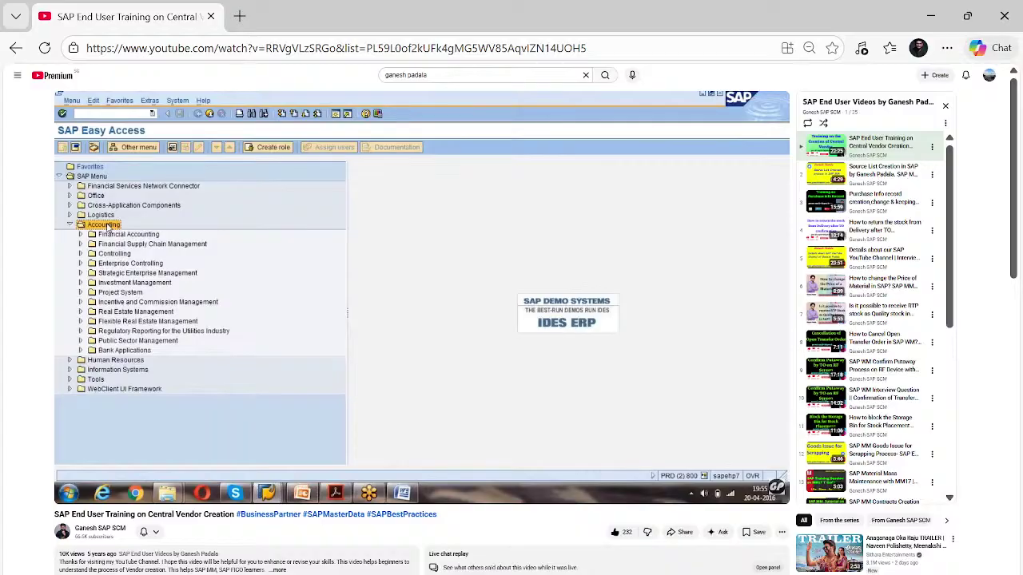
# Watch the YouTube SAP vendor creation tutorial in full-screen mode
pyautogui.moveTo(354, 372)
pyautogui.moveTo(66, 435)
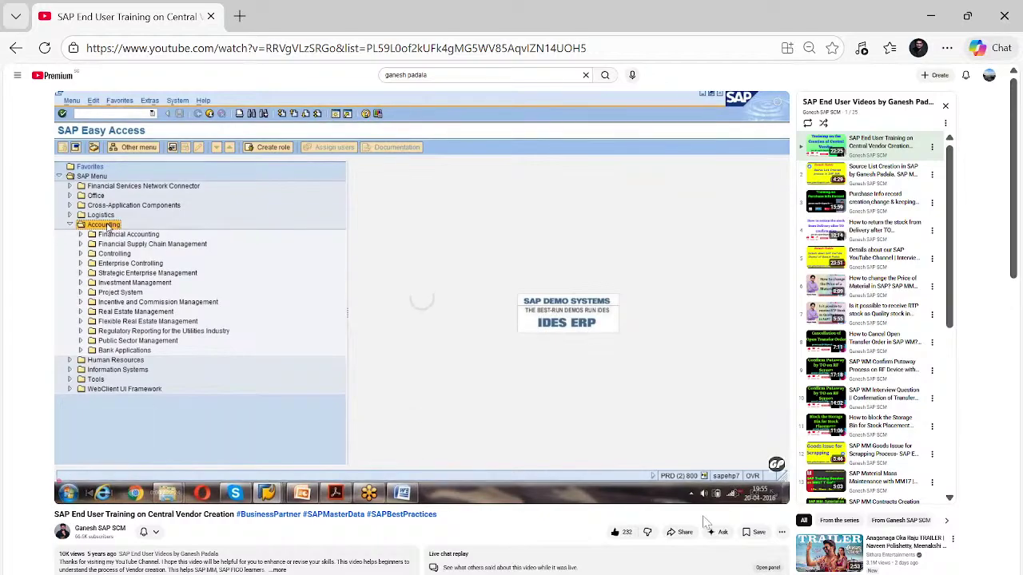
pyautogui.click(769, 494)
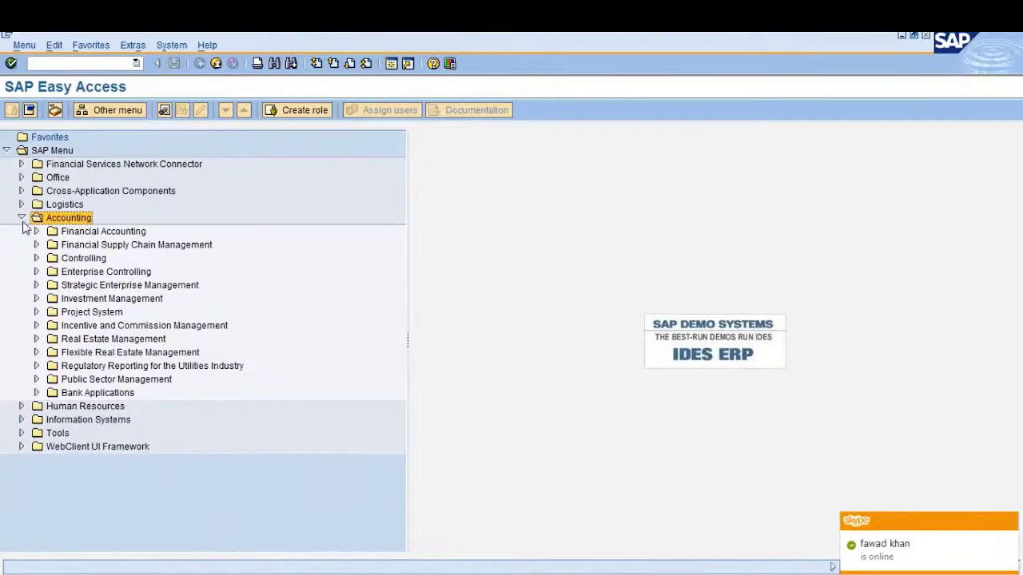
# In SAP Easy Access, expand Logistics > Materials Management > Purchasing > Master Data
pyautogui.click(22, 218)
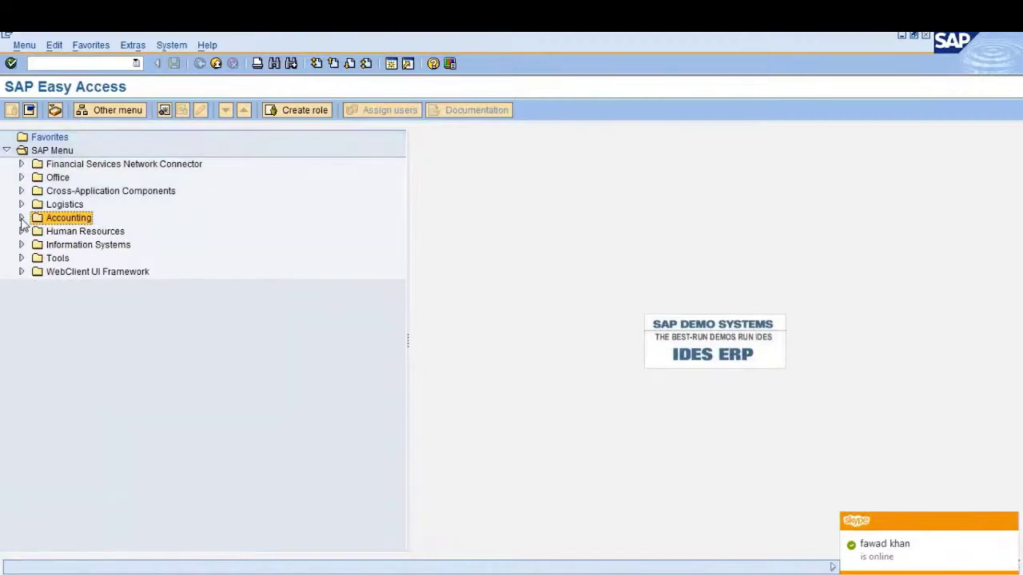
pyautogui.click(22, 219)
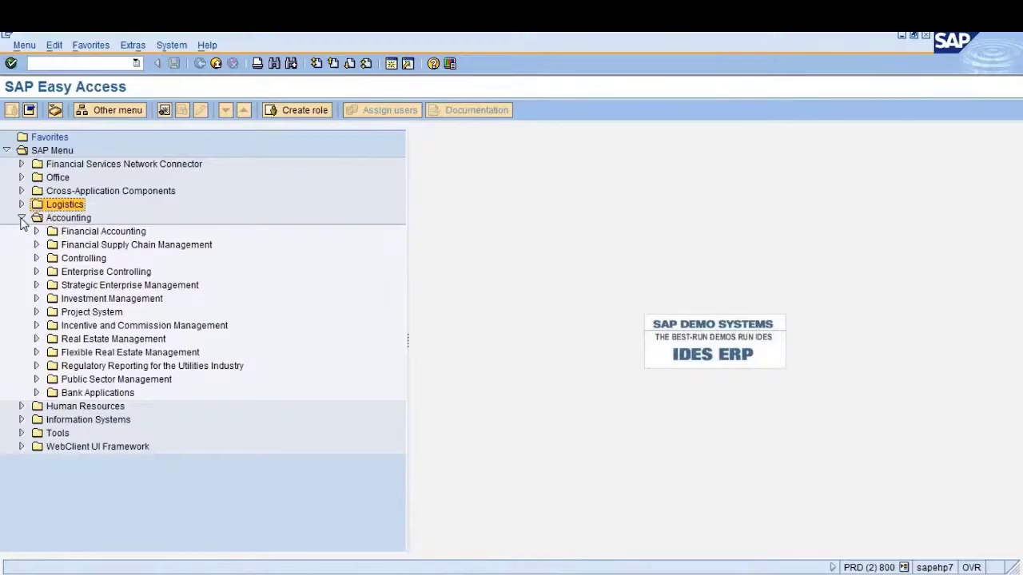
pyautogui.click(21, 218)
pyautogui.click(22, 205)
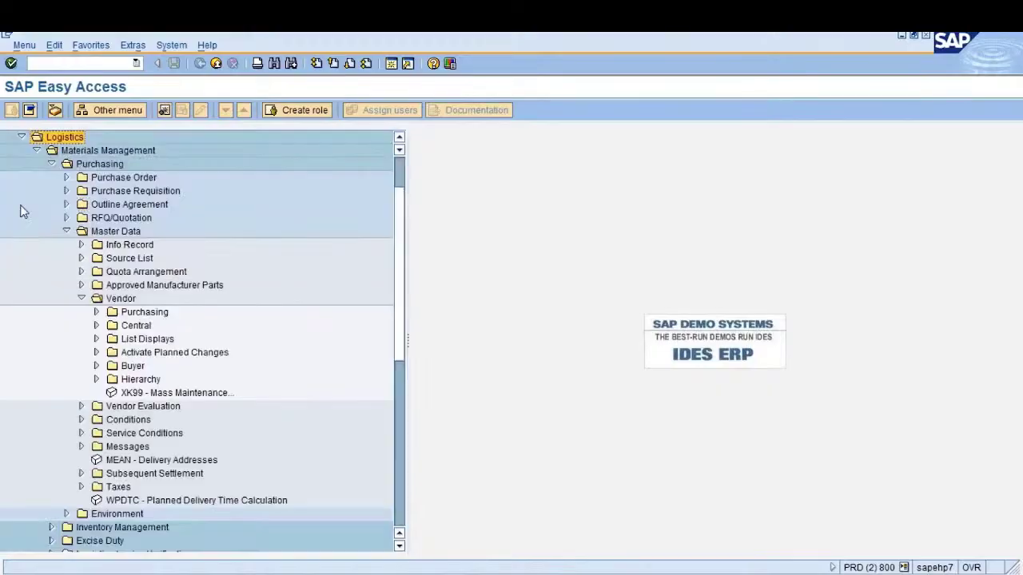
pyautogui.click(36, 151)
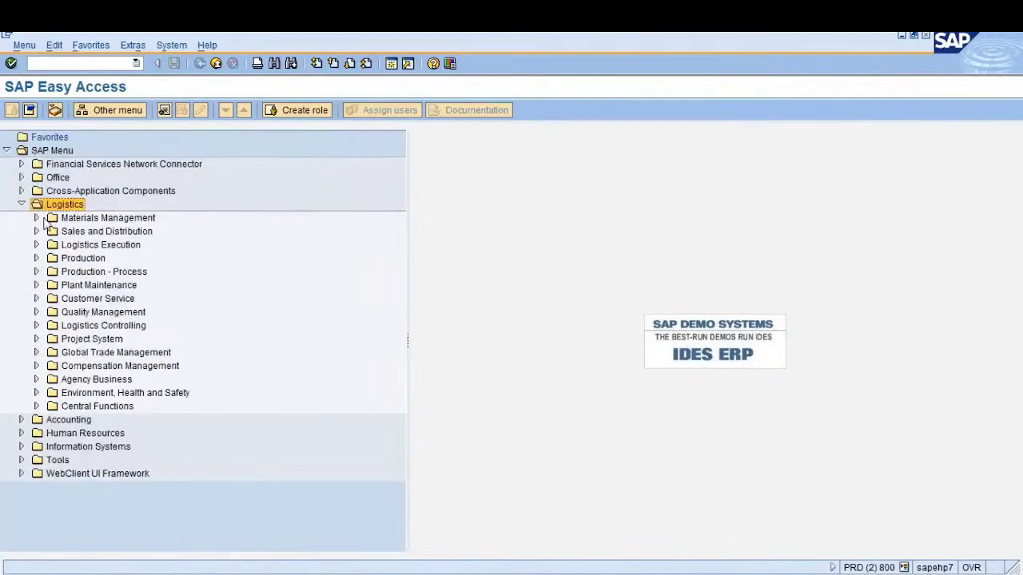
pyautogui.click(67, 221)
pyautogui.click(36, 218)
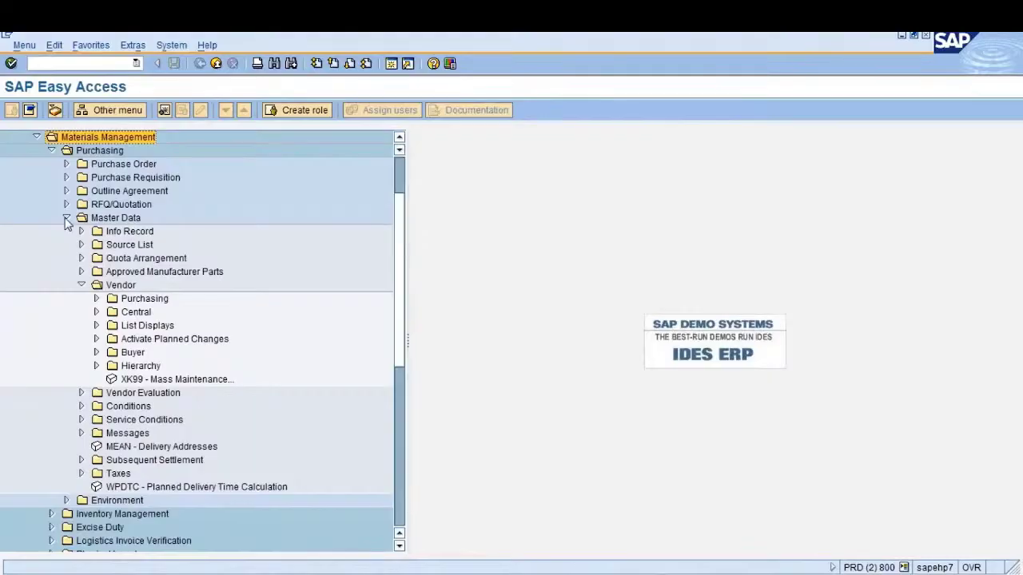
pyautogui.click(67, 221)
pyautogui.click(88, 152)
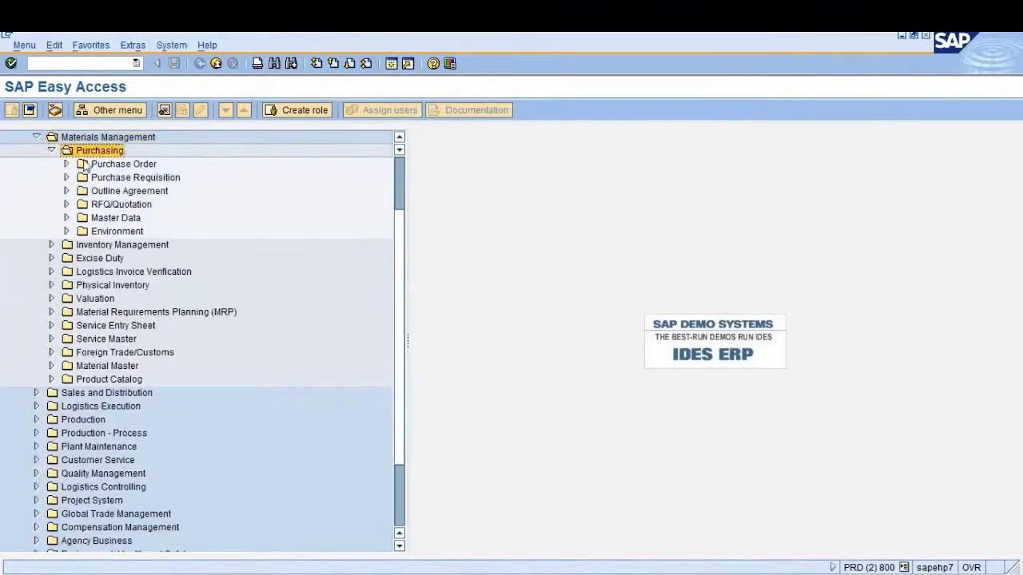
pyautogui.click(67, 217)
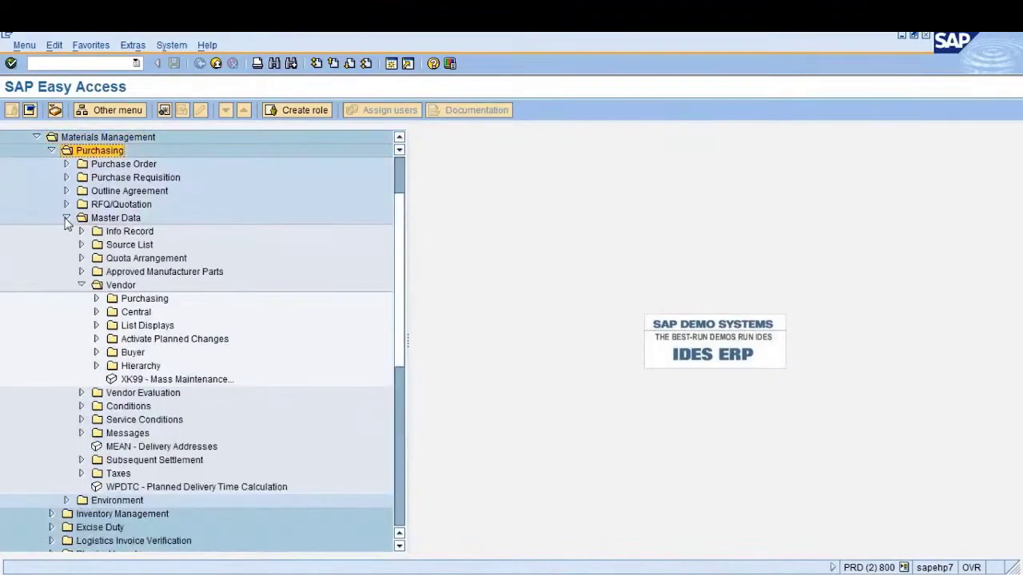
pyautogui.click(116, 219)
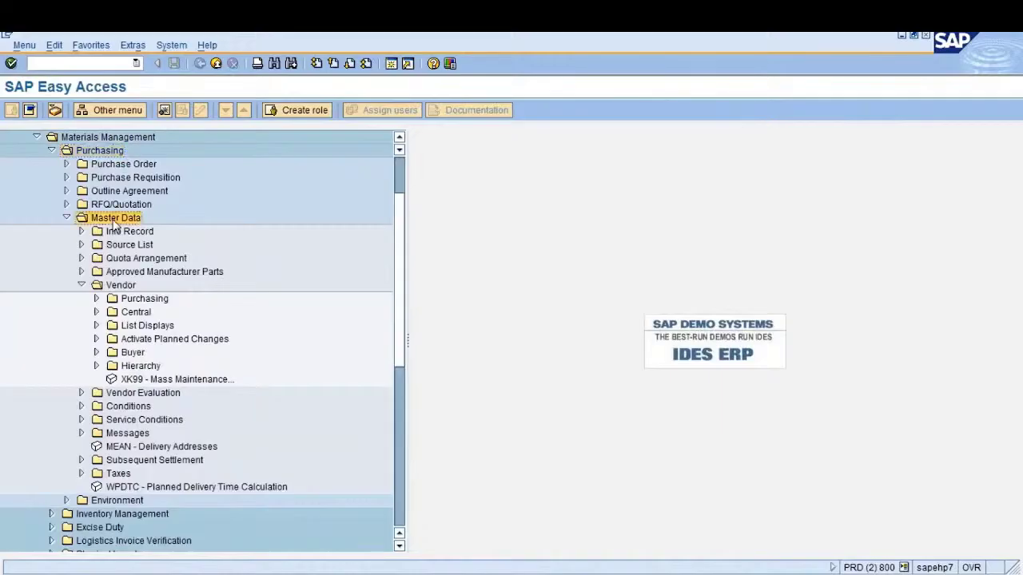
# Expand Vendor > Central and launch XK01 - Create
pyautogui.click(117, 289)
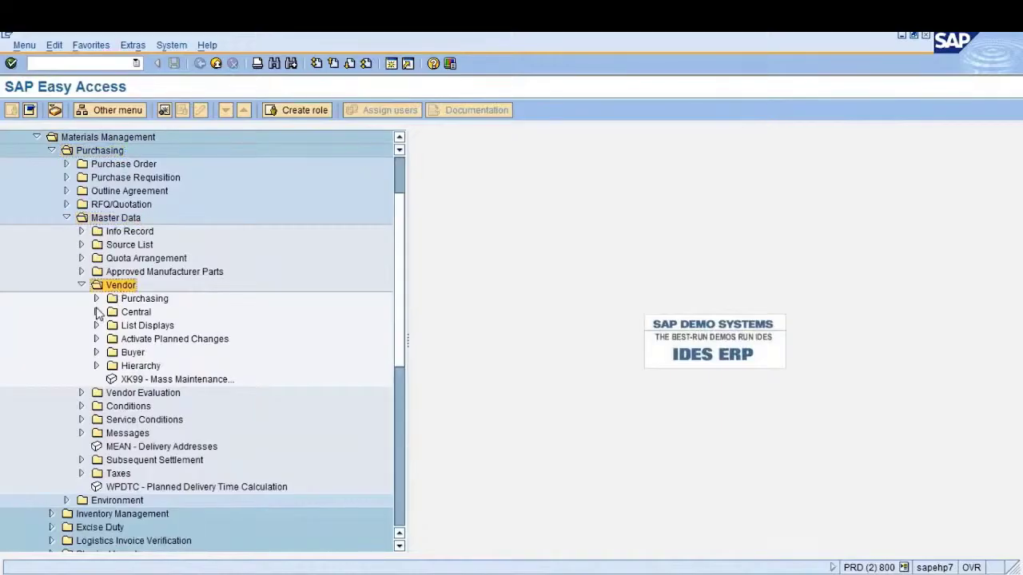
pyautogui.click(96, 300)
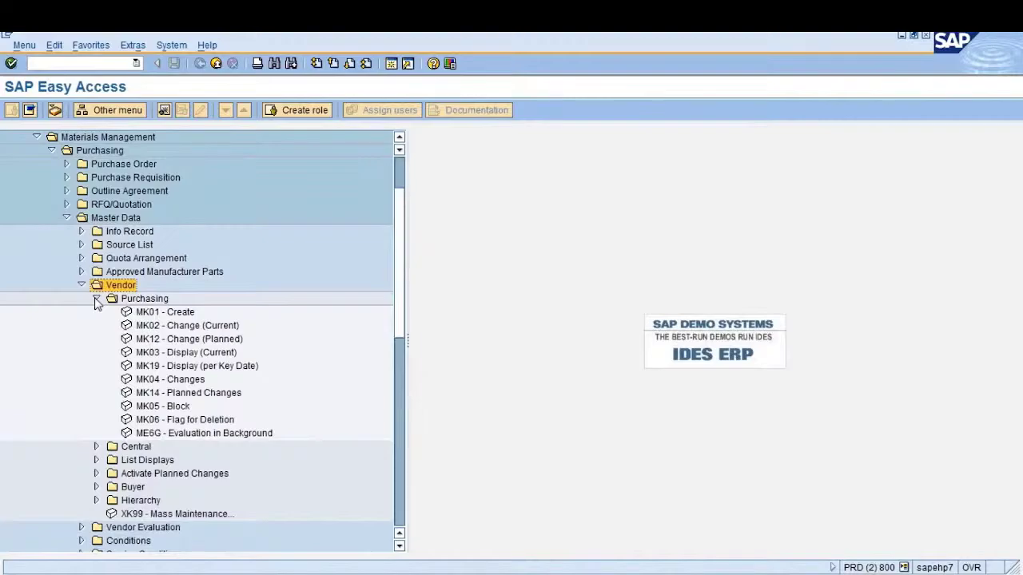
pyautogui.click(96, 299)
pyautogui.click(95, 313)
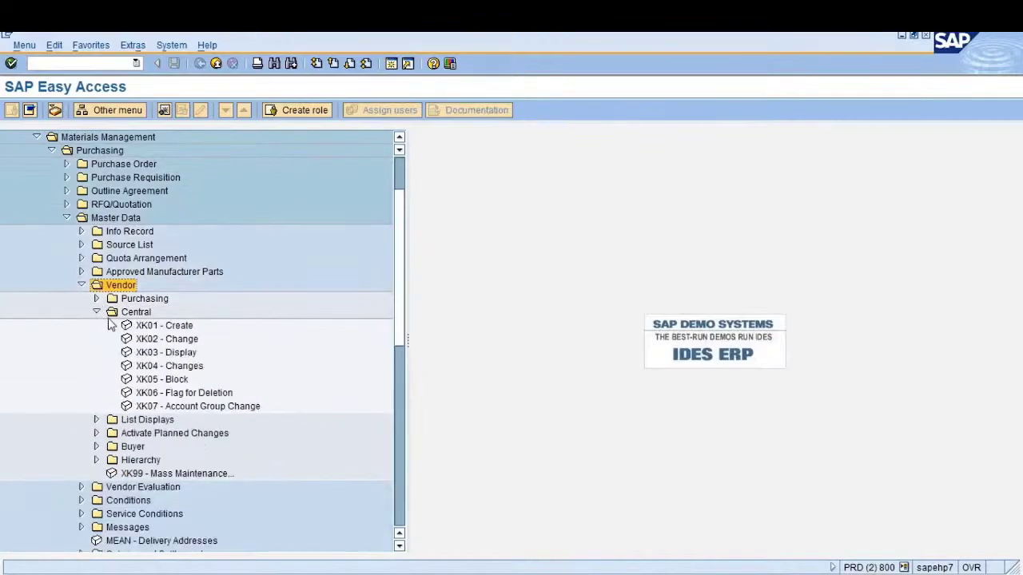
pyautogui.click(112, 325)
pyautogui.click(96, 311)
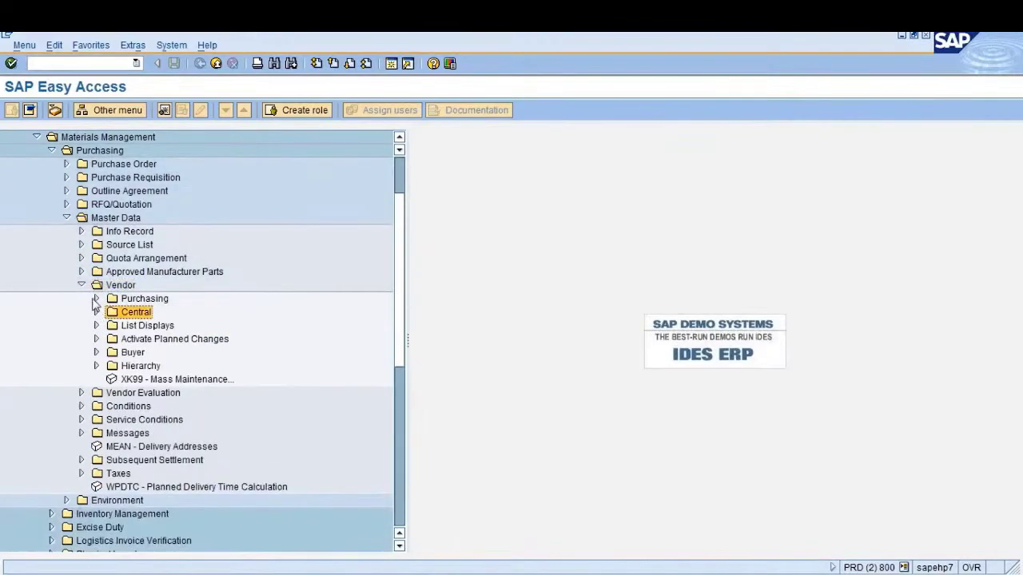
pyautogui.click(95, 299)
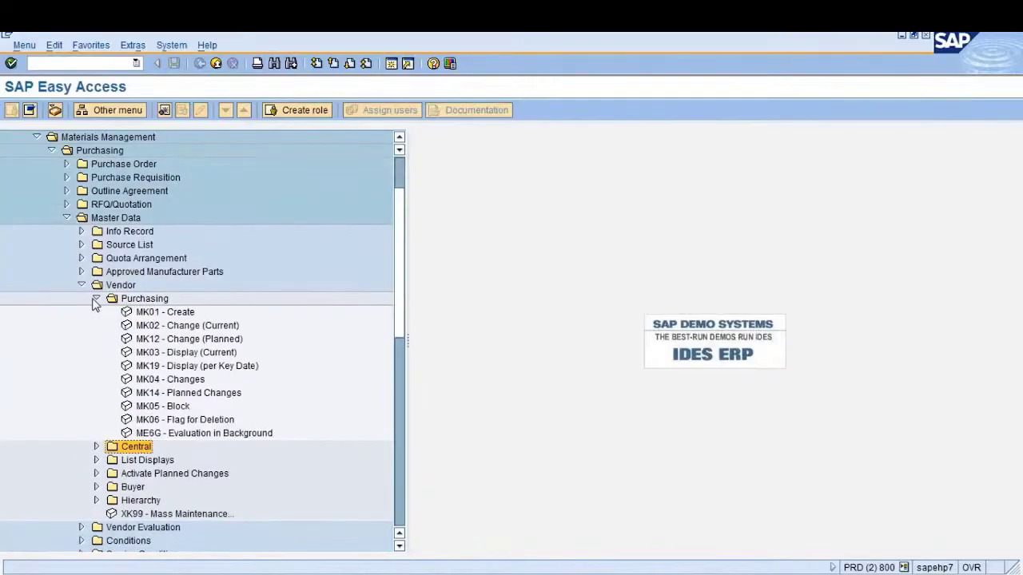
pyautogui.click(96, 299)
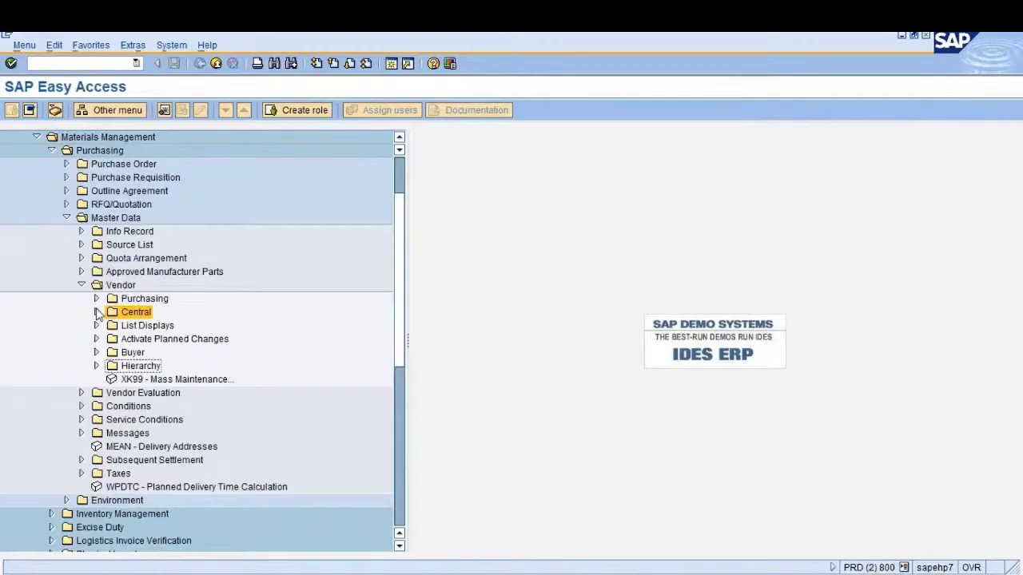
pyautogui.click(132, 312)
pyautogui.click(96, 312)
pyautogui.click(164, 327)
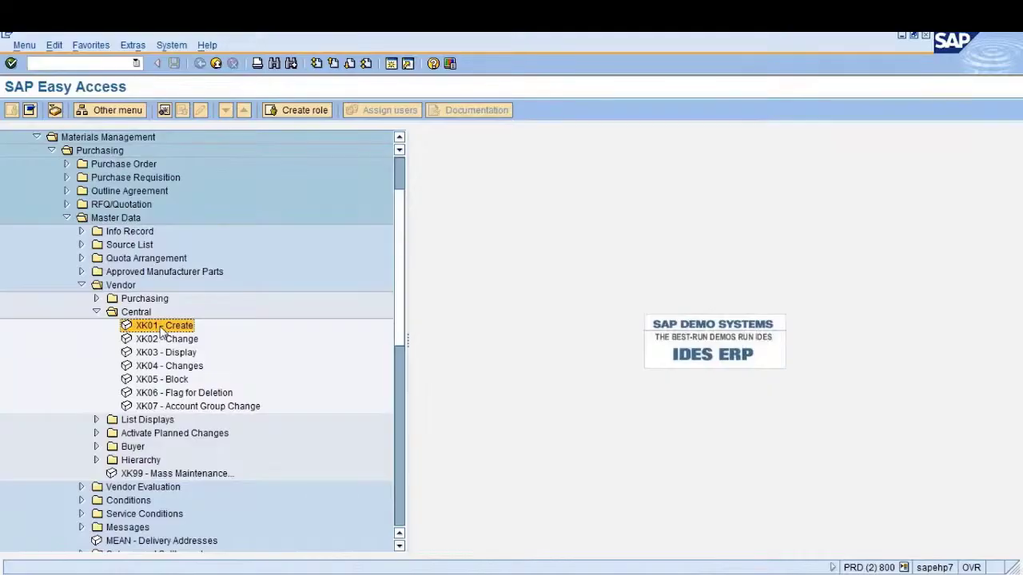
pyautogui.press('Return')
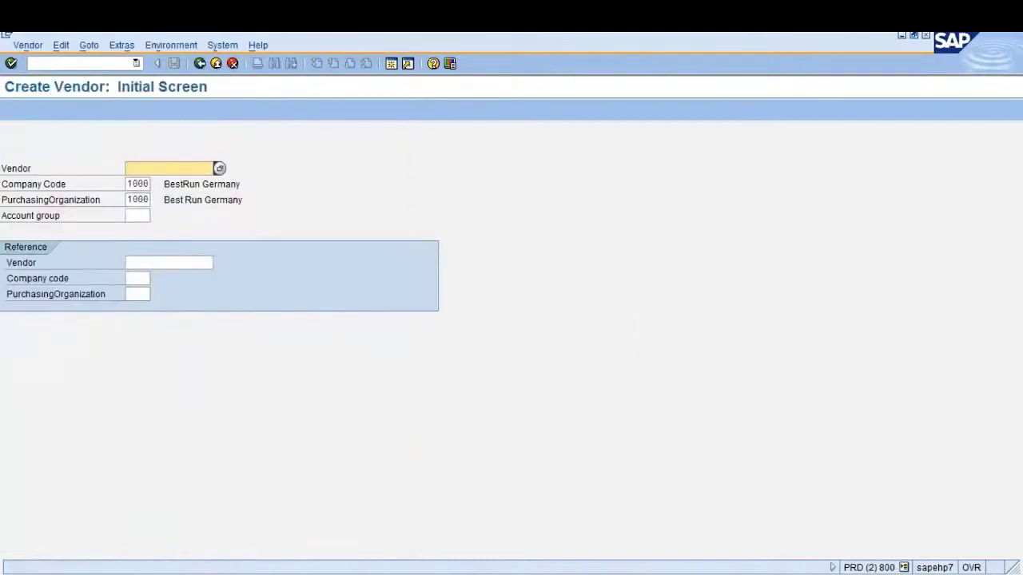
# Review the Vendor, Company Code, Account group and reference fields on the initial screen
pyautogui.click(128, 185)
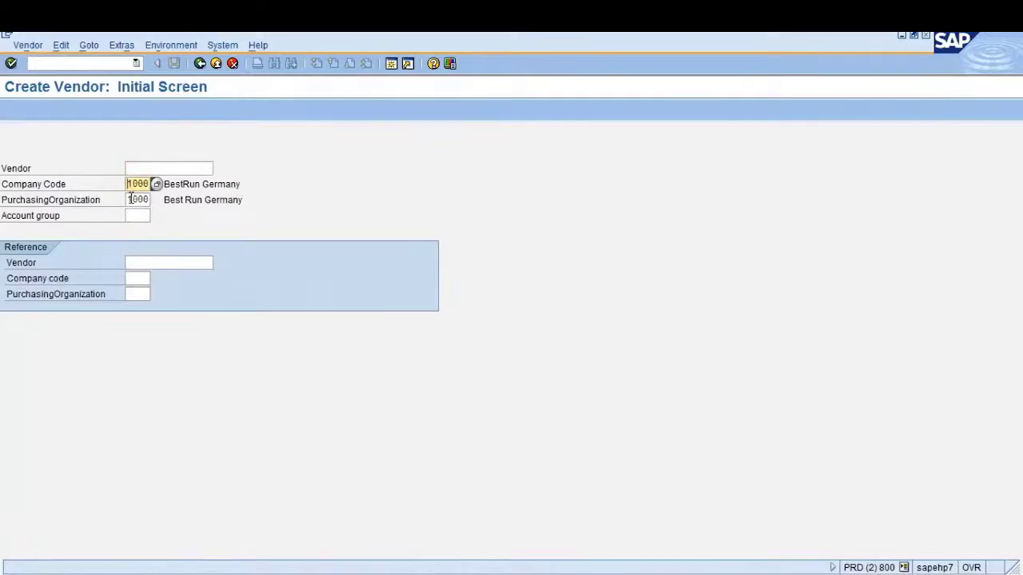
pyautogui.click(130, 198)
pyautogui.click(134, 215)
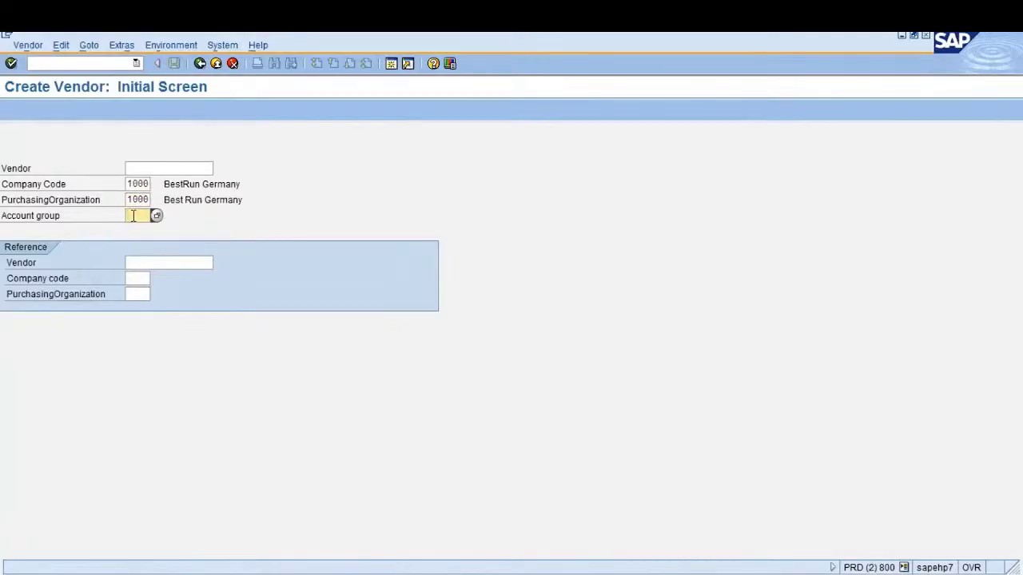
pyautogui.click(145, 263)
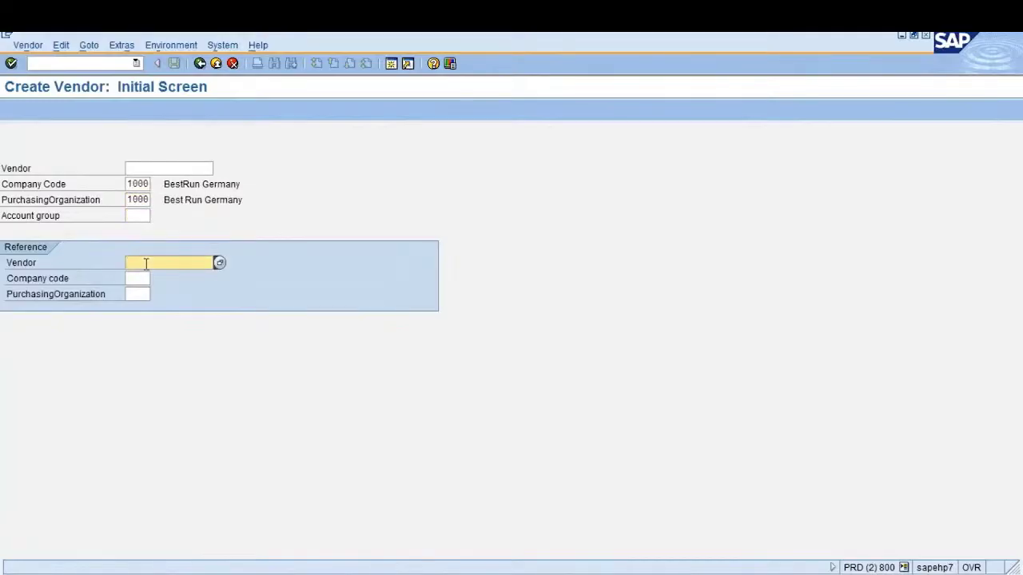
pyautogui.click(136, 278)
pyautogui.click(145, 262)
pyautogui.click(138, 278)
pyautogui.click(138, 295)
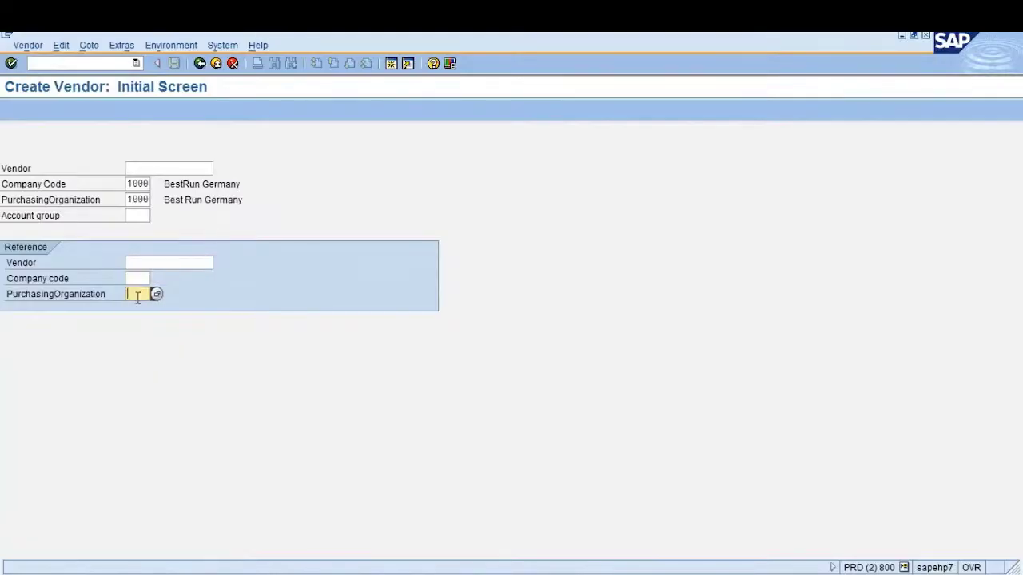
pyautogui.click(152, 166)
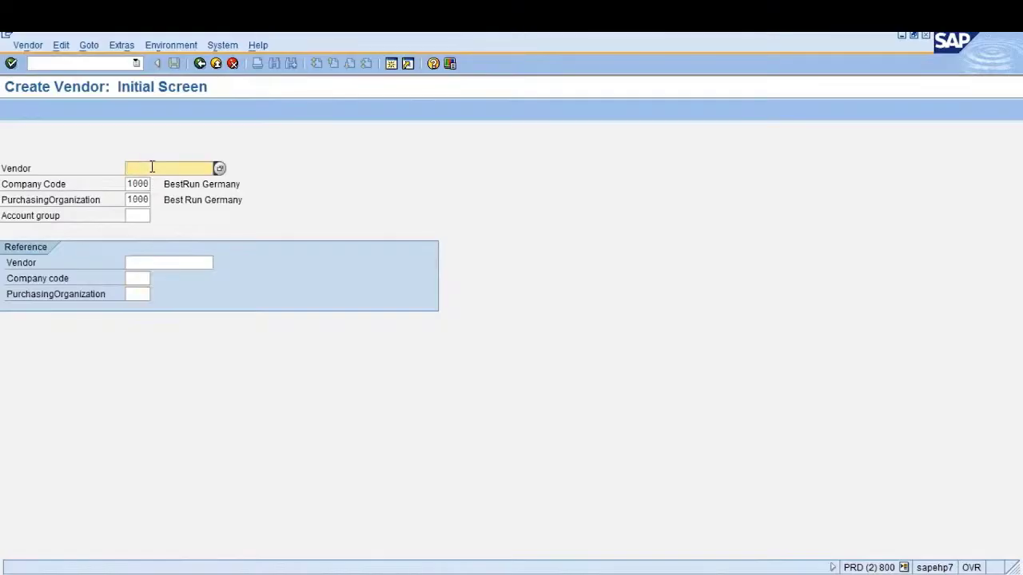
pyautogui.click(129, 185)
pyautogui.click(135, 168)
# Keep company code 1000, enter purchasing organization 1000, and submit for checking
pyautogui.click(128, 185)
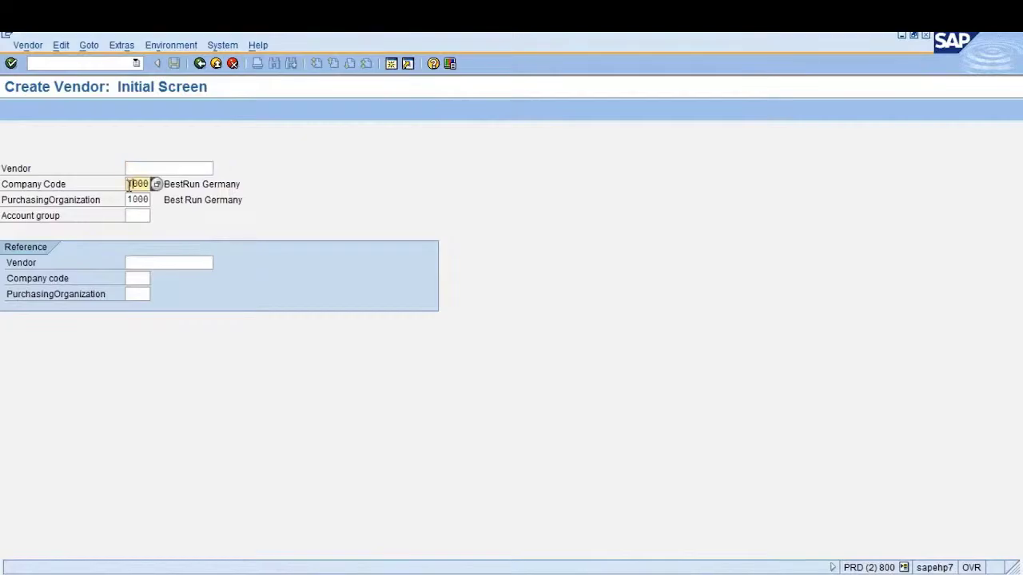
pyautogui.press('Tab')
pyautogui.write('1000')
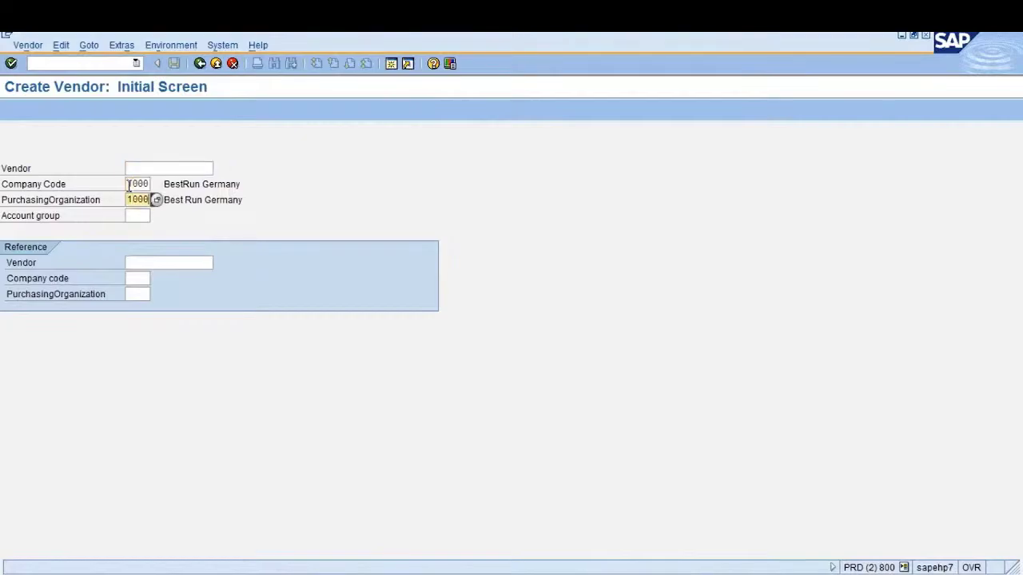
pyautogui.press('Tab')
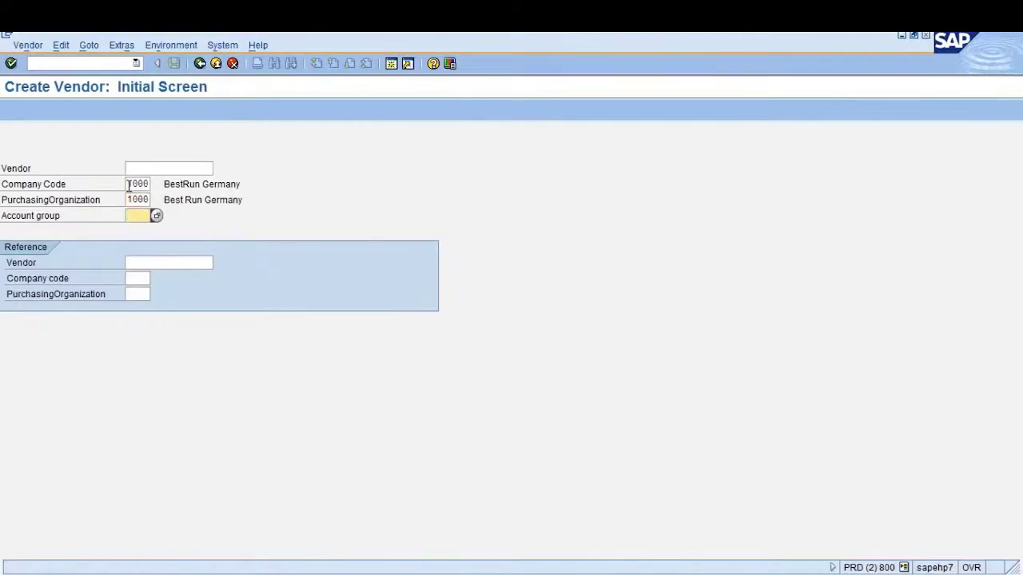
pyautogui.press('Return')
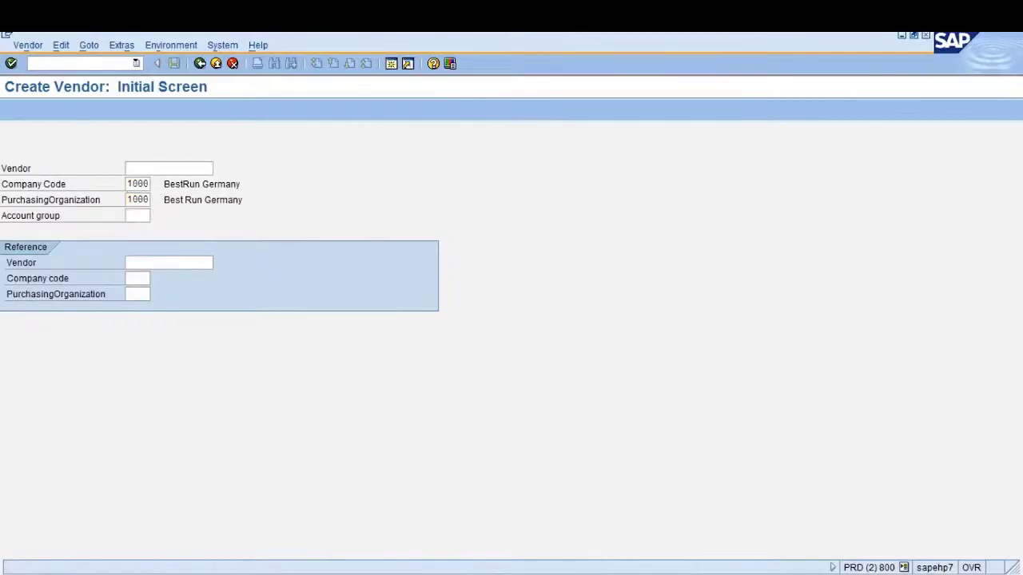
# Search the account group value list and choose ZTV1 (Test Vendor Group)
pyautogui.click(154, 216)
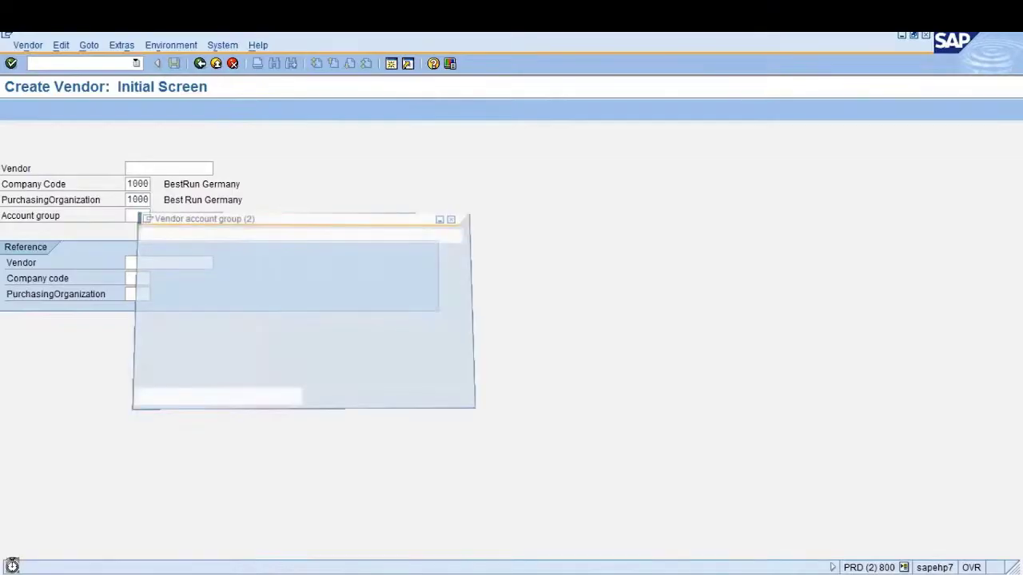
pyautogui.hotkey('ctrl', 'f')
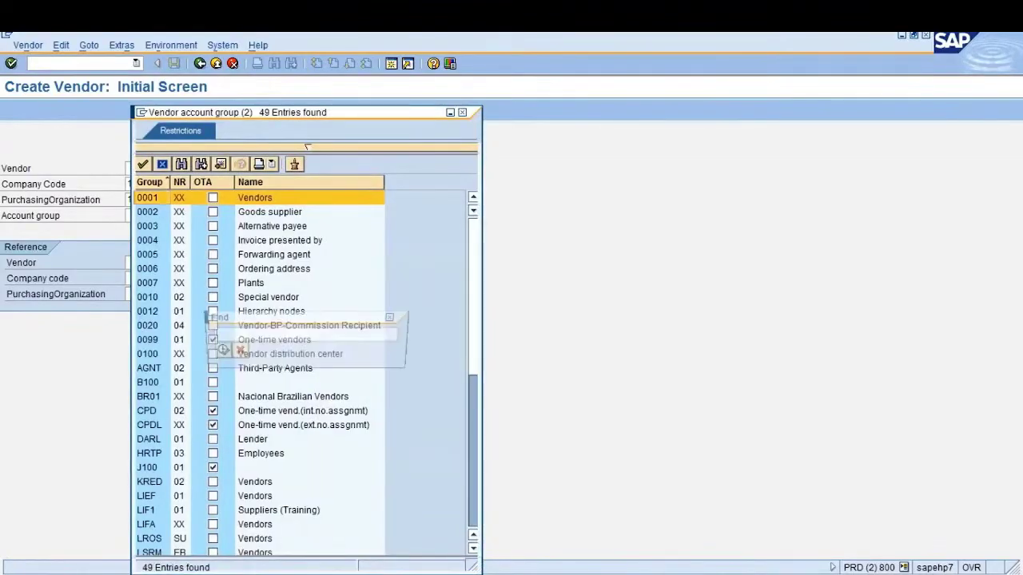
pyautogui.write('Z')
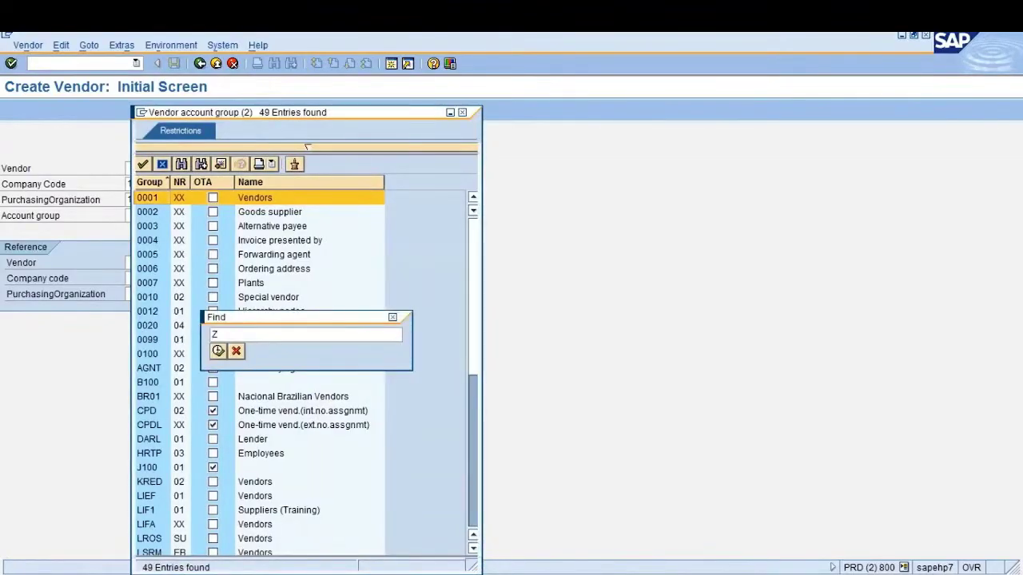
pyautogui.write('TV1')
pyautogui.press('Return')
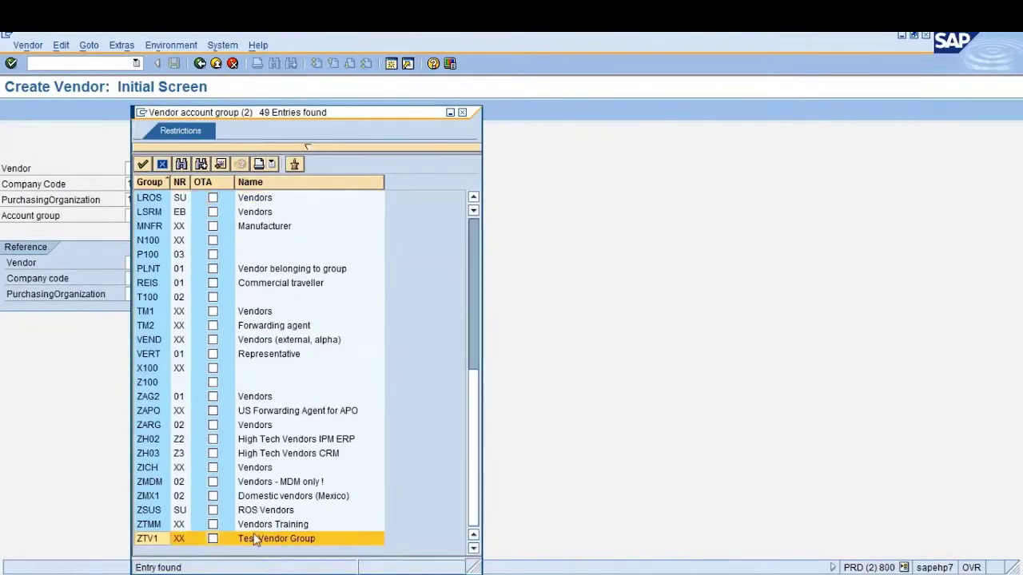
pyautogui.doubleClick(254, 540)
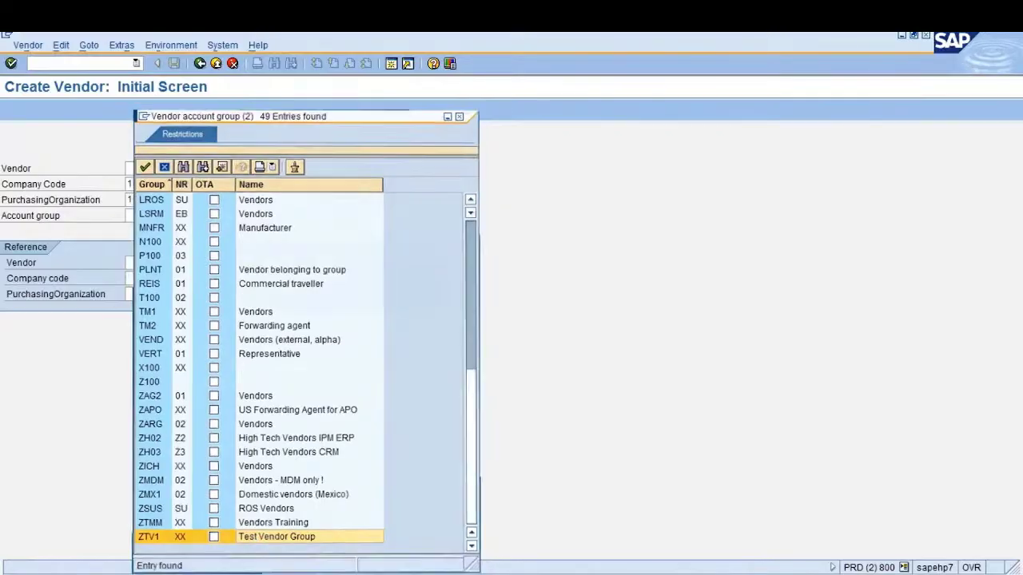
pyautogui.click(182, 170)
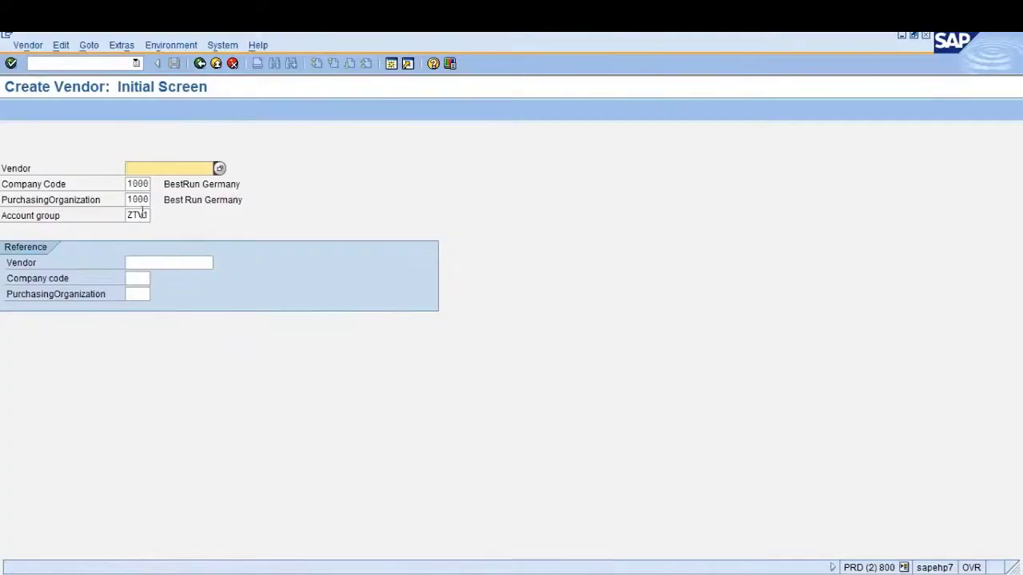
# Validate account group ZTV1, enter vendor number VTEST01 and continue to the Address screen
pyautogui.press('Return')
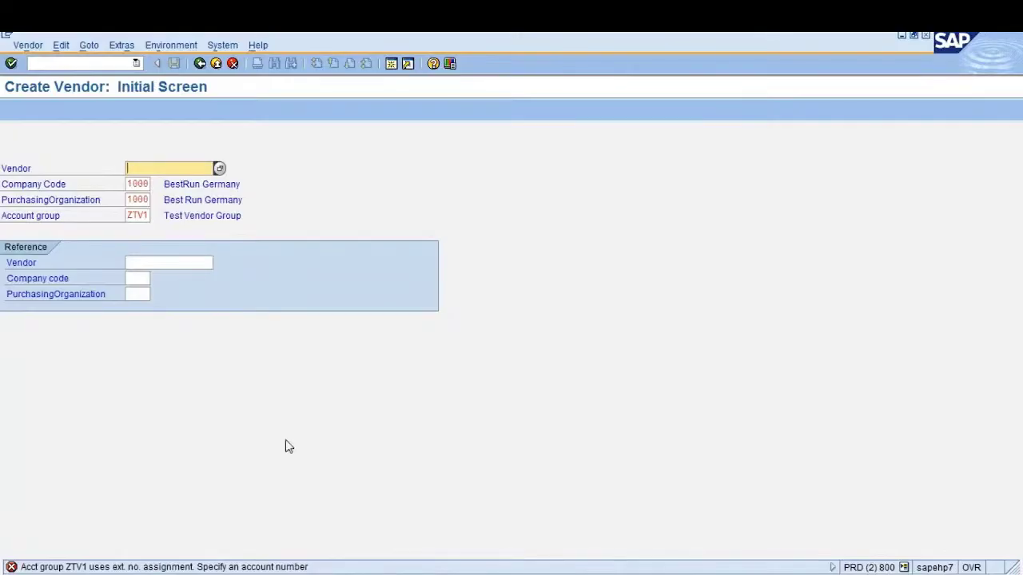
pyautogui.write('VTEST01')
pyautogui.press('Return')
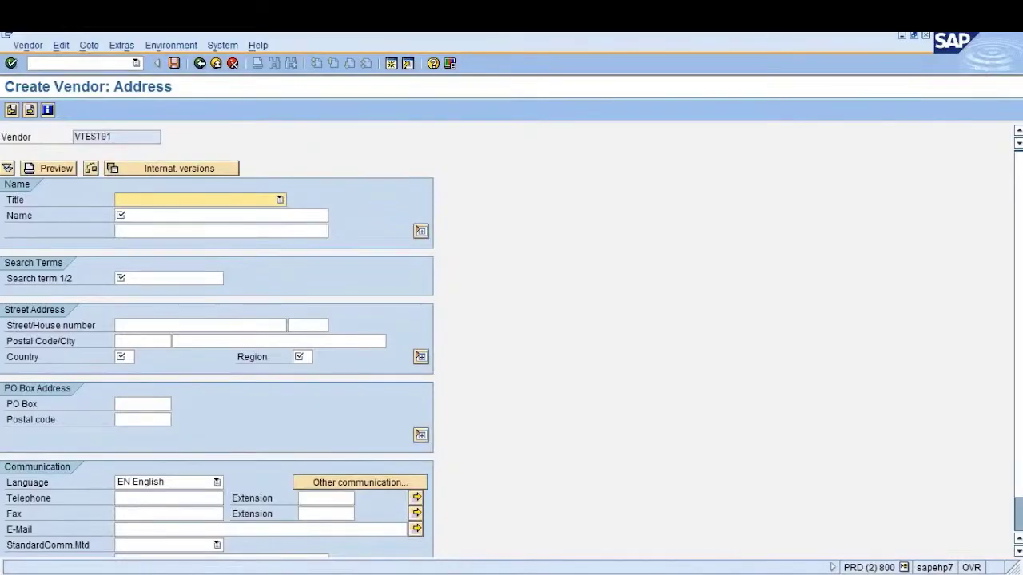
# Look over the name, search term, street, PO box, country and region address fields
pyautogui.click(133, 215)
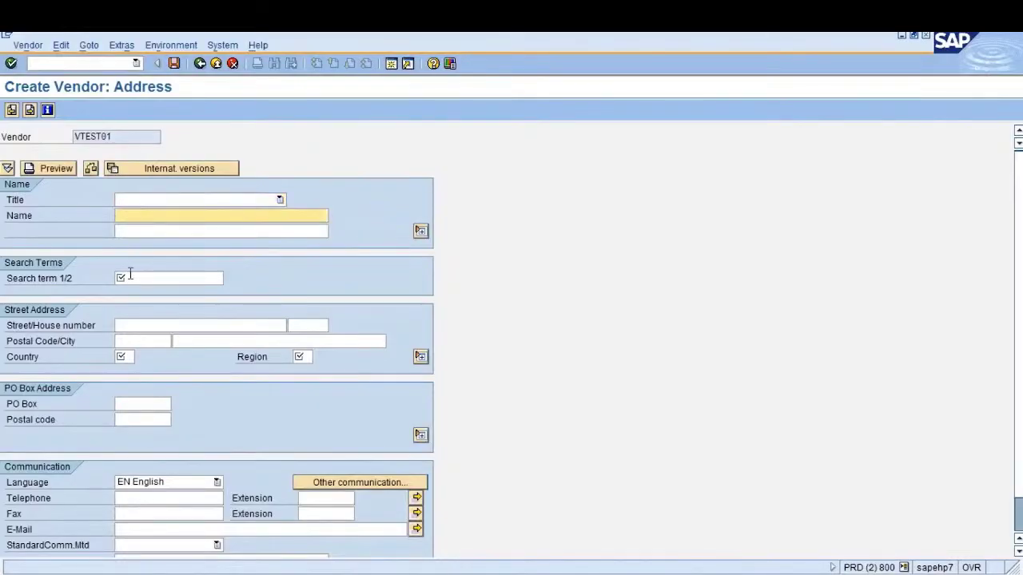
pyautogui.click(130, 276)
pyautogui.click(127, 358)
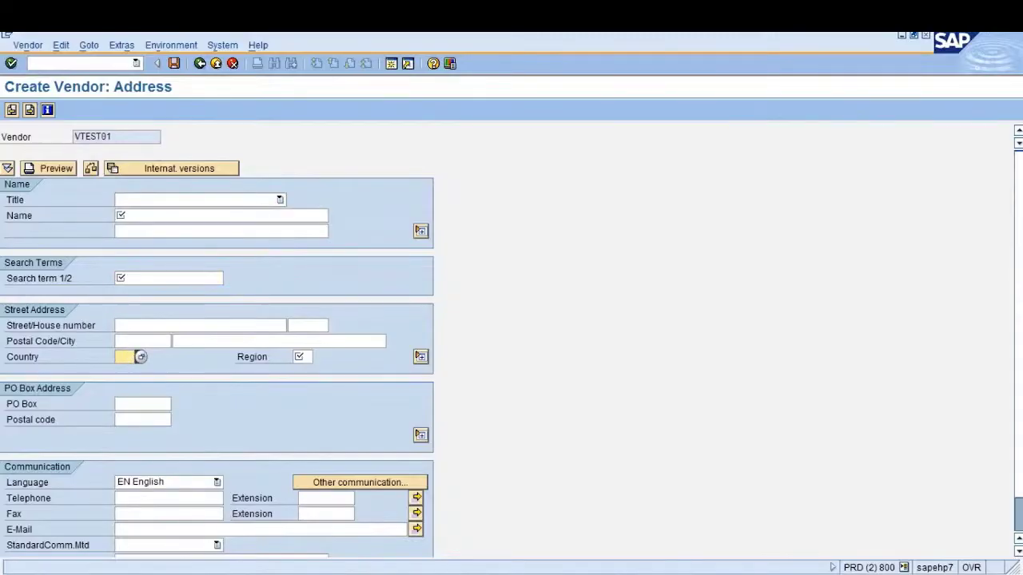
pyautogui.click(300, 357)
pyautogui.click(121, 359)
pyautogui.click(173, 326)
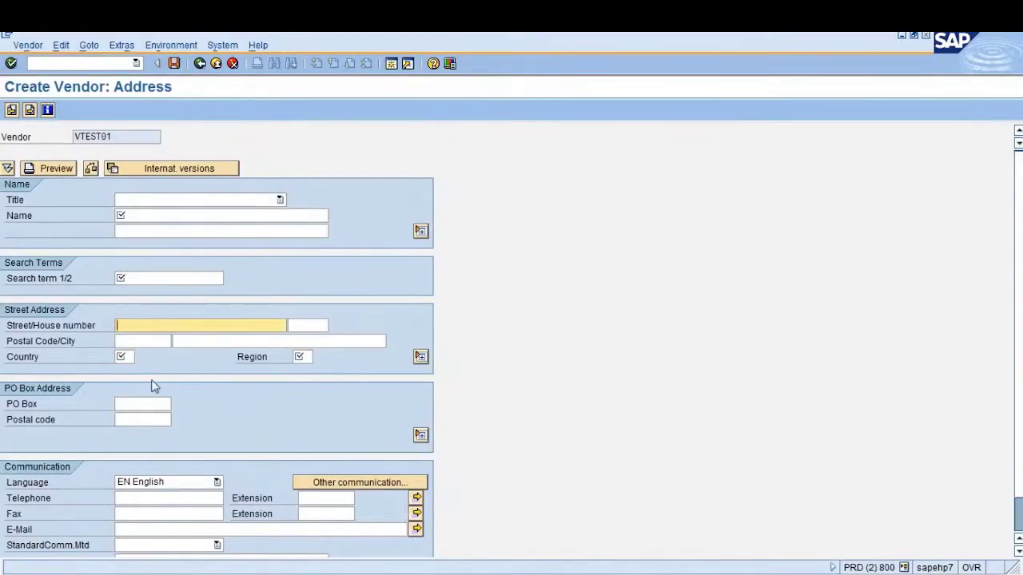
pyautogui.click(147, 405)
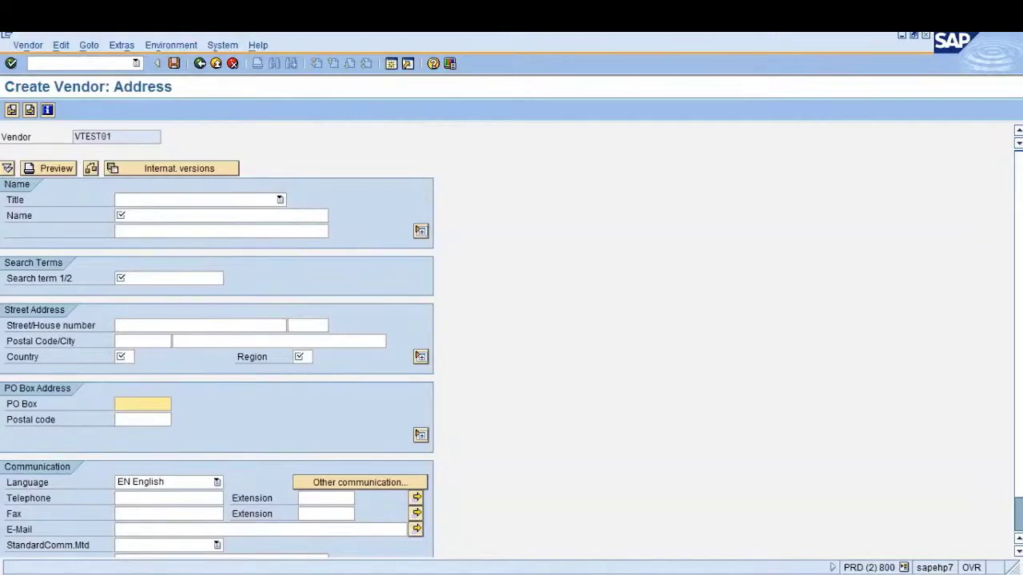
pyautogui.click(127, 357)
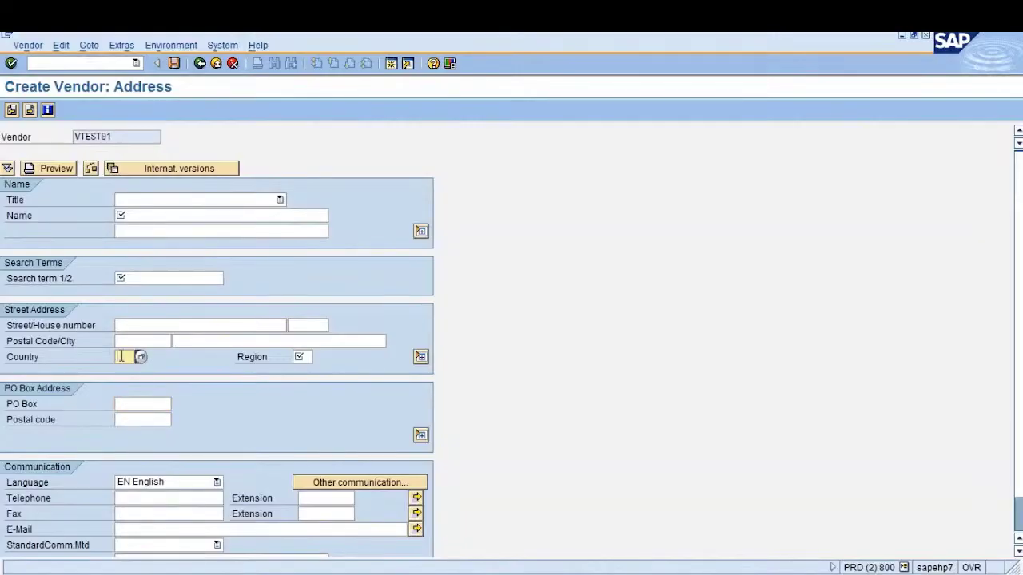
pyautogui.click(128, 278)
pyautogui.click(147, 215)
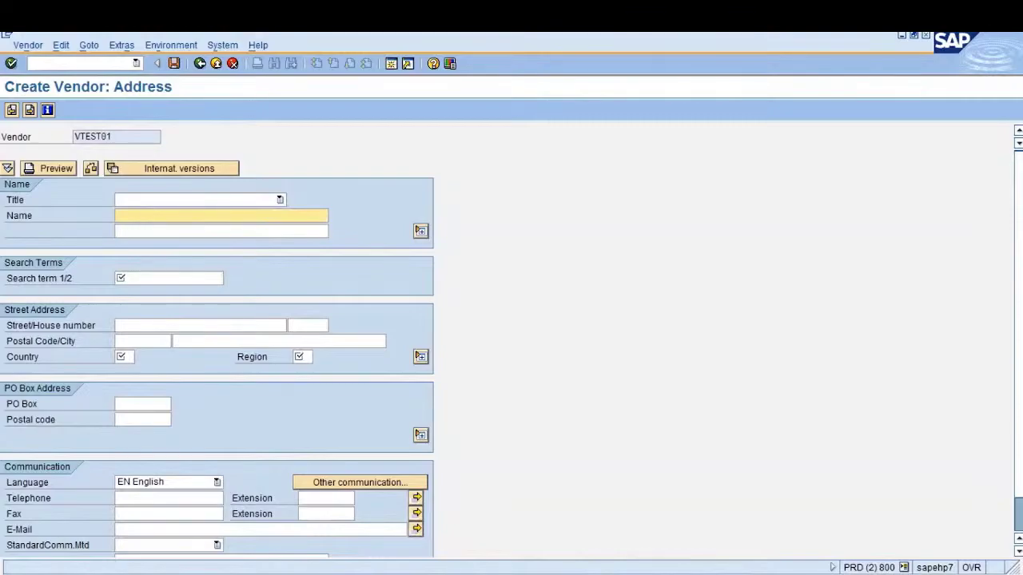
pyautogui.click(306, 355)
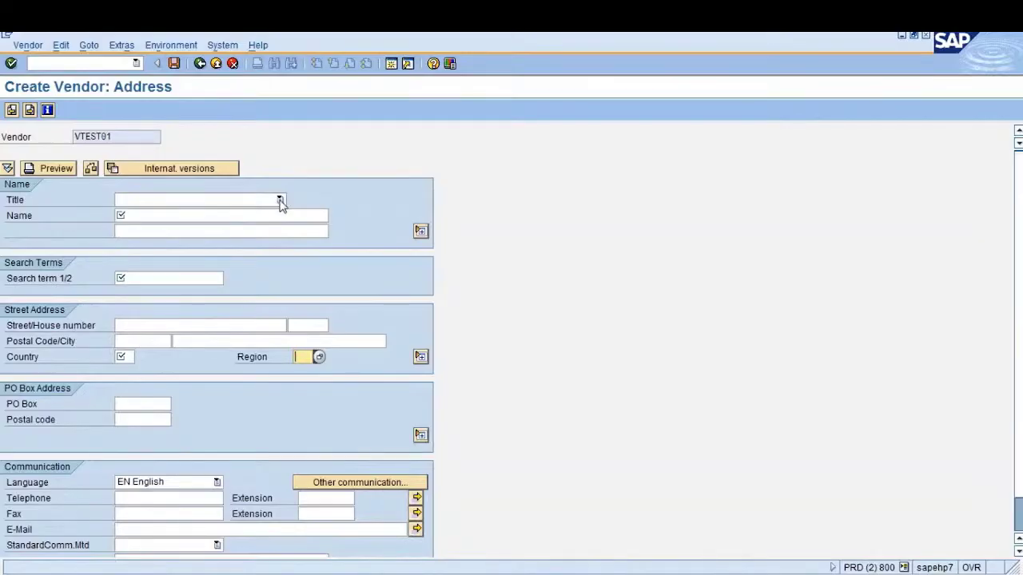
# Set title Company and vendor name 'GK Group of Companies'
pyautogui.click(279, 200)
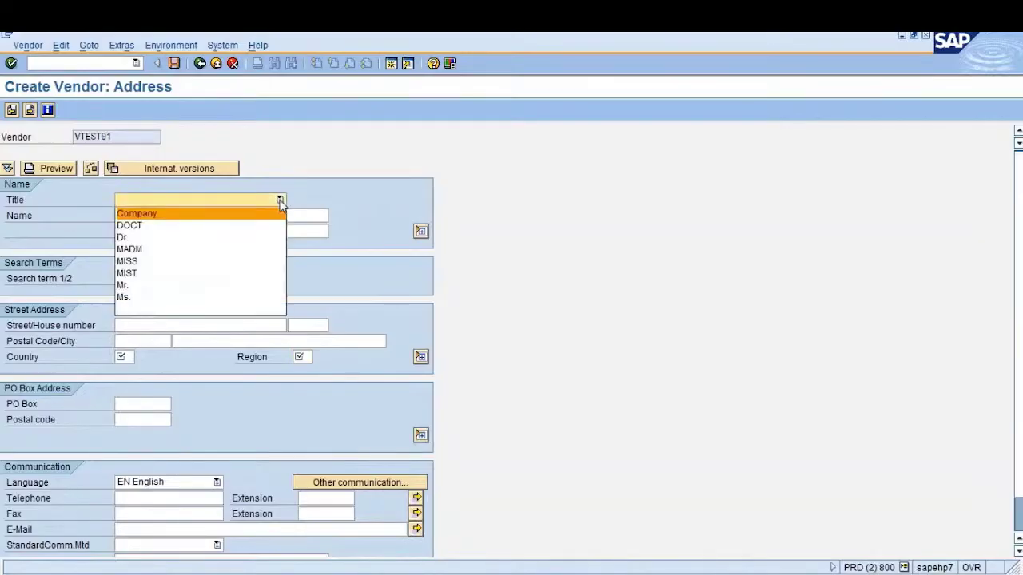
pyautogui.click(171, 221)
pyautogui.click(157, 215)
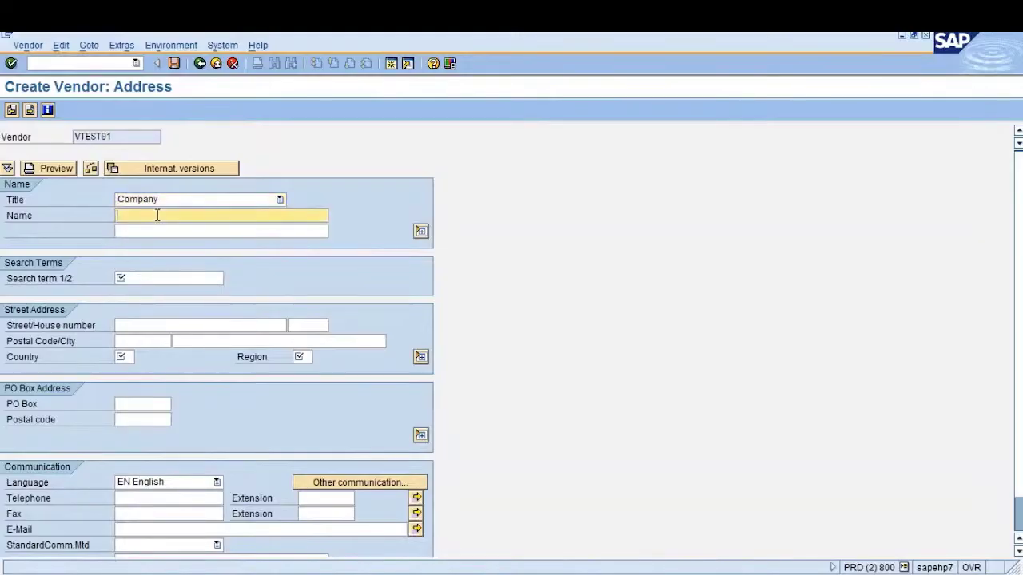
pyautogui.write('GK')
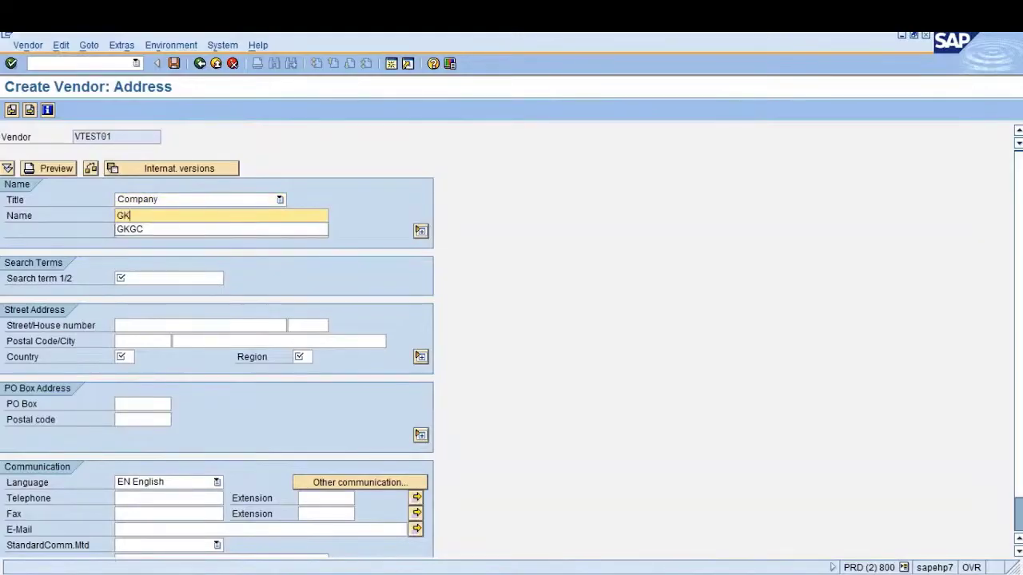
pyautogui.write(' Ve')
pyautogui.press('BackSpace')
pyautogui.press('BackSpace')
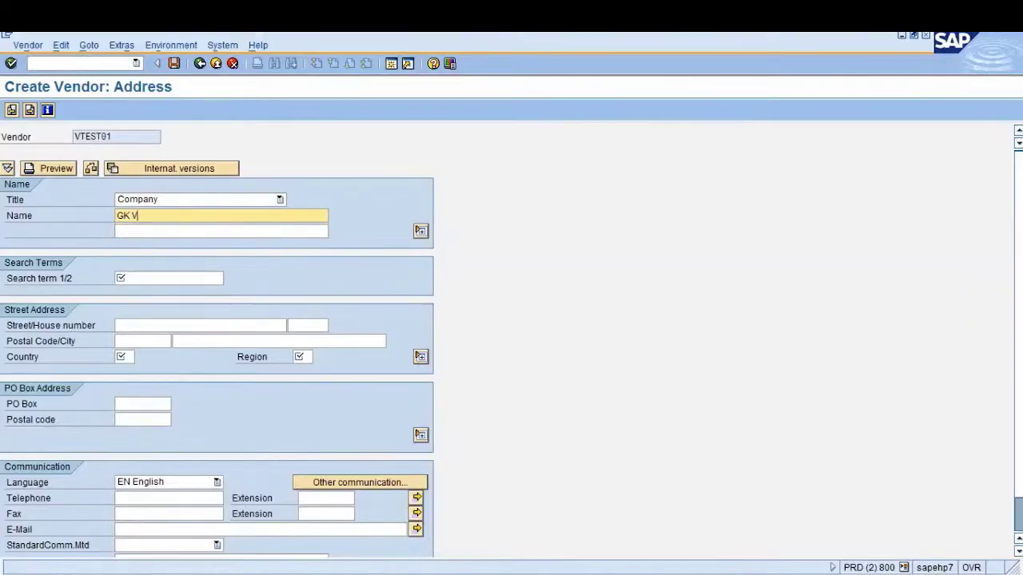
pyautogui.write('group of Companies')
pyautogui.click(119, 231)
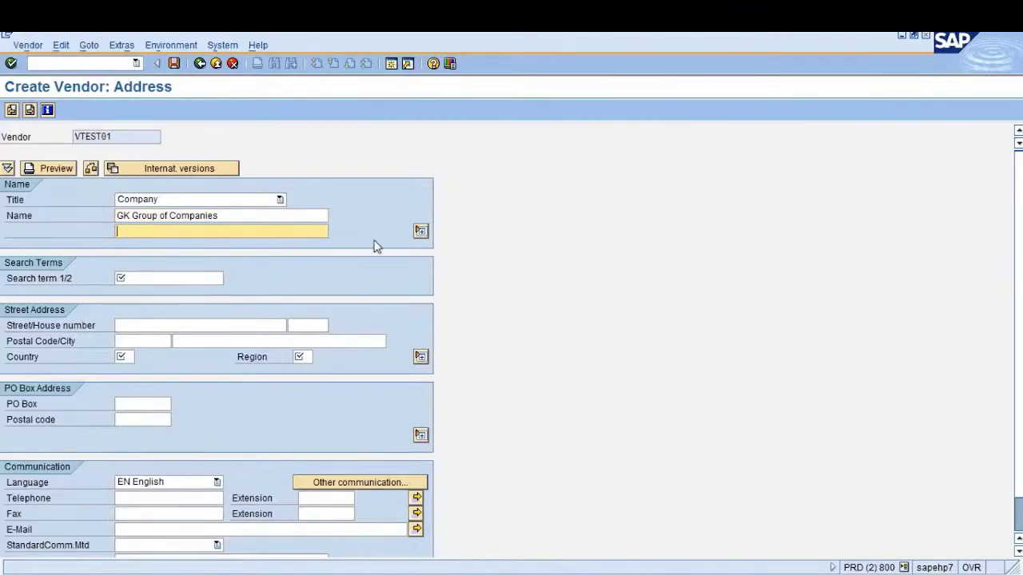
pyautogui.click(421, 232)
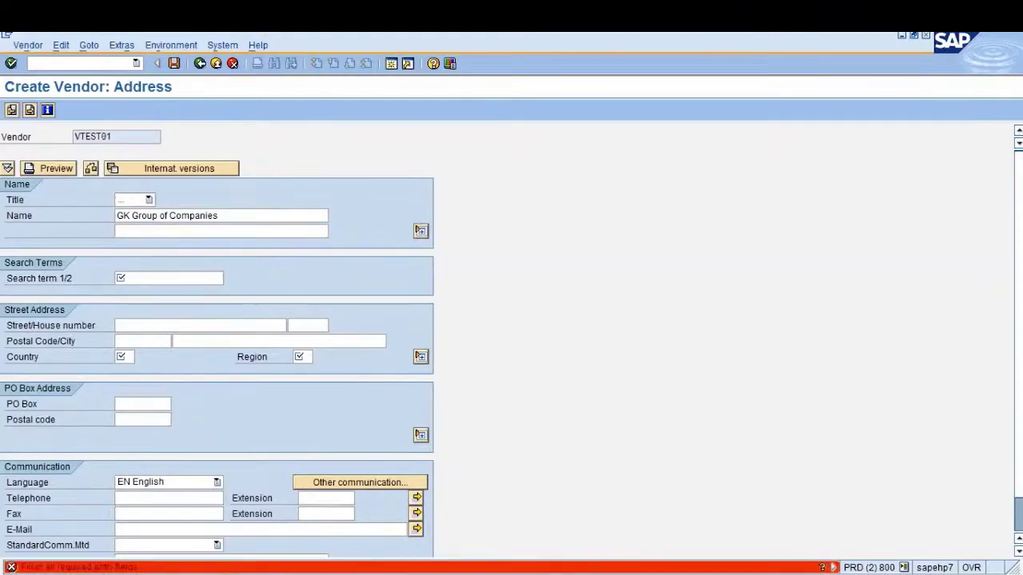
pyautogui.click(228, 233)
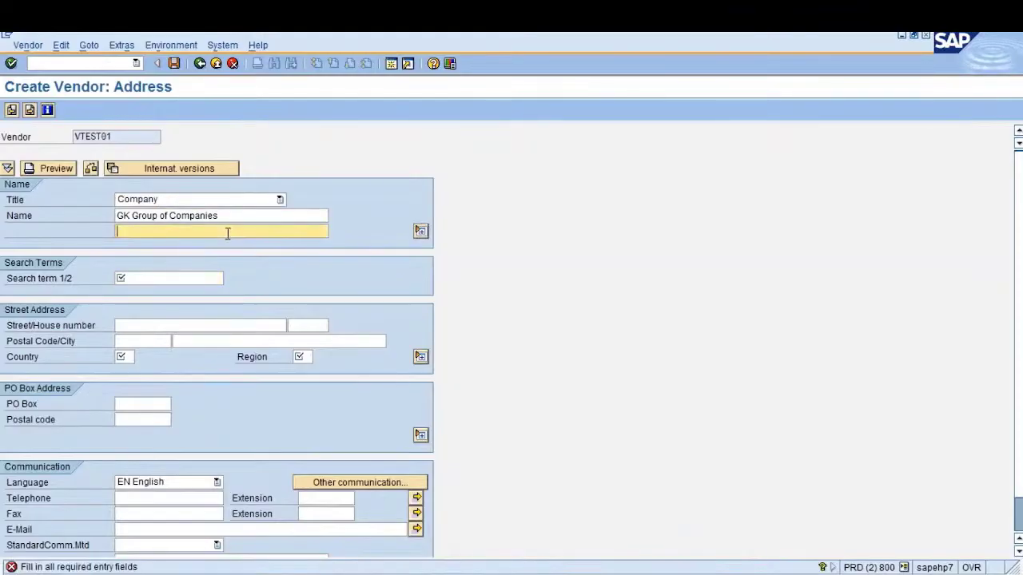
# Leave the second name line empty and enter search term GKGC
pyautogui.write('GK')
pyautogui.press('BackSpace')
pyautogui.write('K')
pyautogui.press('BackSpace')
pyautogui.press('BackSpace')
pyautogui.press('Tab')
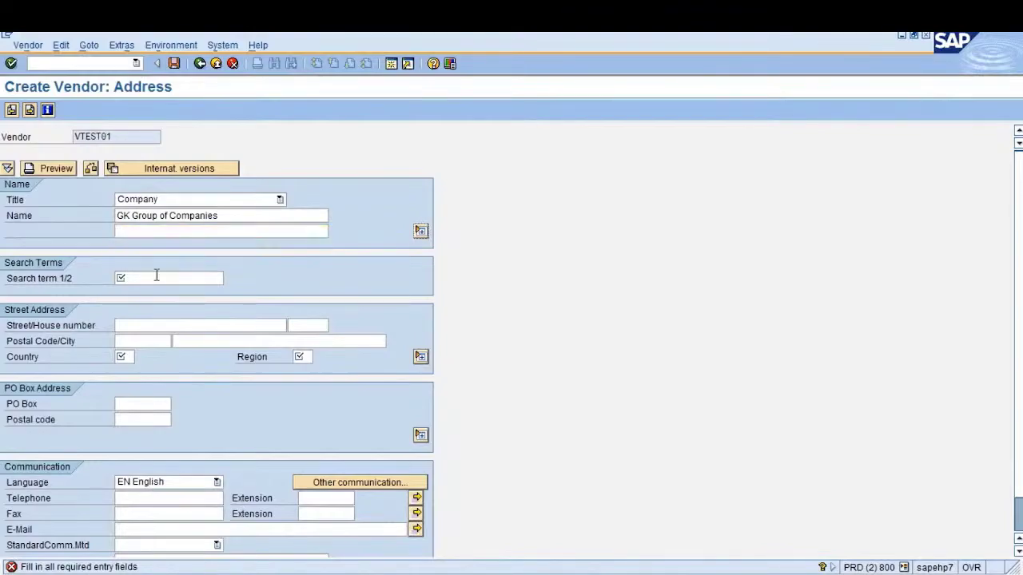
pyautogui.click(156, 275)
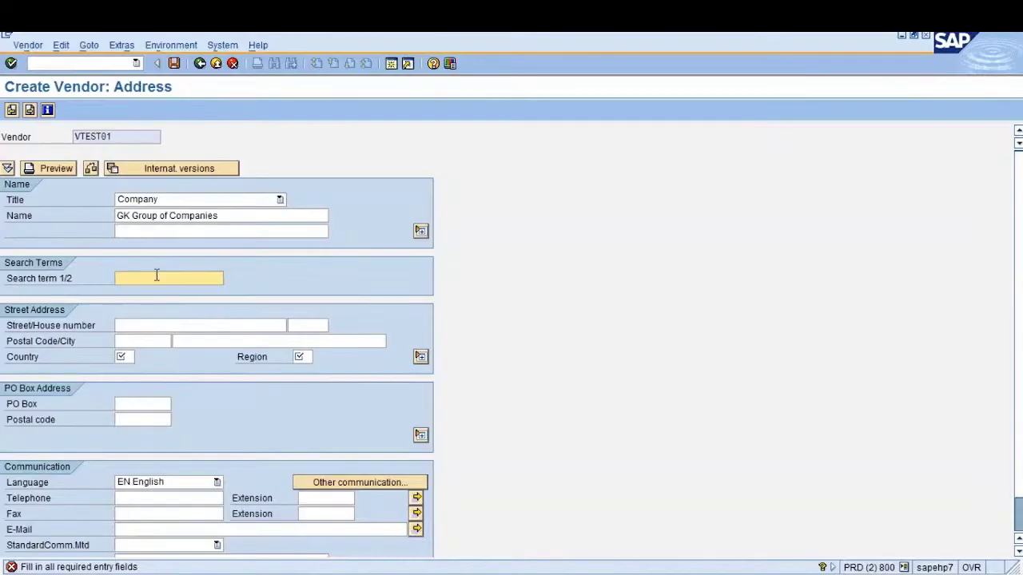
pyautogui.write('G')
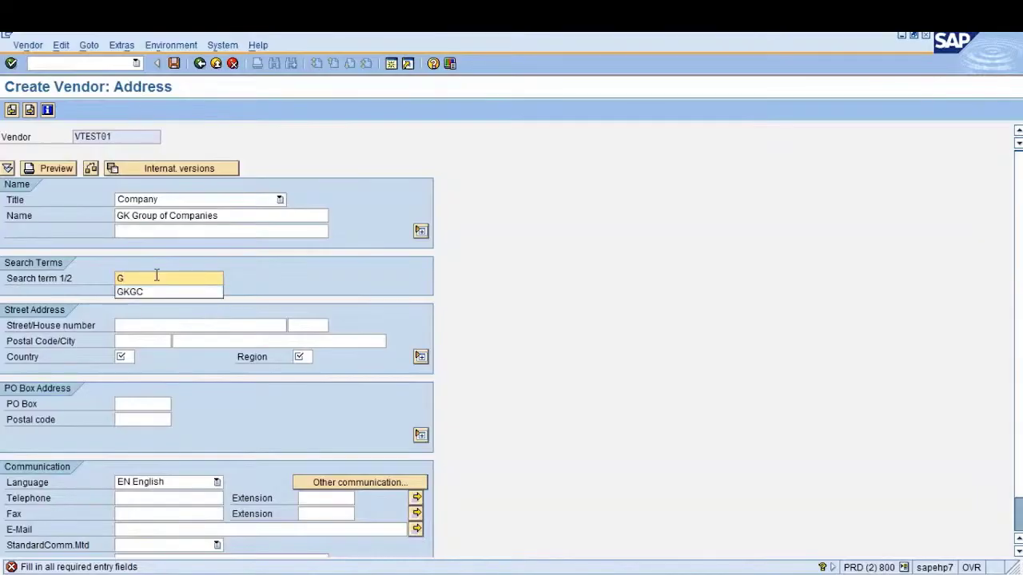
pyautogui.write('KGC')
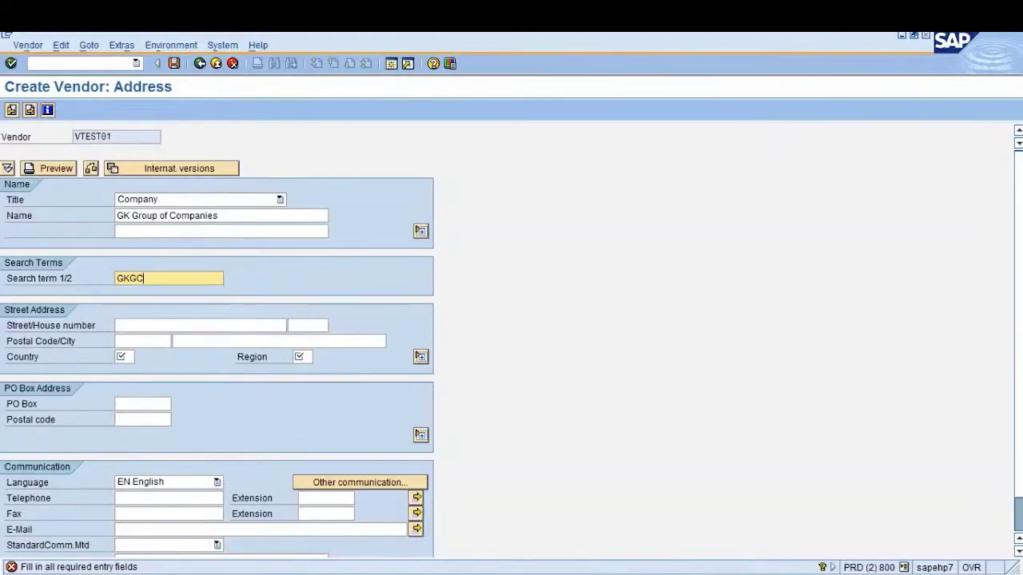
pyautogui.press('Tab')
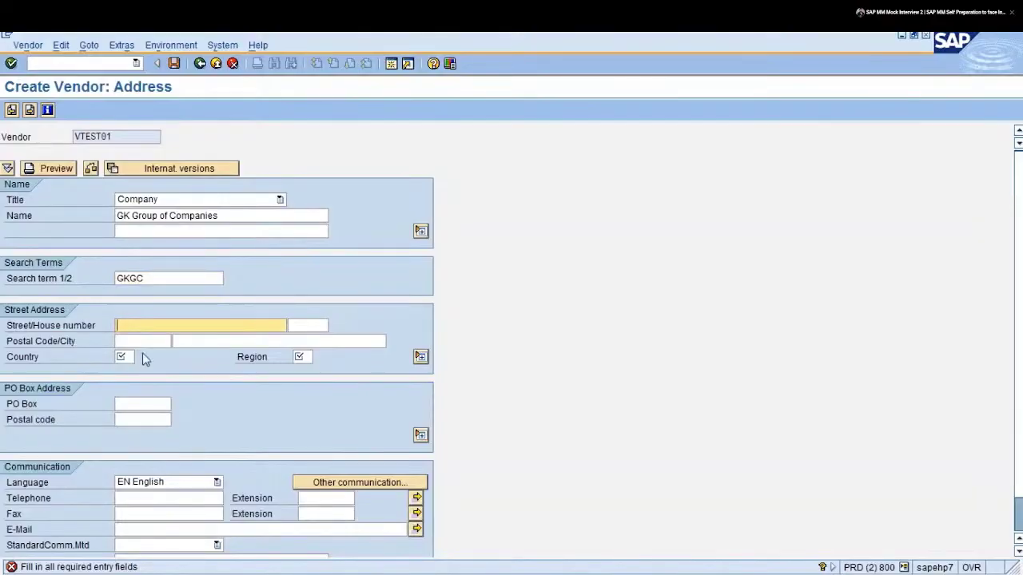
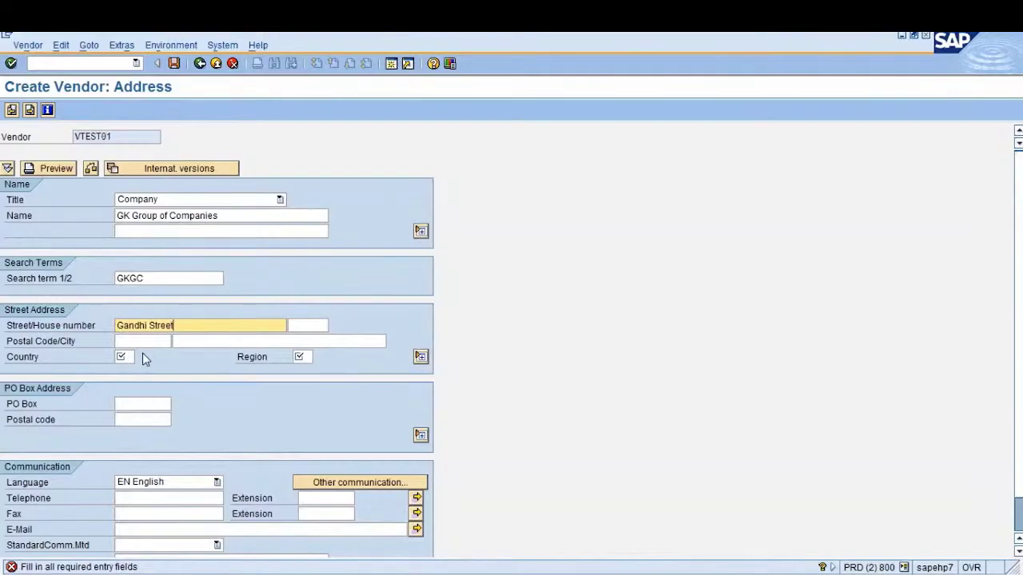
pyautogui.press('Tab')
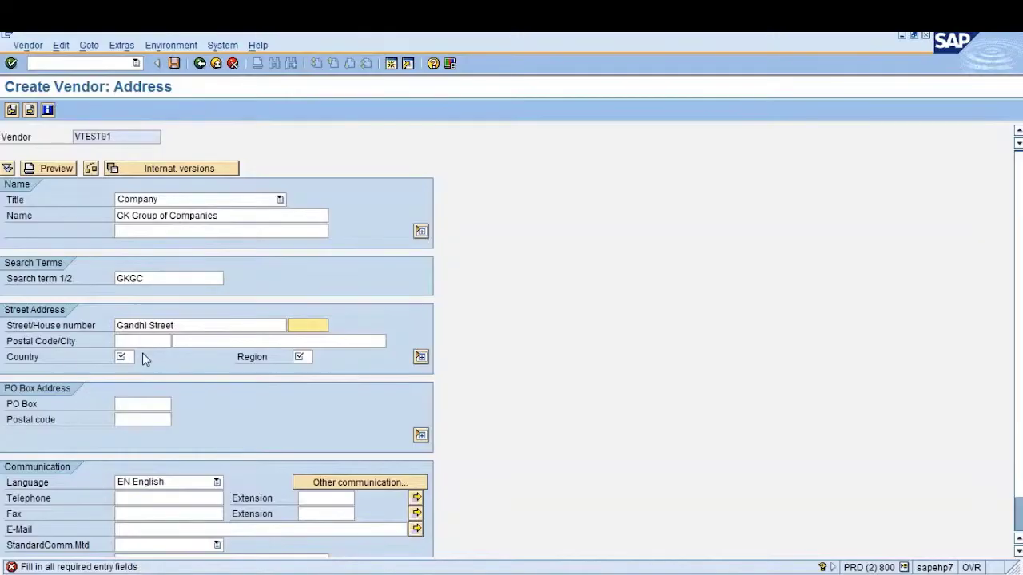
pyautogui.press('Tab')
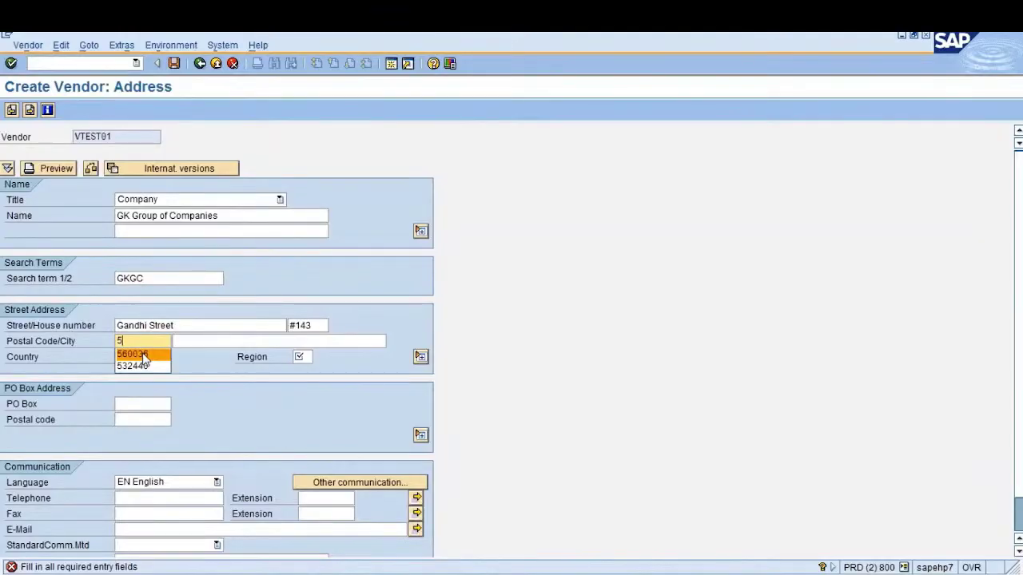
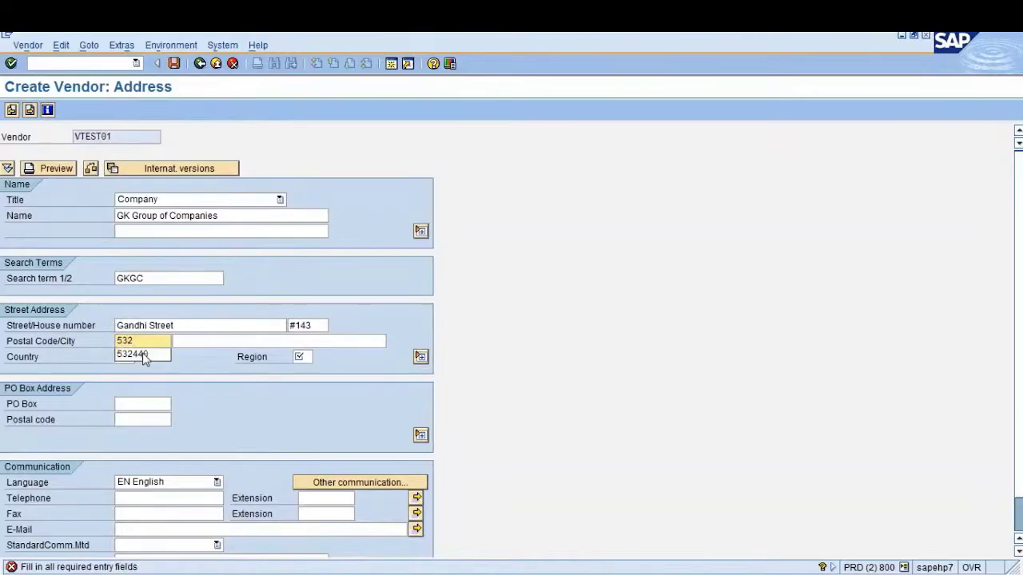
pyautogui.press('Tab')
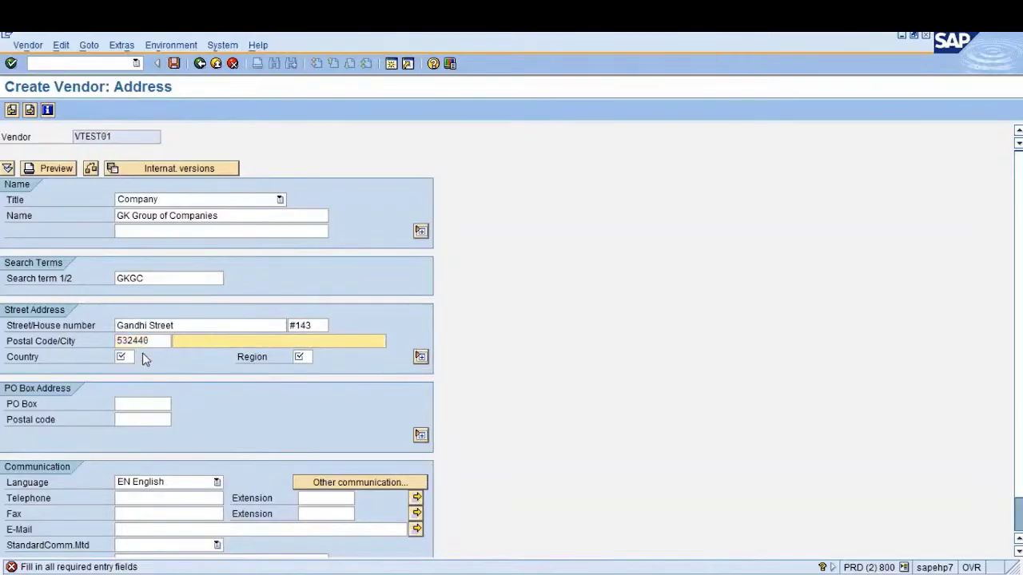
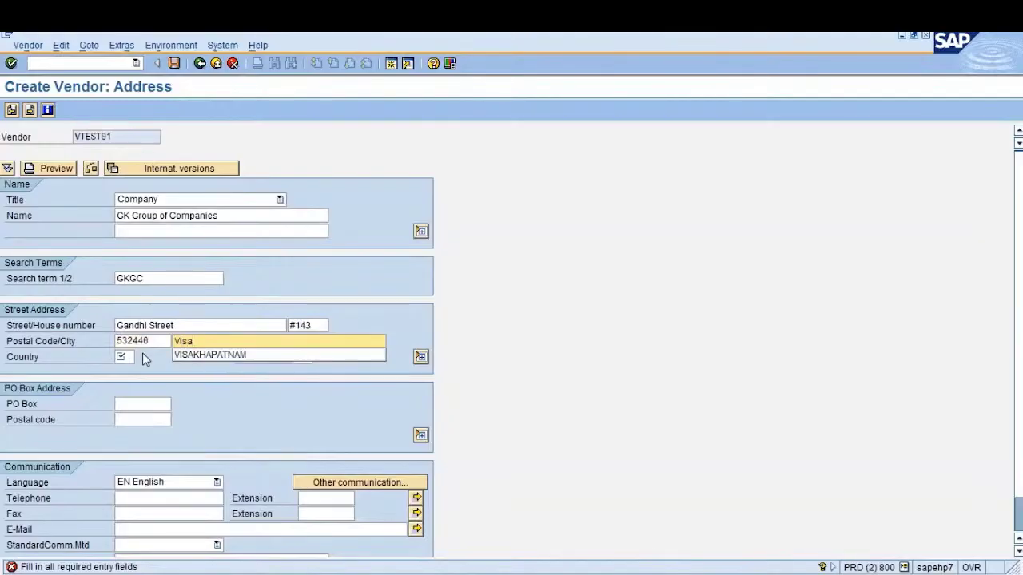
pyautogui.press('Tab')
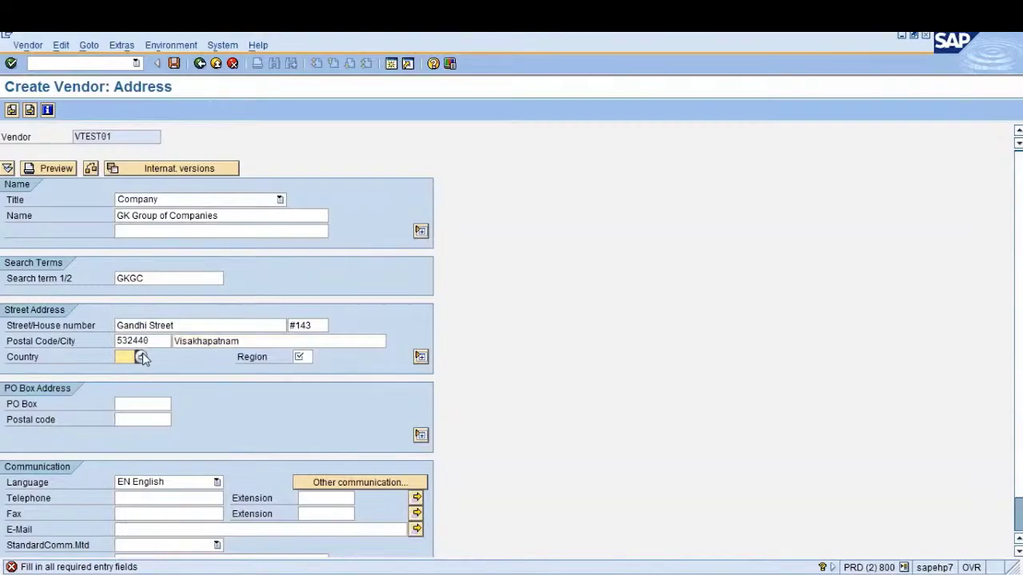
# Set country IN and region 01 (Andhra Pradesh)
pyautogui.write('IN')
pyautogui.click(312, 357)
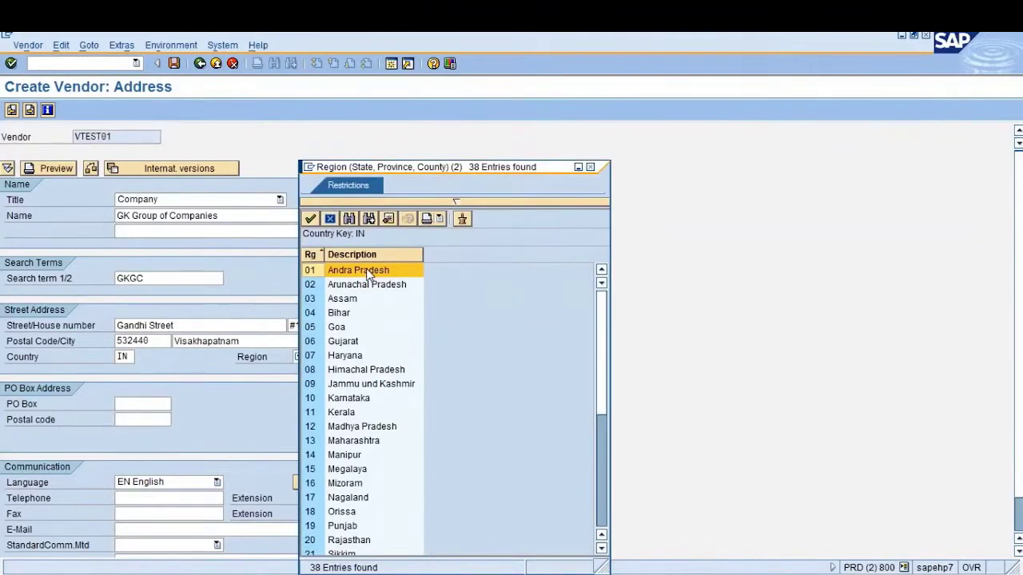
pyautogui.doubleClick(359, 270)
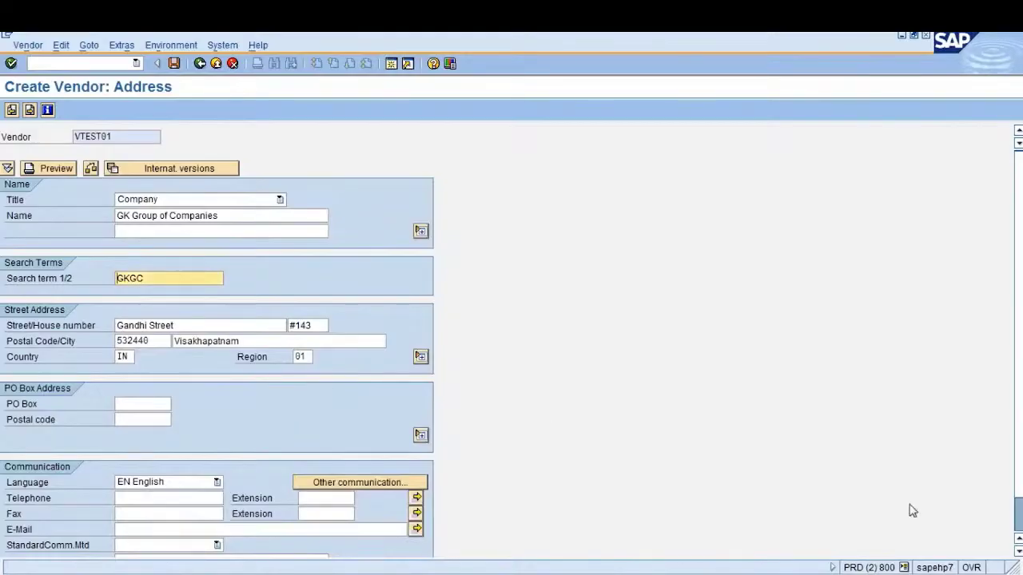
pyautogui.click(1017, 551)
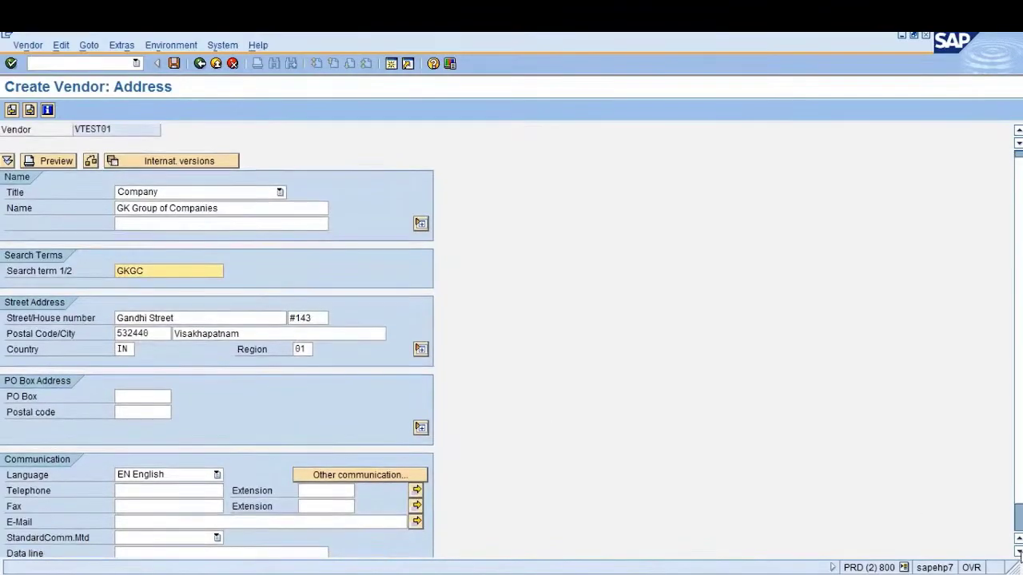
# Enter the vendor's fax number and e-mail address
pyautogui.click(1018, 551)
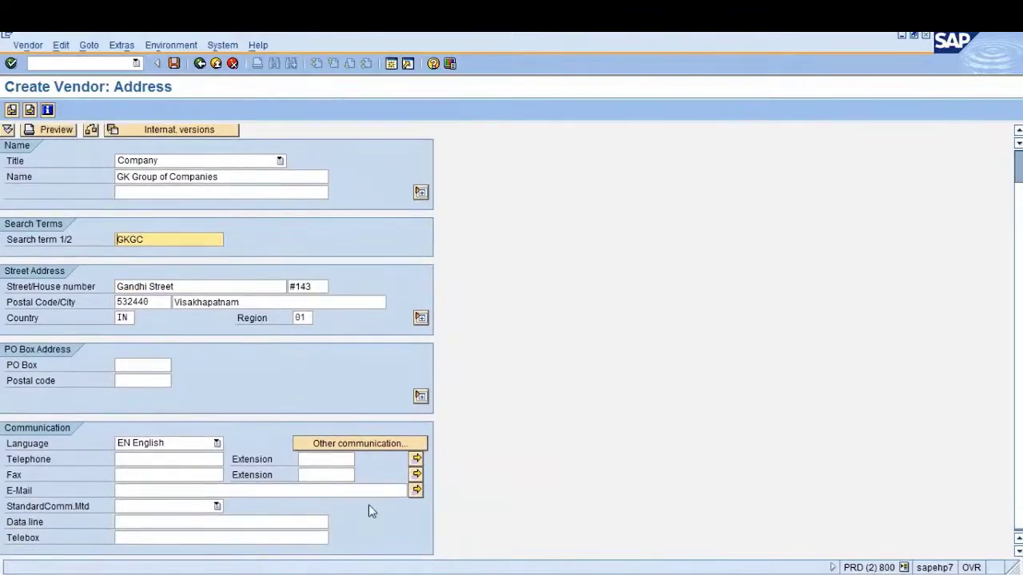
pyautogui.click(158, 476)
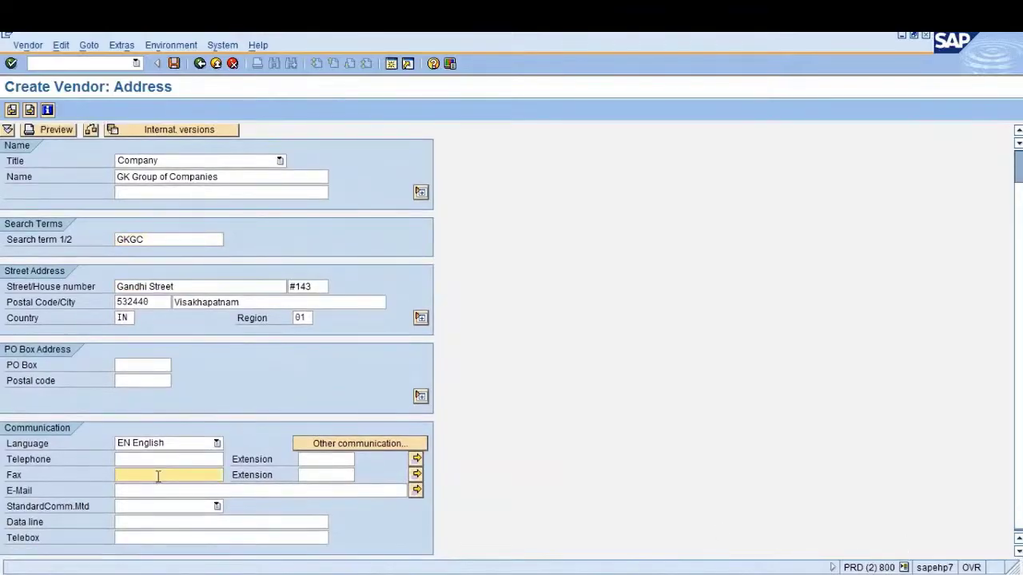
pyautogui.click(156, 491)
pyautogui.write('TEST')
pyautogui.press('BackSpace')
pyautogui.press('BackSpace')
pyautogui.press('BackSpace')
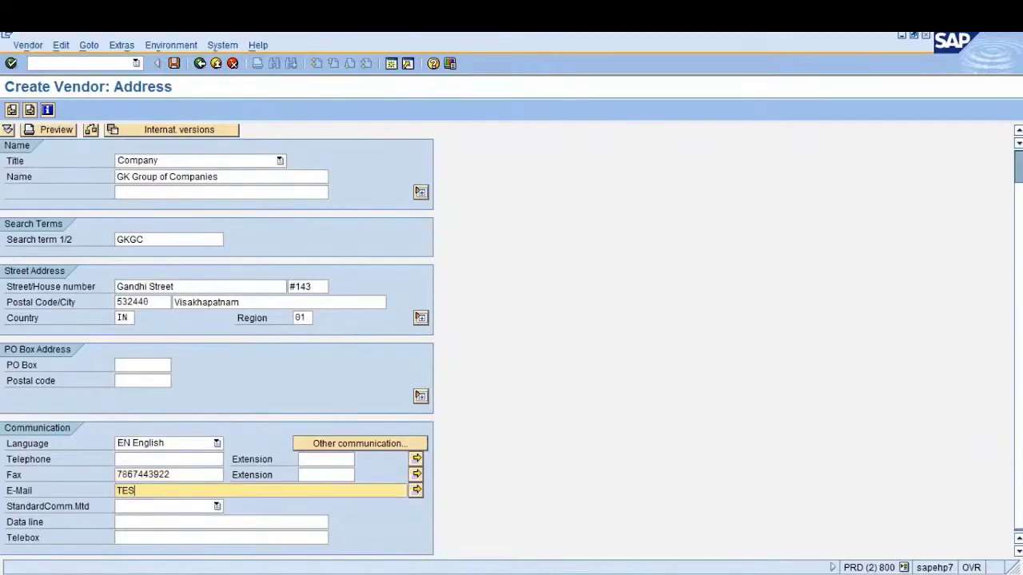
pyautogui.write('te')
pyautogui.press('BackSpace')
pyautogui.press('BackSpace')
pyautogui.press('BackSpace')
pyautogui.write('test@gmail.com')
# Set the standard communication method to INT E-Mail and recheck the e-mail entry
pyautogui.click(215, 506)
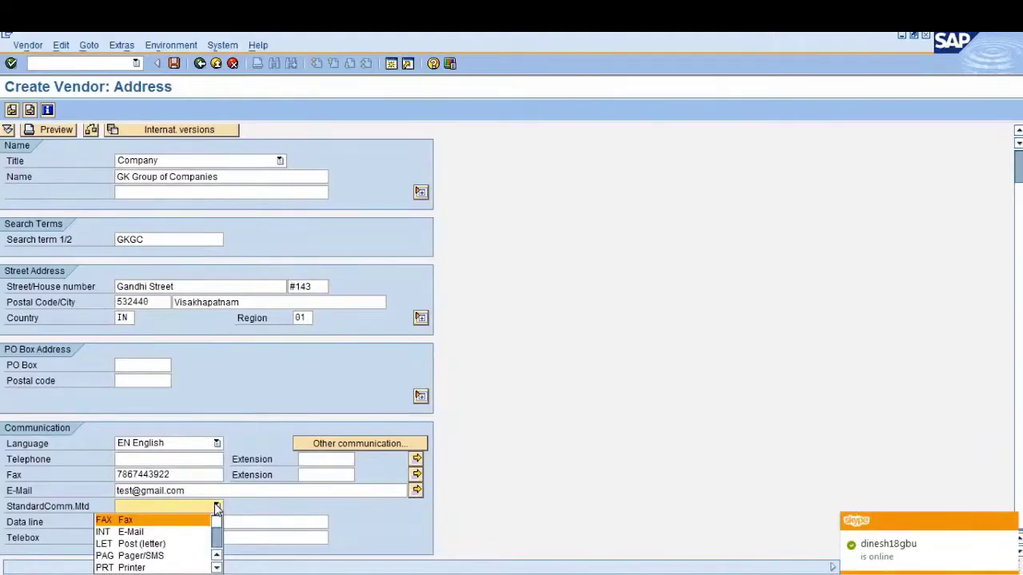
pyautogui.click(151, 533)
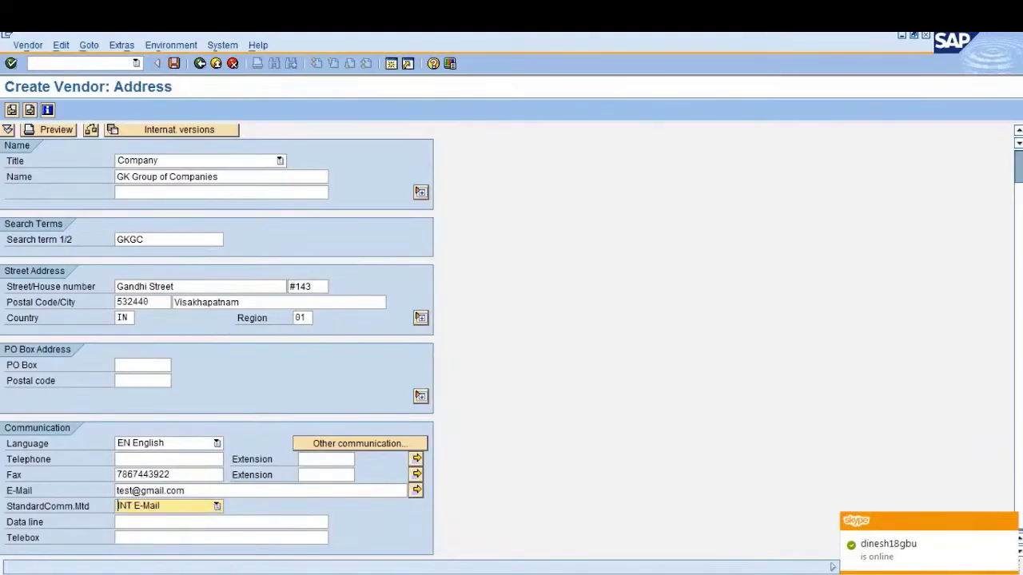
pyautogui.click(182, 522)
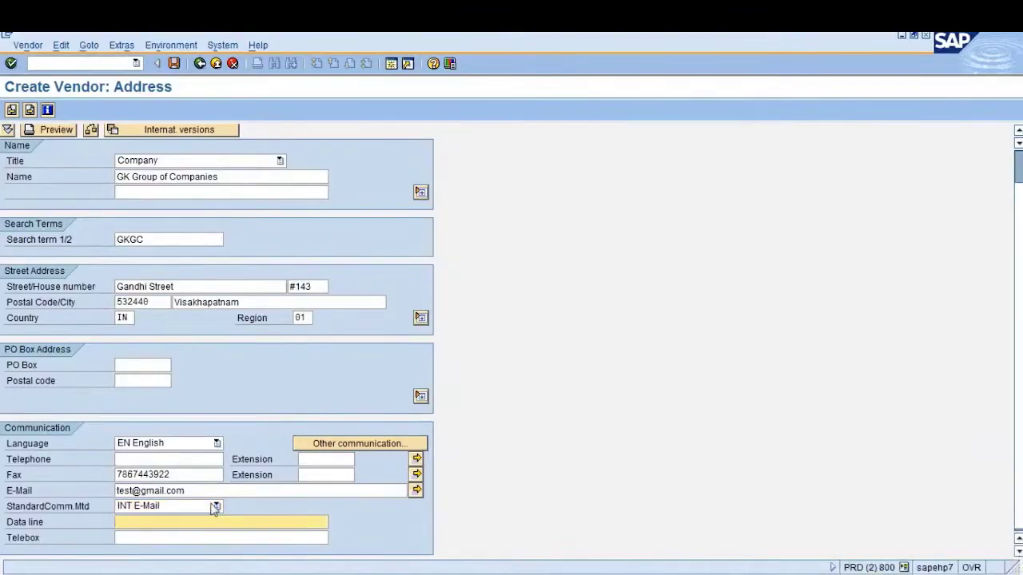
pyautogui.click(217, 506)
pyautogui.click(168, 524)
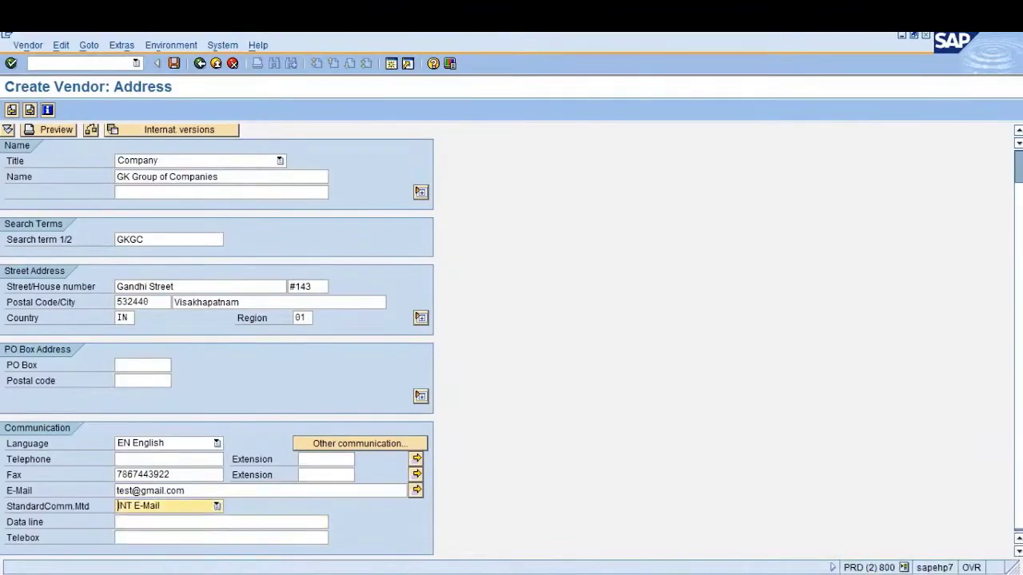
pyautogui.click(205, 523)
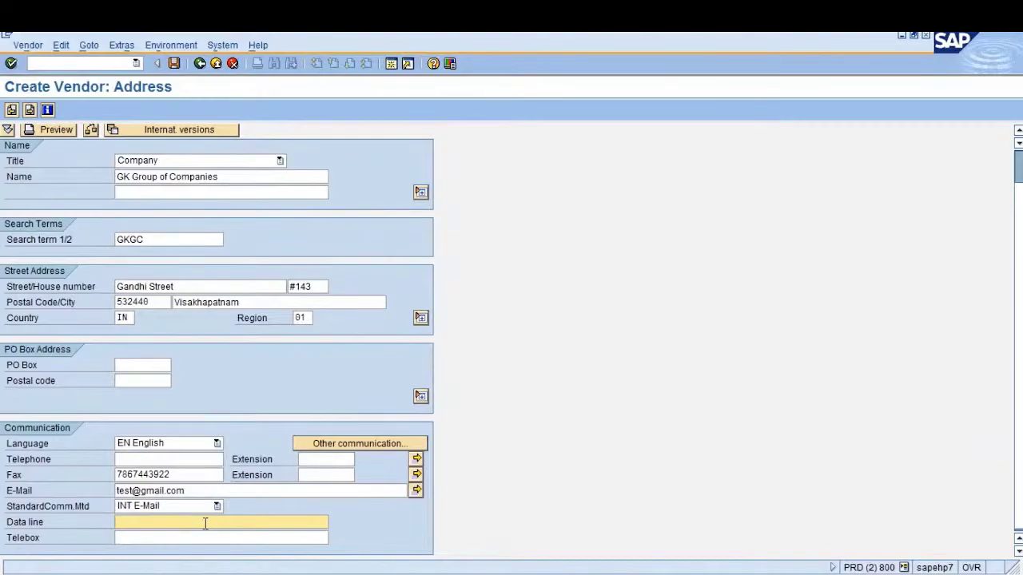
pyautogui.moveTo(196, 489); pyautogui.dragTo(120, 490)
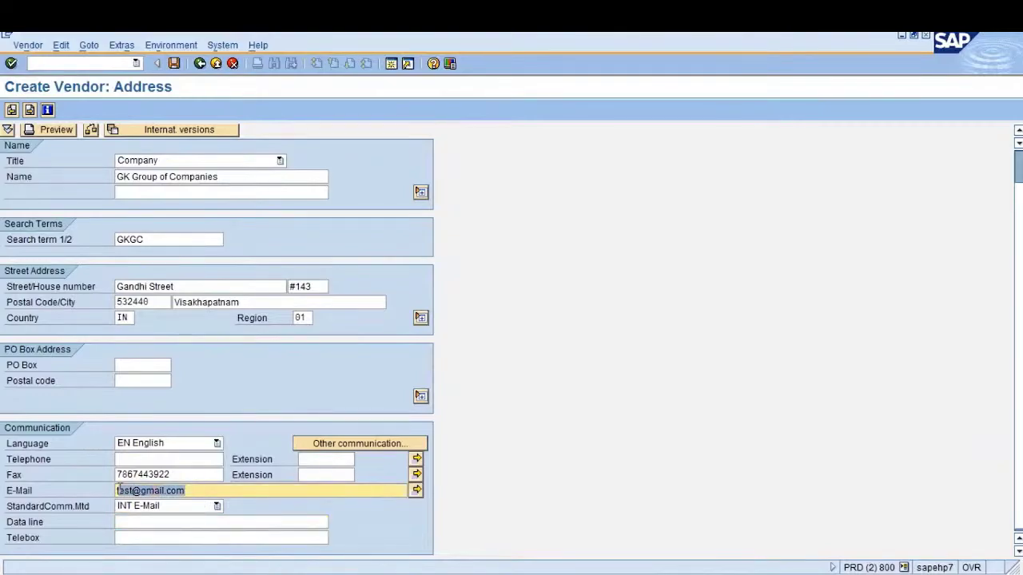
pyautogui.click(120, 490)
pyautogui.moveTo(195, 491); pyautogui.dragTo(104, 495)
pyautogui.press('Left')
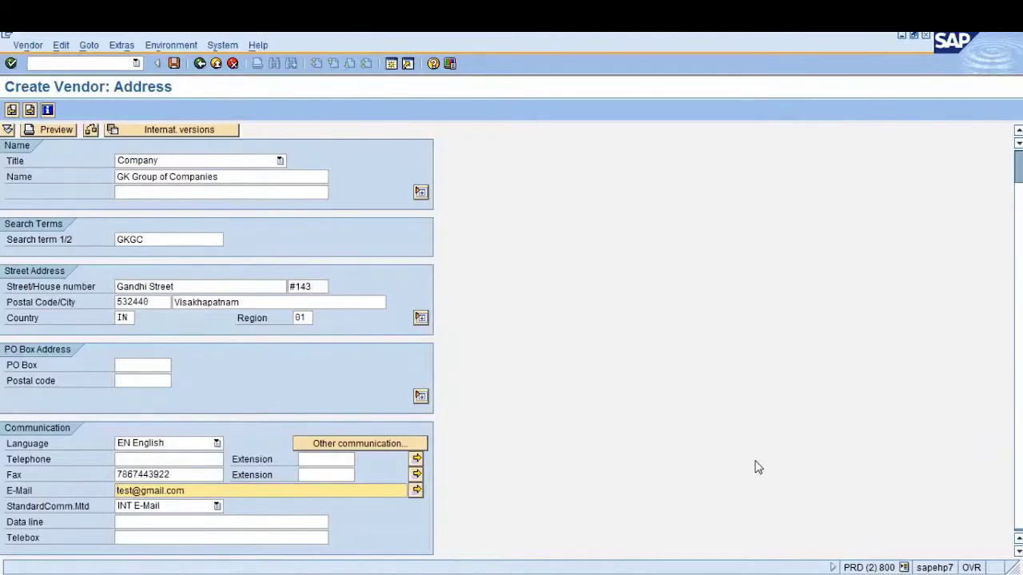
# Expand and review the additional Name, Street and PO Box address fields
pyautogui.click(420, 194)
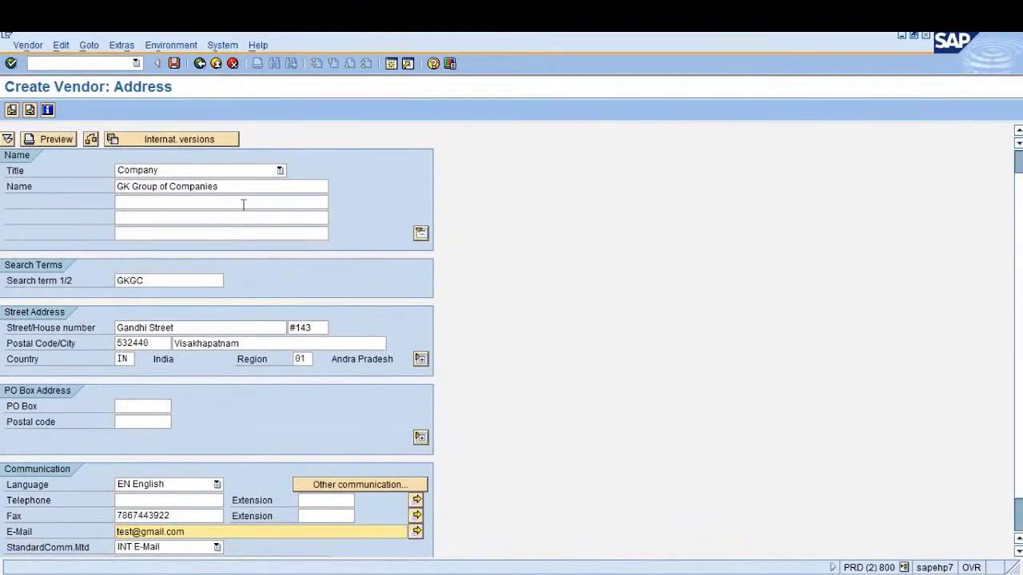
pyautogui.click(241, 233)
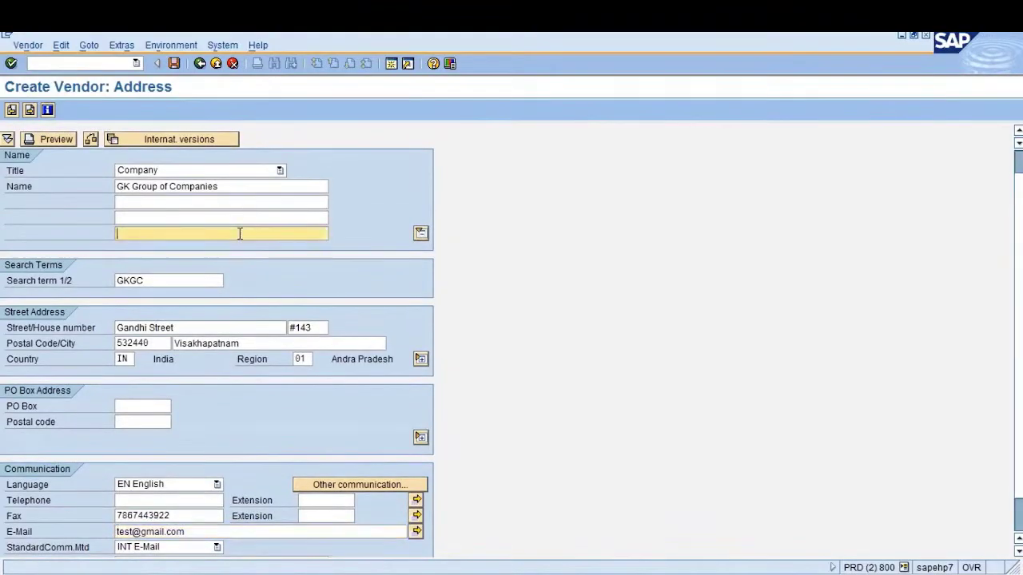
pyautogui.click(421, 359)
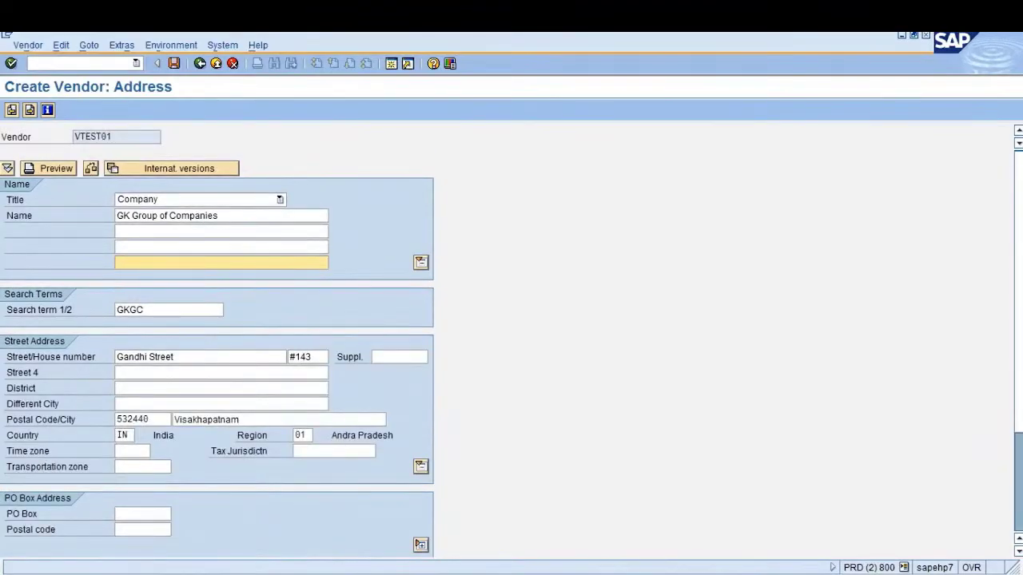
pyautogui.click(169, 373)
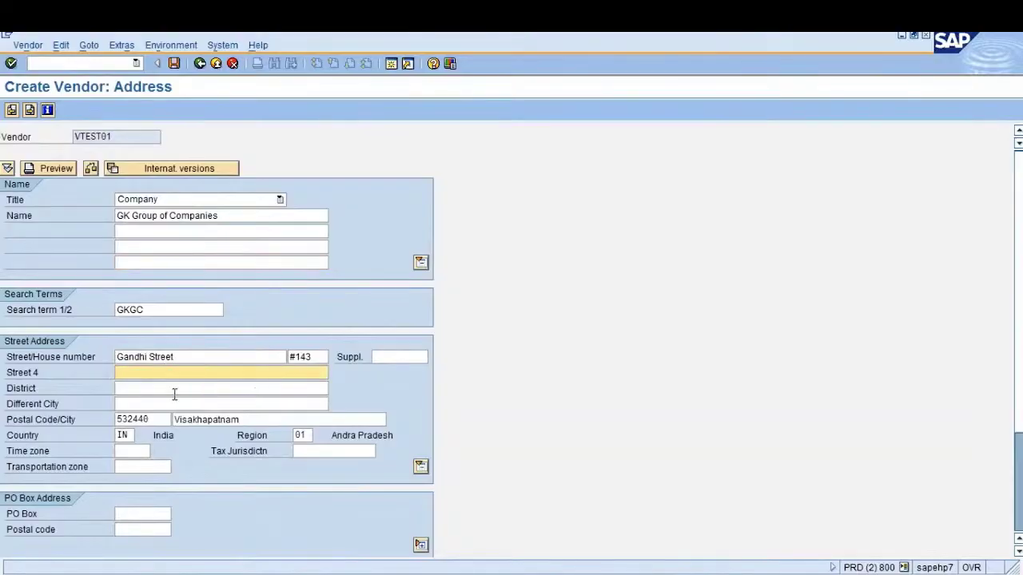
pyautogui.click(173, 393)
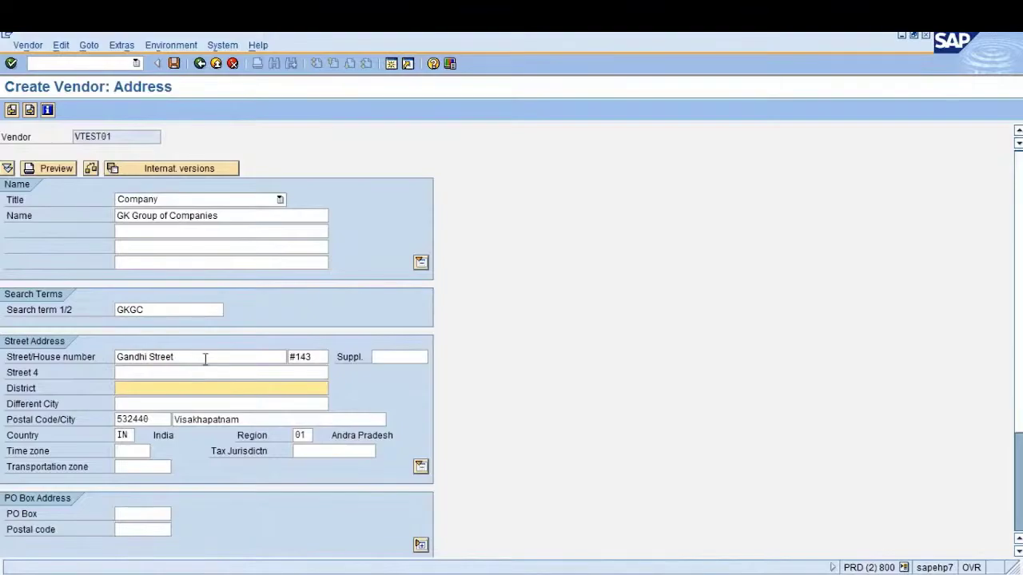
pyautogui.click(200, 372)
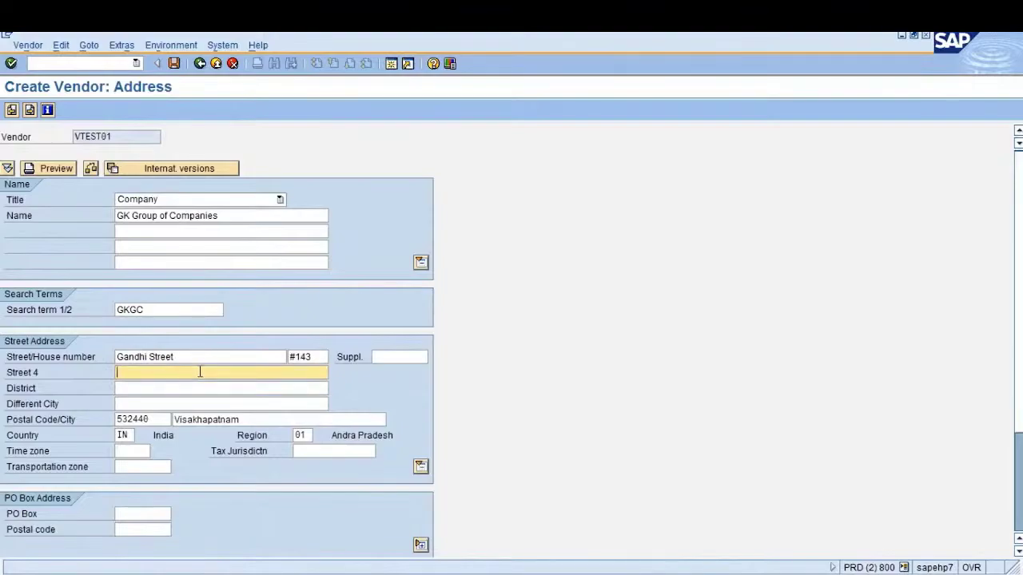
pyautogui.click(1019, 521)
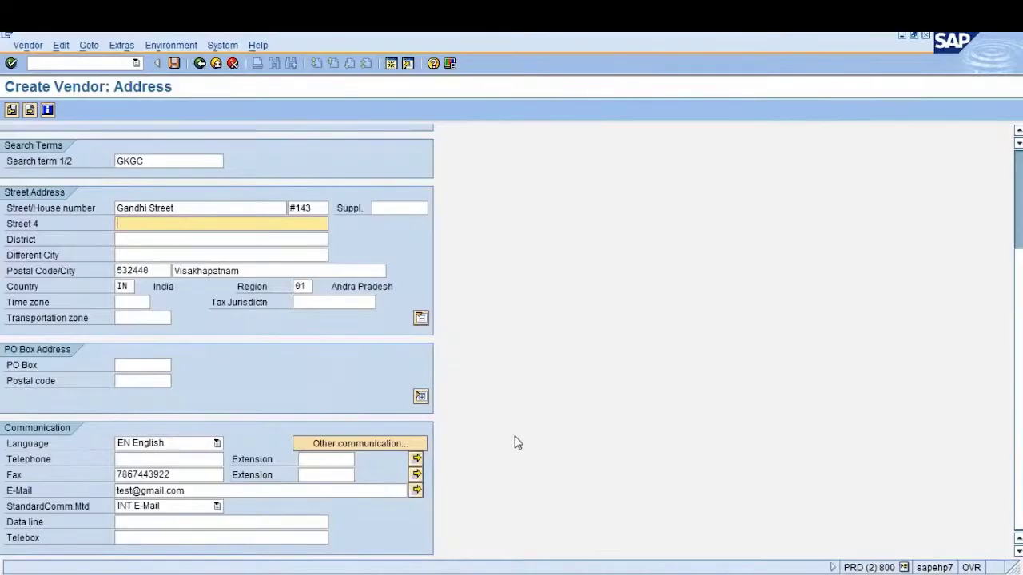
pyautogui.click(420, 396)
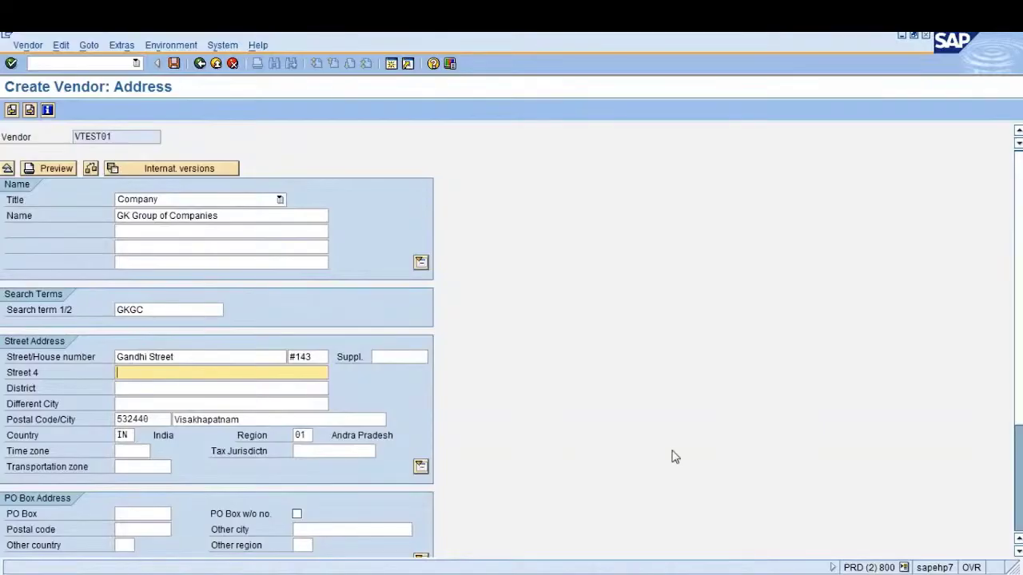
pyautogui.click(1018, 550)
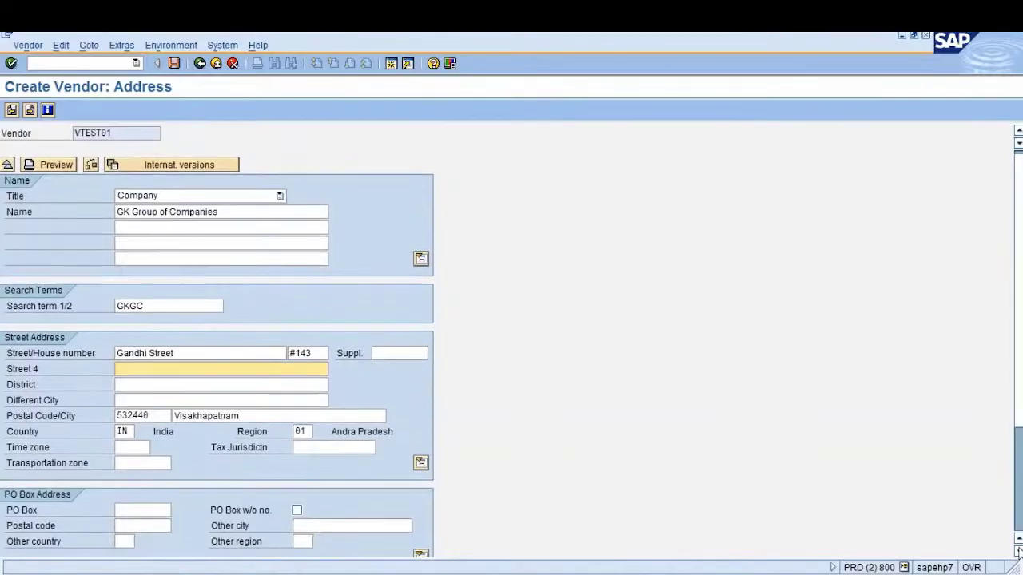
pyautogui.click(1017, 550)
pyautogui.click(1017, 550)
pyautogui.click(1017, 551)
pyautogui.click(1018, 550)
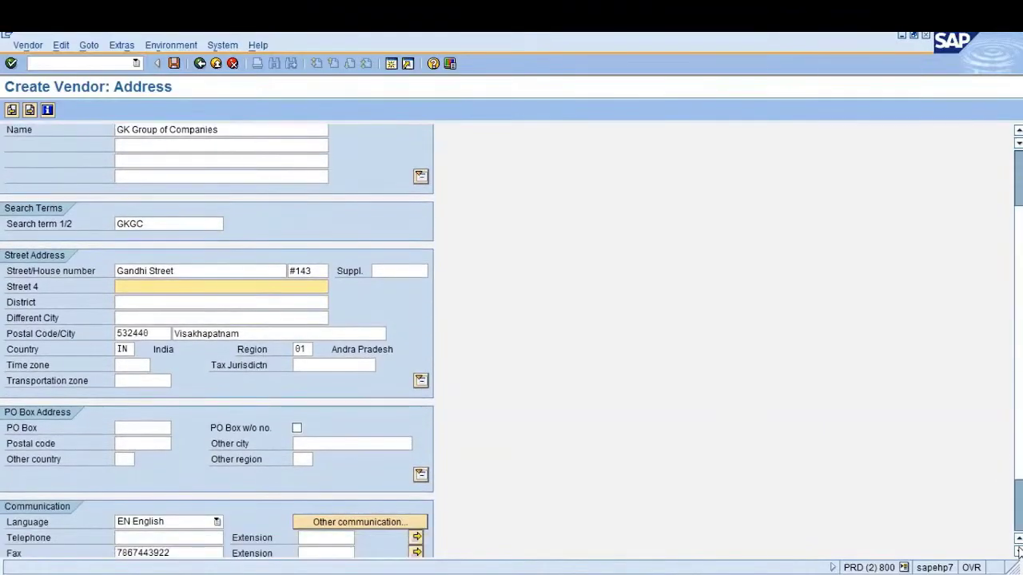
pyautogui.scroll(-2, 1018, 551)
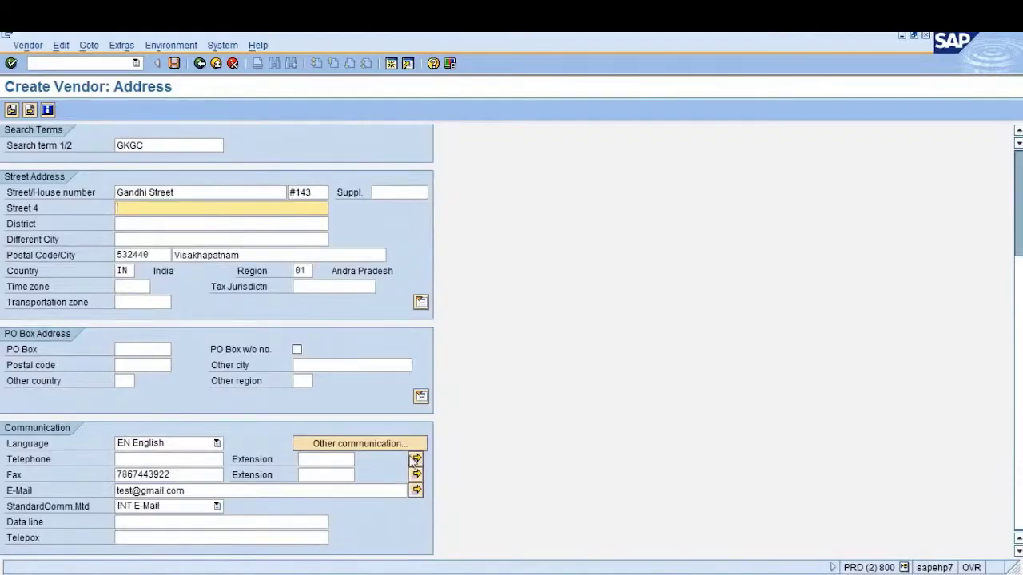
# Check the vendor's internet mail addresses without changes and continue to the Control screen
pyautogui.click(372, 451)
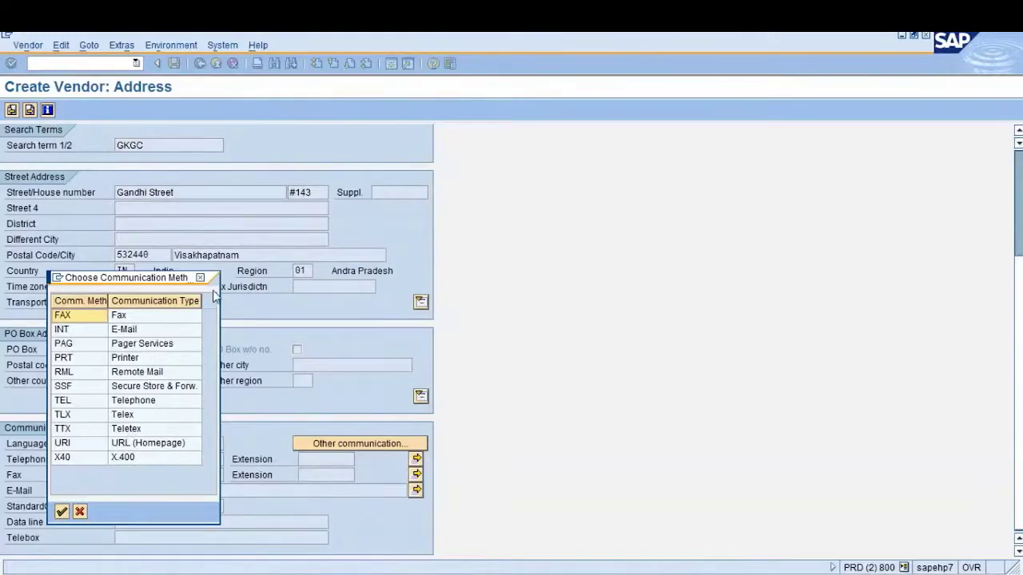
pyautogui.doubleClick(137, 334)
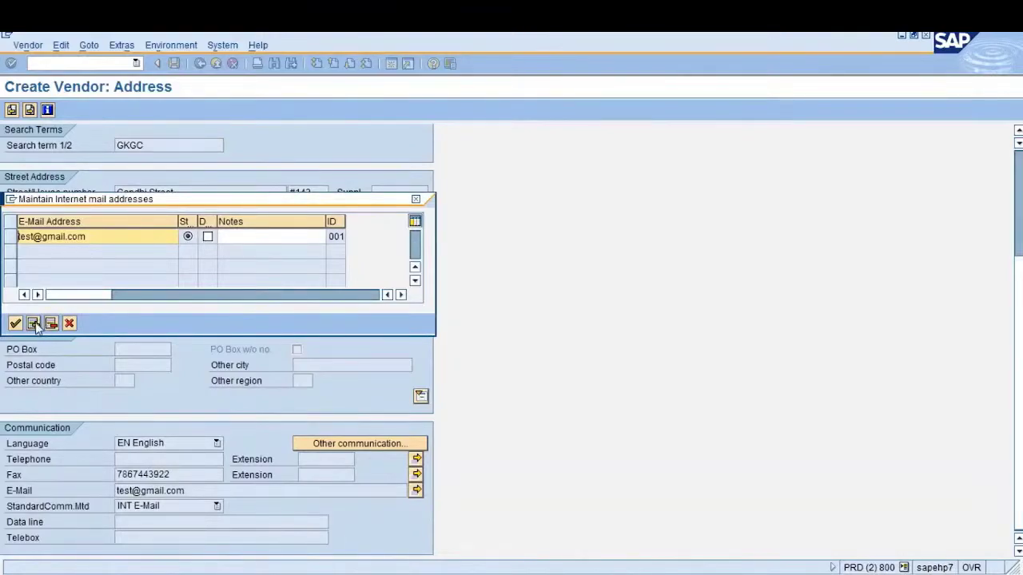
pyautogui.click(69, 323)
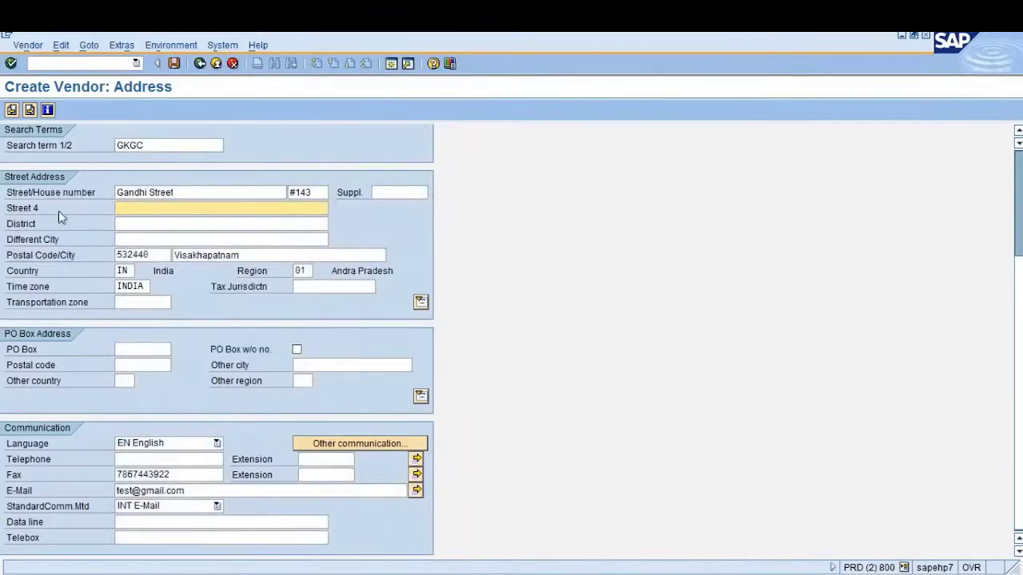
pyautogui.press('Return')
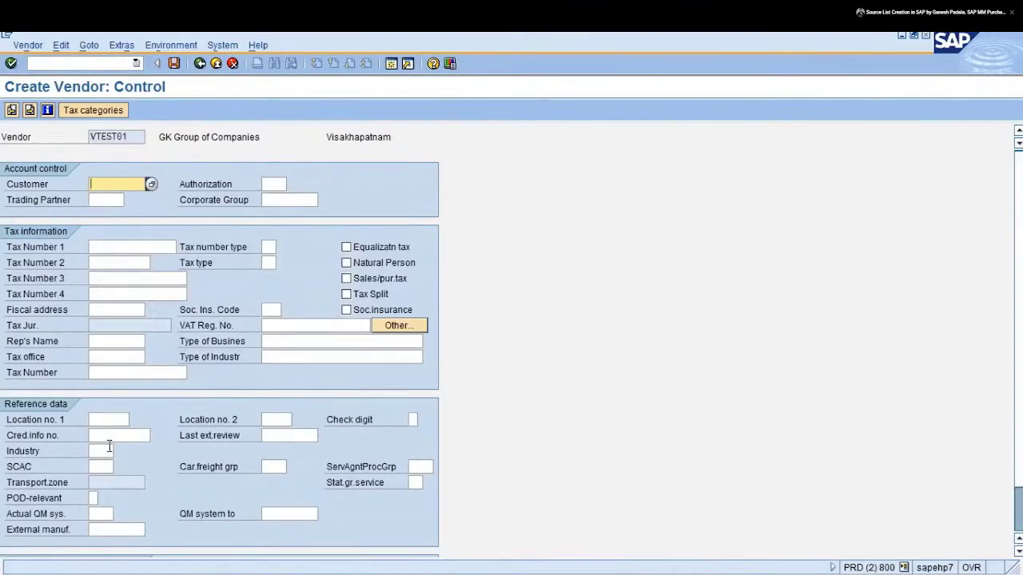
# Pass the Control screen's Tax Number 3 field and reach the Payment transactions bank details table
pyautogui.click(131, 278)
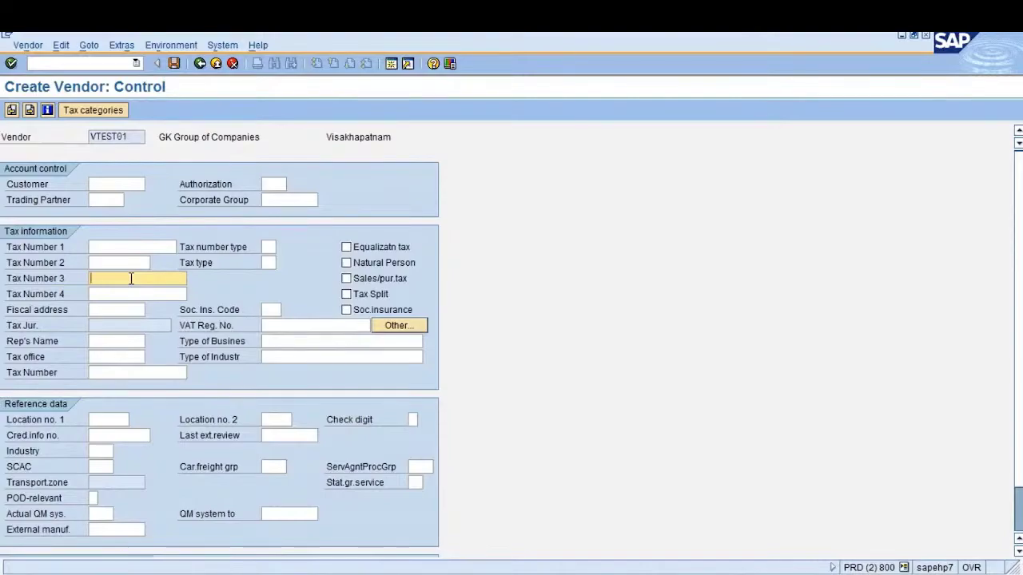
pyautogui.press('Return')
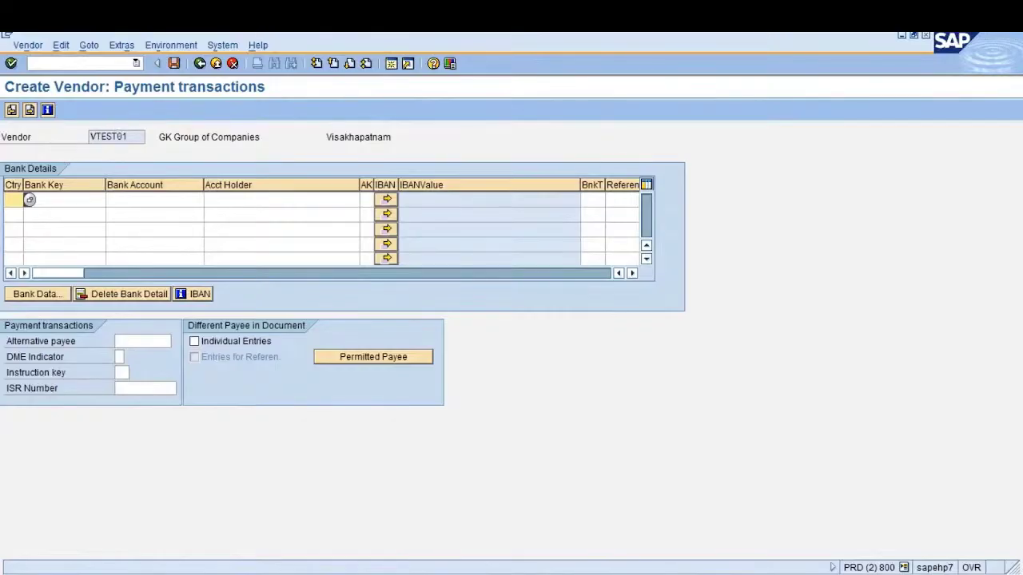
pyautogui.click(60, 199)
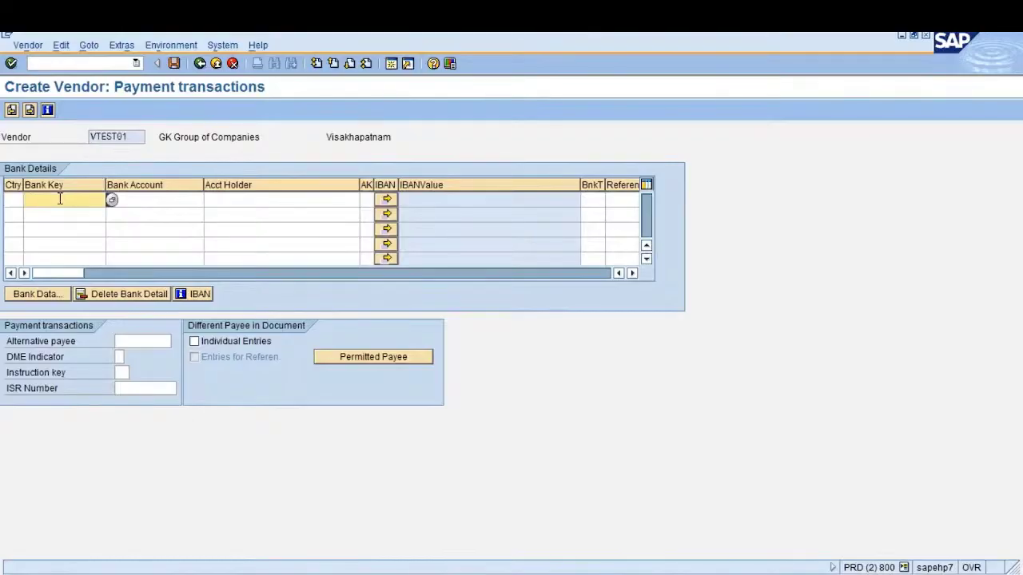
# Add a bank row with country IN, bank key 1323424, an account number and the holder's name
pyautogui.click(12, 200)
pyautogui.write('in')
pyautogui.press('Tab')
pyautogui.write('1323424')
pyautogui.press('Tab')
pyautogui.write('2')
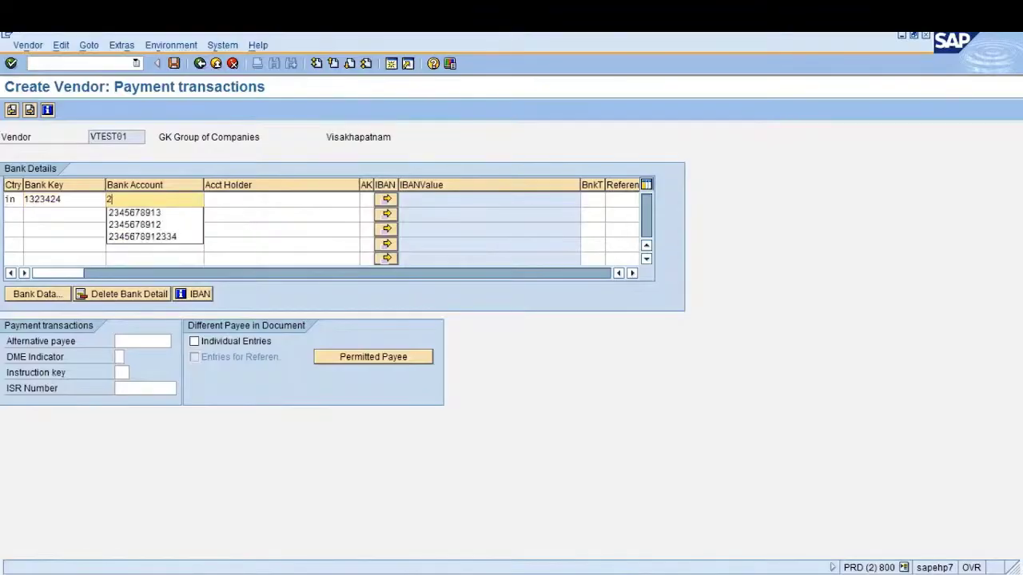
pyautogui.press('Down')
pyautogui.press('Tab')
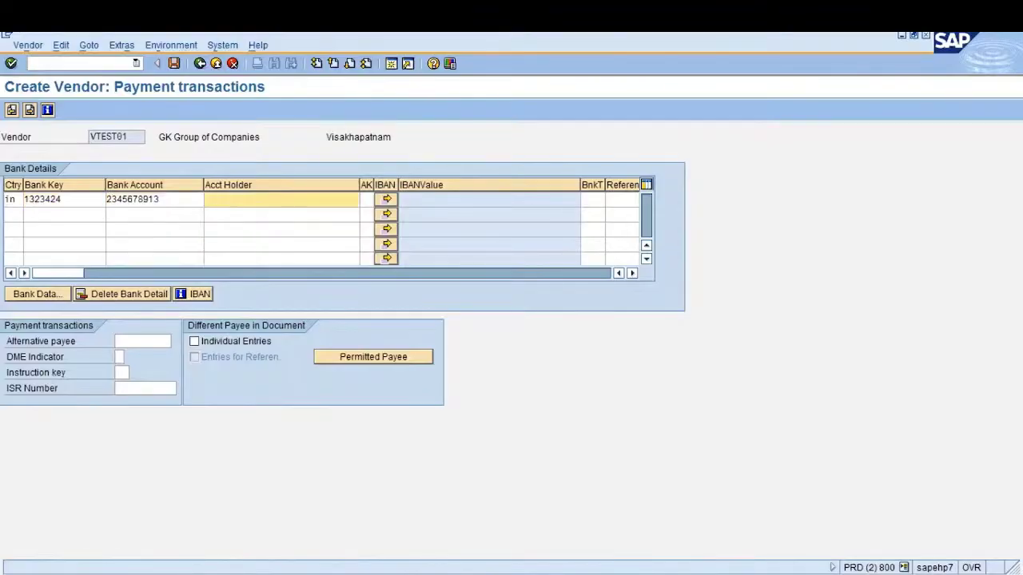
pyautogui.write('GANESH')
pyautogui.press('Tab')
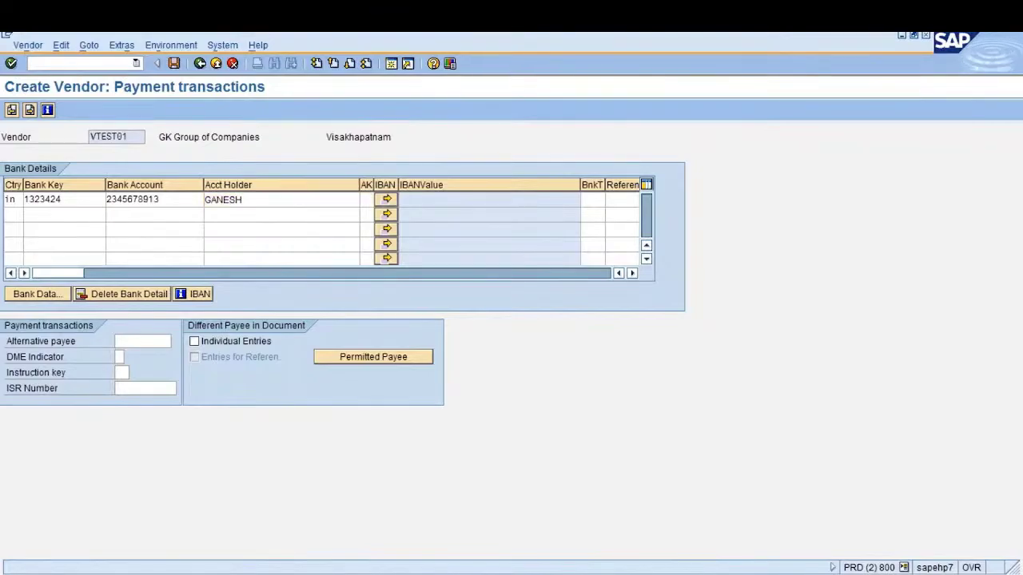
pyautogui.press('Return')
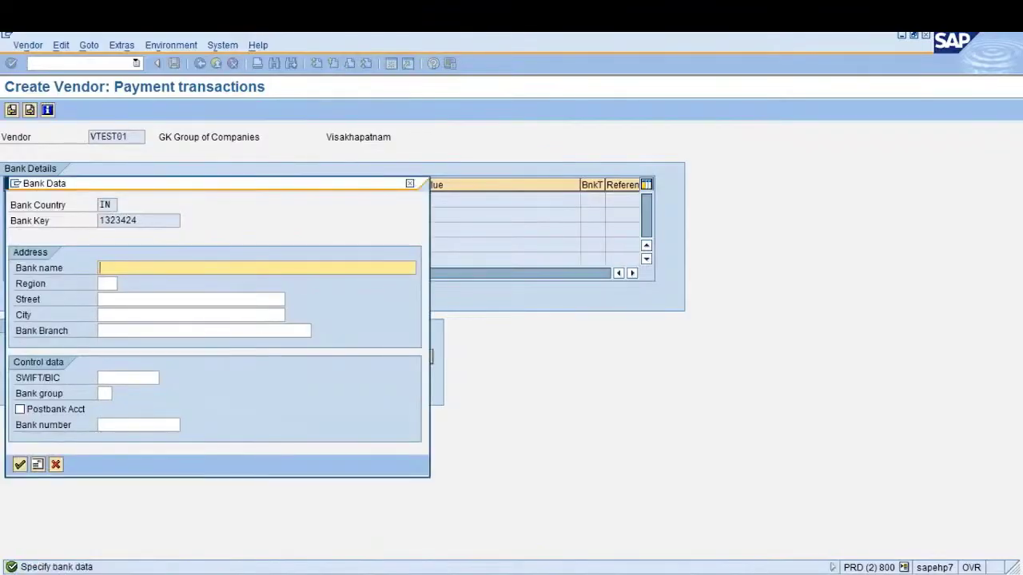
# Enter bank name HDFC BANK, region 01, street MG ROAD and city Visakhapatnam, then validate and confirm
pyautogui.write('HDFC BANK')
pyautogui.press('Tab')
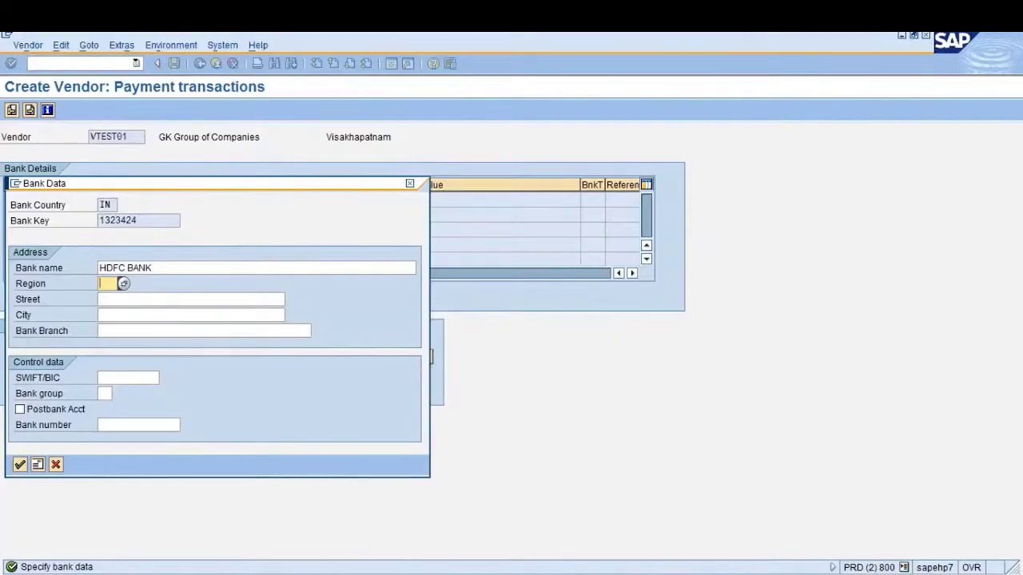
pyautogui.write('01')
pyautogui.press('Tab')
pyautogui.write('M')
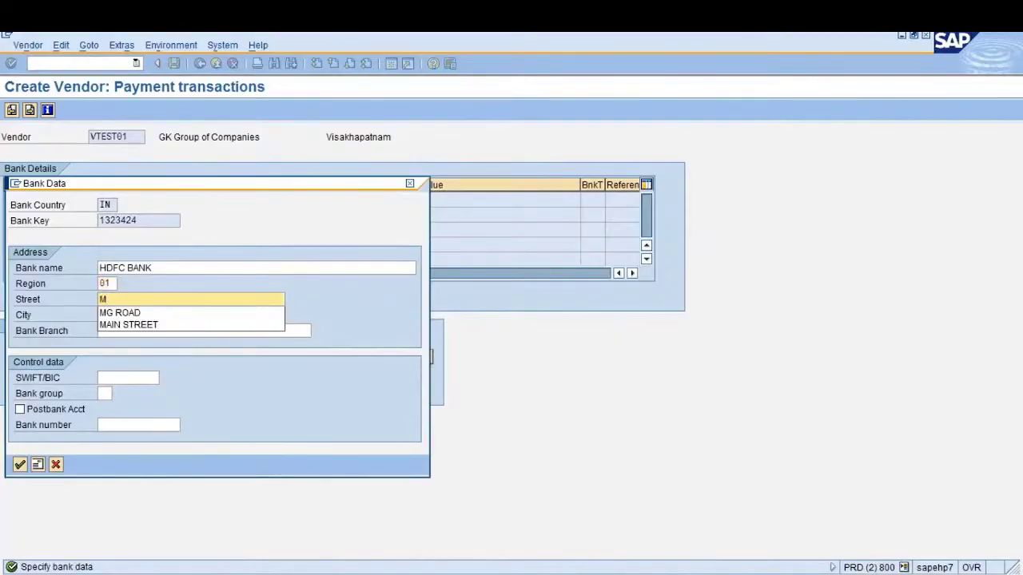
pyautogui.press('Down')
pyautogui.press('Tab')
pyautogui.write('V')
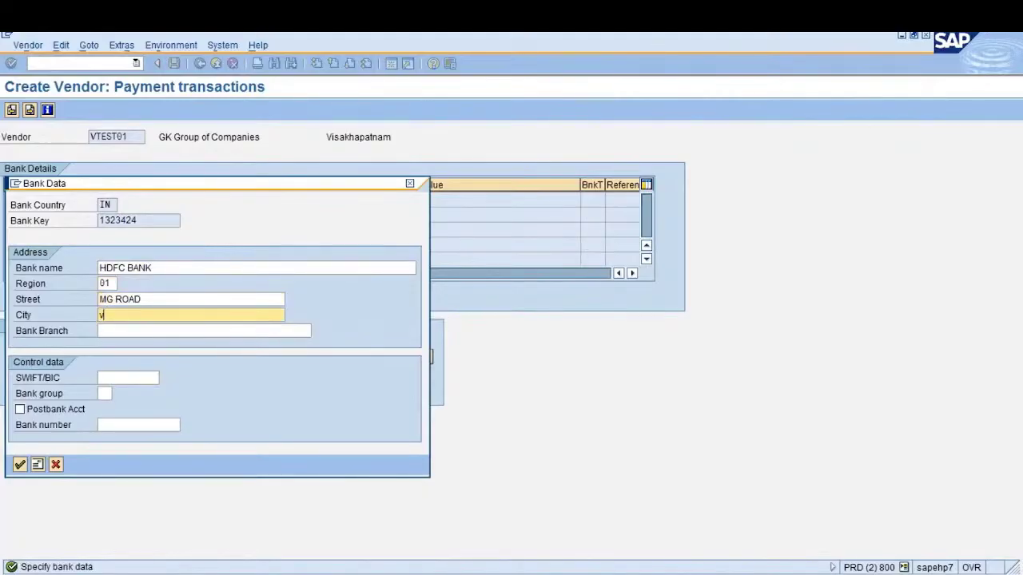
pyautogui.write('isakhapatnam')
pyautogui.click(20, 467)
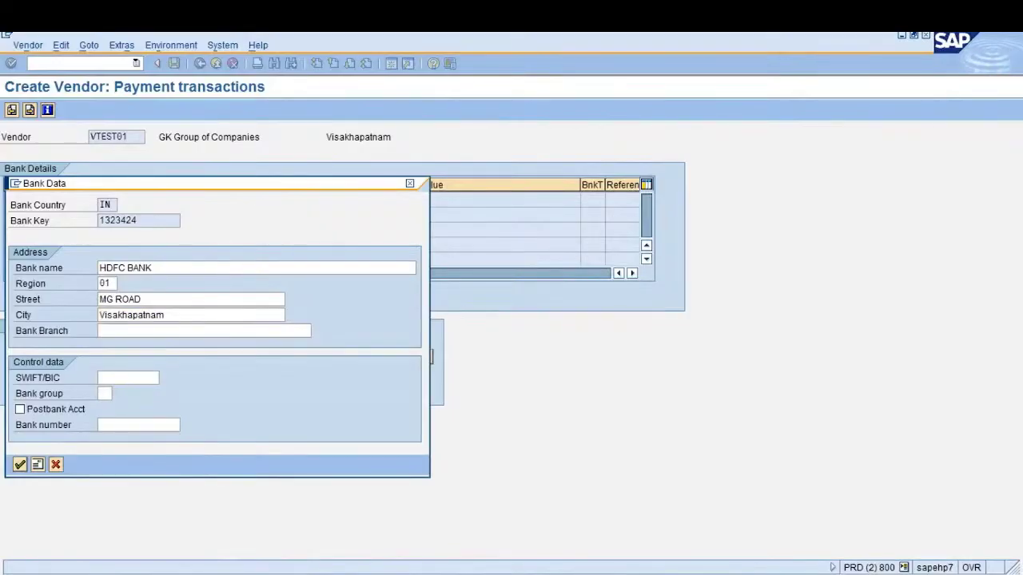
pyautogui.press('Return')
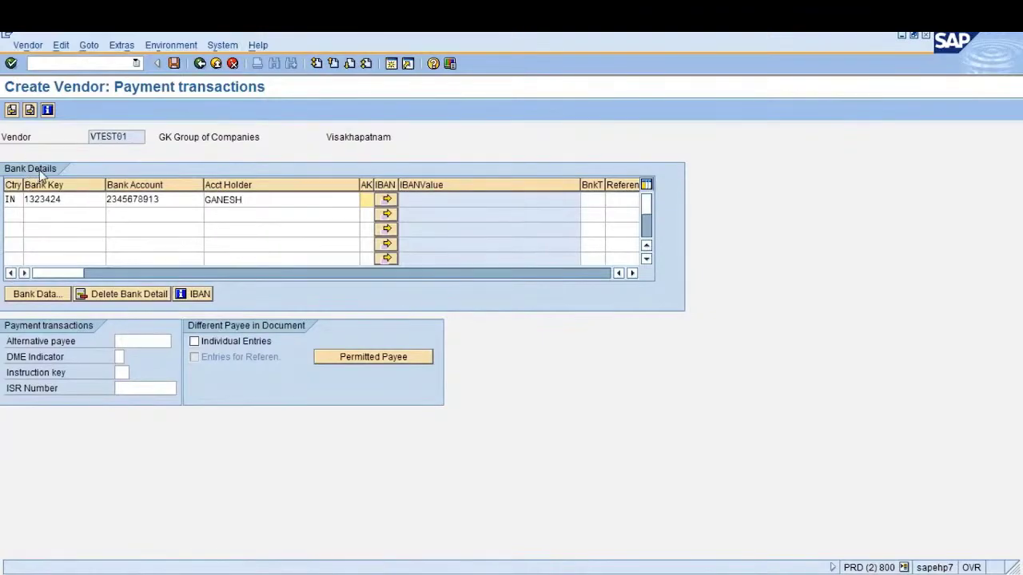
# Skip the Contact persons screen without entries to reach company code 1000 accounting information
pyautogui.press('Return')
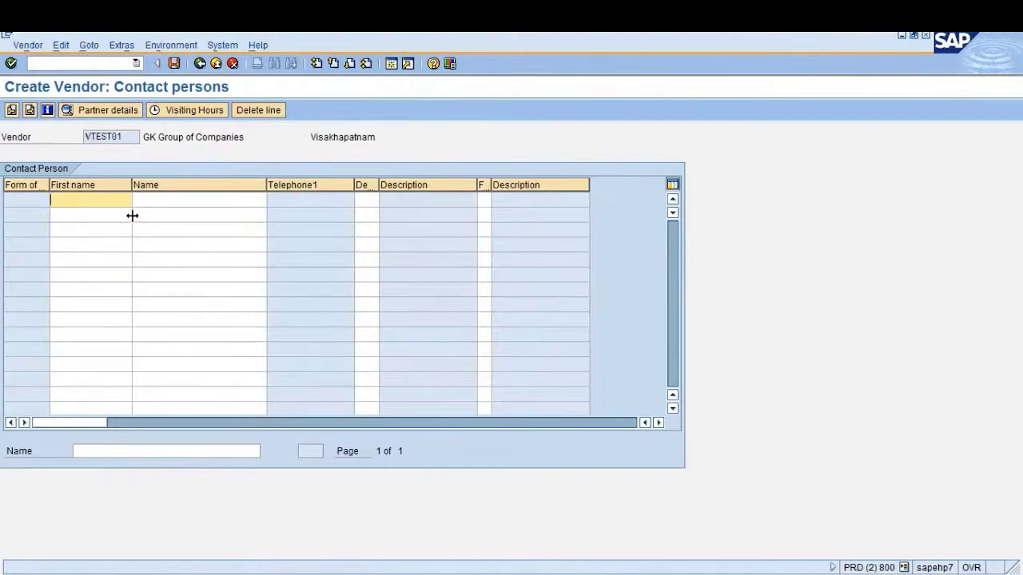
pyautogui.press('Return')
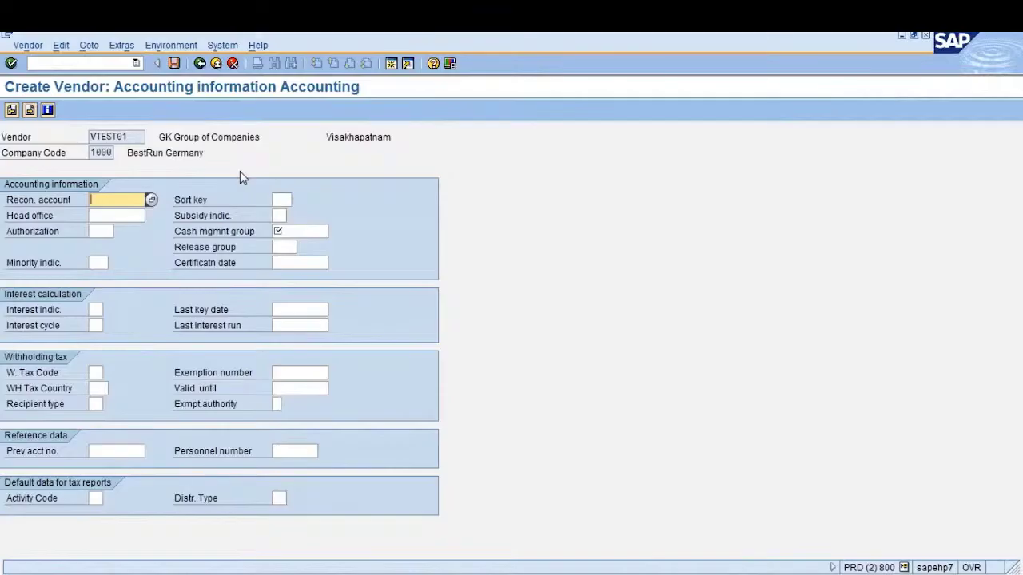
# Pick 160000 Trade Payables - domestic from the enlarged reconciliation account value list
pyautogui.click(119, 216)
pyautogui.click(113, 200)
pyautogui.press('F4')
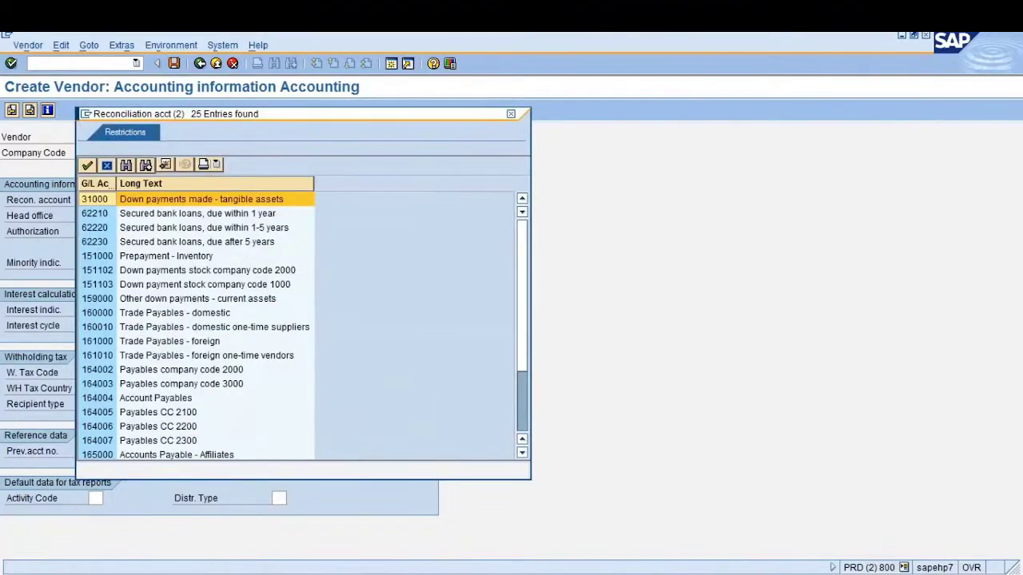
pyautogui.moveTo(280, 114); pyautogui.dragTo(431, 70)
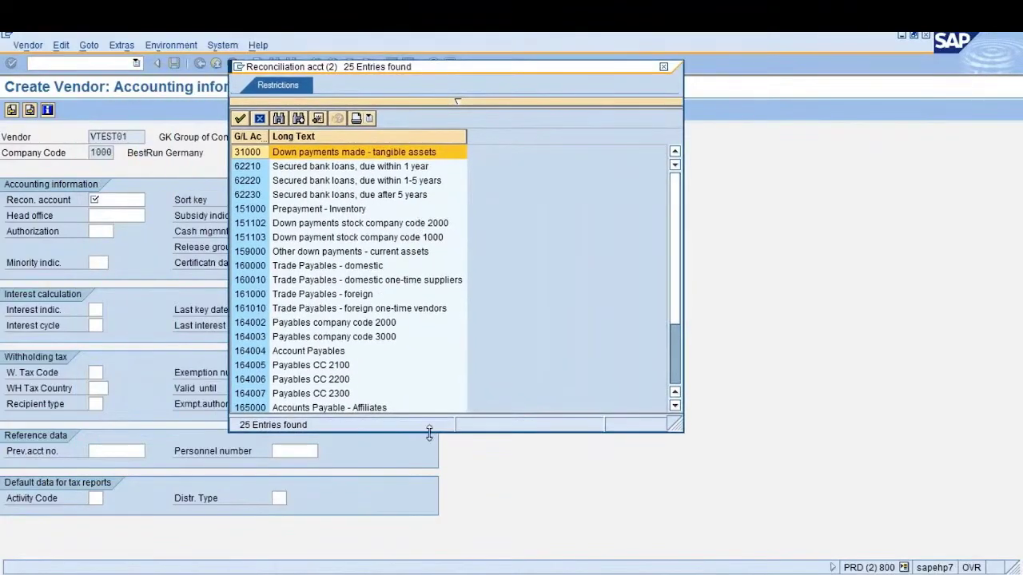
pyautogui.moveTo(432, 432); pyautogui.dragTo(441, 540)
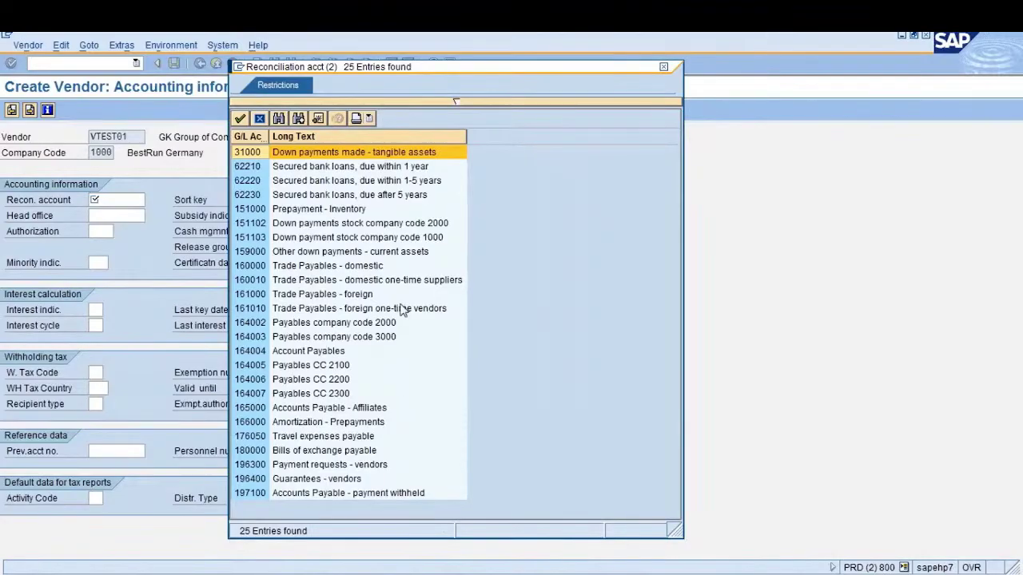
pyautogui.click(329, 297)
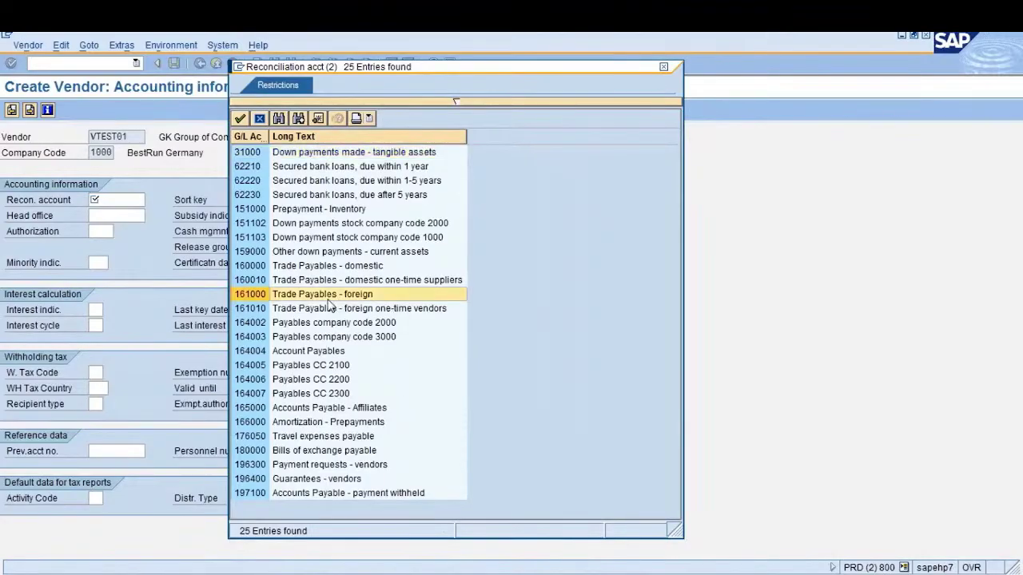
pyautogui.click(341, 272)
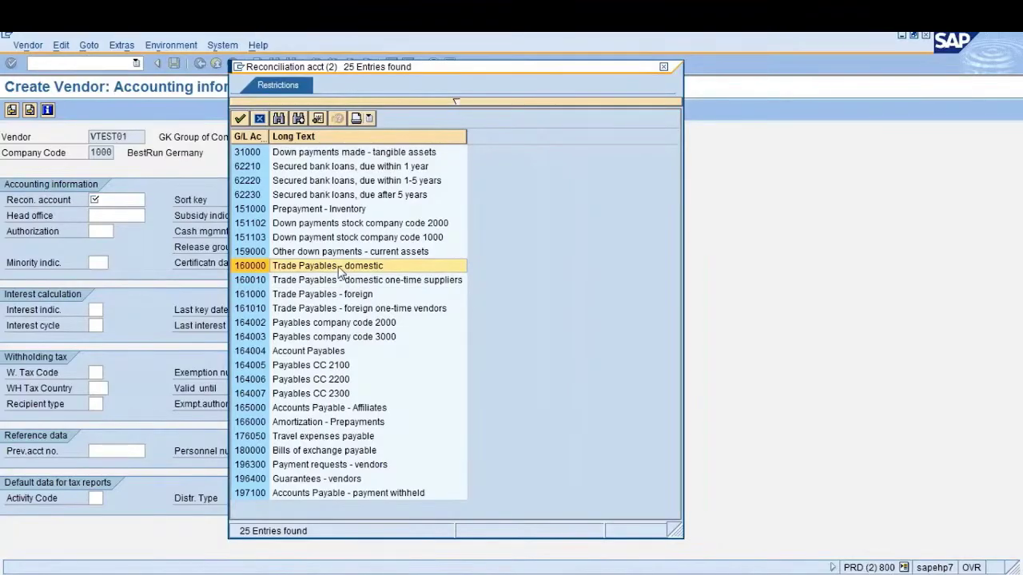
pyautogui.click(348, 169)
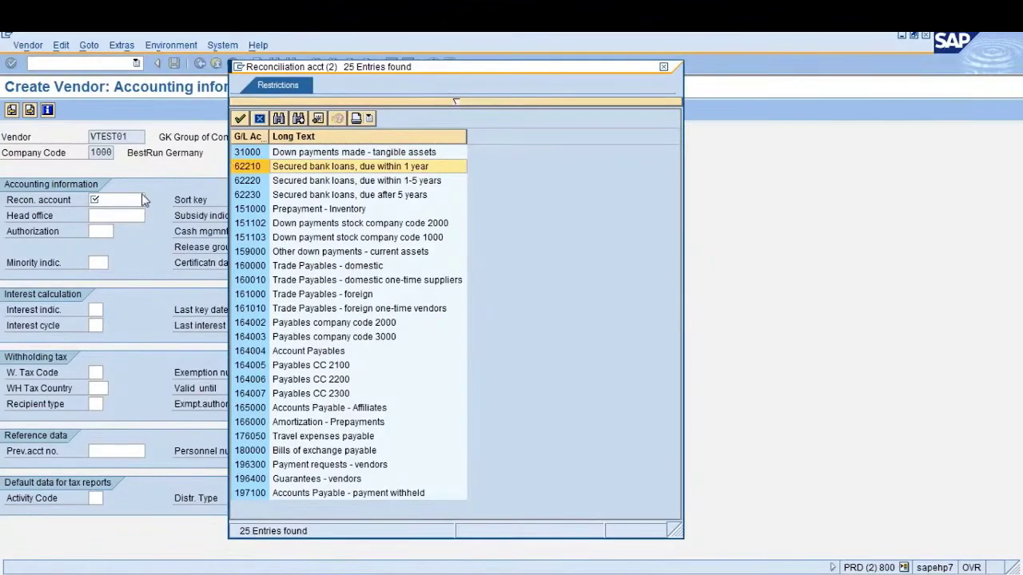
pyautogui.moveTo(271, 135); pyautogui.dragTo(304, 132)
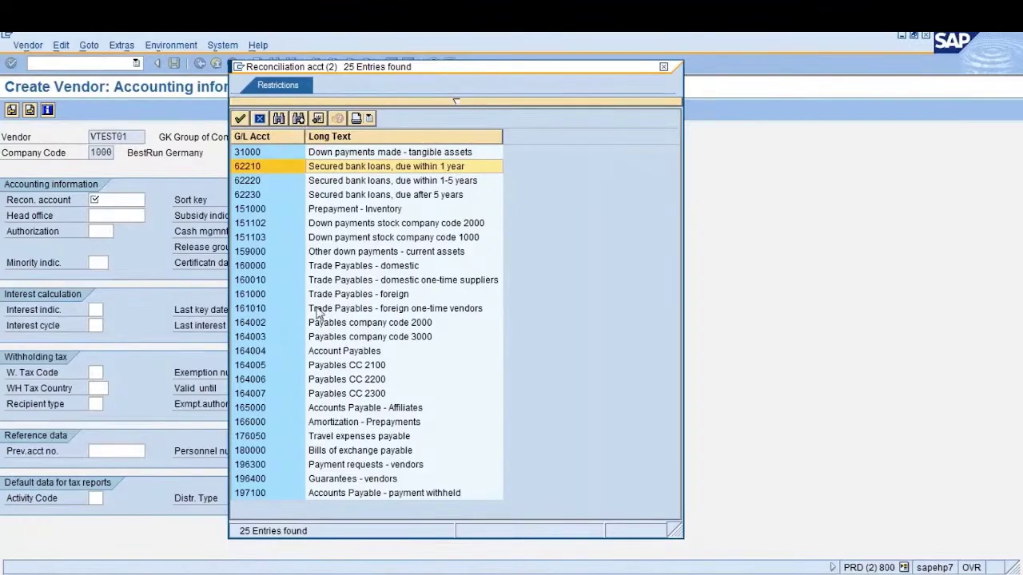
pyautogui.click(345, 268)
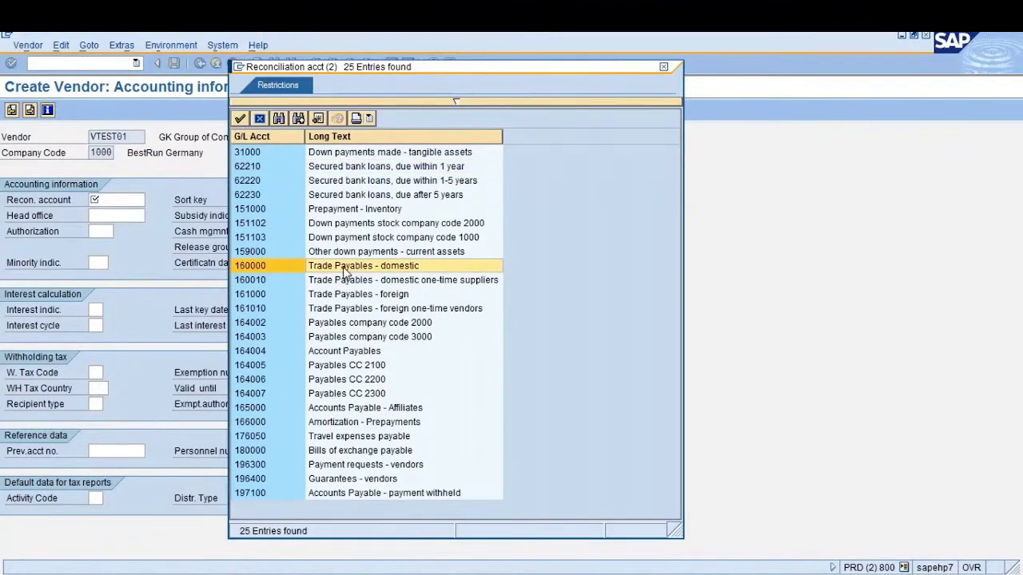
pyautogui.doubleClick(344, 272)
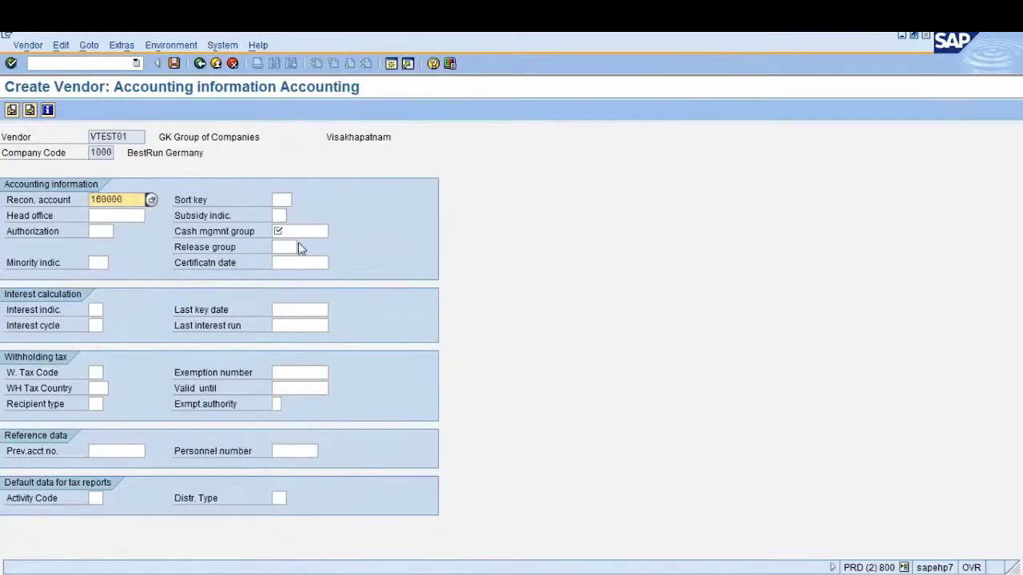
# Set the cash management group to A1 Domestic from its value list
pyautogui.click(324, 231)
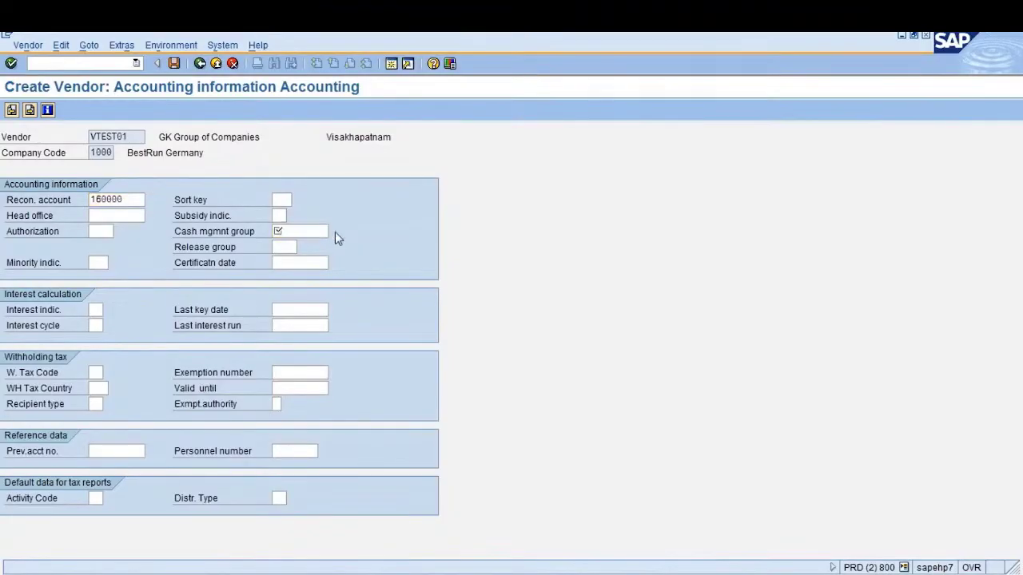
pyautogui.click(335, 232)
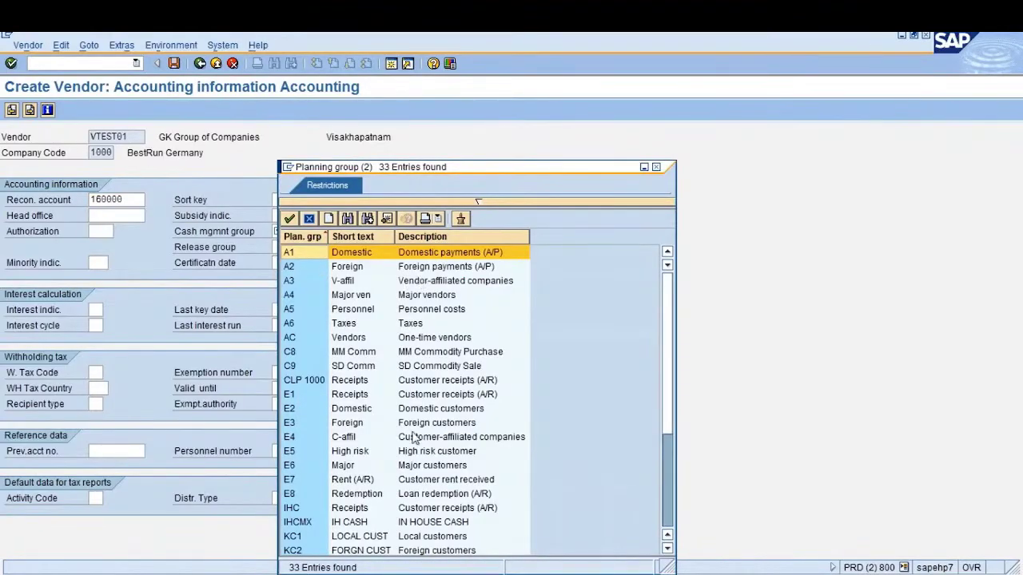
pyautogui.click(421, 481)
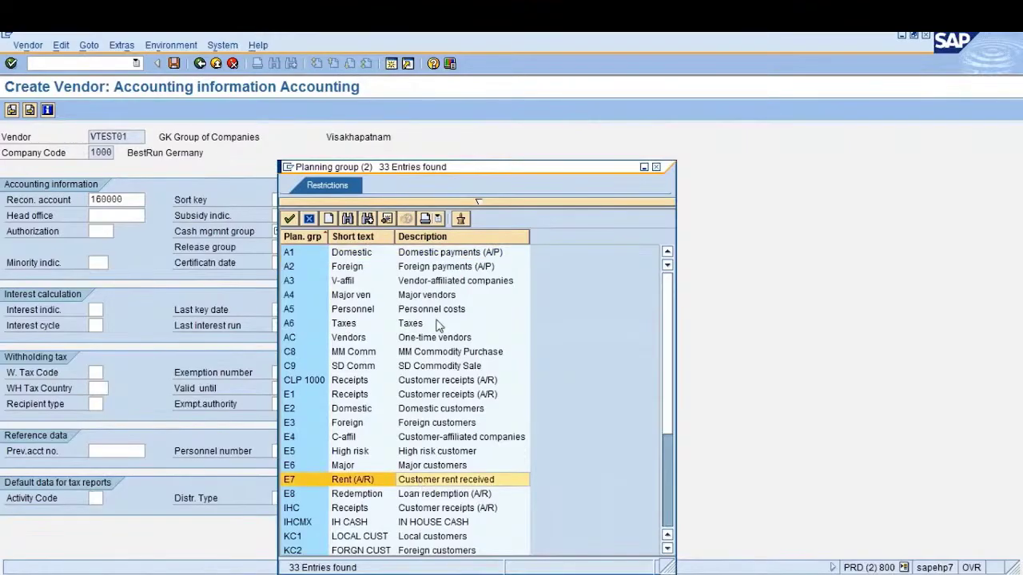
pyautogui.click(424, 254)
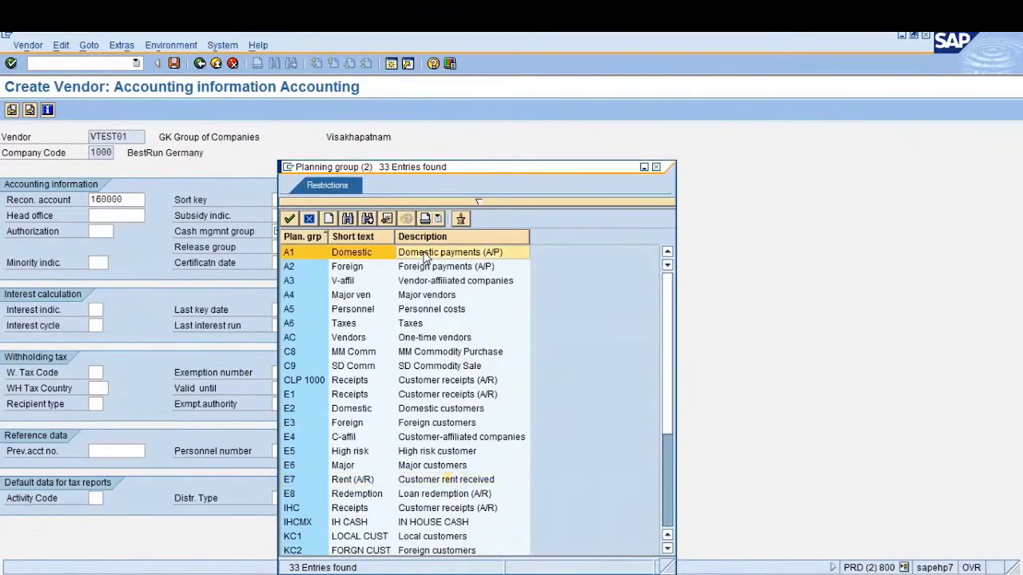
pyautogui.doubleClick(432, 255)
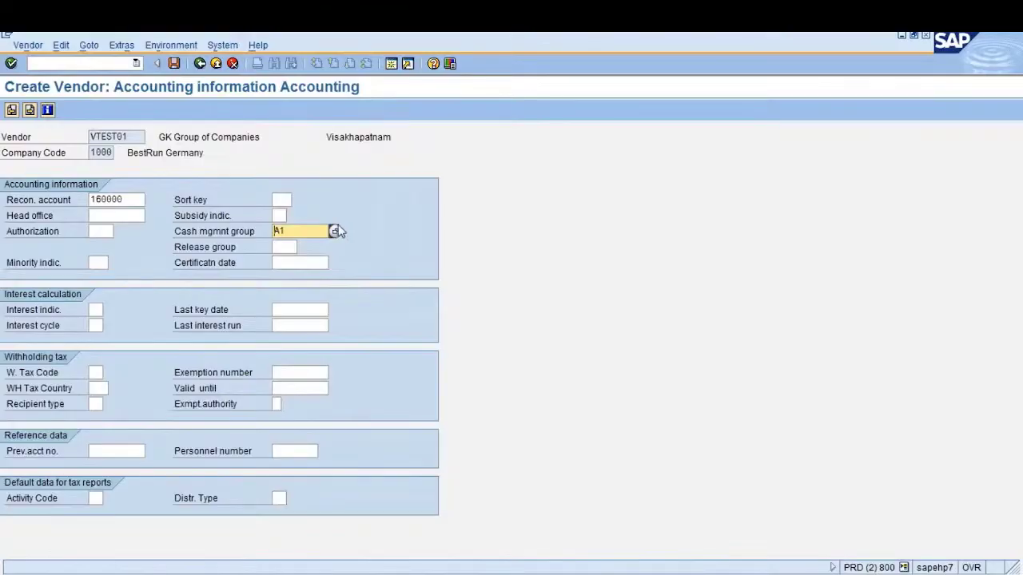
# Set sort key 000 Assignment number and continue to Payment transactions Accounting
pyautogui.click(283, 199)
pyautogui.click(298, 200)
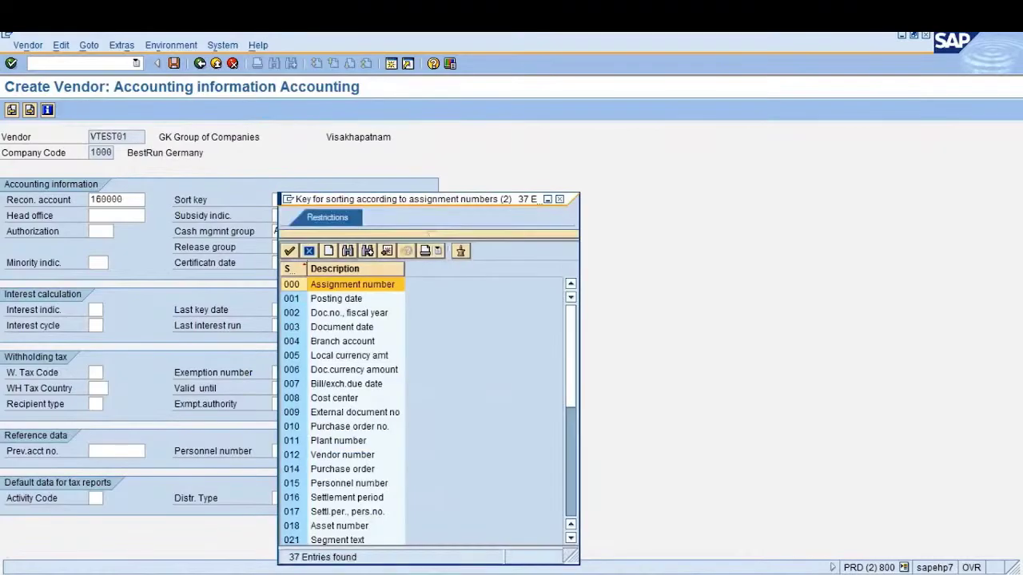
pyautogui.click(335, 302)
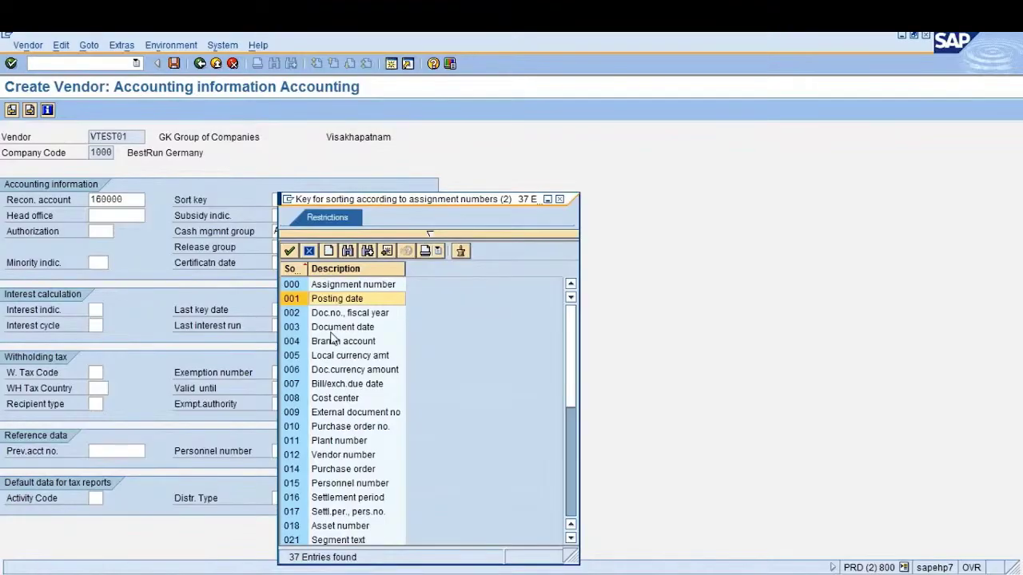
pyautogui.doubleClick(357, 286)
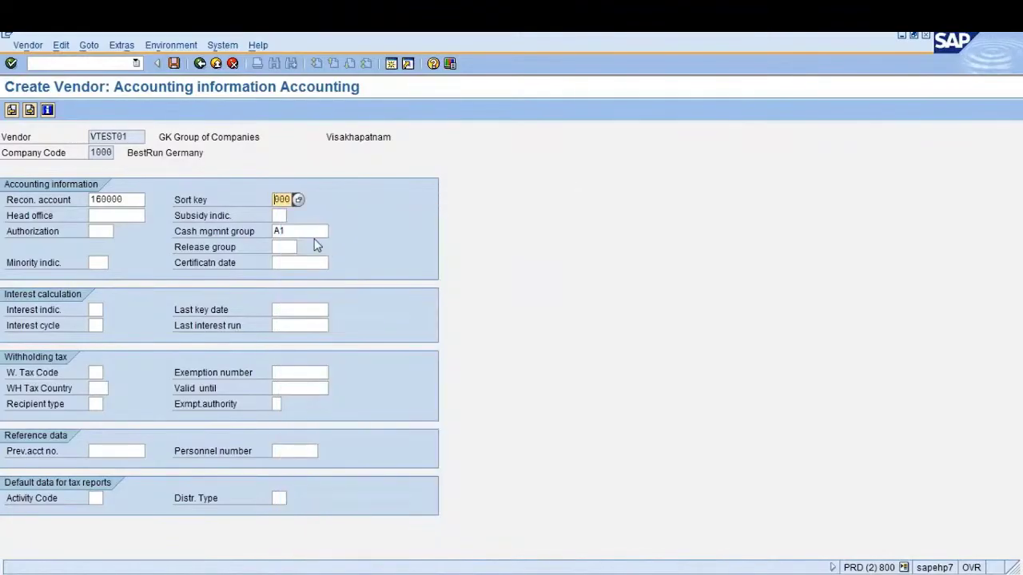
pyautogui.click(303, 232)
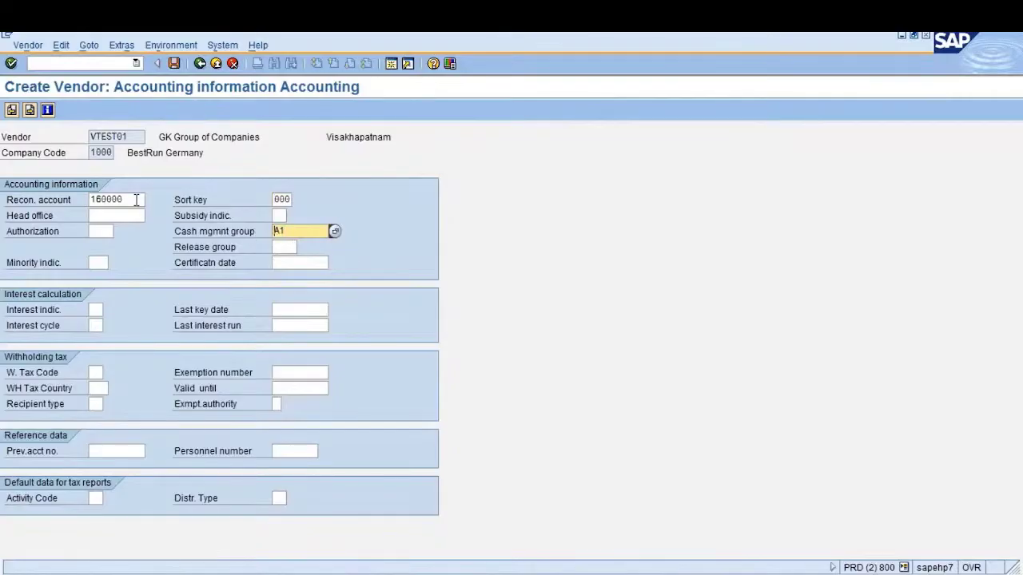
pyautogui.doubleClick(112, 200)
pyautogui.click(89, 200)
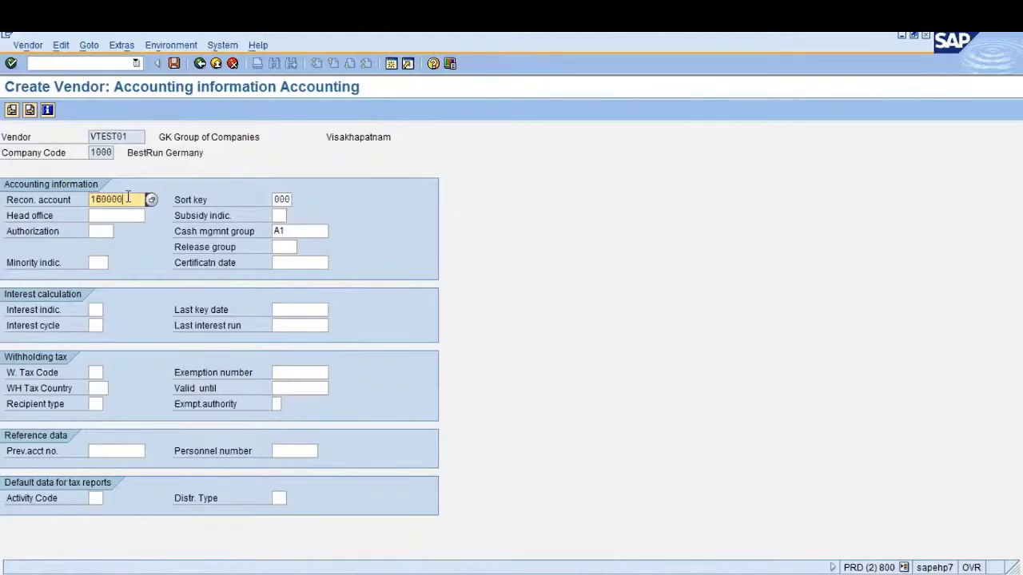
pyautogui.press('Return')
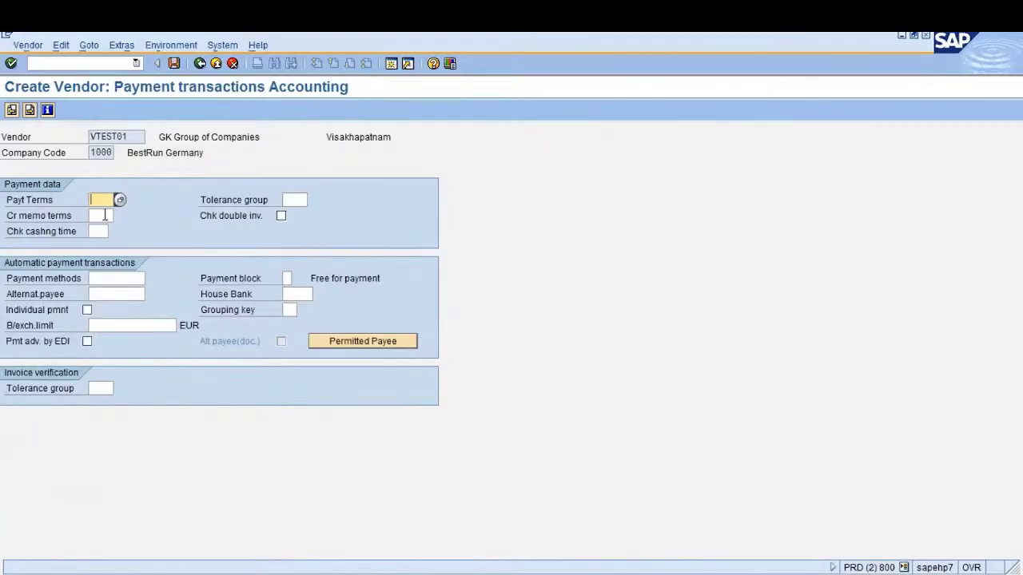
pyautogui.click(102, 214)
# Try payment terms 0002 from the value list and validate them
pyautogui.click(101, 199)
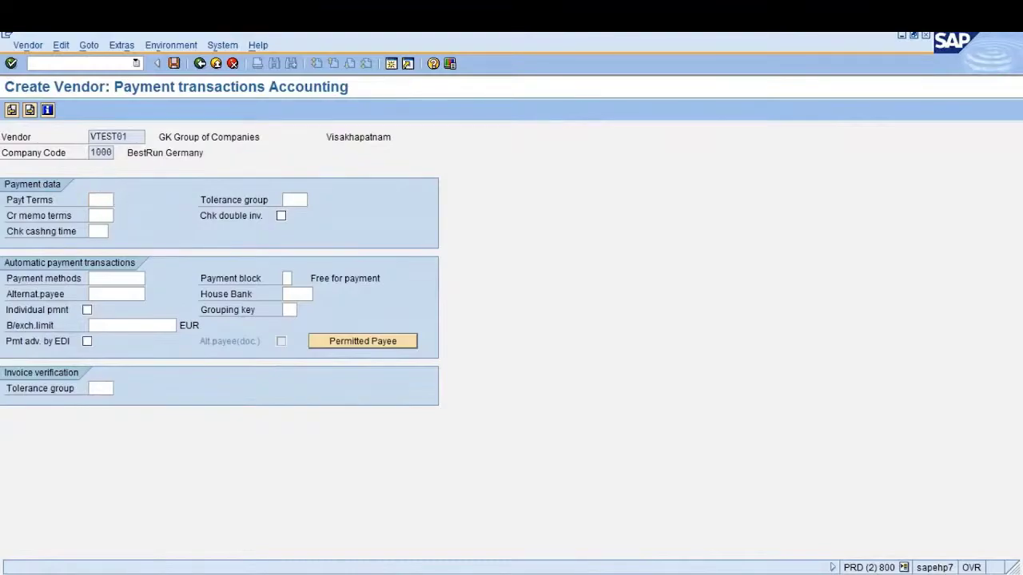
pyautogui.press('F4')
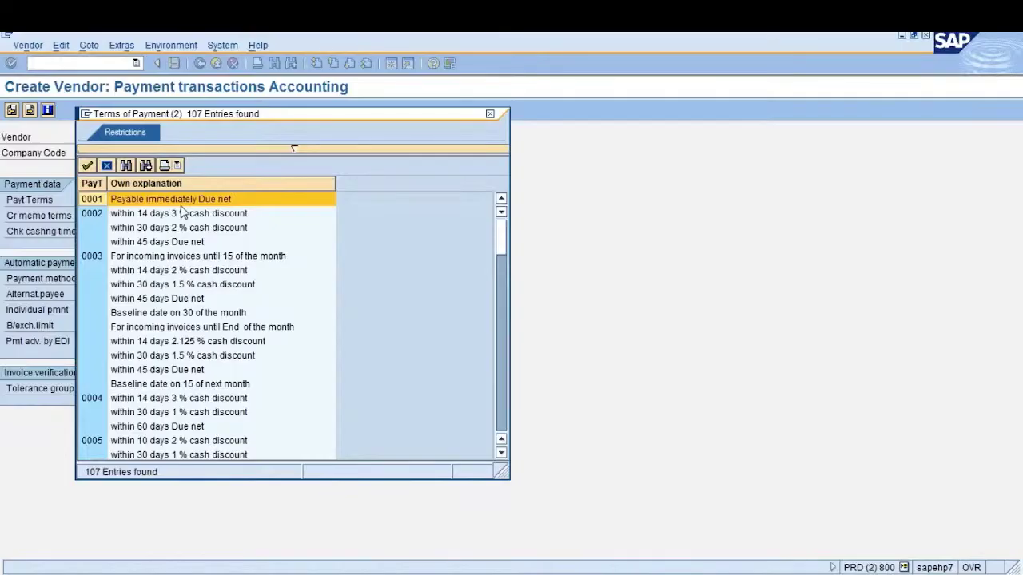
pyautogui.click(139, 218)
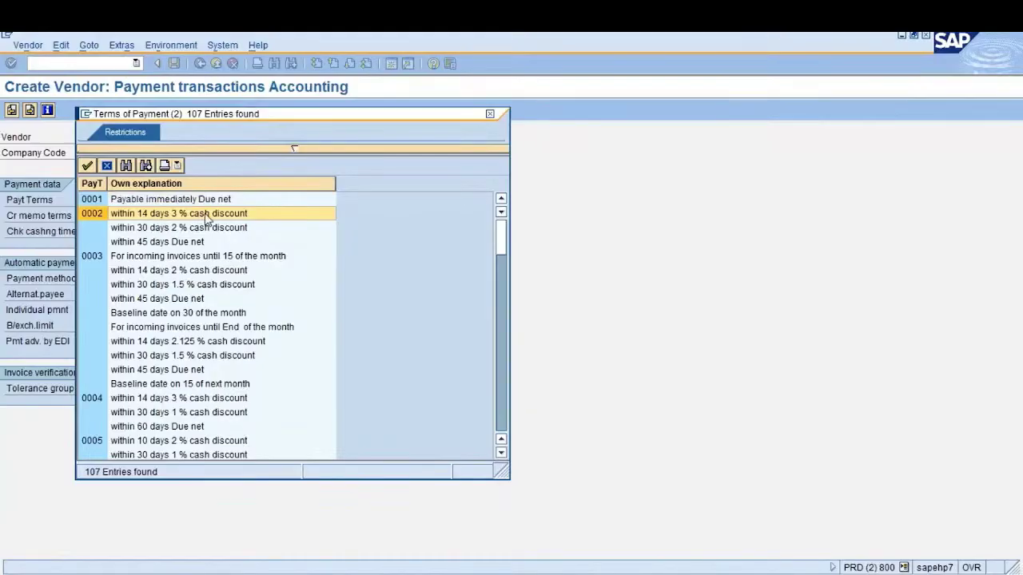
pyautogui.click(141, 231)
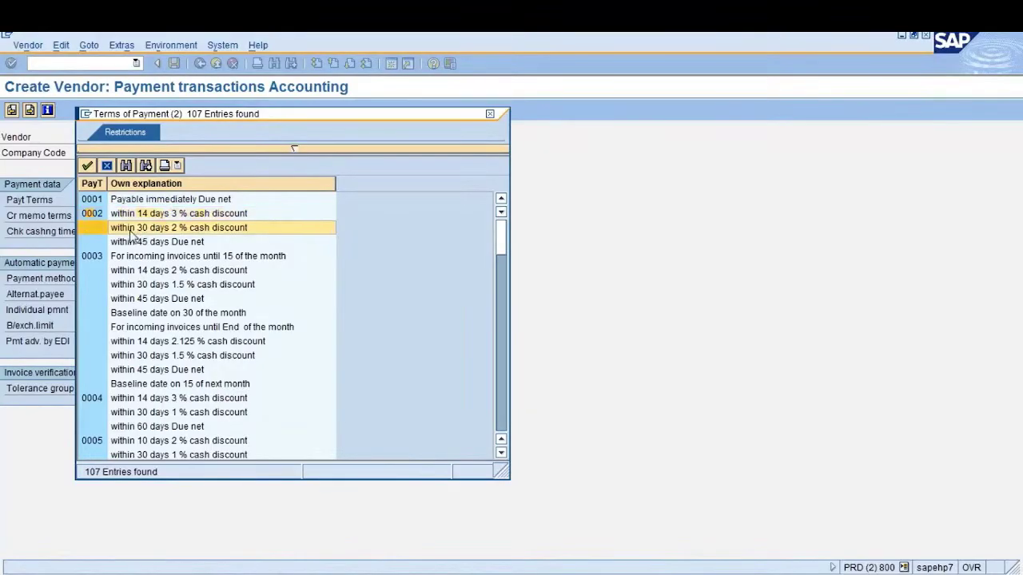
pyautogui.click(152, 245)
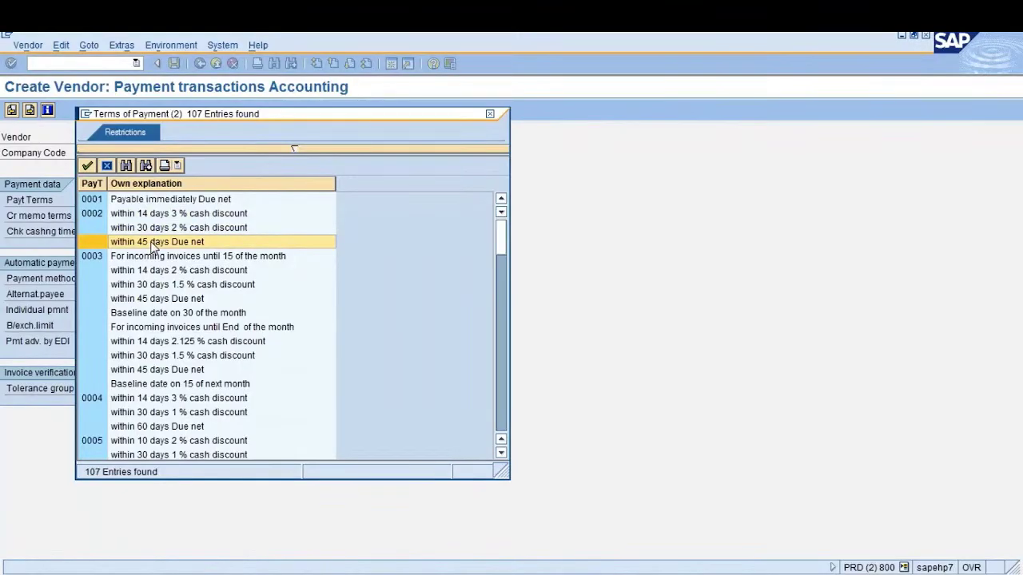
pyautogui.click(147, 257)
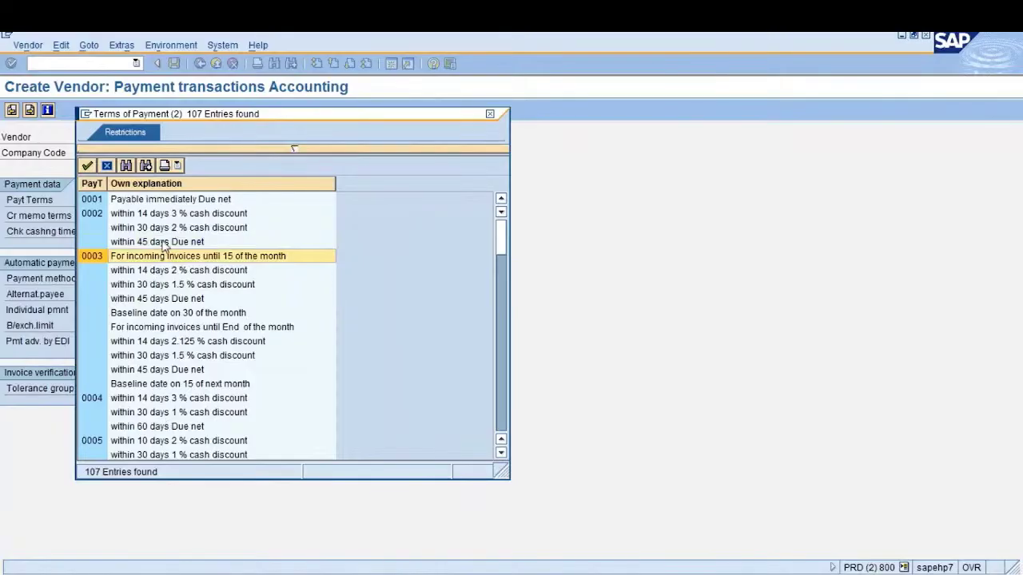
pyautogui.doubleClick(151, 217)
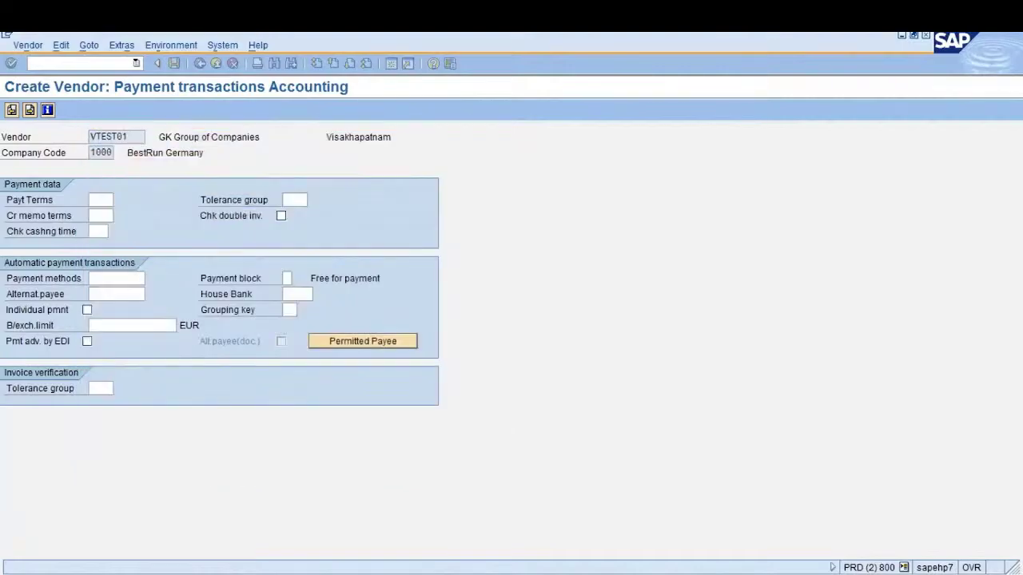
pyautogui.press('Return')
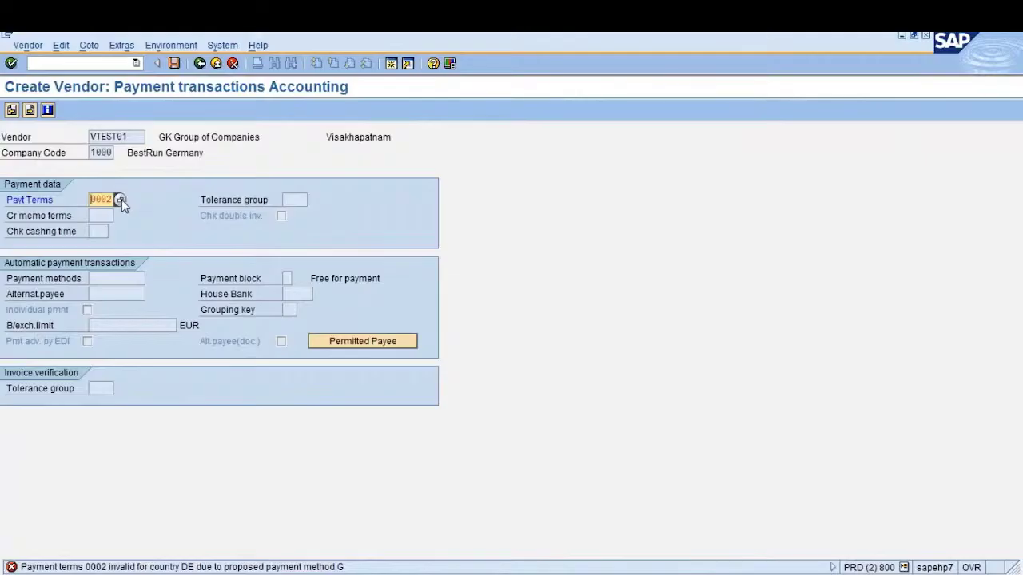
# Use payment terms 0001 instead and move on through Correspondence to the purchasing data
pyautogui.click(120, 200)
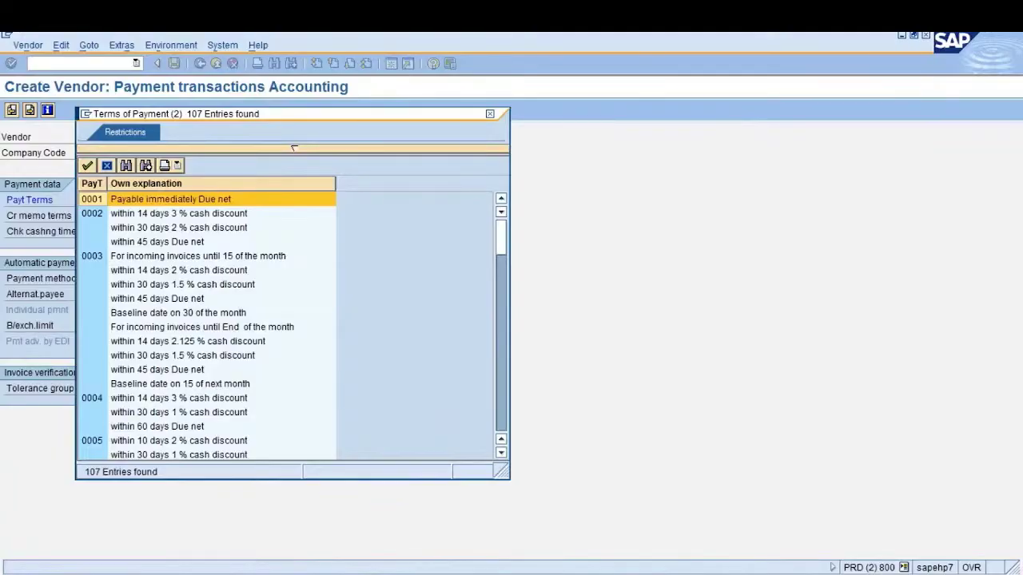
pyautogui.press('Return')
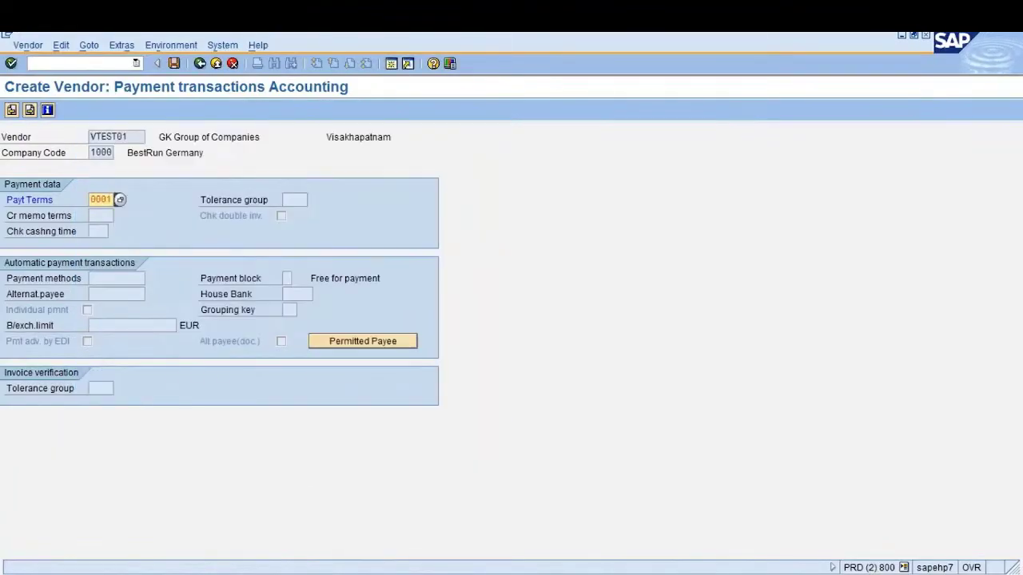
pyautogui.press('Return')
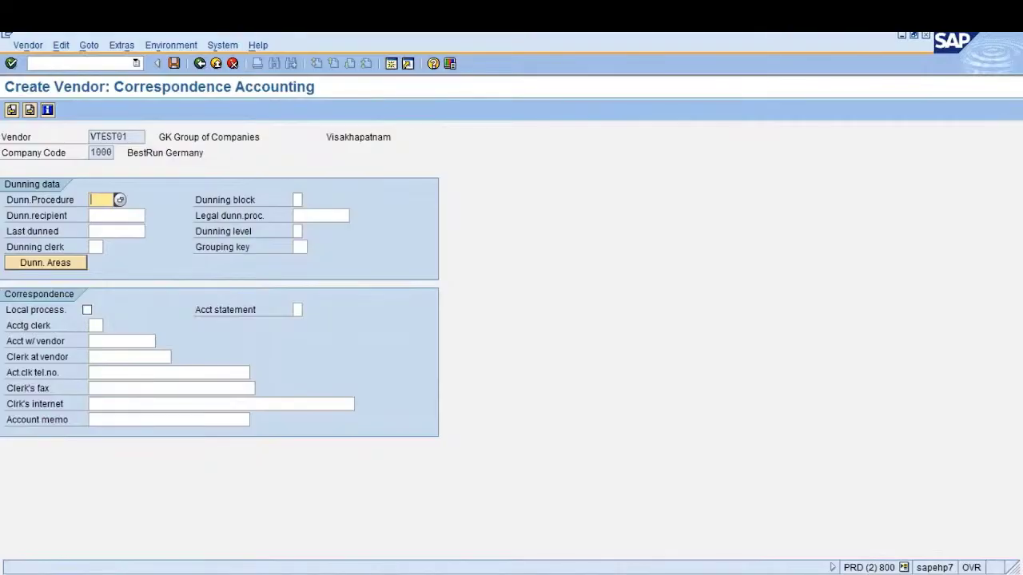
pyautogui.press('Return')
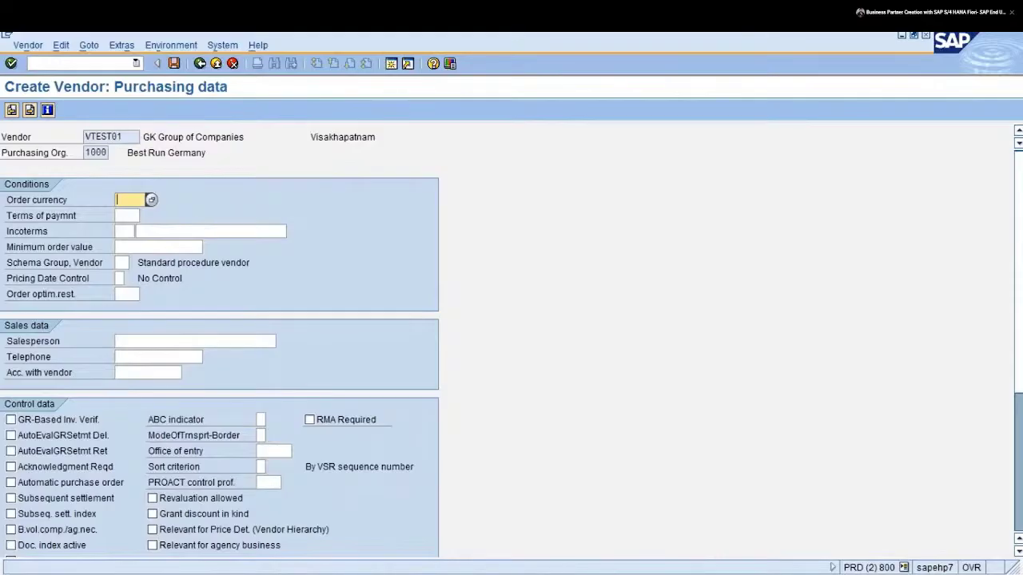
# Enter order currency INR and purchasing terms of payment 0001 Payable immediately Due net
pyautogui.write('INR')
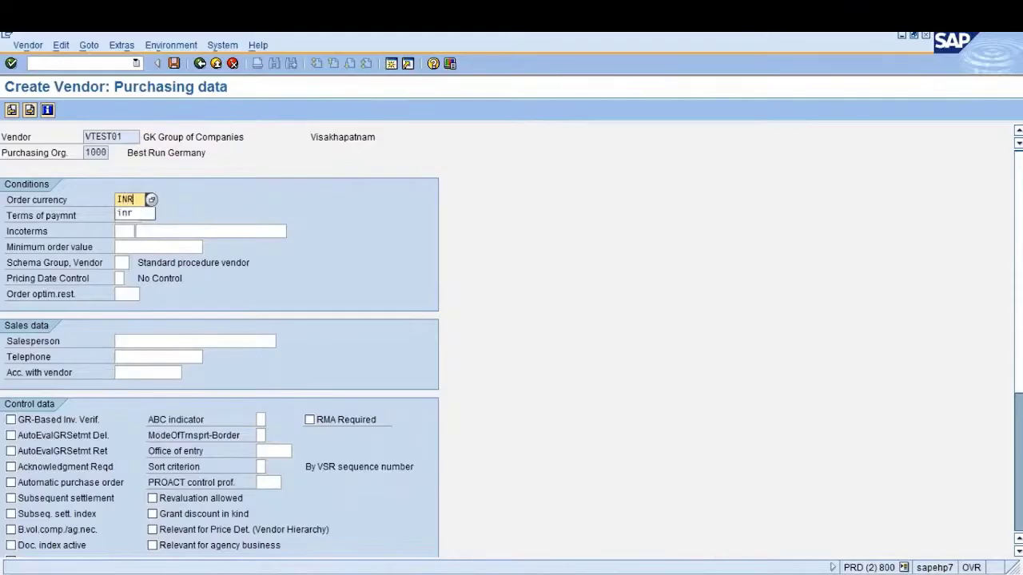
pyautogui.click(127, 215)
pyautogui.click(146, 215)
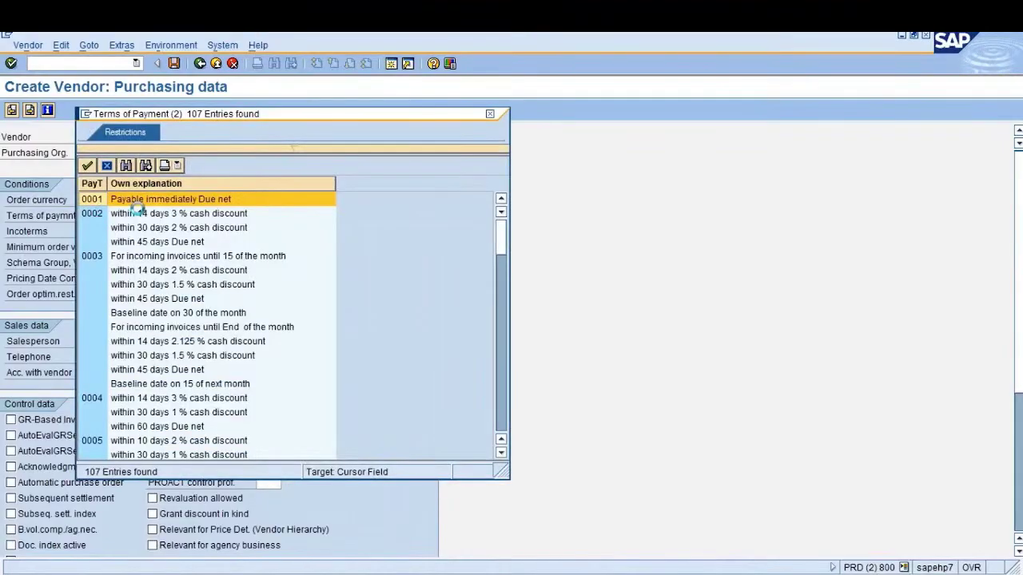
pyautogui.doubleClick(128, 201)
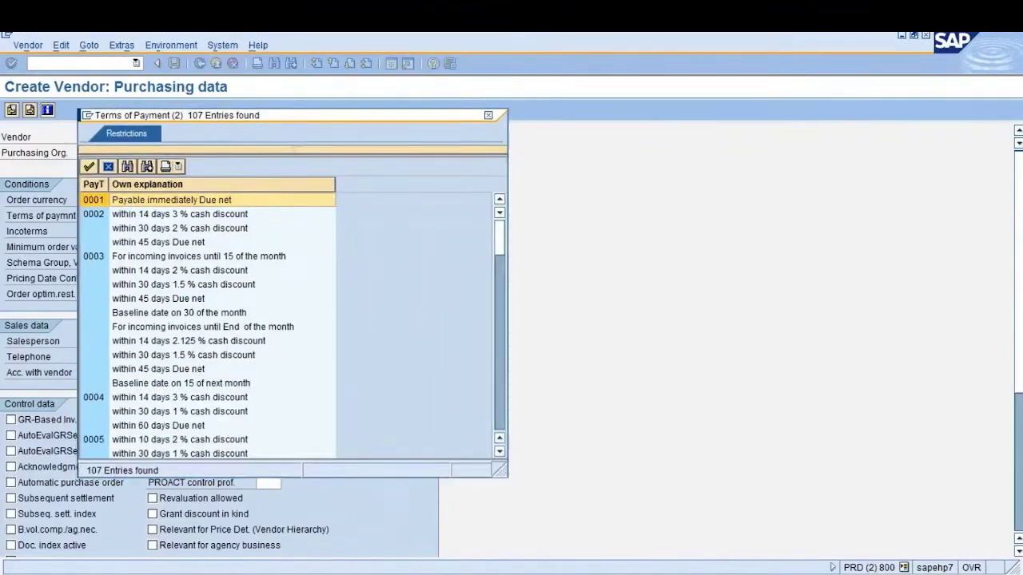
pyautogui.click(128, 231)
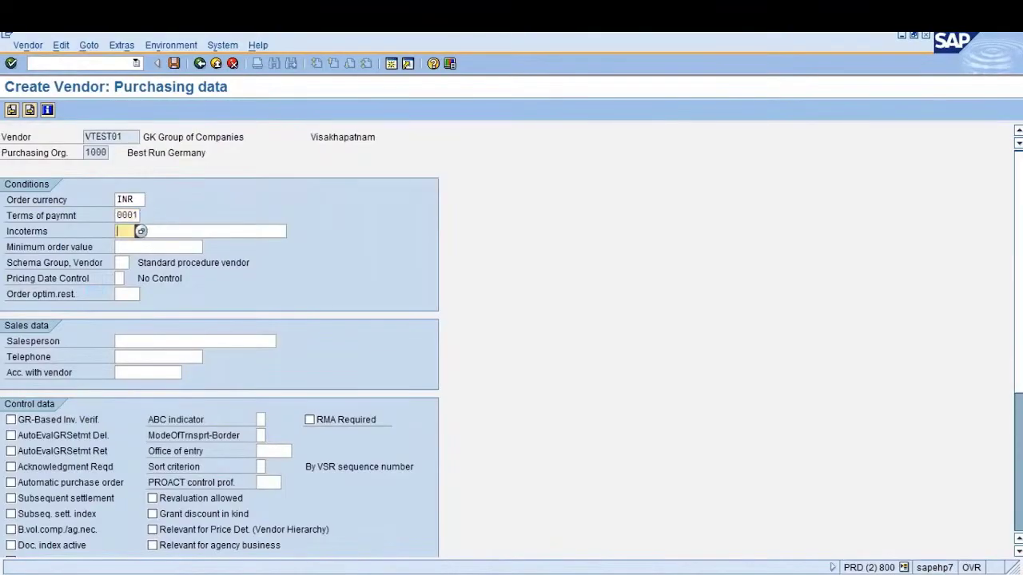
pyautogui.click(142, 231)
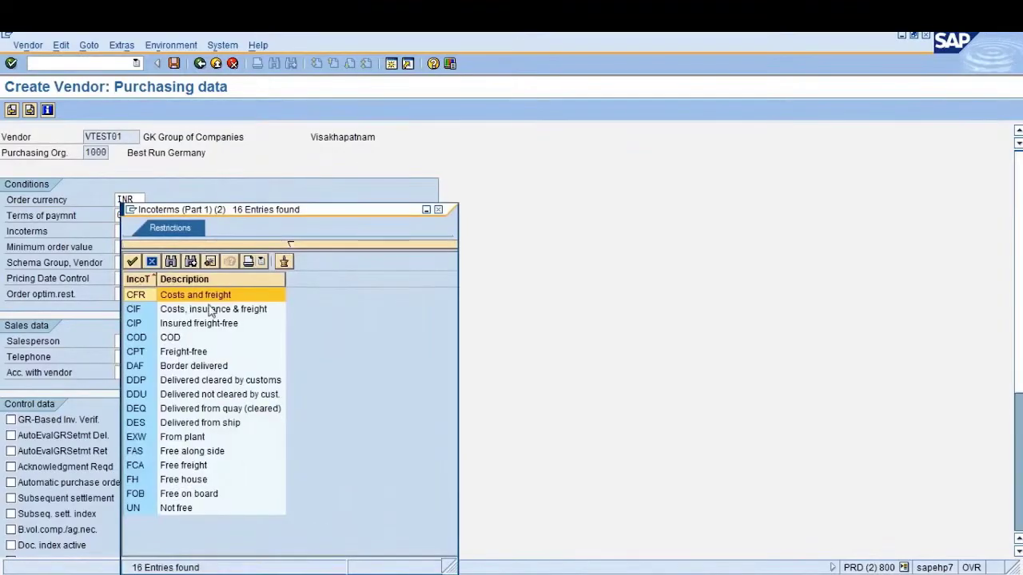
pyautogui.click(212, 310)
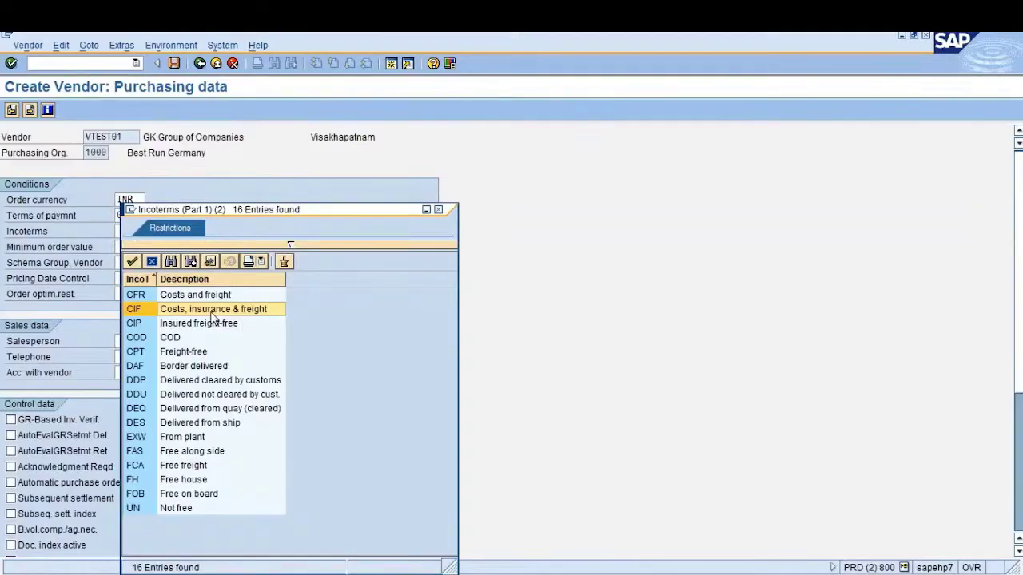
pyautogui.click(192, 467)
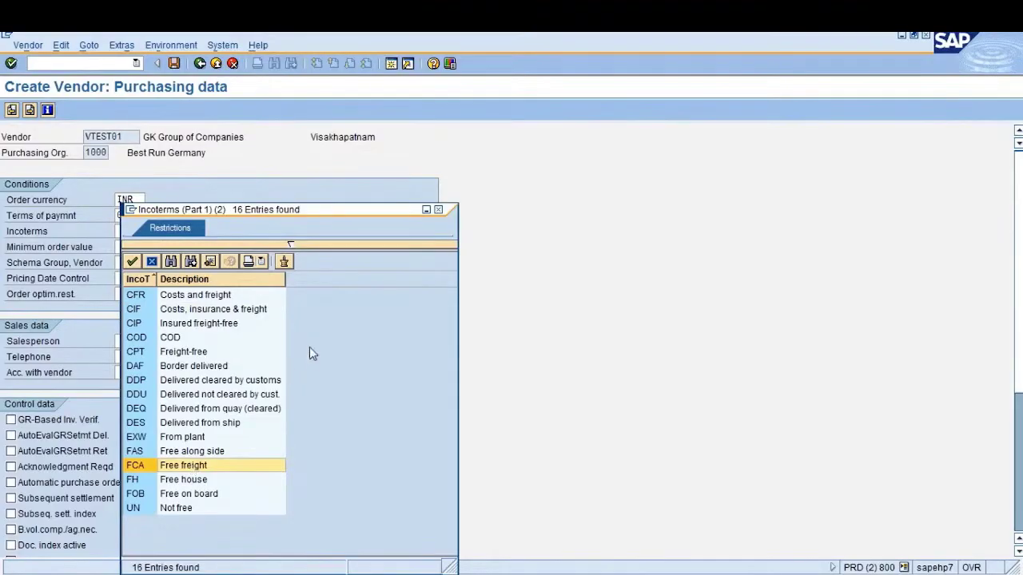
pyautogui.click(438, 210)
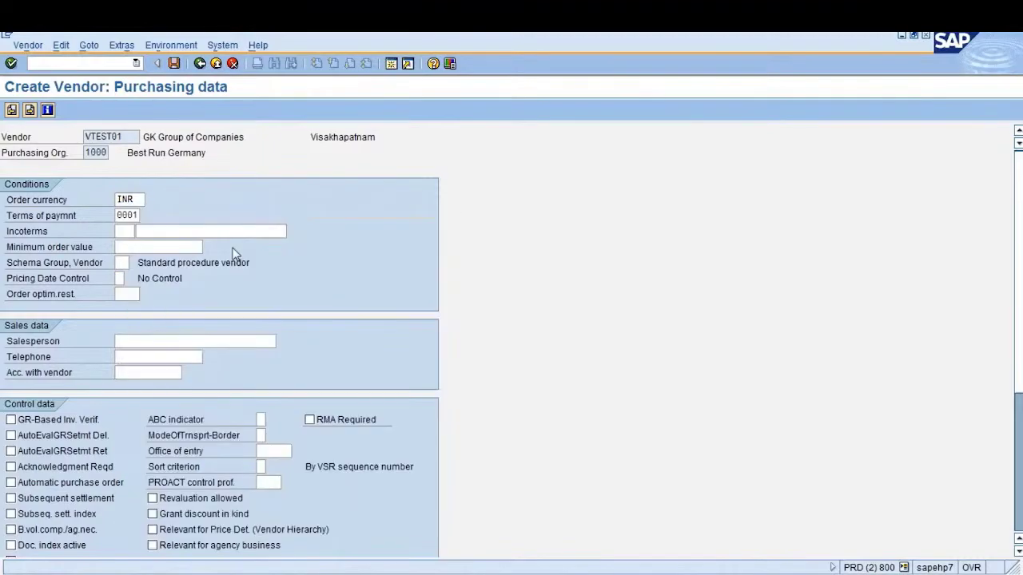
pyautogui.click(121, 231)
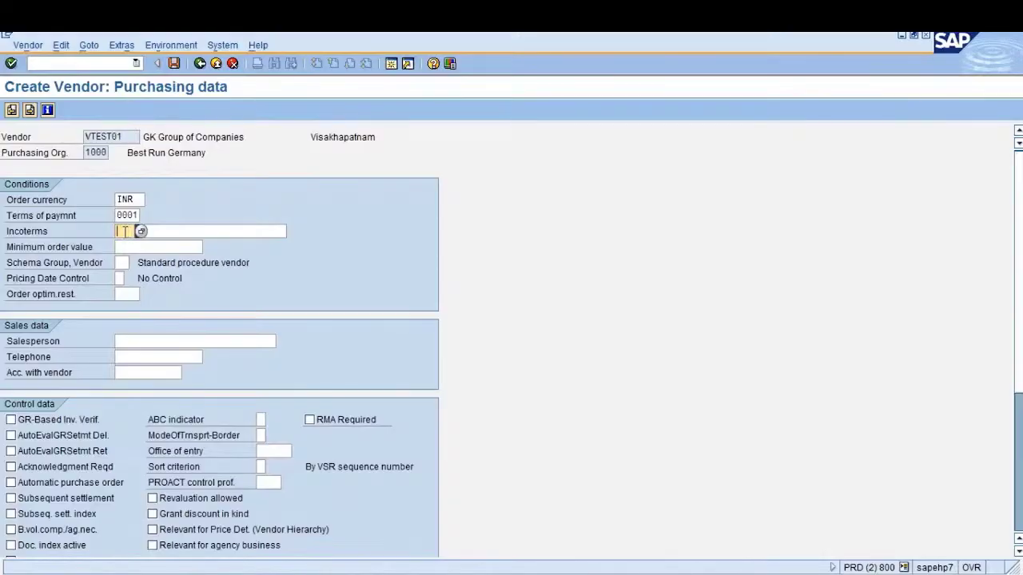
pyautogui.press('F4')
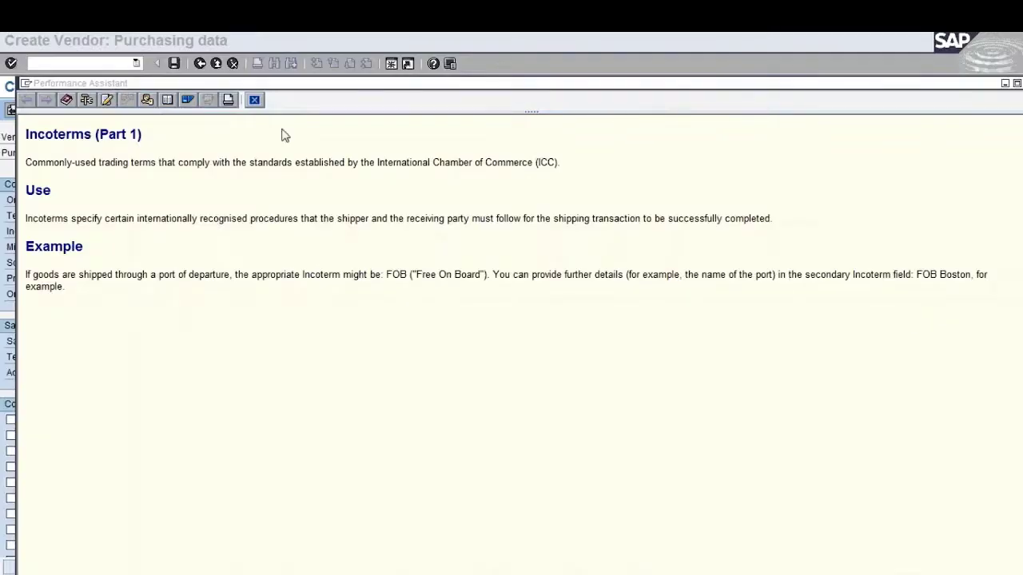
pyautogui.click(257, 102)
pyautogui.click(254, 101)
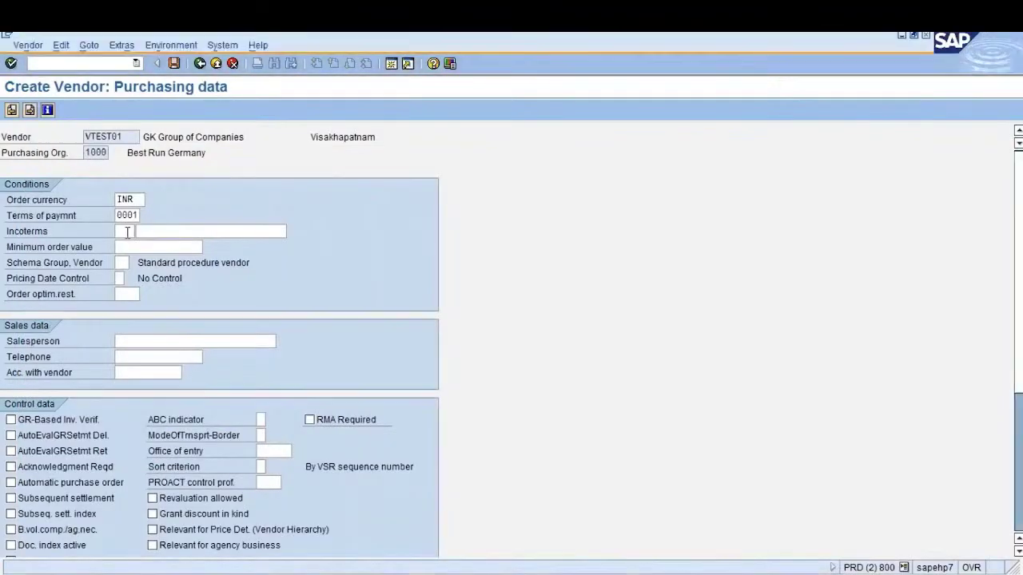
pyautogui.click(141, 232)
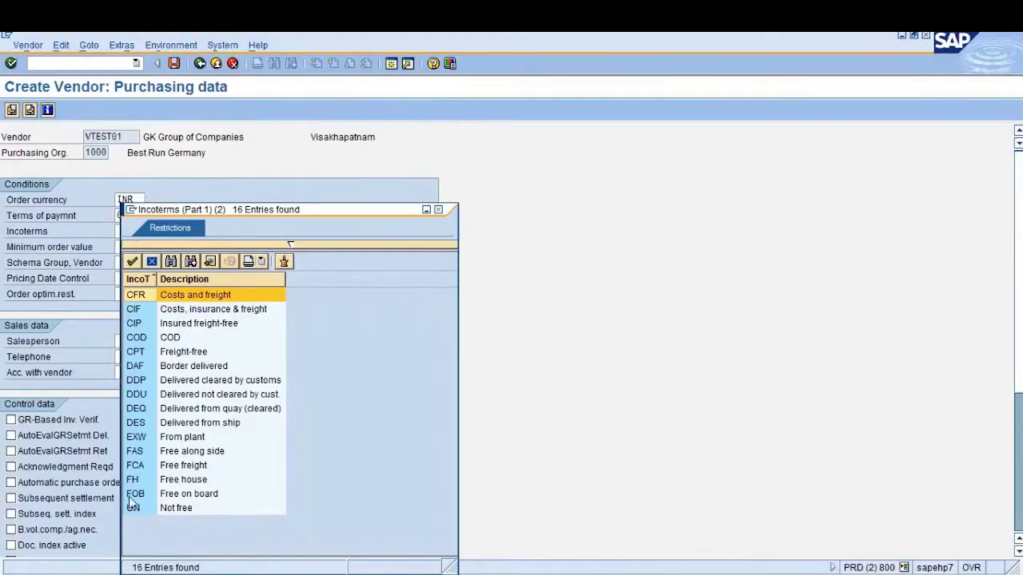
# Set Incoterms FOB with location Vizag Port and a minimum order value of 5000
pyautogui.doubleClick(171, 495)
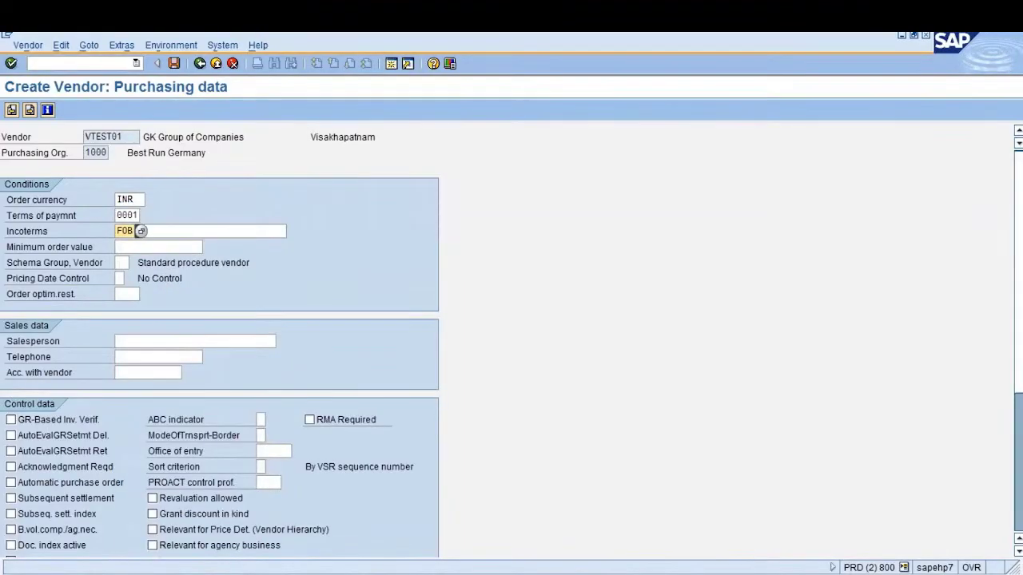
pyautogui.click(186, 231)
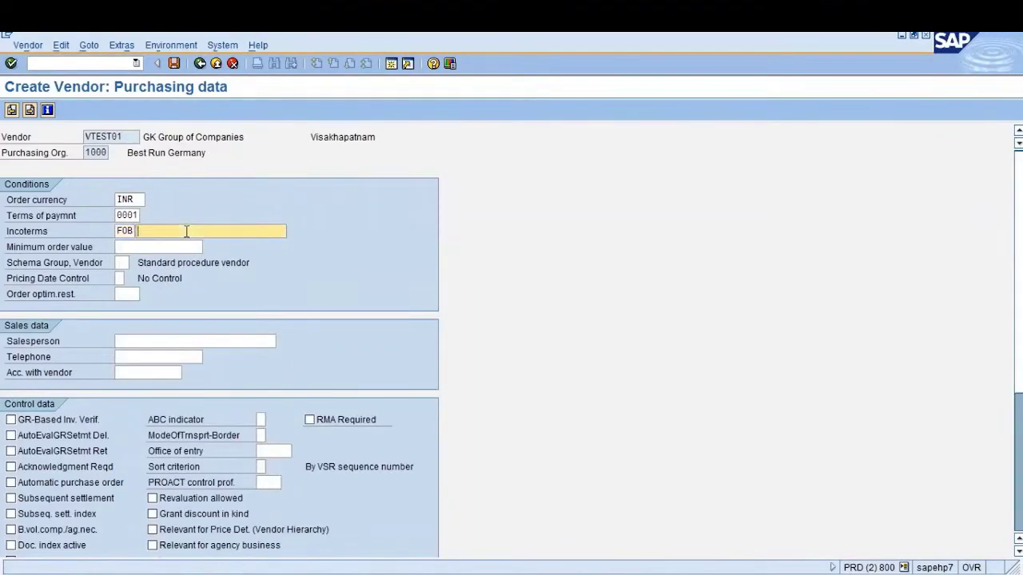
pyautogui.write('Vizag Port')
pyautogui.click(131, 247)
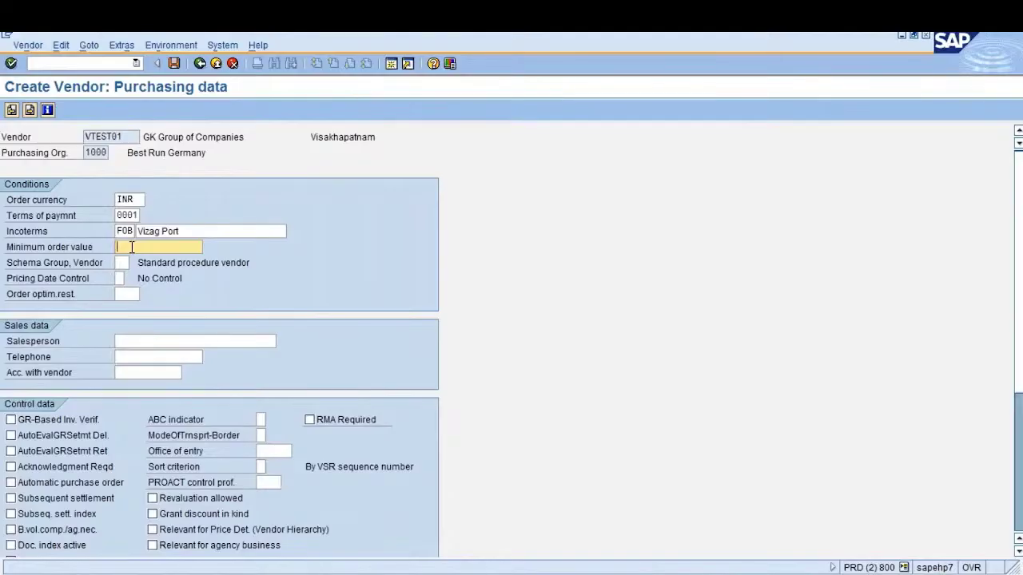
pyautogui.write('5000')
pyautogui.click(121, 264)
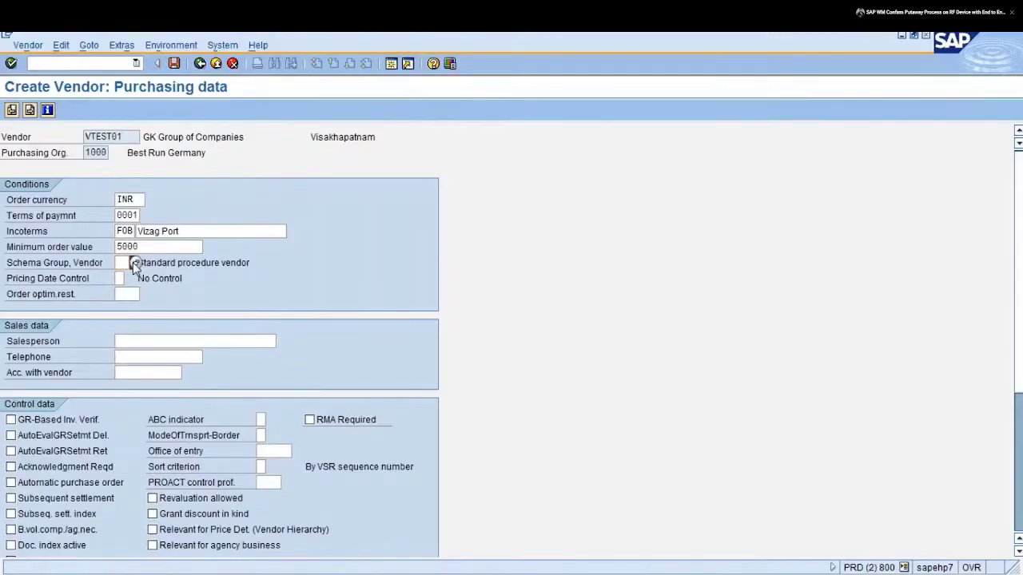
pyautogui.press('F4')
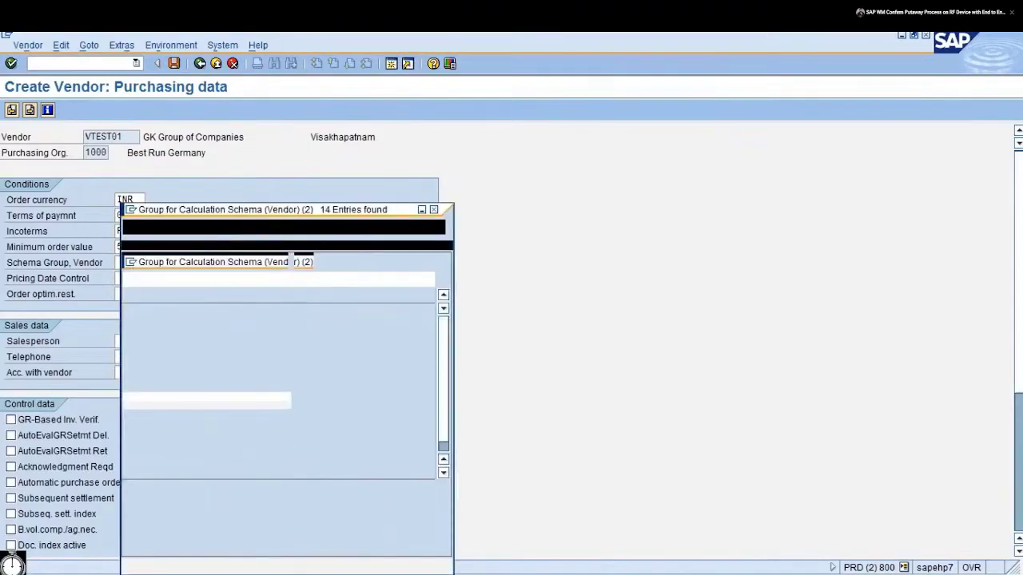
pyautogui.click(165, 310)
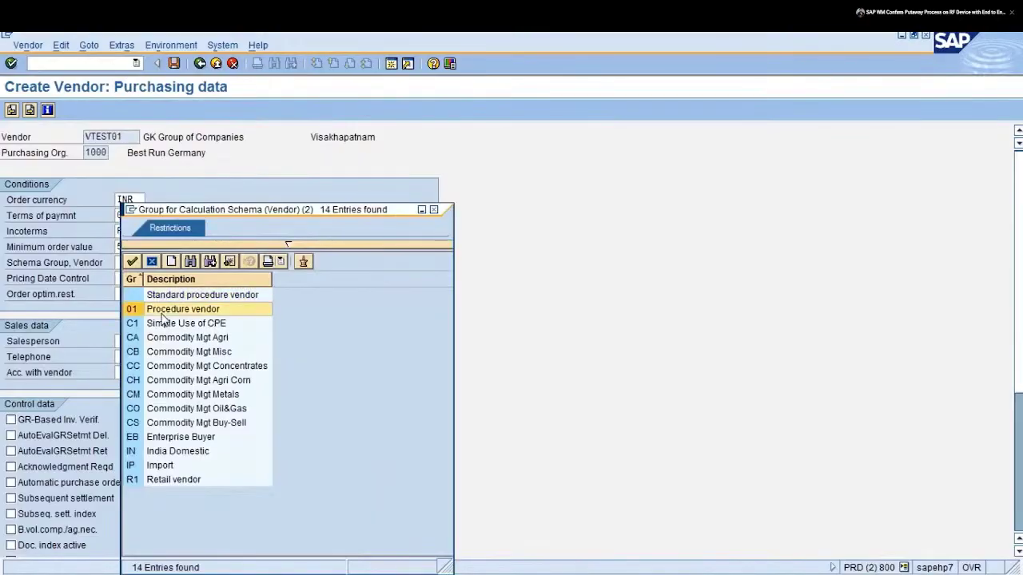
pyautogui.click(165, 452)
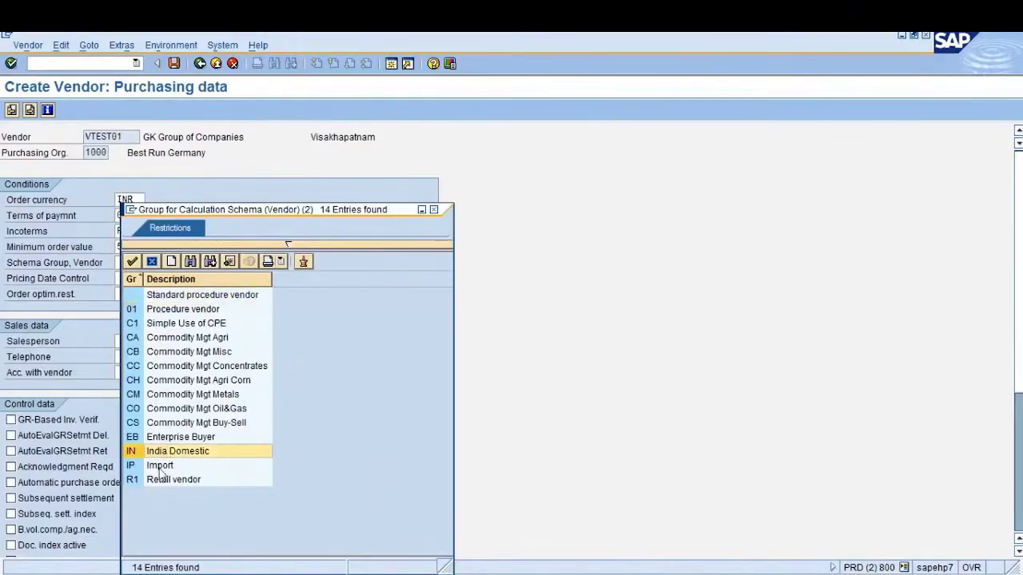
pyautogui.click(160, 465)
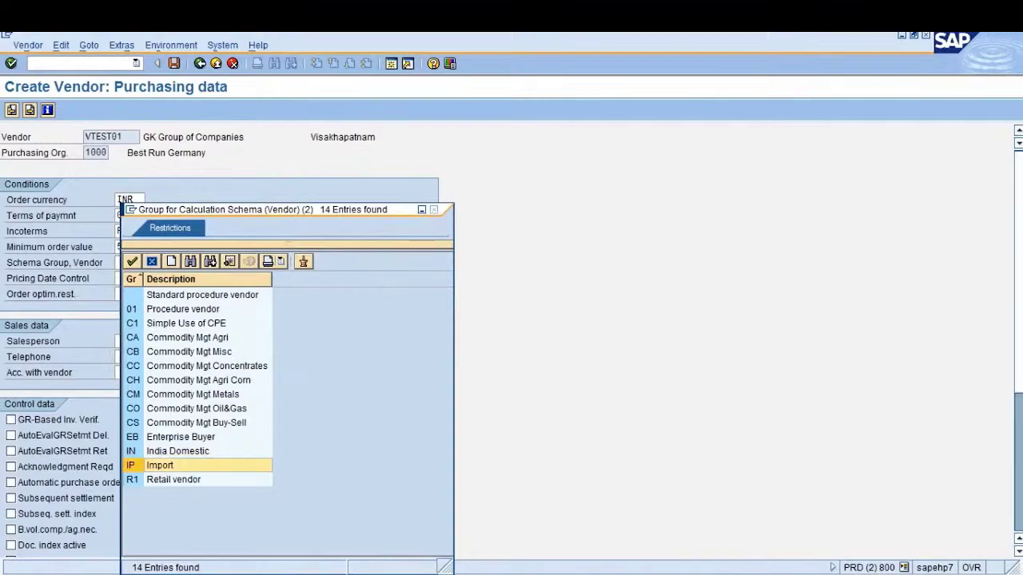
pyautogui.click(435, 211)
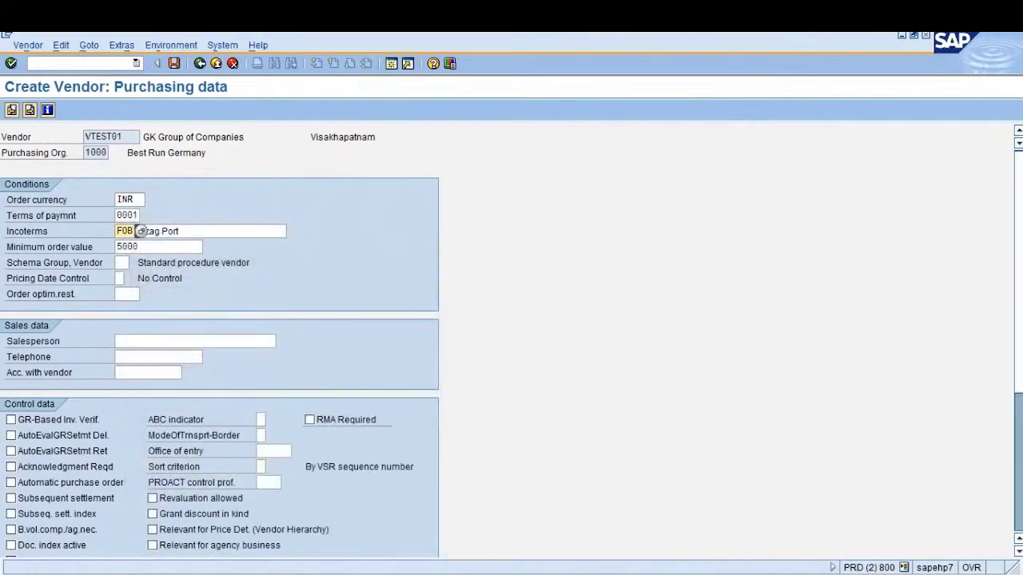
pyautogui.click(145, 137)
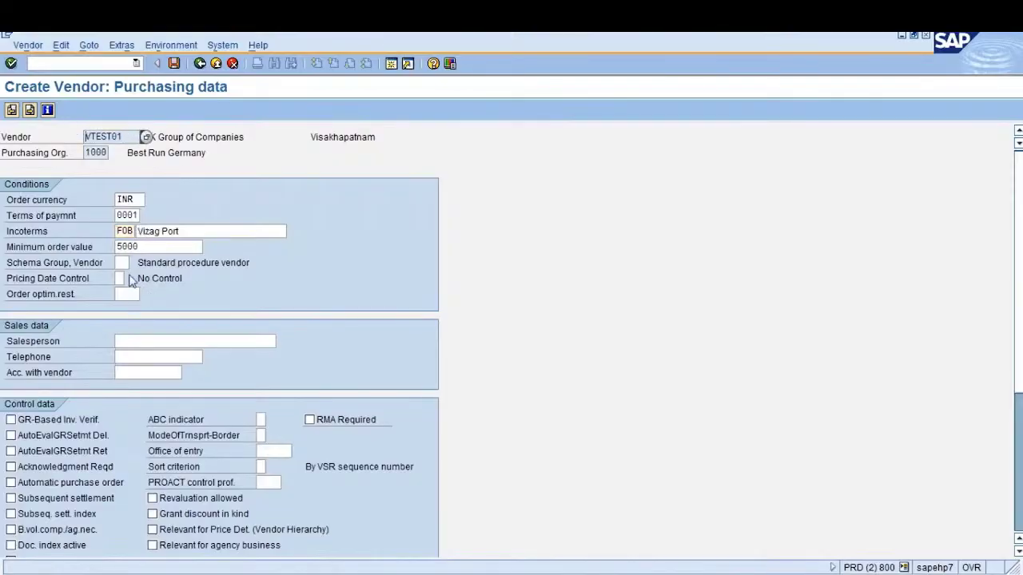
pyautogui.click(124, 263)
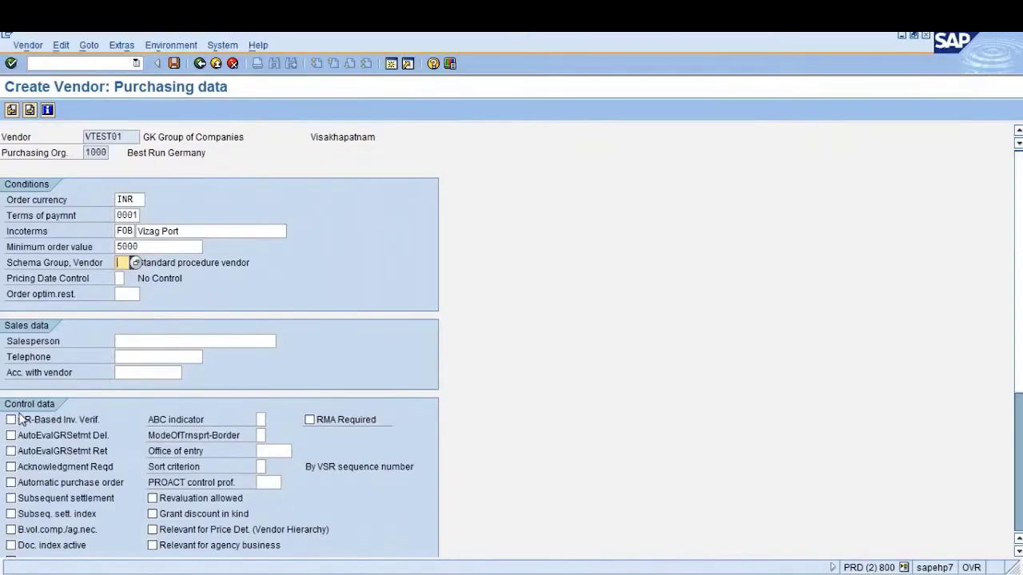
# Tick GR-Based Inv. Verif., Automatic purchase order and Srv.-Based Inv. Ver. in Control data
pyautogui.click(138, 341)
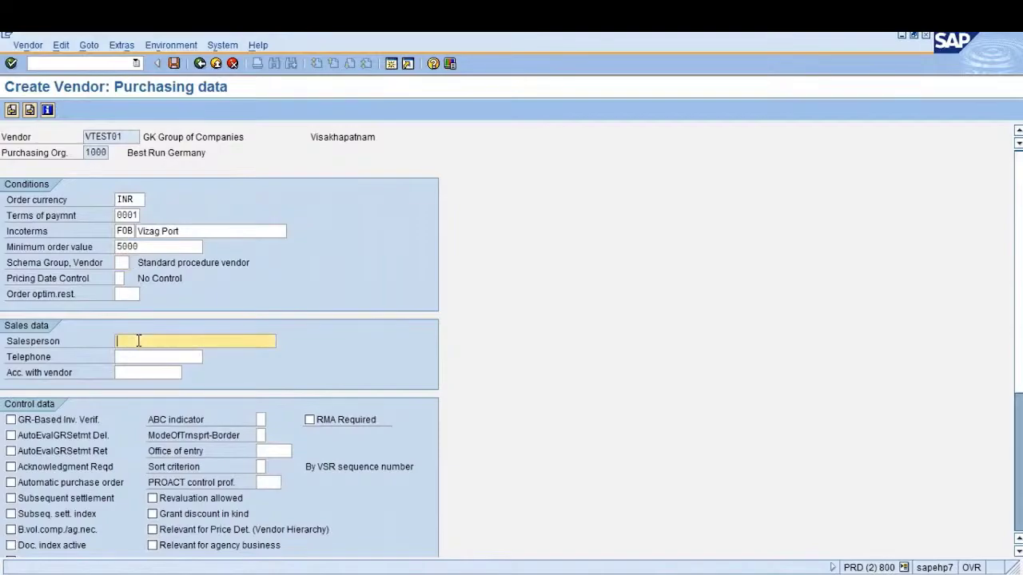
pyautogui.click(131, 357)
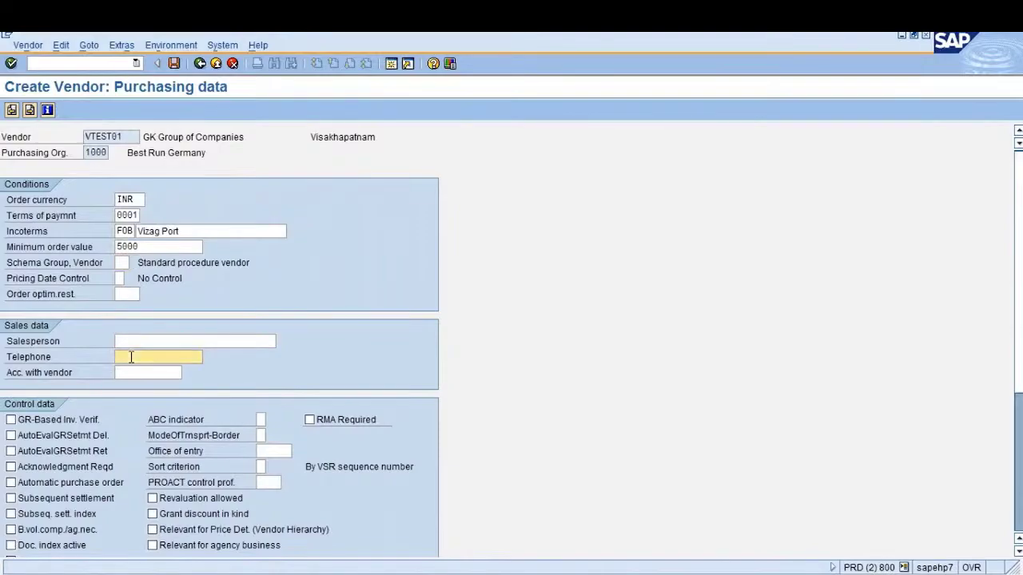
pyautogui.click(134, 340)
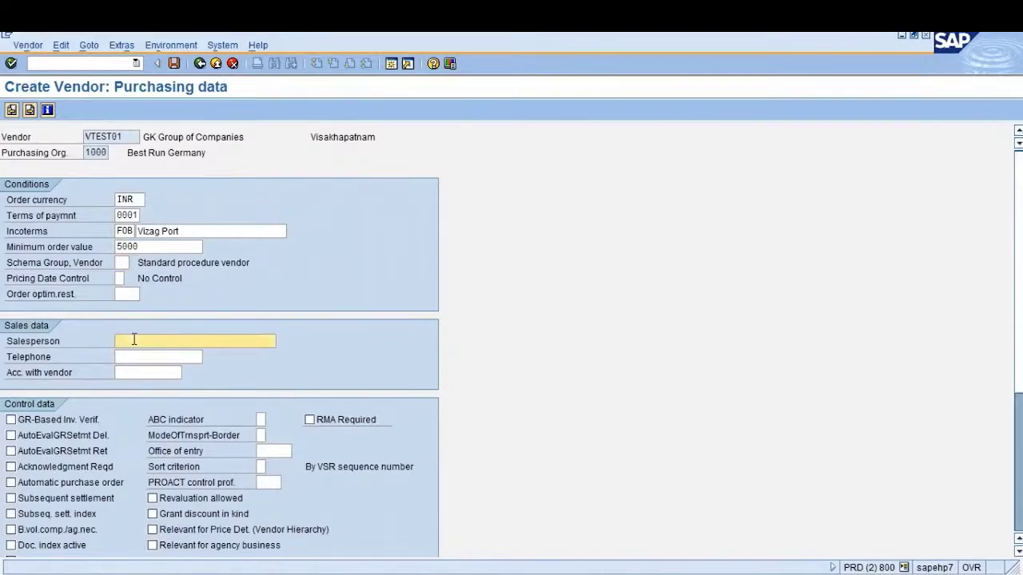
pyautogui.press('Tab')
pyautogui.click(134, 339)
pyautogui.click(51, 423)
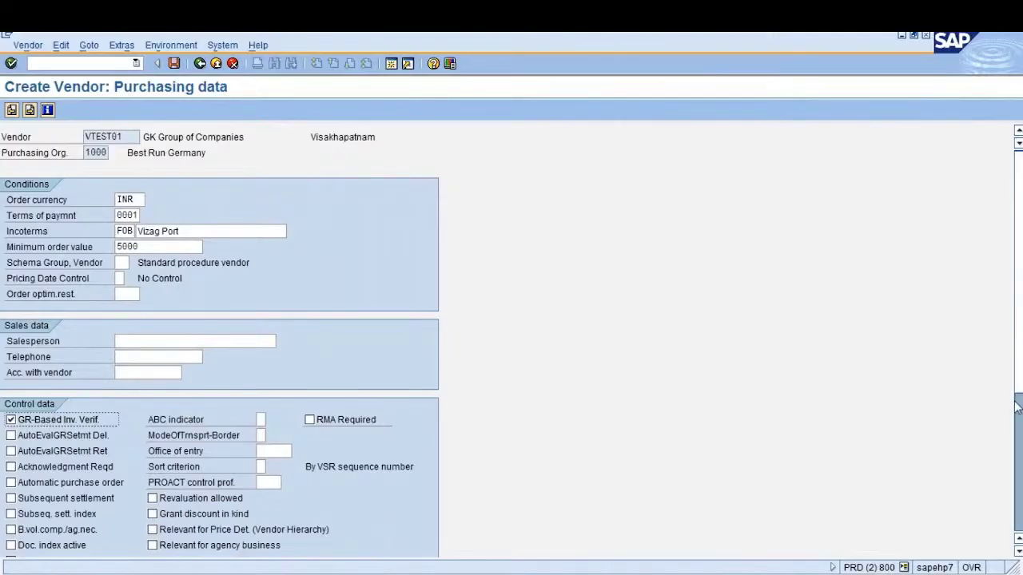
pyautogui.moveTo(1018, 389); pyautogui.dragTo(1018, 453)
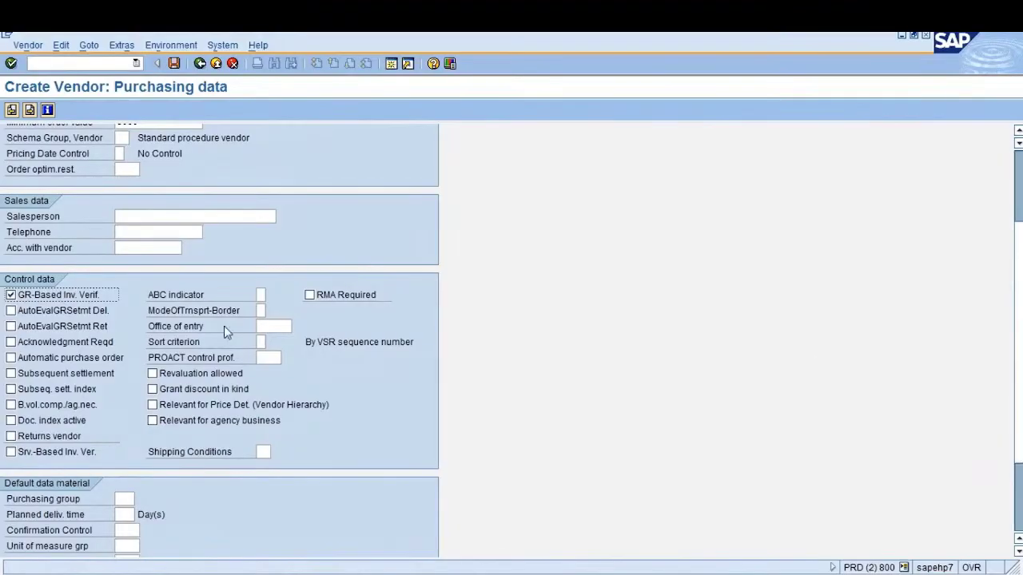
pyautogui.click(11, 295)
pyautogui.click(12, 359)
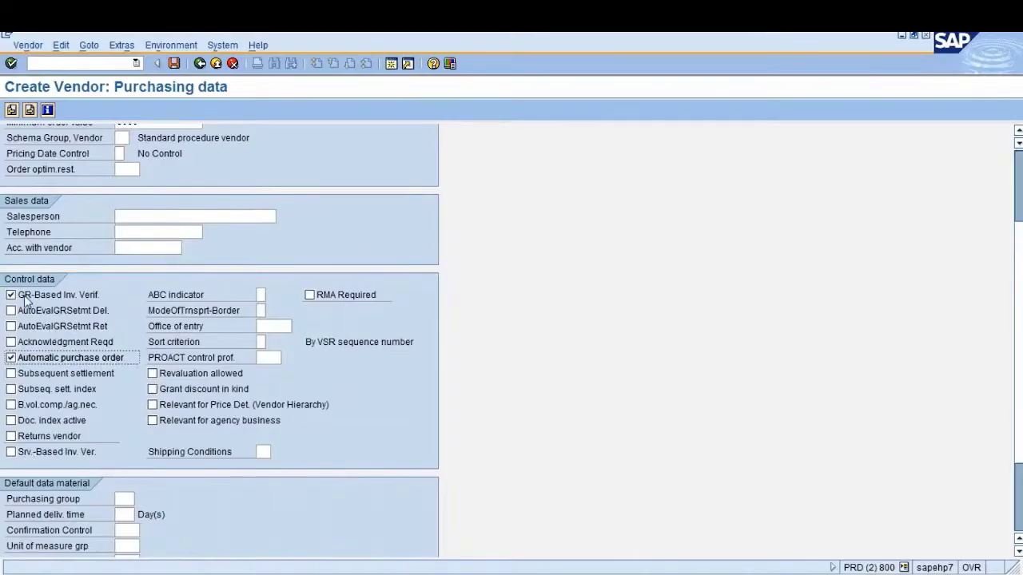
pyautogui.click(32, 453)
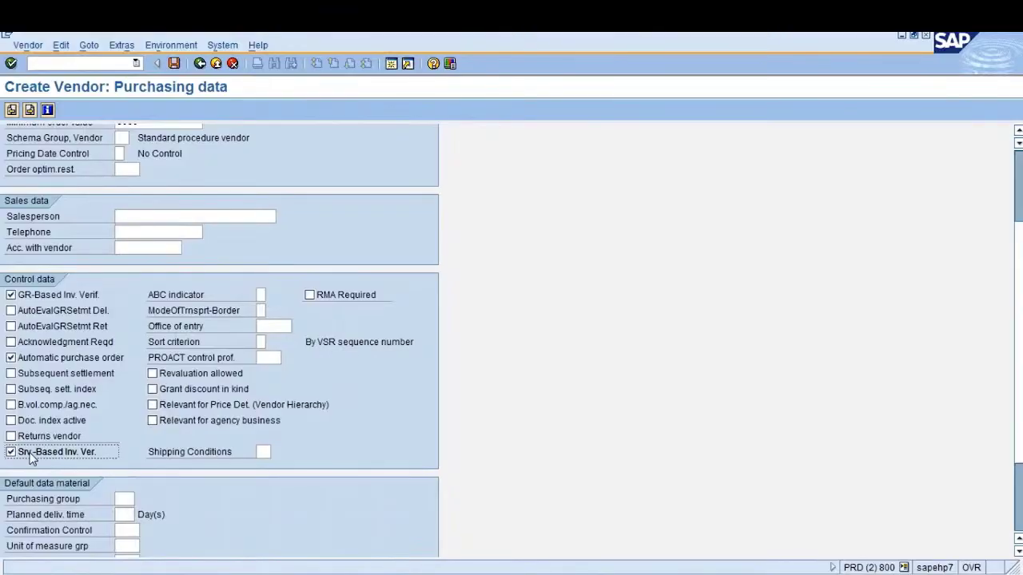
pyautogui.scroll(-3, 32, 457)
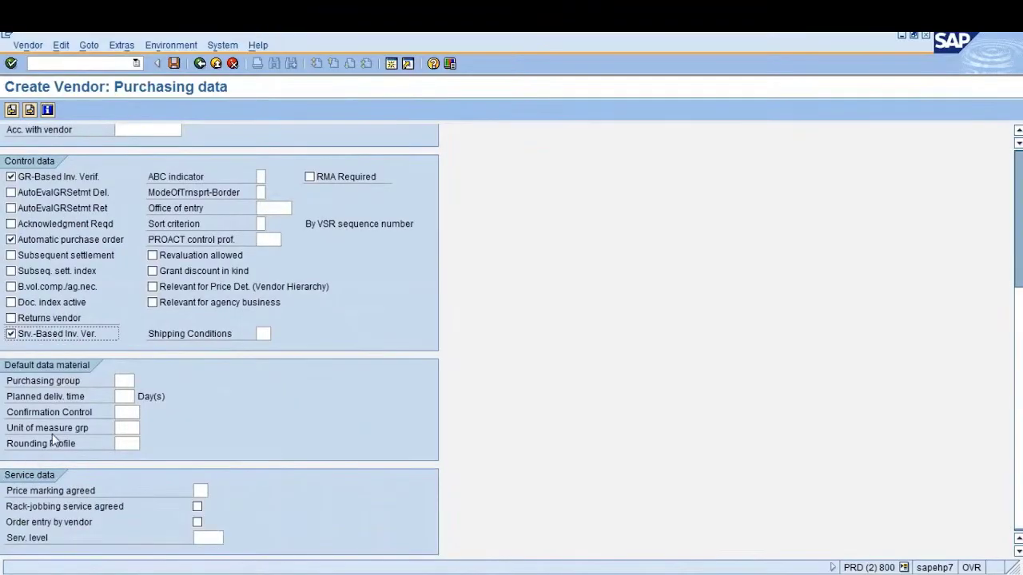
pyautogui.click(120, 413)
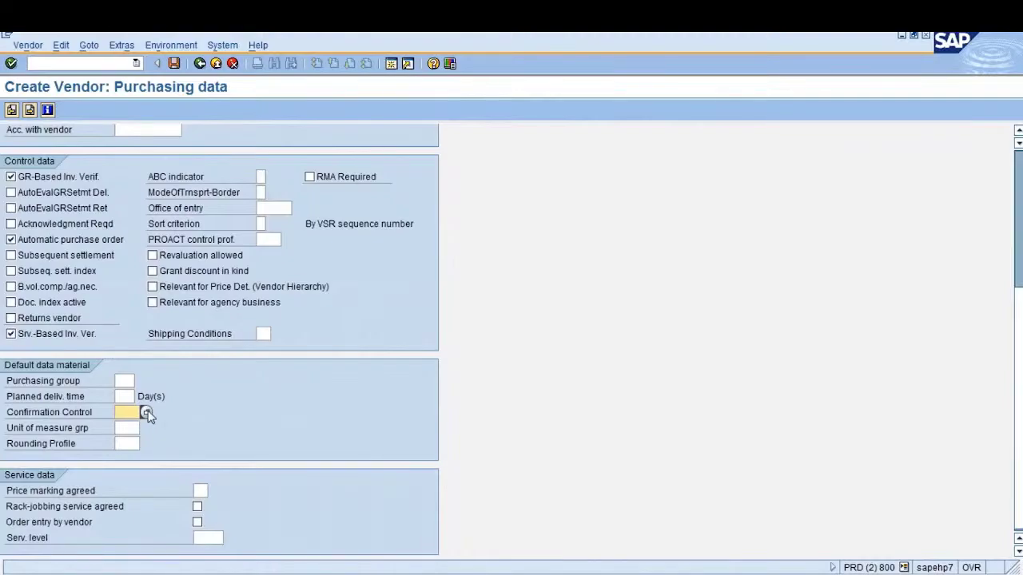
pyautogui.click(146, 413)
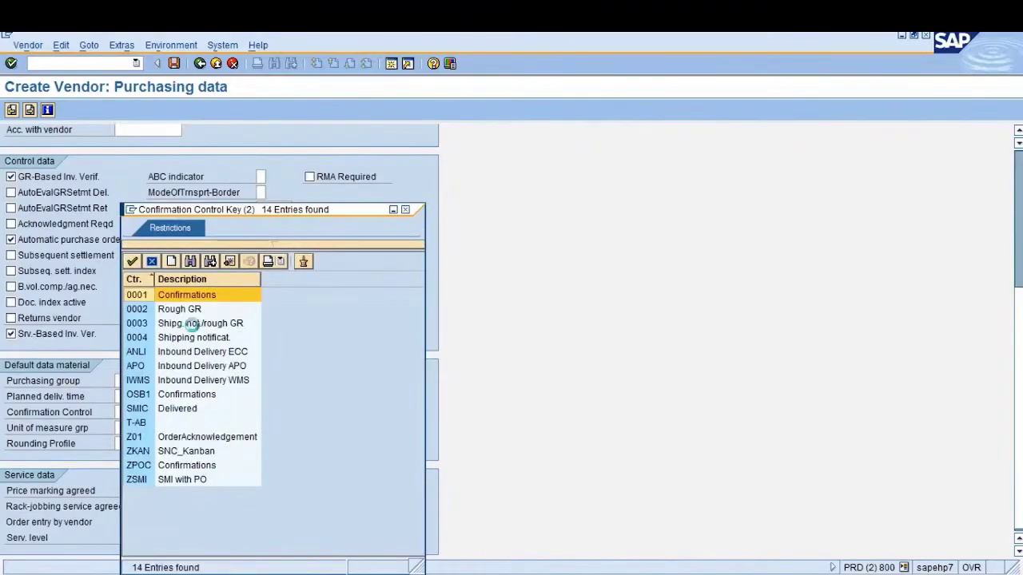
pyautogui.click(193, 310)
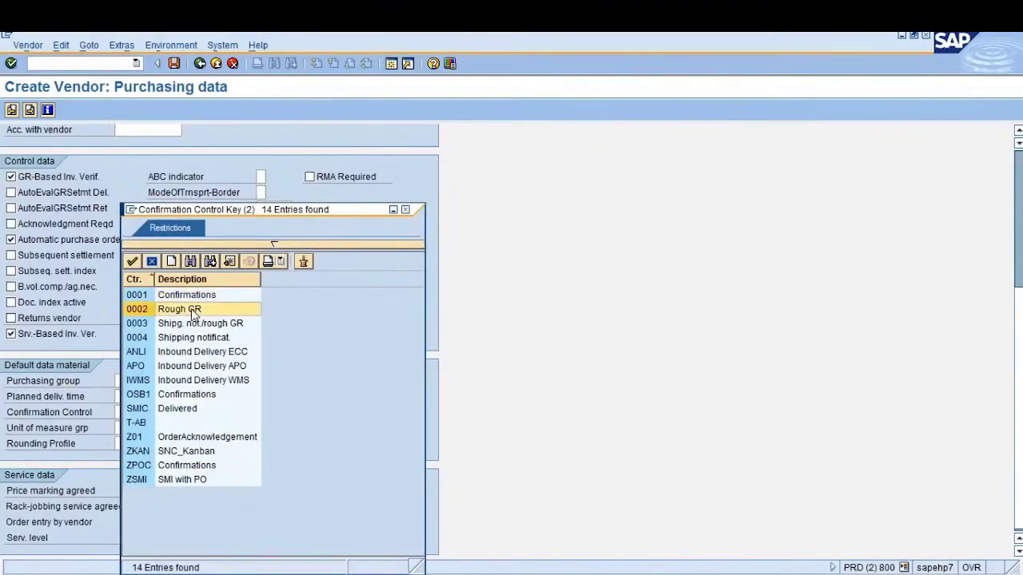
pyautogui.click(189, 354)
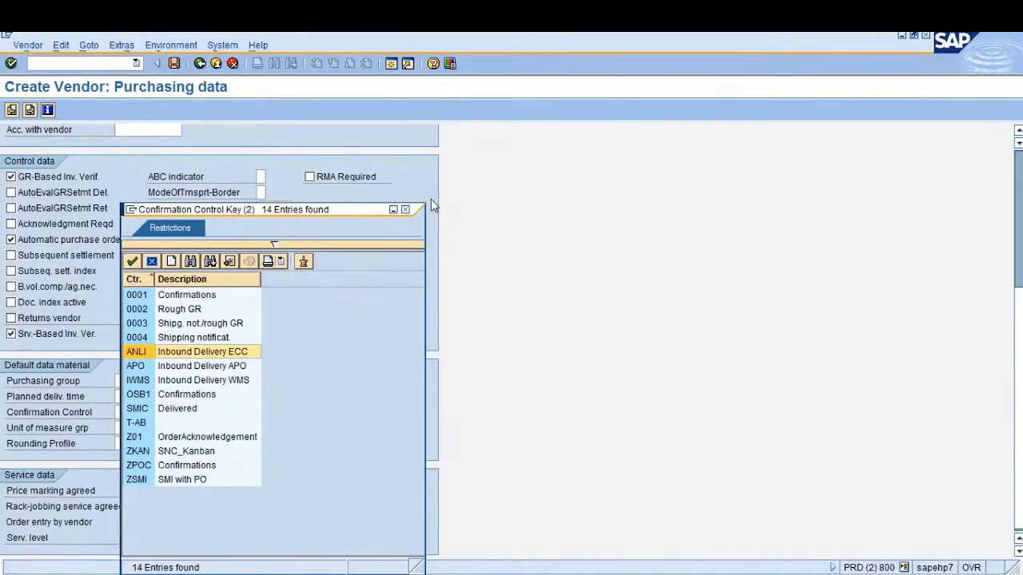
pyautogui.click(405, 209)
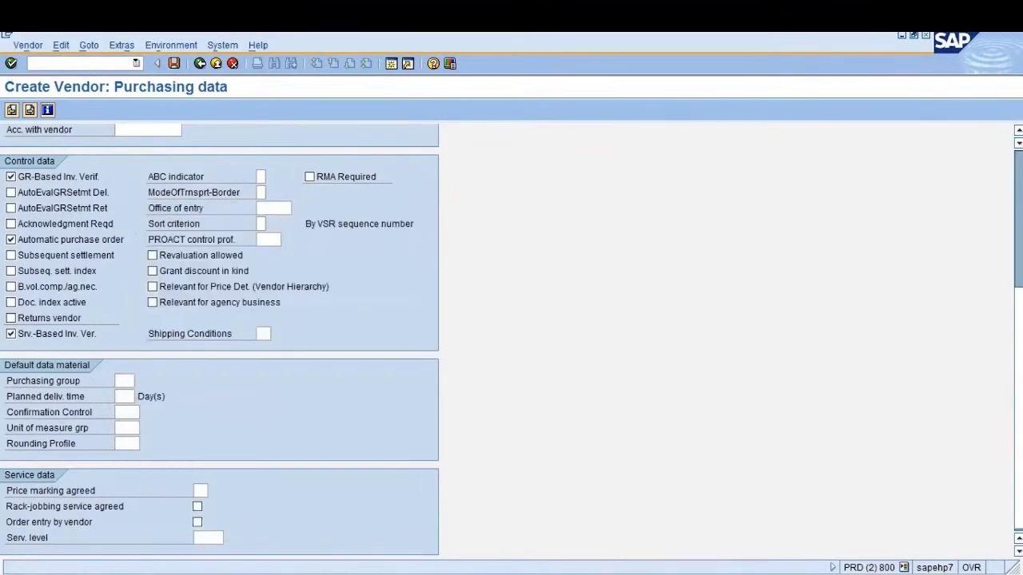
# Advance to the empty Partner functions screen and switch to the Word notes
pyautogui.scroll(3, 141, 132)
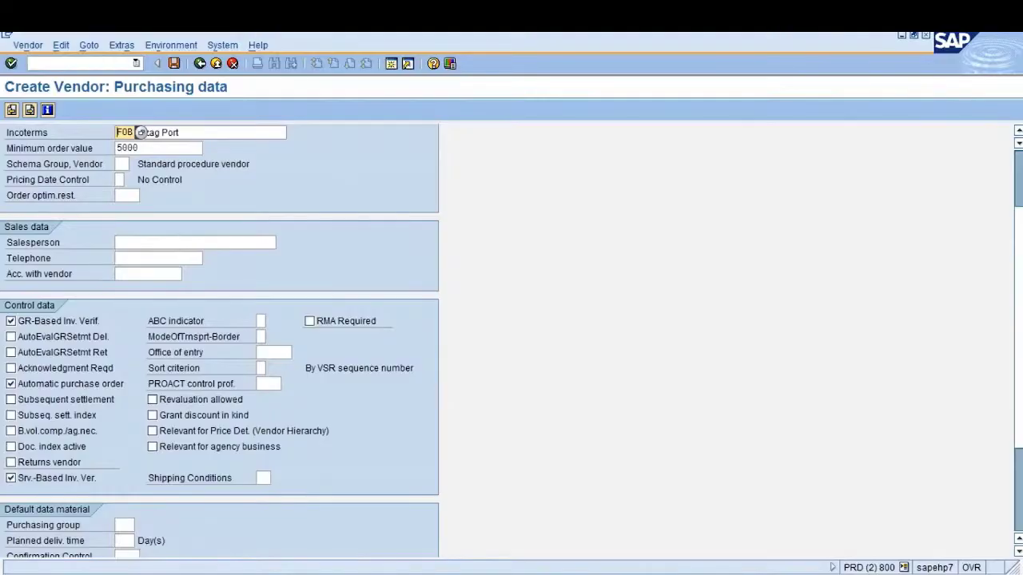
pyautogui.scroll(2, 141, 131)
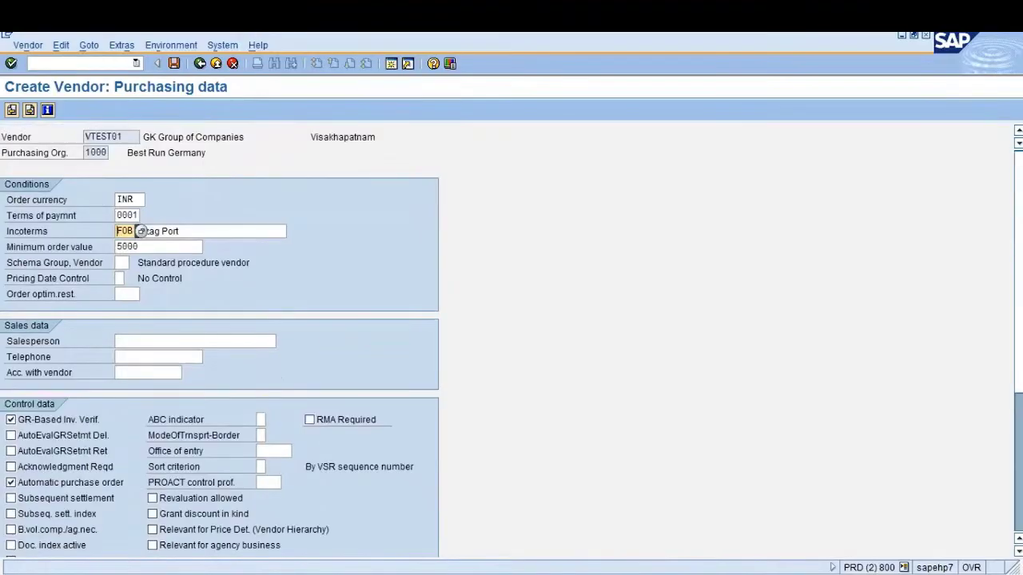
pyautogui.press('Return')
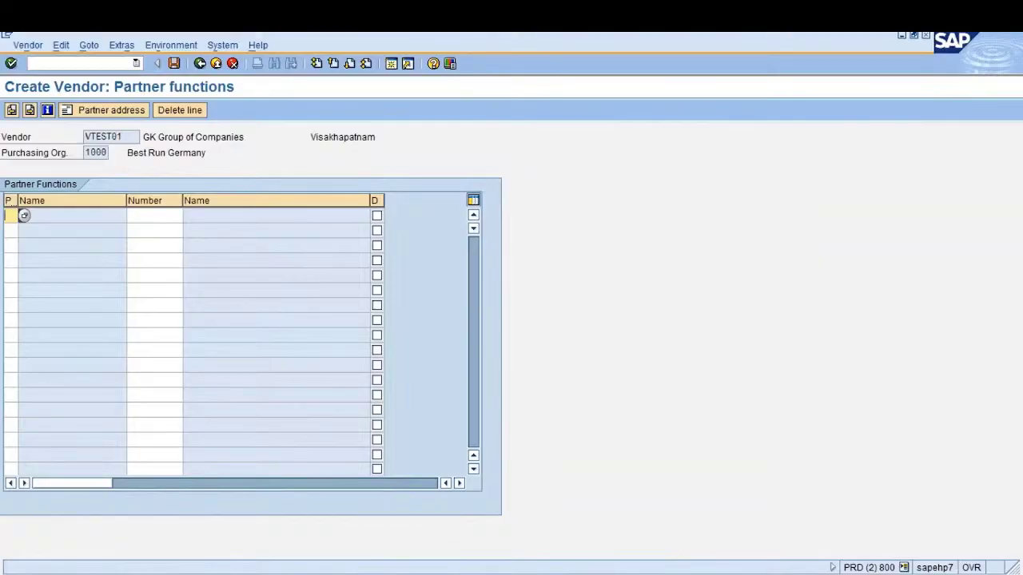
pyautogui.hotkey('alt', 'Tab')
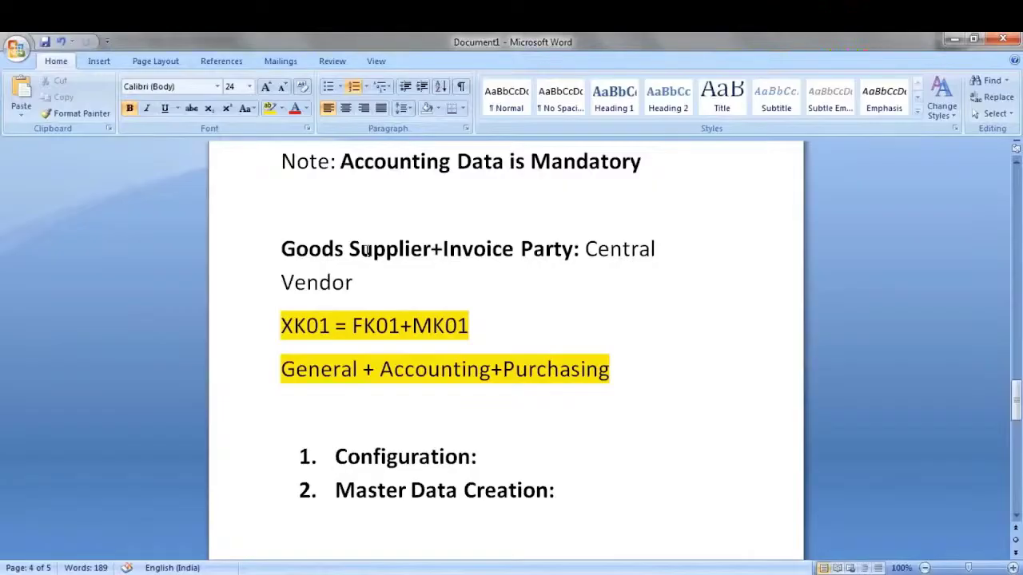
# Highlight 'Goods Supplier' and 'Invoice Party' in the Word notes, then return to VTEST01's Partner functions screen
pyautogui.moveTo(281, 250); pyautogui.dragTo(431, 251)
pyautogui.hotkey('alt', 'Tab')
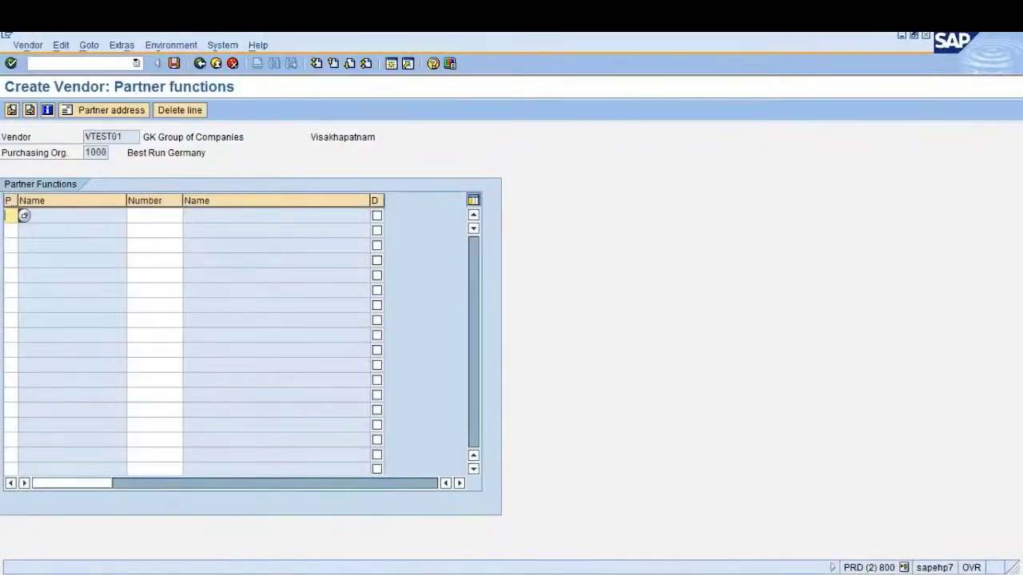
pyautogui.hotkey('alt', 'Tab')
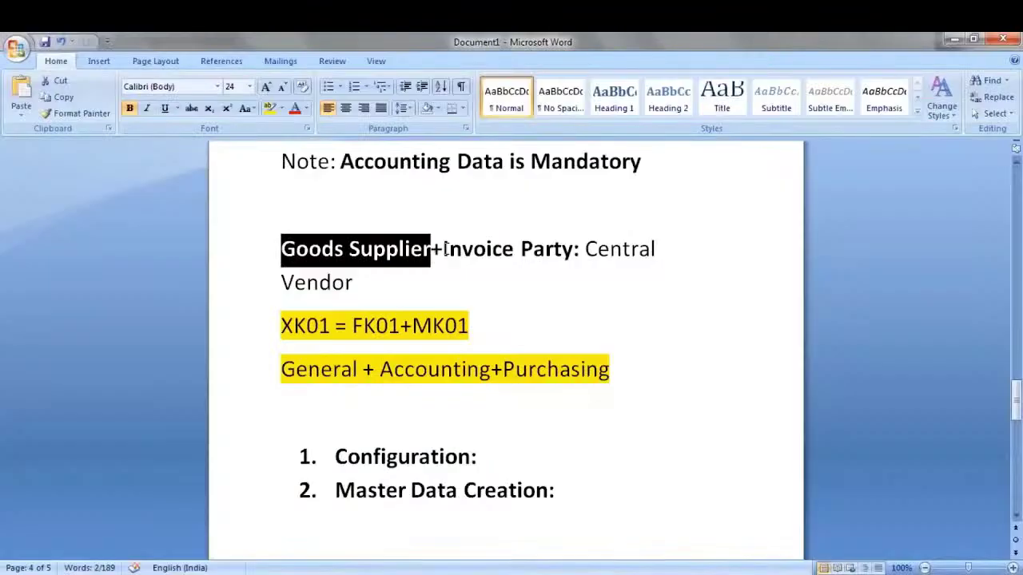
pyautogui.moveTo(445, 250); pyautogui.dragTo(574, 240)
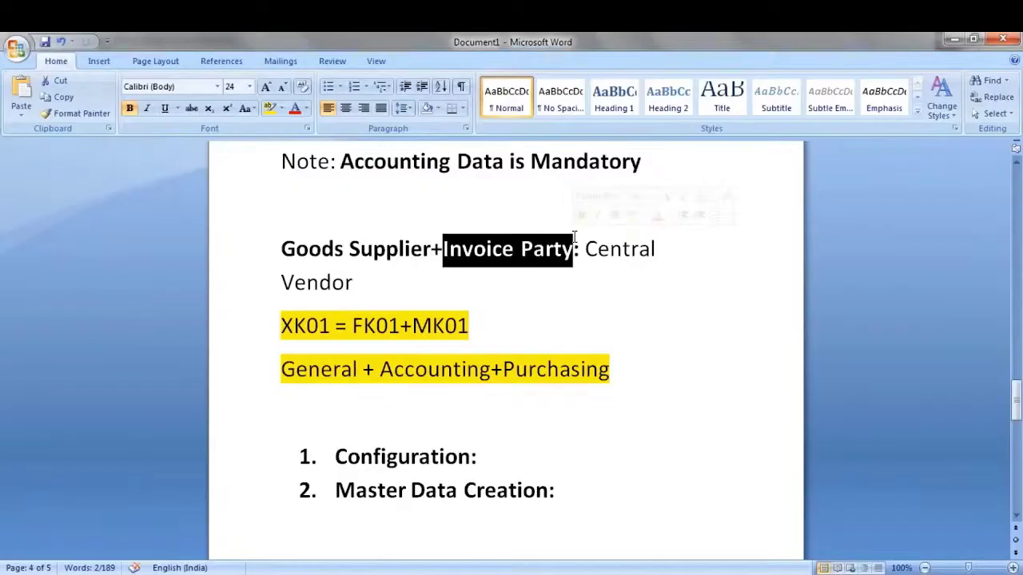
pyautogui.click(444, 253)
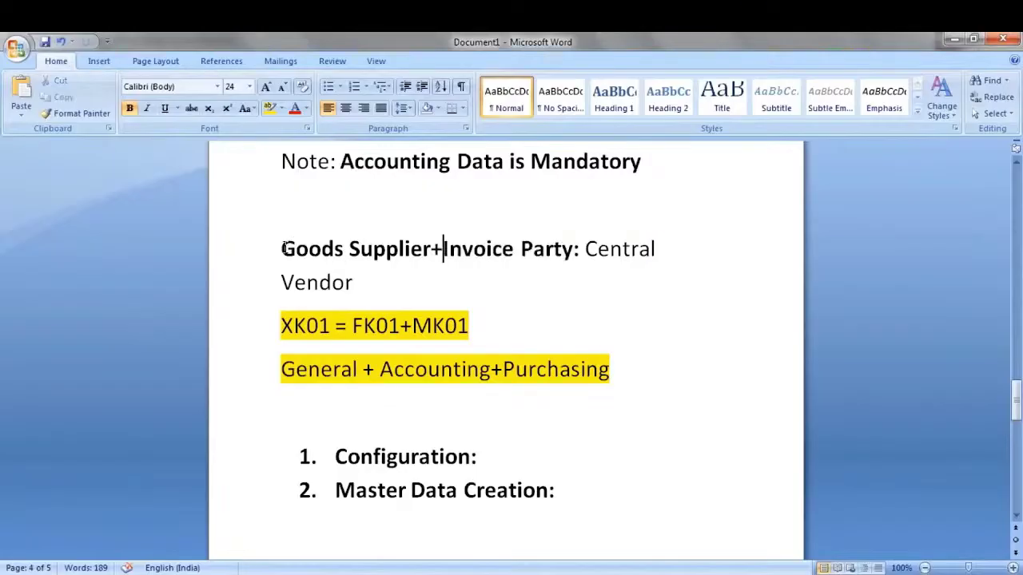
pyautogui.moveTo(283, 249); pyautogui.dragTo(431, 249)
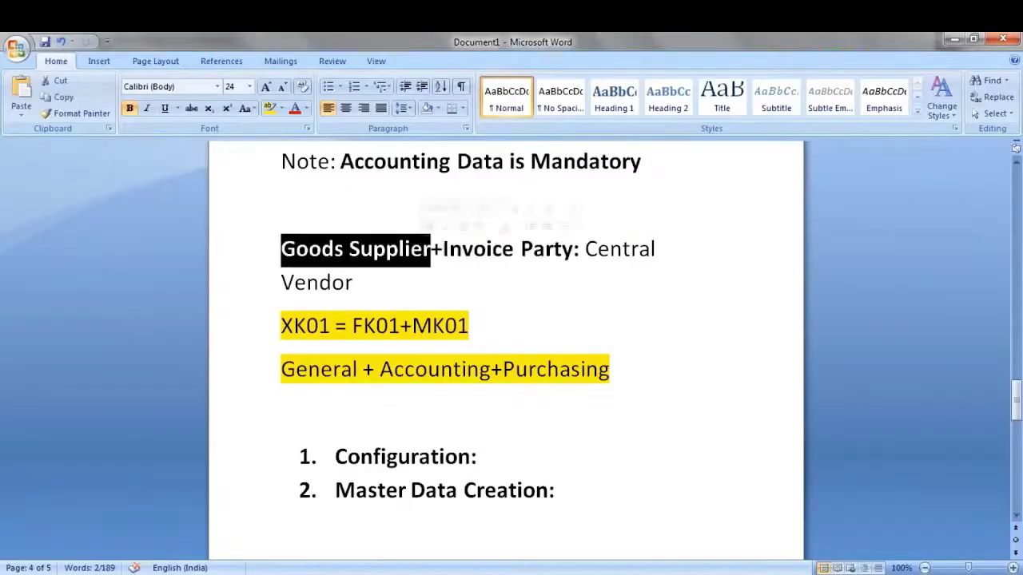
pyautogui.hotkey('alt', 'Tab')
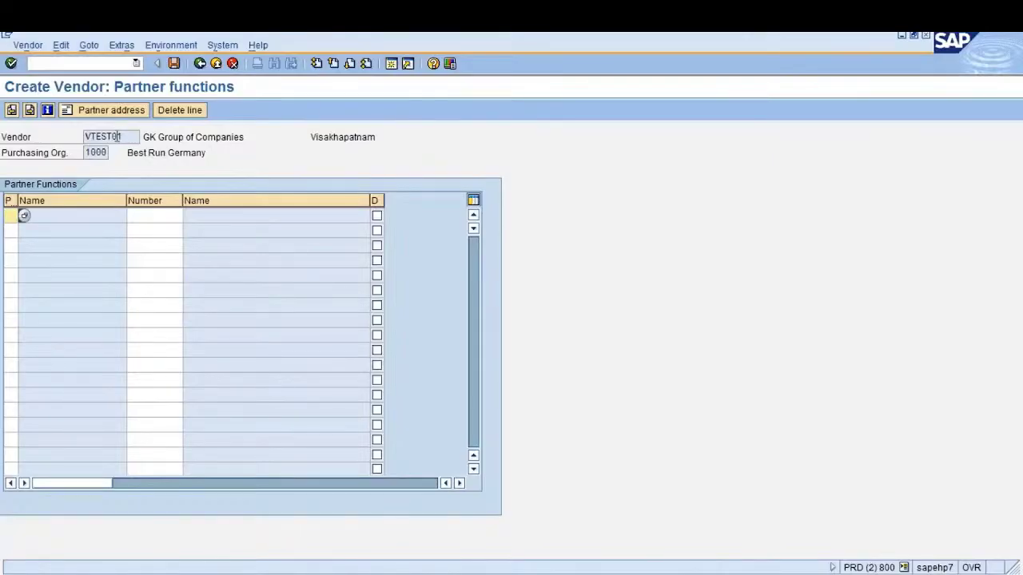
pyautogui.moveTo(136, 137); pyautogui.dragTo(72, 132)
# Finish VTEST01 data entry from the first partner function cell and choose to save at the last-screen prompt
pyautogui.click(85, 136)
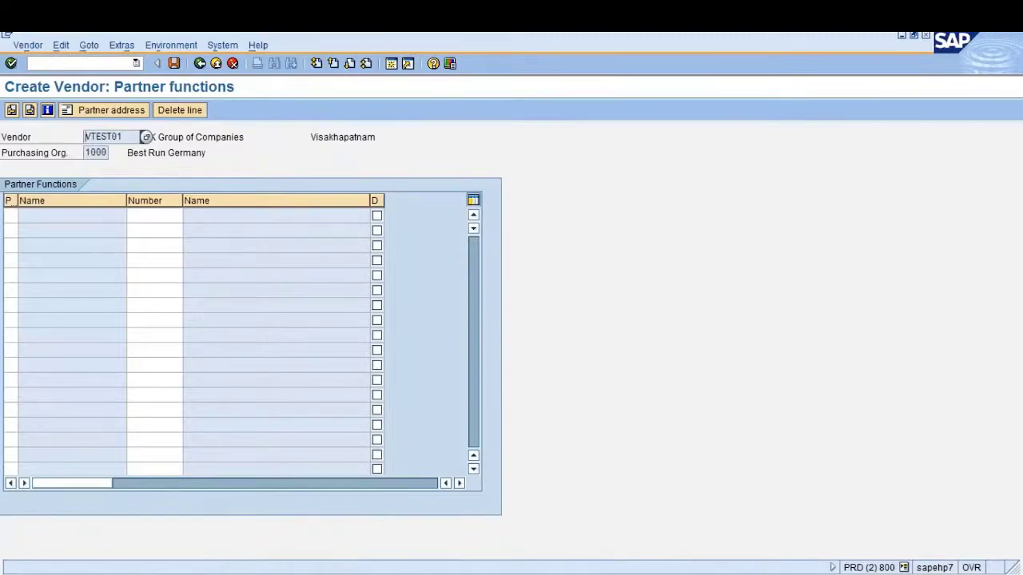
pyautogui.click(10, 216)
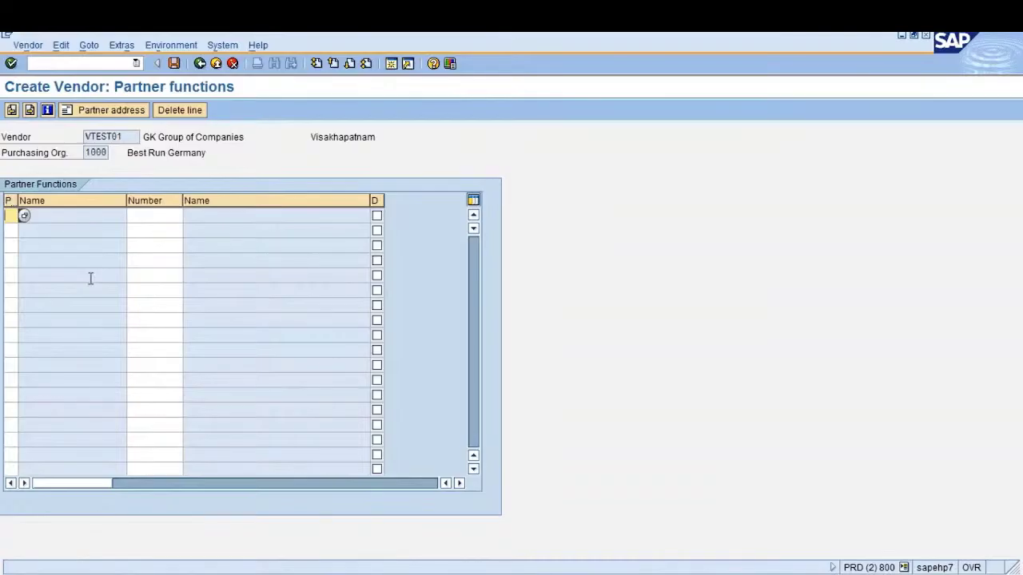
pyautogui.press('Return')
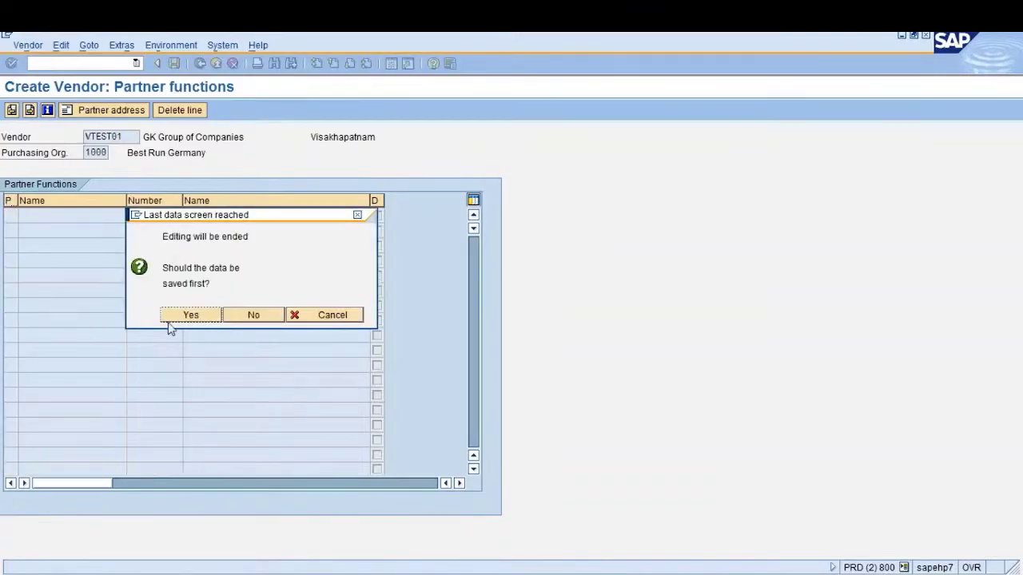
pyautogui.click(179, 317)
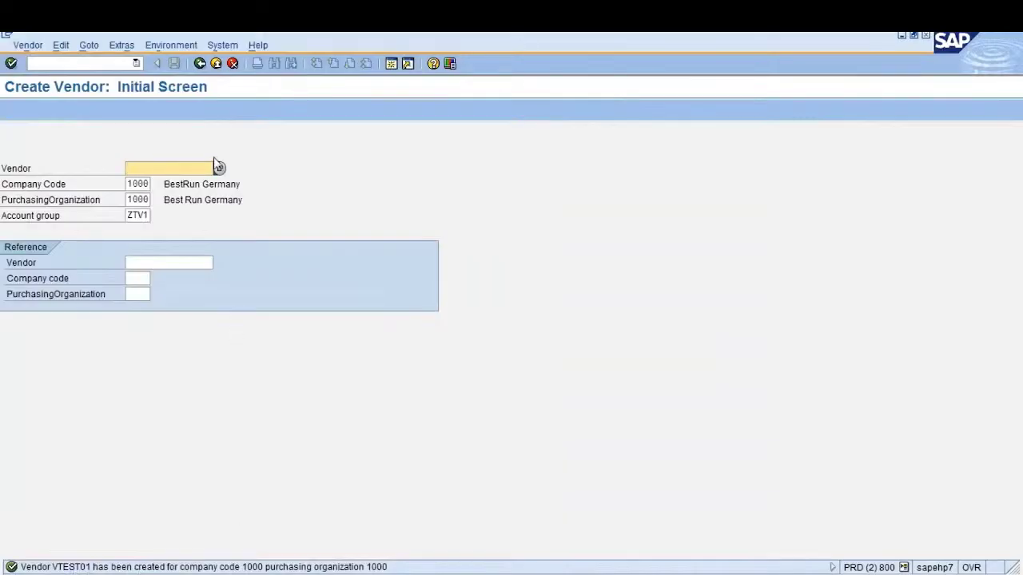
# Leave the vendor creation screen and bring the browser window into focus
pyautogui.click(200, 63)
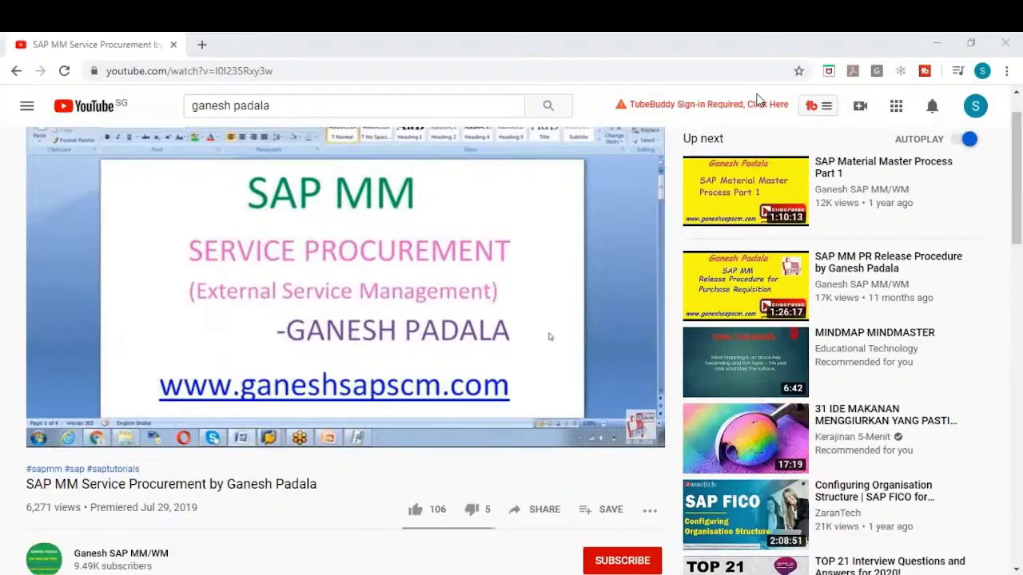
pyautogui.click(1018, 199)
# Subscribe to the channel with notifications for all uploads and like the video
pyautogui.moveTo(1017, 198); pyautogui.dragTo(1018, 213)
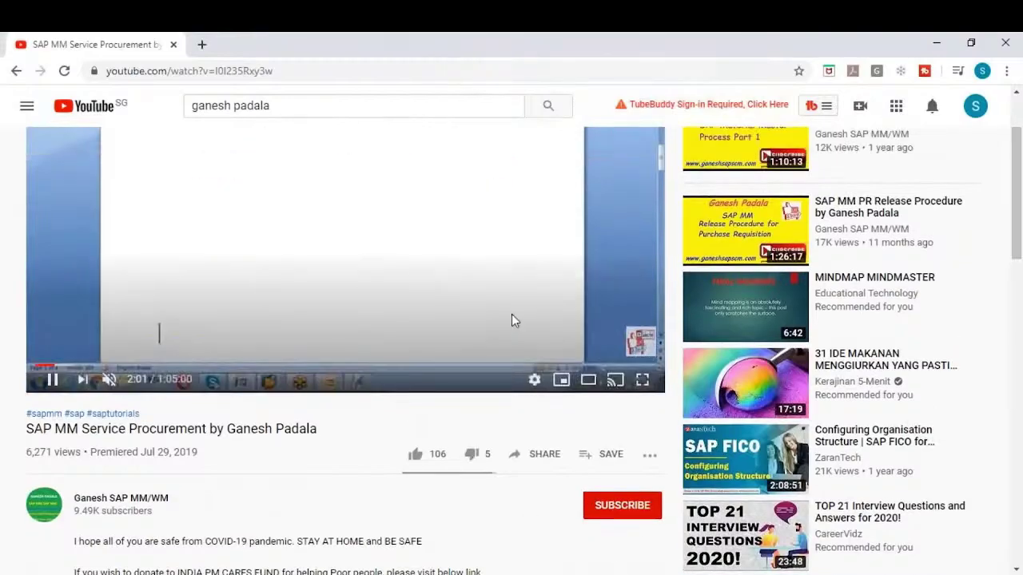
pyautogui.click(624, 508)
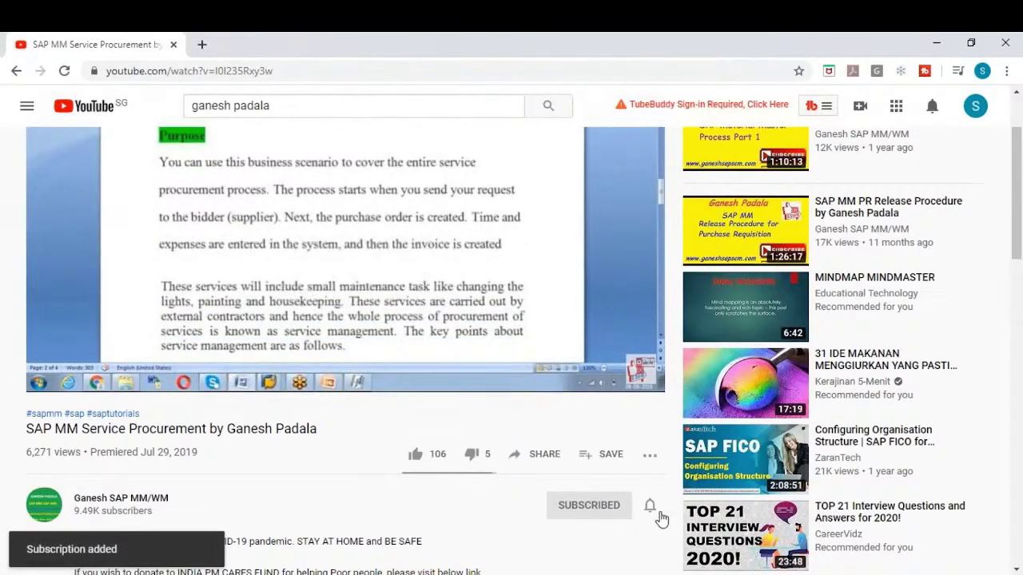
pyautogui.click(651, 511)
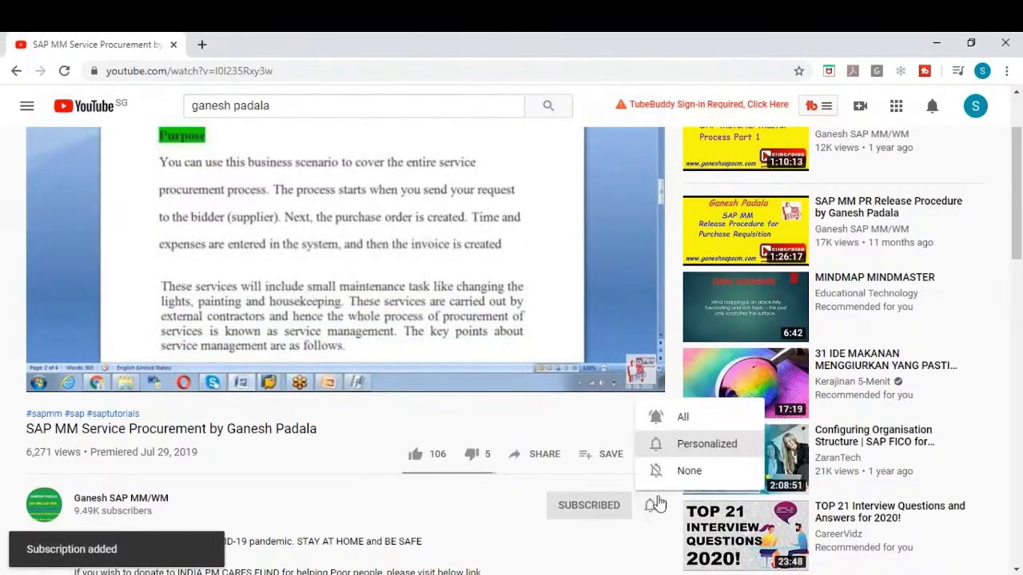
pyautogui.click(680, 420)
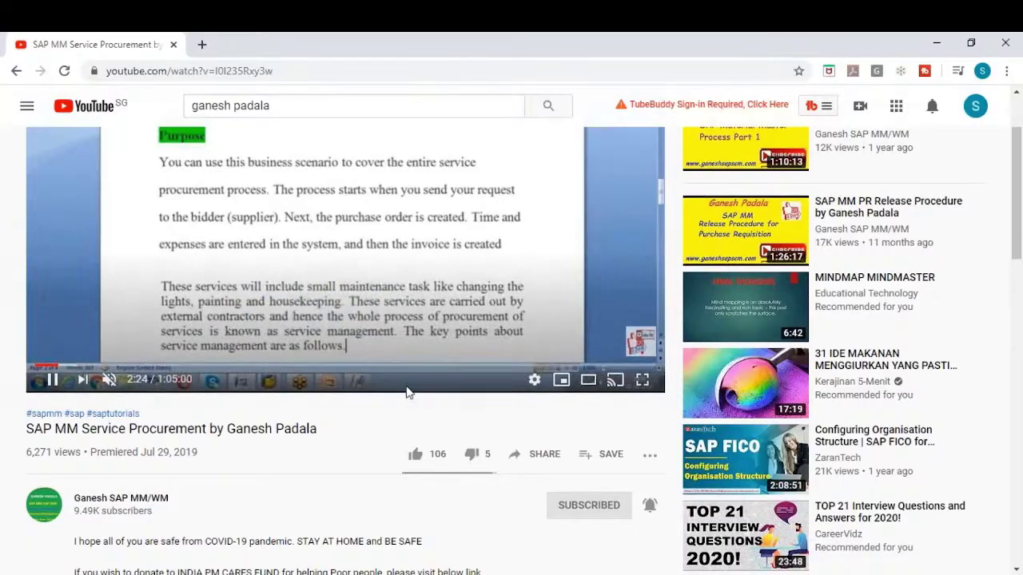
pyautogui.click(420, 460)
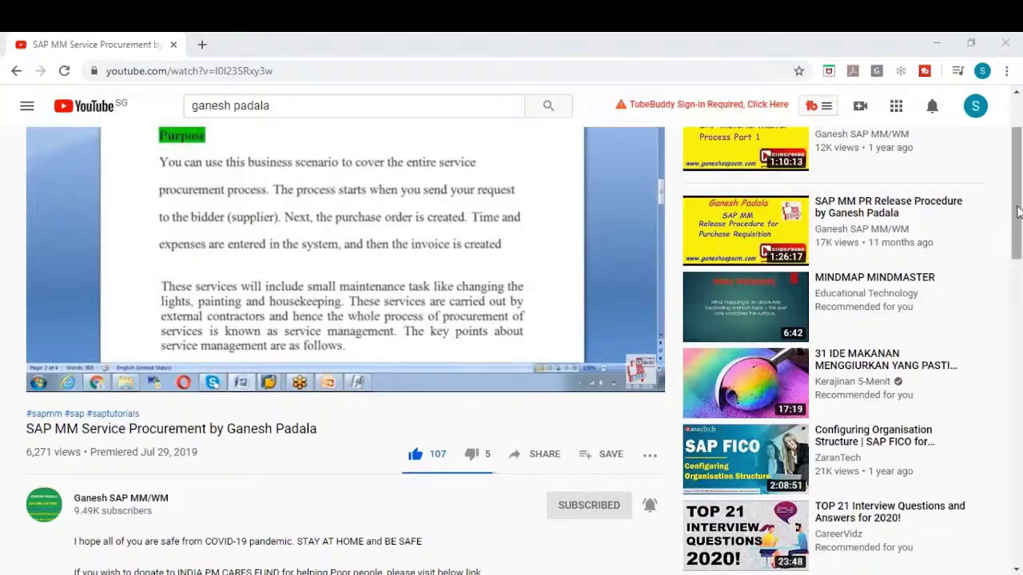
# Expand the video description to view its links, minimize the browser, and collapse Info Record
pyautogui.click(1019, 232)
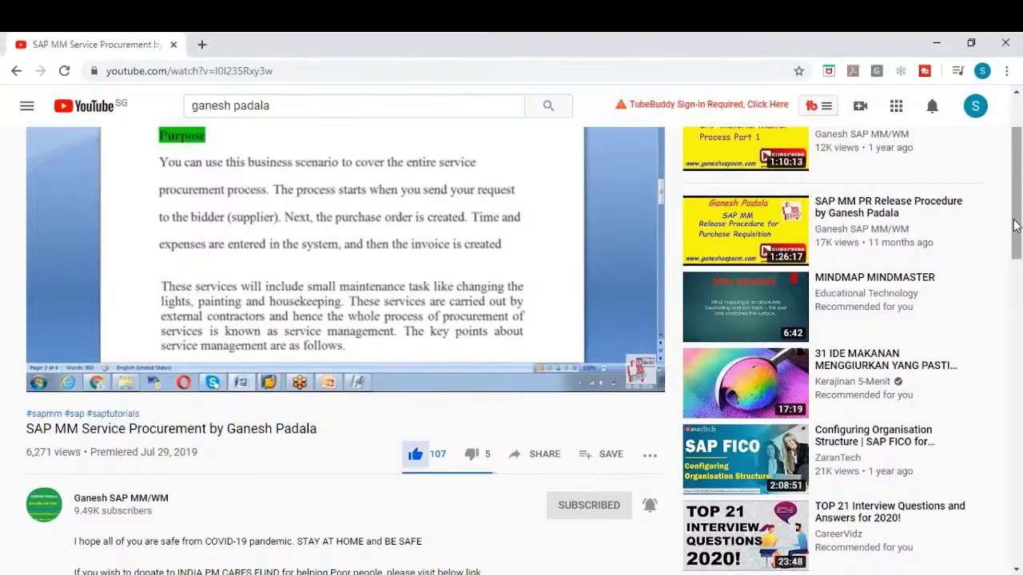
pyautogui.moveTo(1013, 222); pyautogui.dragTo(1016, 270)
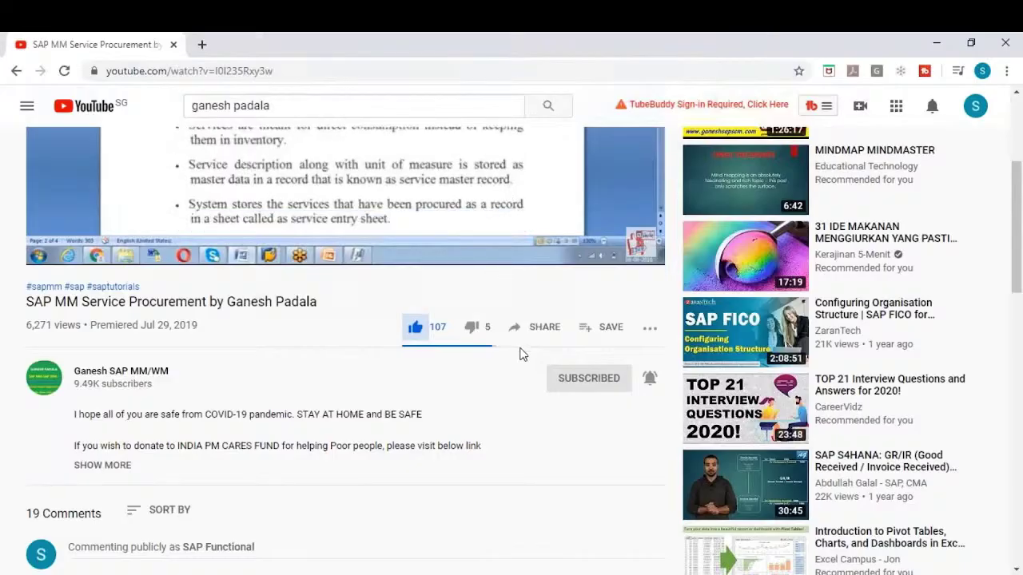
pyautogui.click(118, 465)
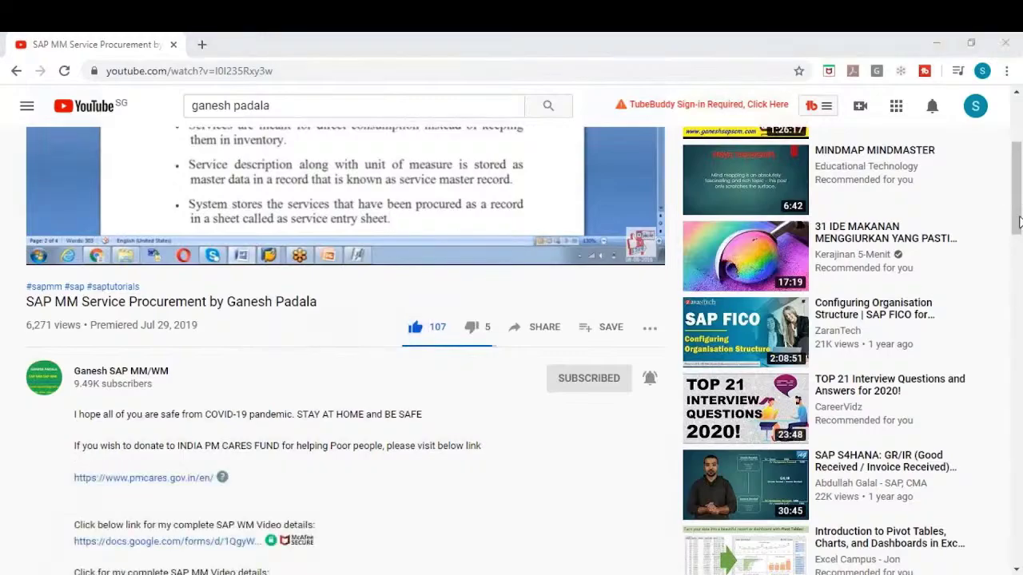
pyautogui.moveTo(1013, 206); pyautogui.dragTo(1017, 323)
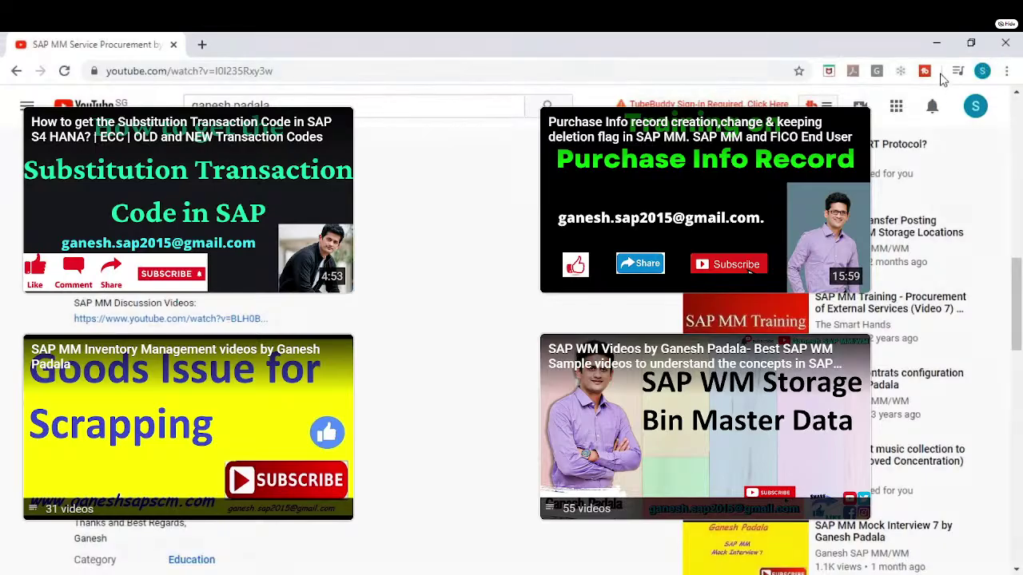
pyautogui.click(937, 44)
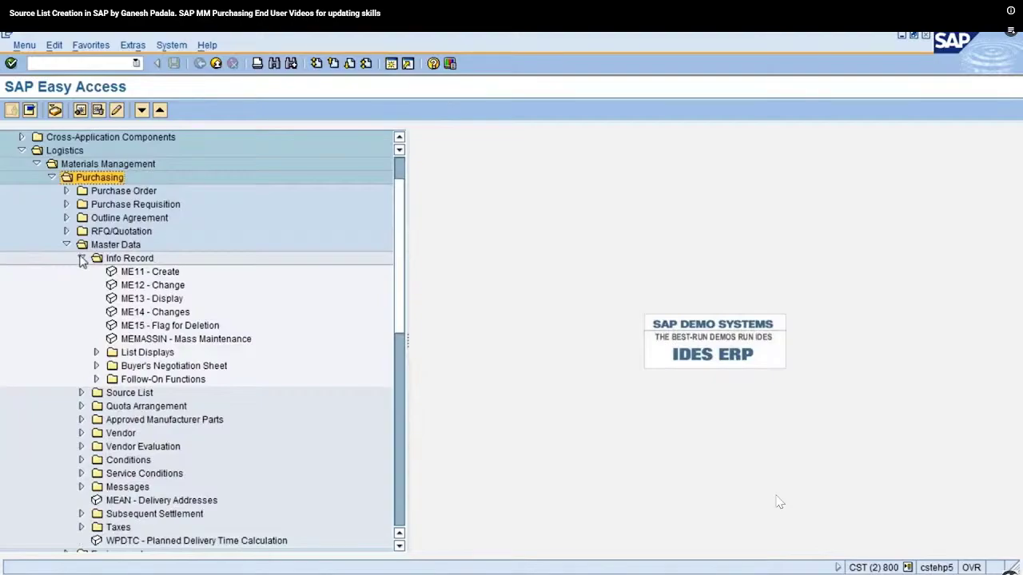
pyautogui.click(81, 259)
# Expand the Source List folder and browse ME01 Maintain, ME03 Display and ME04 Changes
pyautogui.click(112, 274)
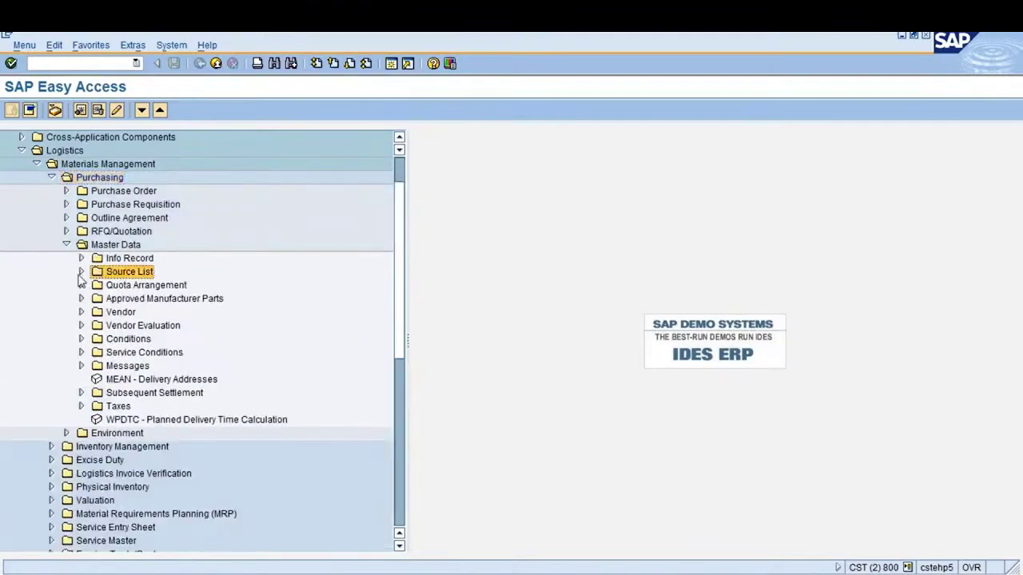
pyautogui.click(80, 272)
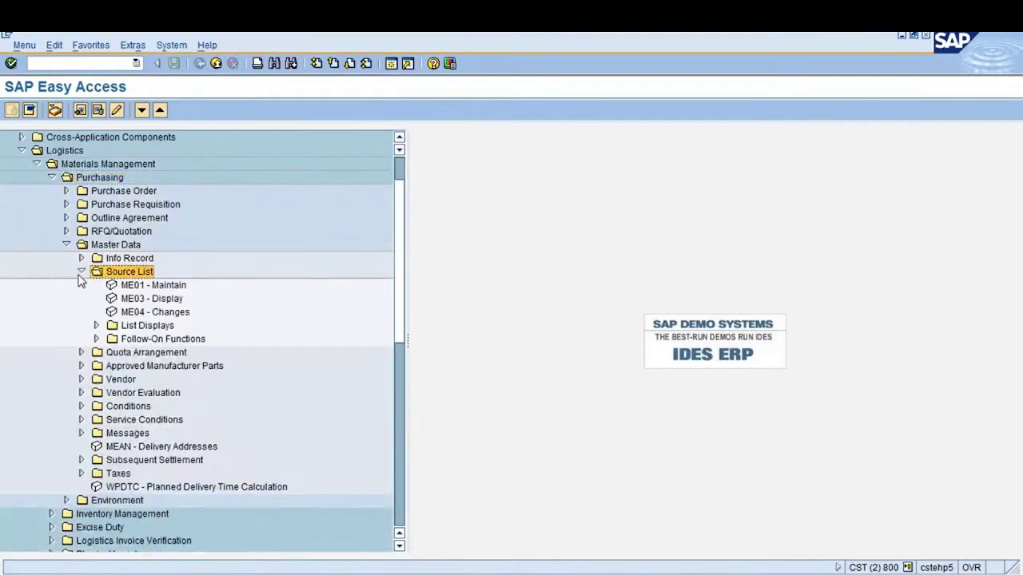
pyautogui.click(134, 288)
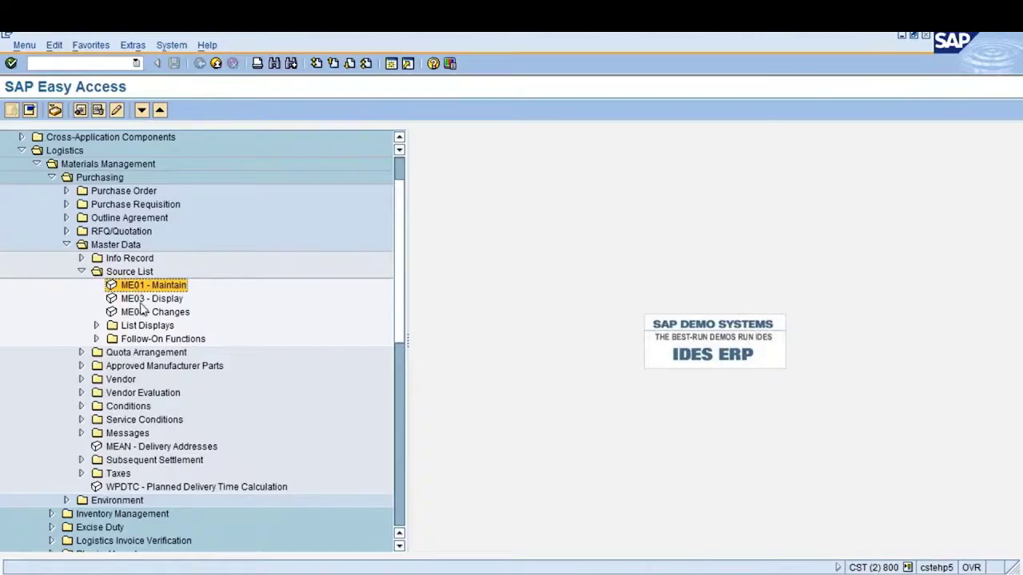
pyautogui.click(141, 302)
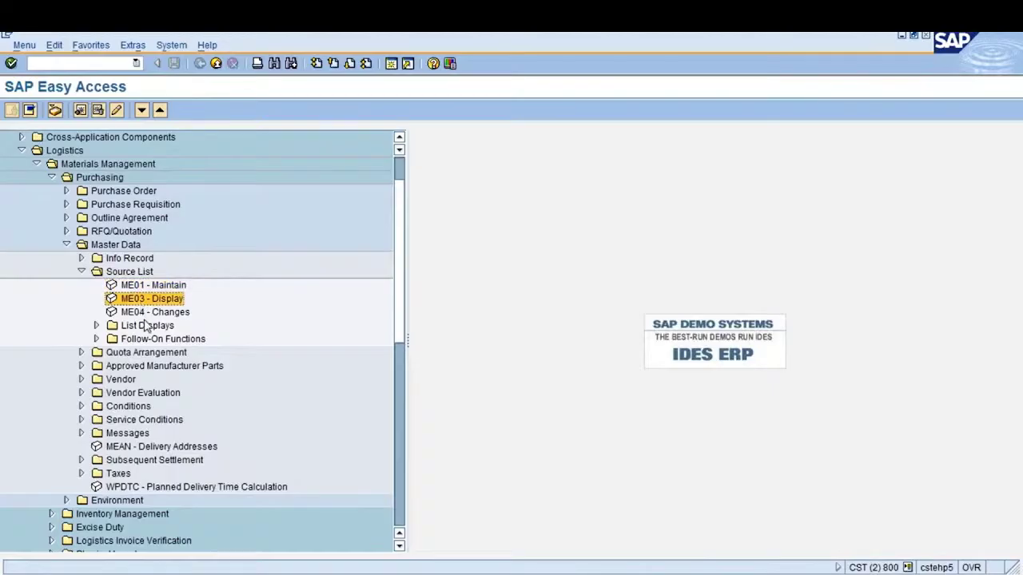
pyautogui.click(145, 315)
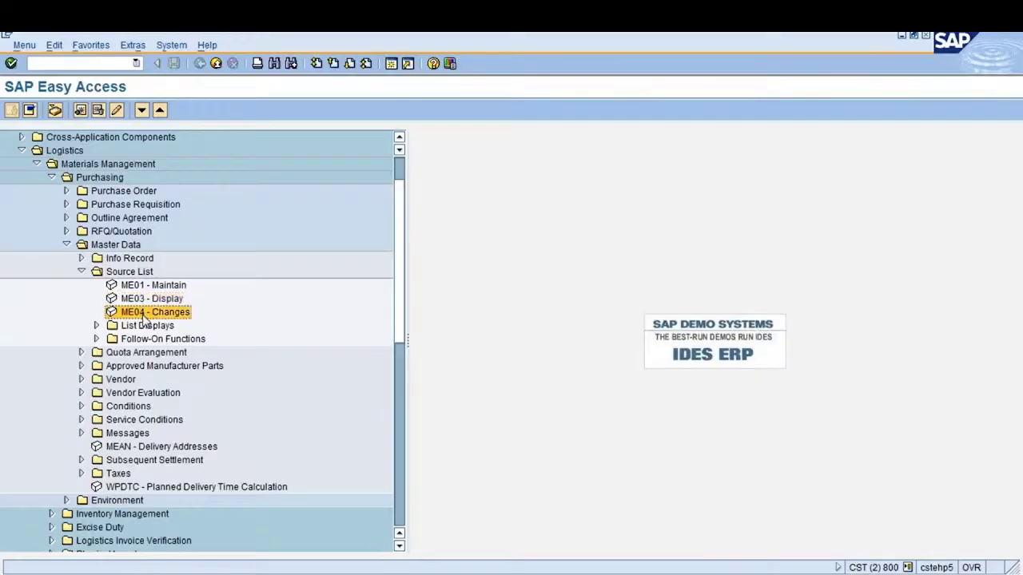
# Look through List Displays (ME0M By Material) and Follow-On Functions, then start ME01 to maintain a source list
pyautogui.click(96, 326)
pyautogui.click(162, 341)
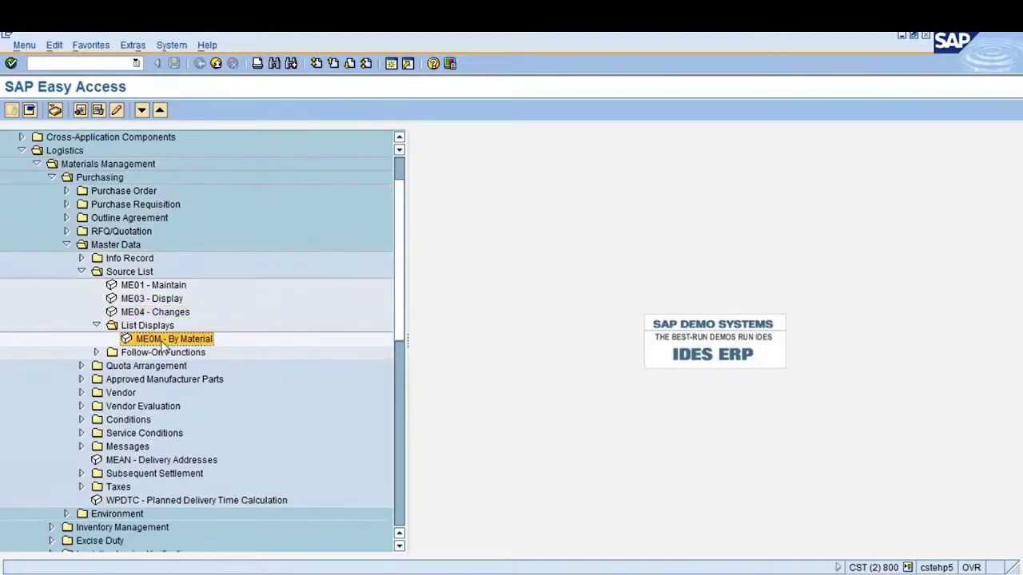
pyautogui.click(97, 326)
pyautogui.click(96, 339)
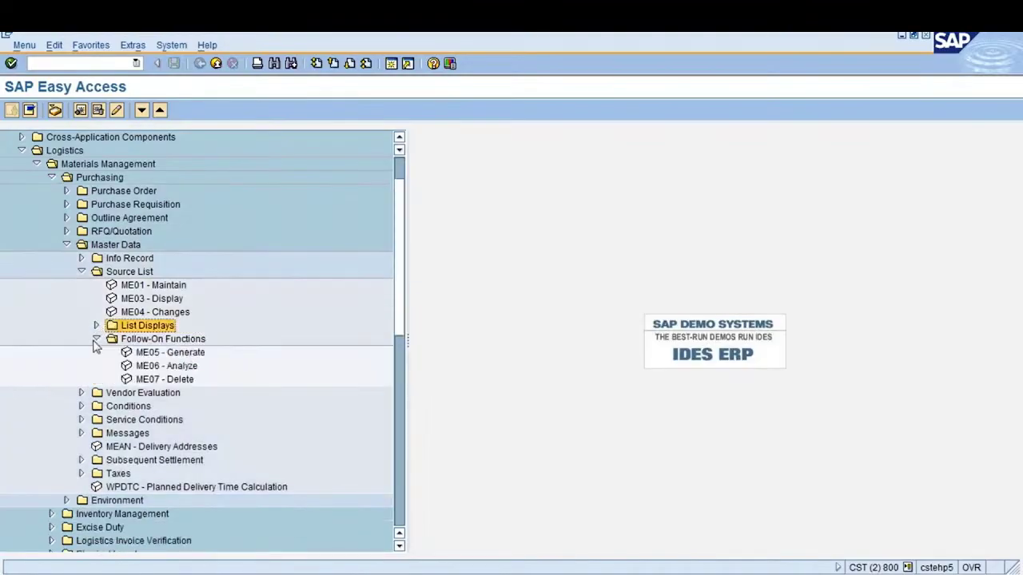
pyautogui.click(97, 339)
pyautogui.click(159, 287)
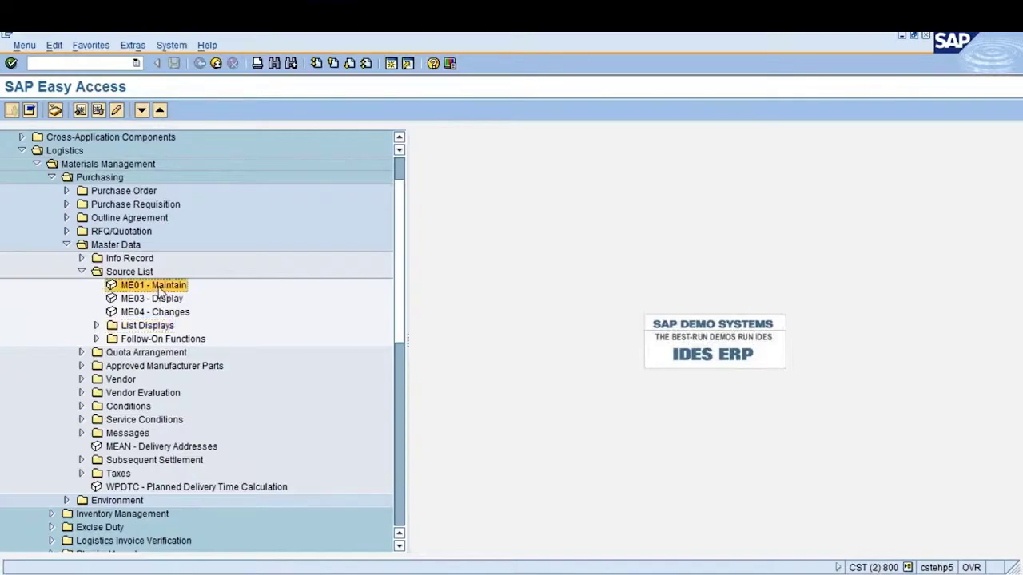
pyautogui.doubleClick(156, 285)
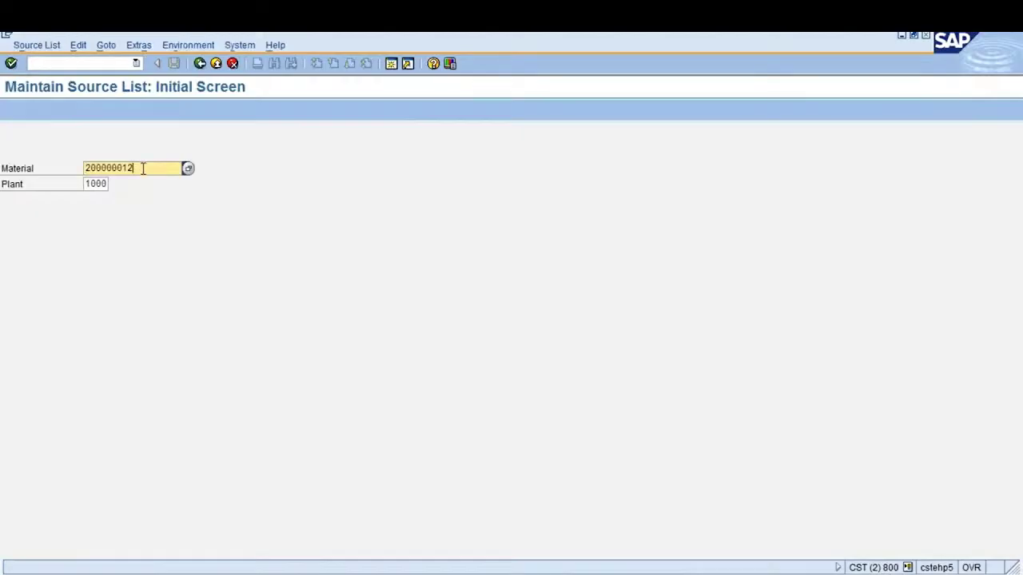
# Open the source list for material 200000012, plant 1000, with validity 13.04.2016 to 12.04.2017
pyautogui.click(90, 183)
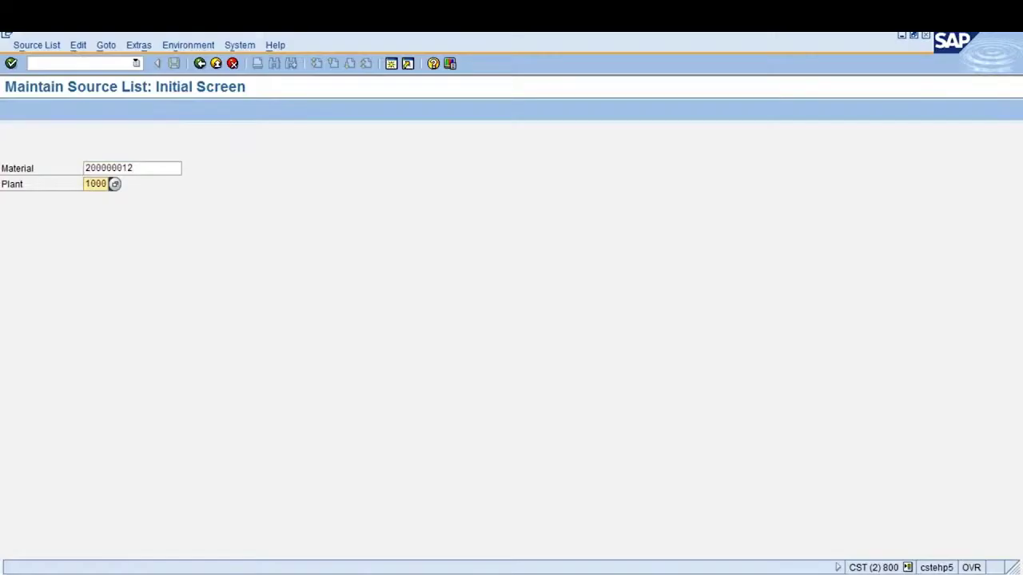
pyautogui.press('Return')
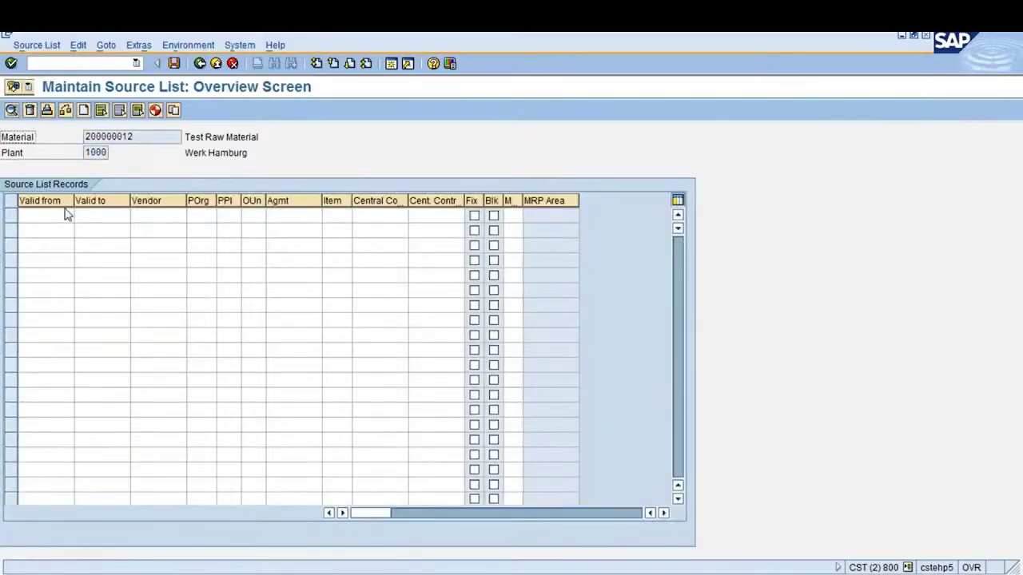
pyautogui.click(54, 213)
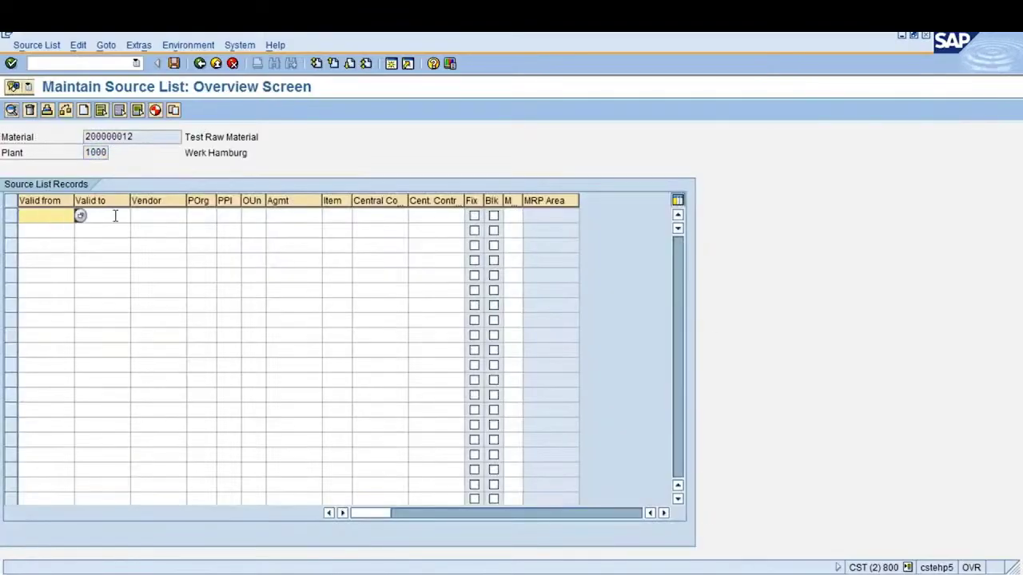
pyautogui.write('13.04.2016')
pyautogui.click(115, 216)
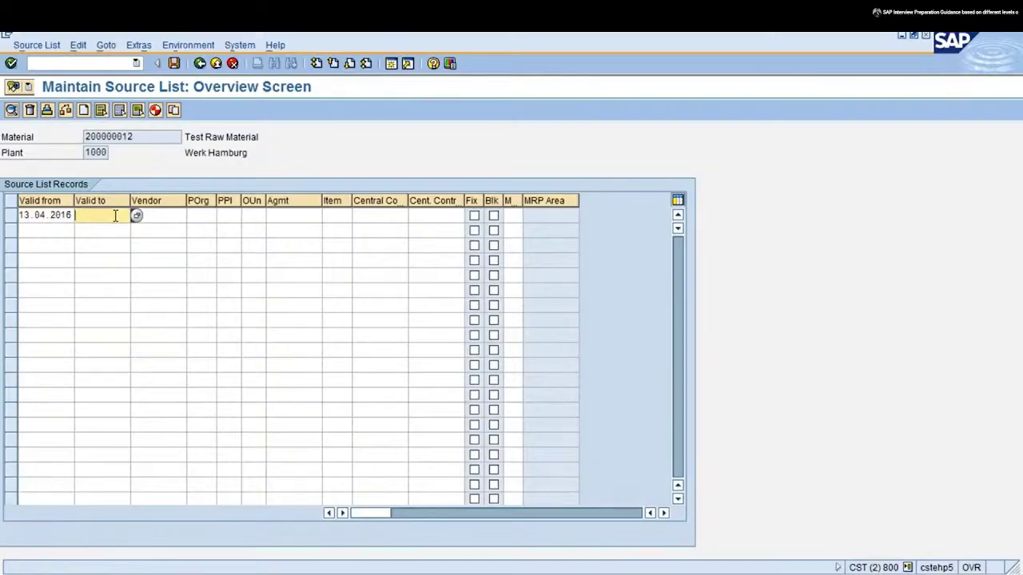
pyautogui.write('12.04.2017')
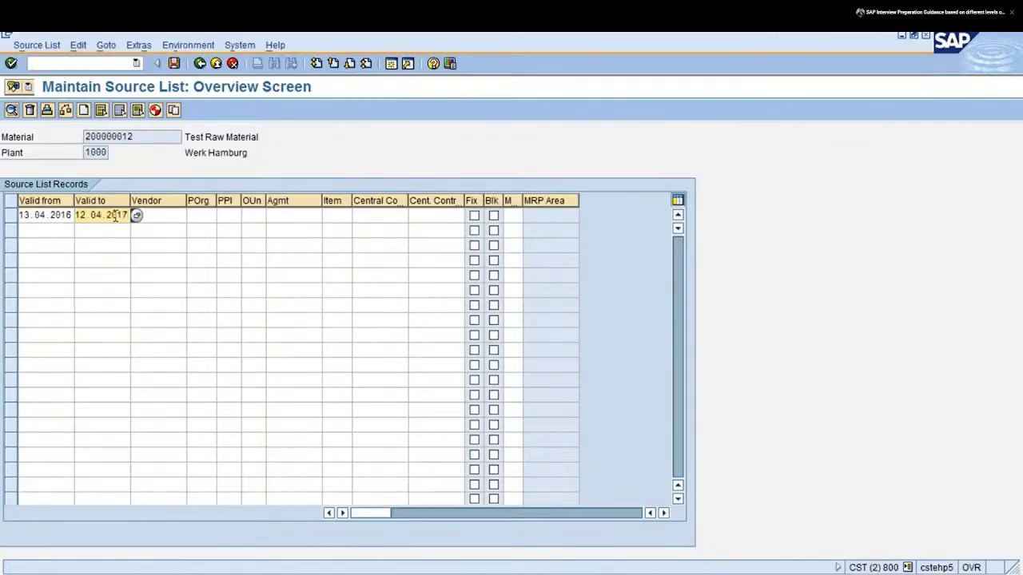
# Pick vendor C.E.B. NEW YORK (3000) from the search help and enter purchasing organisation 1000
pyautogui.press('Tab')
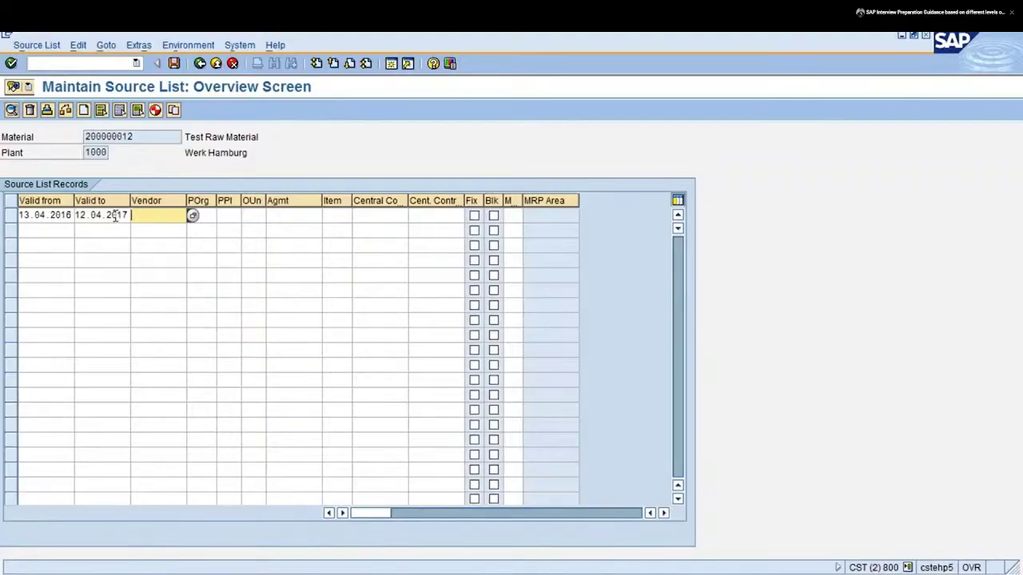
pyautogui.click(193, 216)
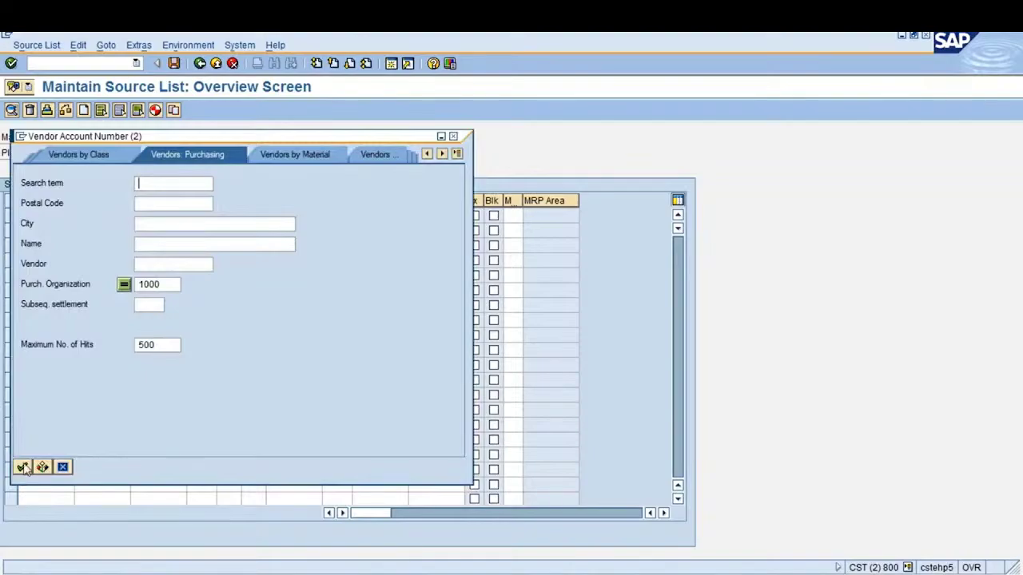
pyautogui.click(22, 467)
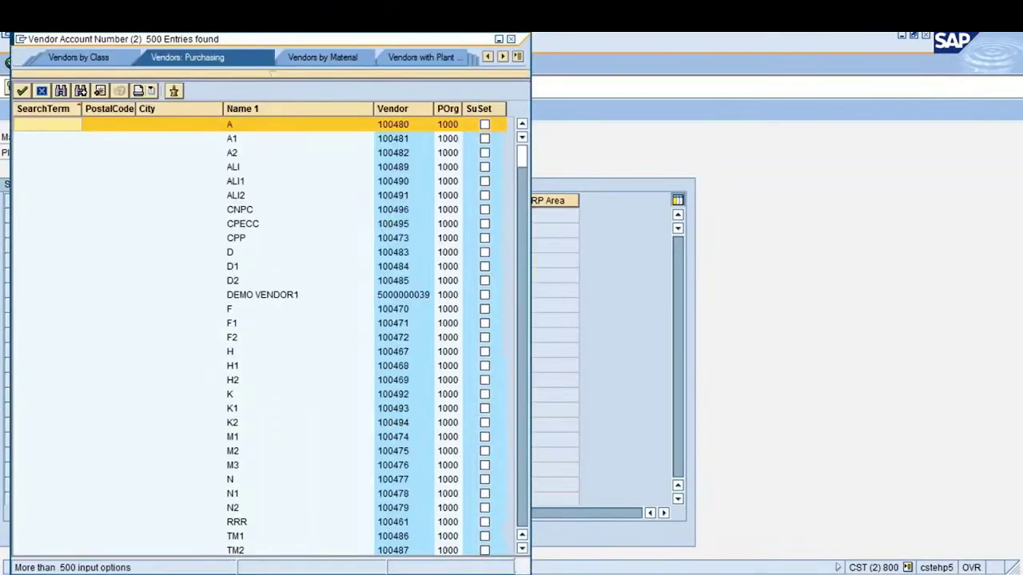
pyautogui.press('pagedown')
pyautogui.click(390, 365)
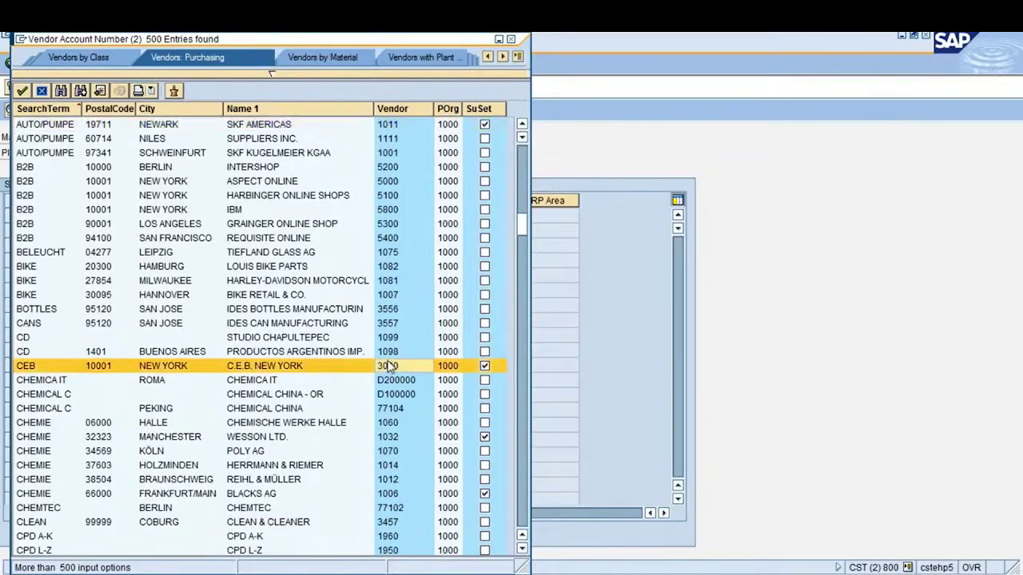
pyautogui.doubleClick(389, 365)
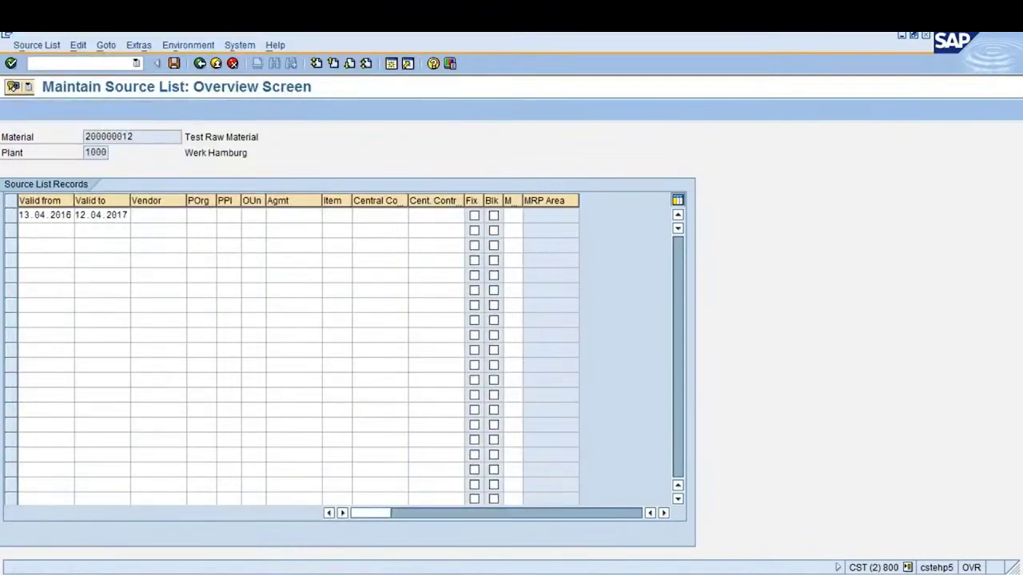
pyautogui.write('1000')
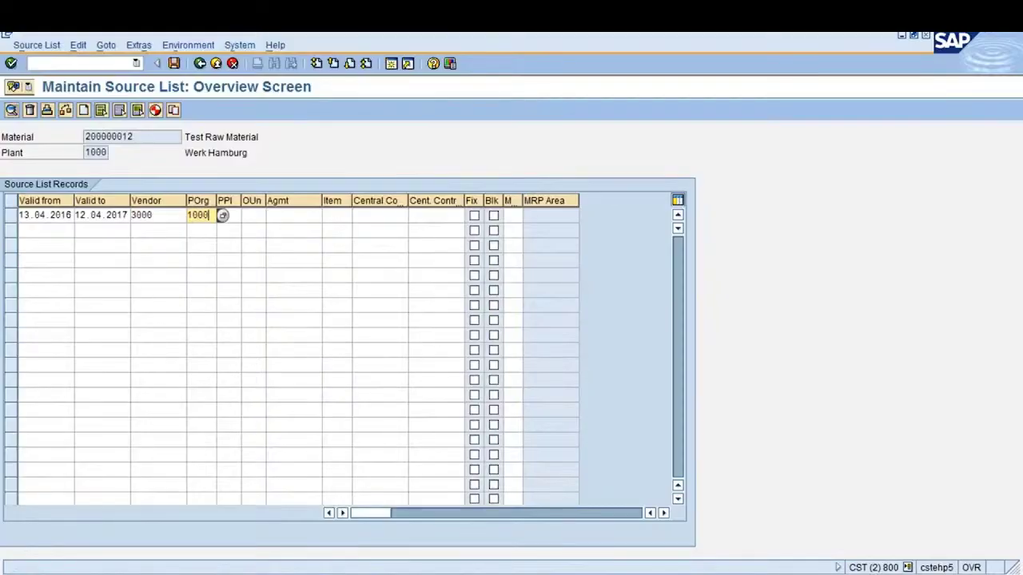
pyautogui.press('Tab')
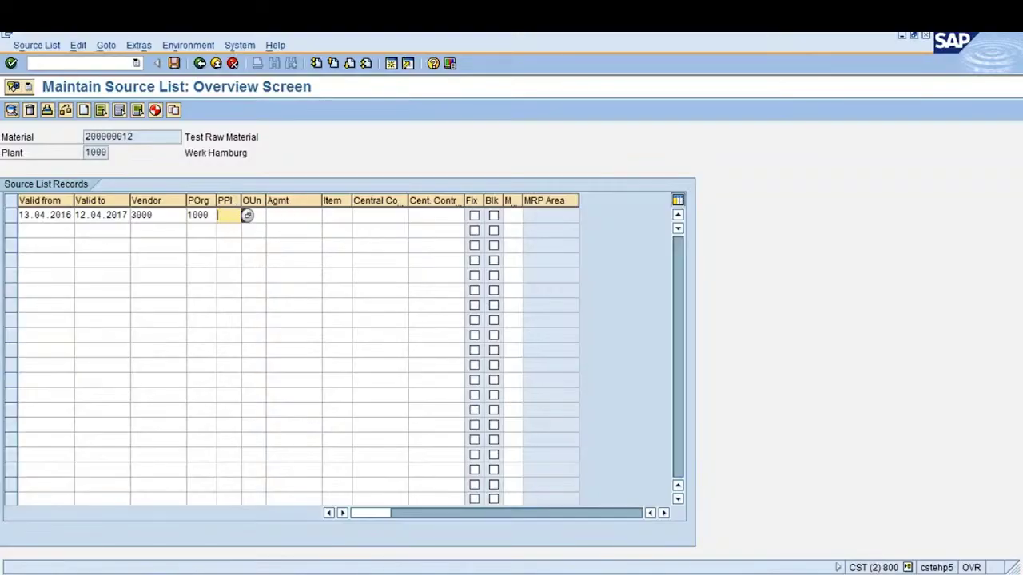
# Mark the record as the fixed source and list the MRP relevance options
pyautogui.click(249, 215)
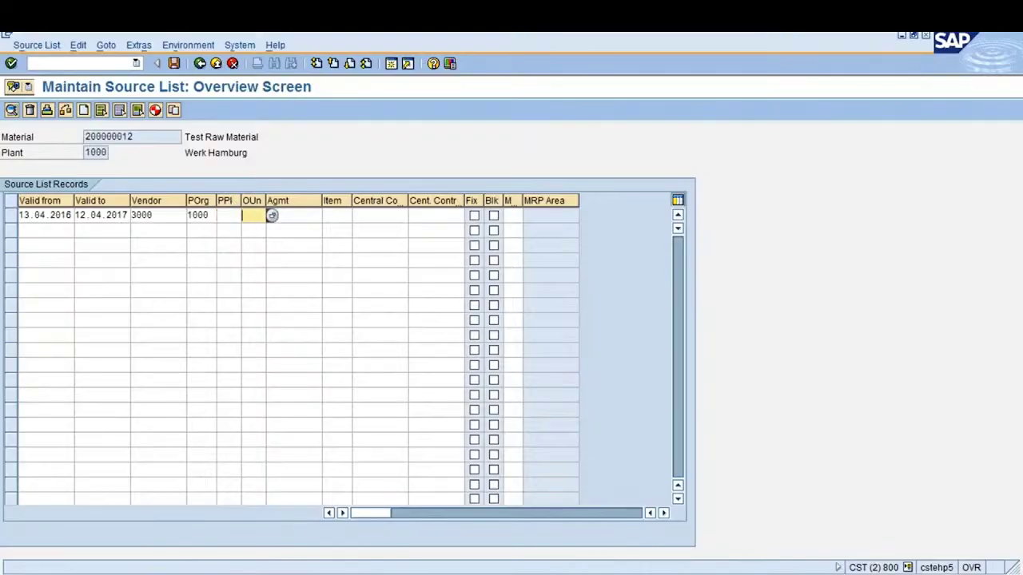
pyautogui.click(271, 216)
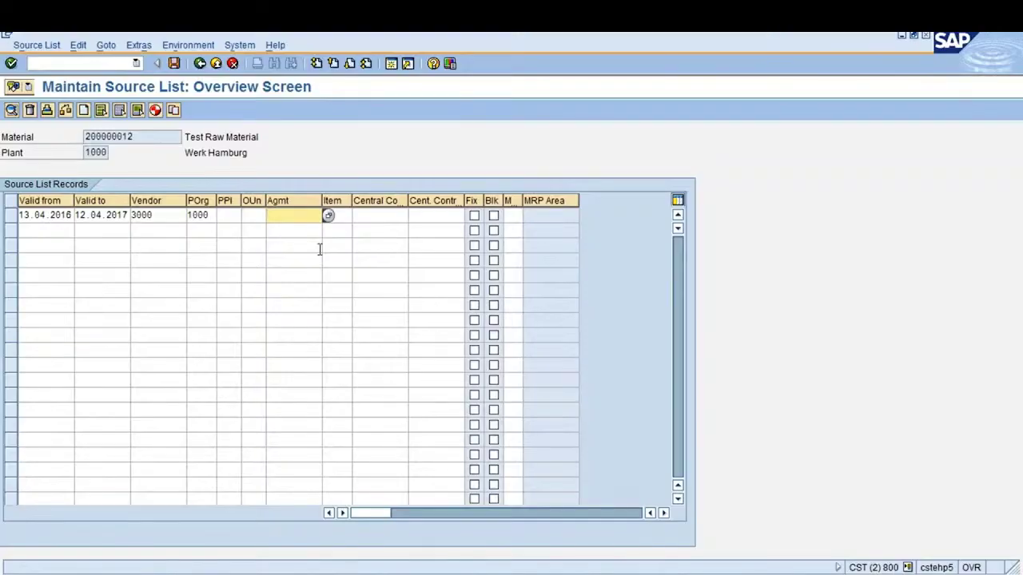
pyautogui.press('Tab')
pyautogui.press('Tab')
pyautogui.press('Tab')
pyautogui.press('Tab')
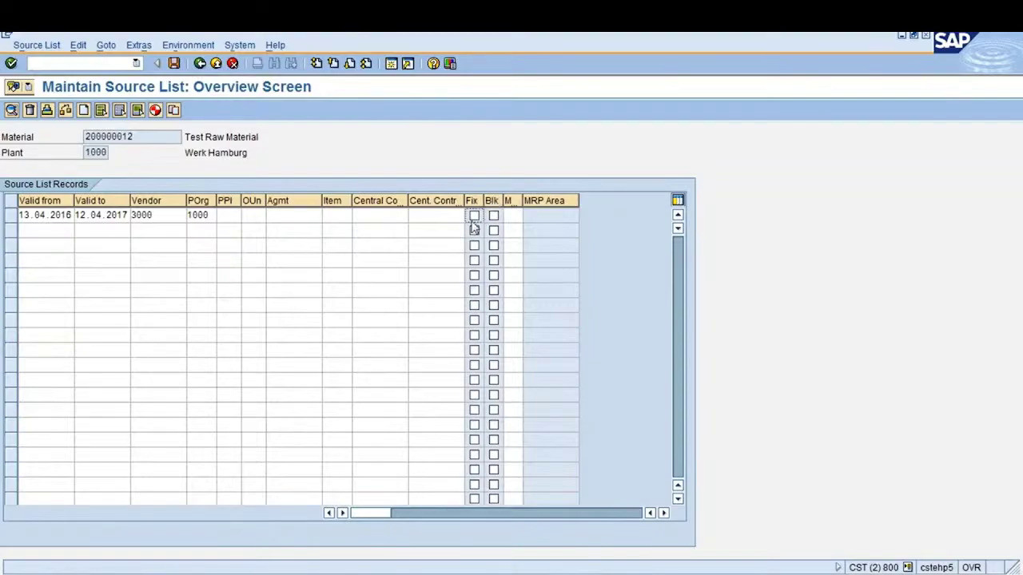
pyautogui.click(473, 219)
pyautogui.click(512, 215)
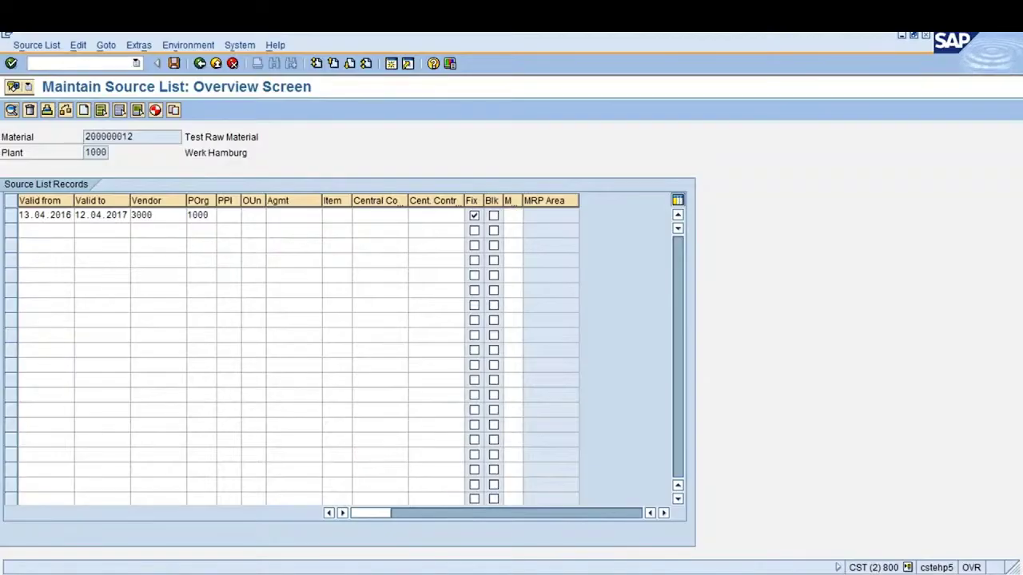
pyautogui.press('F4')
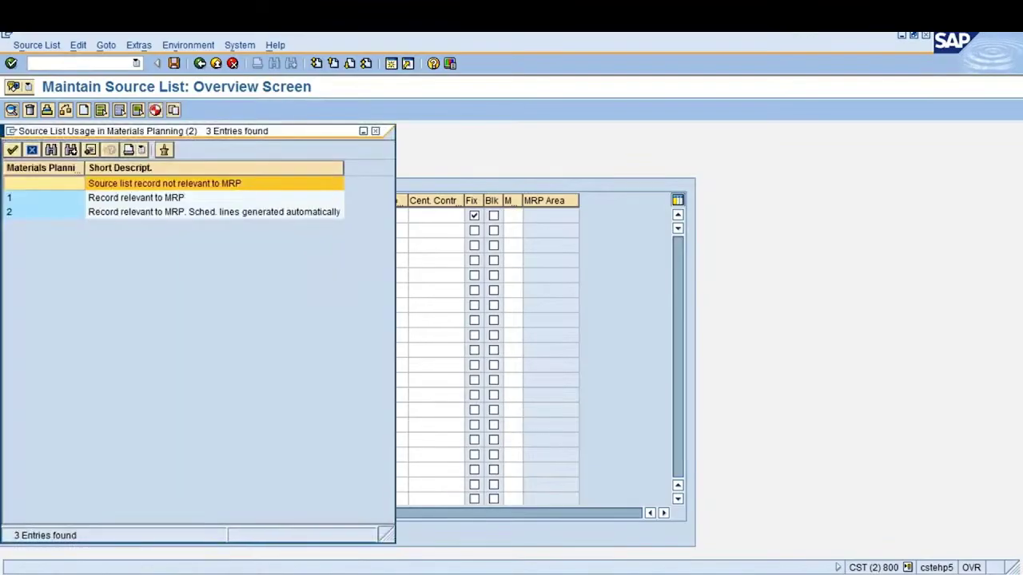
# Close the MRP usage list, mark the record fixed and check it, then clear vendor 3000 after the missing-info-record error
pyautogui.click(170, 200)
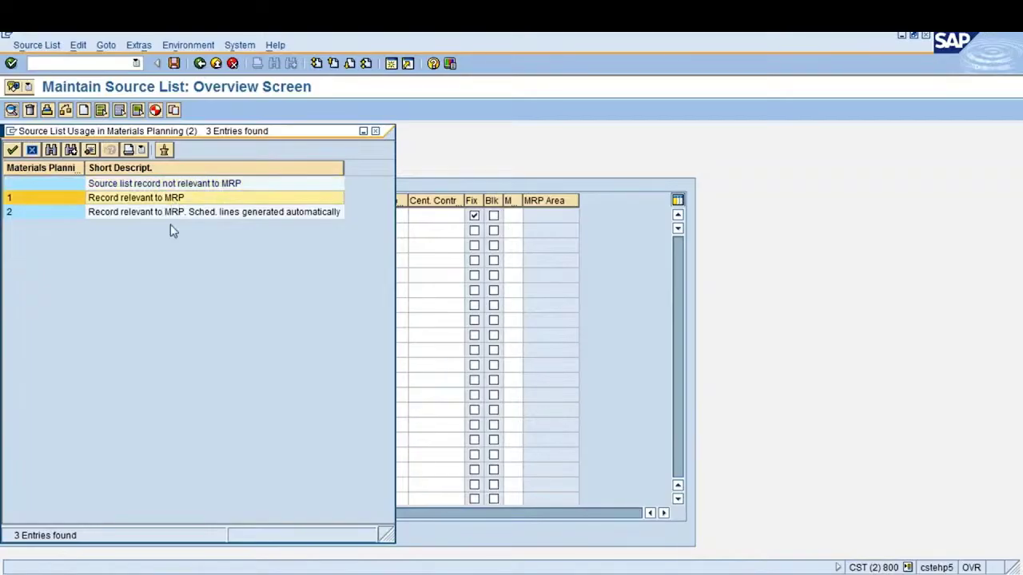
pyautogui.click(374, 131)
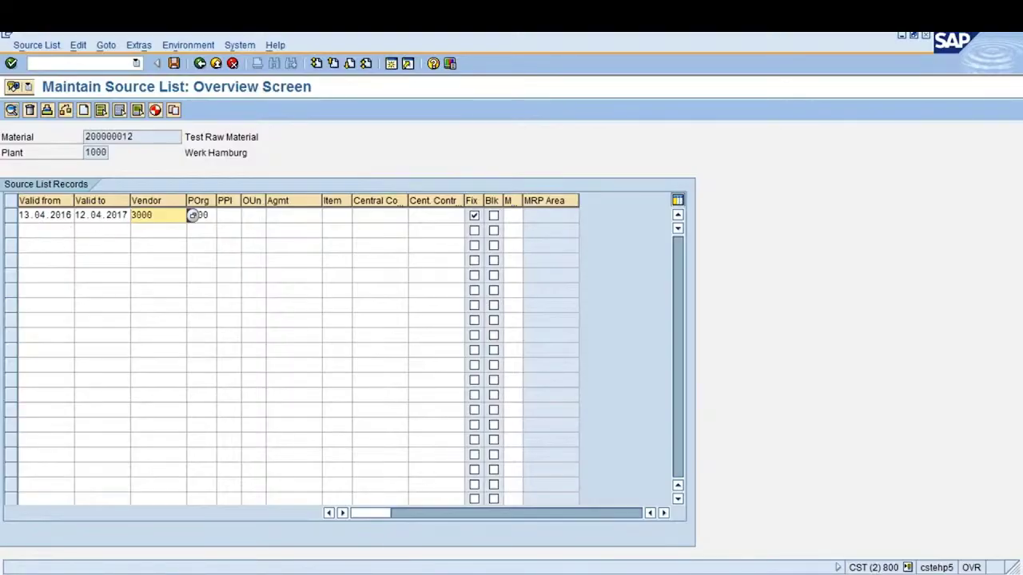
pyautogui.hotkey('ctrl', 'y')
pyautogui.moveTo(22, 210); pyautogui.dragTo(222, 214)
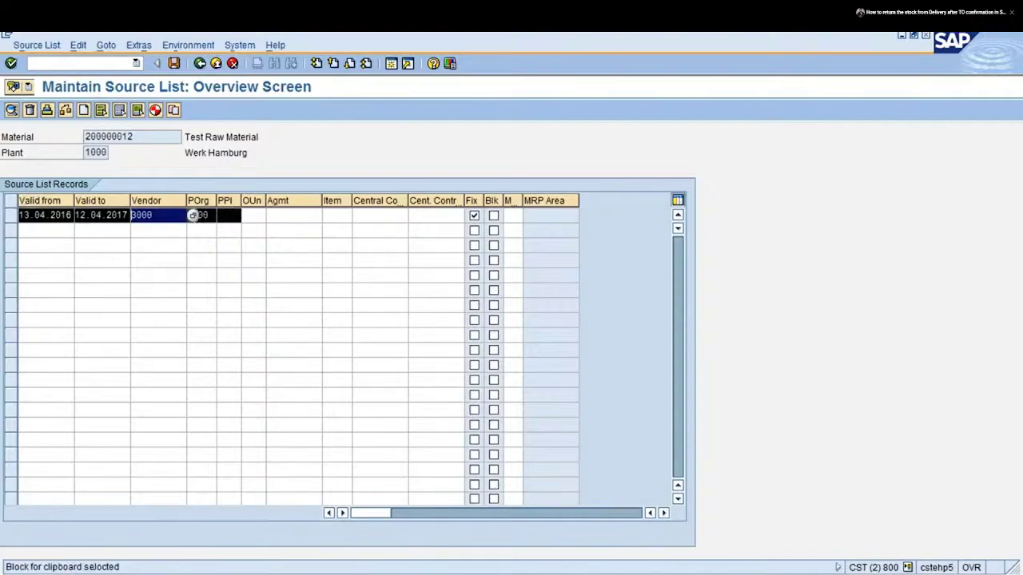
pyautogui.click(475, 215)
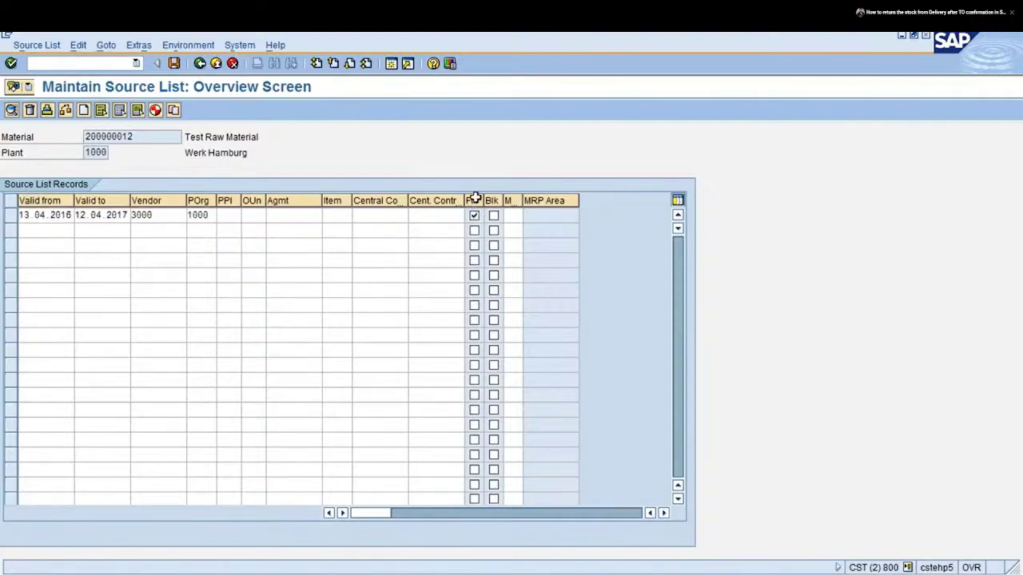
pyautogui.press('Return')
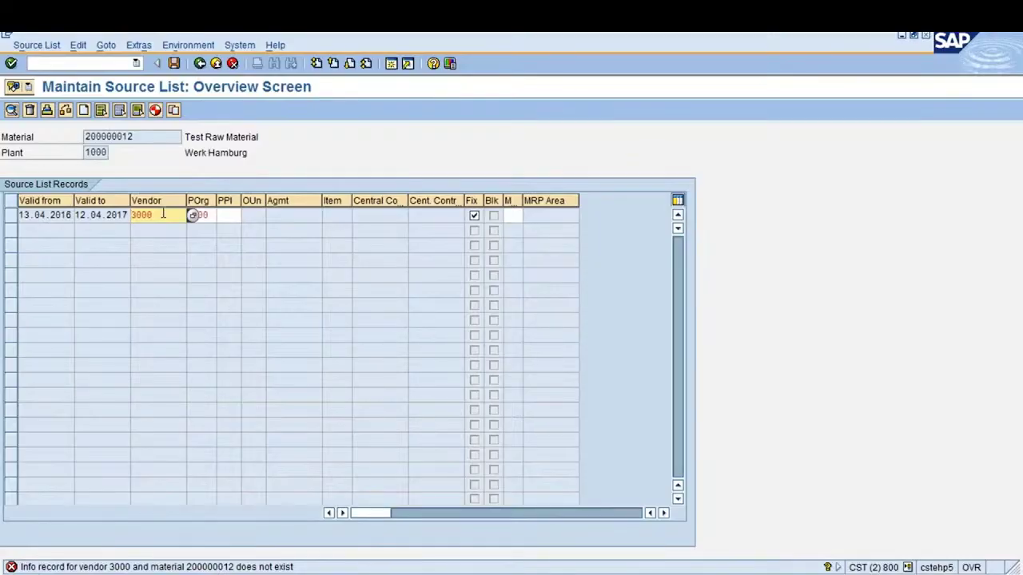
pyautogui.press('Delete')
pyautogui.press('Delete')
pyautogui.press('Delete')
pyautogui.press('Delete')
# Pick vendor 3557 (IDES Can Manufacturing) from the vendor search and save the source list
pyautogui.press('F4')
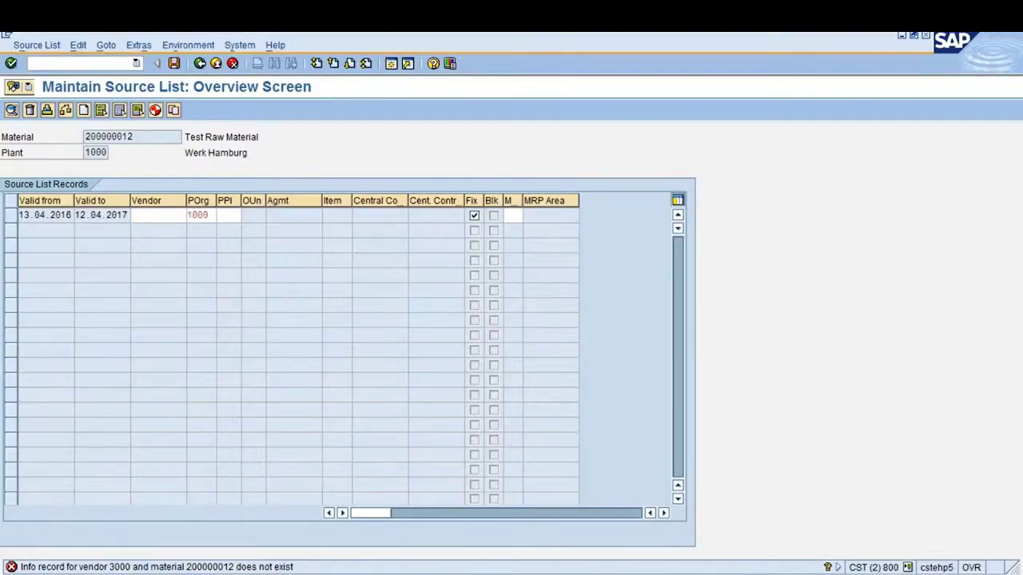
pyautogui.press('Return')
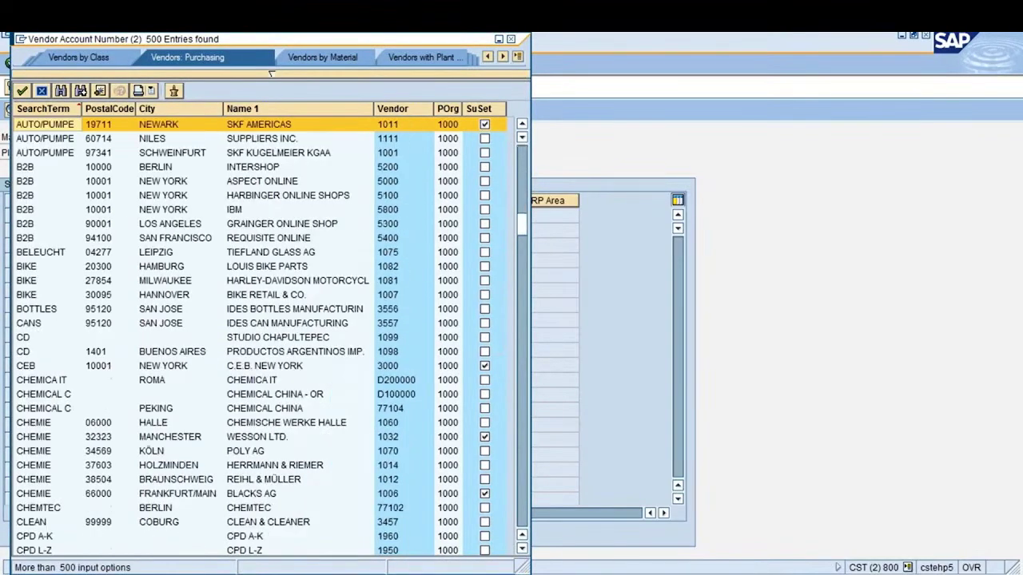
pyautogui.doubleClick(333, 324)
pyautogui.press('Return')
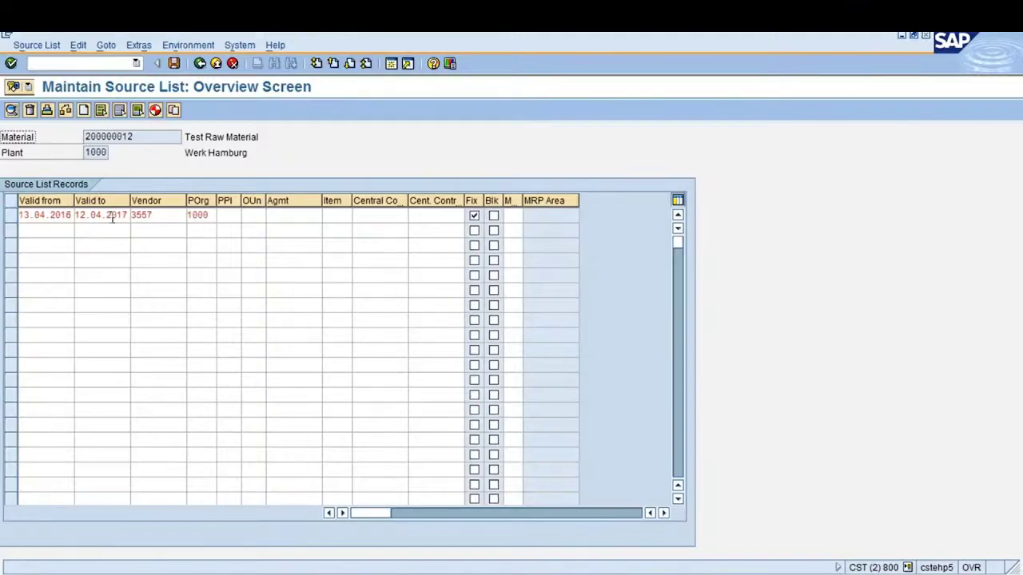
pyautogui.click(48, 225)
pyautogui.click(123, 215)
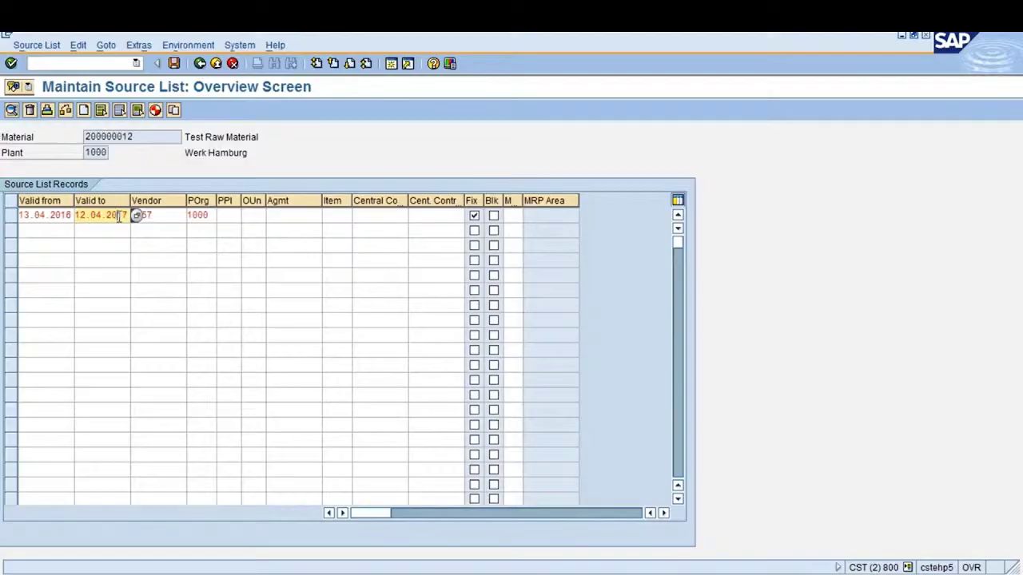
pyautogui.click(184, 215)
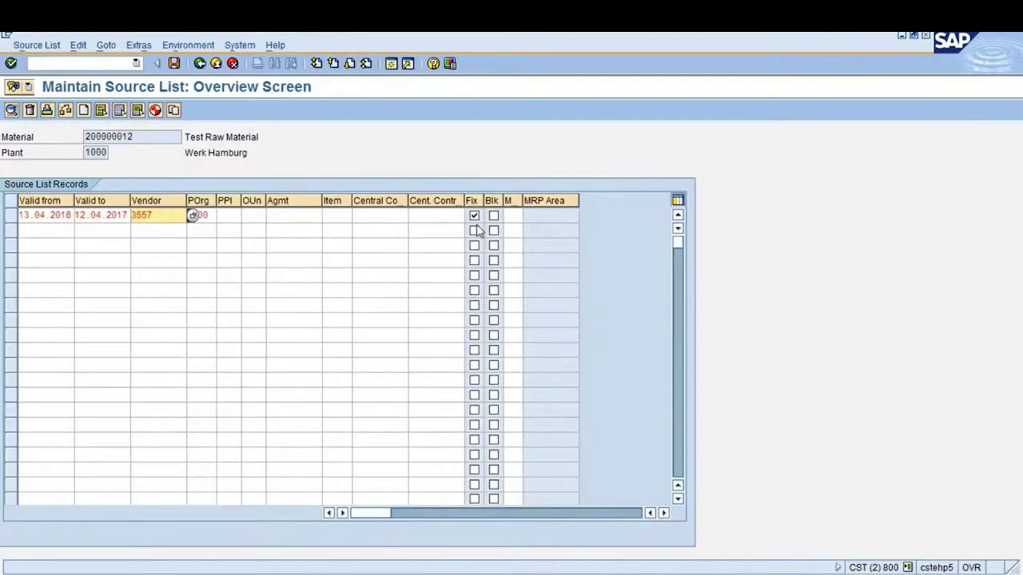
pyautogui.click(210, 215)
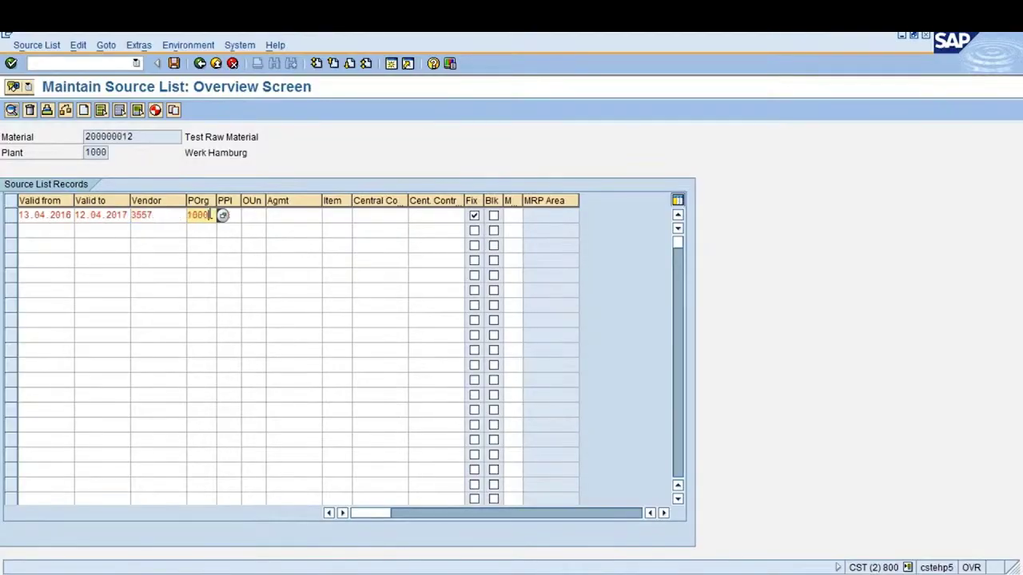
pyautogui.hotkey('ctrl', 's')
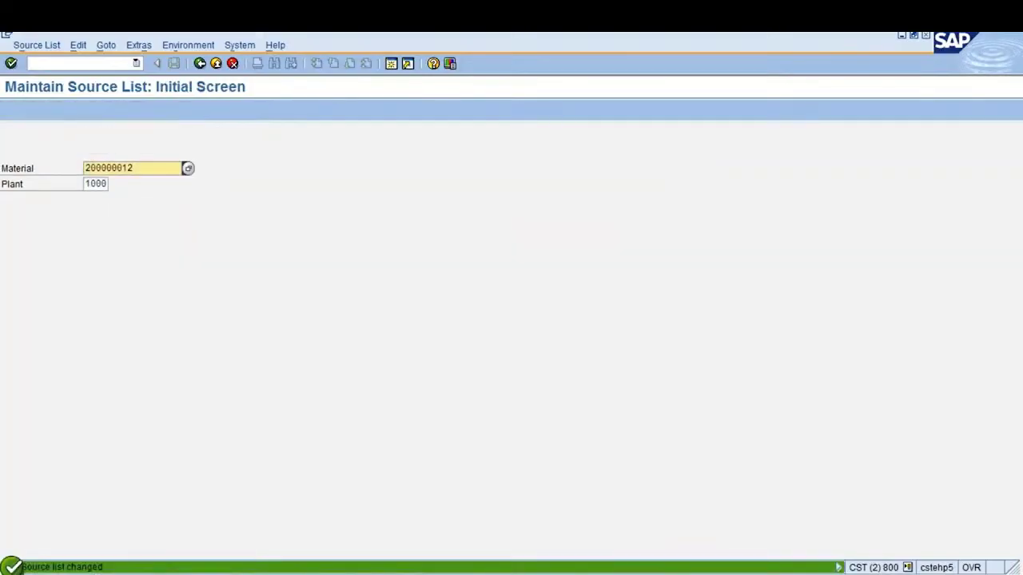
# Try procurement plant 1000 on the record, then clear it after the identical-plants warning
pyautogui.press('Return')
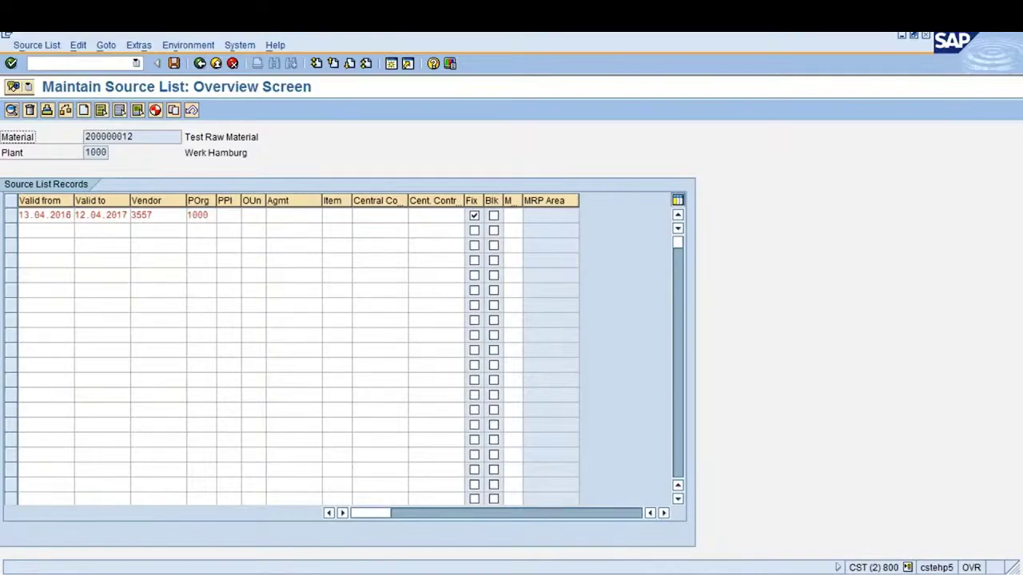
pyautogui.click(235, 217)
pyautogui.write('1000')
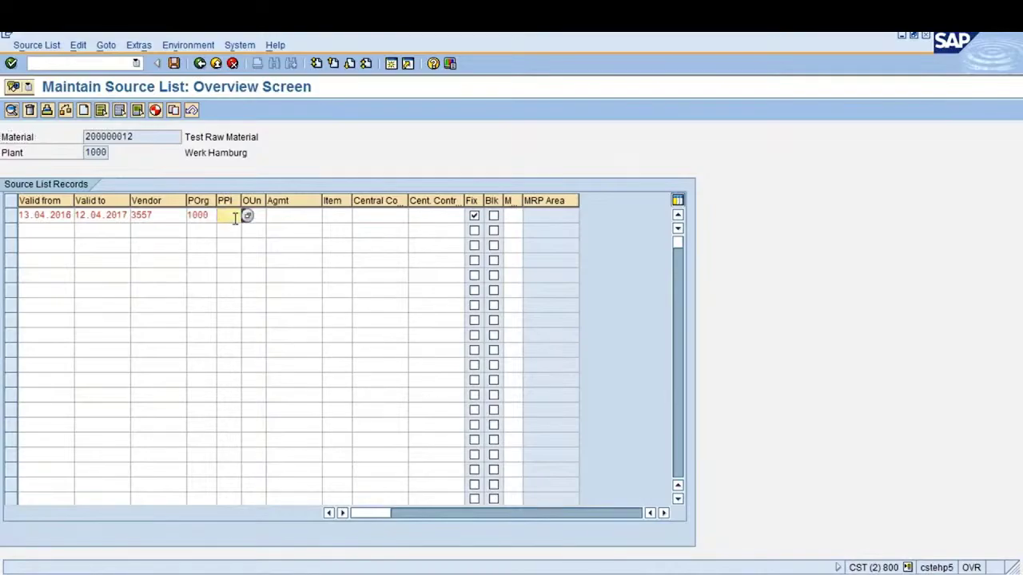
pyautogui.press('Return')
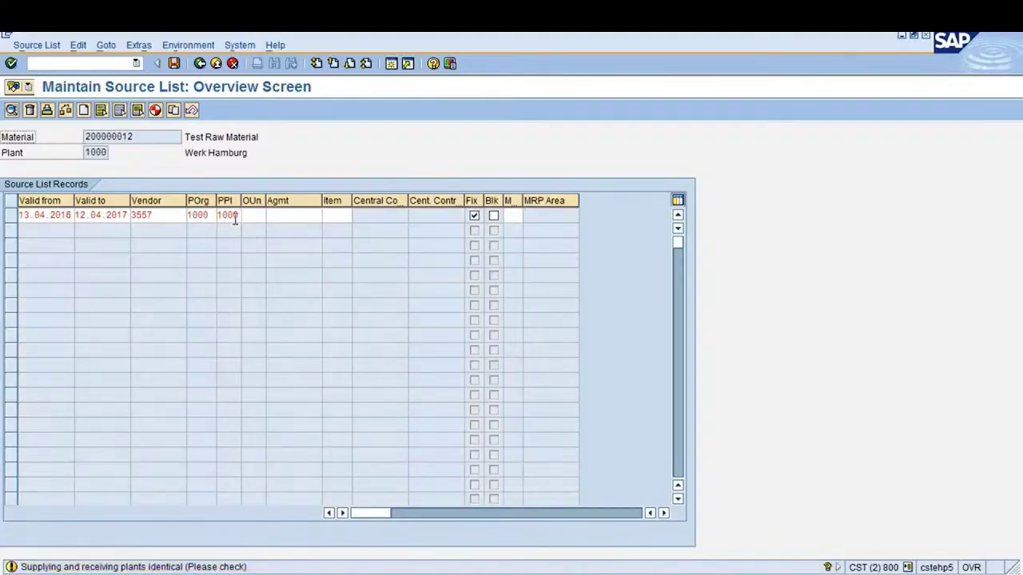
pyautogui.press('Return')
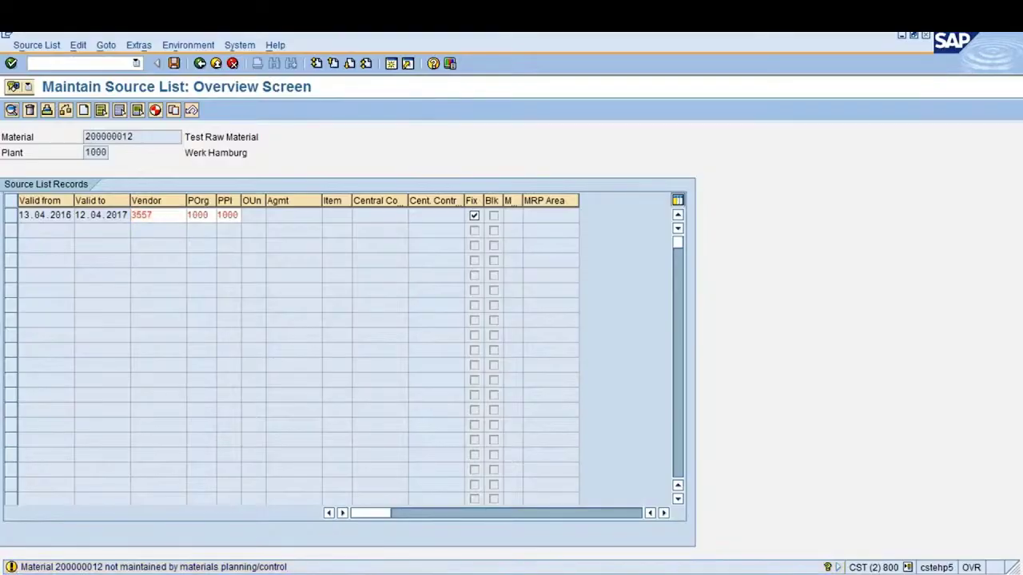
pyautogui.press('Return')
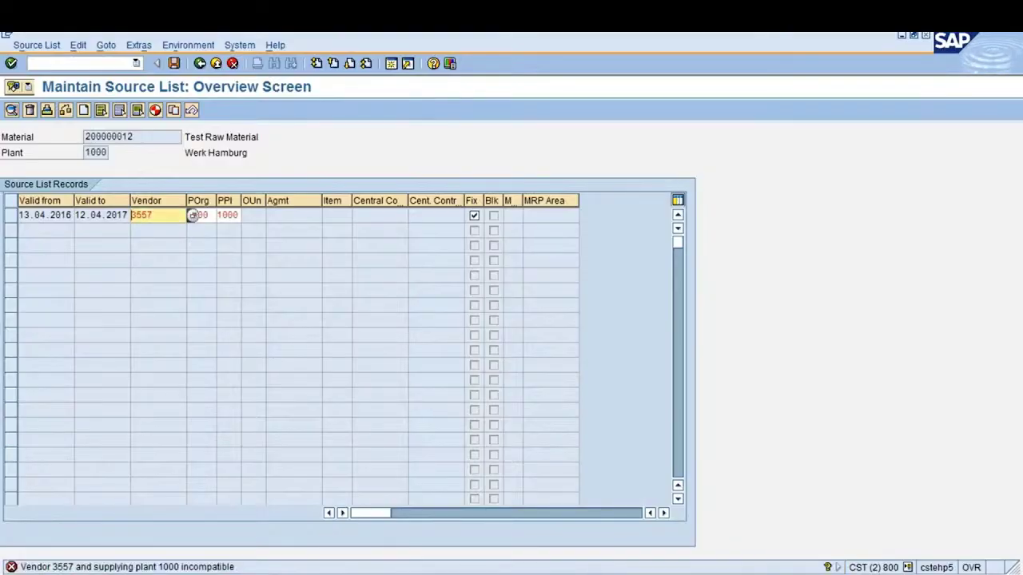
pyautogui.click(192, 215)
pyautogui.click(228, 215)
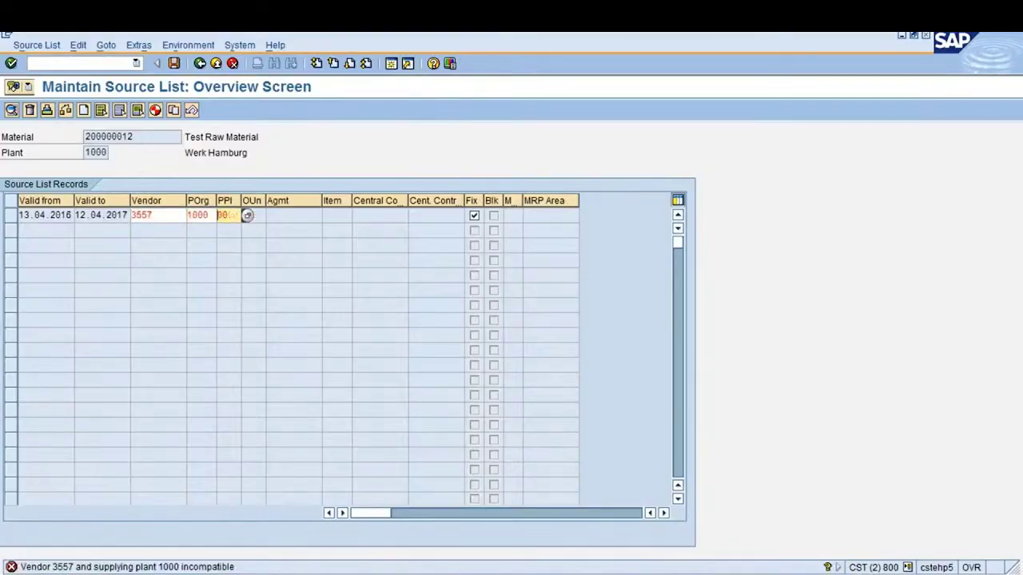
pyautogui.press('Delete')
pyautogui.press('Delete')
pyautogui.press('Return')
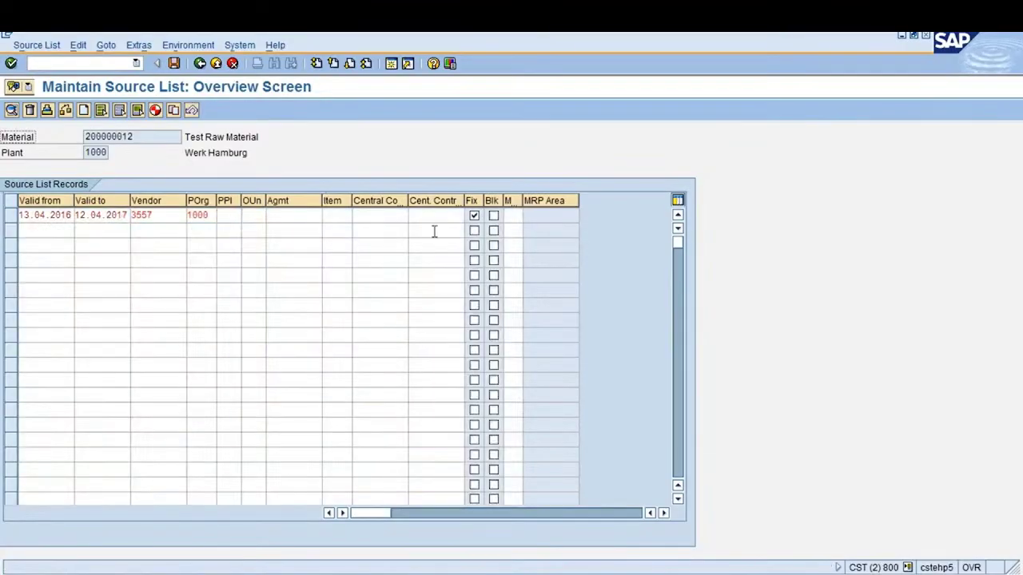
# Set MRP usage to 1 (Record relevant to MRP), save, and return to SAP Easy Access
pyautogui.click(511, 214)
pyautogui.press('F4')
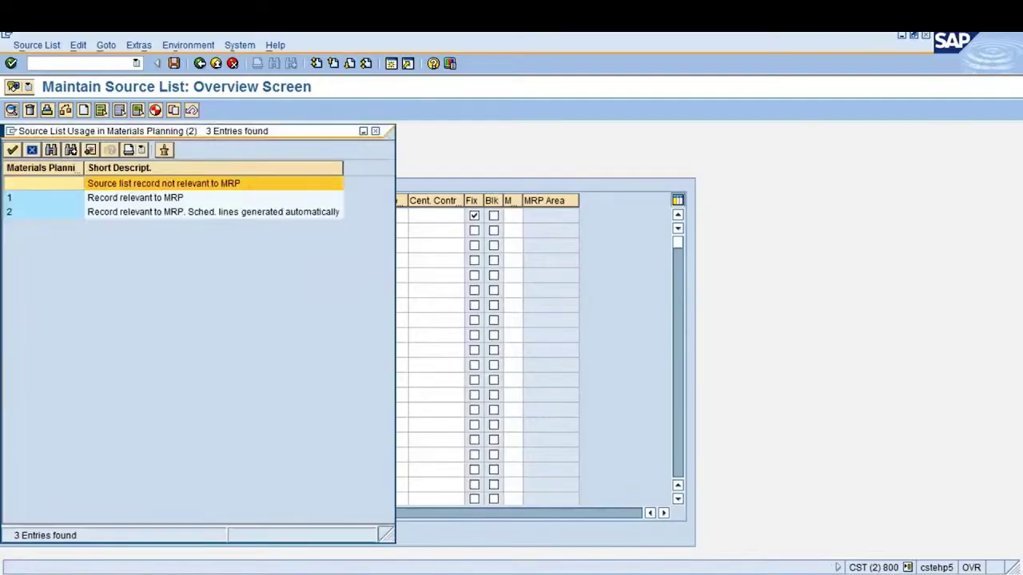
pyautogui.click(136, 197)
pyautogui.press('Return')
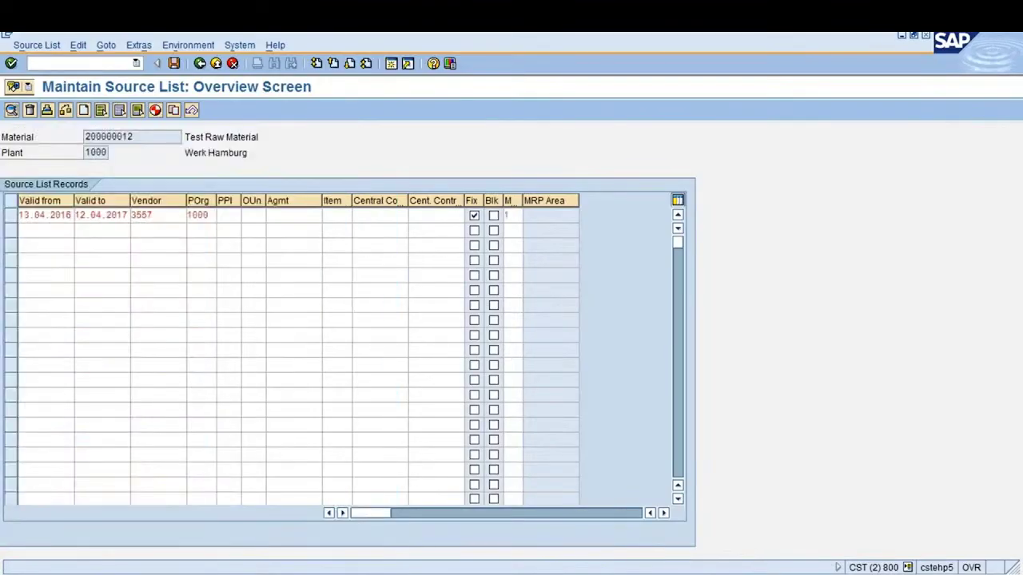
pyautogui.press('Return')
pyautogui.press('Return')
pyautogui.click(174, 63)
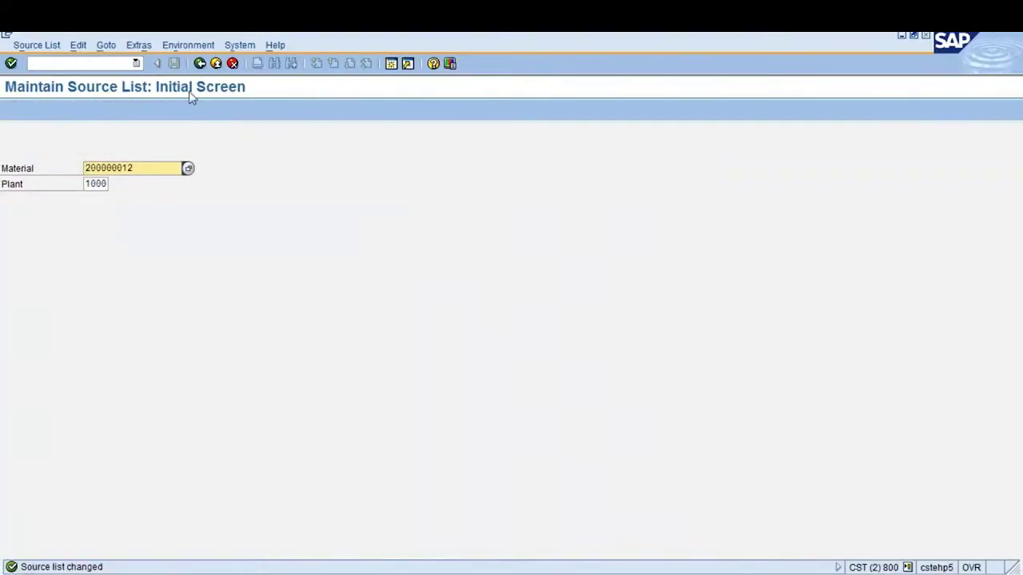
pyautogui.click(199, 63)
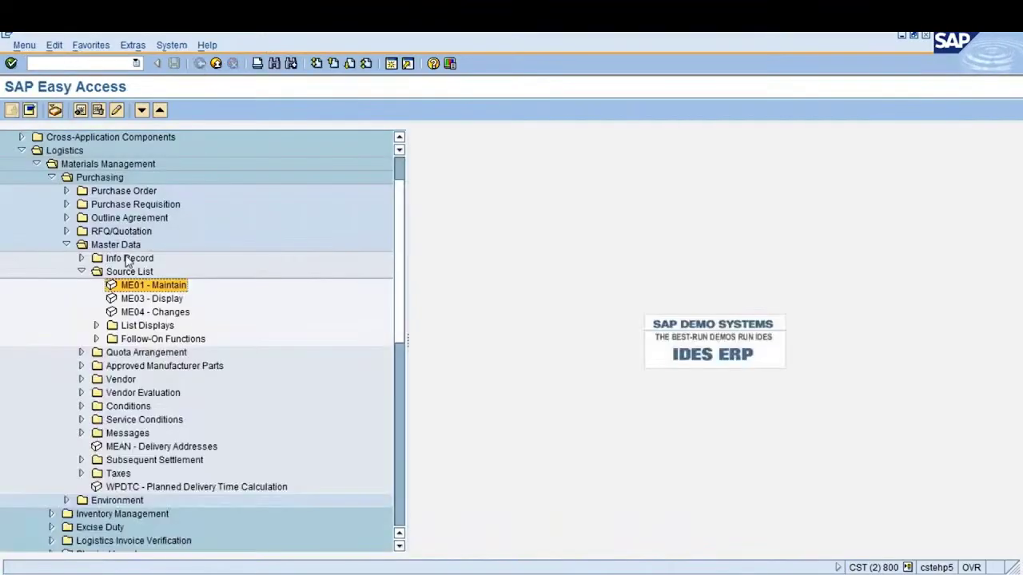
pyautogui.doubleClick(142, 302)
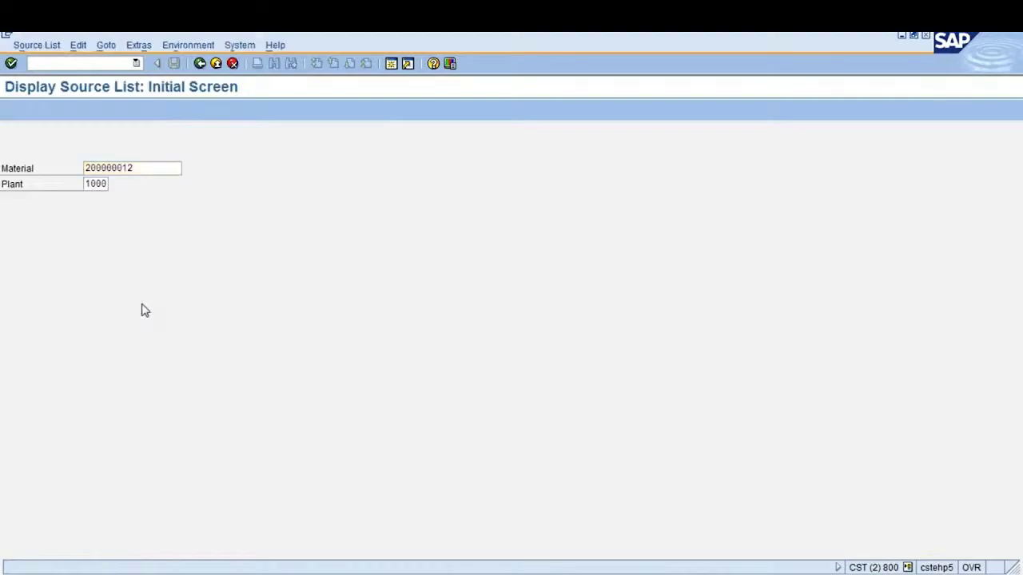
pyautogui.press('Return')
pyautogui.press('F3')
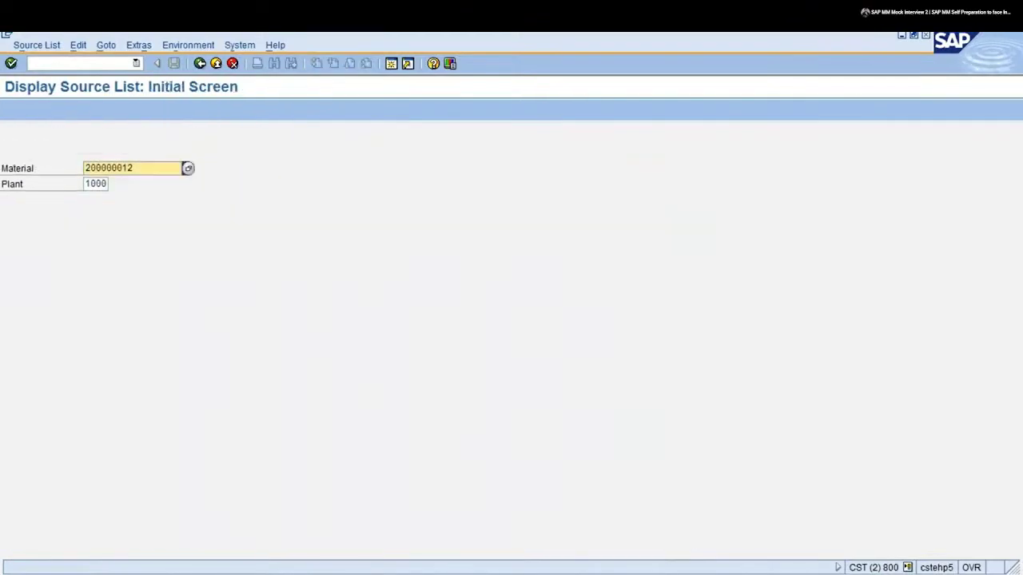
pyautogui.press('F3')
pyautogui.doubleClick(130, 312)
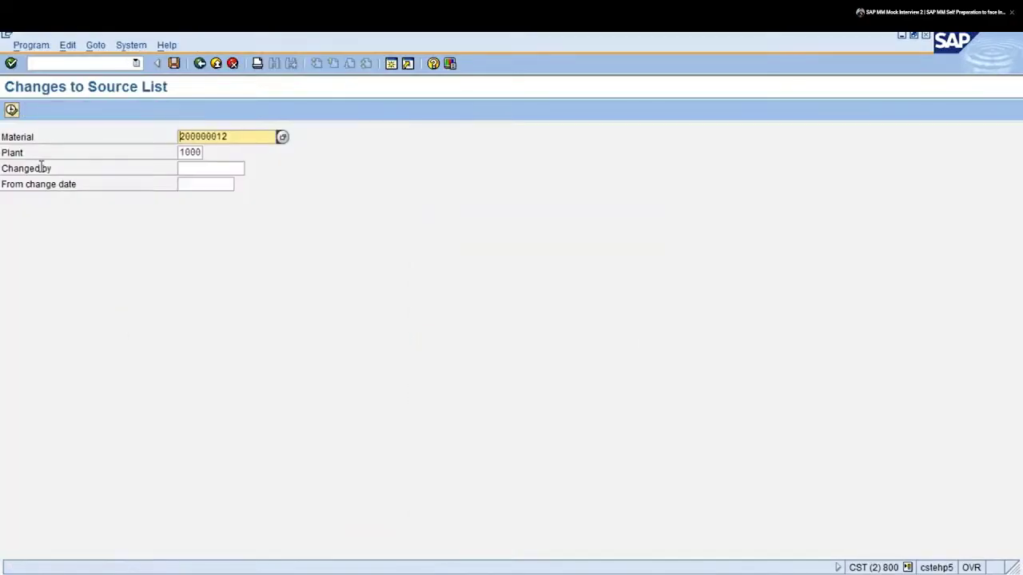
pyautogui.click(11, 110)
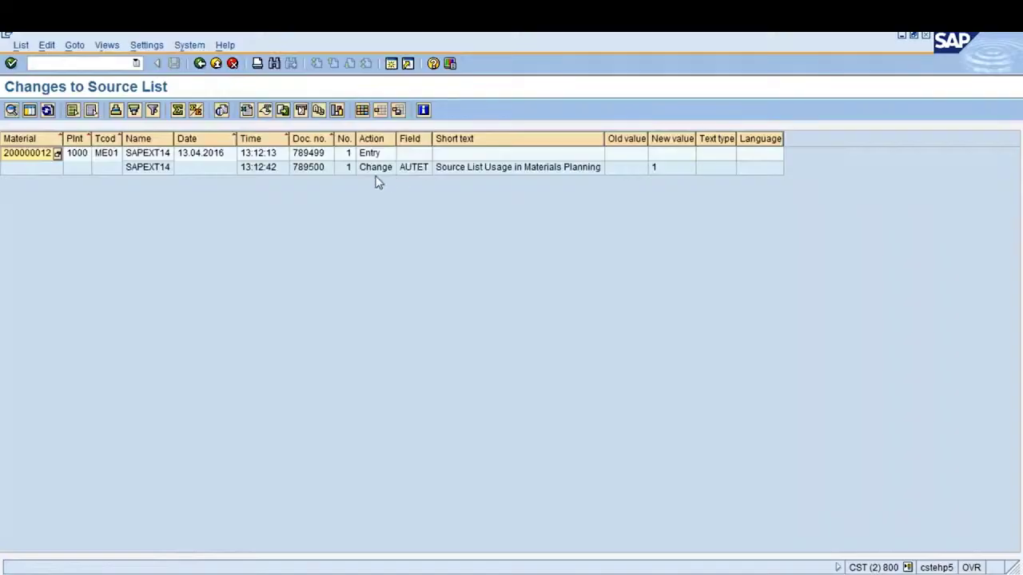
pyautogui.click(501, 171)
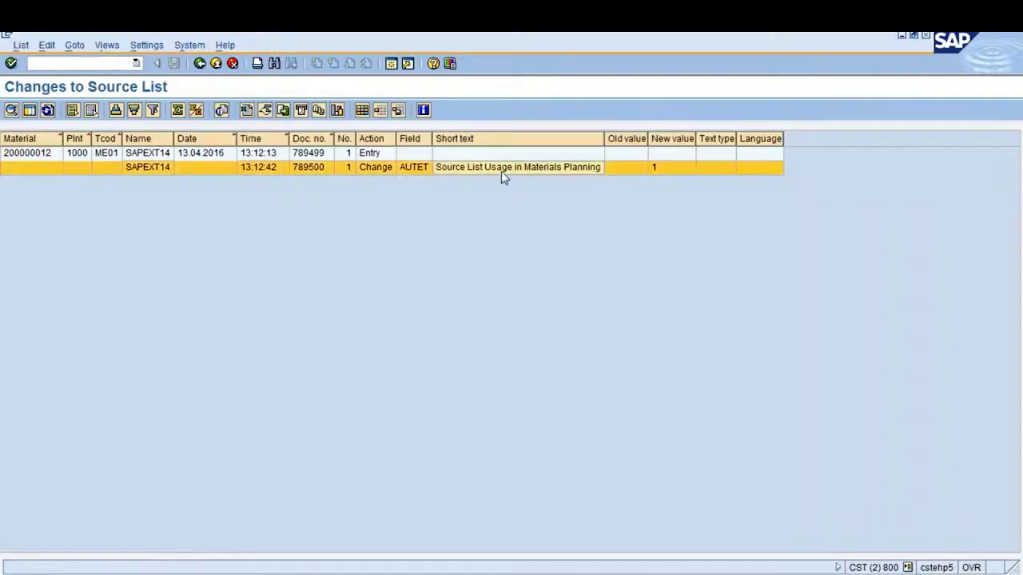
pyautogui.click(659, 170)
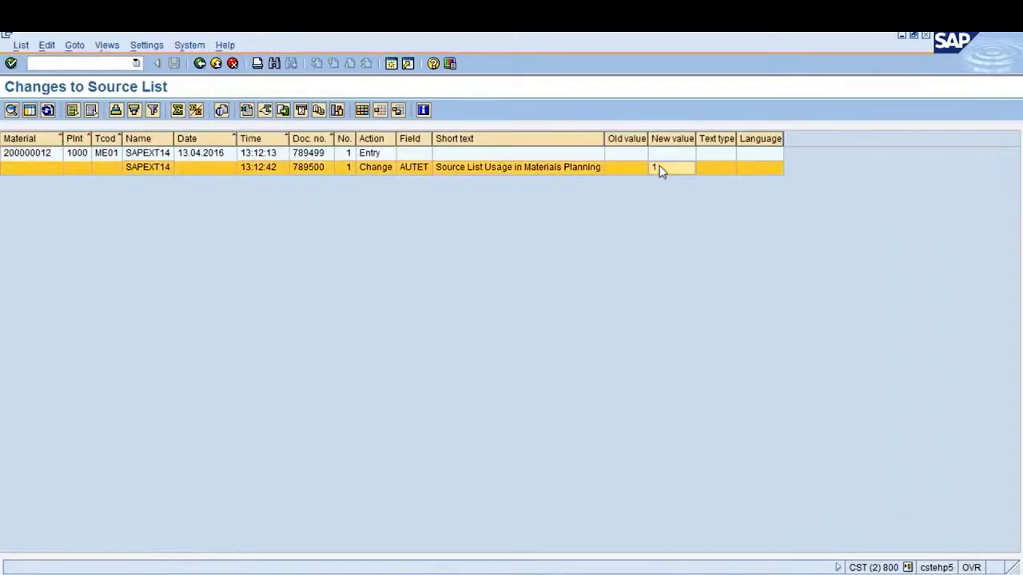
pyautogui.click(639, 171)
pyautogui.click(654, 168)
pyautogui.click(199, 68)
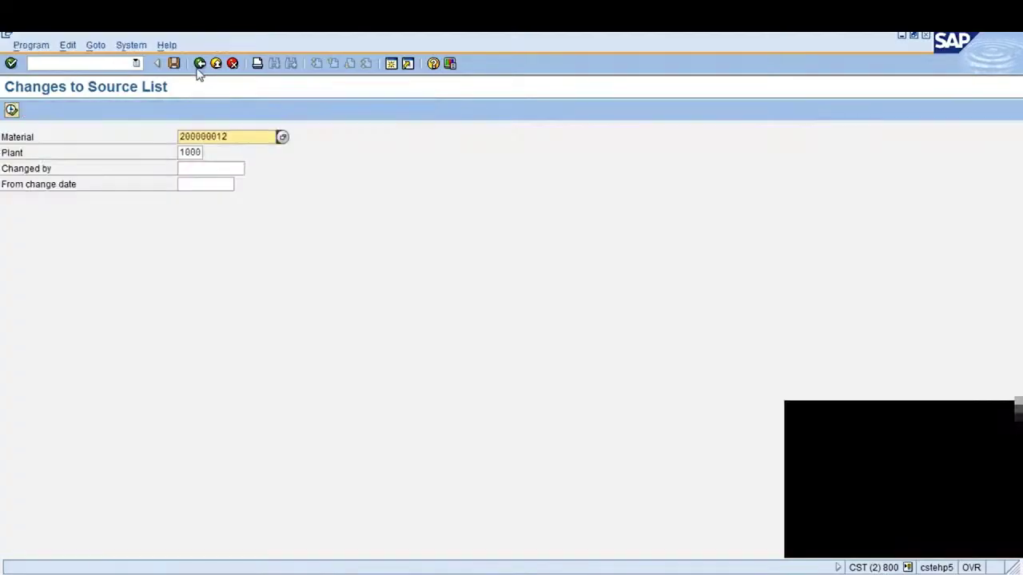
pyautogui.click(199, 67)
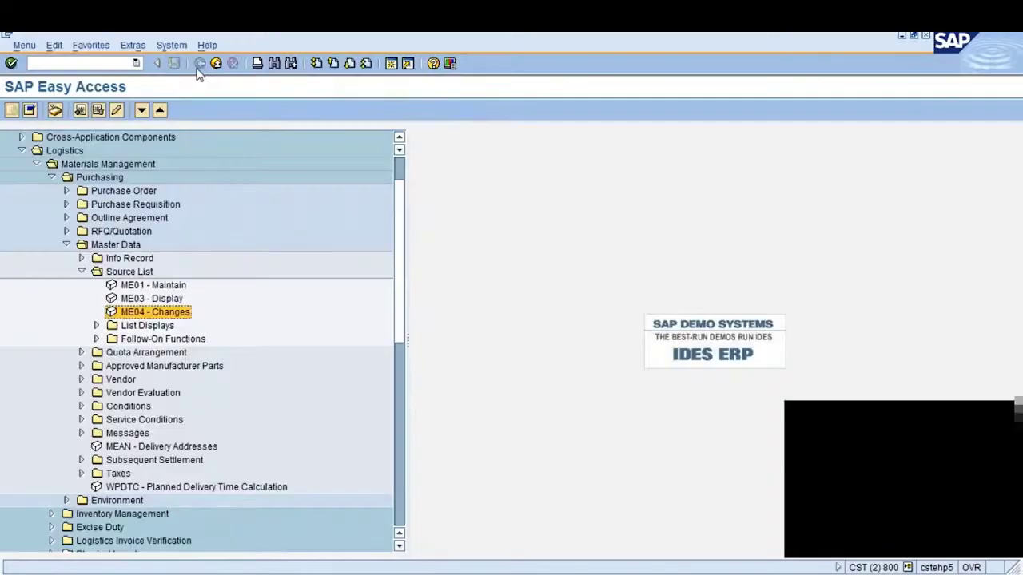
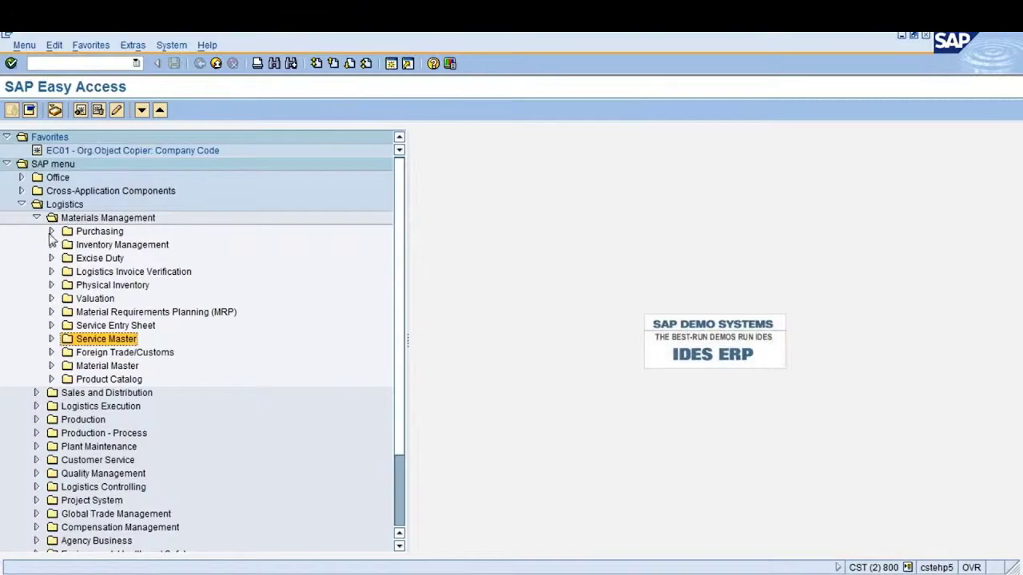
# Expand Logistics > Materials Management > Purchasing > Master Data > Info Record to list ME11 through MEMASSIN
pyautogui.click(56, 206)
pyautogui.click(77, 220)
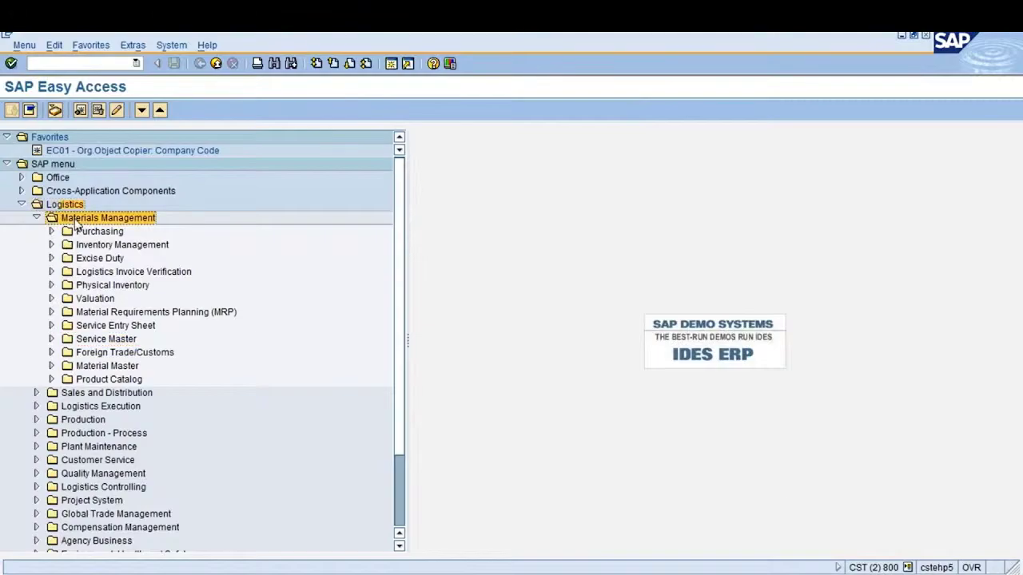
pyautogui.click(52, 231)
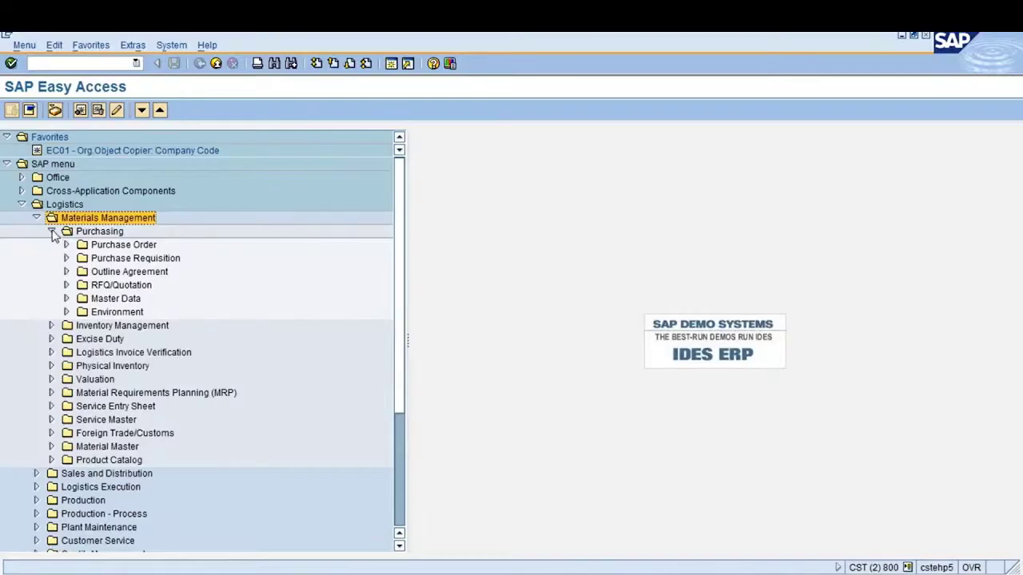
pyautogui.click(51, 231)
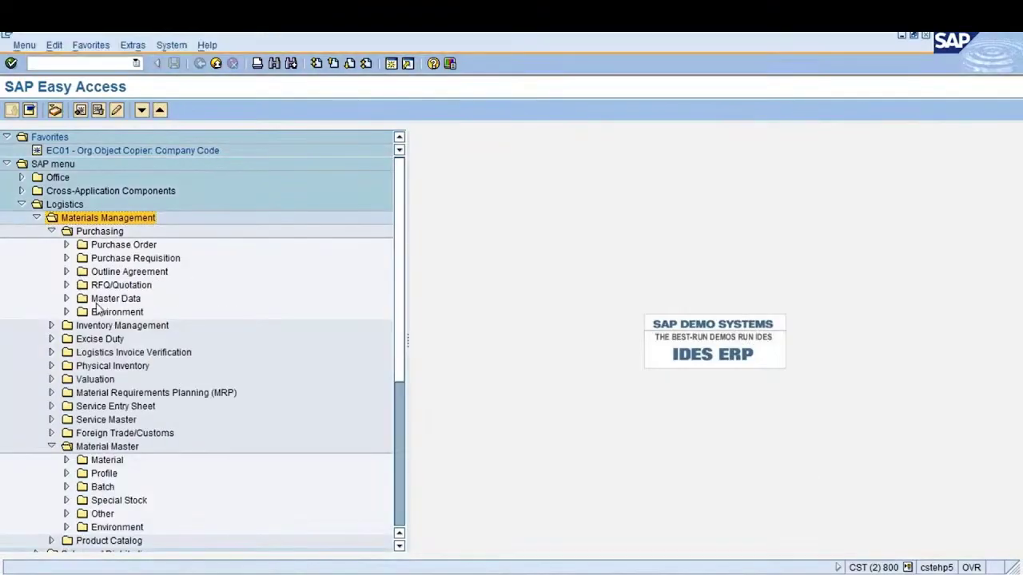
pyautogui.click(102, 300)
pyautogui.click(66, 298)
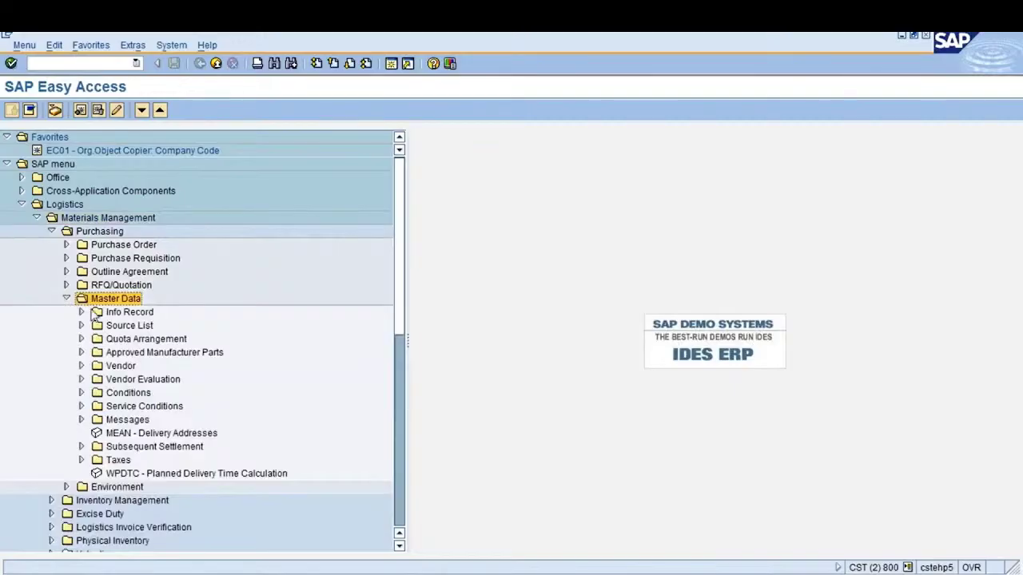
pyautogui.click(119, 313)
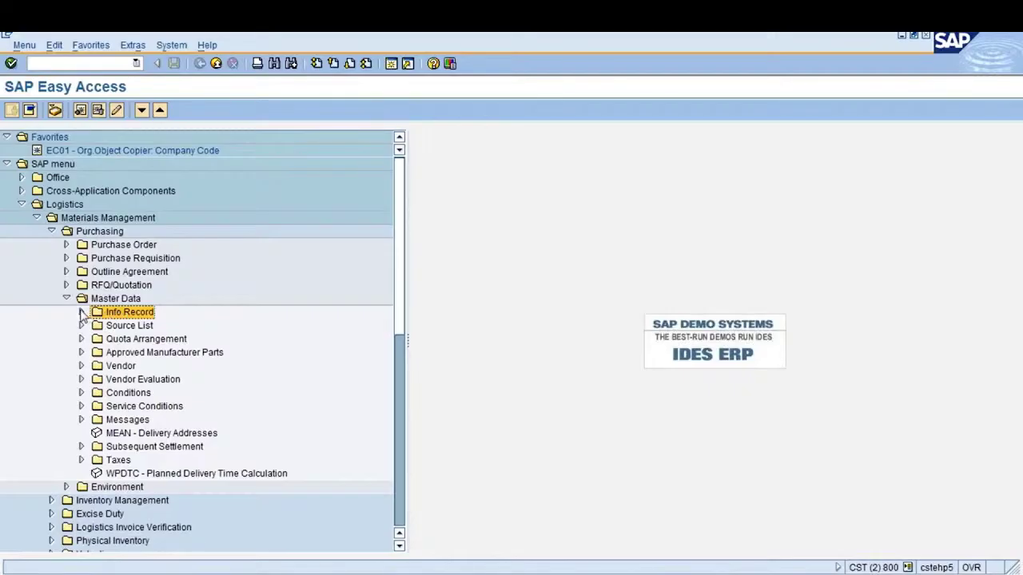
pyautogui.click(82, 312)
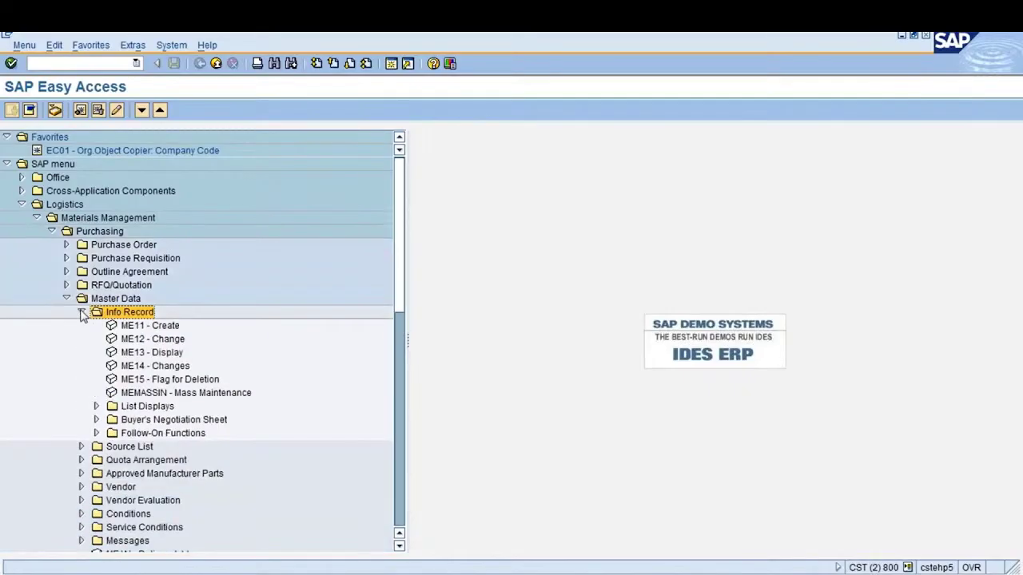
pyautogui.click(151, 328)
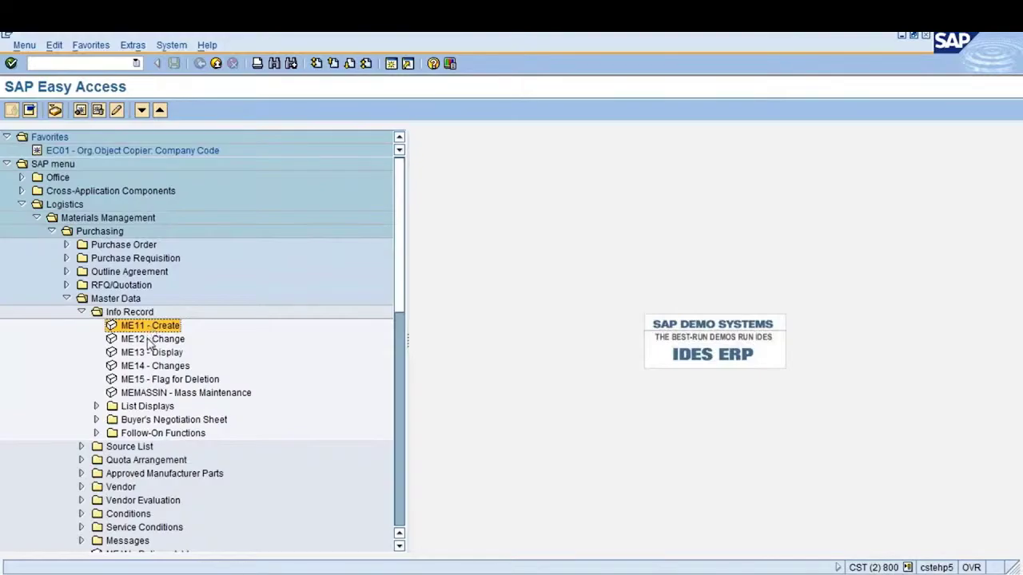
pyautogui.click(148, 344)
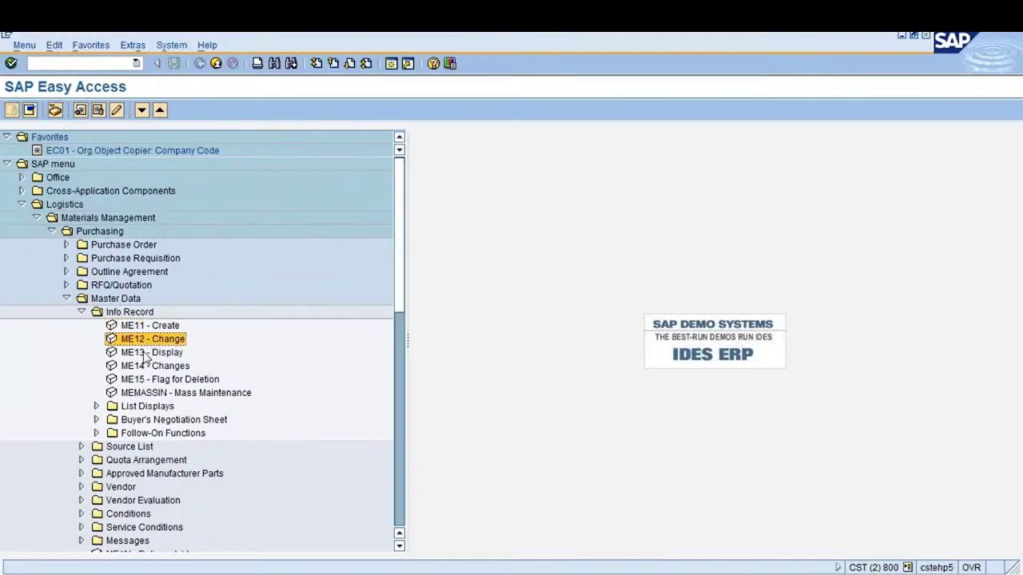
pyautogui.click(146, 357)
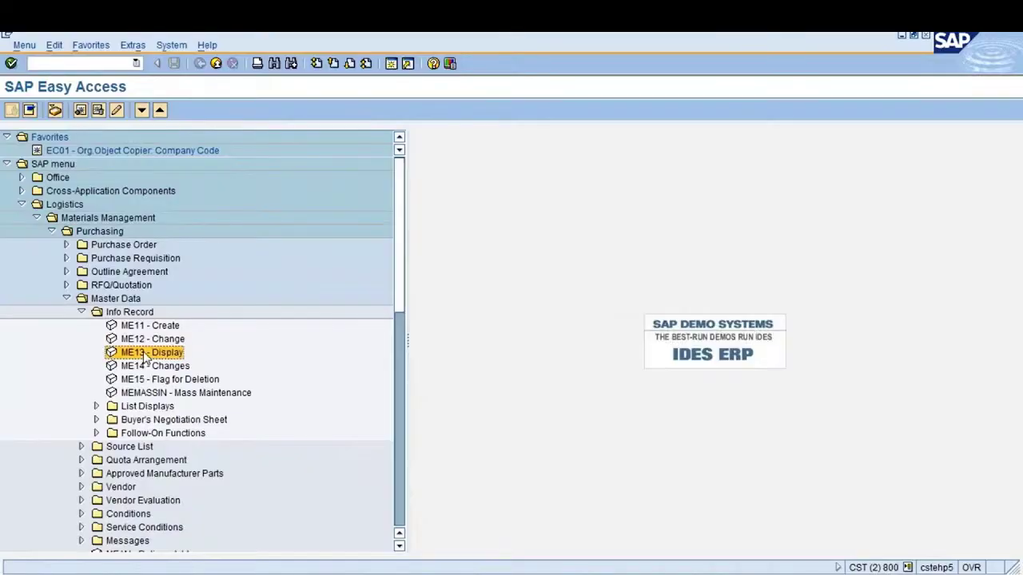
pyautogui.click(142, 369)
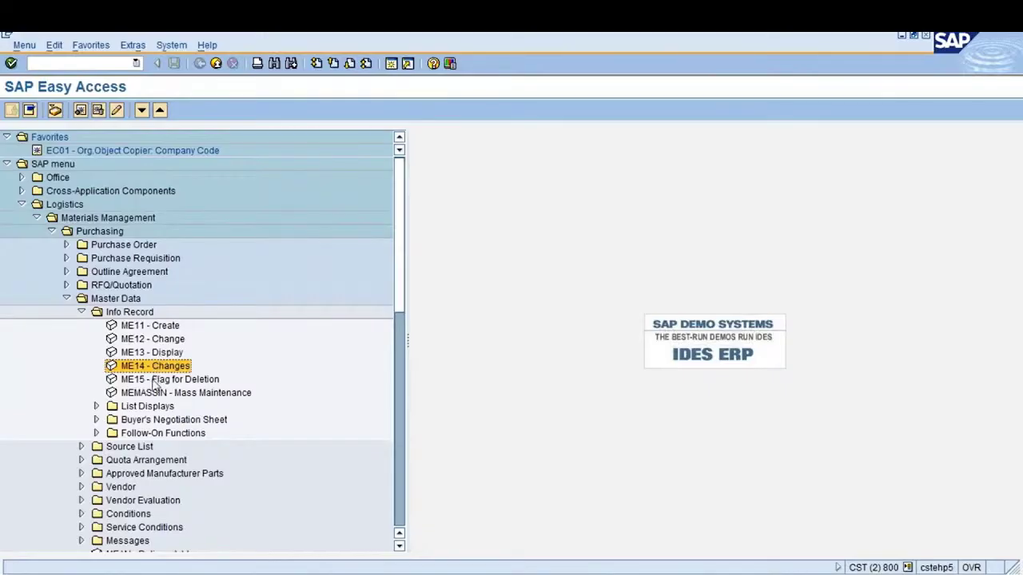
pyautogui.click(157, 380)
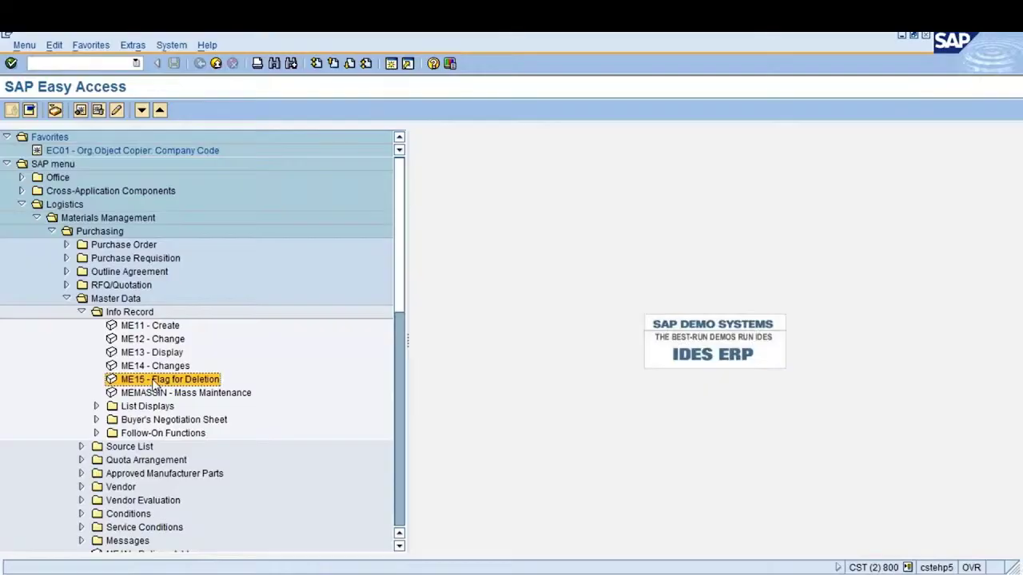
pyautogui.click(97, 406)
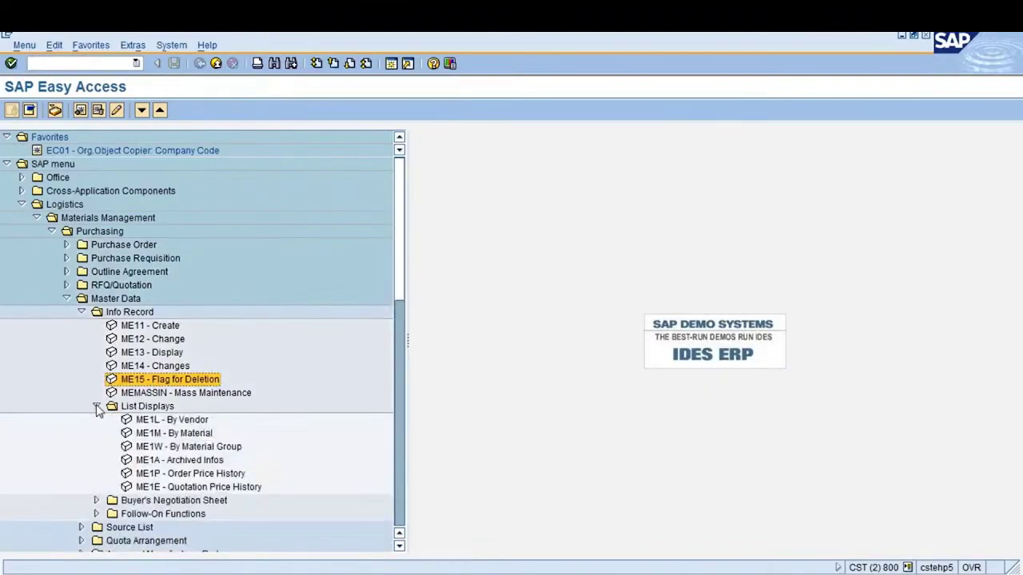
pyautogui.click(189, 421)
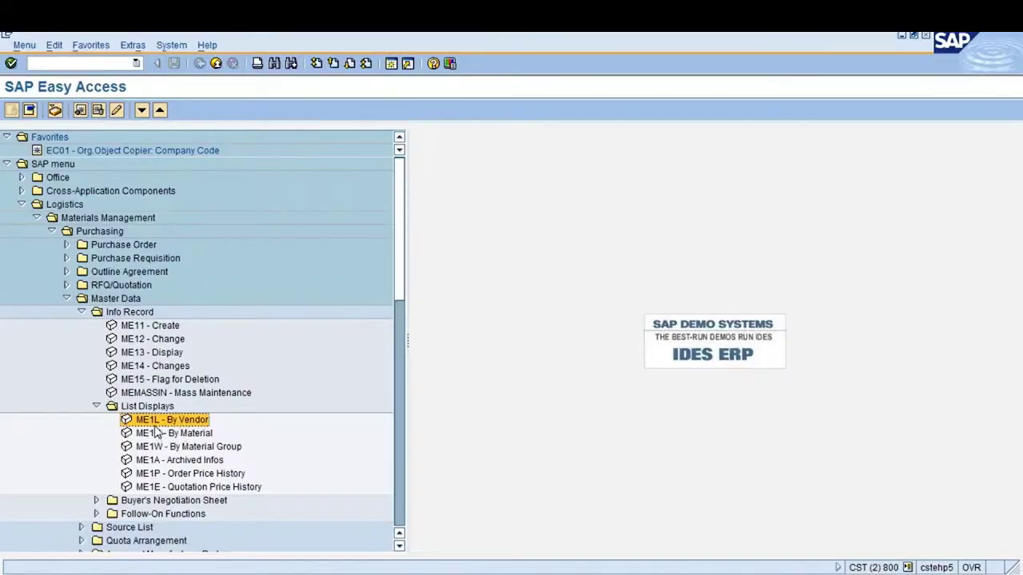
pyautogui.click(155, 435)
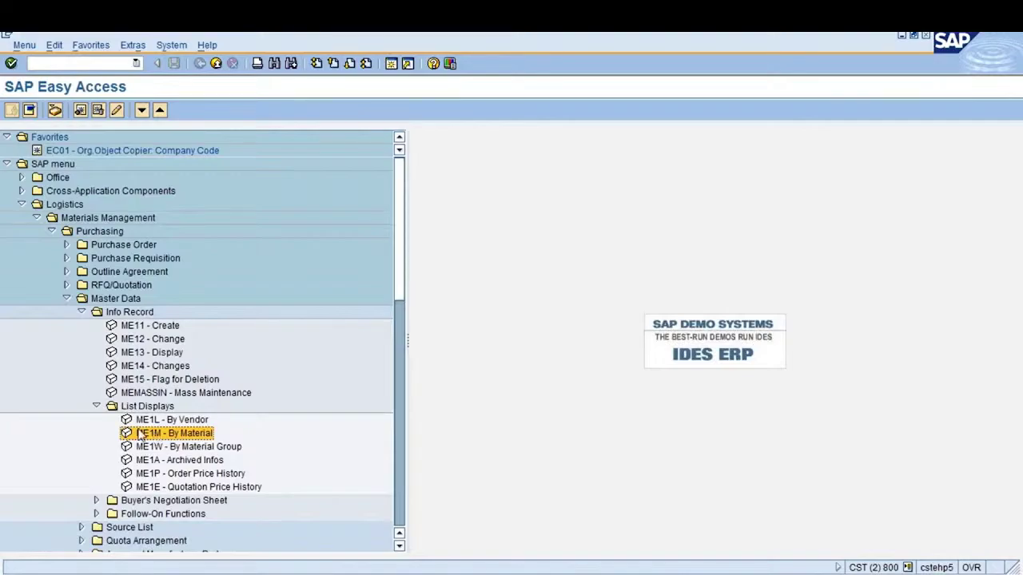
pyautogui.click(96, 406)
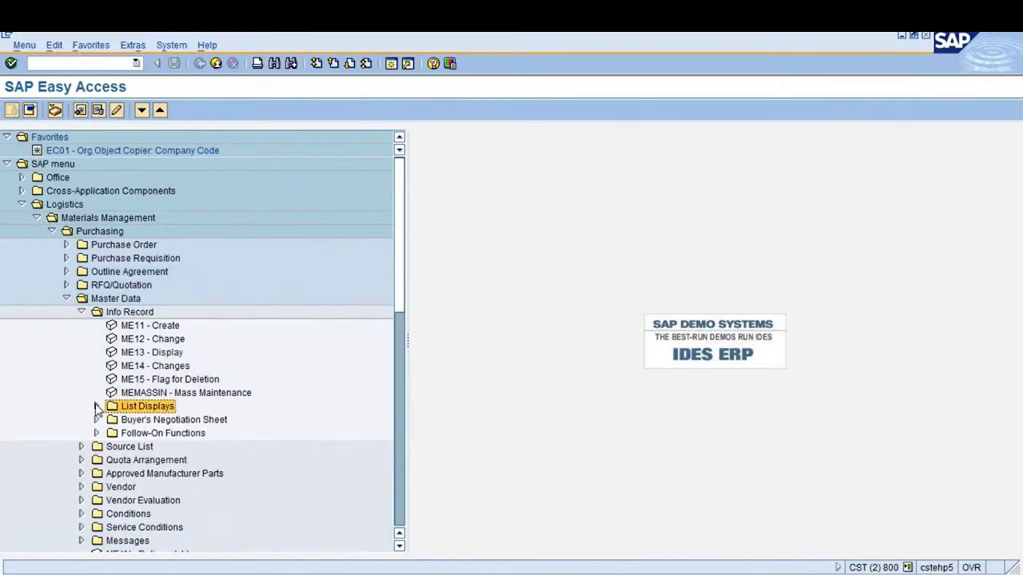
pyautogui.click(144, 329)
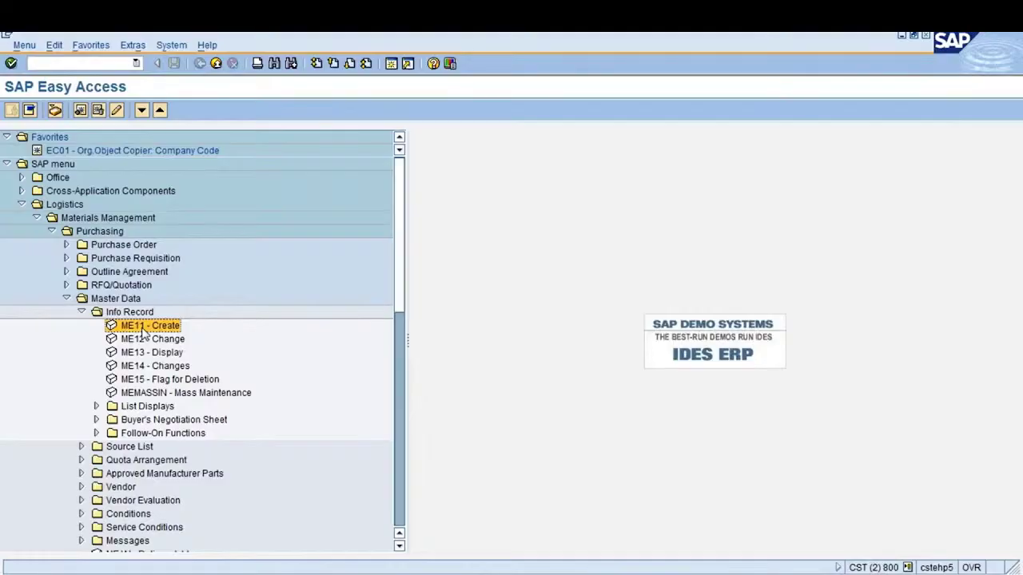
# Launch ME11 Create Info Record and go through its Vendor, Material, Purchasing Org., Plant and Info Record fields
pyautogui.doubleClick(144, 328)
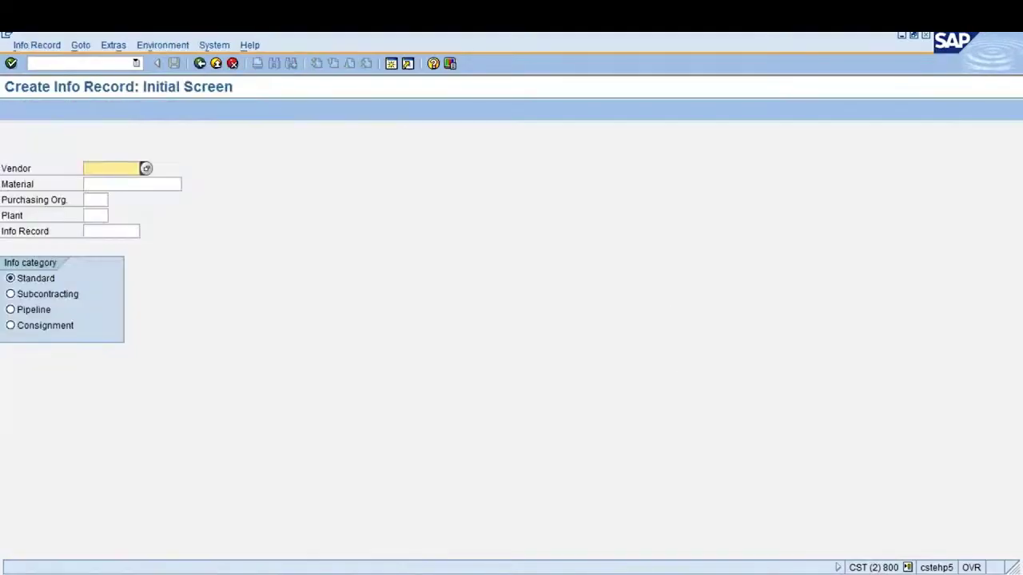
pyautogui.click(99, 184)
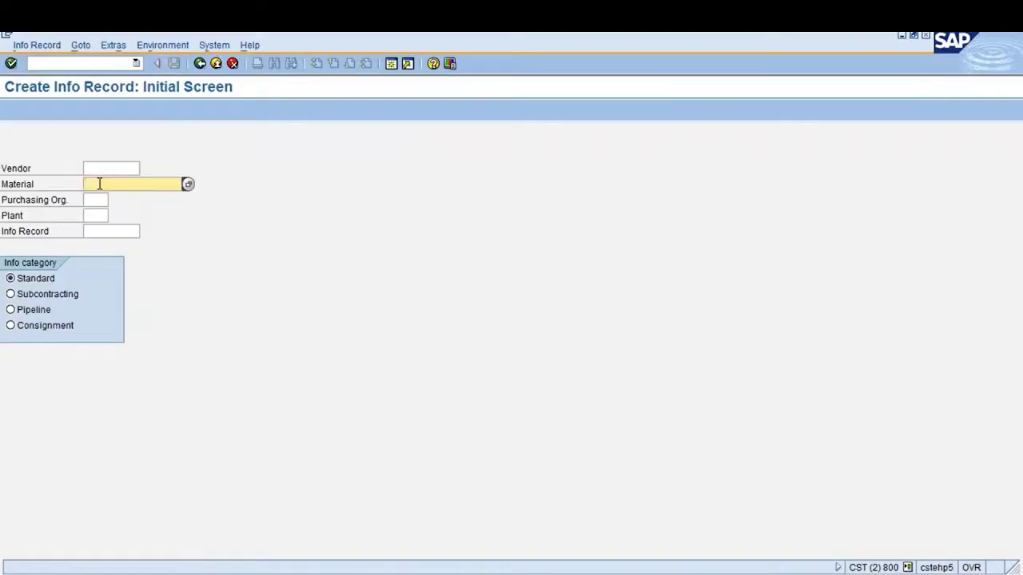
pyautogui.click(95, 201)
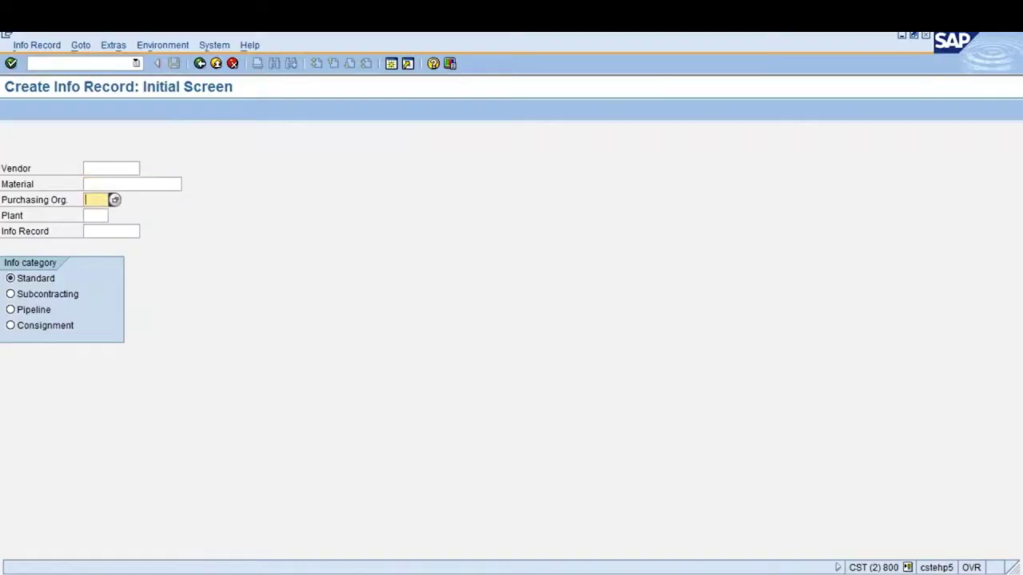
pyautogui.click(94, 216)
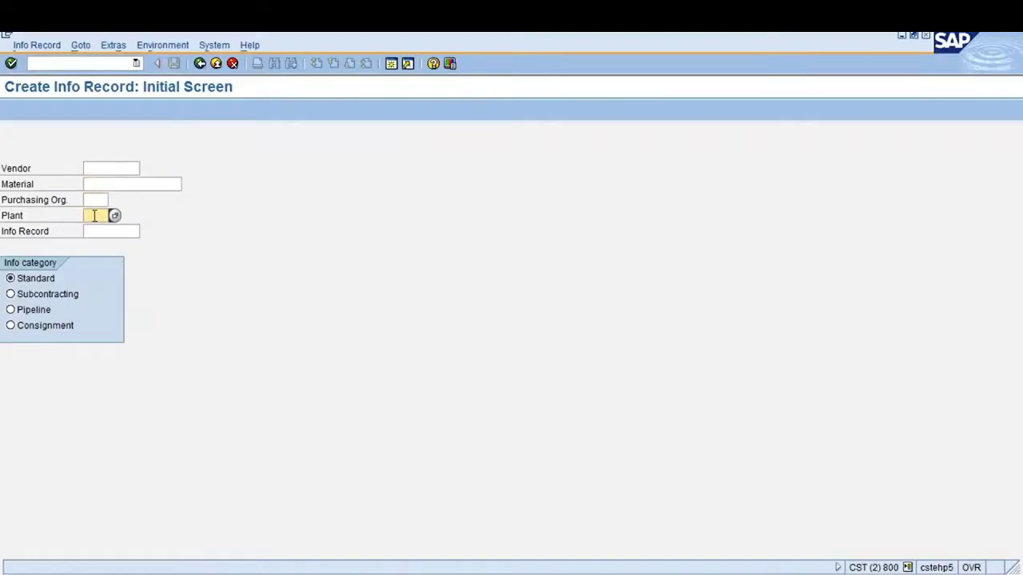
pyautogui.click(101, 234)
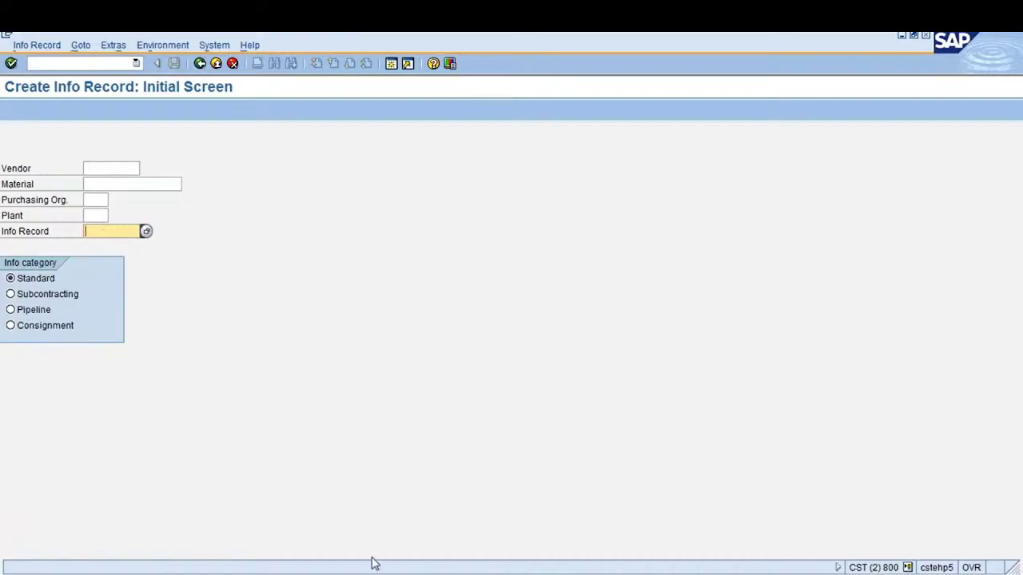
pyautogui.hotkey('alt', 'Tab')
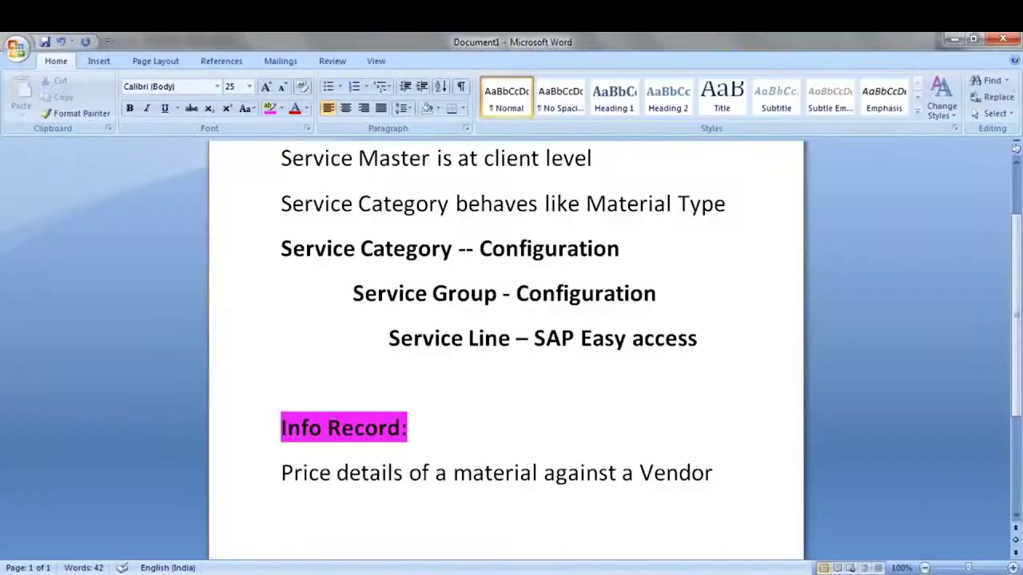
# Add the note 'Standard : For all standard procurements, we use standard Inforecord' in Word
pyautogui.write('Standard : ')
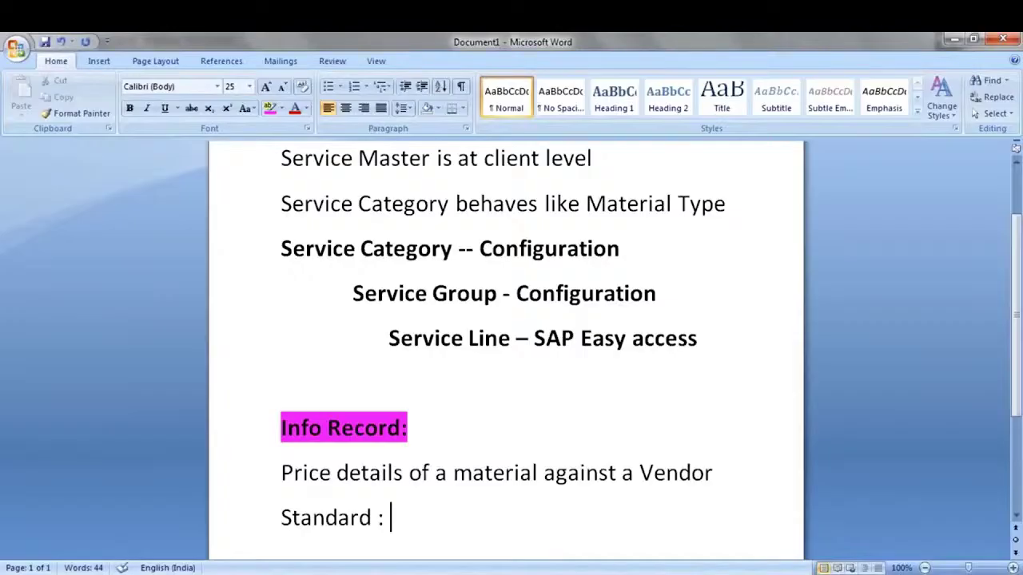
pyautogui.write('For all')
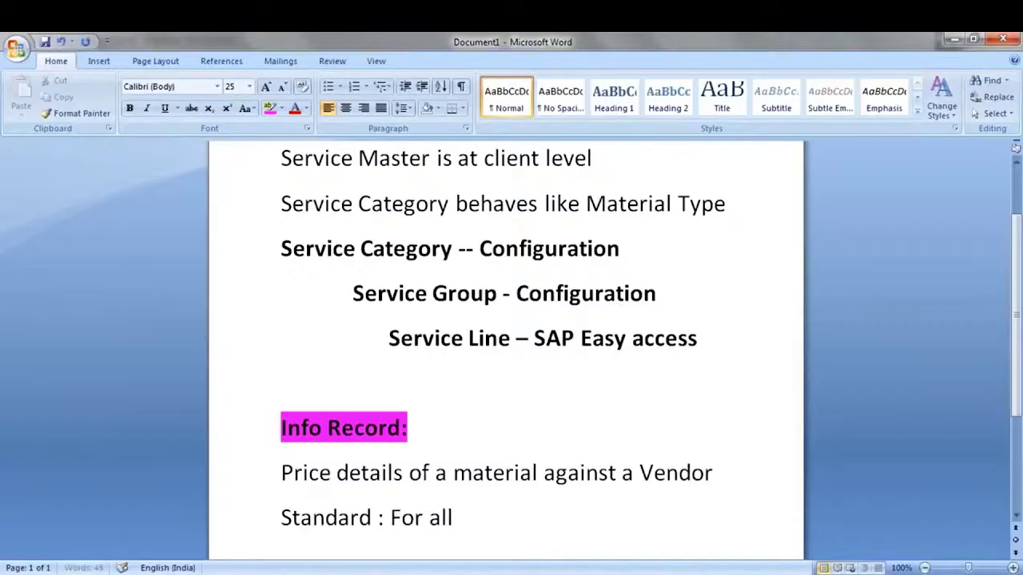
pyautogui.write(' standard procurement')
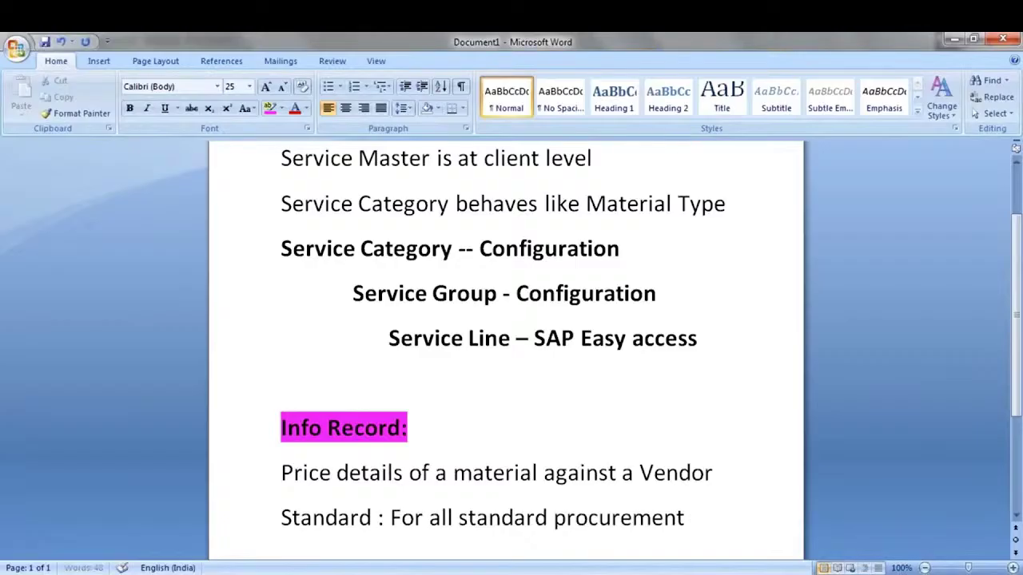
pyautogui.write('s, we use')
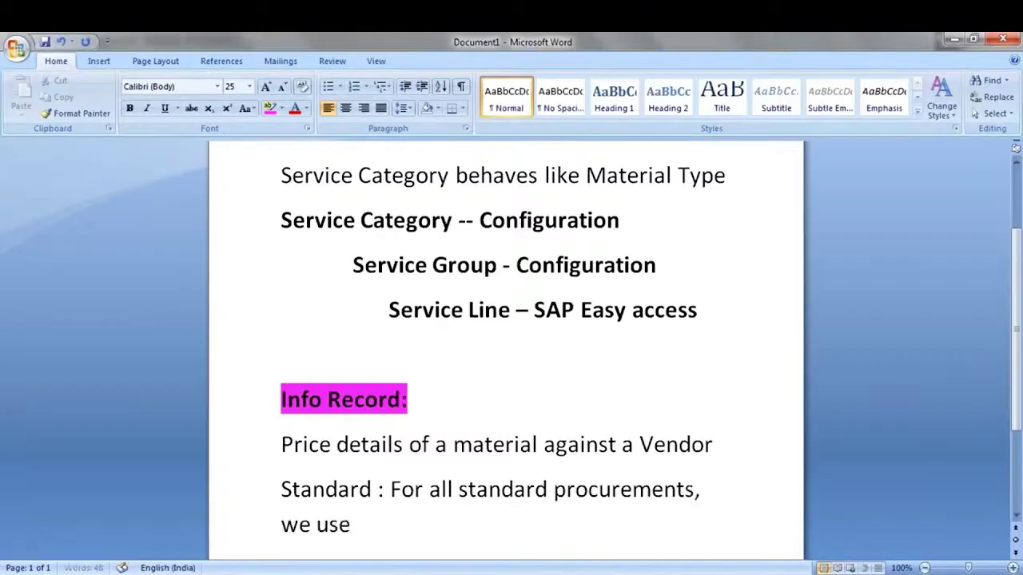
pyautogui.write(' standard I')
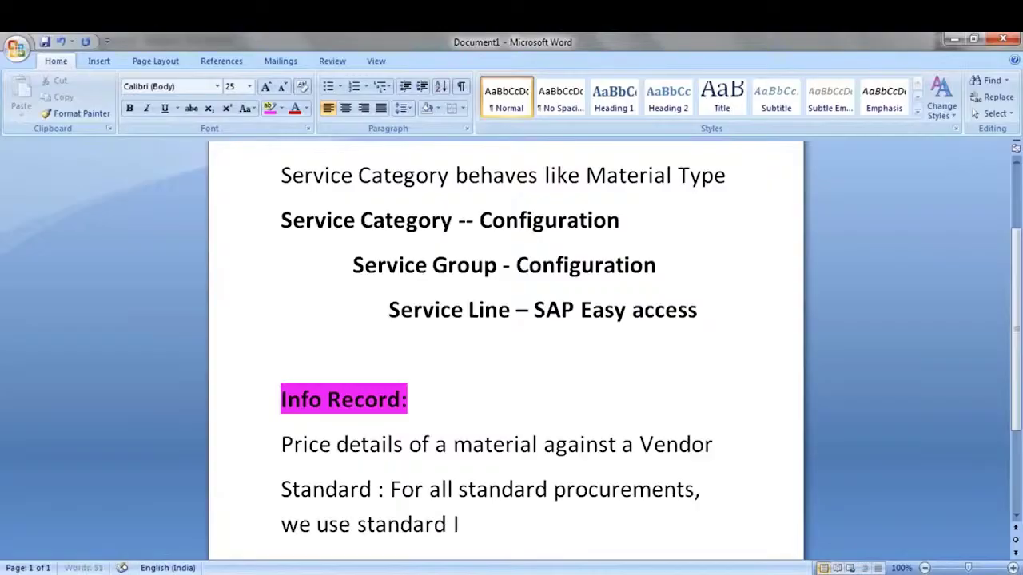
pyautogui.write('nforecored')
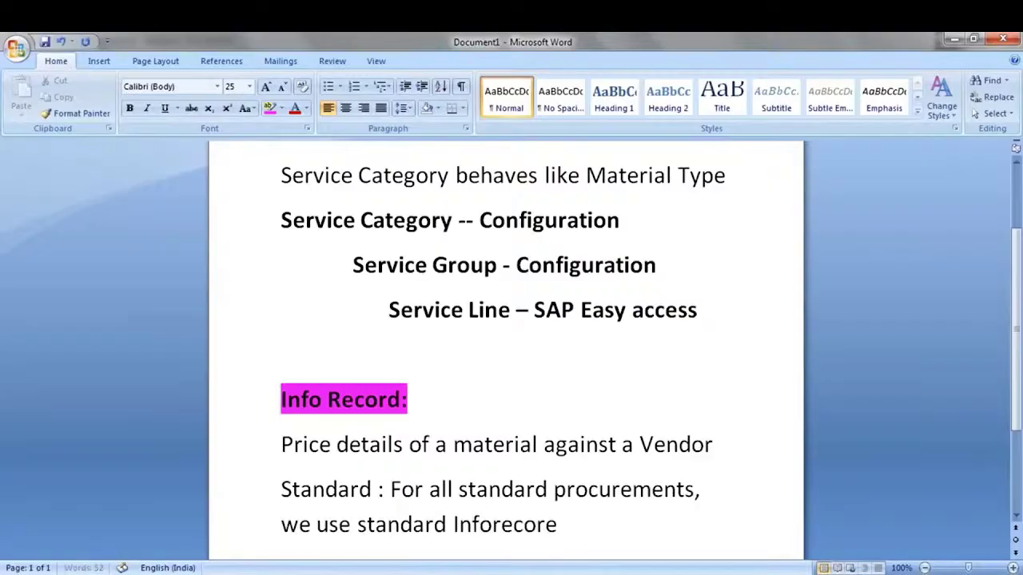
pyautogui.press('BackSpace')
pyautogui.press('BackSpace')
pyautogui.write('d')
pyautogui.press('Return')
pyautogui.press('Return')
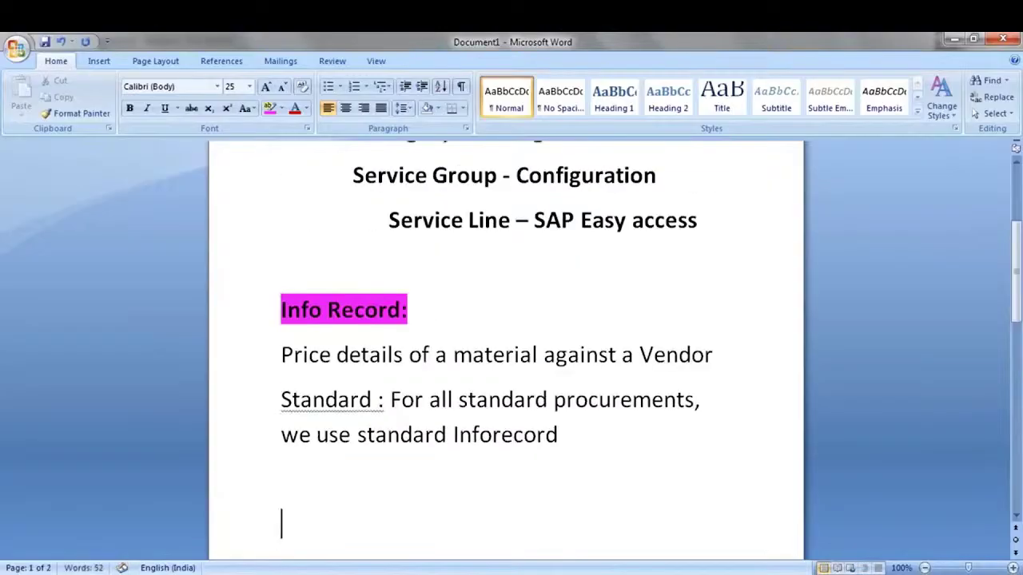
# Correct 'Standard :' to 'Standard:' and remove the stray letter on the next line
pyautogui.rightClick(370, 409)
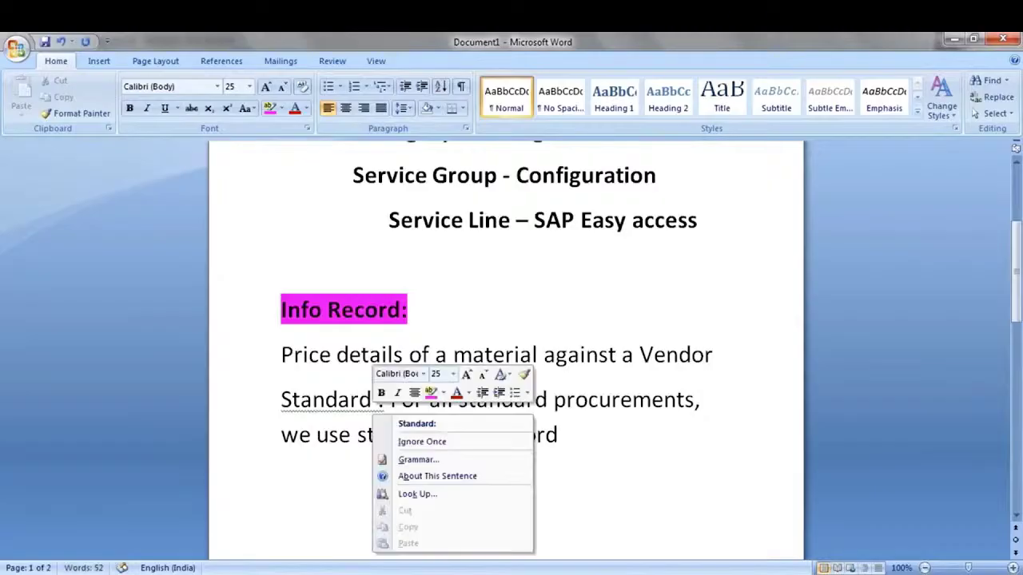
pyautogui.click(420, 424)
pyautogui.click(571, 444)
pyautogui.press('Down')
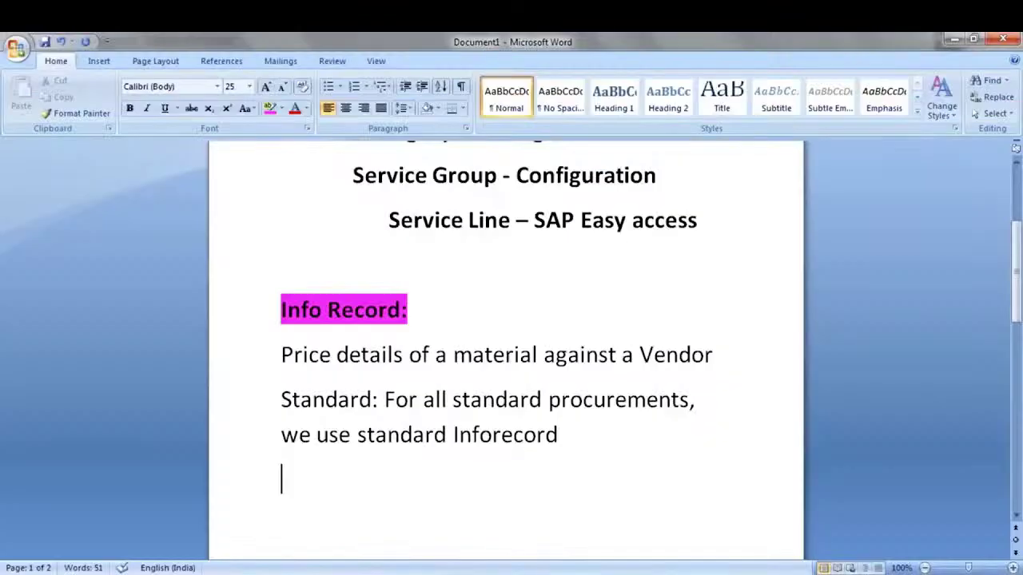
pyautogui.write('s')
pyautogui.press('BackSpace')
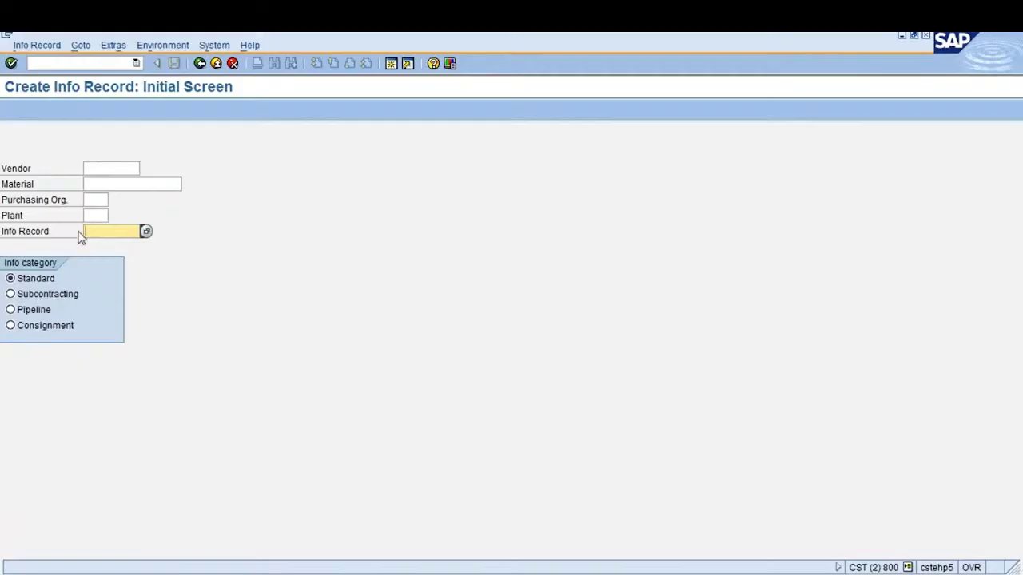
# Fill in vendor 3557 (CANS) using the vendor search by purchasing organization 1000
pyautogui.click(108, 163)
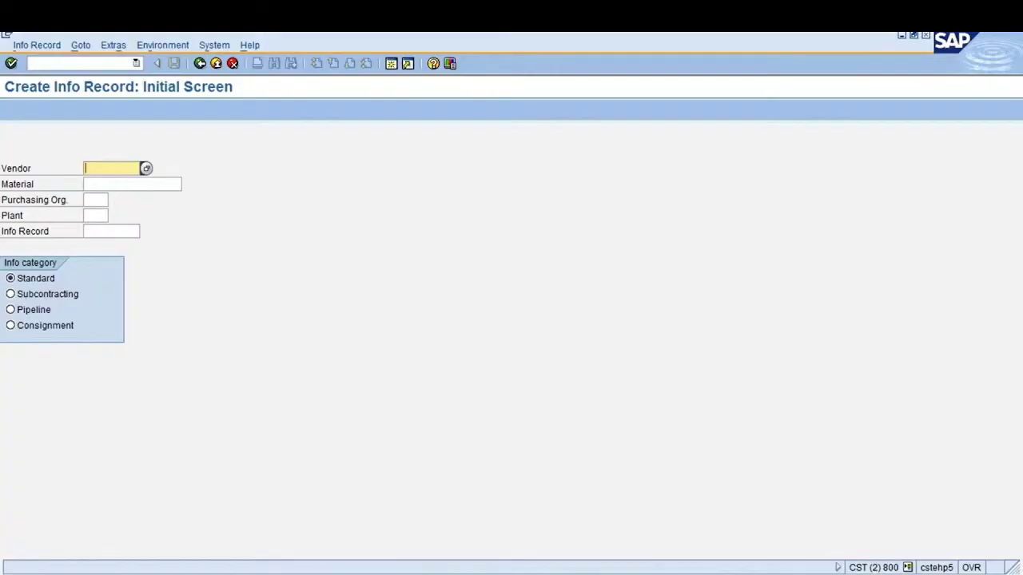
pyautogui.press('F4')
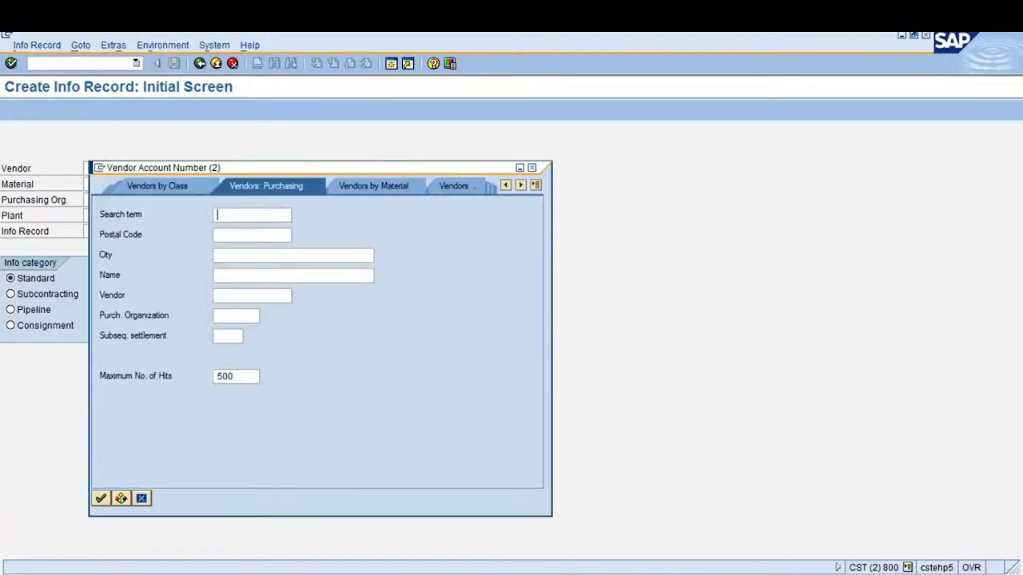
pyautogui.click(239, 315)
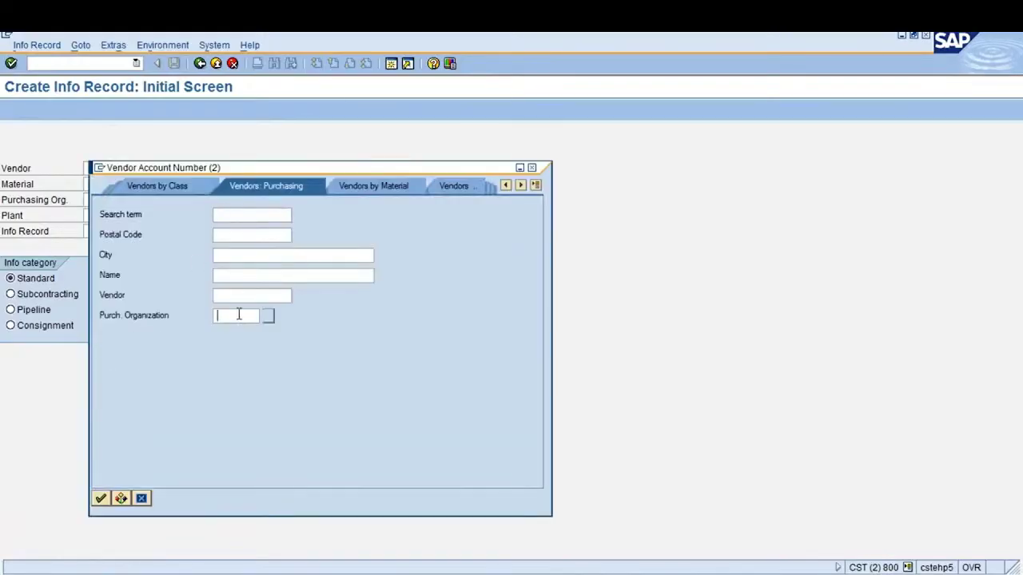
pyautogui.write('1000')
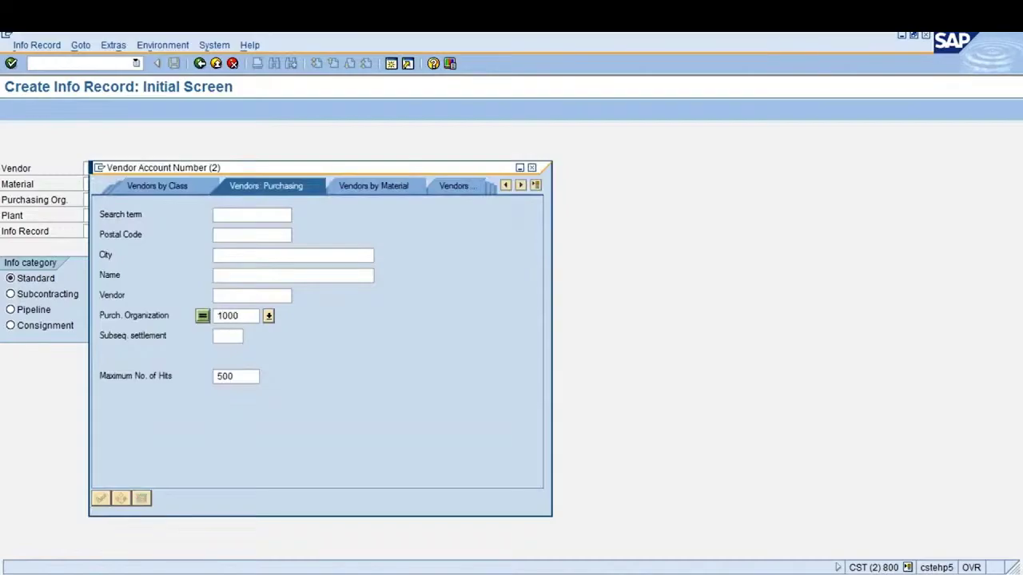
pyautogui.press('Return')
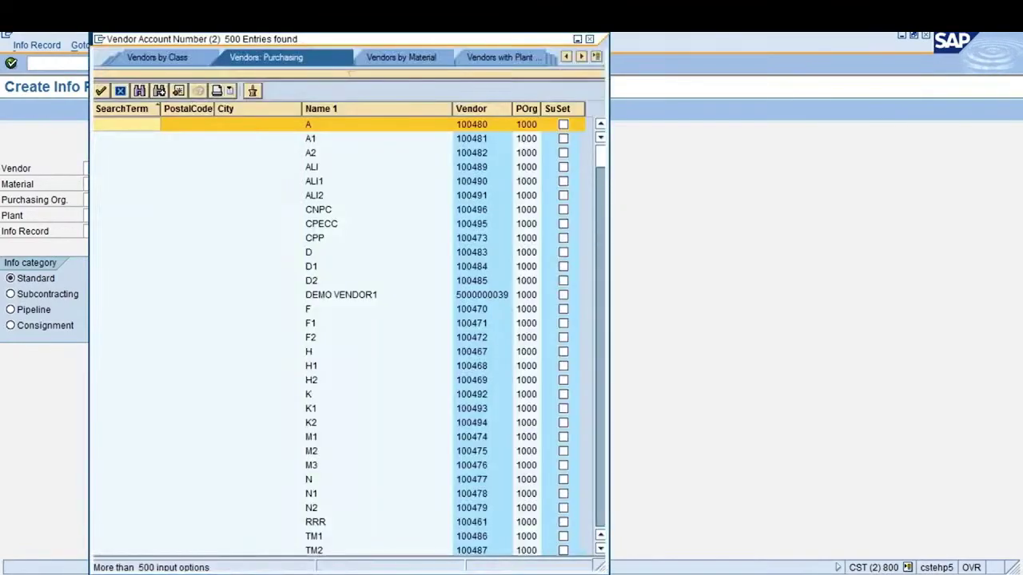
pyautogui.scroll(-15, 350, 74)
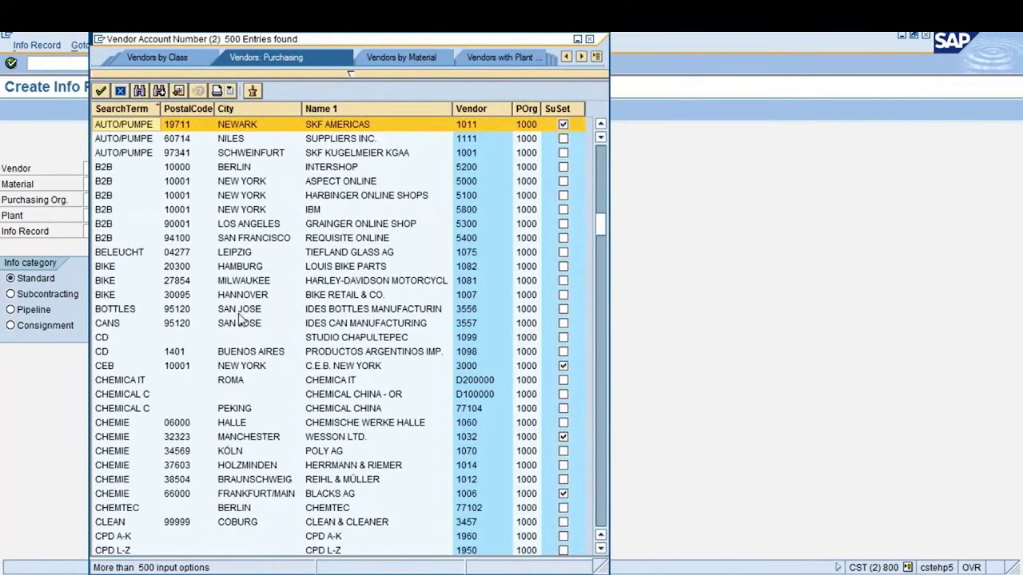
pyautogui.doubleClick(470, 327)
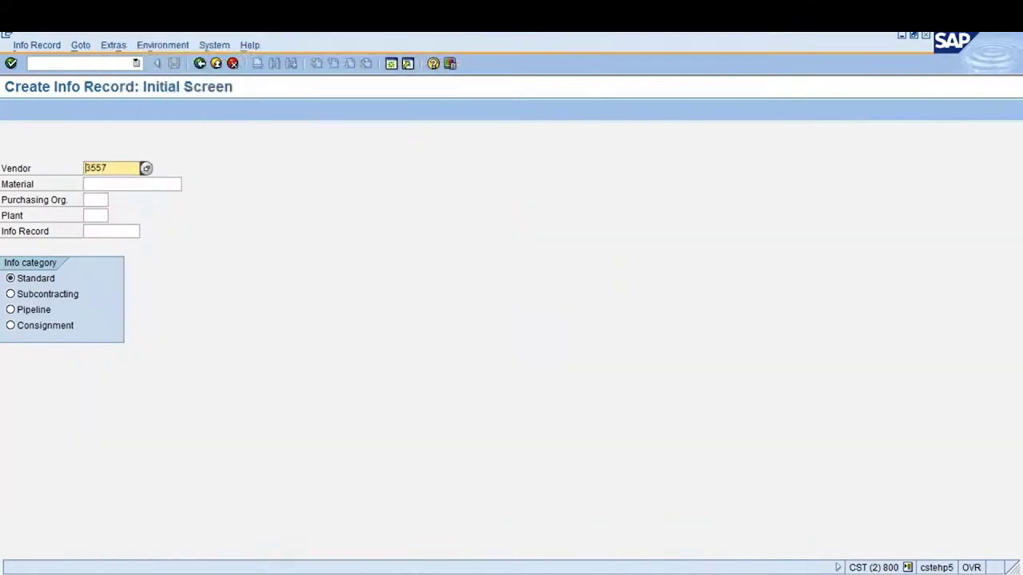
# Pick material 1313 (SWITCH FROG # 20) via Plant Material by Description for plant 1000
pyautogui.click(90, 184)
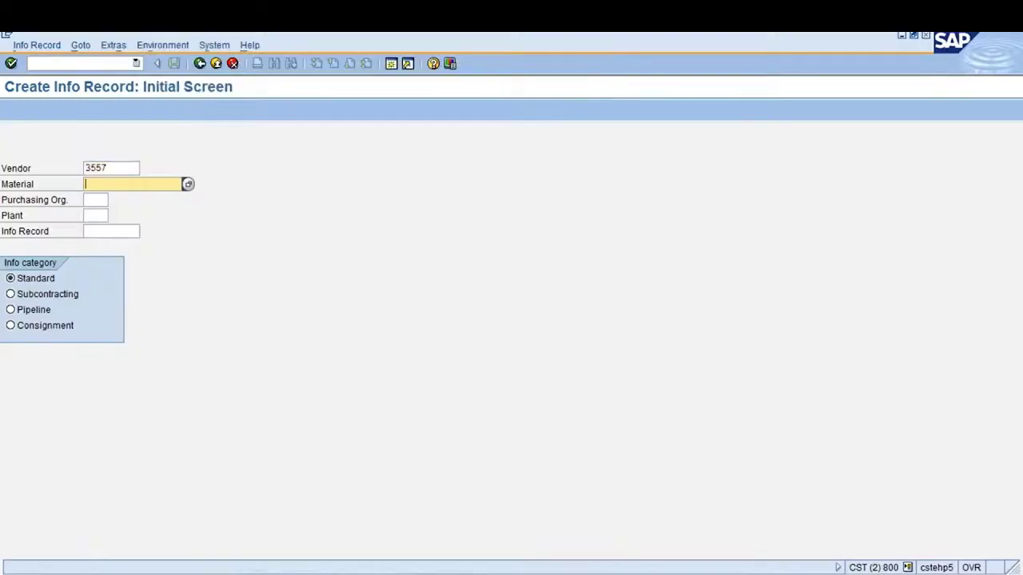
pyautogui.press('F4')
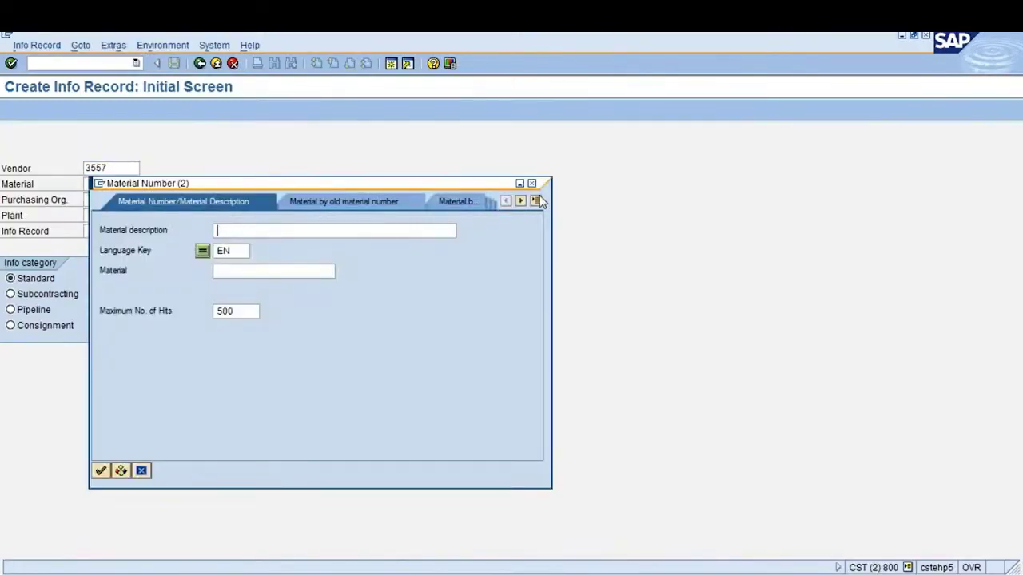
pyautogui.click(537, 201)
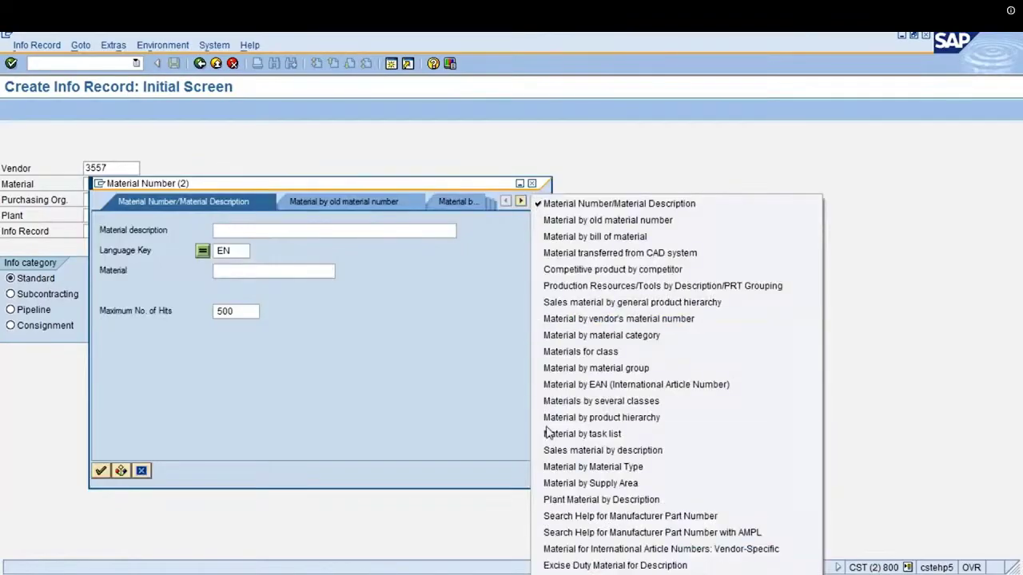
pyautogui.click(553, 500)
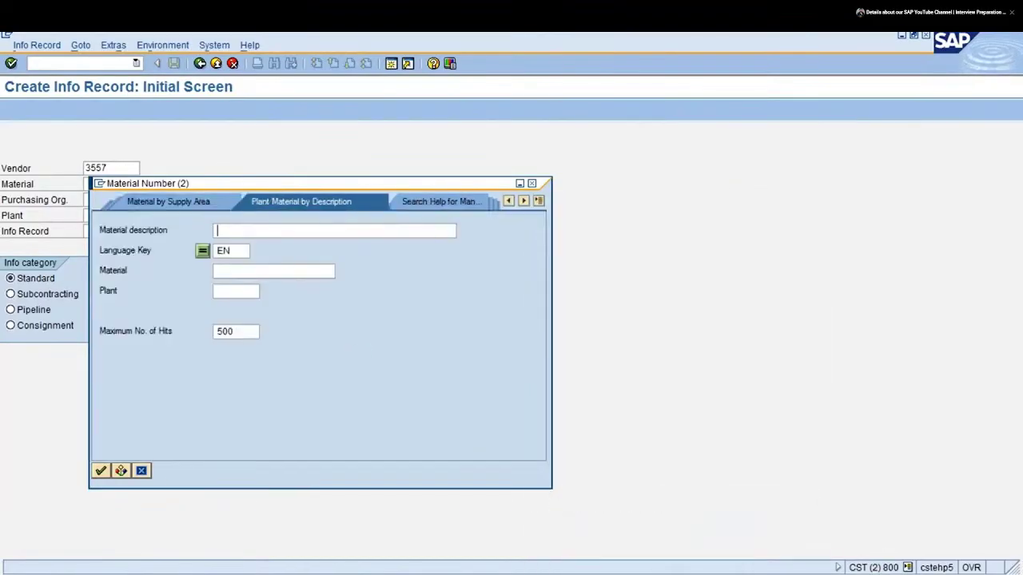
pyautogui.click(226, 291)
pyautogui.write('1000')
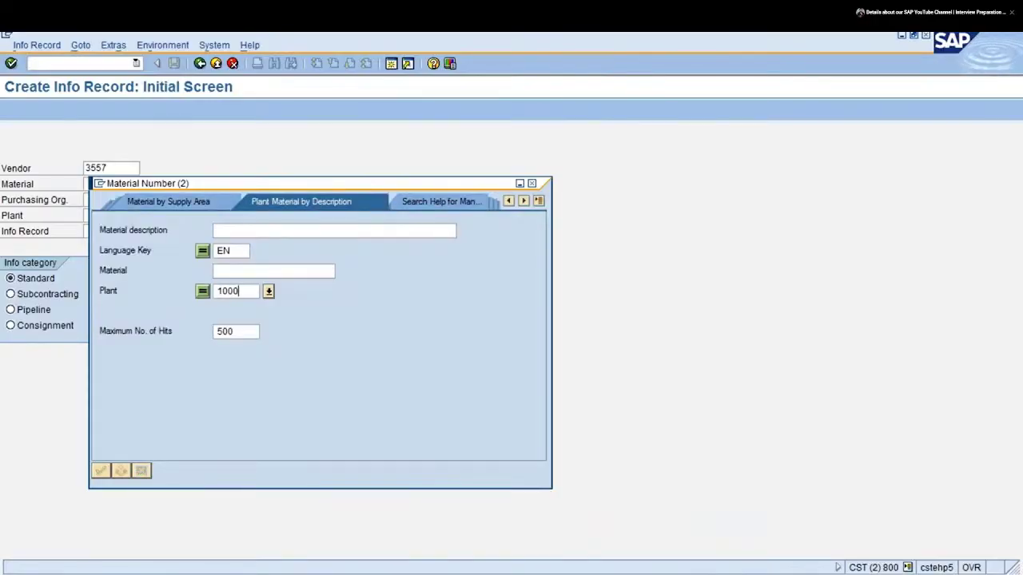
pyautogui.press('Return')
pyautogui.press('pagedown')
pyautogui.press('pagedown')
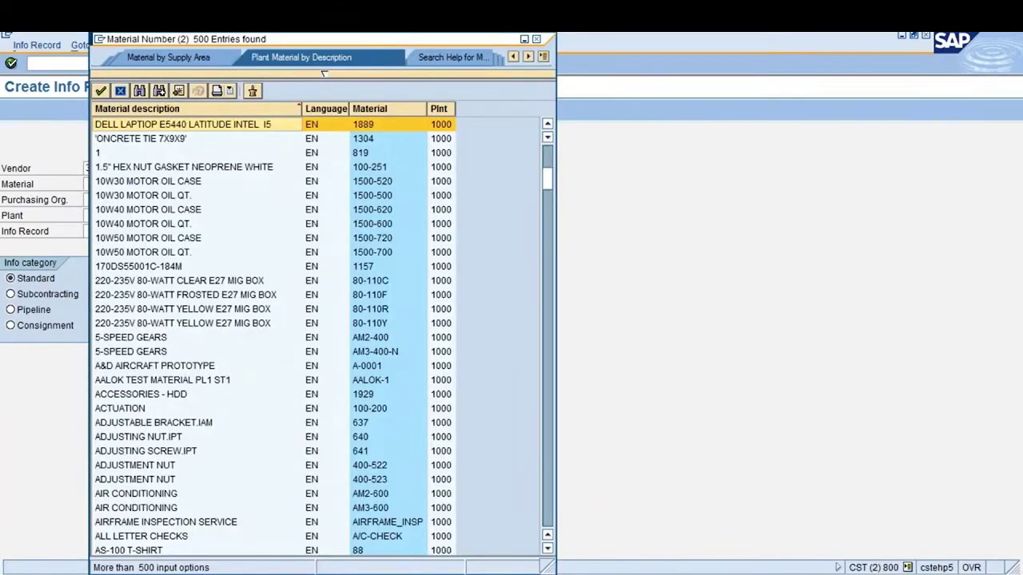
pyautogui.press('pagedown')
pyautogui.press('pagedown')
pyautogui.press('pagedown')
pyautogui.press('pagedown')
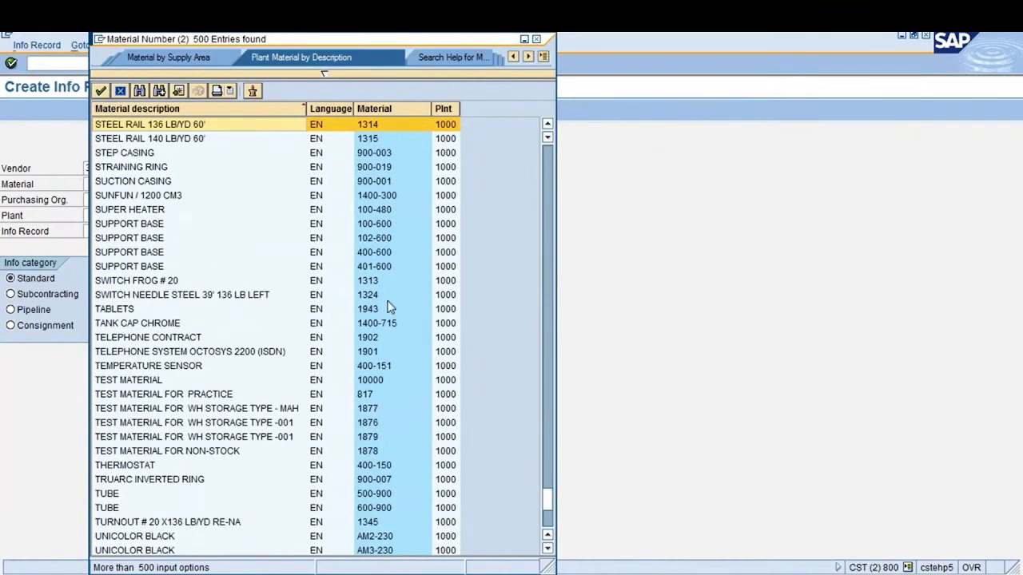
pyautogui.click(377, 284)
pyautogui.press('Return')
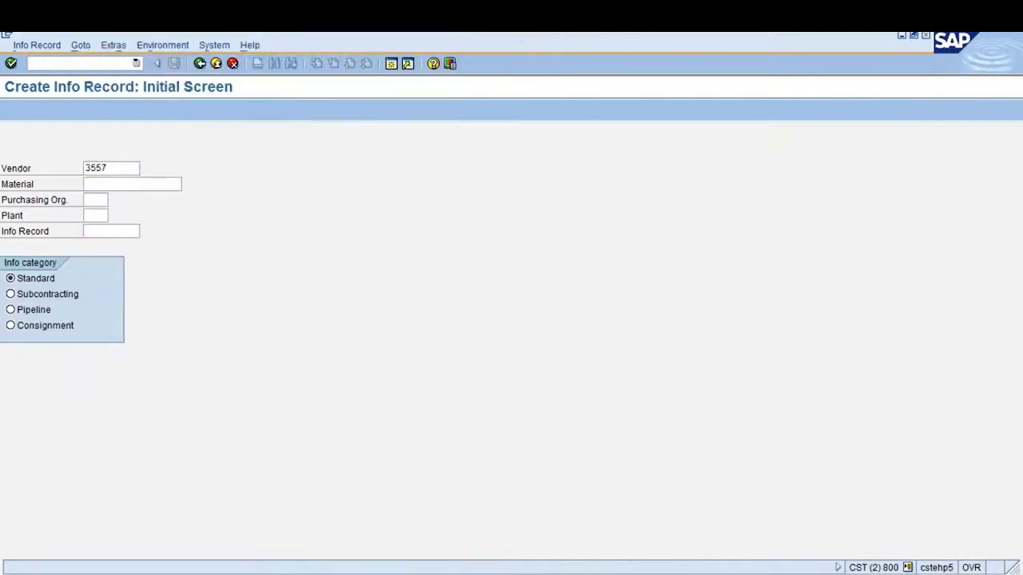
# Enter purchasing org 1000 and plant 1000, which triggers 'Material 1313 not maintained by purchasing'
pyautogui.write('1000')
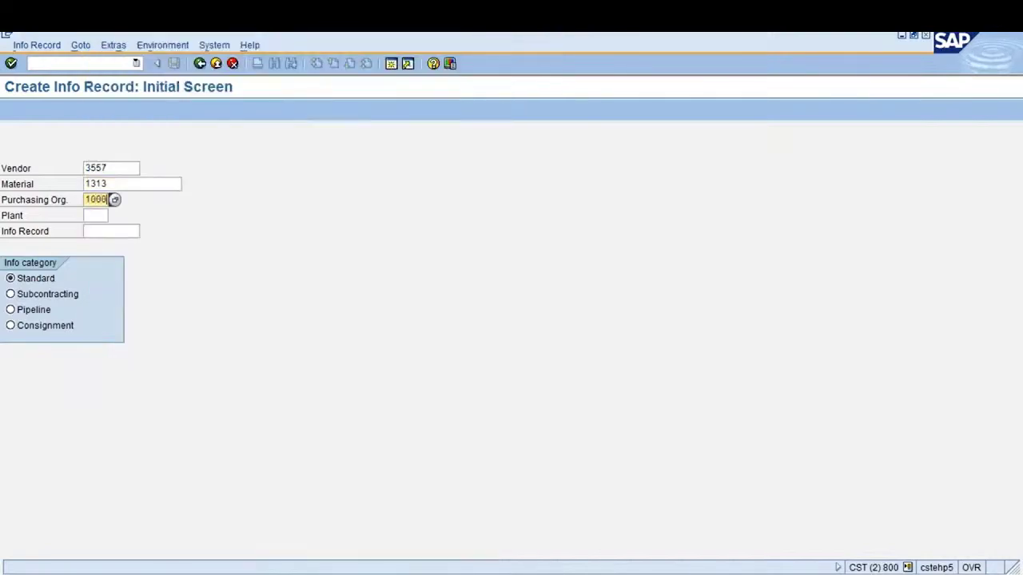
pyautogui.press('Tab')
pyautogui.write('1000')
pyautogui.press('Return')
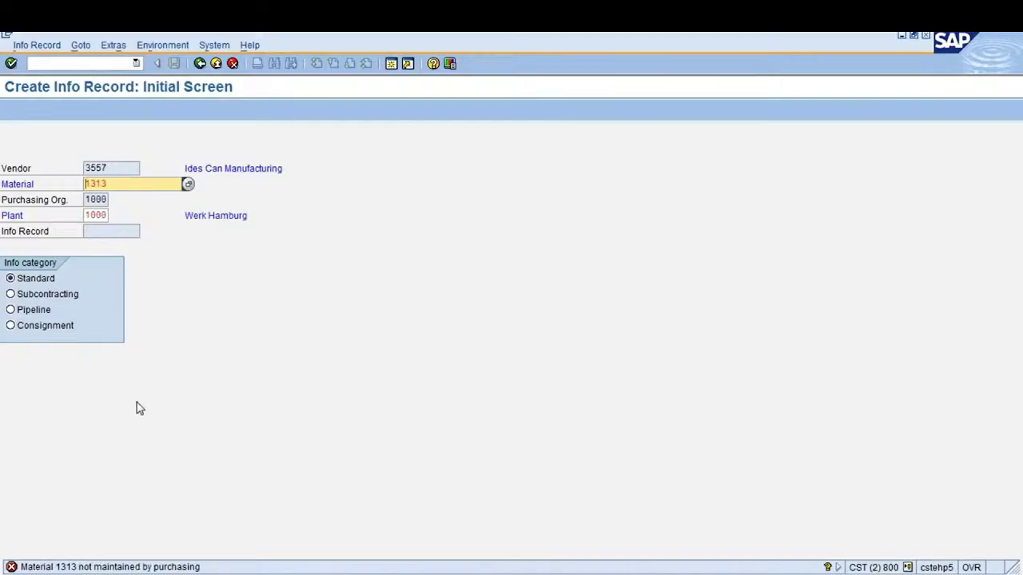
# Select the material value 1313 and enter /NME11 in the command field
pyautogui.moveTo(118, 181); pyautogui.dragTo(82, 187)
pyautogui.click(85, 185)
pyautogui.click(89, 65)
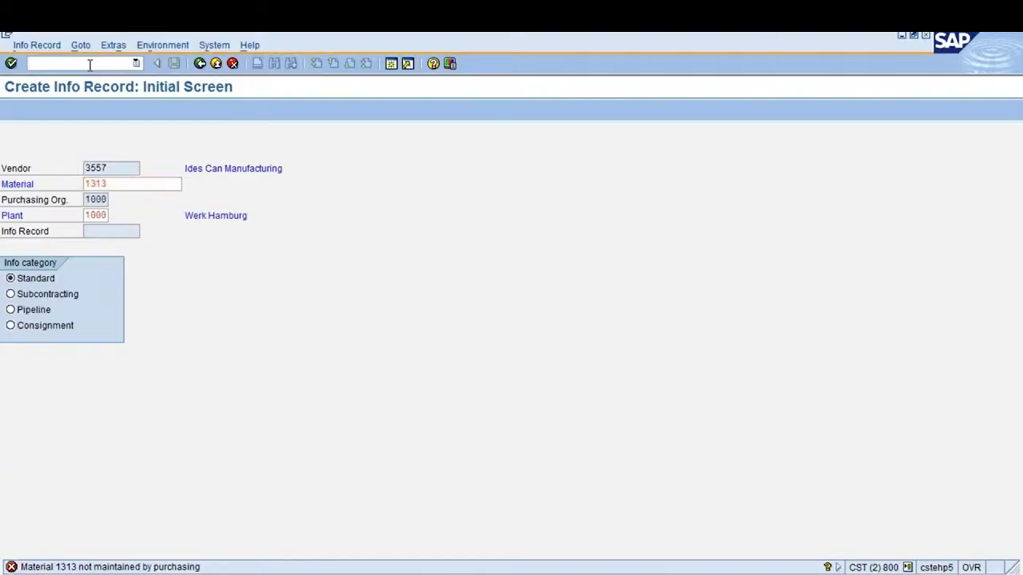
pyautogui.write('/N')
pyautogui.write('ME11')
# In Create Material, choose material type ZROH Raw material Z
pyautogui.press('Return')
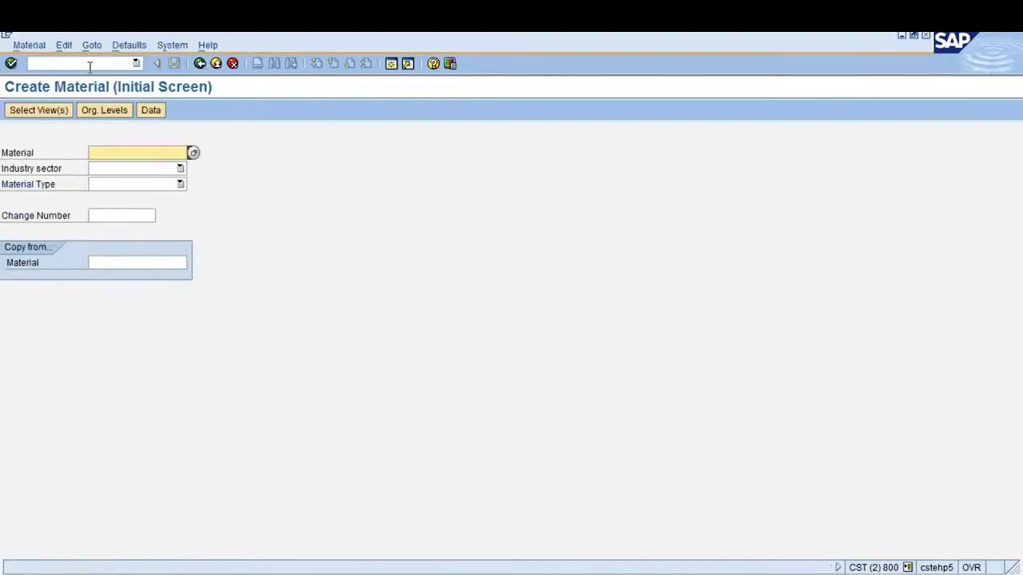
pyautogui.click(167, 184)
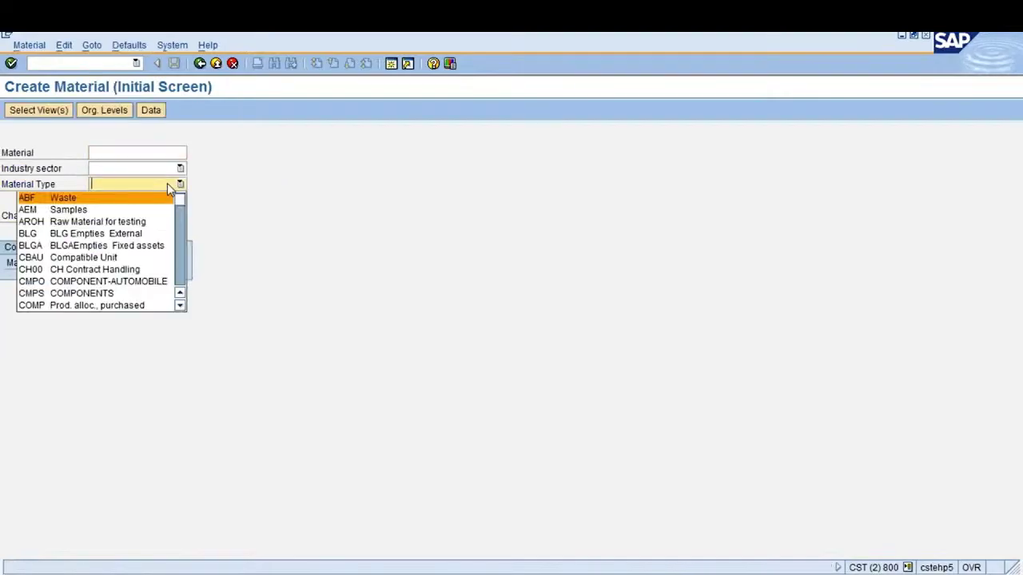
pyautogui.press('z')
pyautogui.press('z')
pyautogui.press('z')
pyautogui.press('z')
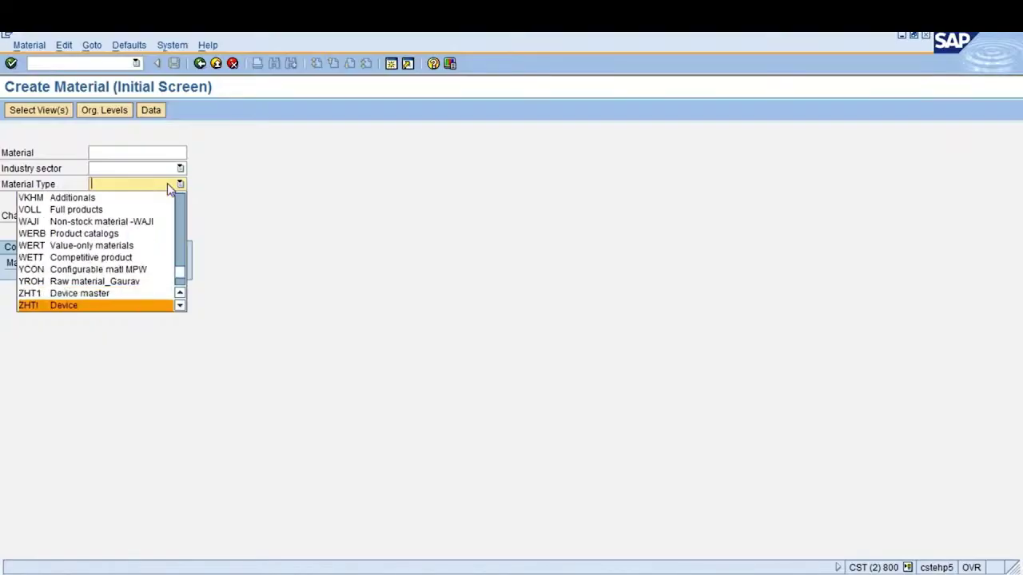
pyautogui.click(168, 185)
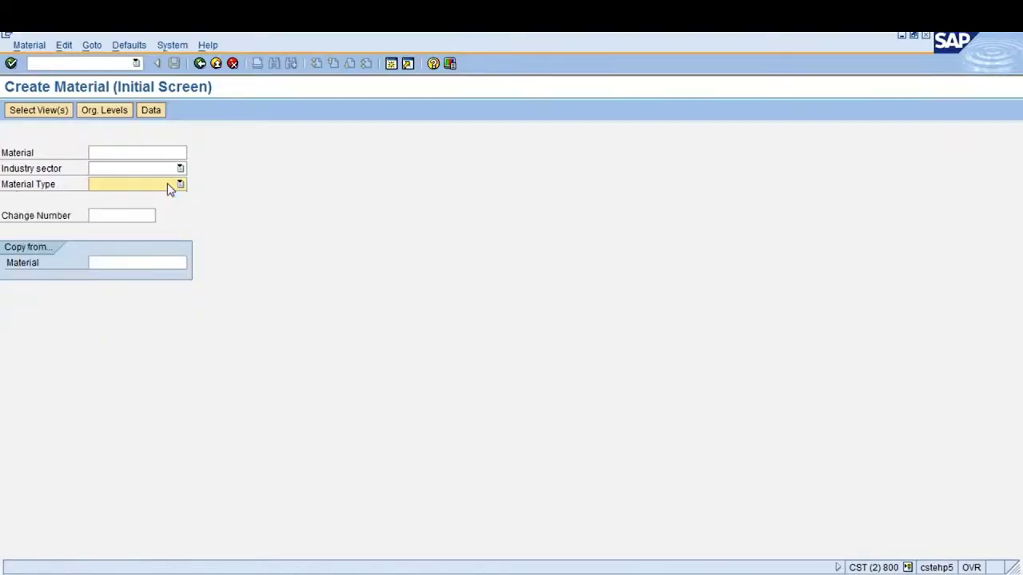
pyautogui.click(185, 189)
pyautogui.press('r')
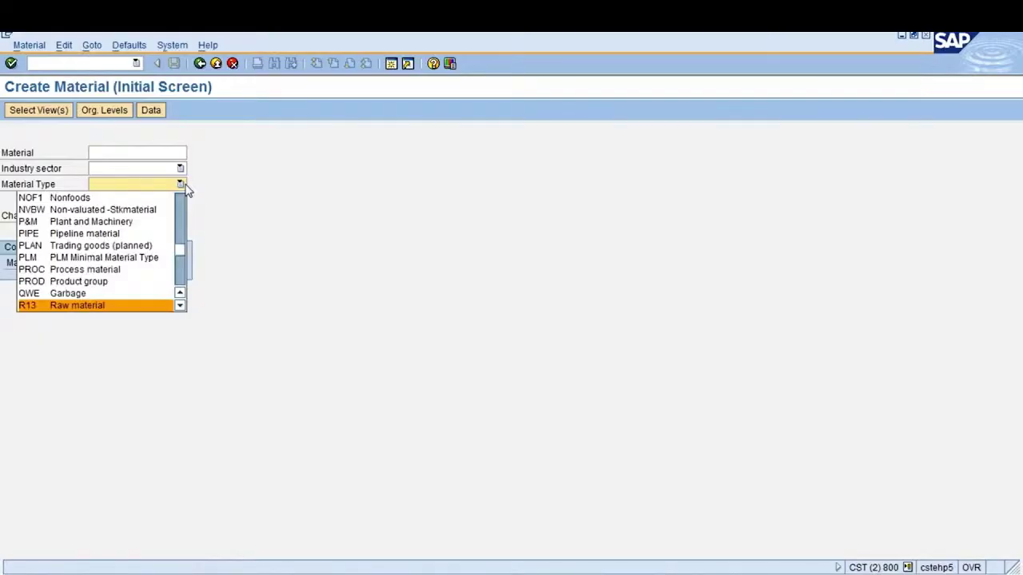
pyautogui.press('r')
pyautogui.press('r')
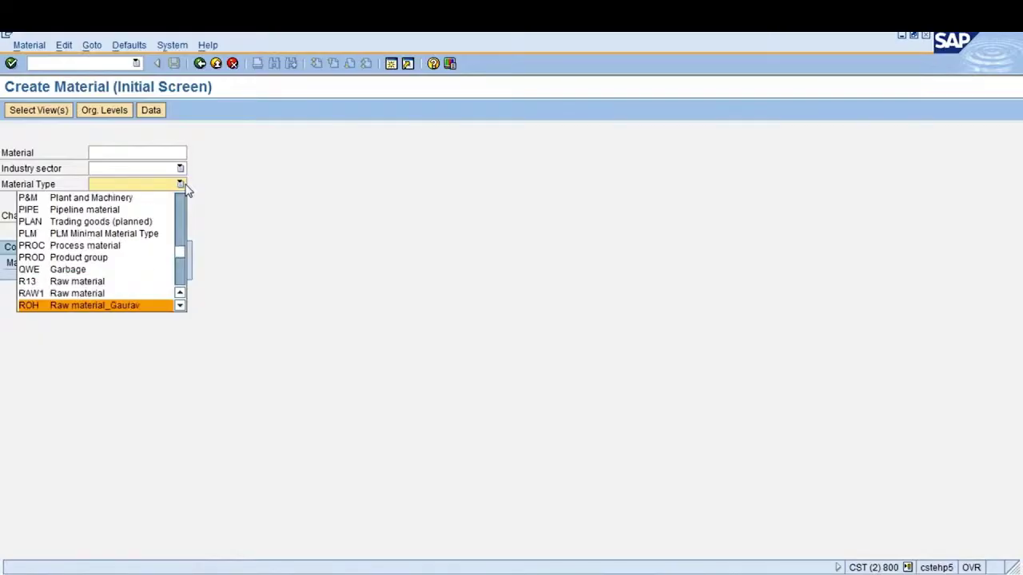
pyautogui.press('Down')
pyautogui.press('Down')
pyautogui.press('Down')
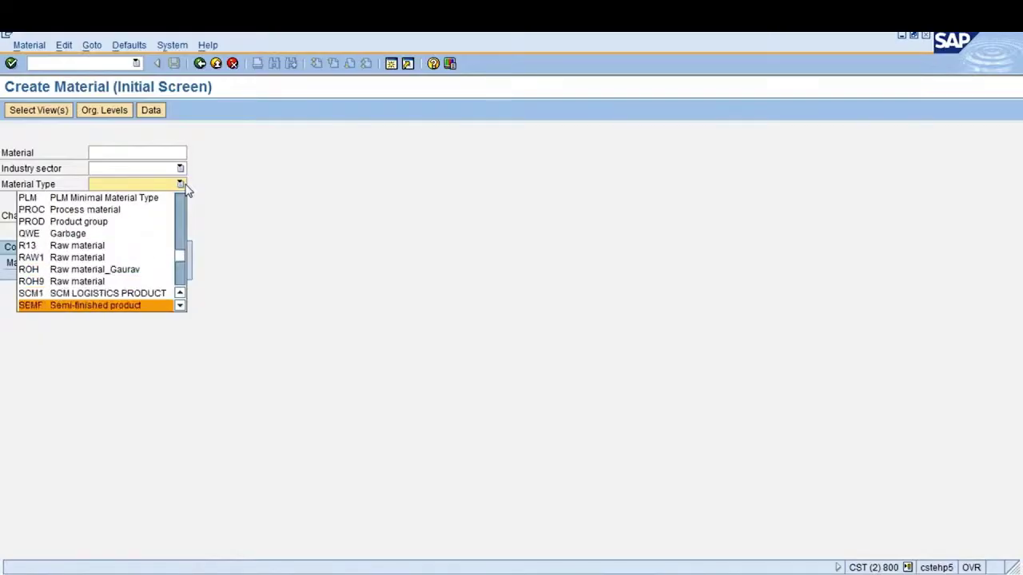
pyautogui.press('Up')
pyautogui.press('Up')
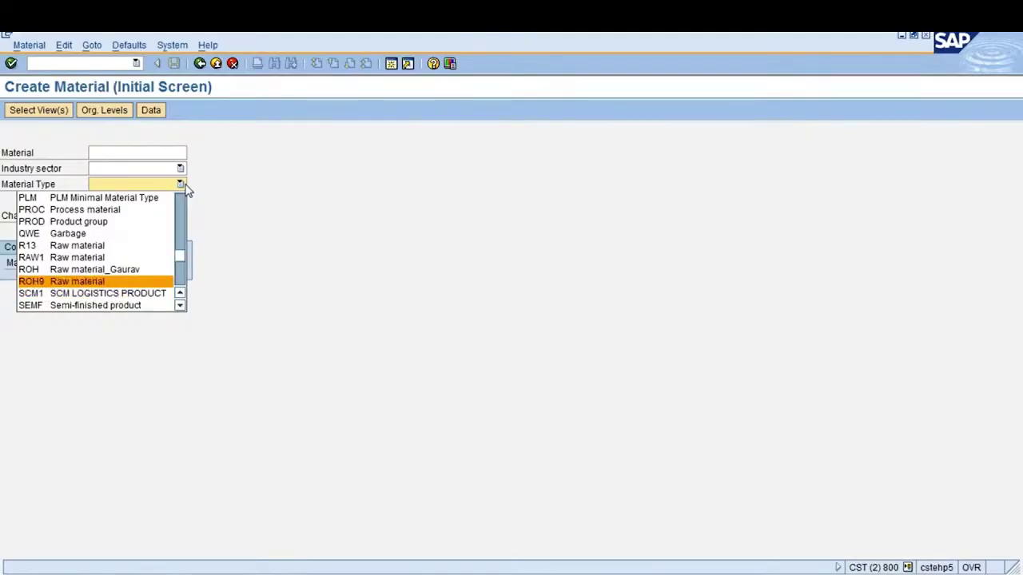
pyautogui.press('Up')
pyautogui.press('Down')
pyautogui.press('Down')
pyautogui.press('Down')
pyautogui.press('Down')
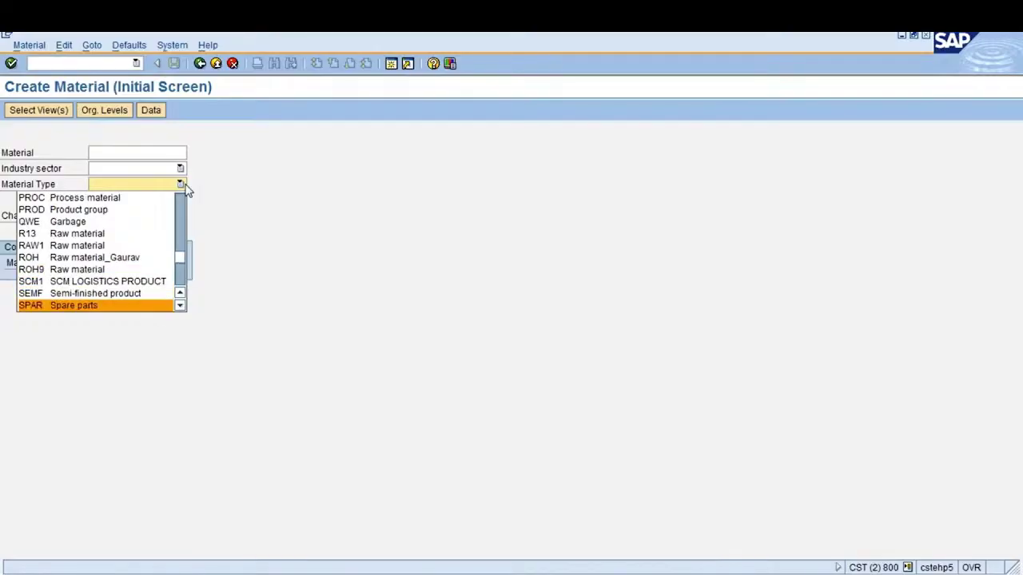
pyautogui.press('Down')
pyautogui.press('Down')
pyautogui.press('Down')
pyautogui.press('Down')
pyautogui.press('Down')
pyautogui.press('Down')
pyautogui.press('Down')
pyautogui.press('Down')
pyautogui.press('Down')
pyautogui.press('Down')
pyautogui.press('Down')
pyautogui.press('Down')
pyautogui.press('Down')
pyautogui.press('Down')
pyautogui.press('Down')
pyautogui.press('Down')
pyautogui.press('Down')
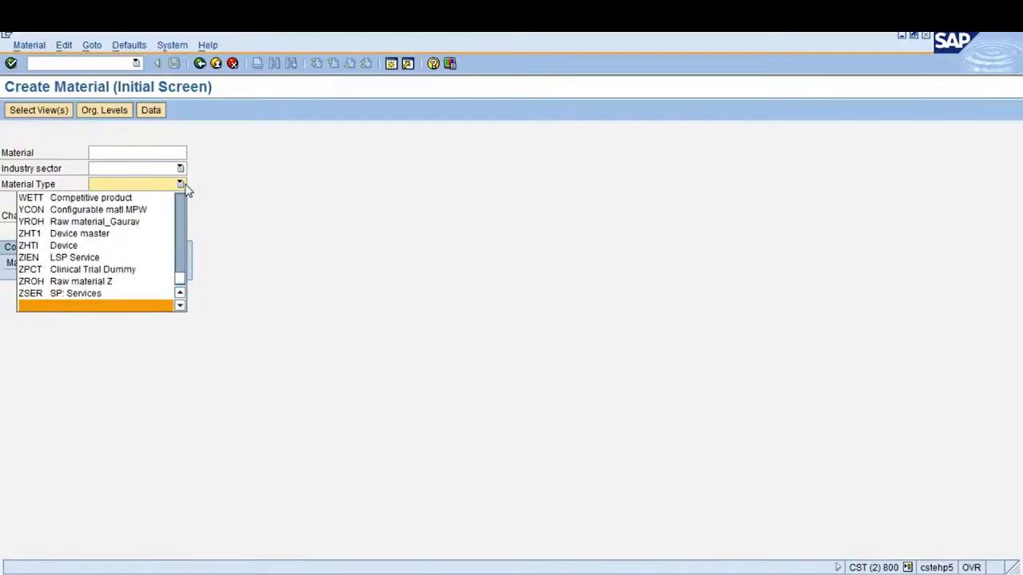
pyautogui.press('Up')
pyautogui.press('Up')
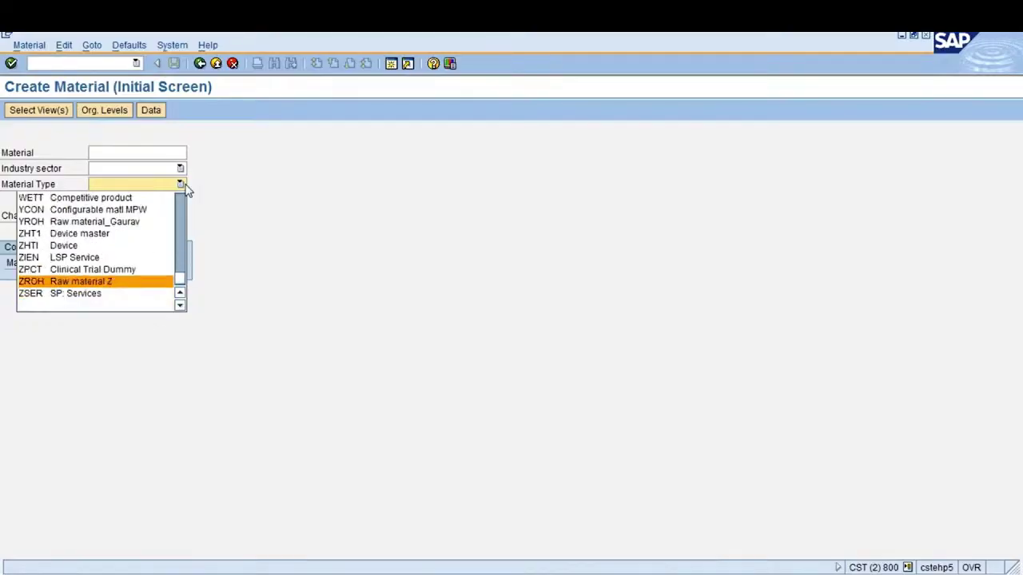
pyautogui.press('Return')
# Set industry sector 5 Mutual Fund Industry and continue to view selection
pyautogui.click(181, 184)
pyautogui.click(180, 170)
pyautogui.click(179, 169)
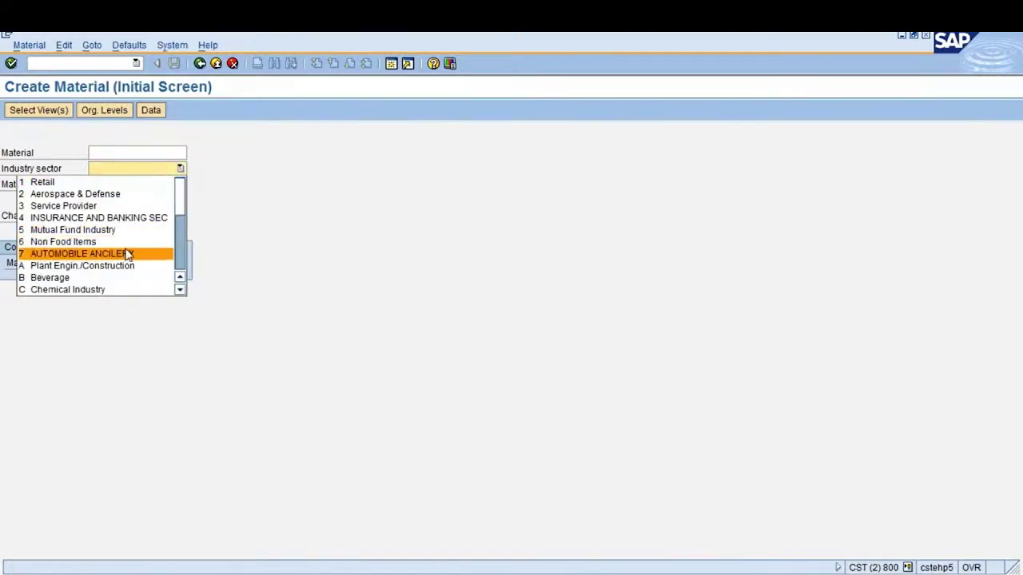
pyautogui.click(128, 231)
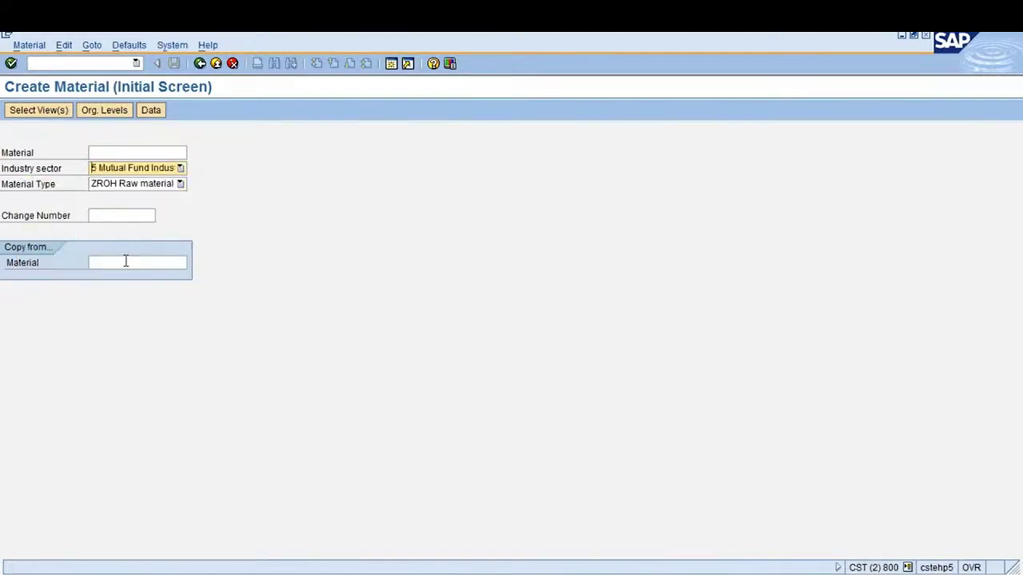
pyautogui.press('Return')
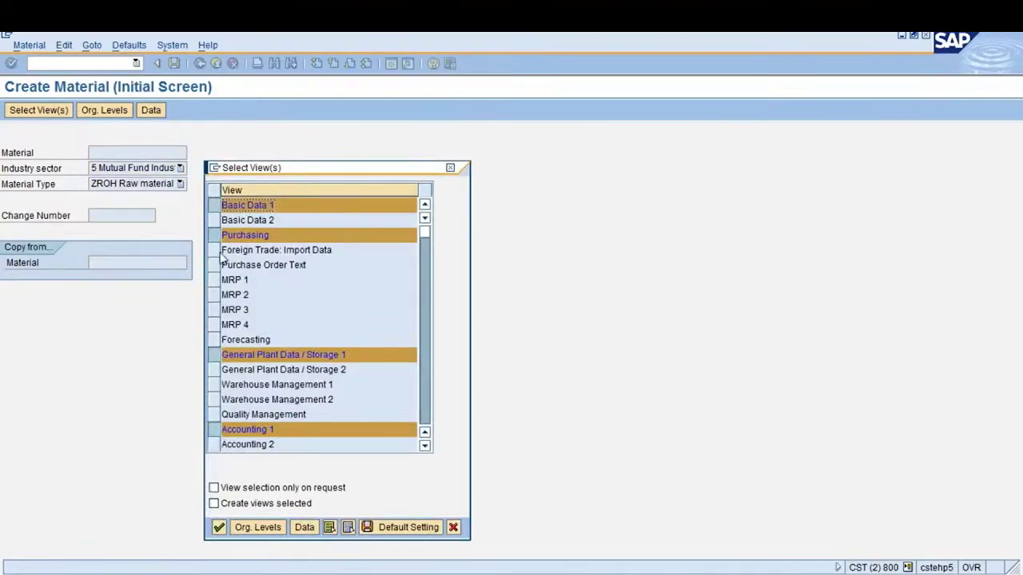
# Add Basic Data 2, General Plant Data / Storage 2 and Accounting 2 to the chosen views
pyautogui.click(213, 220)
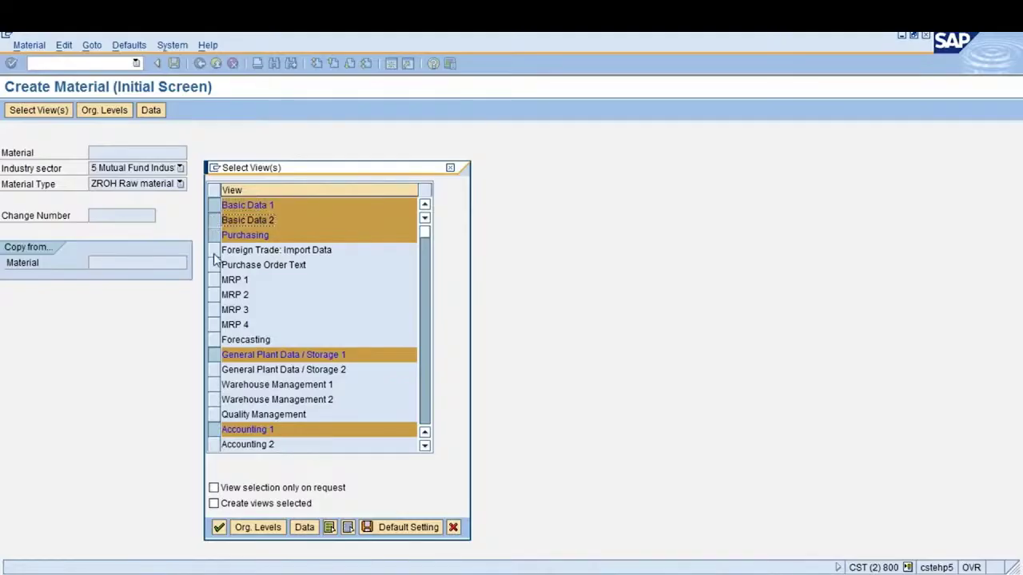
pyautogui.click(214, 370)
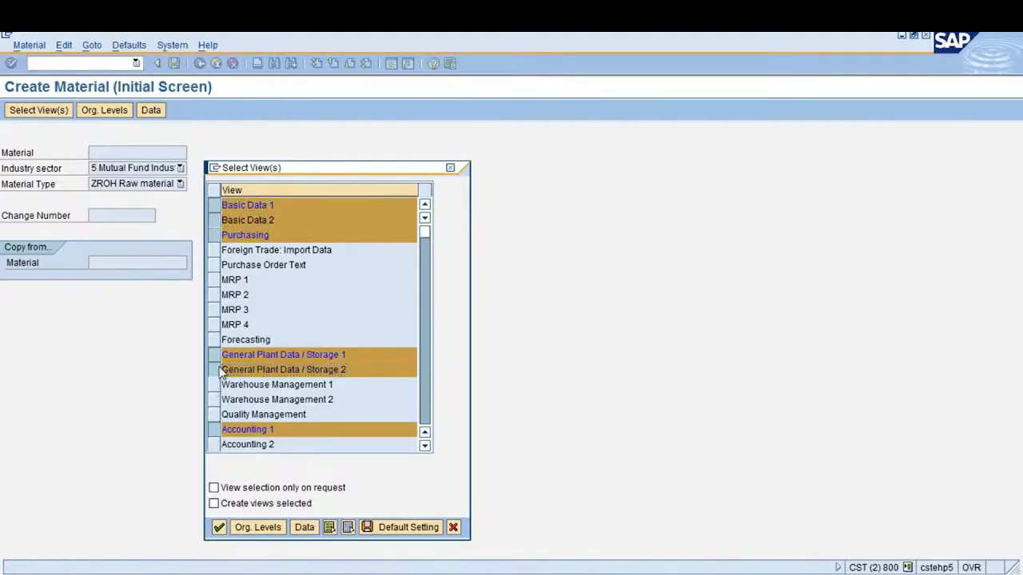
pyautogui.click(217, 444)
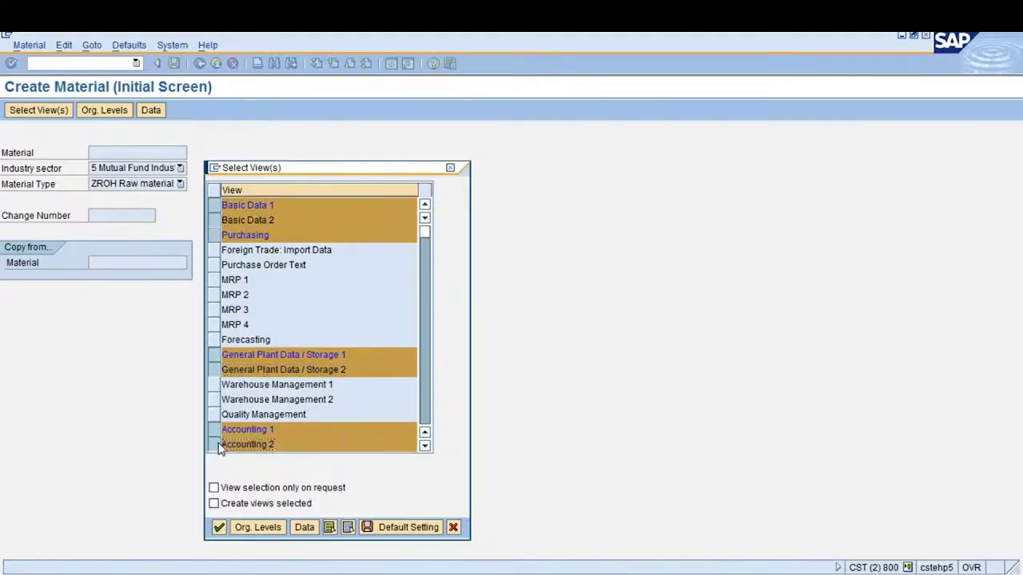
pyautogui.scroll(-3, 220, 449)
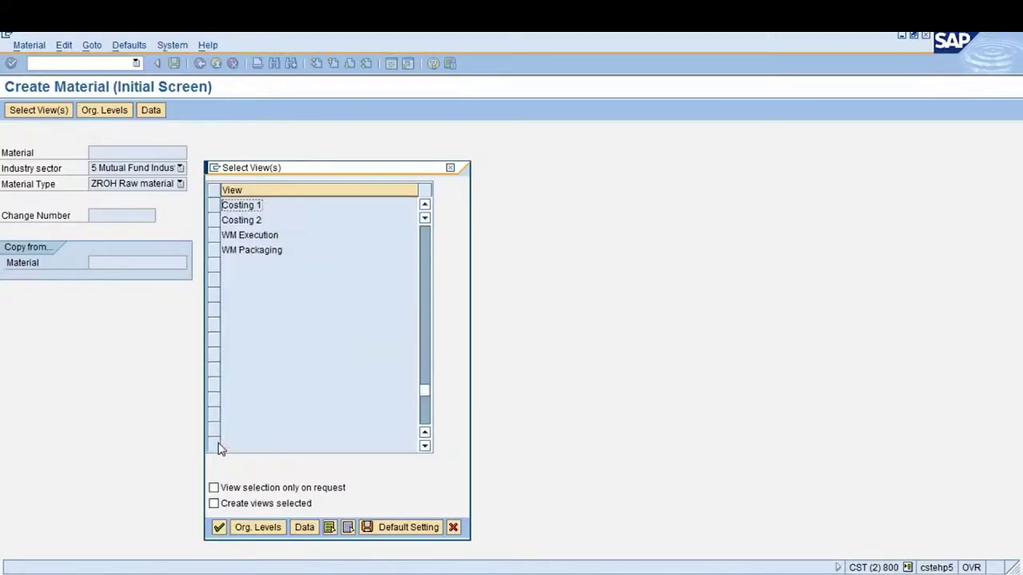
pyautogui.scroll(5, 221, 449)
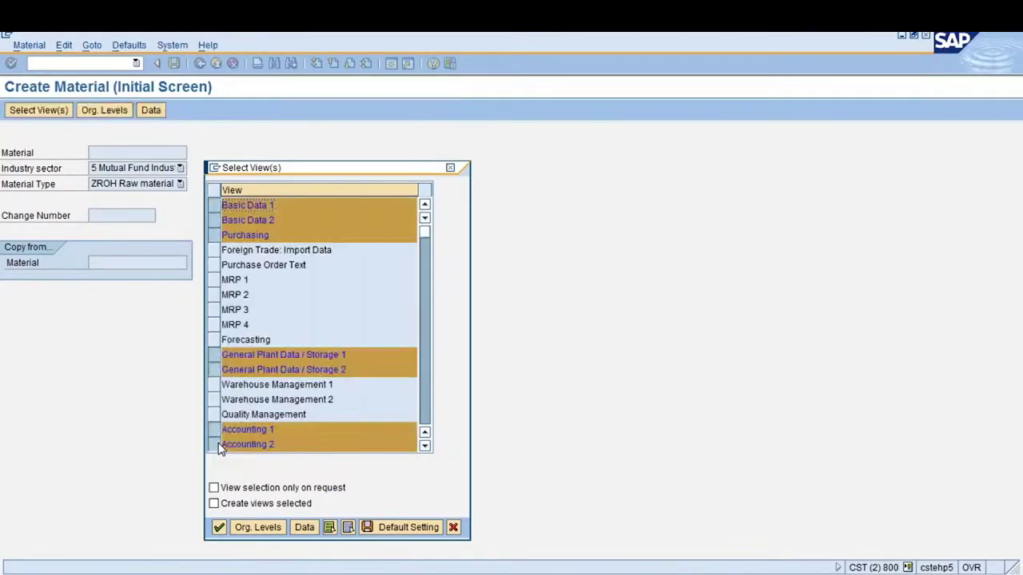
# Confirm the views and enter plant 1000, first taking storage location 0001 from the list
pyautogui.press('Return')
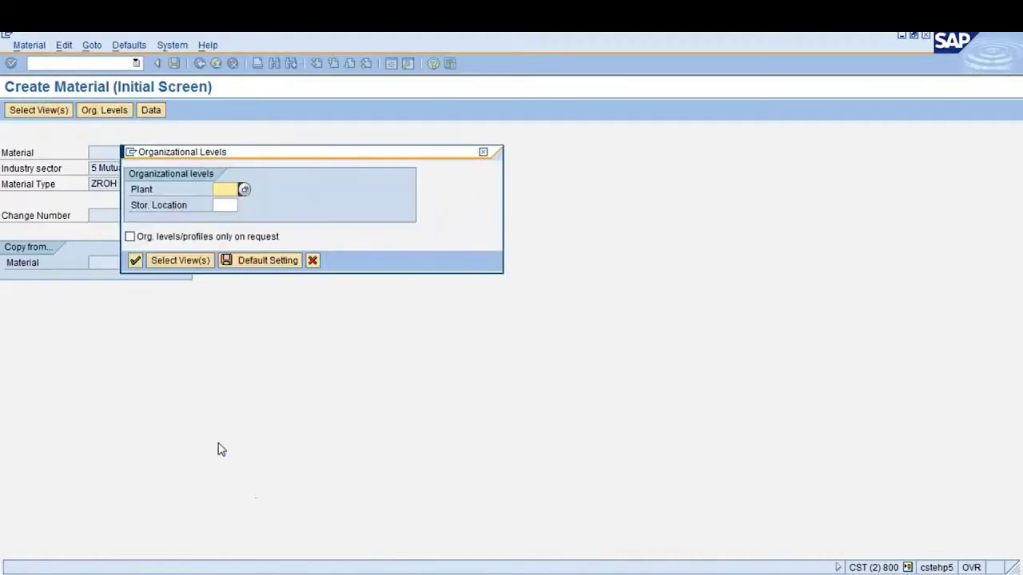
pyautogui.write('1000')
pyautogui.press('Tab')
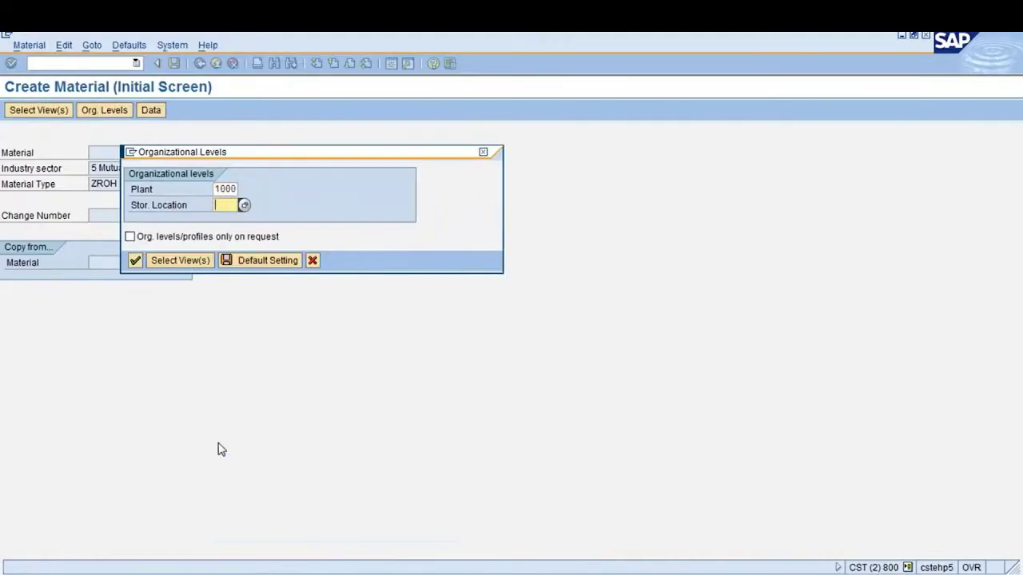
pyautogui.press('BackSpace')
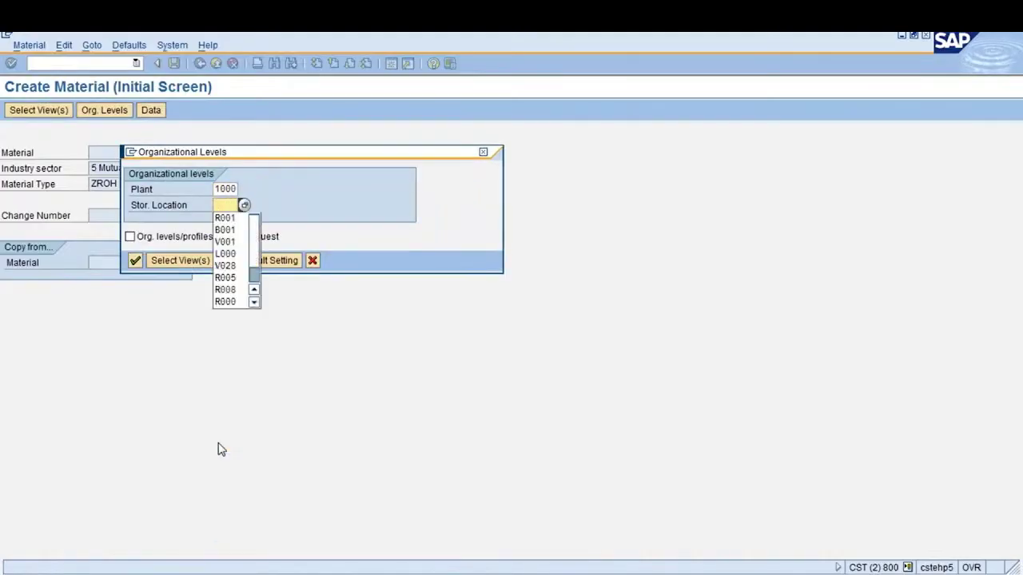
pyautogui.press('Return')
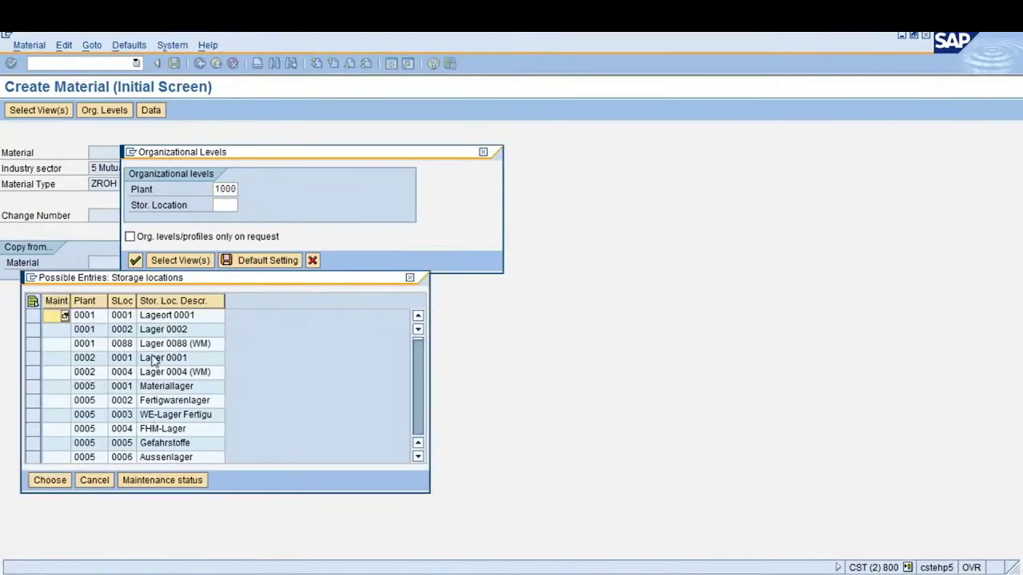
pyautogui.click(155, 320)
pyautogui.doubleClick(155, 320)
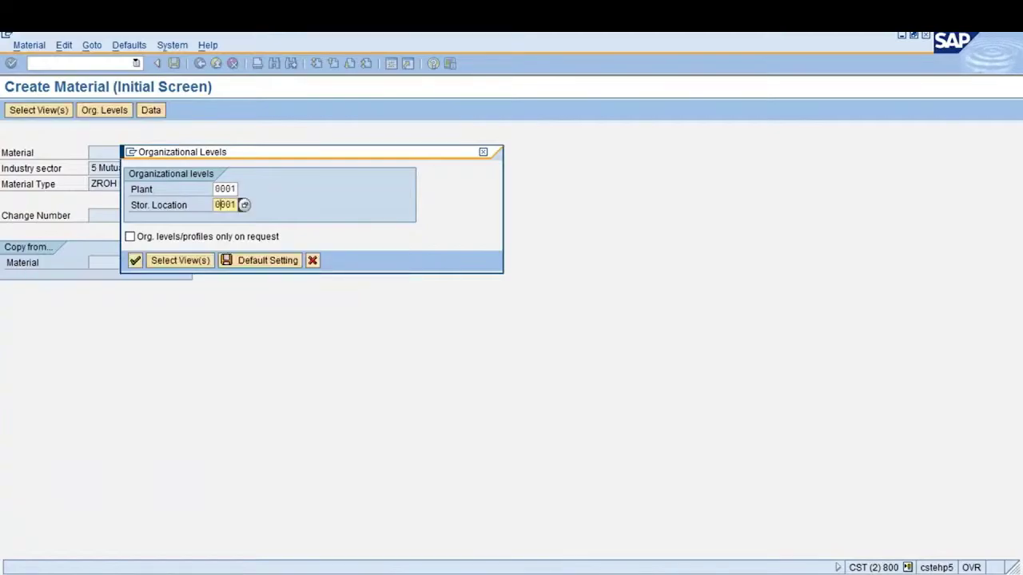
# Replace the storage location with L110 of plant 1000 from the search list
pyautogui.press('F4')
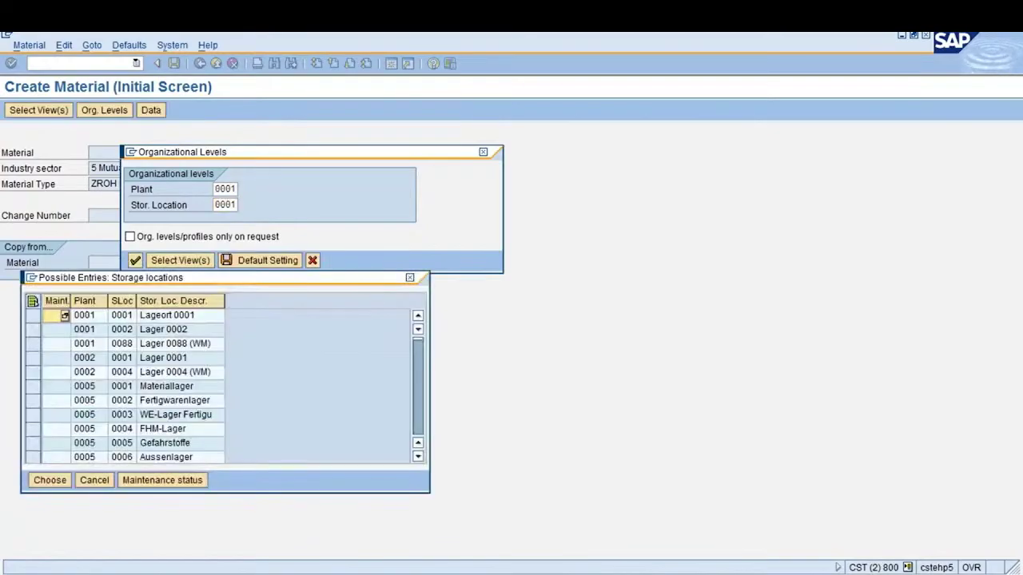
pyautogui.press('pagedown')
pyautogui.press('pagedown')
pyautogui.press('pagedown')
pyautogui.press('pagedown')
pyautogui.press('pagedown')
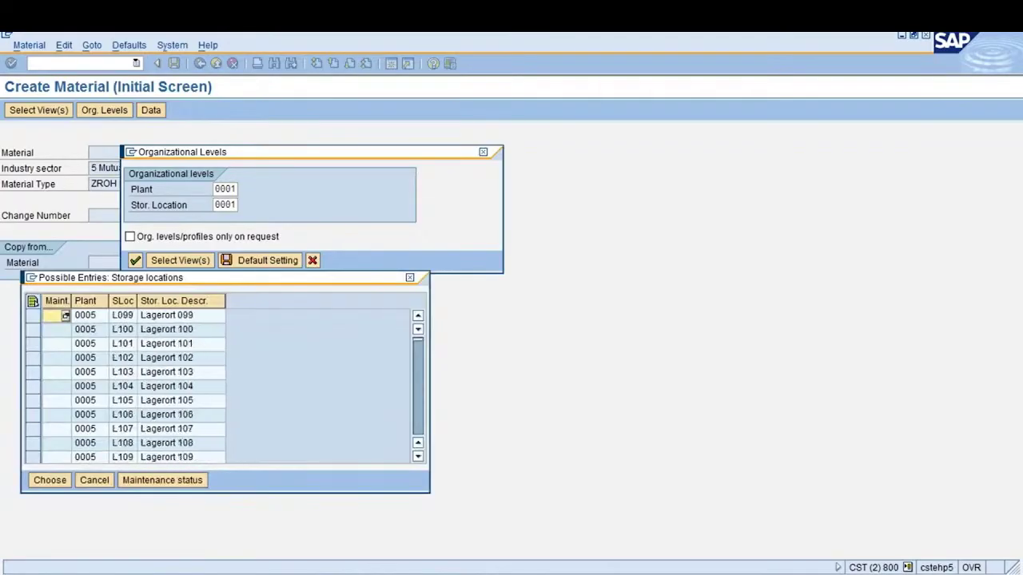
pyautogui.press('pagedown')
pyautogui.doubleClick(160, 316)
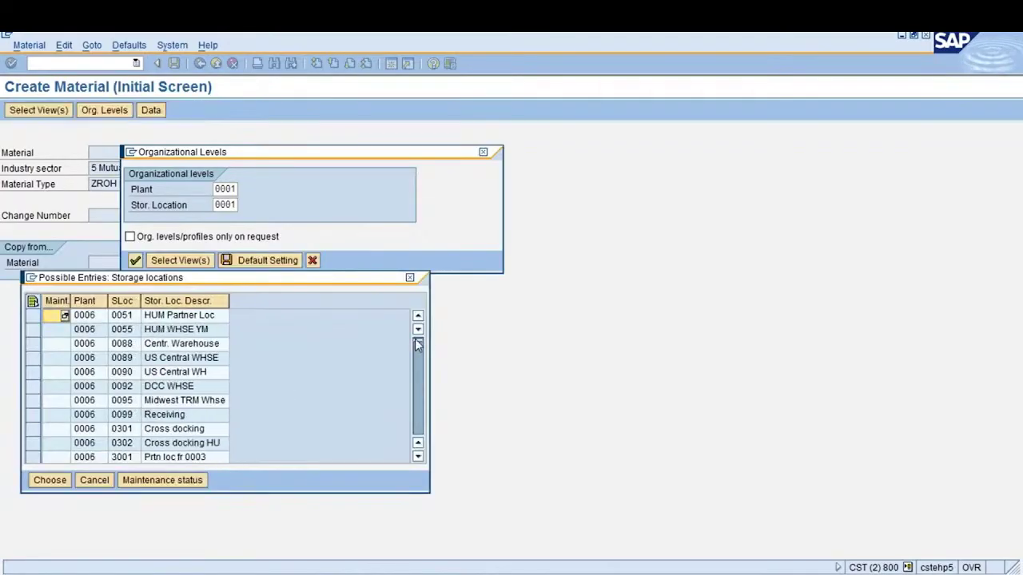
pyautogui.click(416, 401)
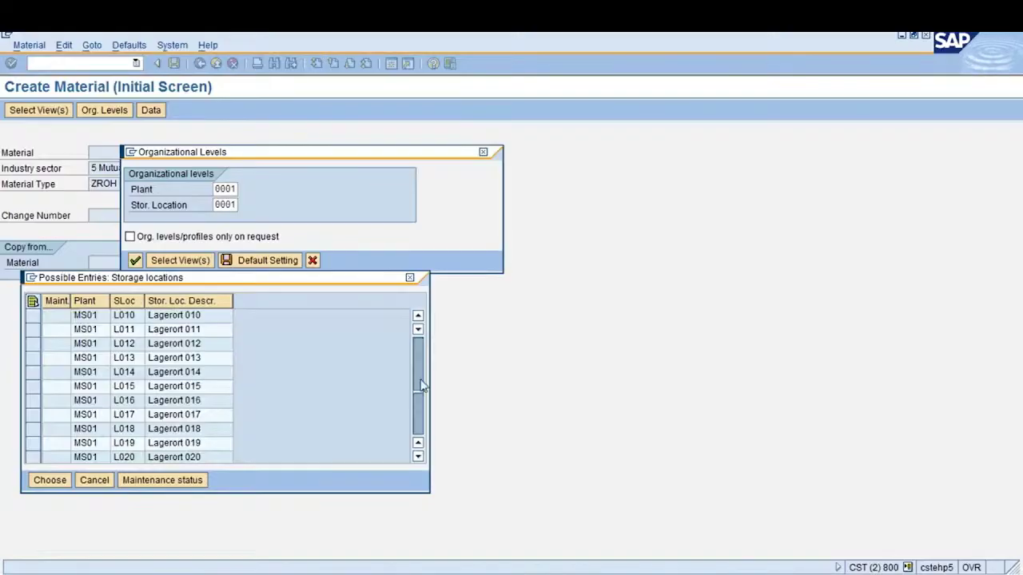
pyautogui.click(418, 384)
pyautogui.click(420, 379)
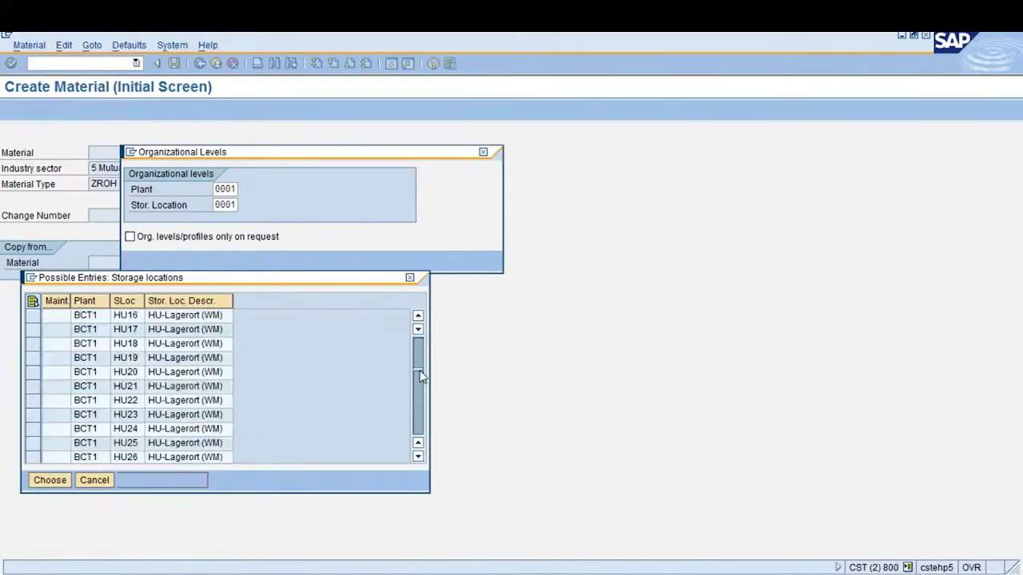
pyautogui.click(420, 364)
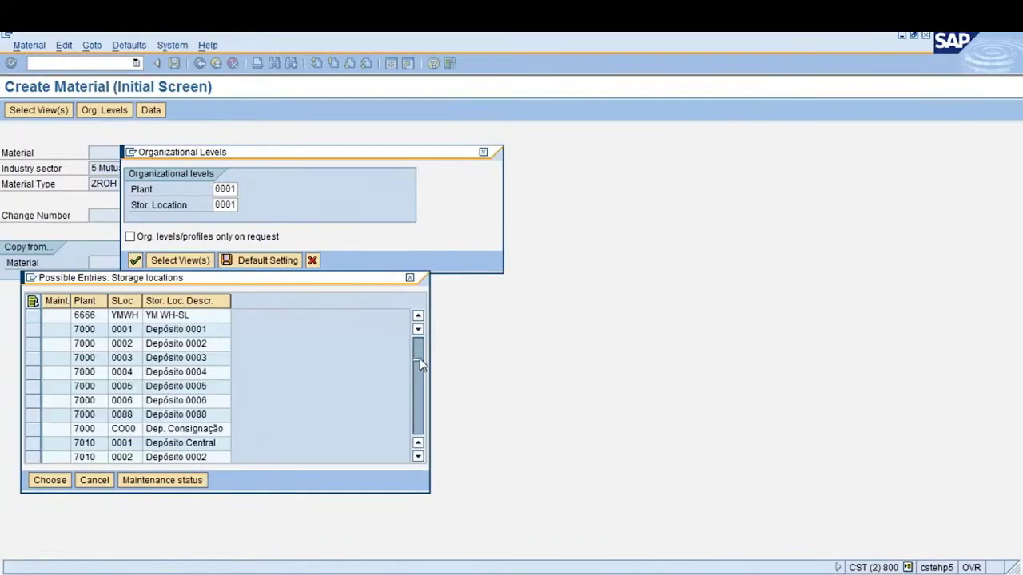
pyautogui.click(420, 358)
pyautogui.click(420, 357)
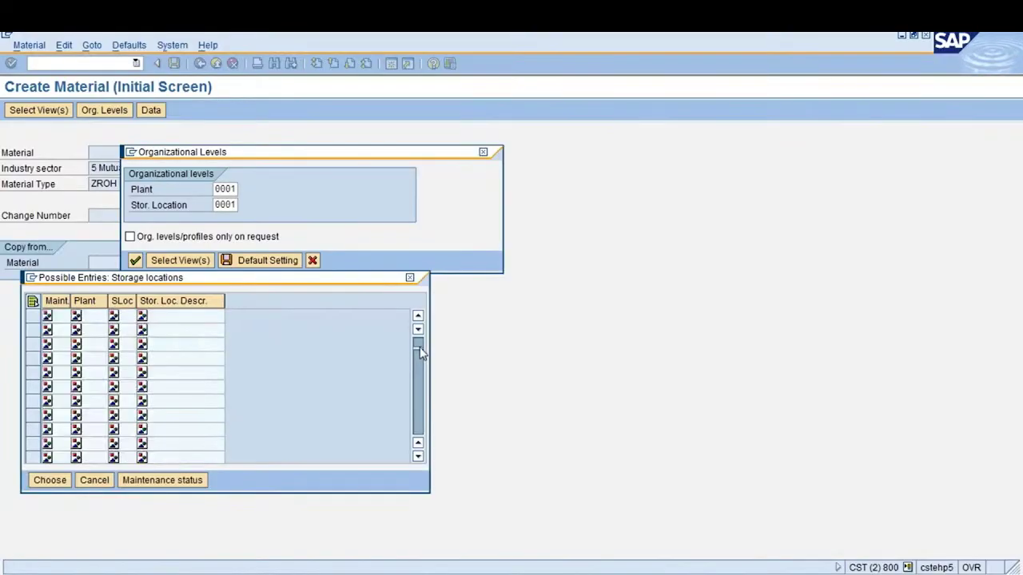
pyautogui.click(420, 355)
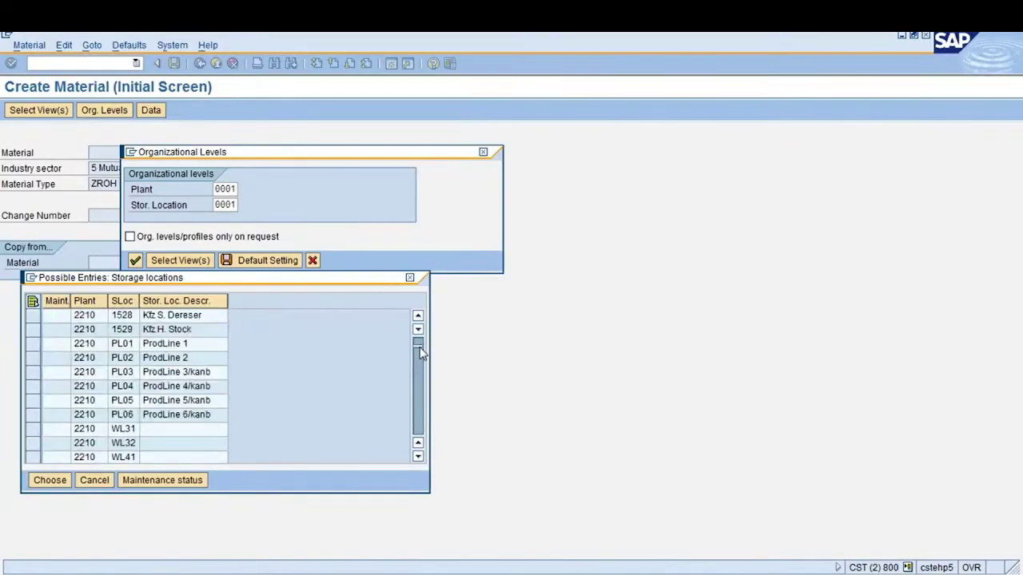
pyautogui.click(421, 352)
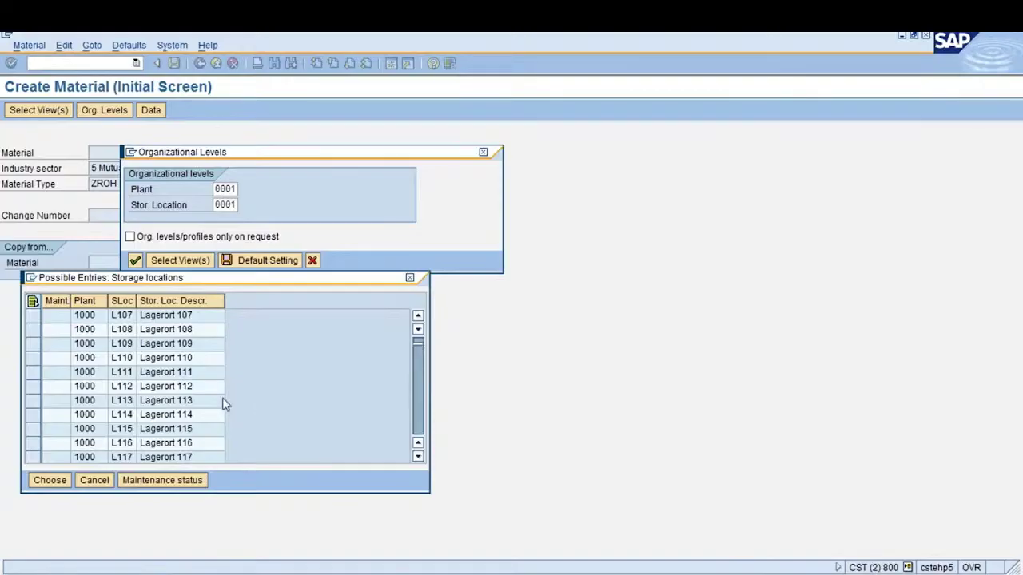
pyautogui.doubleClick(168, 360)
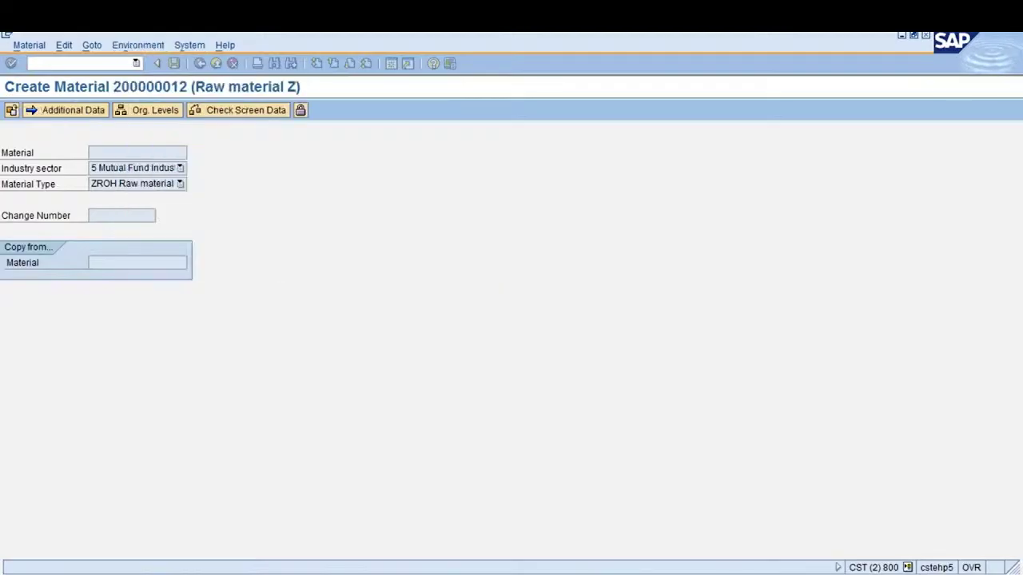
# Give the material description 'Test Raw Material', base unit kg and material group 00101
pyautogui.write('Test')
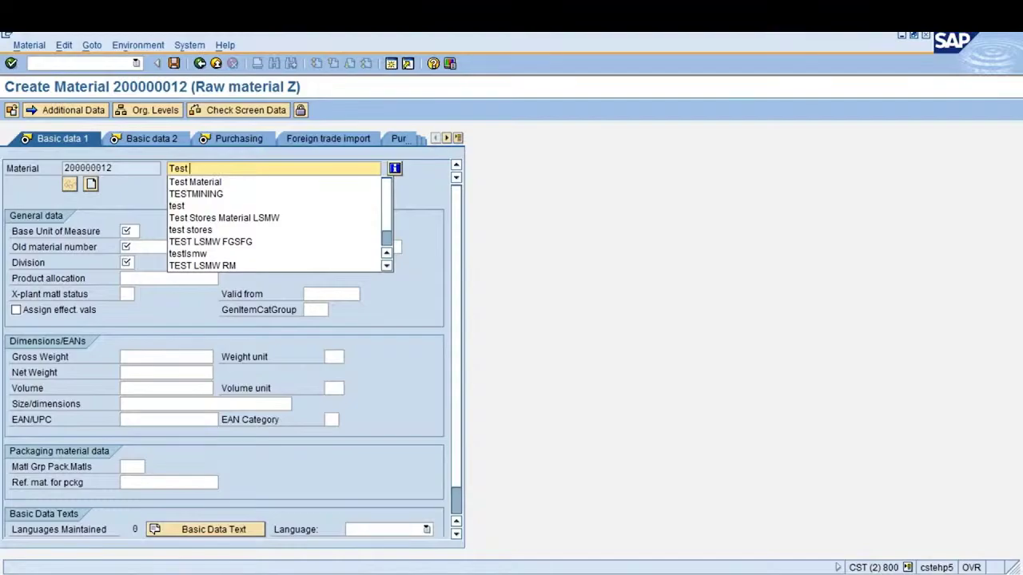
pyautogui.write(' Raw Materi')
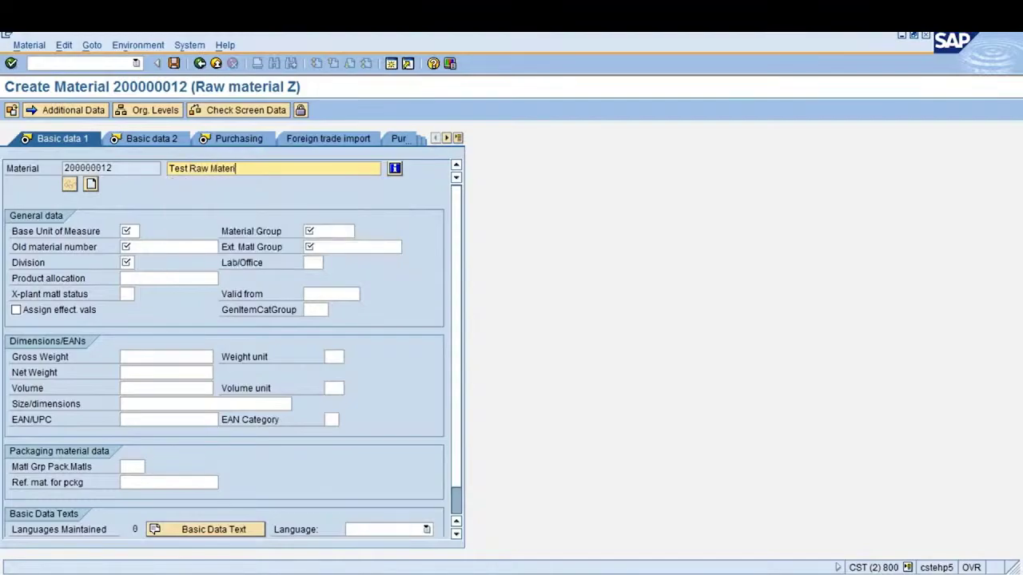
pyautogui.write('al')
pyautogui.press('Tab')
pyautogui.press('Tab')
pyautogui.press('Tab')
pyautogui.press('Tab')
pyautogui.write('kg')
pyautogui.press('Tab')
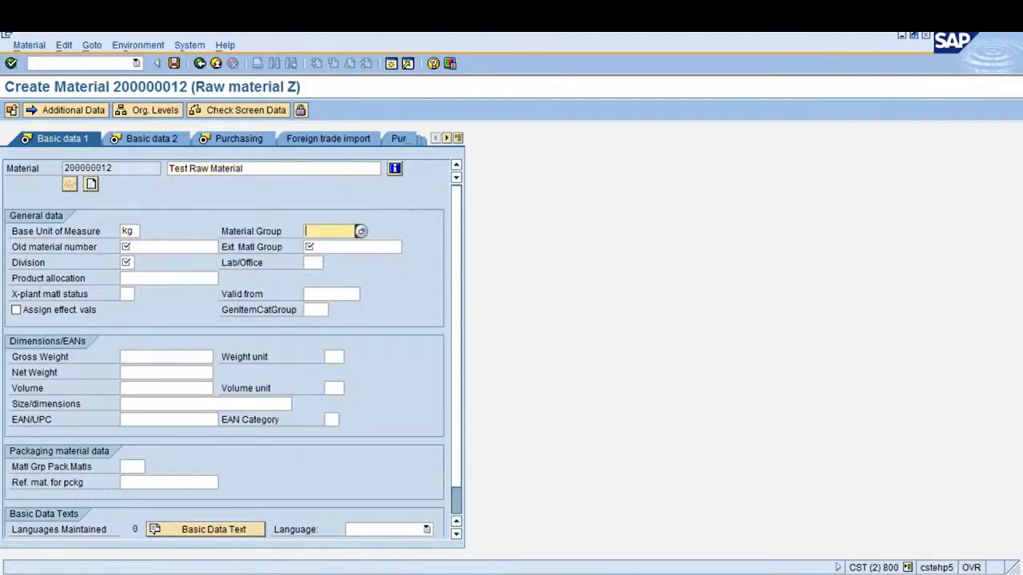
pyautogui.press('Down')
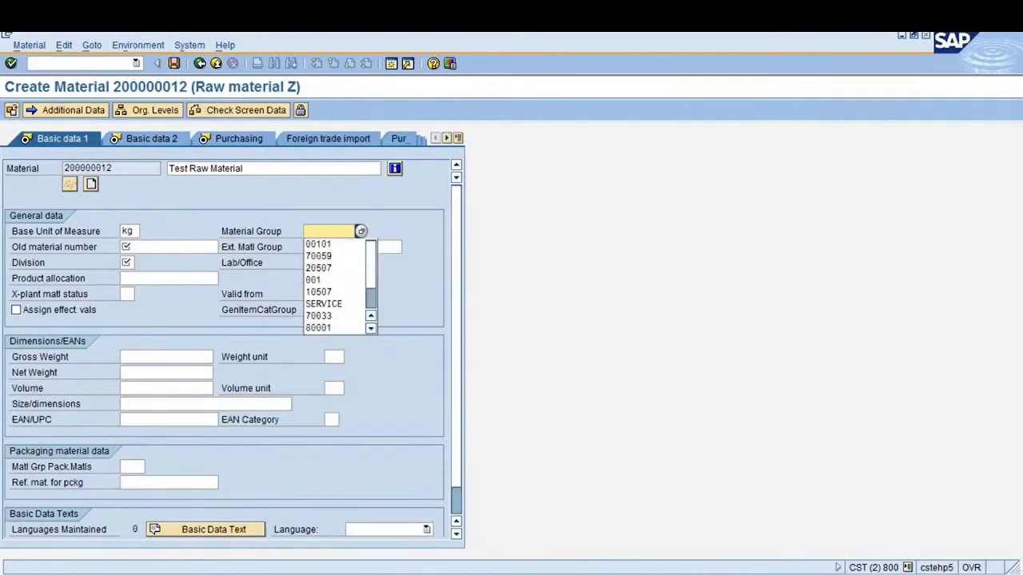
pyautogui.press('Down')
pyautogui.press('Return')
# Set old material number and external group to OLDRM, division 01, and move to Basic data 2
pyautogui.press('Tab')
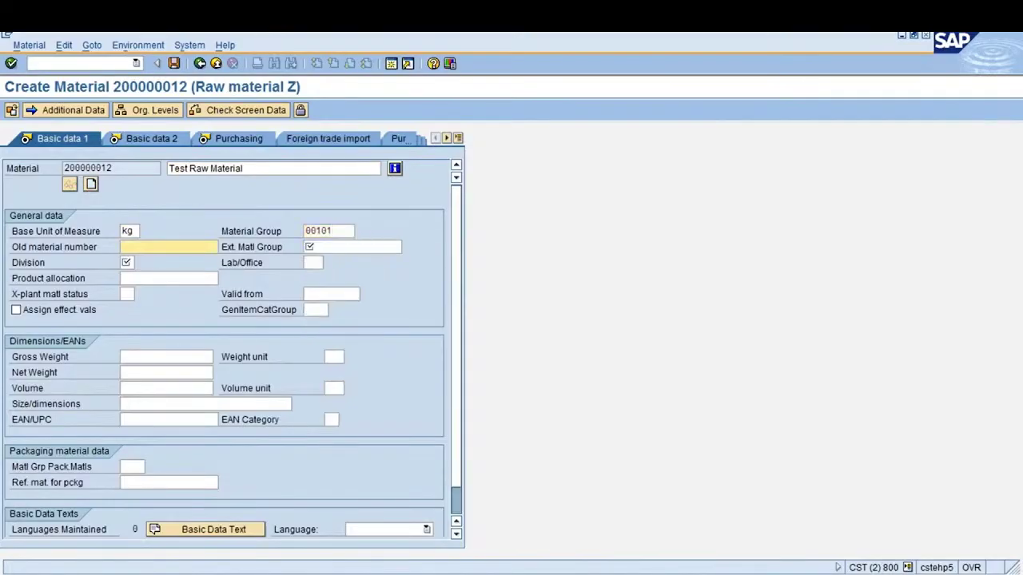
pyautogui.press('Down')
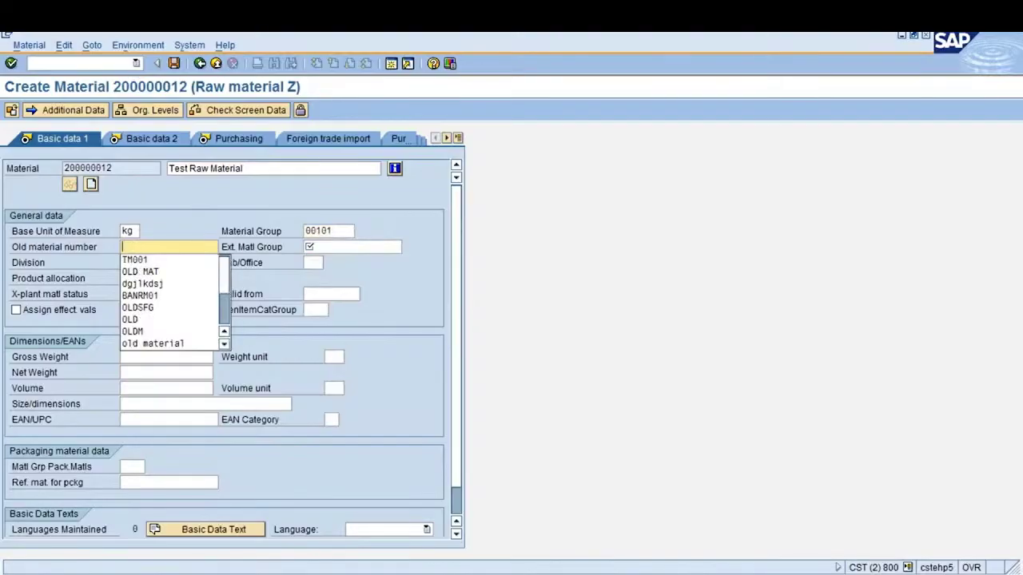
pyautogui.write('OLDRM')
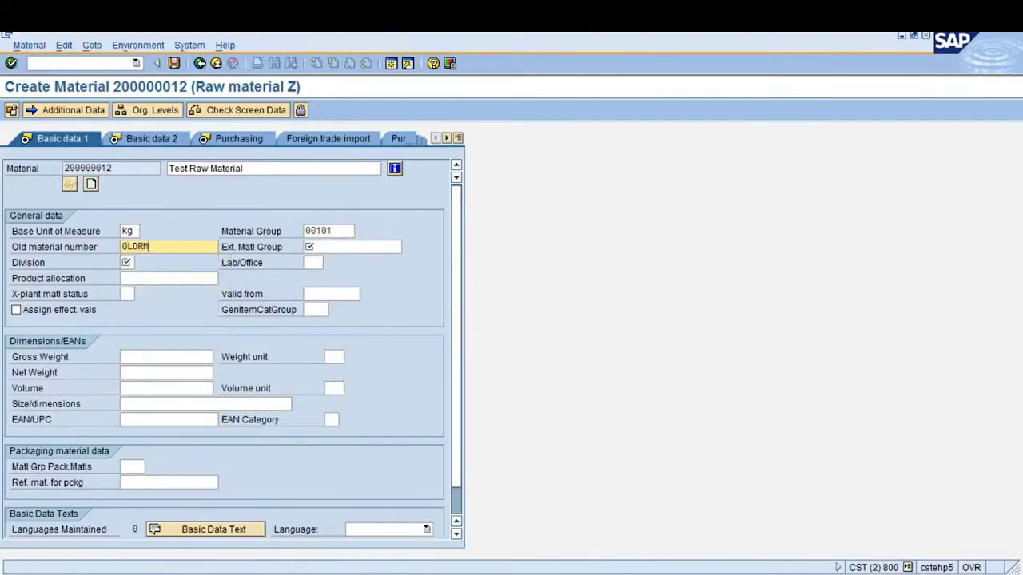
pyautogui.press('Tab')
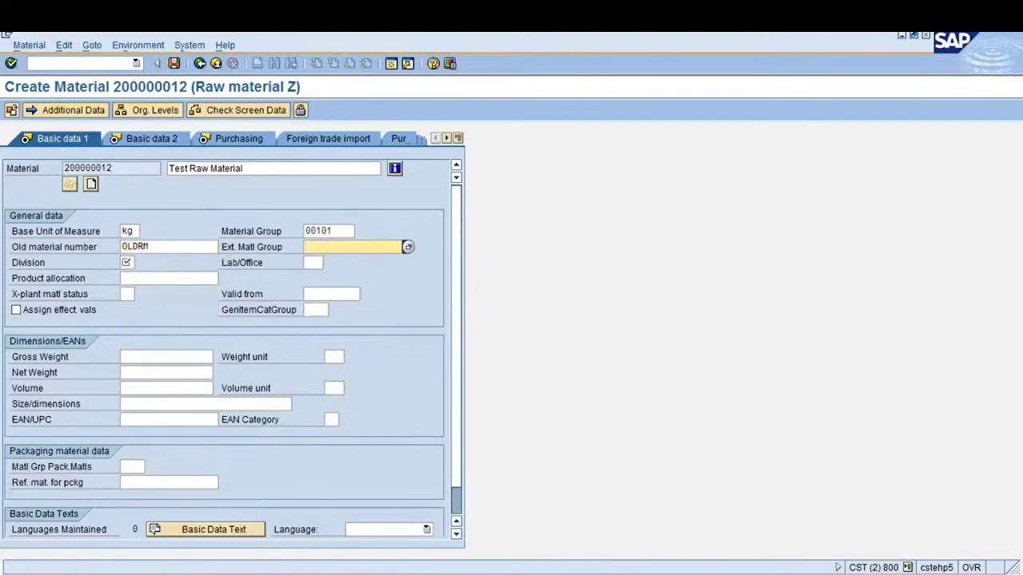
pyautogui.write('OLDRM')
pyautogui.press('Tab')
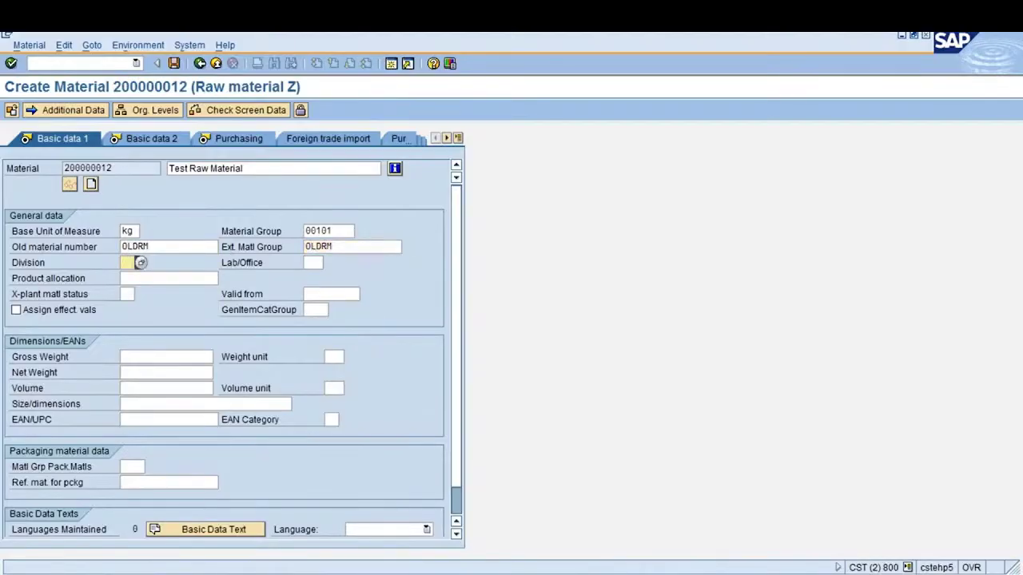
pyautogui.write('01')
pyautogui.press('Tab')
pyautogui.press('Return')
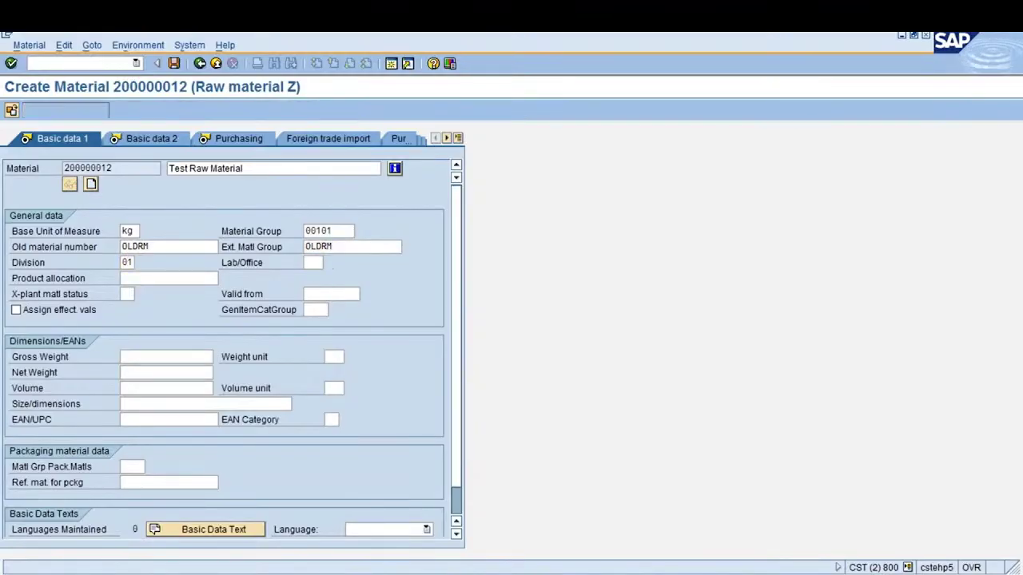
pyautogui.press('Return')
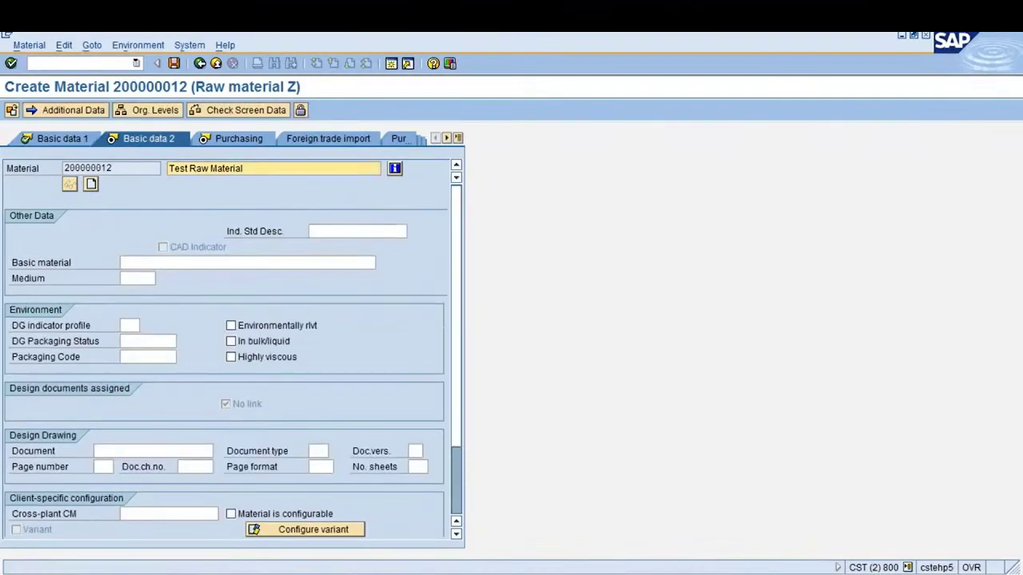
# Set purchasing group 001 with automatic PO enabled and advance through the plant views
pyautogui.press('Return')
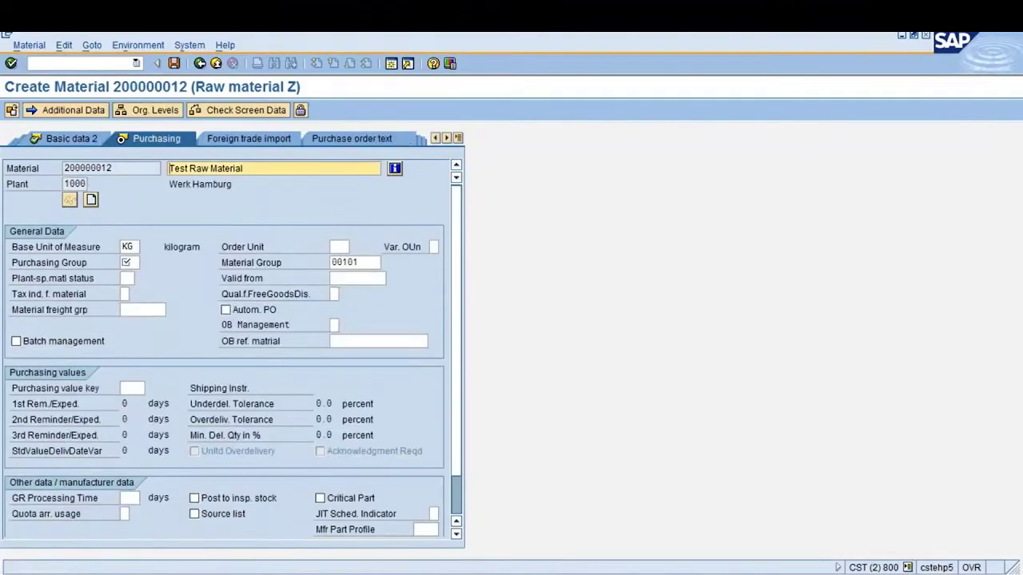
pyautogui.write('001')
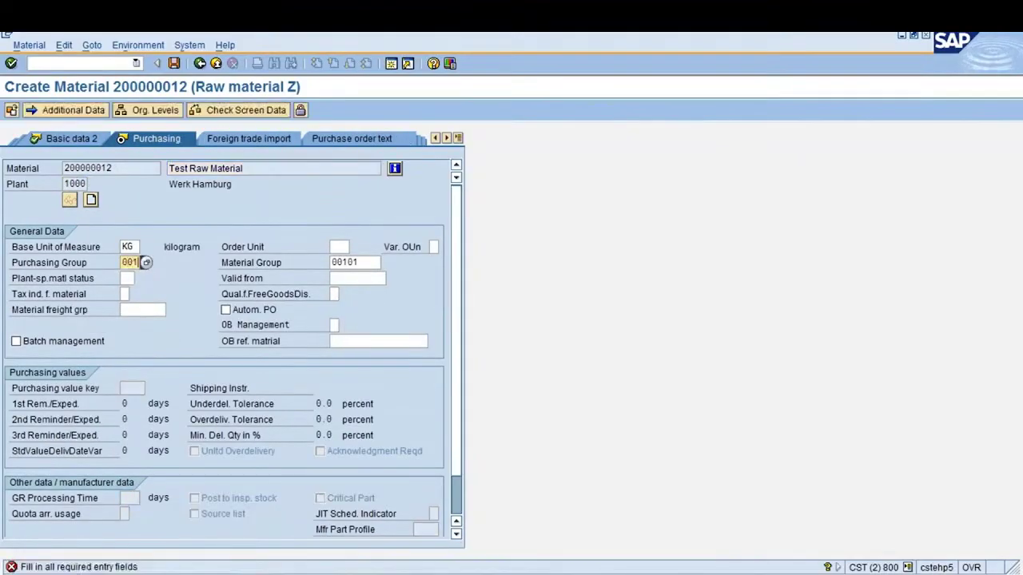
pyautogui.click(226, 311)
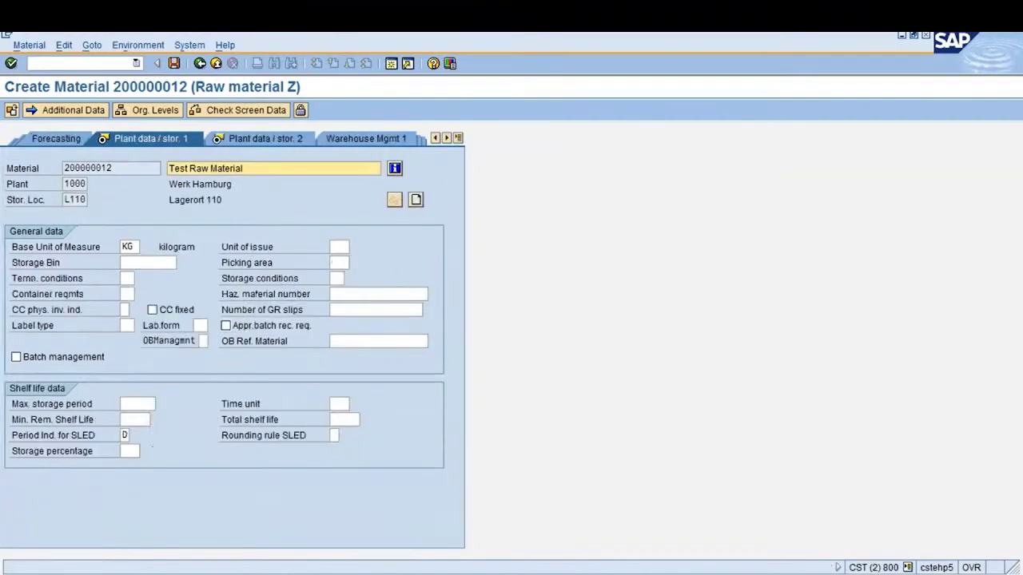
pyautogui.press('Return')
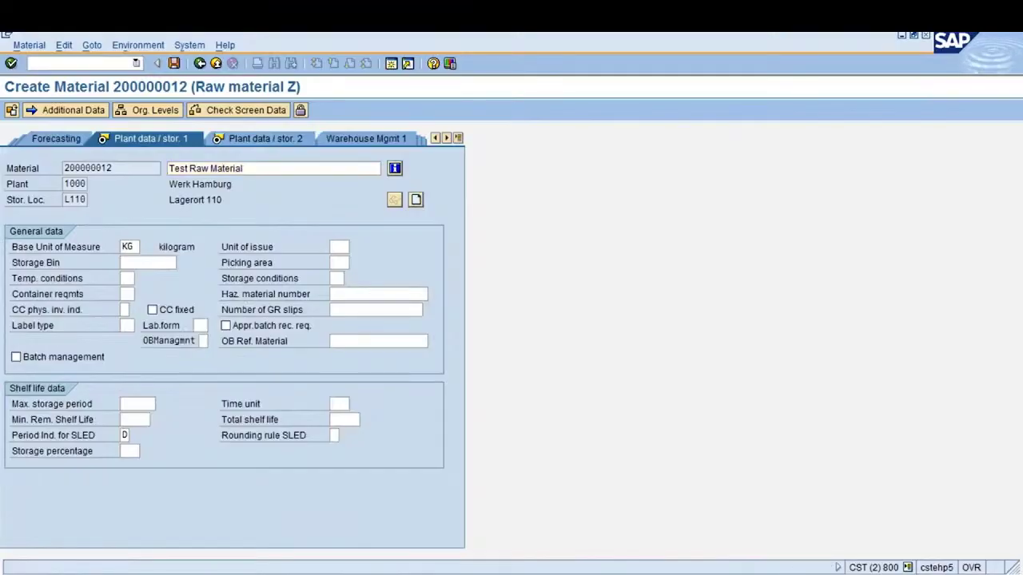
pyautogui.press('Return')
pyautogui.press('Return')
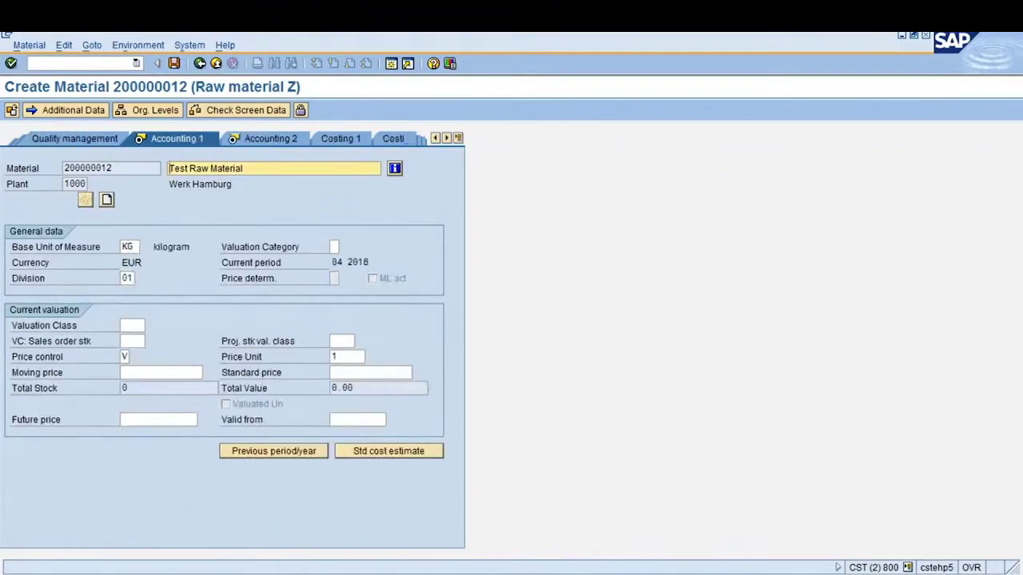
pyautogui.press('Return')
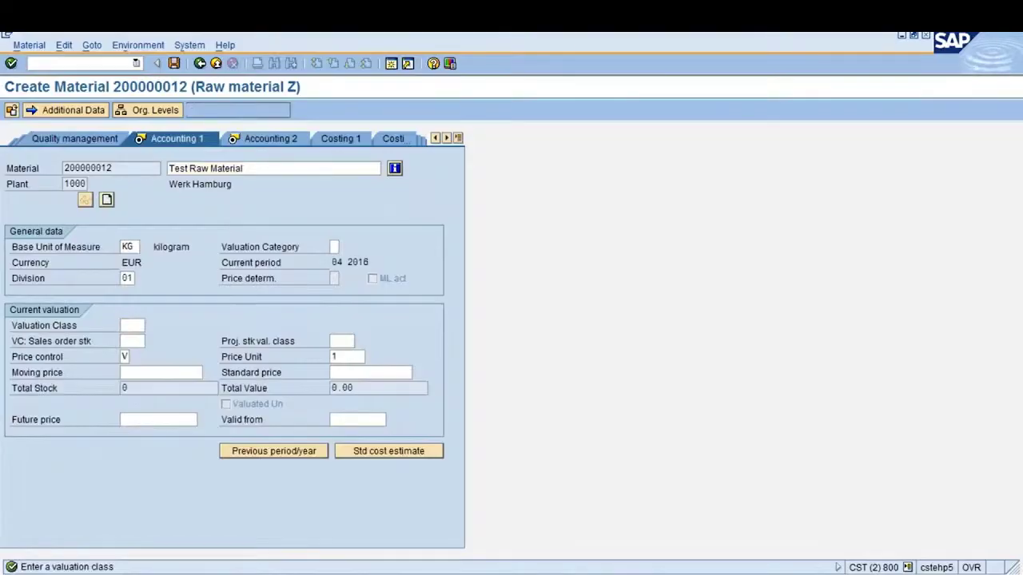
# Enter valuation class 2001 and moving price 50, then save material 200000012
pyautogui.press('F4')
pyautogui.press('Return')
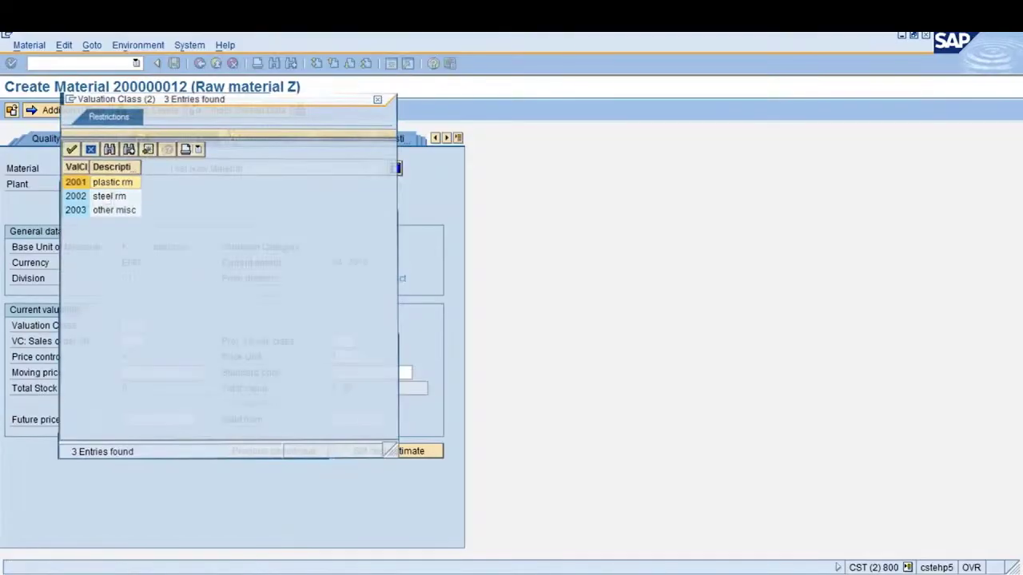
pyautogui.press('Tab')
pyautogui.press('Tab')
pyautogui.press('Tab')
pyautogui.press('Tab')
pyautogui.press('Tab')
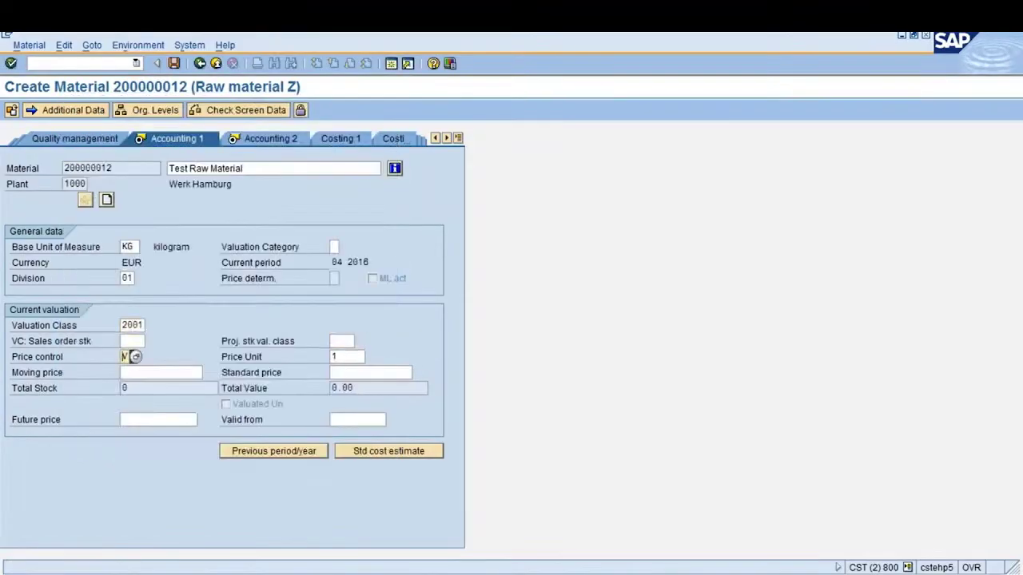
pyautogui.write('50')
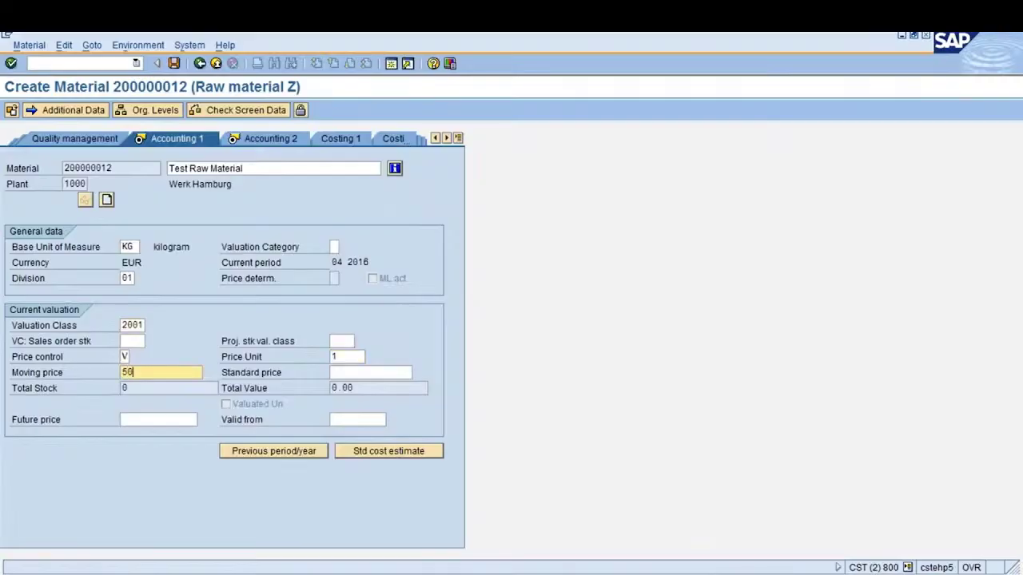
pyautogui.press('Return')
pyautogui.press('Return')
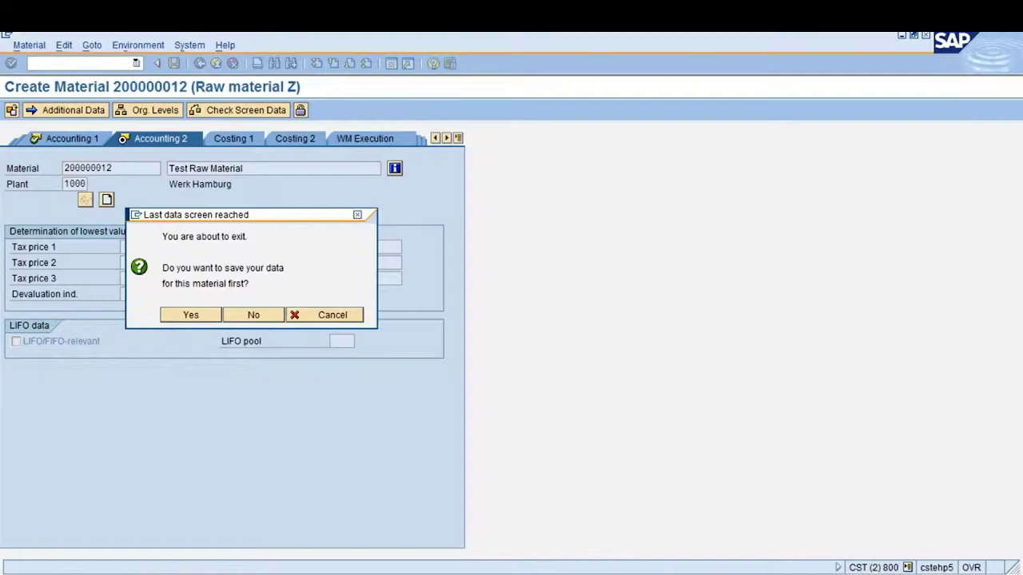
pyautogui.press('Return')
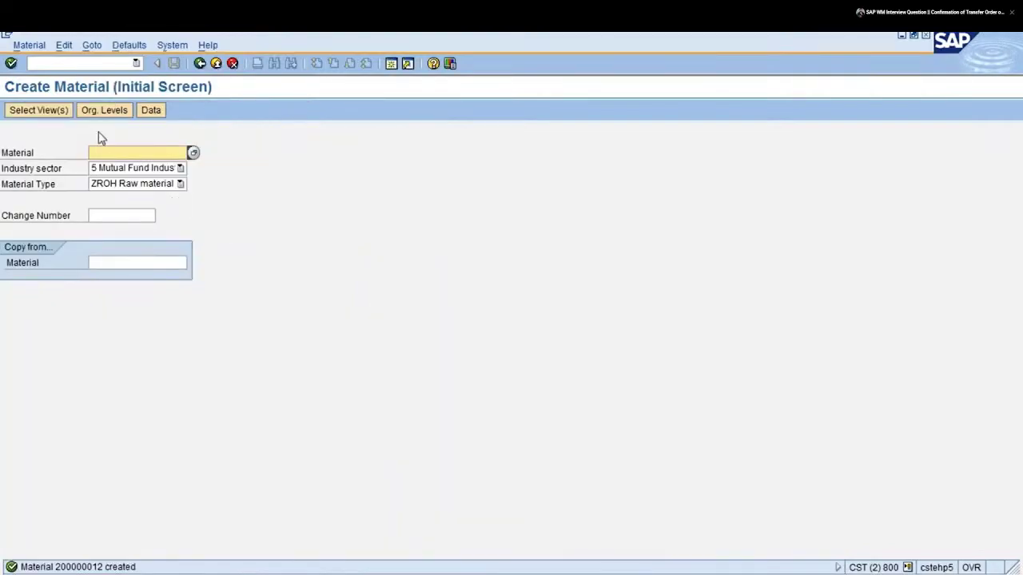
# Open the Change Material screen with transaction /nmm02
pyautogui.click(80, 63)
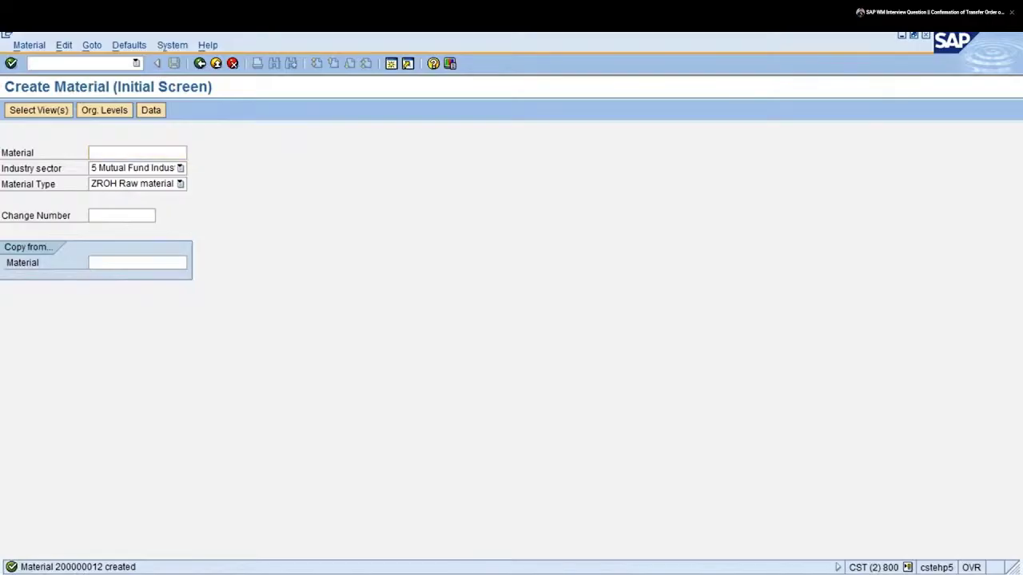
pyautogui.write('/nmm02')
pyautogui.press('Return')
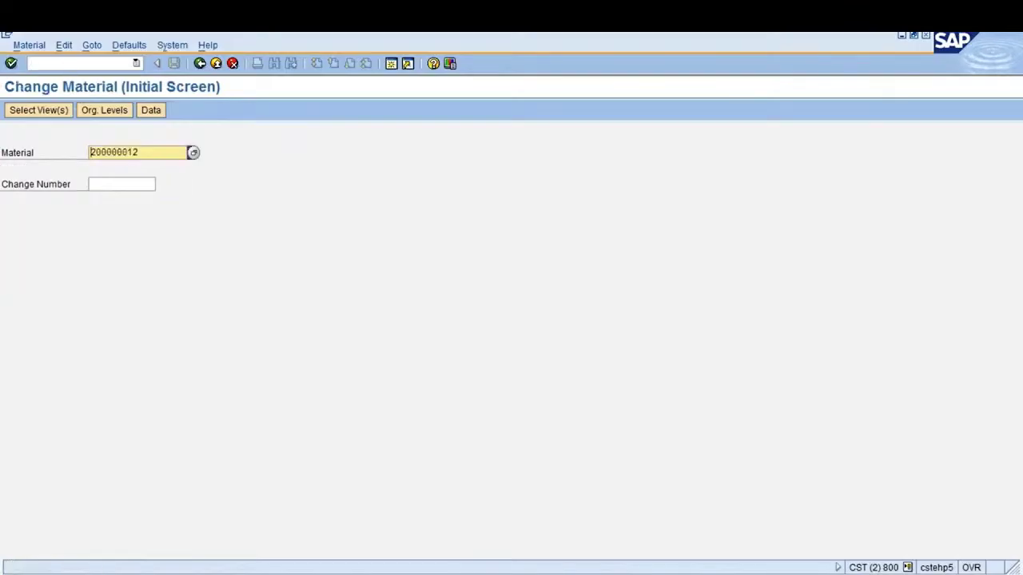
# Copy material number 200000012, then start ME11 to create an info record for it
pyautogui.doubleClick(97, 152)
pyautogui.click(119, 155)
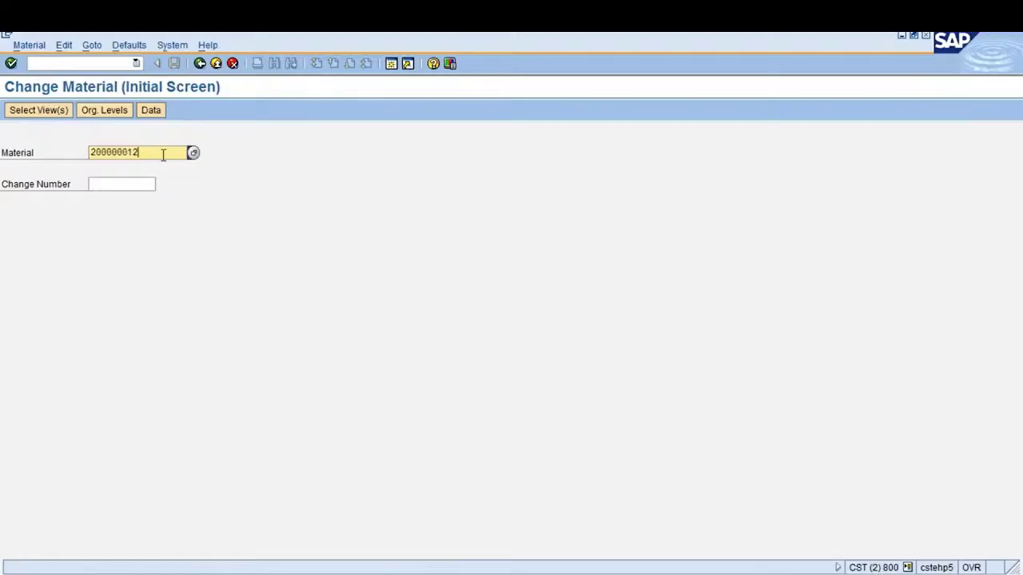
pyautogui.moveTo(163, 154); pyautogui.dragTo(80, 155)
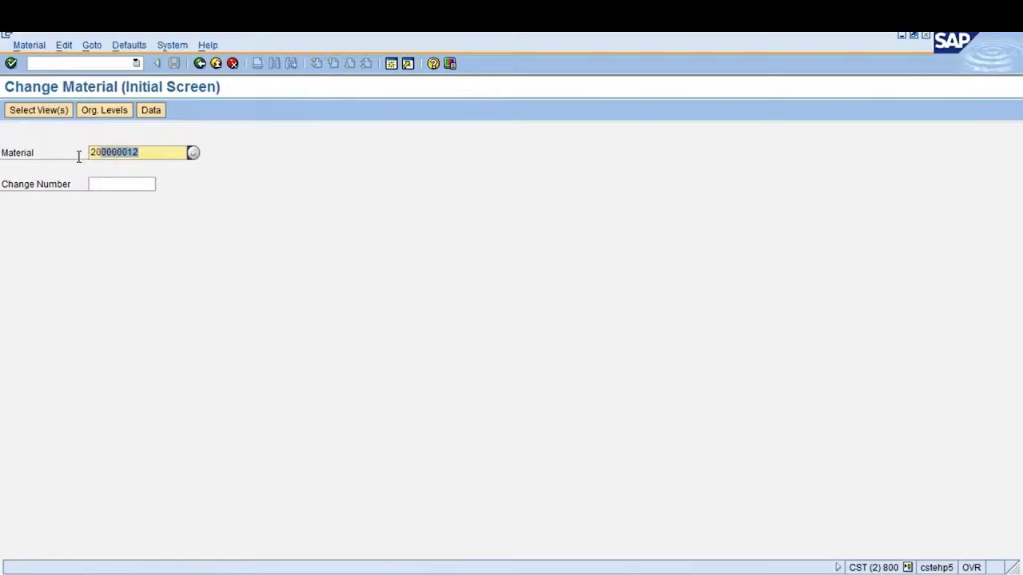
pyautogui.click(200, 67)
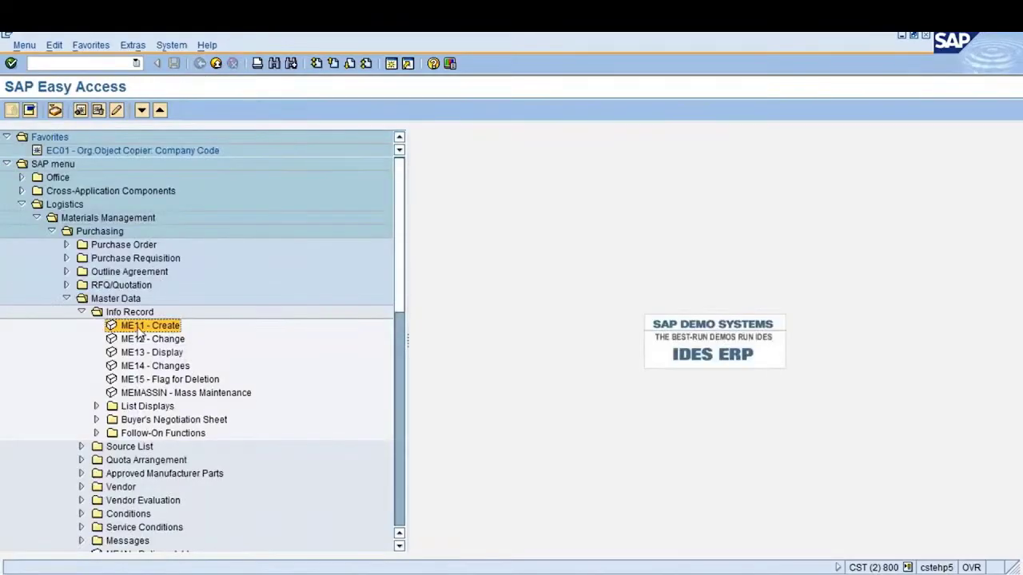
pyautogui.doubleClick(139, 327)
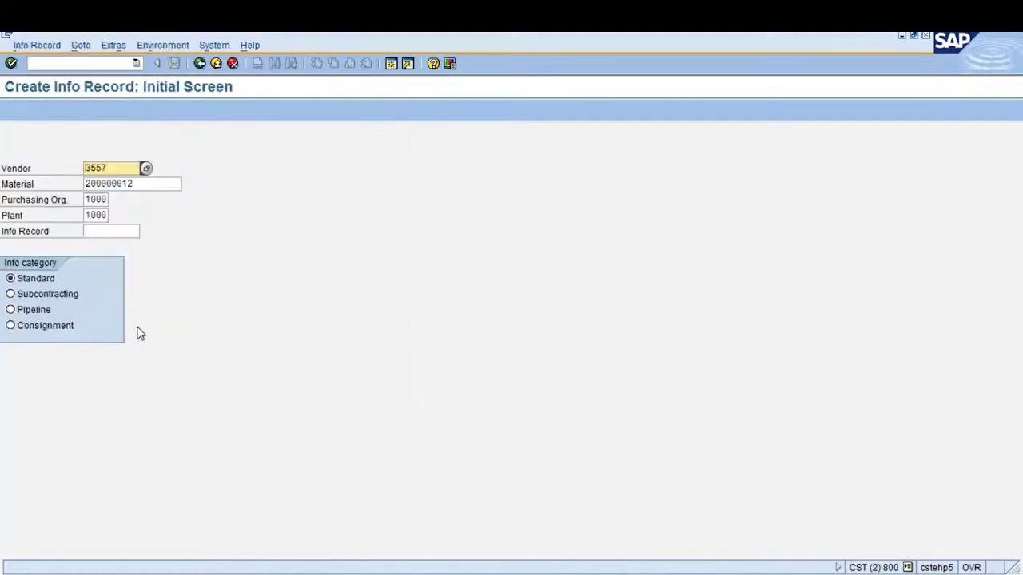
# Confirm the header: vendor 3557, material 200000012, purchasing org 1000, plant 1000
pyautogui.press('Tab')
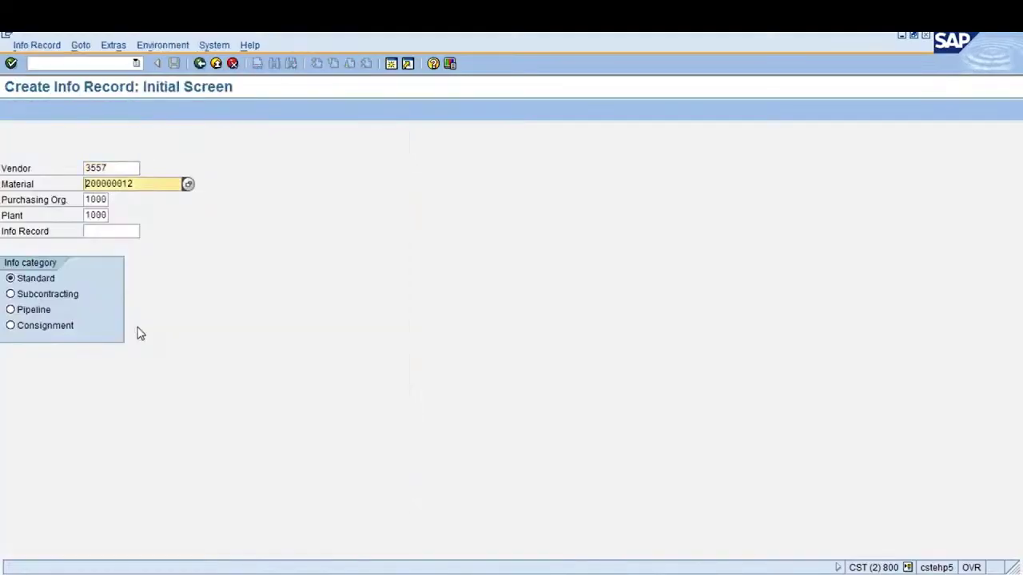
pyautogui.hotkey('shift', 'Tab')
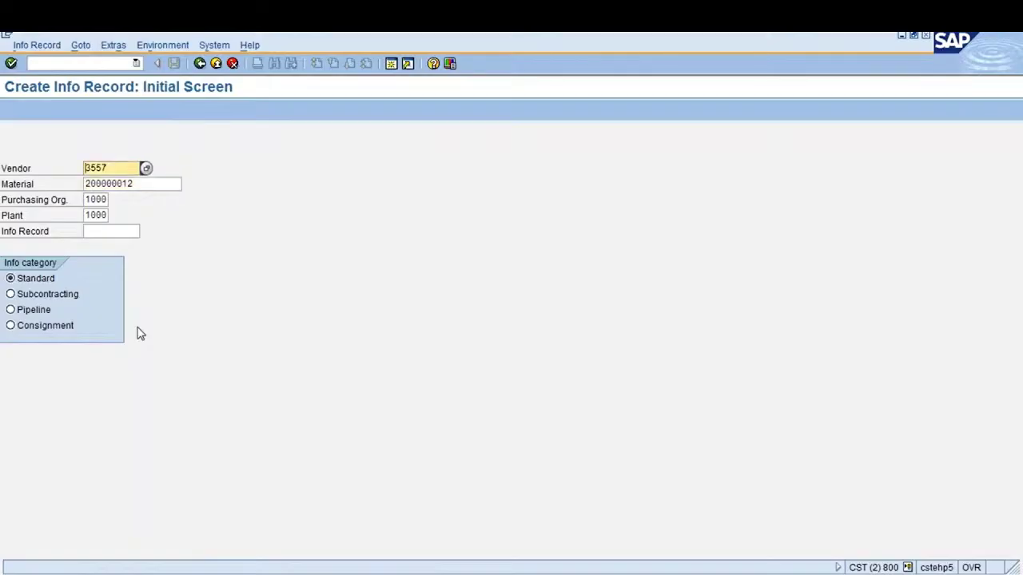
pyautogui.press('Tab')
pyautogui.press('Tab')
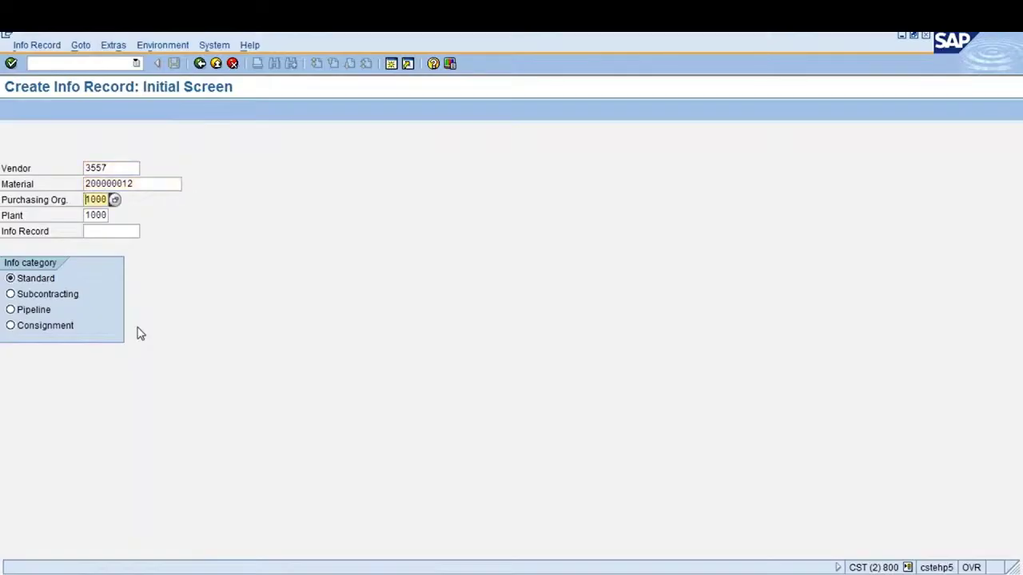
pyautogui.press('Tab')
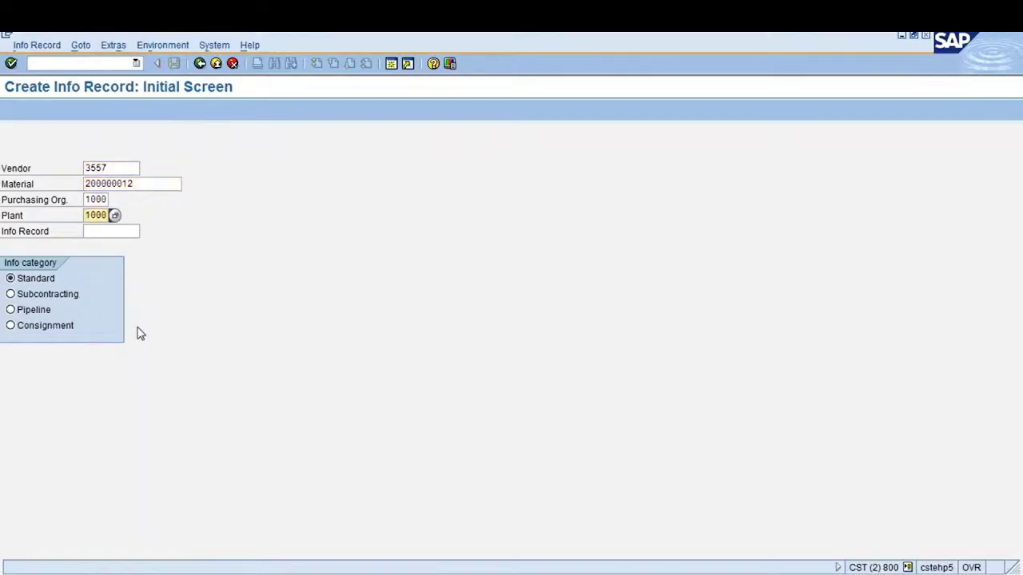
pyautogui.press('Return')
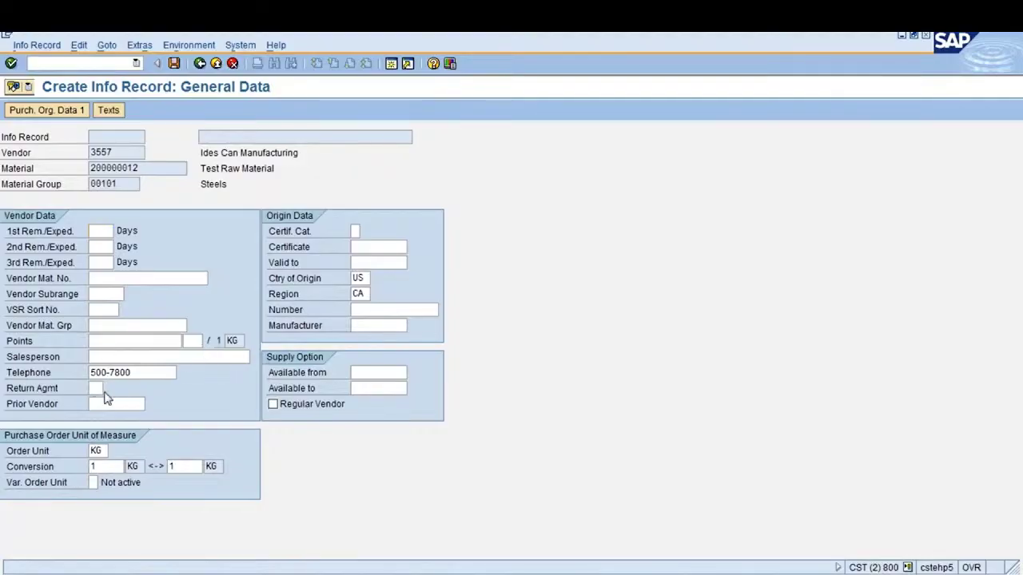
pyautogui.press('Return')
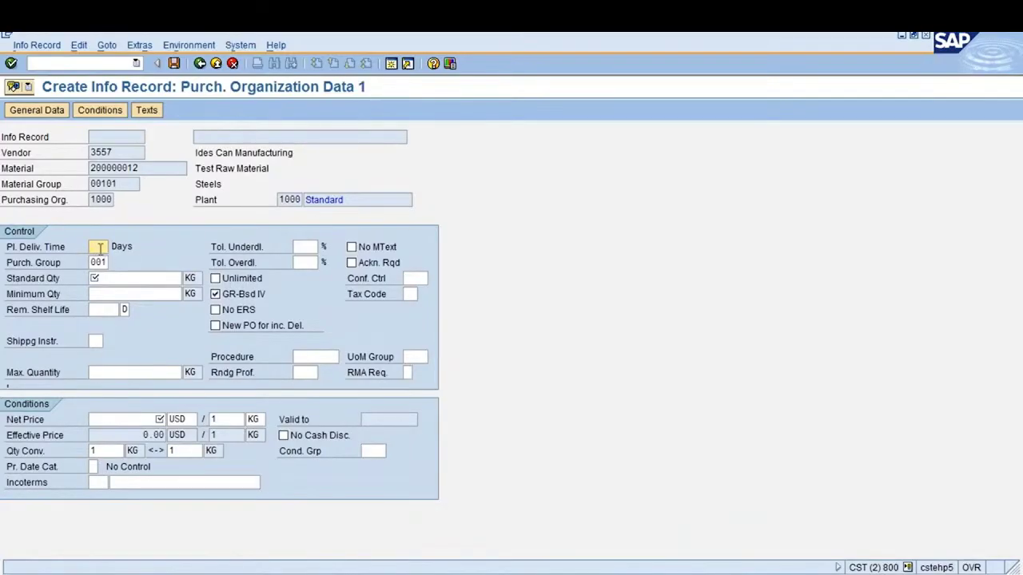
# Enter planned delivery time 10 days, standard quantity 100 and minimum quantity 50
pyautogui.write('10')
pyautogui.press('Tab')
pyautogui.press('Tab')
pyautogui.press('Tab')
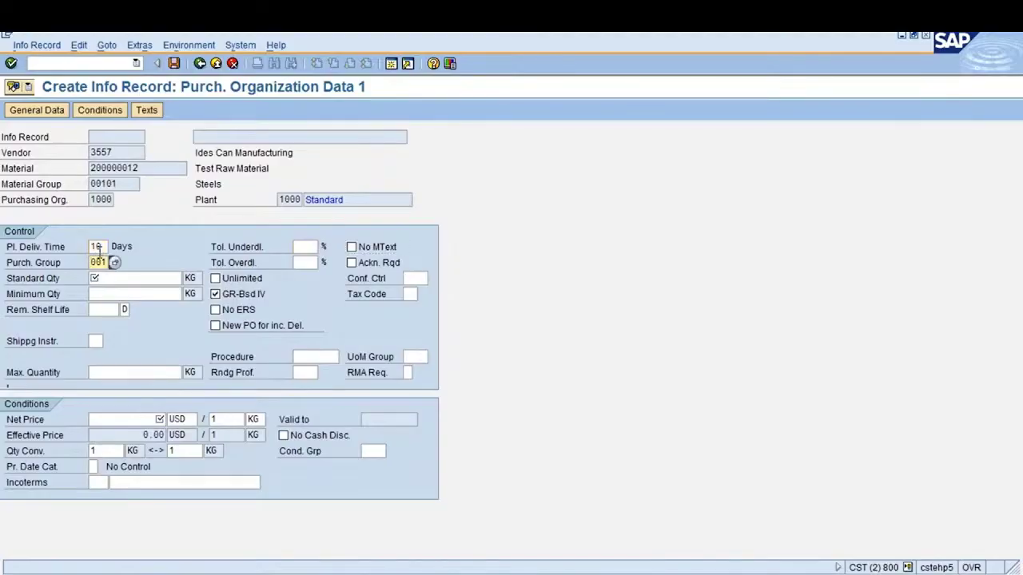
pyautogui.click(116, 279)
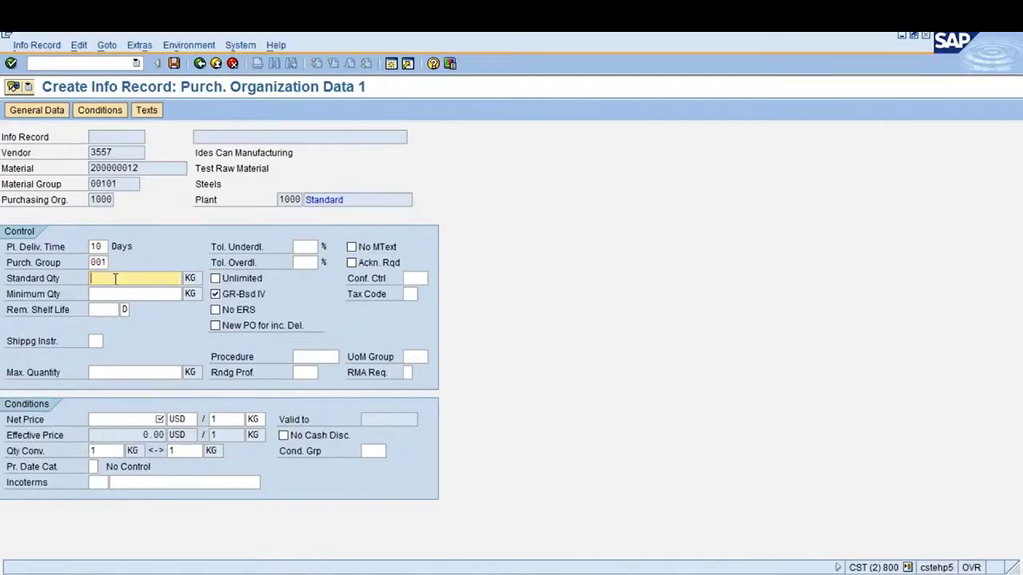
pyautogui.write('100')
pyautogui.press('Tab')
pyautogui.press('Tab')
pyautogui.press('Tab')
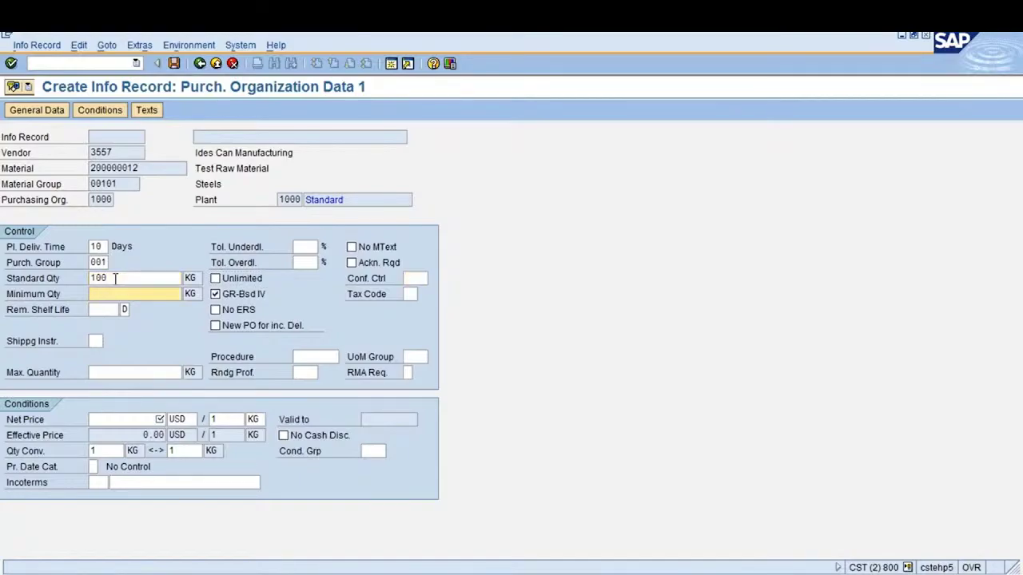
pyautogui.write('50')
pyautogui.moveTo(110, 294); pyautogui.dragTo(84, 294)
pyautogui.click(112, 294)
pyautogui.click(304, 245)
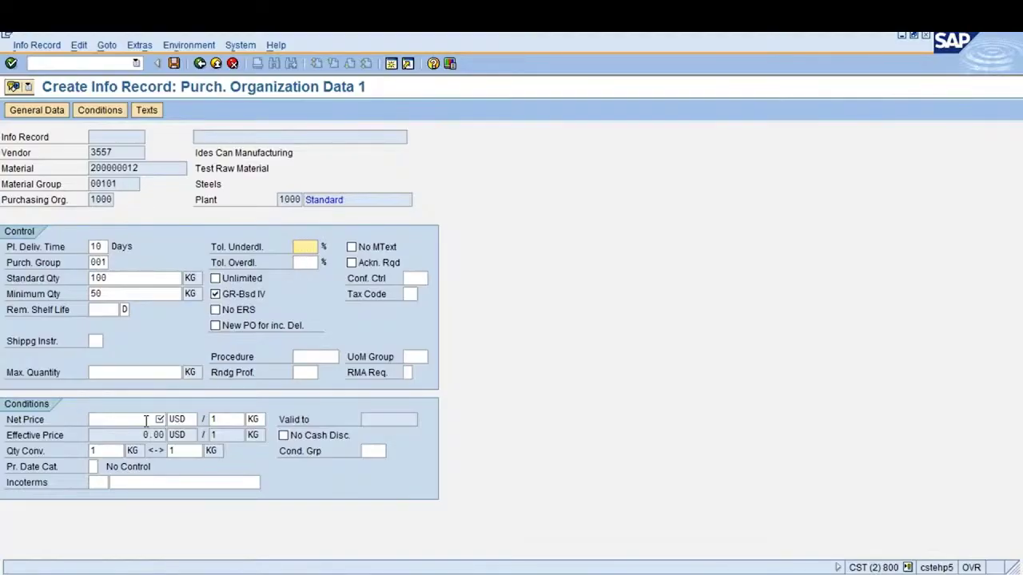
# Set net price 20 and Incoterms FOB 'Free on board', then confirm the entries
pyautogui.click(146, 419)
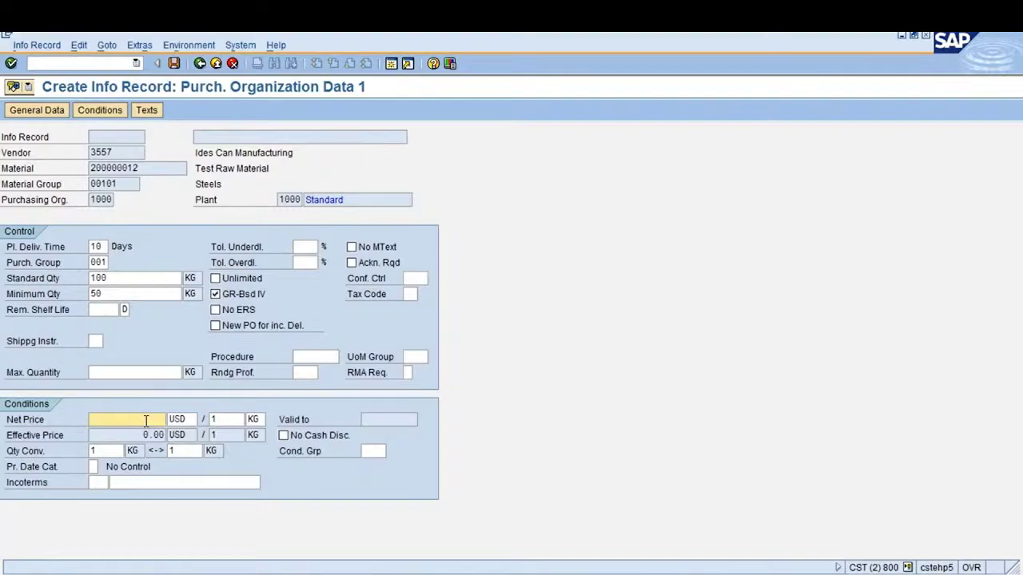
pyautogui.write('20')
pyautogui.click(100, 482)
pyautogui.write('FO')
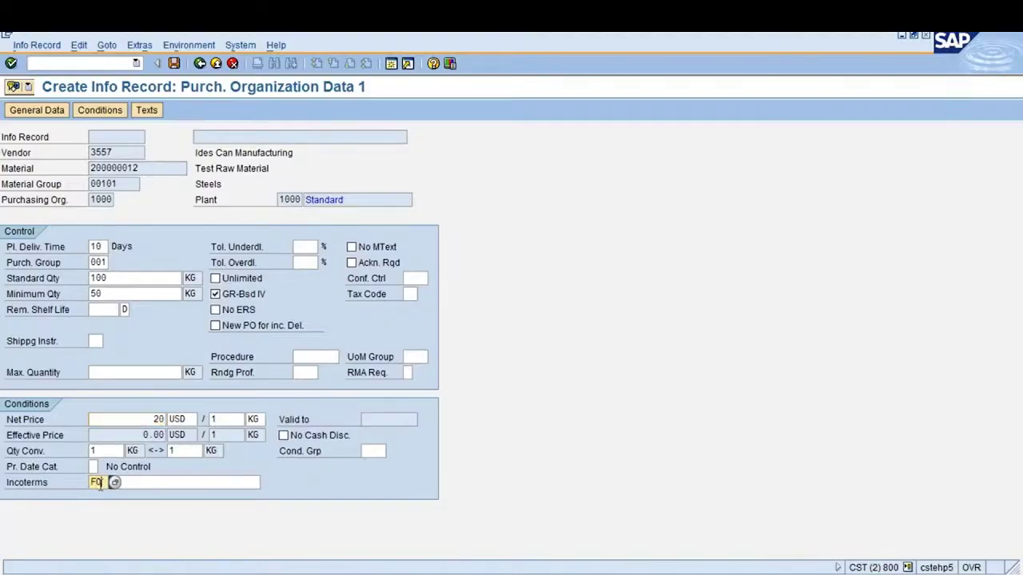
pyautogui.write('B')
pyautogui.press('Tab')
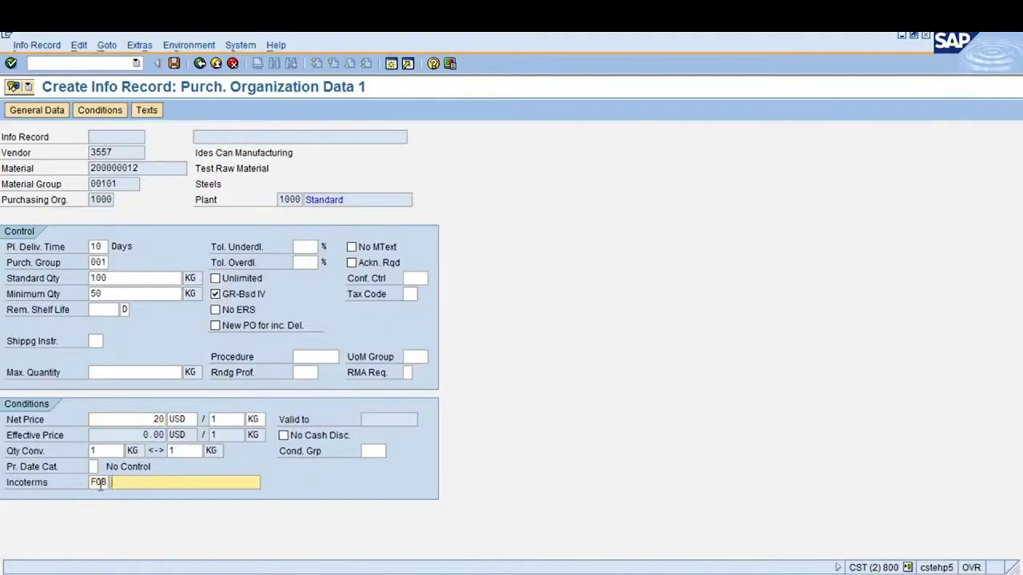
pyautogui.write('Free on board')
pyautogui.press('Return')
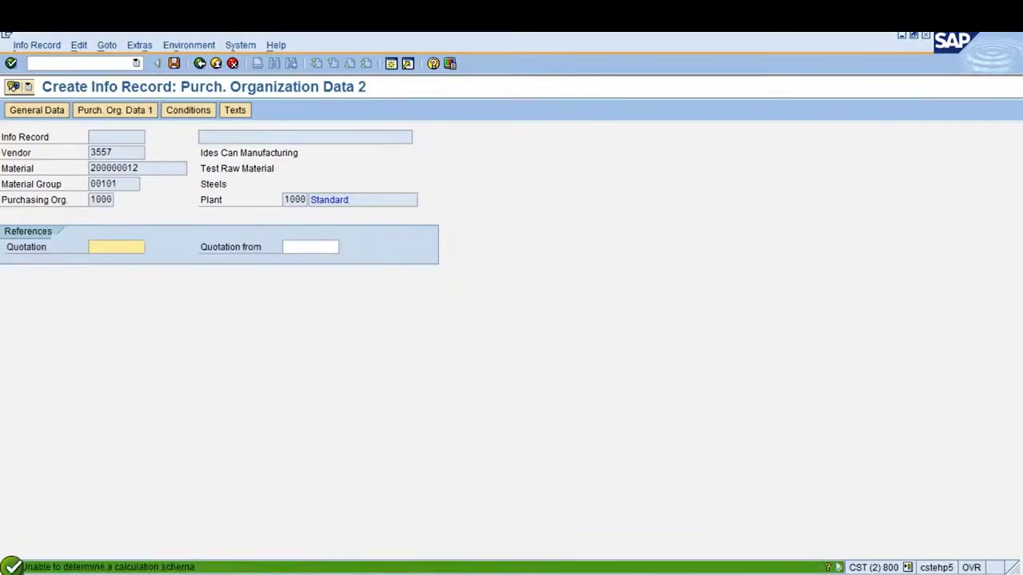
# Write 'Purchase Order text' as the purchase order text and bring up the conditions
pyautogui.press('Return')
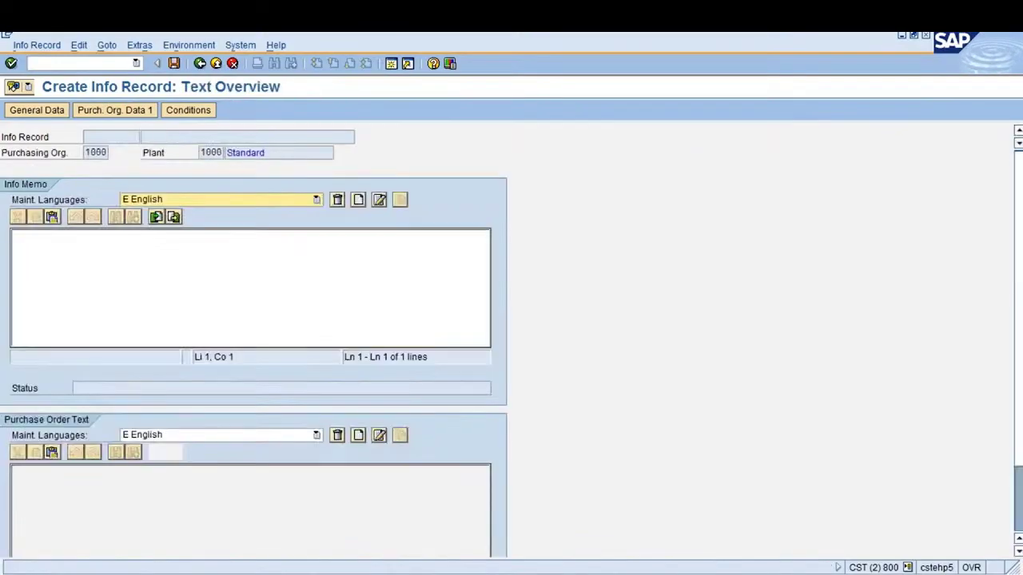
pyautogui.click(141, 275)
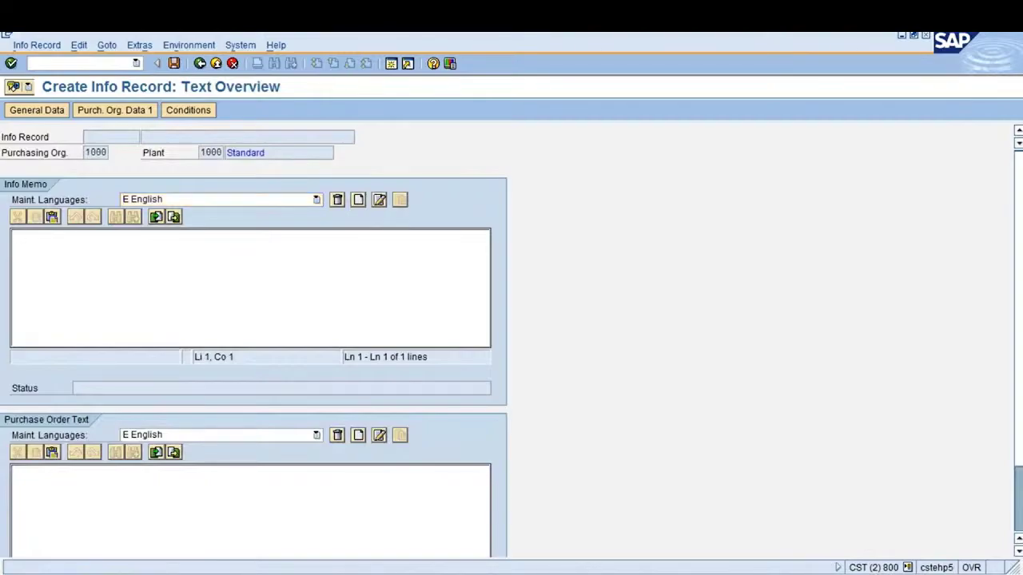
pyautogui.click(82, 504)
pyautogui.write('PO')
pyautogui.press('BackSpace')
pyautogui.write('urchase Order text')
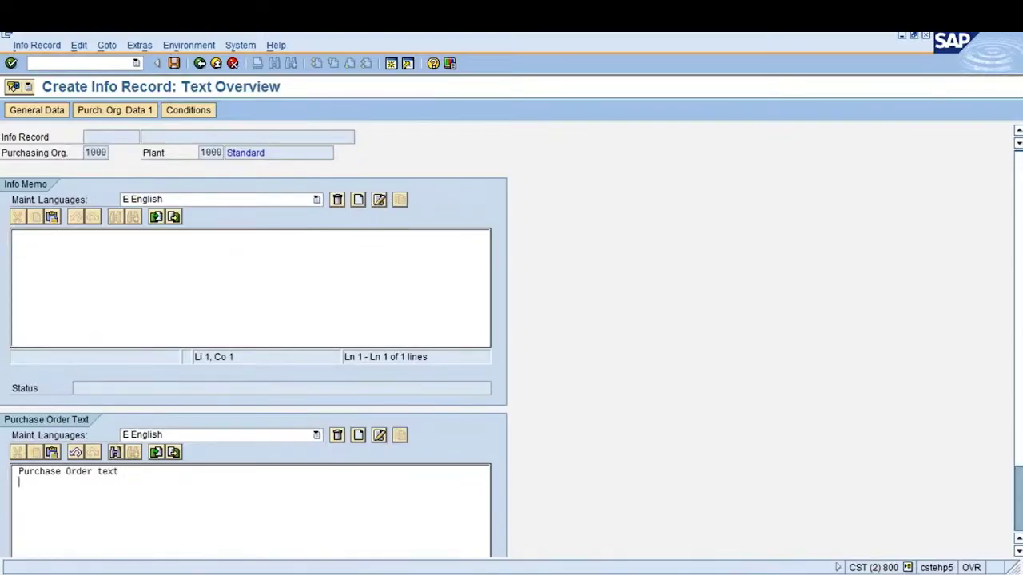
pyautogui.click(191, 118)
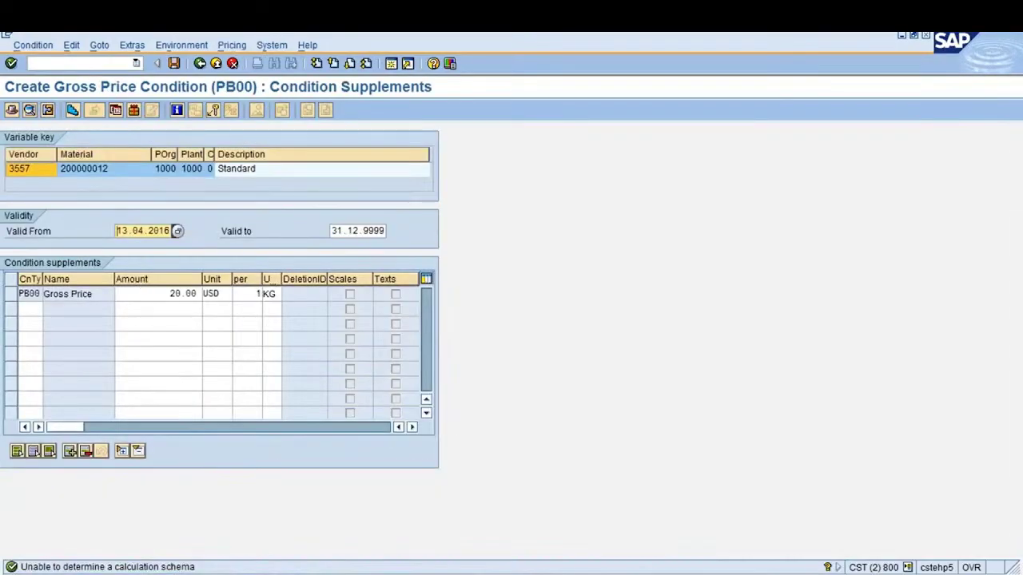
# Add a FRA1 Freight % condition line of 5% below the PB00 gross price
pyautogui.click(157, 294)
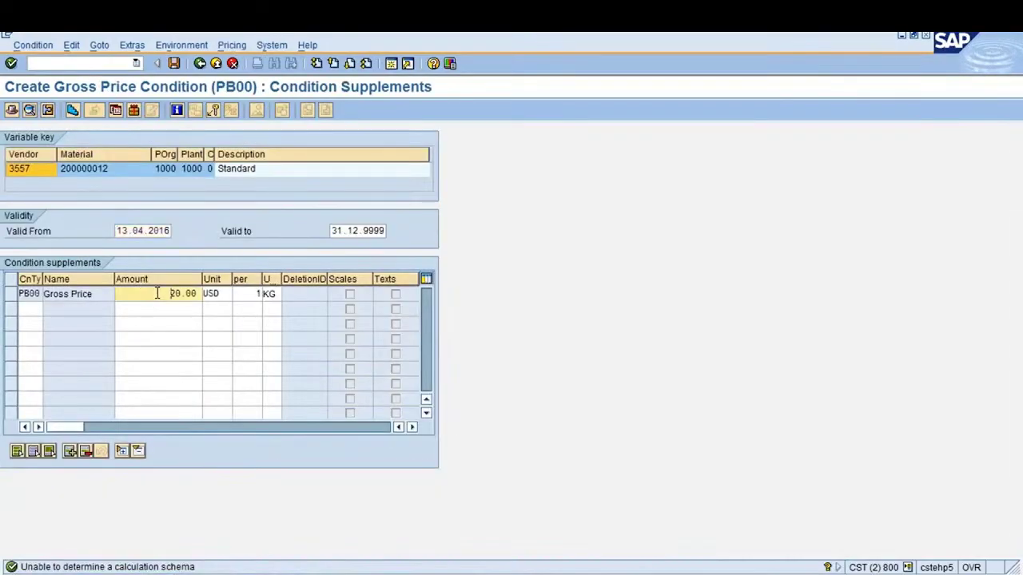
pyautogui.click(32, 311)
pyautogui.press('F4')
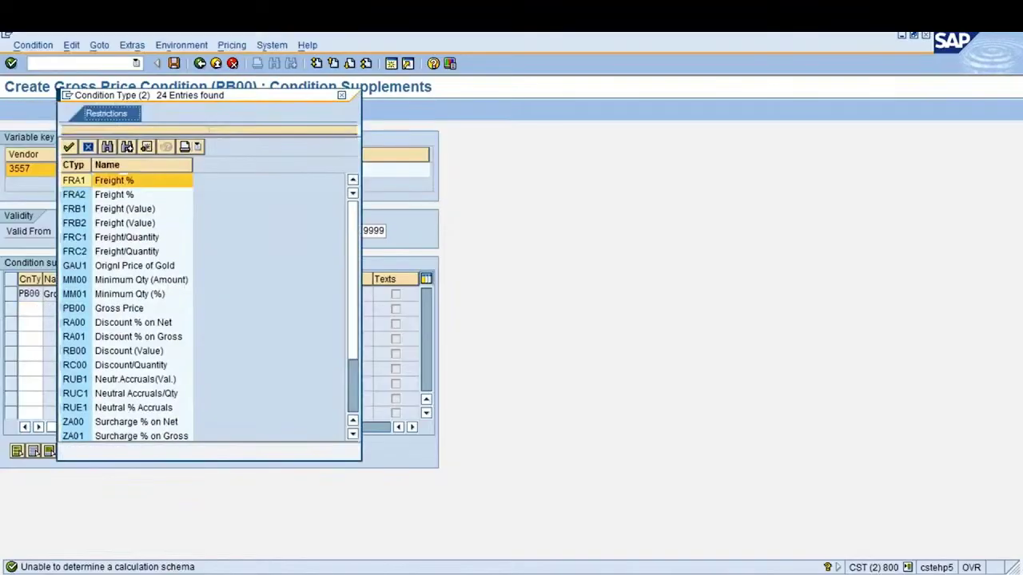
pyautogui.doubleClick(120, 181)
pyautogui.click(182, 311)
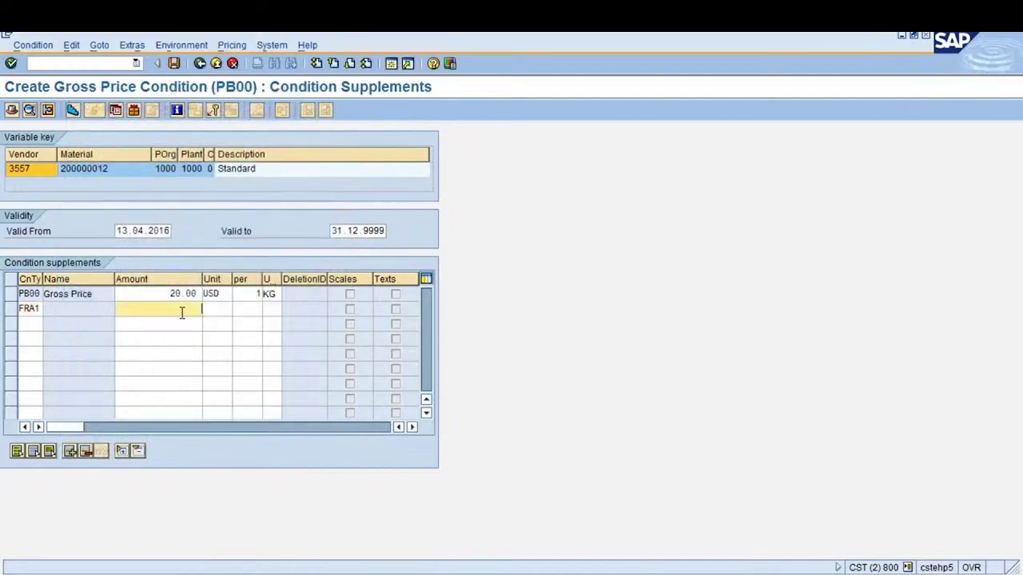
pyautogui.press('Return')
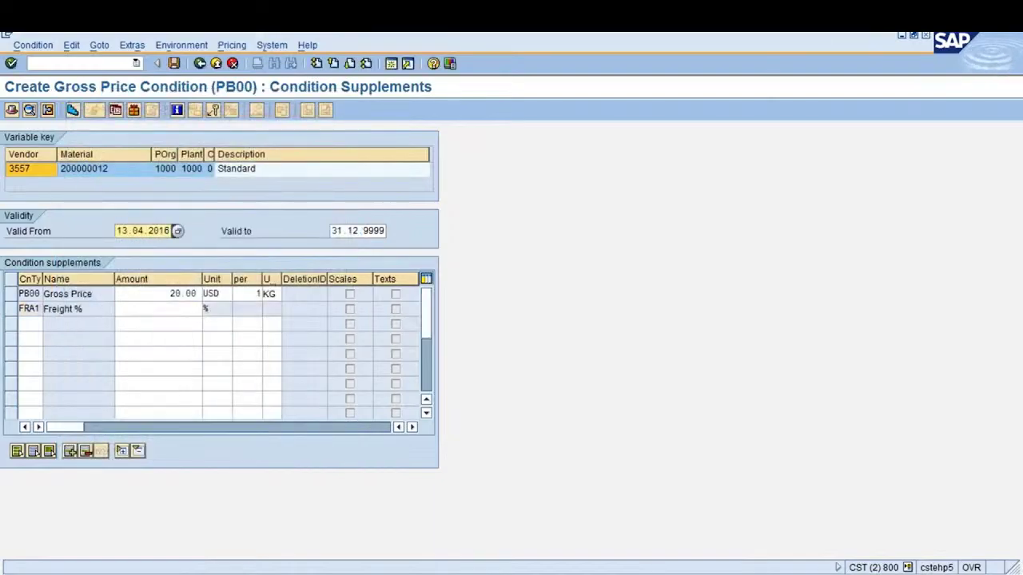
pyautogui.write('5')
pyautogui.press('Return')
# Review the price condition's validity period, 13.04.2016 to 31.12.9999
pyautogui.moveTo(333, 231); pyautogui.dragTo(391, 231)
pyautogui.click(391, 231)
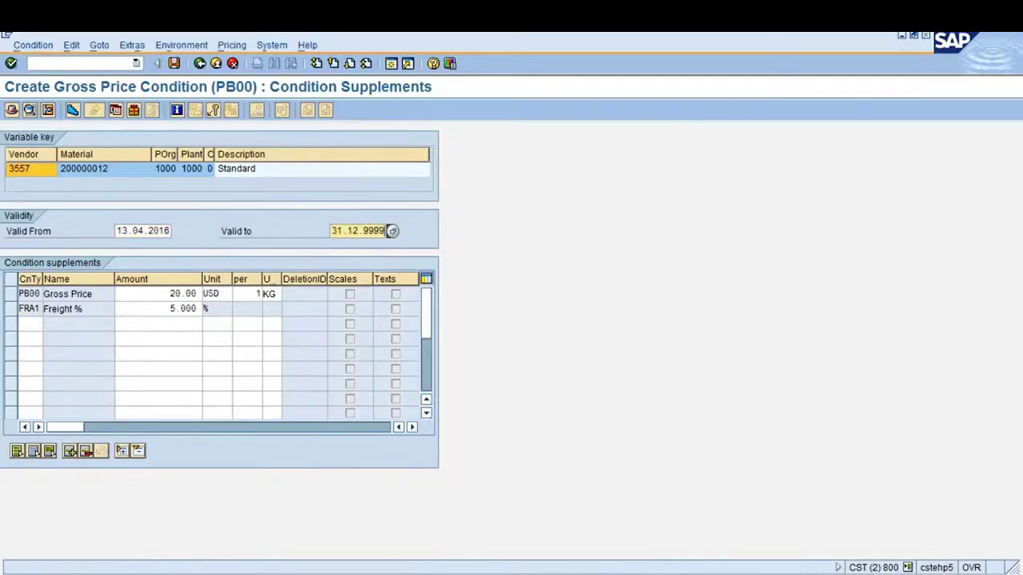
pyautogui.click(120, 231)
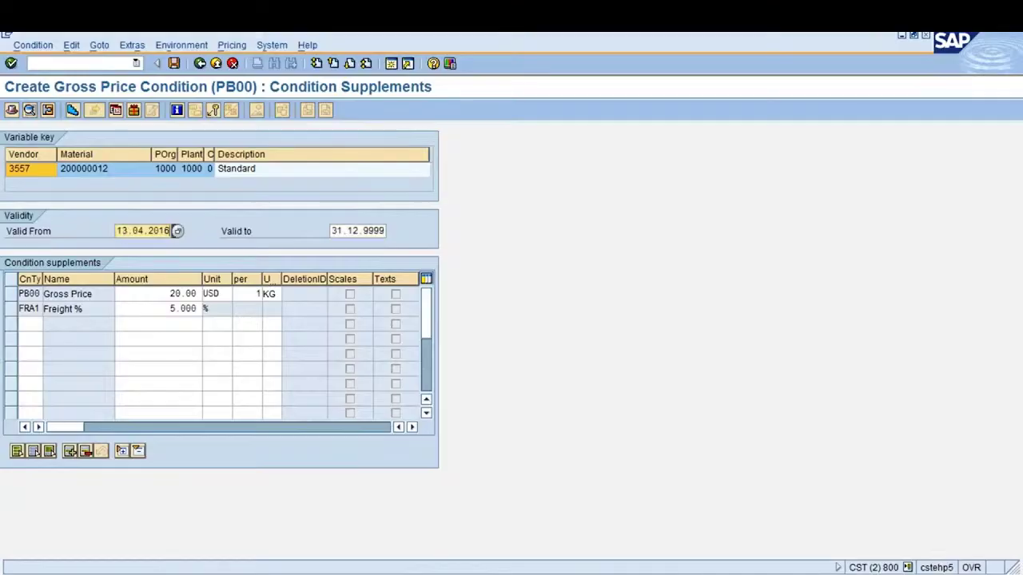
# Change the gross price's valid-to date from 31.12.9999 to 13.04.2017
pyautogui.click(333, 231)
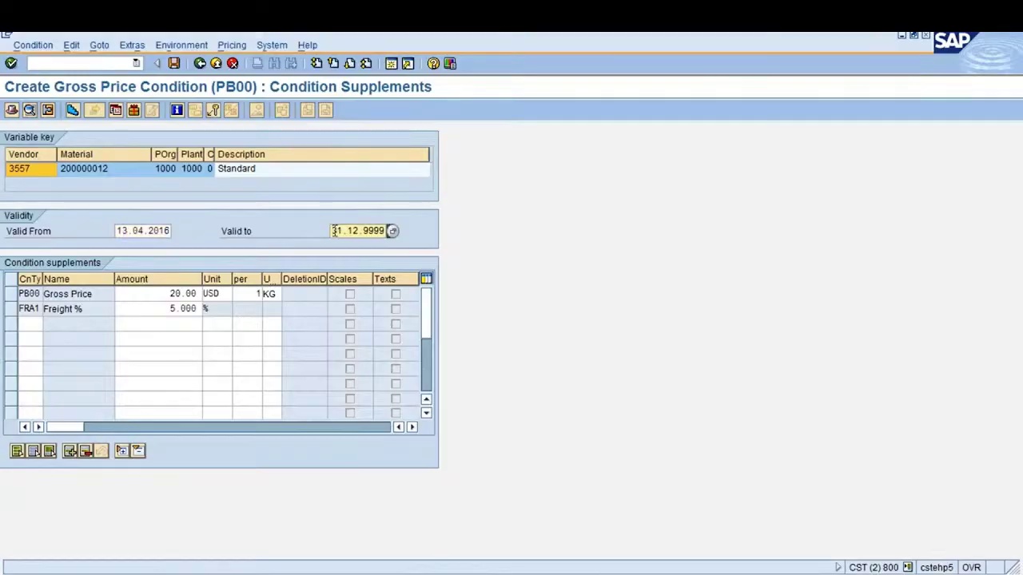
pyautogui.write('13.04.2017')
pyautogui.moveTo(333, 230); pyautogui.dragTo(408, 212)
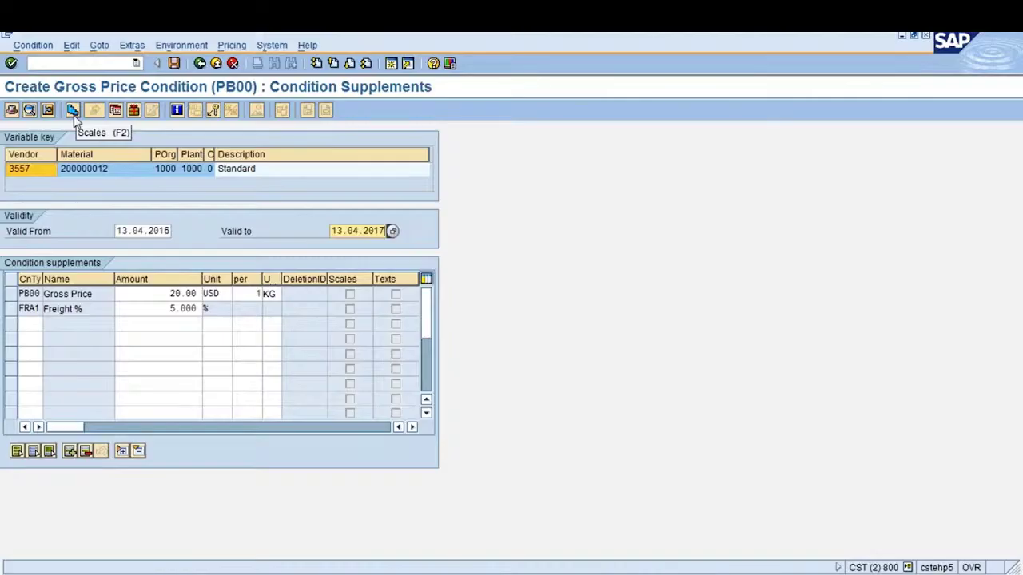
pyautogui.click(72, 110)
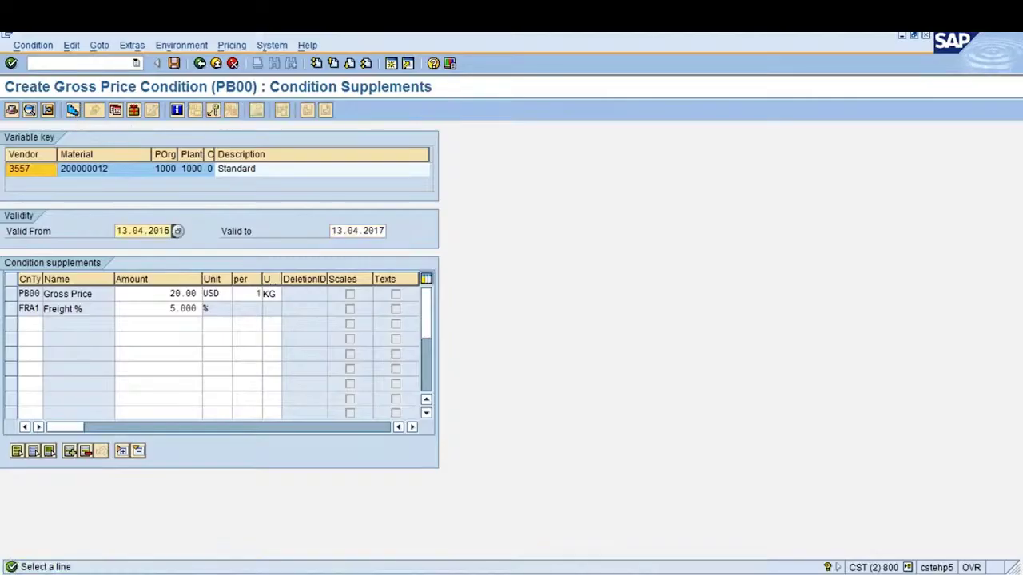
# Open the PB00 gross price scales and add a tier from 101 priced at 18
pyautogui.click(10, 295)
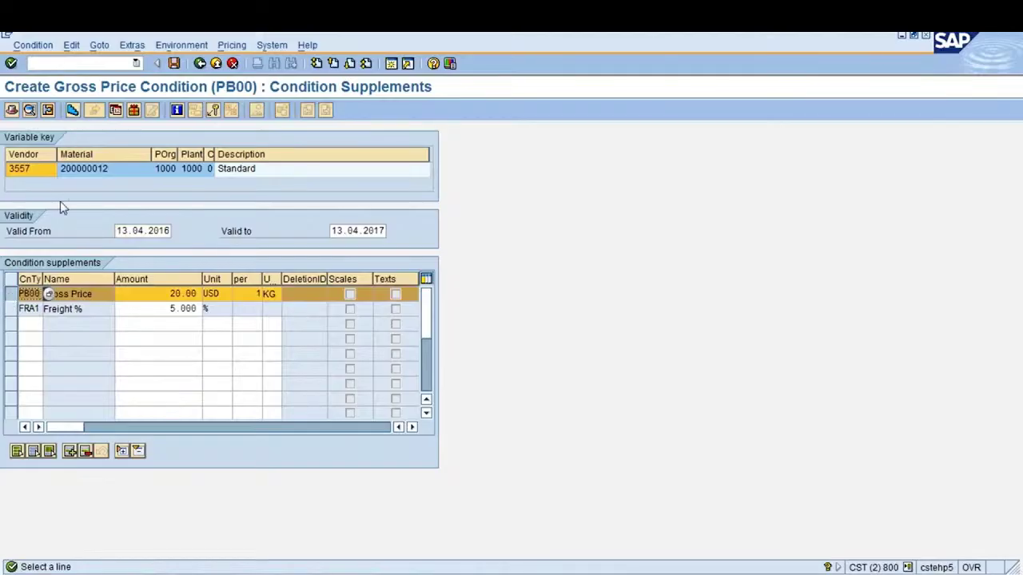
pyautogui.click(73, 110)
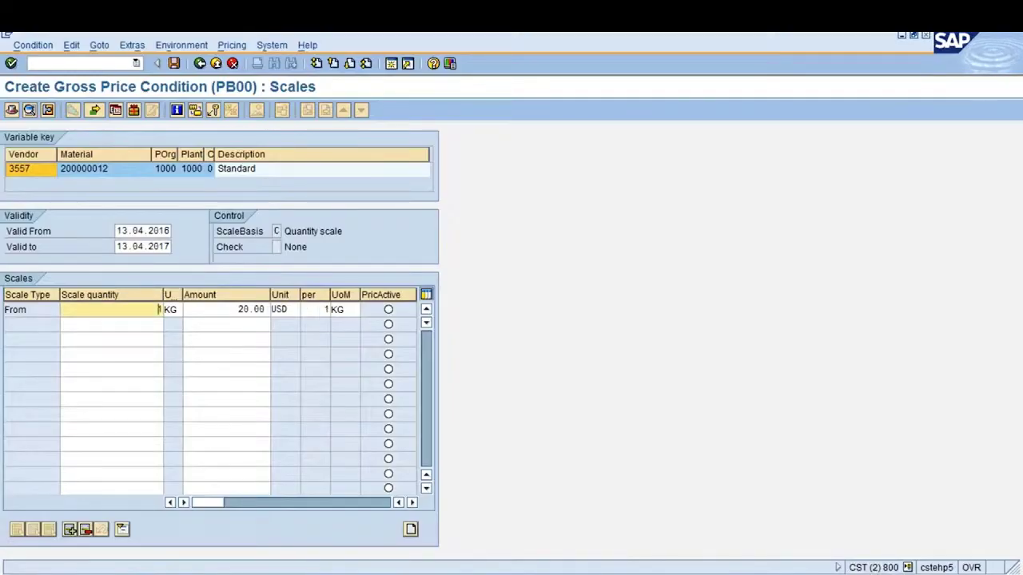
pyautogui.click(266, 314)
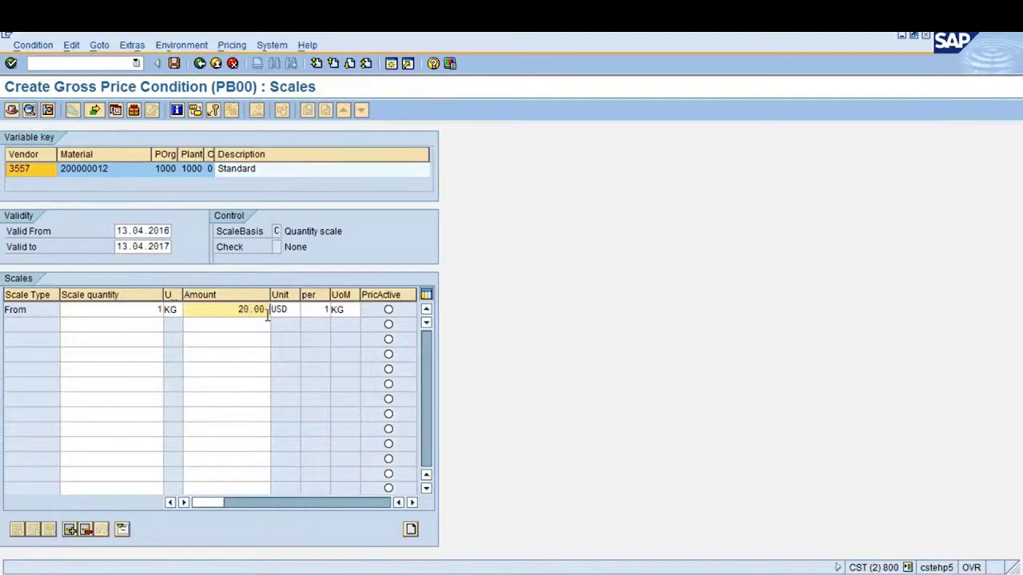
pyautogui.click(134, 325)
pyautogui.write('1')
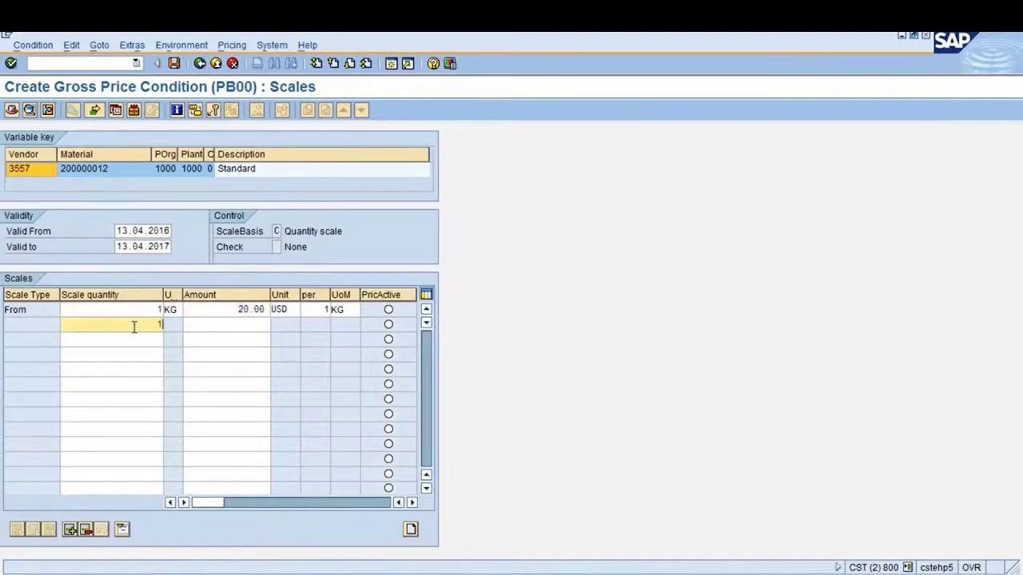
pyautogui.write('01')
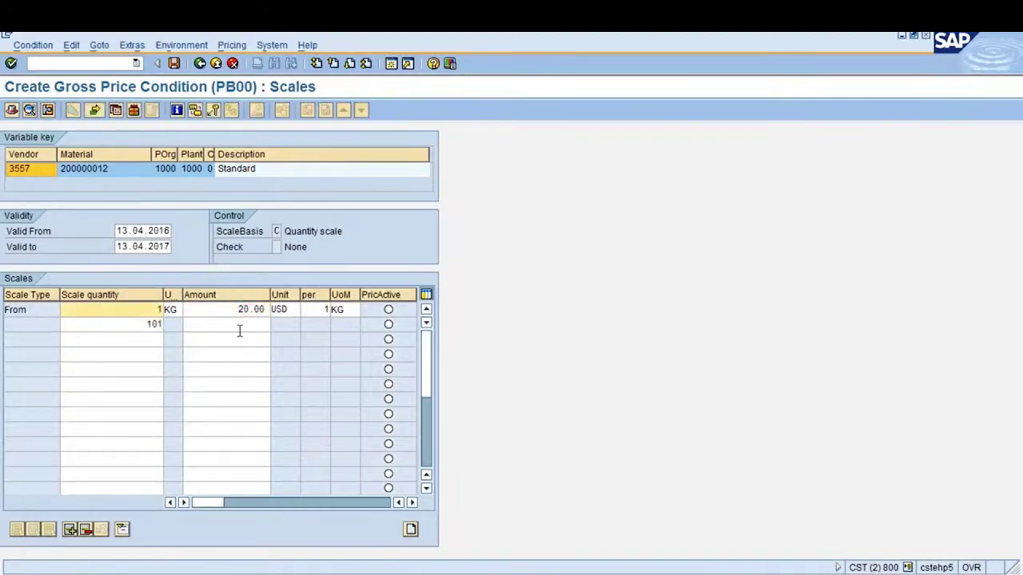
pyautogui.click(242, 328)
pyautogui.write('18')
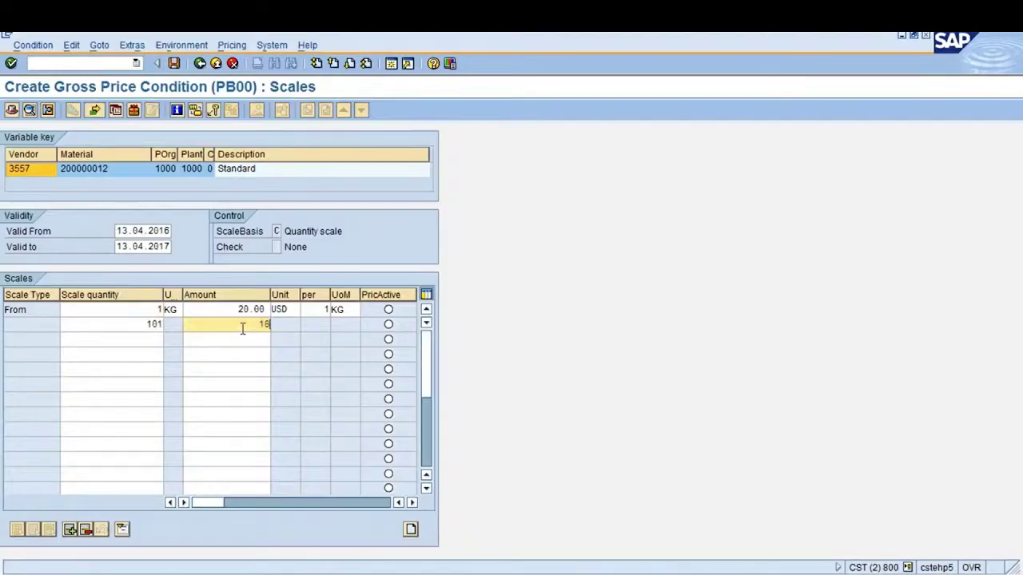
pyautogui.press('Return')
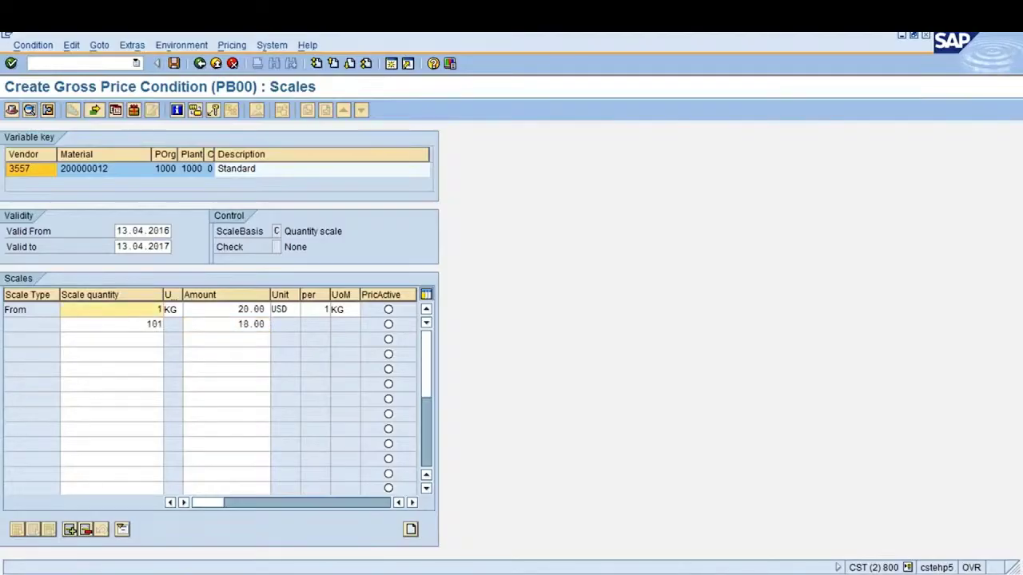
# Correct the 101 tier to 19.00 and add a third tier of 18.00 from 1,001
pyautogui.click(243, 324)
pyautogui.write('9')
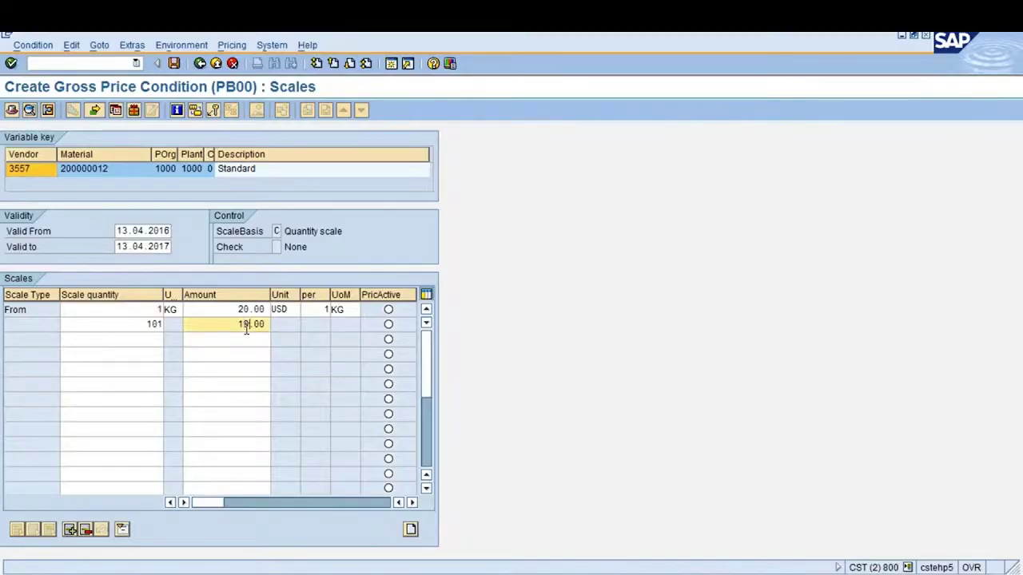
pyautogui.click(142, 343)
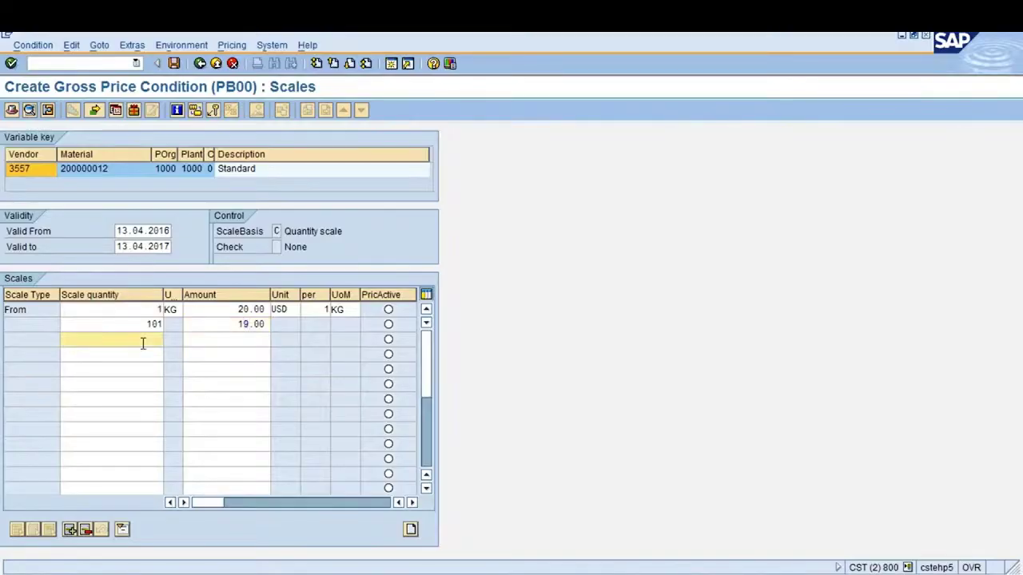
pyautogui.write('1001')
pyautogui.click(233, 341)
pyautogui.write('18')
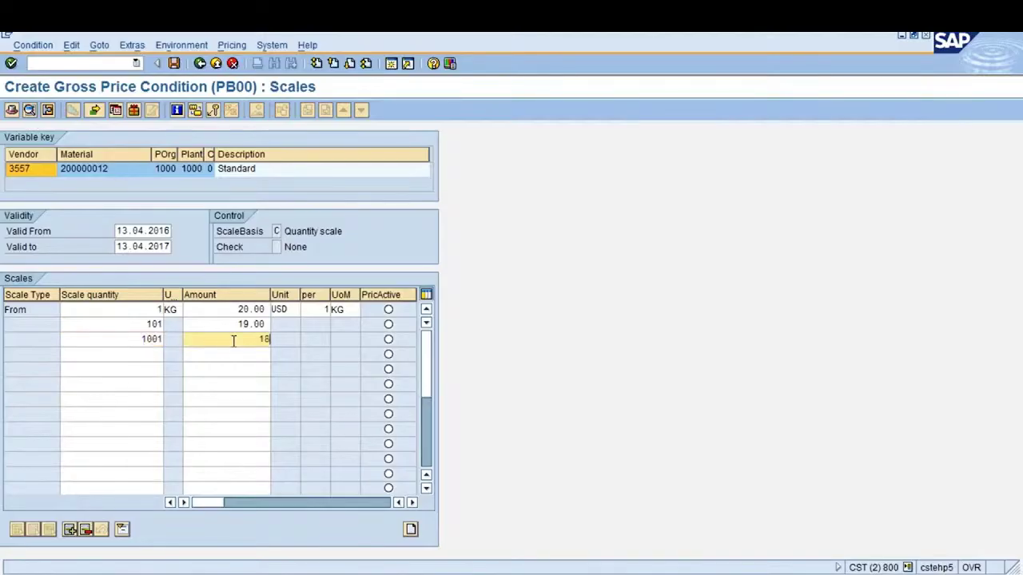
pyautogui.press('Return')
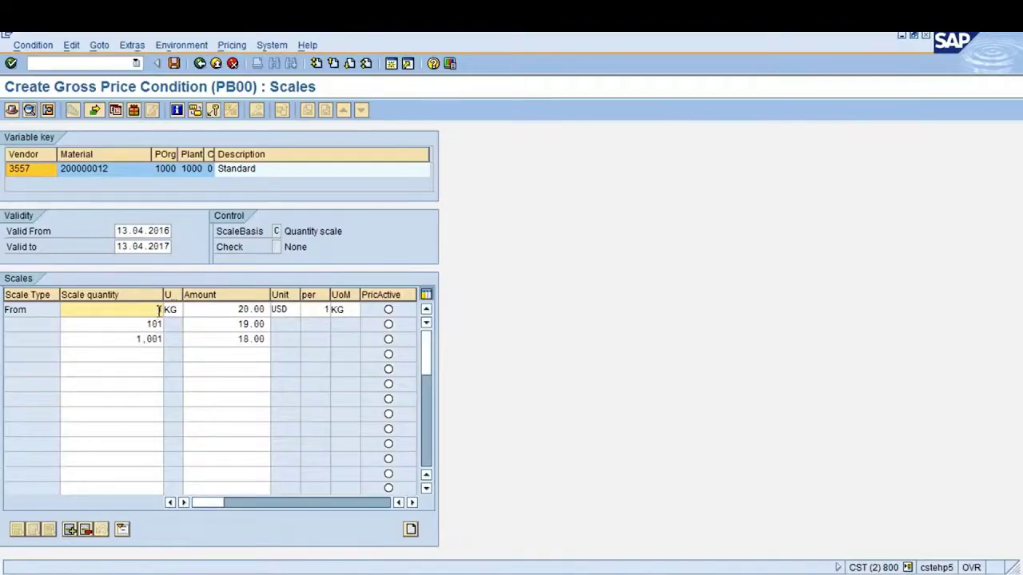
pyautogui.click(160, 324)
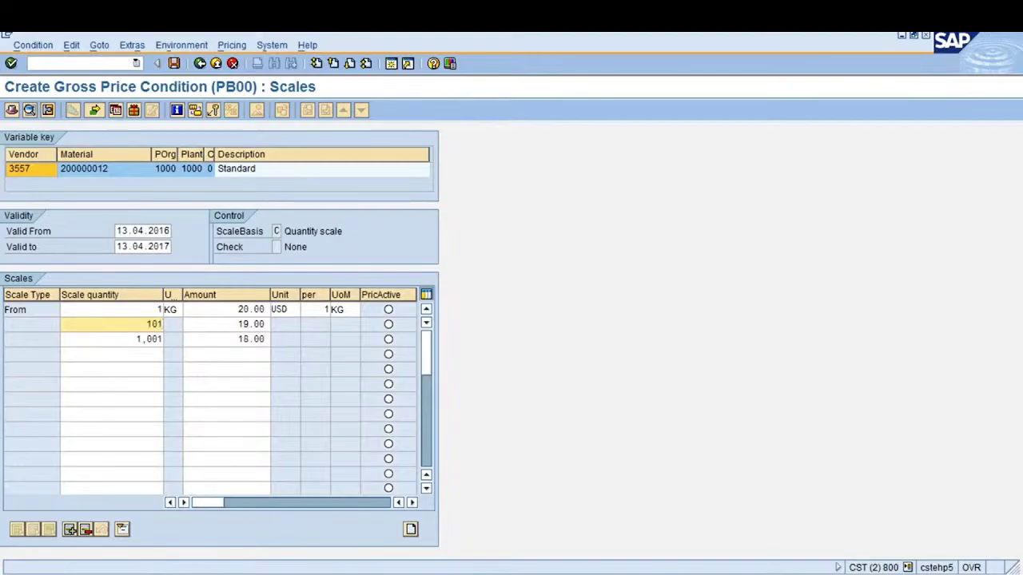
pyautogui.click(158, 309)
pyautogui.click(236, 310)
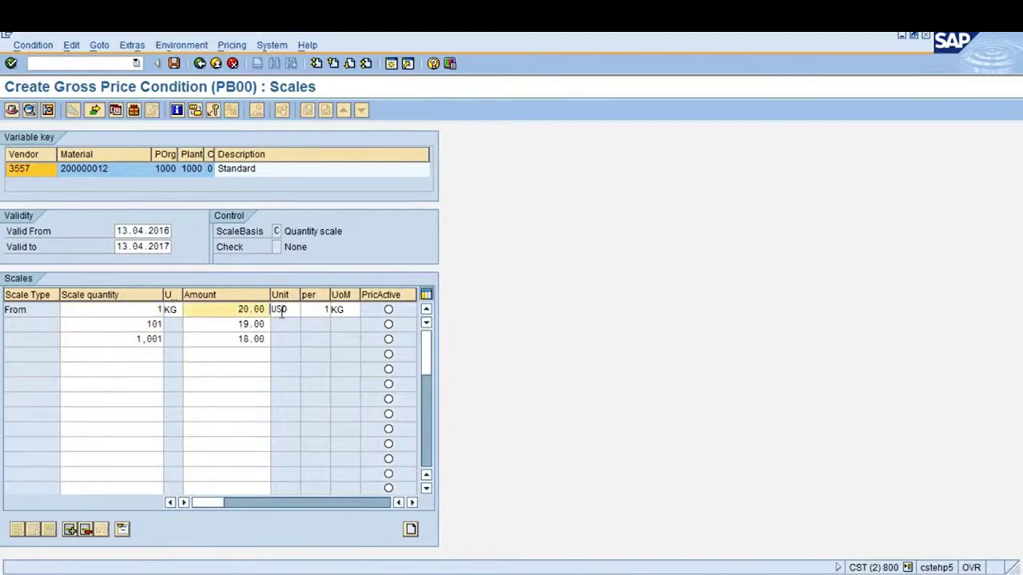
pyautogui.click(159, 324)
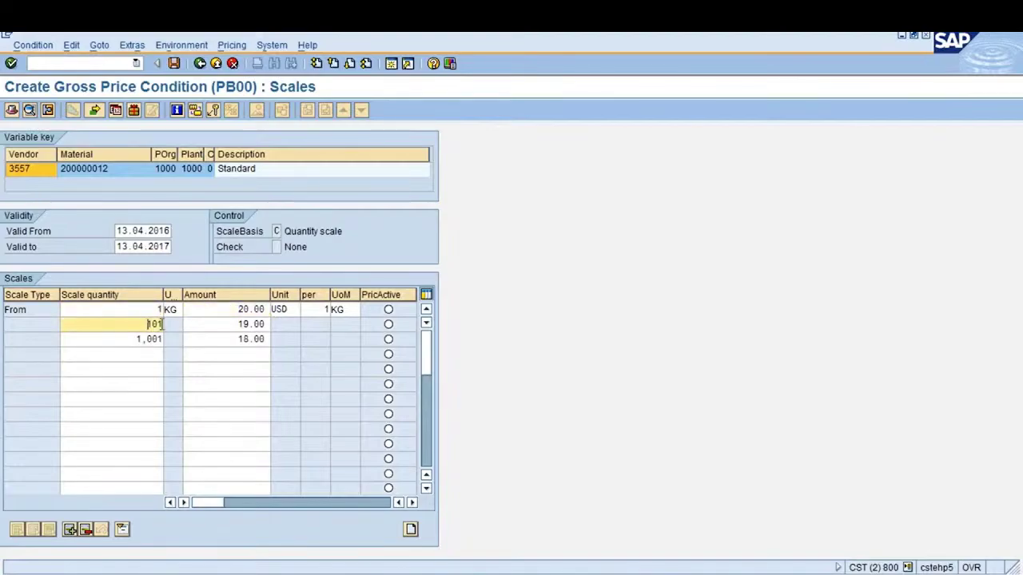
pyautogui.click(230, 323)
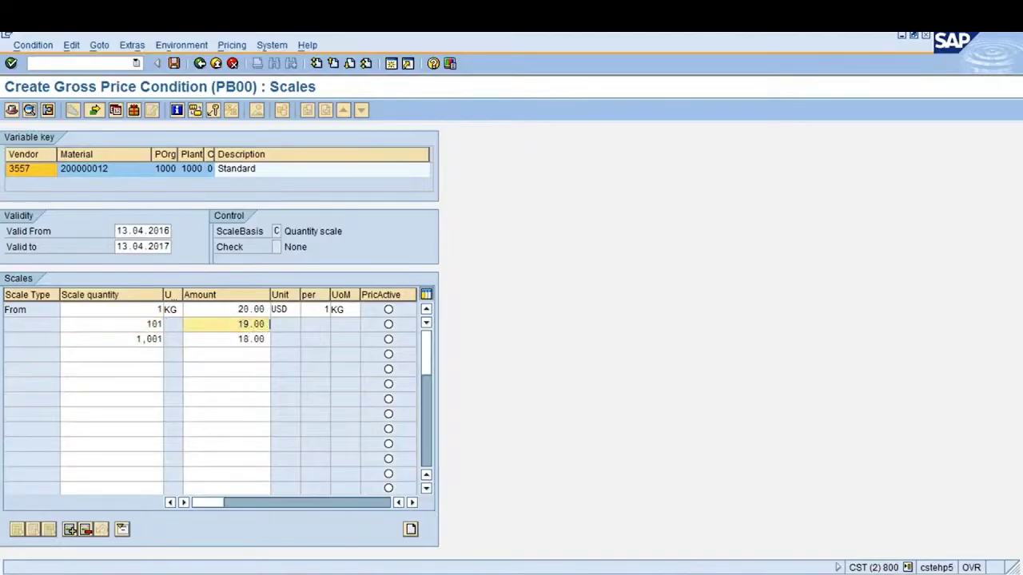
pyautogui.moveTo(134, 339); pyautogui.dragTo(164, 340)
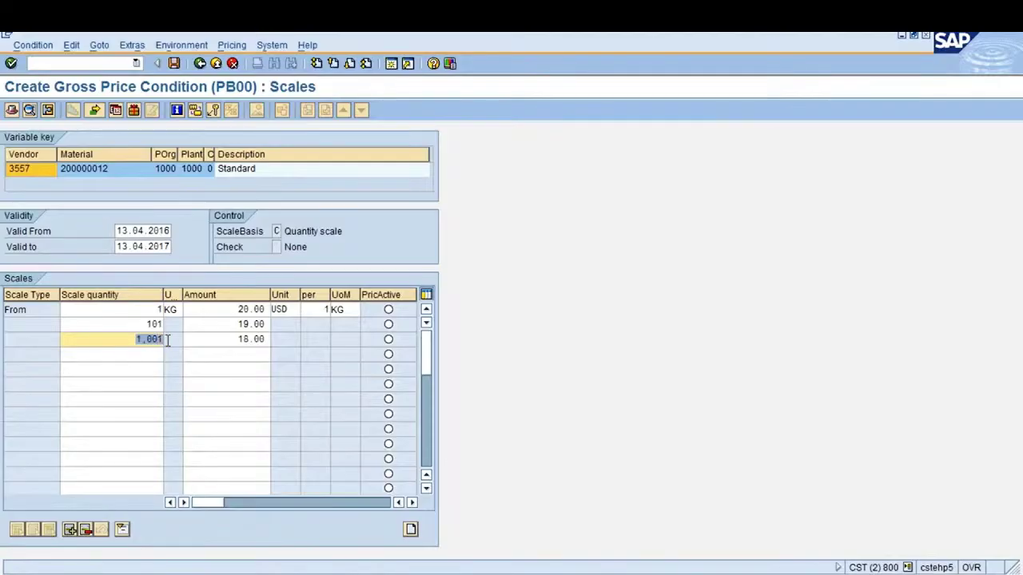
pyautogui.press('Right')
pyautogui.moveTo(236, 339); pyautogui.dragTo(270, 339)
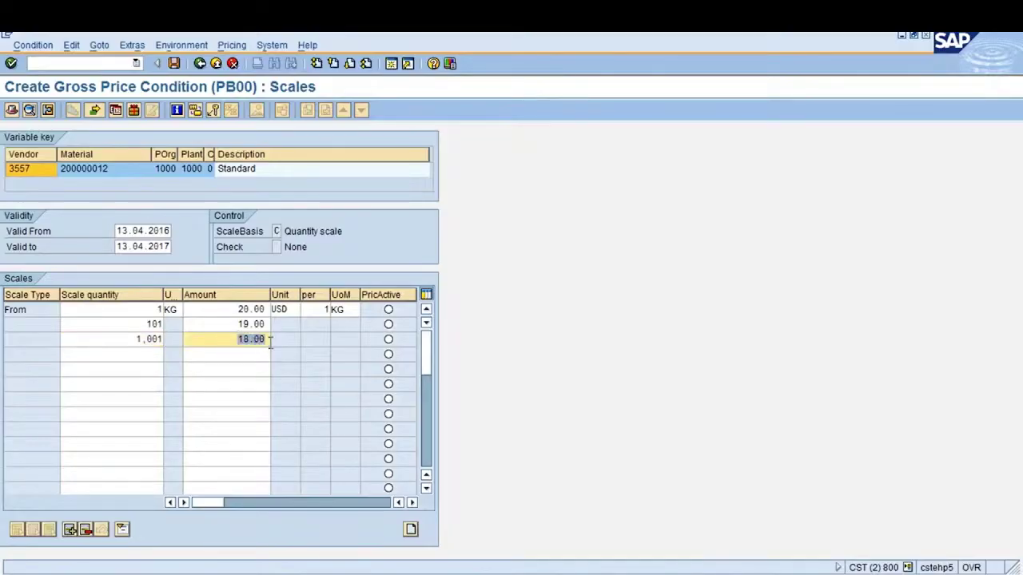
pyautogui.press('Right')
pyautogui.click(137, 338)
pyautogui.click(238, 342)
pyautogui.click(174, 64)
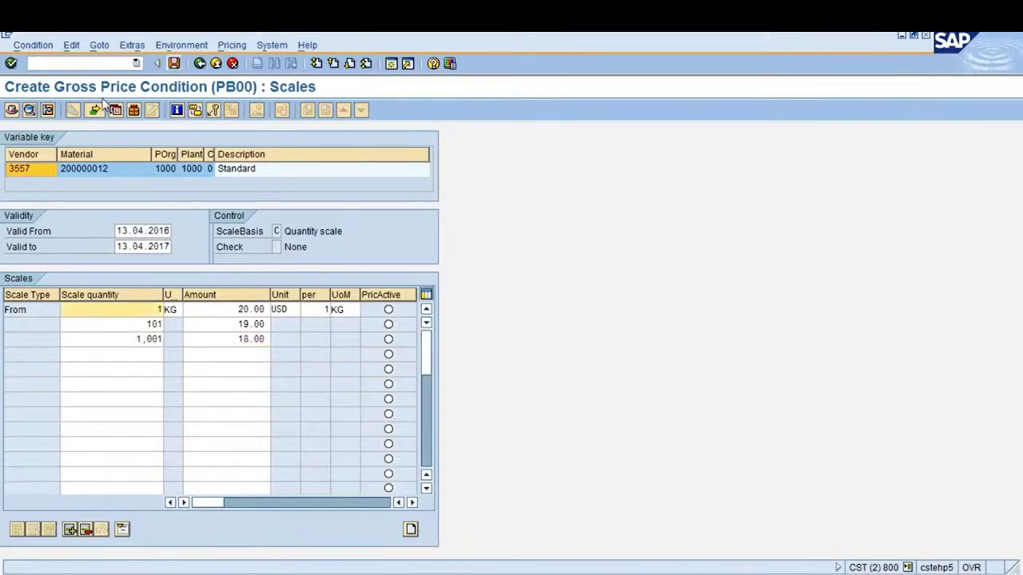
pyautogui.click(12, 111)
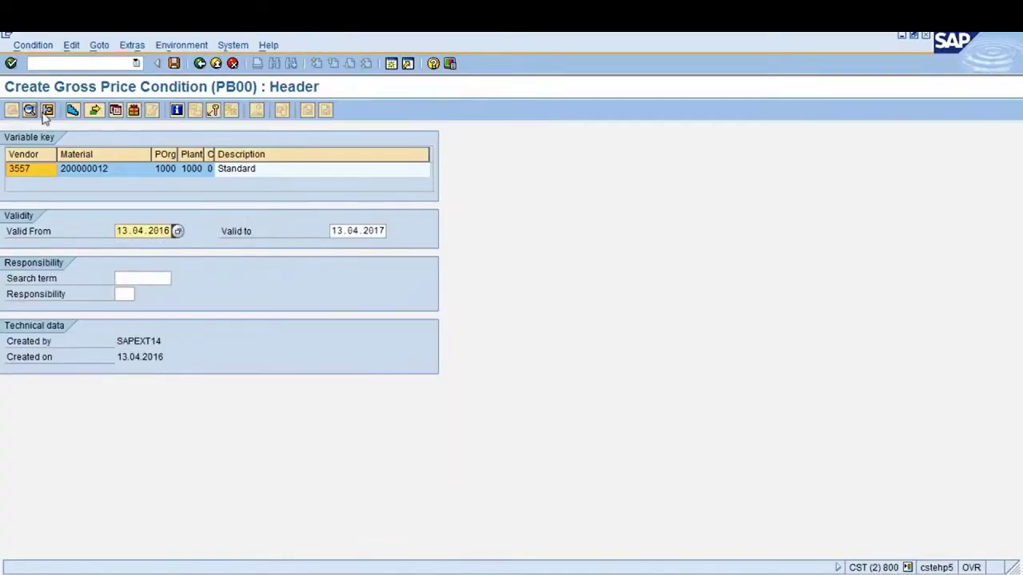
# View the condition's additional sales data, save the info record, and return to Easy Access
pyautogui.click(46, 111)
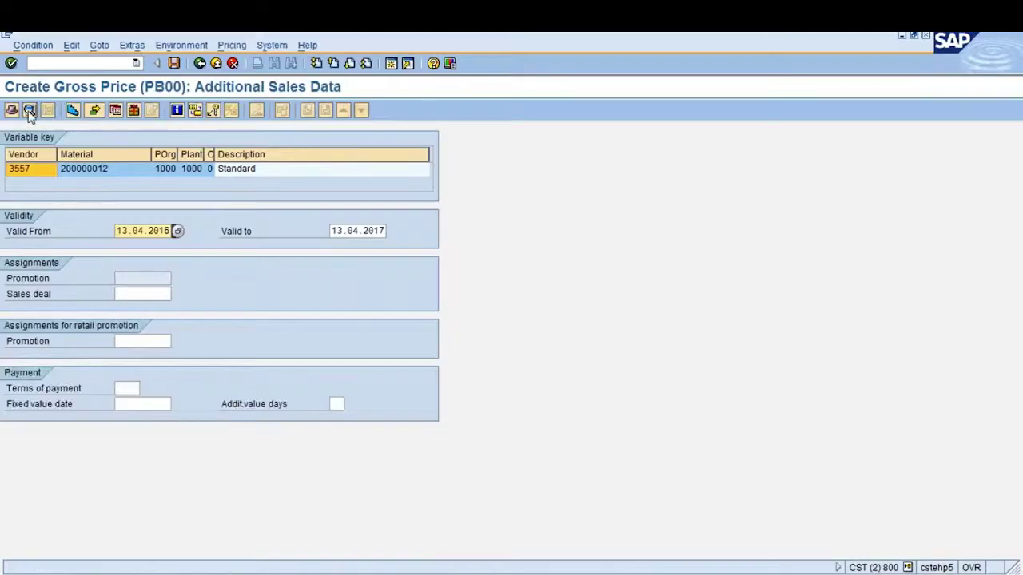
pyautogui.click(173, 64)
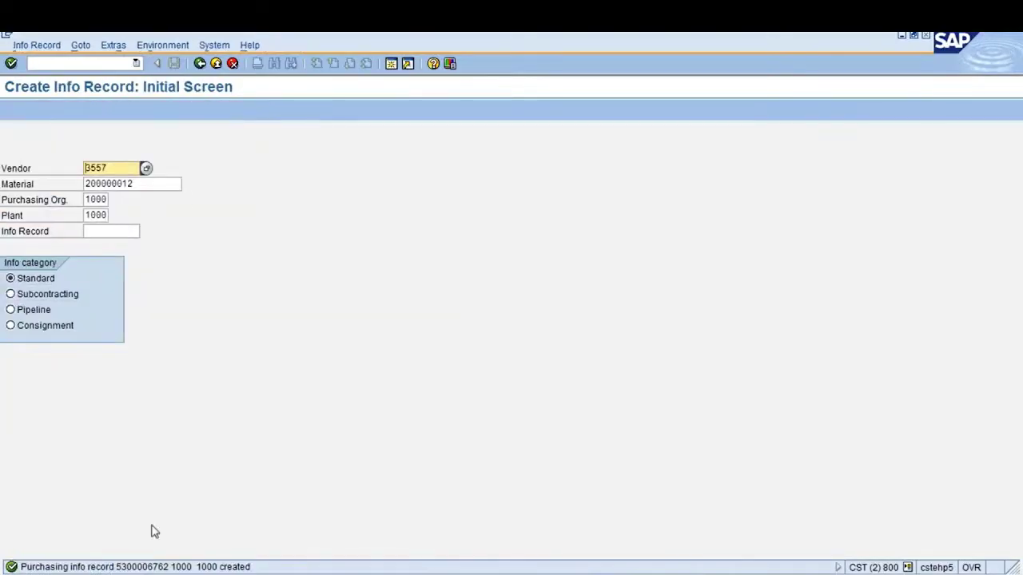
pyautogui.click(200, 64)
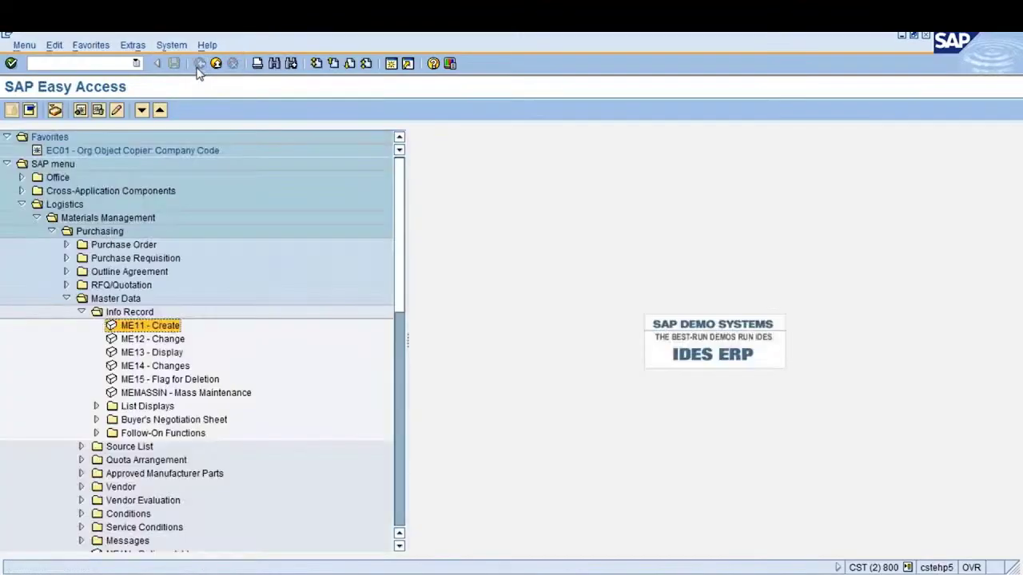
# Start ME12 to change the info record, then back out to the Easy Access menu
pyautogui.doubleClick(156, 341)
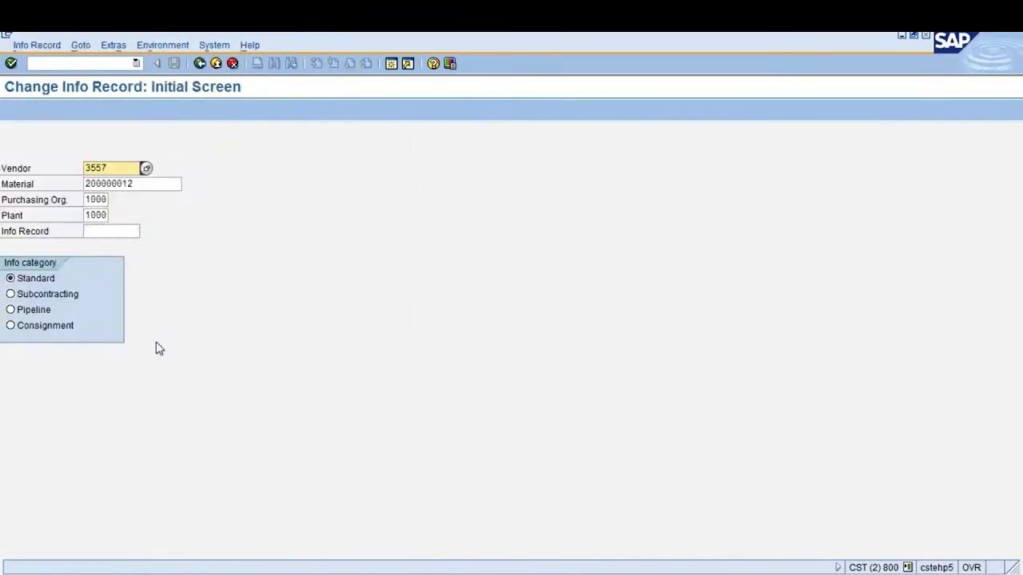
pyautogui.press('Return')
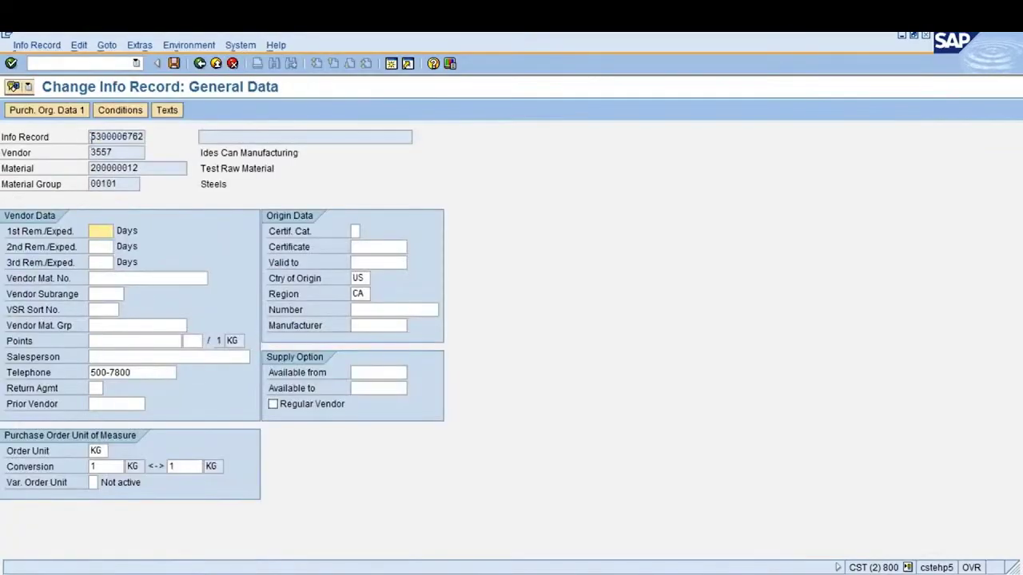
pyautogui.click(91, 137)
pyautogui.click(200, 65)
pyautogui.click(202, 65)
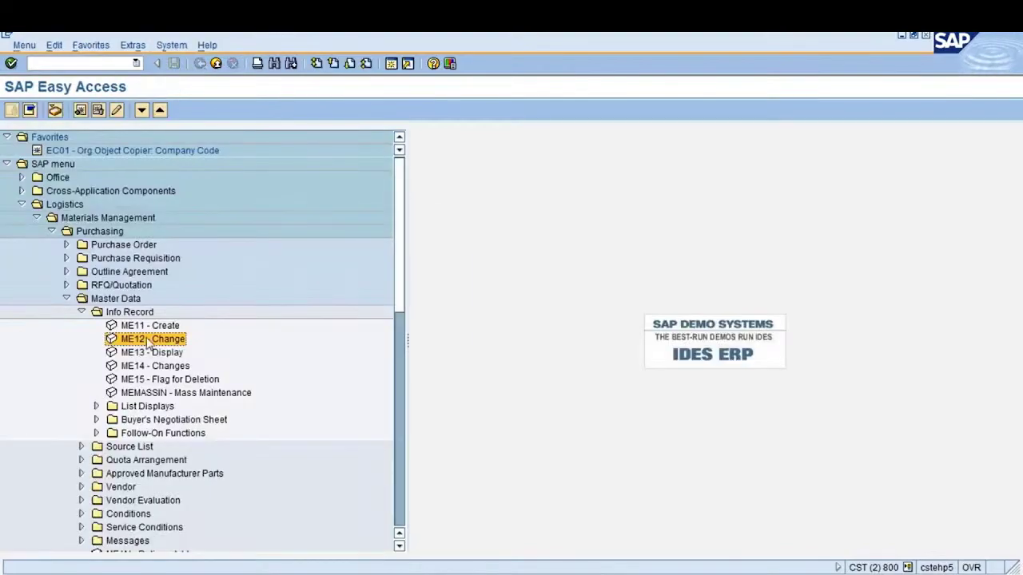
# Reopen ME12 with the pasted info record number and reach its purchasing organization data
pyautogui.doubleClick(148, 342)
pyautogui.click(120, 231)
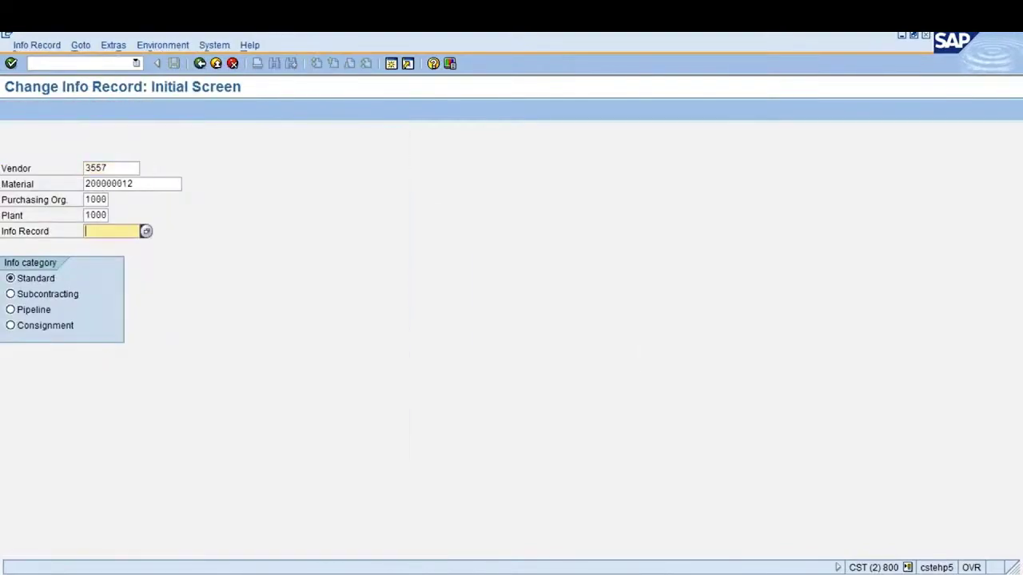
pyautogui.hotkey('ctrl', 'v')
pyautogui.press('Return')
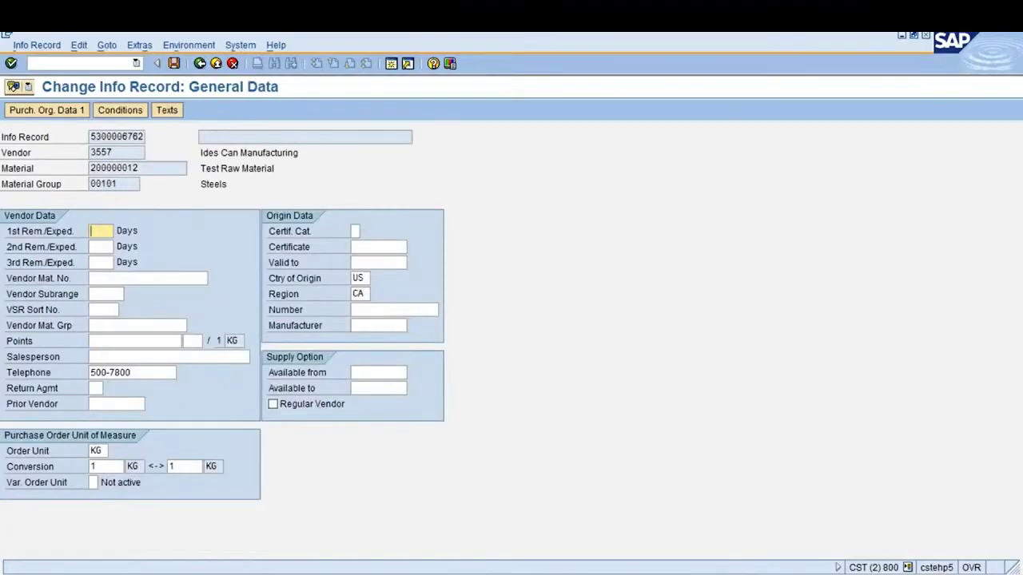
pyautogui.press('Return')
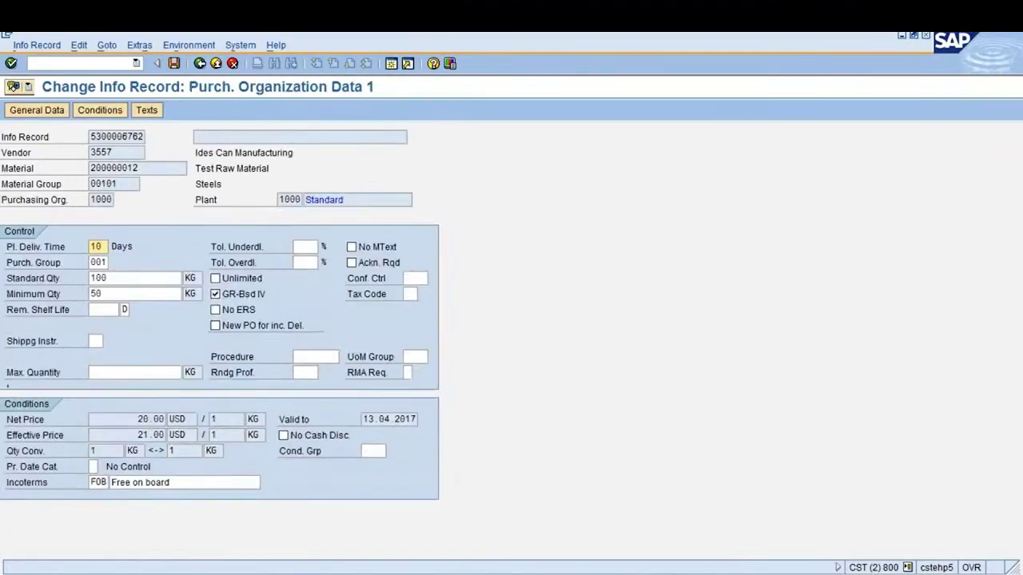
# Set a 5% under-delivery tolerance, save the changed info record, and return to the menu
pyautogui.click(308, 248)
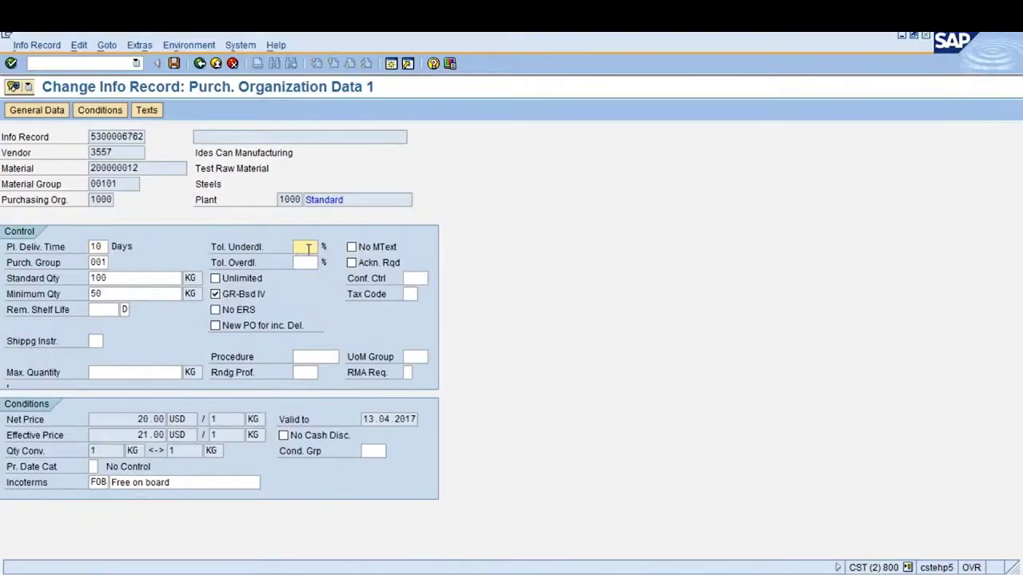
pyautogui.write('5')
pyautogui.press('Tab')
pyautogui.press('Return')
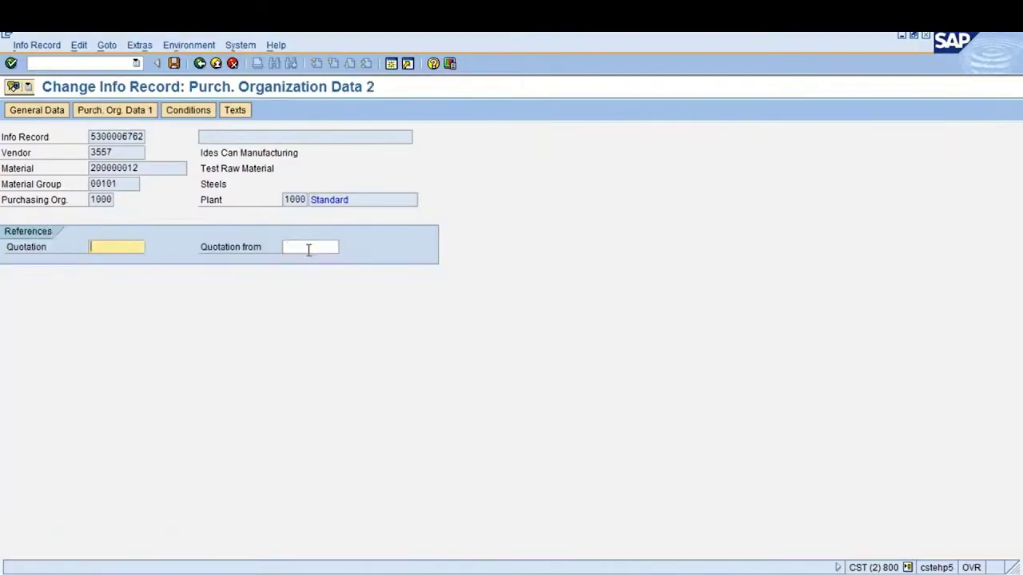
pyautogui.press('Return')
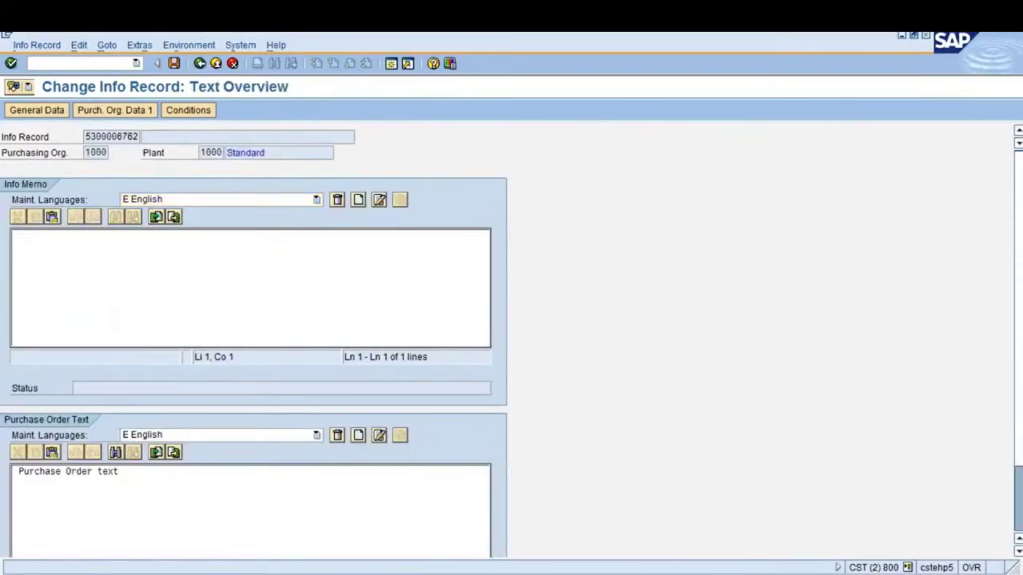
pyautogui.hotkey('ctrl', 's')
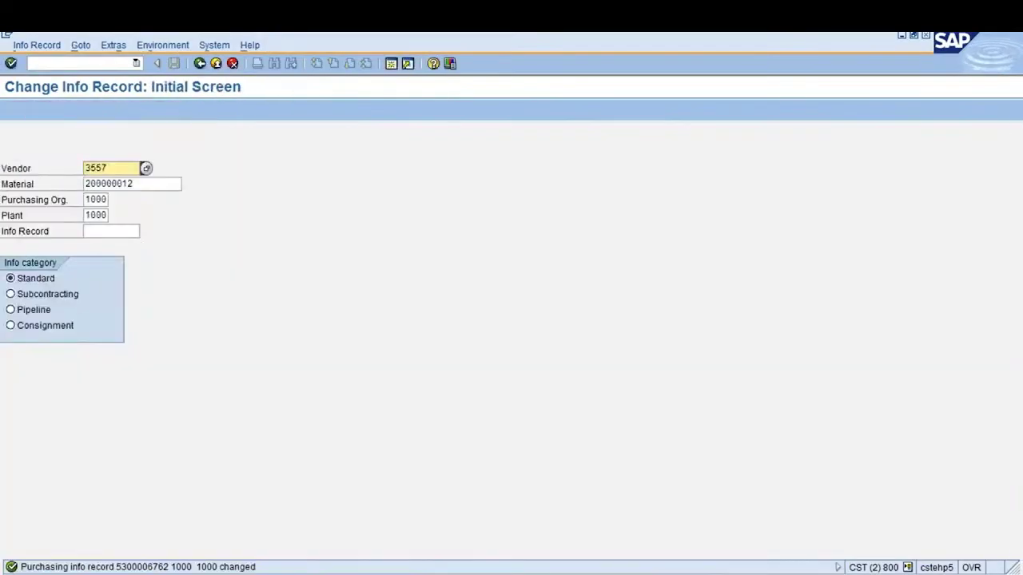
pyautogui.click(200, 63)
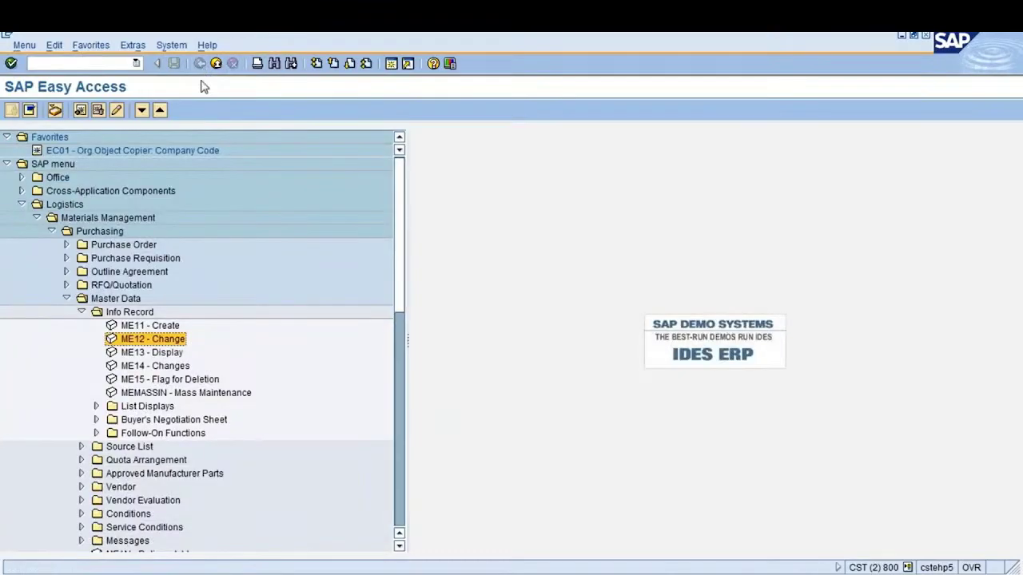
pyautogui.doubleClick(139, 353)
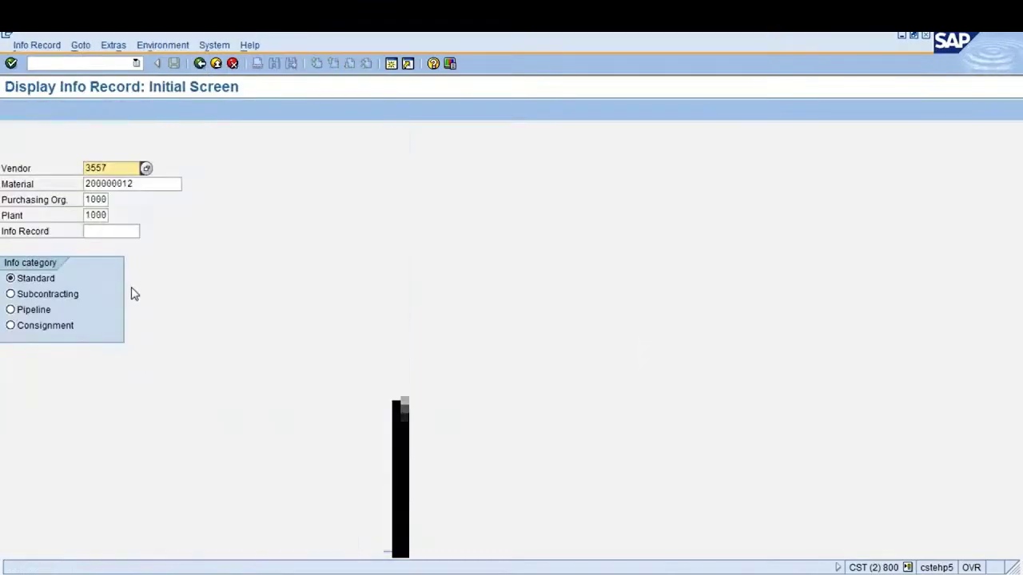
# Page through the info record in display mode, noting minimum quantity 50, then return to the menu
pyautogui.press('Return')
pyautogui.press('Return')
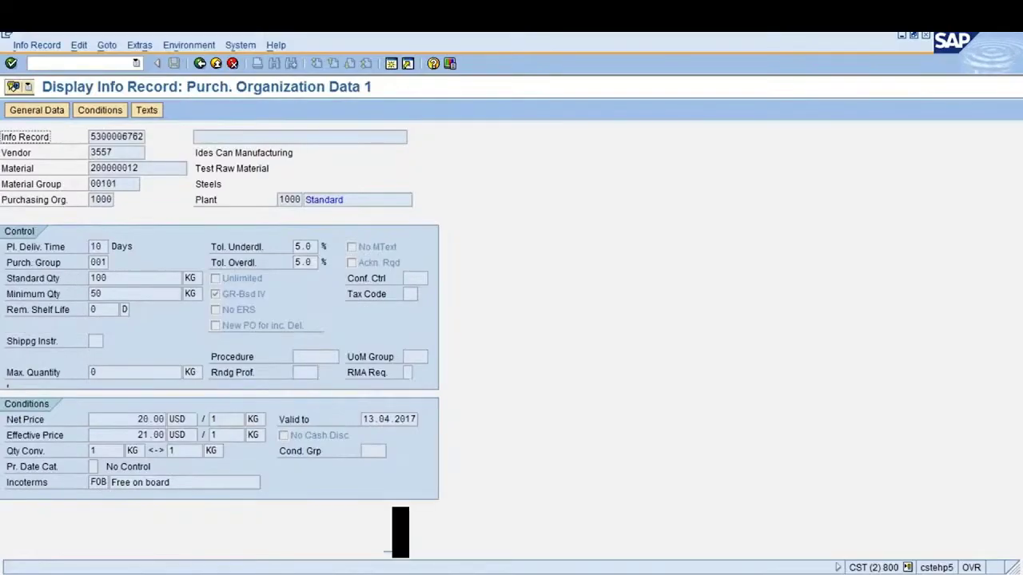
pyautogui.click(91, 294)
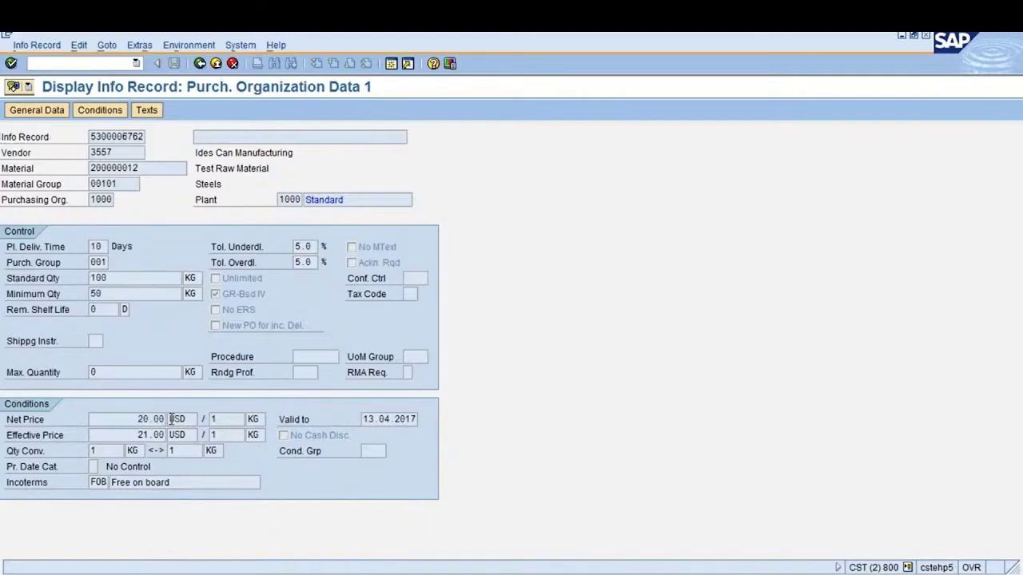
pyautogui.press('Return')
pyautogui.press('Return')
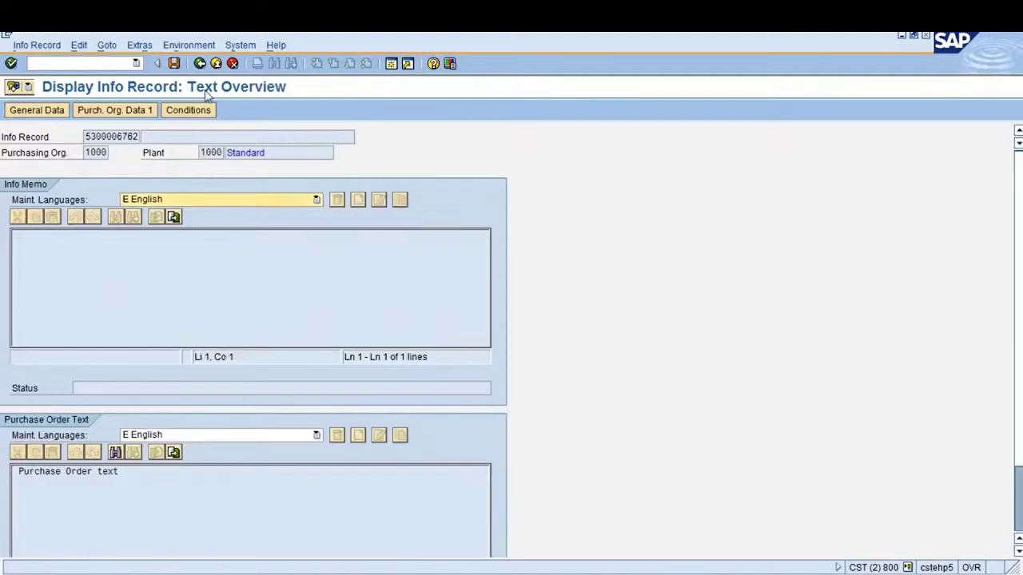
pyautogui.click(201, 64)
pyautogui.click(200, 64)
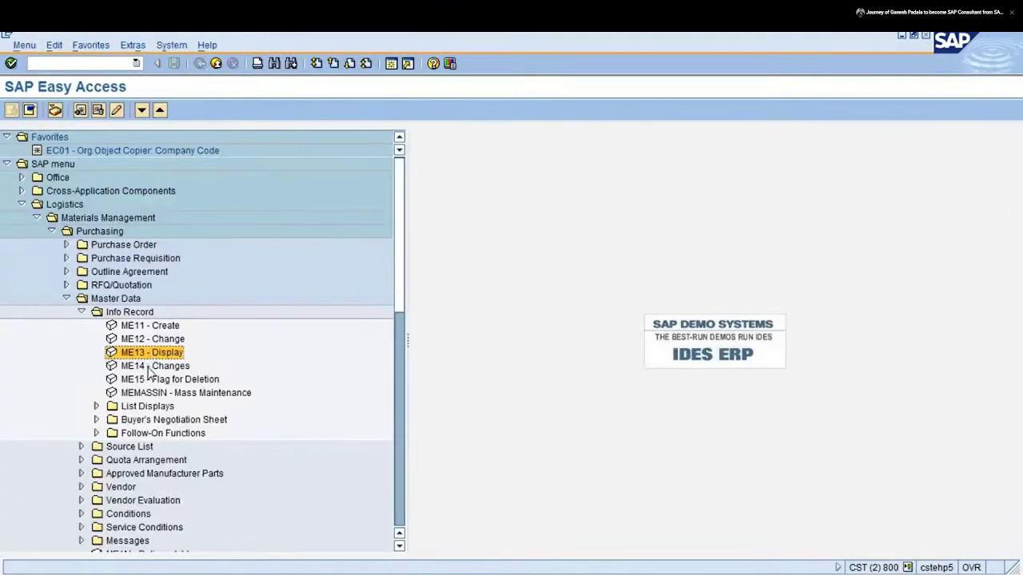
pyautogui.click(149, 367)
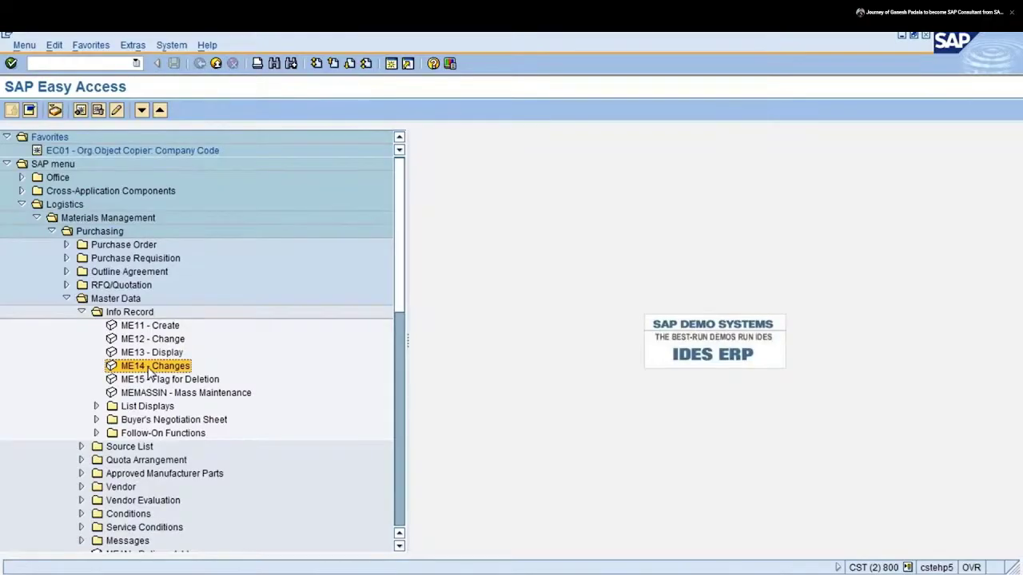
pyautogui.doubleClick(149, 369)
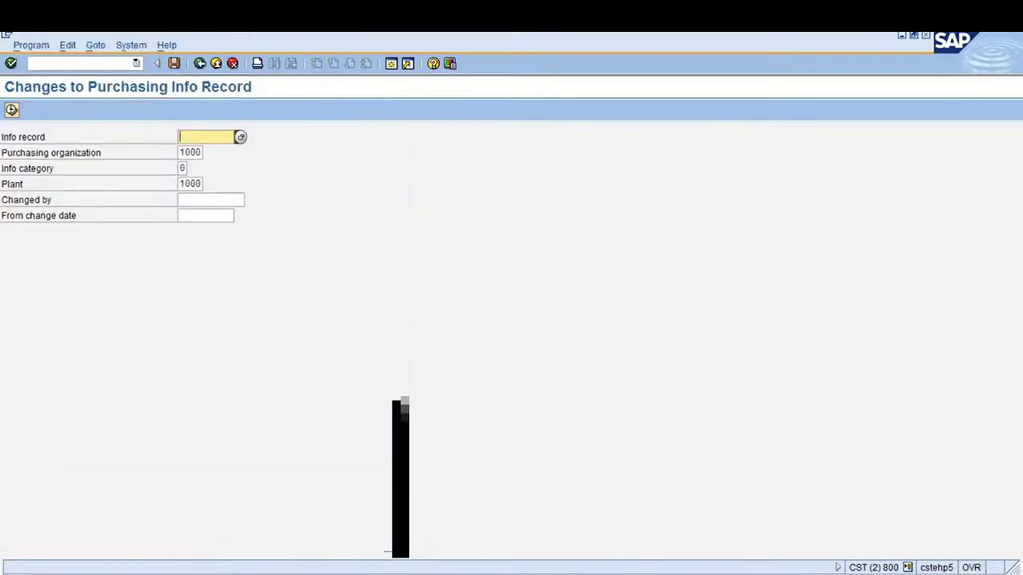
pyautogui.write('20.00')
pyautogui.press('BackSpace')
pyautogui.press('BackSpace')
pyautogui.press('BackSpace')
pyautogui.press('BackSpace')
pyautogui.press('BackSpace')
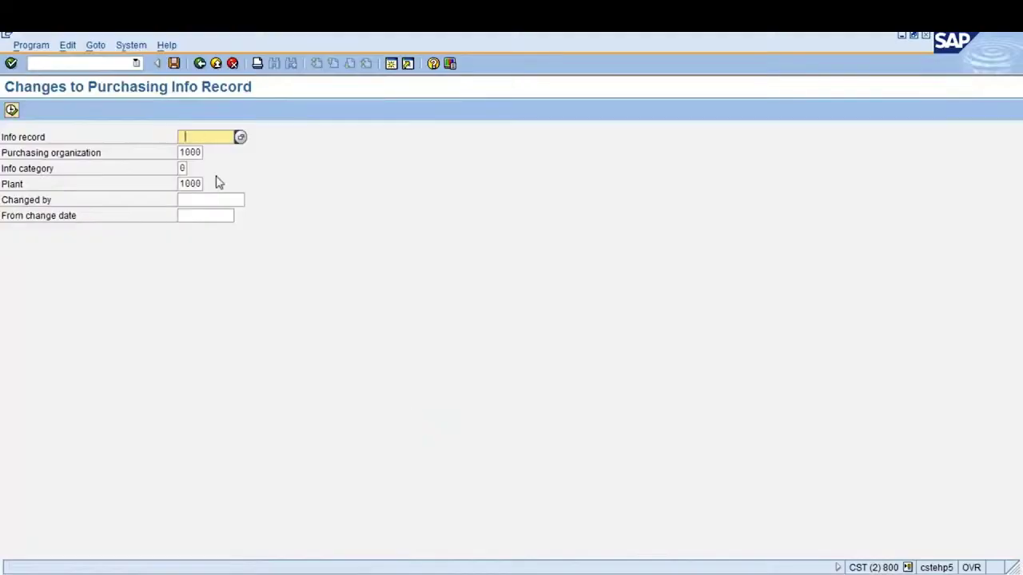
pyautogui.press('F3')
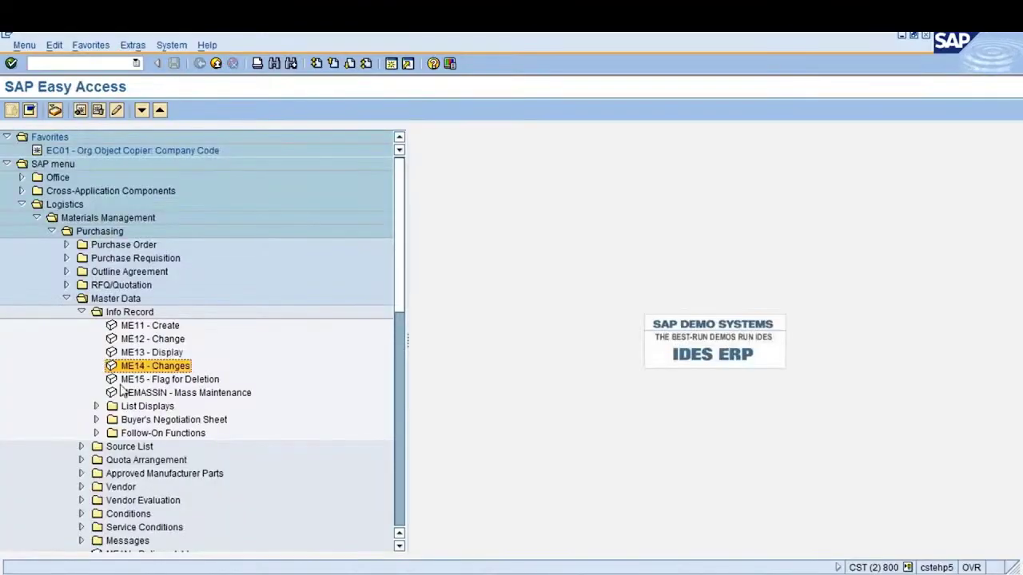
pyautogui.click(157, 351)
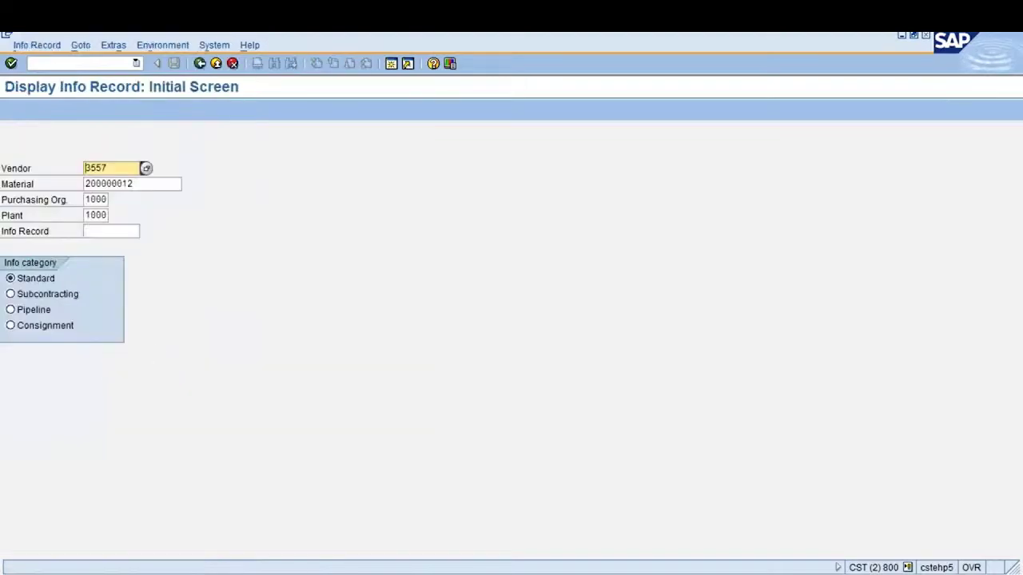
pyautogui.click(110, 231)
pyautogui.click(111, 244)
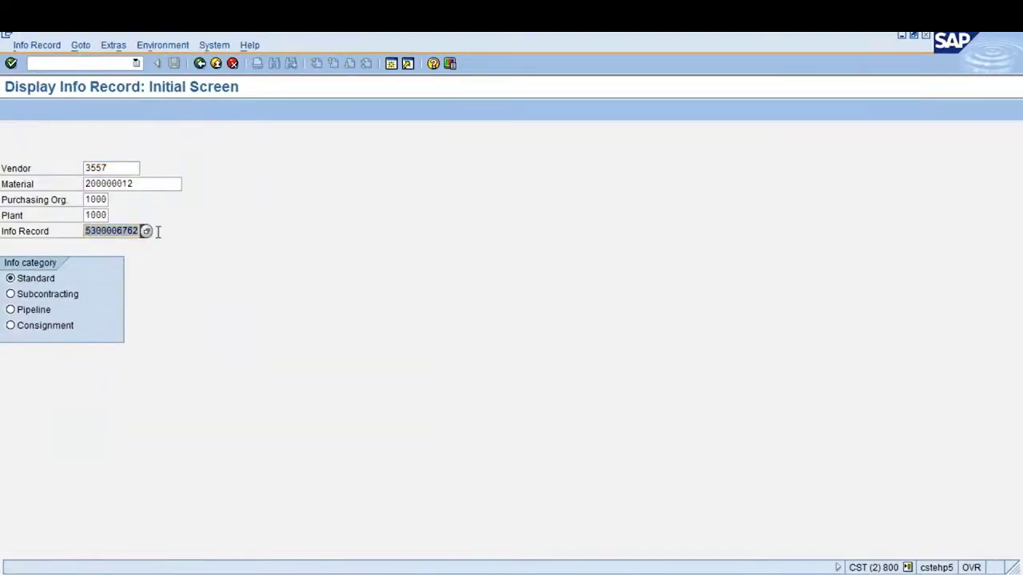
pyautogui.press('F3')
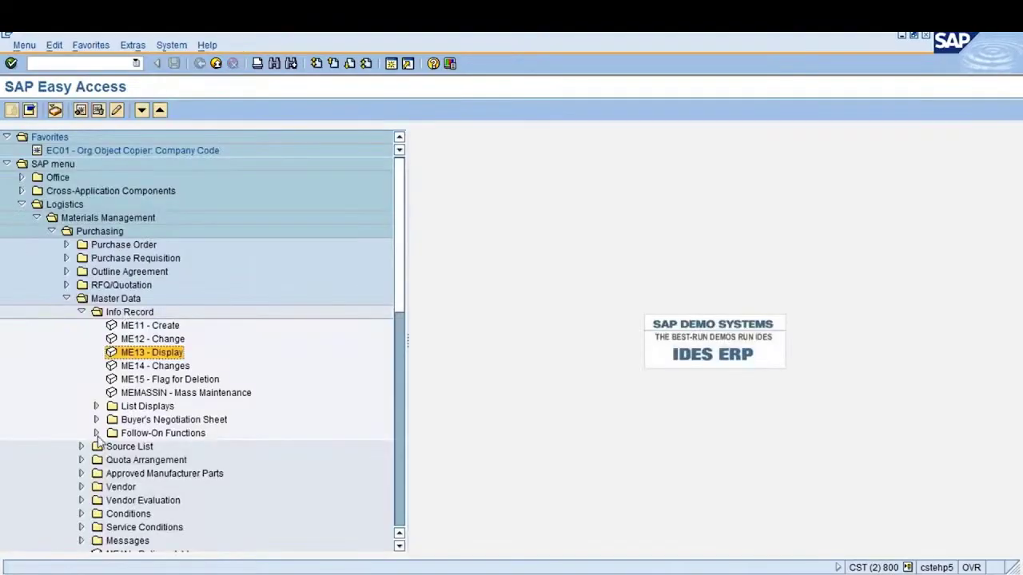
pyautogui.doubleClick(175, 366)
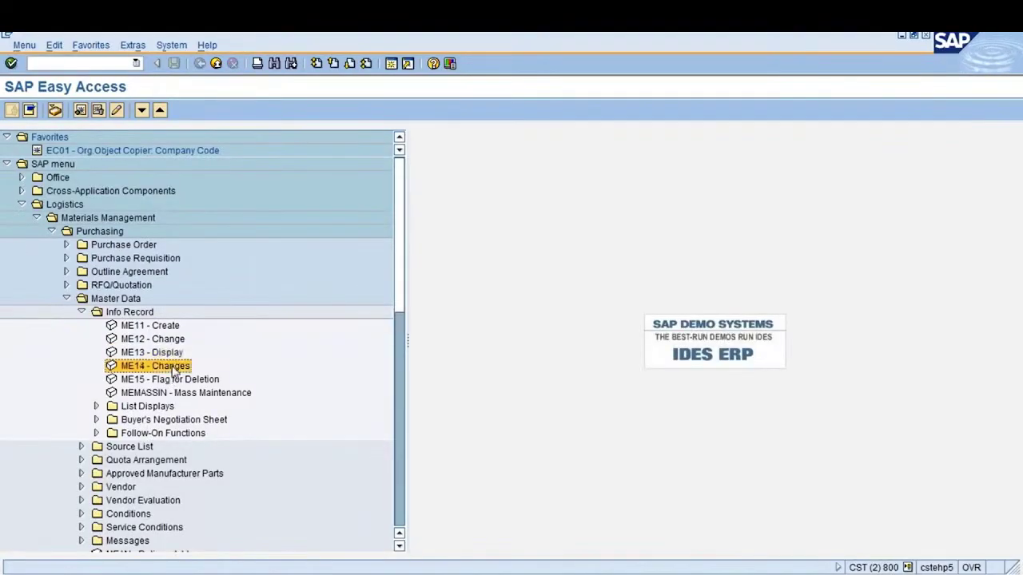
pyautogui.hotkey('ctrl', 'v')
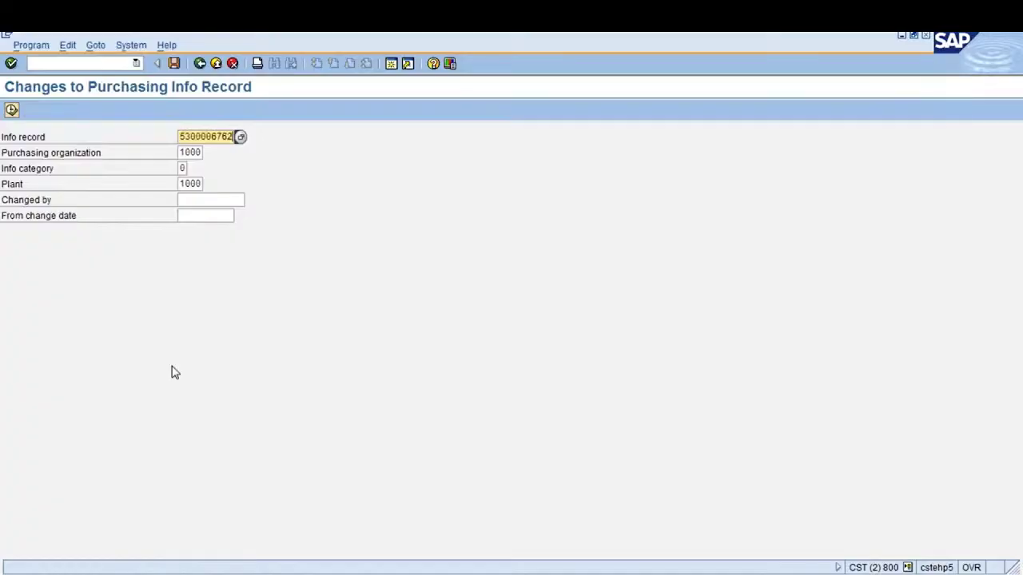
pyautogui.click(11, 110)
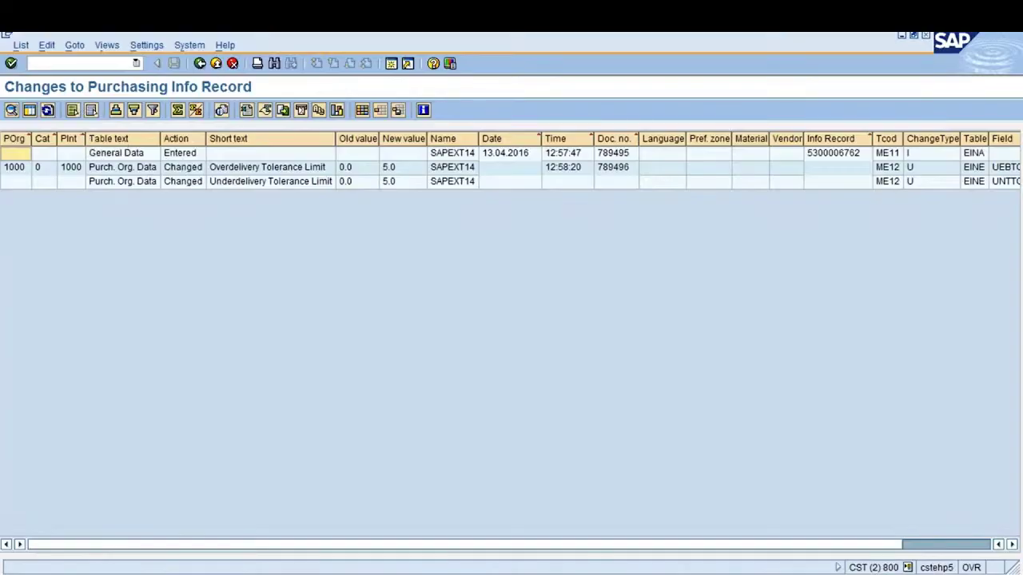
# Check the change log: overdelivery and underdelivery tolerances went from 0.0 to 5.0; return to Easy Access
pyautogui.click(502, 156)
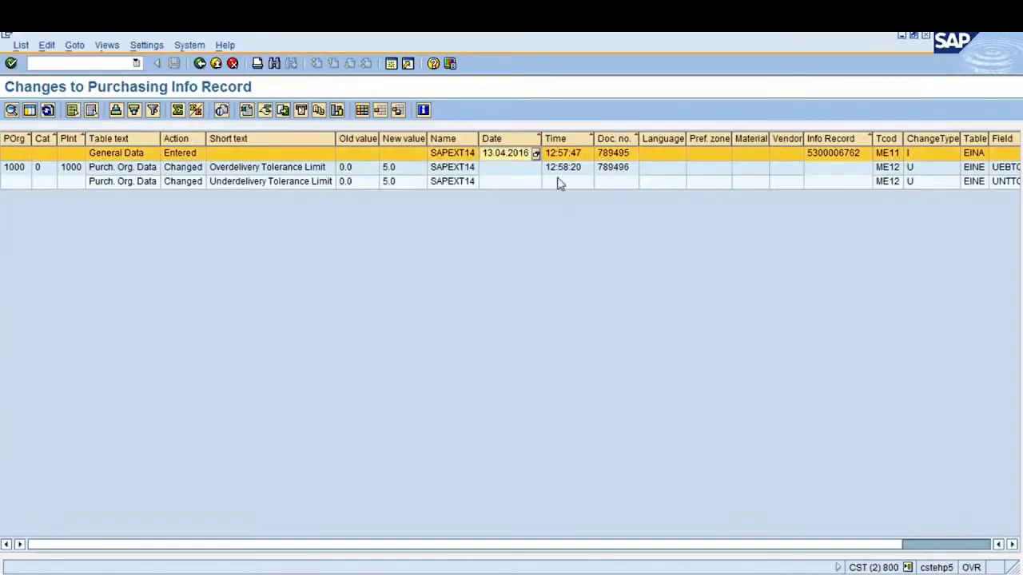
pyautogui.click(566, 171)
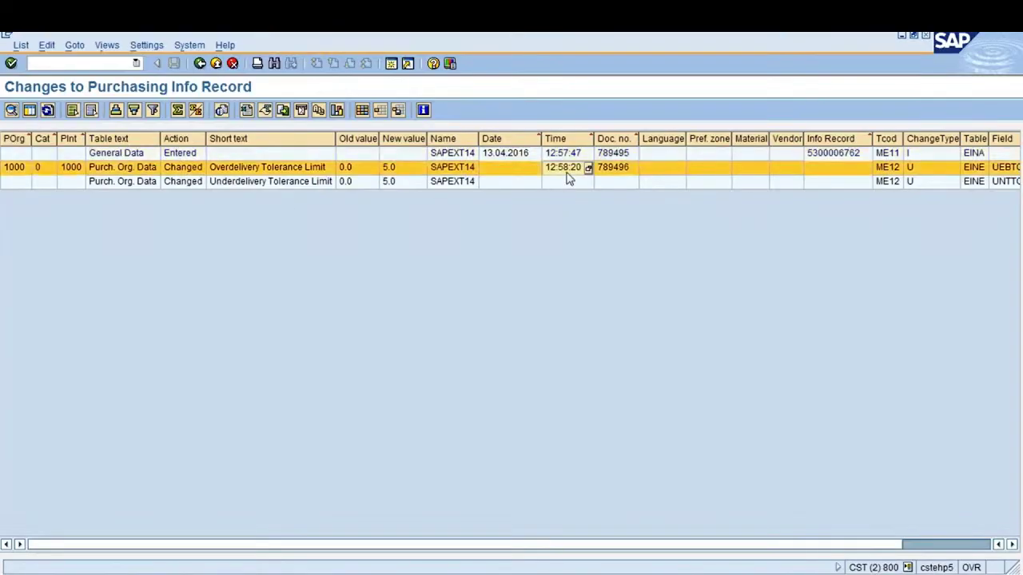
pyautogui.click(395, 171)
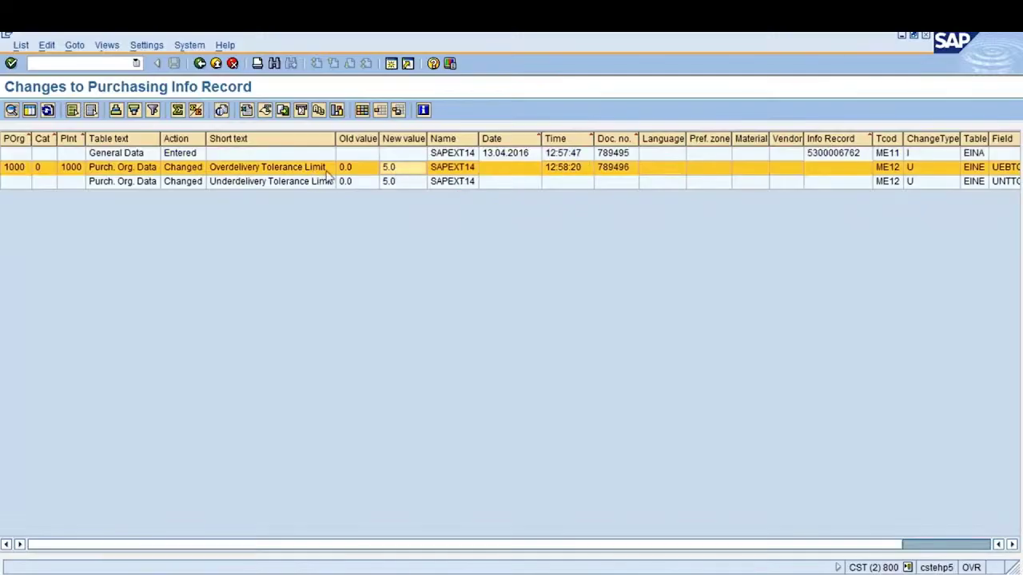
pyautogui.click(362, 170)
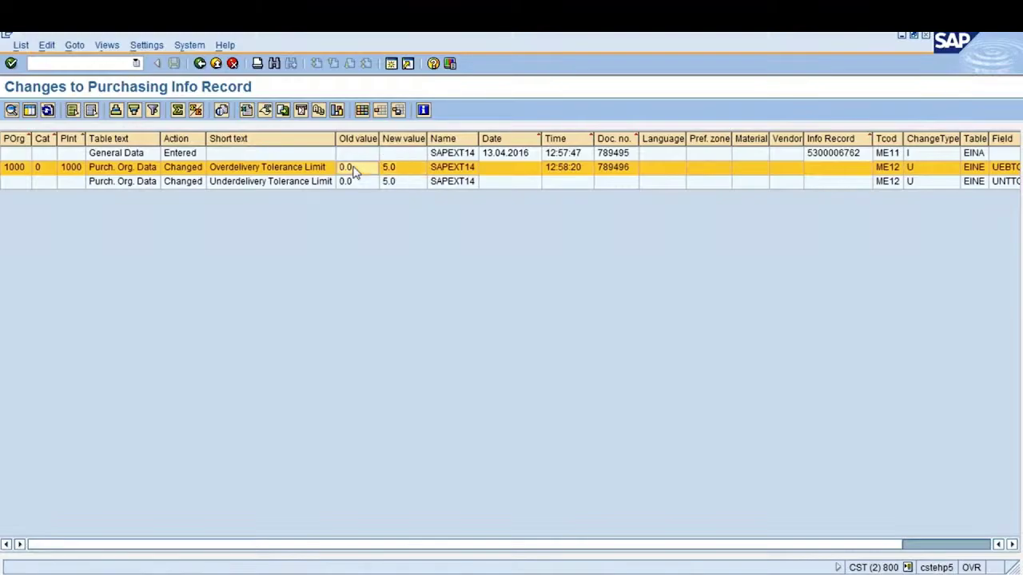
pyautogui.click(392, 171)
pyautogui.click(360, 181)
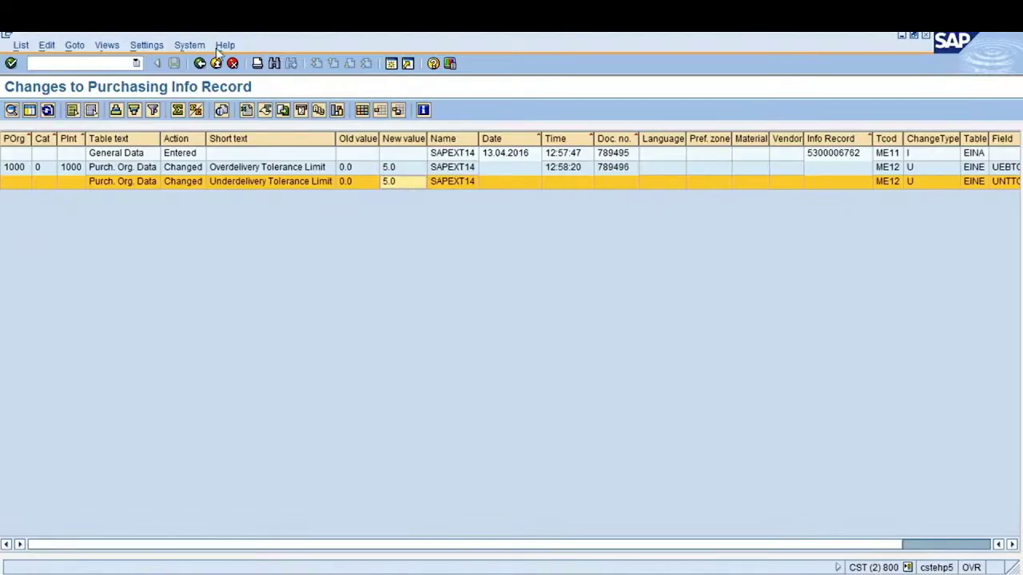
pyautogui.click(200, 66)
pyautogui.click(199, 64)
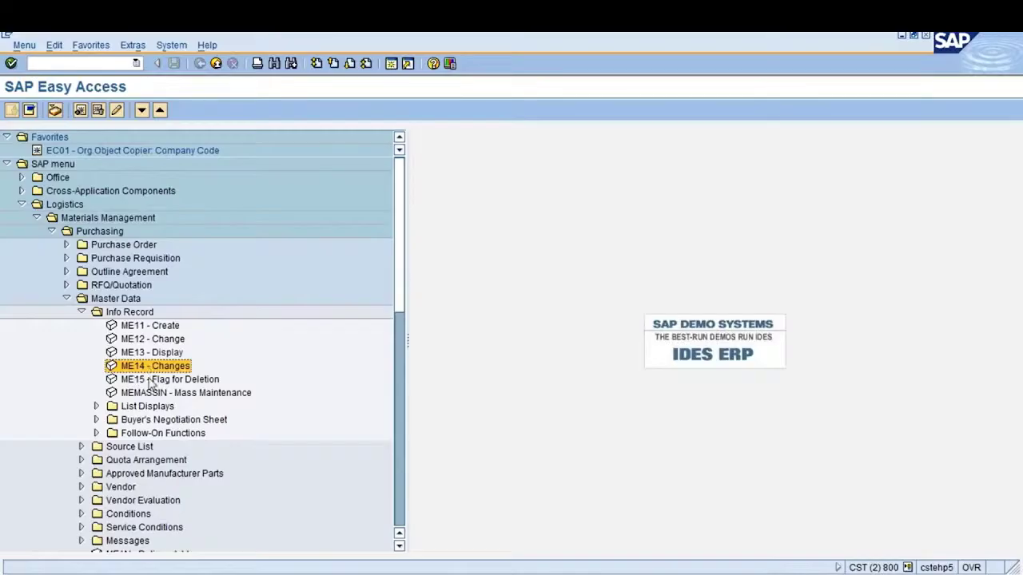
pyautogui.click(150, 384)
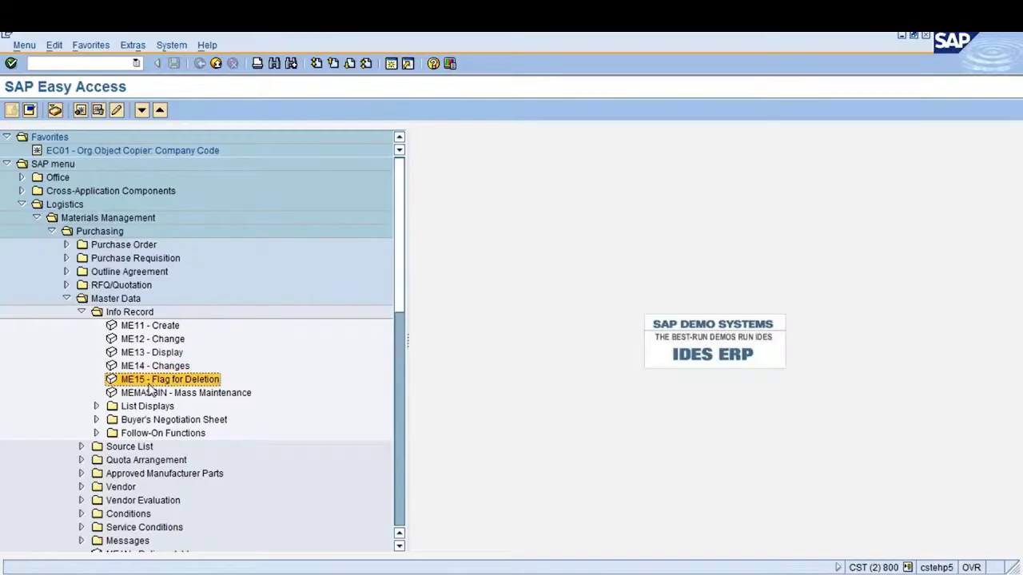
pyautogui.doubleClick(151, 381)
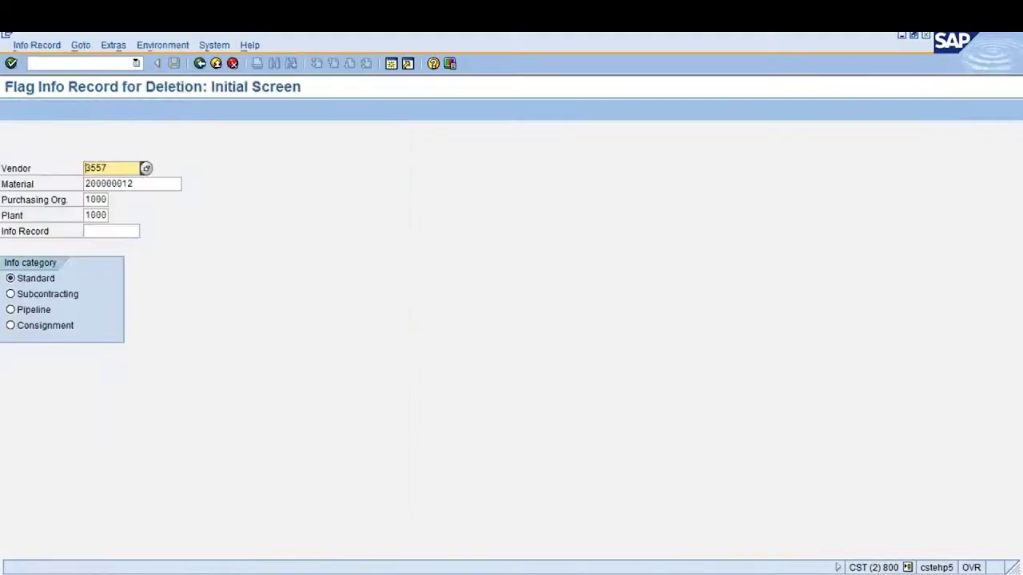
pyautogui.press('Return')
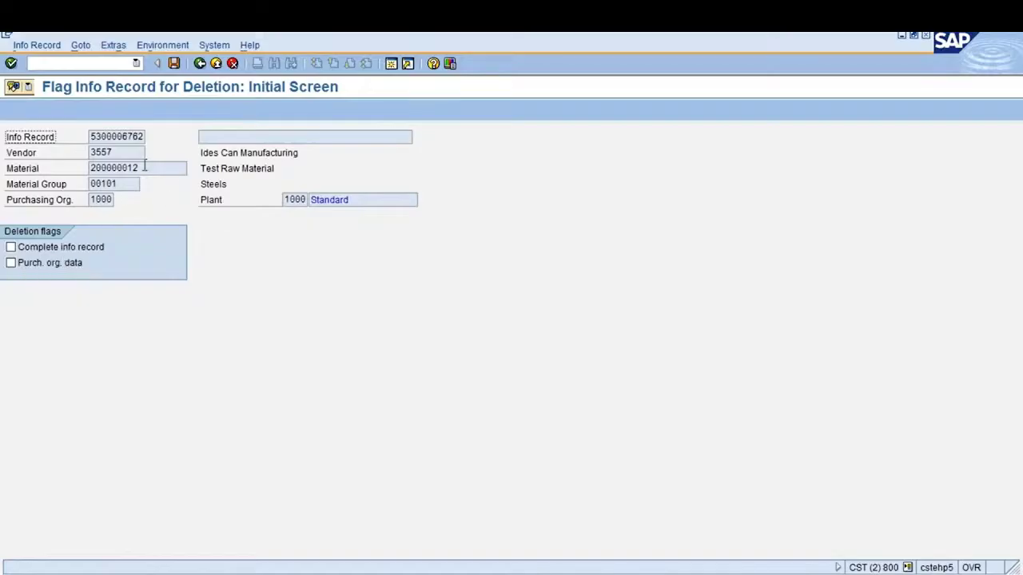
pyautogui.click(93, 137)
pyautogui.moveTo(92, 137); pyautogui.dragTo(95, 153)
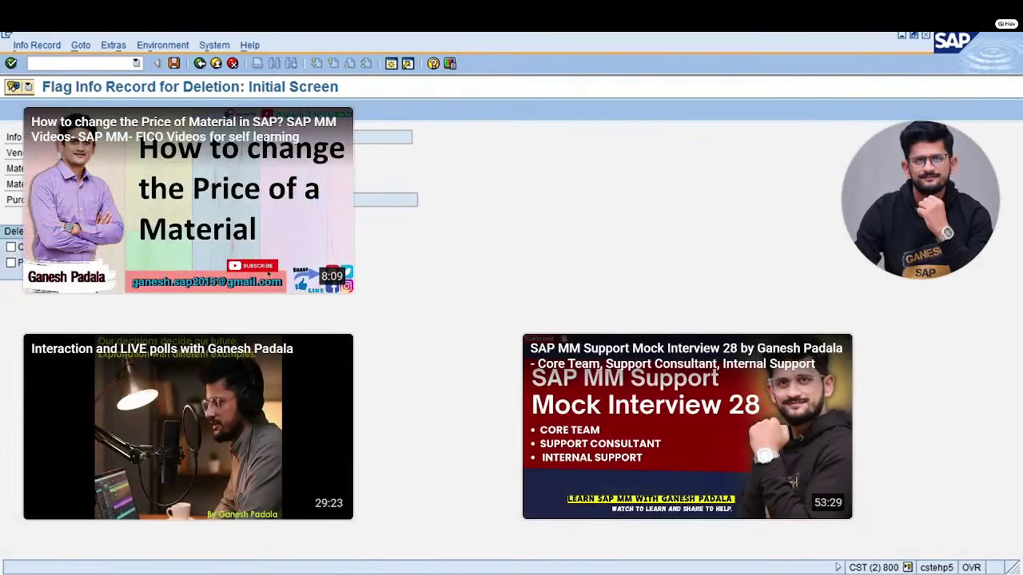
pyautogui.click(11, 262)
pyautogui.click(11, 263)
pyautogui.click(11, 247)
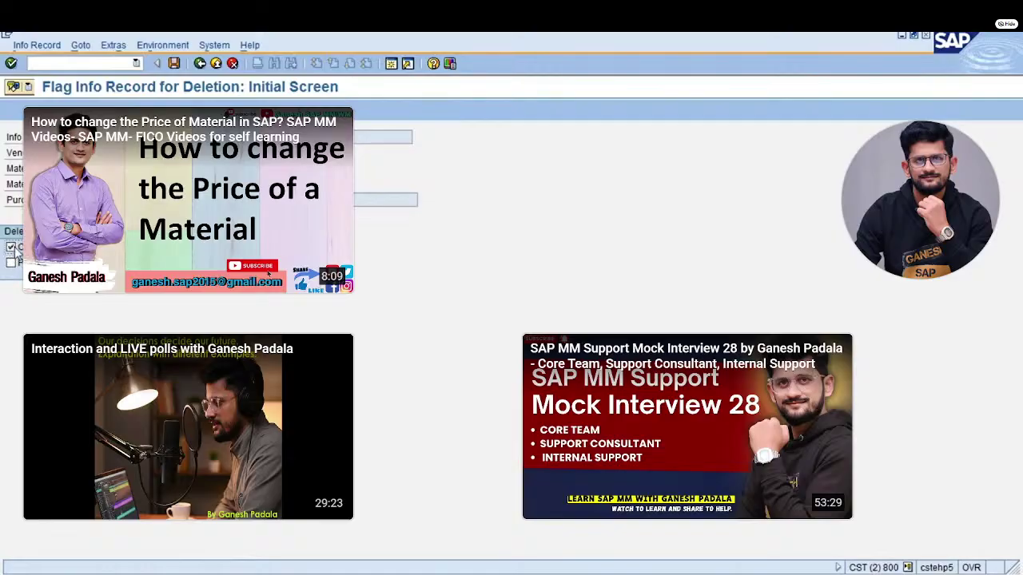
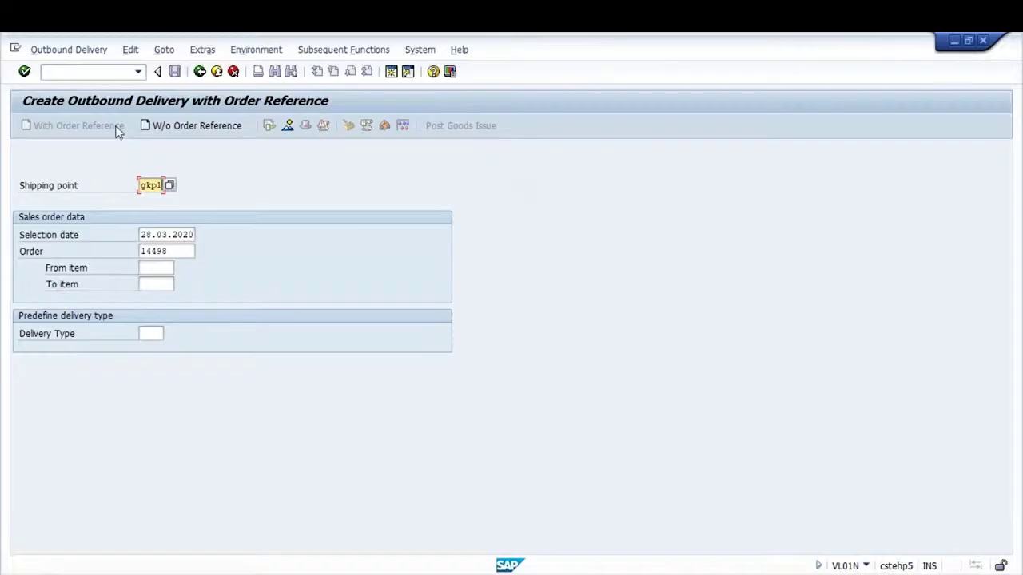
# Submit the sales order for delivery creation at shipping point gkp1, then bring up Windows search
pyautogui.click(167, 250)
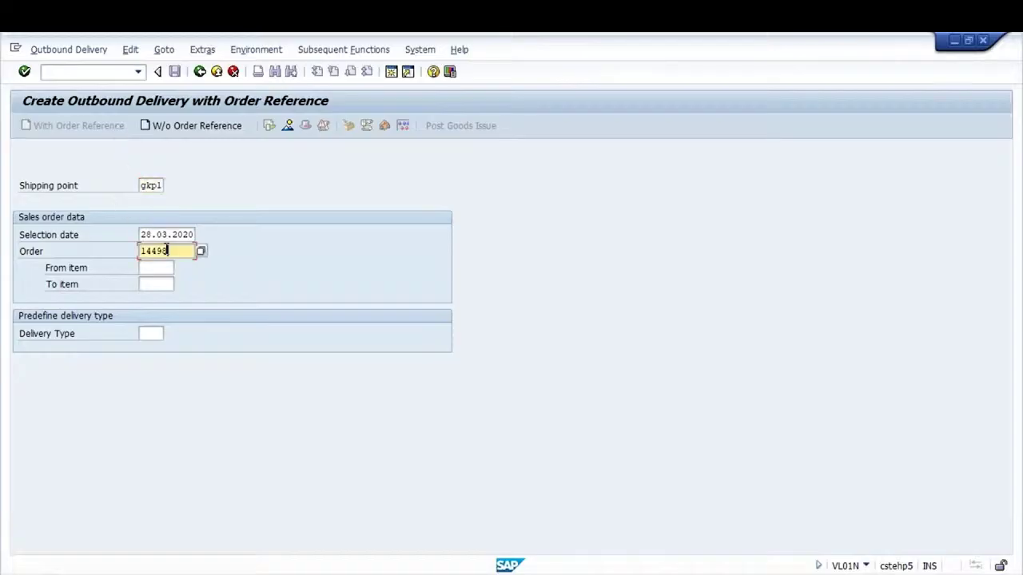
pyautogui.press('Return')
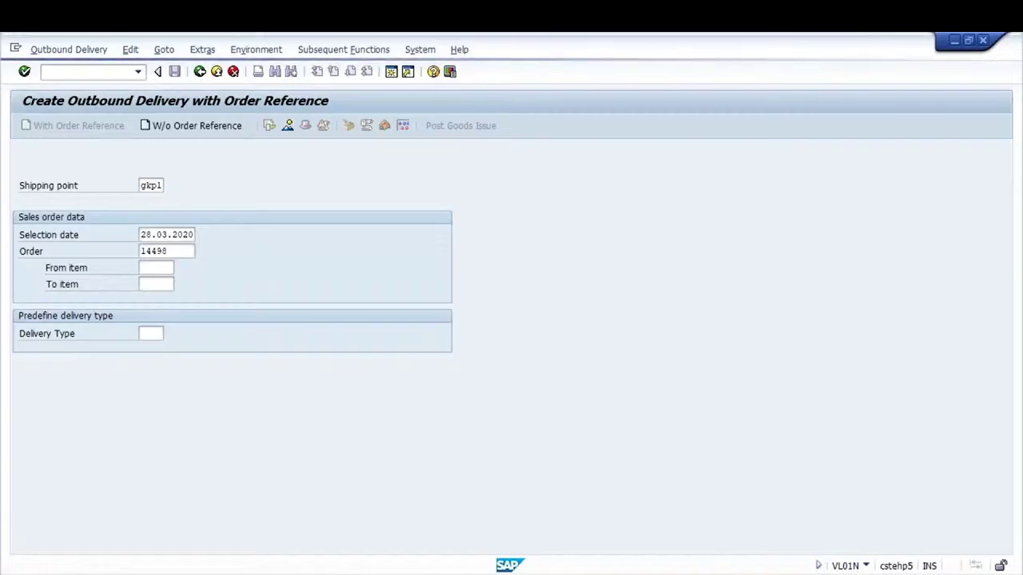
pyautogui.press('super')
# Launch Notepad and set its font size to 20
pyautogui.write('TE')
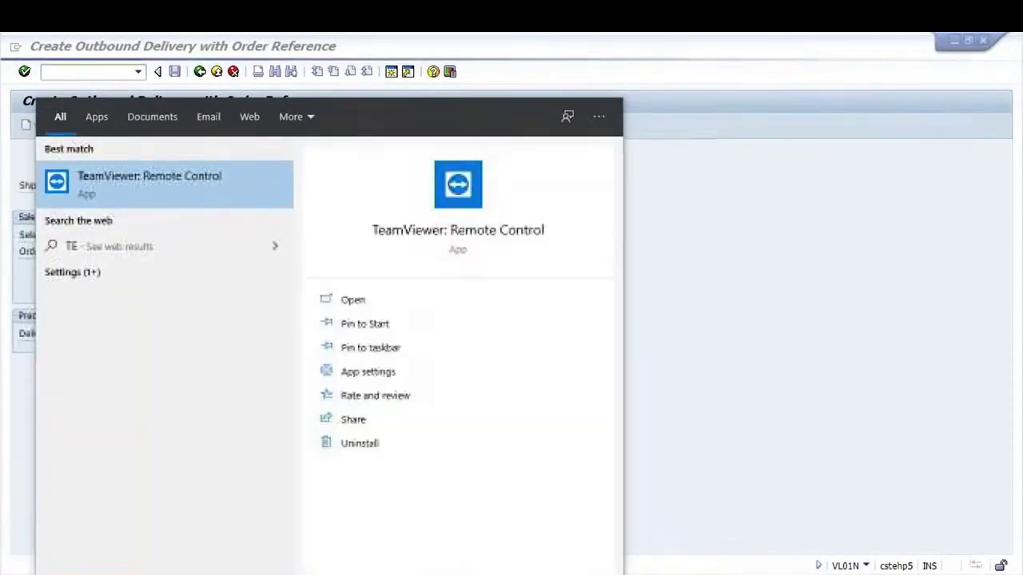
pyautogui.write('XT')
pyautogui.click(466, 208)
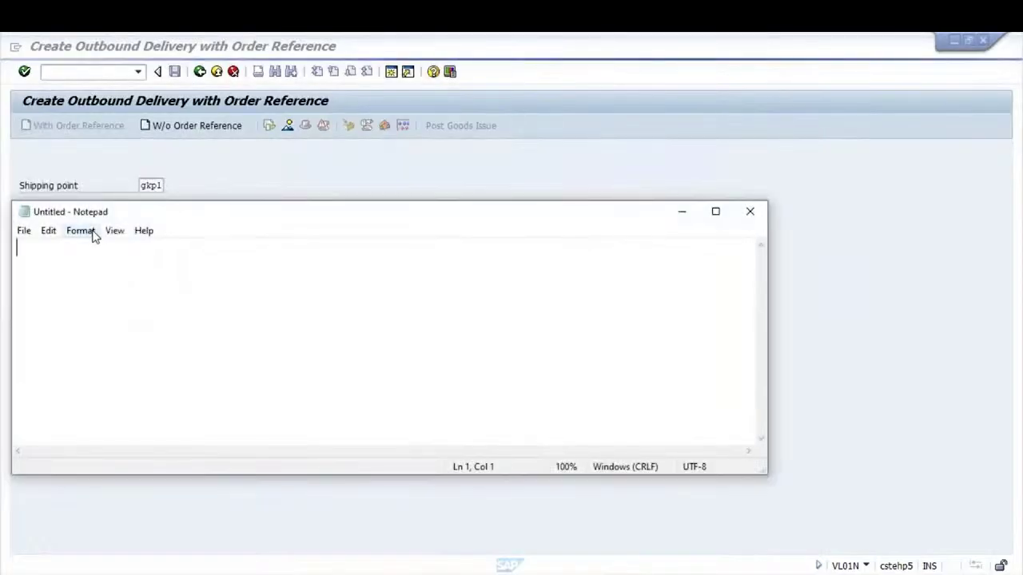
pyautogui.click(89, 234)
pyautogui.click(99, 265)
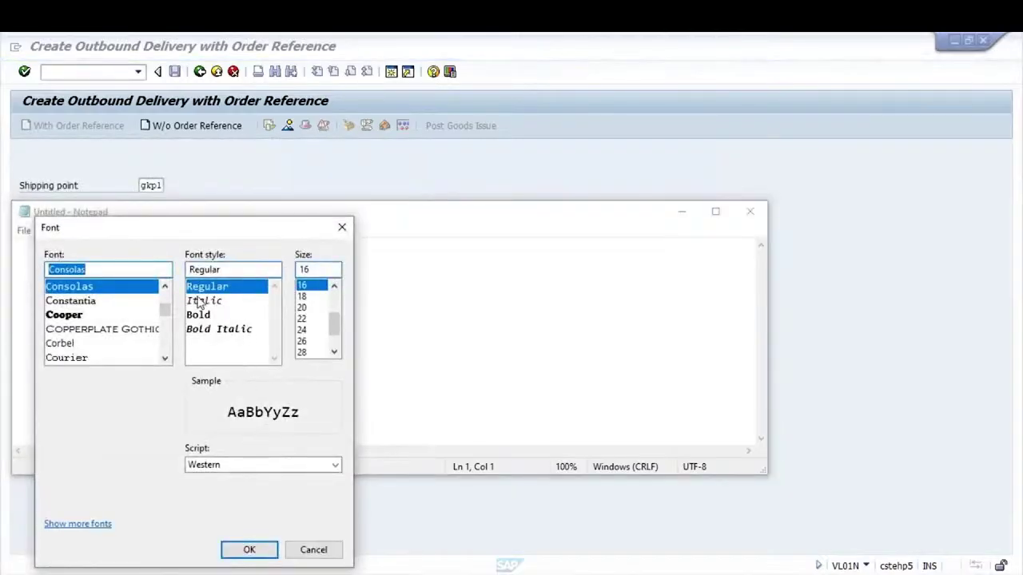
pyautogui.click(302, 308)
pyautogui.click(249, 550)
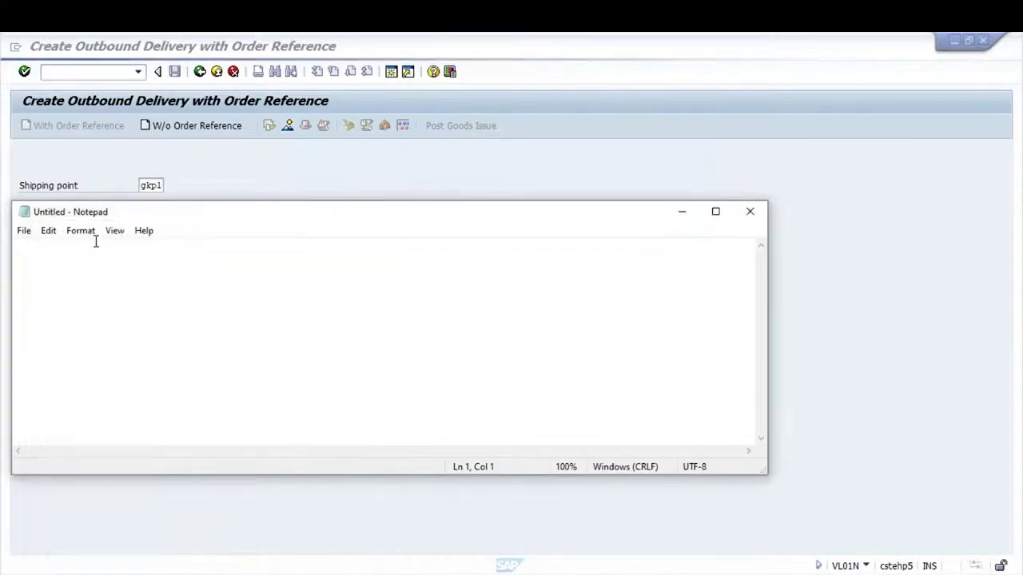
# Type the first note line '- Create Outbound Delivery- VL01N'
pyautogui.write('-')
pyautogui.press('capslock')
pyautogui.write('V')
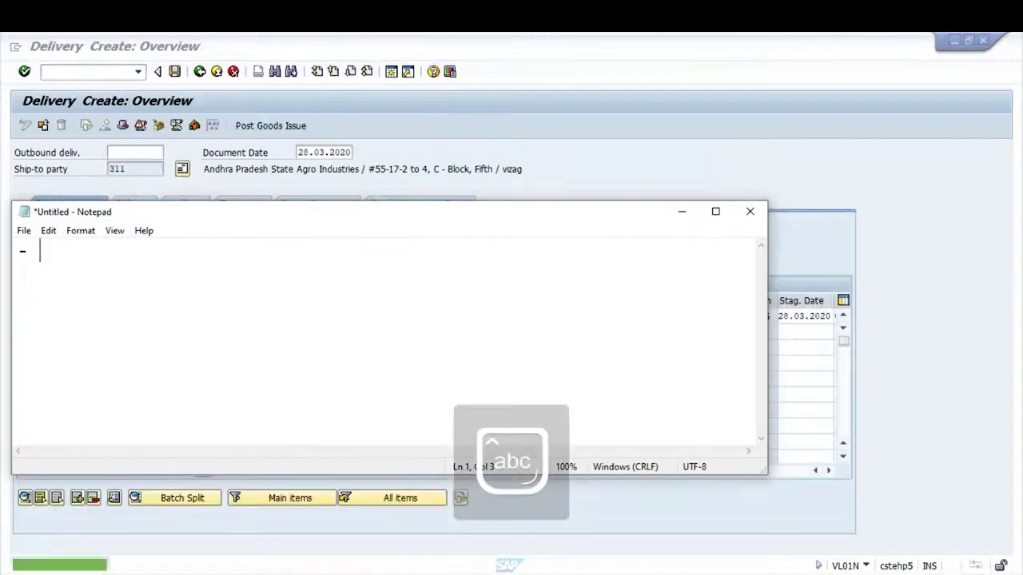
pyautogui.press('capslock')
pyautogui.write('L')
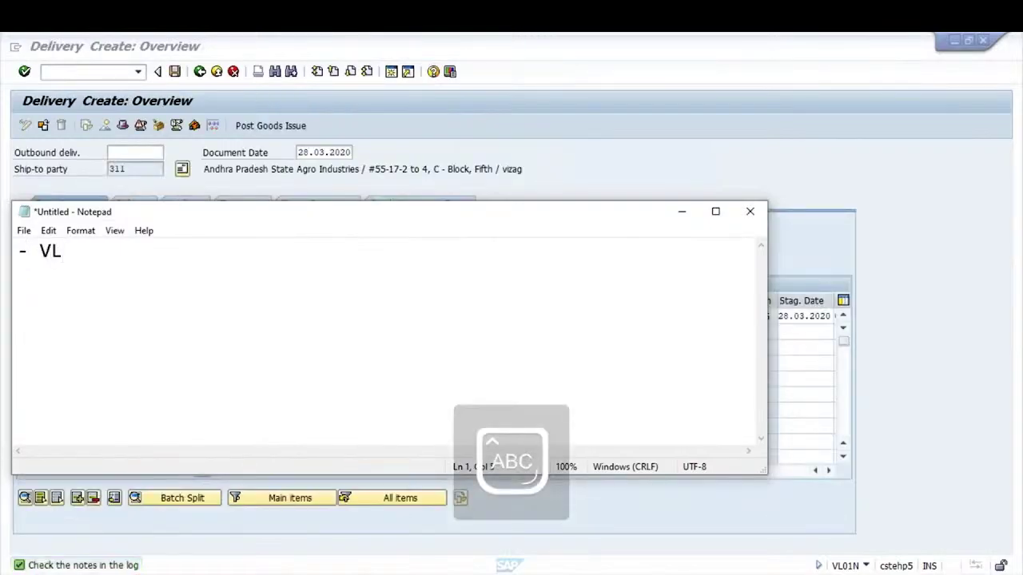
pyautogui.press('BackSpace')
pyautogui.press('BackSpace')
pyautogui.write('C')
pyautogui.press('capslock')
pyautogui.write('reate')
pyautogui.press('capslock')
pyautogui.write('D')
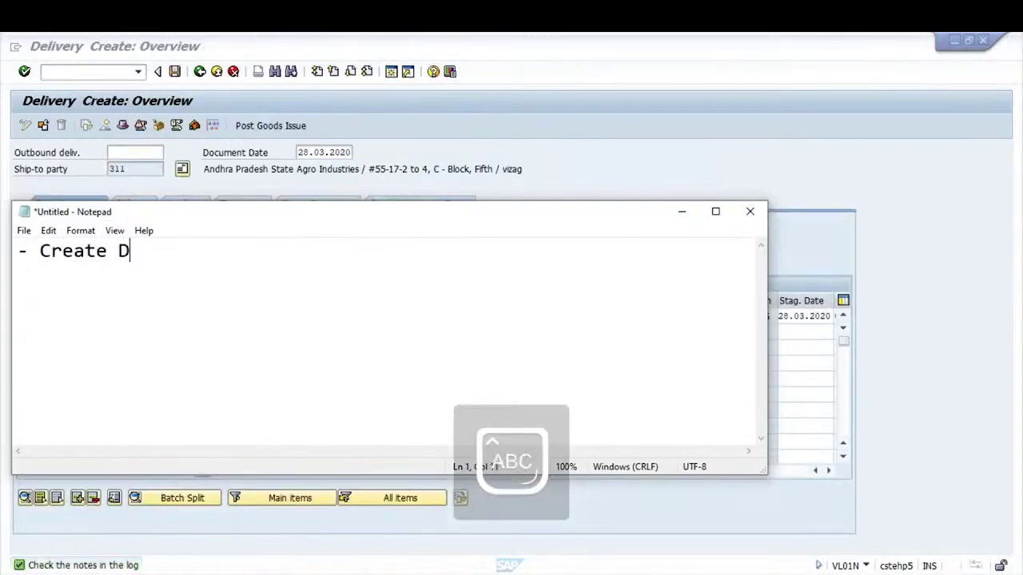
pyautogui.press('capslock')
pyautogui.press('BackSpace')
pyautogui.write('o')
pyautogui.press('capslock')
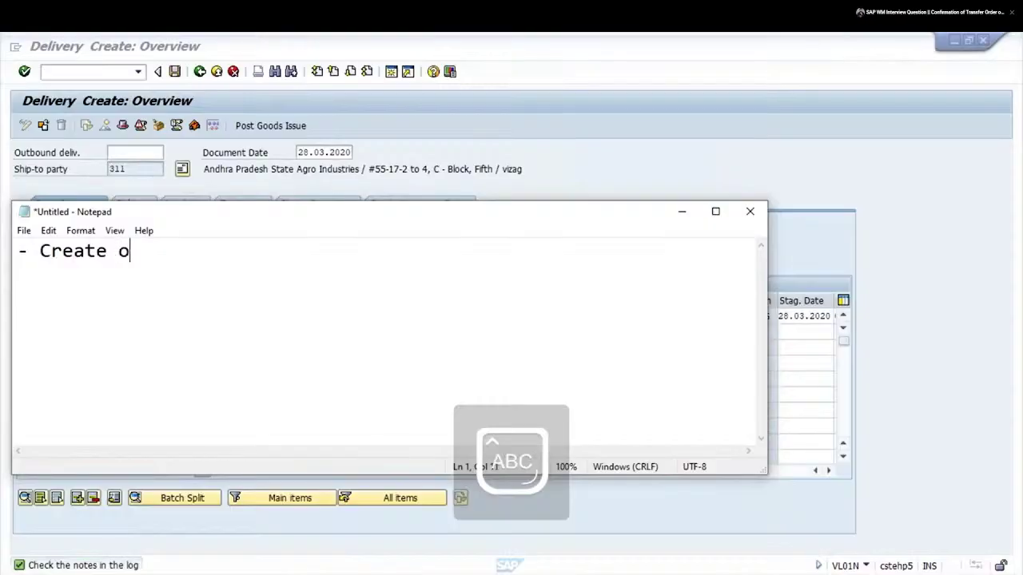
pyautogui.press('BackSpace')
pyautogui.write('O')
pyautogui.press('capslock')
pyautogui.write('utbound')
pyautogui.press('capslock')
pyautogui.write('D')
pyautogui.press('capslock')
pyautogui.write('eliv')
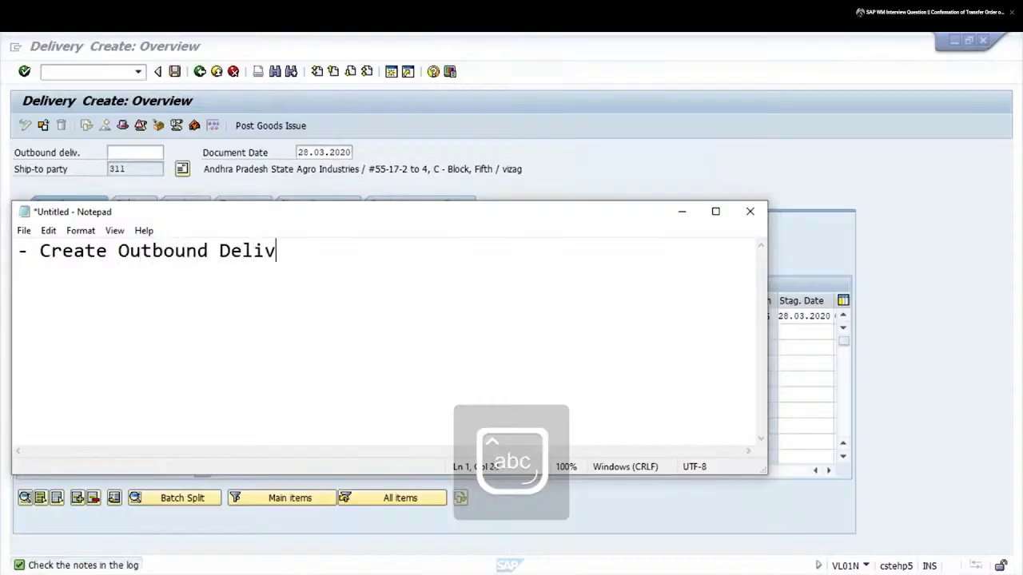
pyautogui.write('ery-')
pyautogui.press('capslock')
pyautogui.write('VL01N')
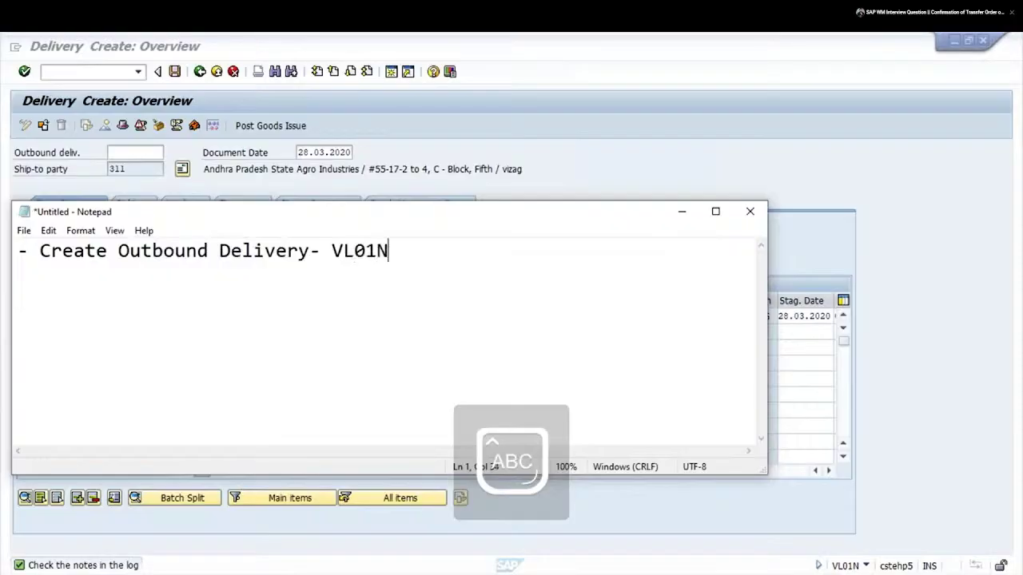
pyautogui.press('Return')
# Add the lines 'Create TO- LT03' and 'Confirm TO- LT12', plus an empty dash line
pyautogui.write('-')
pyautogui.press('capslock')
pyautogui.write('c')
pyautogui.press('capslock')
pyautogui.write('RE')
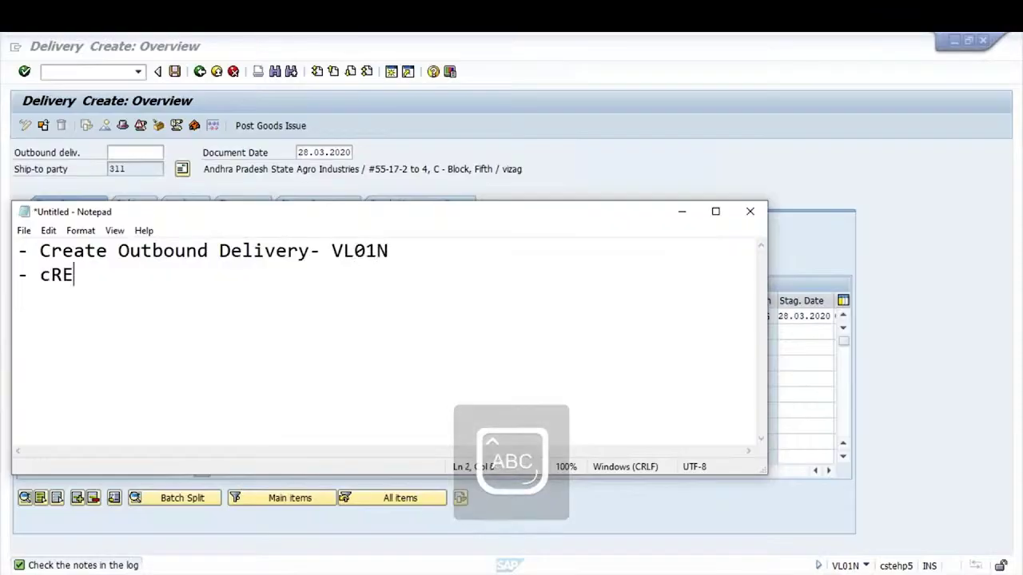
pyautogui.press('BackSpace')
pyautogui.press('BackSpace')
pyautogui.press('BackSpace')
pyautogui.write('C')
pyautogui.press('capslock')
pyautogui.write('reate TO-')
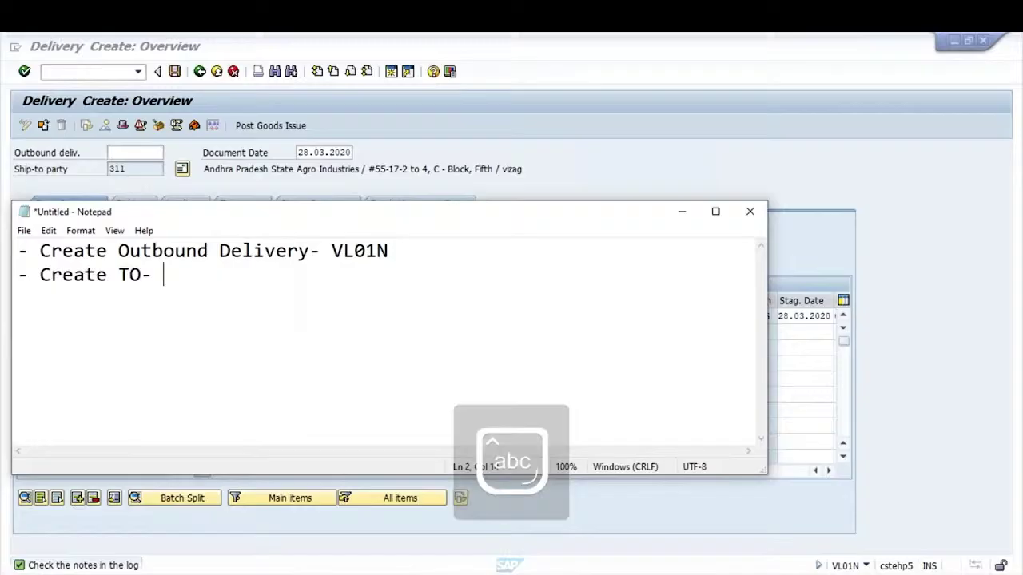
pyautogui.press('capslock')
pyautogui.write('LT0')
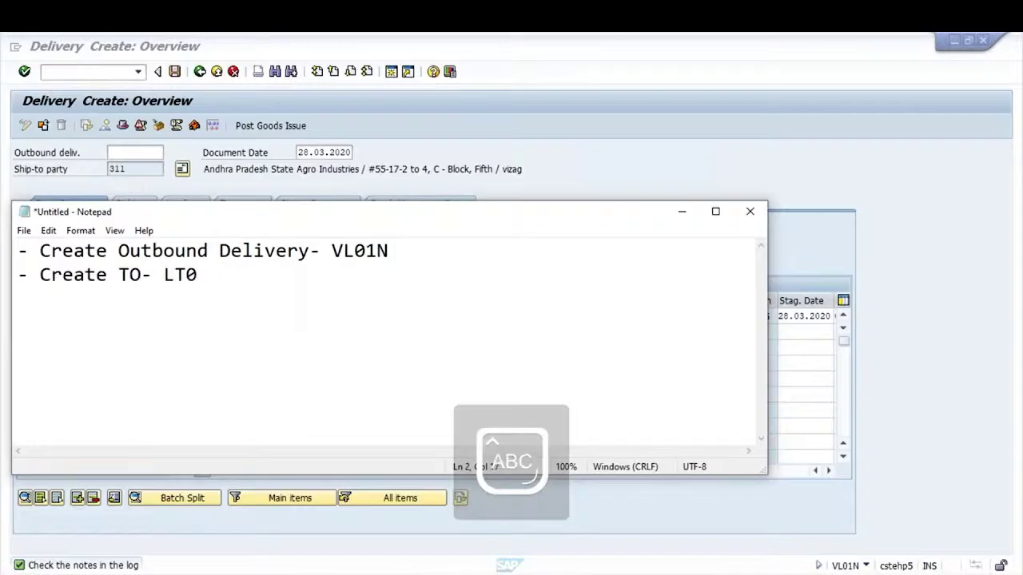
pyautogui.write('3')
pyautogui.press('Return')
pyautogui.press('capslock')
pyautogui.write('-')
pyautogui.press('capslock')
pyautogui.write('C')
pyautogui.press('capslock')
pyautogui.write('onfirm')
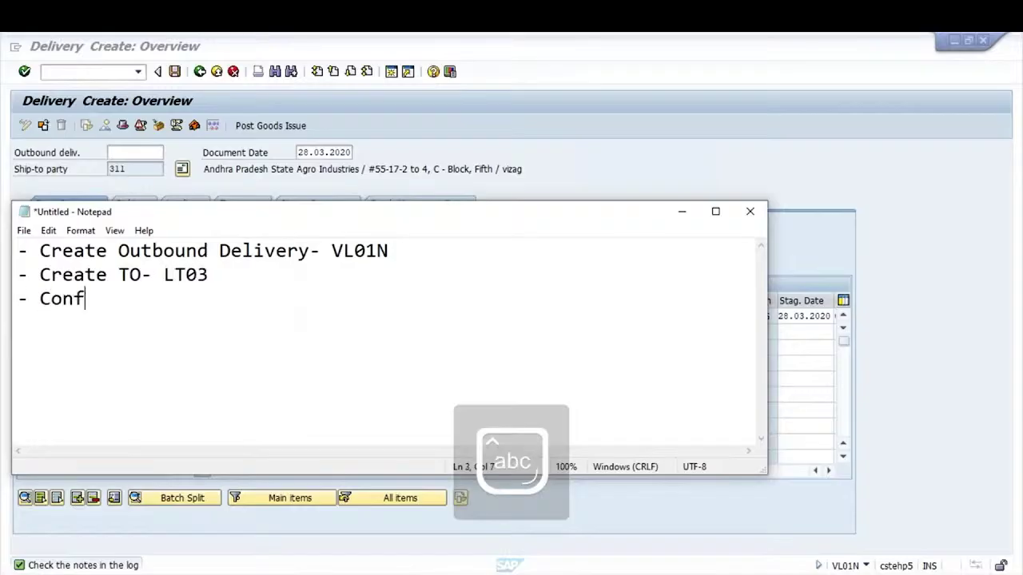
pyautogui.press('capslock')
pyautogui.write('TO- lt1')
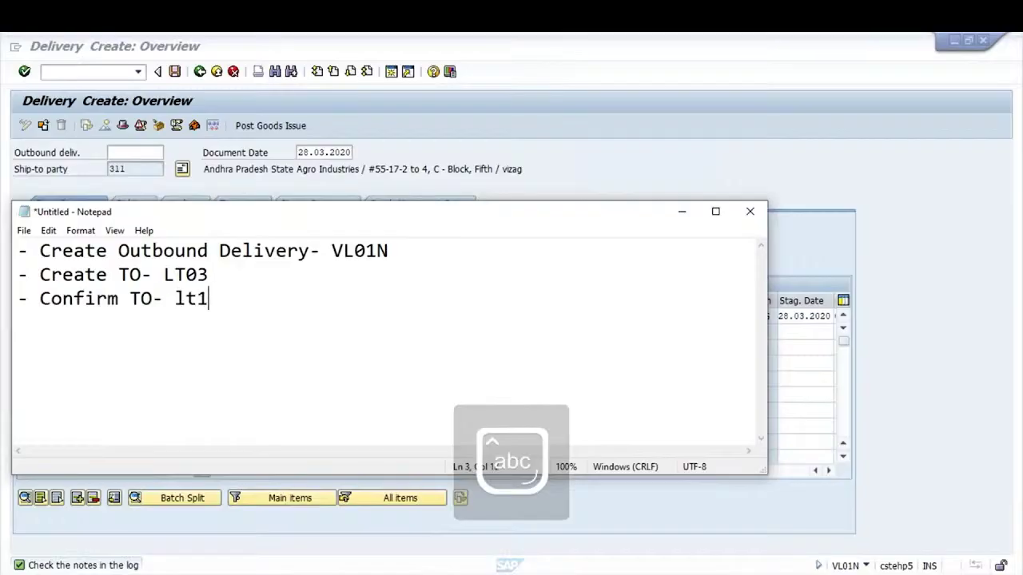
pyautogui.press('BackSpace')
pyautogui.press('BackSpace')
pyautogui.press('BackSpace')
pyautogui.press('capslock')
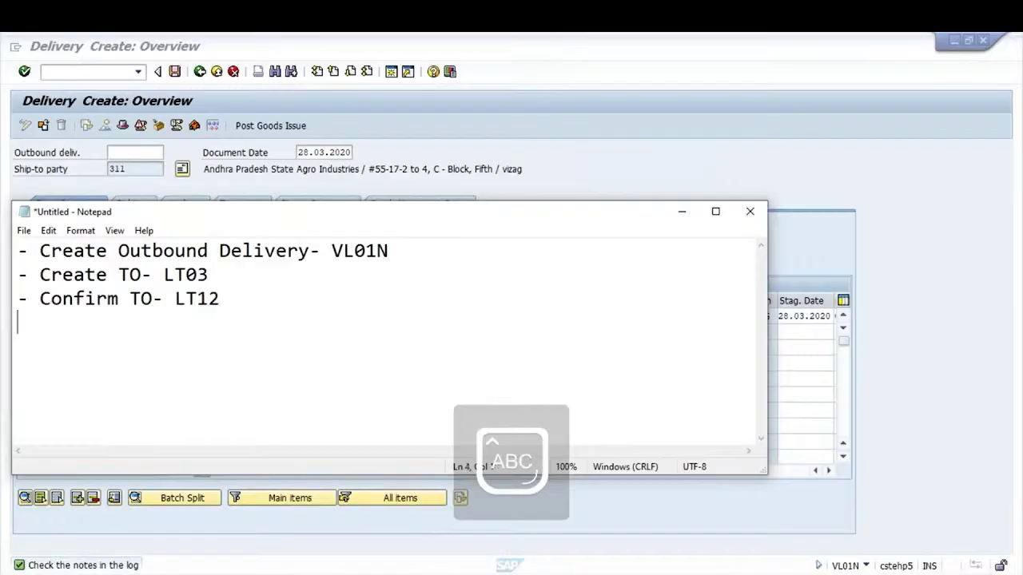
pyautogui.write('-')
pyautogui.press('capslock')
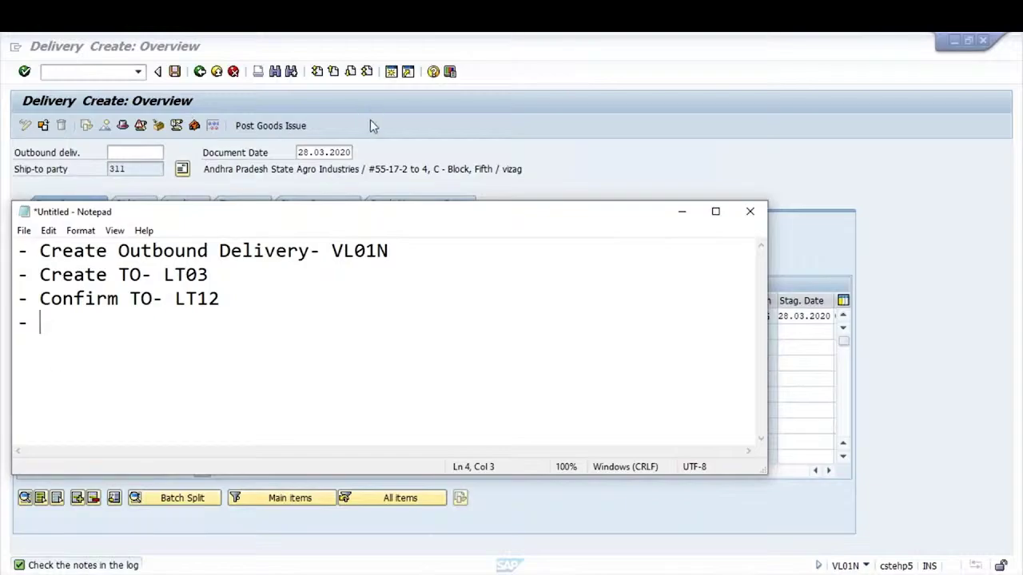
pyautogui.click(370, 119)
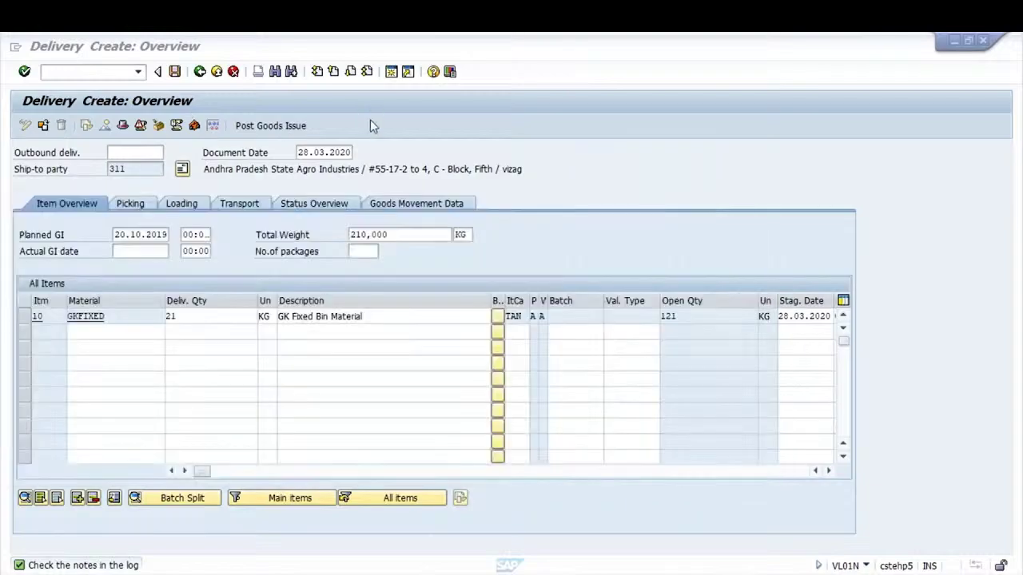
# On the Picking tab, change item 10's delivery quantity from 21 to 5 and save the delivery
pyautogui.click(142, 204)
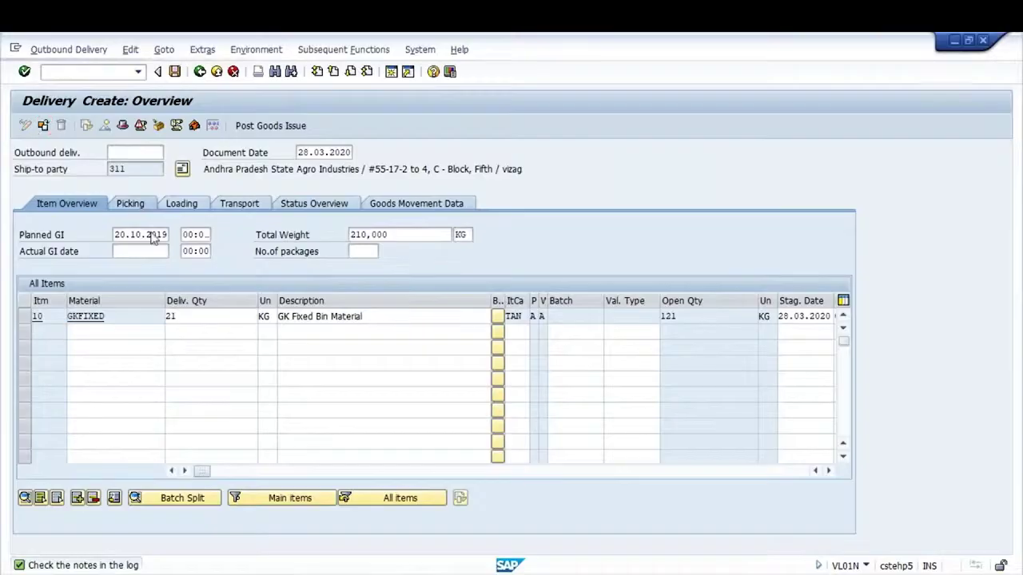
pyautogui.click(248, 316)
pyautogui.press('BackSpace')
pyautogui.write('5')
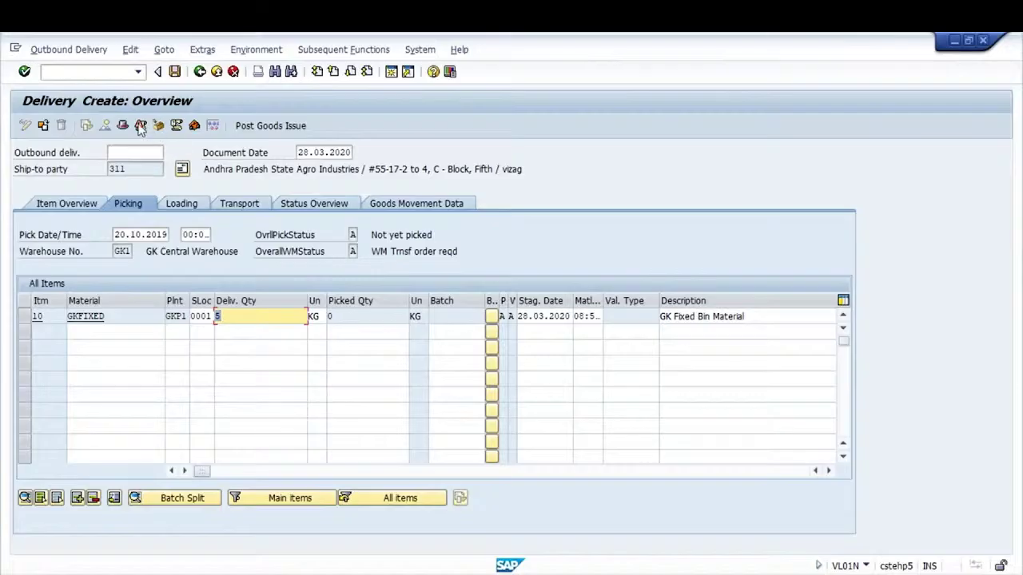
pyautogui.click(175, 71)
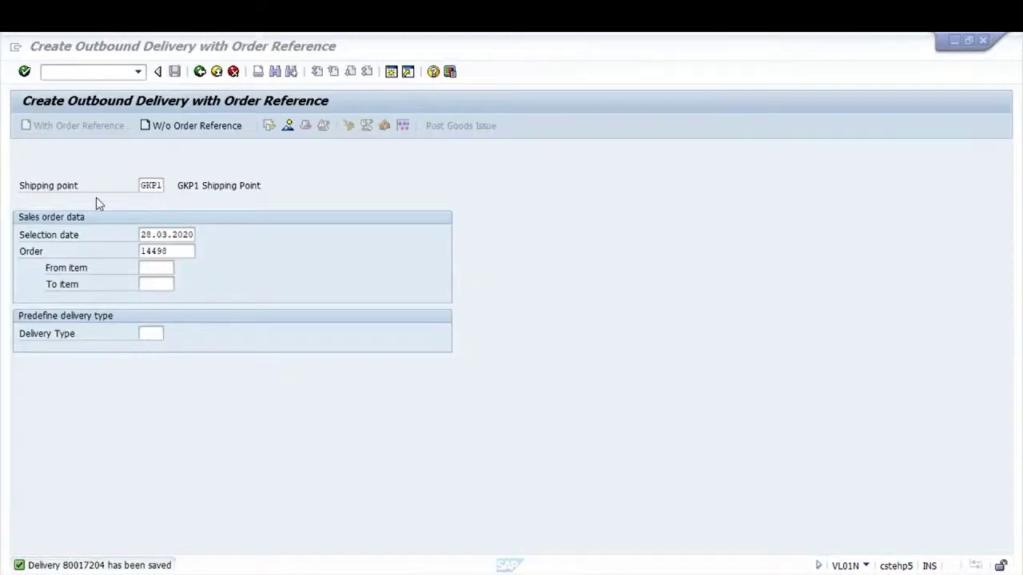
# Try to display the prefilled outbound delivery, which is reported as nonexistent
pyautogui.click(69, 49)
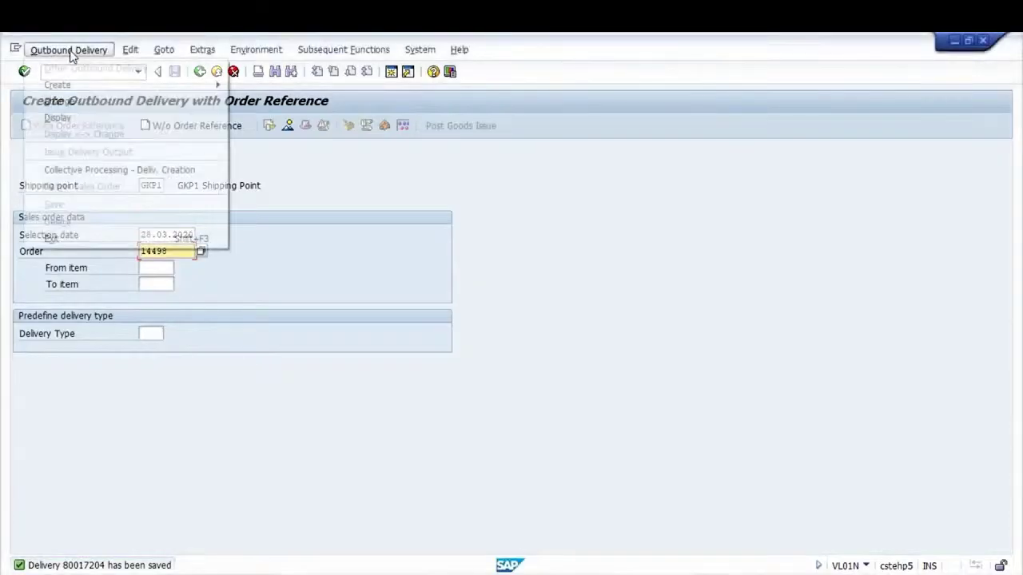
pyautogui.click(59, 117)
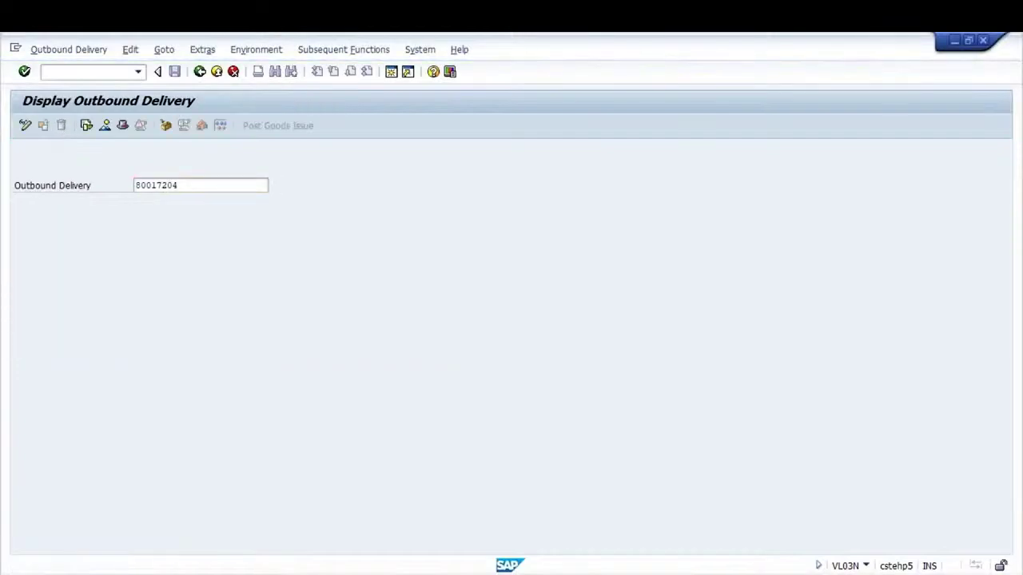
pyautogui.press('Return')
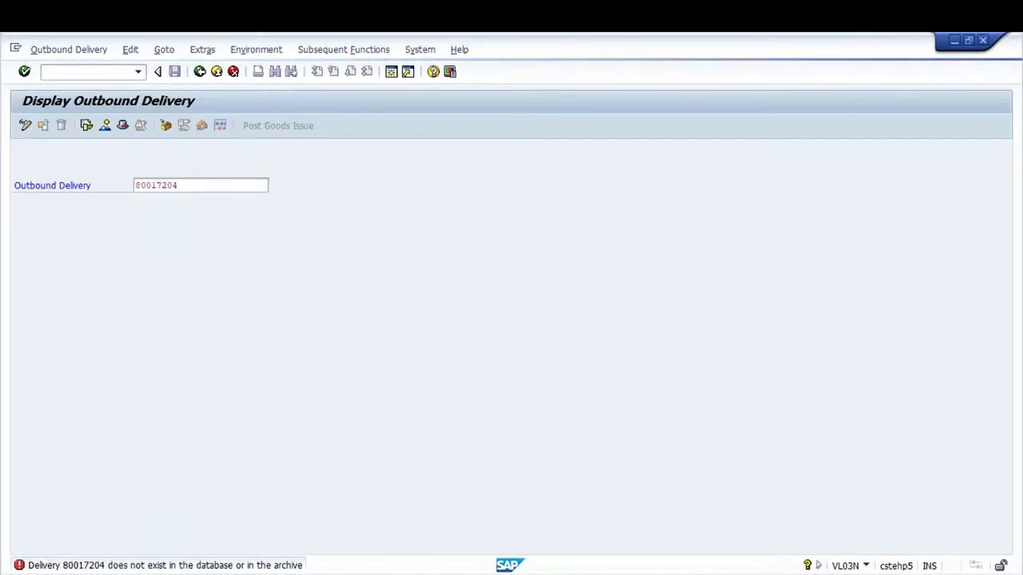
pyautogui.press('Return')
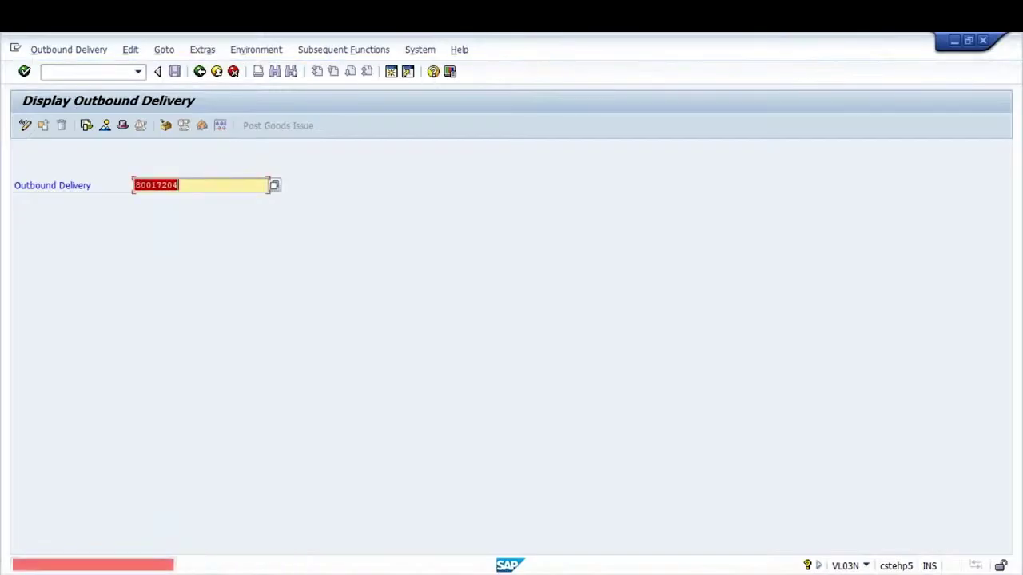
pyautogui.press('Return')
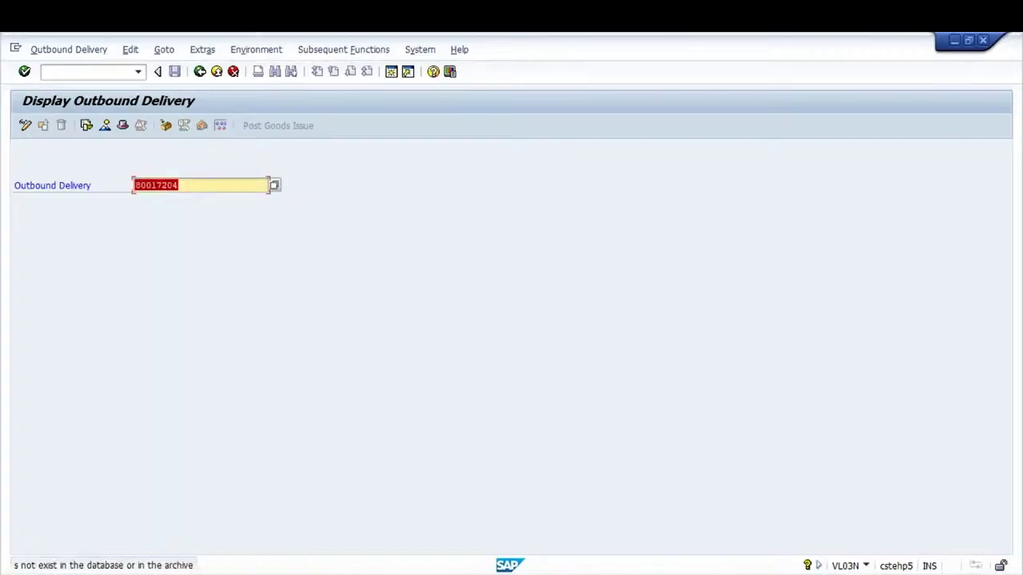
pyautogui.press('Return')
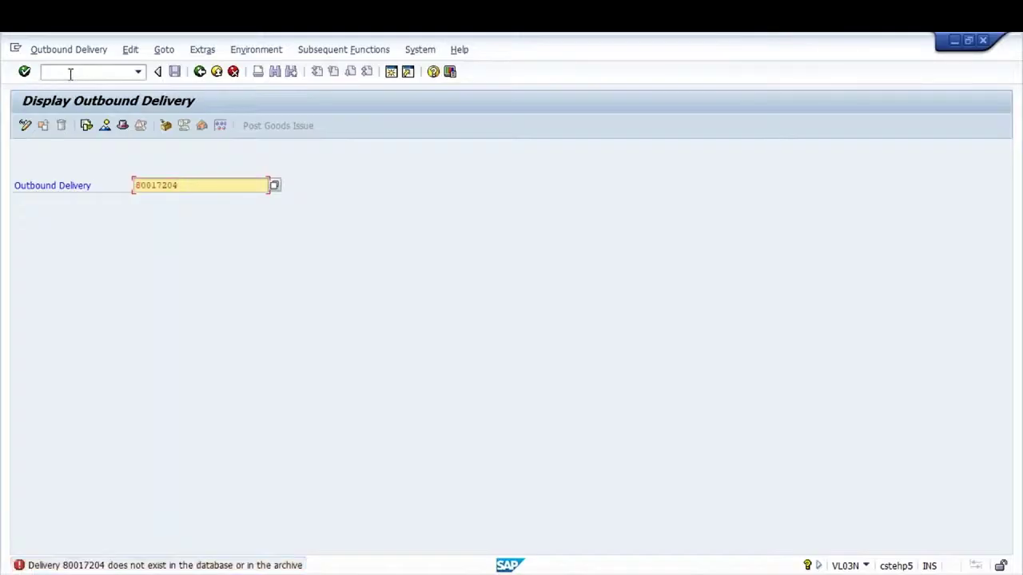
# Retry with the delivery number's last digit changed to 5, then start LT03 via /nlt03
pyautogui.press('BackSpace')
pyautogui.write('5')
pyautogui.press('Return')
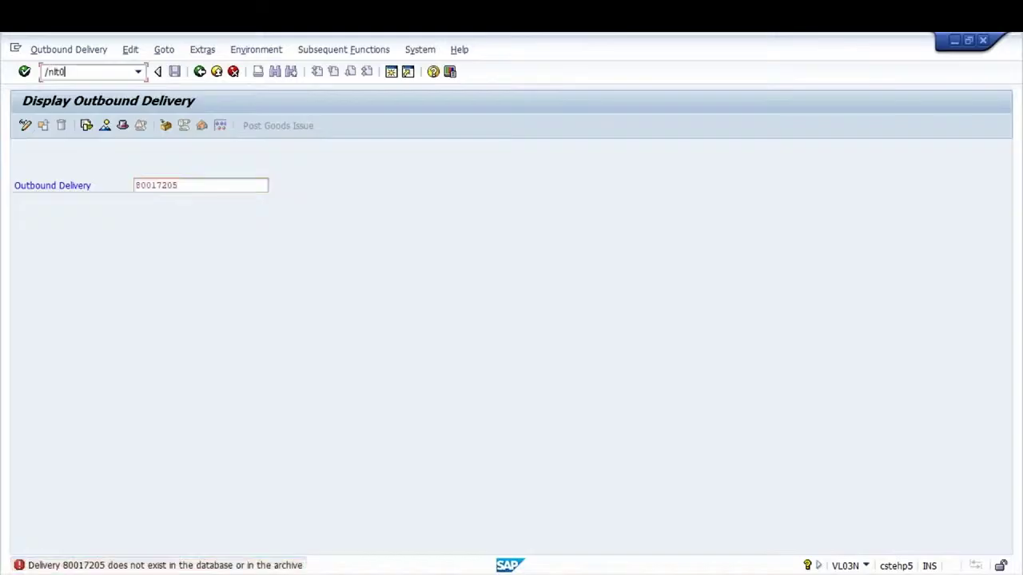
pyautogui.write('/nlt03')
pyautogui.press('Return')
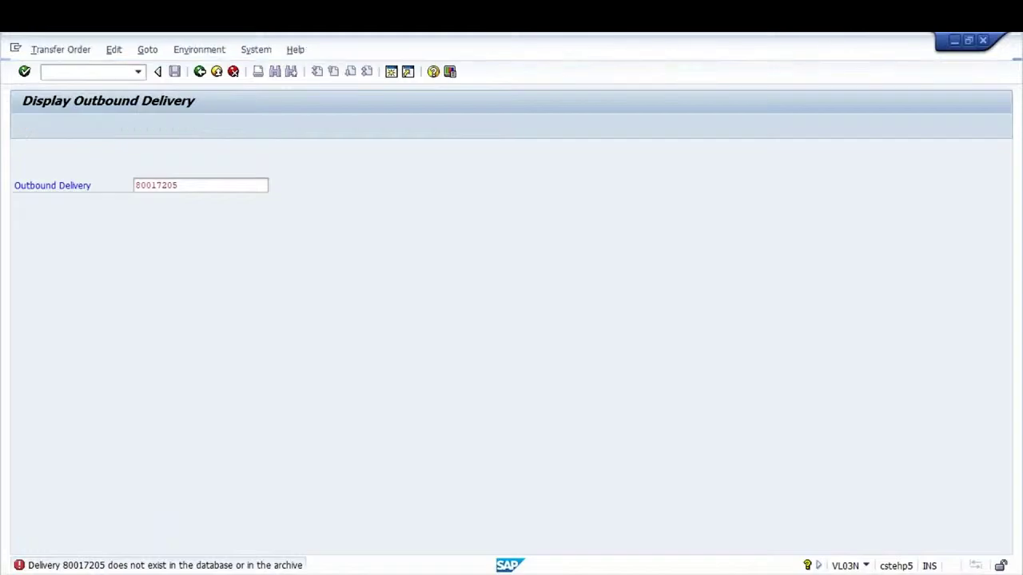
# Enter warehouse GK1 and delivery 80017204 for the new transfer order
pyautogui.hotkey('shift', 'Tab')
pyautogui.hotkey('shift', 'Tab')
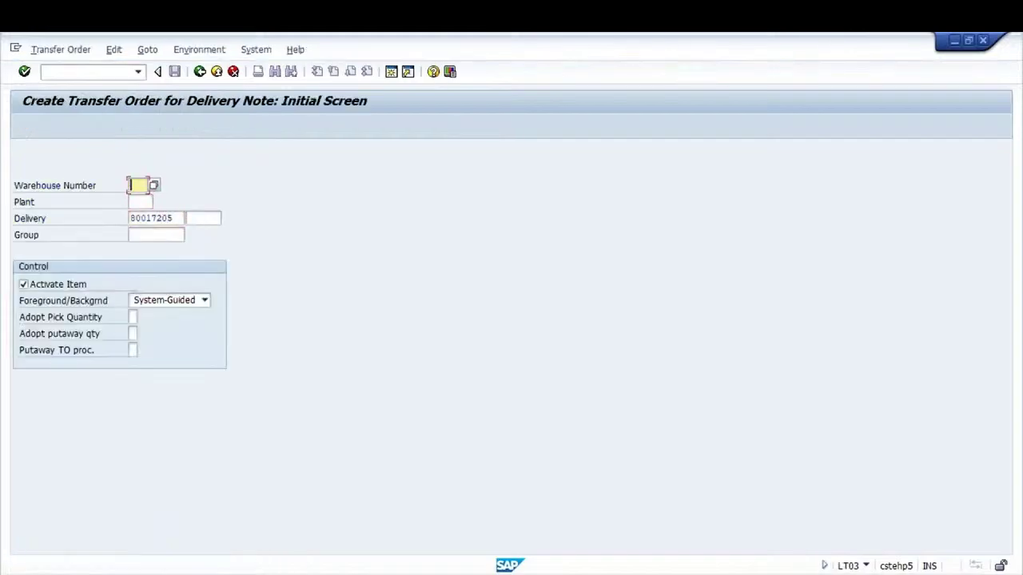
pyautogui.write('gk1')
pyautogui.press('Tab')
pyautogui.press('Tab')
pyautogui.press('End')
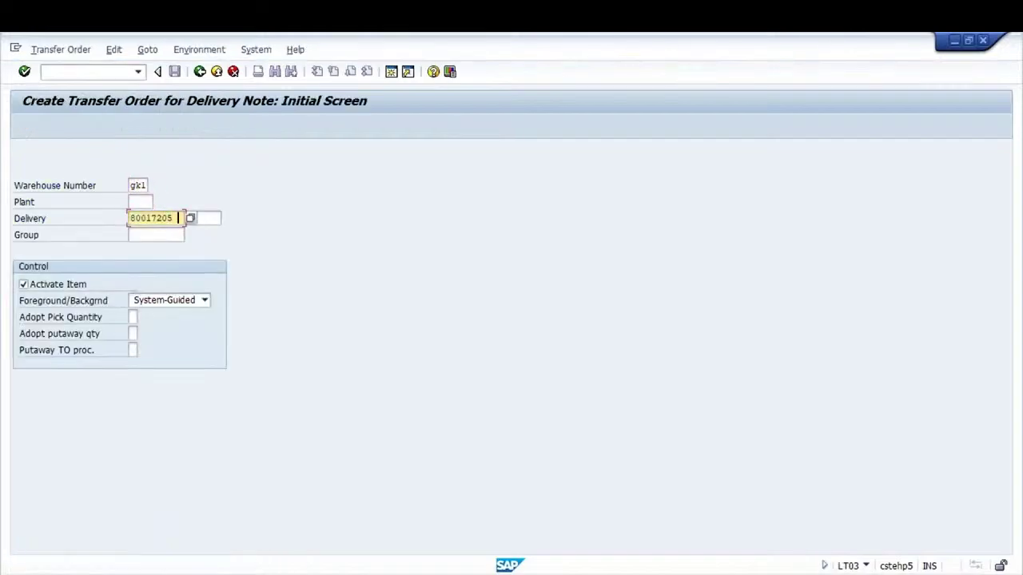
pyautogui.press('BackSpace')
pyautogui.write('4')
pyautogui.press('Return')
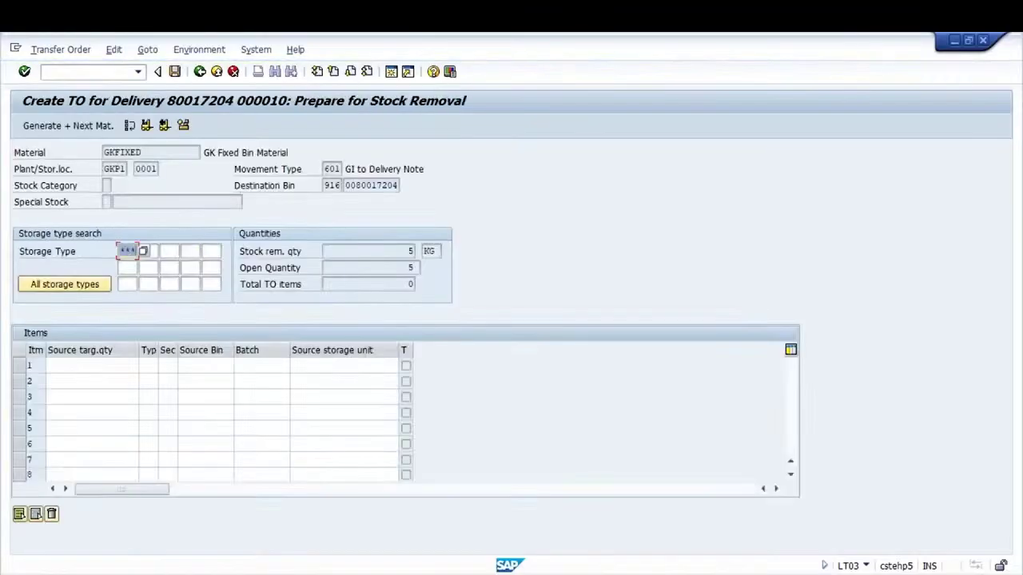
# Generate the 5 KG GKFIXED item from bin USA-09-0 and save transfer order 1409
pyautogui.click(166, 124)
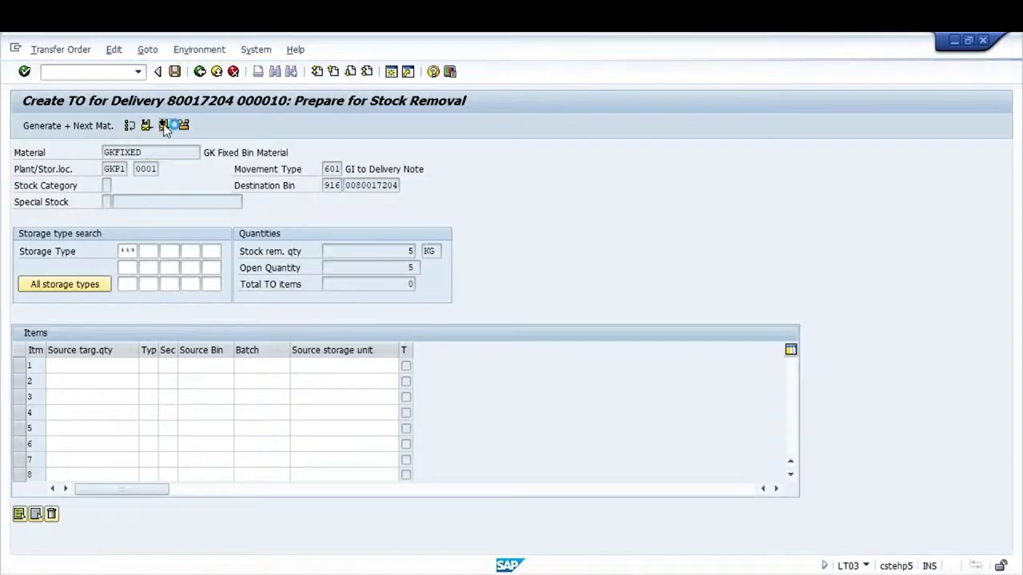
pyautogui.click(175, 72)
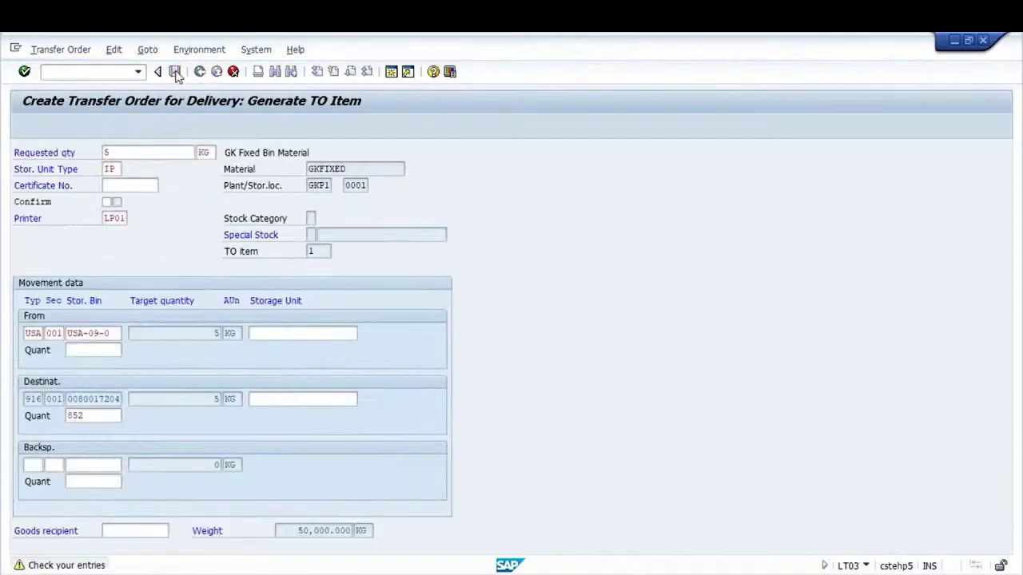
pyautogui.click(175, 71)
pyautogui.click(176, 72)
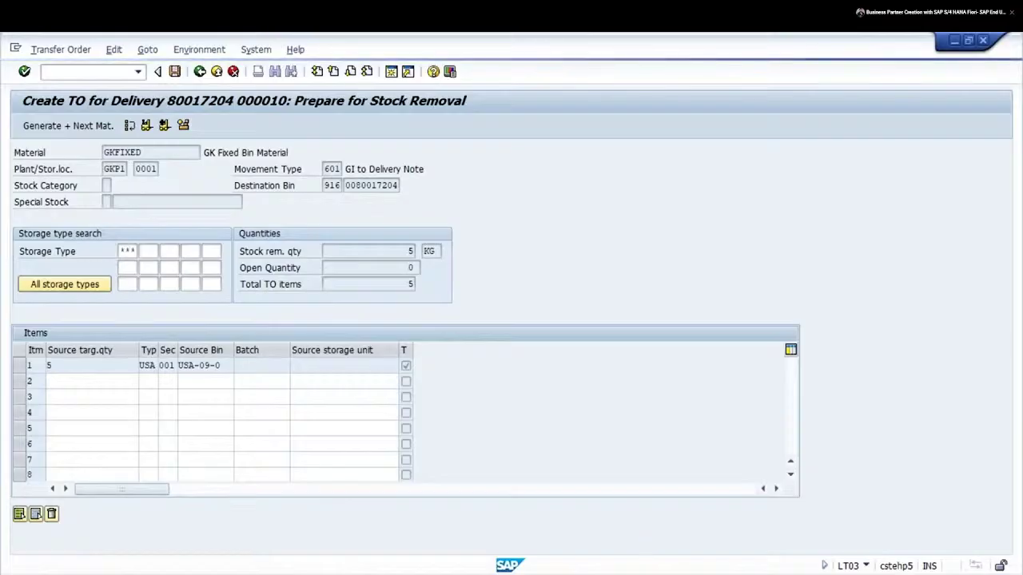
# Review the Create TO and Confirm TO steps in the notes, then return to SAP
pyautogui.hotkey('alt', 'Tab')
pyautogui.click(216, 271)
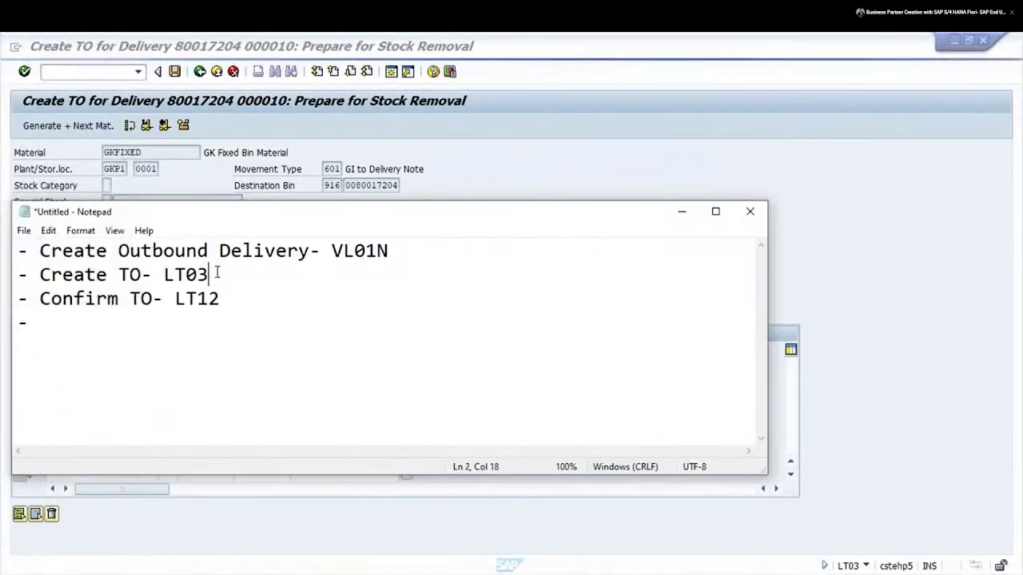
pyautogui.click(231, 293)
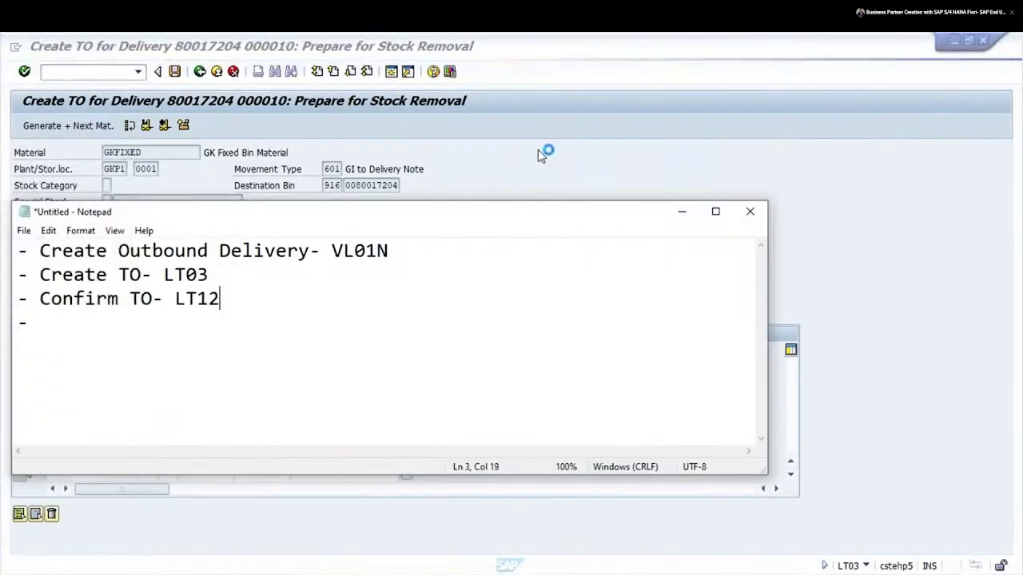
pyautogui.click(538, 152)
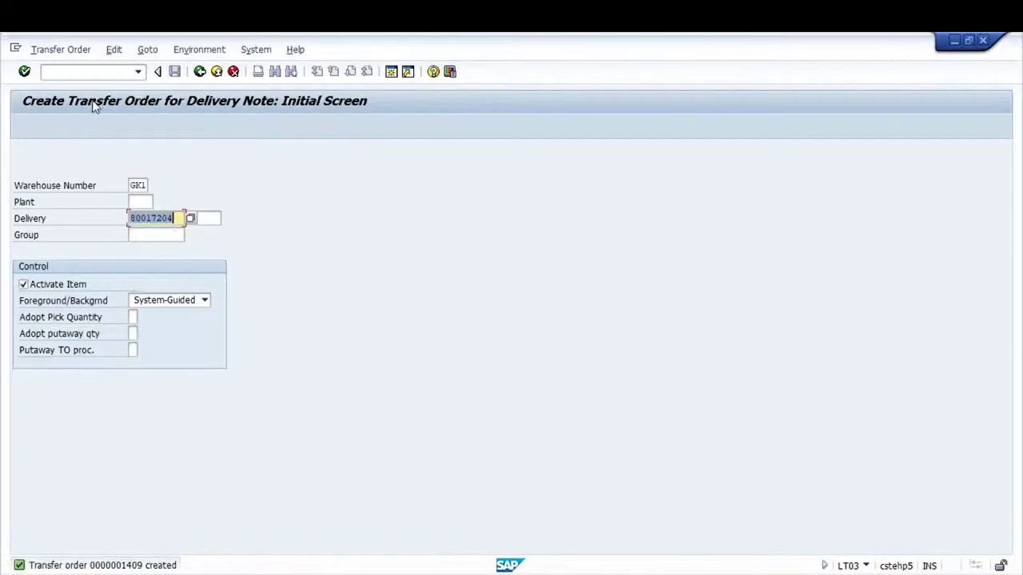
pyautogui.click(62, 71)
# Start confirming transfer order 1409 (LT12) and open its storage unit entry
pyautogui.click(60, 50)
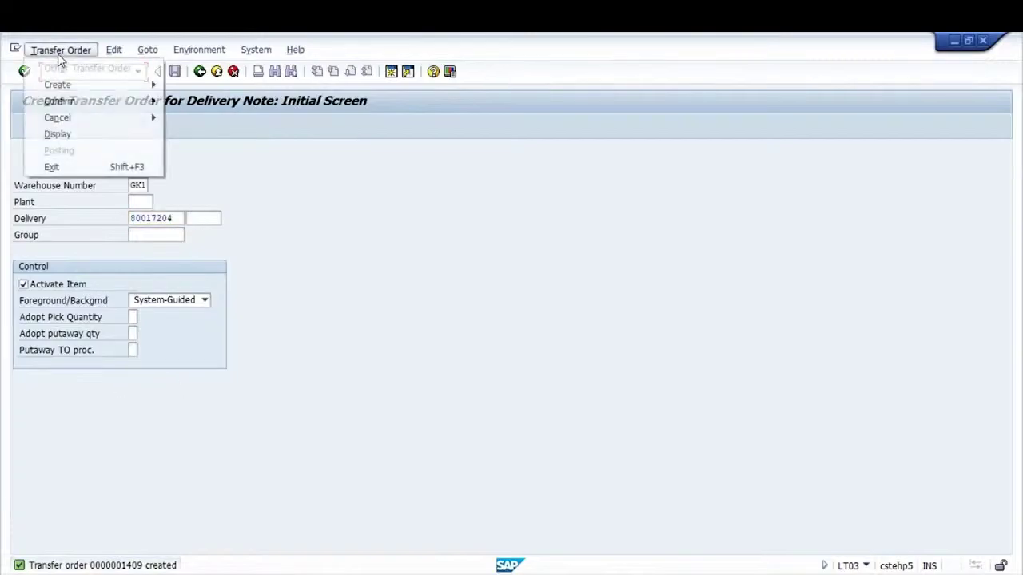
pyautogui.moveTo(101, 101)
pyautogui.click(203, 117)
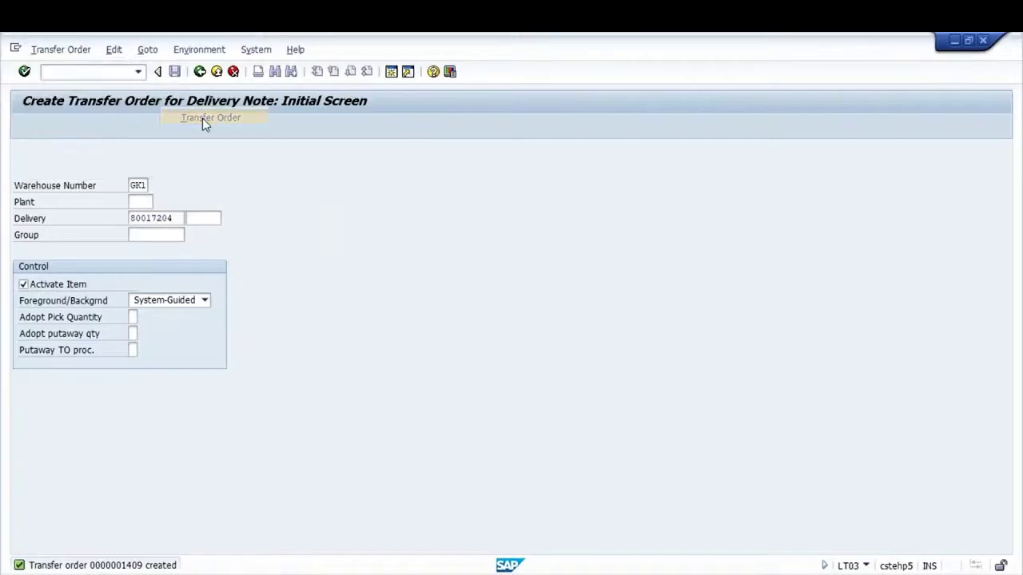
pyautogui.press('Return')
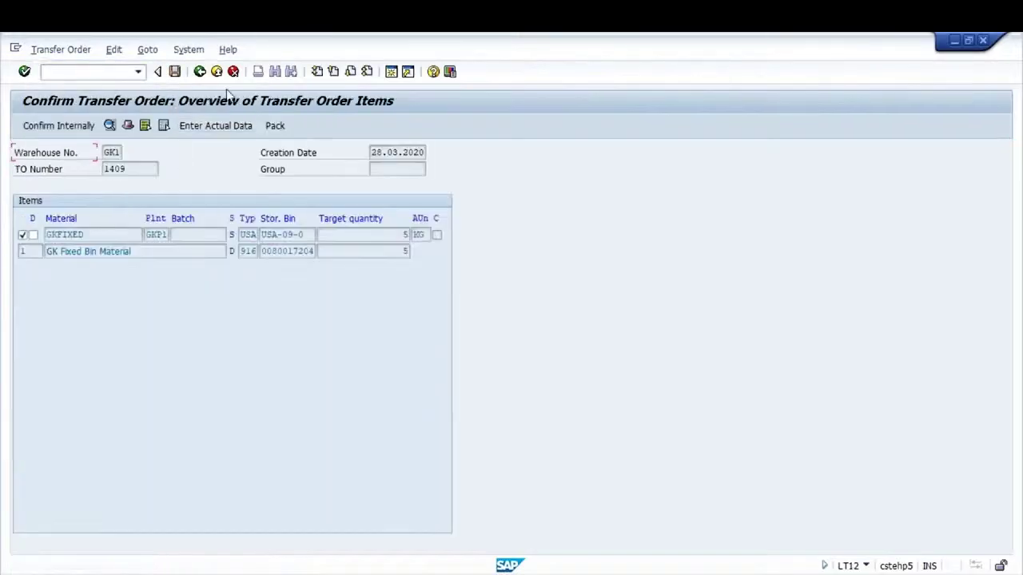
pyautogui.click(175, 72)
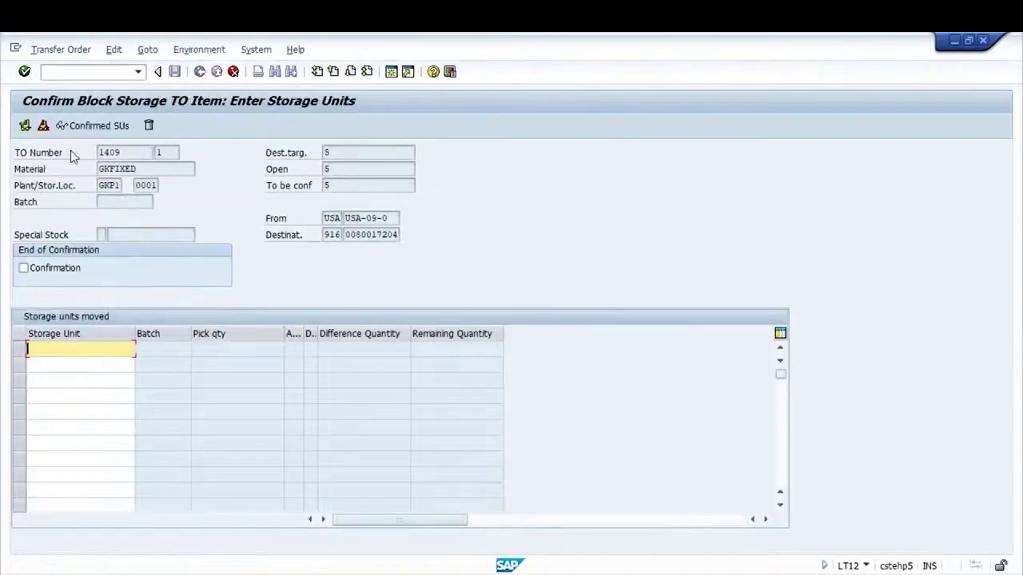
# Display the stock held in storage bin USA-09-0
pyautogui.click(56, 73)
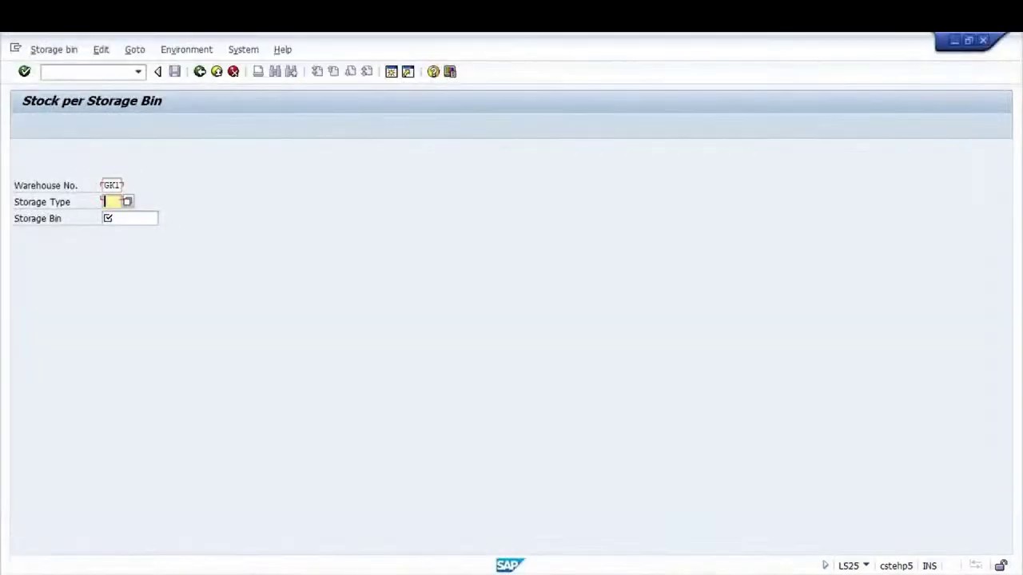
pyautogui.write('usa')
pyautogui.press('Tab')
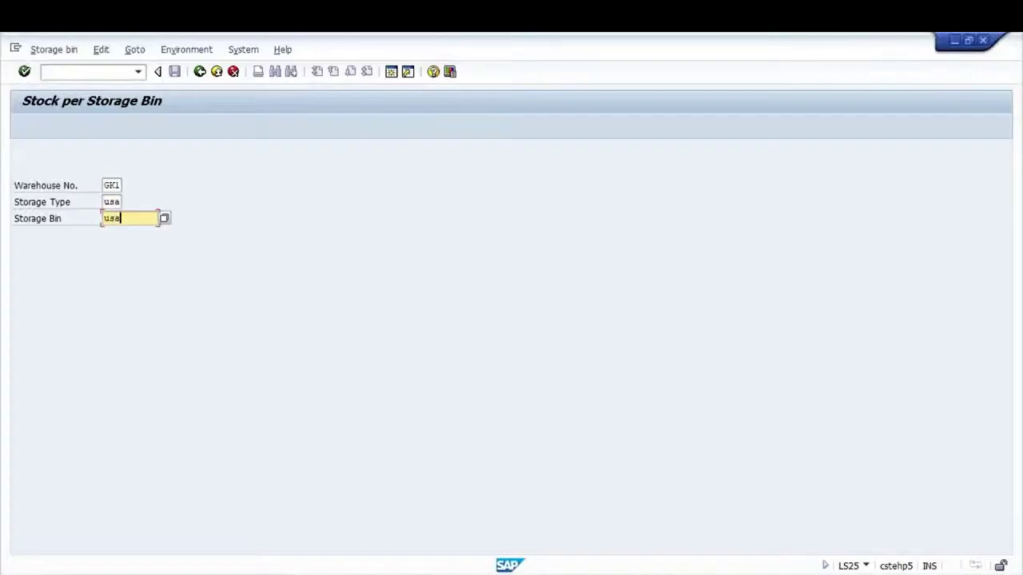
pyautogui.write('usa')
pyautogui.press('Down')
pyautogui.press('Return')
pyautogui.press('Return')
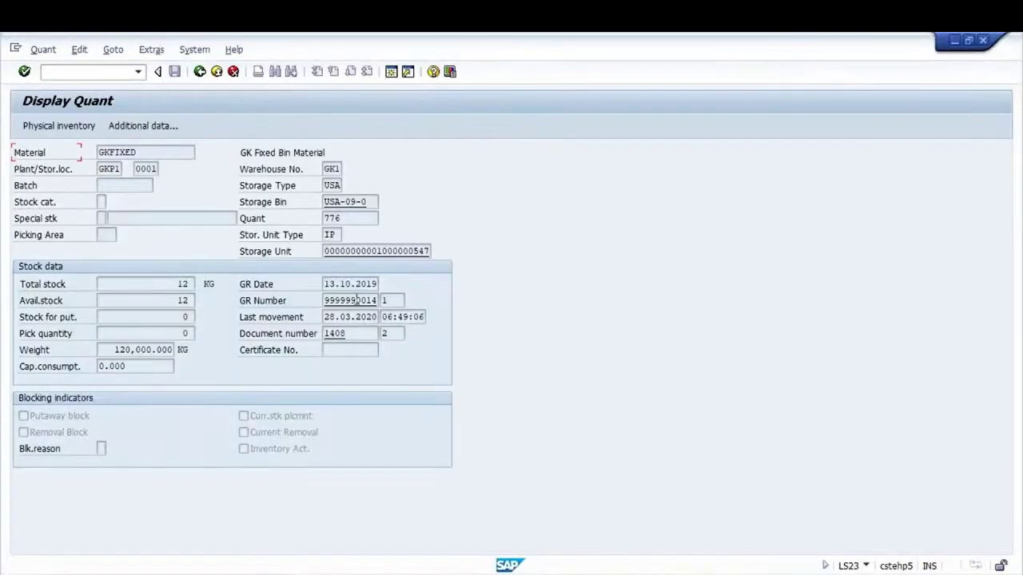
# Copy the bin's storage unit number into the confirmation and save TO 1409
pyautogui.moveTo(324, 251); pyautogui.dragTo(444, 235)
pyautogui.hotkey('ctrl', 'c')
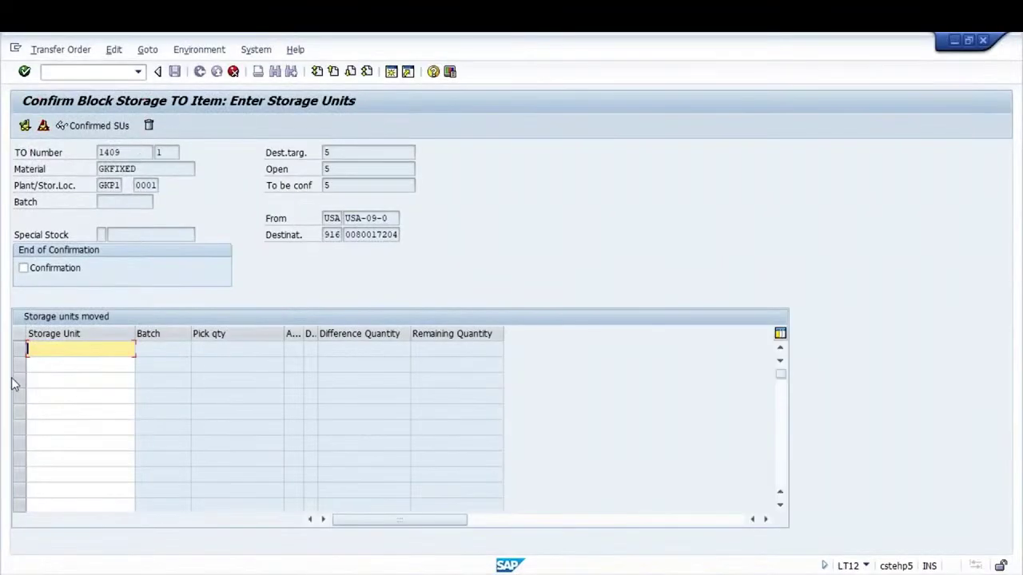
pyautogui.hotkey('ctrl', 'v')
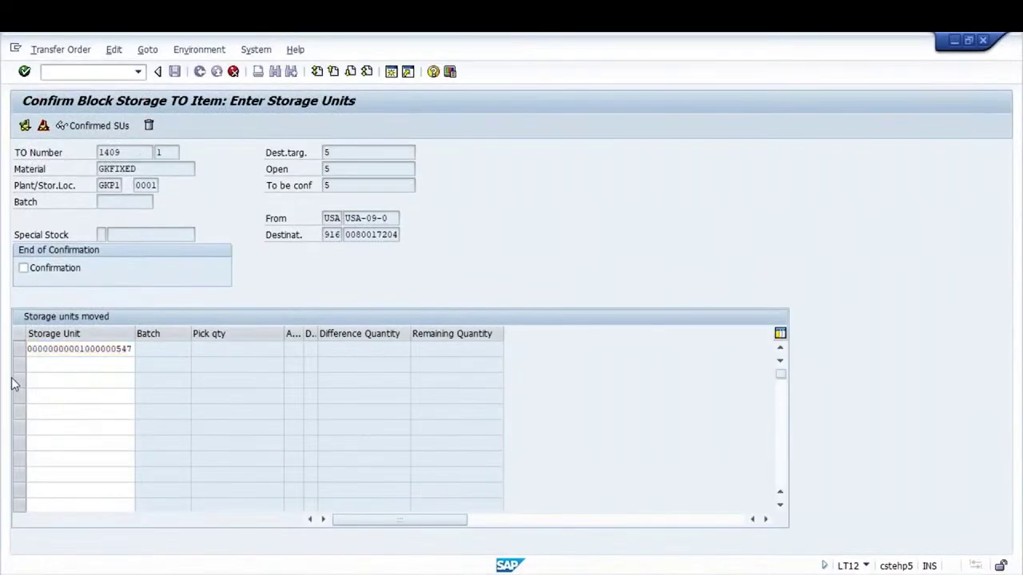
pyautogui.press('Return')
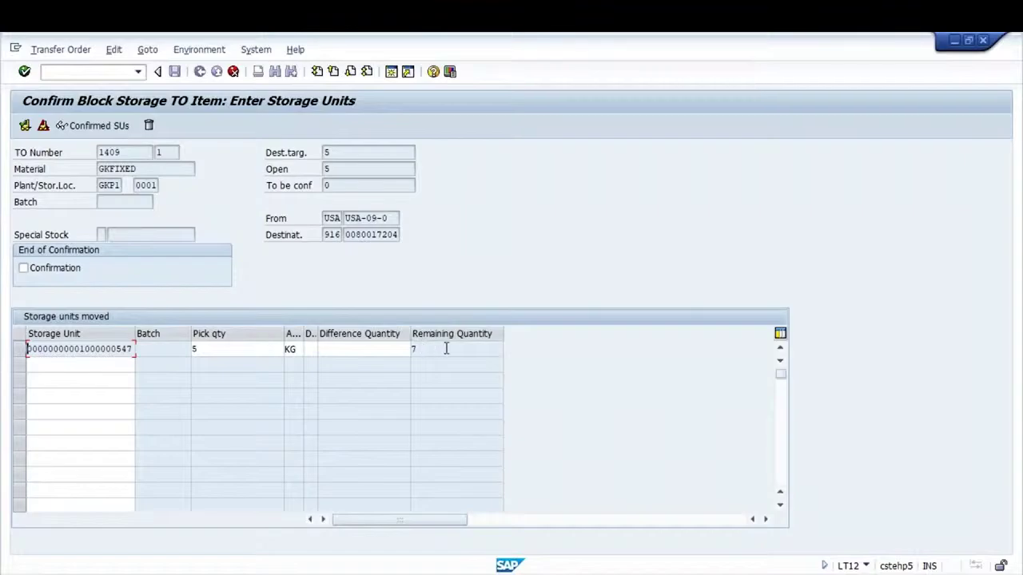
pyautogui.click(24, 126)
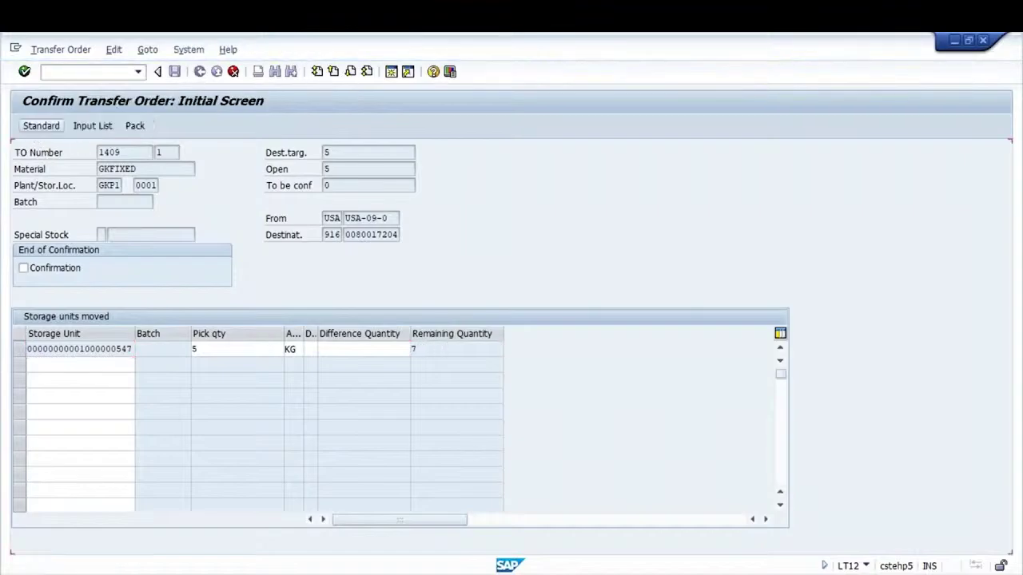
# Display delivery 80017204 in VL03N and check its goods movement and picking status
pyautogui.click(59, 71)
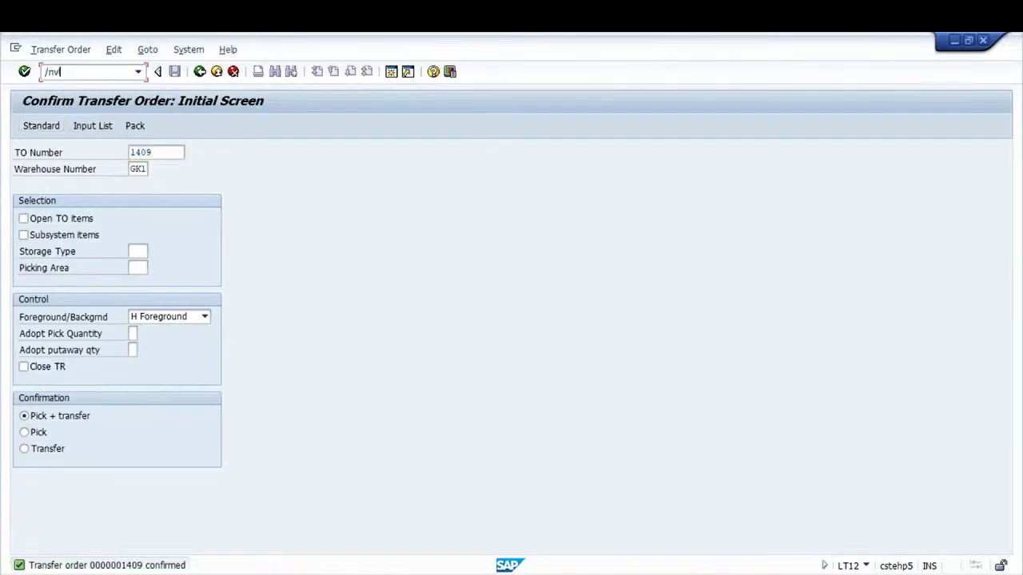
pyautogui.write('/nvl03n')
pyautogui.press('Return')
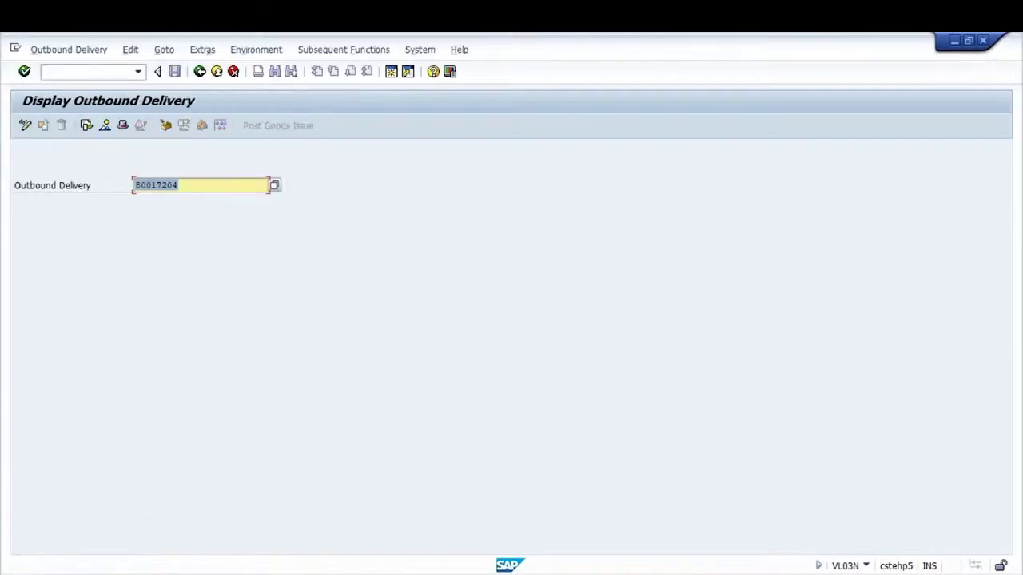
pyautogui.press('Return')
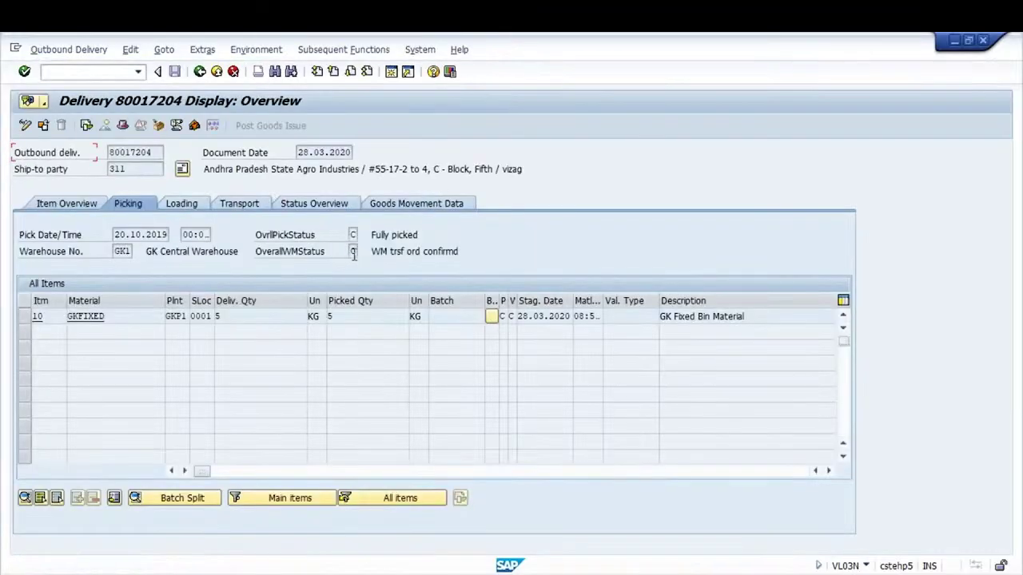
pyautogui.click(403, 204)
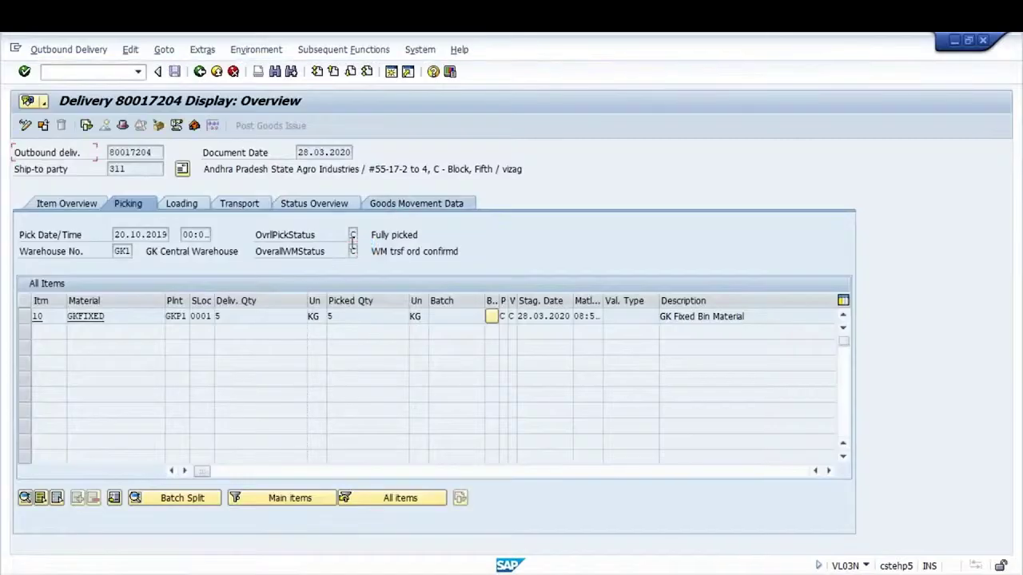
pyautogui.click(352, 236)
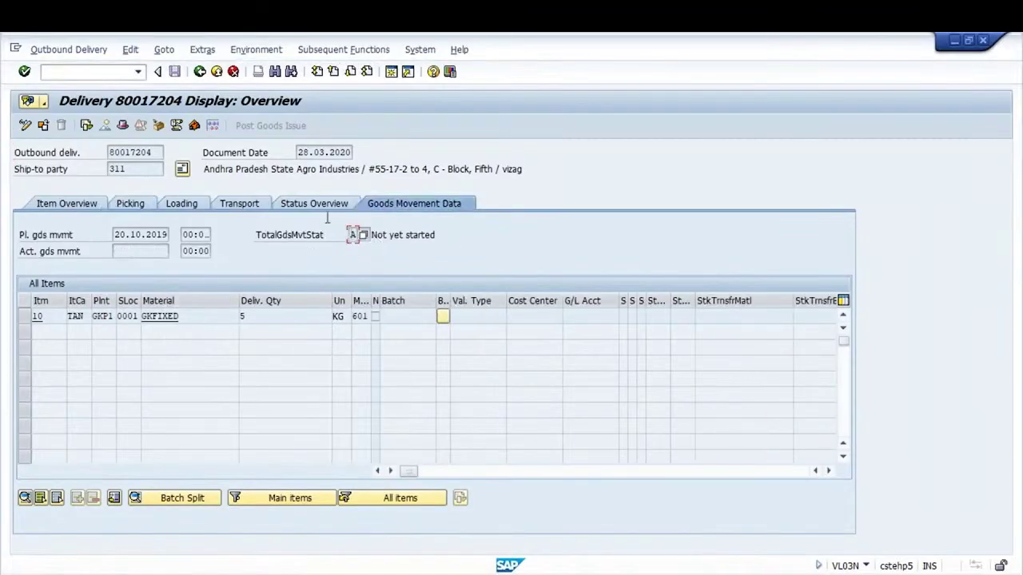
pyautogui.click(136, 205)
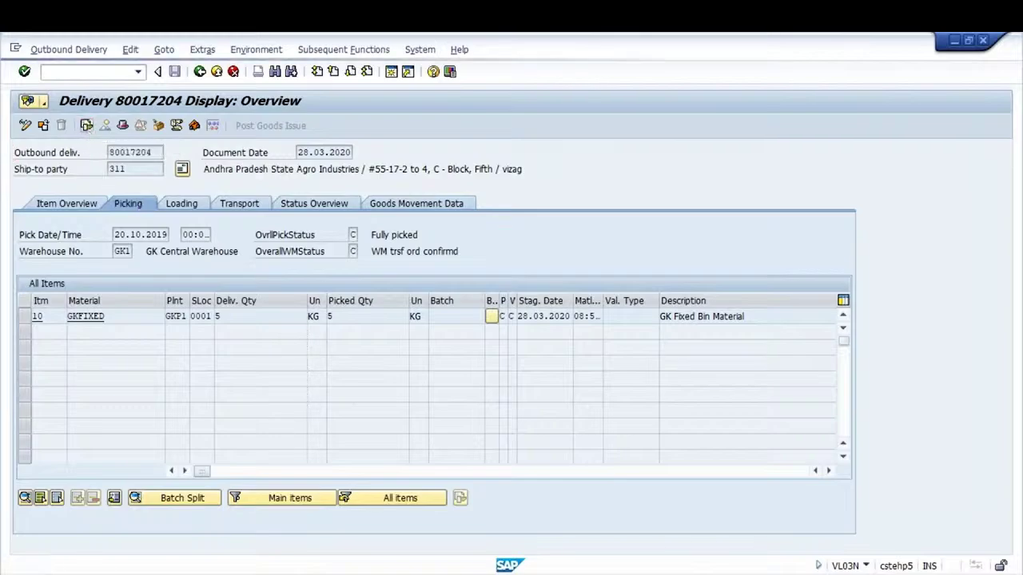
# Inspect the WMS transfer order in the document flow, then open return to stock (LT0G)
pyautogui.click(175, 126)
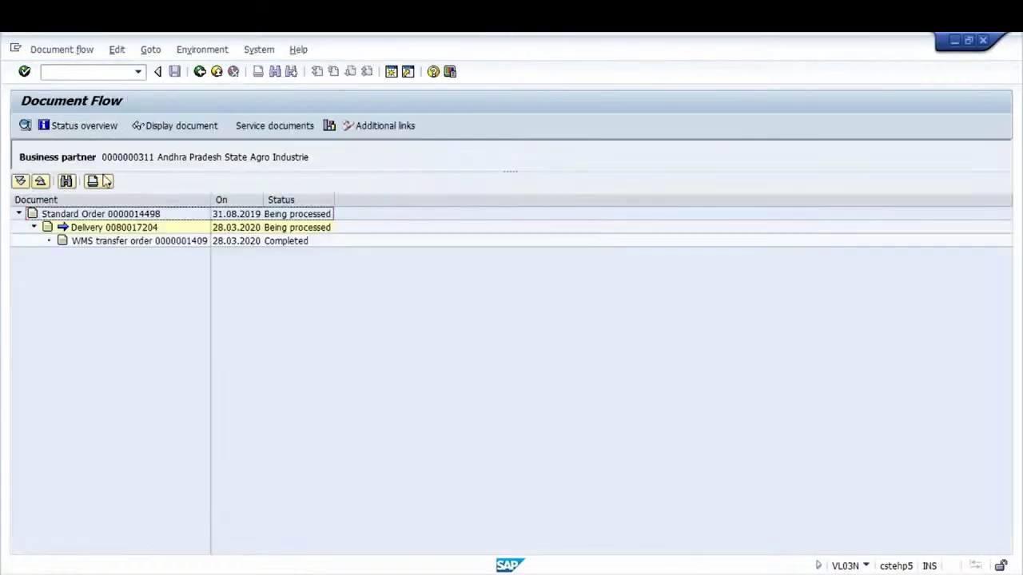
pyautogui.click(164, 242)
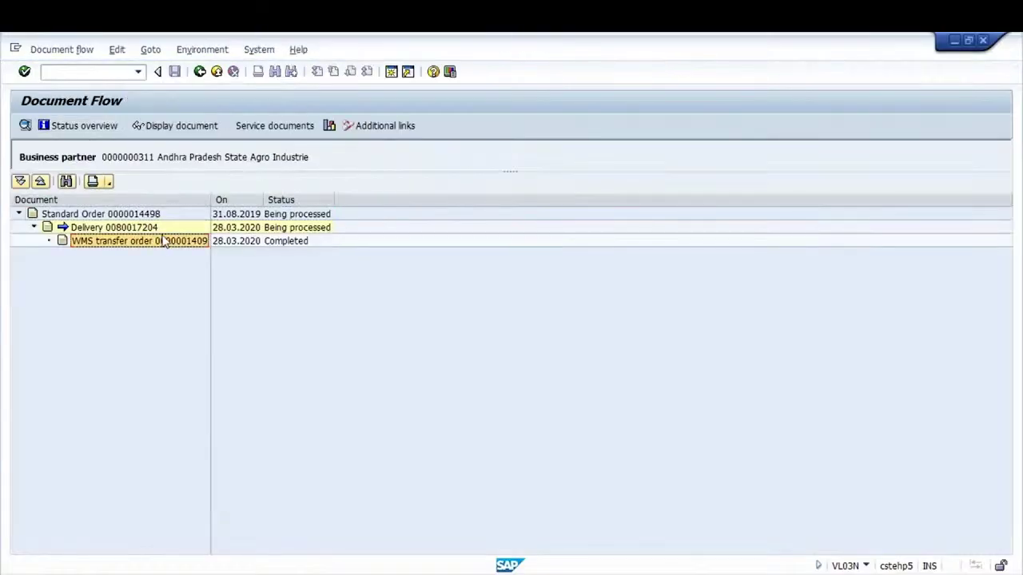
pyautogui.click(200, 71)
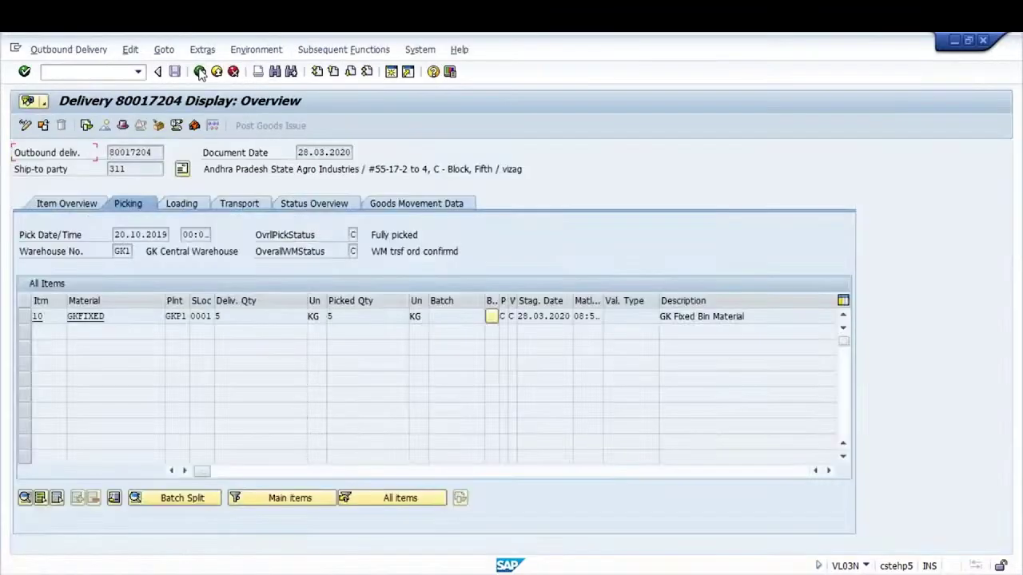
pyautogui.click(200, 71)
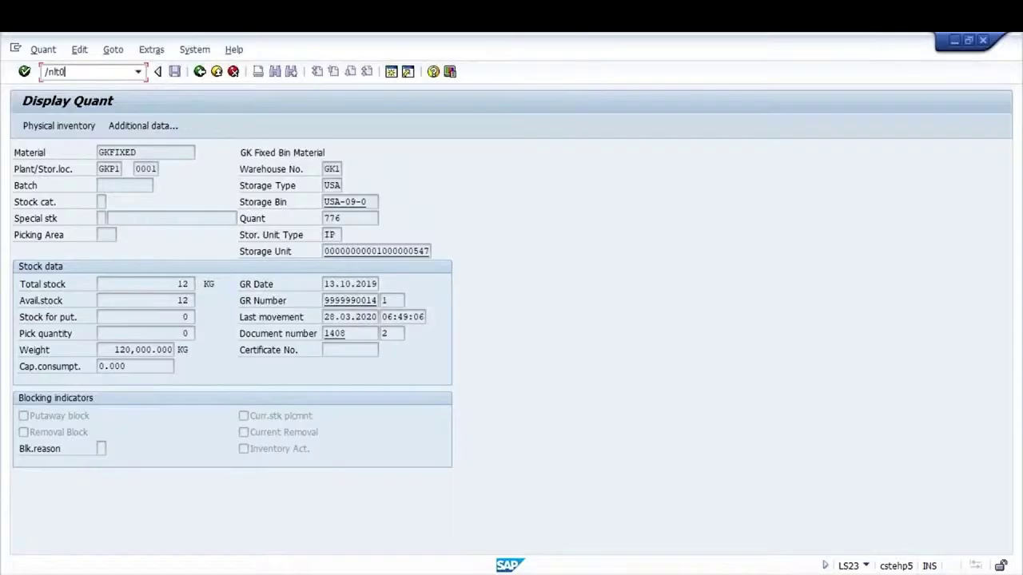
pyautogui.press('Return')
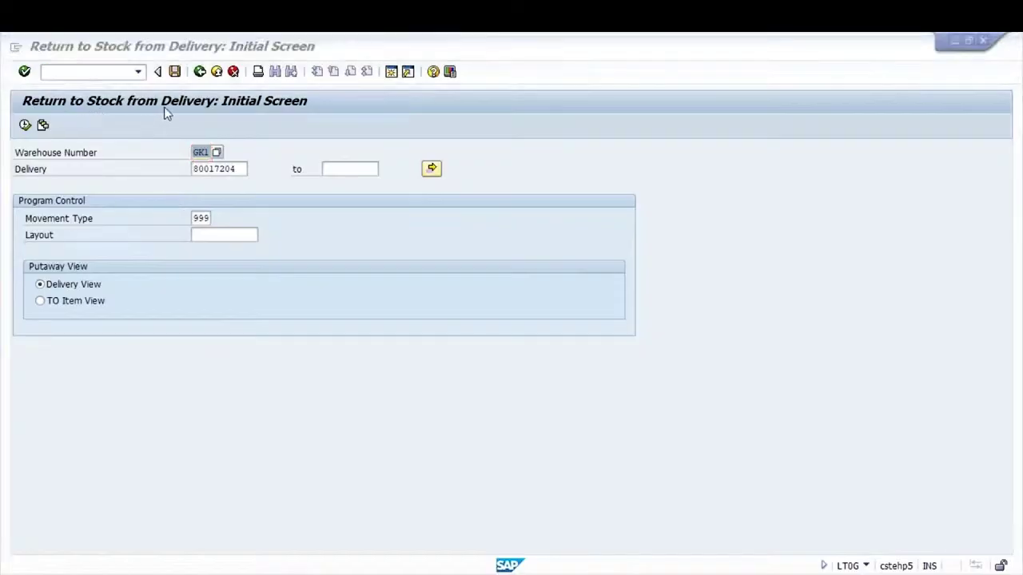
pyautogui.hotkey('alt', 'Tab')
pyautogui.hotkey('alt', 'Tab')
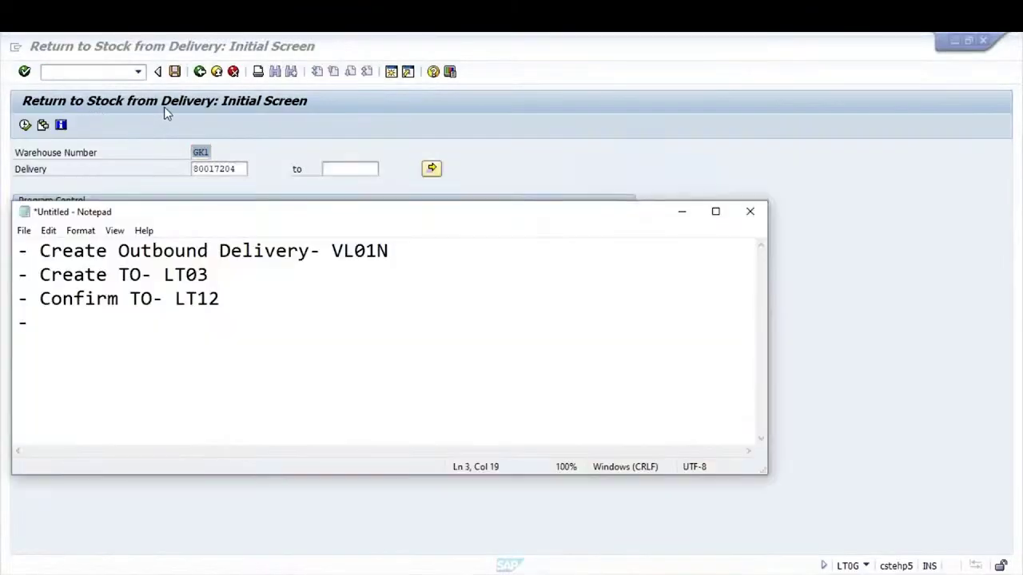
# Type the fourth note line 'Return to stock from Delivery- LT0G' and go back to SAP
pyautogui.press('Down')
pyautogui.write('r')
pyautogui.press('capslock')
pyautogui.press('BackSpace')
pyautogui.write('R')
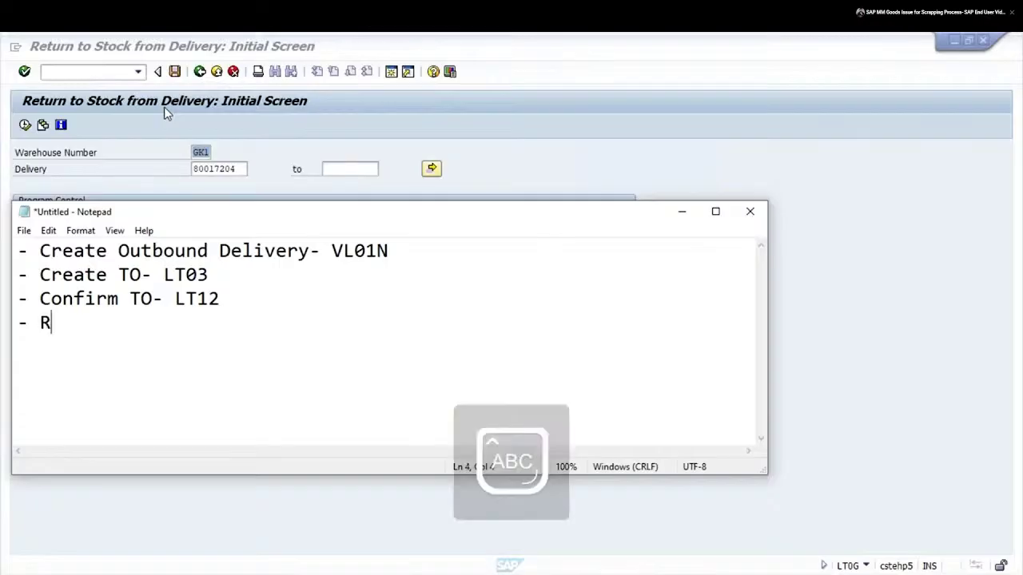
pyautogui.press('capslock')
pyautogui.write('eturn to')
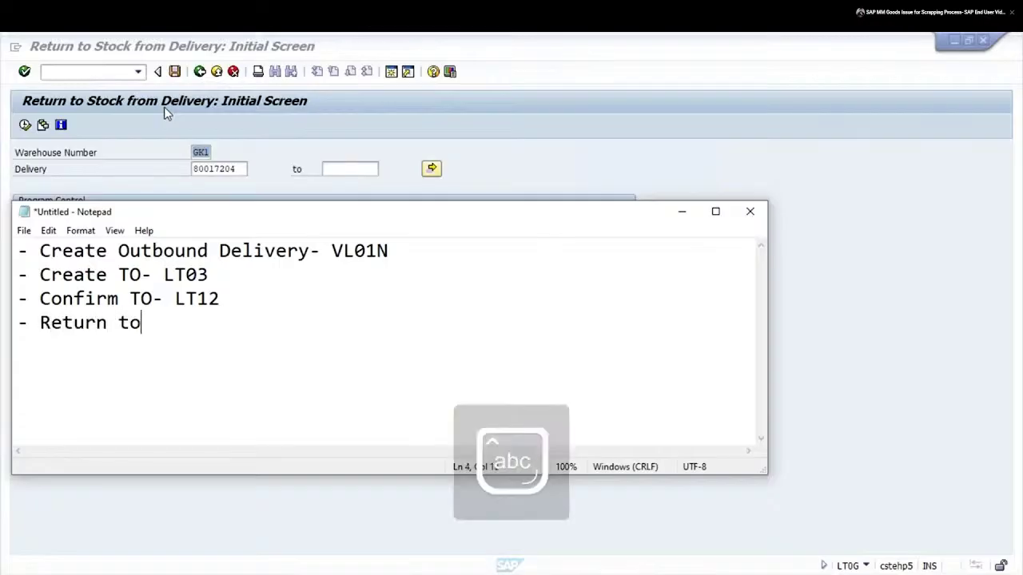
pyautogui.press('BackSpace')
pyautogui.press('BackSpace')
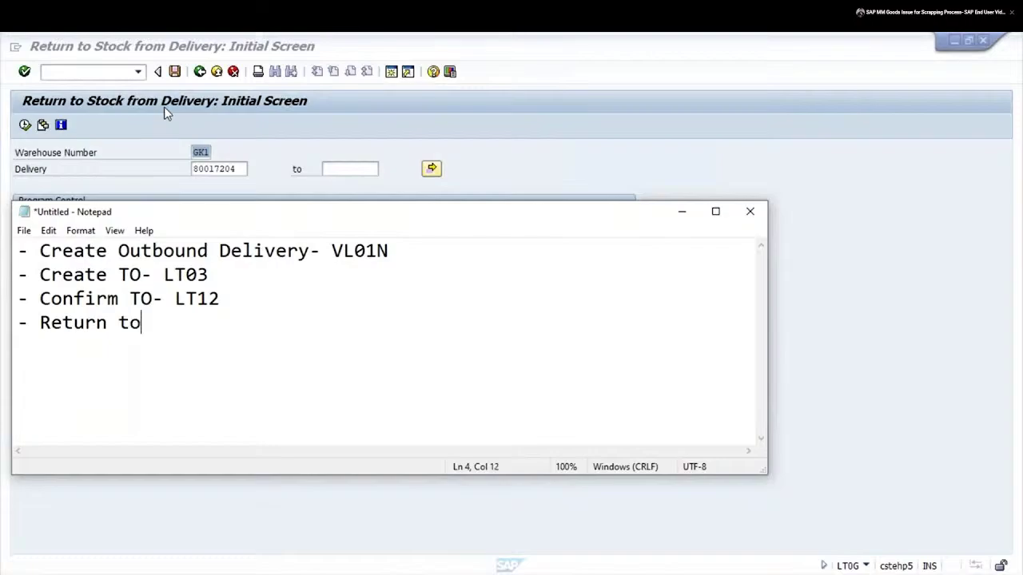
pyautogui.write('o stock from')
pyautogui.press('capslock')
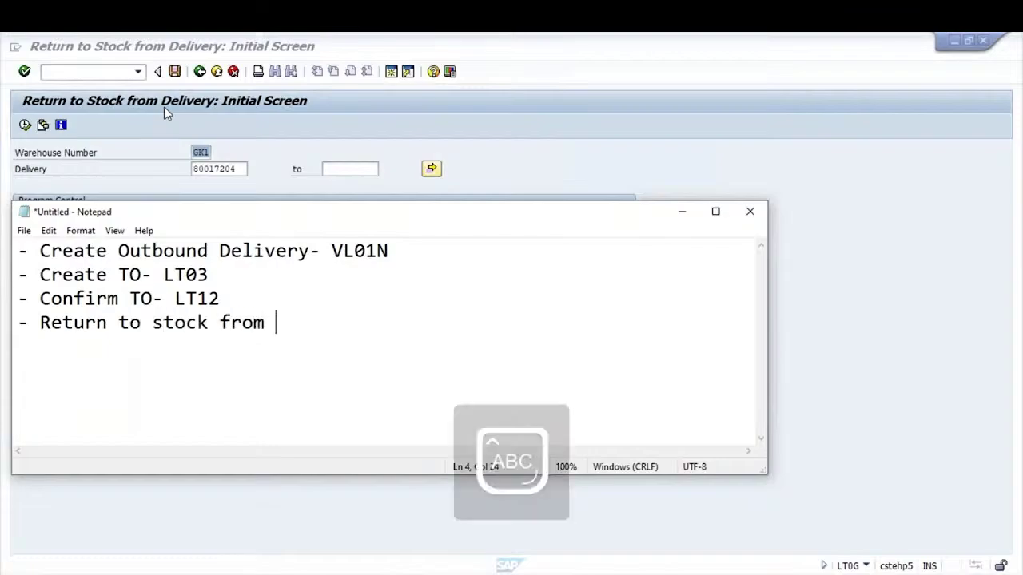
pyautogui.write('D')
pyautogui.press('capslock')
pyautogui.write('elivery')
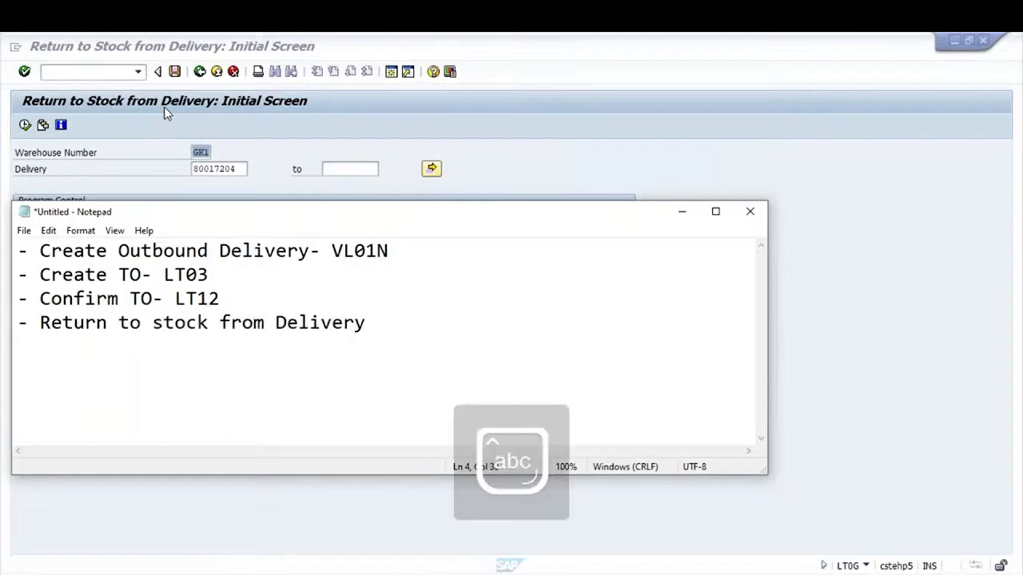
pyautogui.write('-')
pyautogui.press('capslock')
pyautogui.write('LT0G')
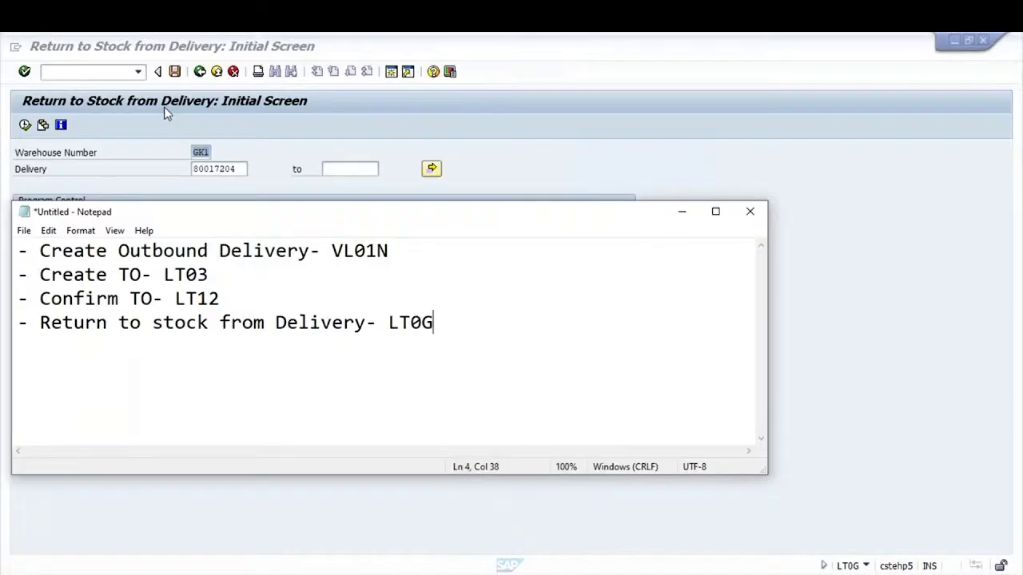
pyautogui.hotkey('alt', 'Tab')
pyautogui.hotkey('alt', 'Tab')
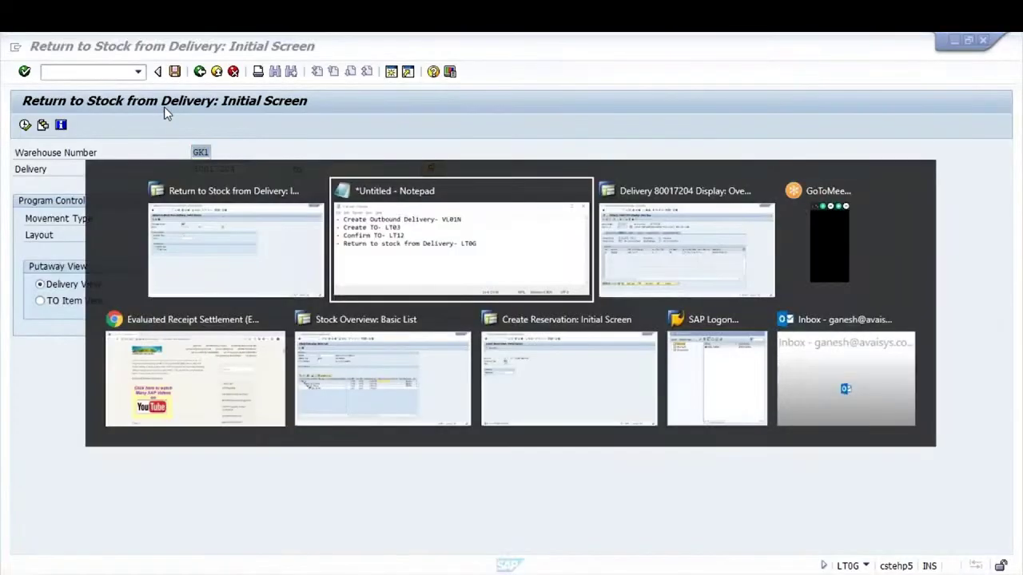
pyautogui.hotkey('alt', 'Tab')
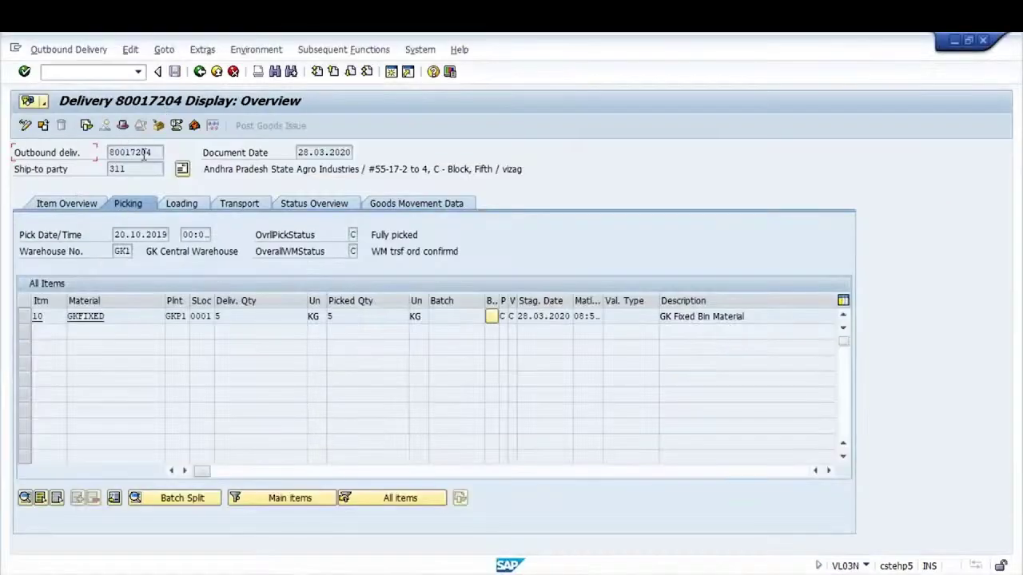
pyautogui.click(119, 317)
pyautogui.click(47, 71)
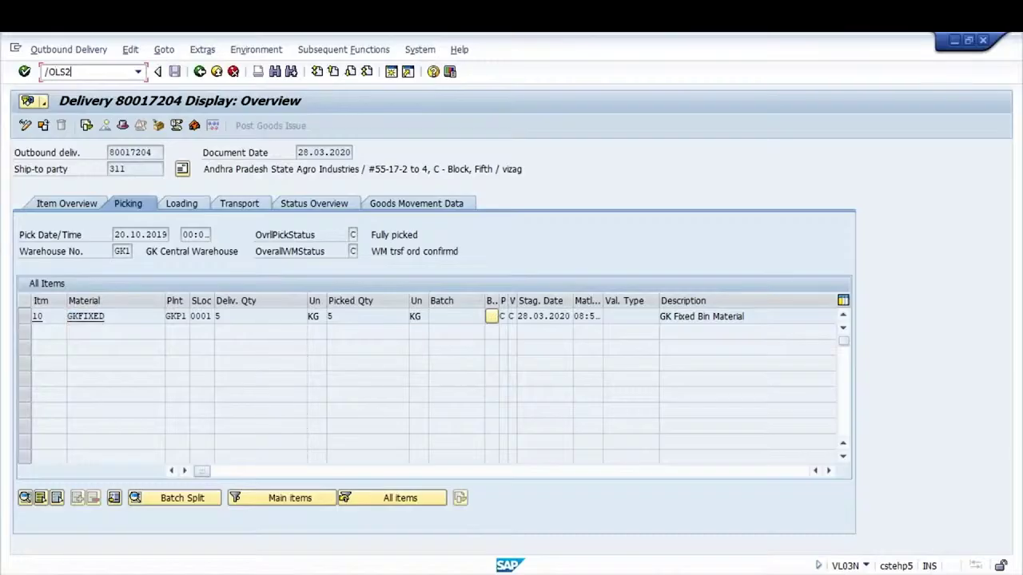
pyautogui.press('Return')
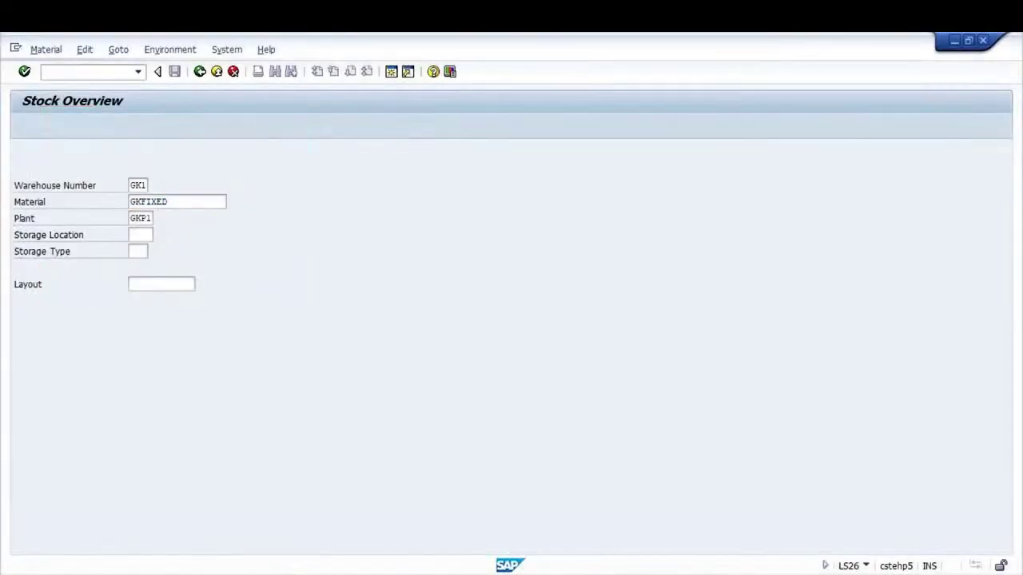
pyautogui.press('F8')
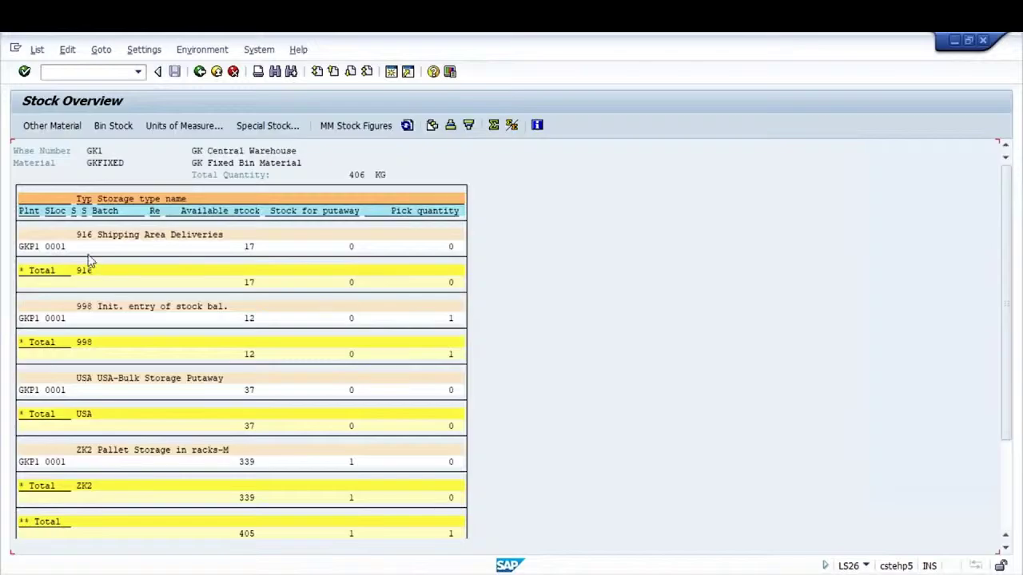
pyautogui.doubleClick(53, 246)
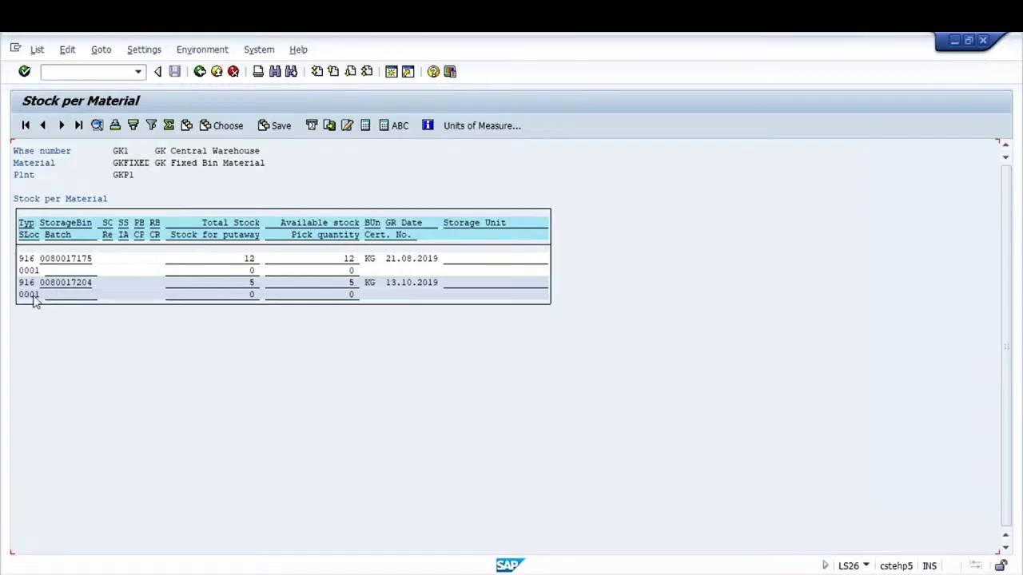
pyautogui.hotkey('alt', 'Tab')
pyautogui.hotkey('alt', 'Tab')
pyautogui.hotkey('alt', 'Tab')
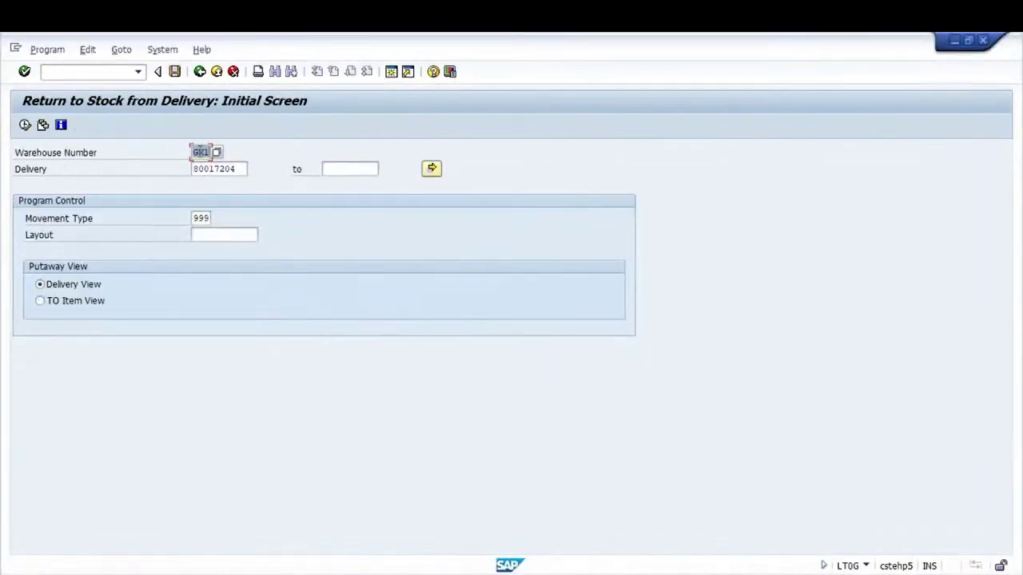
# Return delivery 80017204's 5 KG of GKFIXED to stock using the TO item view in LT0G
pyautogui.click(242, 168)
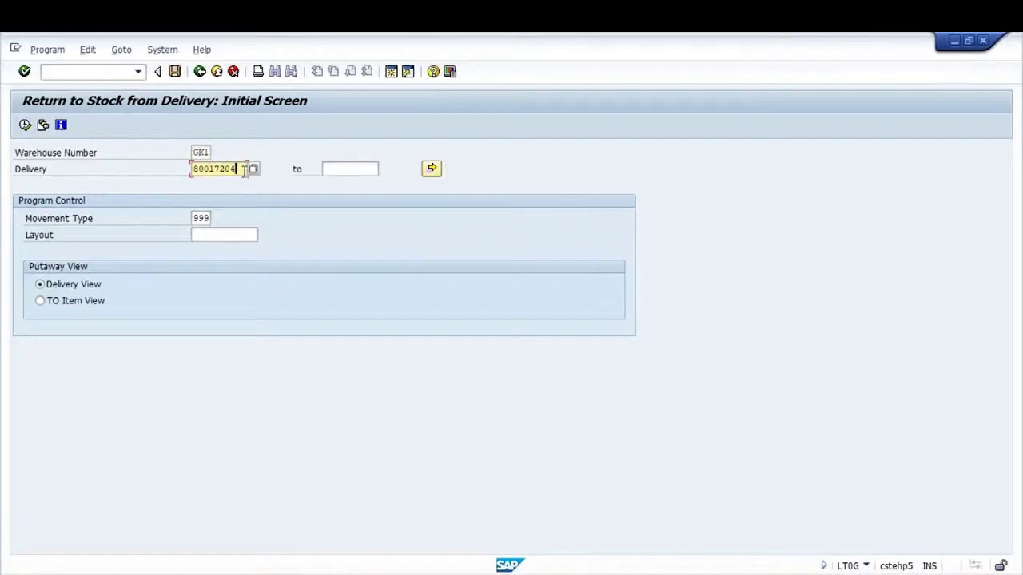
pyautogui.doubleClick(198, 218)
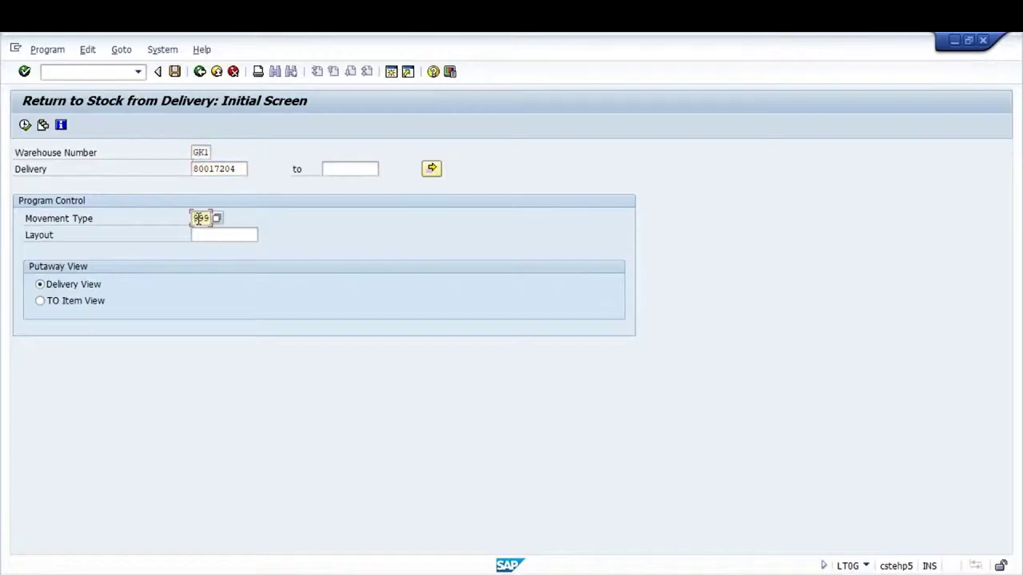
pyautogui.click(41, 301)
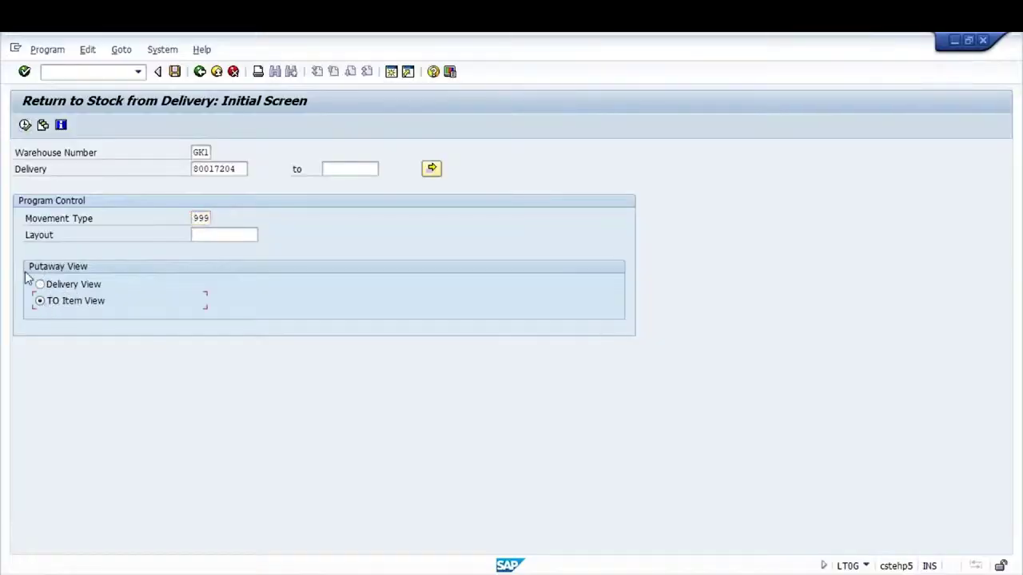
pyautogui.click(25, 125)
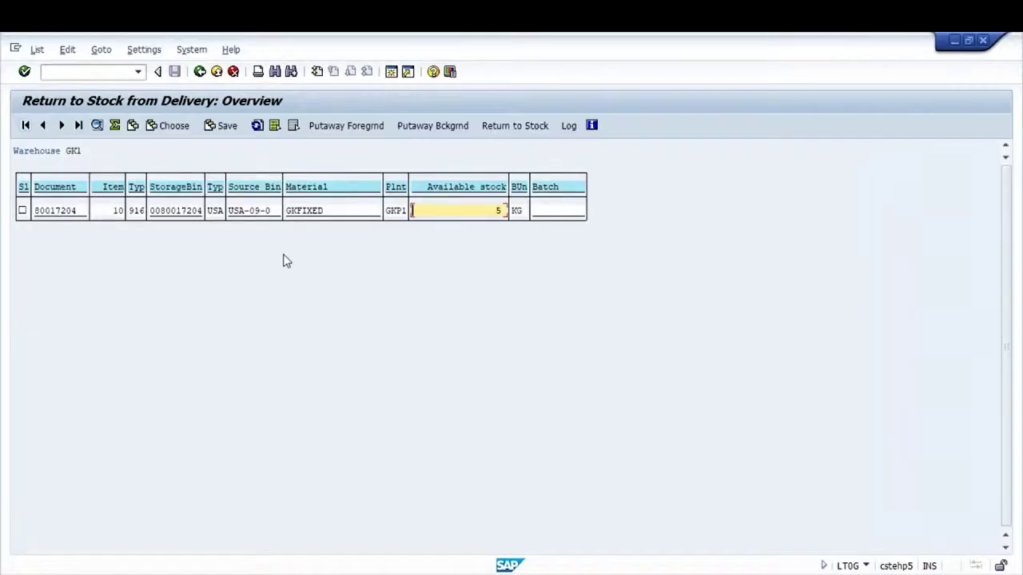
pyautogui.click(22, 211)
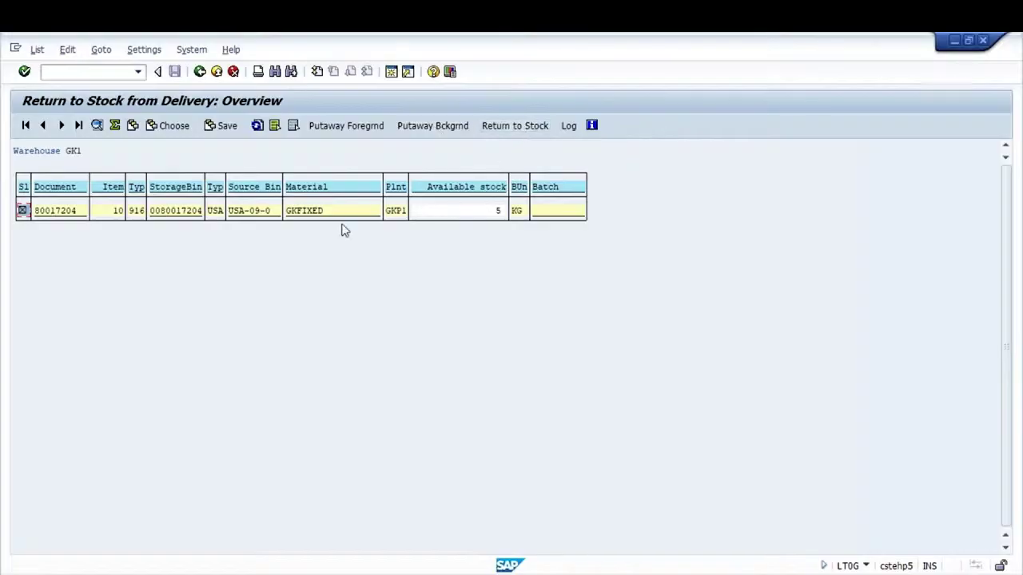
pyautogui.click(515, 126)
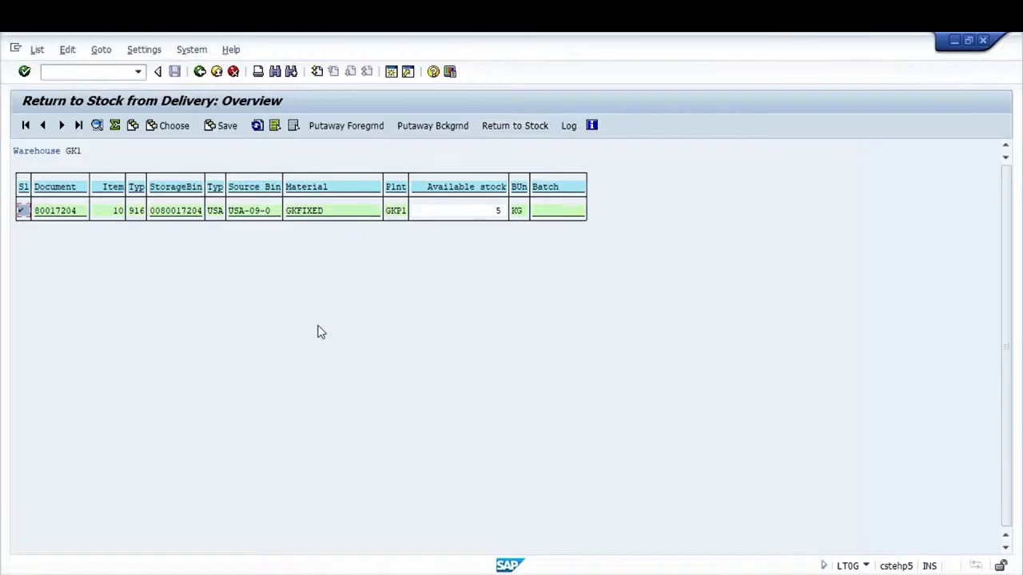
# Glance at the stock per material list, then come back to the return-to-stock overview
pyautogui.hotkey('alt', 'Tab')
pyautogui.hotkey('alt', 'Tab')
pyautogui.press('Tab')
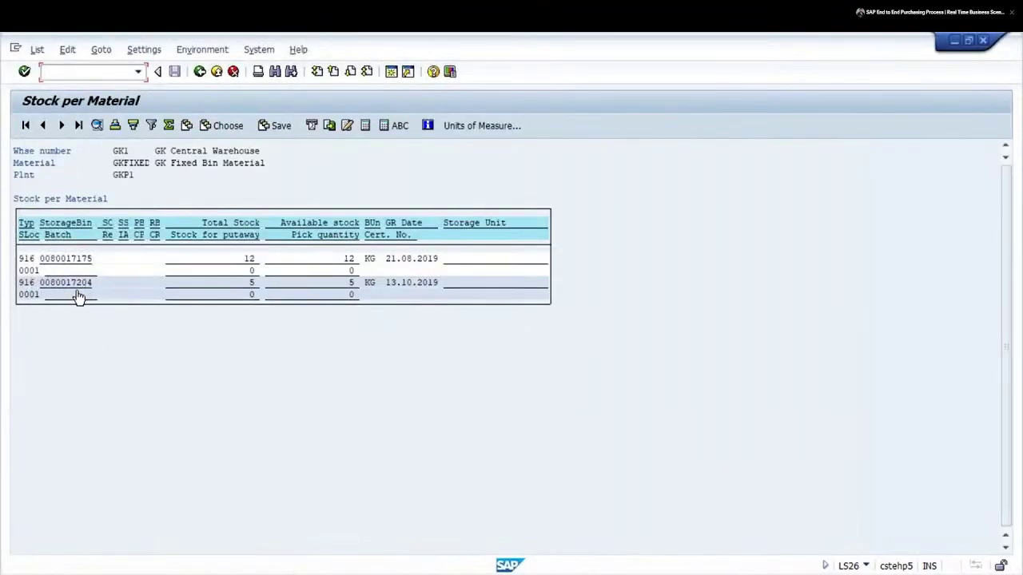
pyautogui.hotkey('alt', 'Tab')
pyautogui.hotkey('alt', 'Tab')
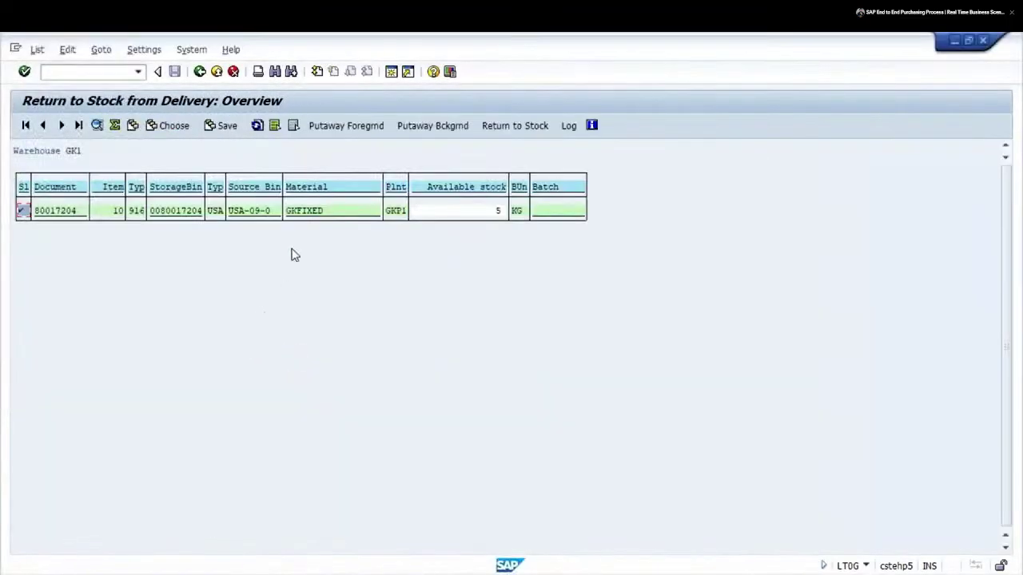
pyautogui.click(568, 125)
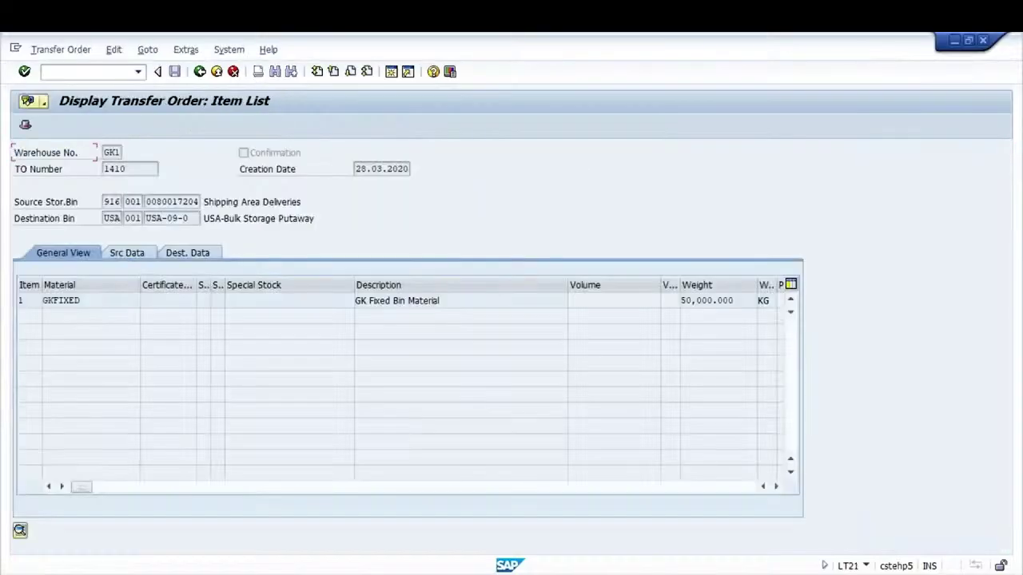
pyautogui.click(135, 258)
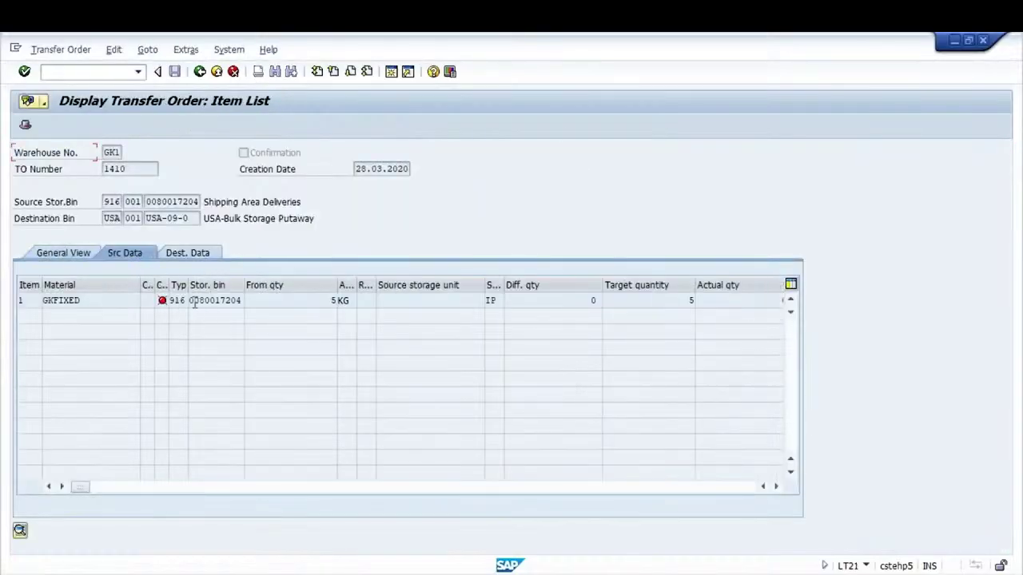
pyautogui.moveTo(194, 302); pyautogui.dragTo(246, 304)
pyautogui.click(246, 304)
pyautogui.click(177, 269)
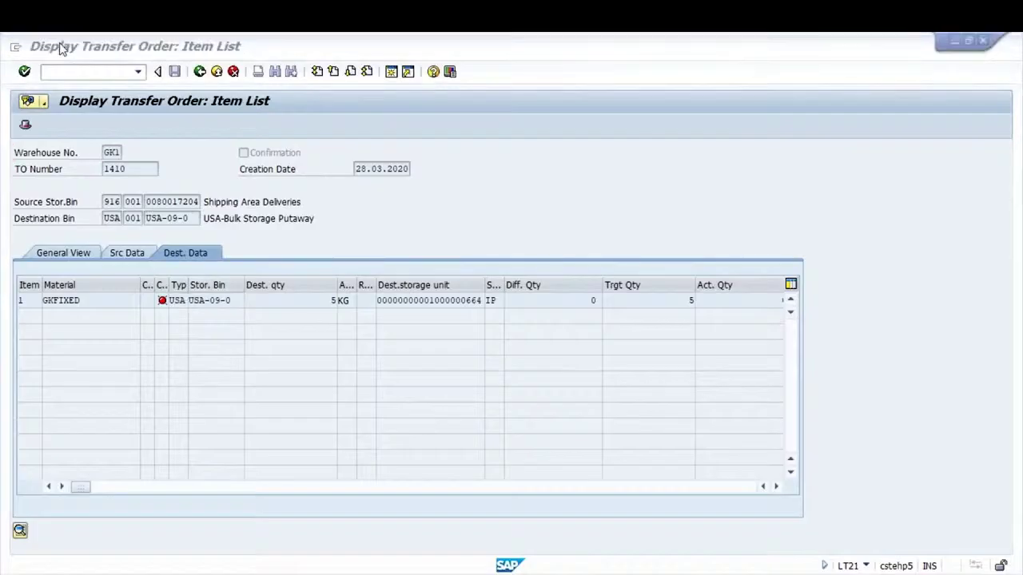
pyautogui.hotkey('alt', 'Tab')
pyautogui.hotkey('alt', 'Tab')
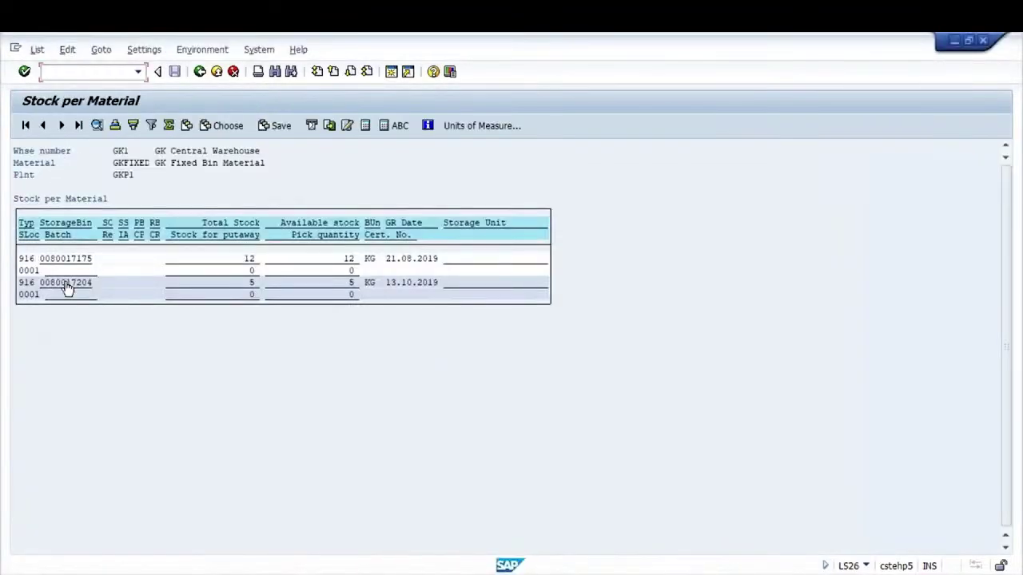
pyautogui.doubleClick(64, 283)
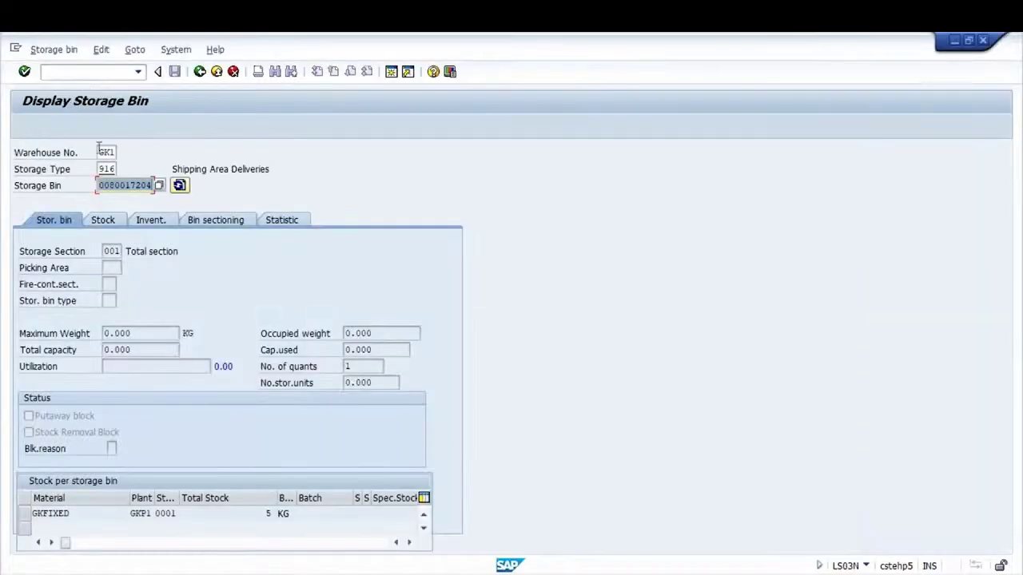
# Start the Display Outbound Delivery transaction with /NVL03N
pyautogui.click(61, 72)
pyautogui.write('/NVL03N')
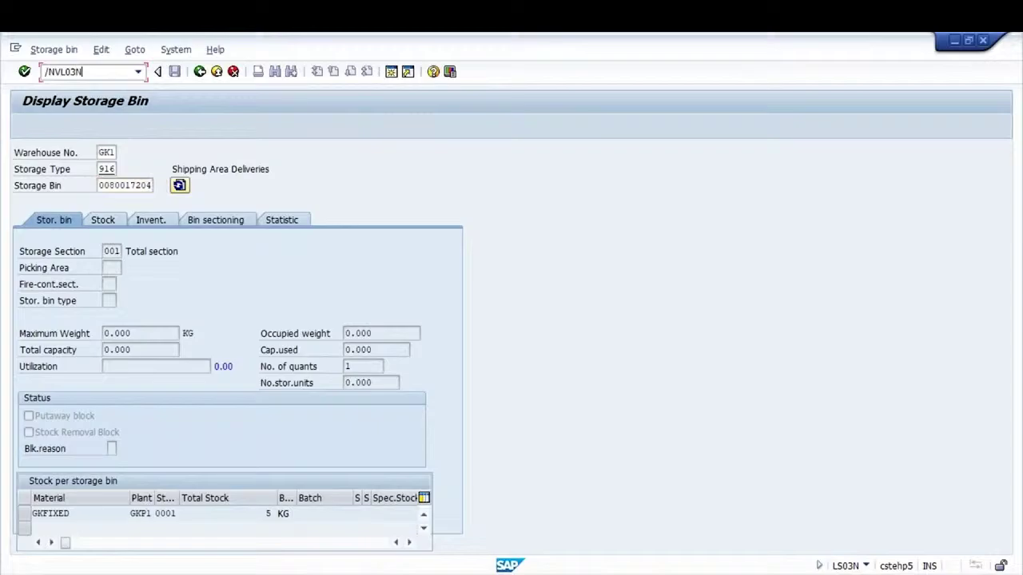
pyautogui.press('Return')
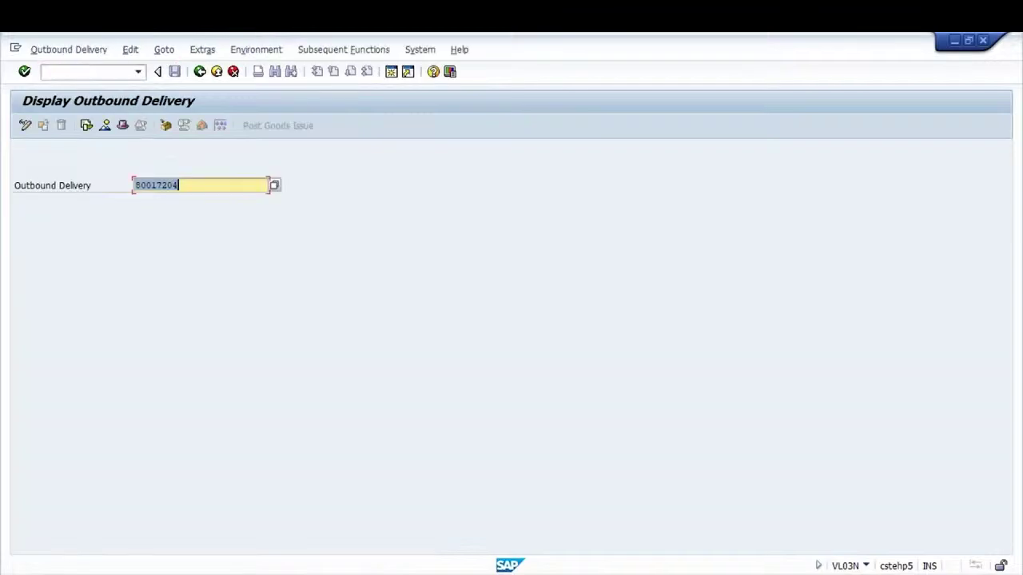
# Load delivery 80017204 and open transfer order 1410 from its document flow
pyautogui.press('Return')
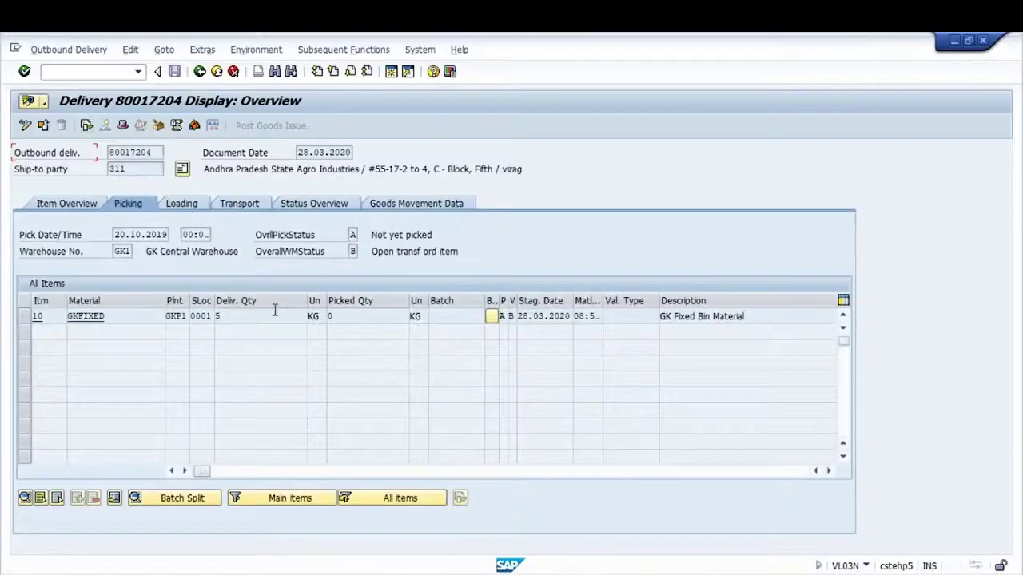
pyautogui.click(353, 234)
pyautogui.click(86, 126)
pyautogui.click(247, 257)
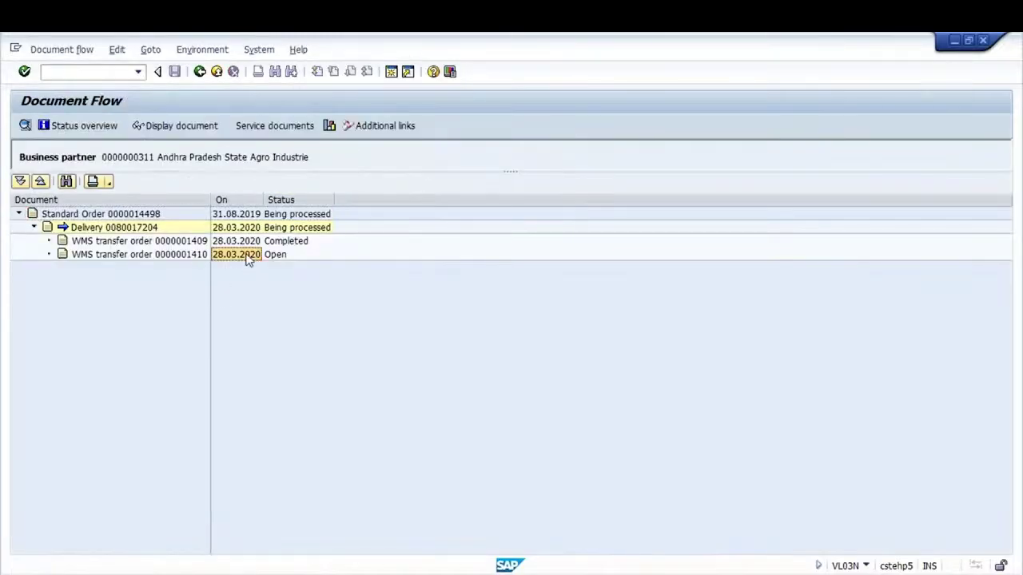
pyautogui.doubleClick(247, 256)
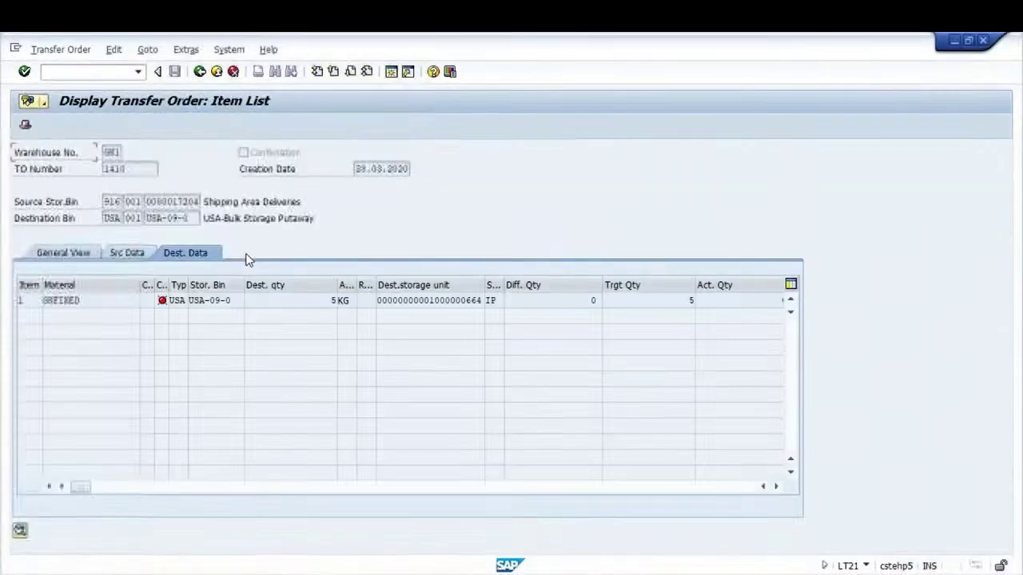
# Confirm transfer order 1410 and save the confirmation
pyautogui.click(56, 49)
pyautogui.moveTo(91, 105)
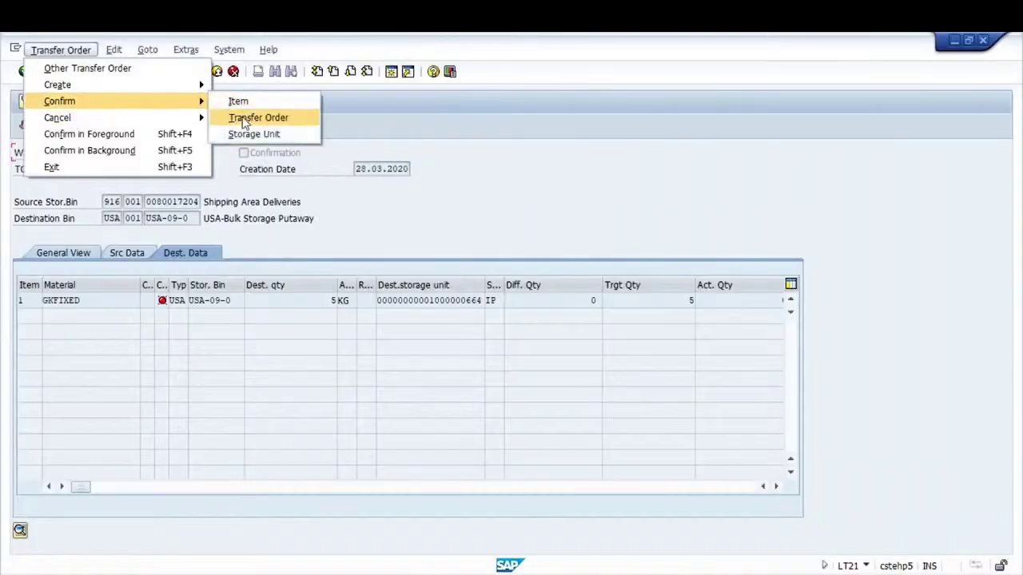
pyautogui.click(243, 117)
pyautogui.press('Return')
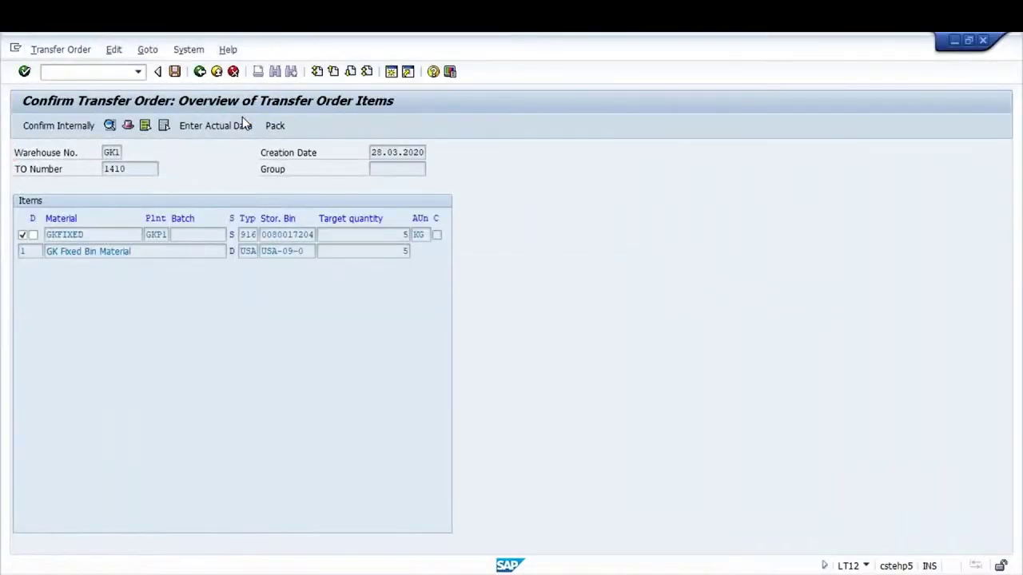
pyautogui.hotkey('ctrl', 's')
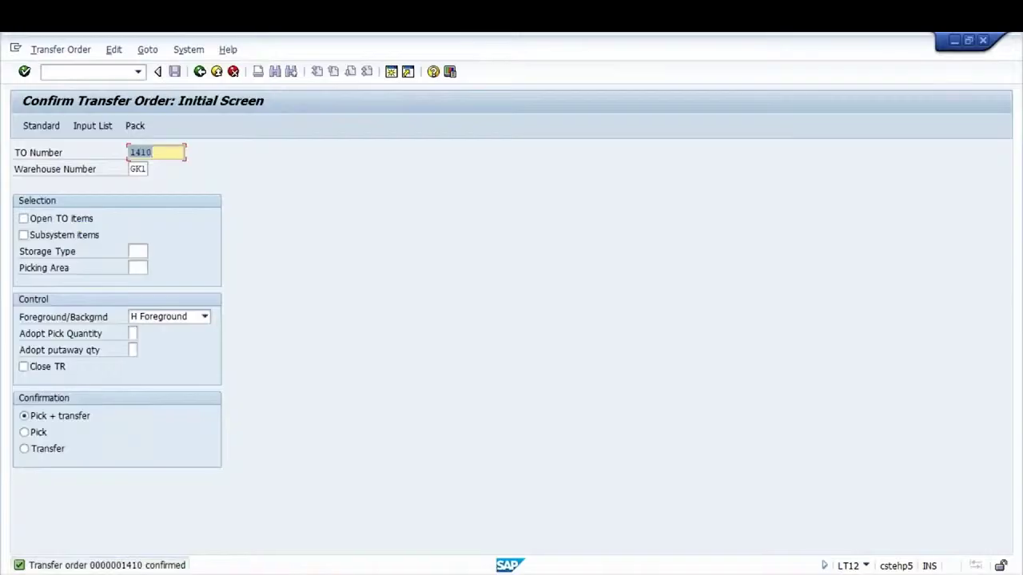
pyautogui.hotkey('alt', 'Tab')
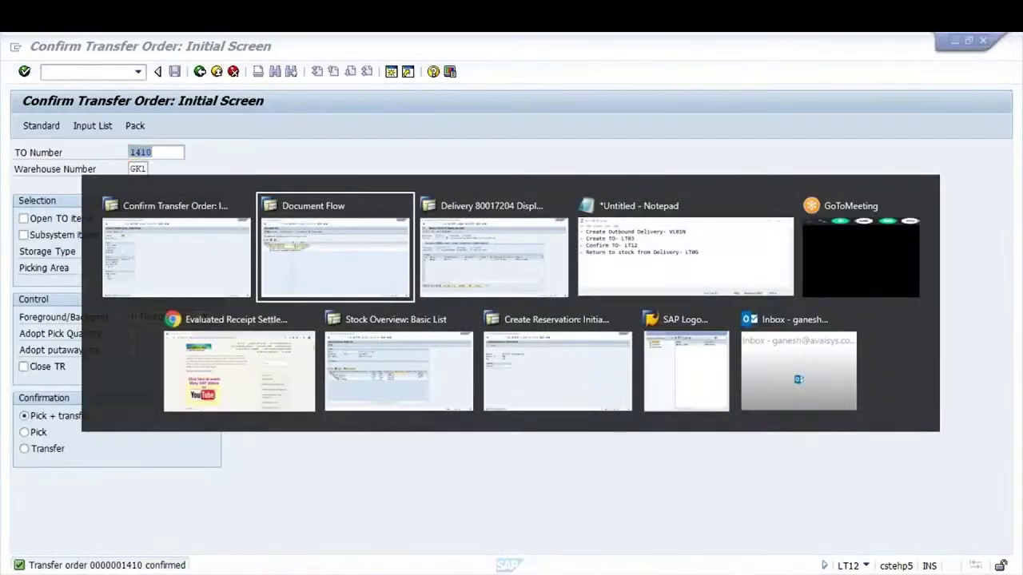
# Reopen delivery 80017204 in the display screen to refresh its status
pyautogui.hotkey('alt', 'Tab')
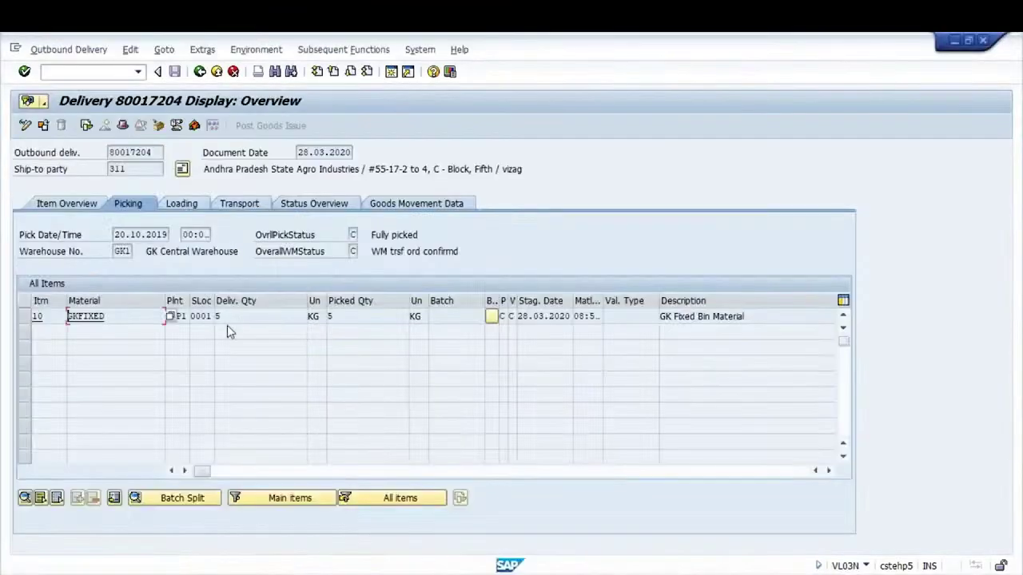
pyautogui.hotkey('alt', 'Tab')
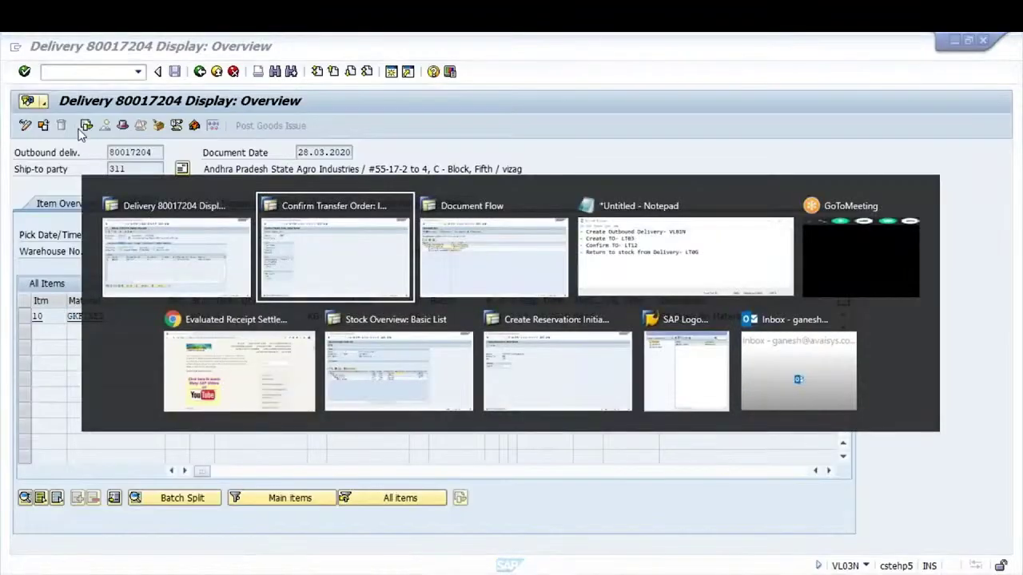
pyautogui.hotkey('alt', 'Tab')
pyautogui.click(200, 71)
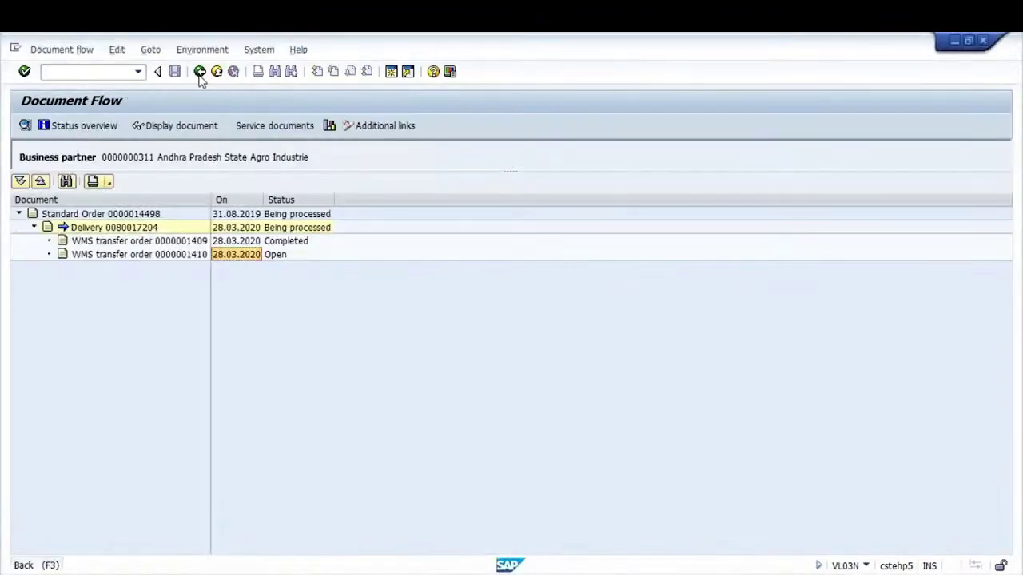
pyautogui.click(199, 71)
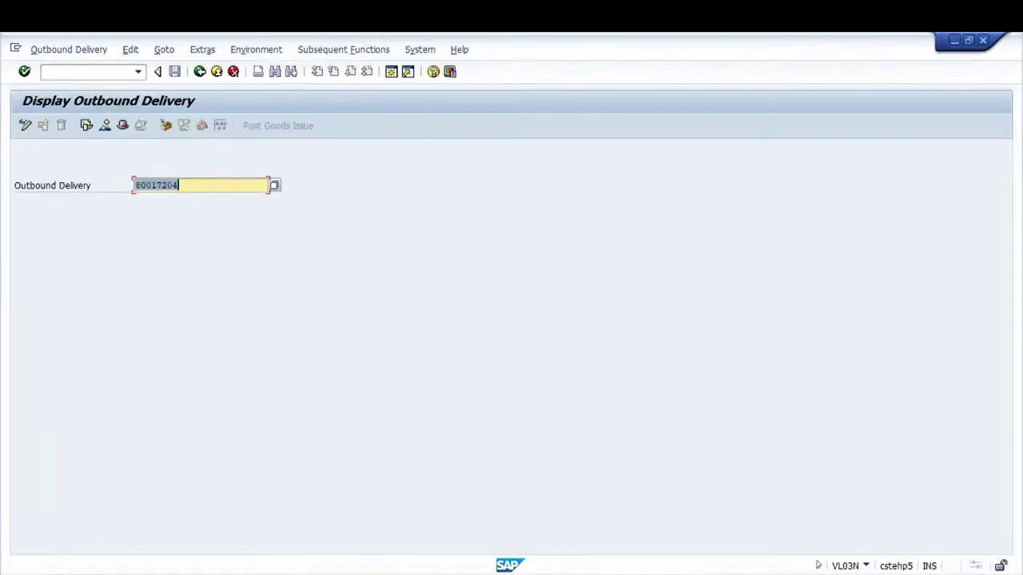
pyautogui.press('Return')
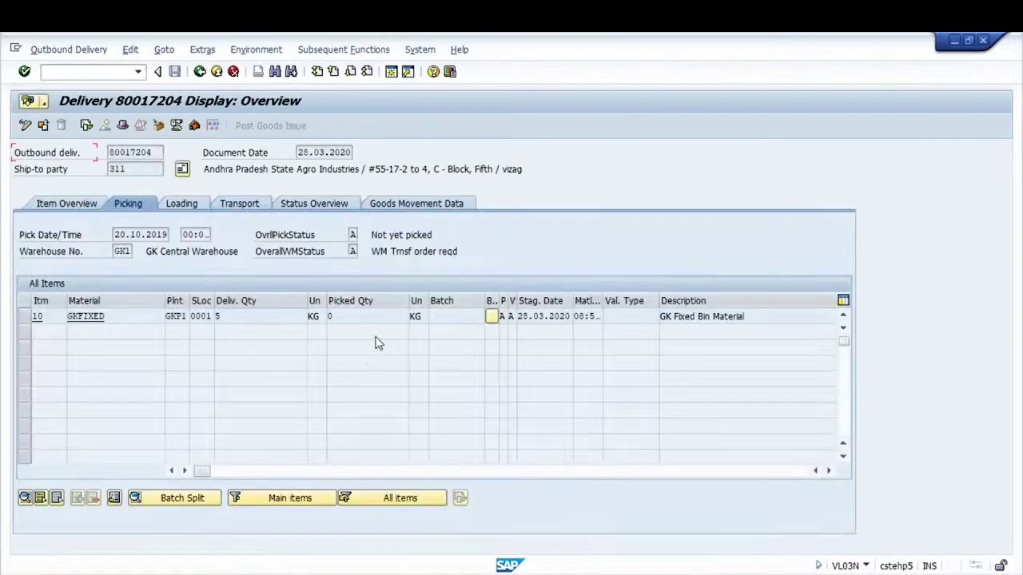
# Verify the delivery reads Not yet picked, quantity 0, with both transfer orders Completed
pyautogui.click(354, 251)
pyautogui.click(232, 318)
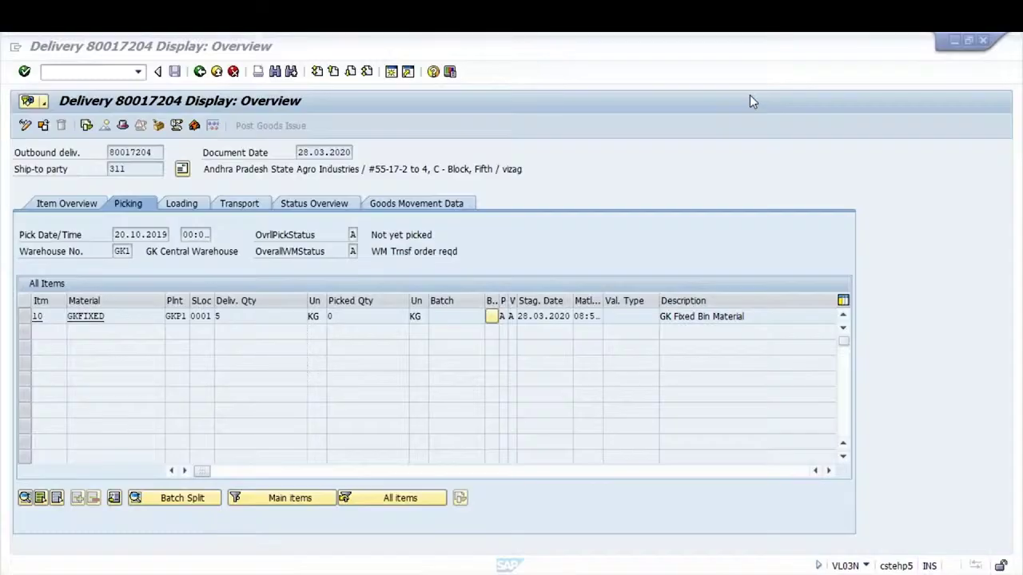
pyautogui.click(86, 126)
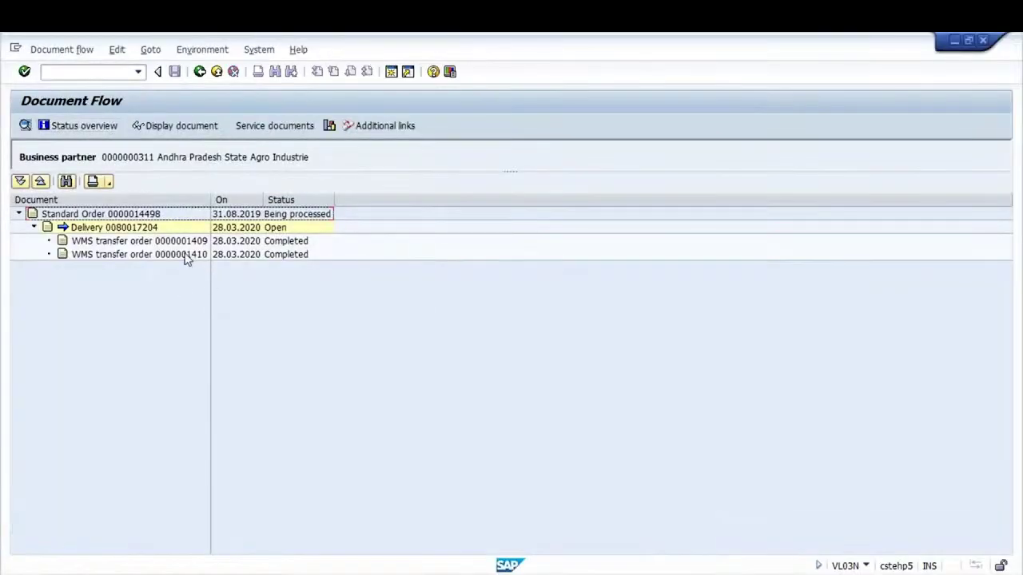
pyautogui.click(176, 256)
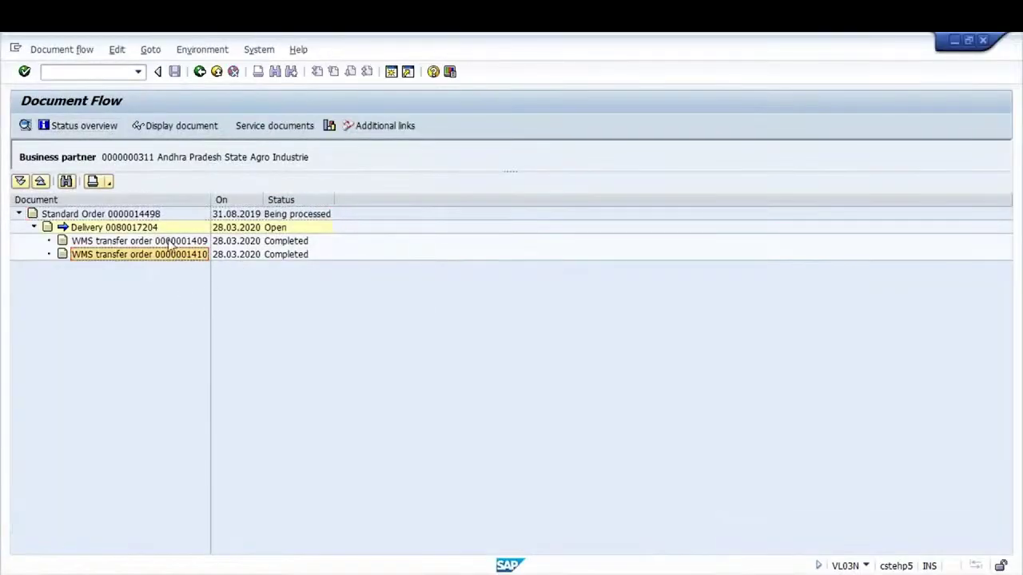
pyautogui.click(199, 72)
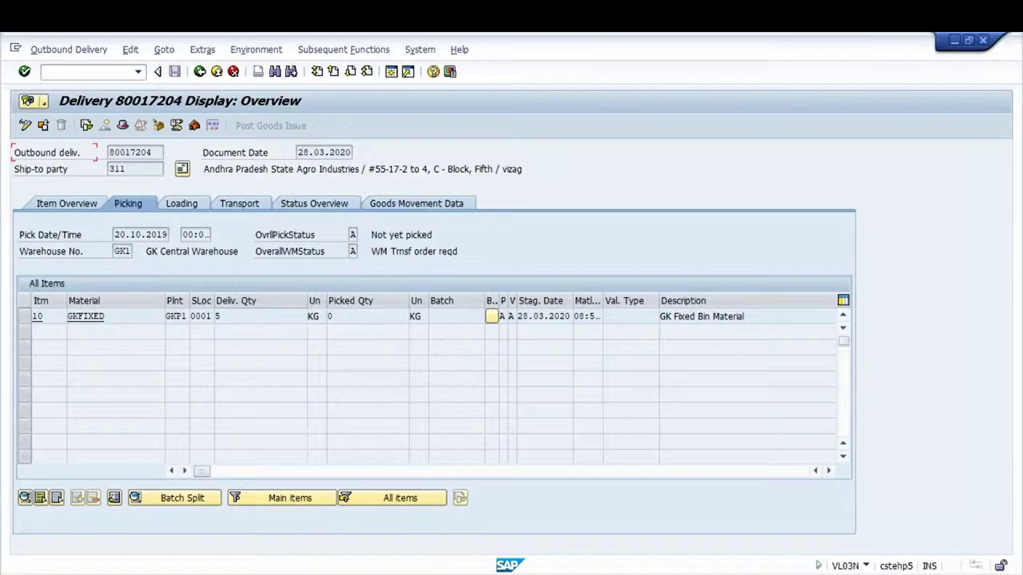
# Add the line '- Confirm TO- LT12 (Stock is back to Physical Bin)' to the notes
pyautogui.hotkey('alt', 'Tab')
pyautogui.press('Return')
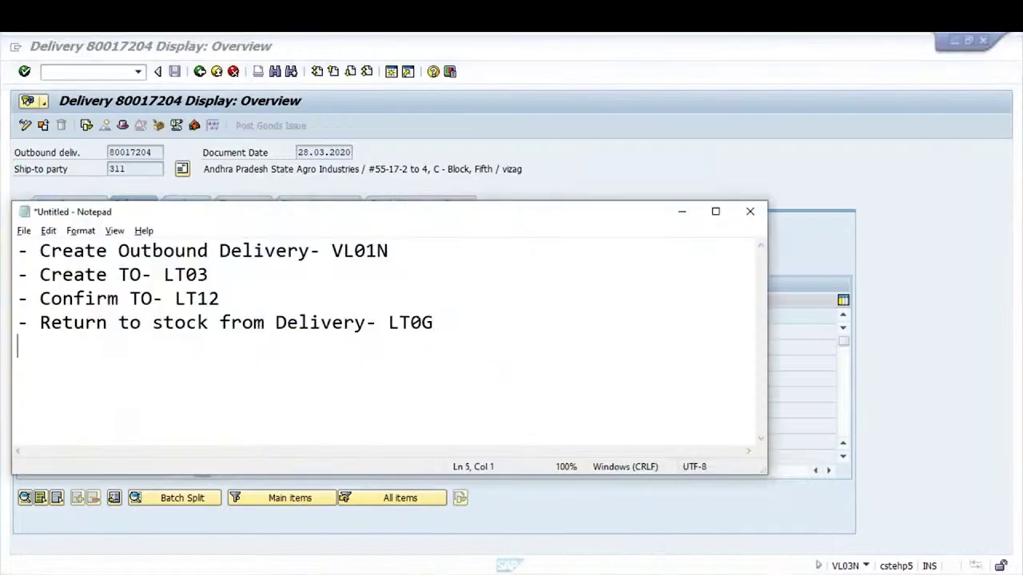
pyautogui.write('-')
pyautogui.press('capslock')
pyautogui.write('C')
pyautogui.press('BackSpace')
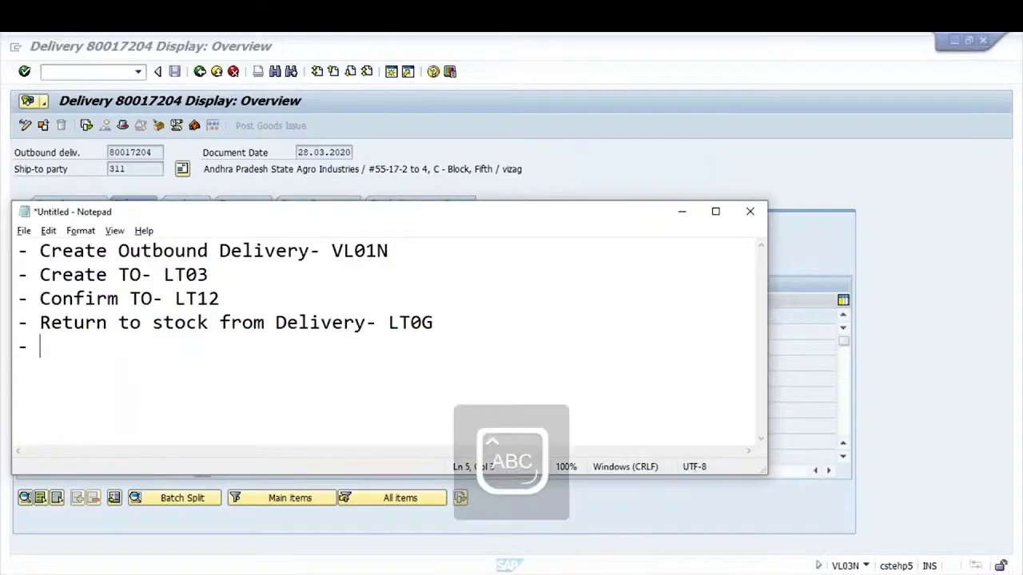
pyautogui.write('Confirm ')
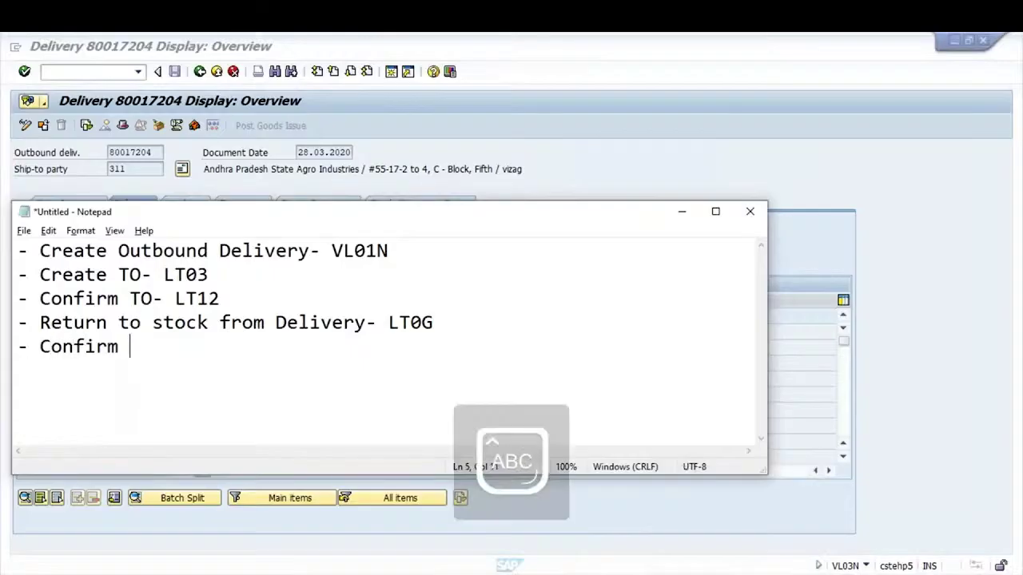
pyautogui.write('TO')
pyautogui.press('BackSpace')
pyautogui.write('-')
pyautogui.press('capslock')
pyautogui.write('lt')
pyautogui.press('BackSpace')
pyautogui.press('BackSpace')
pyautogui.press('capslock')
pyautogui.write('LT12')
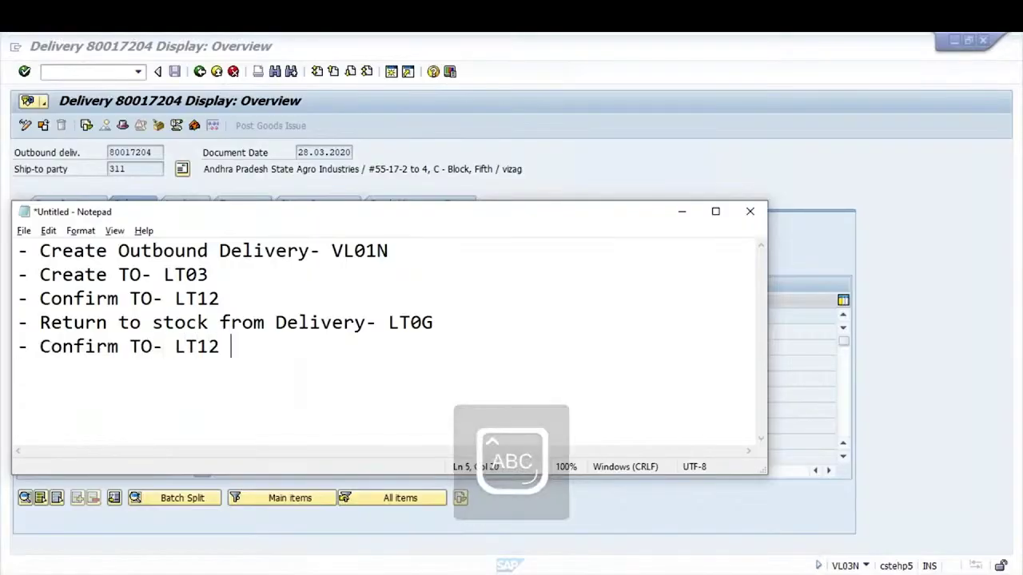
pyautogui.press('capslock')
pyautogui.write('(sTO')
pyautogui.press('BackSpace')
pyautogui.press('BackSpace')
pyautogui.press('BackSpace')
pyautogui.write('S')
pyautogui.press('capslock')
pyautogui.write('tock is bac')
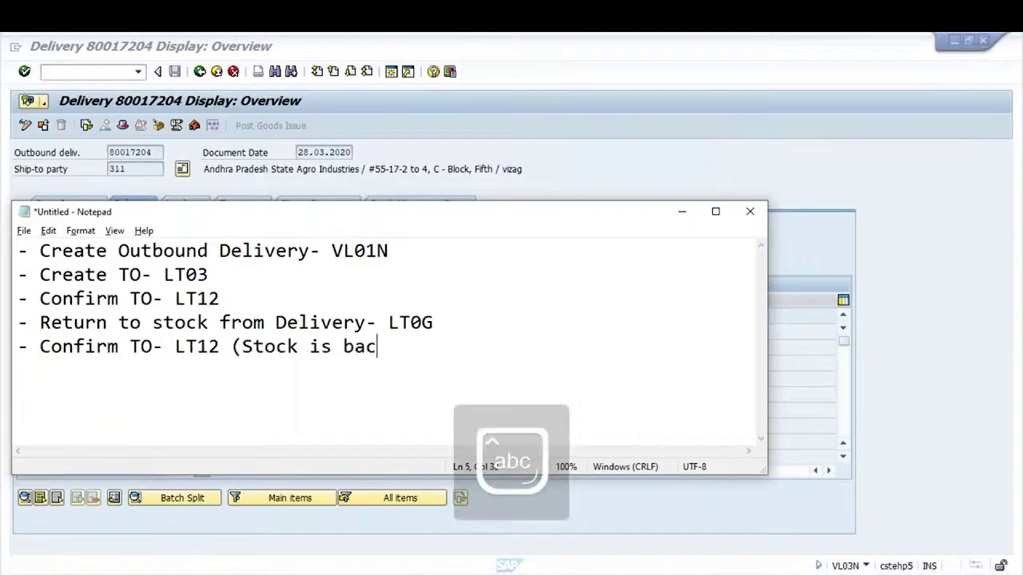
pyautogui.write('k to Physical')
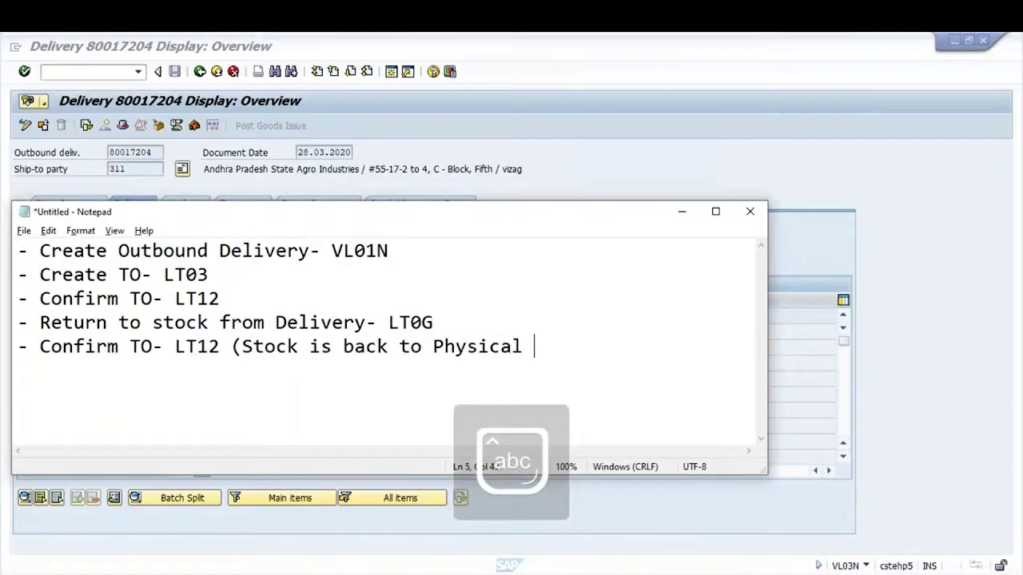
pyautogui.press('capslock')
pyautogui.write('B')
pyautogui.press('capslock')
pyautogui.write('in')
pyautogui.press('capslock')
pyautogui.write(')')
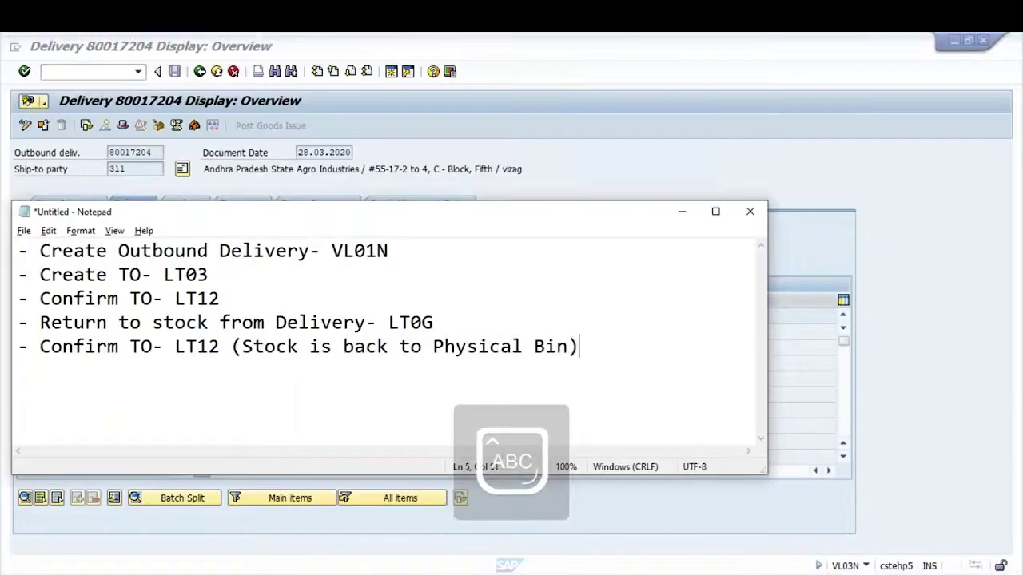
# Append '(Stock is moved from Physical Bin to 916-BIN)' to line 3
pyautogui.click(236, 298)
pyautogui.write('(')
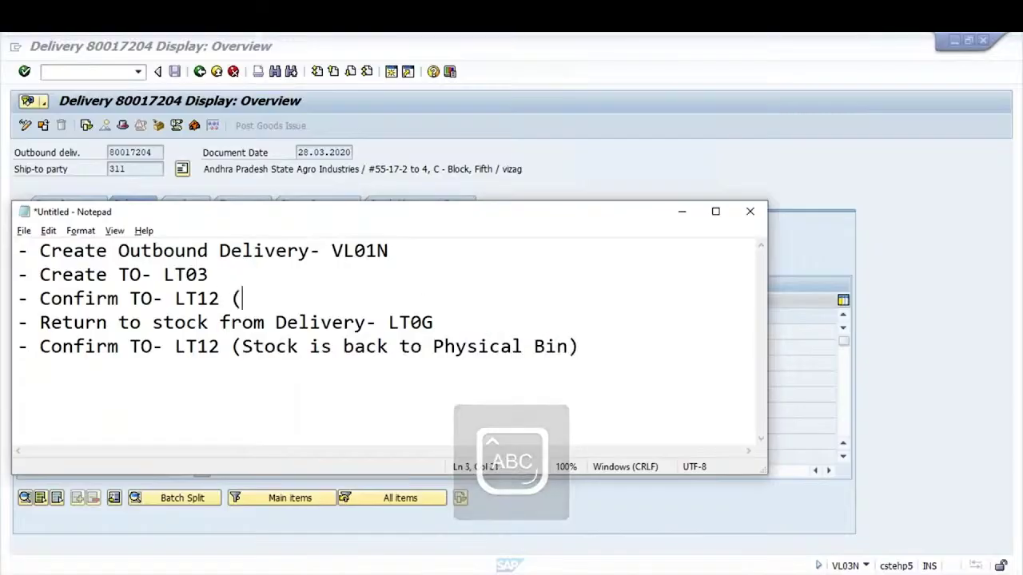
pyautogui.press('capslock')
pyautogui.write('s')
pyautogui.press('BackSpace')
pyautogui.write('Stock')
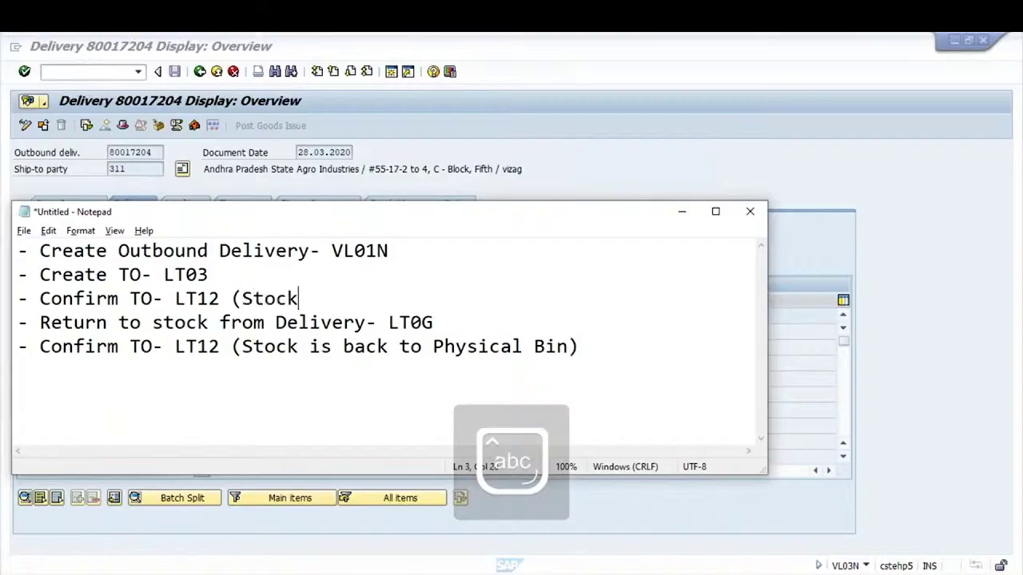
pyautogui.write(' is moved f')
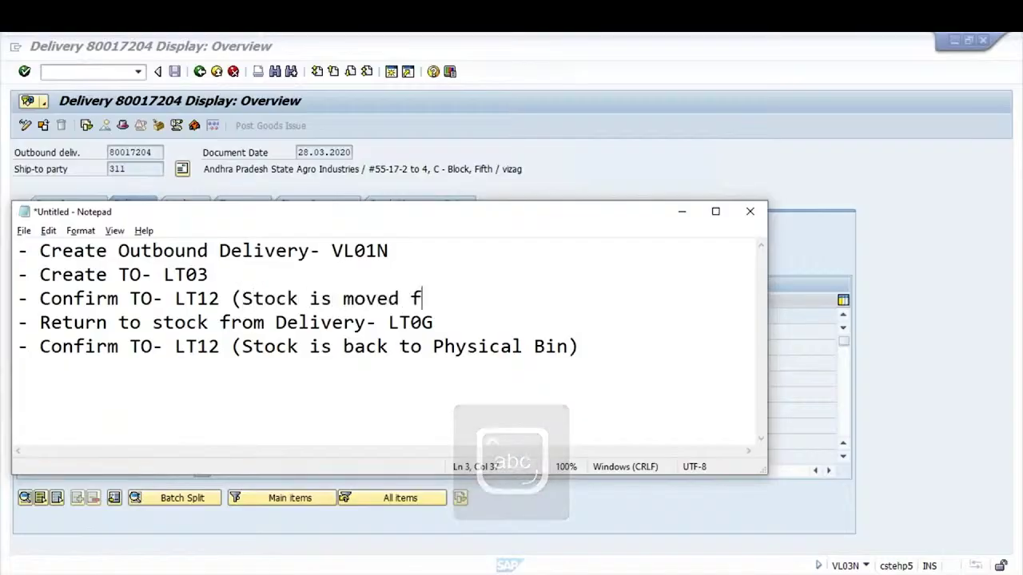
pyautogui.write('rom')
pyautogui.press('capslock')
pyautogui.write('Physical ')
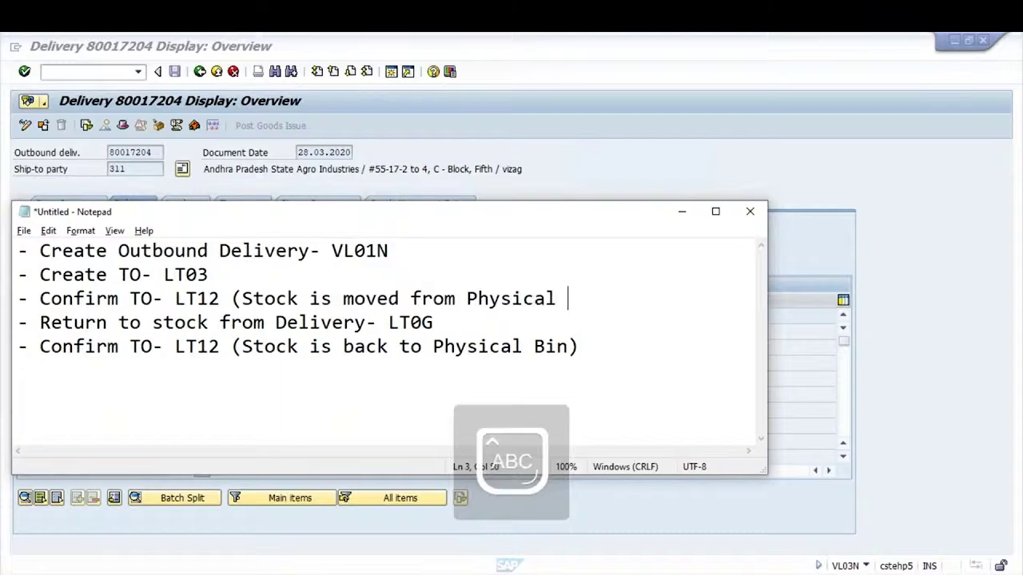
pyautogui.write('B')
pyautogui.press('capslock')
pyautogui.write('in to')
pyautogui.press('capslock')
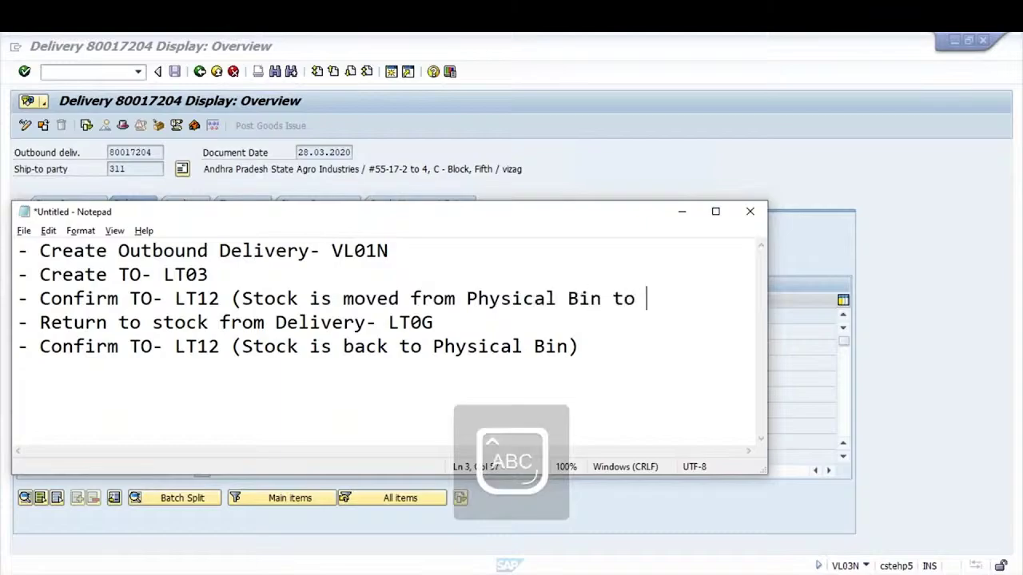
pyautogui.write('916-')
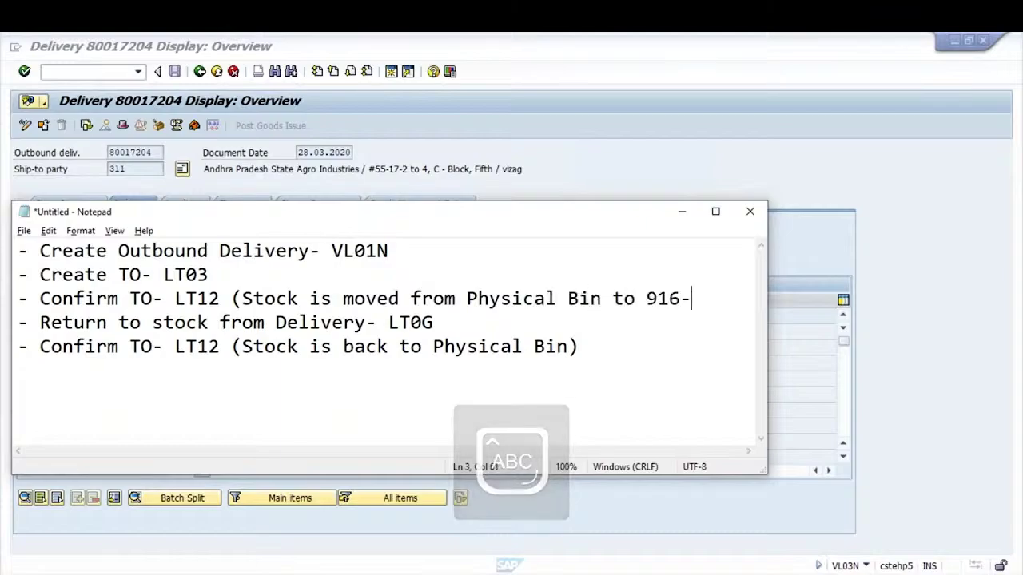
pyautogui.press('capslock')
pyautogui.write('b')
pyautogui.press('BackSpace')
pyautogui.press('capslock')
pyautogui.write('BIN')
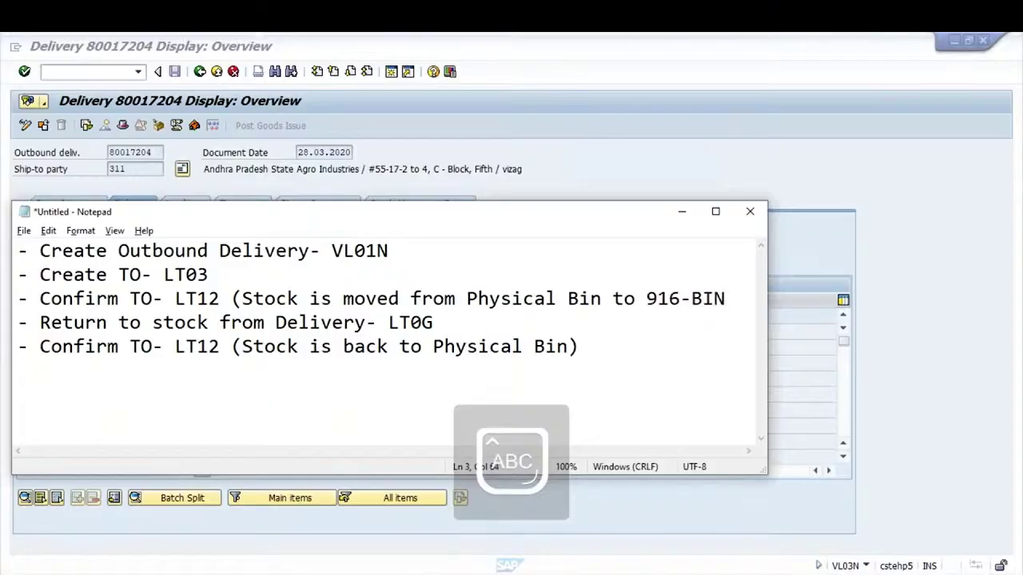
pyautogui.write(')')
pyautogui.press('capslock')
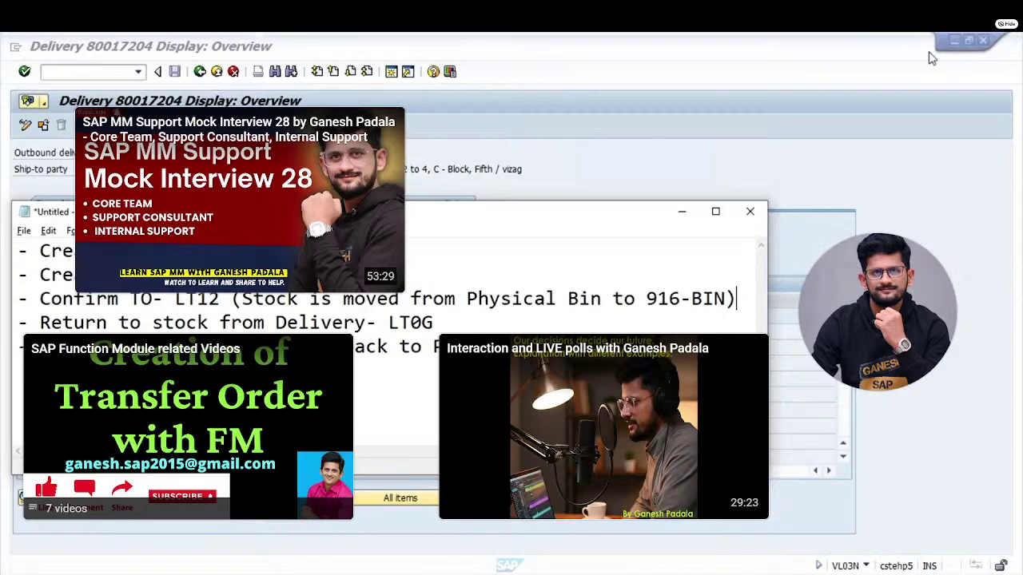
pyautogui.click(974, 67)
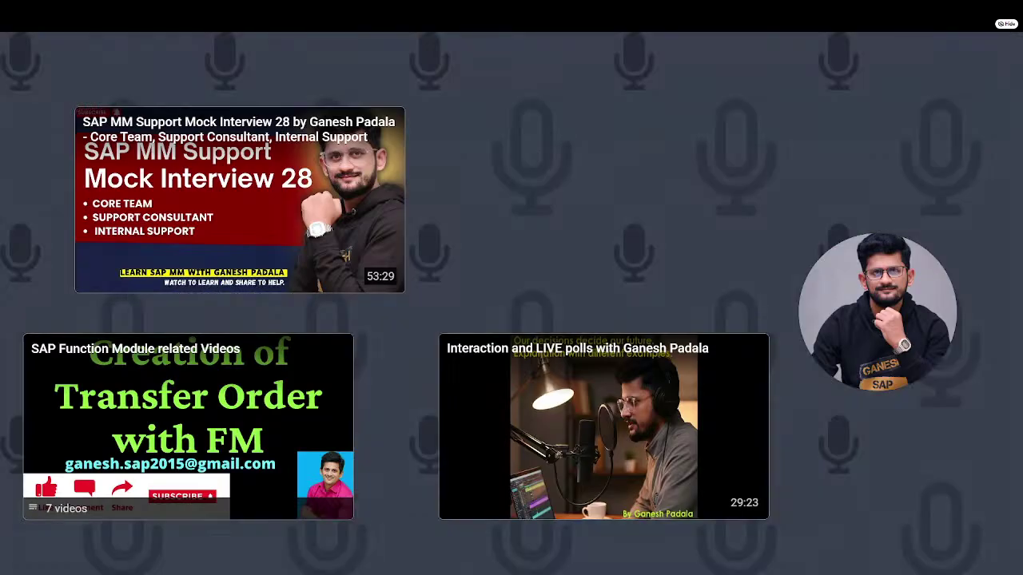
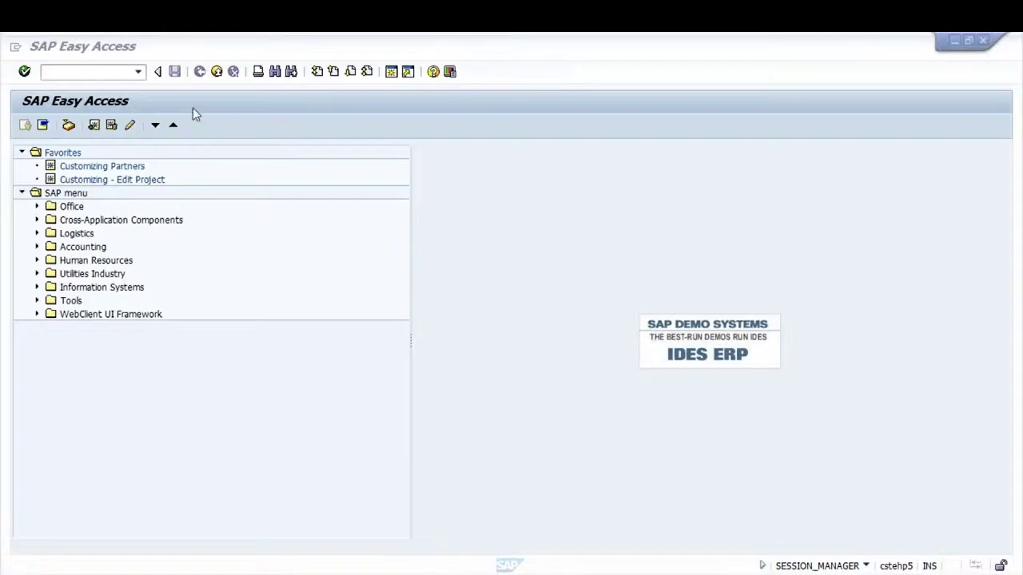
# Start MR21 for plant GKP1, keep posting date 28.03.2020, and enter header text 'Yearly Correction'
pyautogui.click(90, 72)
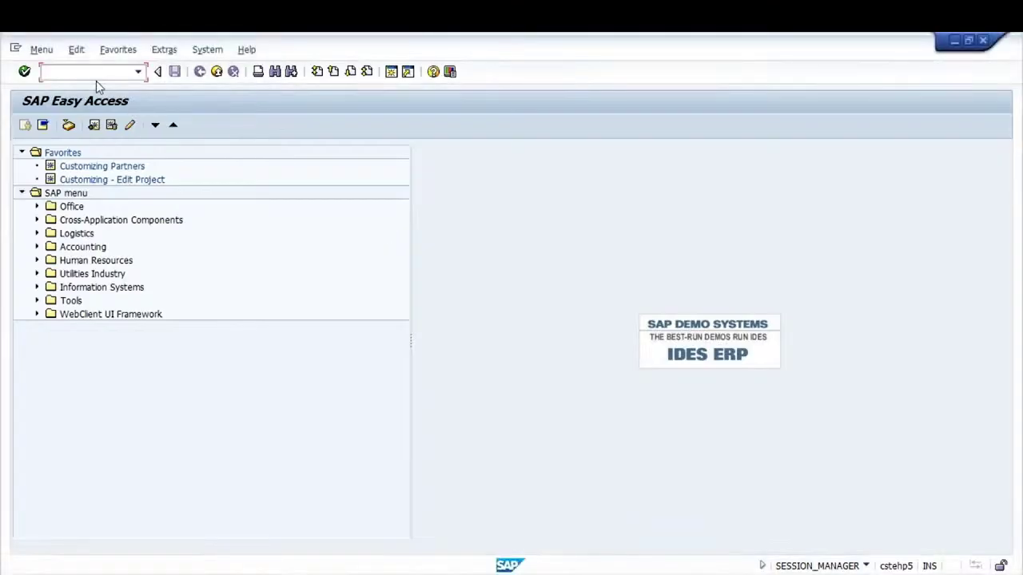
pyautogui.write('MR21')
pyautogui.press('Return')
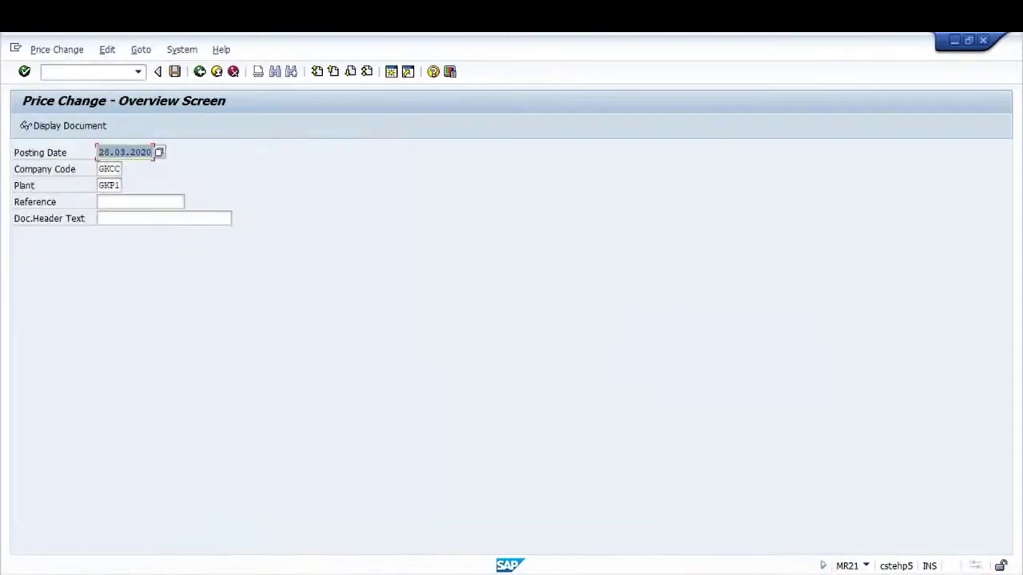
pyautogui.press('End')
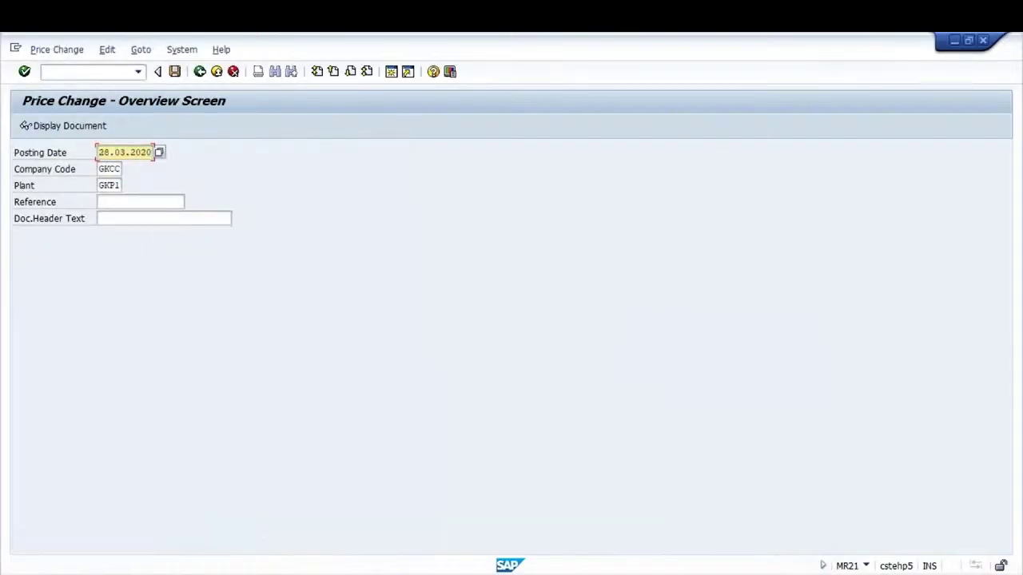
pyautogui.press('Tab')
pyautogui.press('Tab')
pyautogui.press('Tab')
pyautogui.press('Tab')
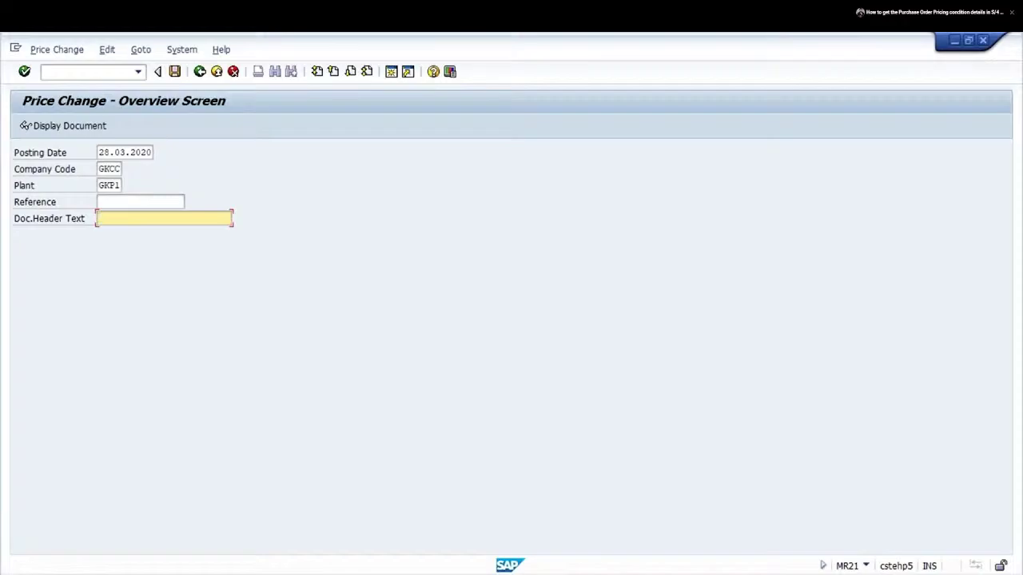
pyautogui.write('Yearly CO')
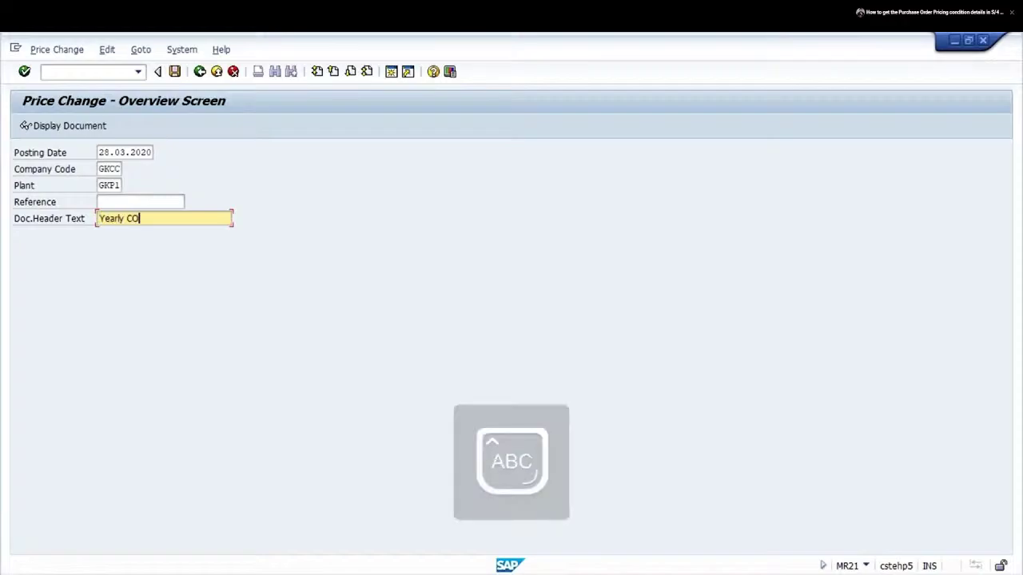
pyautogui.press('capslock')
pyautogui.press('BackSpace')
pyautogui.write('orrection')
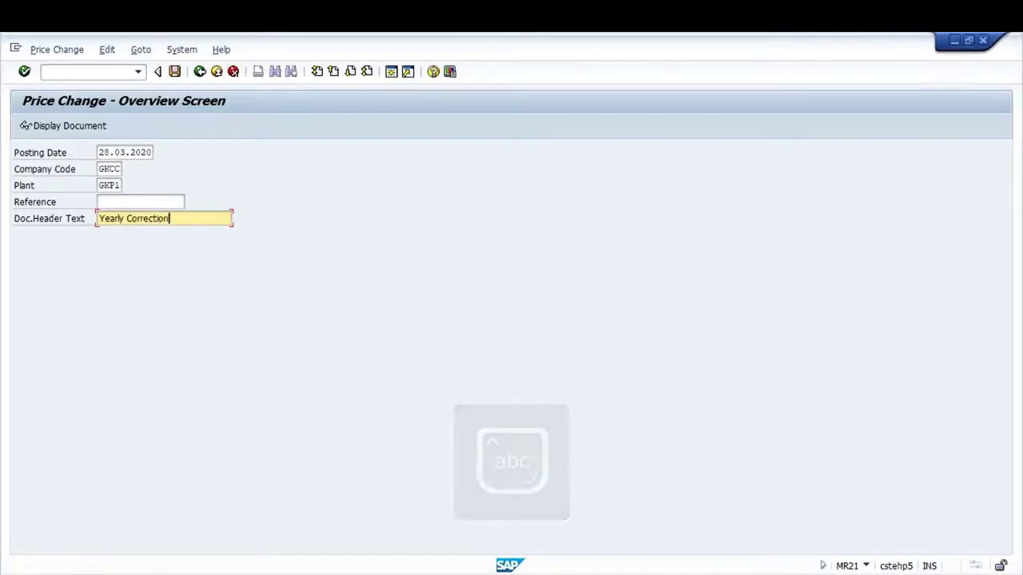
pyautogui.press('Return')
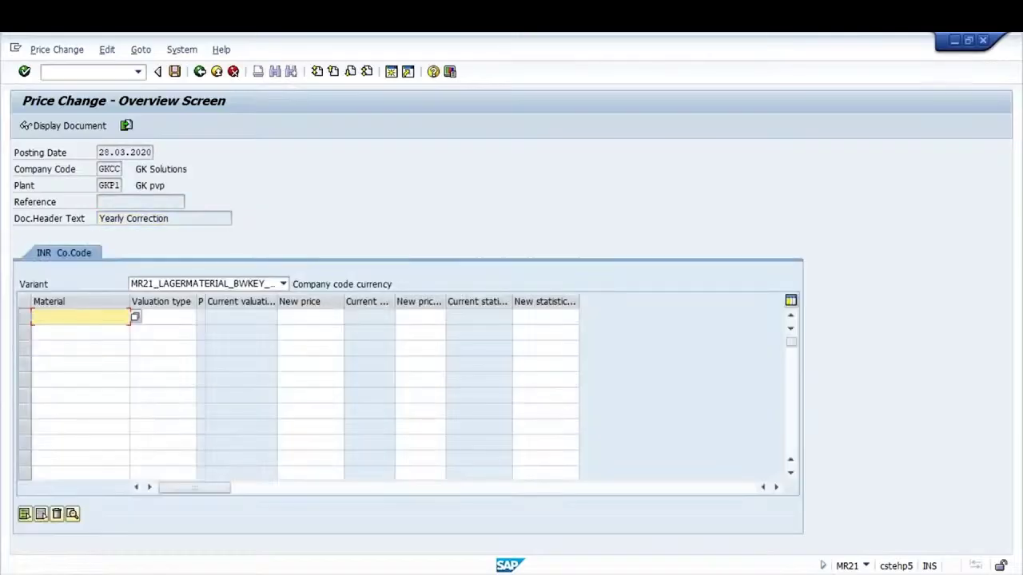
# Enter material 239 in the first row, replacing the invalid material 254
pyautogui.press('Down')
pyautogui.press('Down')
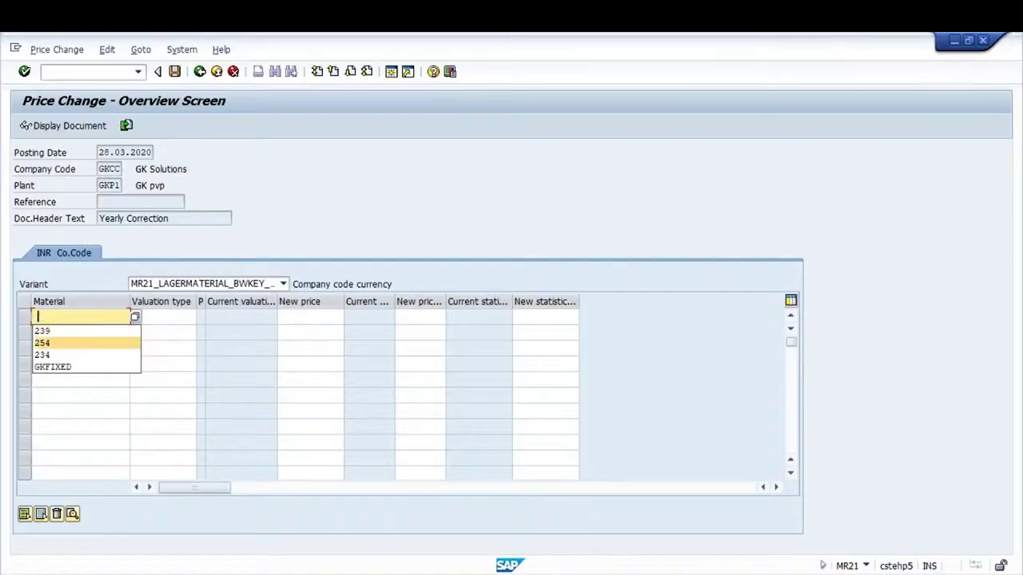
pyautogui.press('Return')
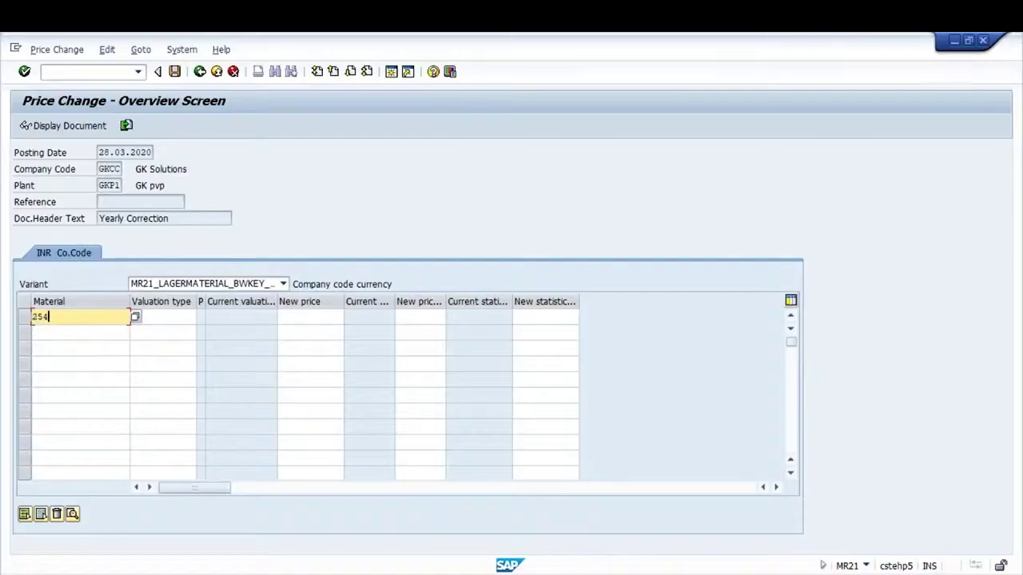
pyautogui.press('Return')
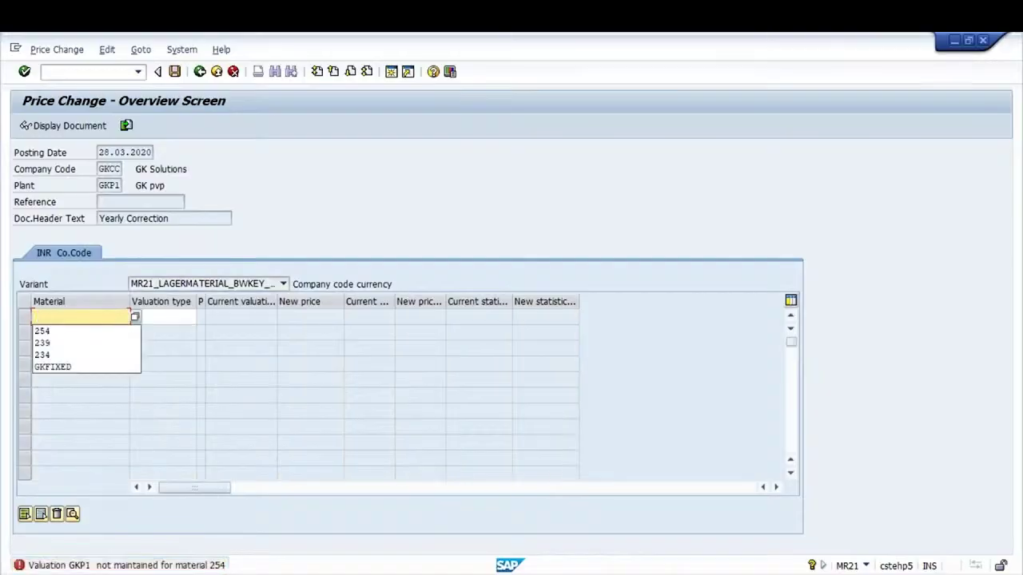
pyautogui.press('Down')
pyautogui.press('Down')
pyautogui.press('Down')
pyautogui.press('Down')
pyautogui.press('Up')
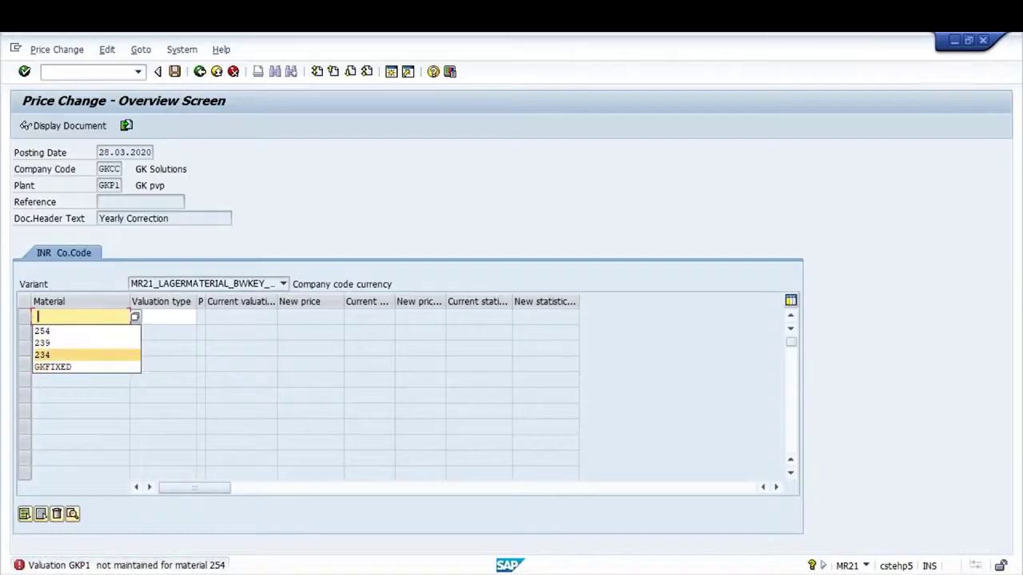
pyautogui.press('Up')
pyautogui.press('Return')
pyautogui.press('Return')
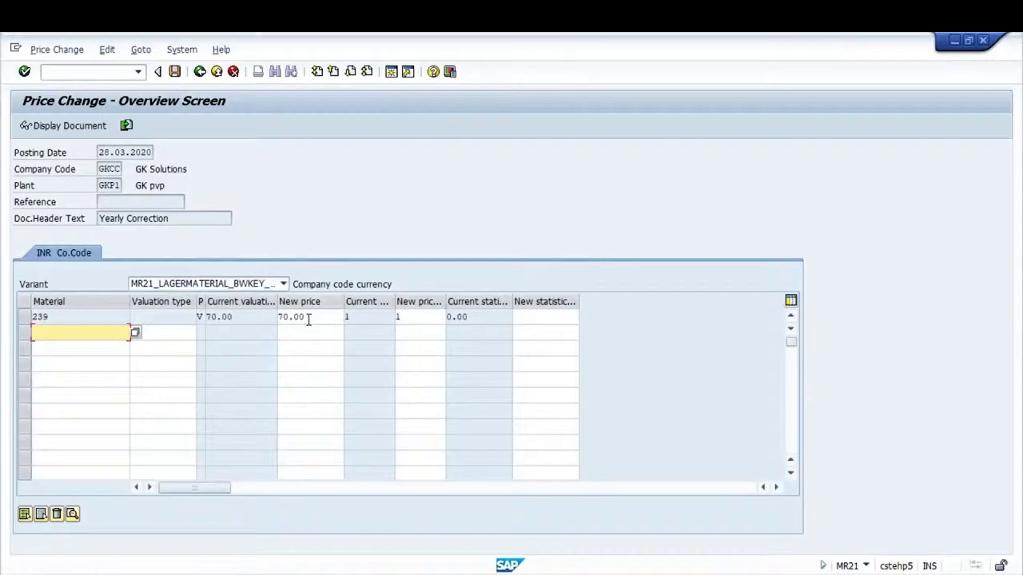
# Change material 239's new price from 70.00 to 80.00
pyautogui.click(240, 316)
pyautogui.doubleClick(240, 316)
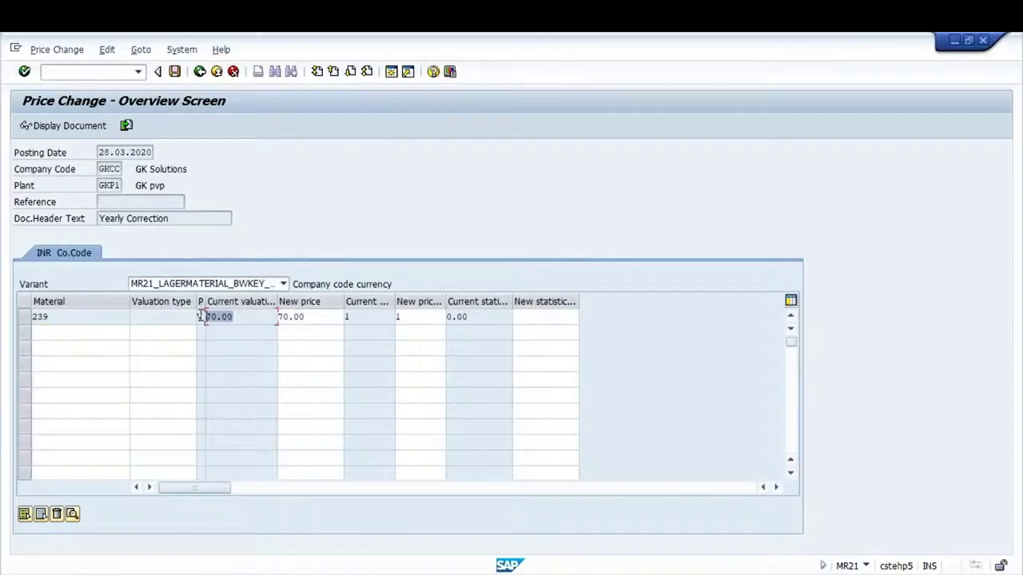
pyautogui.click(313, 316)
pyautogui.doubleClick(313, 316)
pyautogui.press('BackSpace')
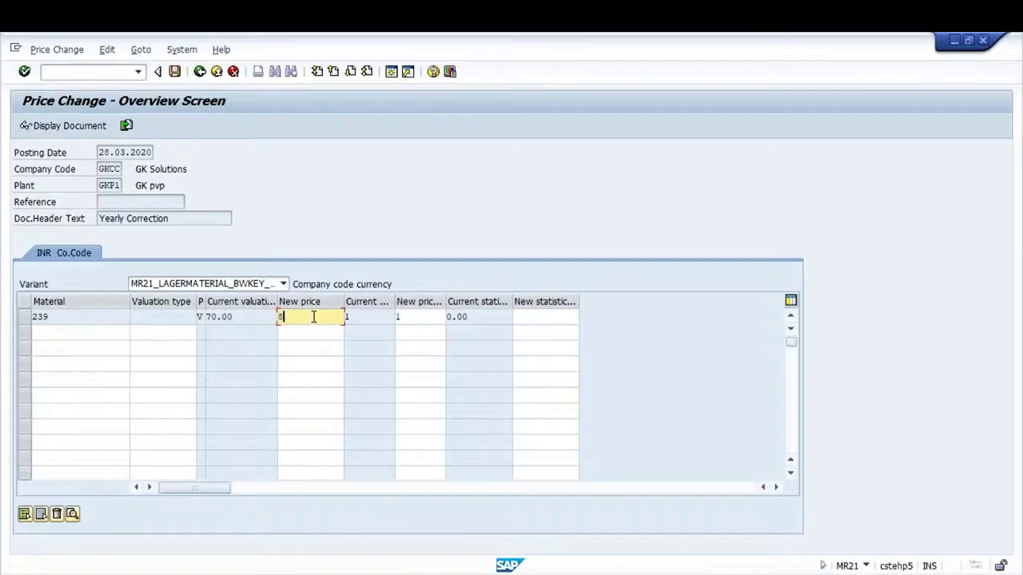
pyautogui.write('80')
pyautogui.press('Return')
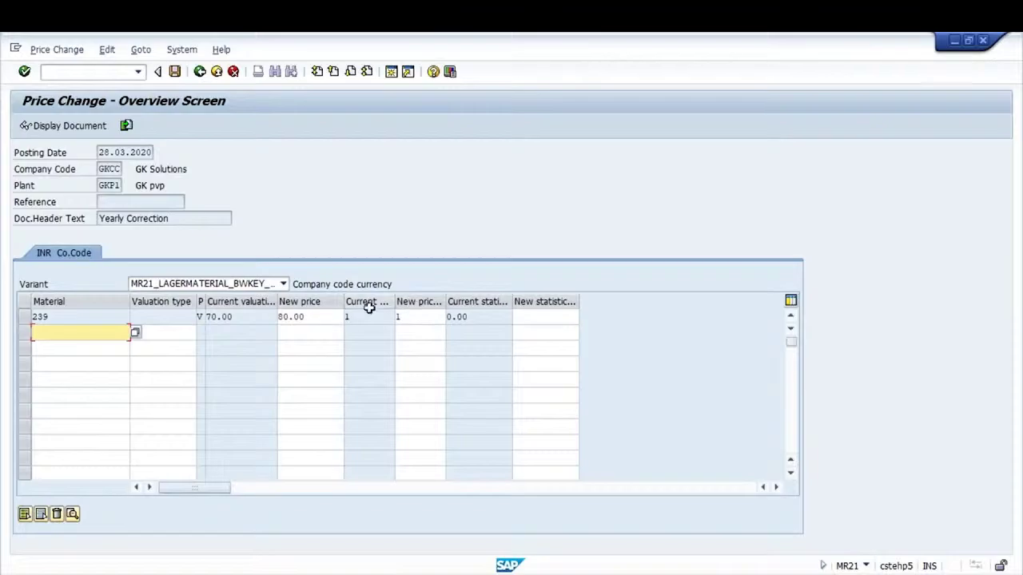
# Check the price units and the 70.00 current valuation, then post the price change
pyautogui.click(414, 319)
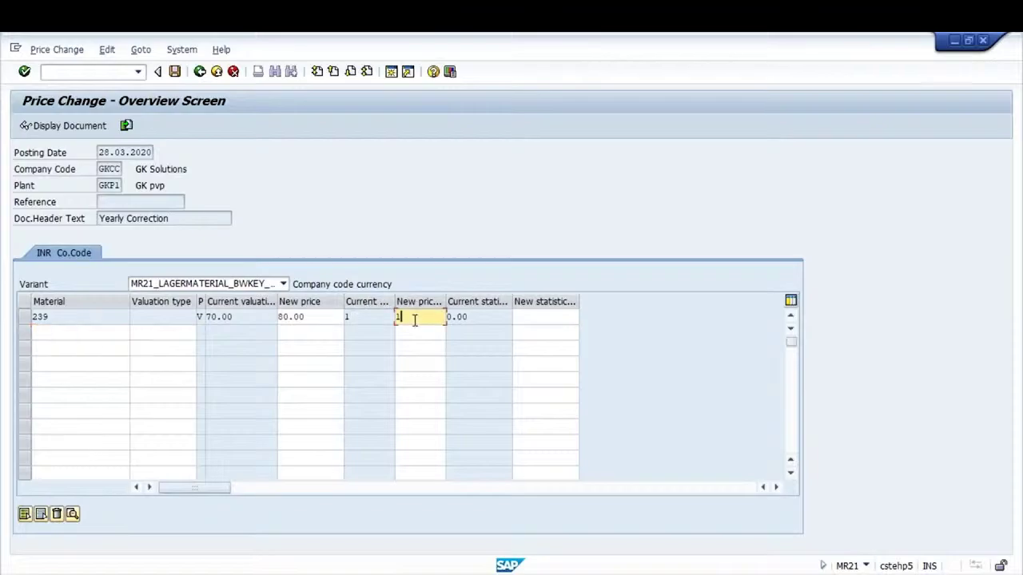
pyautogui.click(372, 316)
pyautogui.click(234, 318)
pyautogui.moveTo(318, 320); pyautogui.dragTo(286, 323)
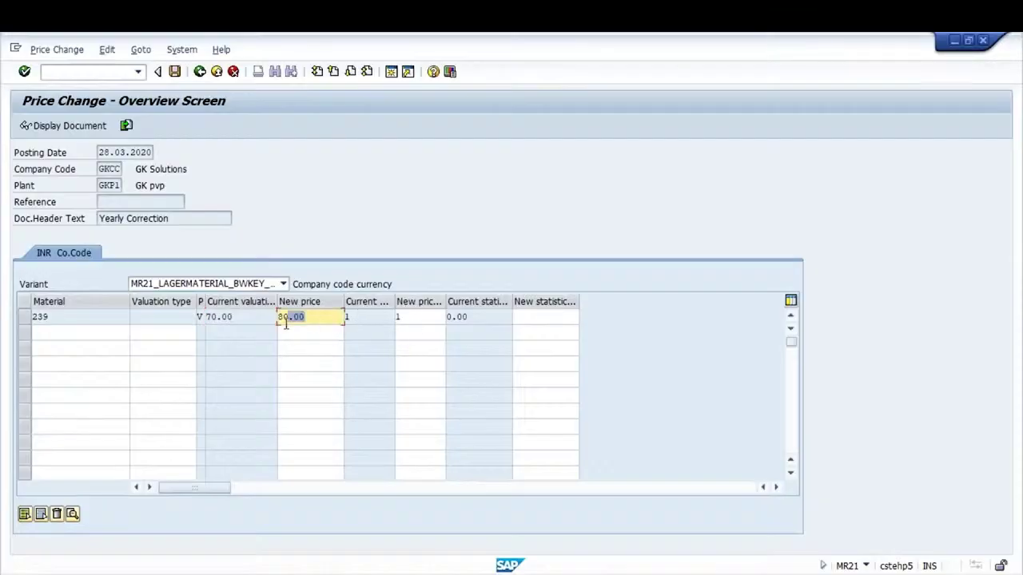
pyautogui.click(286, 323)
pyautogui.click(322, 316)
pyautogui.press('Return')
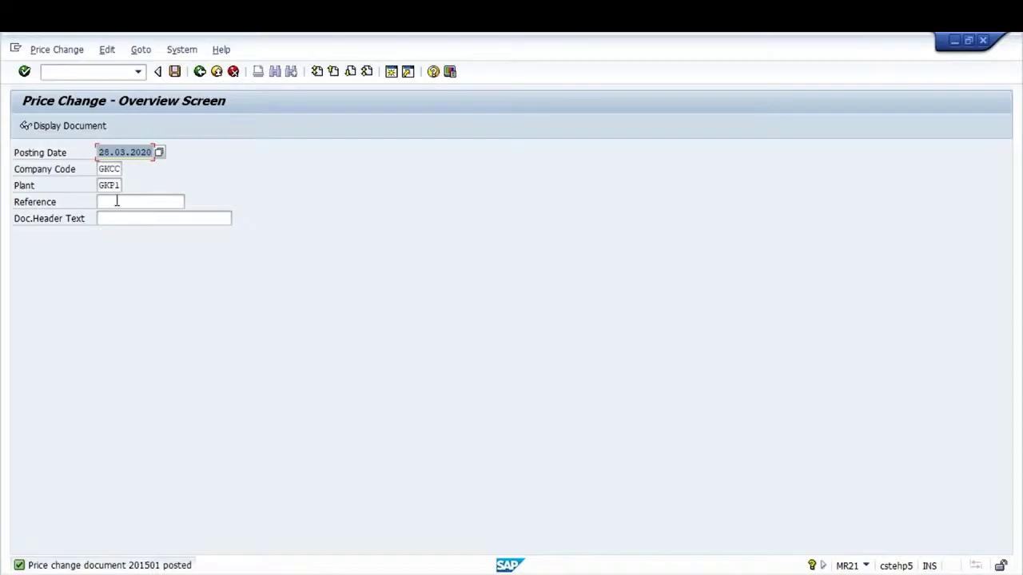
# Display price change document 201501
pyautogui.click(67, 54)
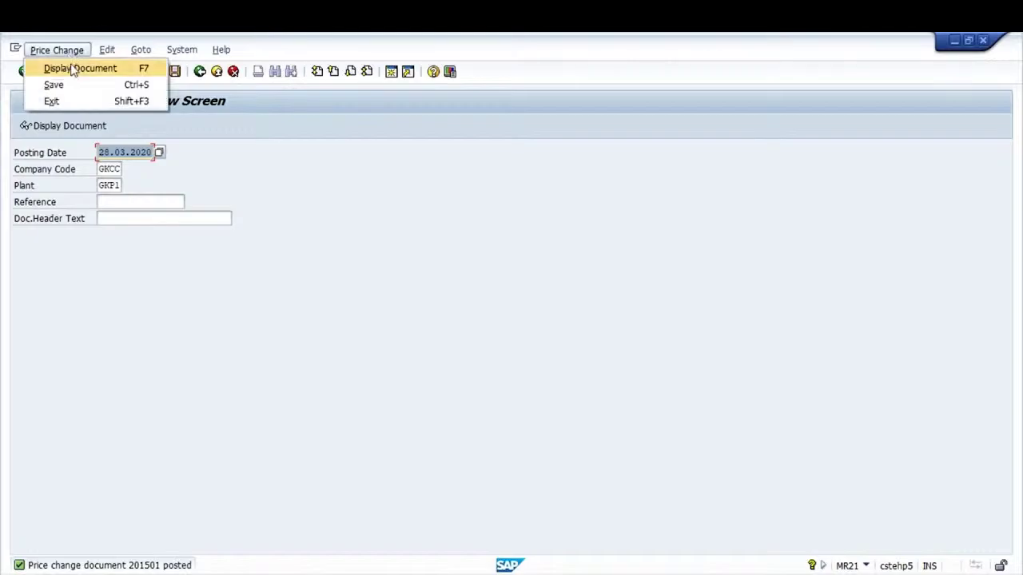
pyautogui.click(72, 69)
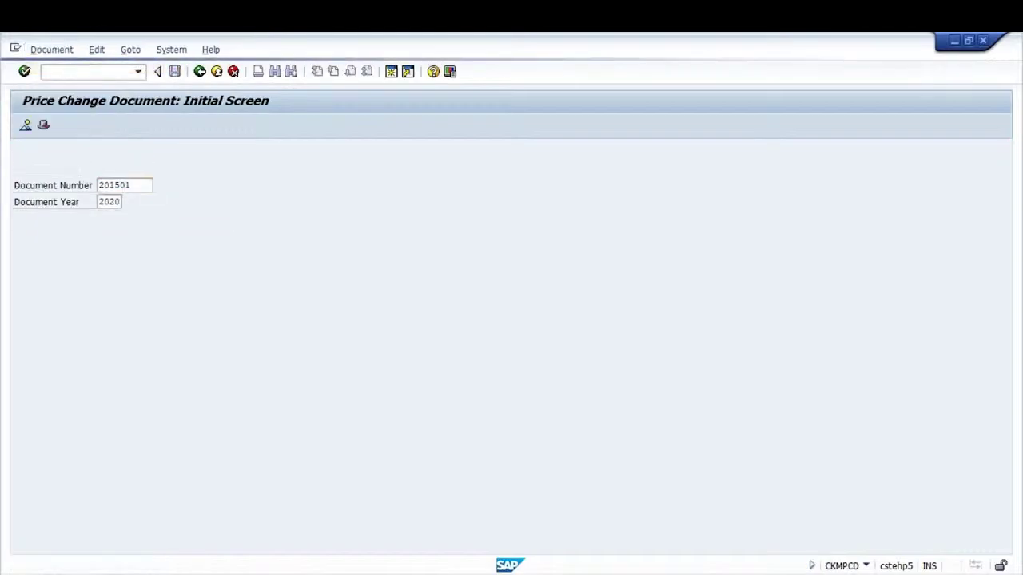
pyautogui.press('Return')
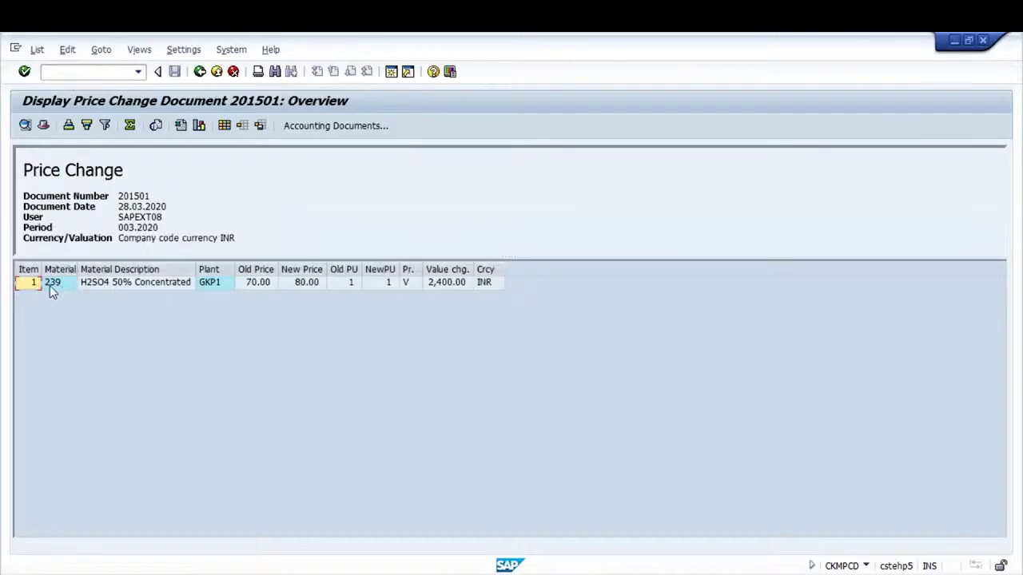
pyautogui.click(255, 289)
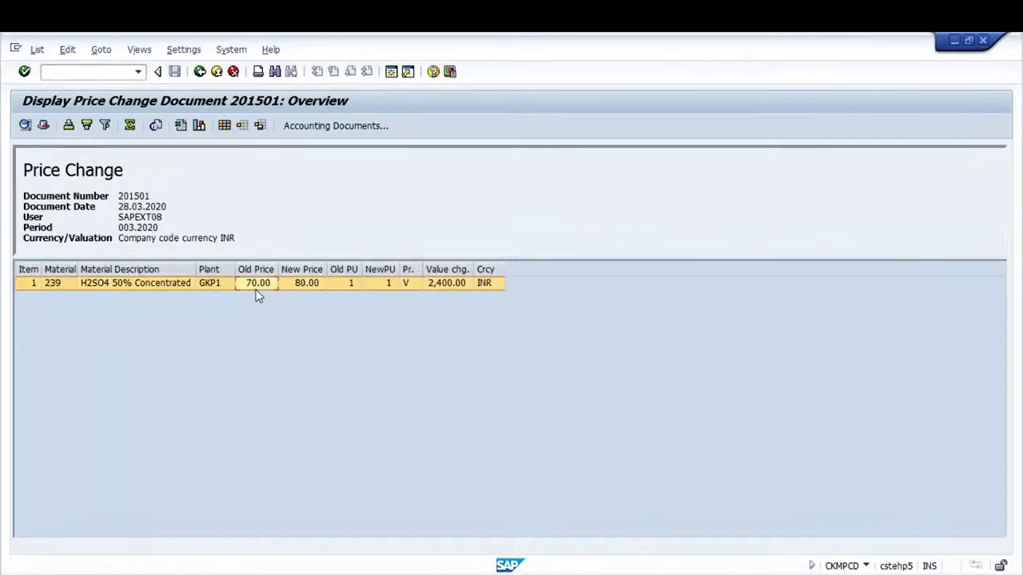
pyautogui.click(302, 289)
pyautogui.click(439, 288)
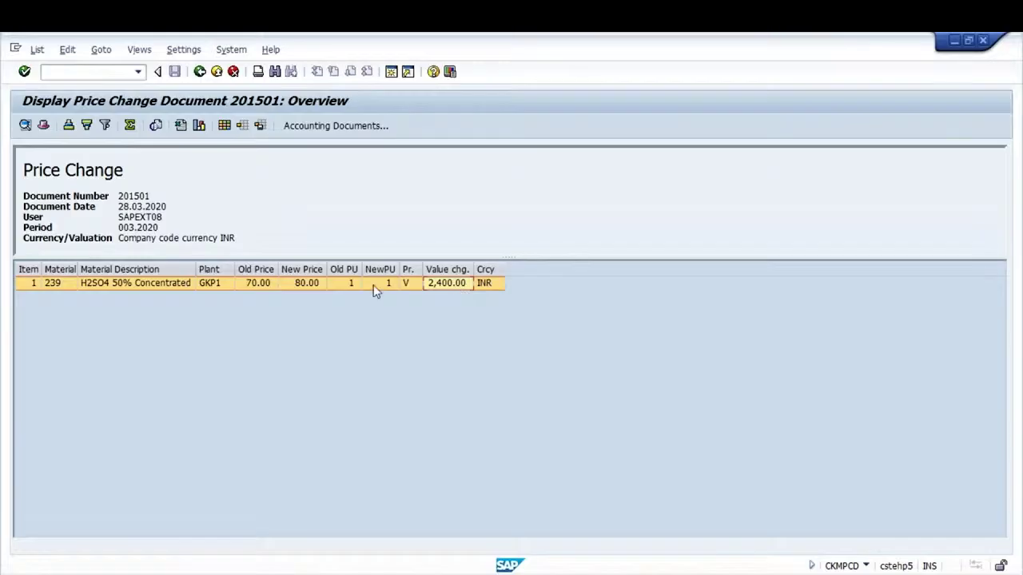
pyautogui.click(312, 129)
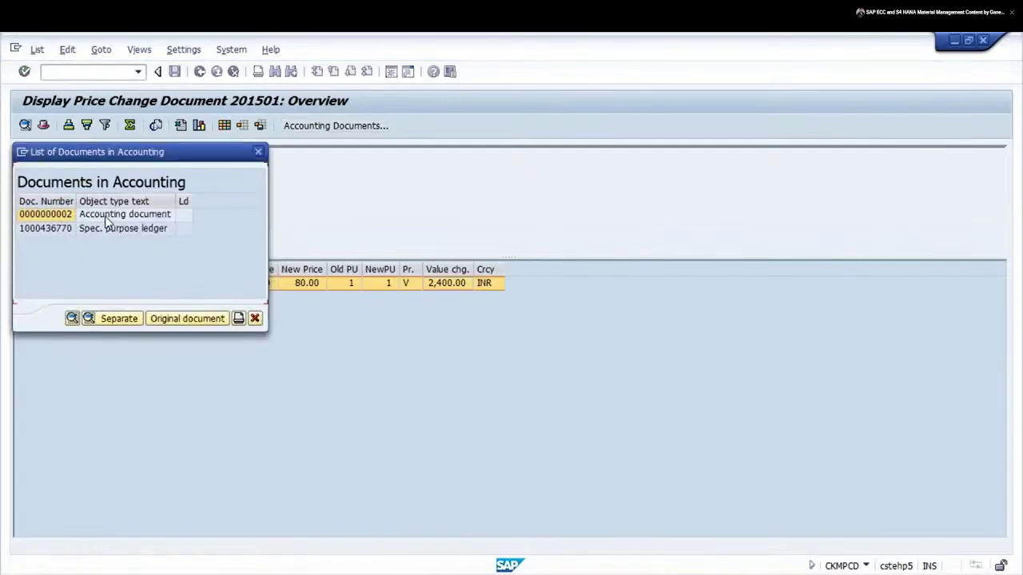
pyautogui.doubleClick(105, 215)
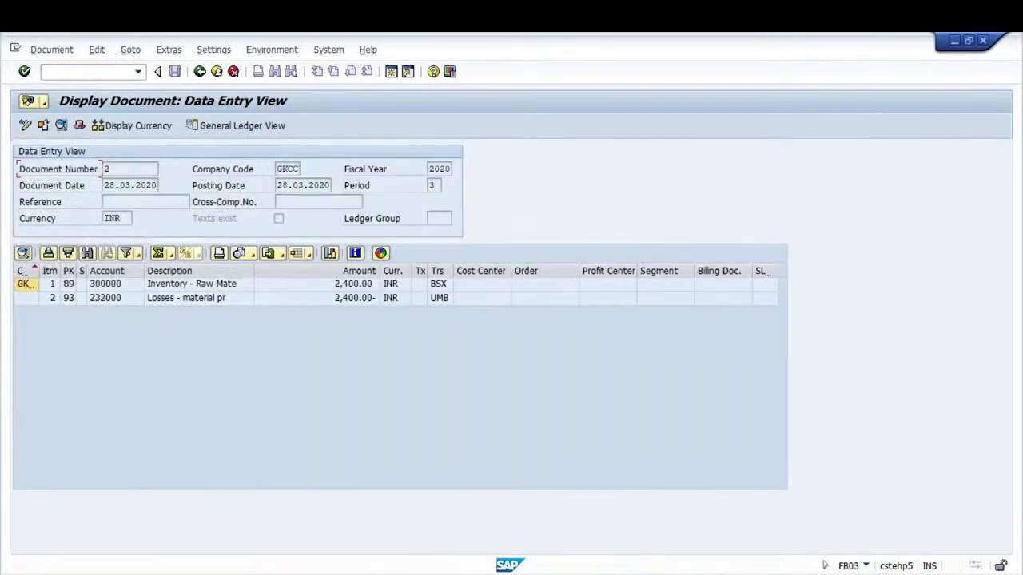
pyautogui.click(433, 288)
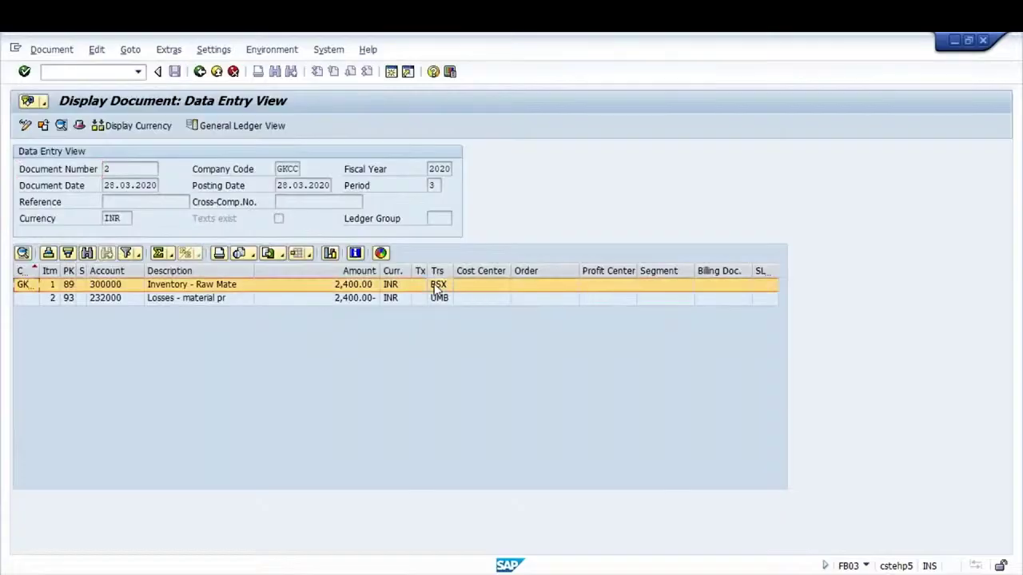
pyautogui.click(436, 302)
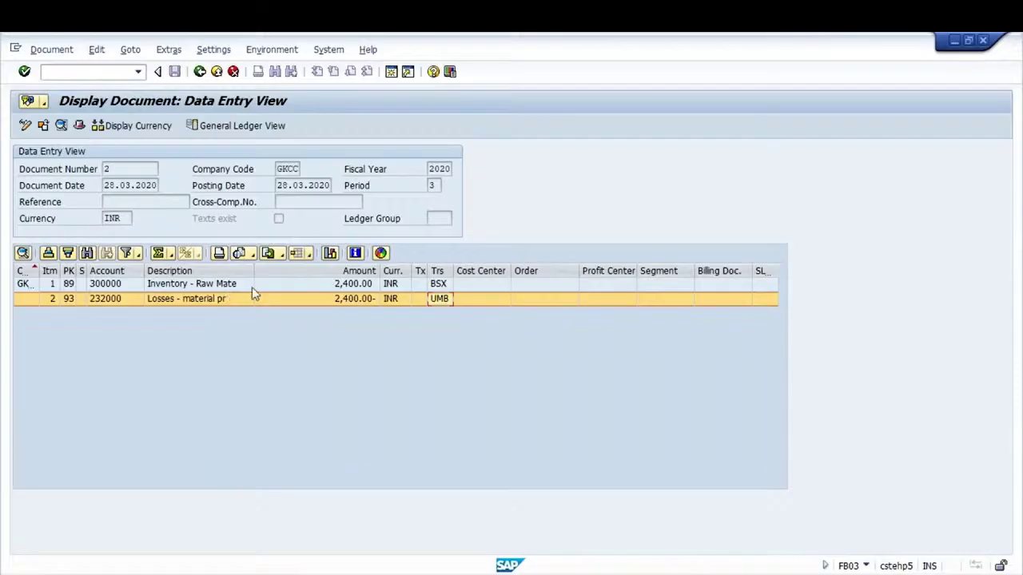
pyautogui.click(442, 288)
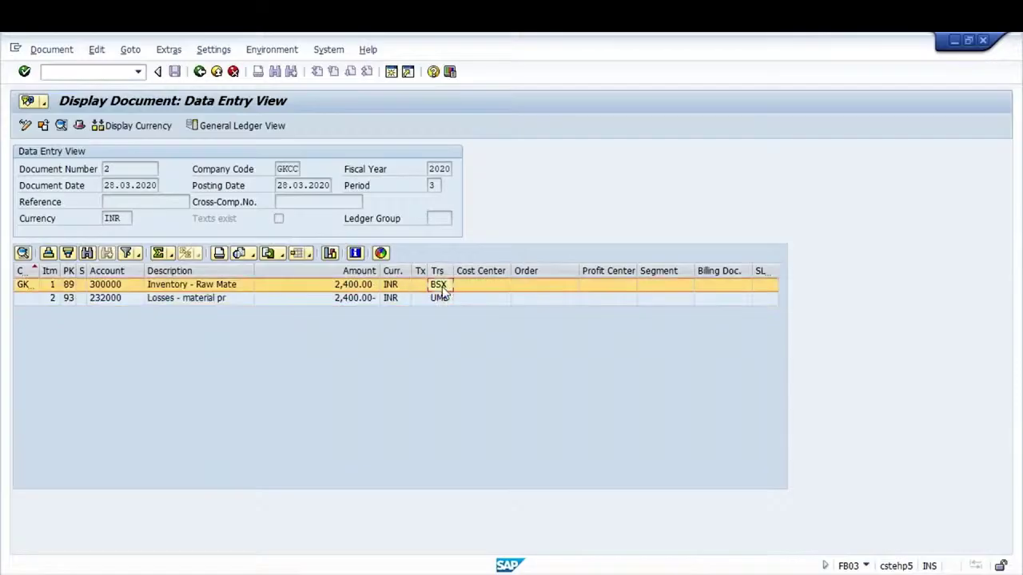
pyautogui.click(357, 300)
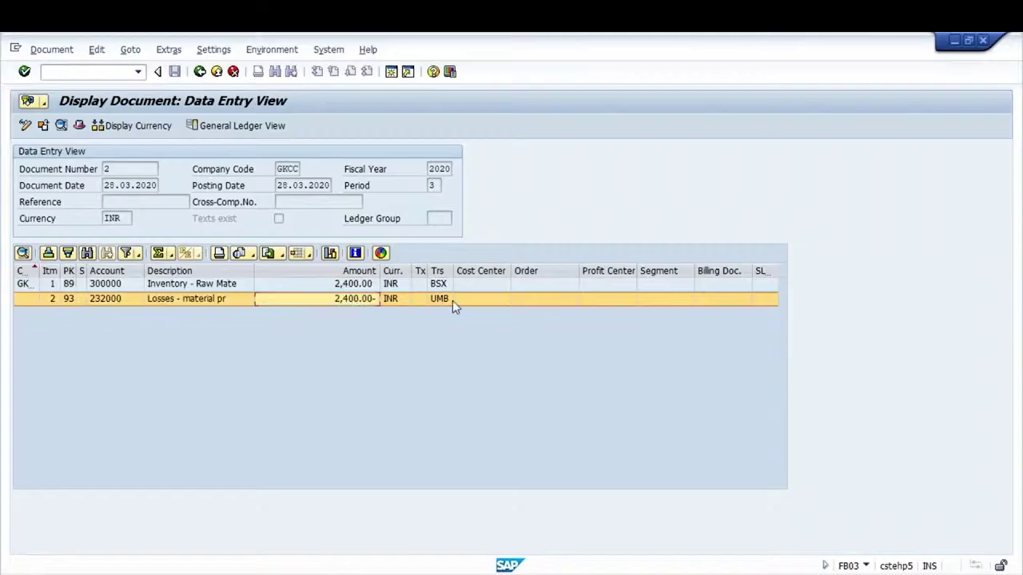
pyautogui.click(48, 72)
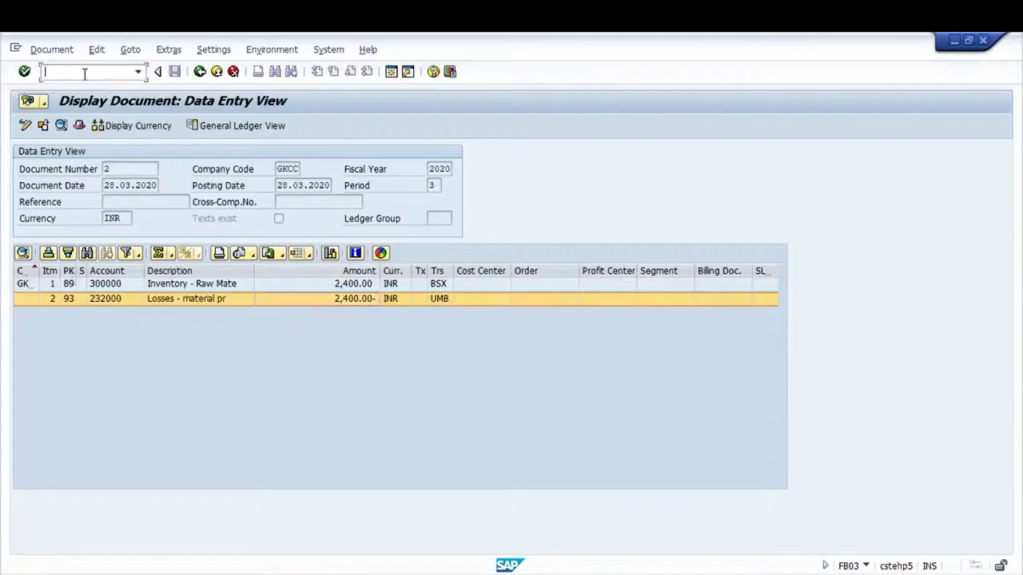
pyautogui.write('/ospro')
# Expand Materials Management > Valuation and Account Assignment > Account Determination Without Wizard and open Configure Automatic Postings documentation
pyautogui.press('Return')
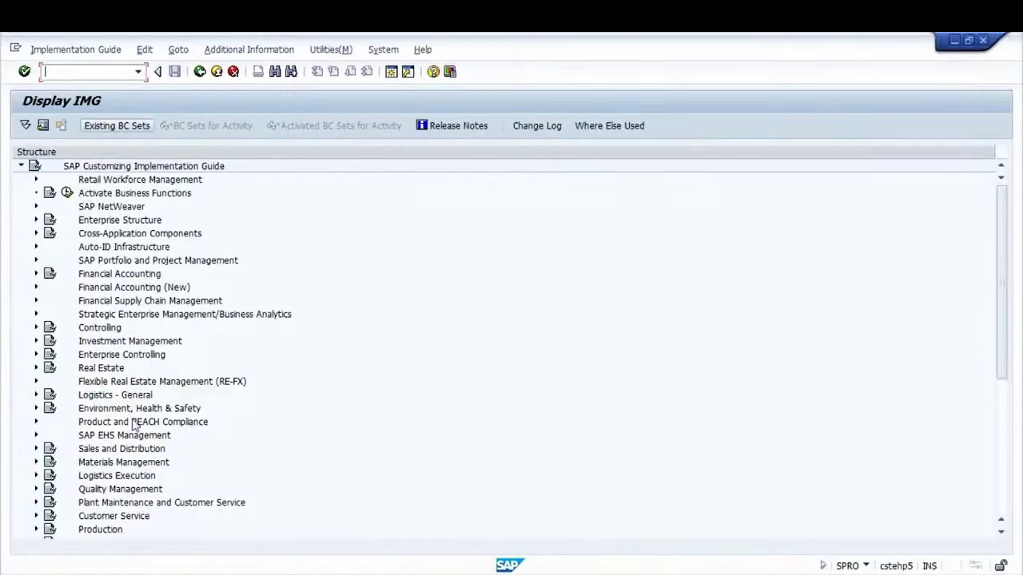
pyautogui.click(36, 461)
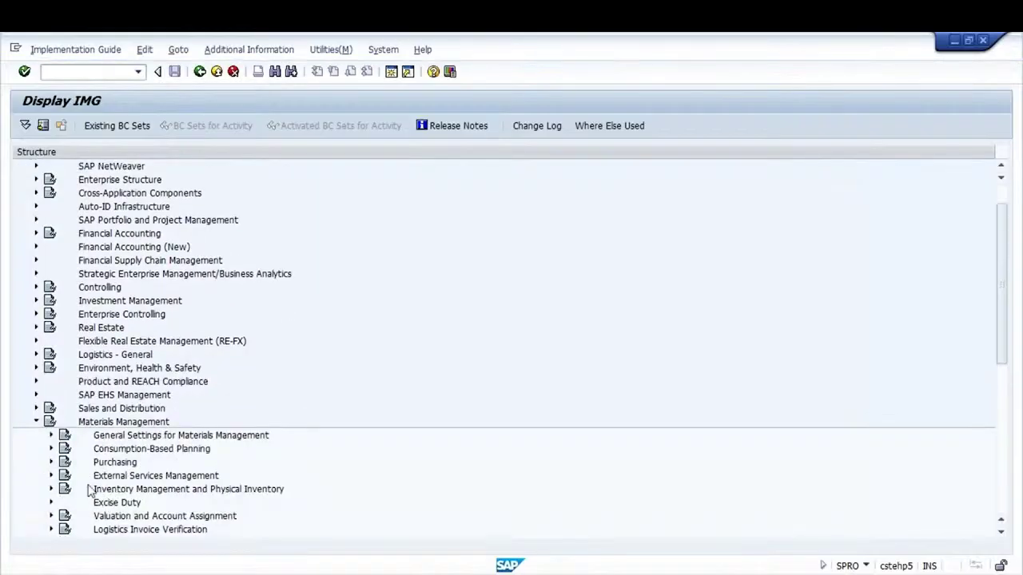
pyautogui.click(50, 516)
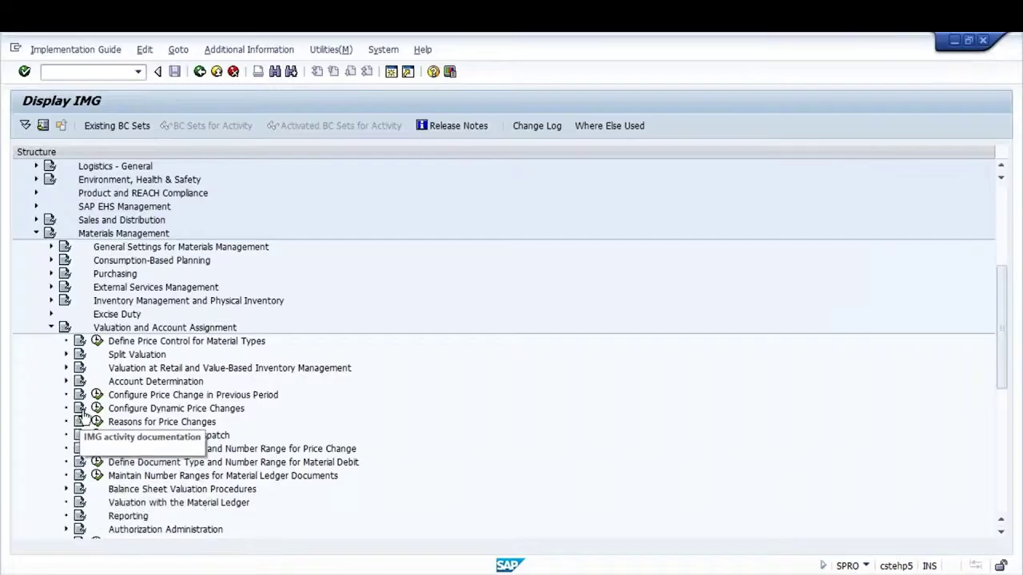
pyautogui.click(66, 382)
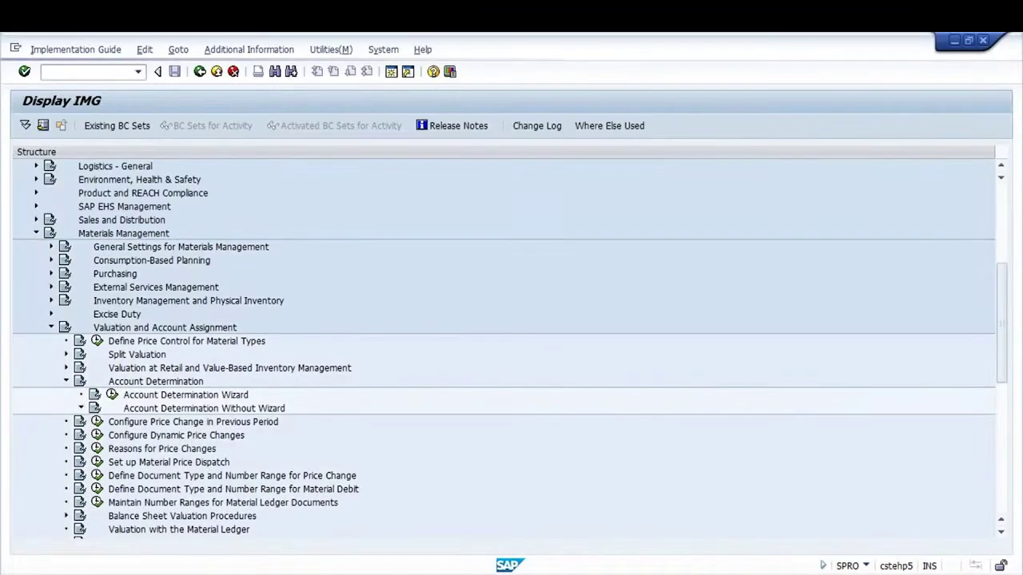
pyautogui.click(81, 409)
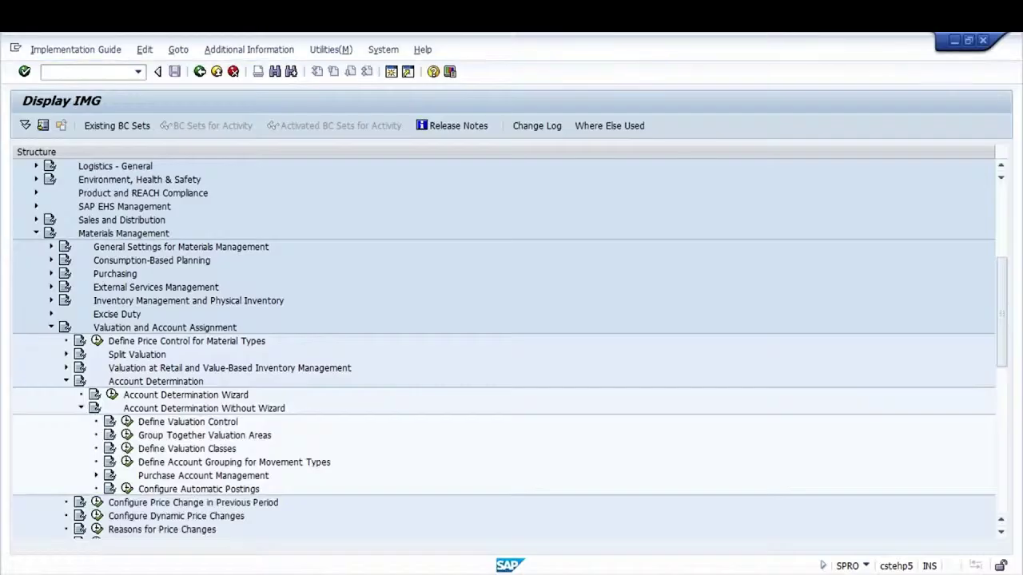
pyautogui.click(175, 491)
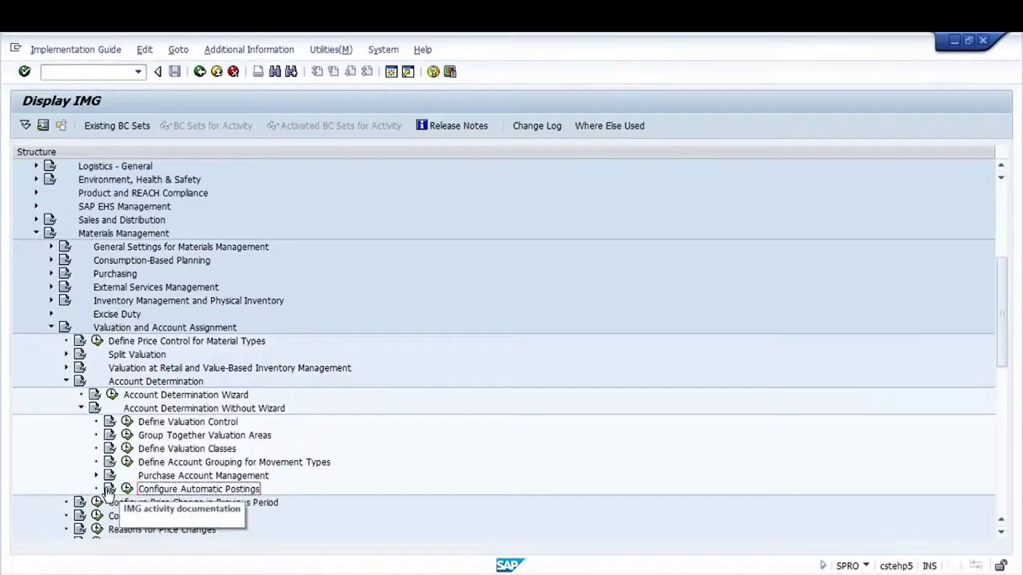
pyautogui.click(109, 491)
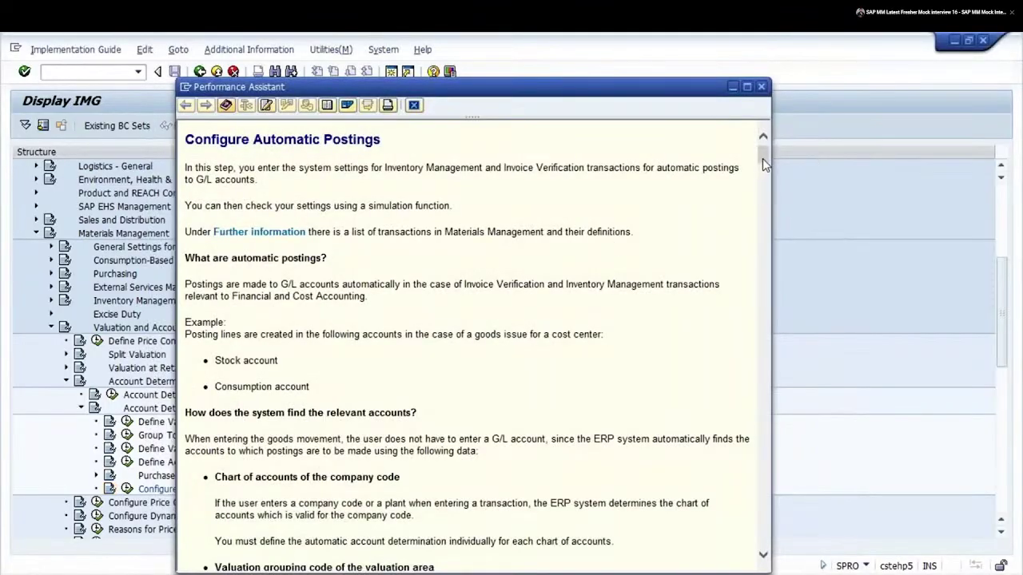
# Read the UMB revaluation key help, then return to accounting document 2's data entry view
pyautogui.moveTo(763, 158); pyautogui.dragTo(763, 521)
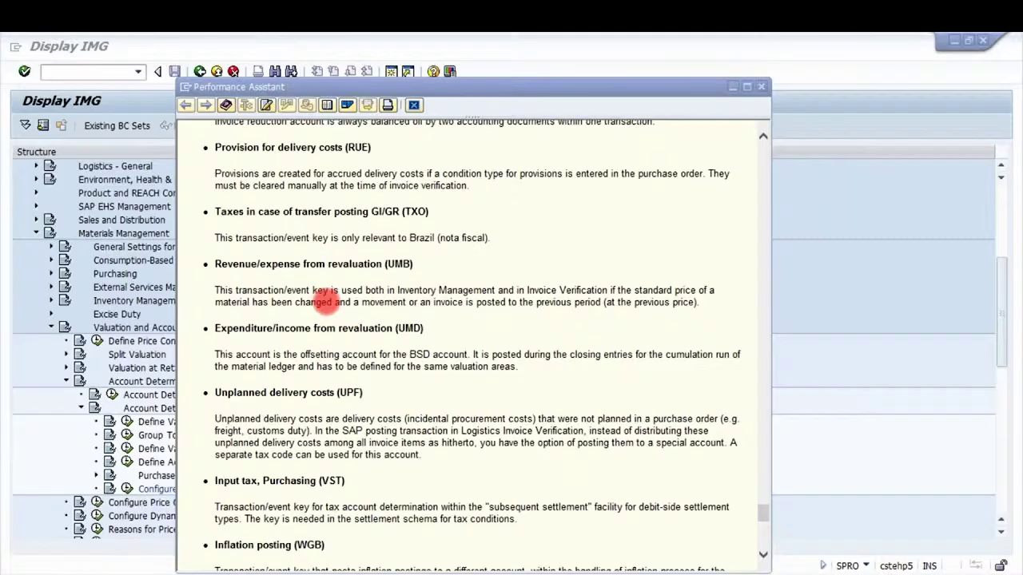
pyautogui.hotkey('alt', 'Tab')
pyautogui.hotkey('alt', 'Tab')
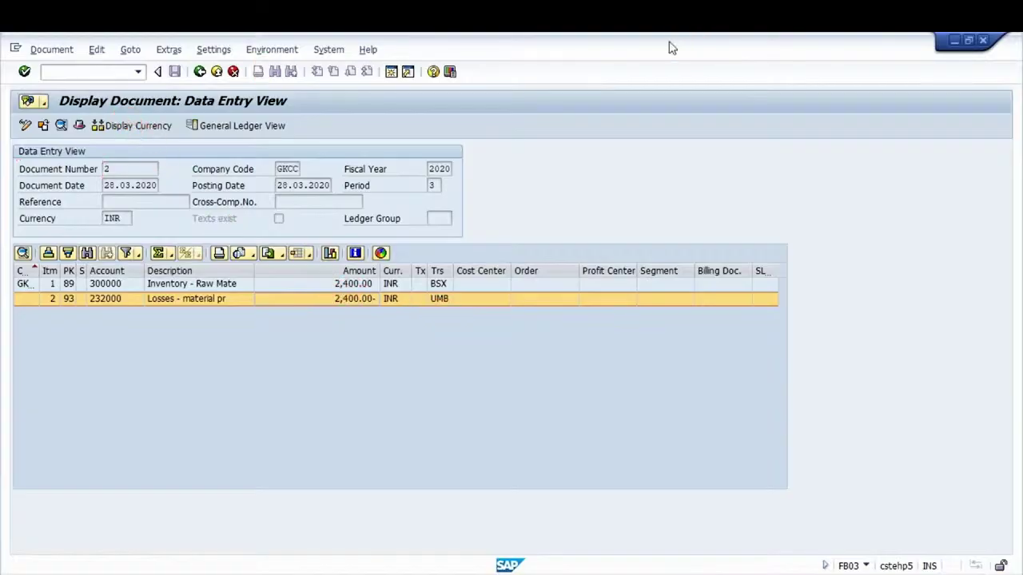
pyautogui.click(51, 72)
pyautogui.write('/ommb')
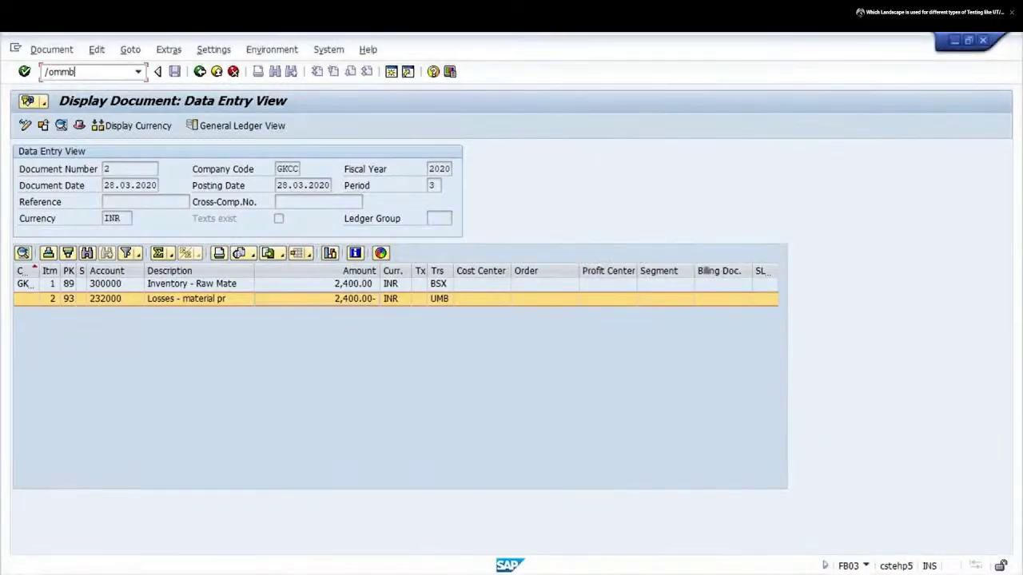
pyautogui.write('e')
pyautogui.press('Return')
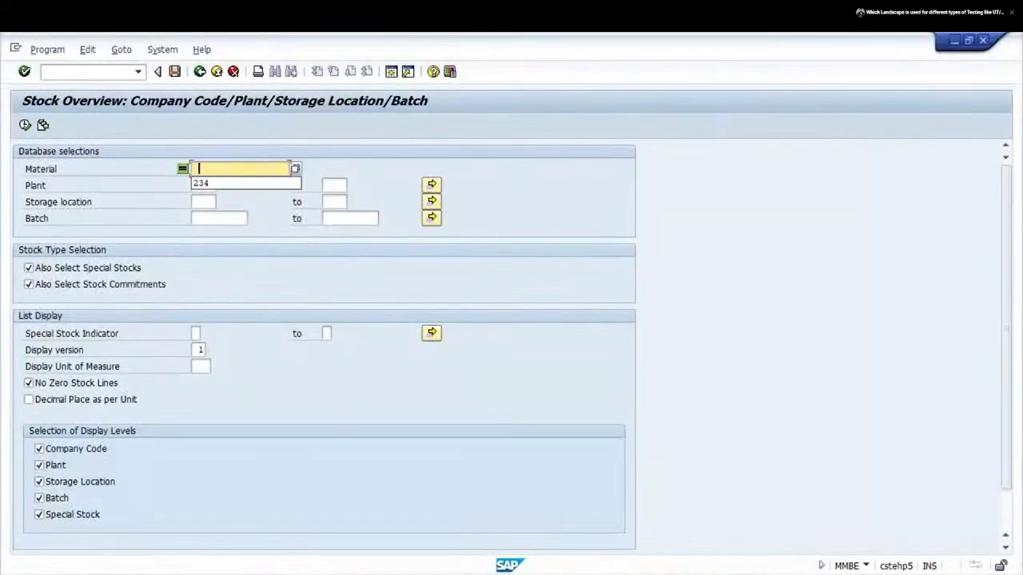
pyautogui.press('Down')
pyautogui.press('Return')
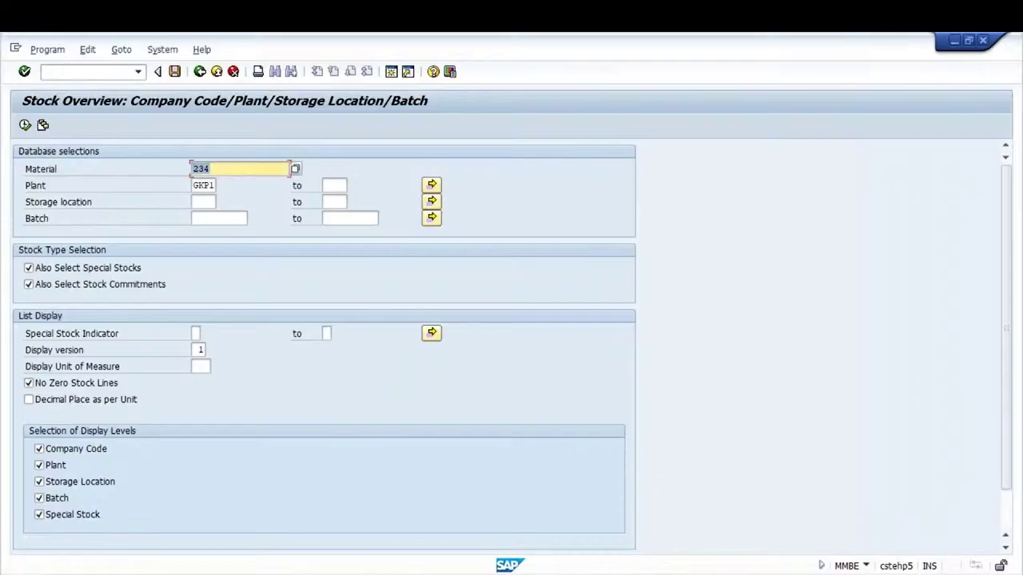
pyautogui.click(24, 125)
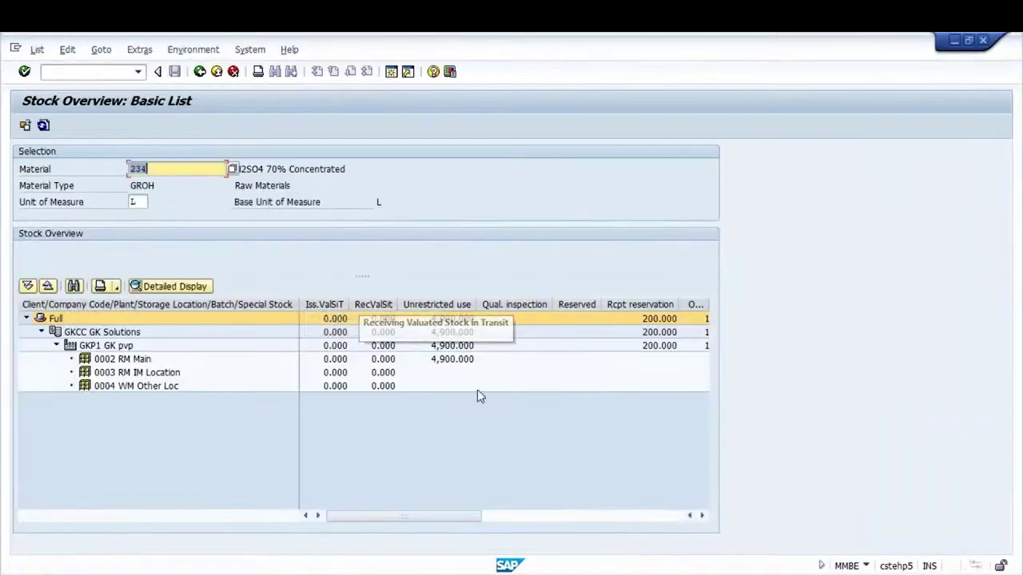
pyautogui.click(200, 72)
pyautogui.hotkey('alt', 'Tab')
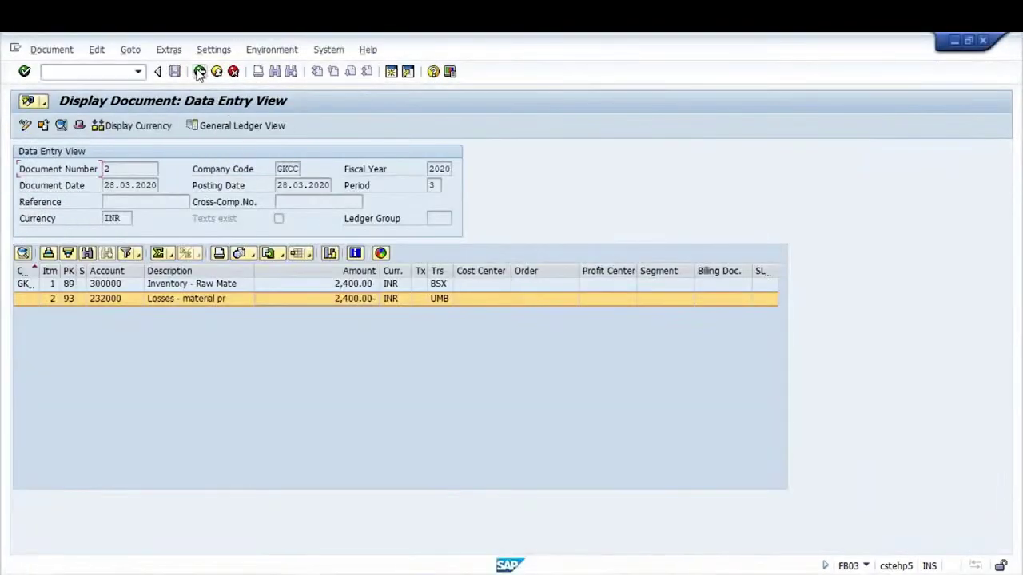
pyautogui.click(200, 72)
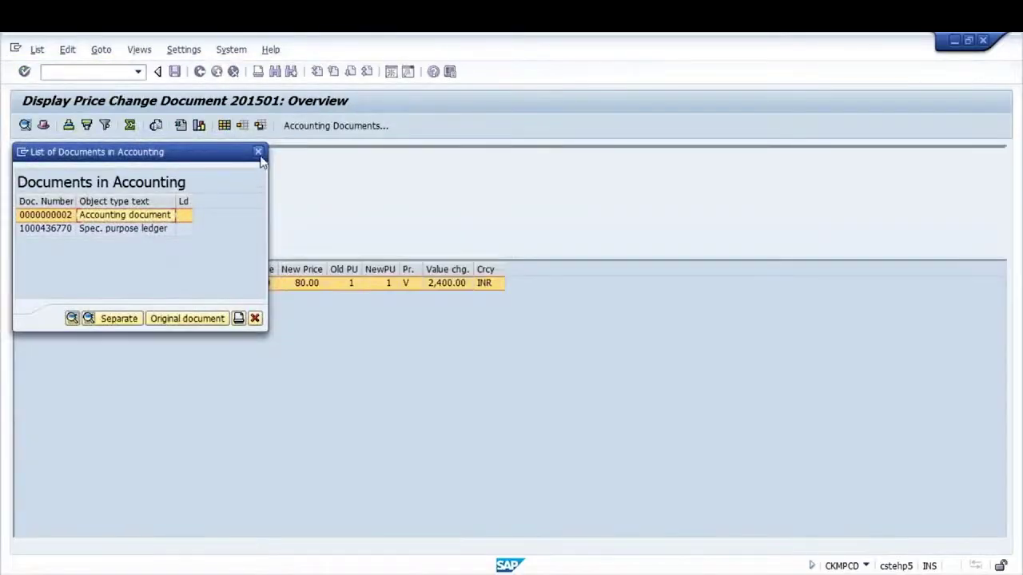
# Check material 239's stock overview, showing 240.000 unrestricted in storage location 0002 RM Main
pyautogui.click(258, 153)
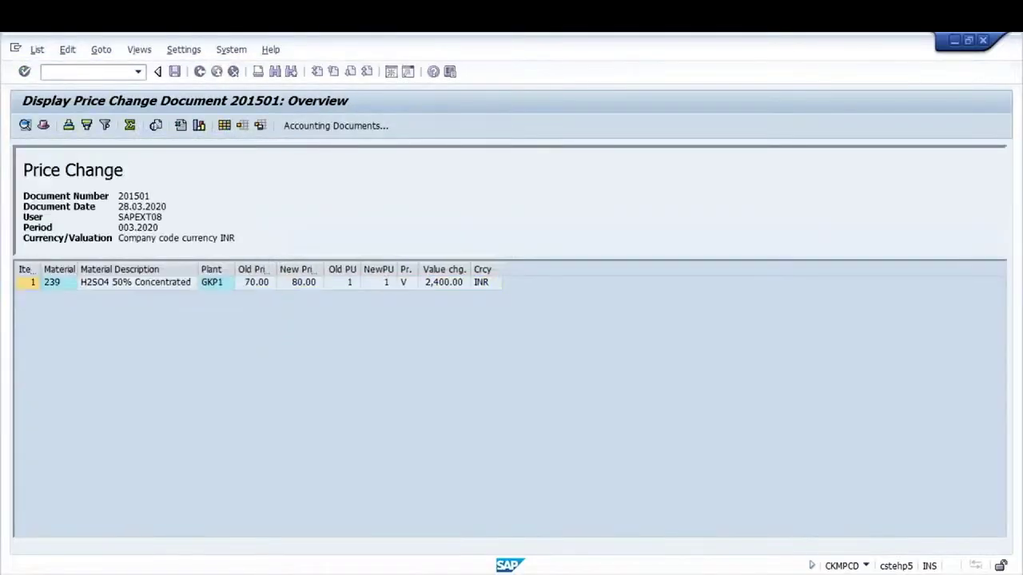
pyautogui.doubleClick(62, 286)
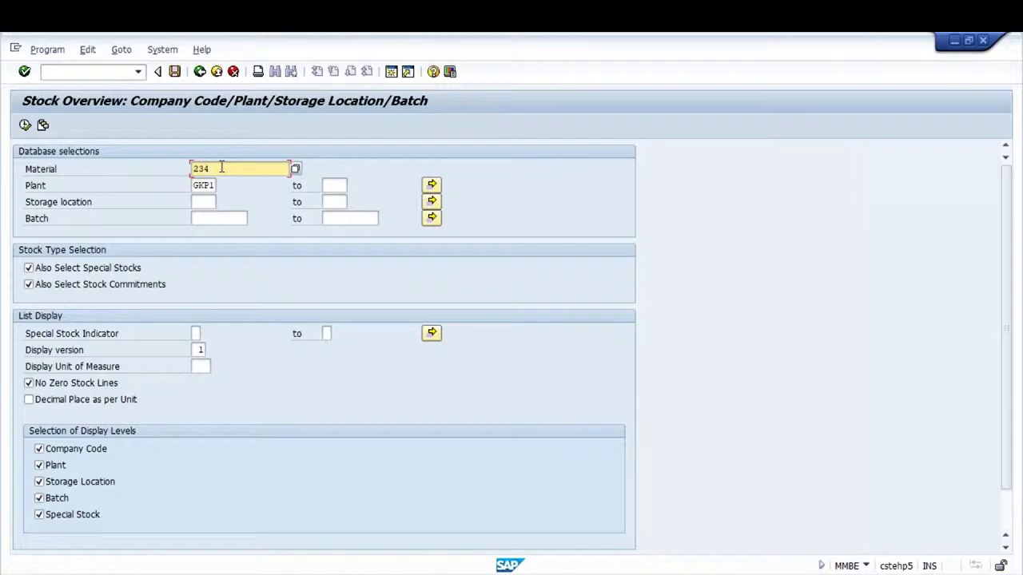
pyautogui.press('BackSpace')
pyautogui.write('9')
pyautogui.click(24, 126)
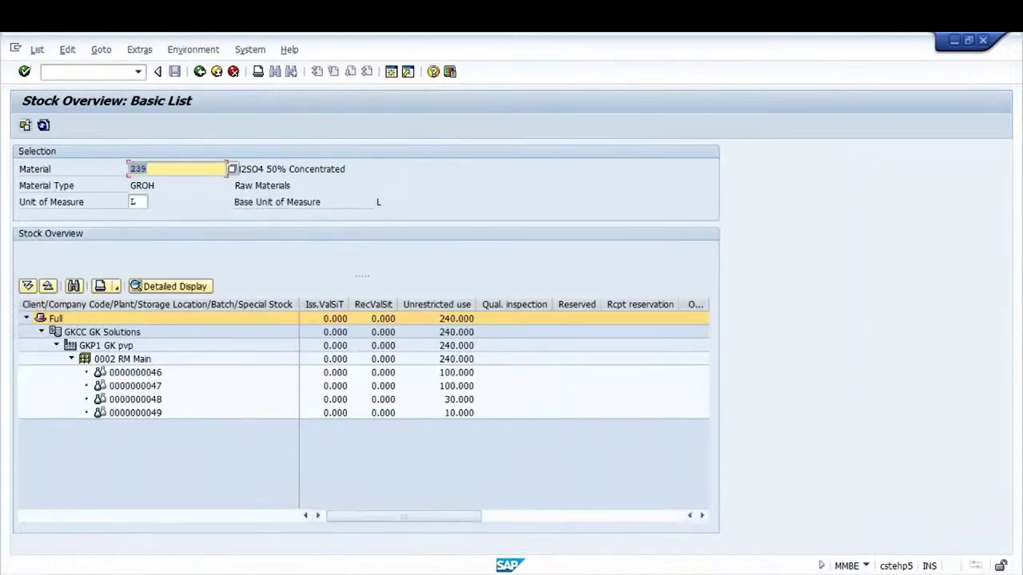
pyautogui.click(71, 359)
pyautogui.click(456, 360)
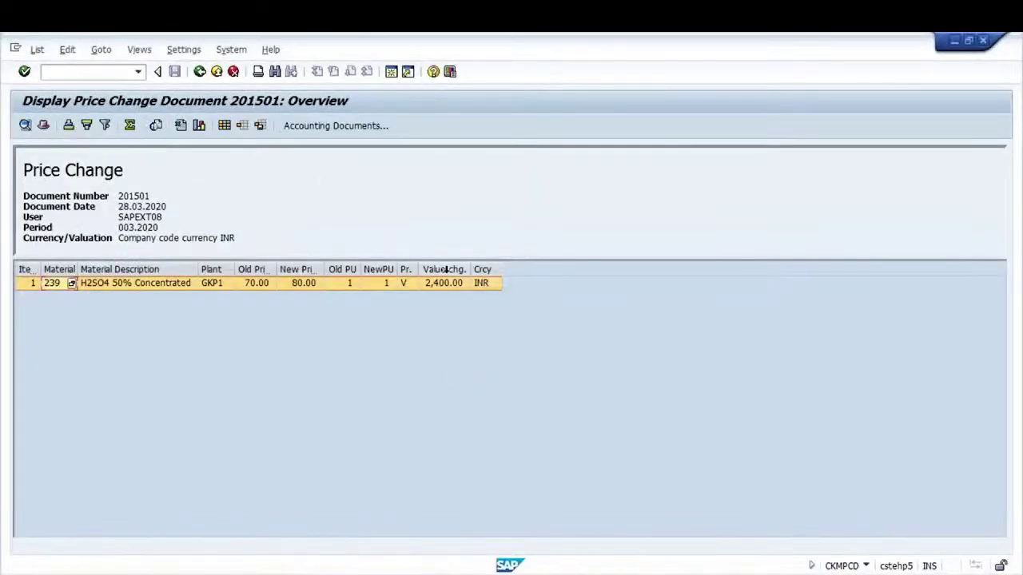
# Select the H2SO4 price change line with its 2,400.00 value change and list its accounting documents
pyautogui.click(445, 270)
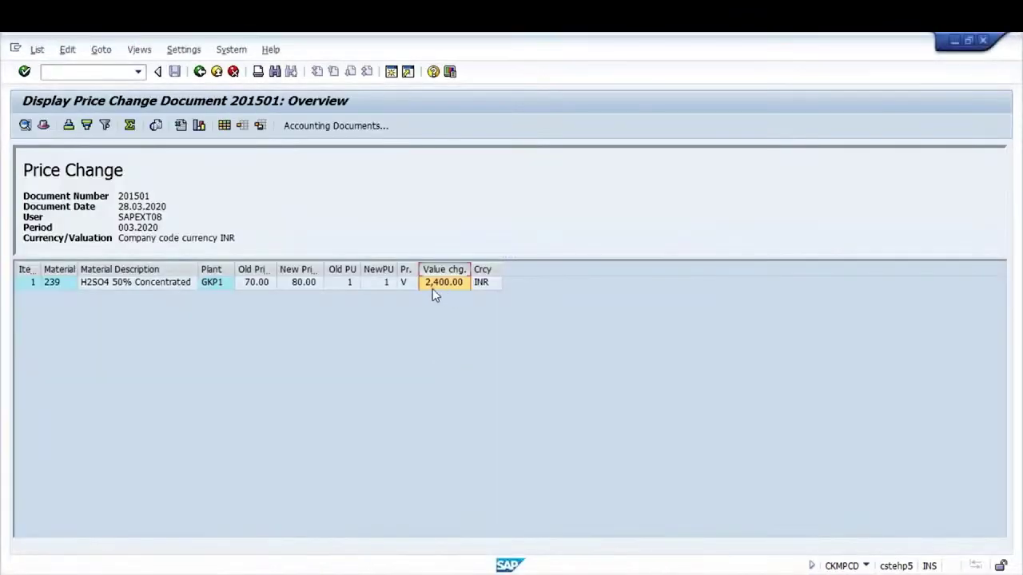
pyautogui.click(20, 284)
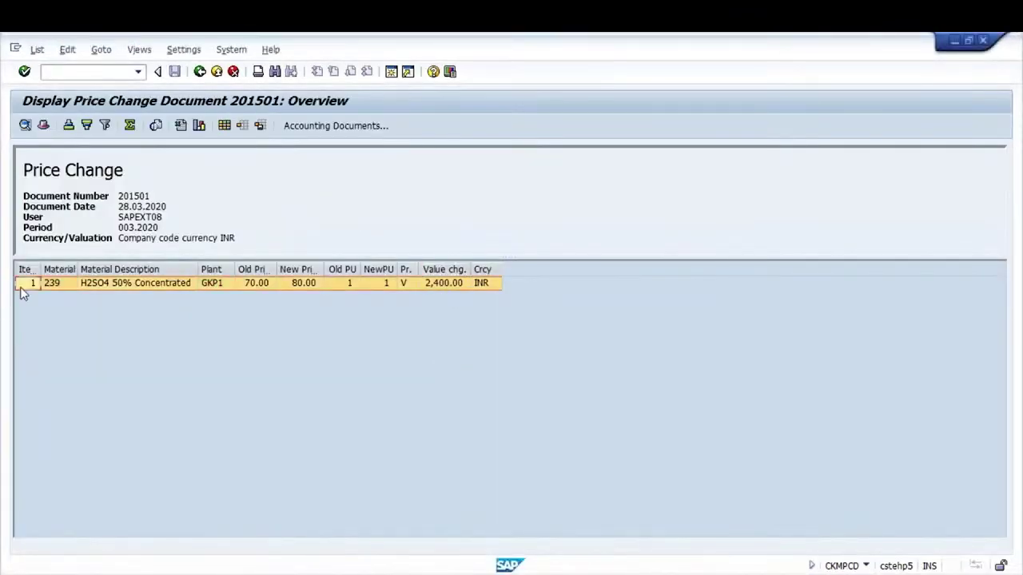
pyautogui.click(312, 127)
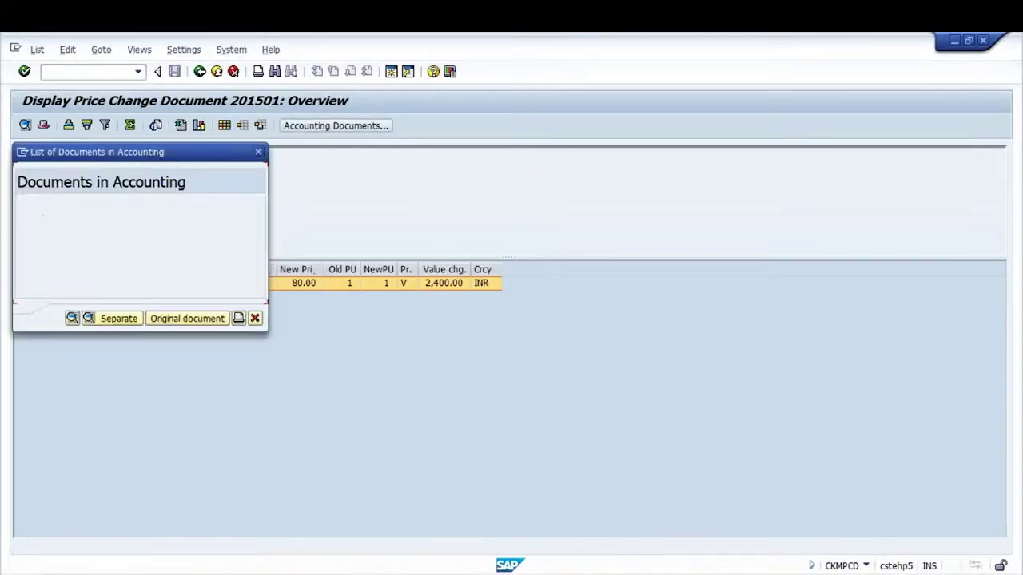
# Open accounting document 2, inspect its inventory and account 232000 UMB loss lines, then bring up the key help
pyautogui.click(116, 216)
pyautogui.doubleClick(116, 216)
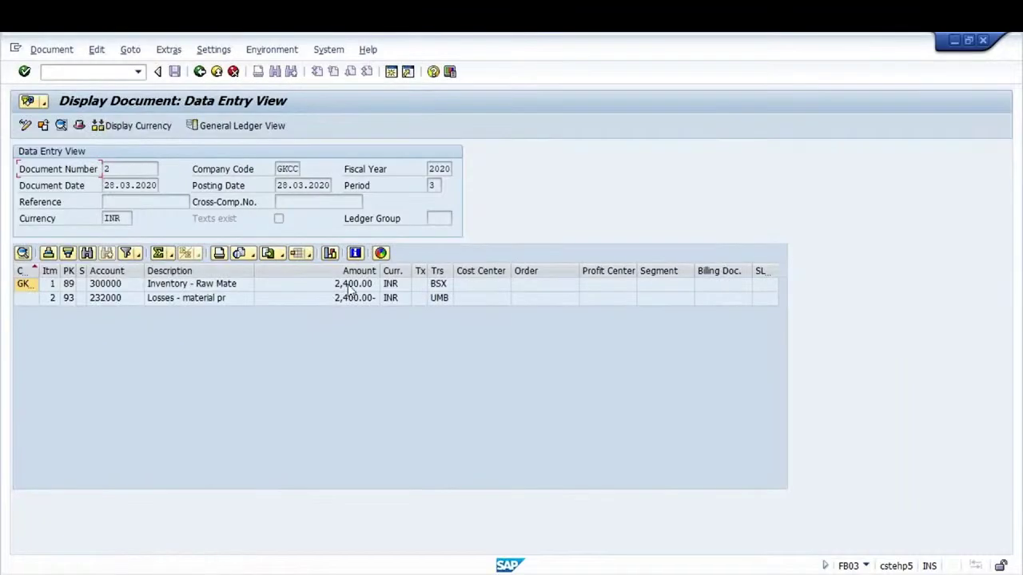
pyautogui.click(353, 286)
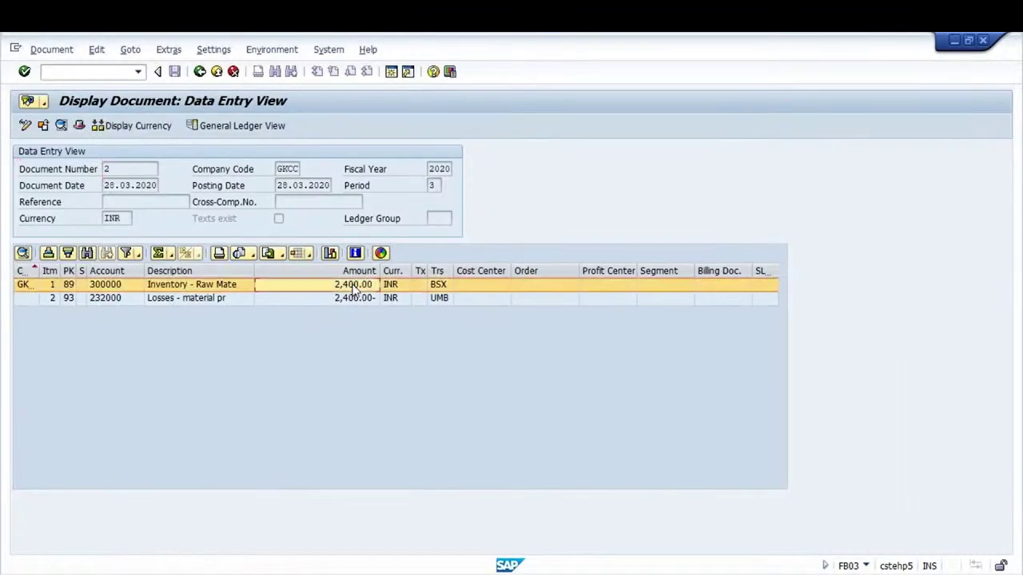
pyautogui.click(214, 300)
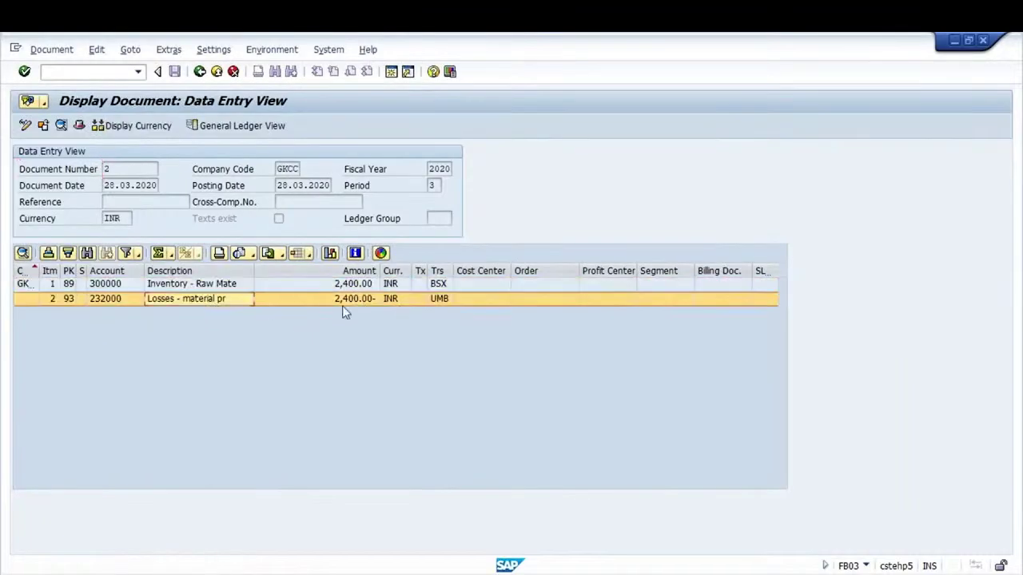
pyautogui.click(366, 304)
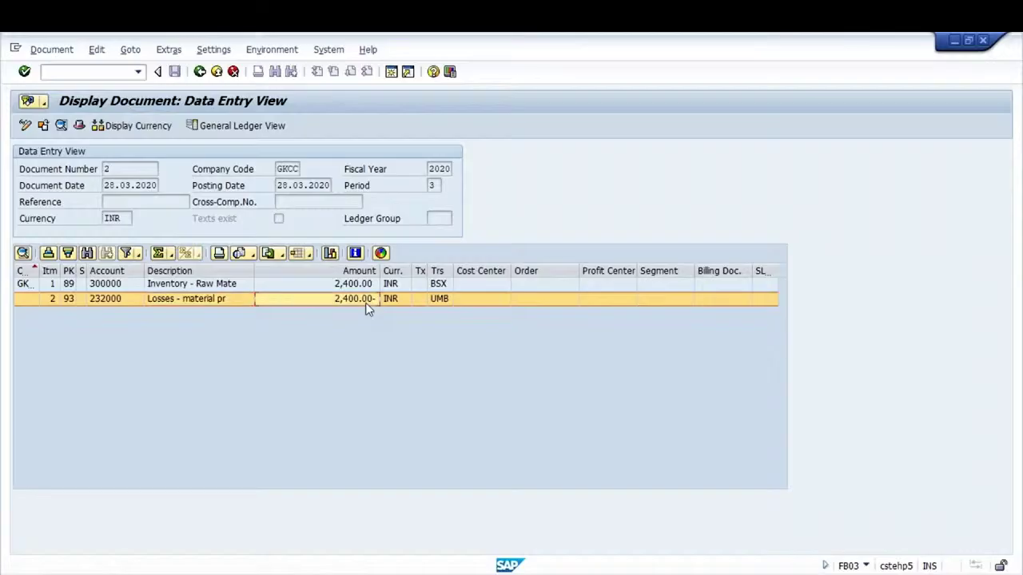
pyautogui.click(446, 299)
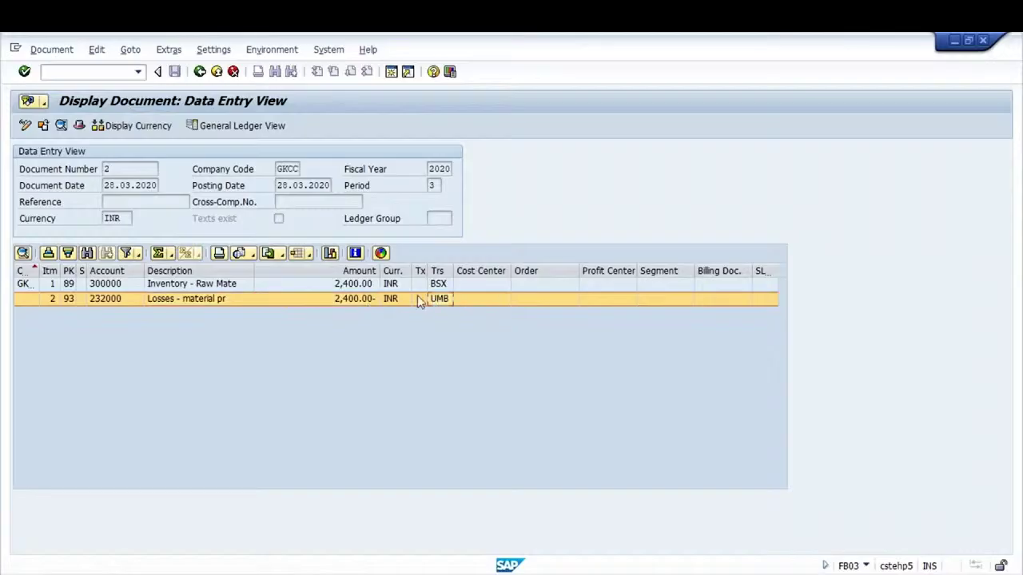
pyautogui.click(361, 287)
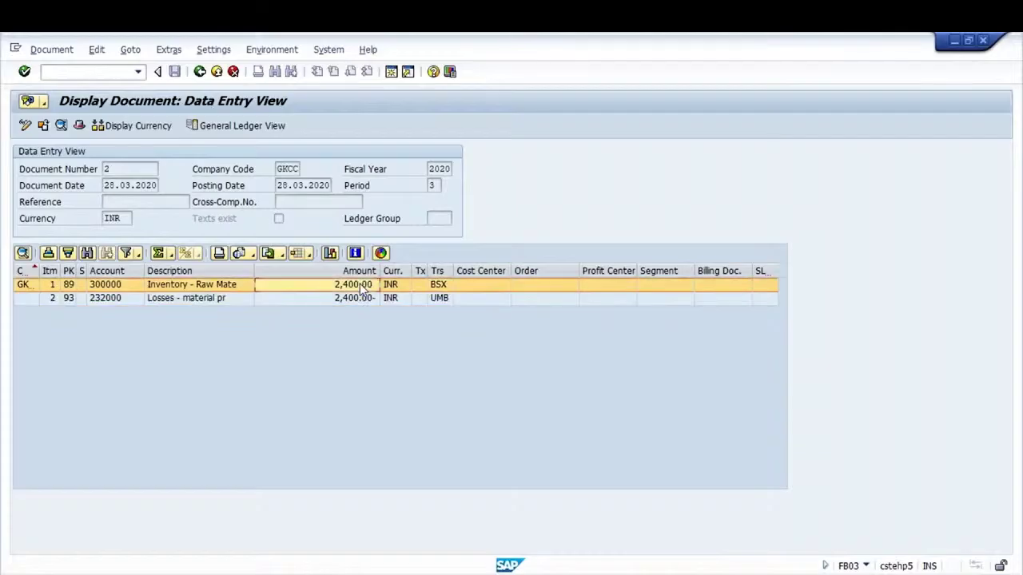
pyautogui.click(440, 305)
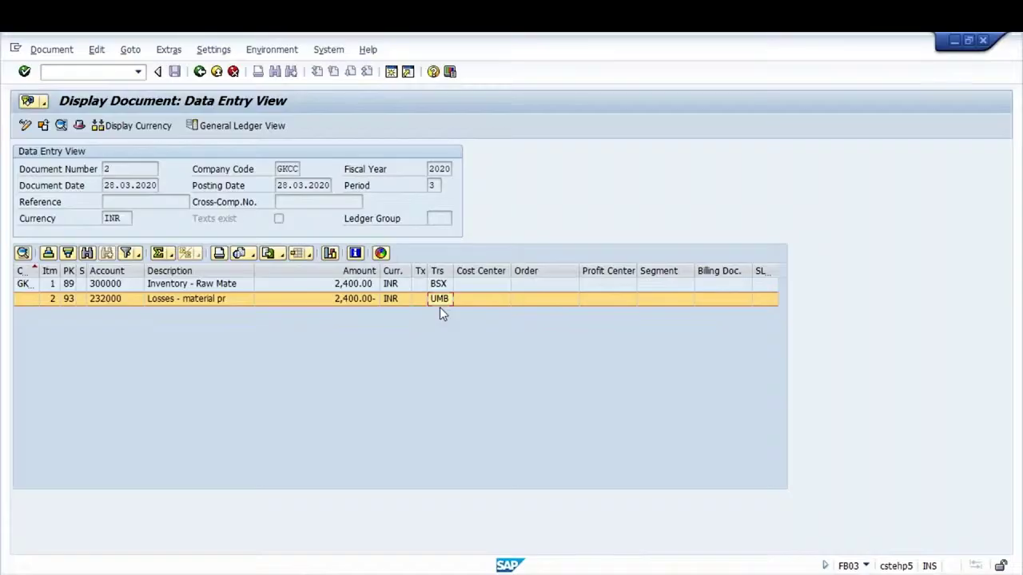
pyautogui.click(706, 564)
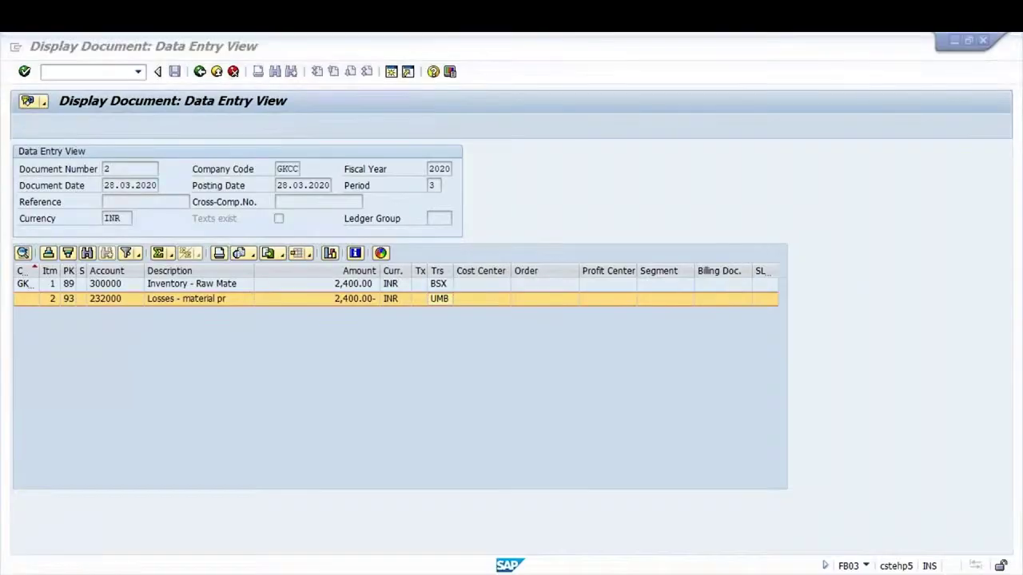
pyautogui.click(835, 541)
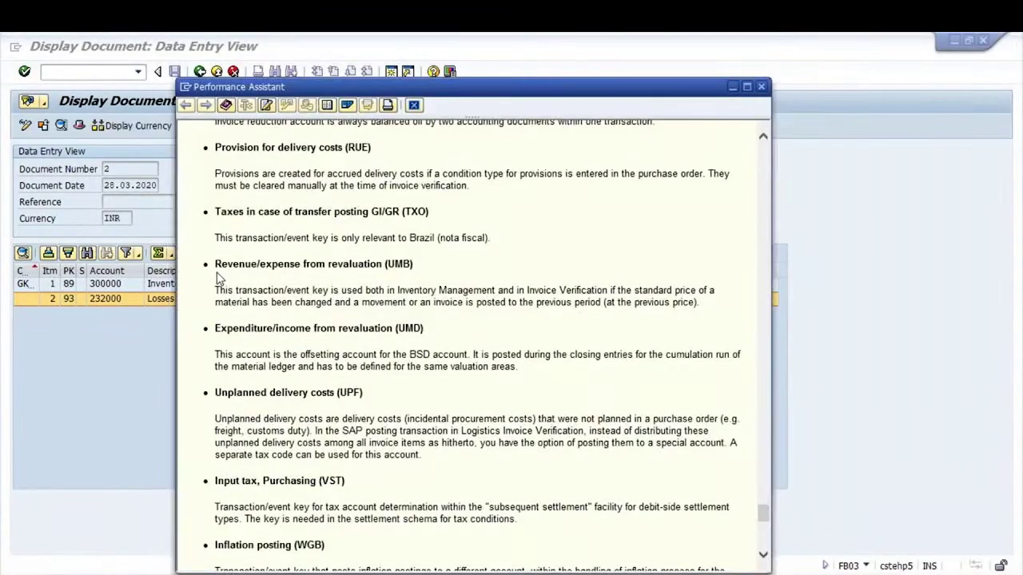
# Review the UMB revaluation explanation and move the help window aside
pyautogui.moveTo(216, 260); pyautogui.dragTo(441, 279)
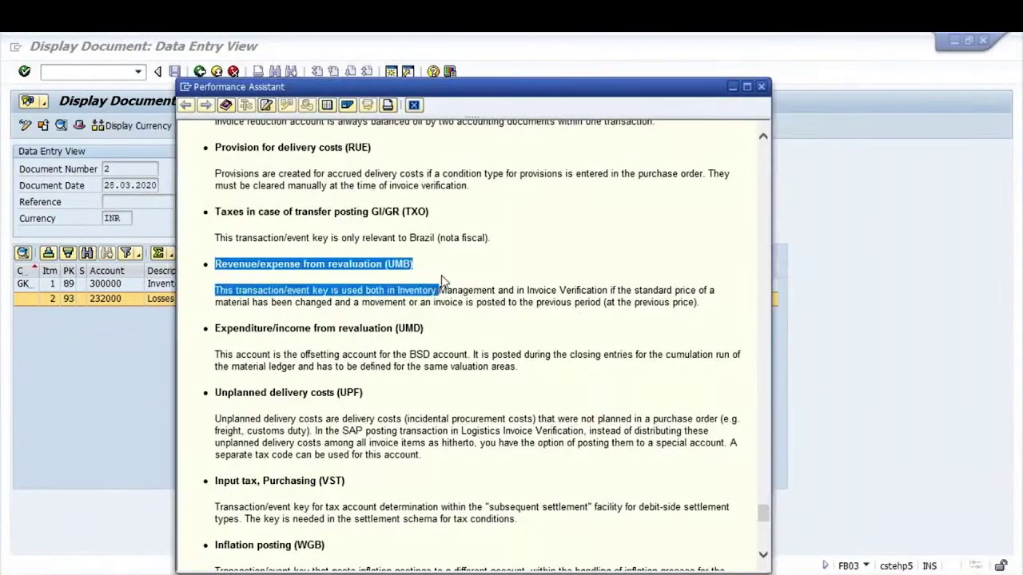
pyautogui.click(377, 284)
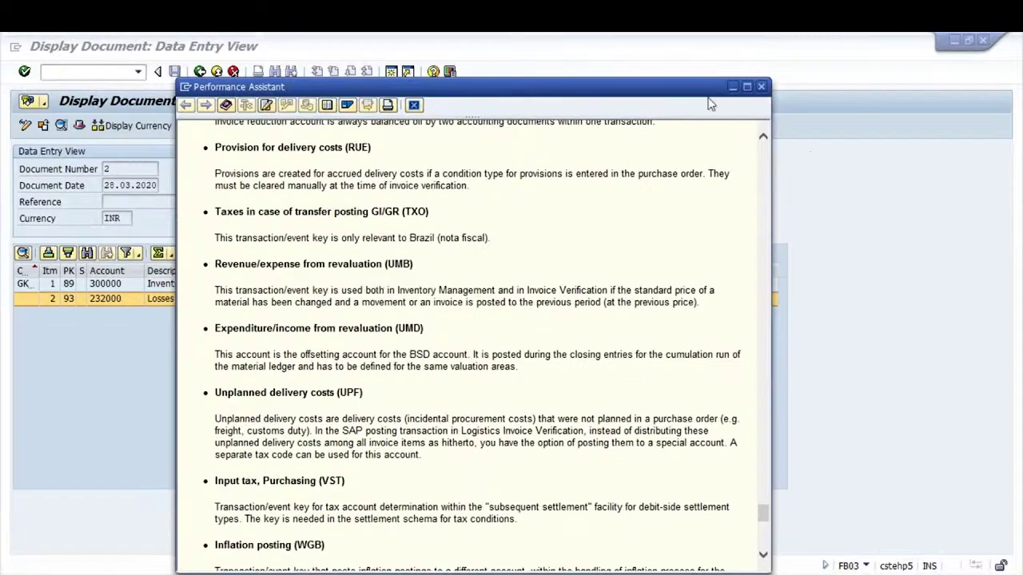
pyautogui.moveTo(688, 94); pyautogui.dragTo(562, 135)
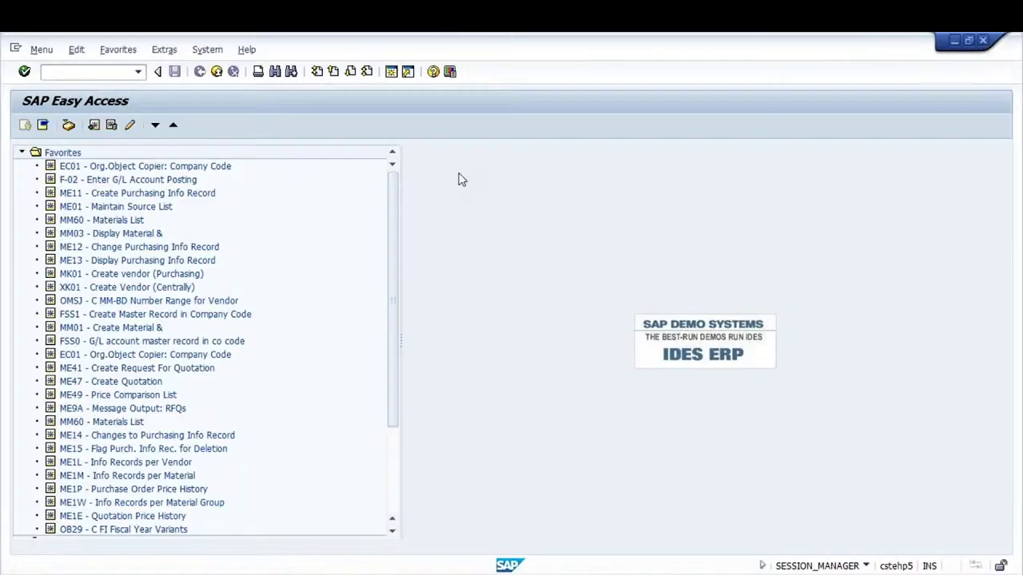
# Start MIGO with /nmigo for a Goods Receipt Other, movement type 501
pyautogui.click(48, 72)
pyautogui.write('/nmigo')
pyautogui.press('Return')
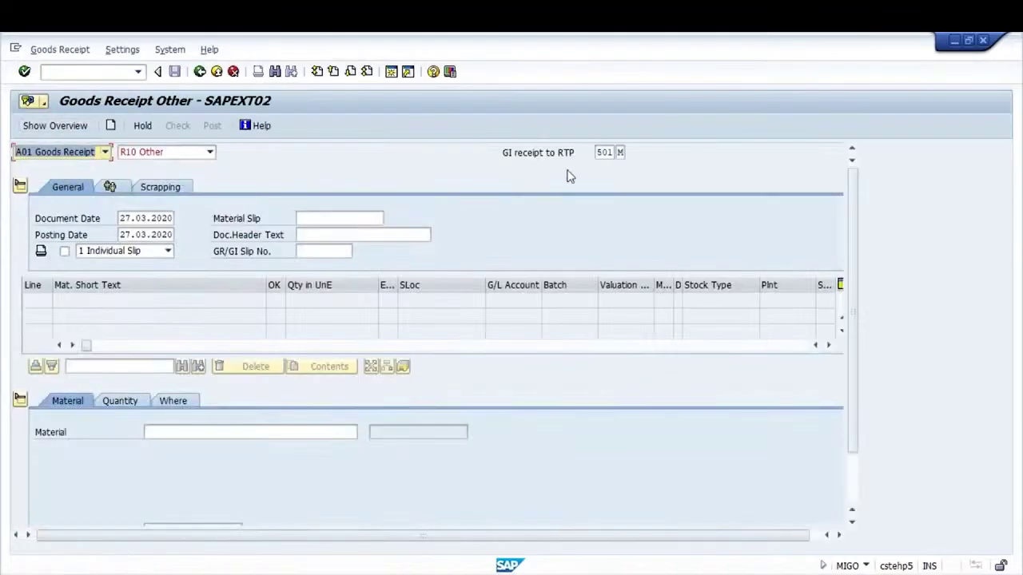
# Enter special stock indicator M beside movement type 501 and confirm it means Ret.trans.pkg vendor
pyautogui.click(608, 152)
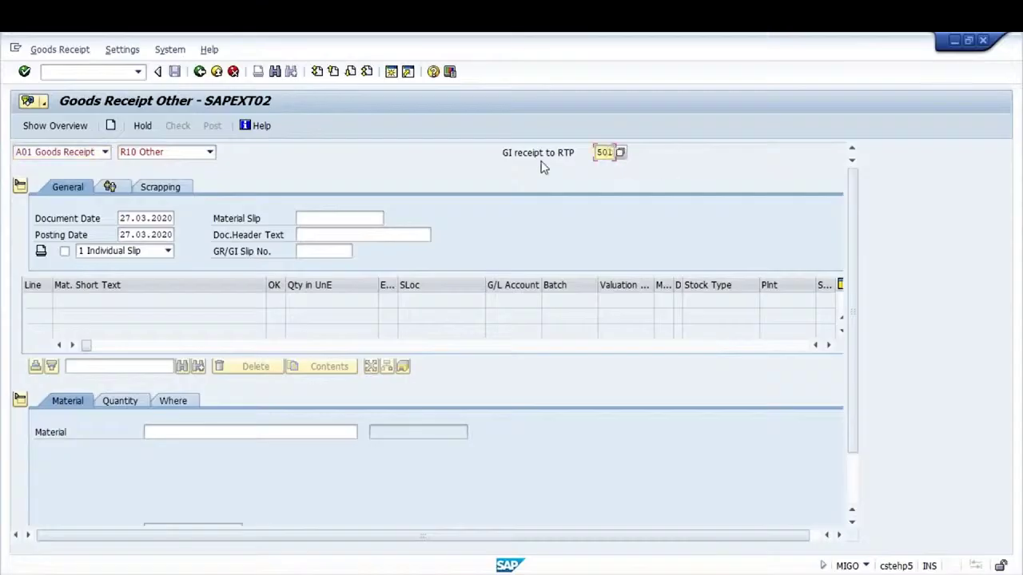
pyautogui.click(620, 152)
pyautogui.write('M')
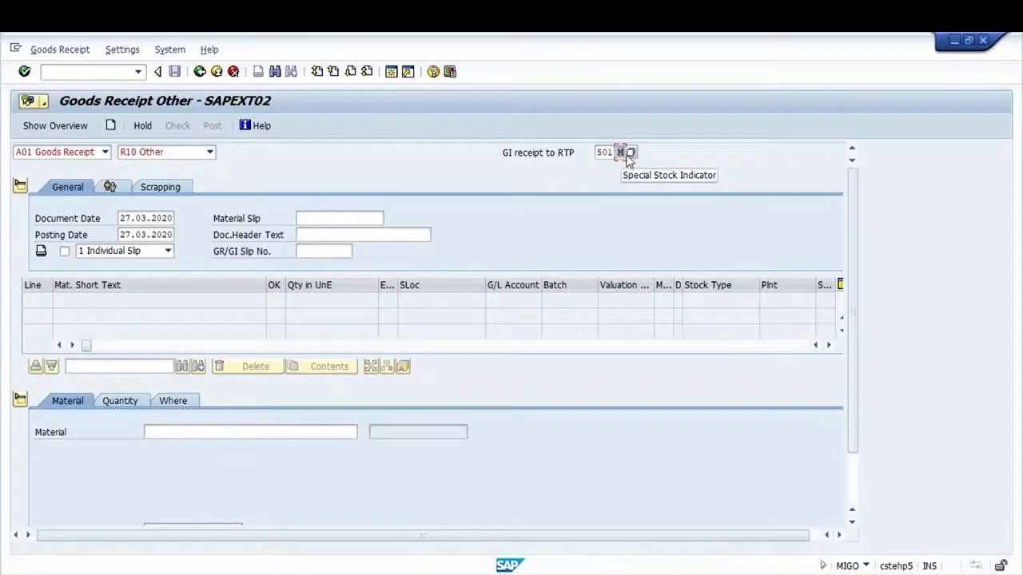
pyautogui.press('Return')
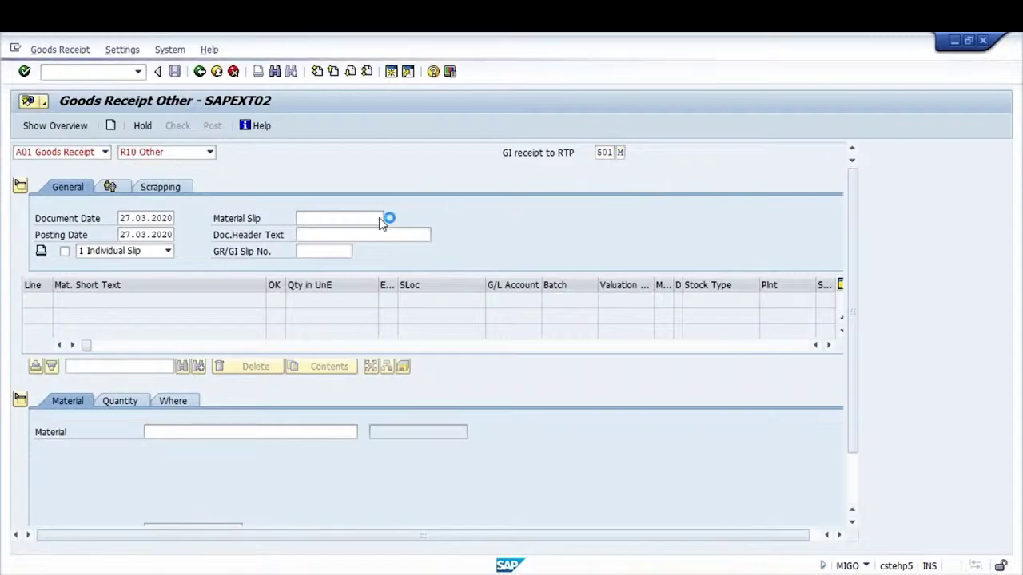
pyautogui.press('F4')
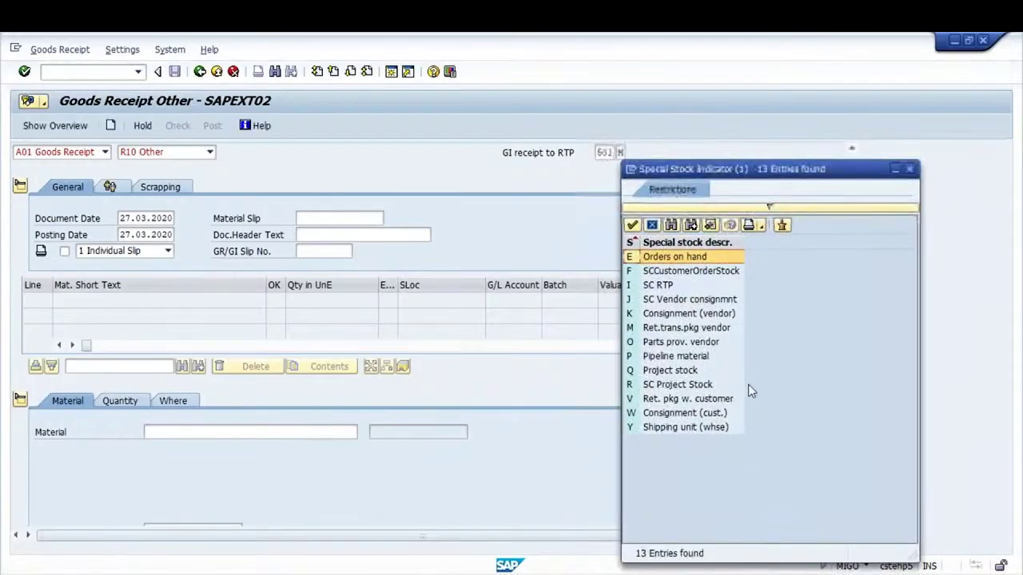
pyautogui.click(666, 329)
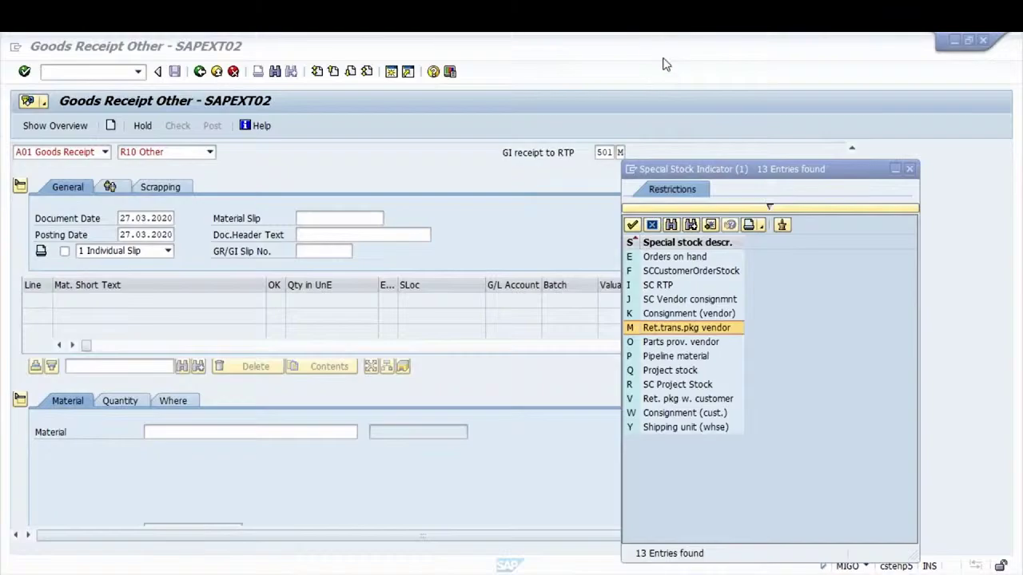
pyautogui.doubleClick(660, 342)
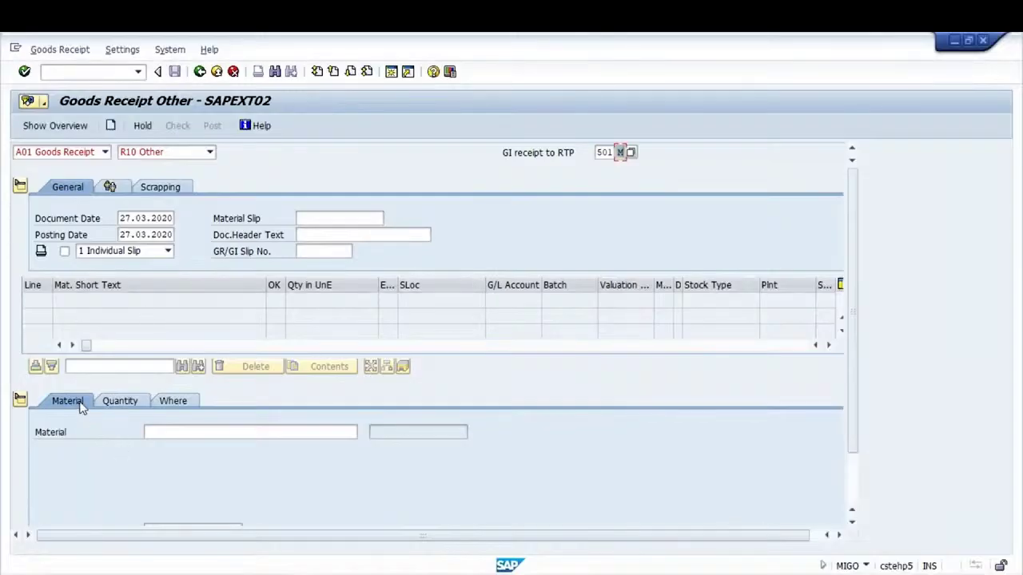
# Add packing material 236 as an item with quantity 30
pyautogui.click(139, 431)
pyautogui.write('236')
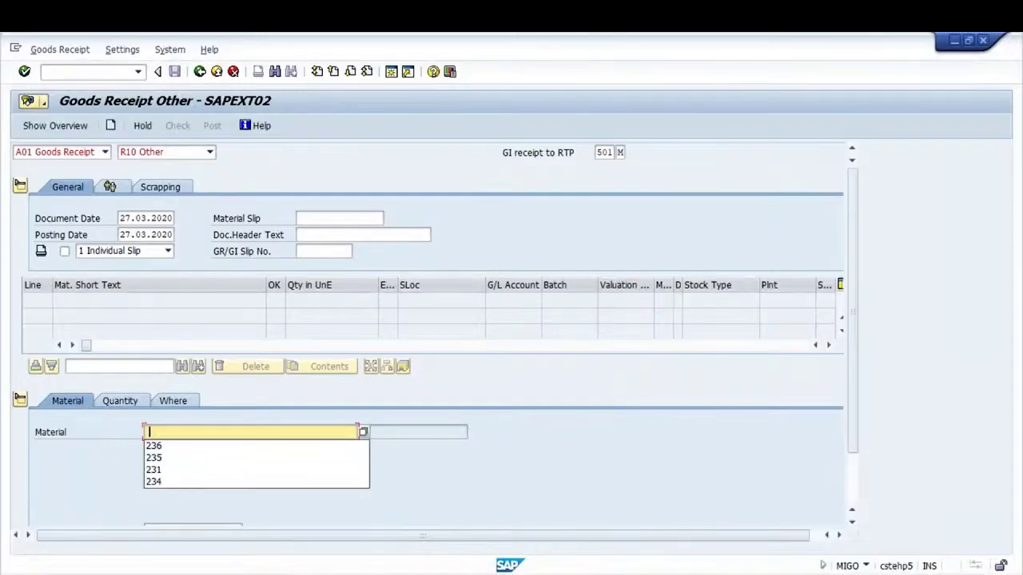
pyautogui.press('Return')
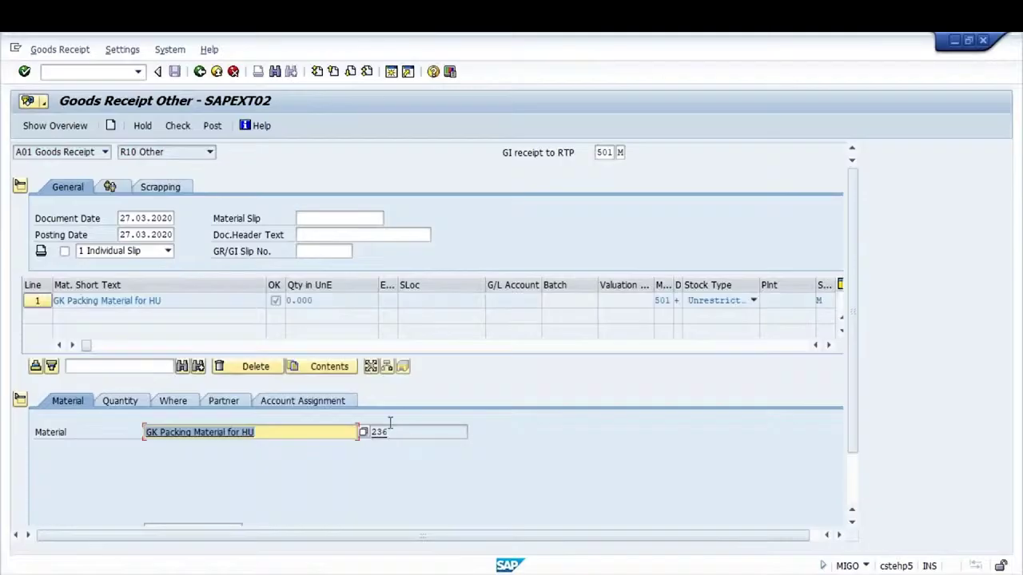
pyautogui.click(128, 399)
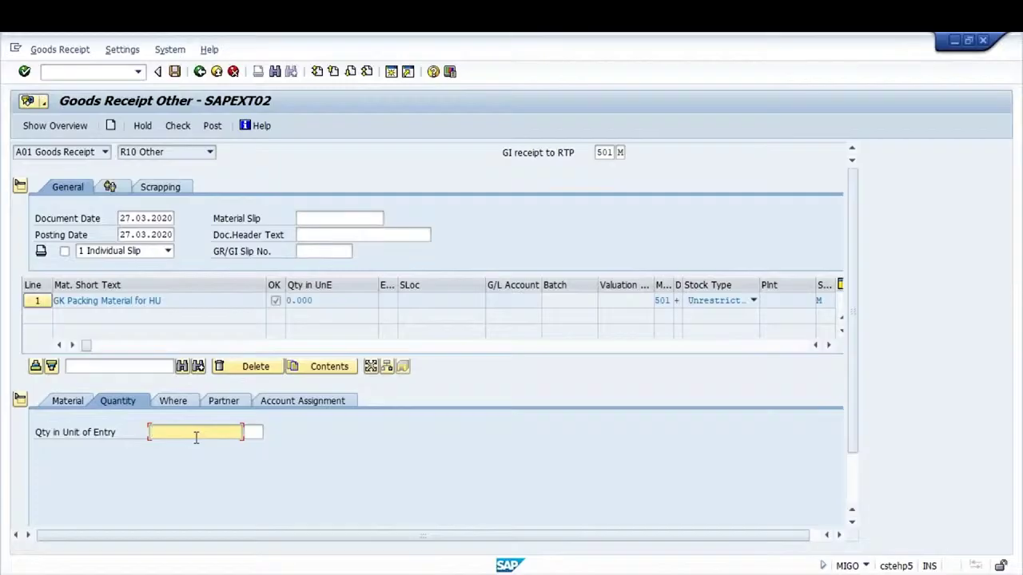
pyautogui.write('30')
pyautogui.press('Return')
# Set the item's plant GKP1, storage location 0002, and enter the goods recipient's name
pyautogui.click(176, 401)
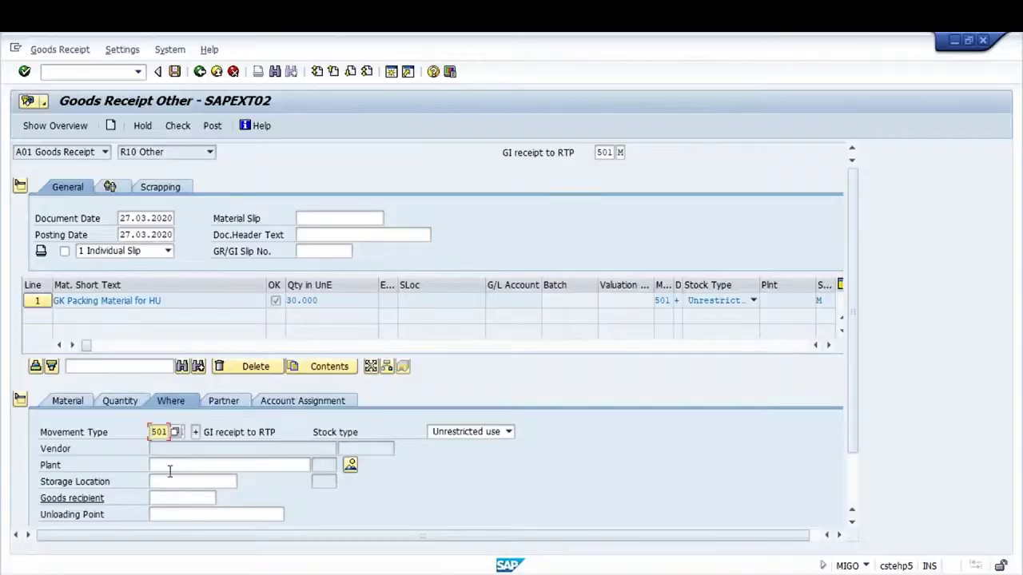
pyautogui.click(169, 470)
pyautogui.write('GKP1')
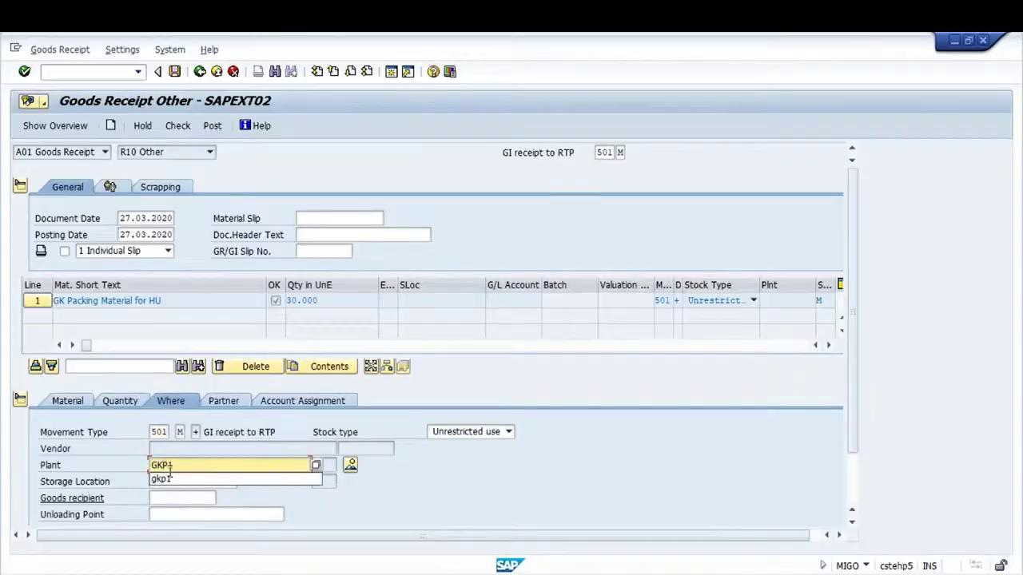
pyautogui.press('Return')
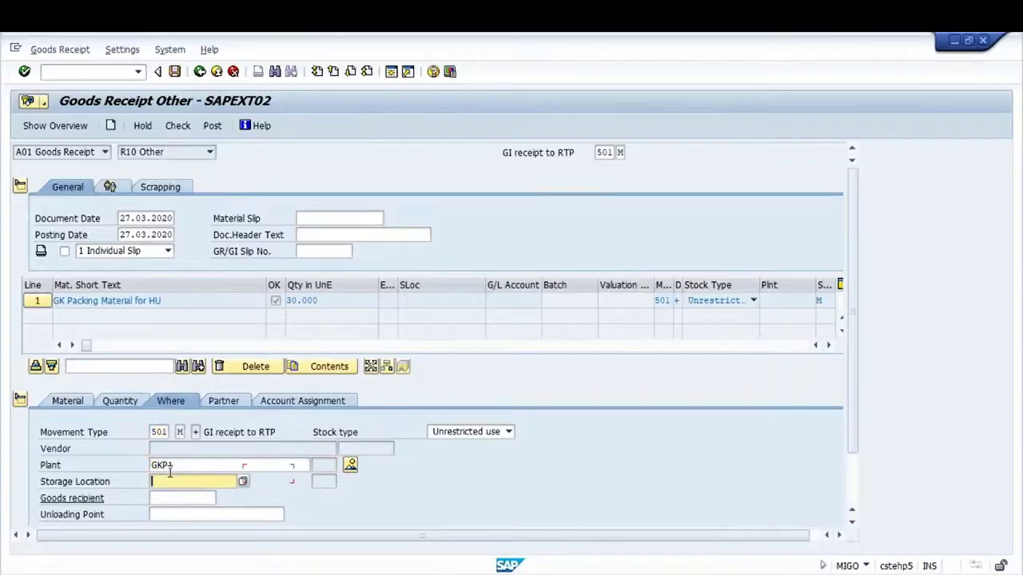
pyautogui.write('0002')
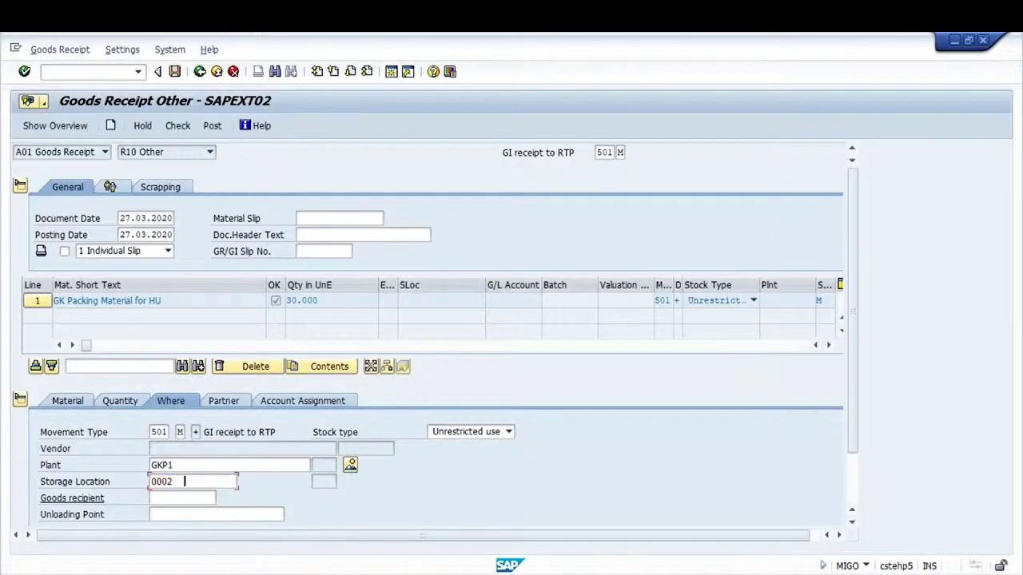
pyautogui.press('Return')
pyautogui.click(184, 498)
pyautogui.write('GANESH')
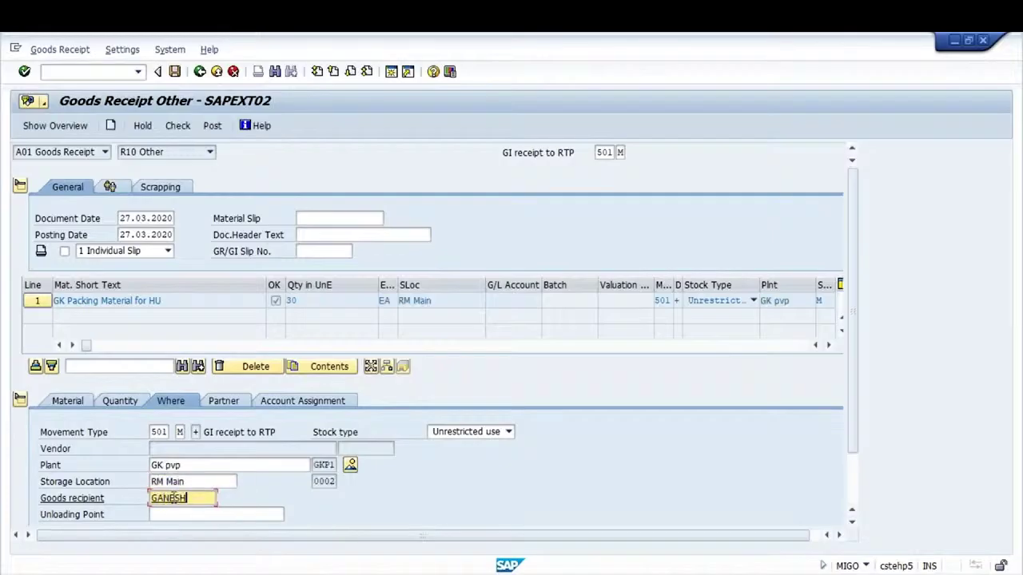
pyautogui.press('Return')
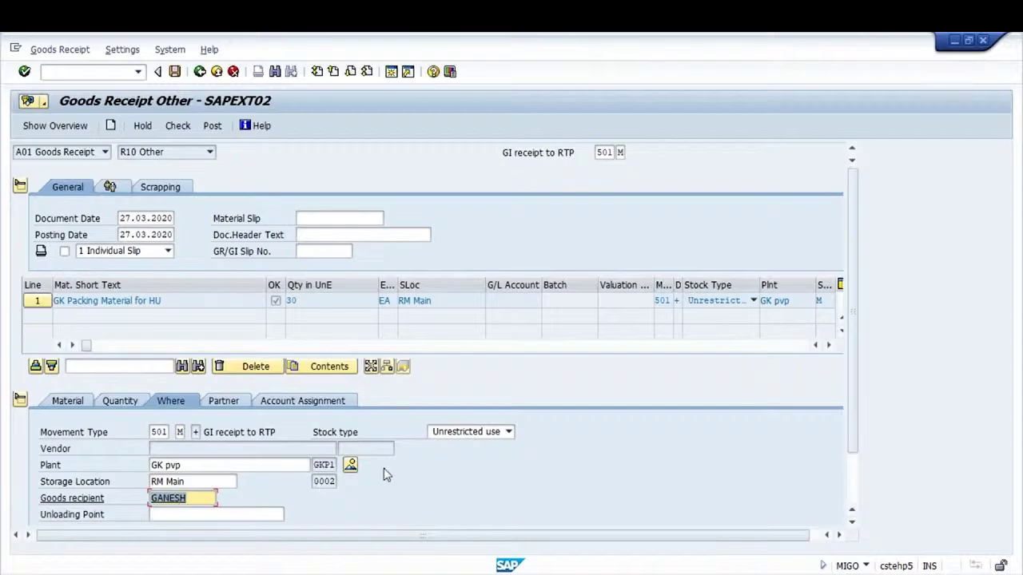
# Assign vendor RM Vendor 1 to the item in its partner details
pyautogui.click(238, 402)
pyautogui.click(176, 436)
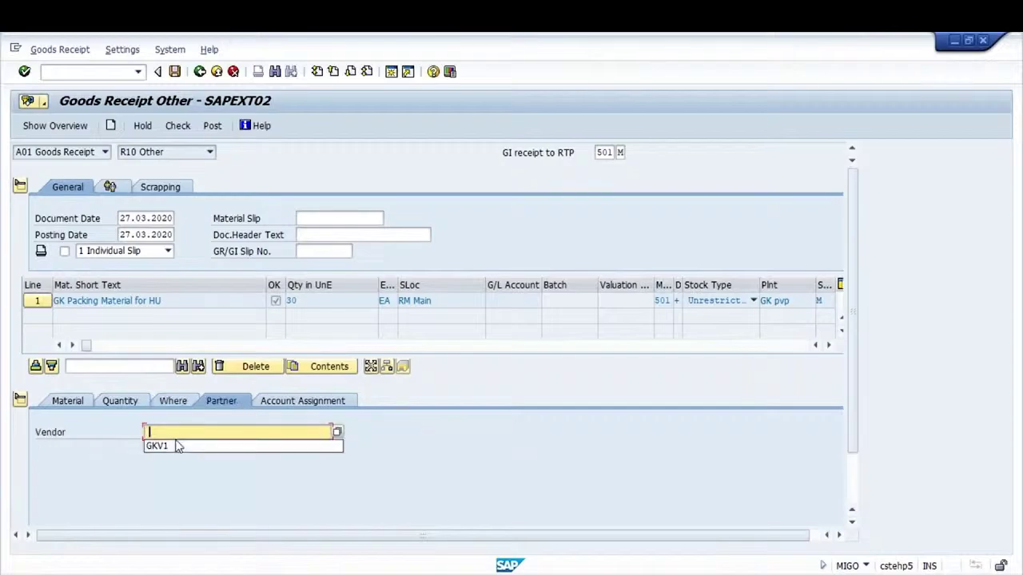
pyautogui.click(177, 446)
pyautogui.press('Return')
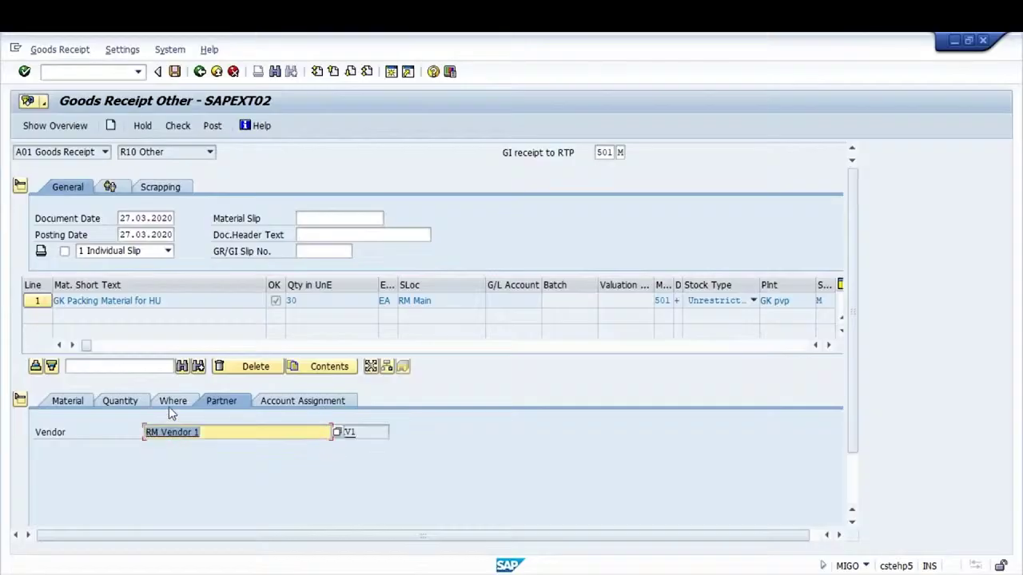
pyautogui.click(170, 402)
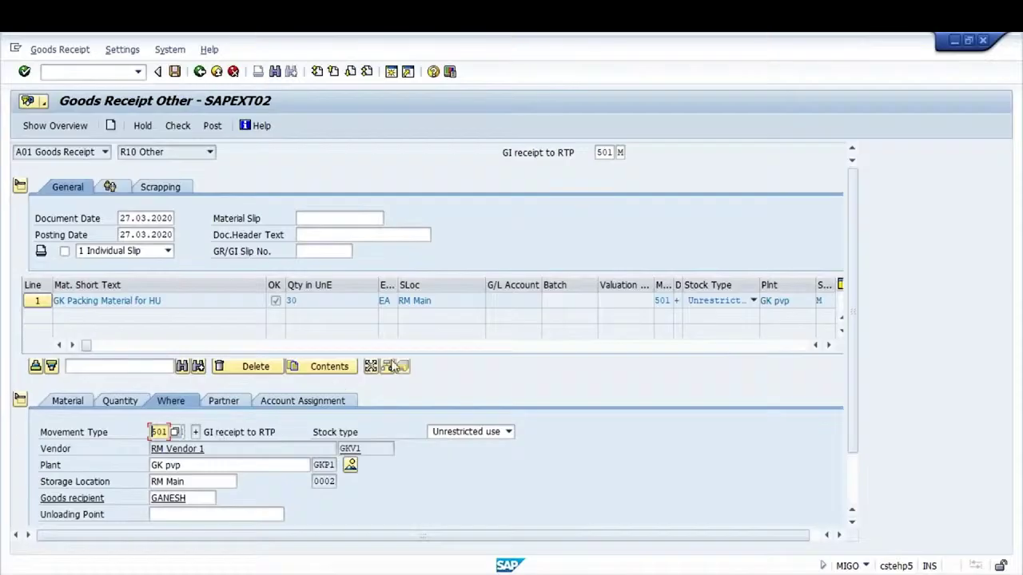
# Set the item's stock type to 2 Quality inspection and run Check on the entries
pyautogui.click(477, 436)
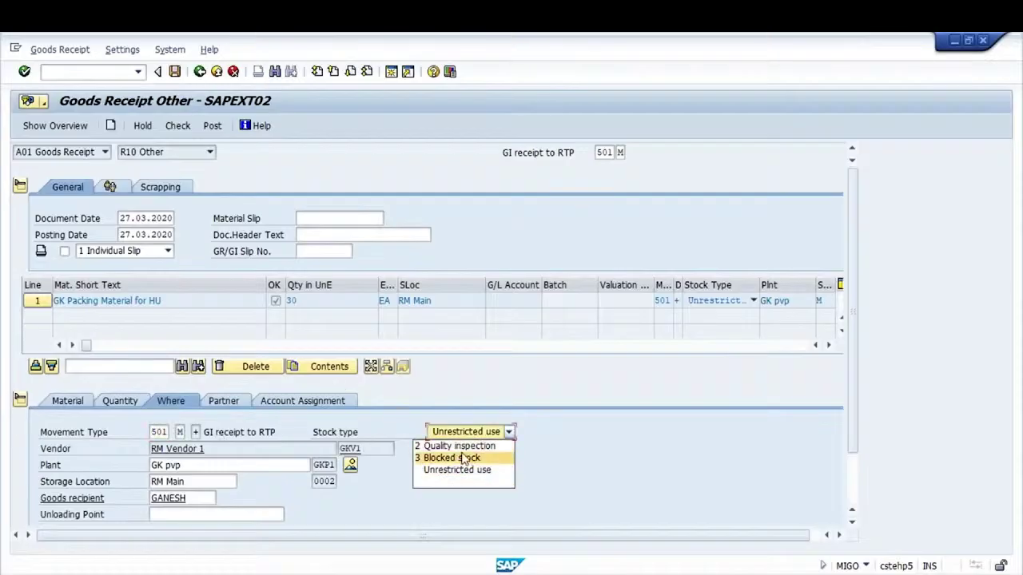
pyautogui.click(459, 446)
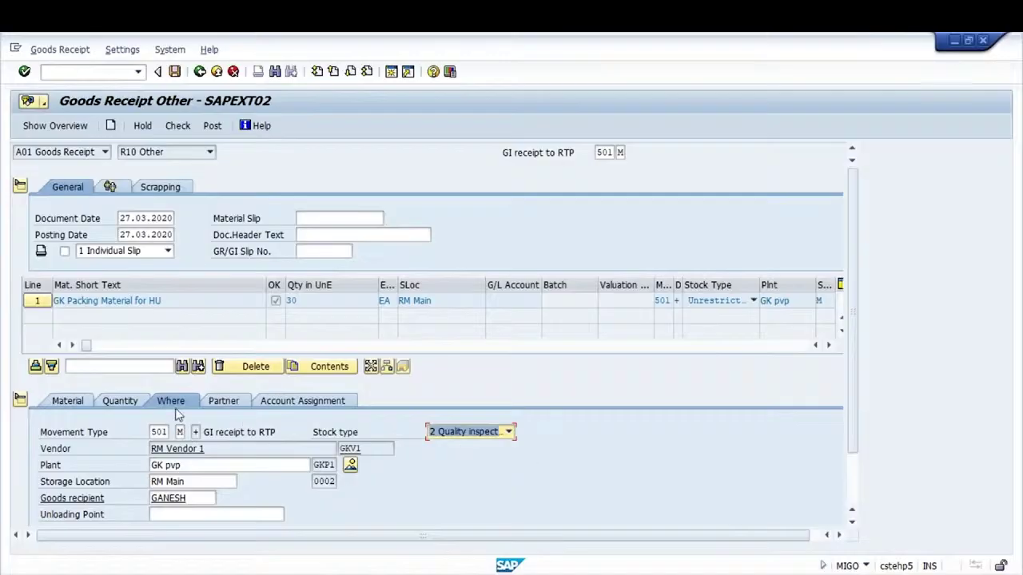
pyautogui.click(179, 125)
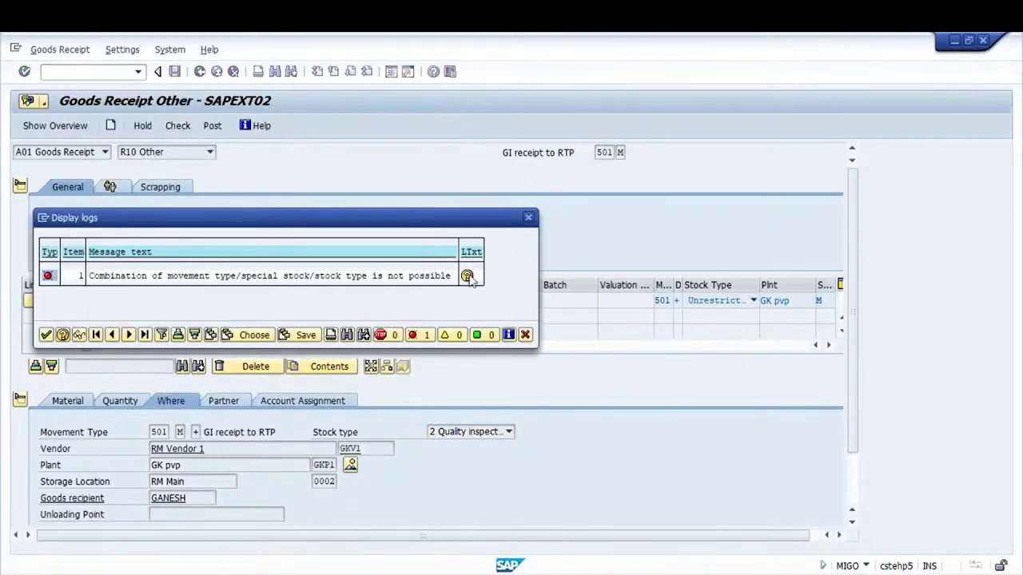
# Read the long text of the combination-not-possible error, then close the explanation and log
pyautogui.click(467, 276)
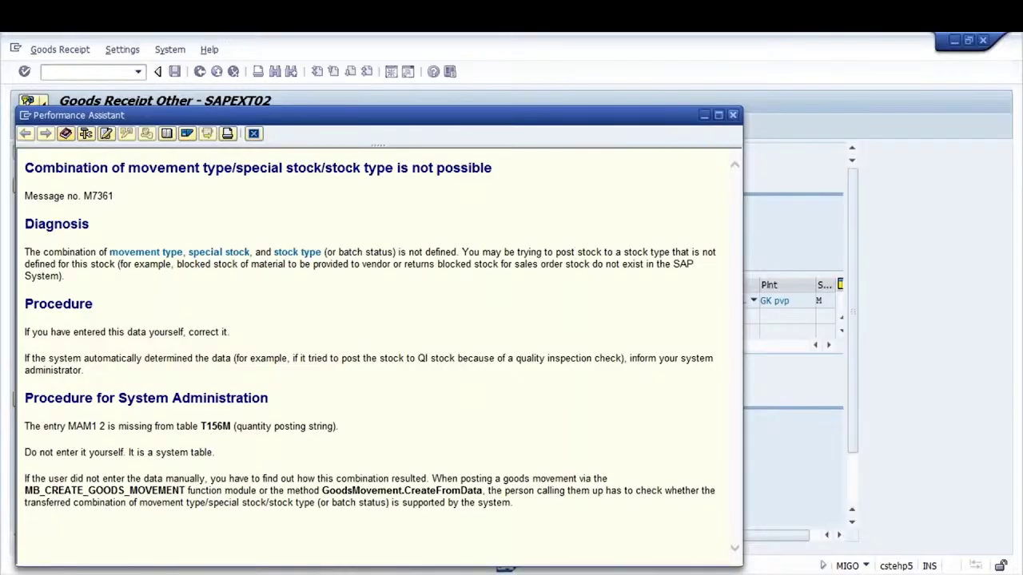
pyautogui.click(732, 115)
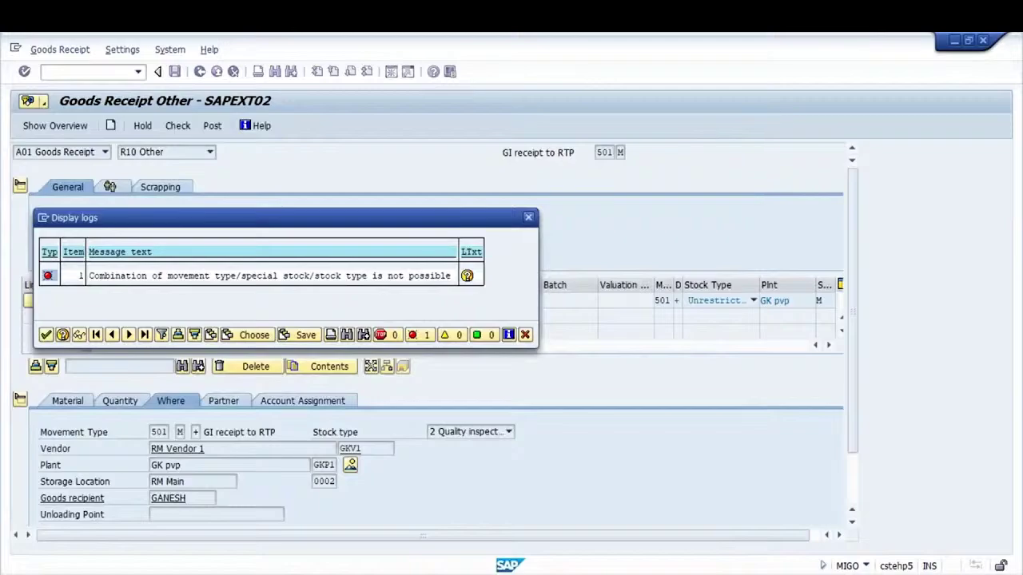
pyautogui.click(531, 218)
# Switch the stock type back to Unrestricted use, check, and post as material document 51000298
pyautogui.click(508, 432)
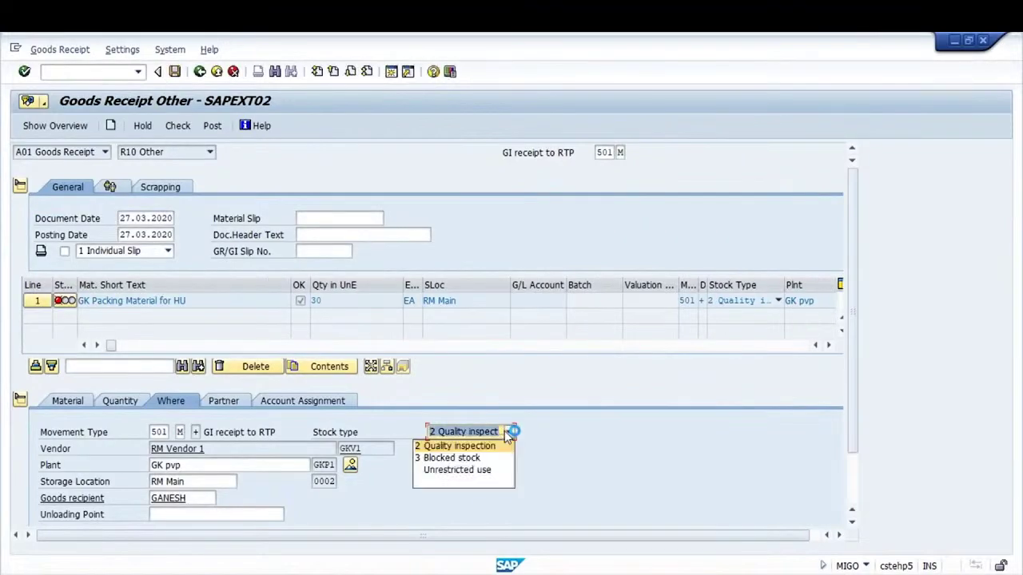
pyautogui.click(467, 471)
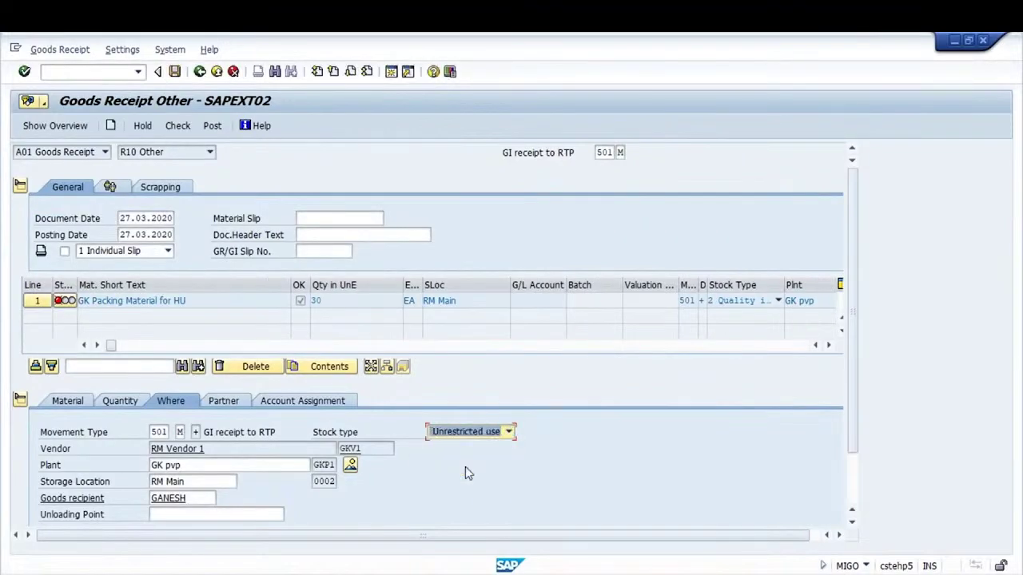
pyautogui.click(178, 126)
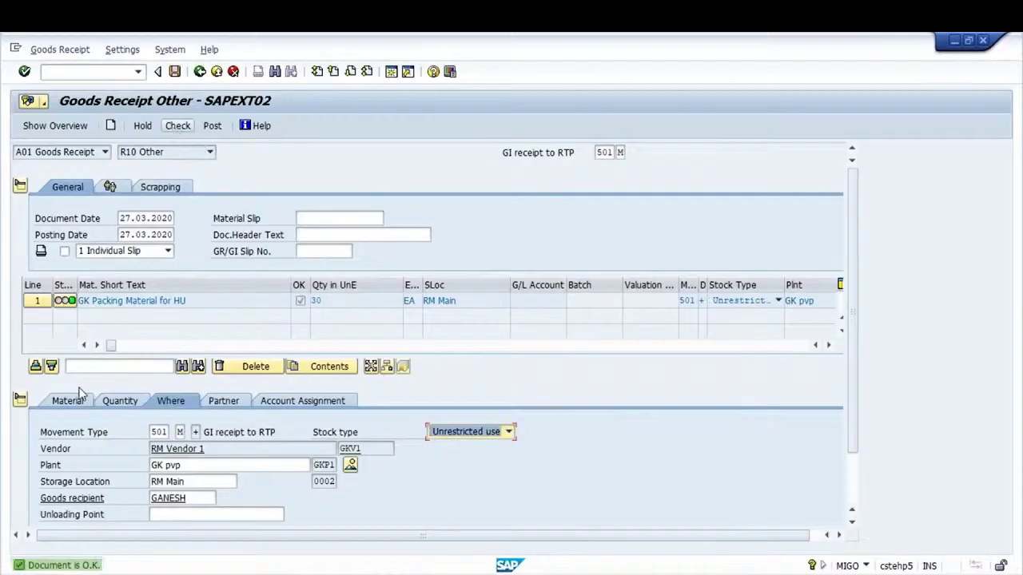
pyautogui.click(211, 126)
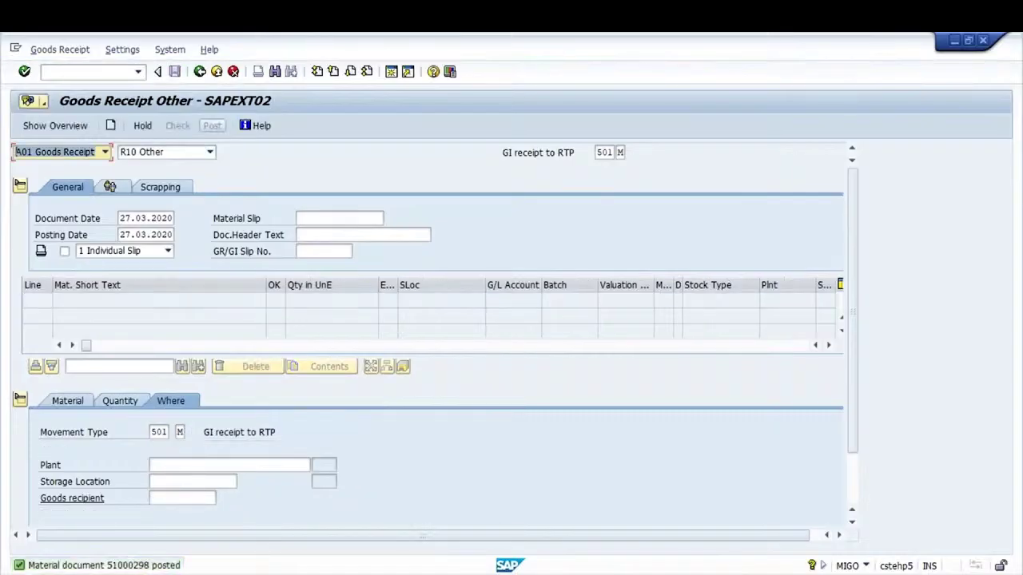
# Display document 51000298's Doc. info (created 27.03.2020) and confirm no FI document exists
pyautogui.click(105, 152)
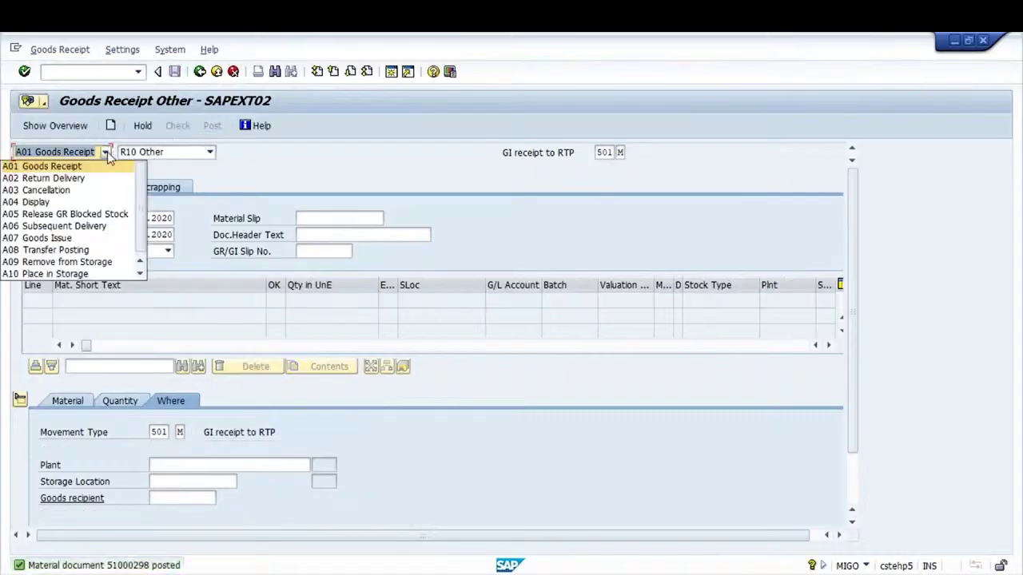
pyautogui.click(72, 203)
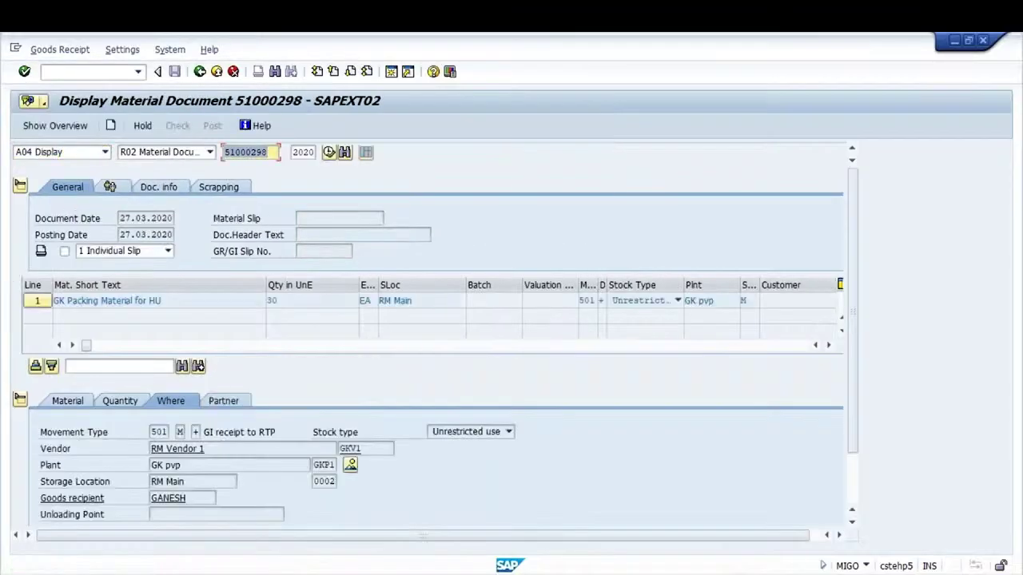
pyautogui.click(150, 187)
pyautogui.click(491, 219)
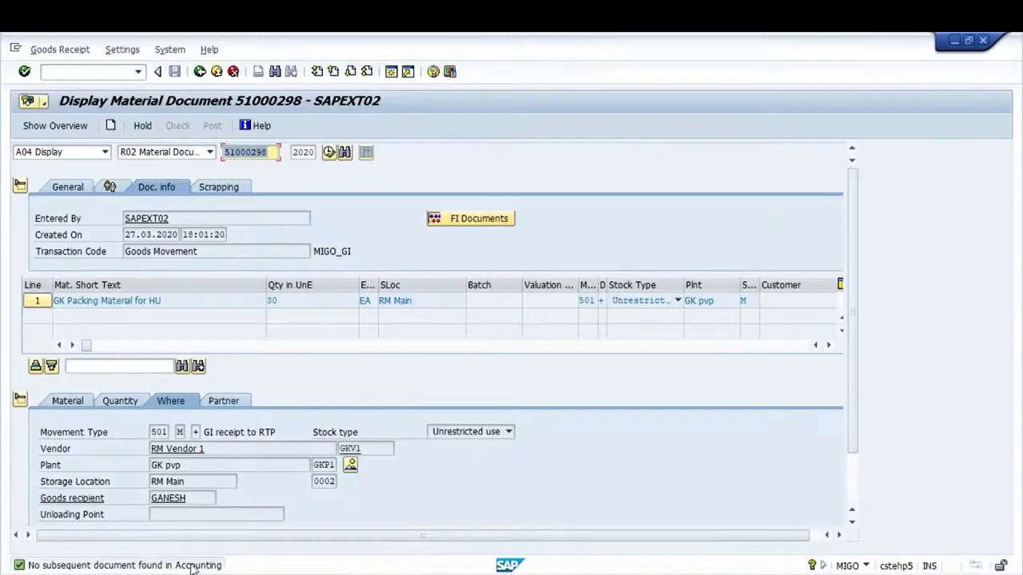
pyautogui.click(75, 72)
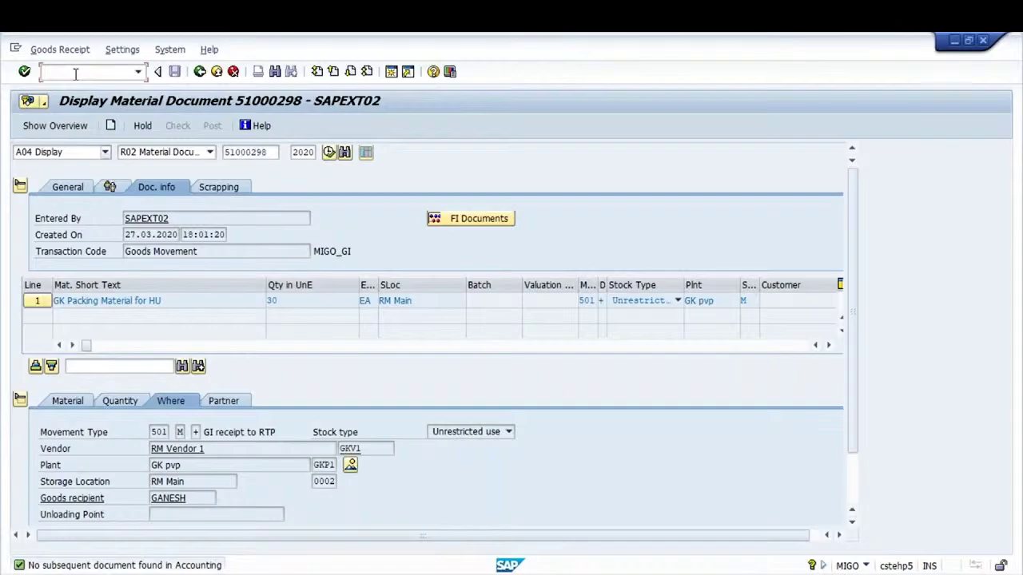
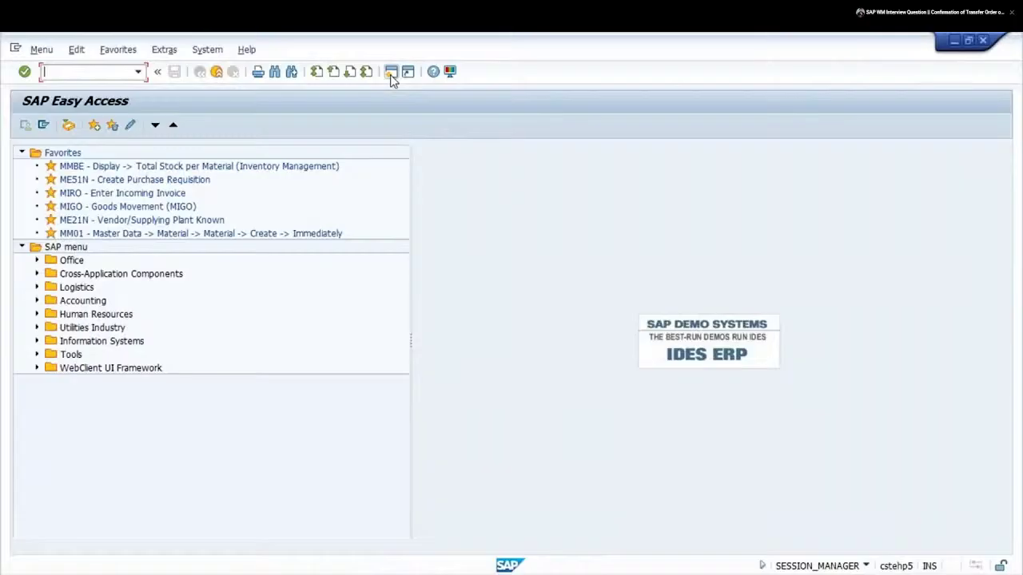
# Run the LT22 report for warehouse GK1 with open TO items only and an initial date range ending 04.08.2019
pyautogui.write('T22')
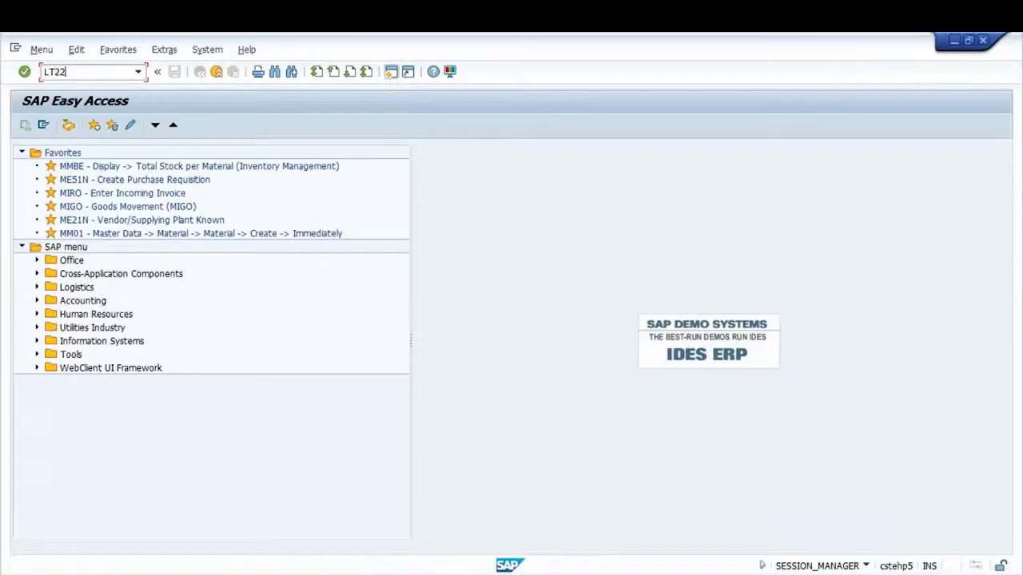
pyautogui.press('Return')
pyautogui.write('GK')
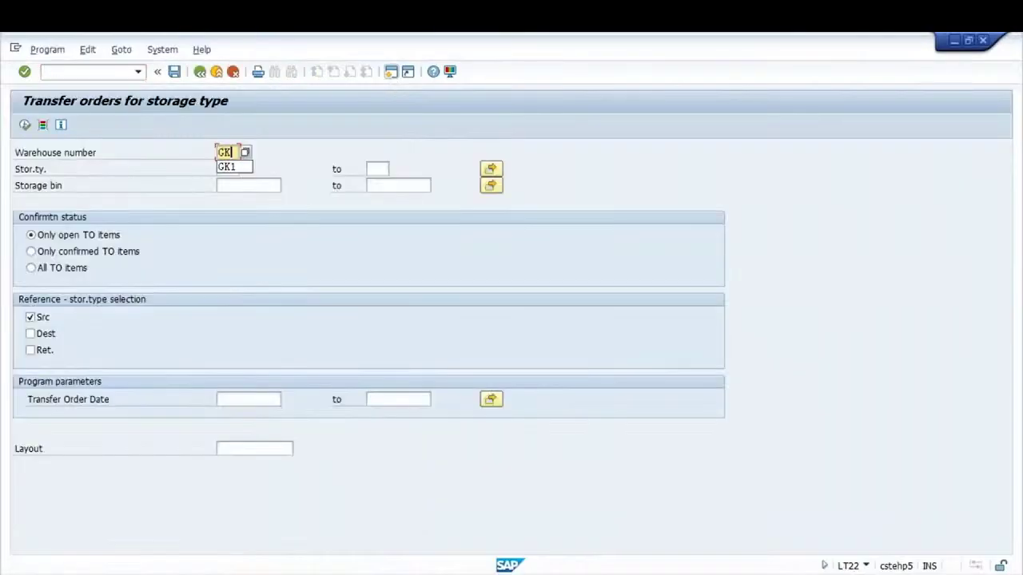
pyautogui.write('1')
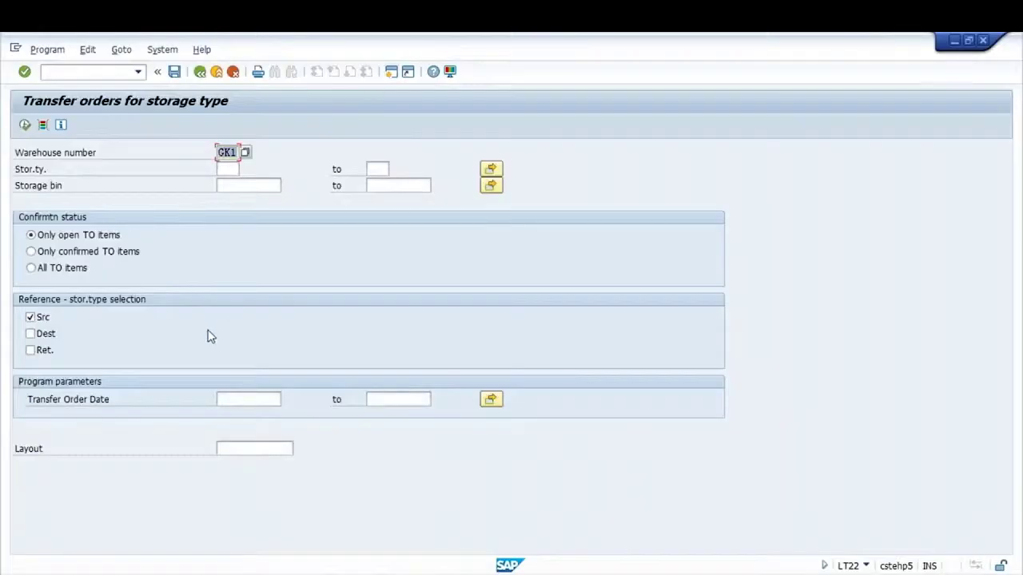
pyautogui.click(31, 235)
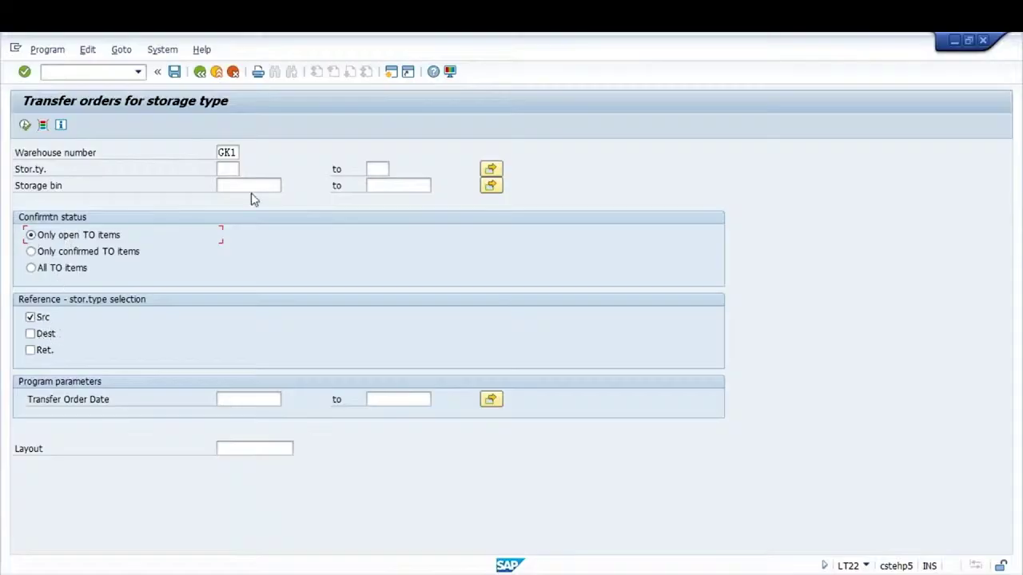
pyautogui.click(254, 401)
pyautogui.write('01072019')
pyautogui.press('Tab')
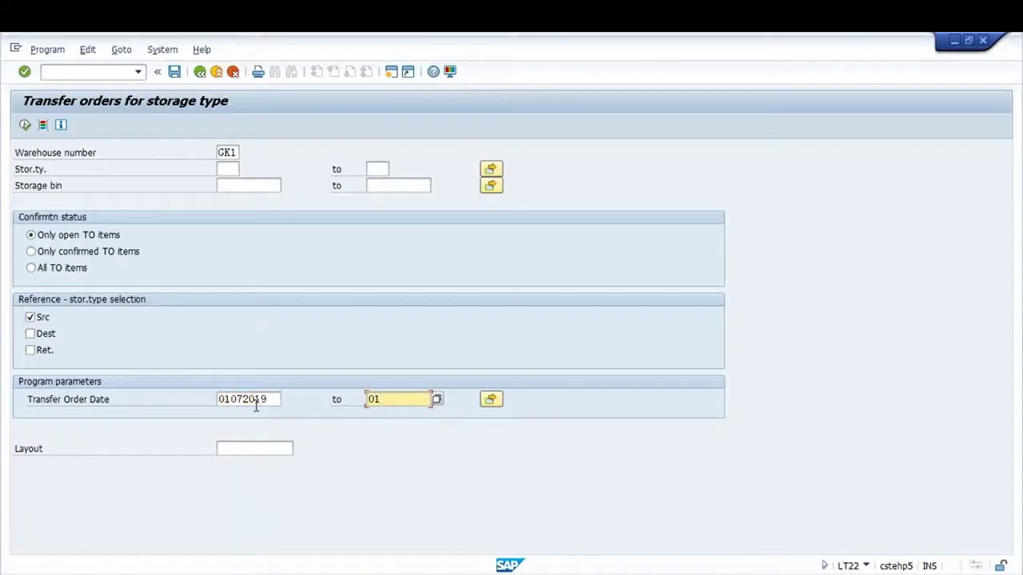
pyautogui.write('01')
pyautogui.press('BackSpace')
pyautogui.press('BackSpace')
pyautogui.press('BackSpace')
pyautogui.press('BackSpace')
pyautogui.write('08.2019')
pyautogui.press('Return')
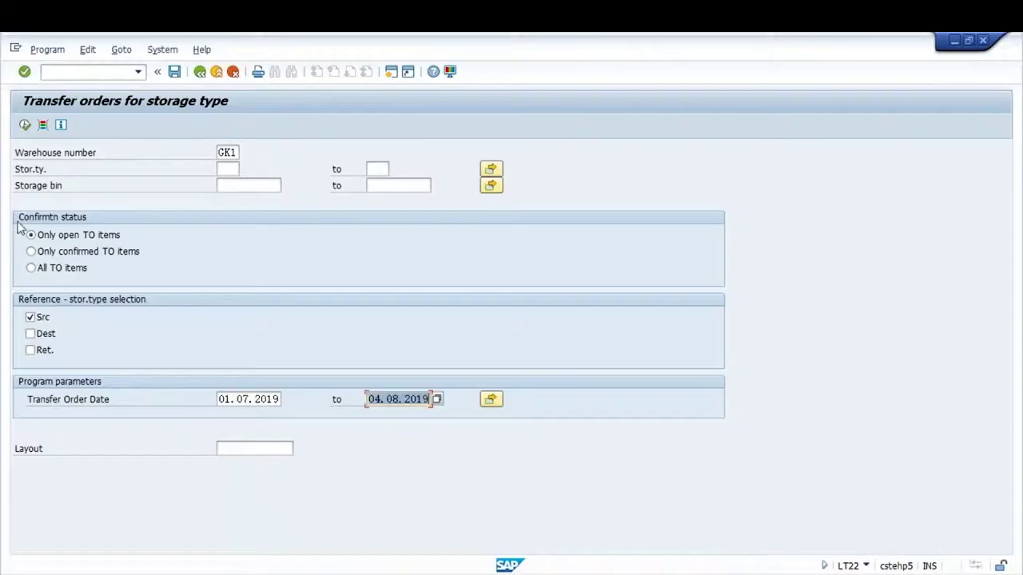
pyautogui.click(25, 125)
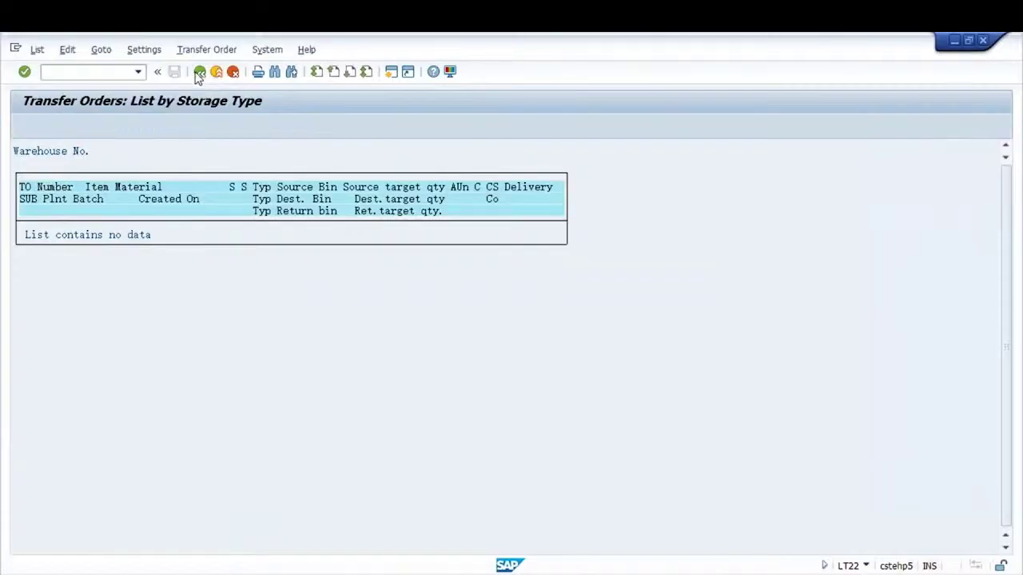
# Change the start date to 01.01.2019, rerun the report, and select transfer order 1046
pyautogui.click(199, 72)
pyautogui.click(248, 399)
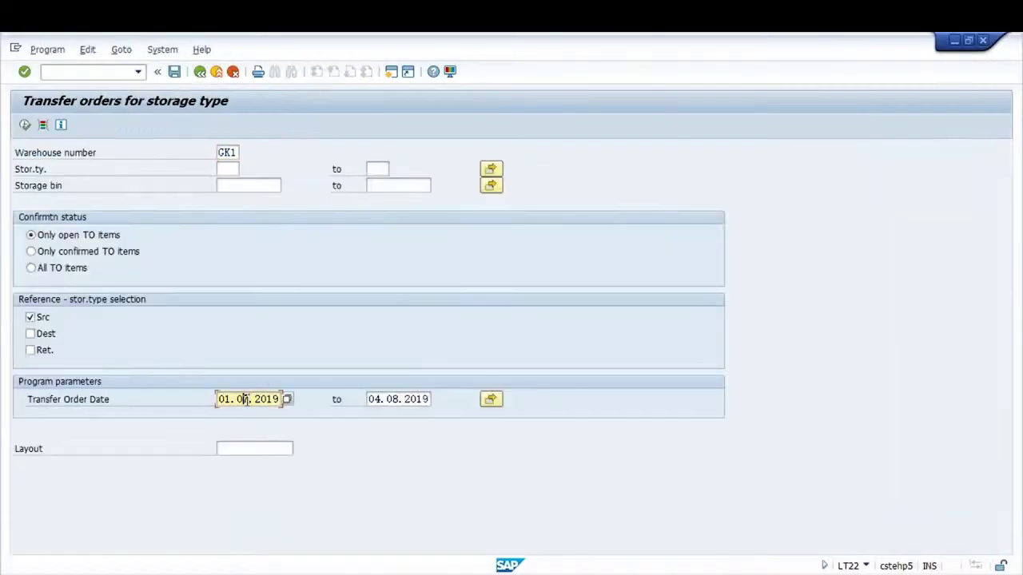
pyautogui.press('BackSpace')
pyautogui.write('1')
pyautogui.click(24, 125)
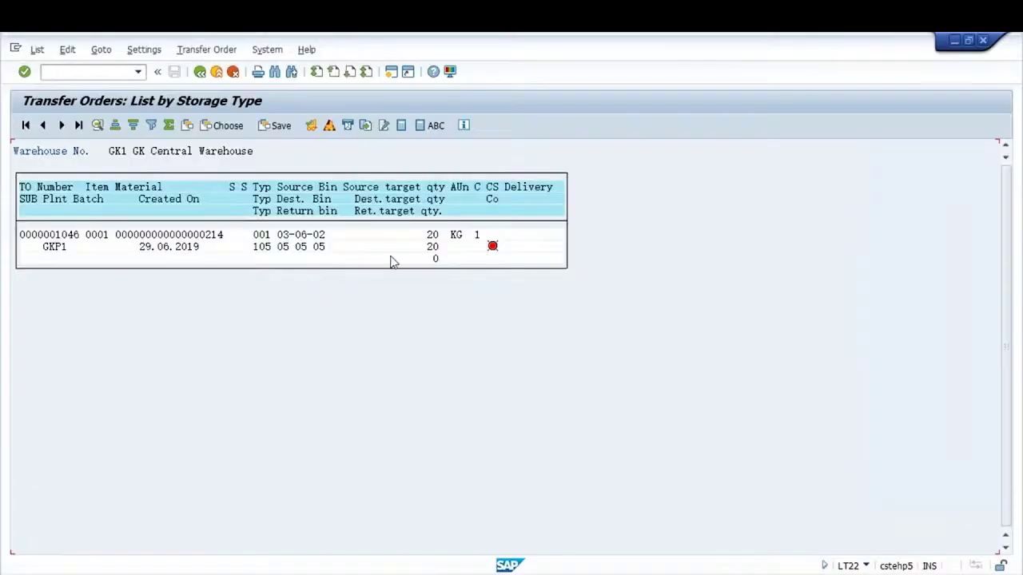
pyautogui.click(67, 242)
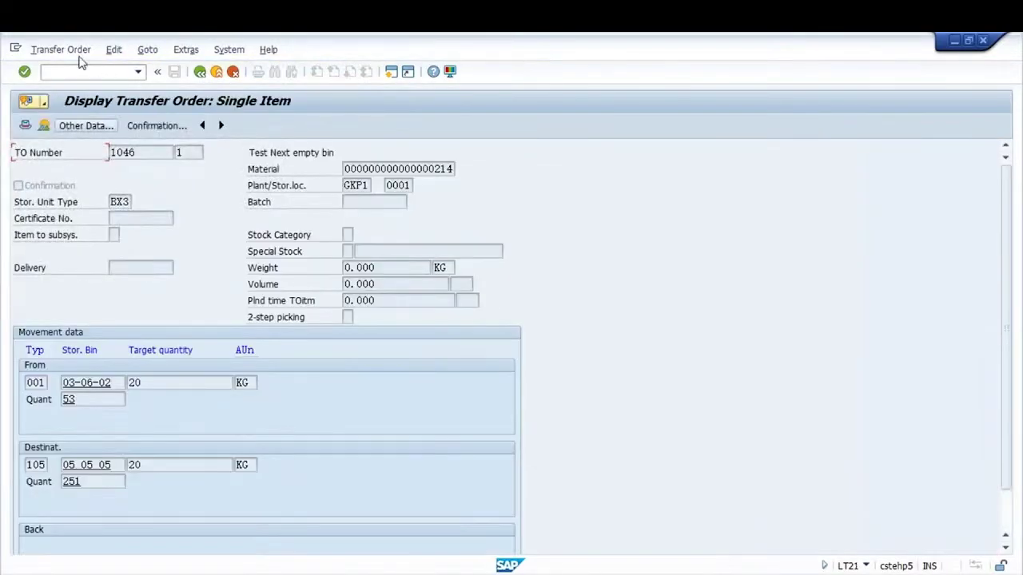
# Cancel transfer order 1046 via Transfer Order > Cancel, confirm its item, and save the cancellation
pyautogui.click(71, 50)
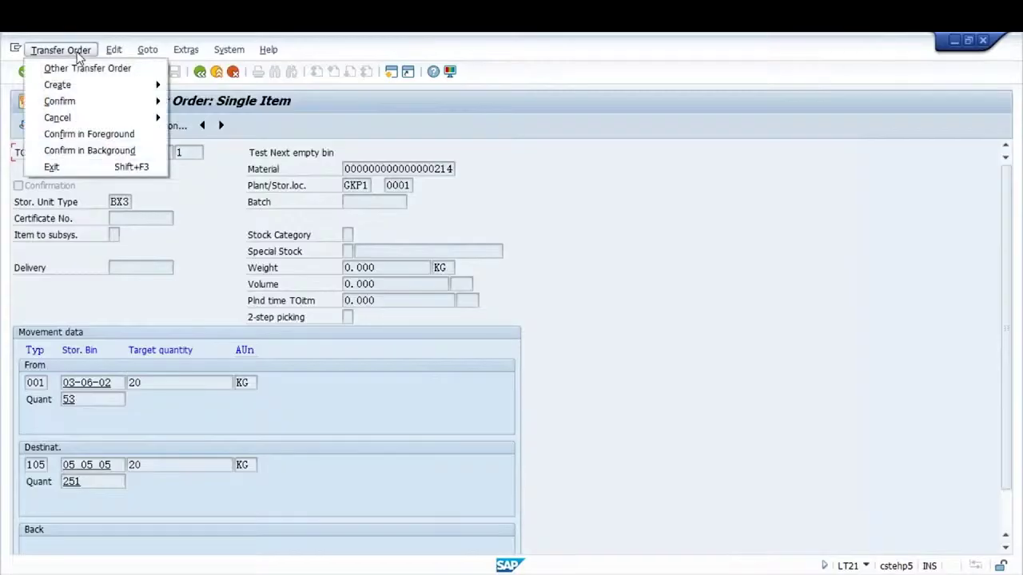
pyautogui.moveTo(75, 118)
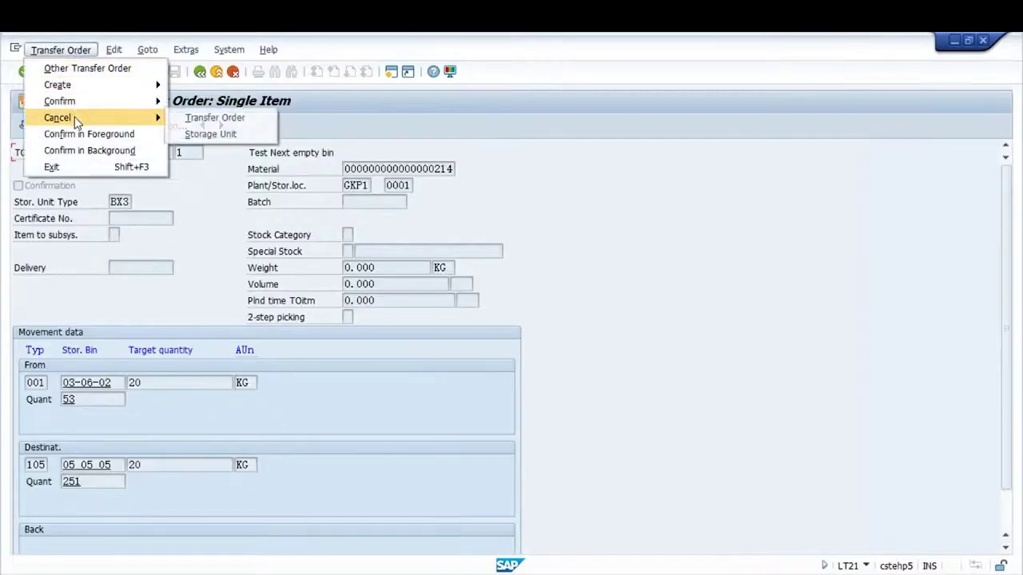
pyautogui.click(217, 120)
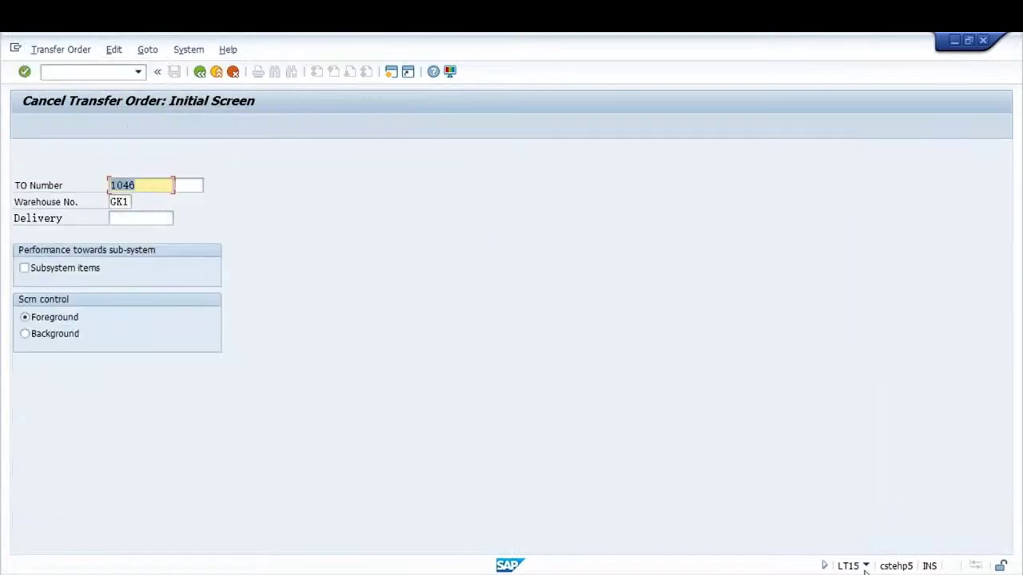
pyautogui.click(870, 565)
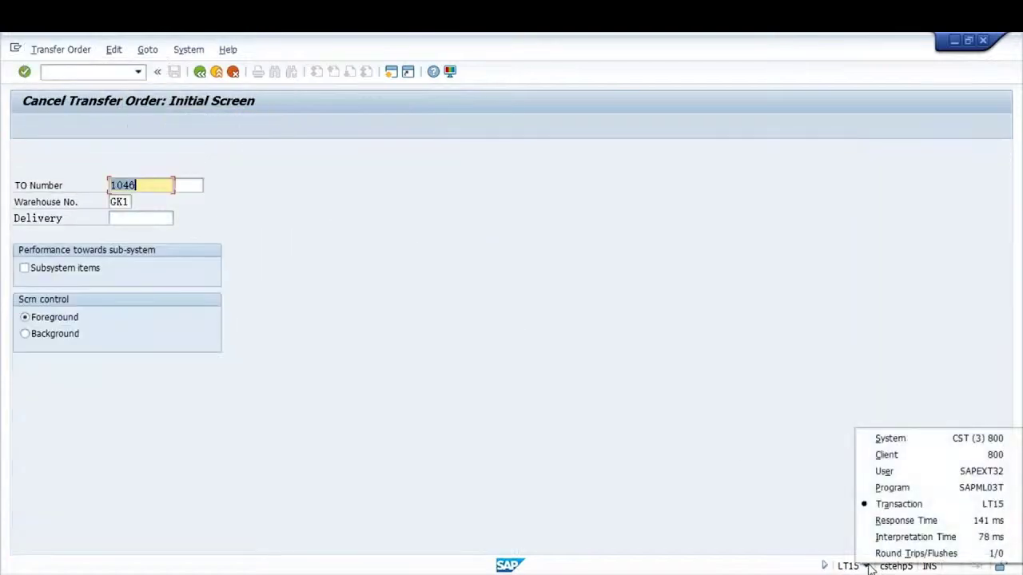
pyautogui.click(687, 543)
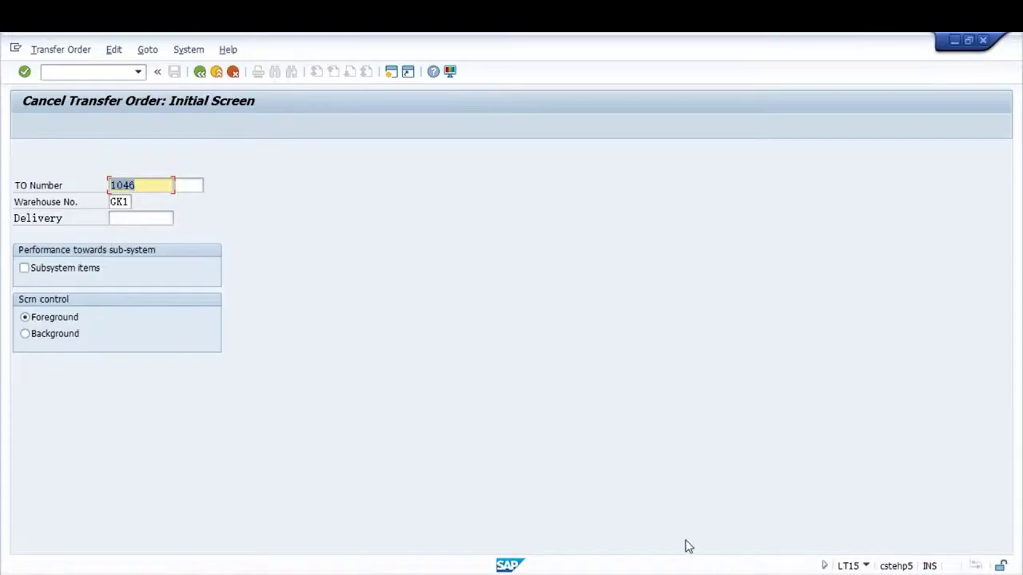
pyautogui.press('Return')
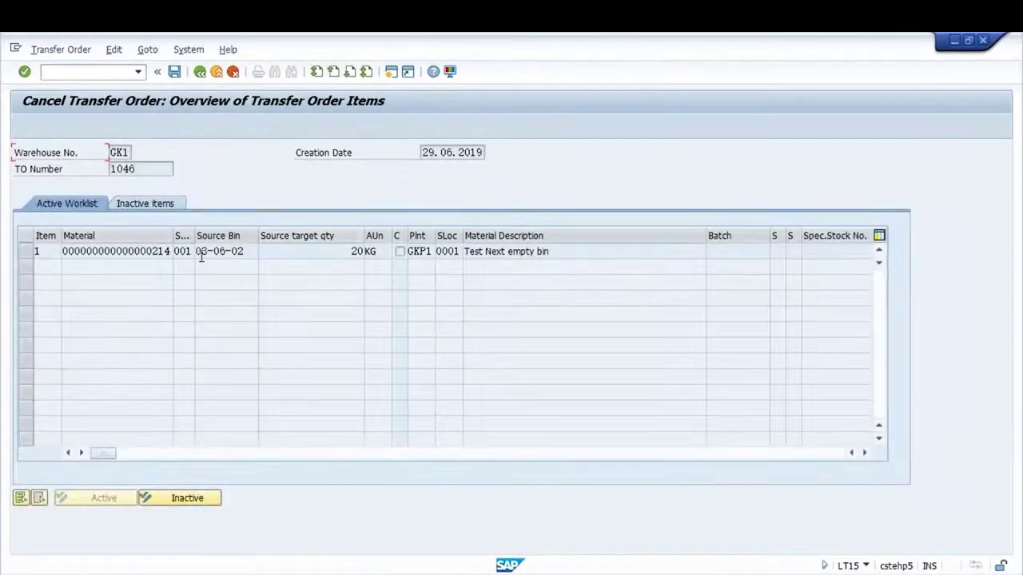
pyautogui.press('Return')
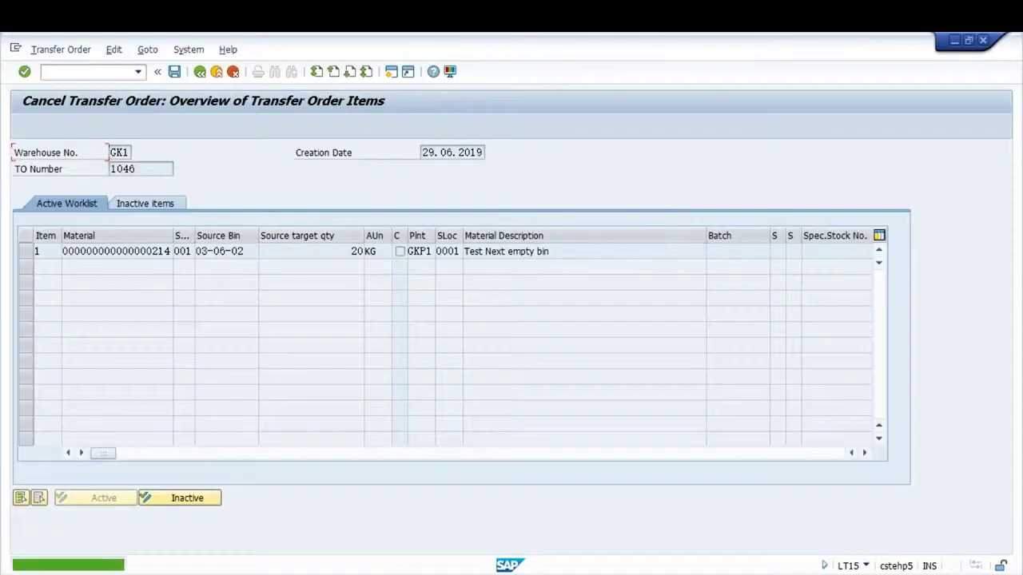
pyautogui.click(149, 206)
pyautogui.click(83, 213)
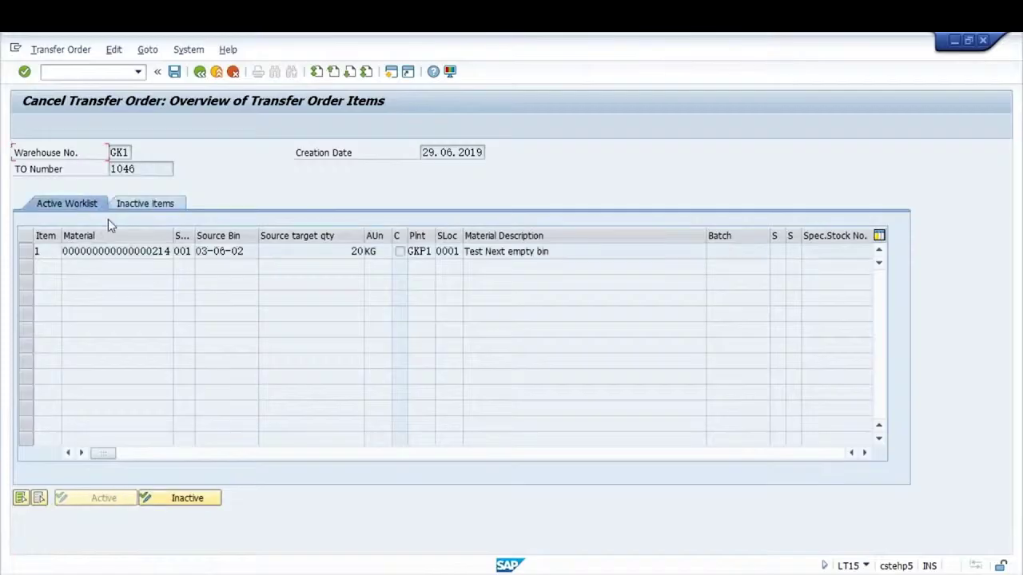
pyautogui.click(174, 71)
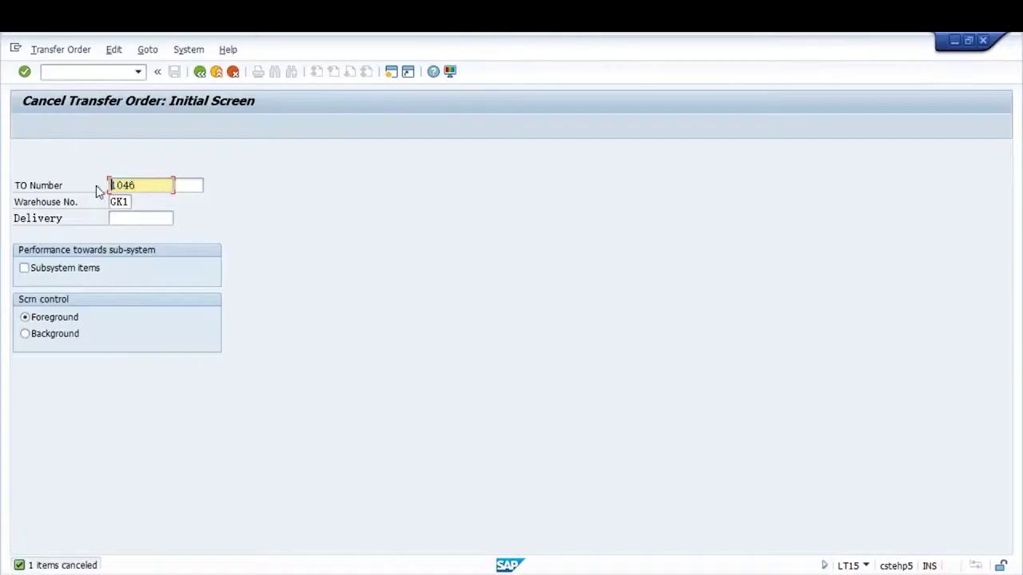
# Display transfer order 1046 and view its item's Src Data tab
pyautogui.click(56, 50)
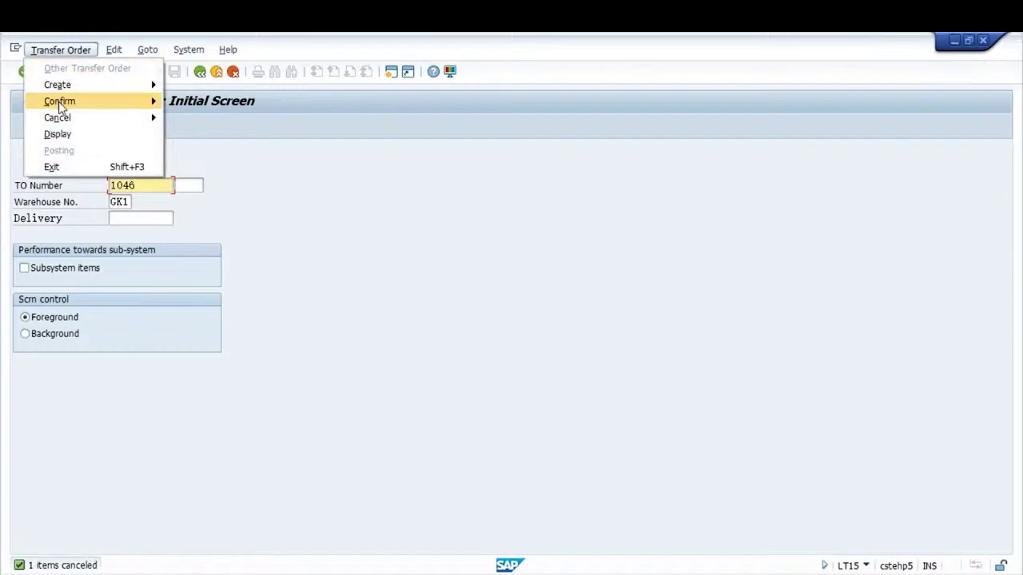
pyautogui.click(57, 133)
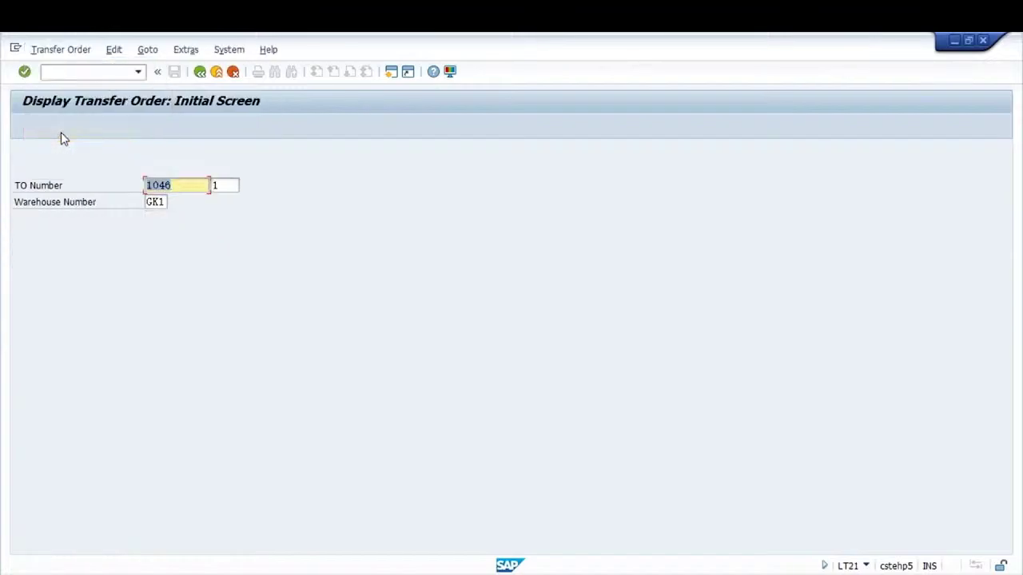
pyautogui.press('Tab')
pyautogui.press('Return')
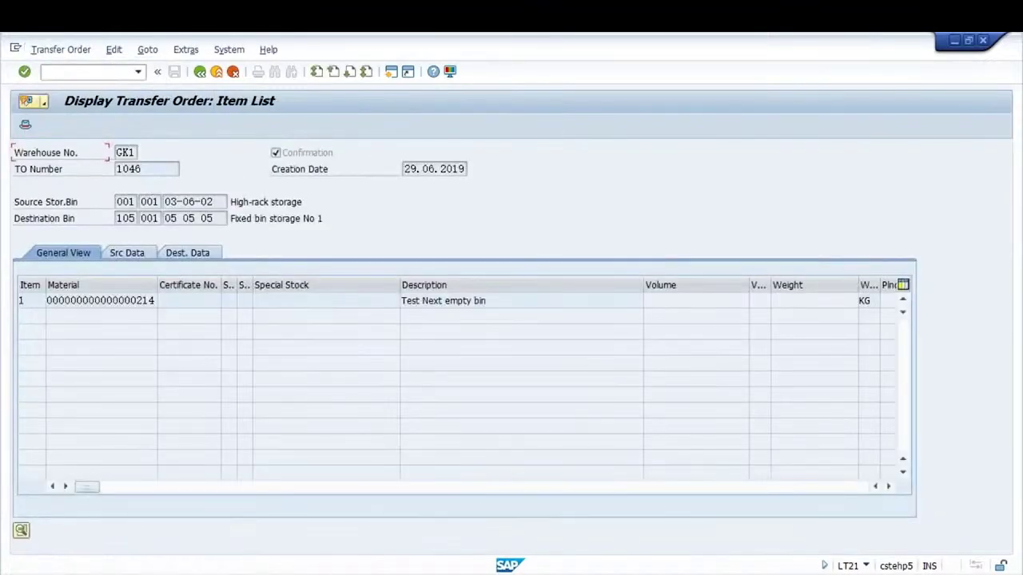
pyautogui.click(127, 253)
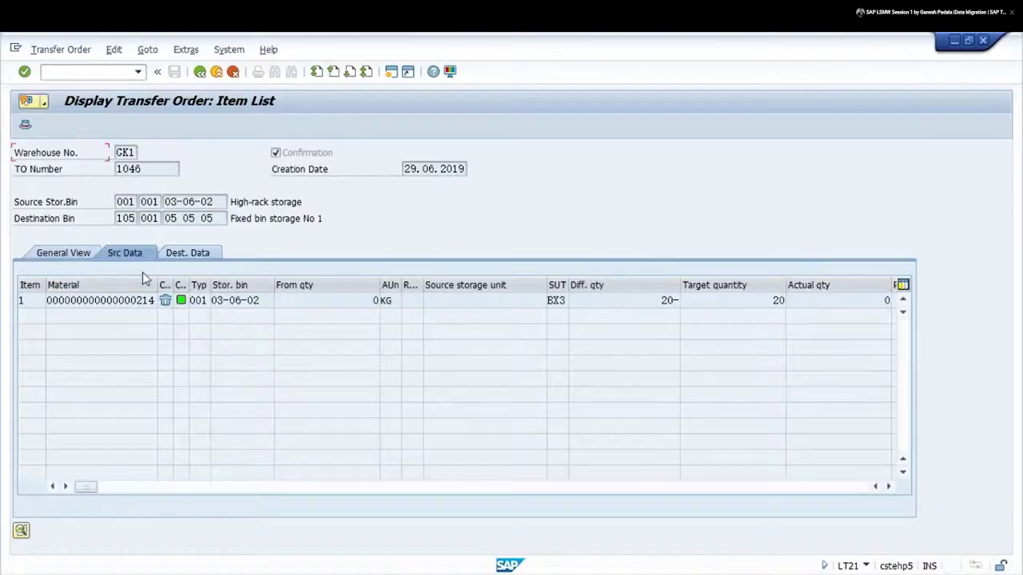
# Copy the item's material number from the source data
pyautogui.moveTo(137, 302); pyautogui.dragTo(160, 302)
pyautogui.hotkey('ctrl', 'c')
pyautogui.click(88, 71)
# Open SE16N and load the transfer order header table LTAK
pyautogui.write('/NSE')
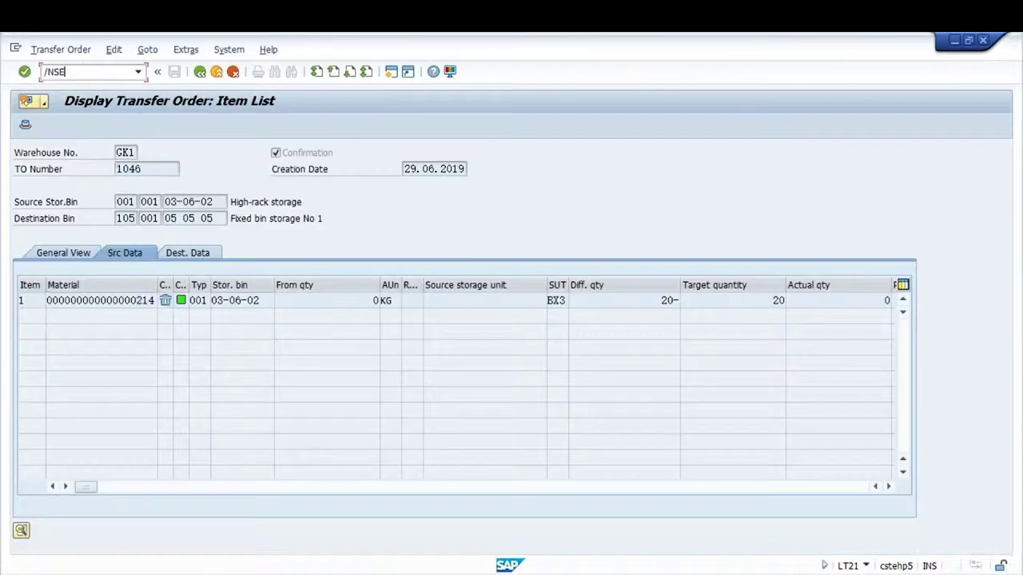
pyautogui.write('16N')
pyautogui.press('Return')
pyautogui.write('lik')
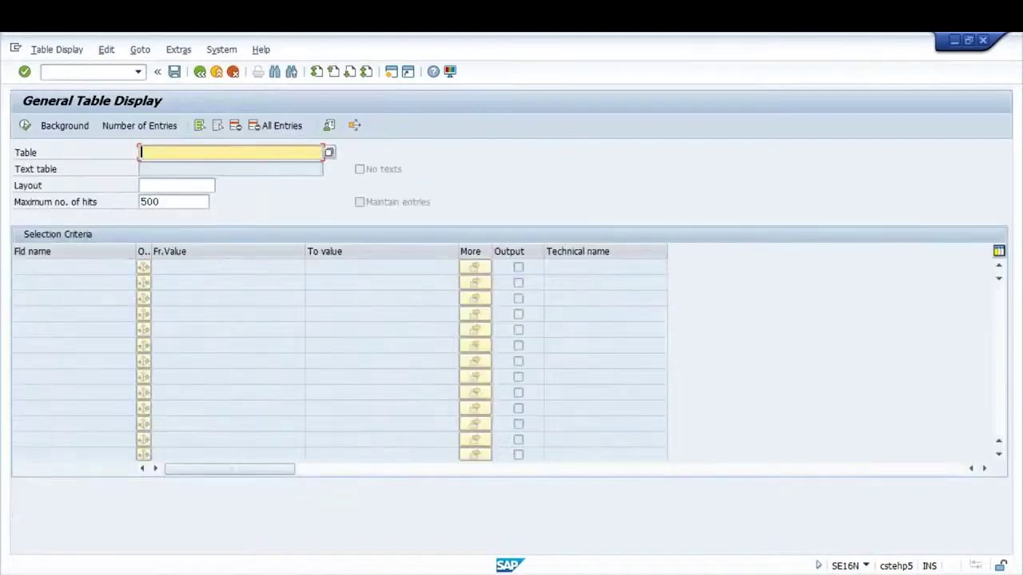
pyautogui.write('p')
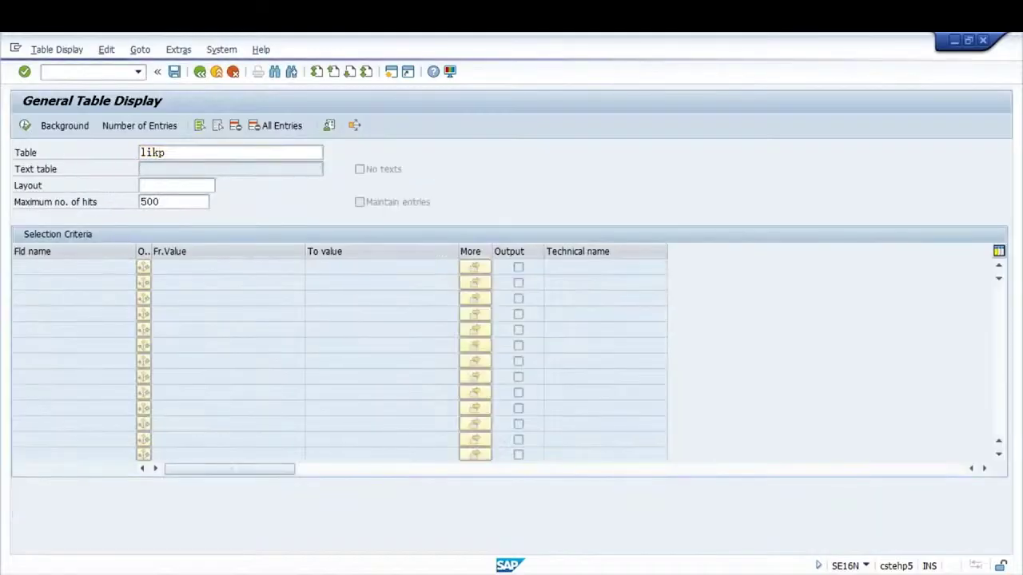
pyautogui.press('Return')
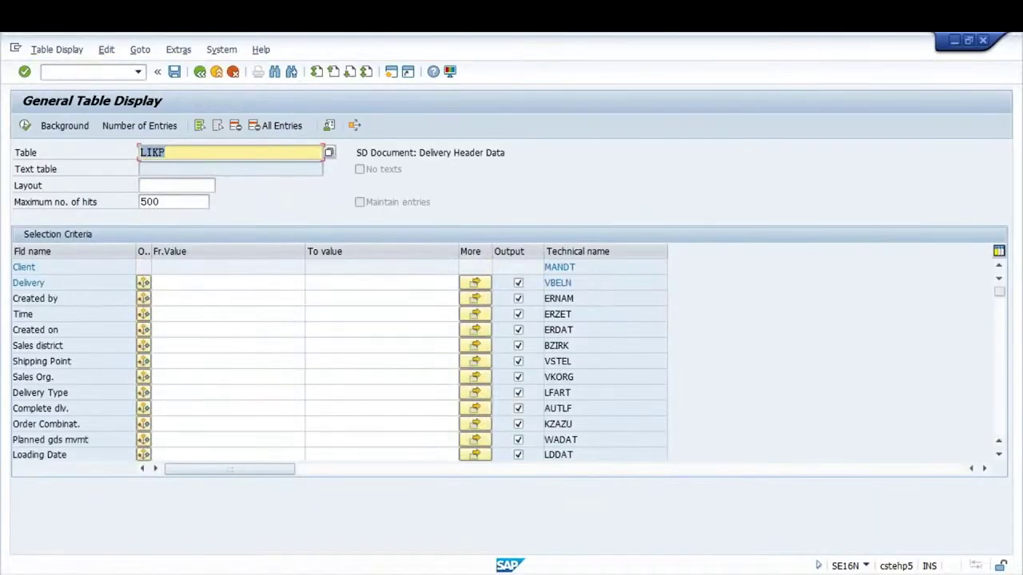
pyautogui.write('ltak')
pyautogui.press('Return')
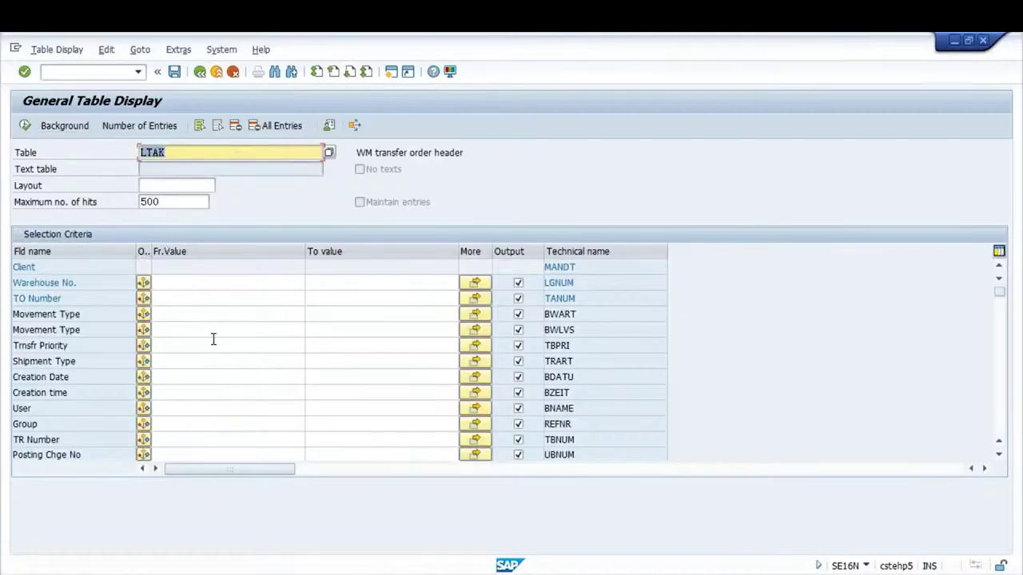
# Look up transfer order number 1046 in a separate LT21 session
pyautogui.click(207, 283)
pyautogui.click(196, 298)
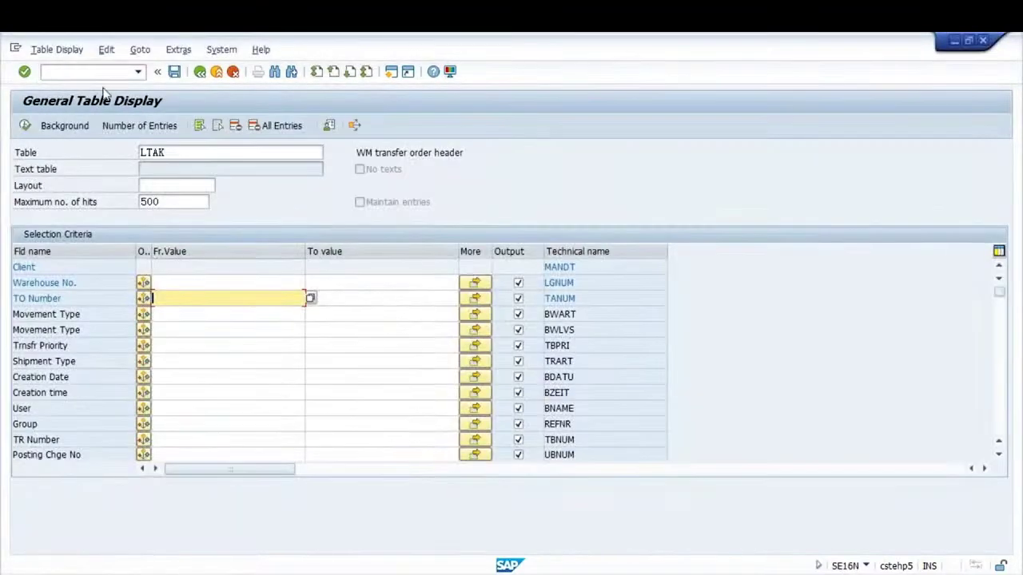
pyautogui.click(96, 72)
pyautogui.write('10')
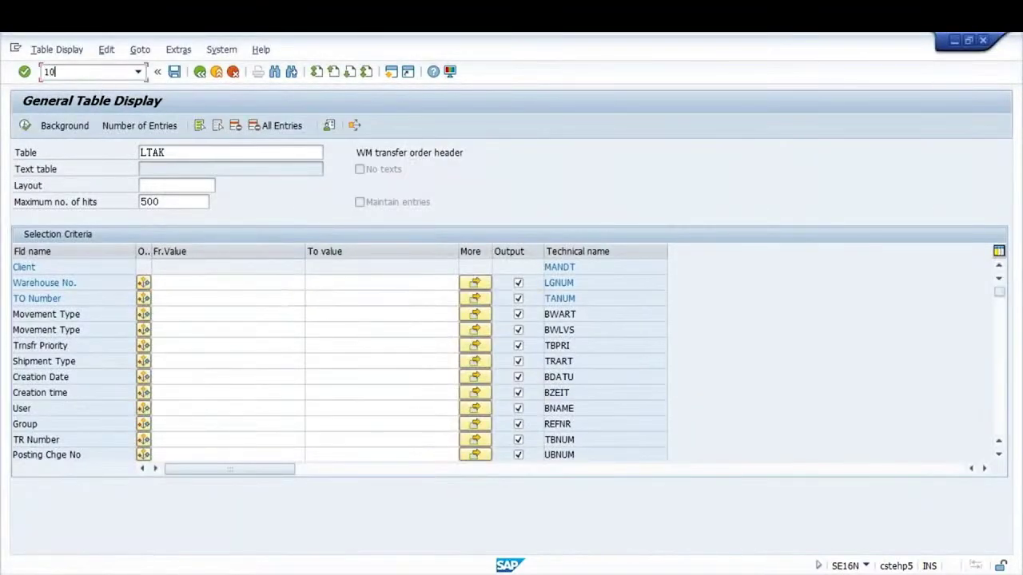
pyautogui.write('46')
pyautogui.hotkey('shift', 'Home')
pyautogui.write('/')
pyautogui.press('Return')
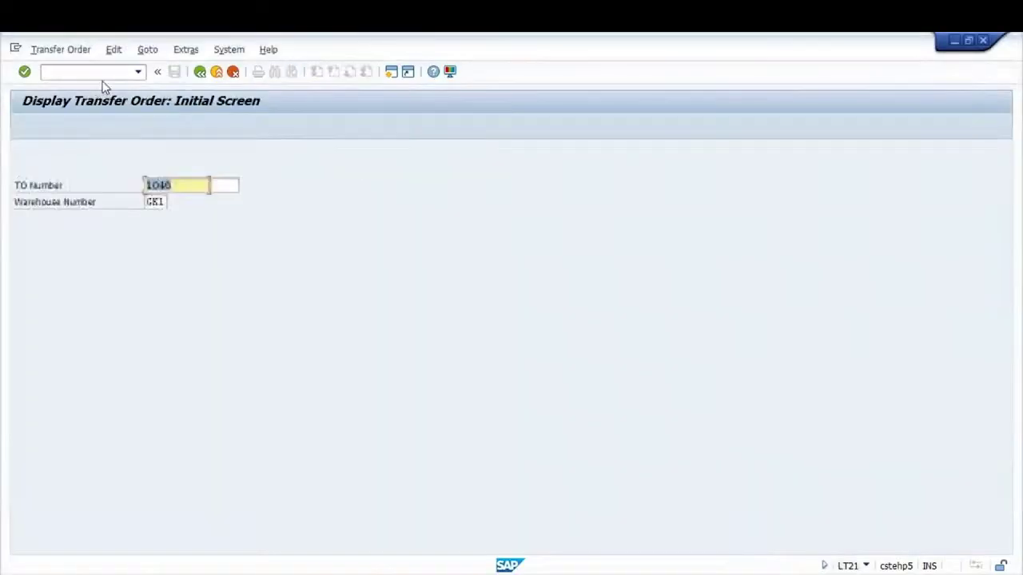
pyautogui.click(145, 186)
pyautogui.hotkey('alt', 'Tab')
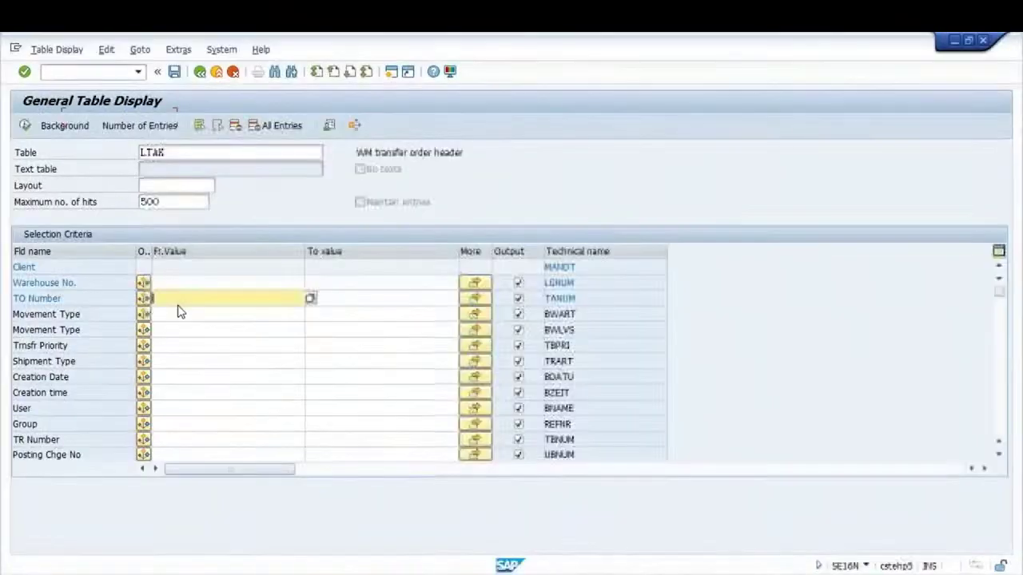
# Filter LTAK on Warehouse No. GK1 and TO Number 1046 and execute
pyautogui.click(190, 299)
pyautogui.write('1046')
pyautogui.press('Up')
pyautogui.write('GK1')
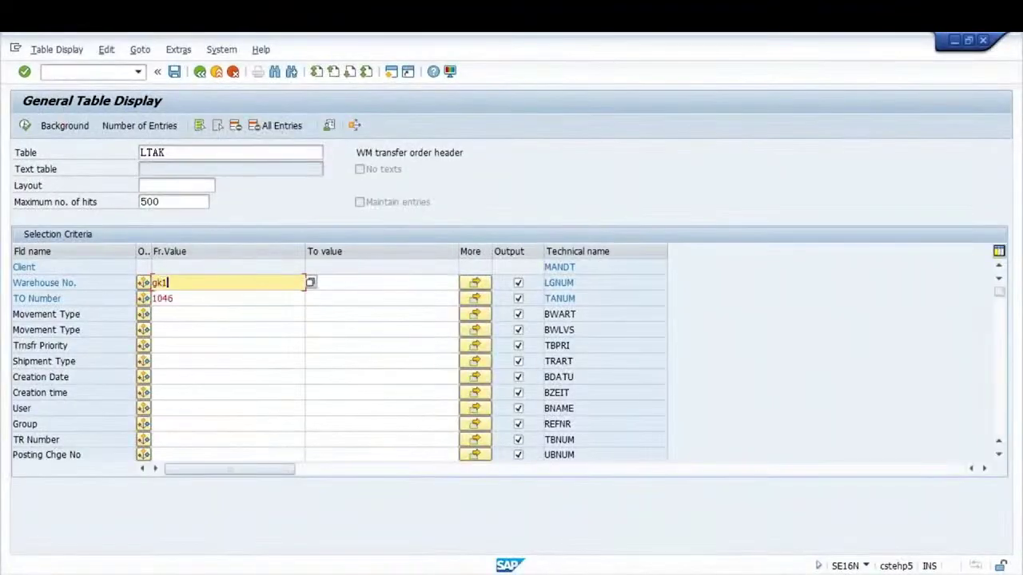
pyautogui.press('Return')
pyautogui.click(25, 125)
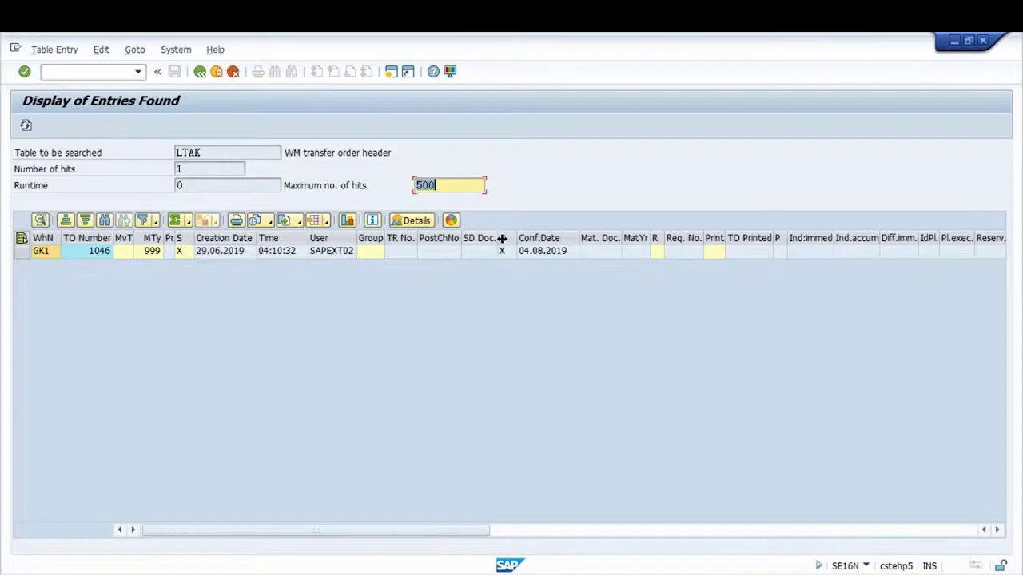
# Inspect the LTAK header record's full details, then return to table selection
pyautogui.doubleClick(473, 253)
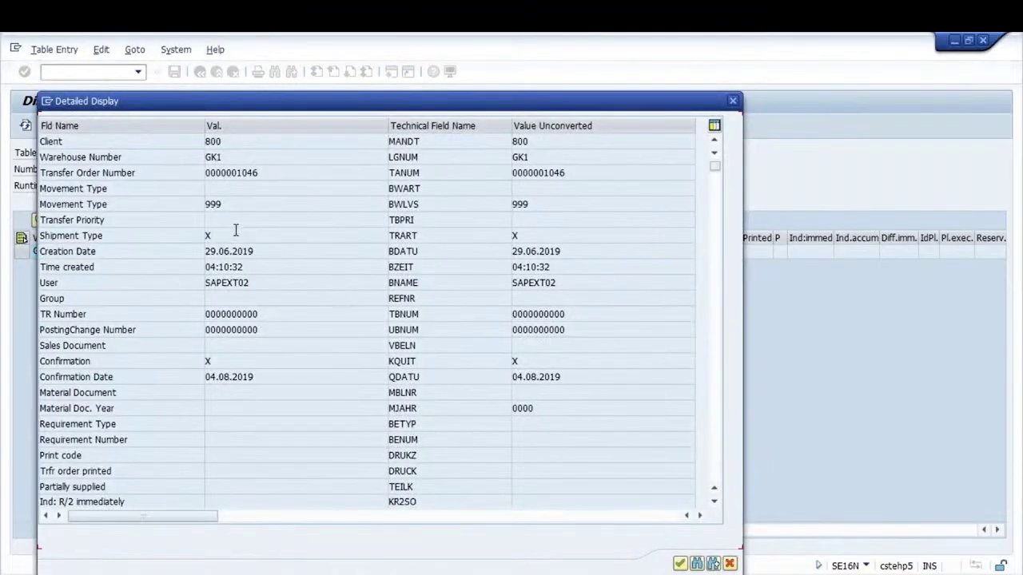
pyautogui.press('pagedown')
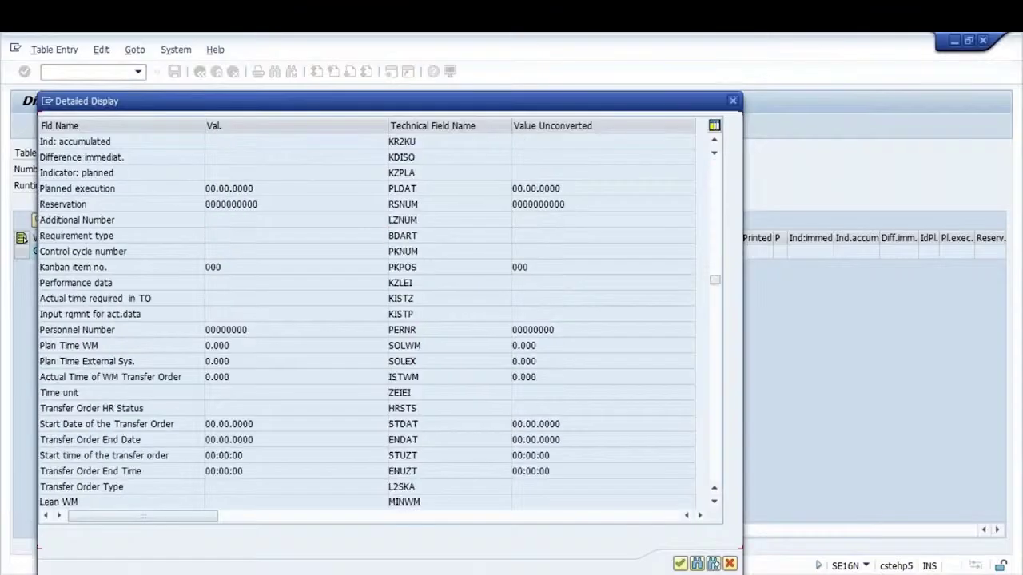
pyautogui.press('pagedown')
pyautogui.press('pageup')
pyautogui.press('pageup')
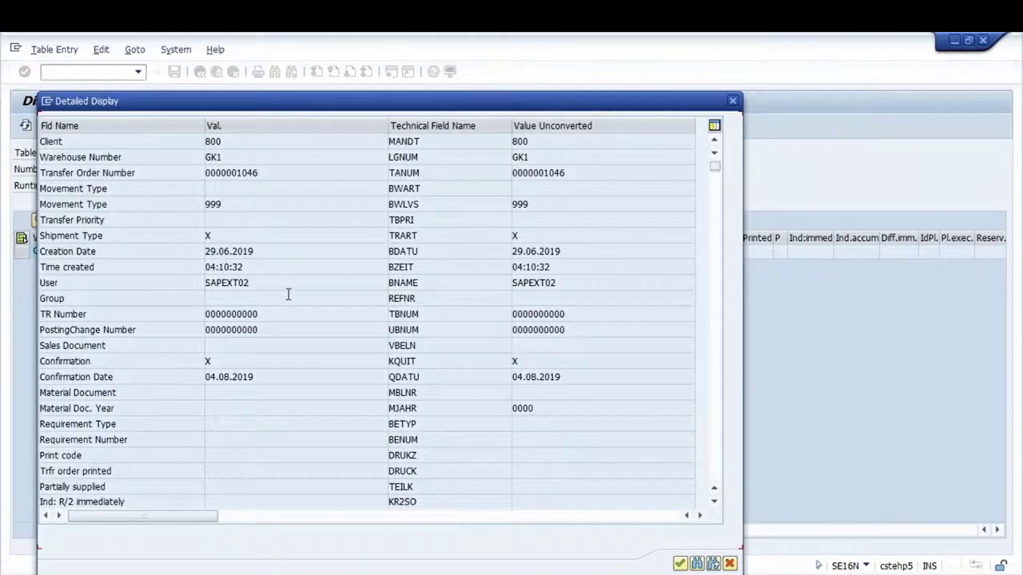
pyautogui.click(732, 106)
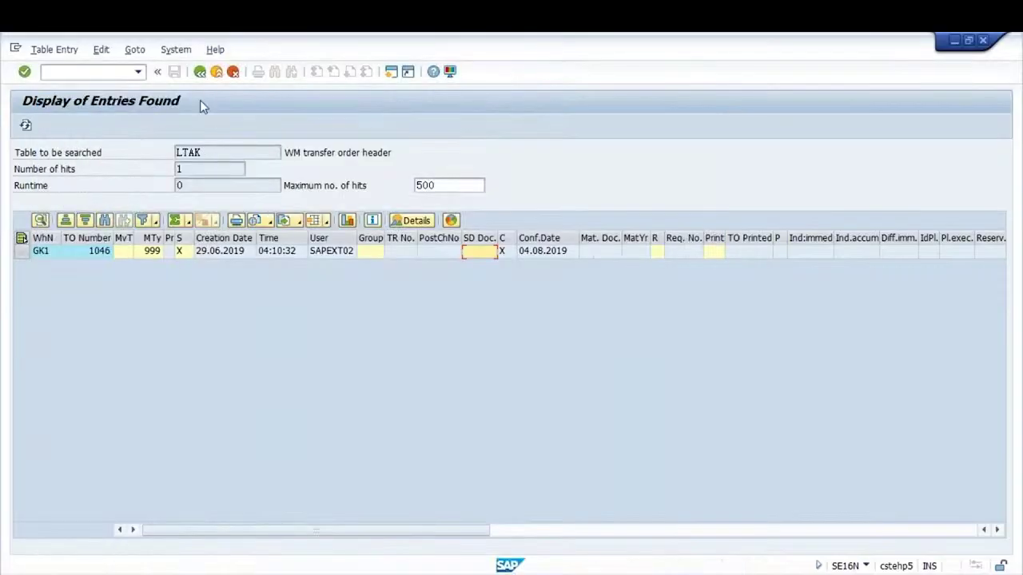
pyautogui.click(201, 78)
# Switch the table to LTAP, correcting a mistyped table name
pyautogui.write('ltap')
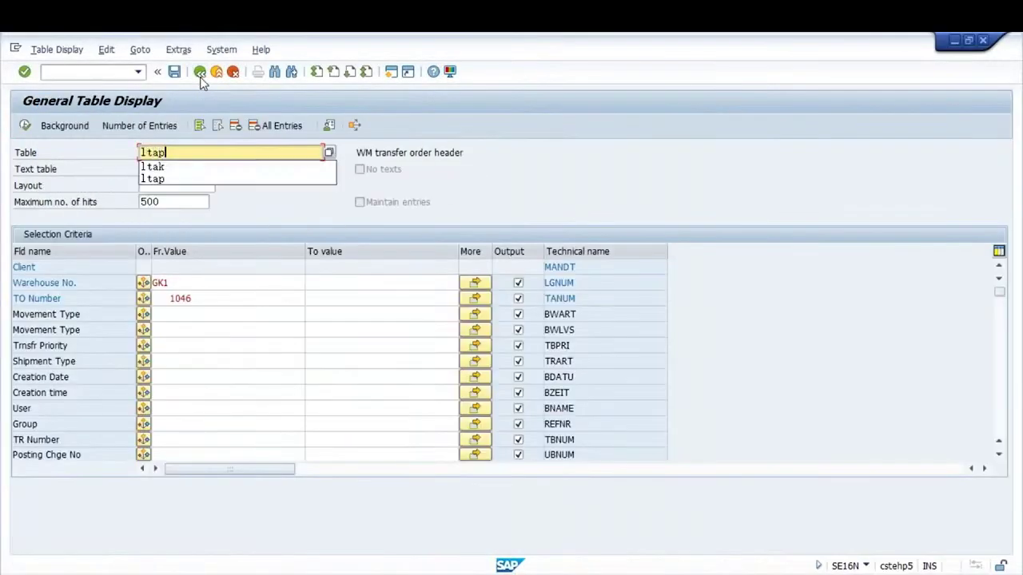
pyautogui.press('Return')
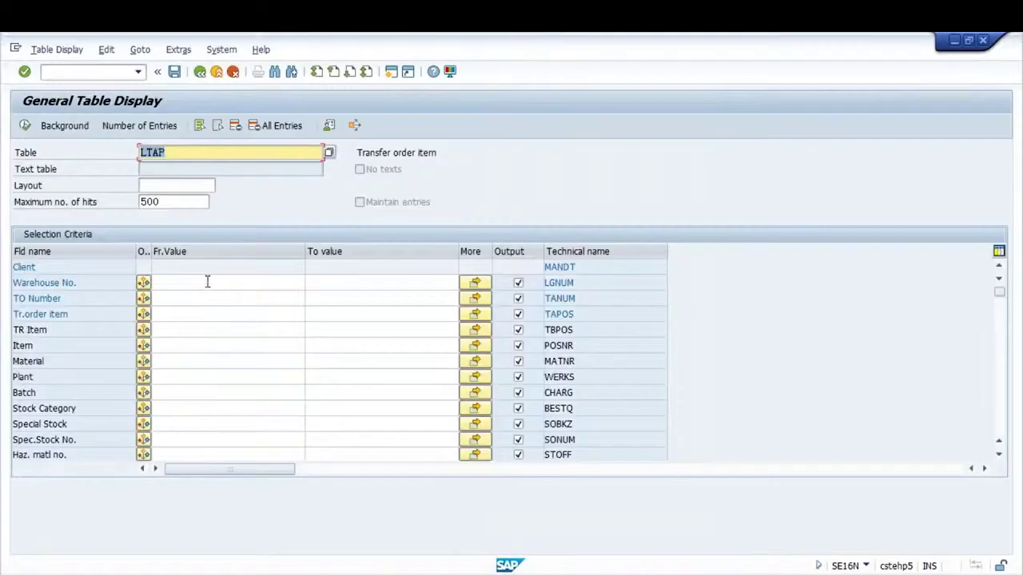
pyautogui.click(207, 281)
pyautogui.write('gk')
pyautogui.doubleClick(163, 153)
pyautogui.write('g')
pyautogui.press('BackSpace')
pyautogui.write('ltap')
pyautogui.press('Return')
# Filter LTAP on warehouse GK1 and TO 1046, execute, and open the item row's details
pyautogui.click(202, 282)
pyautogui.write('1')
pyautogui.press('Return')
pyautogui.click(192, 295)
pyautogui.press('Down')
pyautogui.press('Down')
pyautogui.press('Down')
pyautogui.press('Return')
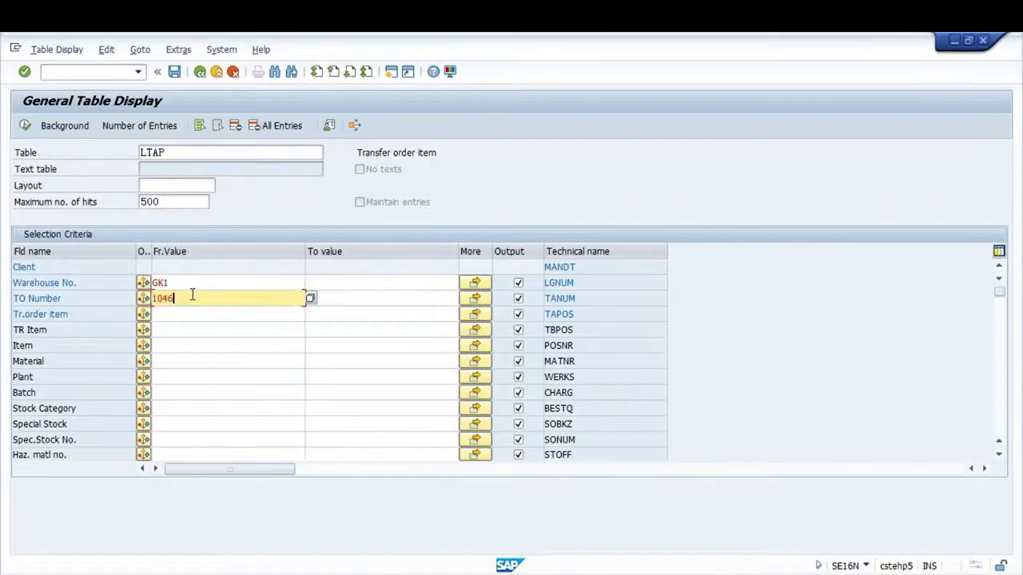
pyautogui.press('Return')
pyautogui.click(28, 125)
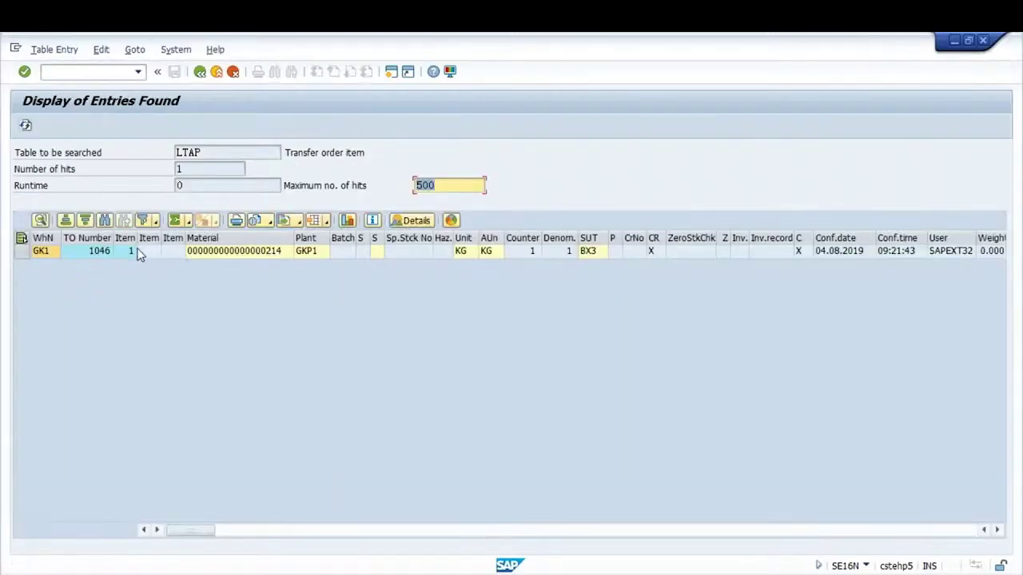
pyautogui.doubleClick(130, 252)
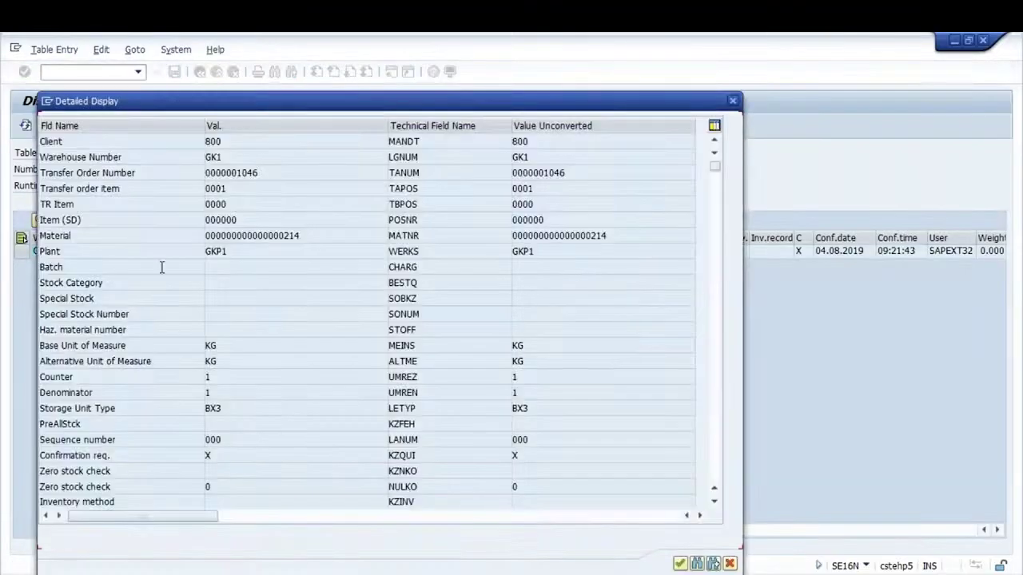
# Page through the LTAP item fields to the transfer procedure and quantity fields
pyautogui.click(230, 250)
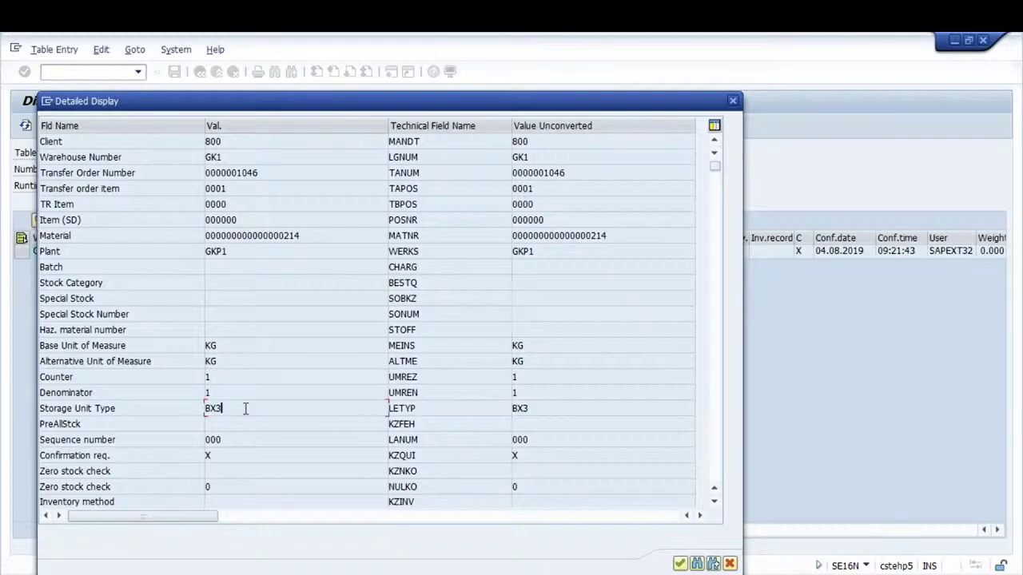
pyautogui.press('pagedown')
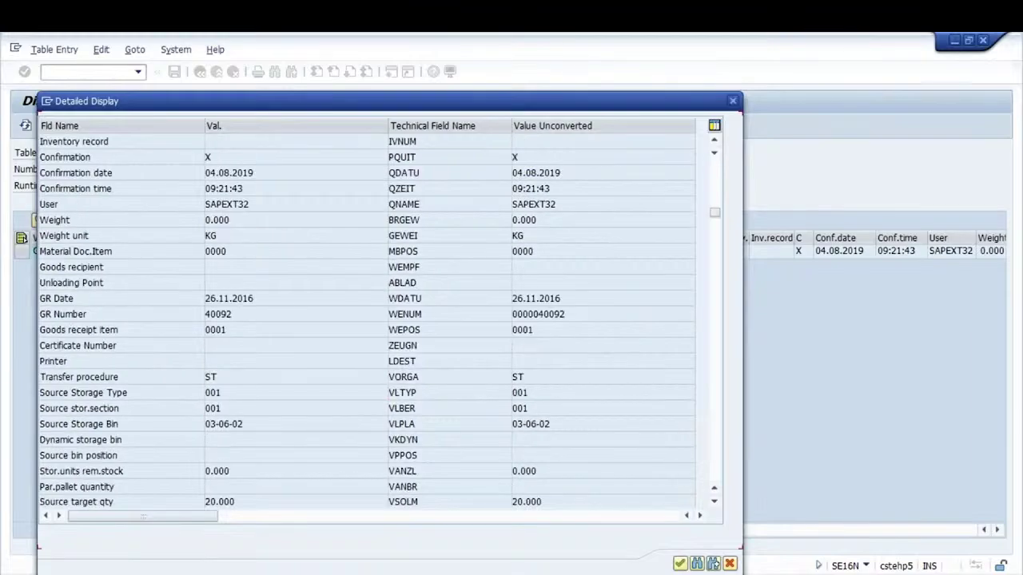
pyautogui.press('pagedown')
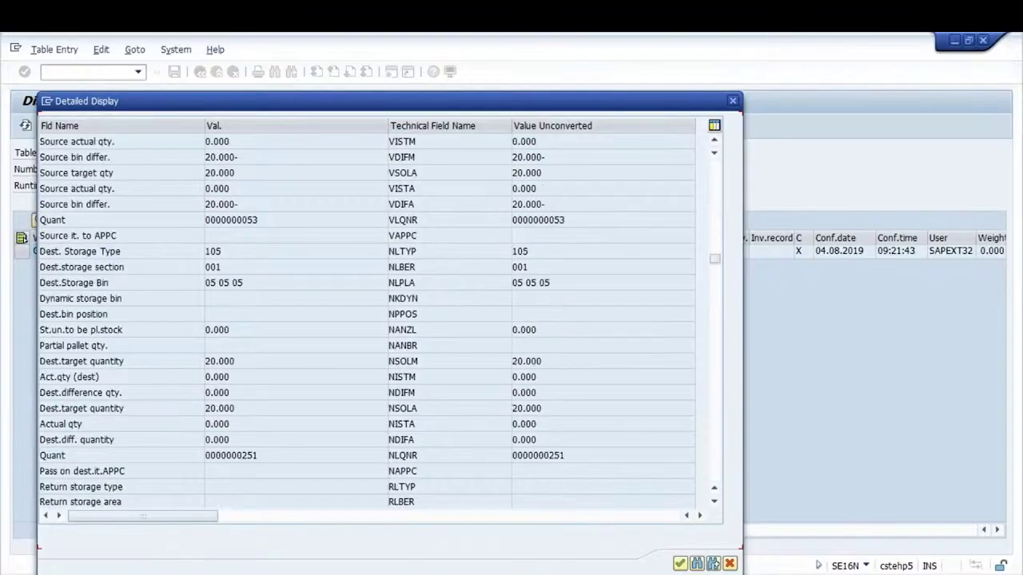
pyautogui.press('pagedown')
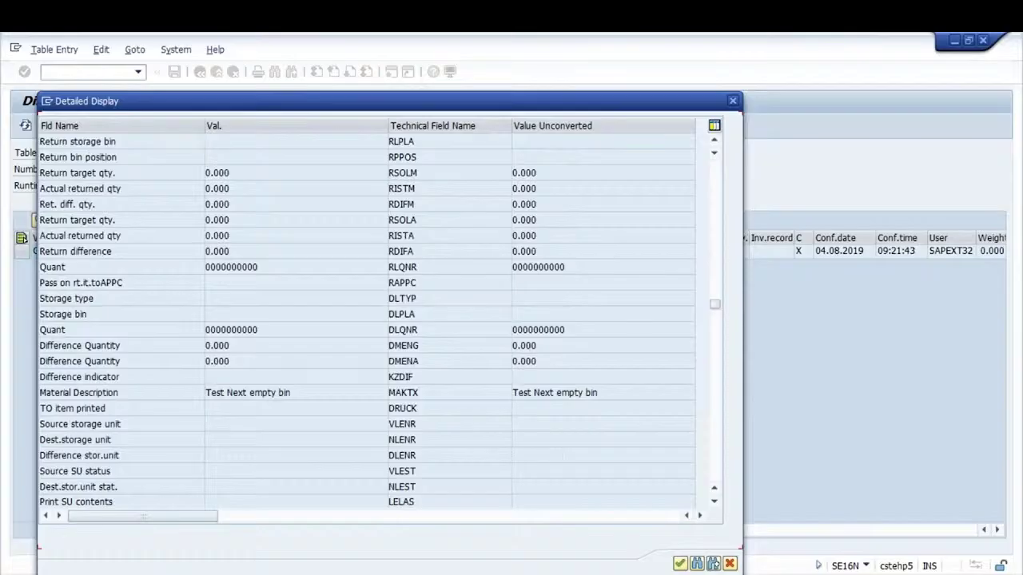
pyautogui.press('pagedown')
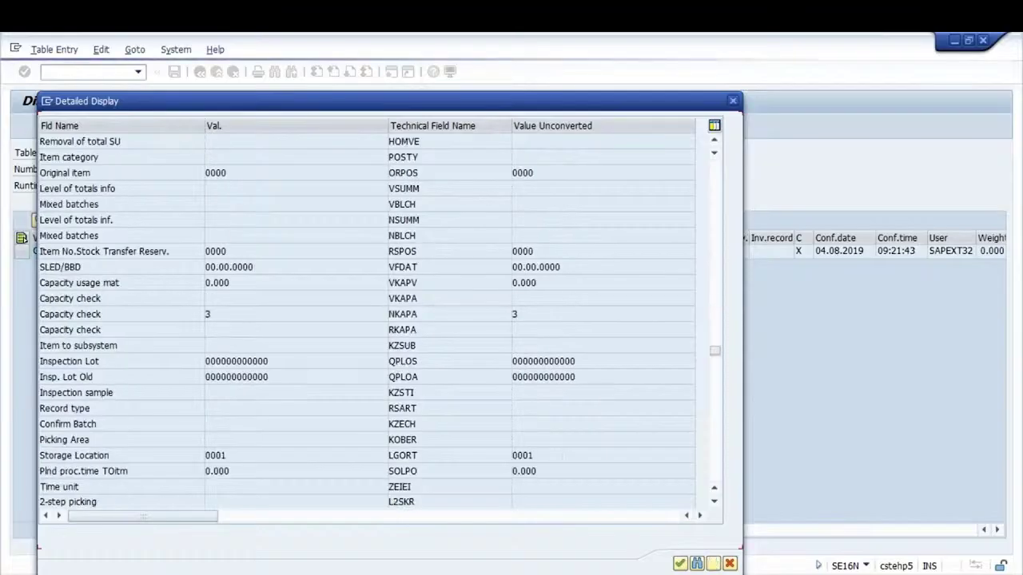
pyautogui.press('pagedown')
pyautogui.press('pagedown')
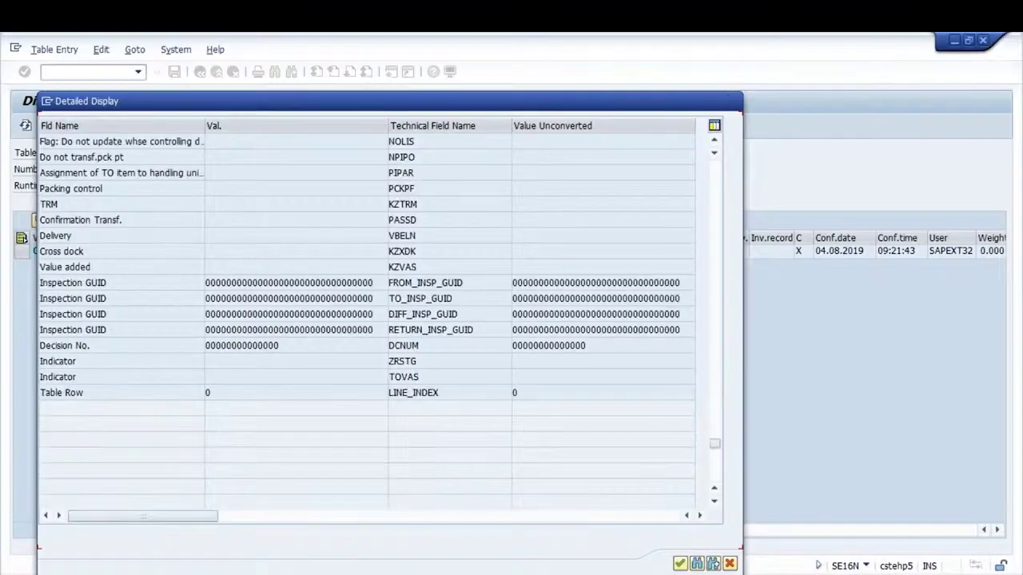
pyautogui.press('pageup')
pyautogui.press('pageup')
pyautogui.press('pageup')
pyautogui.press('pageup')
pyautogui.press('pageup')
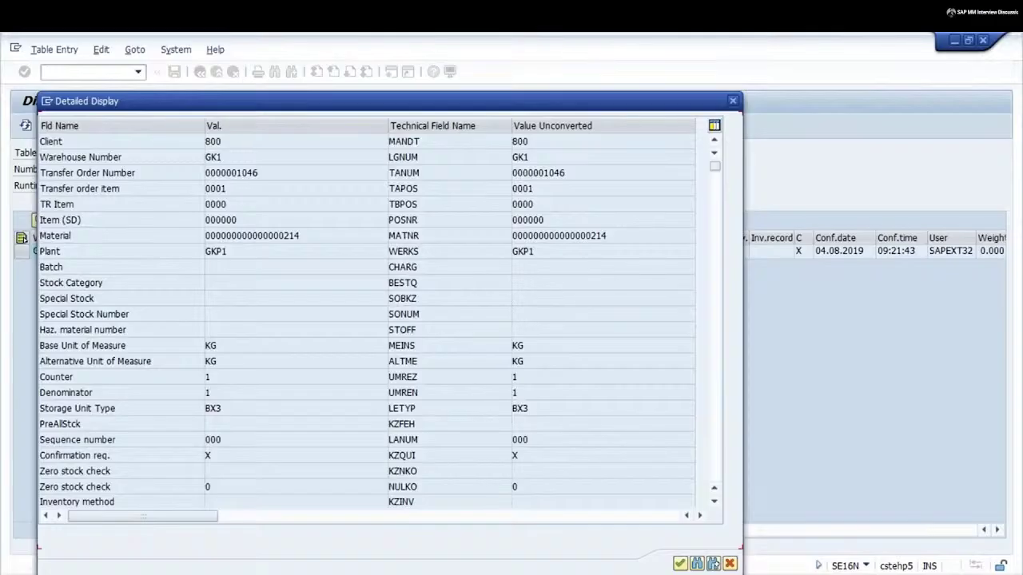
pyautogui.press('pagedown')
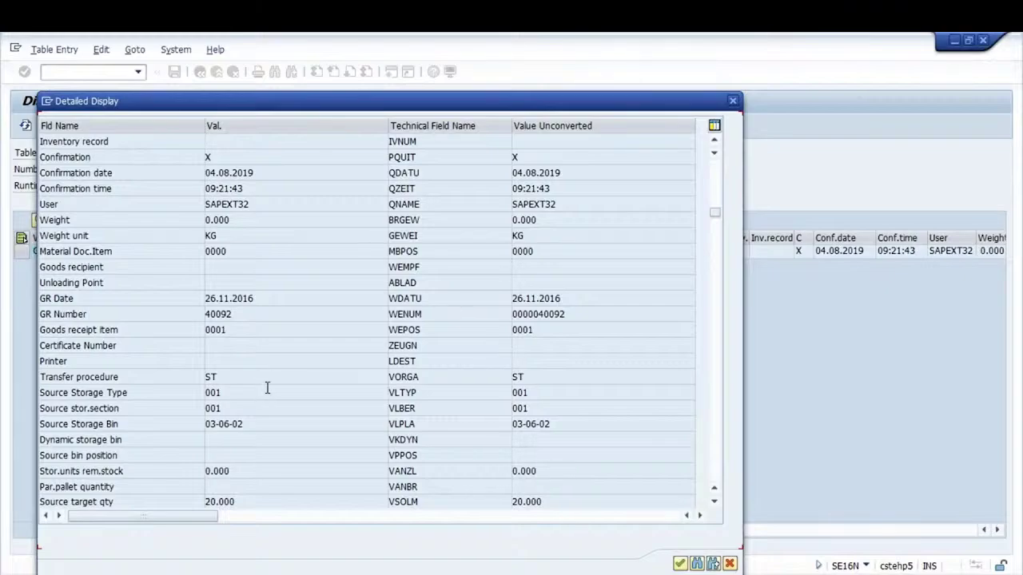
pyautogui.press('pagedown')
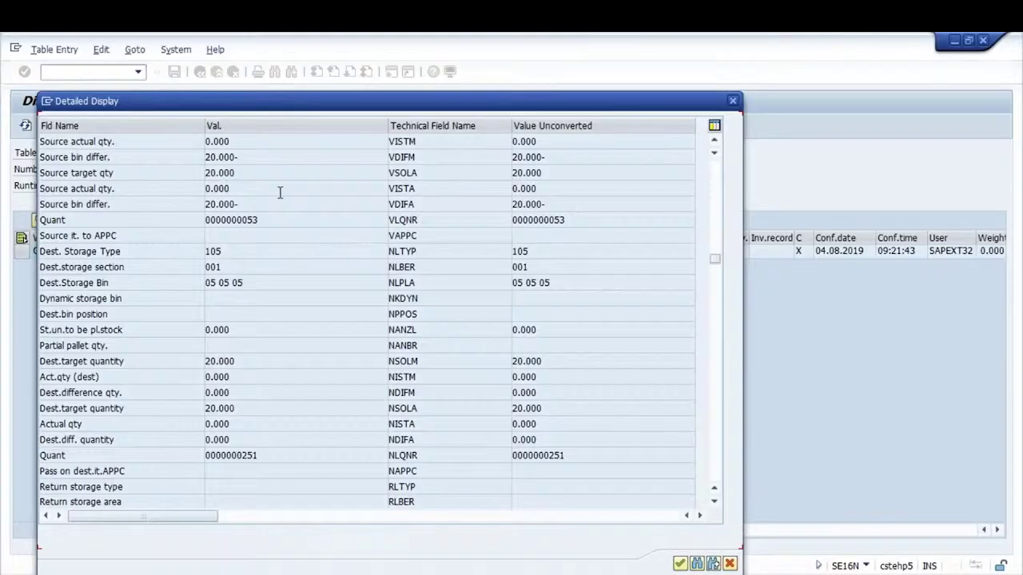
# Point out Source actual qty 0.000 and Source target qty 20.000
pyautogui.moveTo(264, 189); pyautogui.dragTo(194, 193)
pyautogui.click(205, 188)
pyautogui.click(192, 194)
pyautogui.moveTo(261, 178); pyautogui.dragTo(195, 183)
pyautogui.click(193, 182)
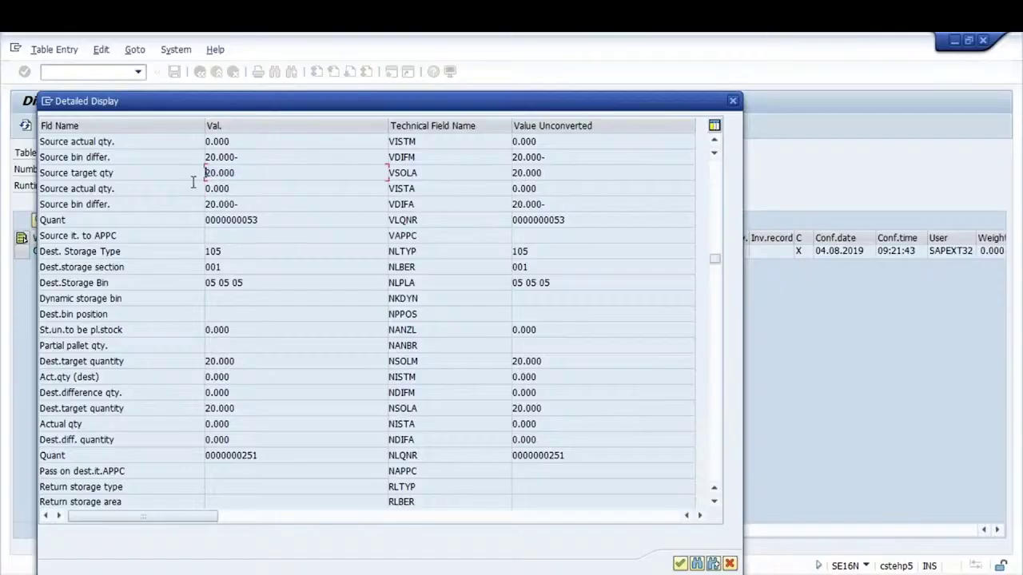
pyautogui.click(243, 141)
pyautogui.press('pageup')
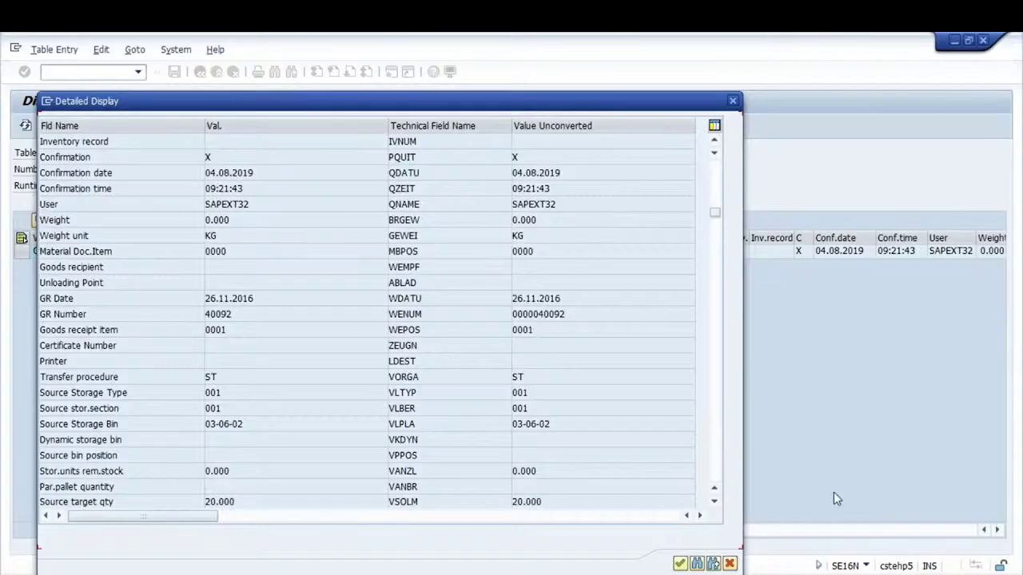
# Highlight the VORGA field and its value ST, then close the detailed display
pyautogui.hotkey('alt', 'Tab')
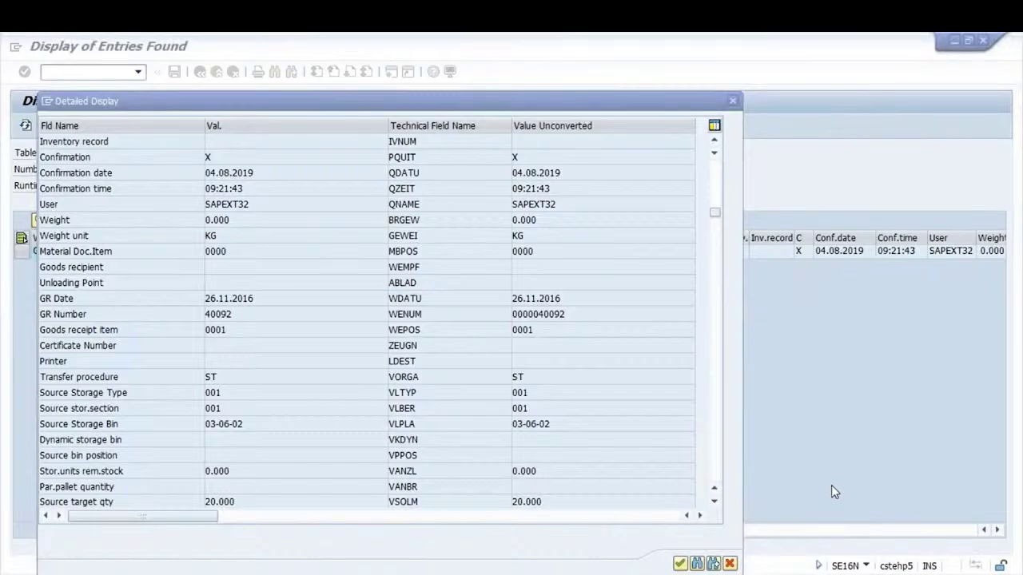
pyautogui.click(238, 378)
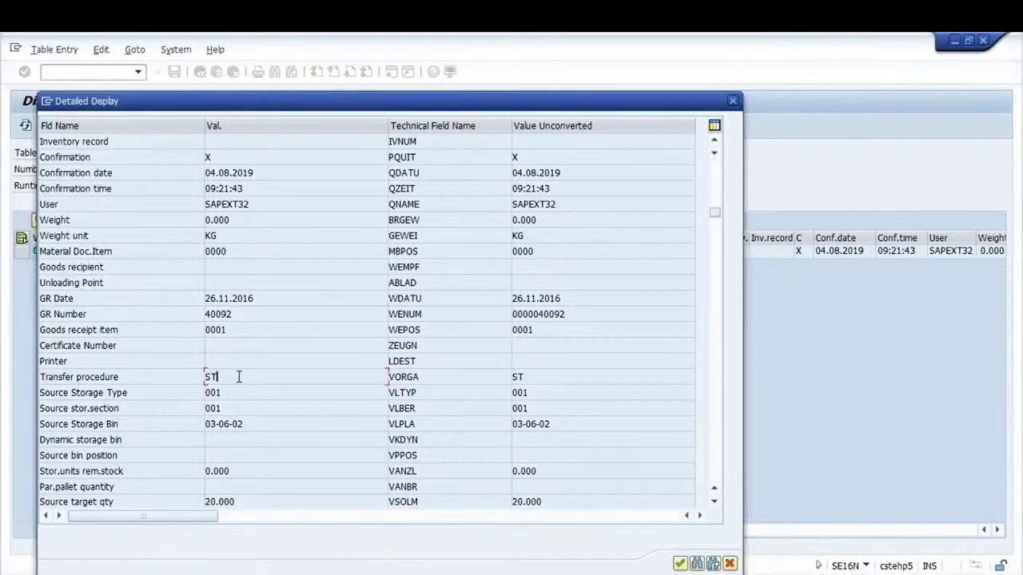
pyautogui.moveTo(363, 103); pyautogui.dragTo(383, 142)
pyautogui.moveTo(454, 417); pyautogui.dragTo(403, 417)
pyautogui.click(402, 420)
pyautogui.click(402, 417)
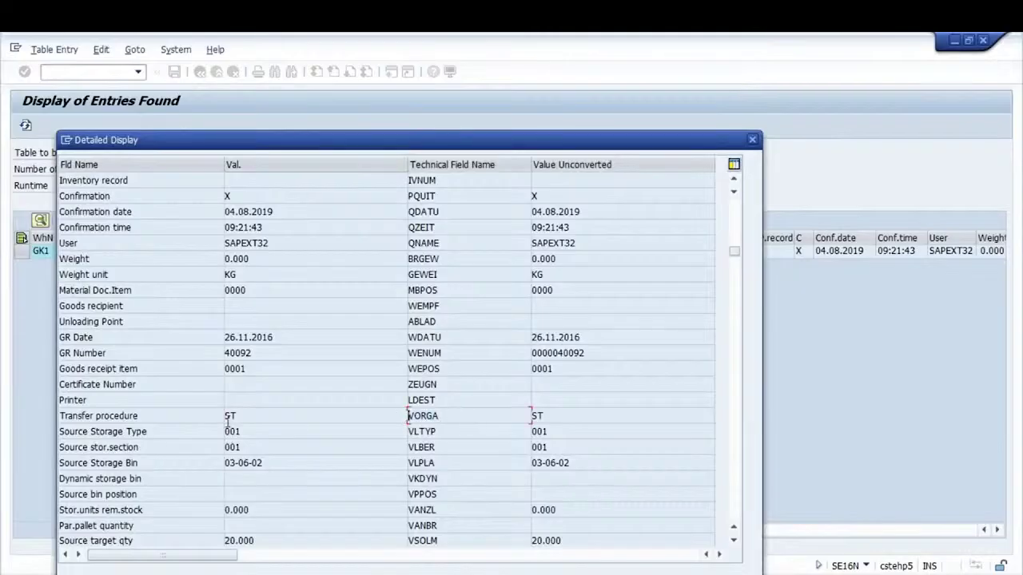
pyautogui.moveTo(252, 417); pyautogui.dragTo(225, 416)
pyautogui.click(225, 416)
pyautogui.click(224, 416)
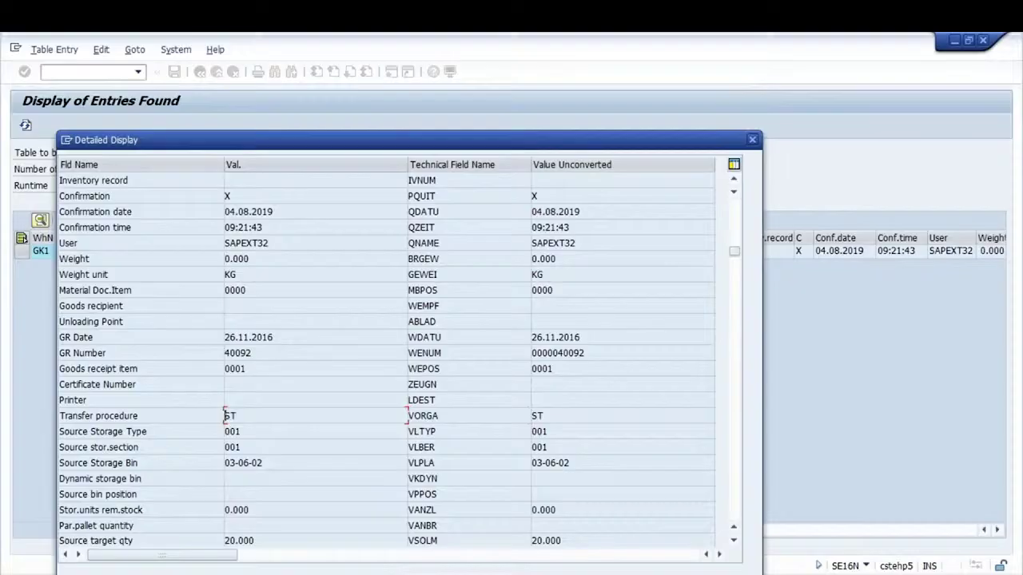
pyautogui.click(751, 142)
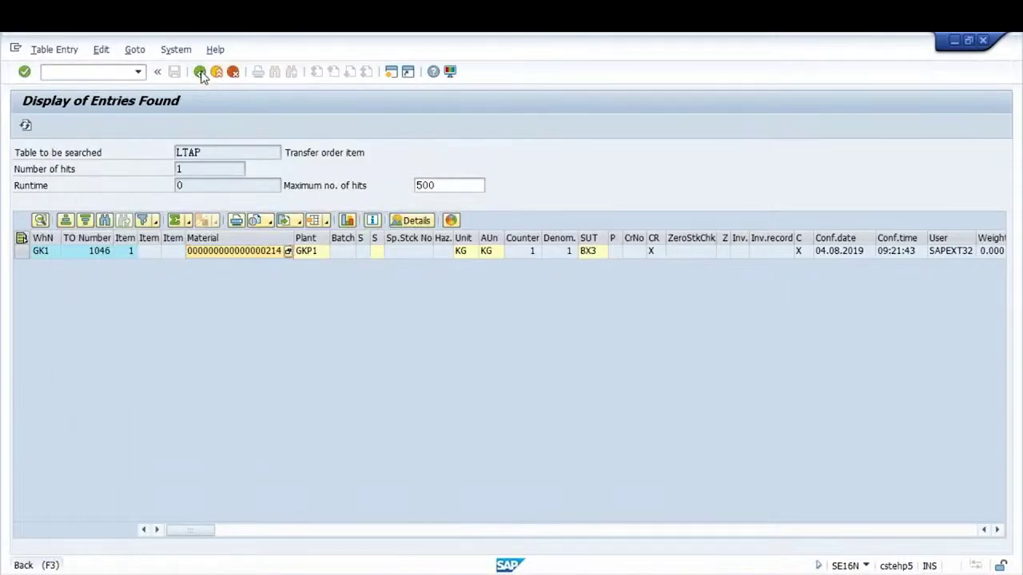
# Remove the TO Number 1046 criterion from the LTAP selection
pyautogui.click(200, 72)
pyautogui.click(200, 298)
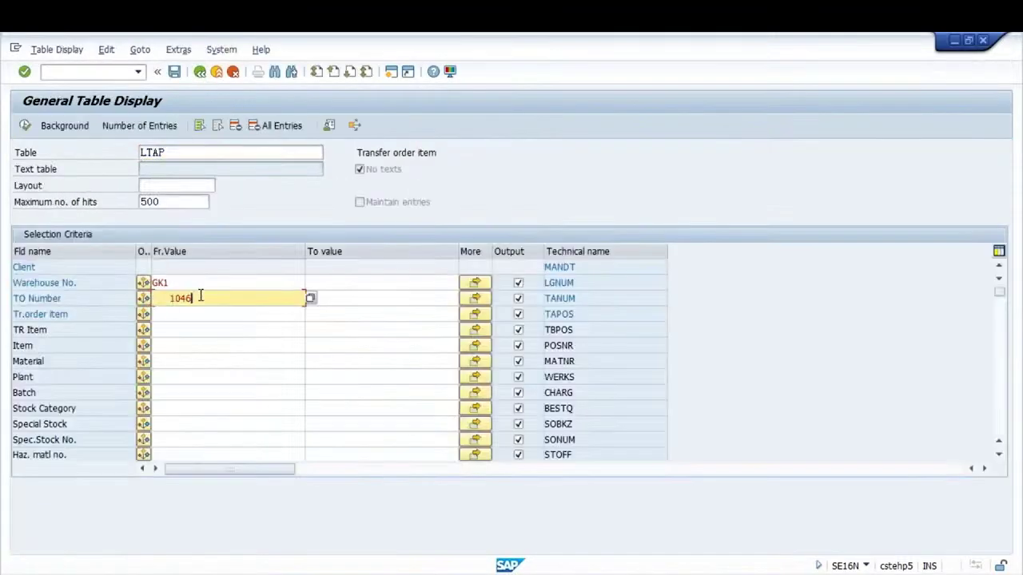
pyautogui.press('BackSpace')
pyautogui.press('BackSpace')
pyautogui.press('BackSpace')
pyautogui.press('BackSpace')
pyautogui.press('Return')
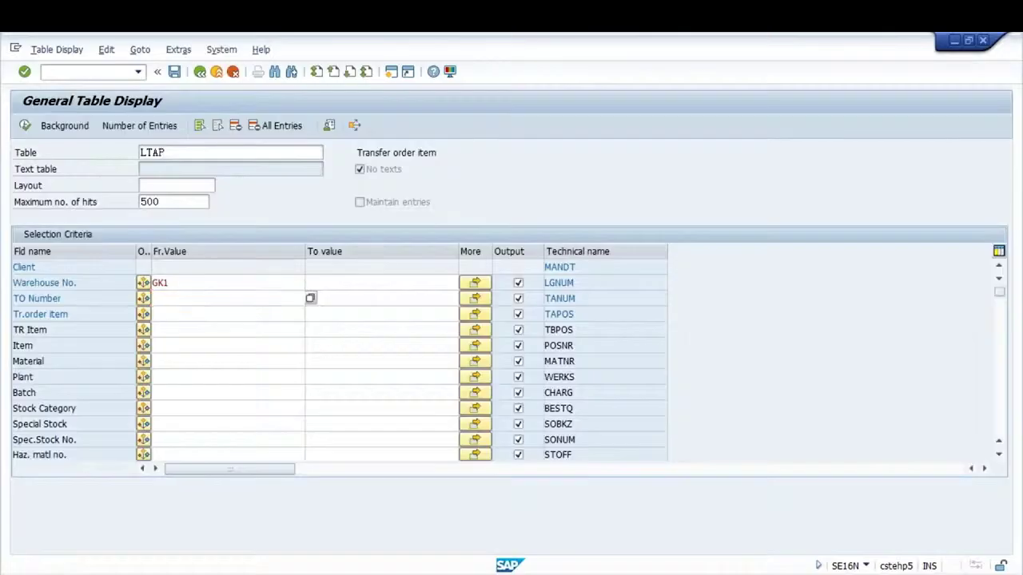
# Restrict the transfer procedure field to ST and execute the LTAP selection
pyautogui.hotkey('ctrl', 'f')
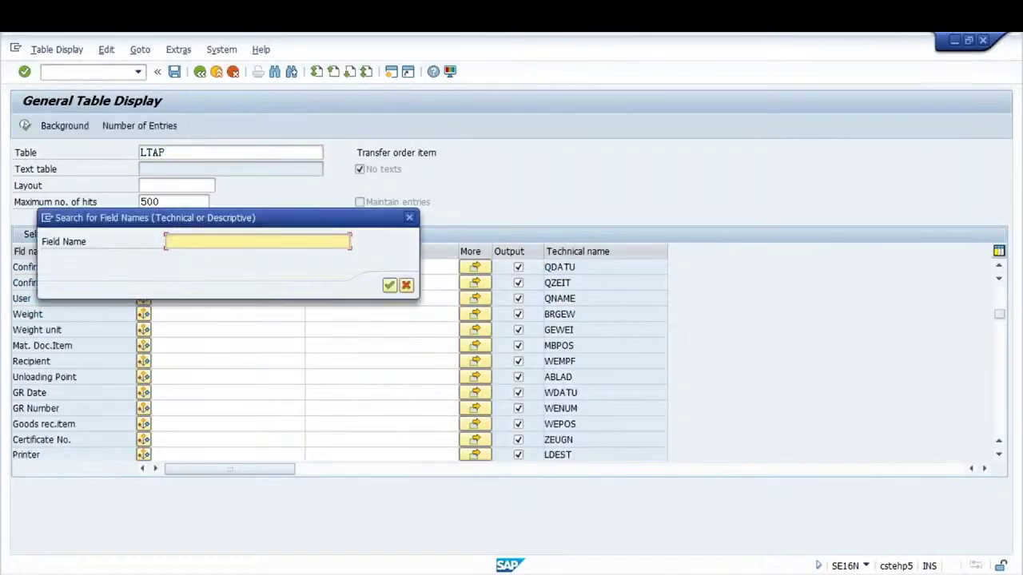
pyautogui.write('VORN')
pyautogui.press('Return')
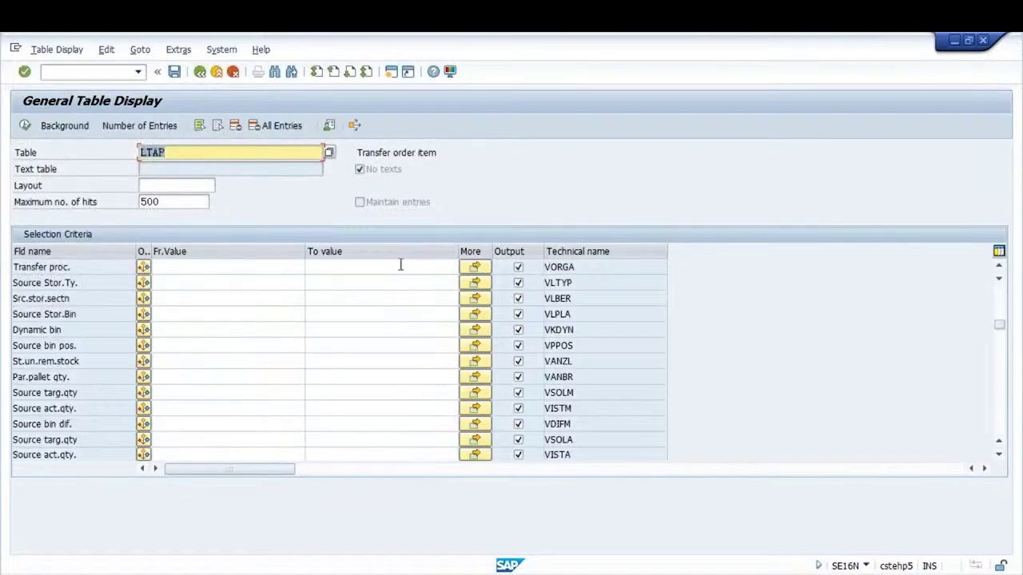
pyautogui.click(478, 267)
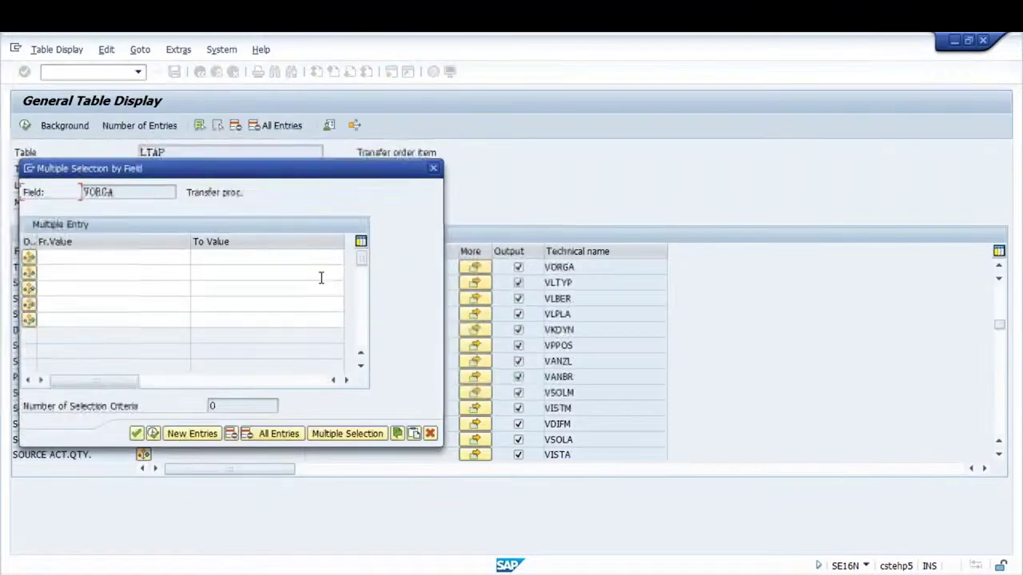
pyautogui.click(110, 263)
pyautogui.write('ST')
pyautogui.press('Down')
pyautogui.write('ST')
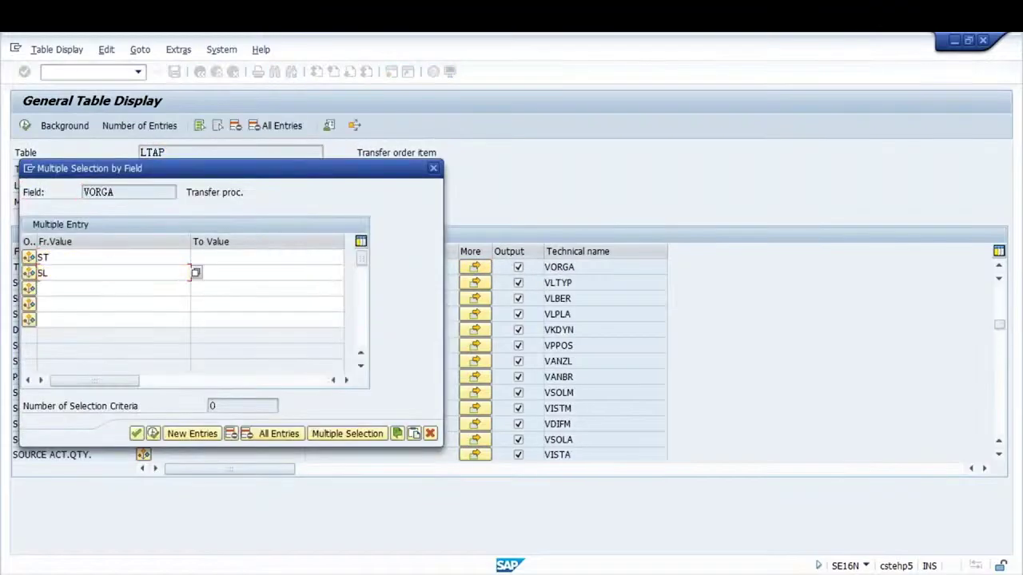
pyautogui.click(433, 168)
pyautogui.press('F8')
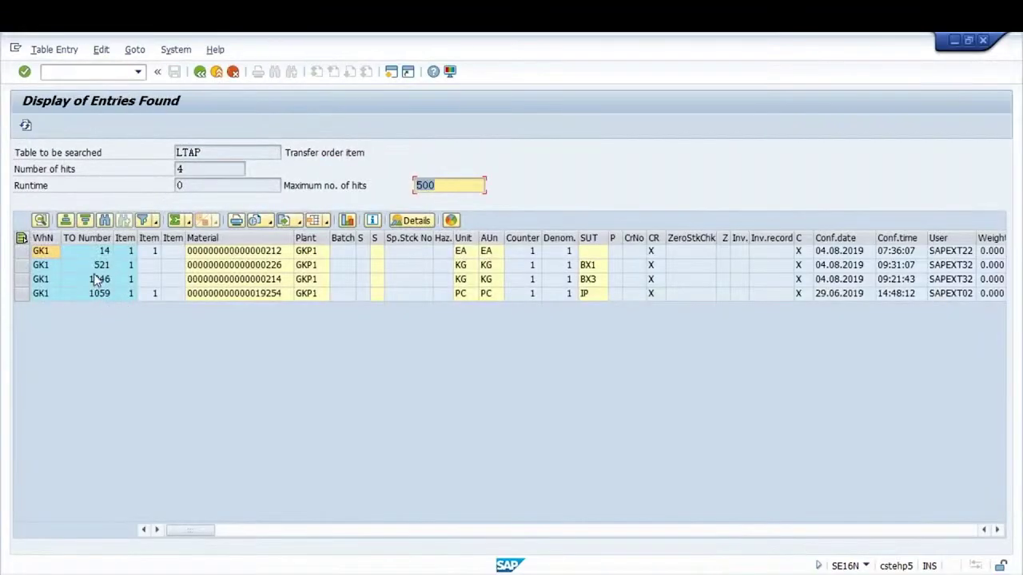
# Try cancelling transfer order 521, then view its source data in LT21
pyautogui.press('Tab')
pyautogui.click(92, 270)
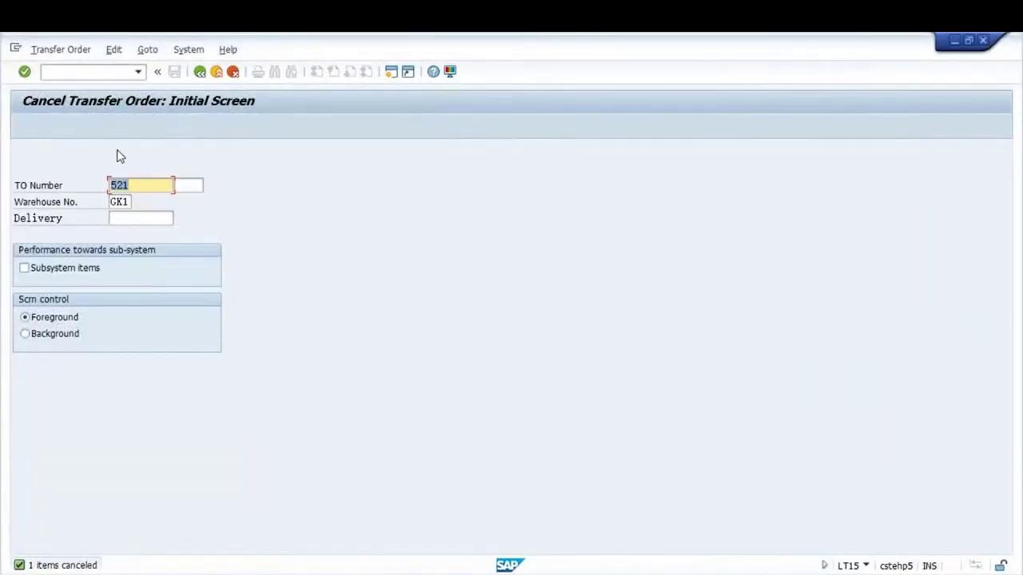
pyautogui.press('Return')
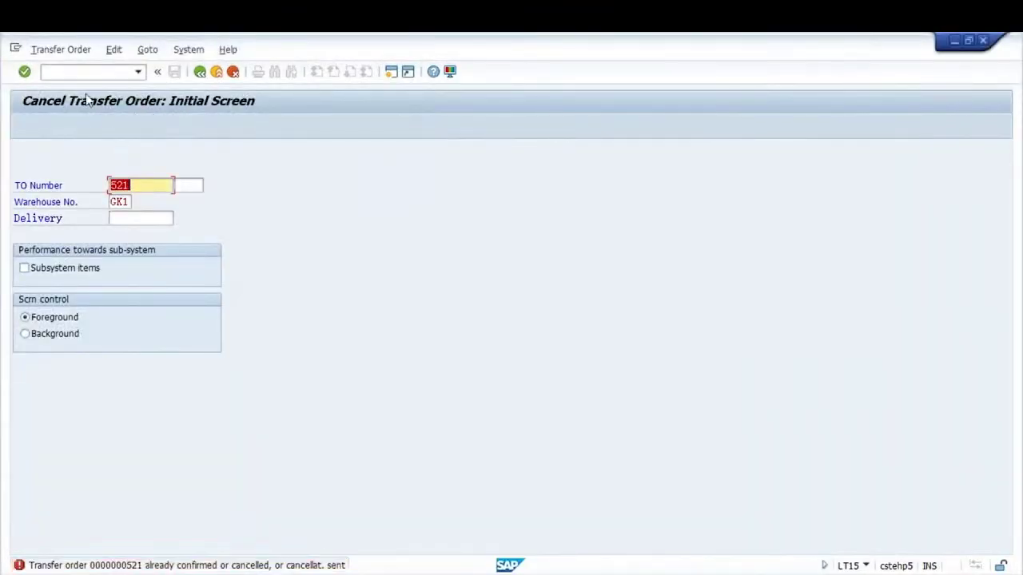
pyautogui.click(45, 71)
pyautogui.write('/NLT21')
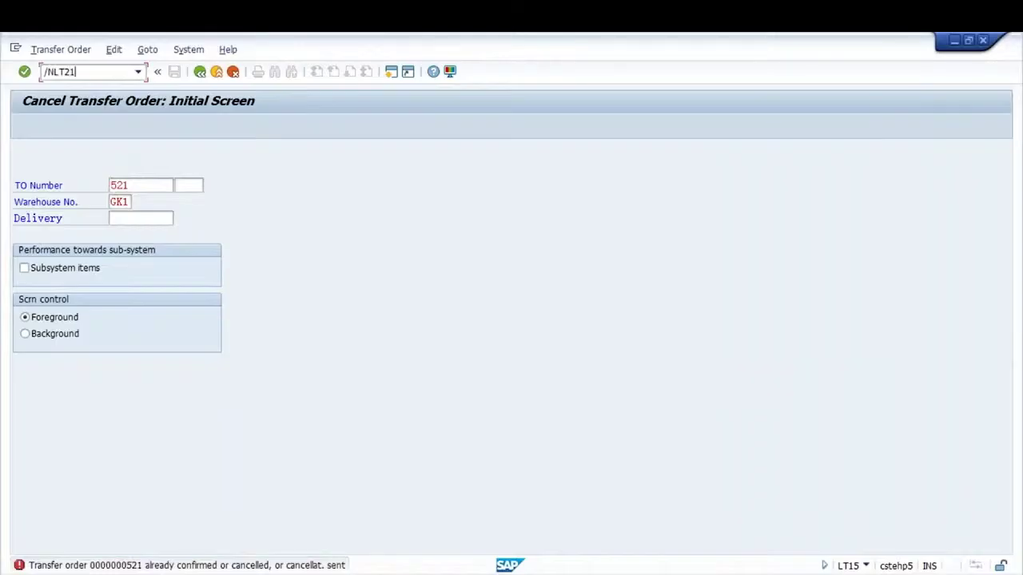
pyautogui.press('Return')
pyautogui.press('Return')
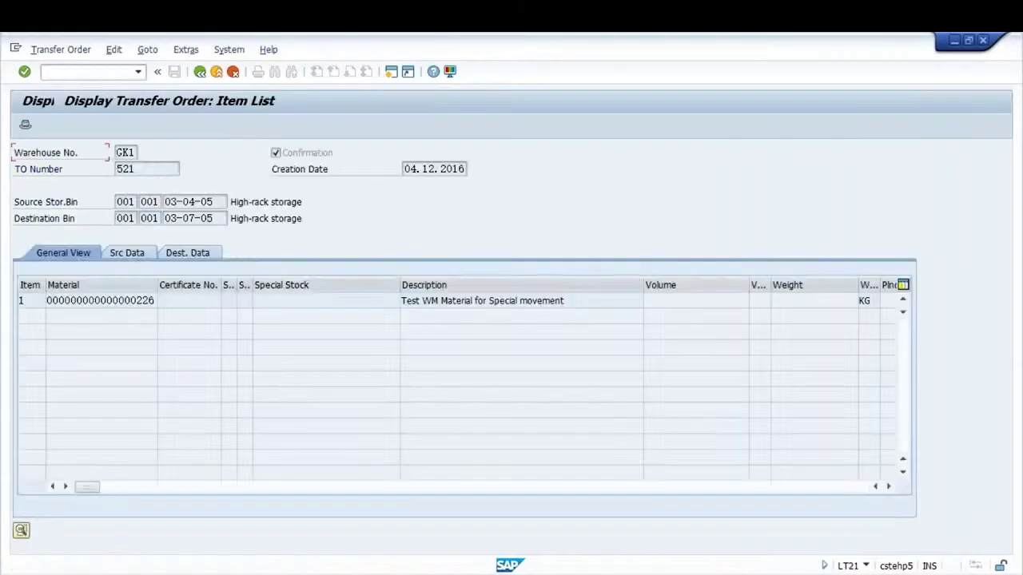
pyautogui.click(118, 254)
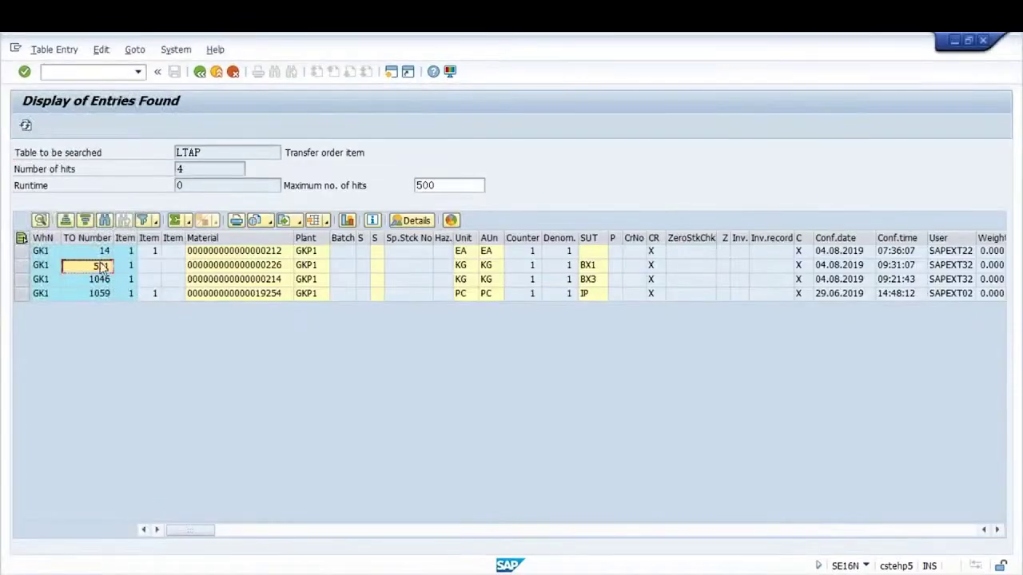
# Display transfer order 14's source data, then return to the LTAP selection with procedure ST
pyautogui.click(97, 254)
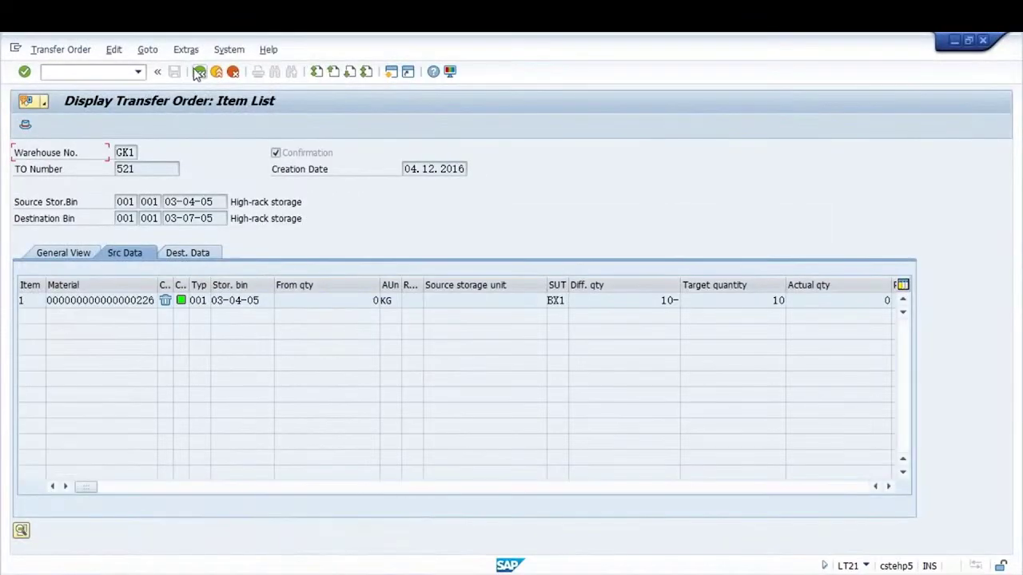
pyautogui.click(200, 72)
pyautogui.write('14')
pyautogui.press('Return')
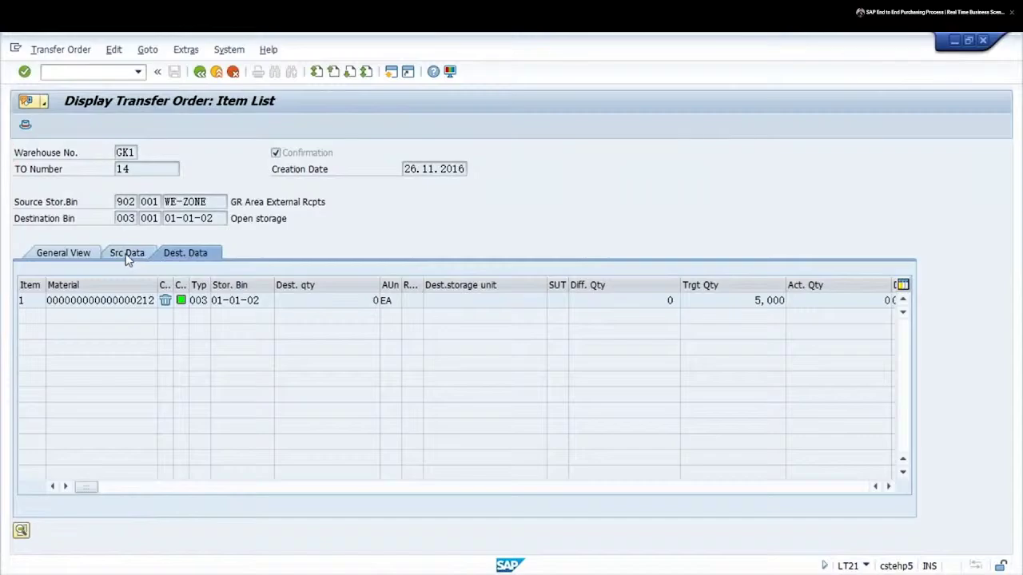
pyautogui.click(126, 255)
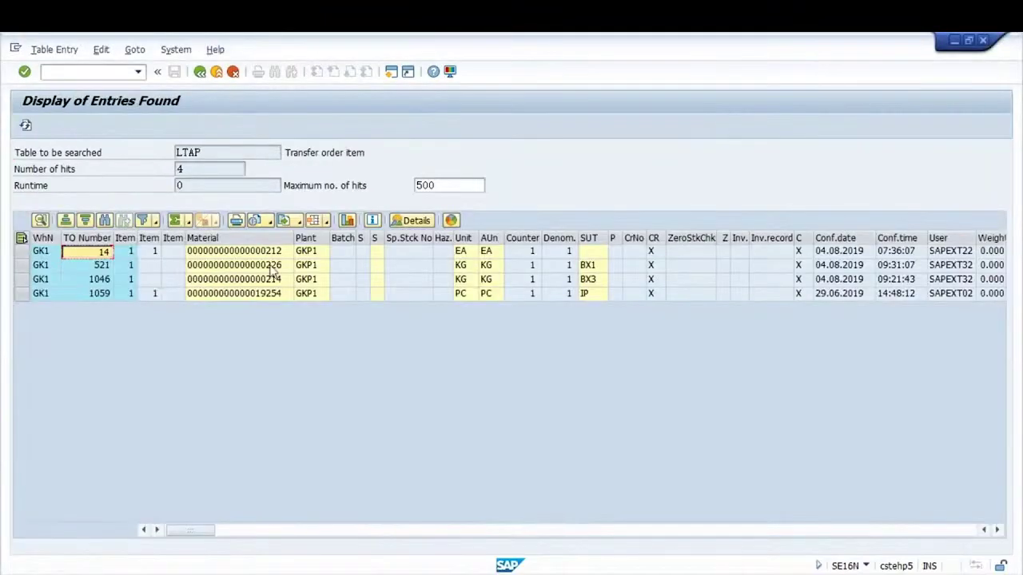
pyautogui.click(200, 74)
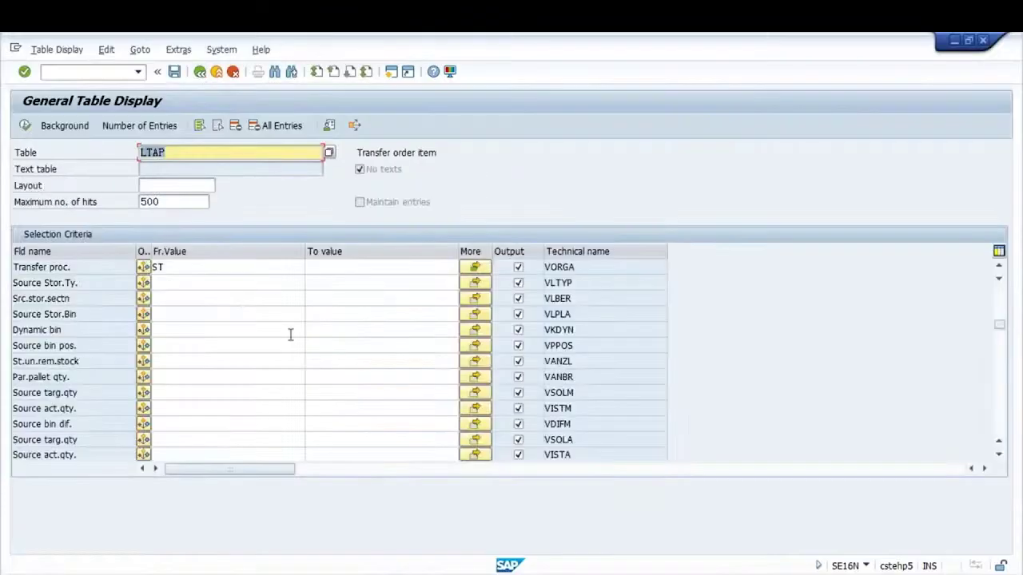
pyautogui.click(547, 267)
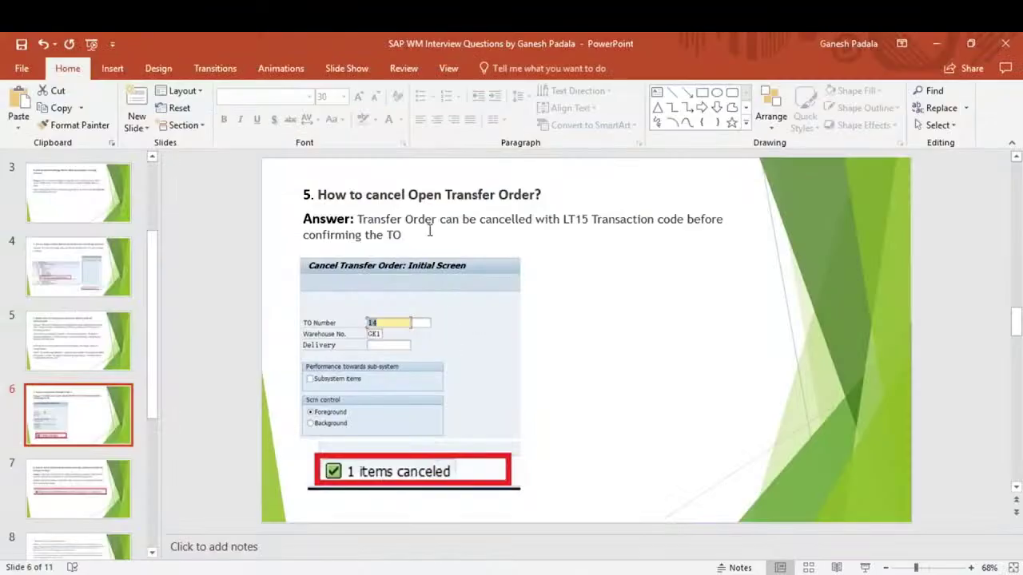
# Add a new line under the answer and shrink the SAP screenshot on slide 6
pyautogui.click(419, 233)
pyautogui.press('Down')
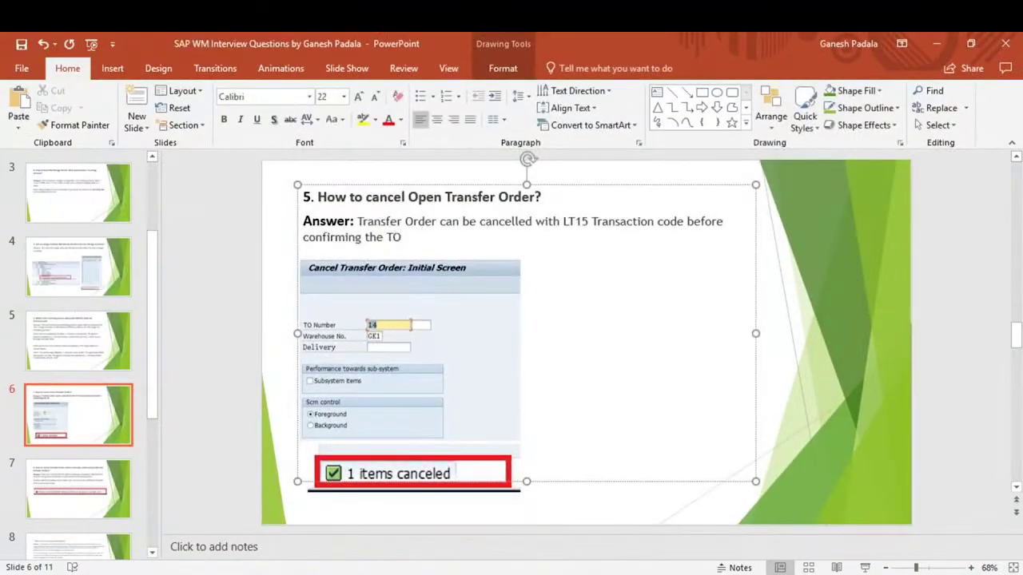
pyautogui.click(511, 268)
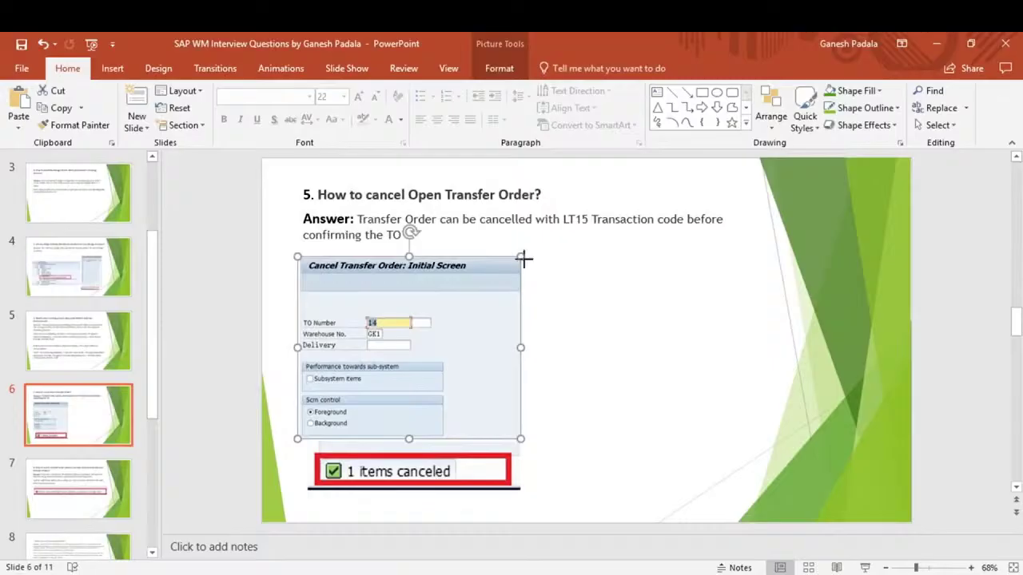
pyautogui.moveTo(520, 260); pyautogui.dragTo(491, 306)
# Start the new answer line as 'If the Transfer proc. (LTAP-', using the label copied from SAP
pyautogui.click(350, 254)
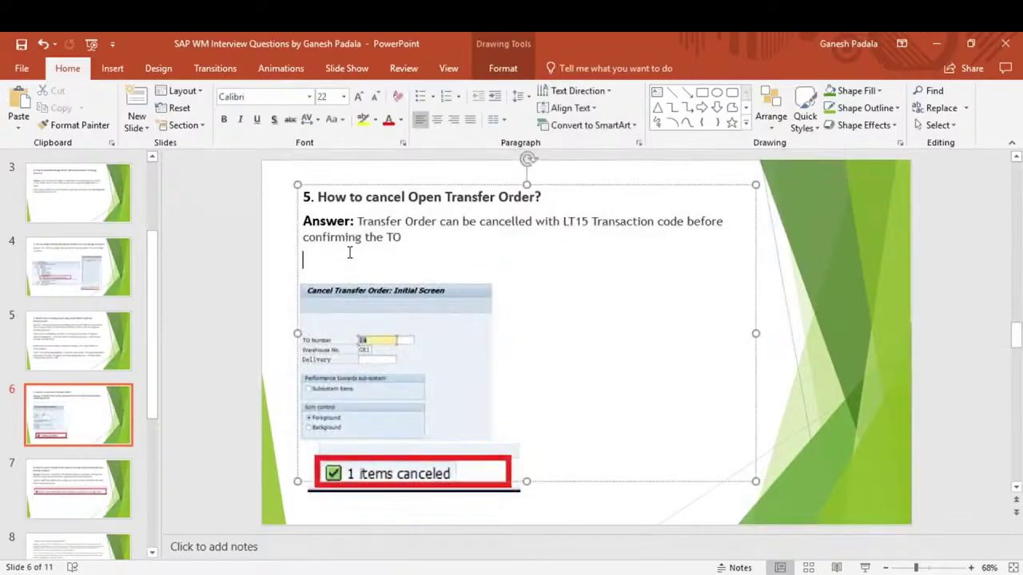
pyautogui.write('If the')
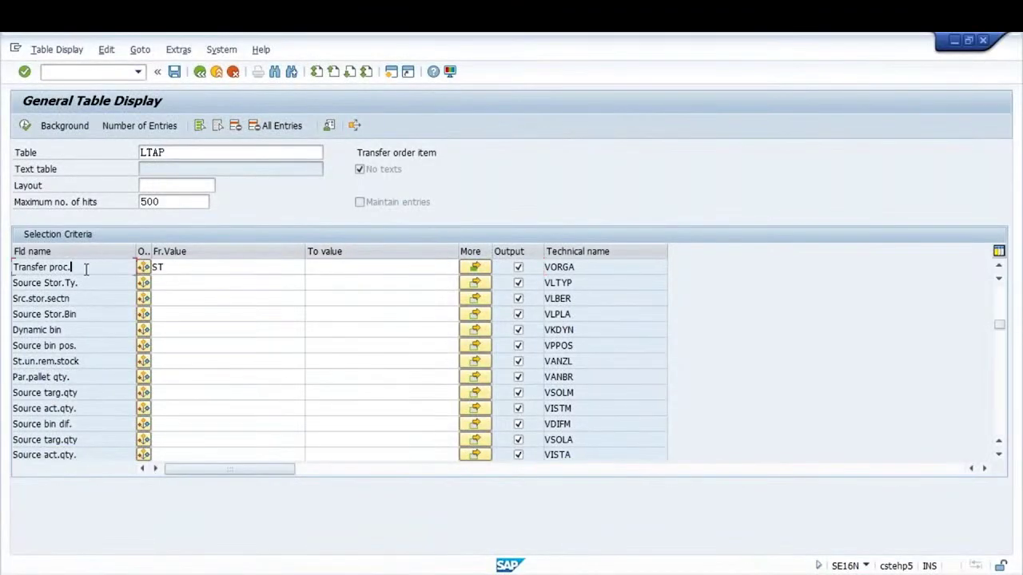
pyautogui.moveTo(84, 269); pyautogui.dragTo(29, 268)
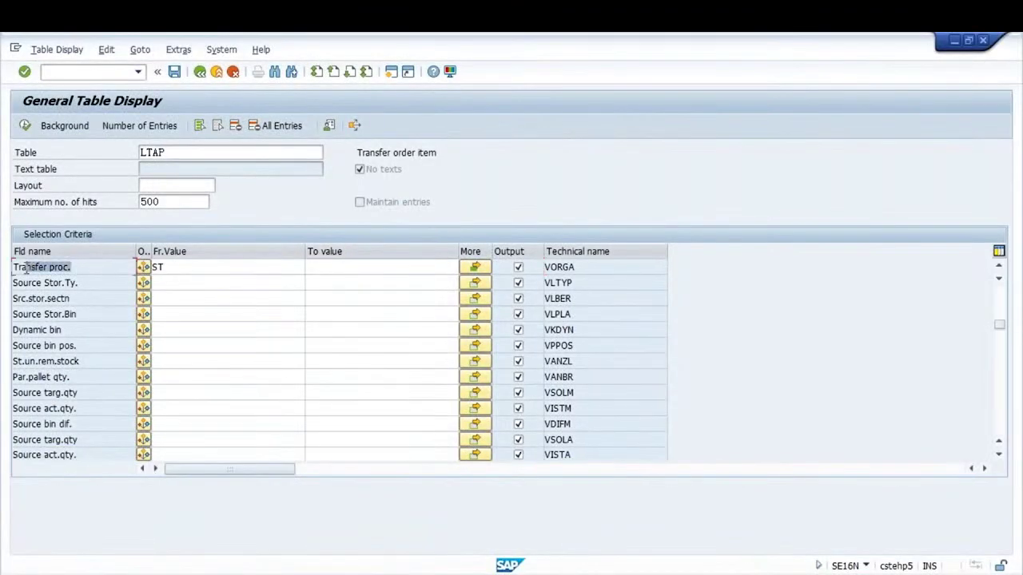
pyautogui.hotkey('ctrl', 'c')
pyautogui.hotkey('alt', 'Tab')
pyautogui.hotkey('ctrl', 'v')
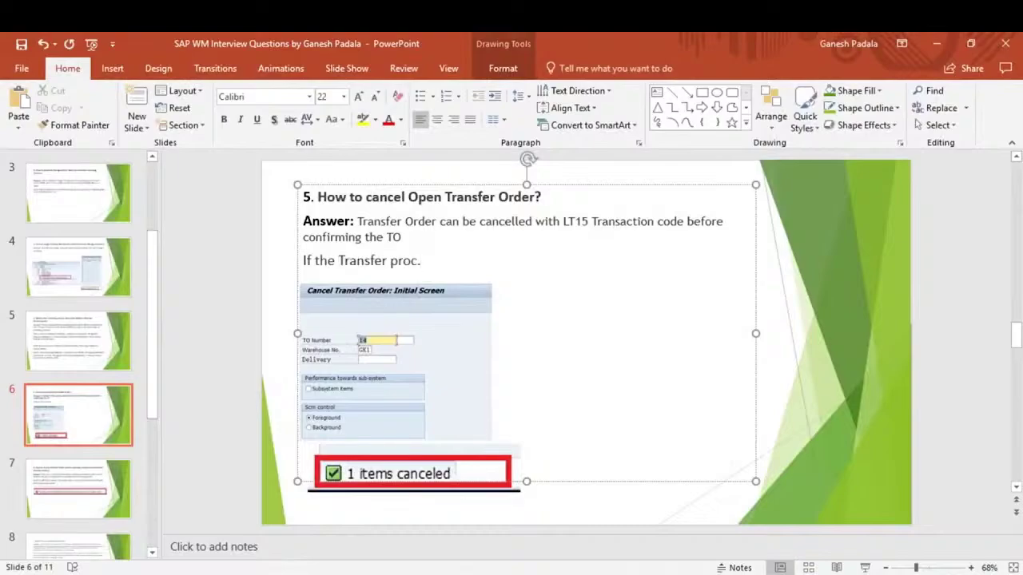
pyautogui.write('=')
pyautogui.press('BackSpace')
pyautogui.press('BackSpace')
pyautogui.write('. (Ita')
pyautogui.press('BackSpace')
pyautogui.press('BackSpace')
pyautogui.press('BackSpace')
pyautogui.write('LTAP-VORG')
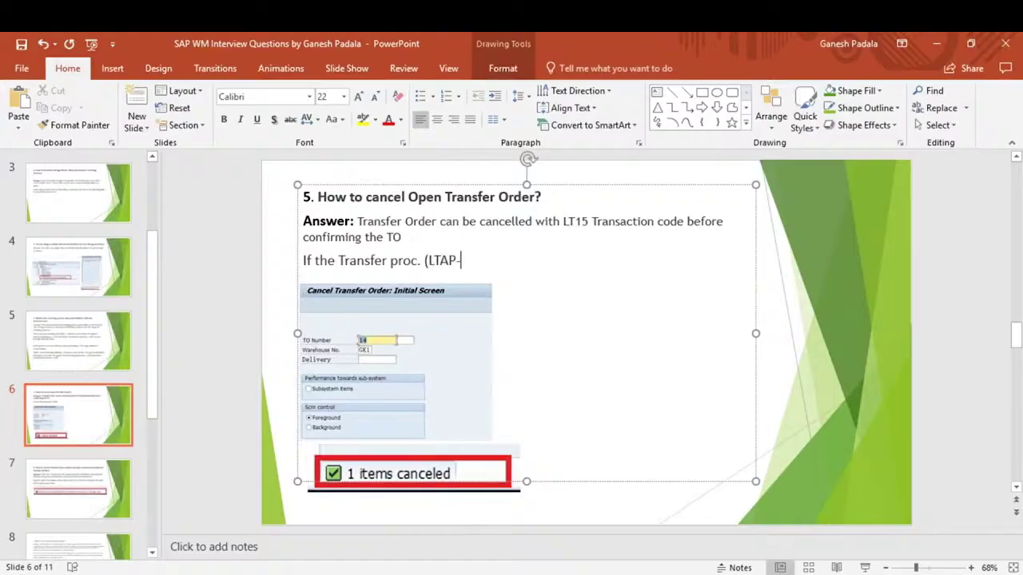
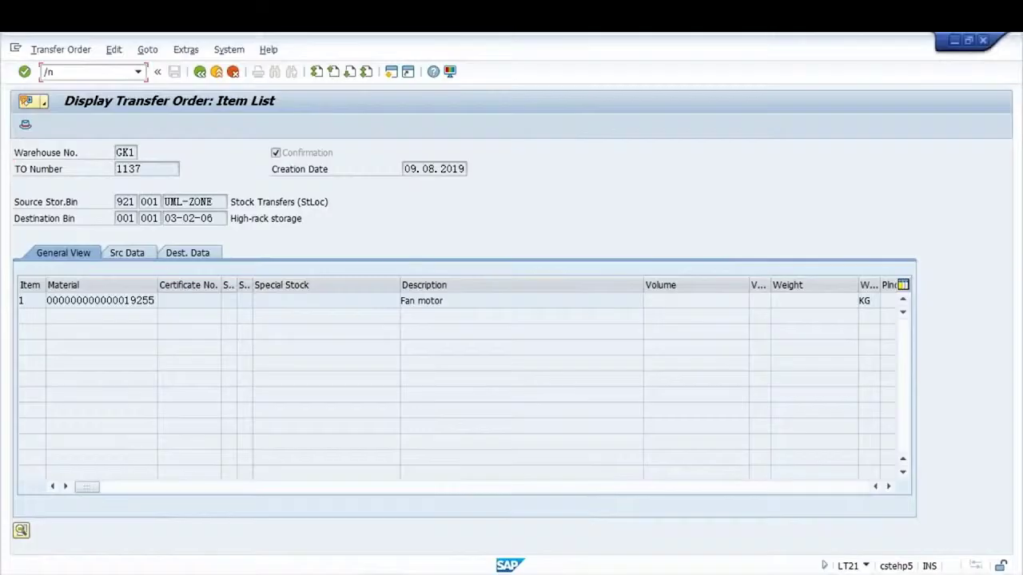
# Show LS26 GK1 stock for material 19255, plant GKP1, storage location 0001 (464 PC), then open a new session
pyautogui.write('26')
pyautogui.press('Return')
pyautogui.press('Down')
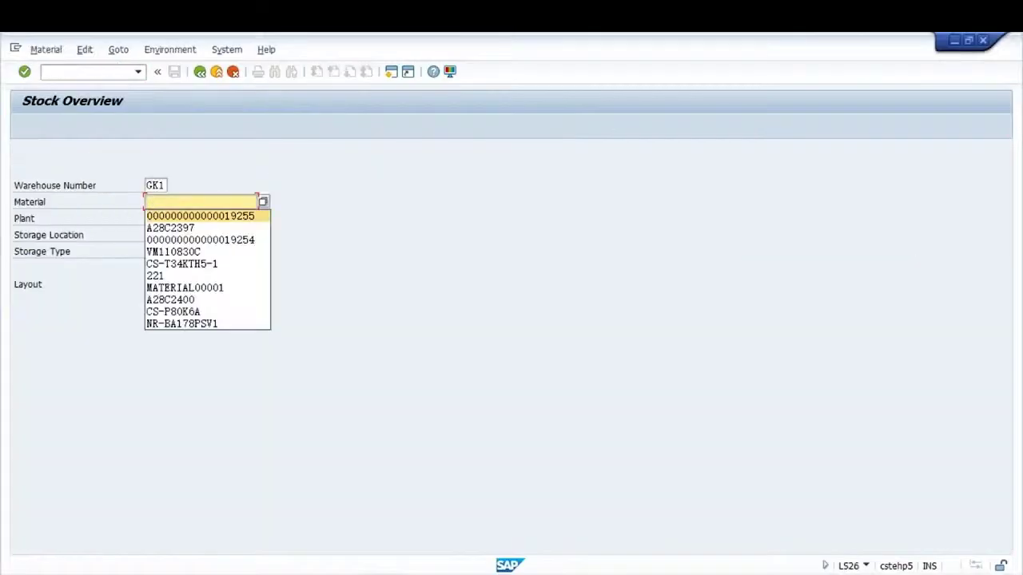
pyautogui.press('Return')
pyautogui.press('Tab')
pyautogui.press('Down')
pyautogui.press('Return')
pyautogui.press('Tab')
pyautogui.press('Down')
pyautogui.press('Return')
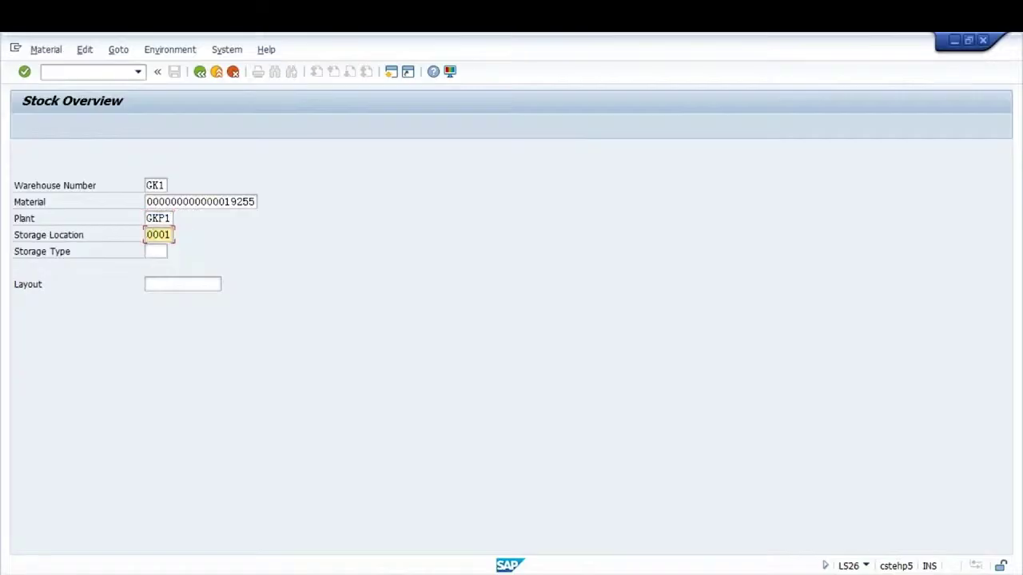
pyautogui.press('Return')
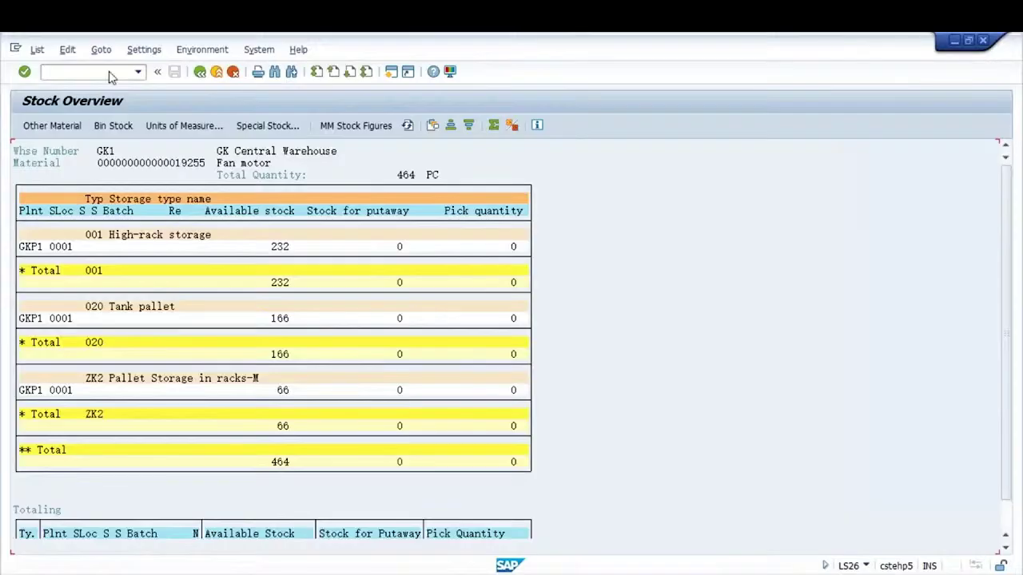
pyautogui.click(390, 79)
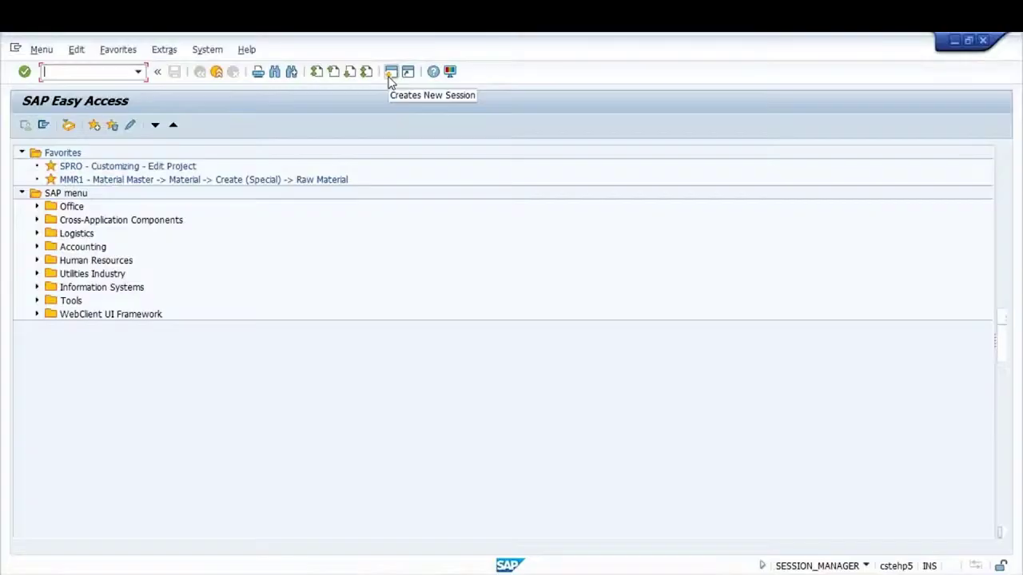
# Start MIGO and choose the A08 Transfer Posting action
pyautogui.write('MIGO')
pyautogui.press('Return')
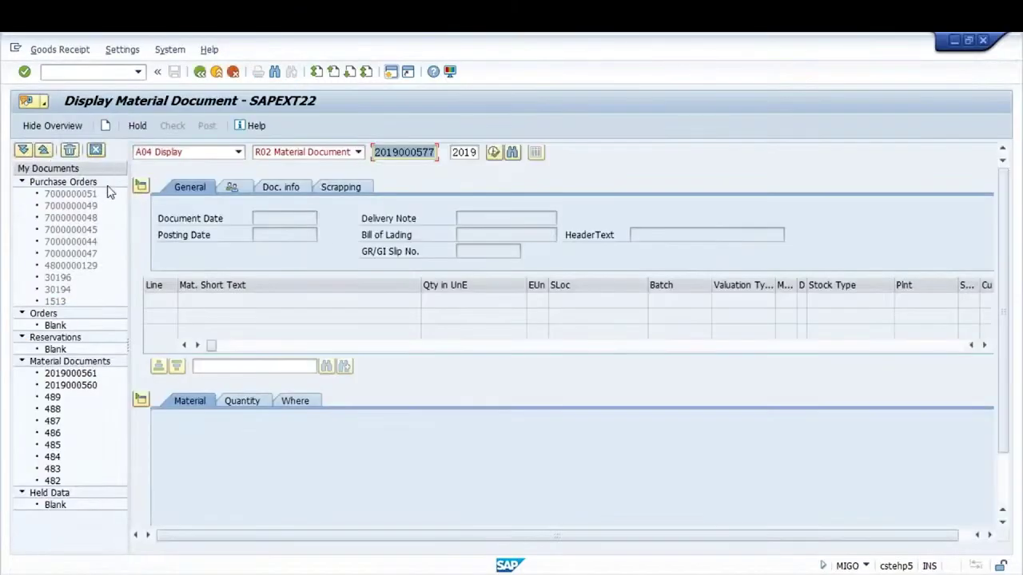
pyautogui.click(238, 152)
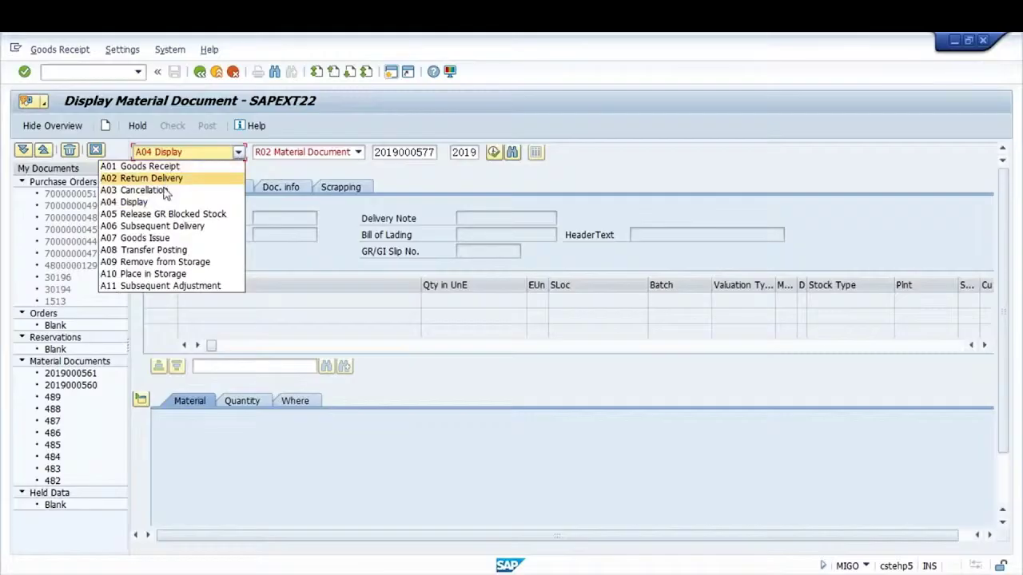
pyautogui.click(156, 253)
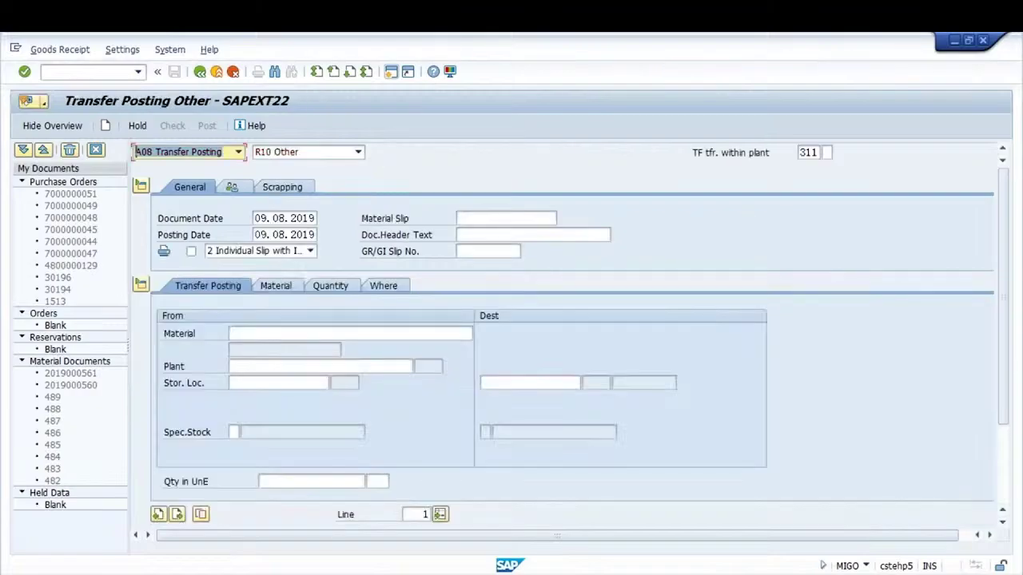
# Enter material 19255 in plant GKP1 as the transfer's source material
pyautogui.click(301, 338)
pyautogui.write('19')
pyautogui.press('Down')
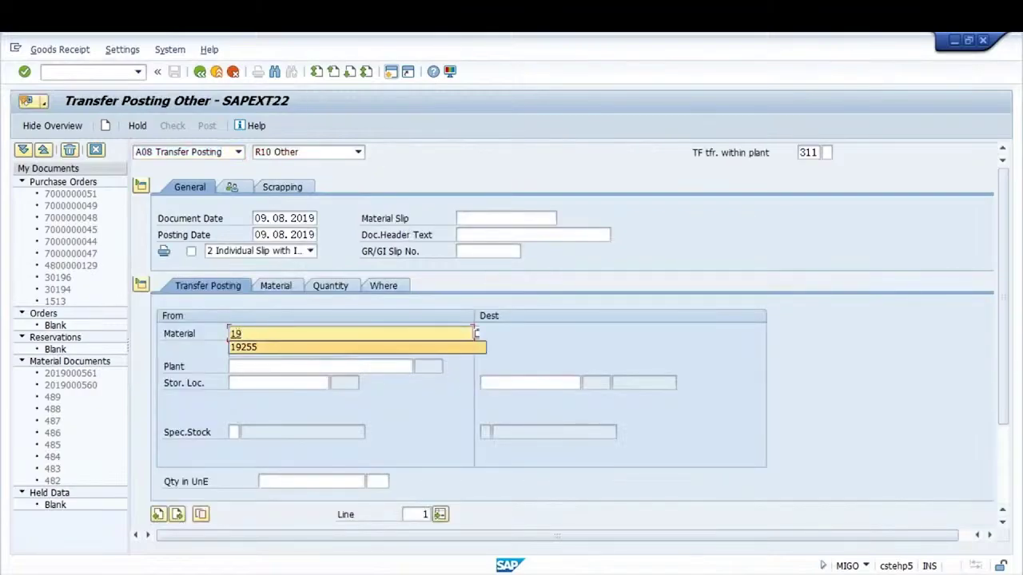
pyautogui.press('Return')
pyautogui.press('Tab')
pyautogui.press('Down')
pyautogui.press('Return')
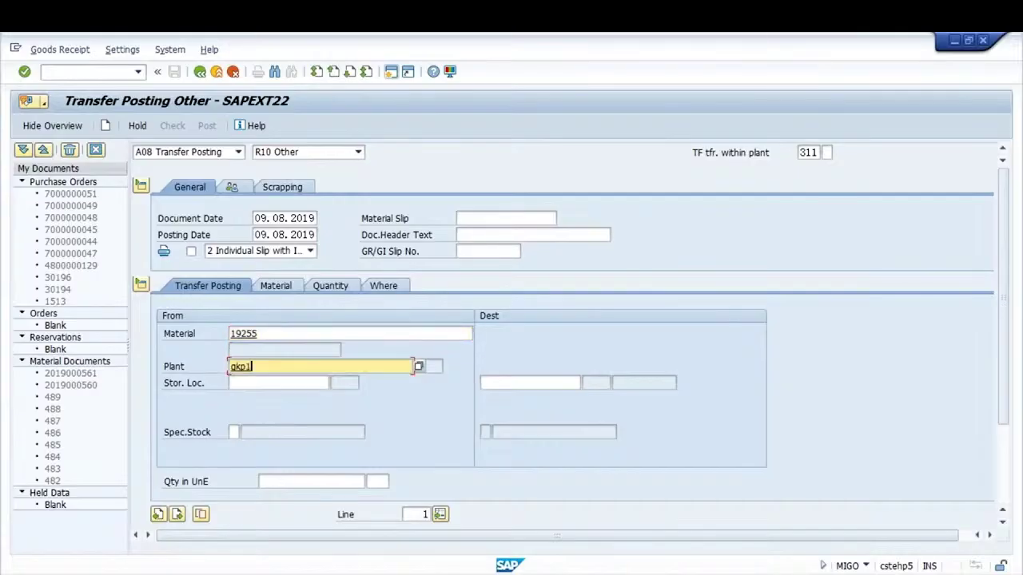
pyautogui.press('Return')
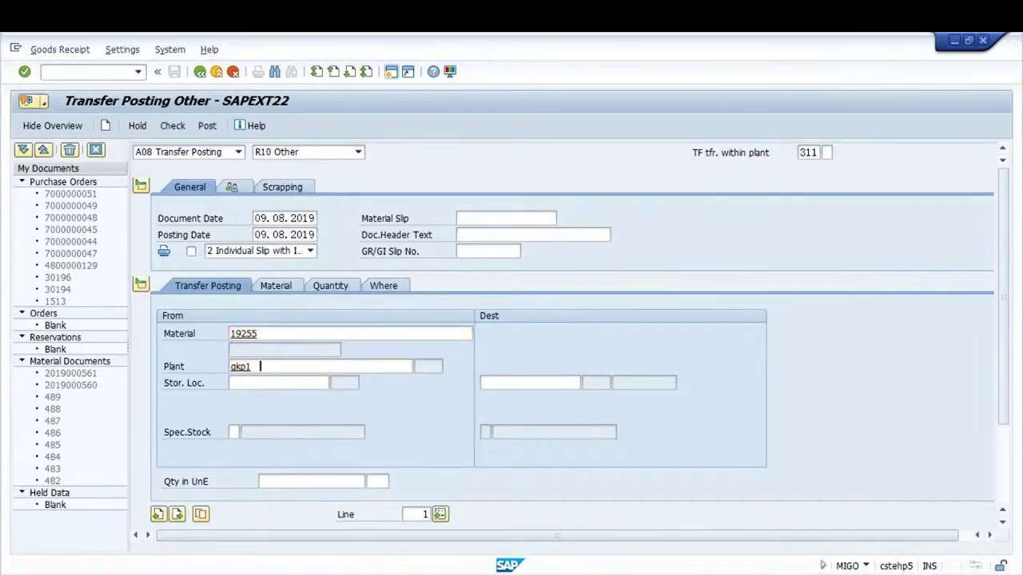
# Move 10 PC from storage location 0002 to 0001 and post the transfer
pyautogui.click(241, 383)
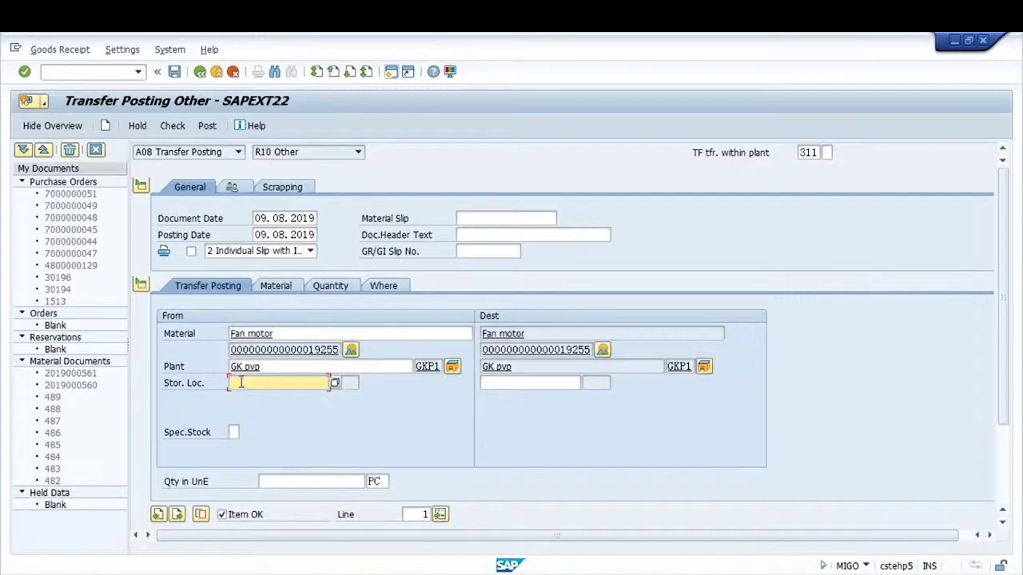
pyautogui.write('000')
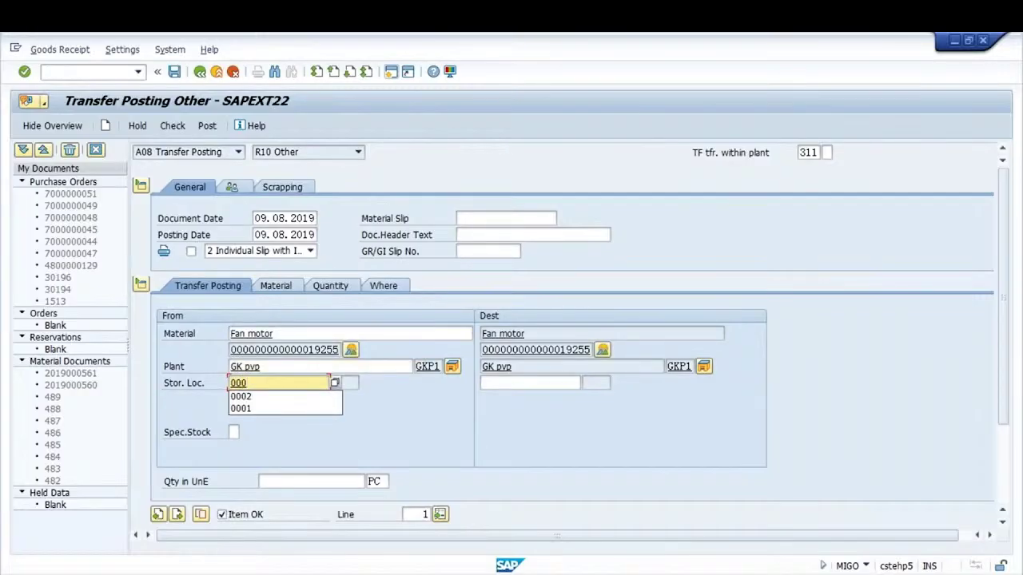
pyautogui.write('2')
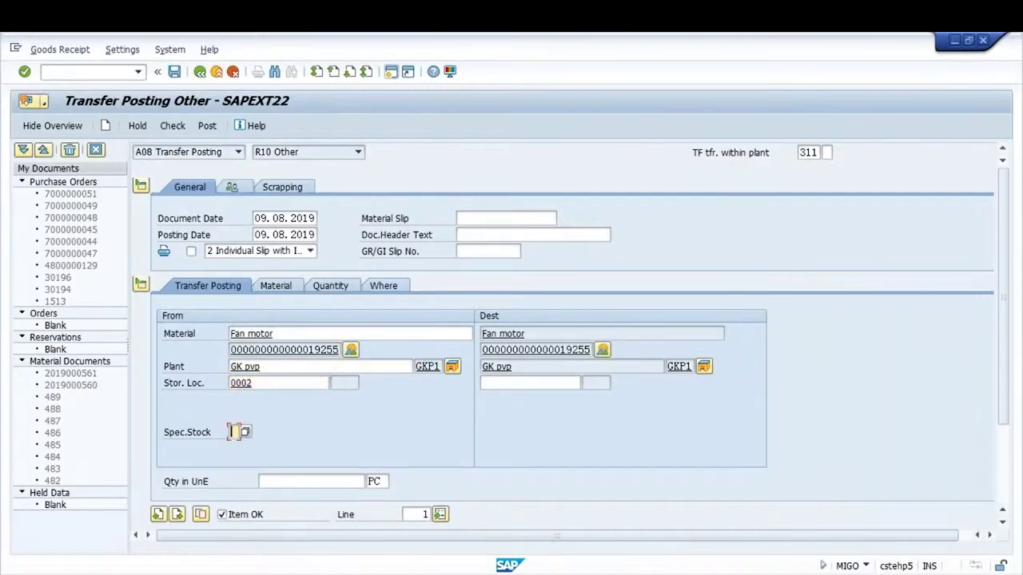
pyautogui.click(528, 382)
pyautogui.write('0001')
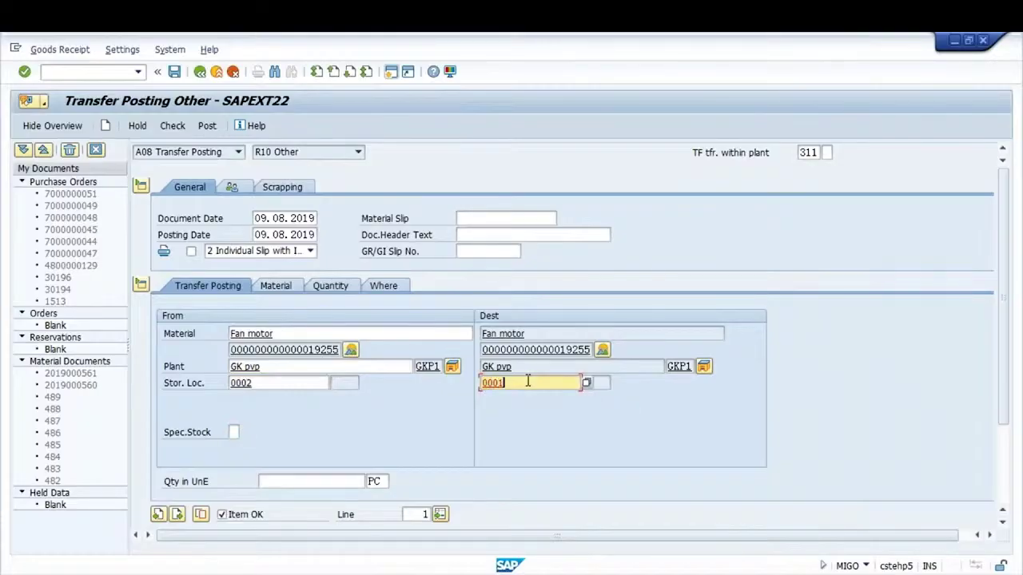
pyautogui.press('Return')
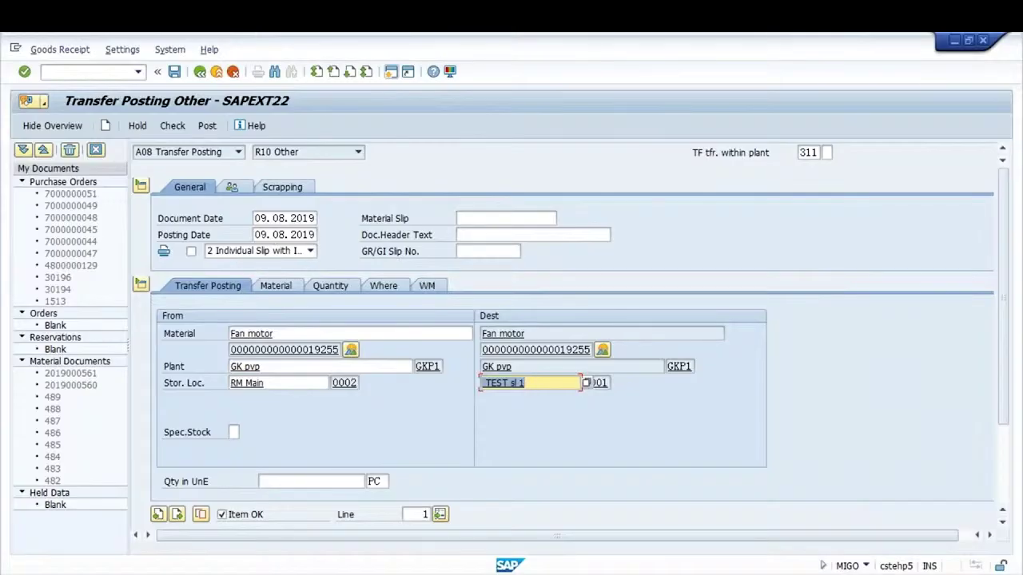
pyautogui.click(296, 480)
pyautogui.write('10')
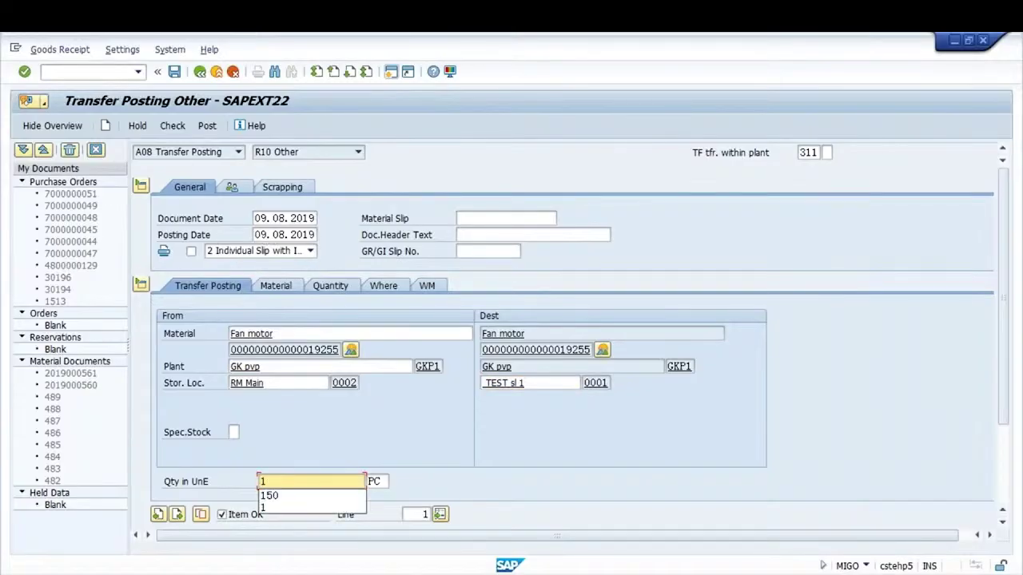
pyautogui.click(210, 126)
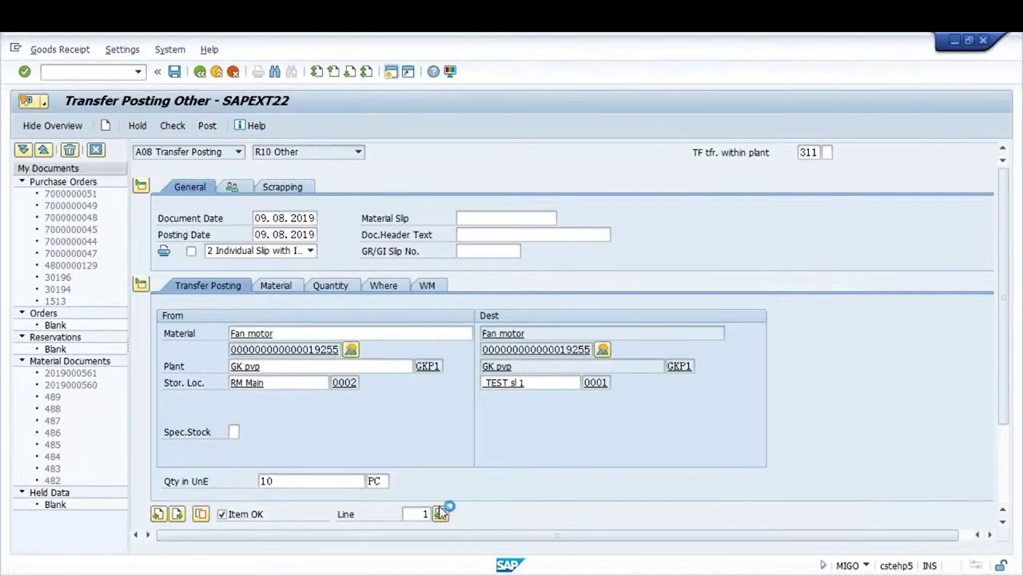
pyautogui.moveTo(383, 574)
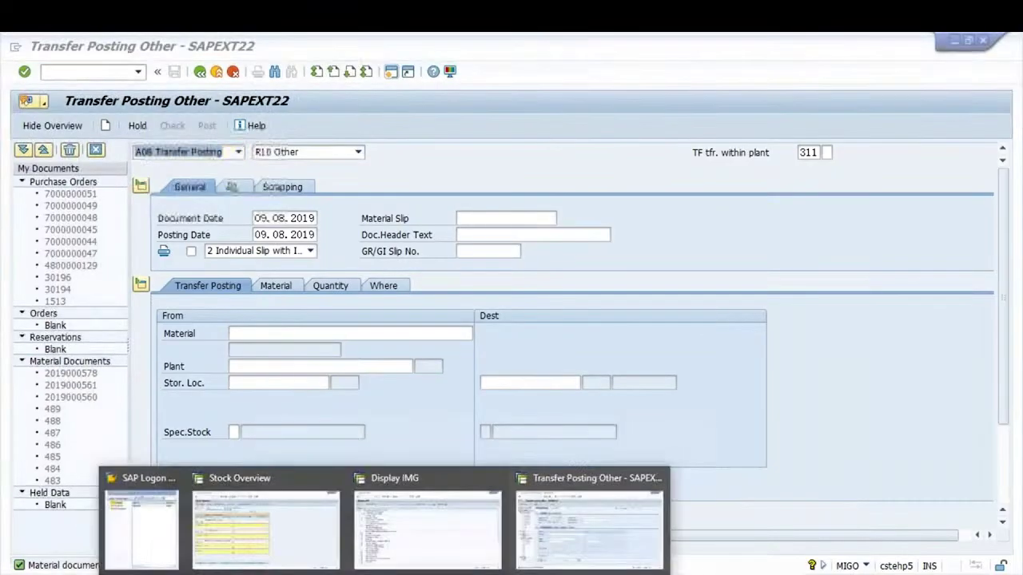
# Refresh the fan motor stock overview to show 474 PC, 10 PC in 921, then return to MIGO
pyautogui.click(270, 523)
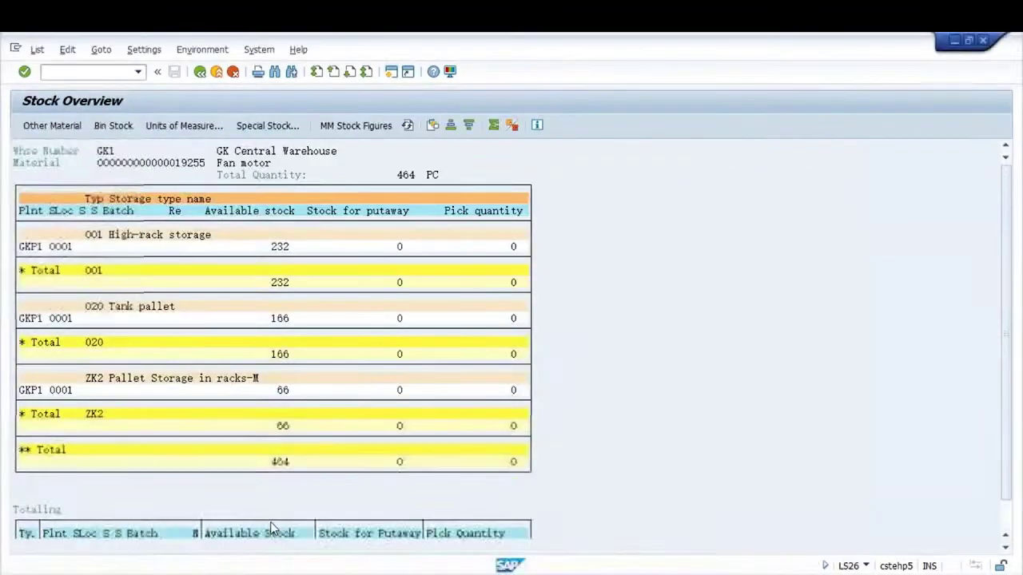
pyautogui.click(407, 125)
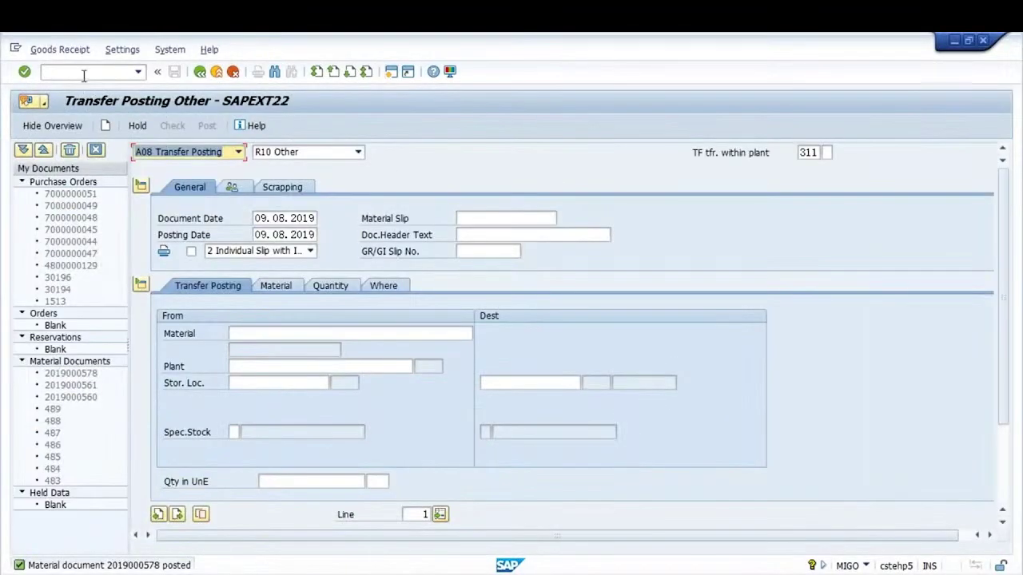
pyautogui.click(83, 73)
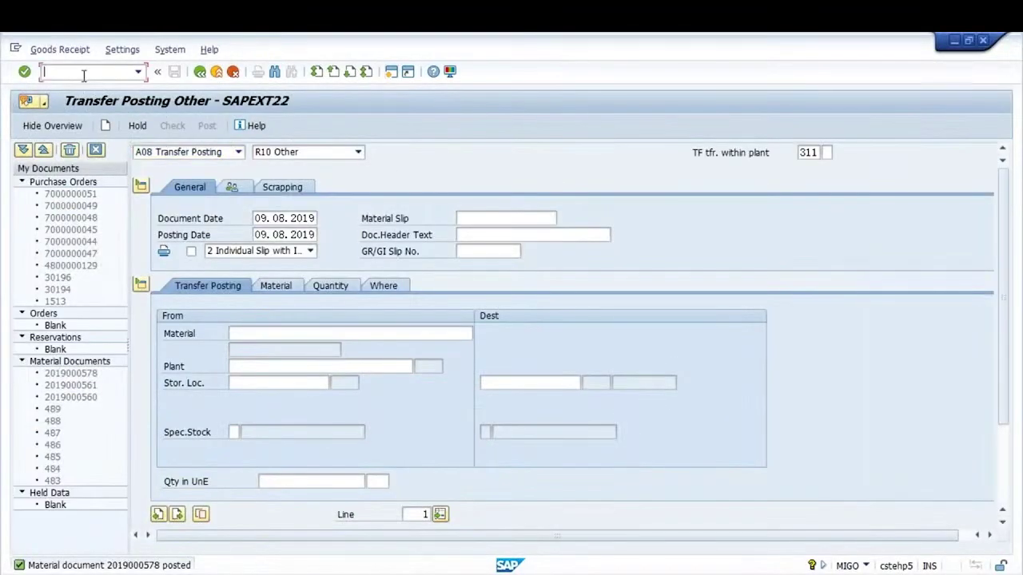
pyautogui.write('/NLT06')
pyautogui.press('Return')
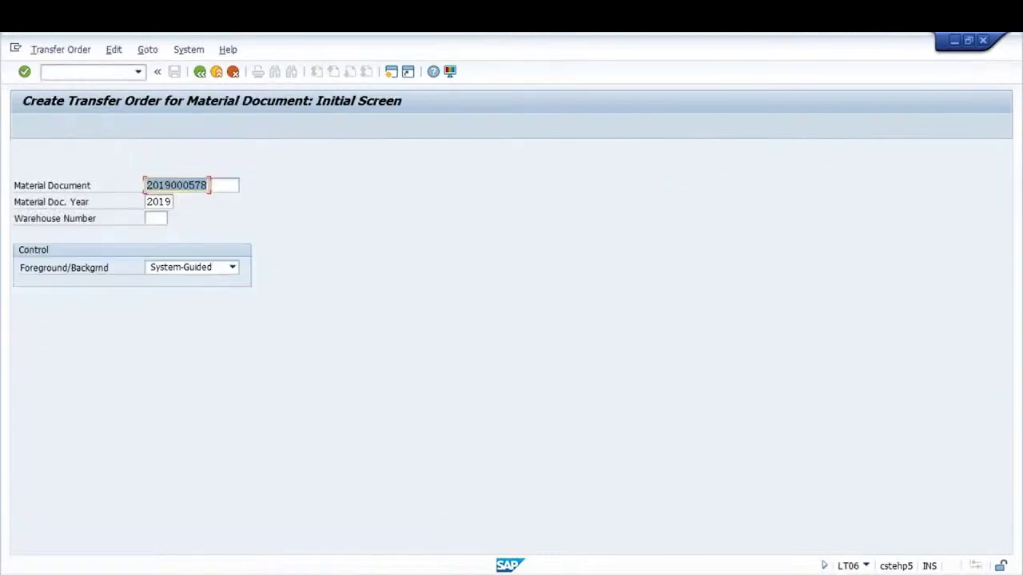
pyautogui.press('Return')
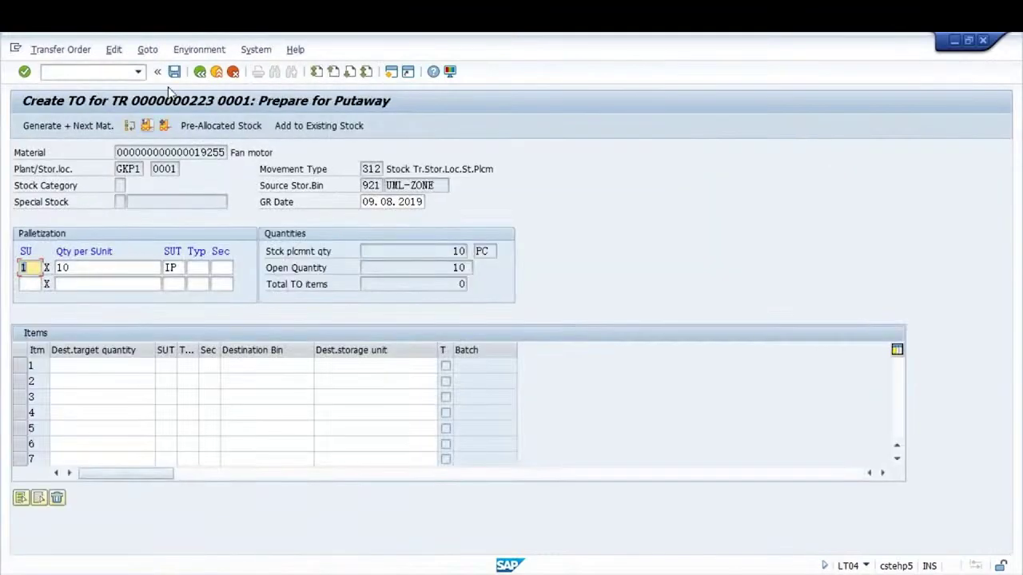
pyautogui.click(166, 128)
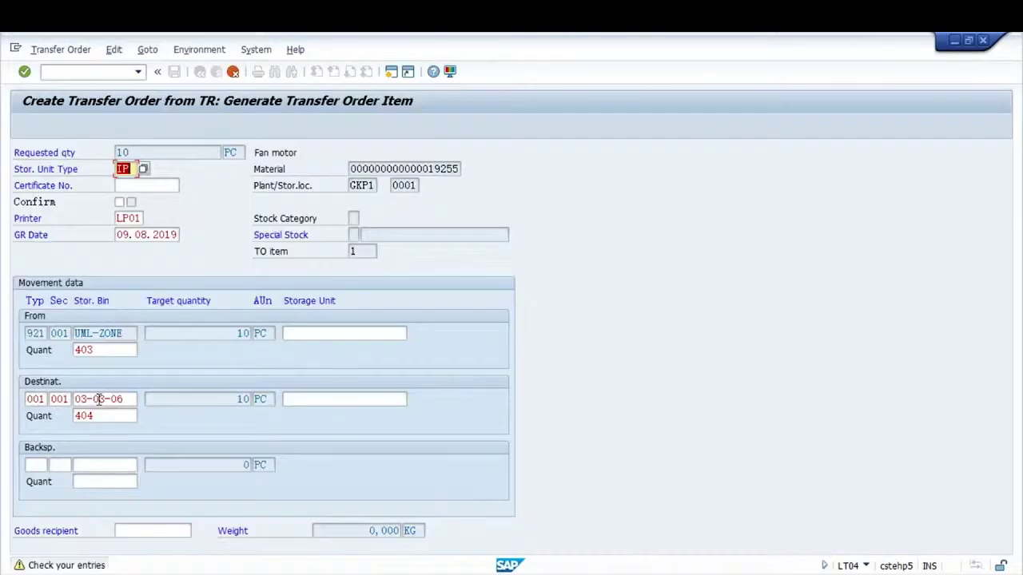
pyautogui.press('Return')
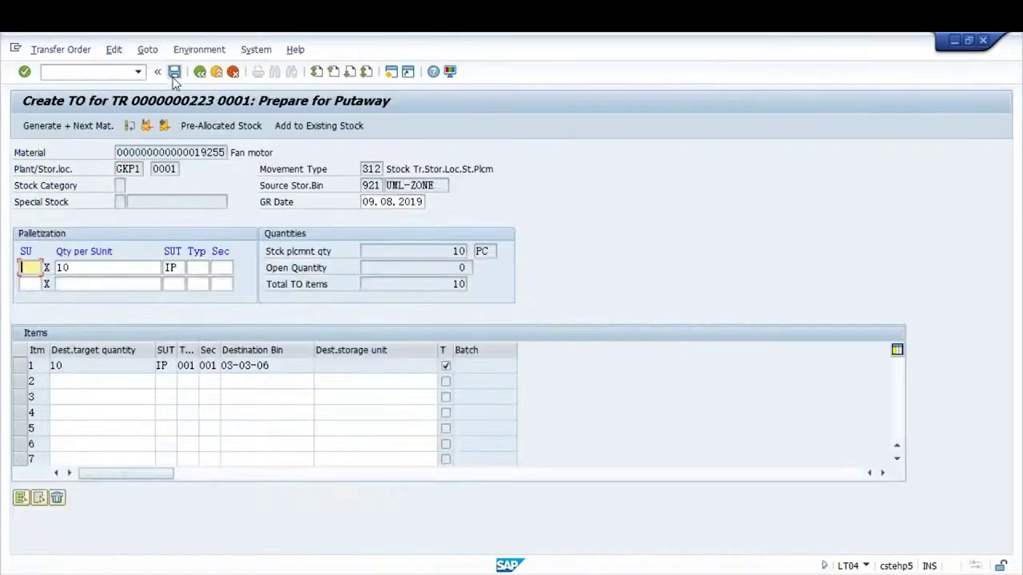
pyautogui.click(174, 71)
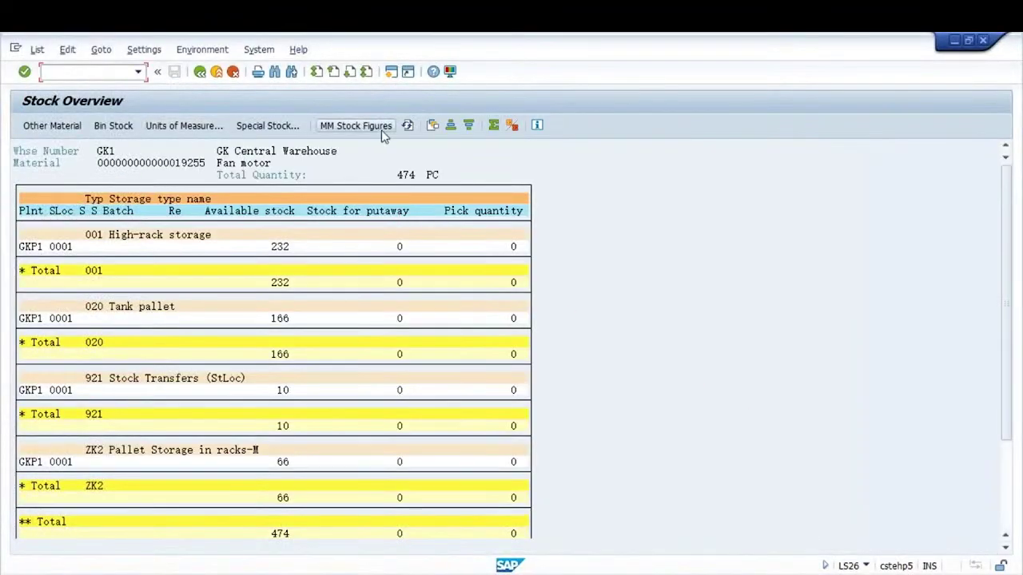
# Refresh the stock overview and mark the 10 PC awaiting putaway and in stock transfers
pyautogui.click(406, 124)
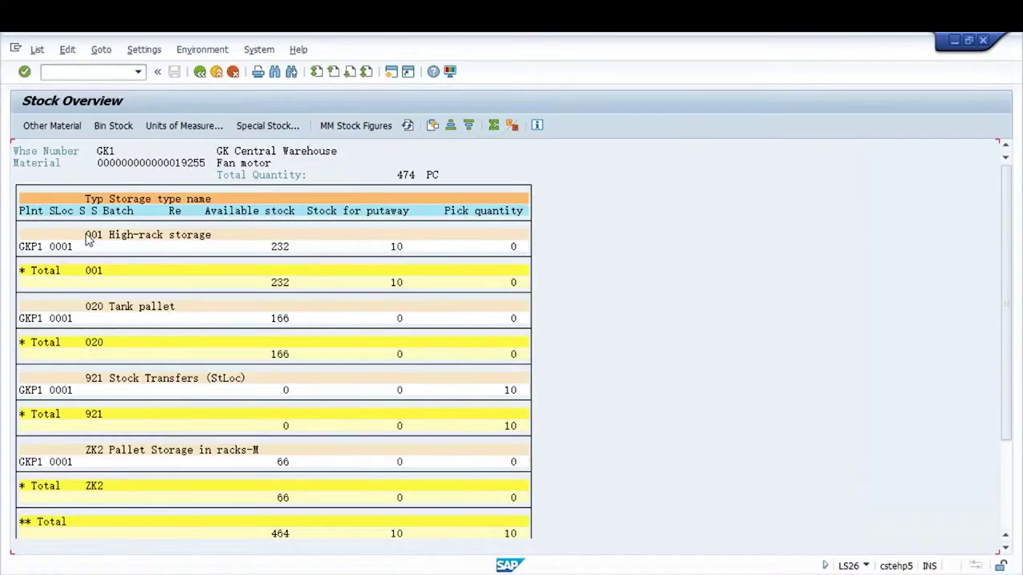
pyautogui.click(83, 235)
pyautogui.doubleClick(402, 248)
pyautogui.doubleClick(508, 391)
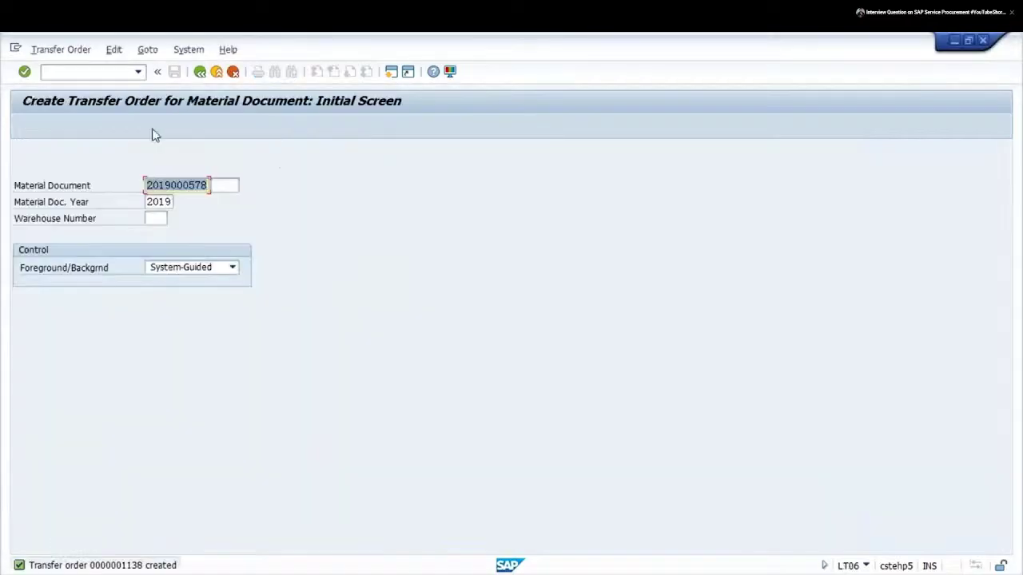
# Place the cursor in the command field to enter the next transaction code
pyautogui.click(93, 72)
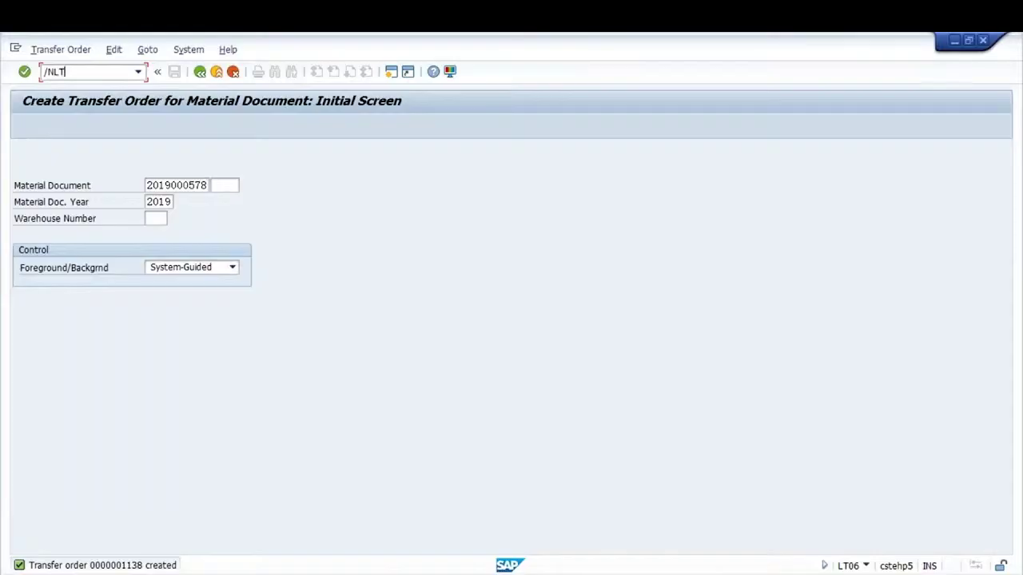
# Confirm transfer order 1138 with 10 PC into destination bin 03-03-06
pyautogui.press('Return')
pyautogui.press('Return')
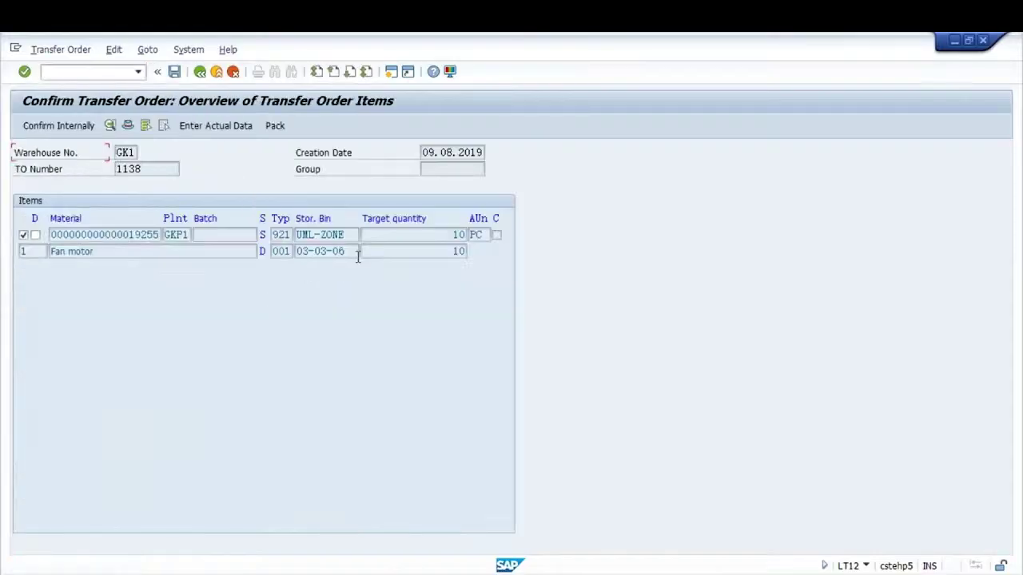
pyautogui.moveTo(358, 254); pyautogui.dragTo(294, 251)
pyautogui.click(294, 251)
pyautogui.moveTo(451, 252); pyautogui.dragTo(480, 252)
pyautogui.click(175, 73)
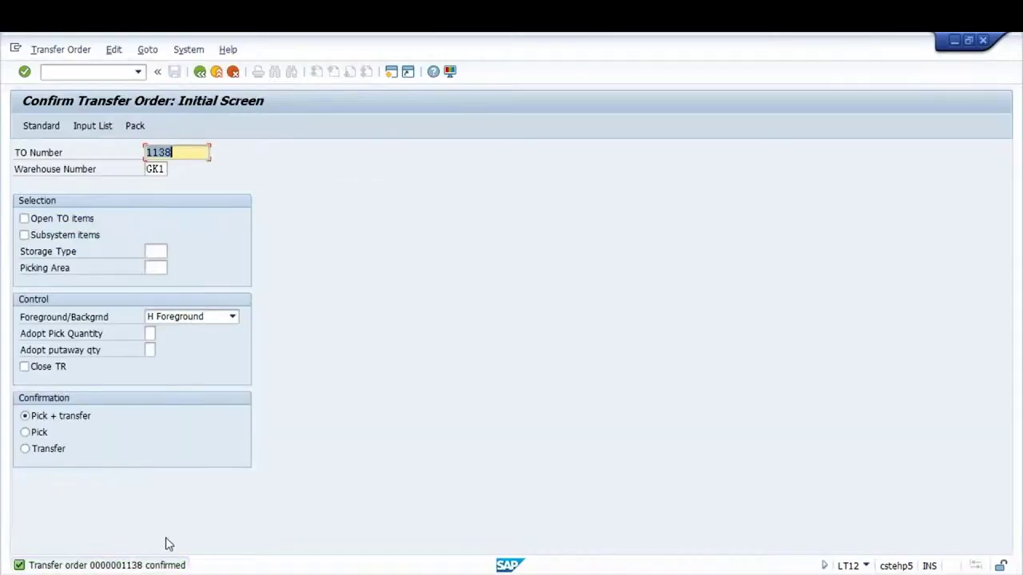
# Refresh the stock overview to see high-rack stock rise from 232 to 242
pyautogui.hotkey('alt', 'Tab')
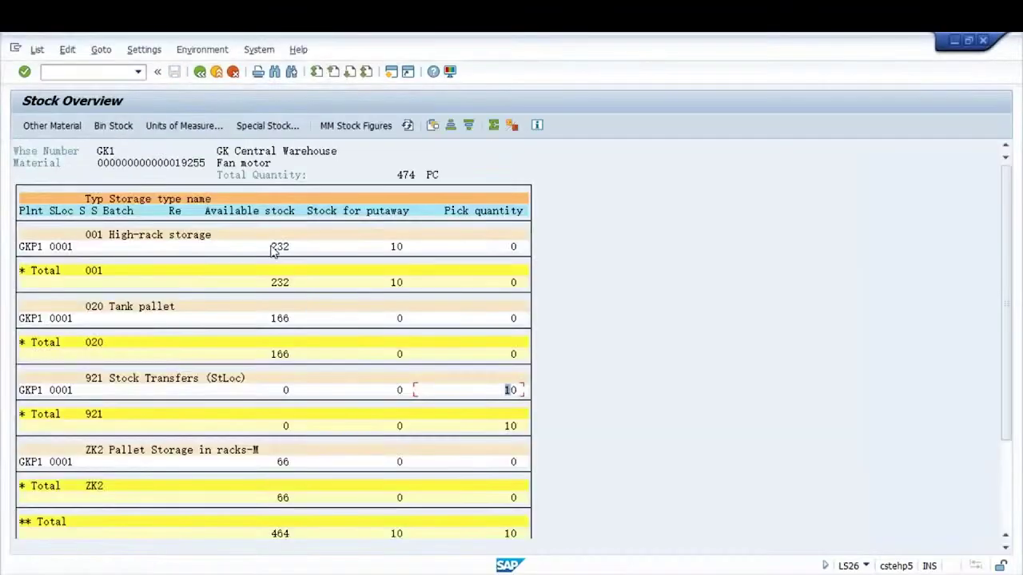
pyautogui.moveTo(276, 247); pyautogui.dragTo(294, 250)
pyautogui.click(406, 127)
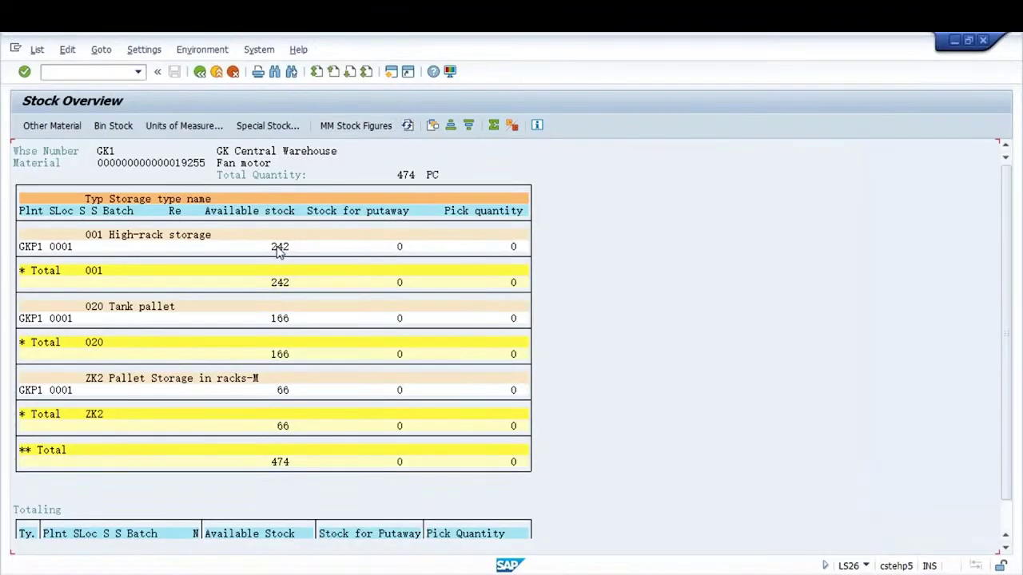
pyautogui.moveTo(278, 250); pyautogui.dragTo(297, 247)
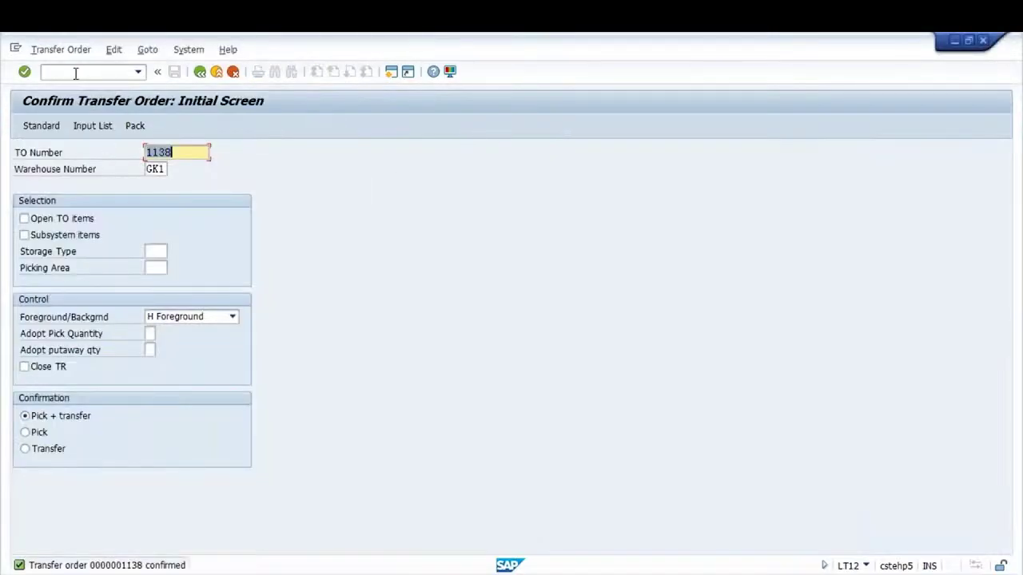
pyautogui.click(75, 73)
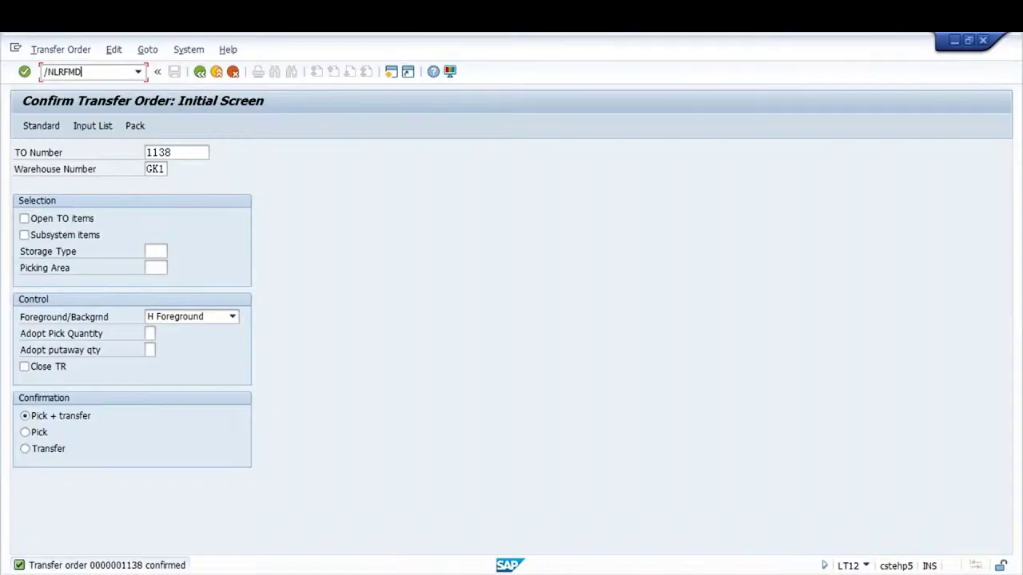
# In LRFMD, position the table to warehouse GK1 users starting 'SA' and select the first row
pyautogui.press('Return')
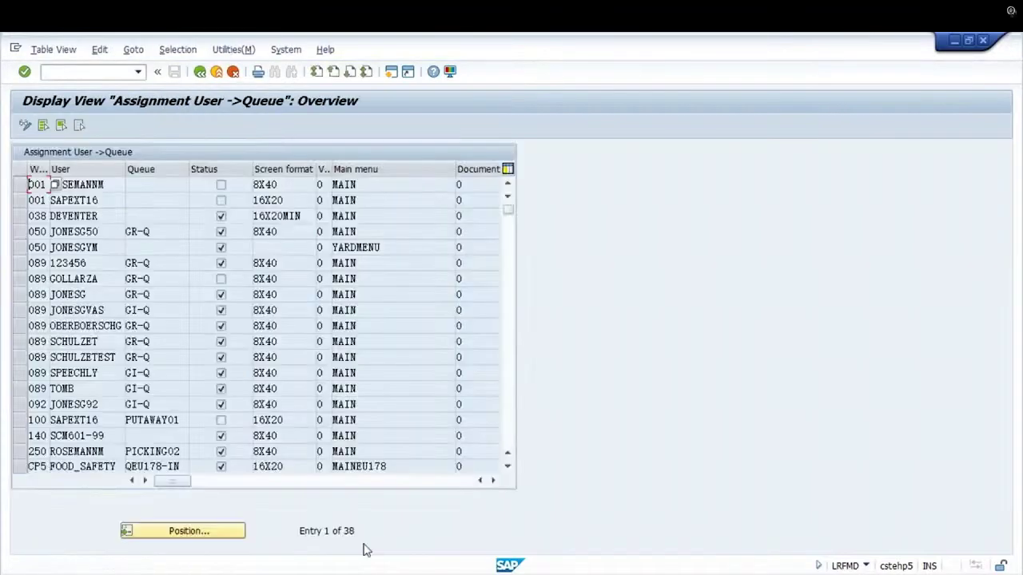
pyautogui.click(170, 531)
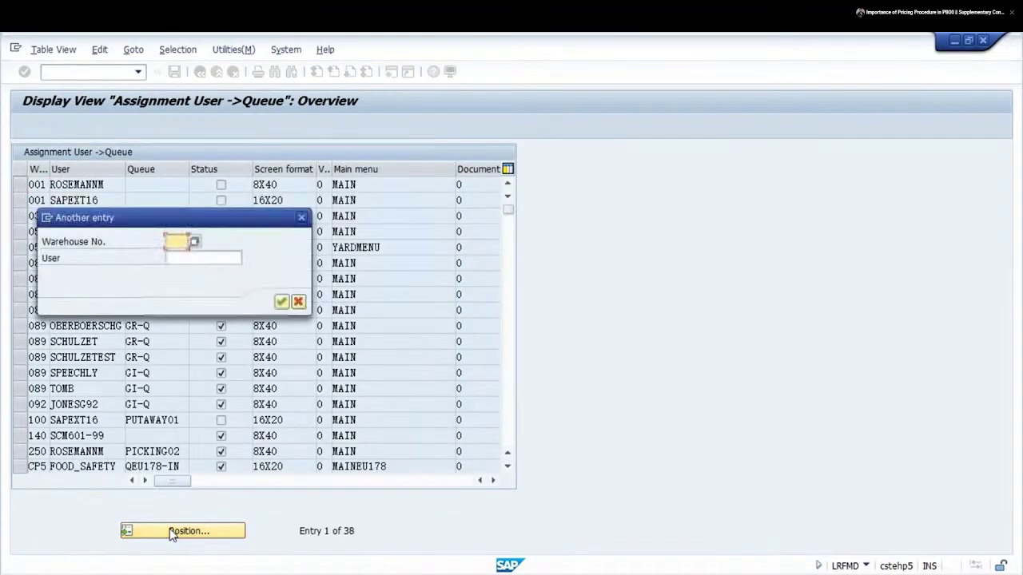
pyautogui.write('GK1')
pyautogui.press('Tab')
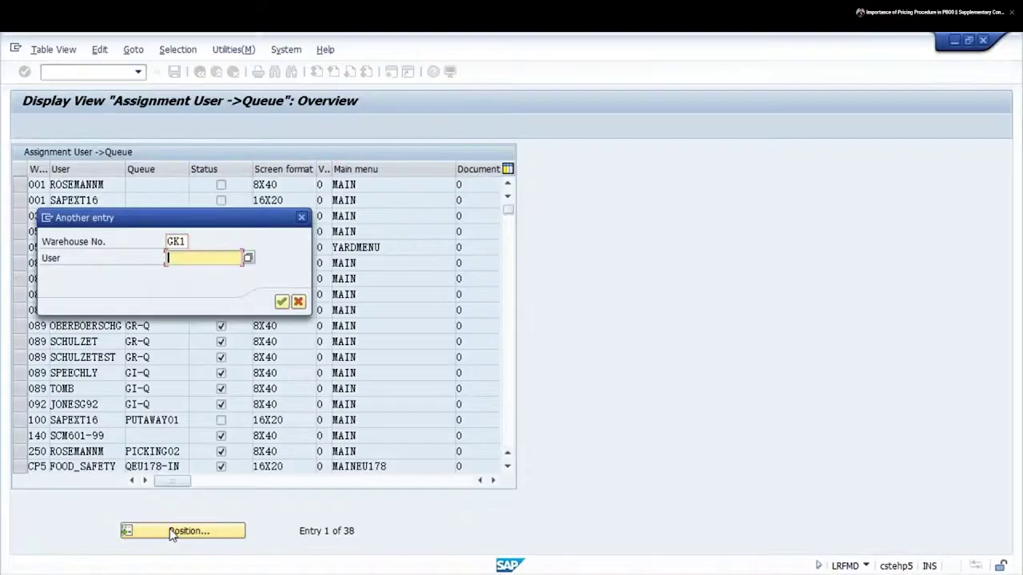
pyautogui.write('SAPEXT22')
pyautogui.press('Return')
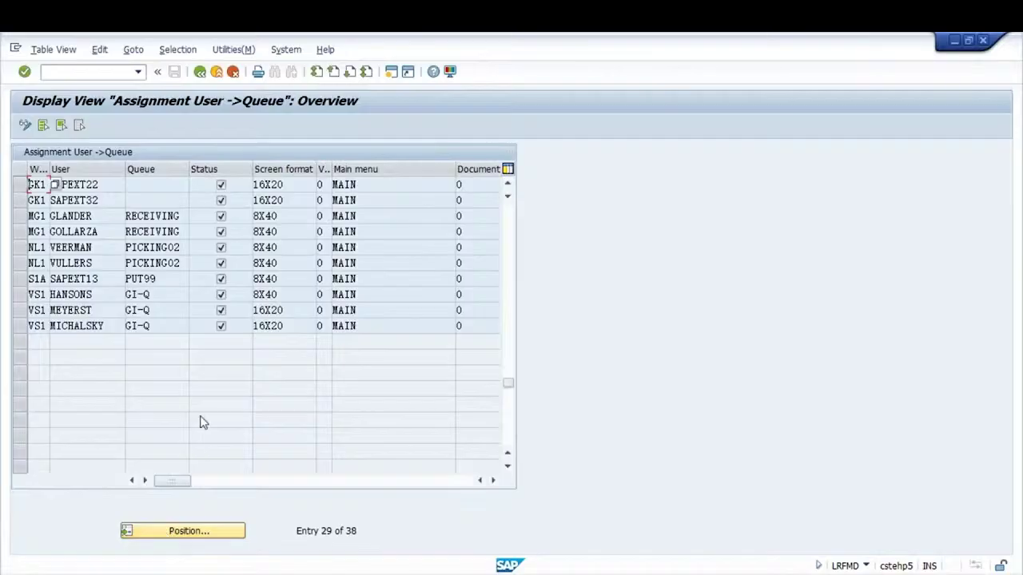
pyautogui.click(154, 197)
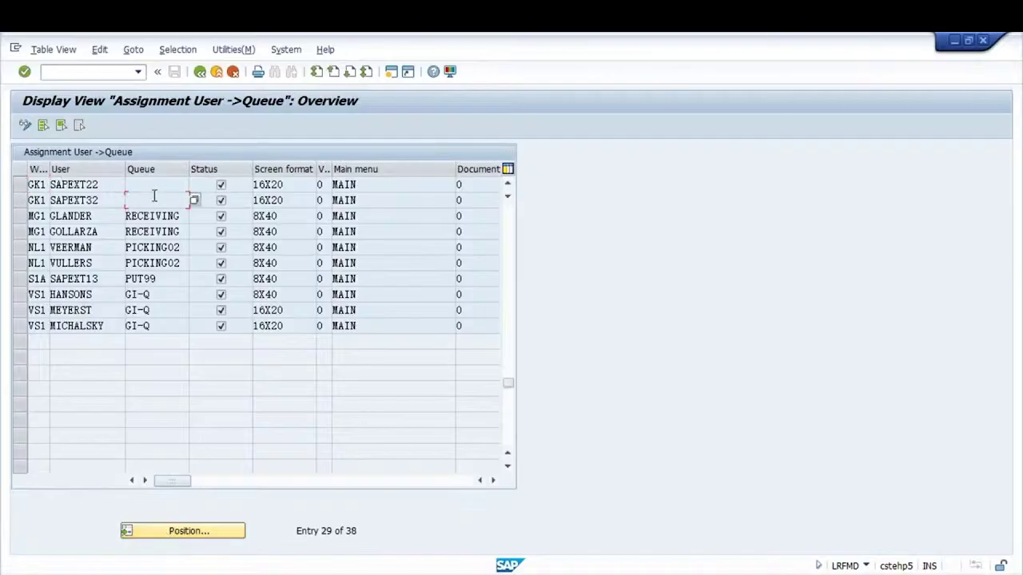
pyautogui.click(20, 186)
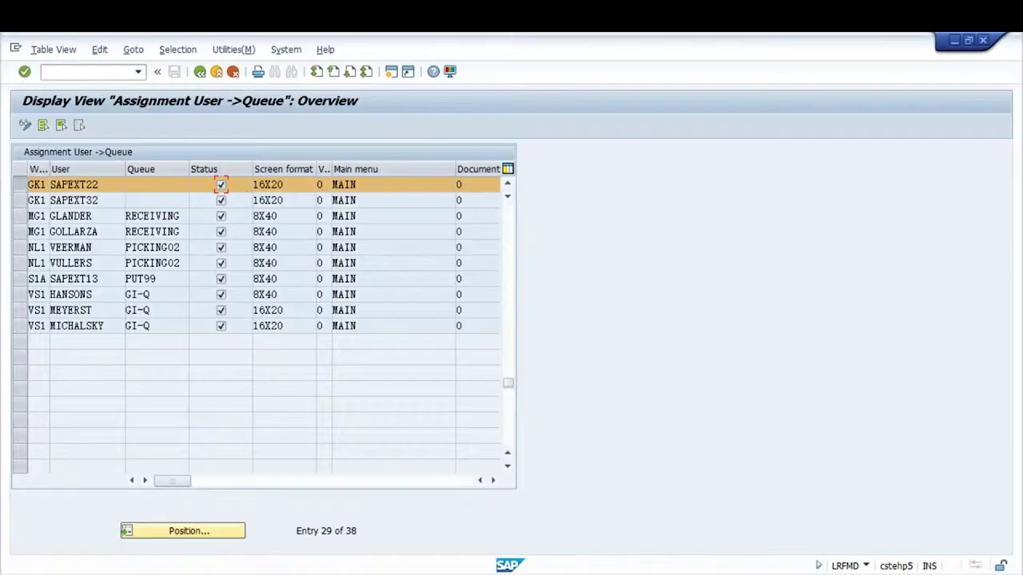
pyautogui.click(411, 539)
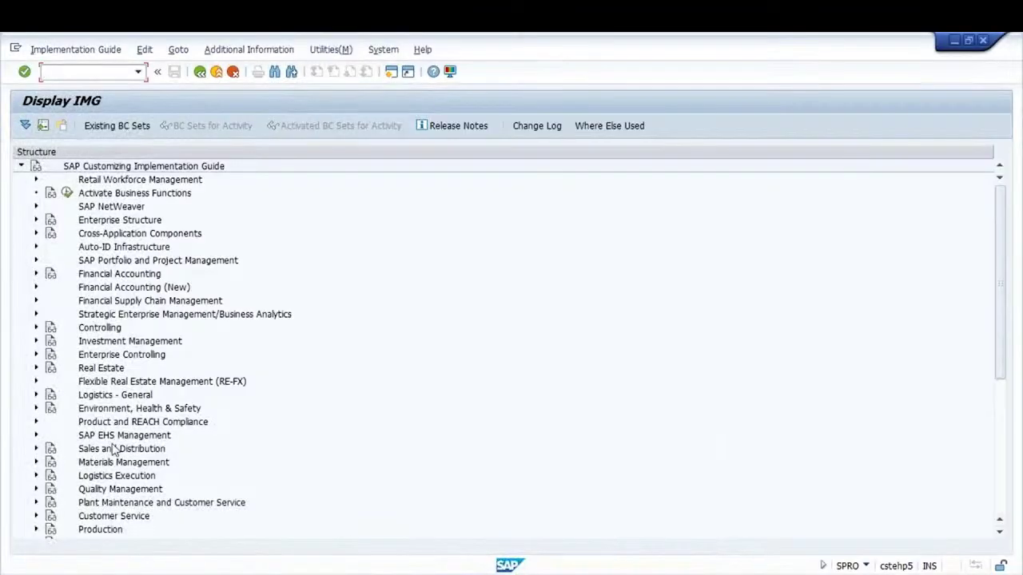
# Expand Logistics Execution > Mobile Data Entry and open the RF Queue Management activities
pyautogui.click(36, 475)
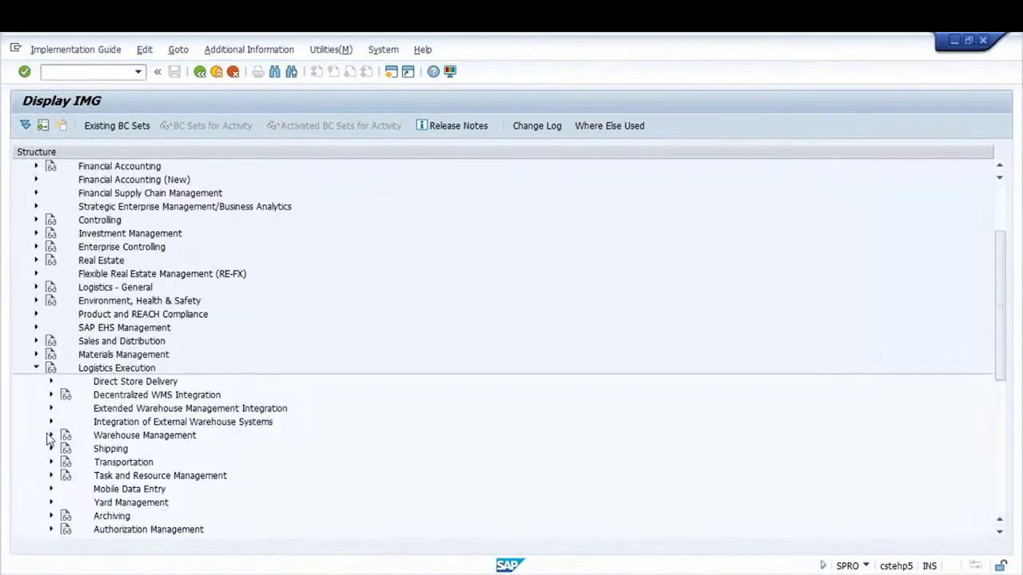
pyautogui.click(50, 490)
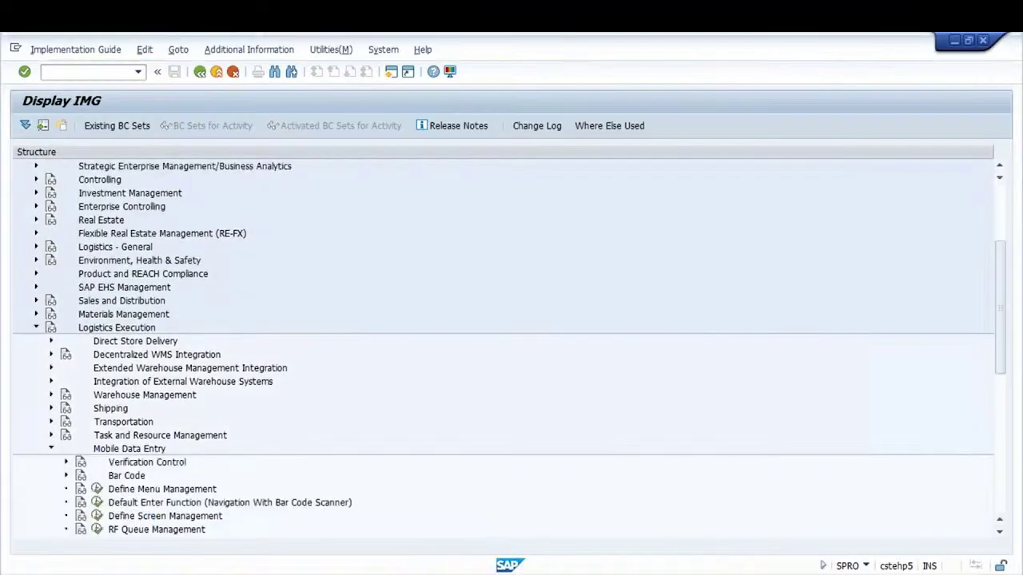
pyautogui.click(142, 531)
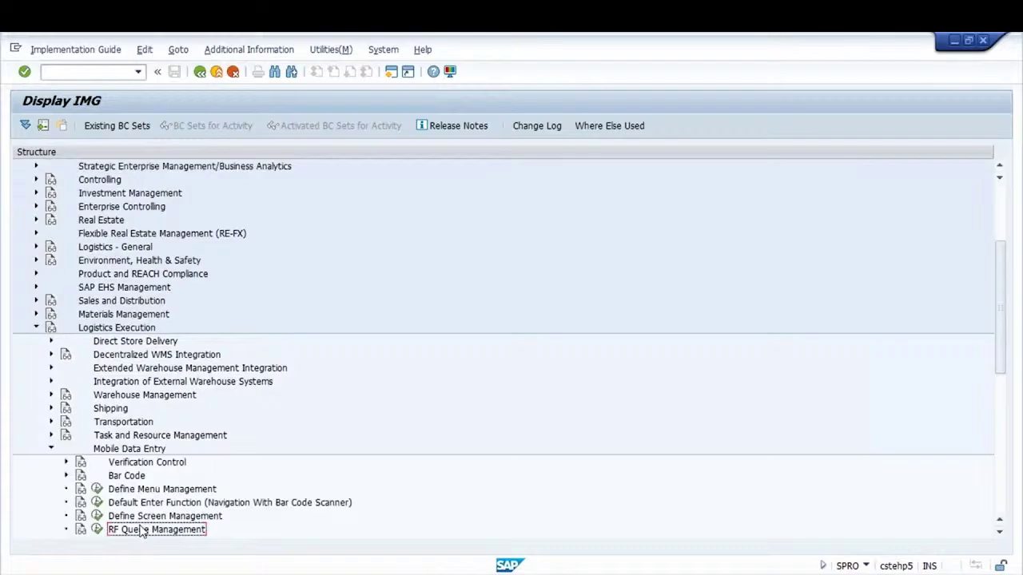
pyautogui.scroll(-1, 142, 531)
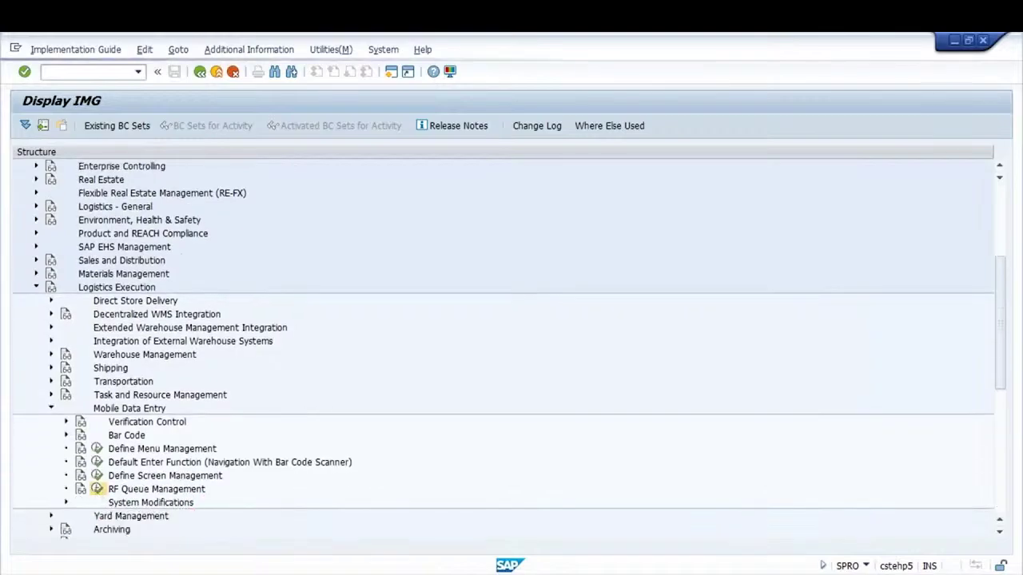
pyautogui.click(97, 488)
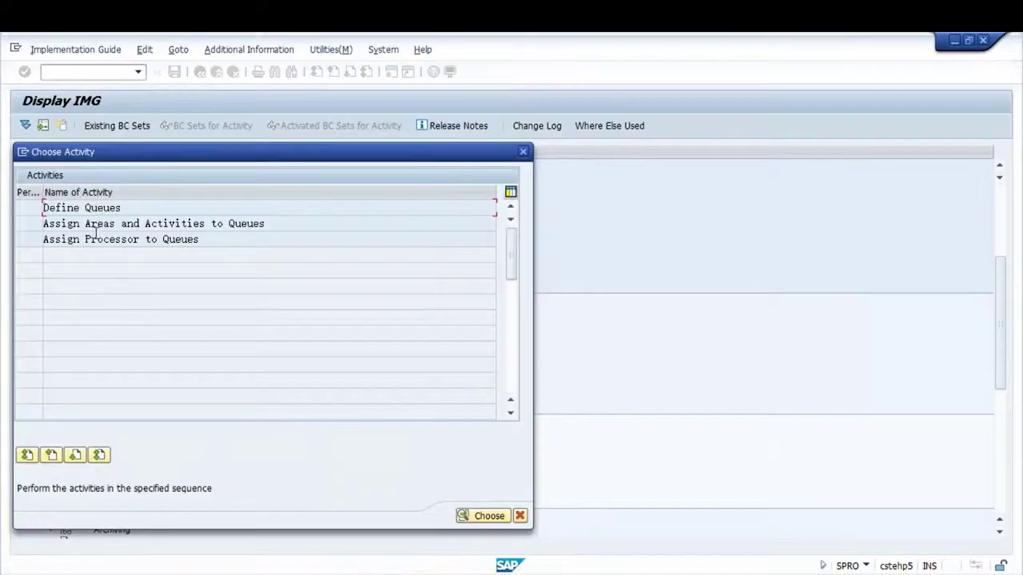
# Review the queue area/activity assignments and GK1 processor-to-queue assignments, then close the activity list
pyautogui.doubleClick(103, 226)
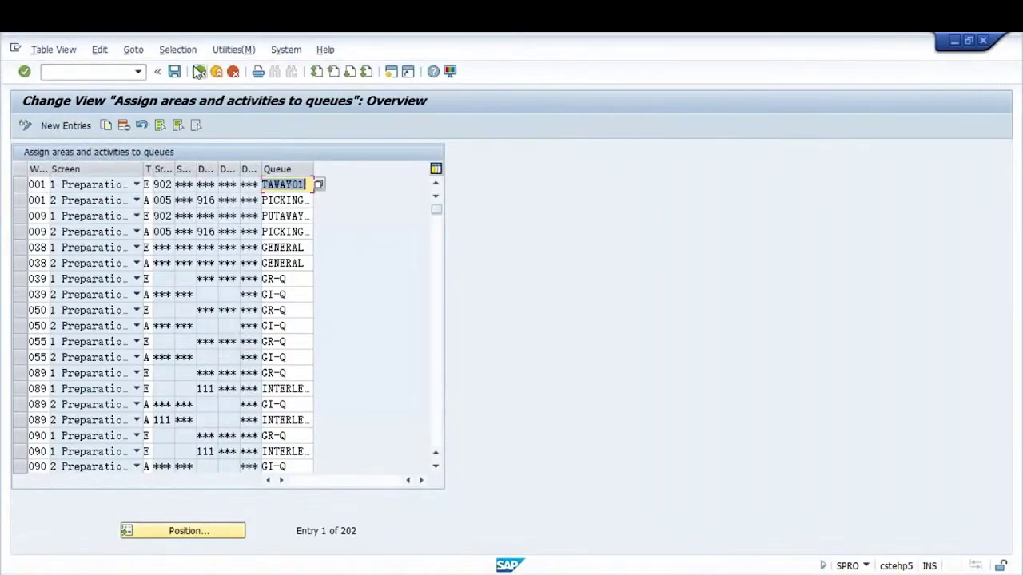
pyautogui.click(200, 71)
pyautogui.doubleClick(84, 240)
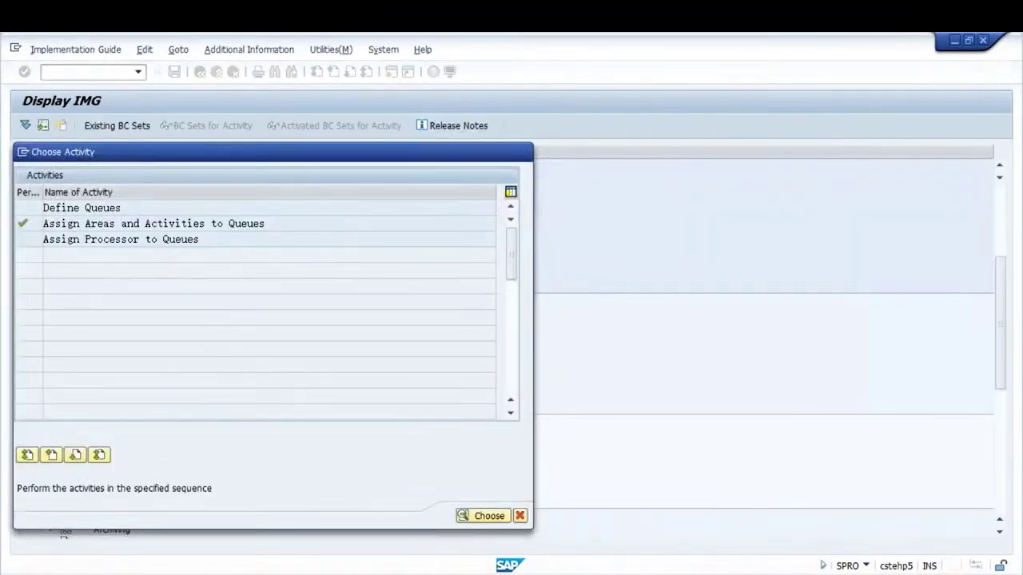
pyautogui.click(177, 534)
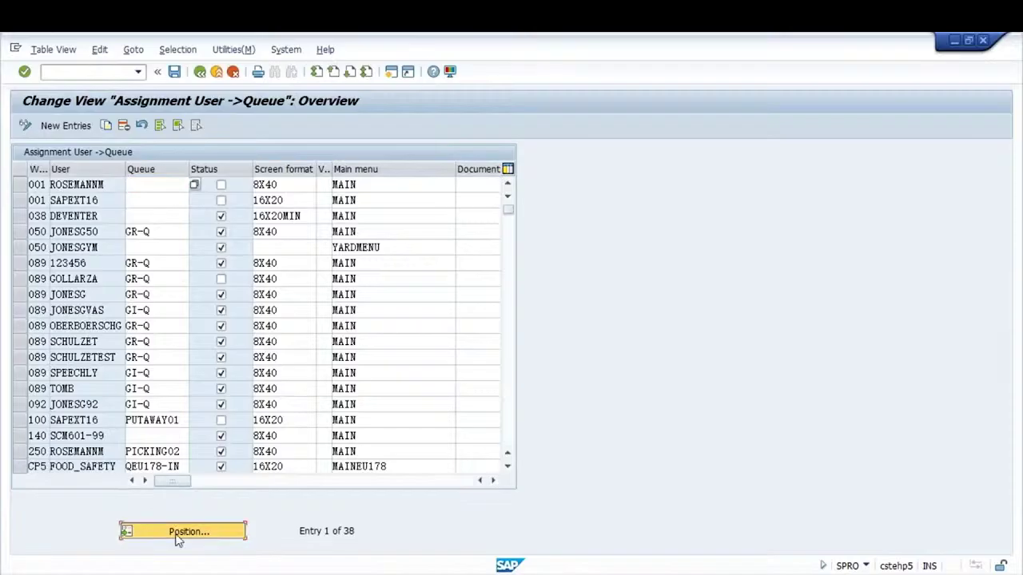
pyautogui.write('gk')
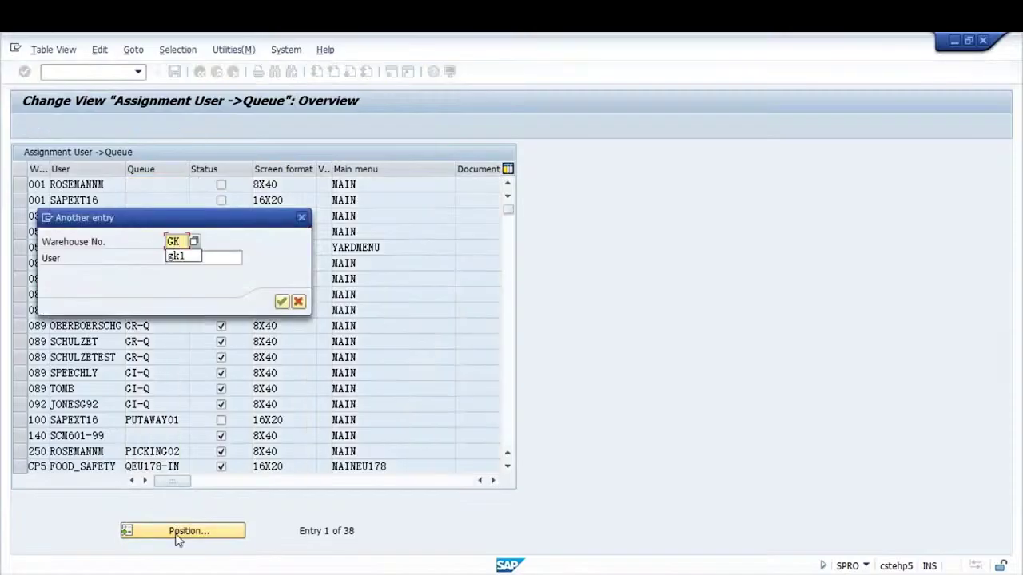
pyautogui.press('Tab')
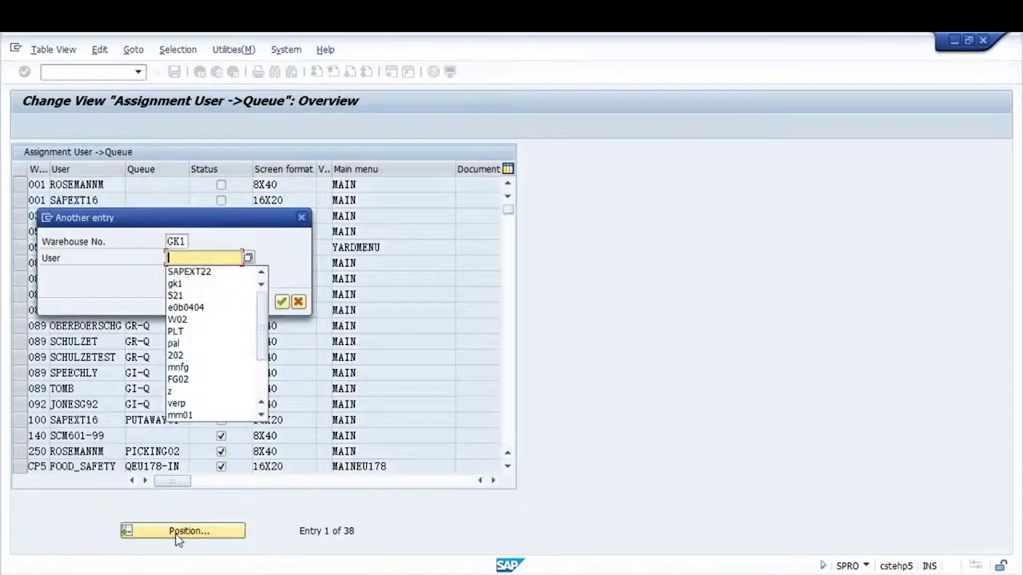
pyautogui.press('Down')
pyautogui.press('Return')
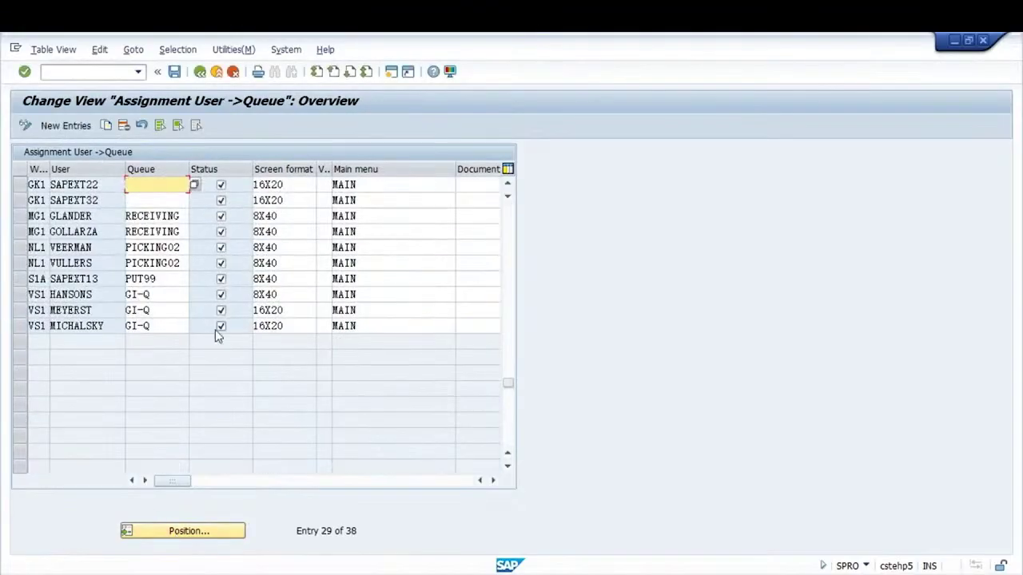
pyautogui.click(201, 73)
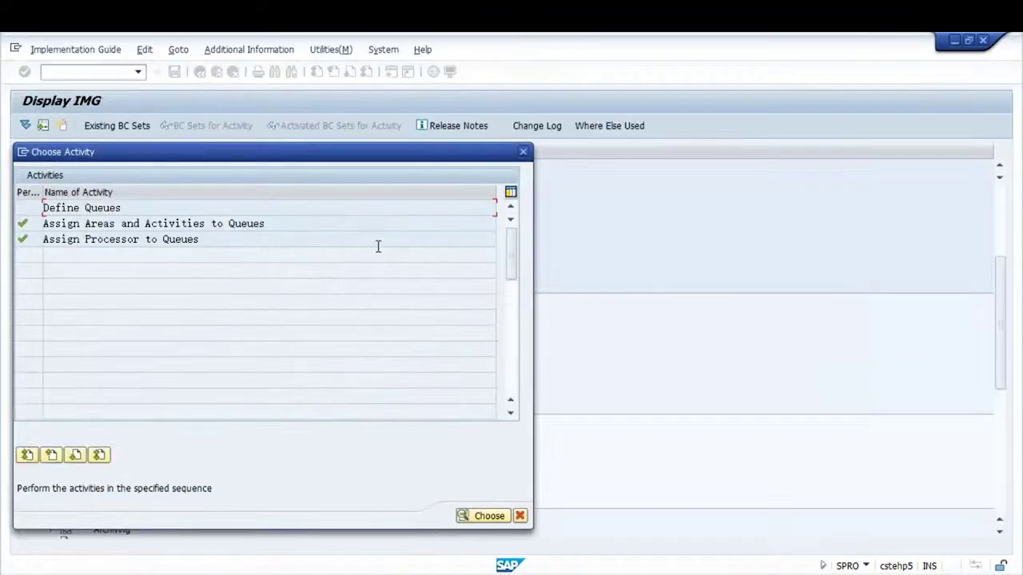
pyautogui.click(522, 152)
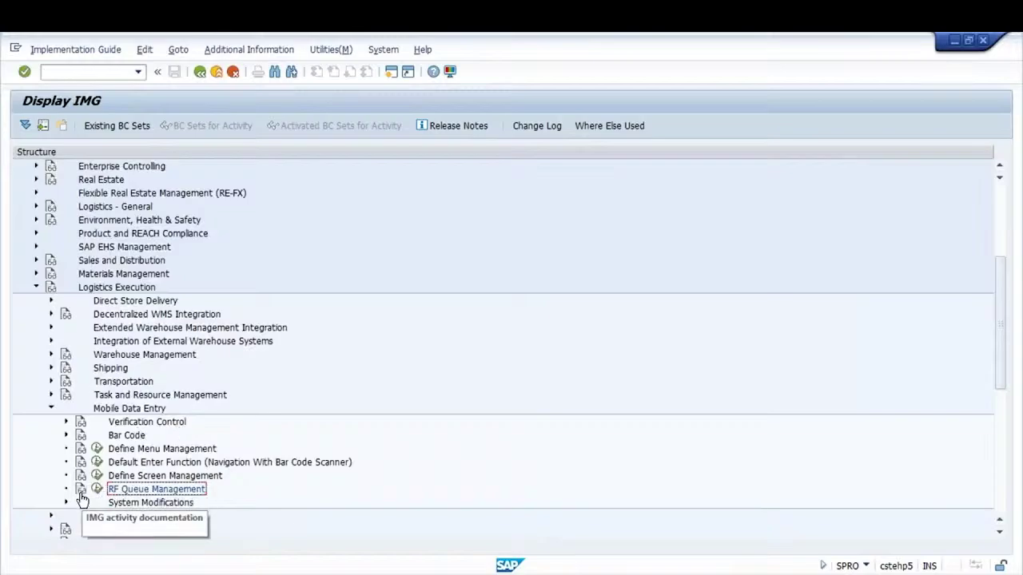
# Select Logistics Execution > Mobile Data Entry > RF Queue Management in the implementation guide
pyautogui.click(105, 289)
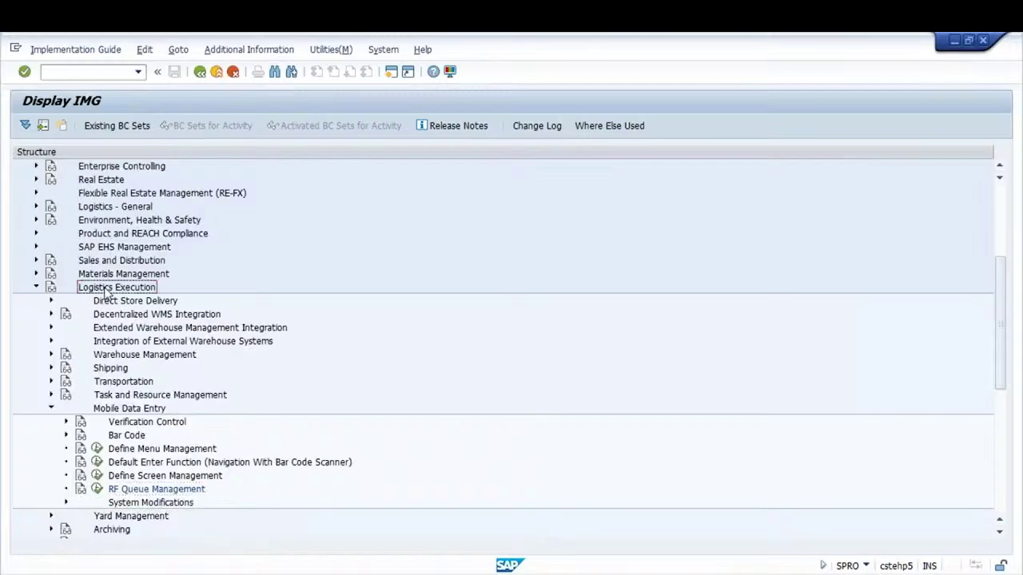
pyautogui.click(126, 412)
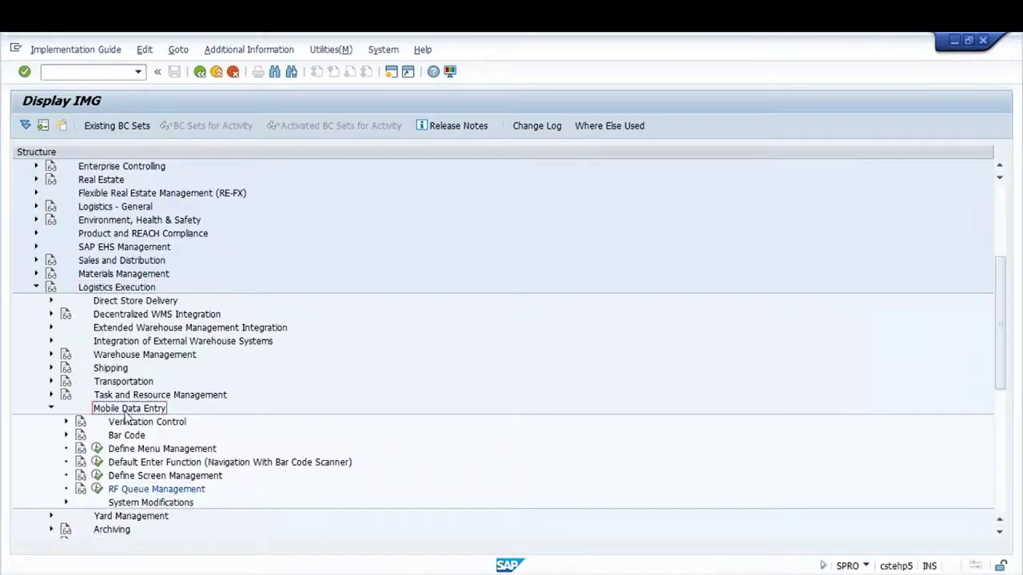
pyautogui.click(148, 493)
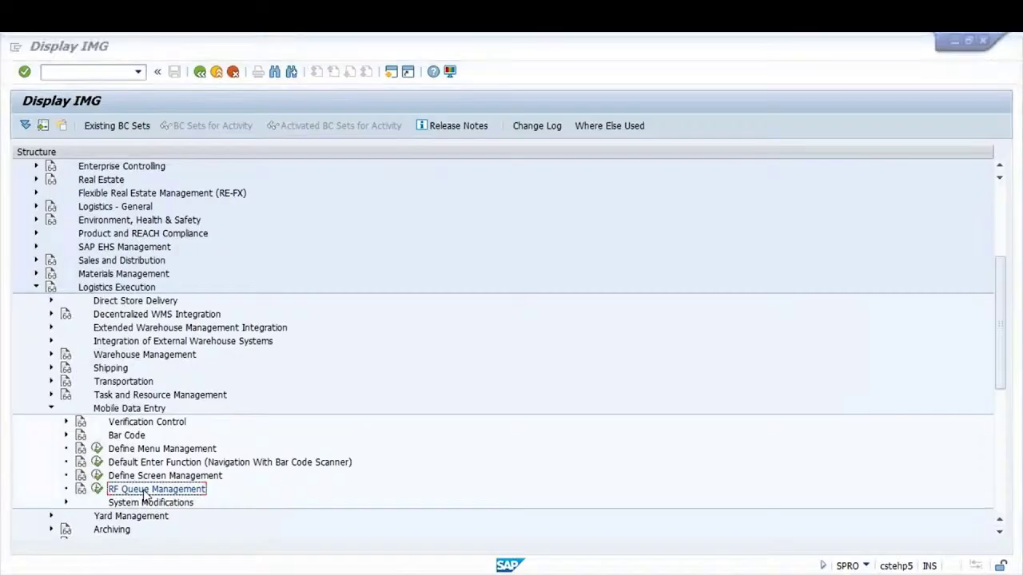
# Return to the user-to-queue assignment table and run MIGO from the command field
pyautogui.hotkey('alt', 'Tab')
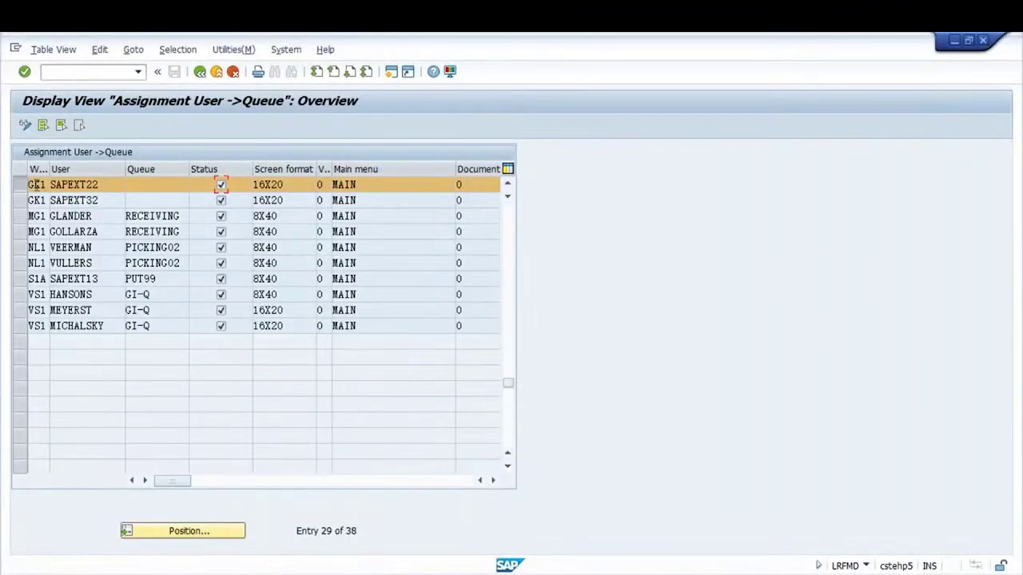
pyautogui.click(109, 189)
pyautogui.click(94, 76)
pyautogui.press('Return')
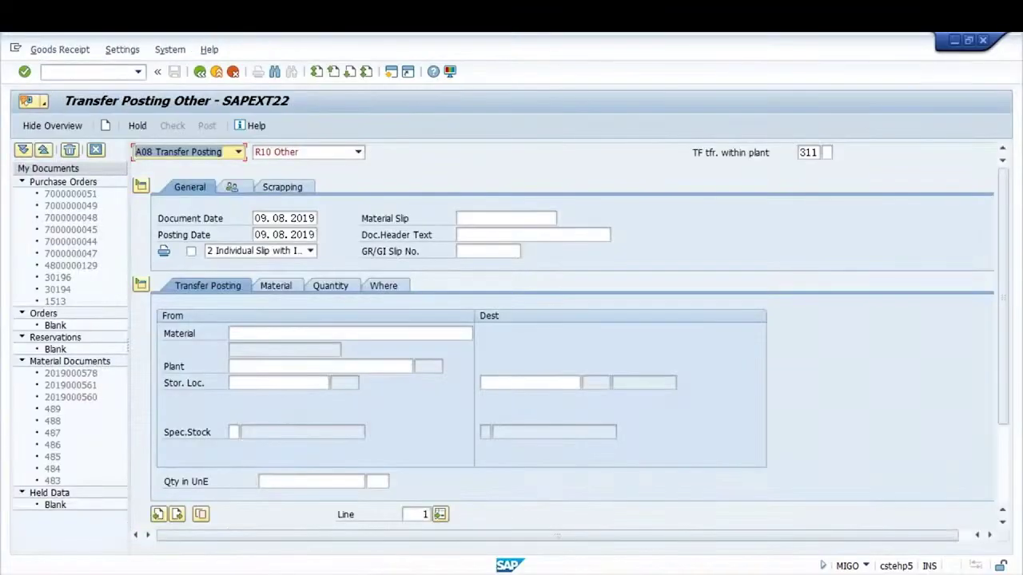
# Back in the Word notes, start a new left-aligned second page after the title page
pyautogui.moveTo(410, 571)
pyautogui.click(424, 519)
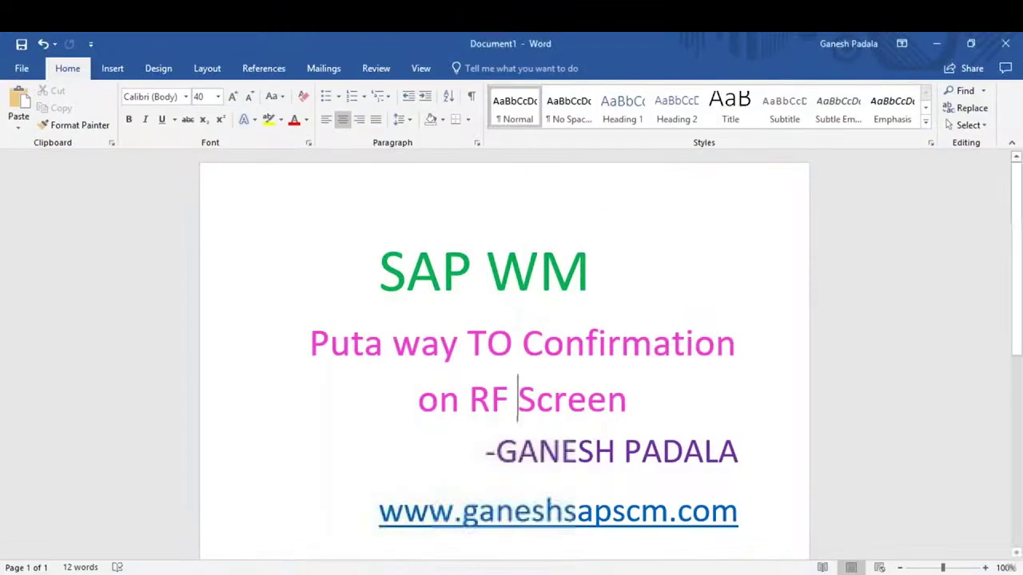
pyautogui.click(479, 515)
pyautogui.scroll(-5, 479, 529)
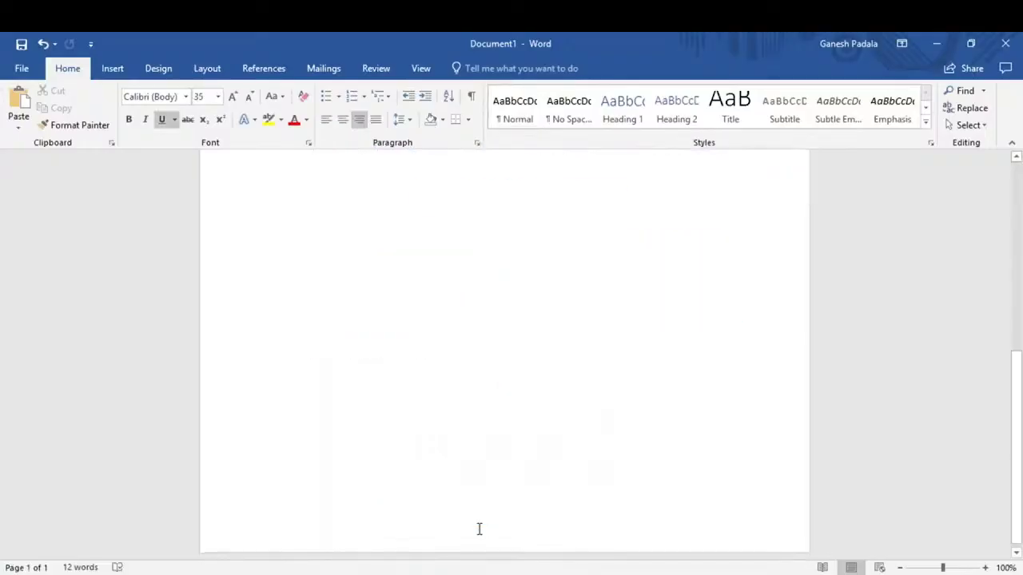
pyautogui.scroll(3, 338, 402)
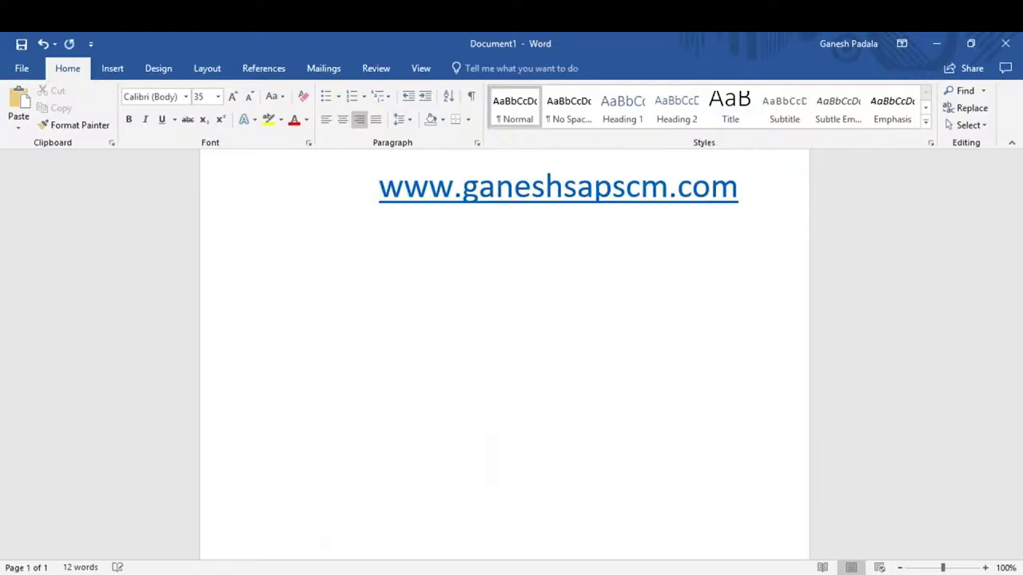
pyautogui.press('Return')
pyautogui.press('Return')
pyautogui.press('Return')
pyautogui.press('Return')
pyautogui.press('Return')
pyautogui.press('Return')
pyautogui.press('Return')
pyautogui.press('Return')
pyautogui.press('Return')
pyautogui.press('Return')
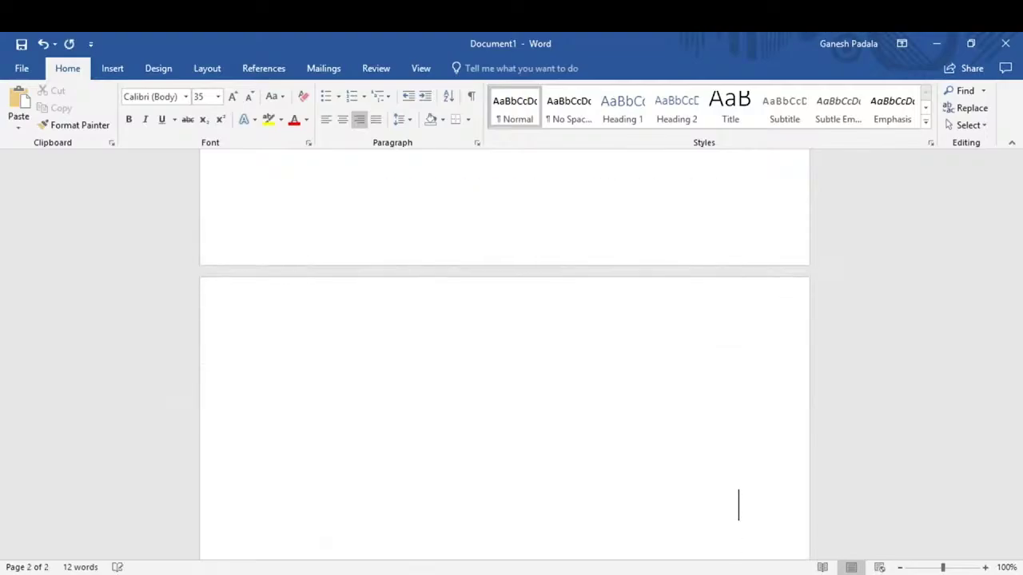
pyautogui.press('BackSpace')
pyautogui.press('BackSpace')
pyautogui.press('BackSpace')
pyautogui.press('BackSpace')
pyautogui.press('BackSpace')
pyautogui.press('BackSpace')
pyautogui.press('BackSpace')
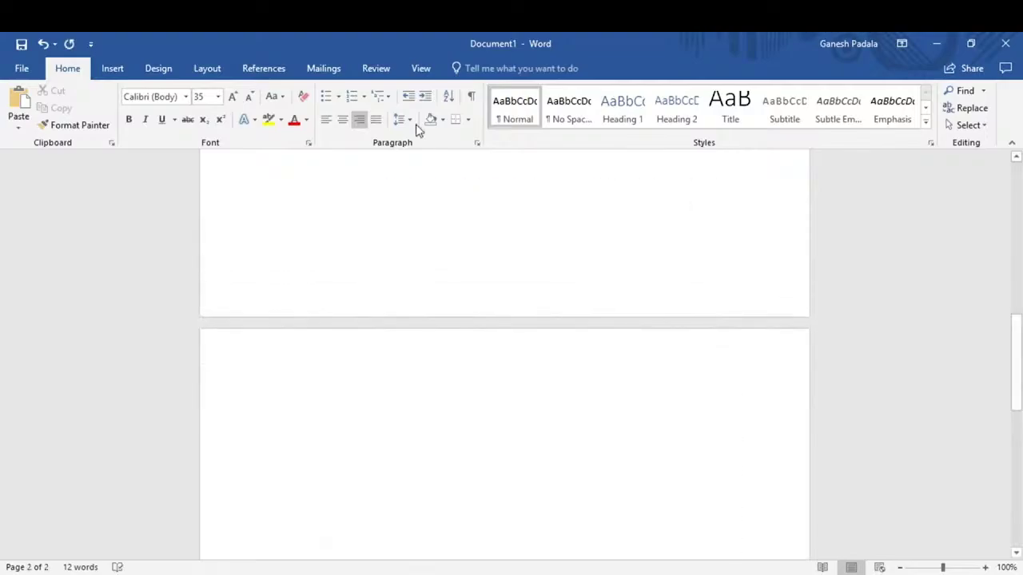
pyautogui.click(327, 124)
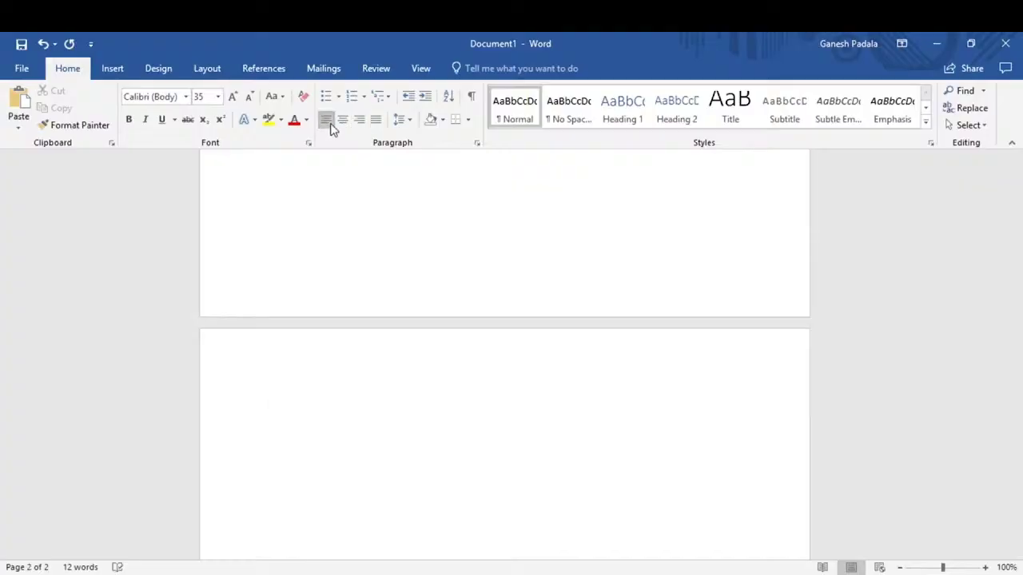
# Type the note lines 'MIGO- Transfer Posting from IM to WM Location (311)' and 'LT06/LT04- Create Transfer Order'
pyautogui.write('MIGO- ')
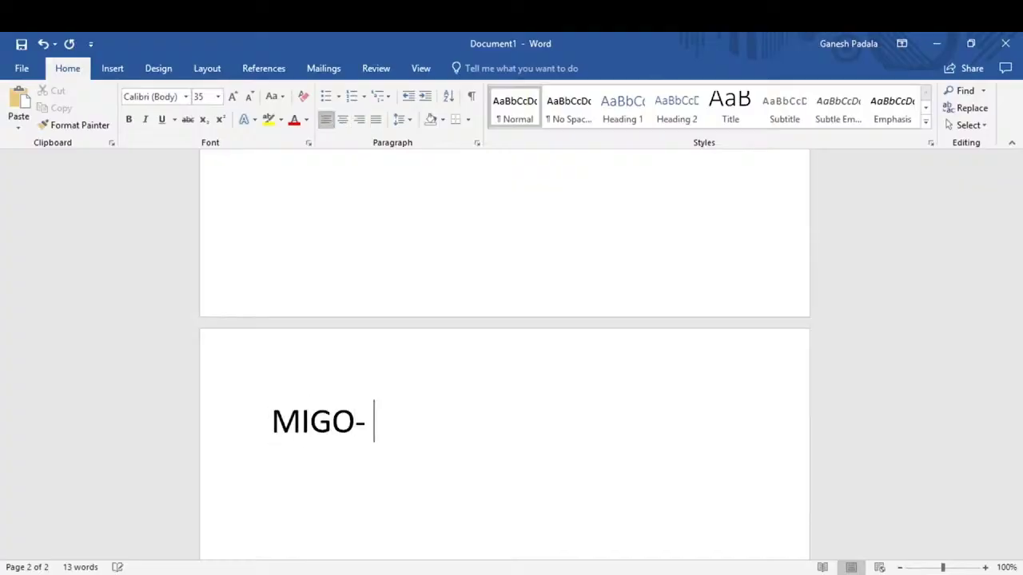
pyautogui.write('Transfer')
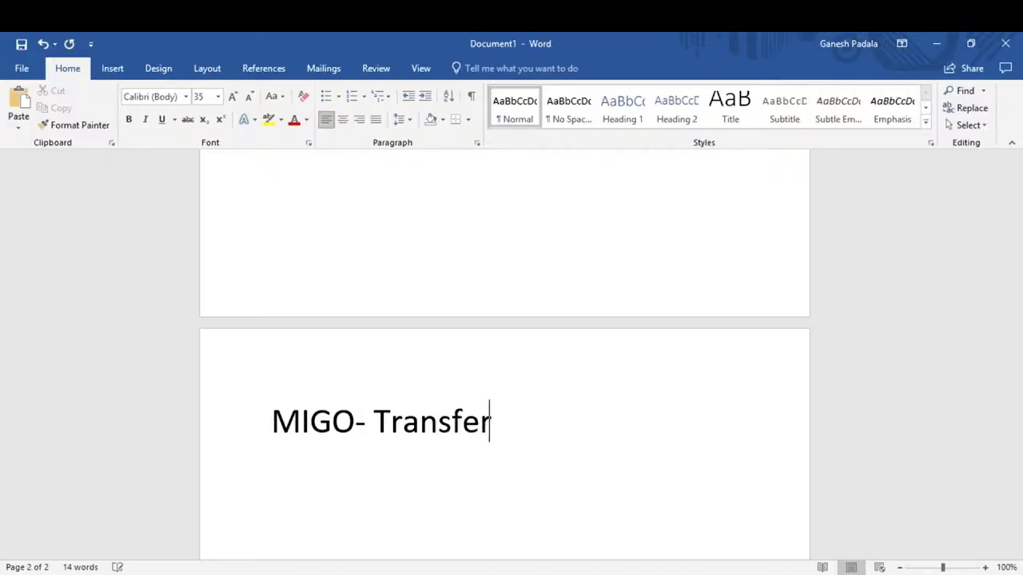
pyautogui.write(' Posting fr')
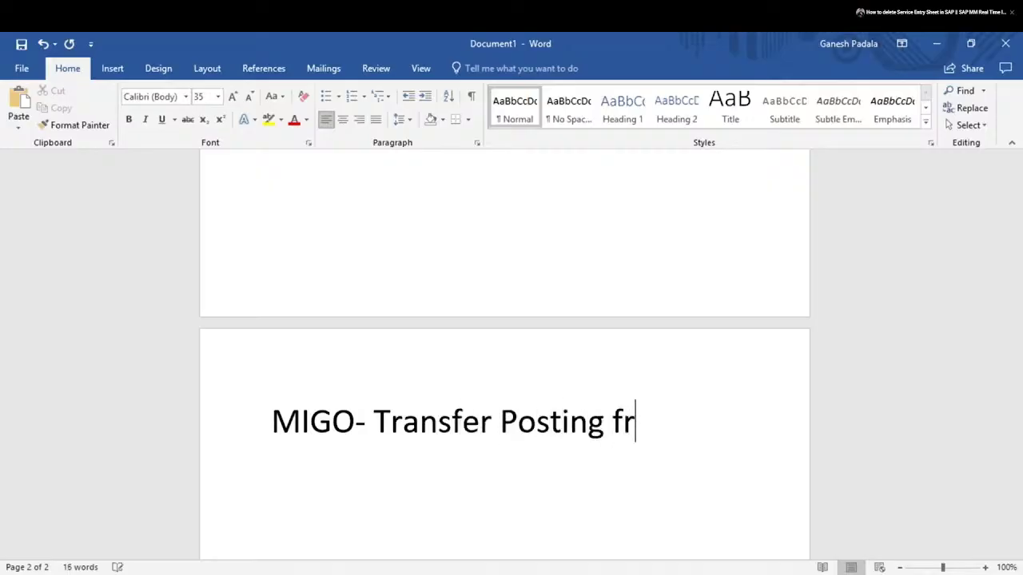
pyautogui.write('om IM t')
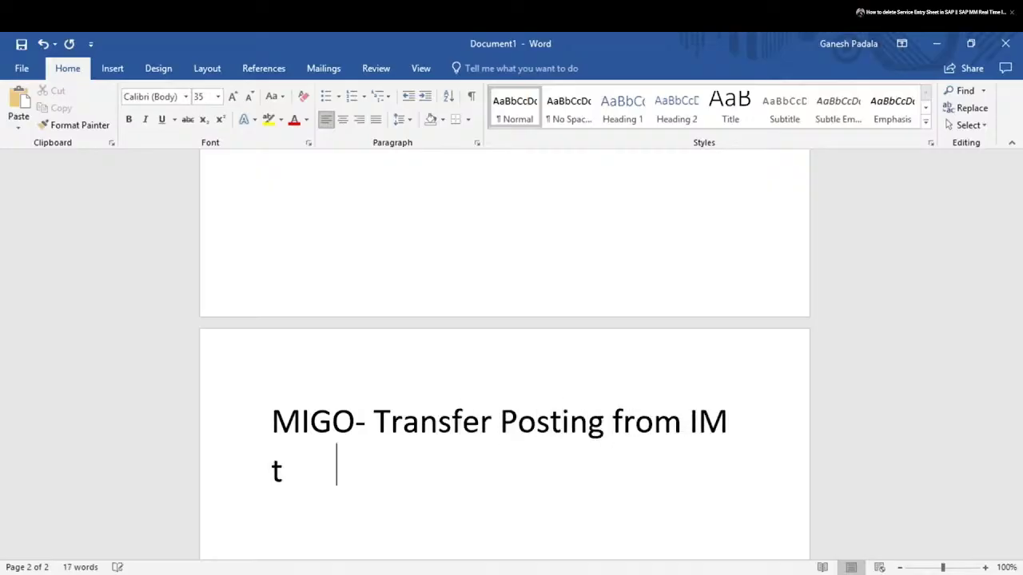
pyautogui.write('o WM L')
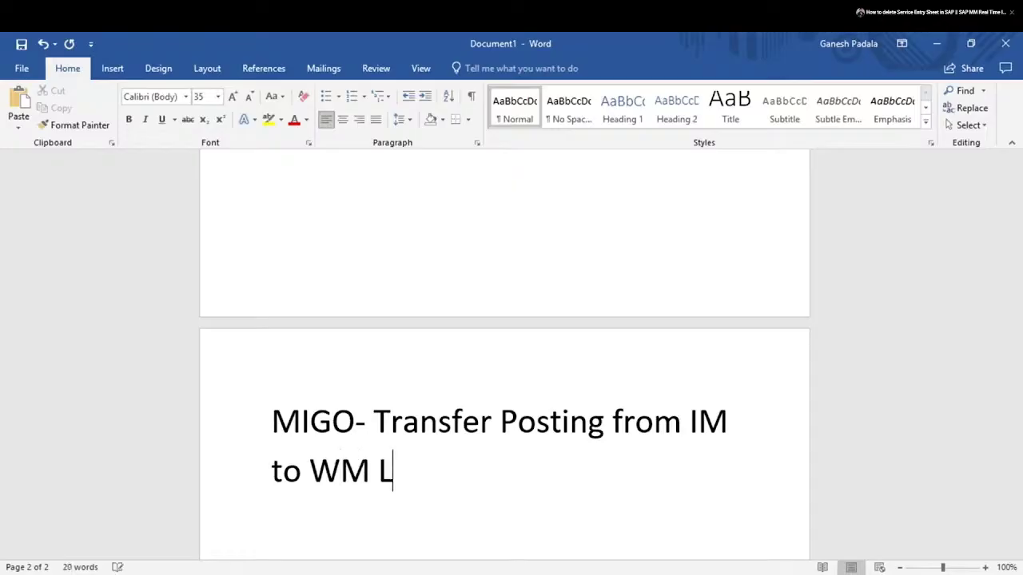
pyautogui.write('ocation (311)')
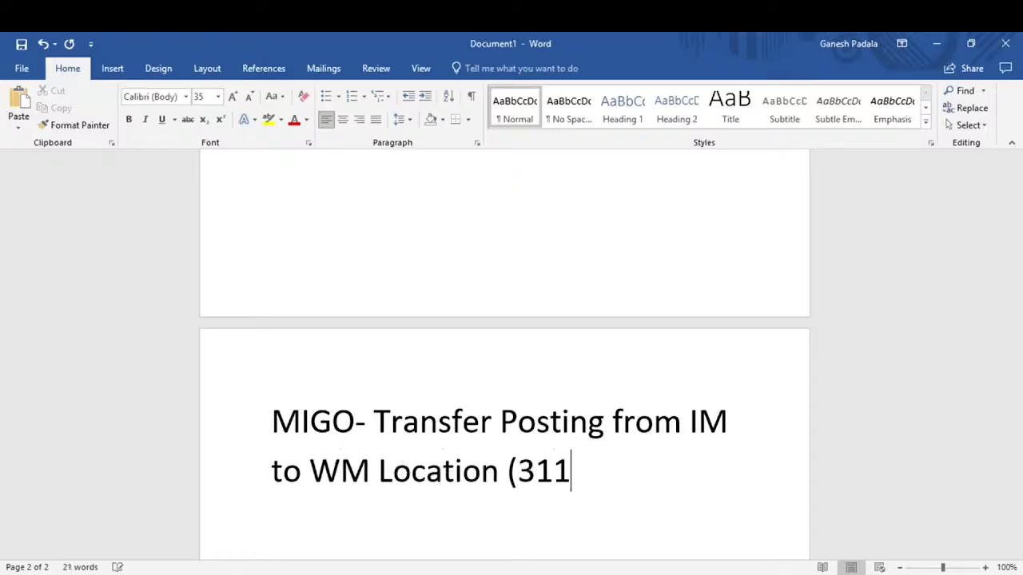
pyautogui.press('Return')
pyautogui.press('BackSpace')
pyautogui.write('LT')
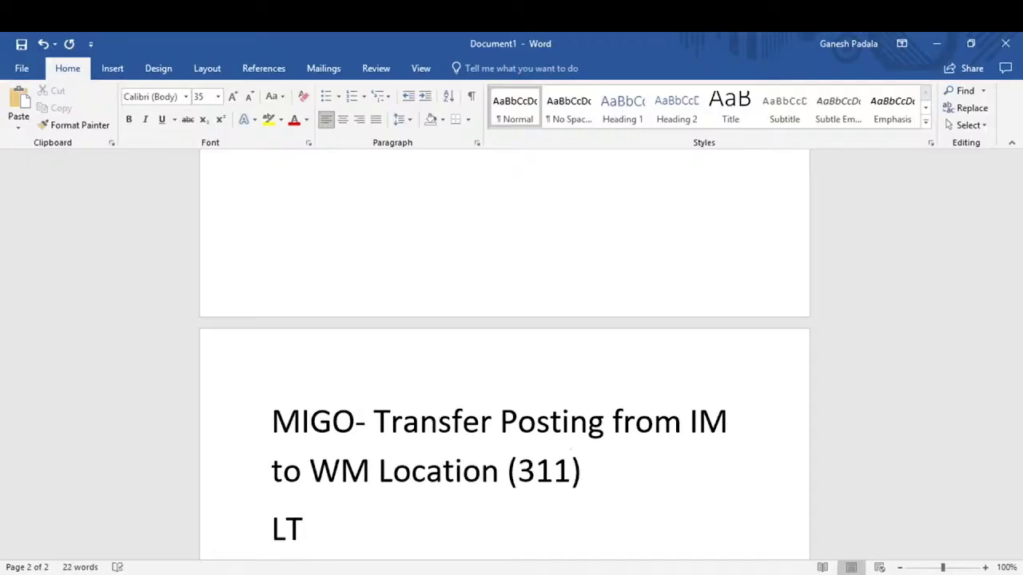
pyautogui.write('06/LG')
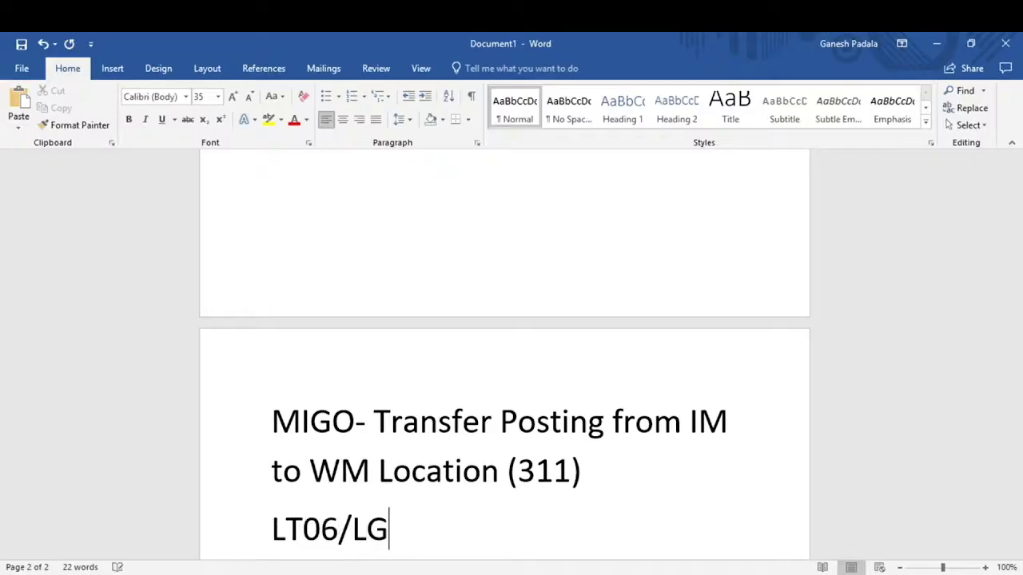
pyautogui.press('BackSpace')
pyautogui.write('T04- ')
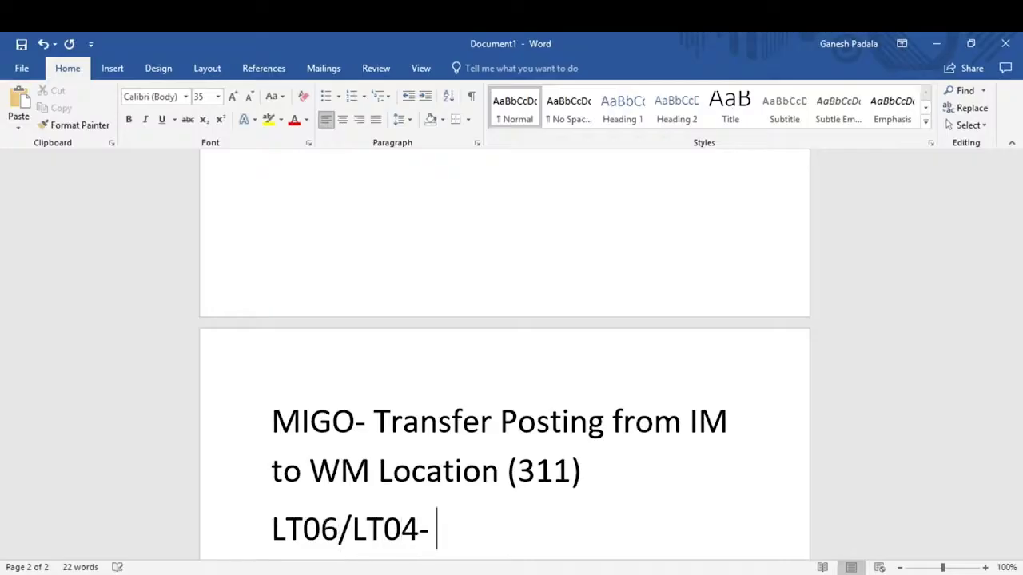
pyautogui.write('Crat')
pyautogui.press('BackSpace')
pyautogui.press('BackSpace')
pyautogui.write('ea')
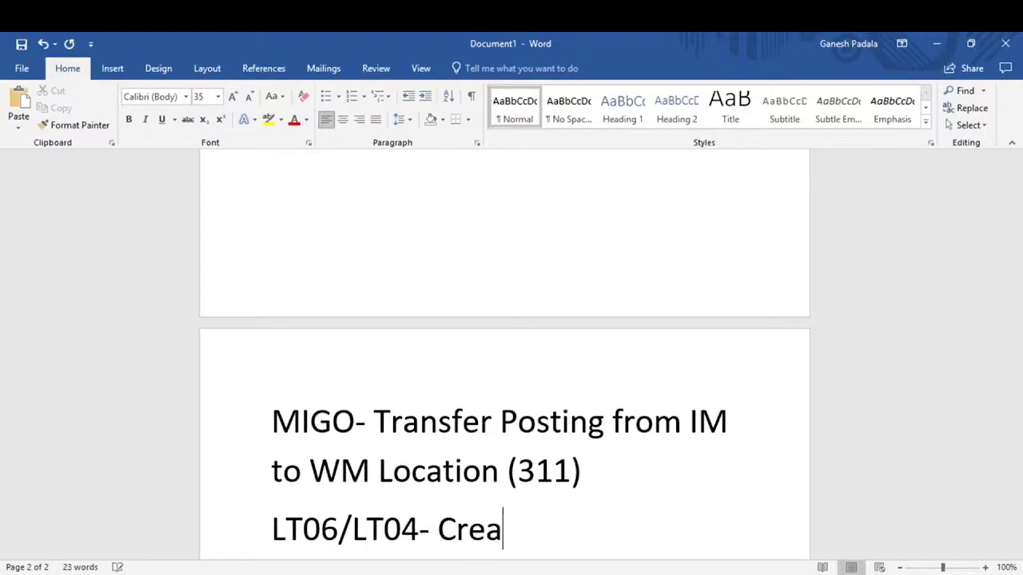
pyautogui.write('te Tra')
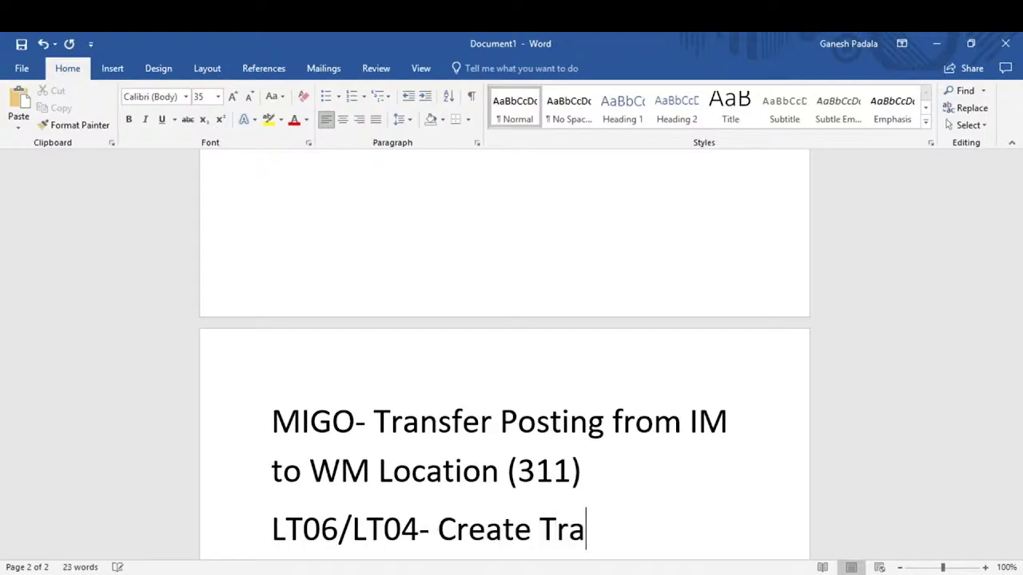
pyautogui.write('nsfer Order')
pyautogui.press('Return')
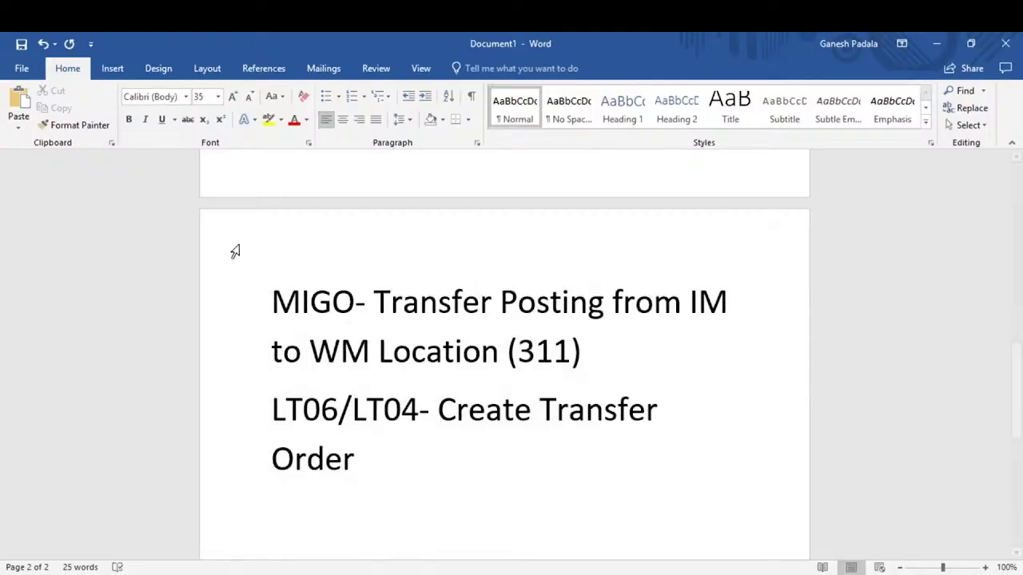
pyautogui.moveTo(272, 303); pyautogui.dragTo(364, 309)
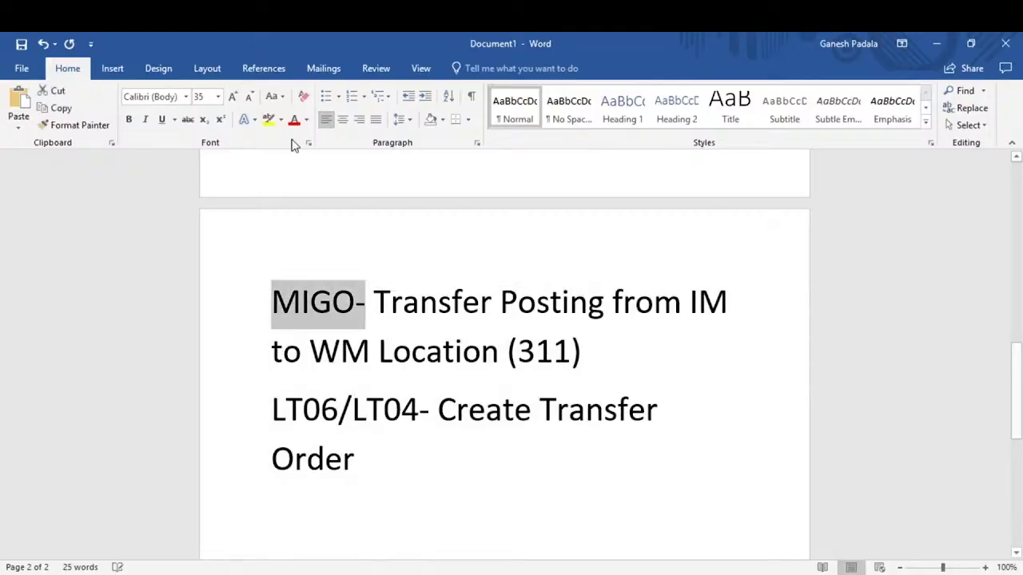
# Highlight the 'MIGO-' and 'LT06/LT04-' codes in yellow
pyautogui.click(269, 120)
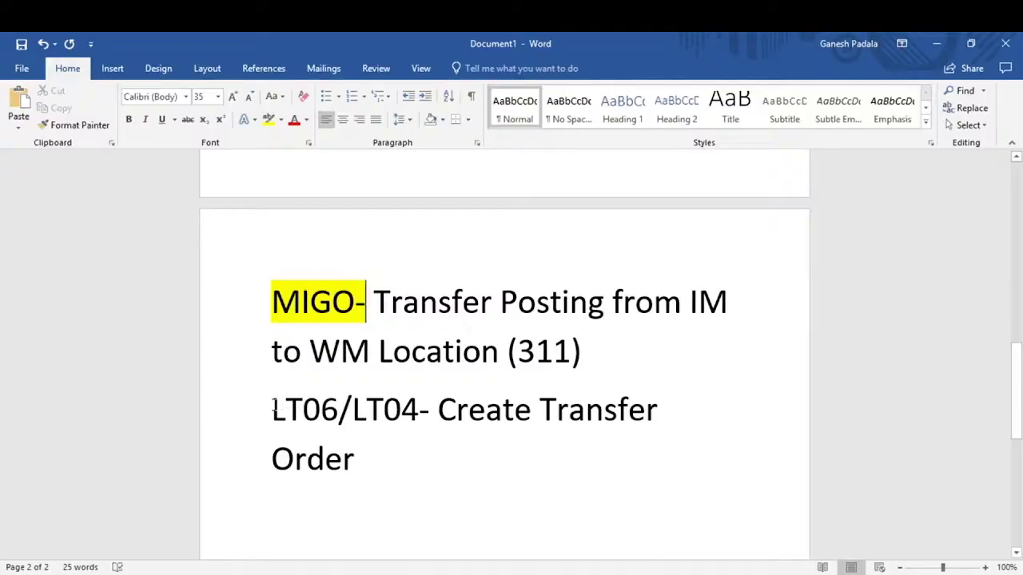
pyautogui.moveTo(273, 409); pyautogui.dragTo(437, 412)
pyautogui.click(269, 120)
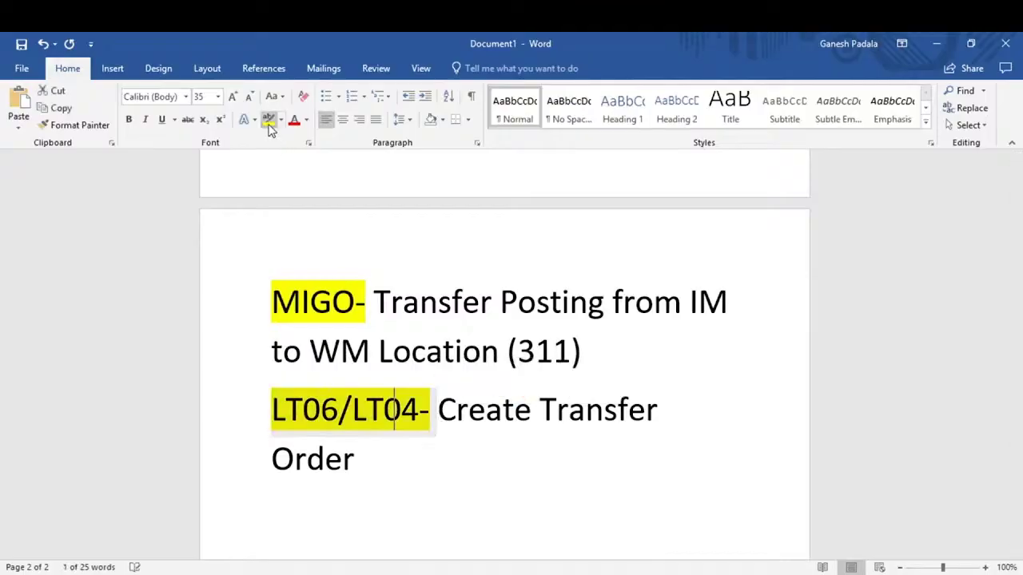
# Add the note 'LM03- Confirm TO on RF' and highlight LM03 in yellow
pyautogui.click(287, 517)
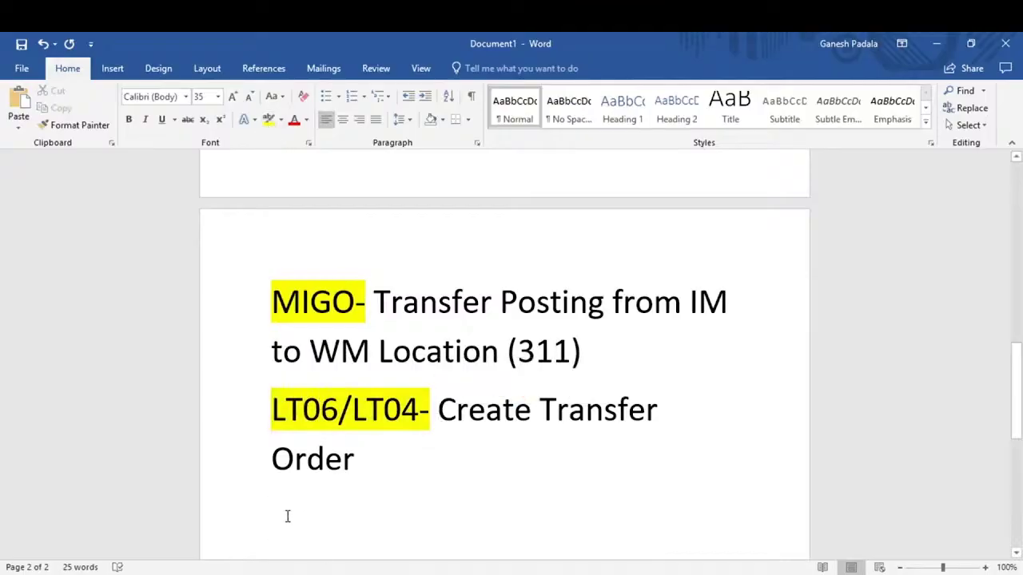
pyautogui.write('LM0')
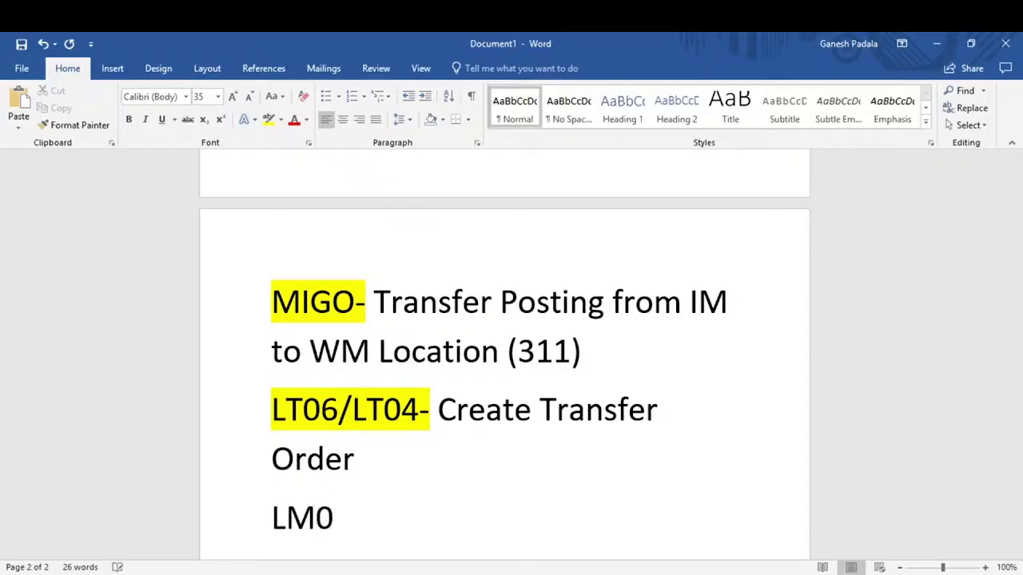
pyautogui.write('3- Conf')
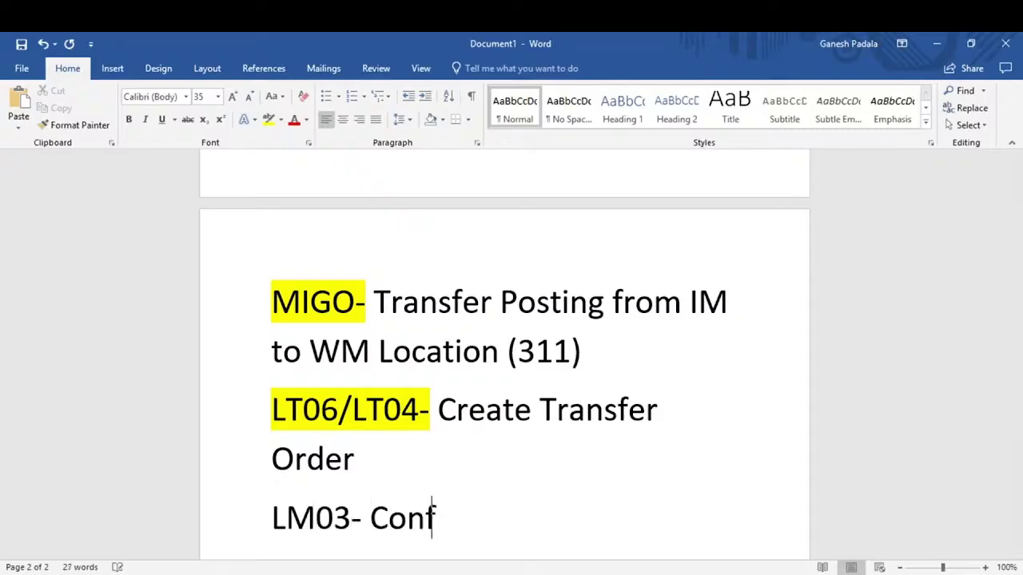
pyautogui.write('irm T')
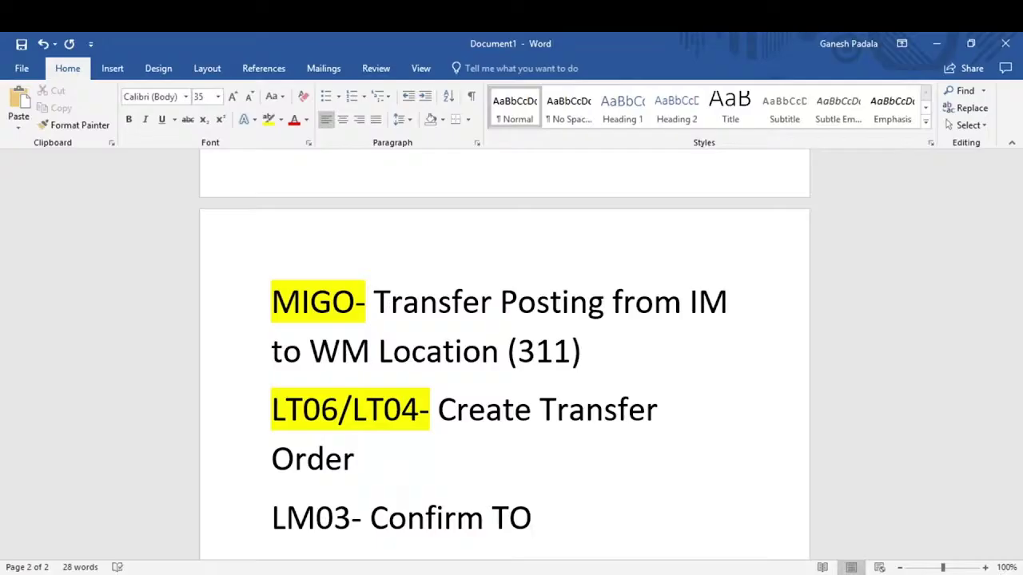
pyautogui.write('on RF')
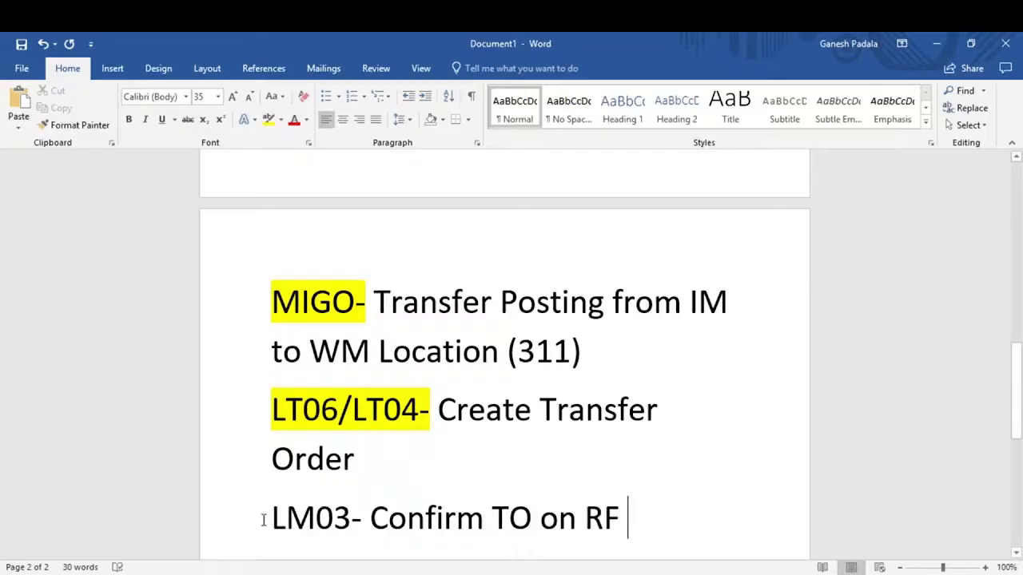
pyautogui.moveTo(263, 517); pyautogui.dragTo(351, 518)
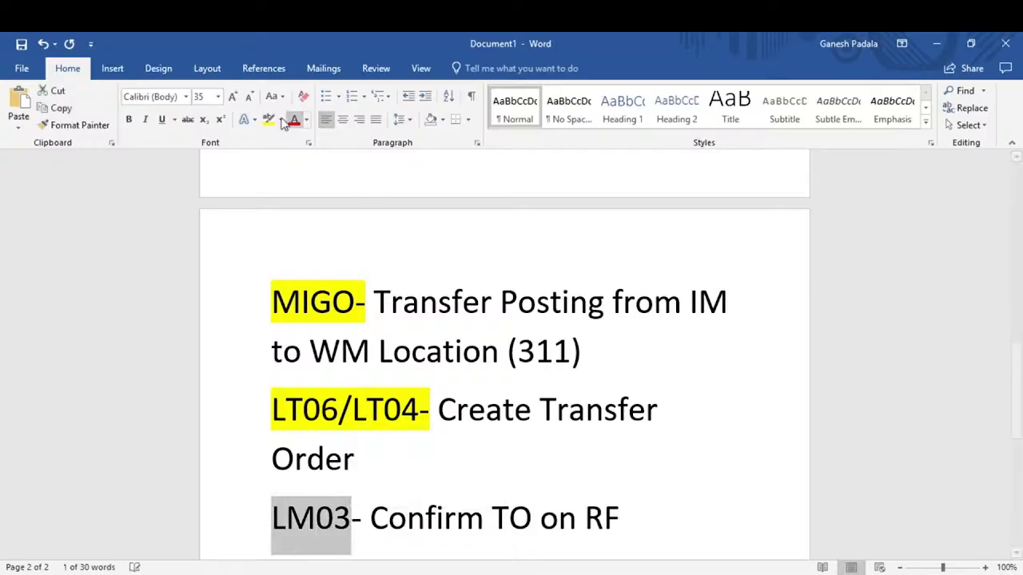
pyautogui.click(269, 120)
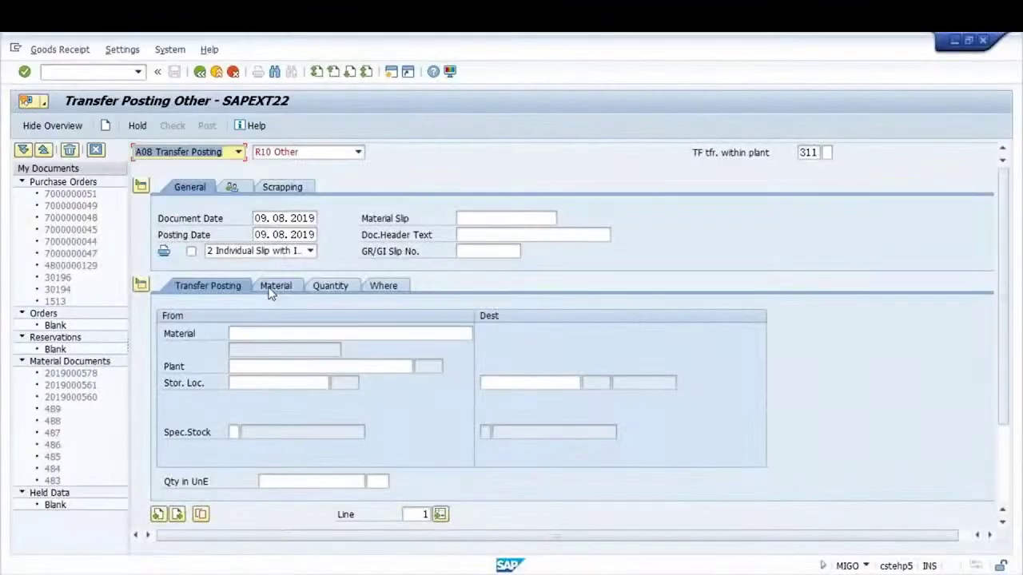
# Enter material 19255, plant GKP1, source storage location 0002 and destination 0001 in MIGO
pyautogui.click(258, 338)
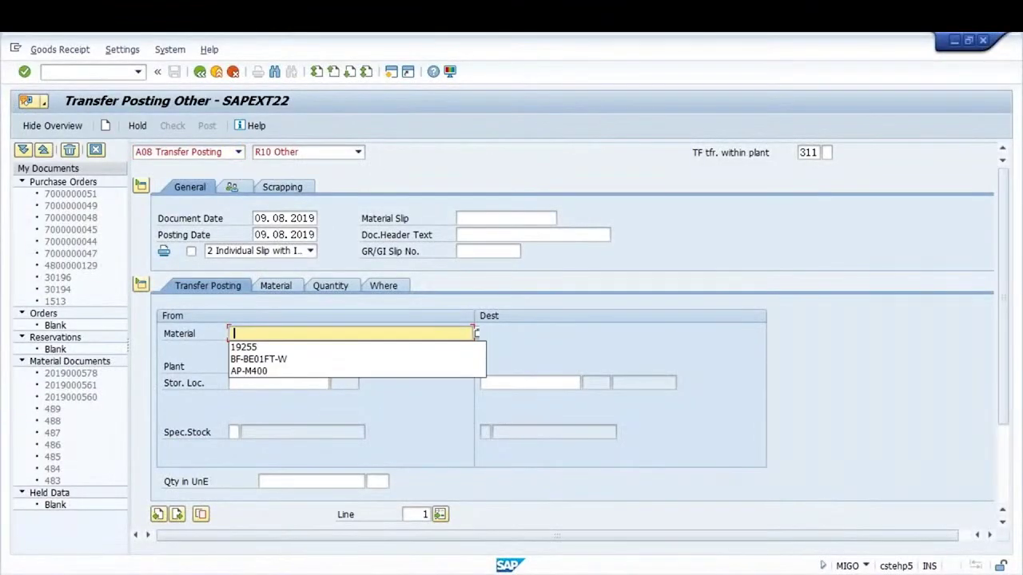
pyautogui.press('Down')
pyautogui.press('Return')
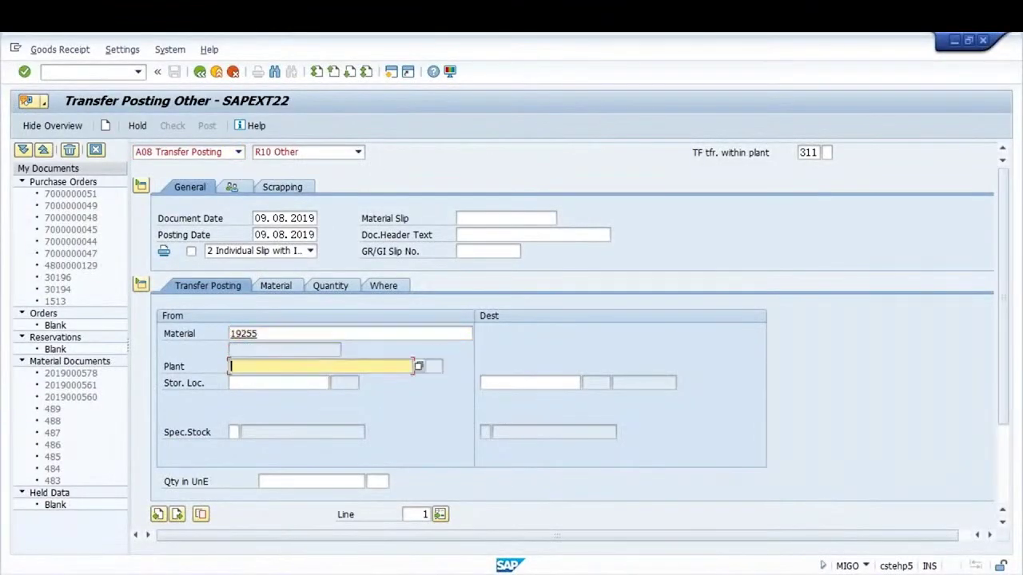
pyautogui.write('GKP1')
pyautogui.press('Tab')
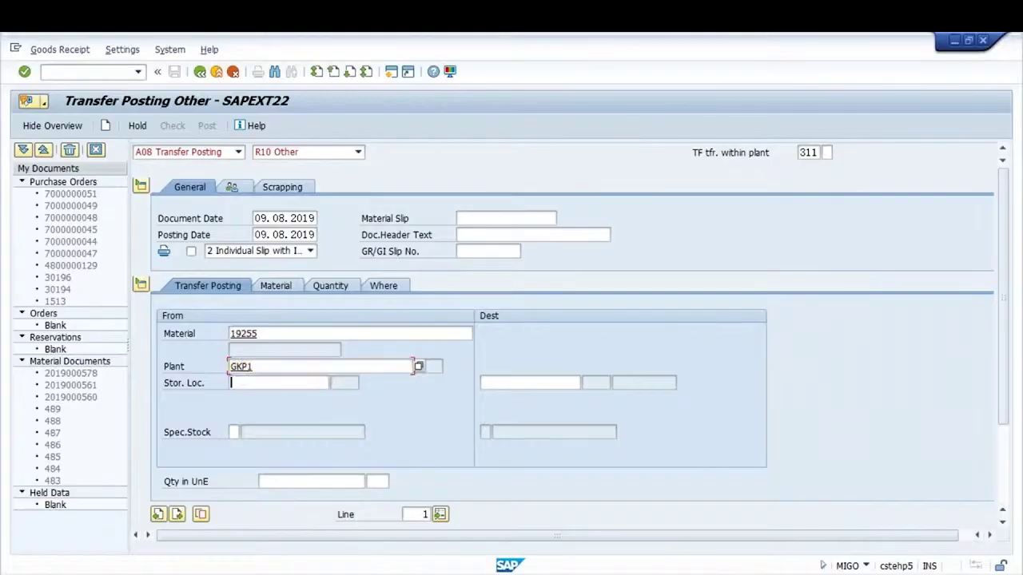
pyautogui.write('000')
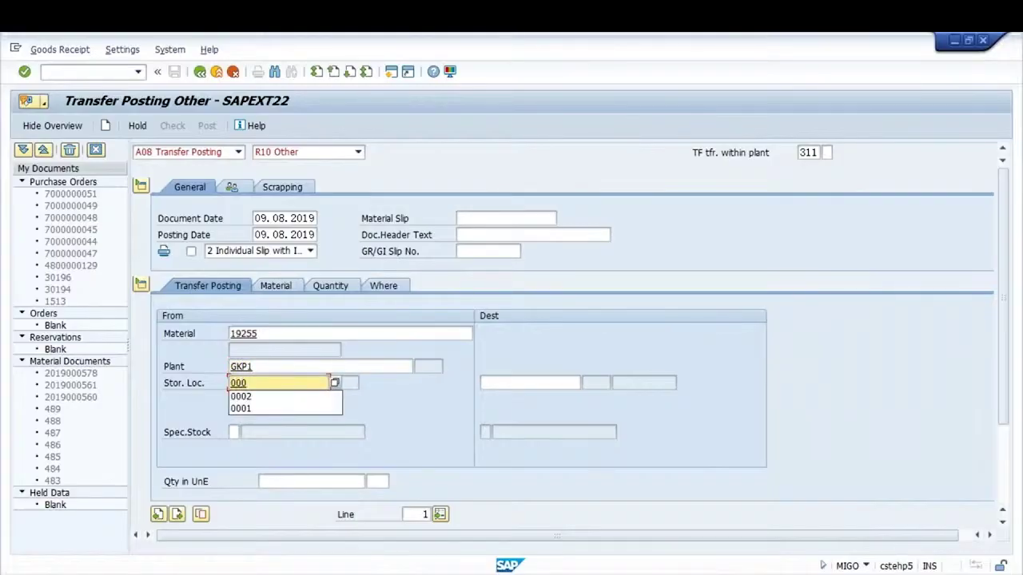
pyautogui.write('2')
pyautogui.click(232, 432)
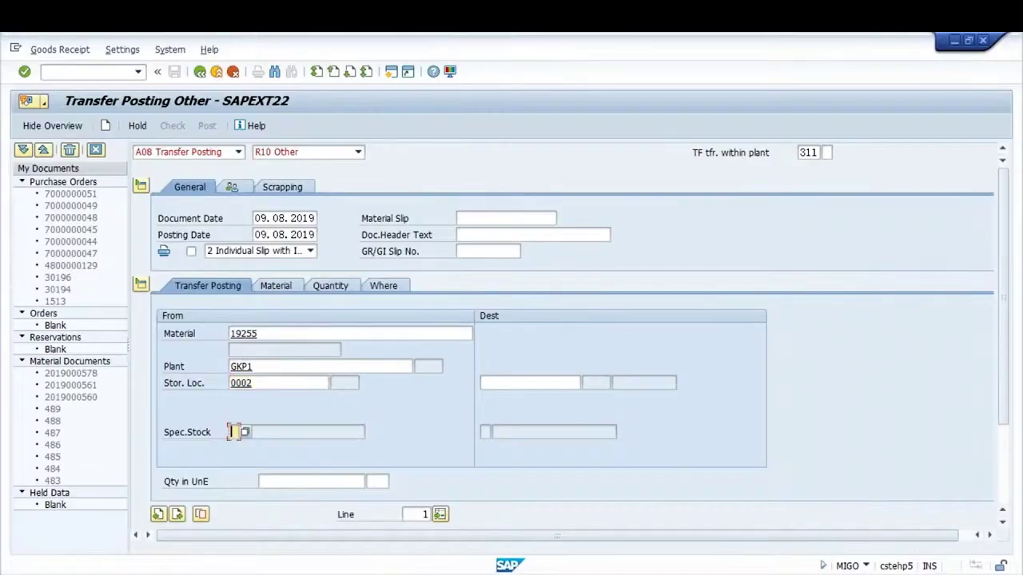
pyautogui.click(529, 383)
pyautogui.write('0001')
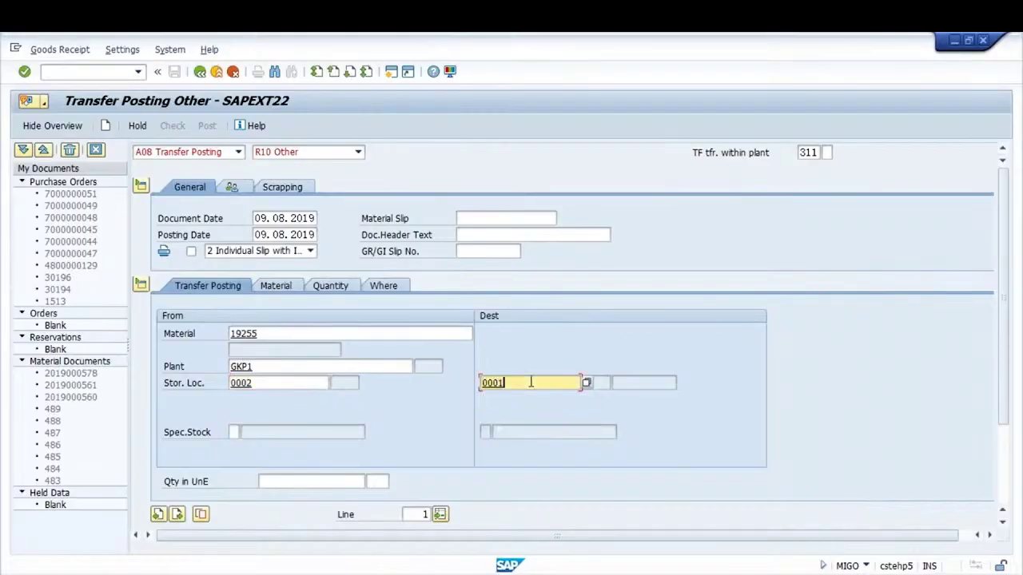
pyautogui.press('Return')
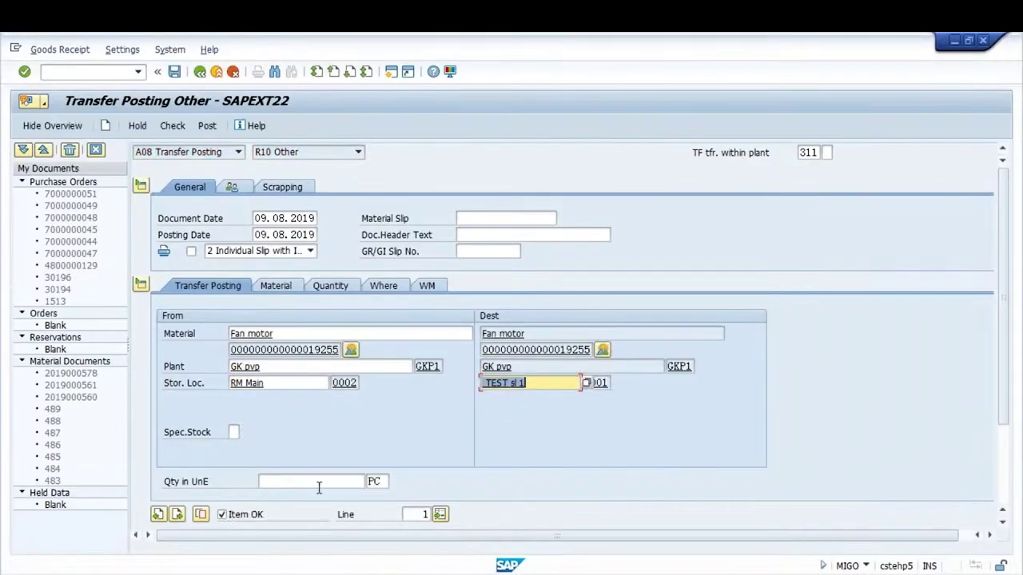
# Set the quantity to 20 PC, check the document, and post it
pyautogui.click(313, 486)
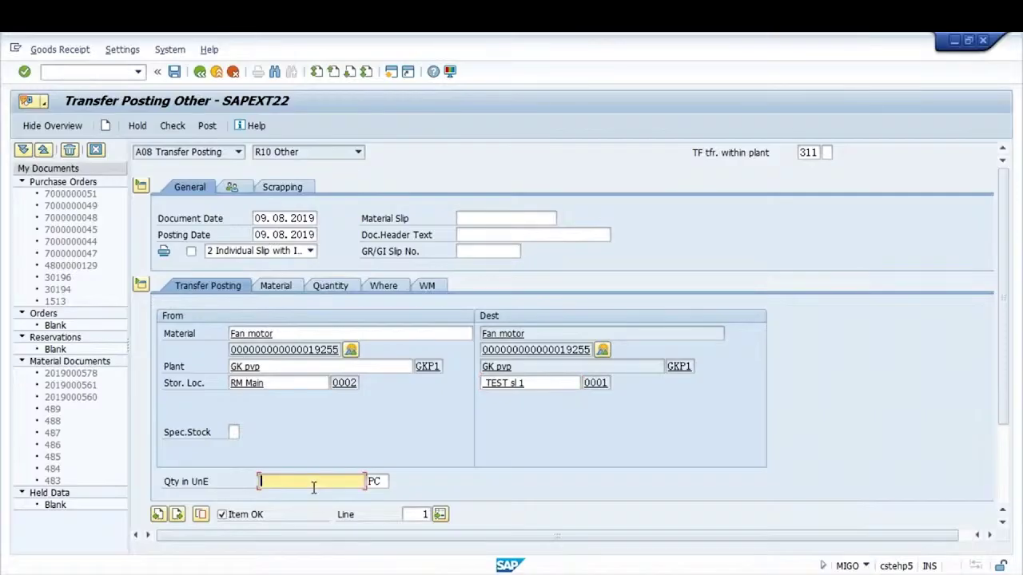
pyautogui.write('15')
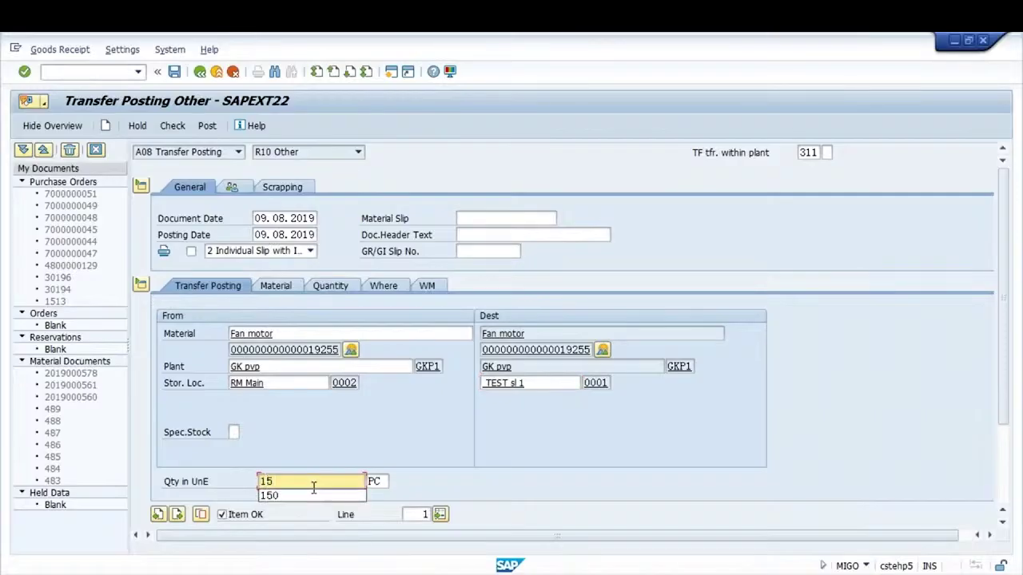
pyautogui.press('BackSpace')
pyautogui.press('BackSpace')
pyautogui.click(266, 384)
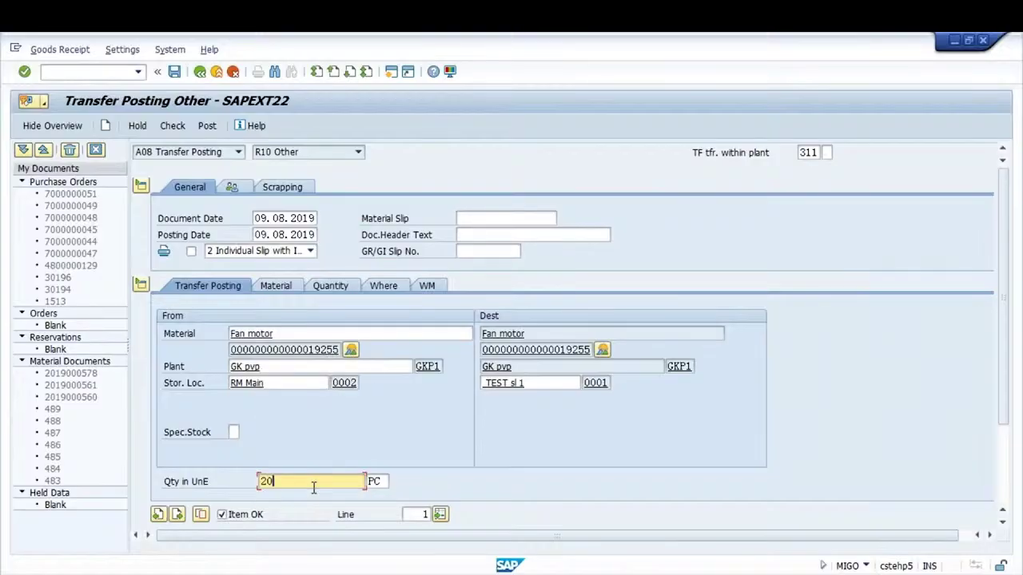
pyautogui.click(171, 126)
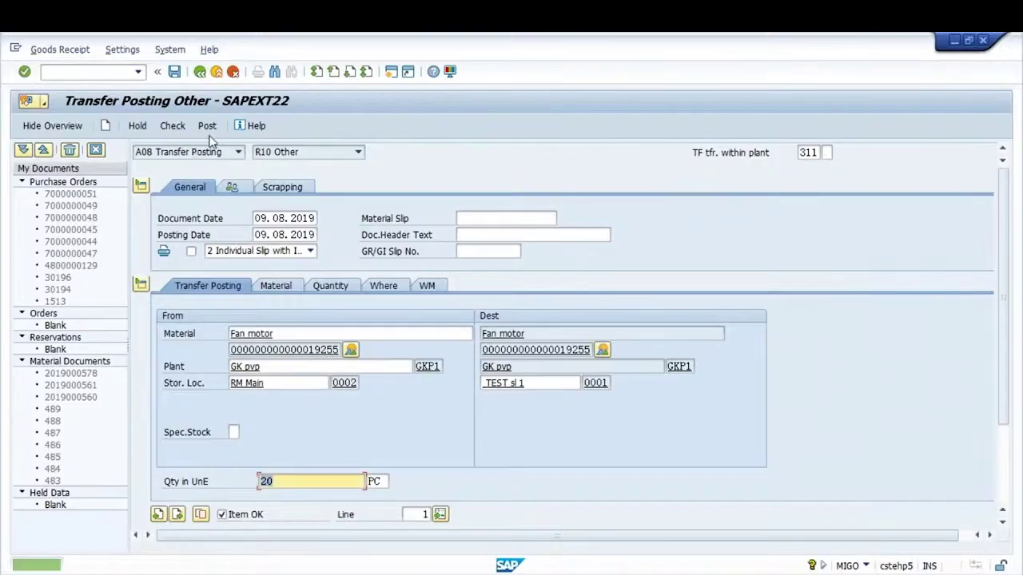
pyautogui.click(207, 125)
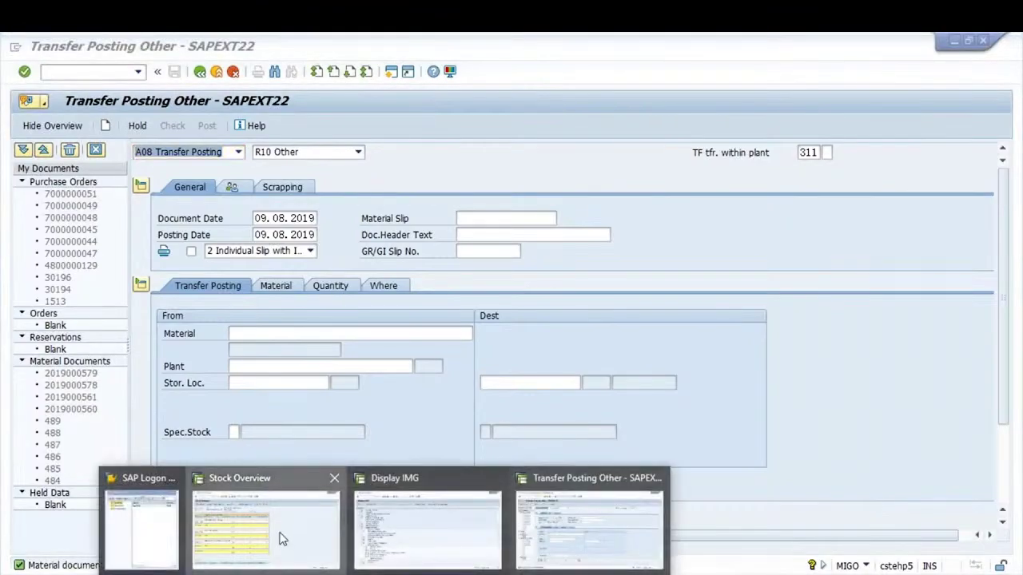
pyautogui.click(279, 539)
# Refresh the stock overview, confirm 20 PC in storage type 921 and a 494 total, then open LB11
pyautogui.click(408, 125)
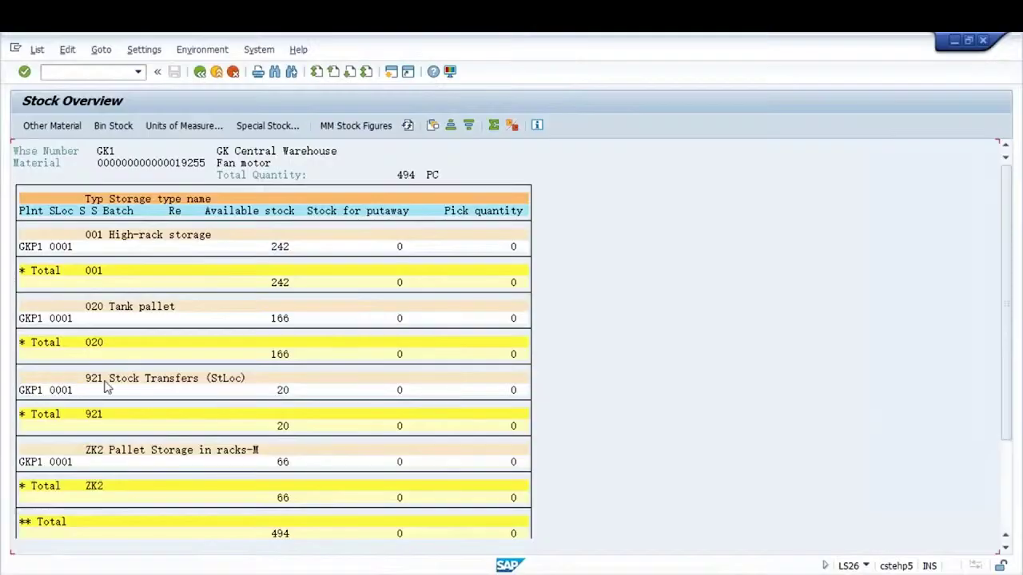
pyautogui.click(282, 392)
pyautogui.click(294, 391)
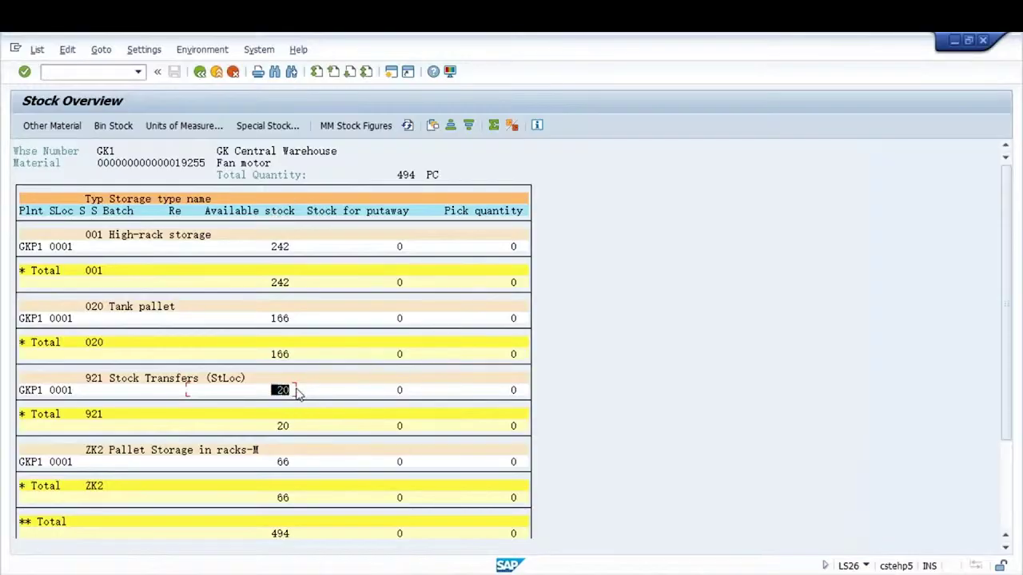
pyautogui.click(292, 534)
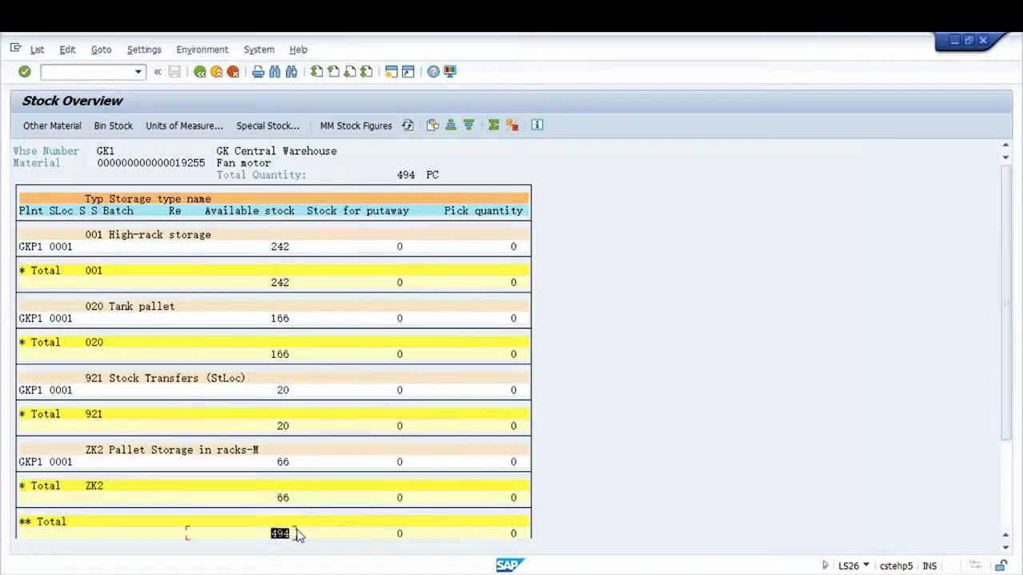
pyautogui.click(287, 390)
pyautogui.click(281, 391)
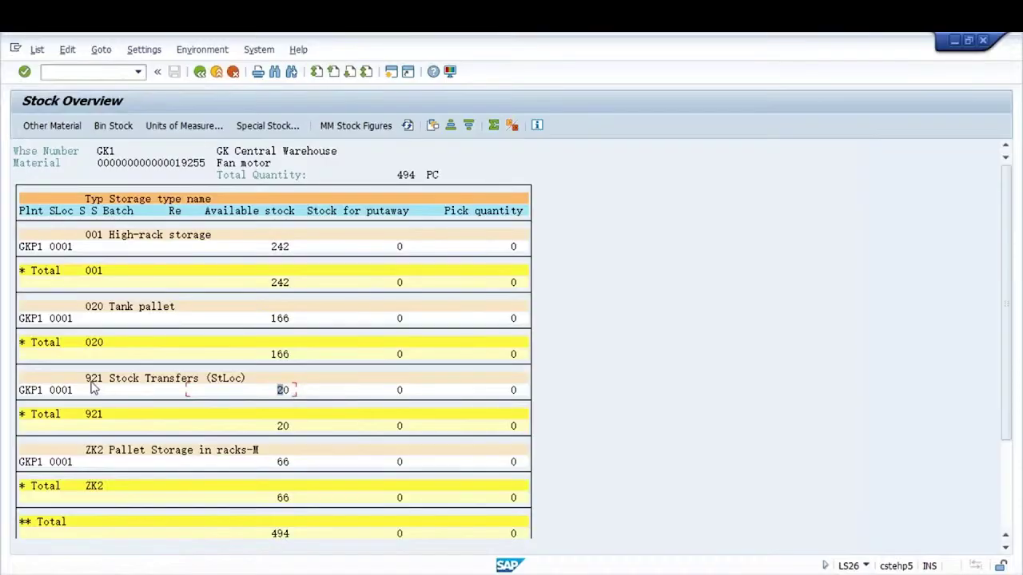
pyautogui.doubleClick(290, 393)
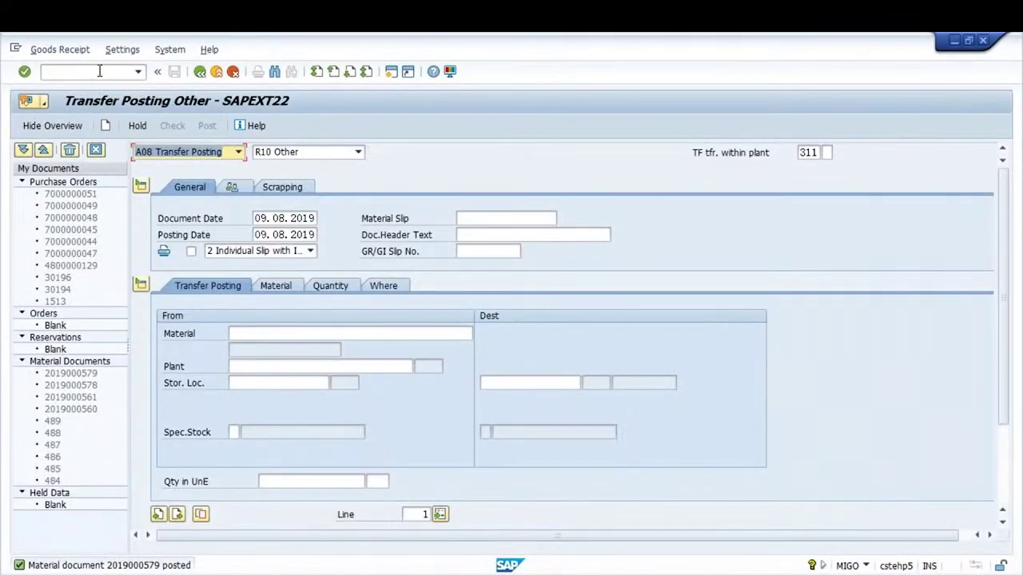
pyautogui.click(100, 71)
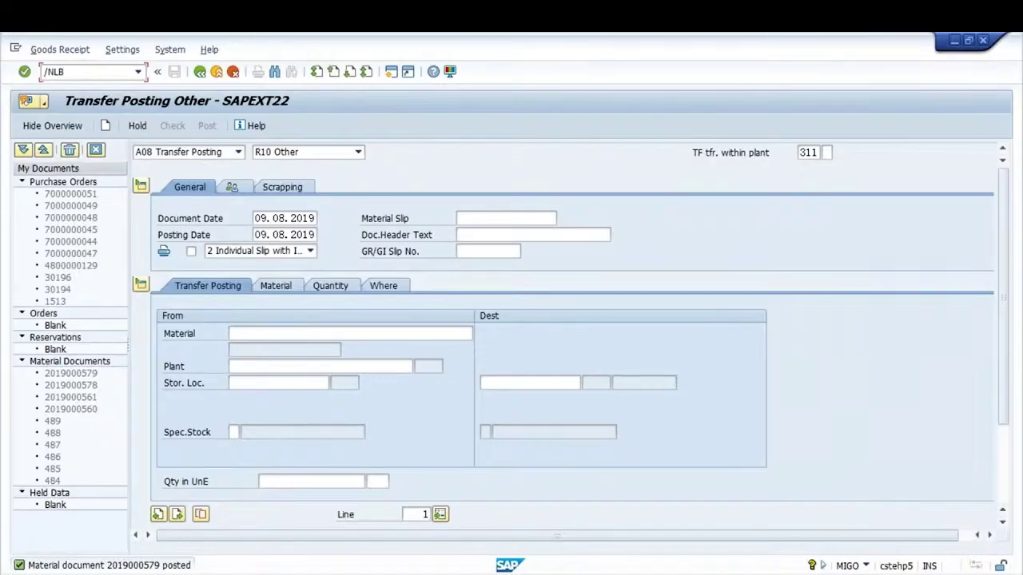
pyautogui.press('Return')
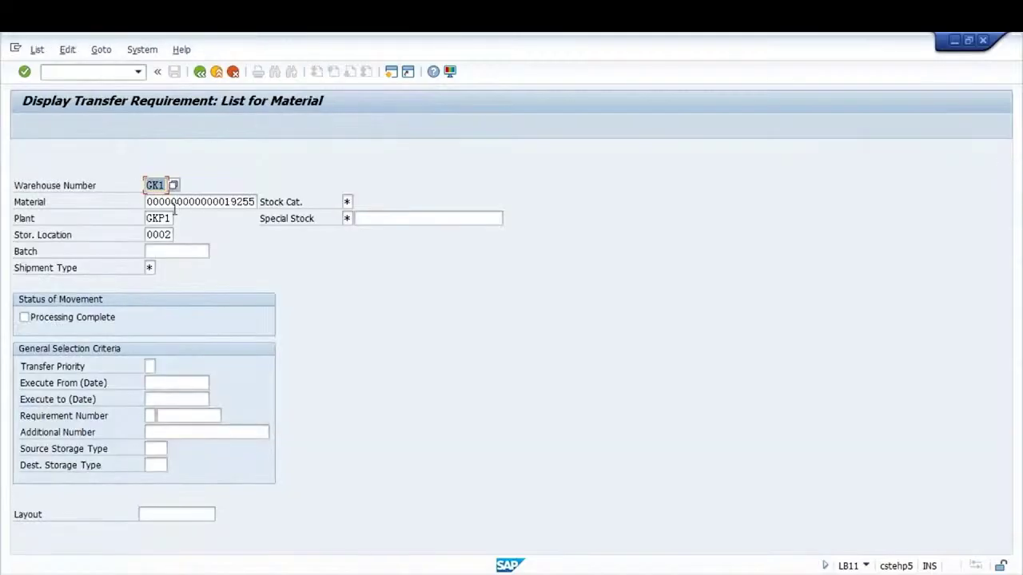
# List transfer requirements for storage location 0001 and create a TO in foreground for requirement 224
pyautogui.click(167, 234)
pyautogui.write('1')
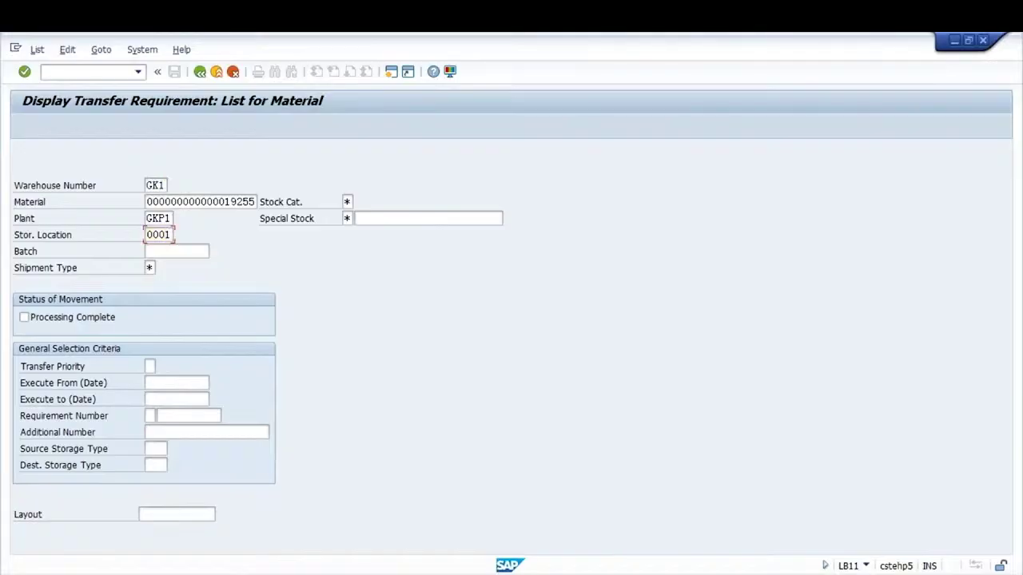
pyautogui.press('Return')
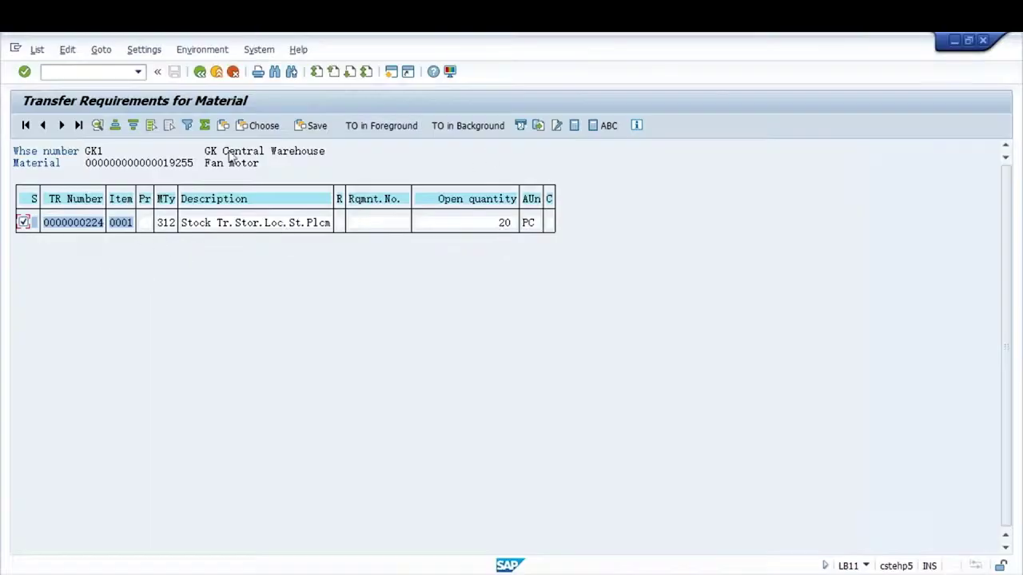
pyautogui.click(390, 126)
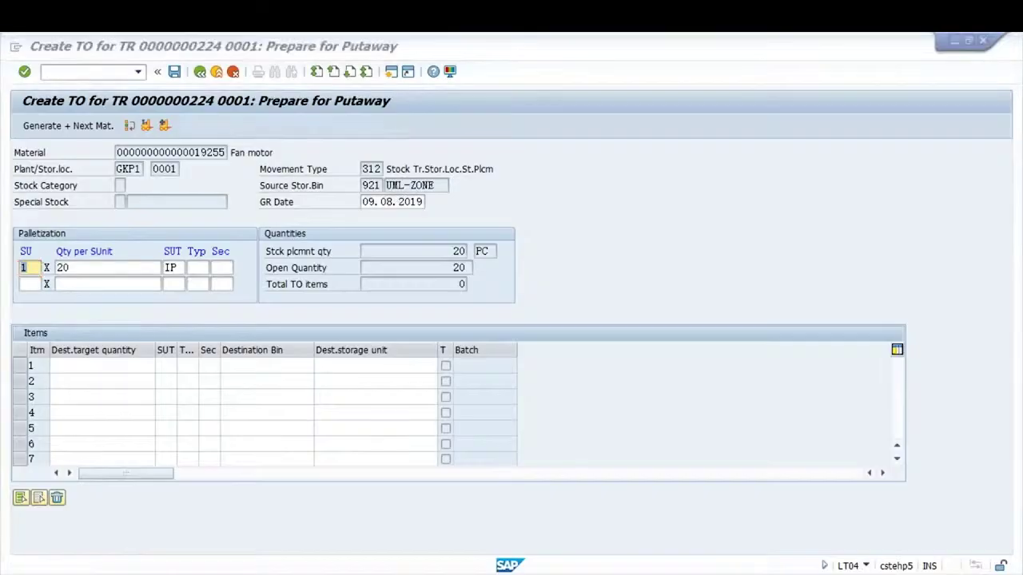
pyautogui.hotkey('alt', 'Tab')
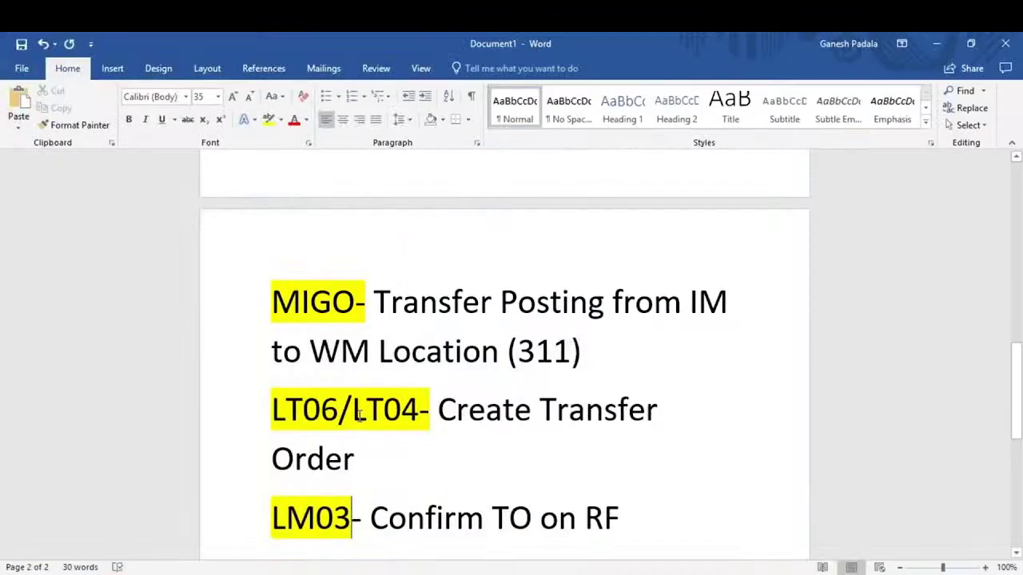
# Select LT04 and then LT06 in the Word note to explain the two transactions
pyautogui.moveTo(352, 412); pyautogui.dragTo(418, 414)
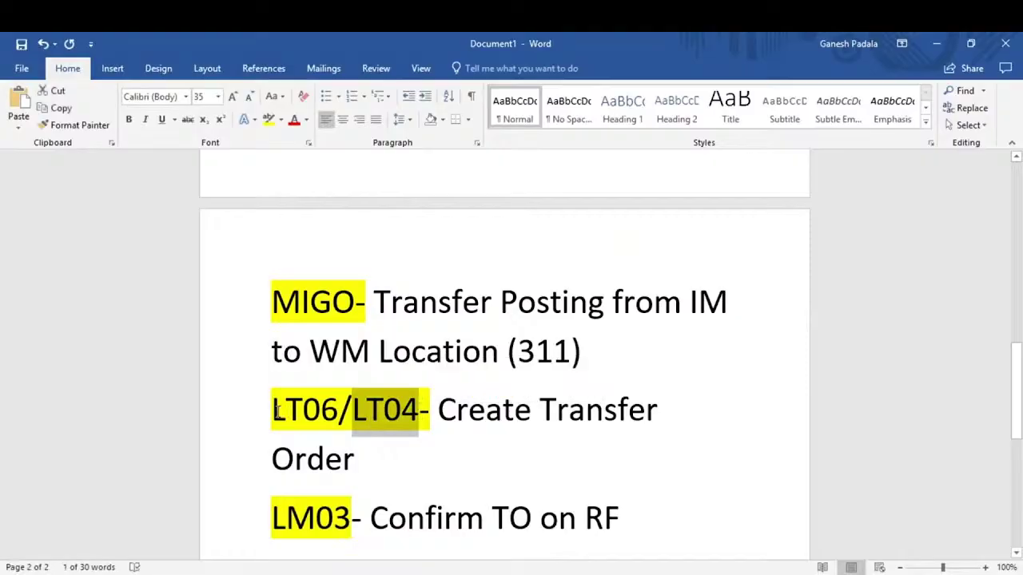
pyautogui.moveTo(274, 412); pyautogui.dragTo(339, 413)
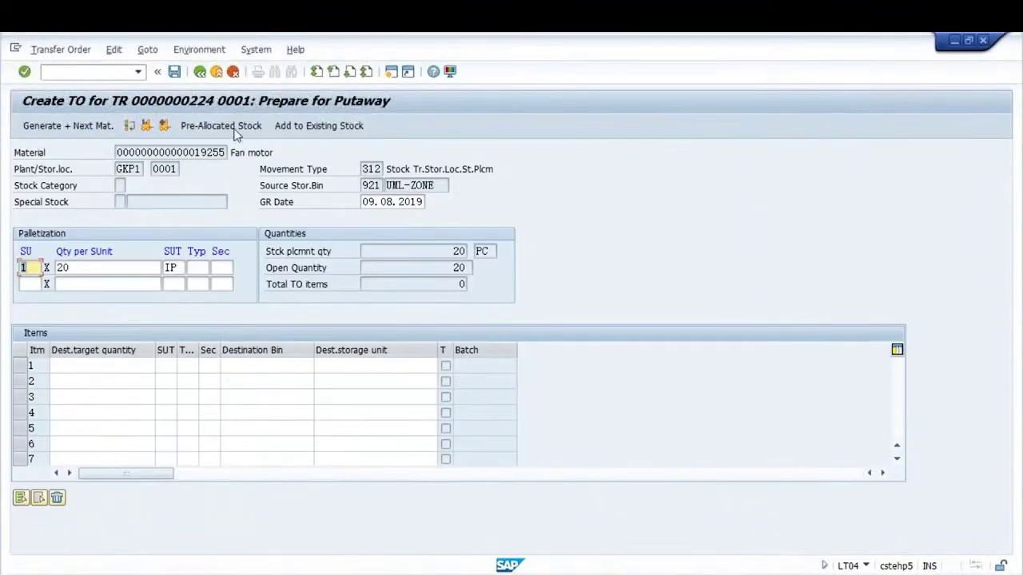
# Generate the putaway item to storage type 001, bin 03-04-06, and save transfer order 1139
pyautogui.click(163, 128)
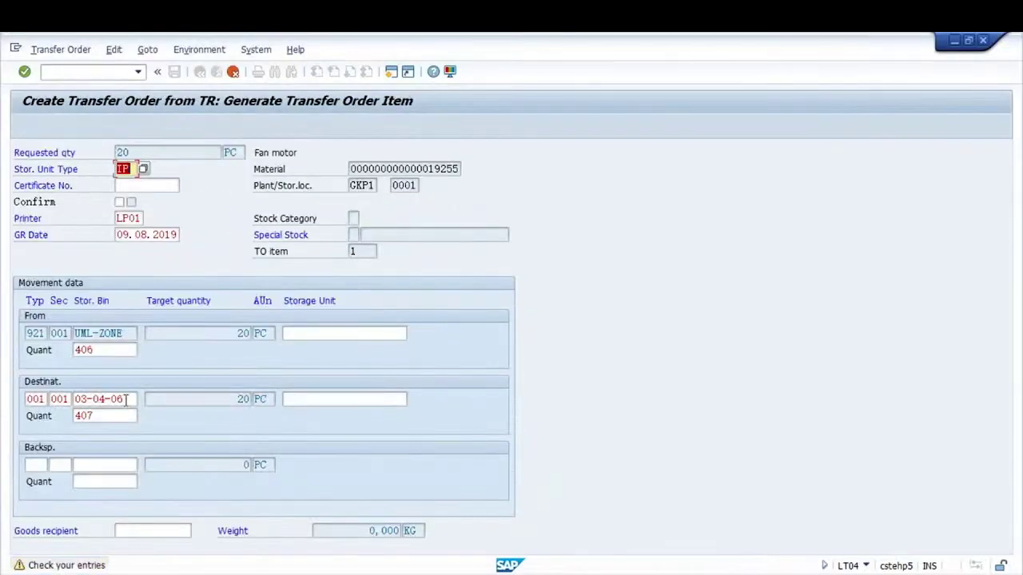
pyautogui.click(126, 398)
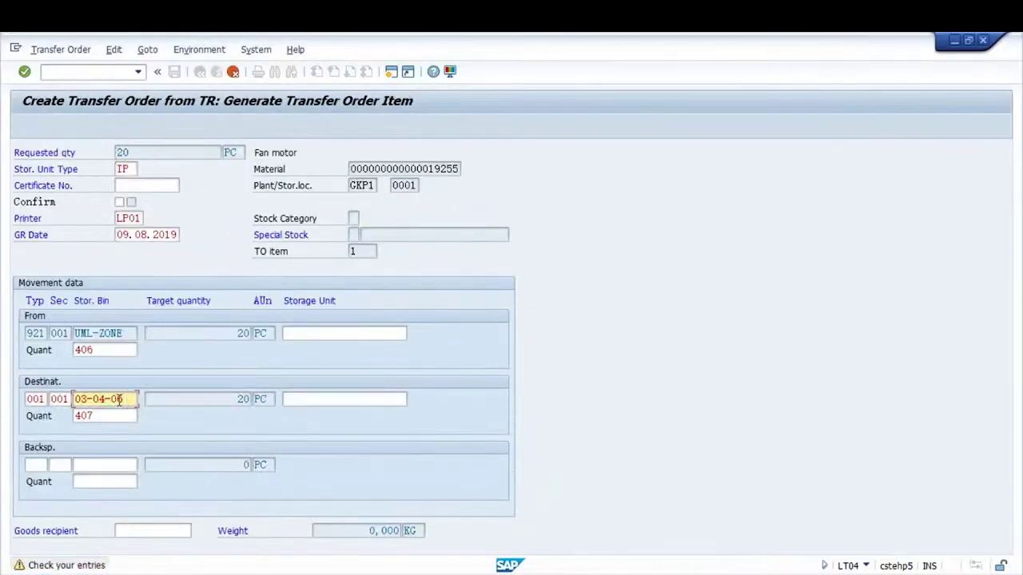
pyautogui.click(40, 399)
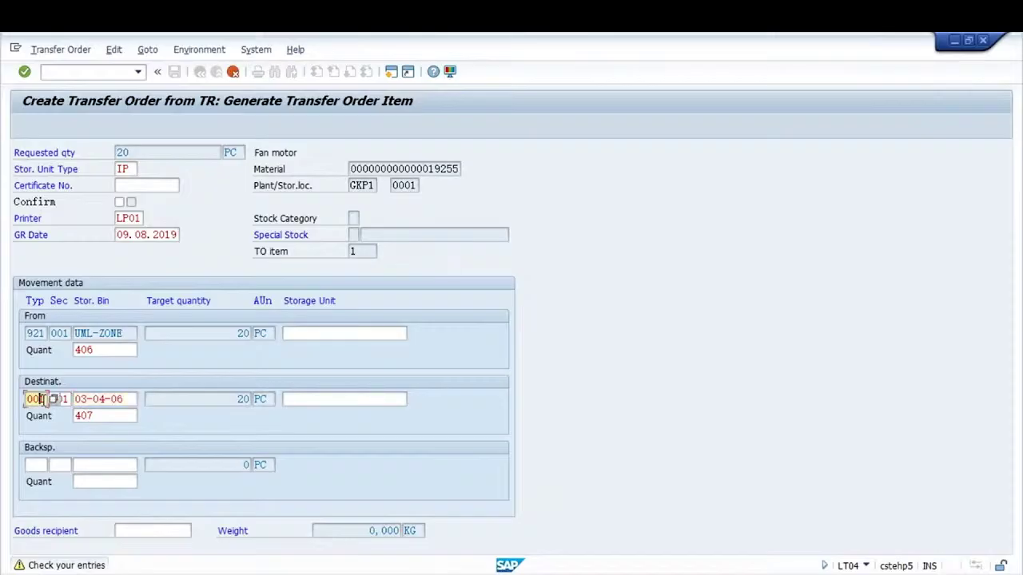
pyautogui.click(192, 107)
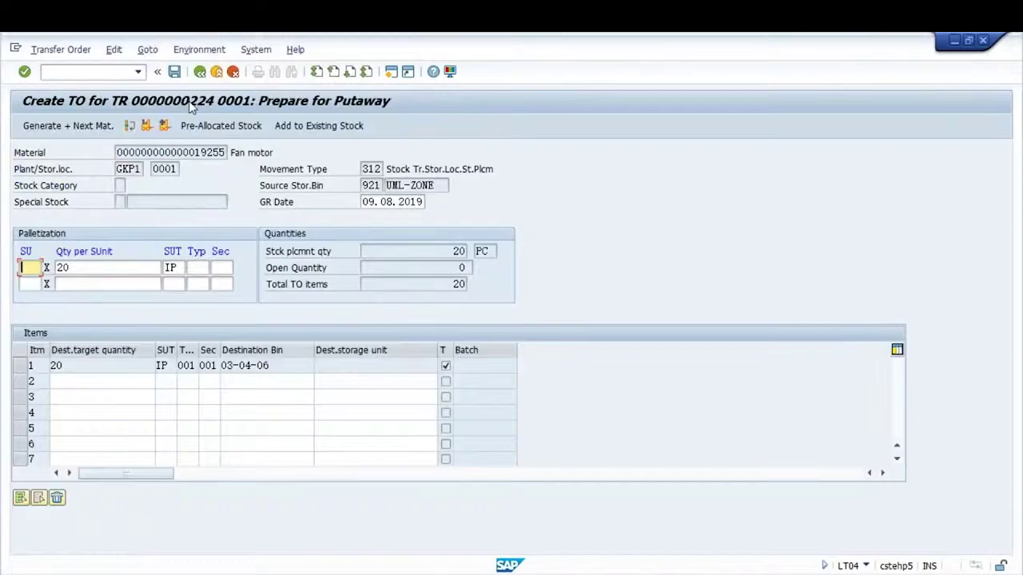
pyautogui.click(174, 71)
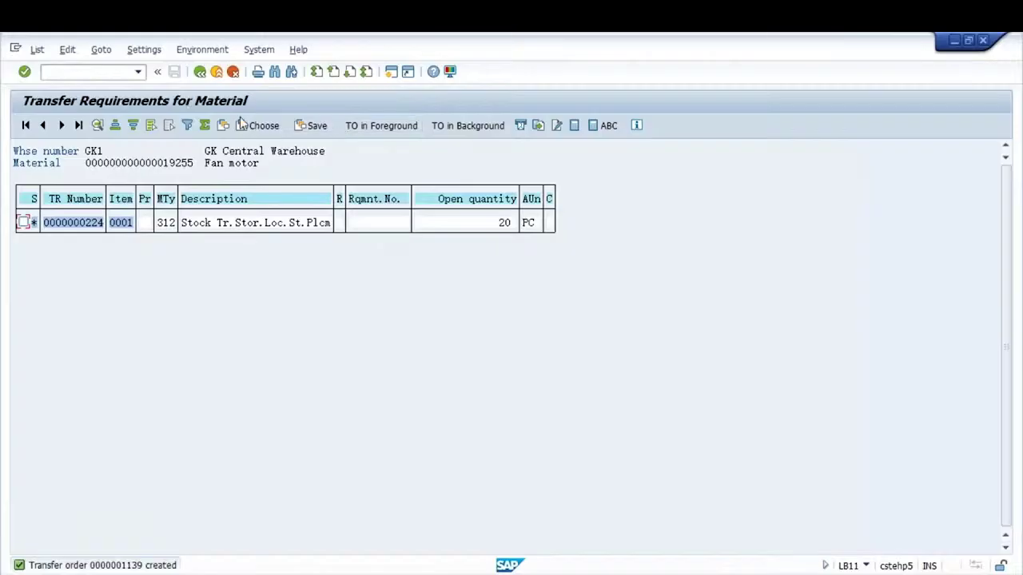
# Refresh the stock overview to show 20 PC awaiting high-rack putaway, then list fan motor transfer requirements
pyautogui.click(200, 72)
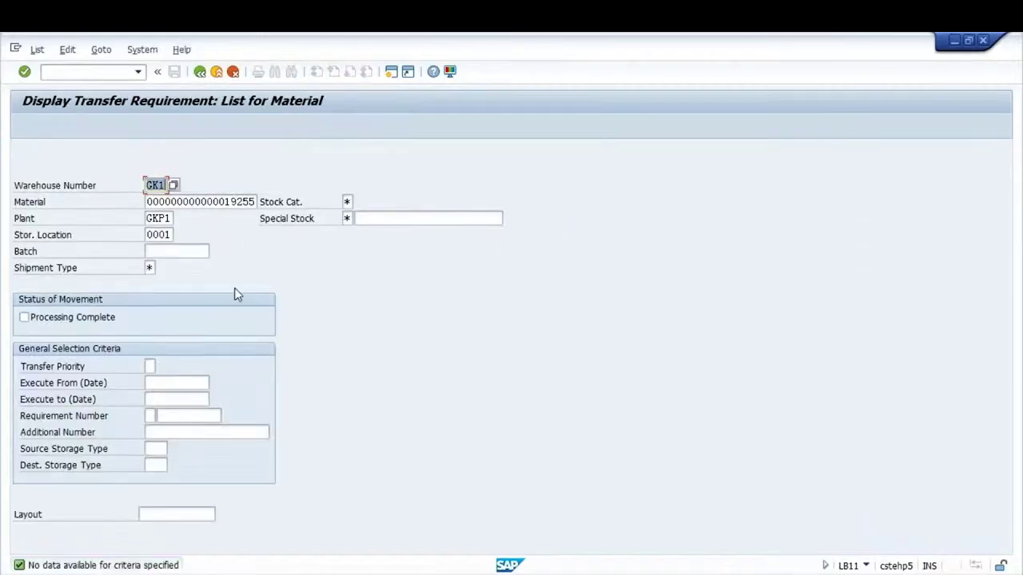
pyautogui.hotkey('alt', 'Tab')
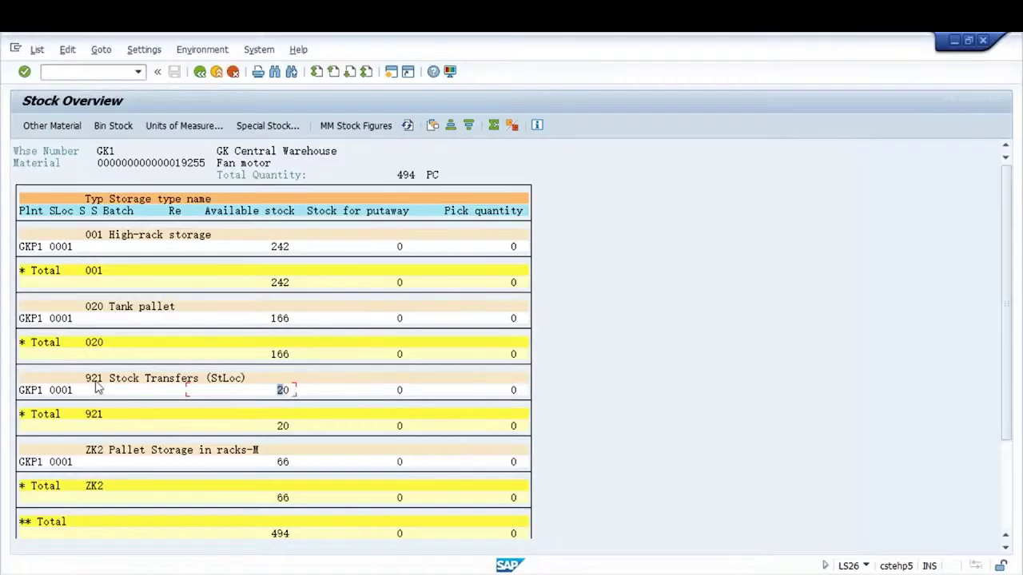
pyautogui.click(513, 391)
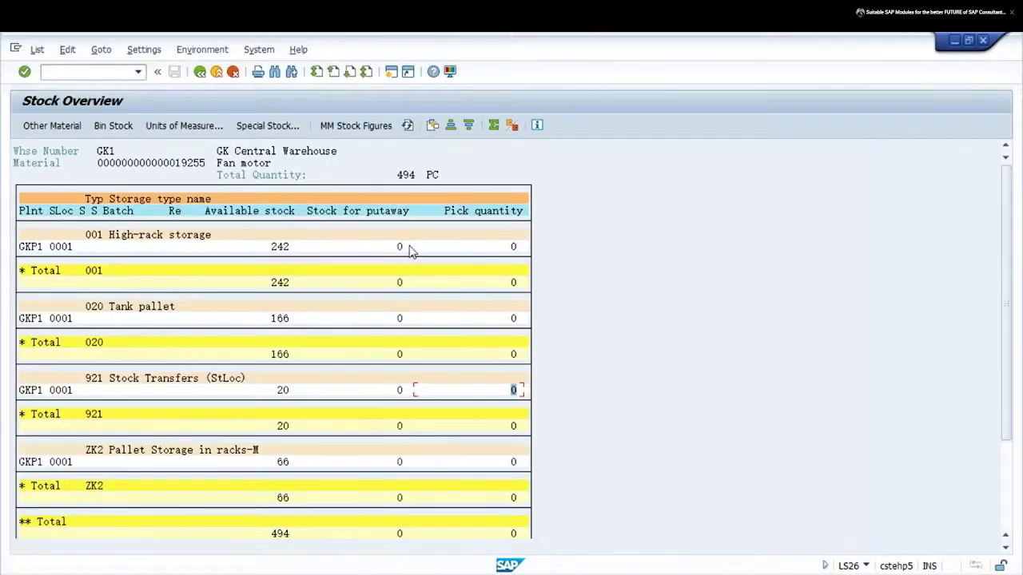
pyautogui.click(407, 128)
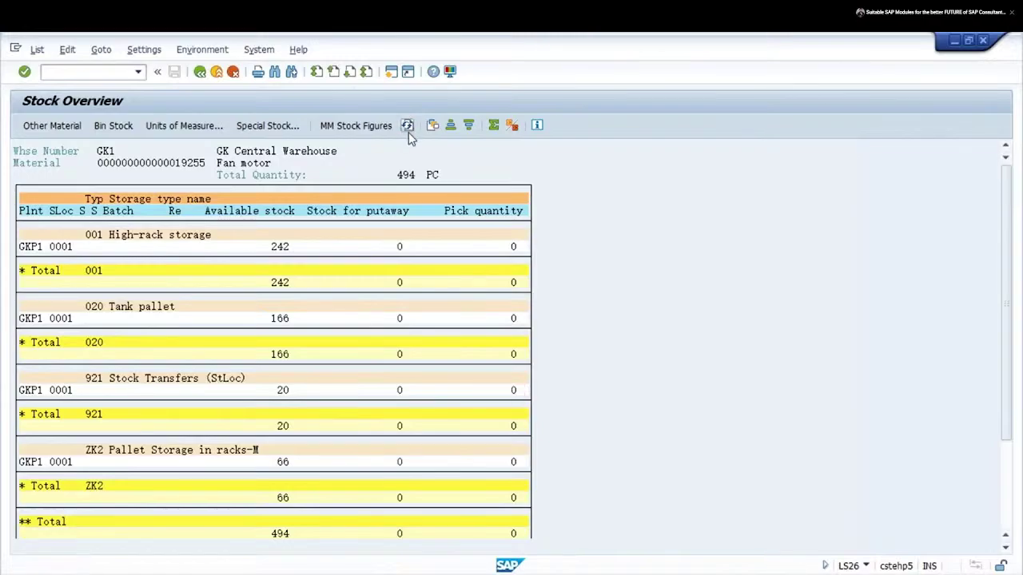
pyautogui.click(411, 249)
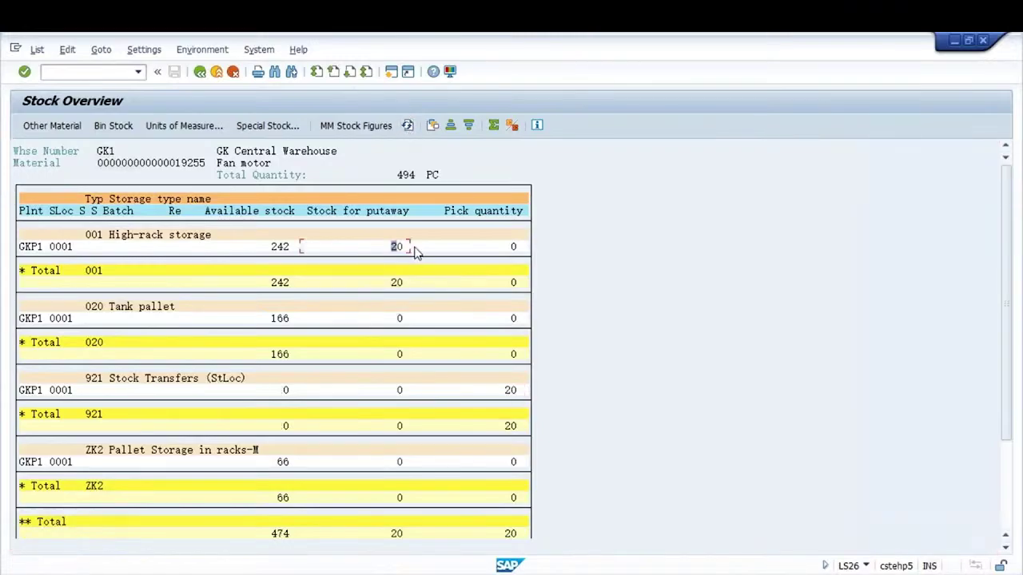
pyautogui.click(512, 392)
pyautogui.press('F2')
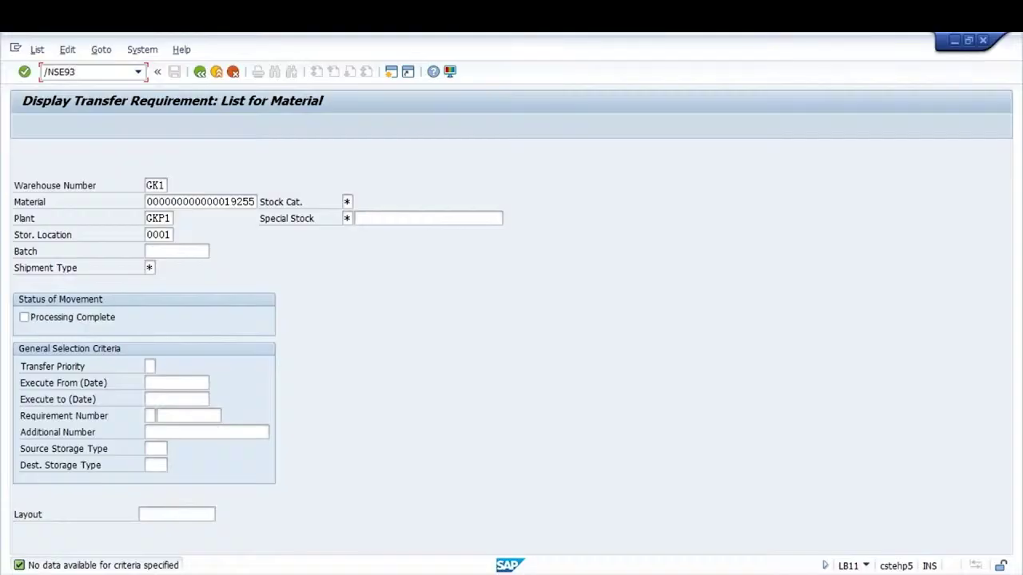
pyautogui.press('Return')
# Search SE93 for LM* transaction codes and launch LM03 Put Away - by TO
pyautogui.write('L')
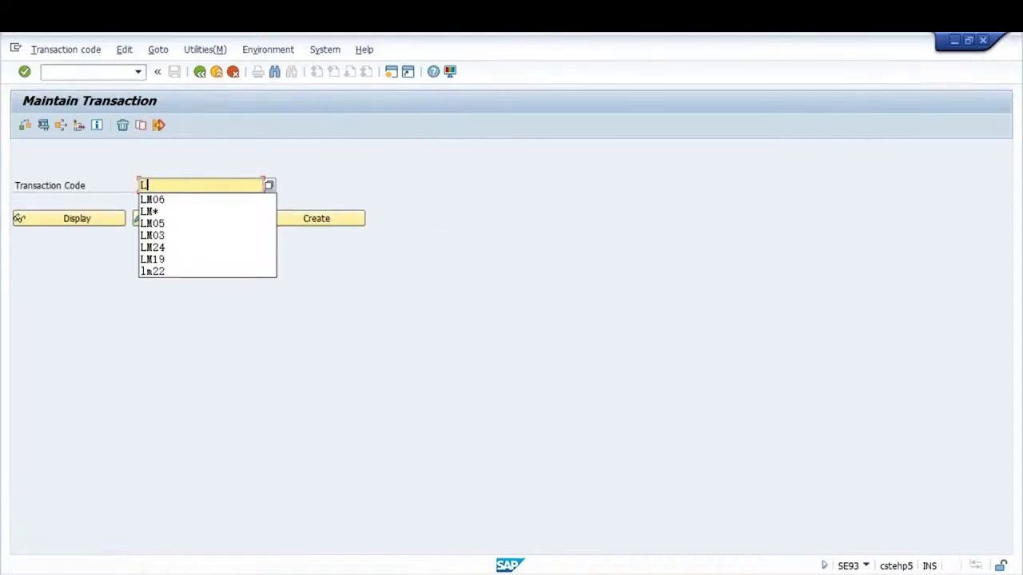
pyautogui.write('M*')
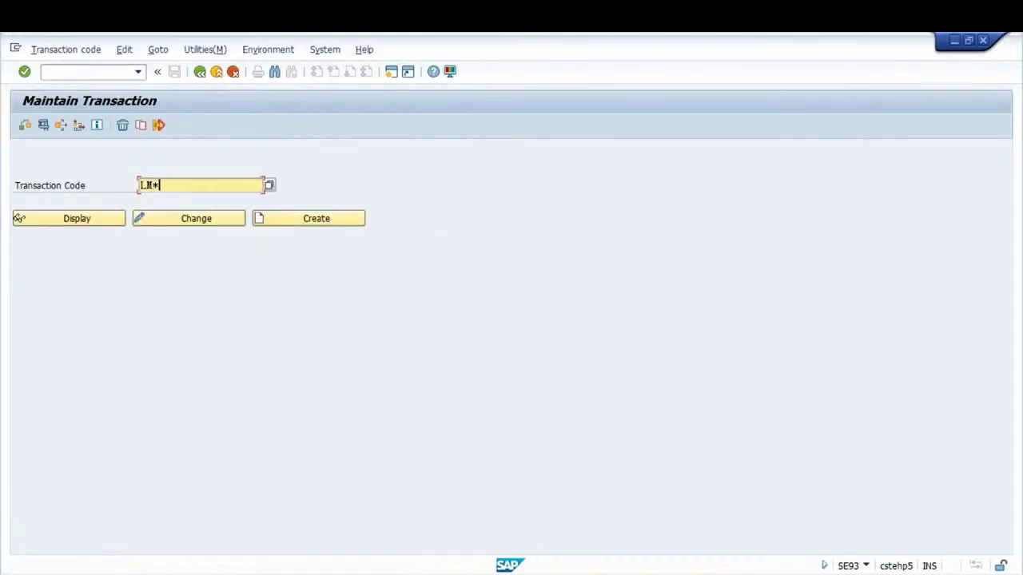
pyautogui.press('Return')
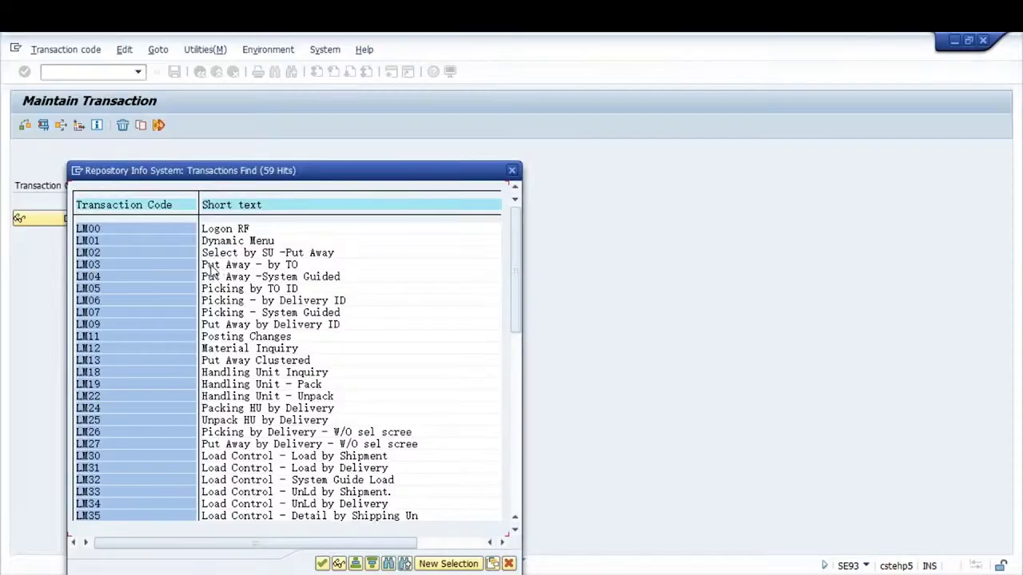
pyautogui.click(203, 266)
pyautogui.doubleClick(93, 267)
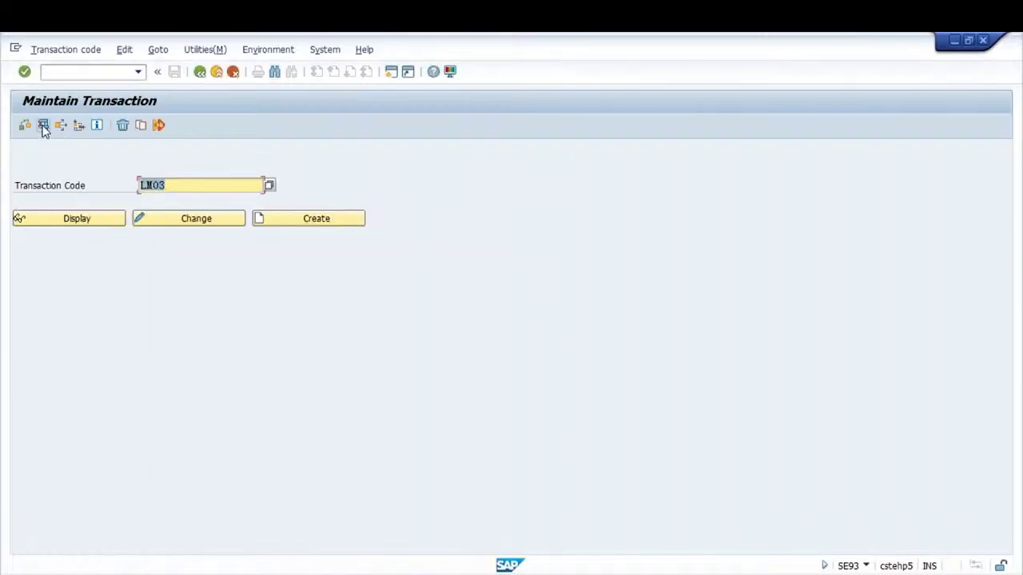
pyautogui.click(44, 130)
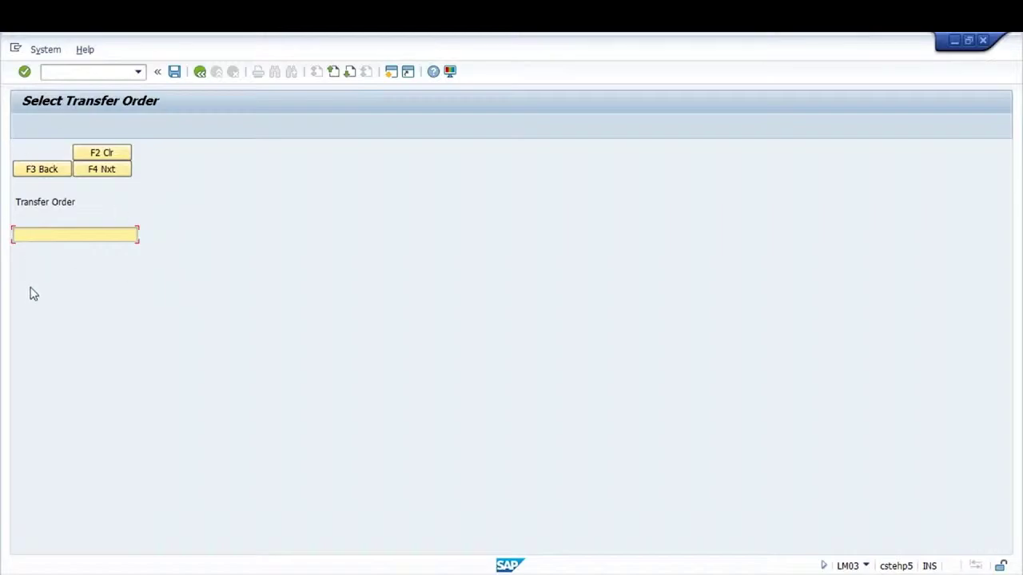
# Display transfer order 1139 in a new LT21 session and check its destination bin 03-04-06
pyautogui.click(38, 237)
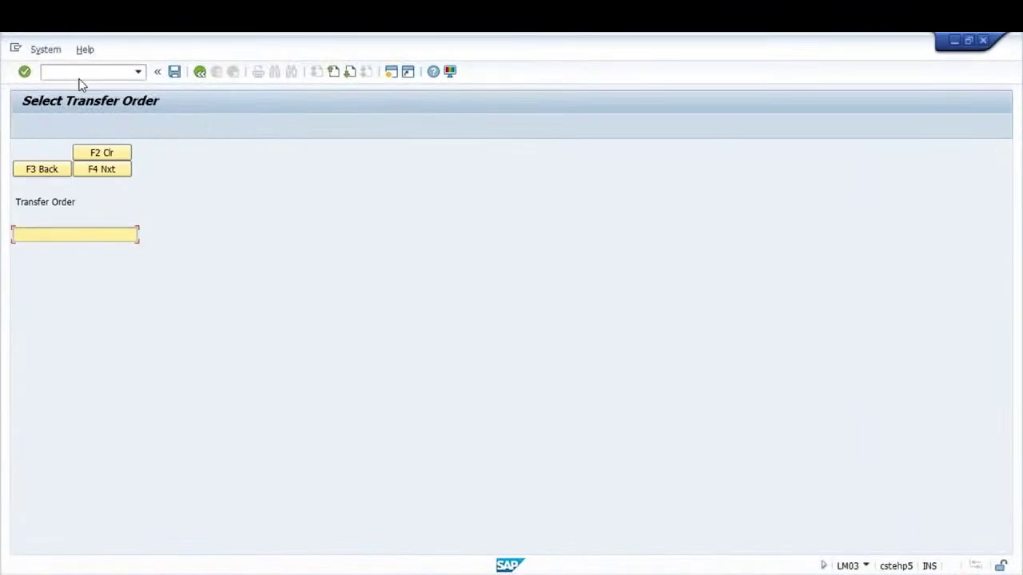
pyautogui.click(80, 72)
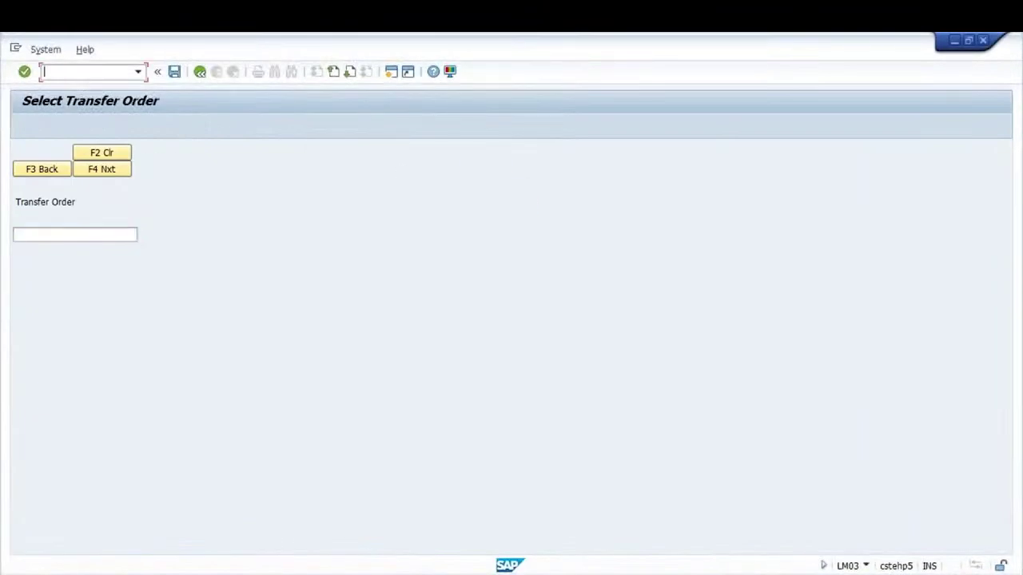
pyautogui.write('/OLT21')
pyautogui.press('Return')
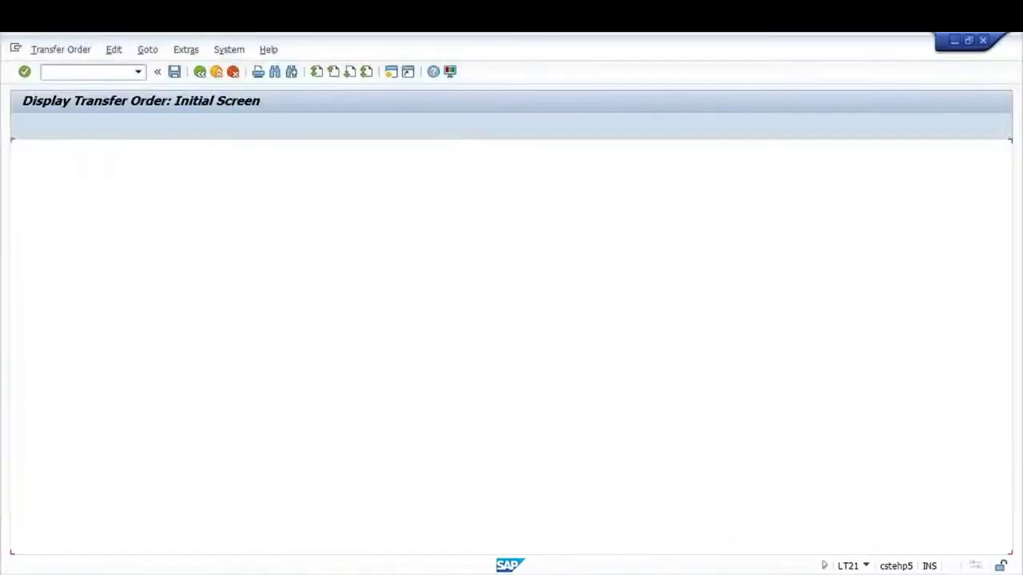
pyautogui.press('Return')
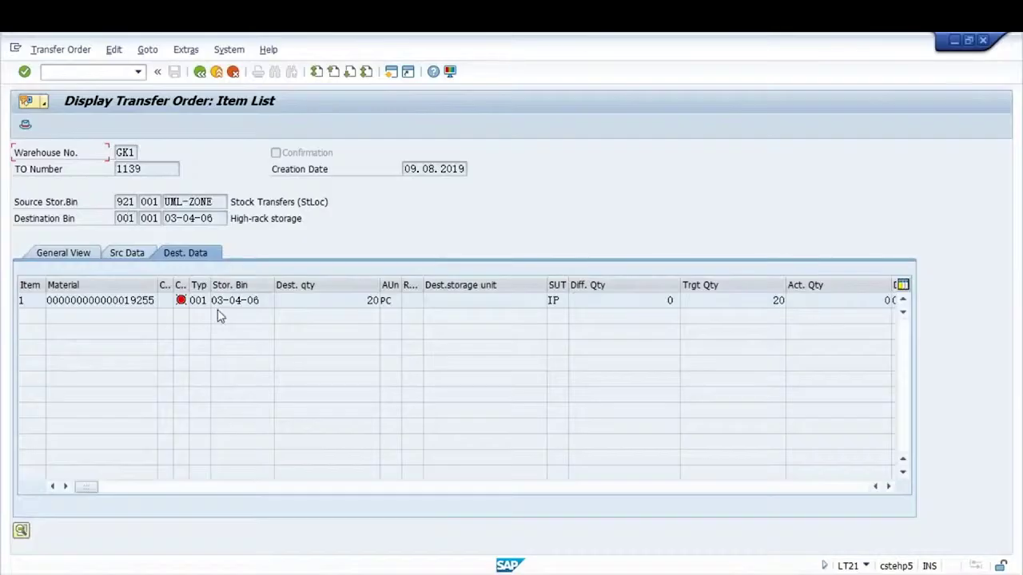
pyautogui.click(266, 301)
pyautogui.click(162, 171)
# Load transfer order 1139 in LM03 and review its source: type 921, bin UML-ZONE, 20 PC Fan motor
pyautogui.hotkey('alt', 'Tab')
pyautogui.write('1139')
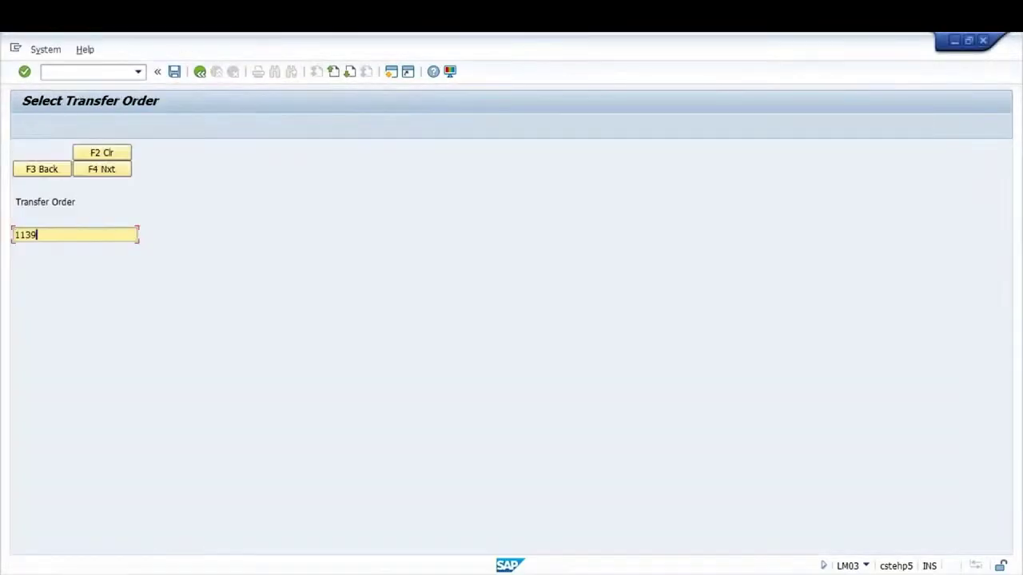
pyautogui.click(103, 169)
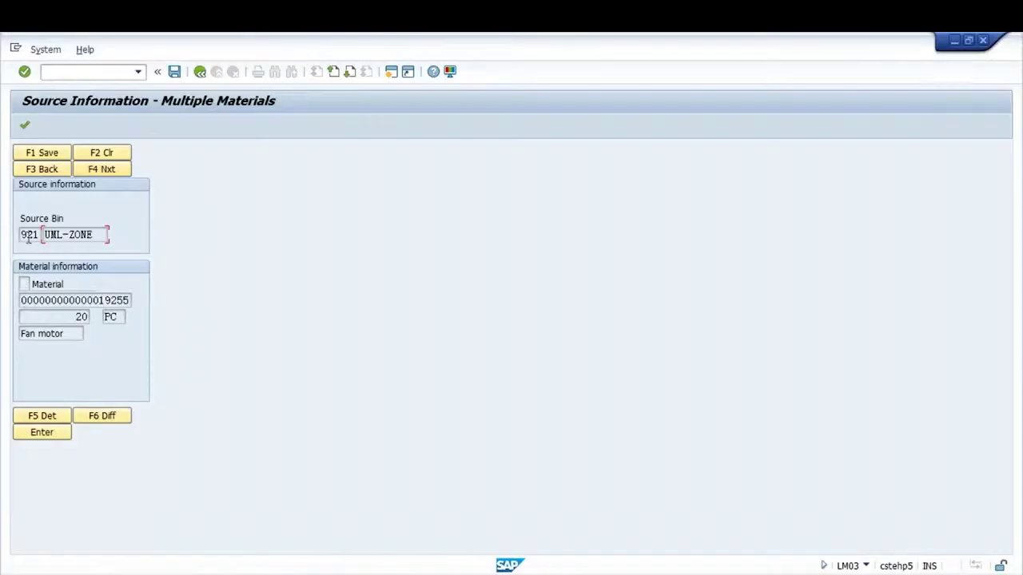
pyautogui.click(28, 234)
pyautogui.click(81, 236)
pyautogui.click(71, 318)
pyautogui.click(120, 318)
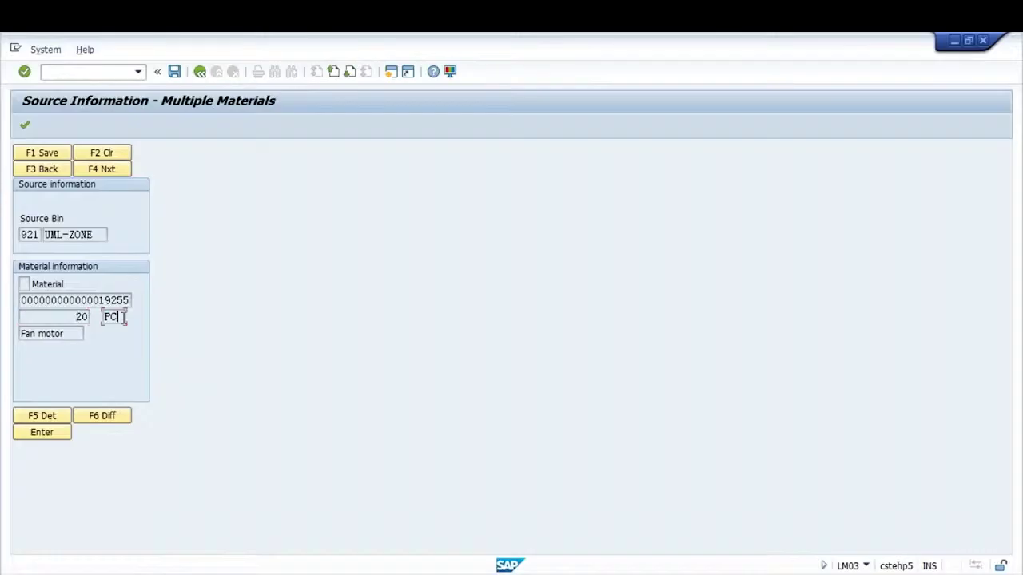
pyautogui.click(69, 334)
# Select the fan motor item and advance to destination bin 03-04-06
pyautogui.click(24, 283)
pyautogui.click(108, 170)
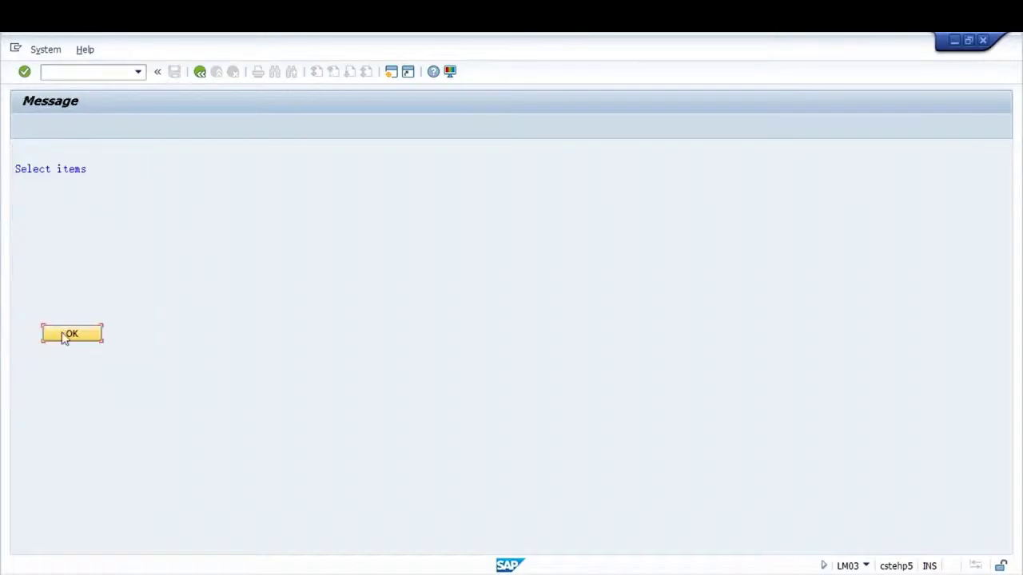
pyautogui.click(64, 335)
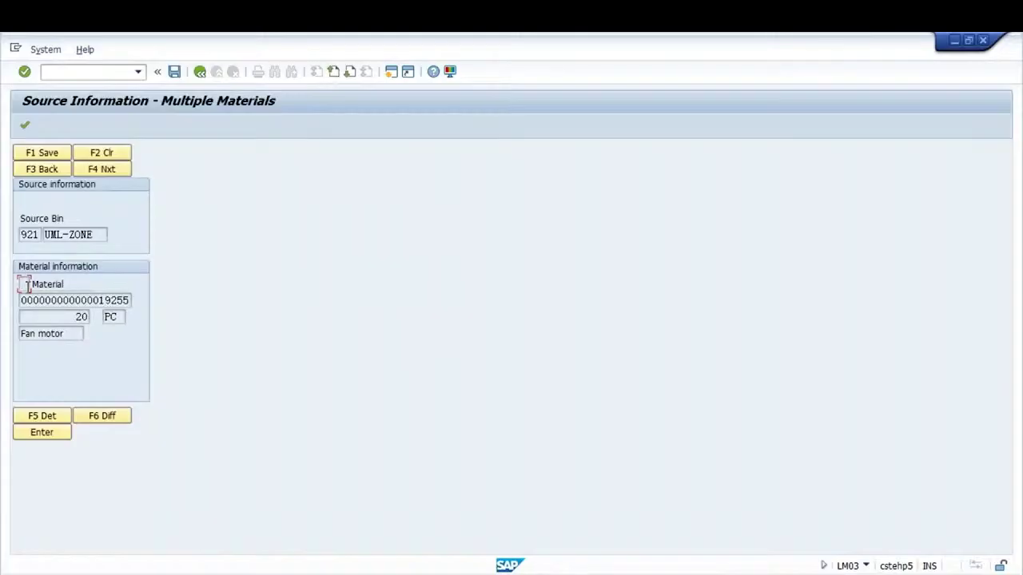
pyautogui.click(46, 155)
pyautogui.click(103, 169)
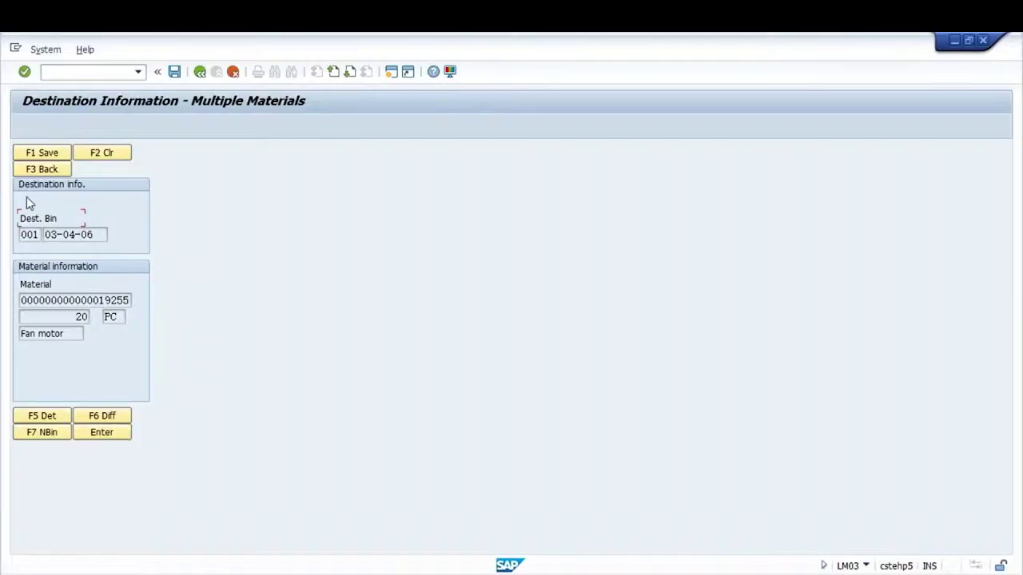
pyautogui.click(64, 233)
pyautogui.click(42, 152)
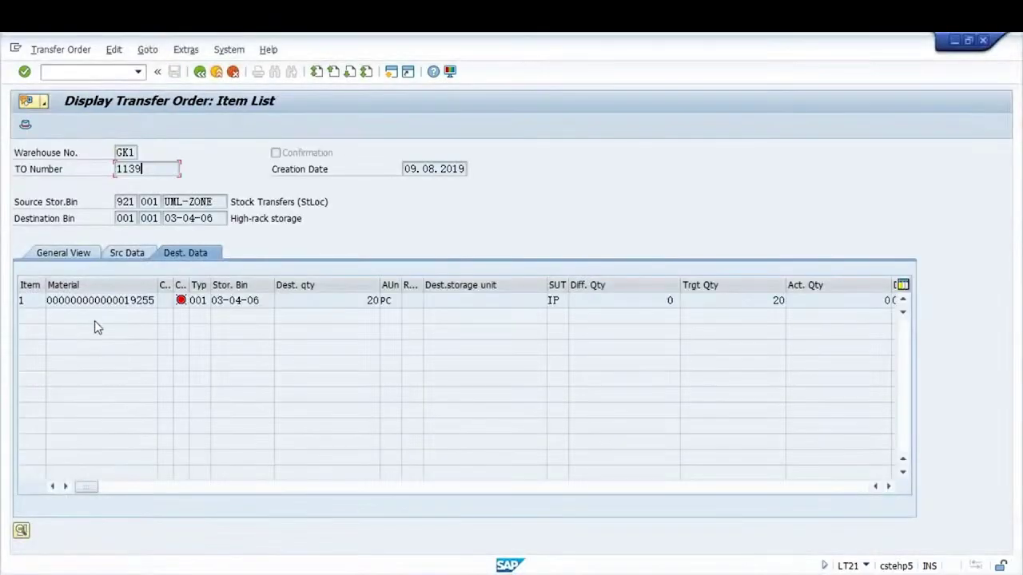
# Redisplay transfer order 1139 in LT21 to show its fan motor item confirmed
pyautogui.click(200, 73)
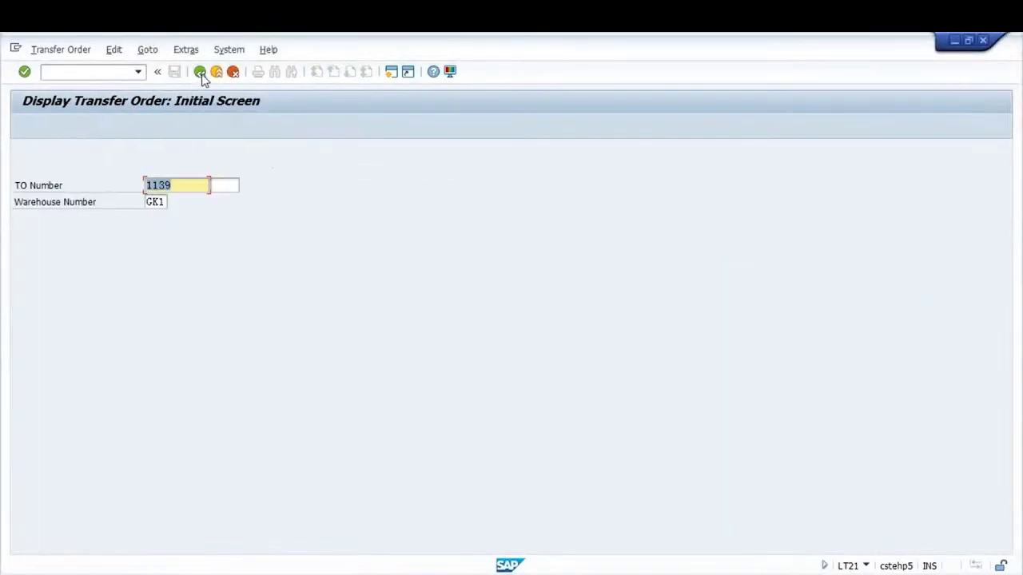
pyautogui.press('Return')
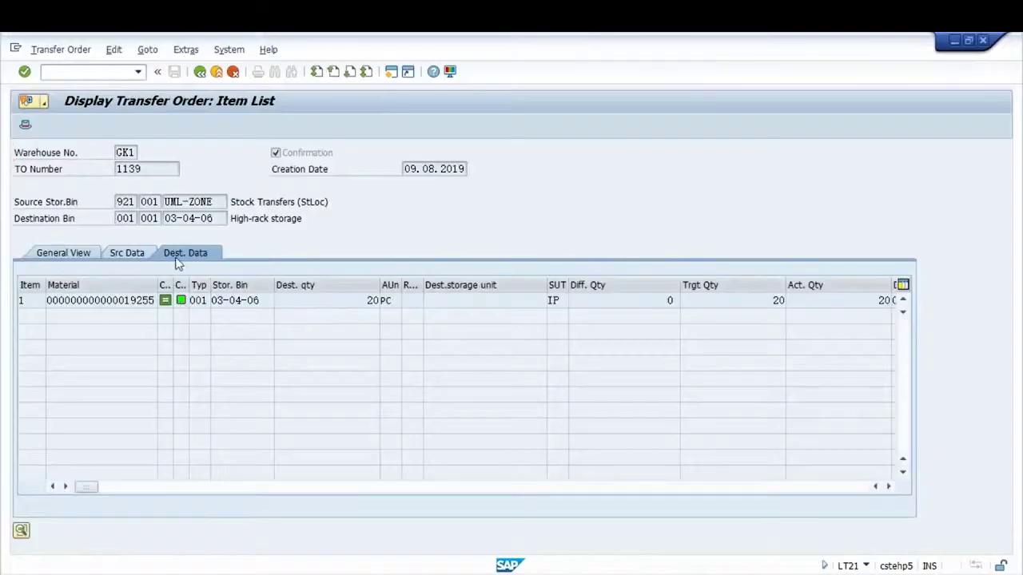
pyautogui.hotkey('alt', 'Tab')
pyautogui.hotkey('alt', 'Tab')
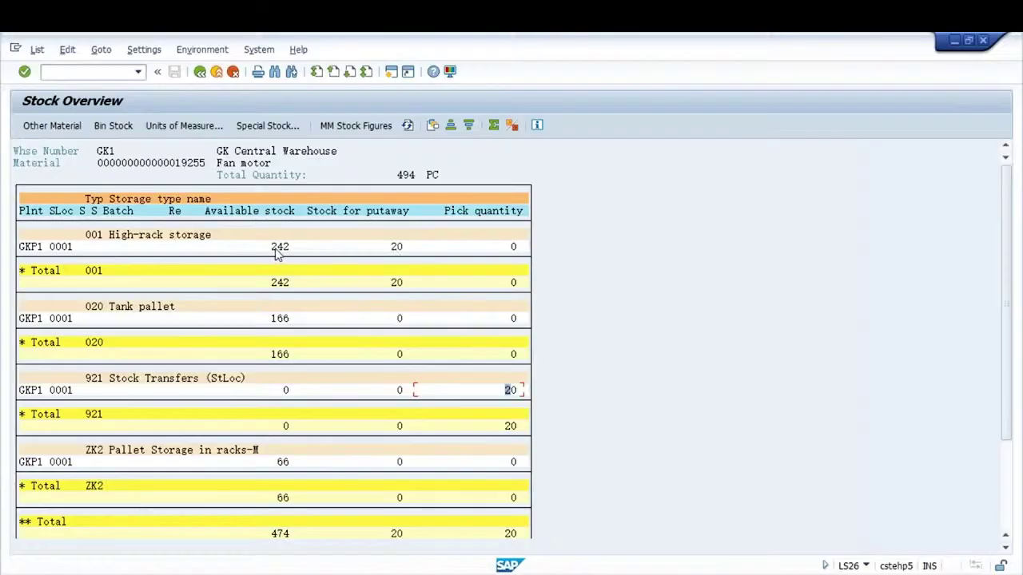
# Refresh LS26 and drill into the 262 high-rack stock to check 20 PC in bin 03-04-06
pyautogui.click(407, 125)
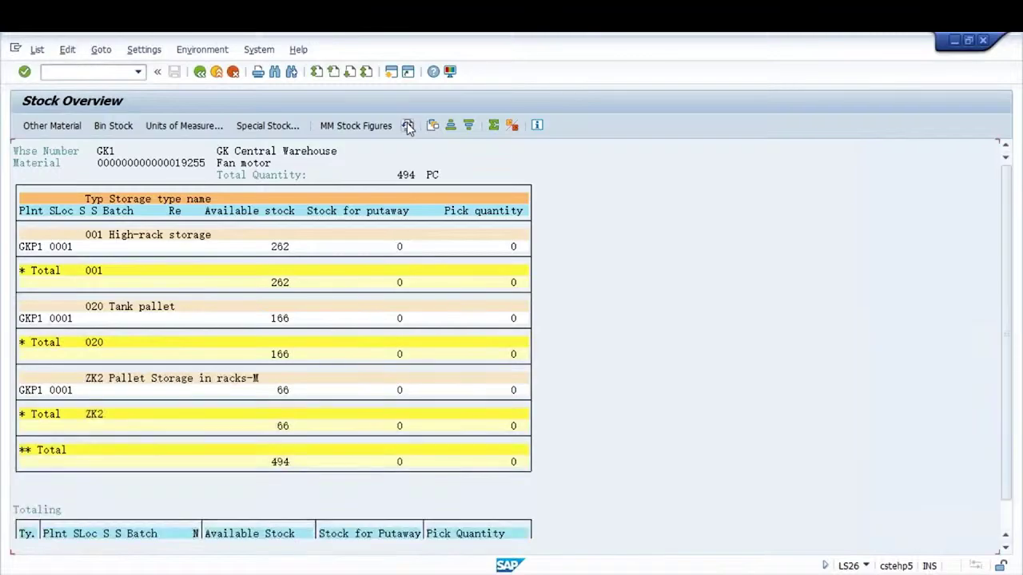
pyautogui.doubleClick(277, 246)
pyautogui.click(301, 249)
pyautogui.doubleClick(57, 248)
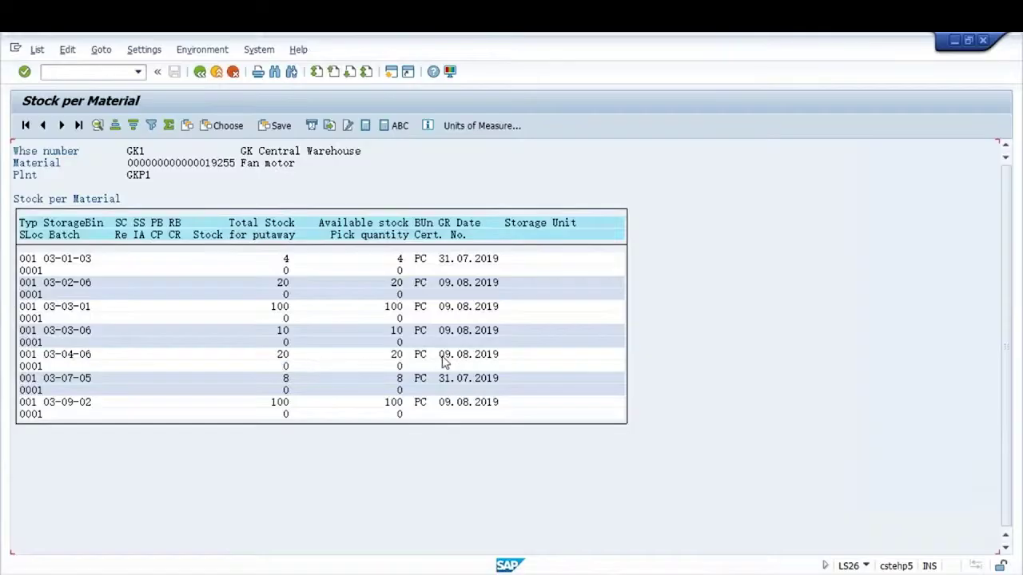
pyautogui.moveTo(440, 359); pyautogui.dragTo(512, 354)
pyautogui.click(200, 72)
pyautogui.click(200, 72)
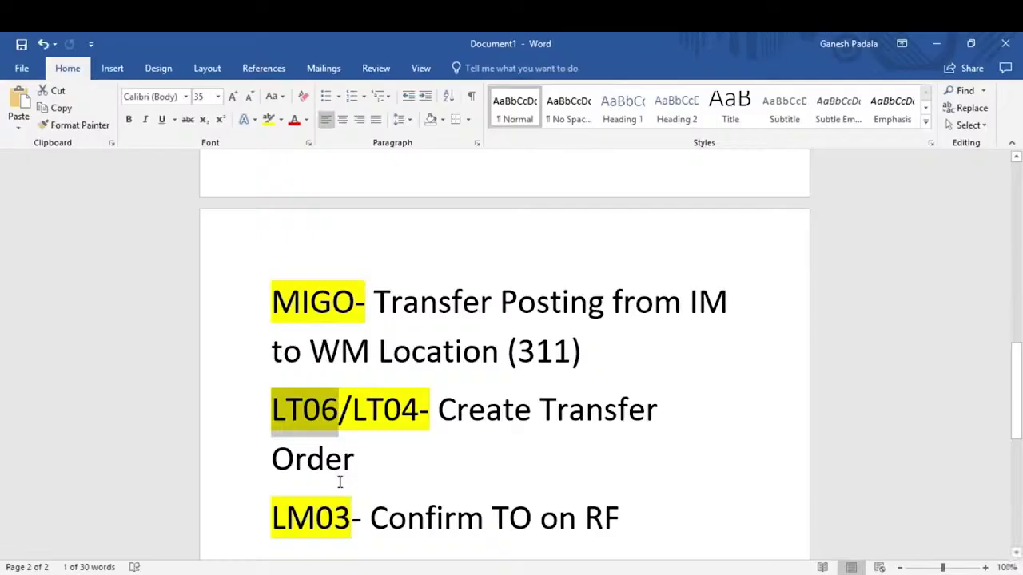
# Select 'LT06/' in the LT06/LT04 line of the Word notes
pyautogui.click(383, 404)
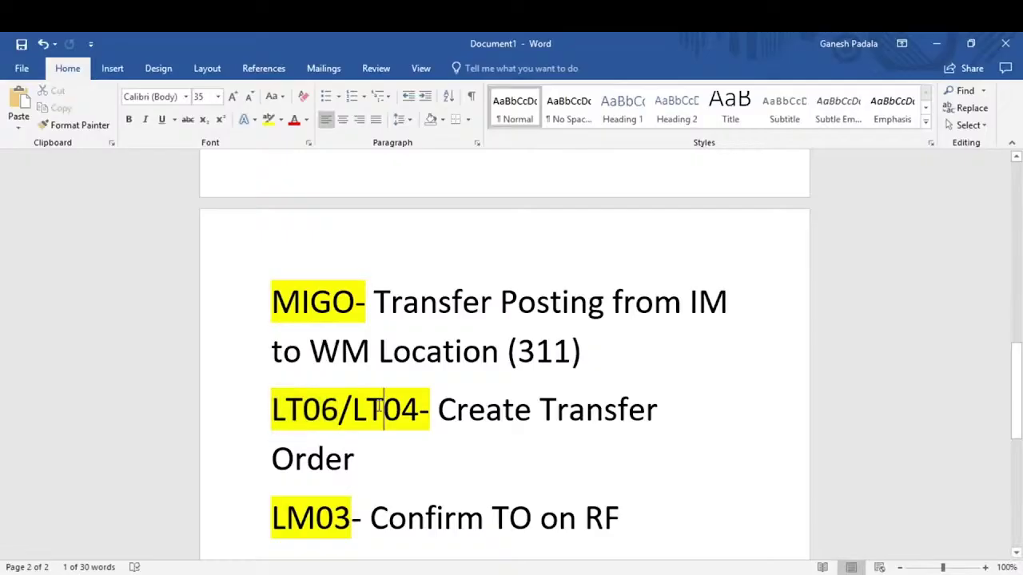
pyautogui.click(338, 406)
pyautogui.moveTo(338, 406); pyautogui.dragTo(276, 408)
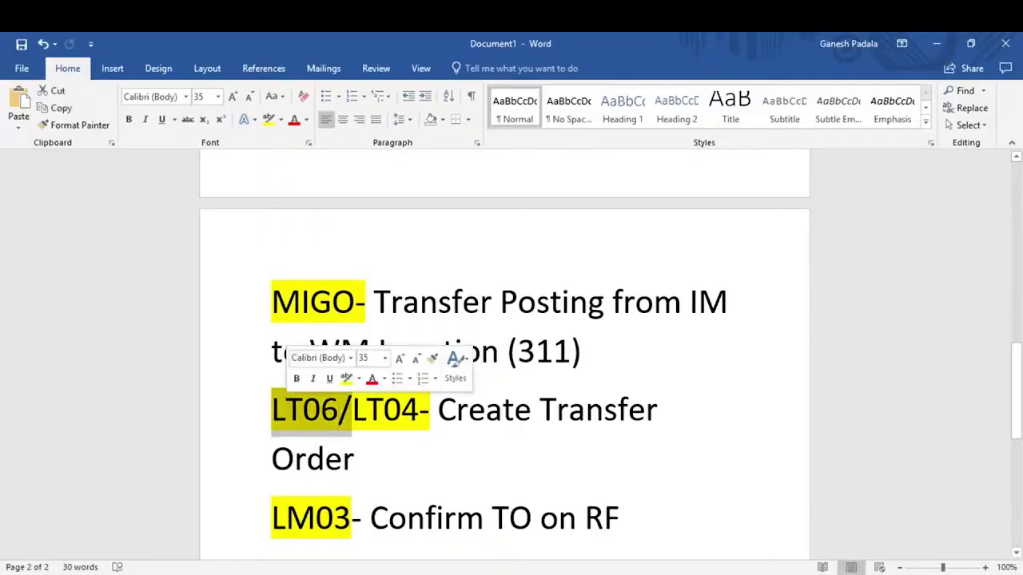
pyautogui.click(424, 466)
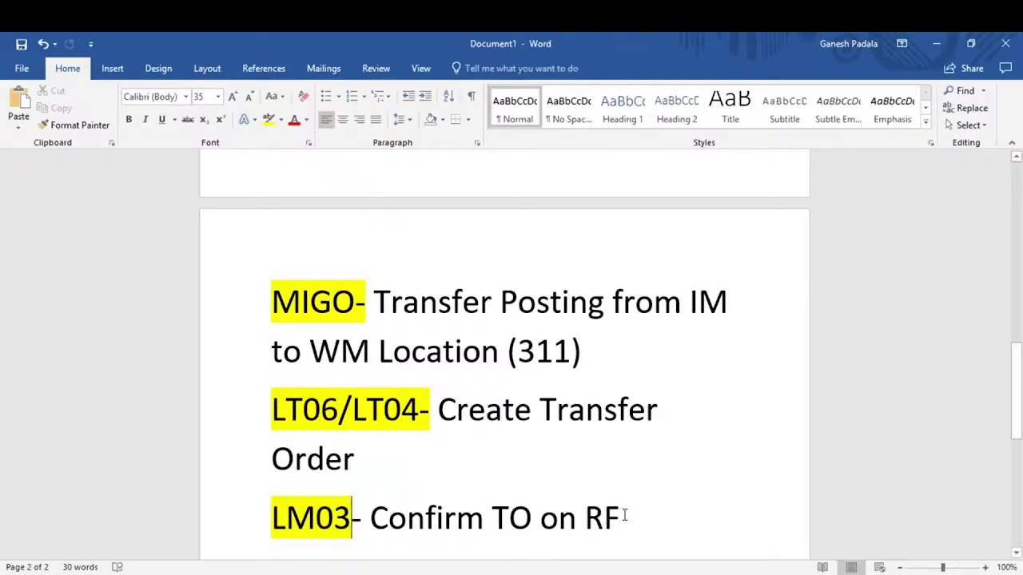
# Insert 'for Put away' into the LM03 note line, then return to SAP Stock Overview
pyautogui.click(626, 515)
pyautogui.click(493, 515)
pyautogui.click(538, 515)
pyautogui.write('FO')
pyautogui.press('BackSpace')
pyautogui.press('BackSpace')
pyautogui.write('for Put')
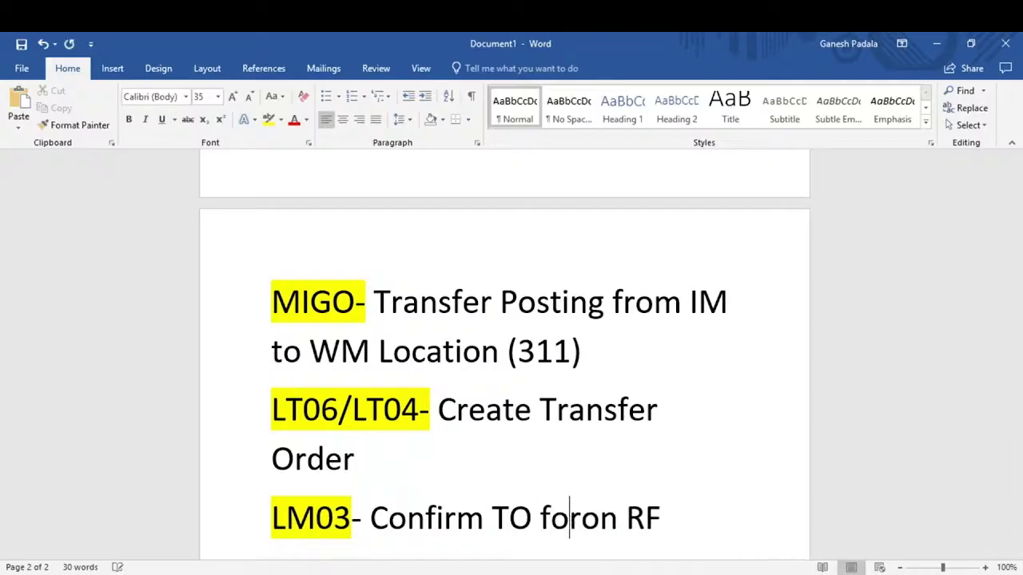
pyautogui.write(' away')
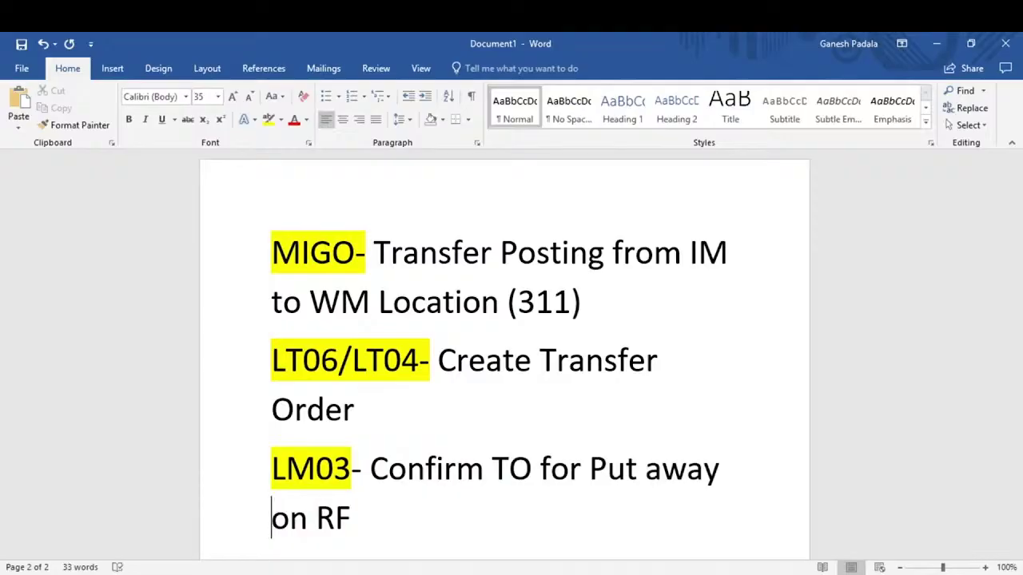
pyautogui.hotkey('alt', 'Tab')
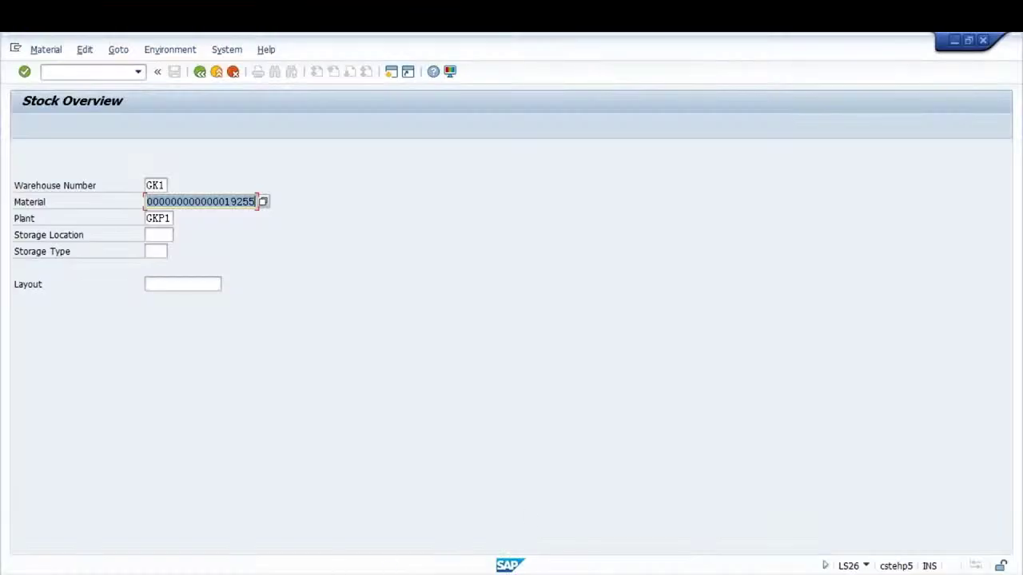
# Show the IMG expanded to Logistics Execution > Mobile Data Entry, then switch to Chrome
pyautogui.moveTo(391, 574)
pyautogui.click(342, 539)
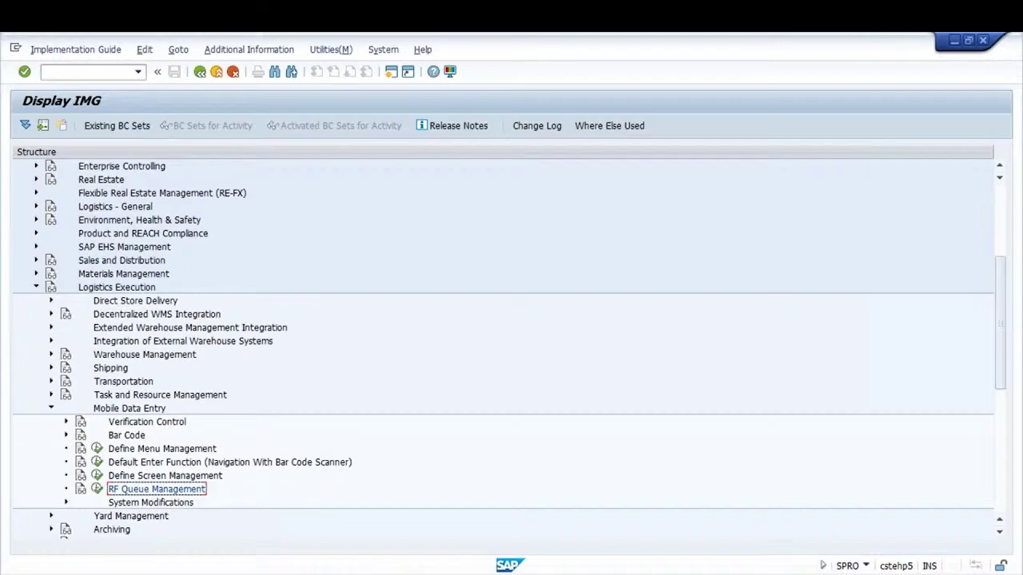
pyautogui.moveTo(128, 574)
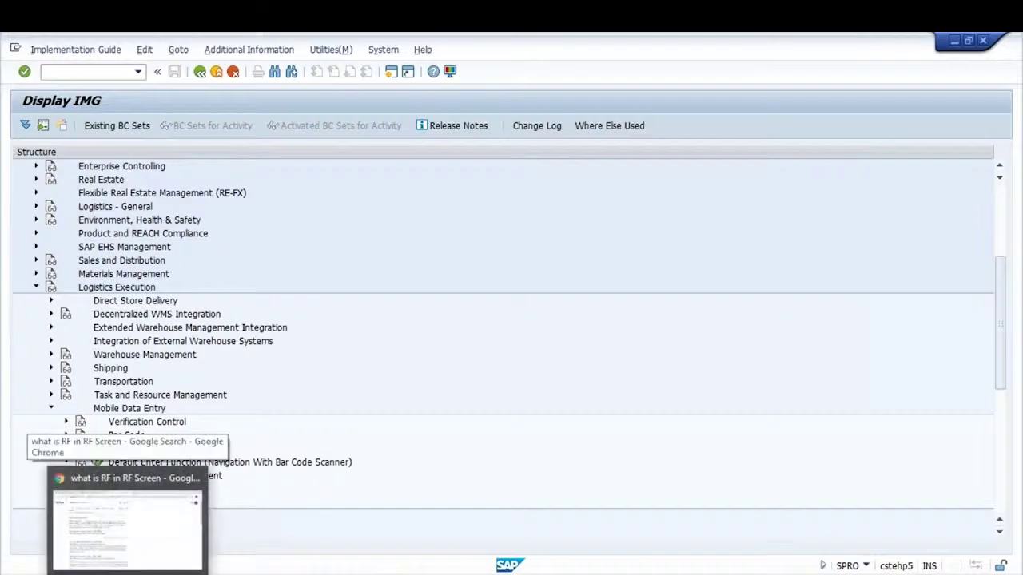
pyautogui.click(127, 527)
# Search Google for 'ganesh sap' from the SAP WM Interview Questions tab
pyautogui.click(277, 40)
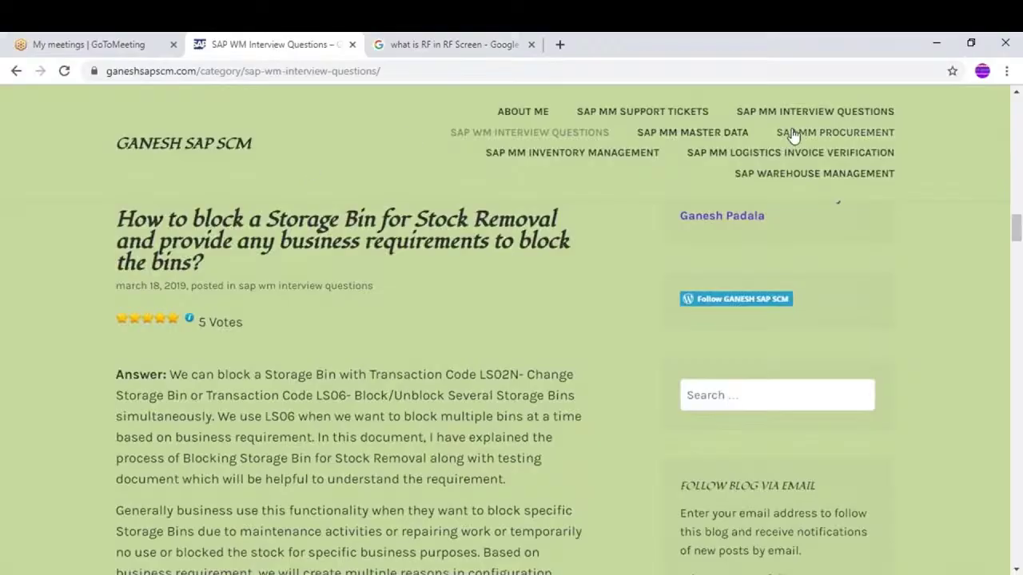
pyautogui.click(1006, 71)
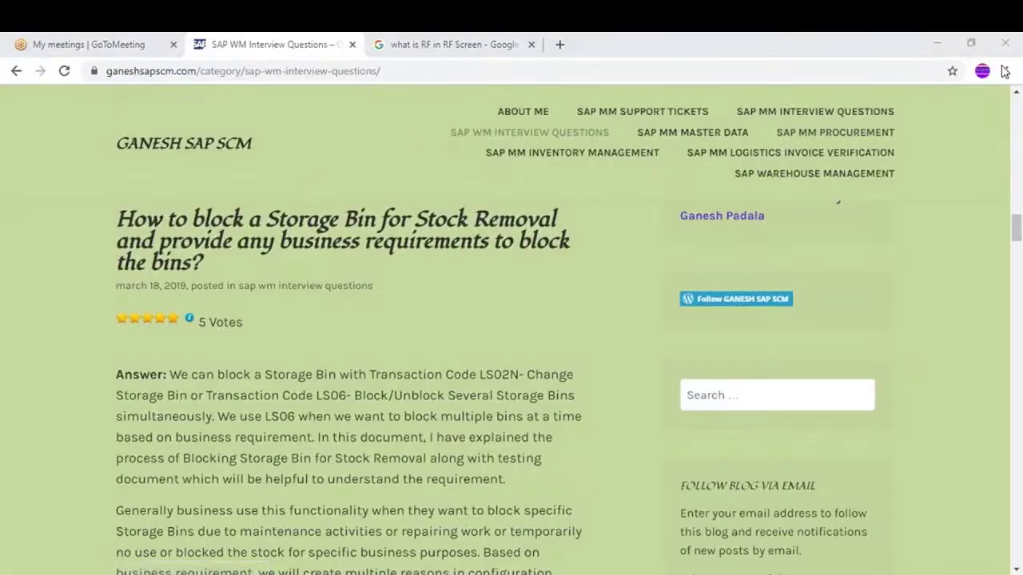
pyautogui.click(431, 76)
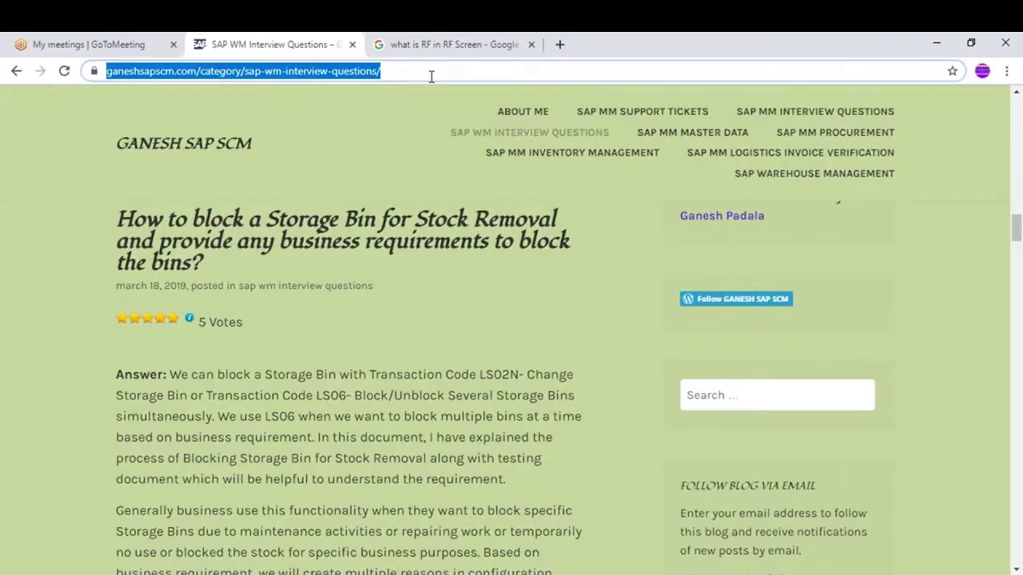
pyautogui.write('go')
pyautogui.press('Return')
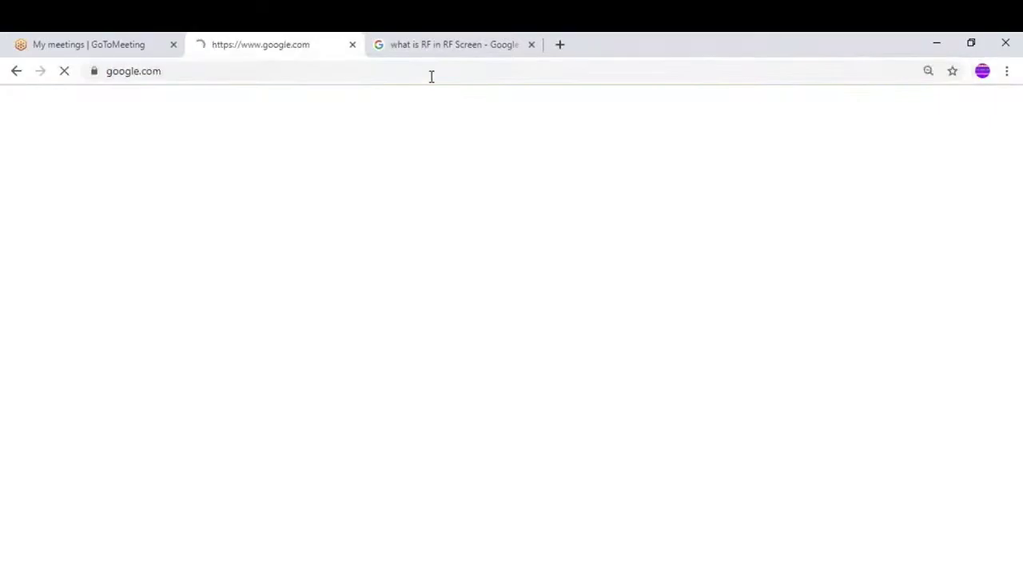
pyautogui.write('ganesh sap')
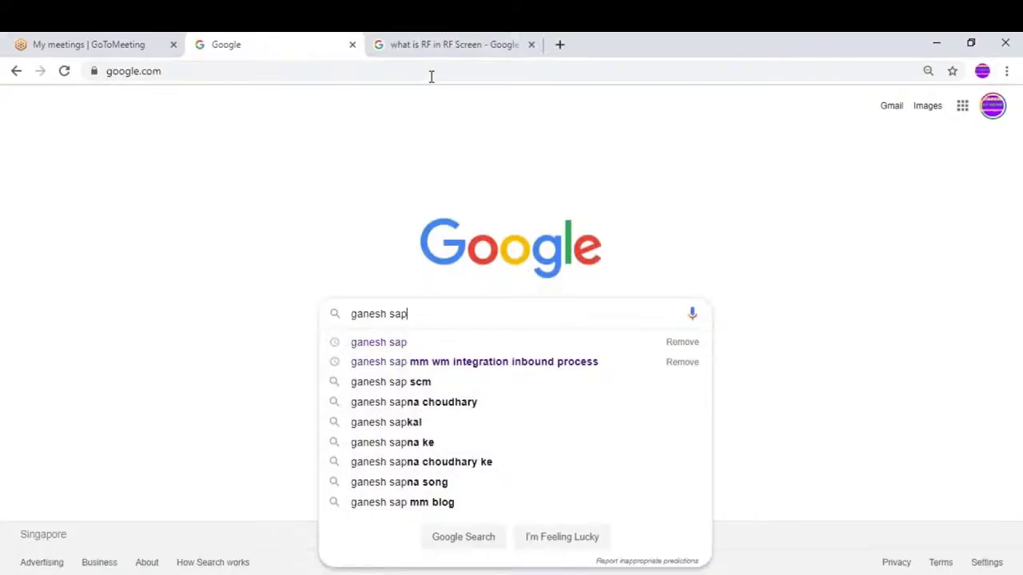
pyautogui.press('Return')
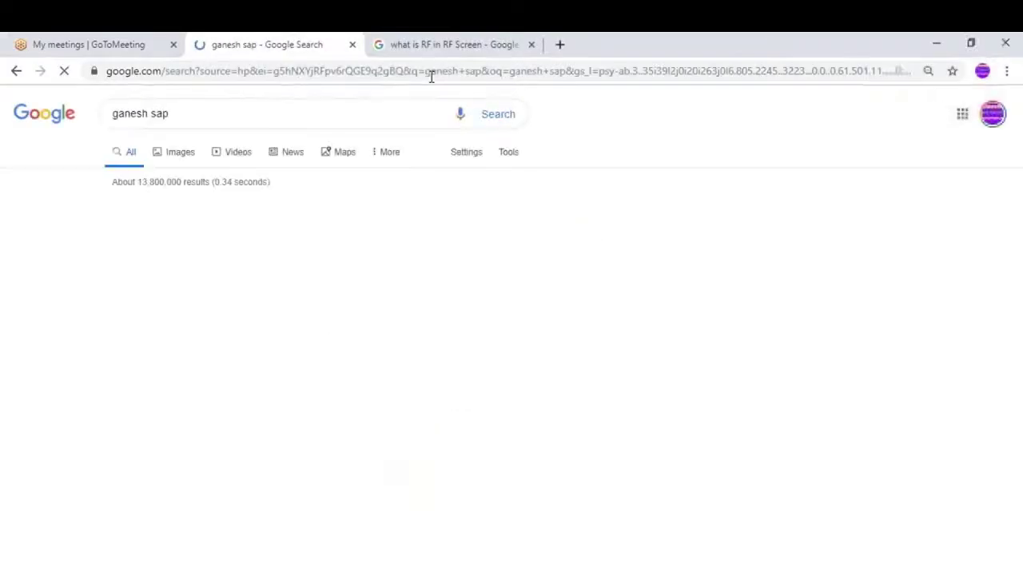
# Open the GANESH SAP SCM blog result and scroll through its home page
pyautogui.click(308, 209)
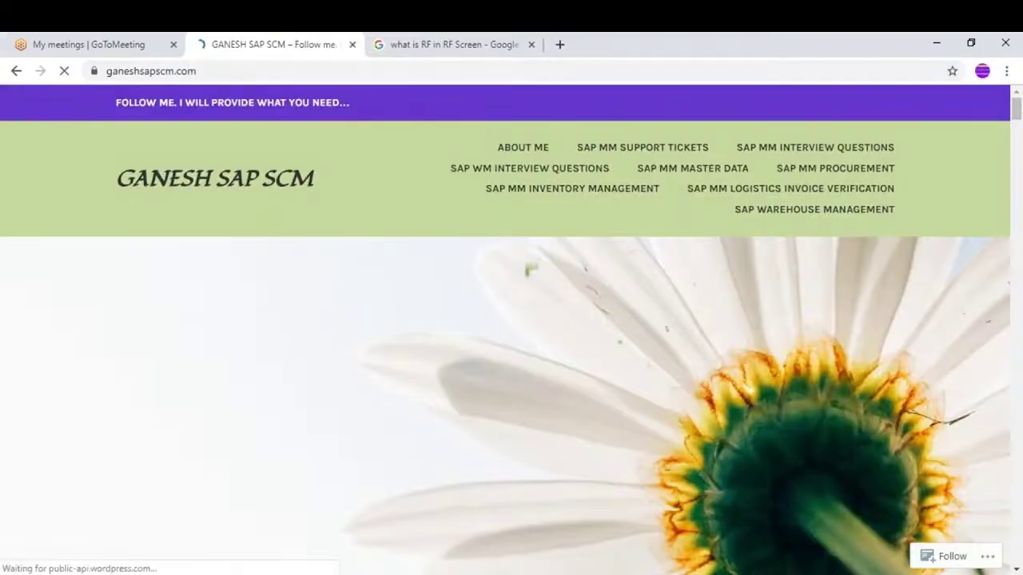
pyautogui.scroll(-8, 511, 359)
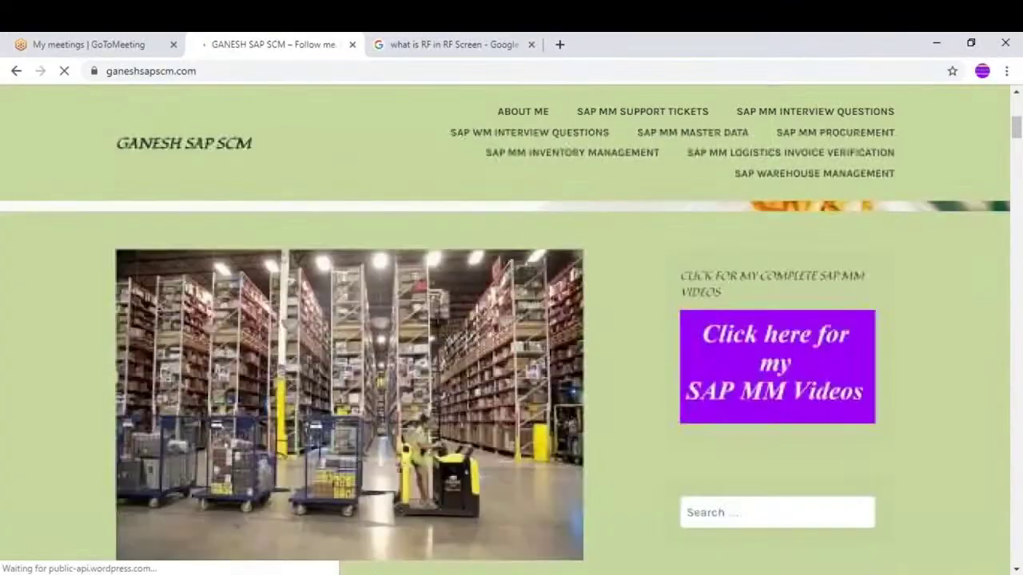
pyautogui.scroll(-3, 511, 359)
pyautogui.scroll(5, 511, 360)
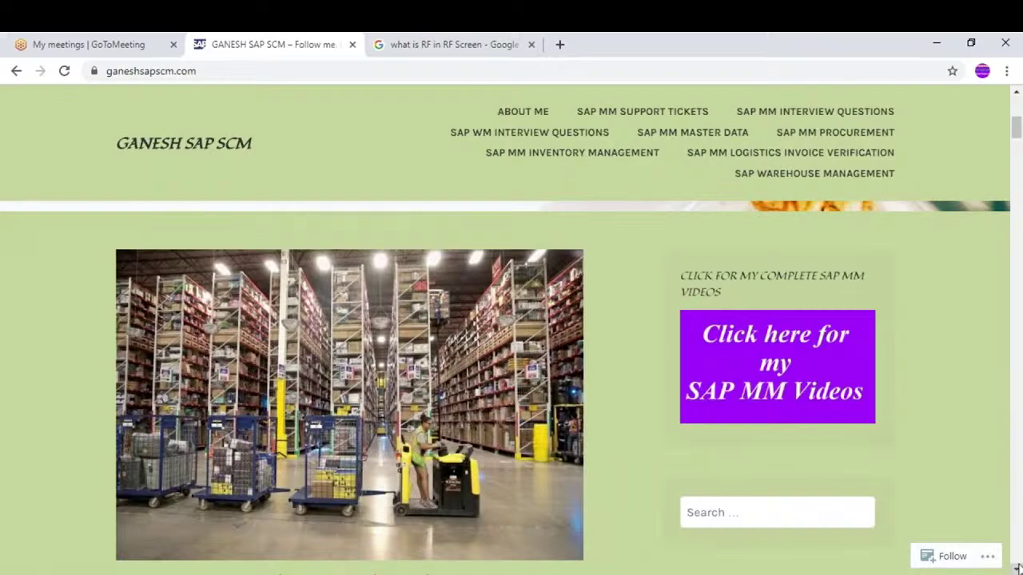
pyautogui.scroll(-1, 1014, 569)
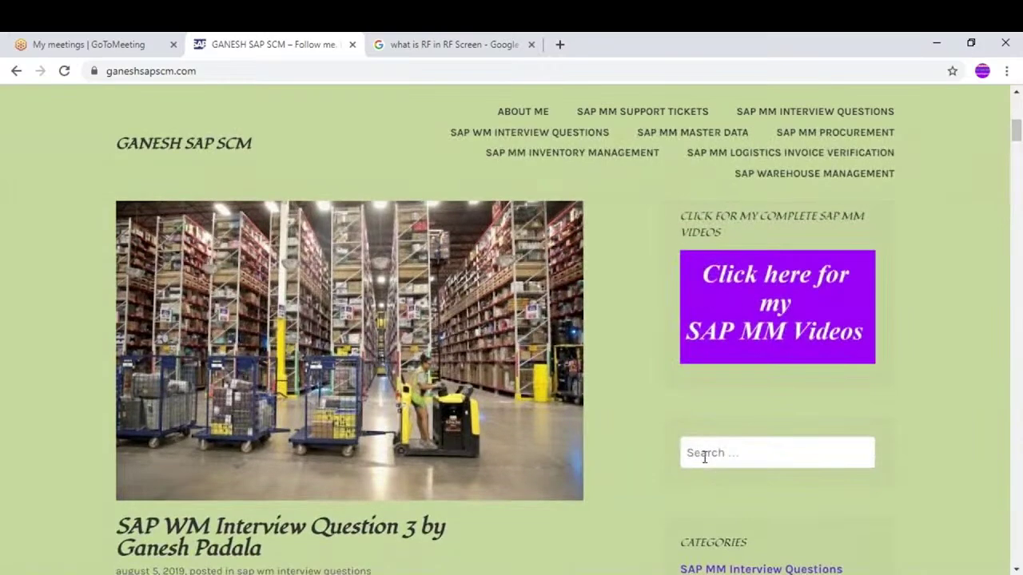
pyautogui.click(704, 453)
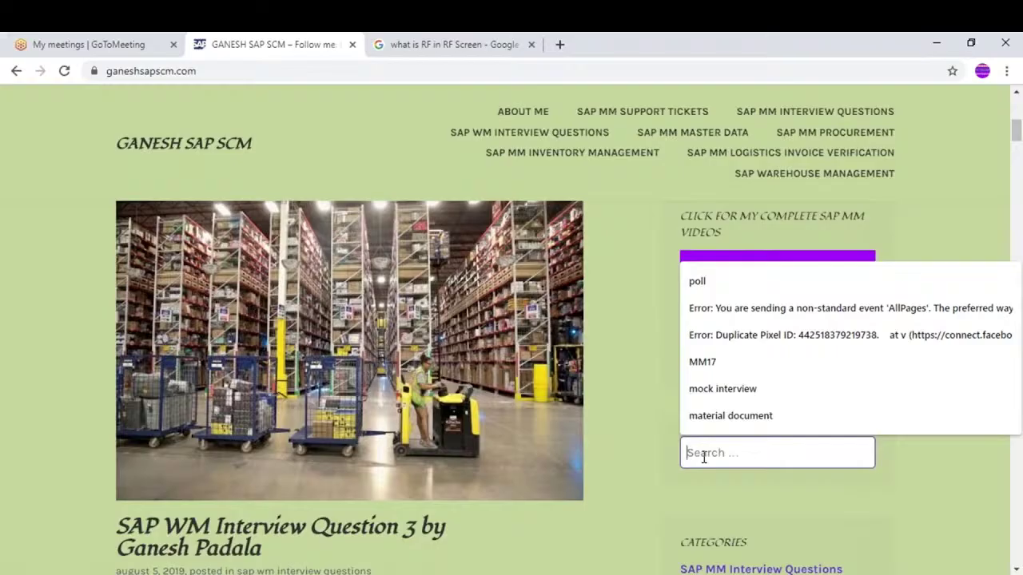
# Search the blog for 'intra company sto', then for 'subcontracting'
pyautogui.write('in')
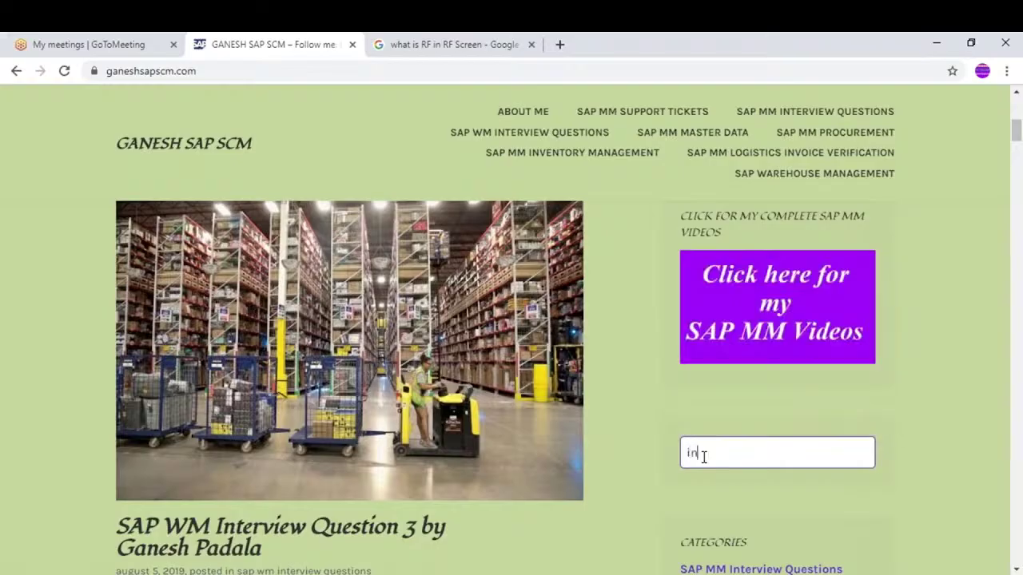
pyautogui.write('tra company sto')
pyautogui.press('Return')
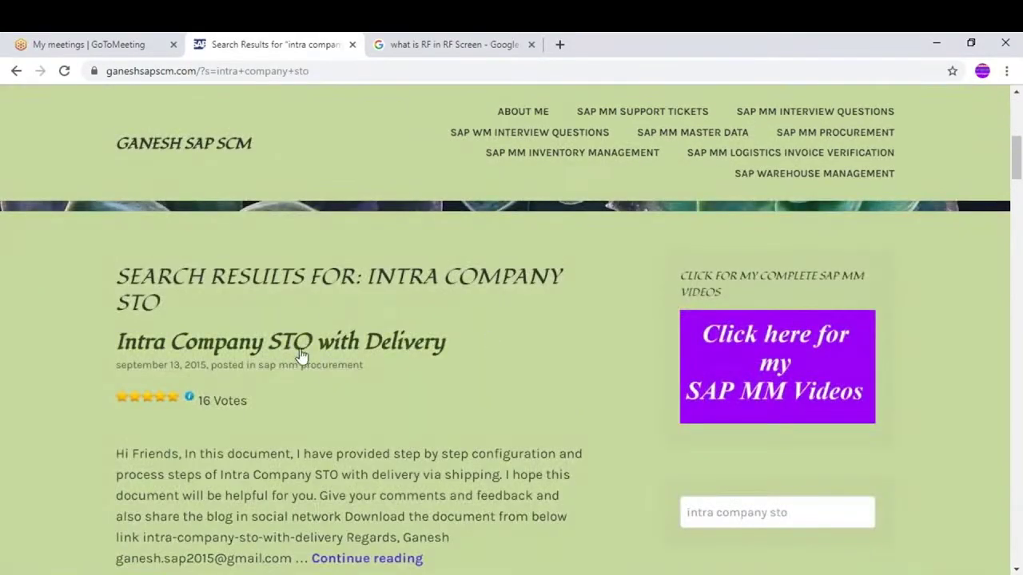
pyautogui.click(782, 518)
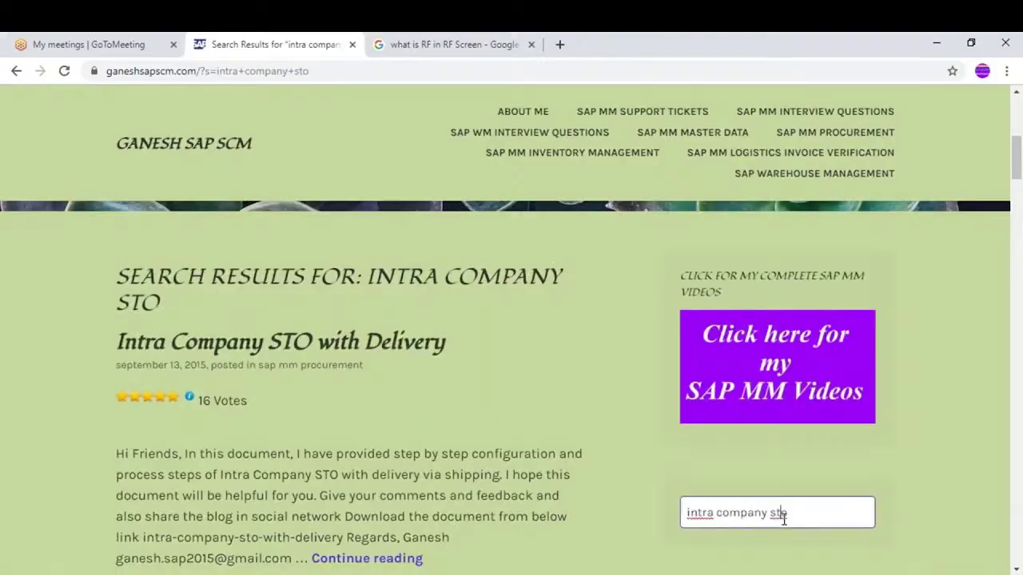
pyautogui.hotkey('ctrl', 'a')
pyautogui.write('sub')
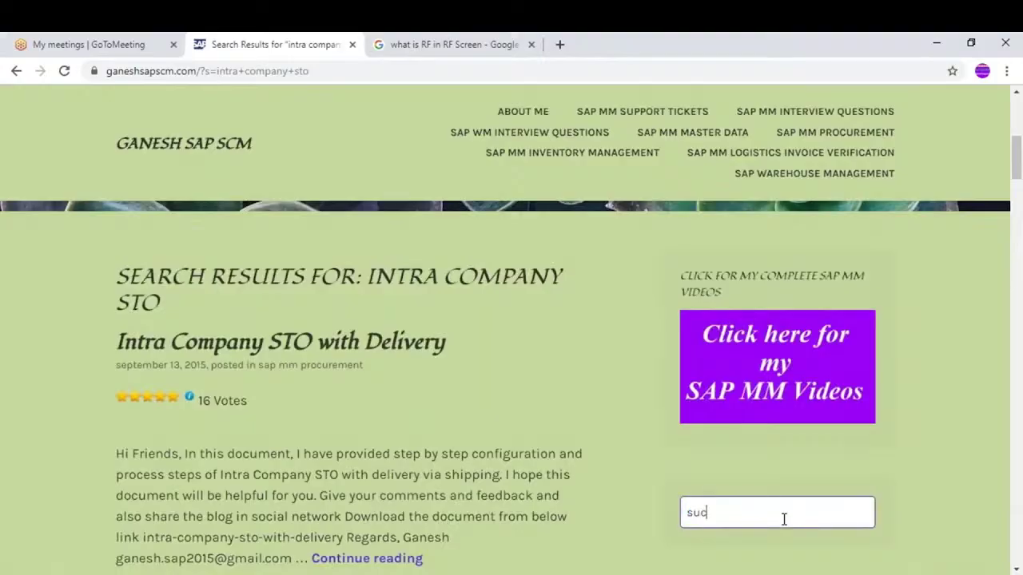
pyautogui.press('BackSpace')
pyautogui.write('bcontracting')
pyautogui.press('Return')
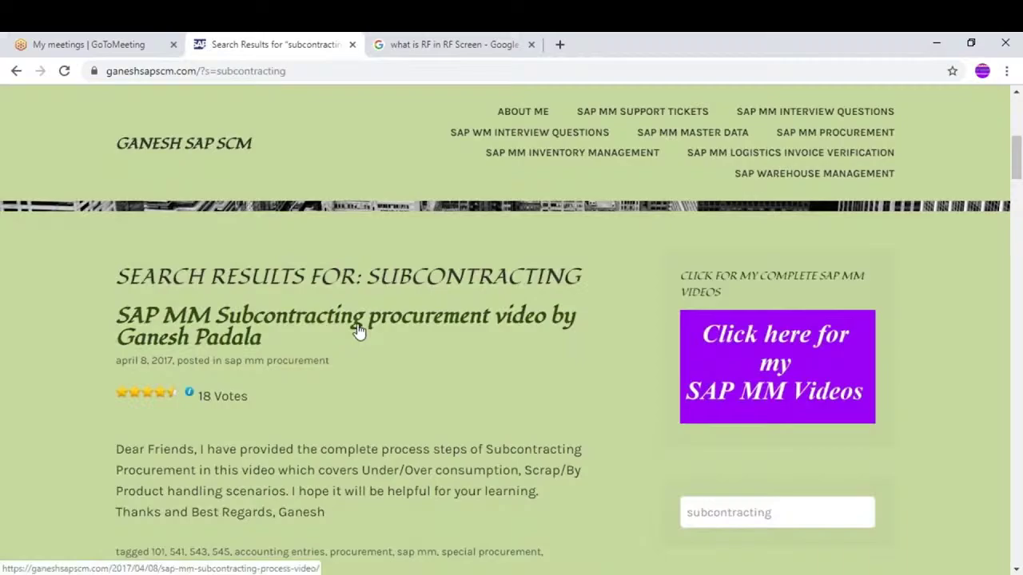
# Scroll the subcontracting results and close the 'what is RF in RF Screen' tab
pyautogui.scroll(-10, 358, 332)
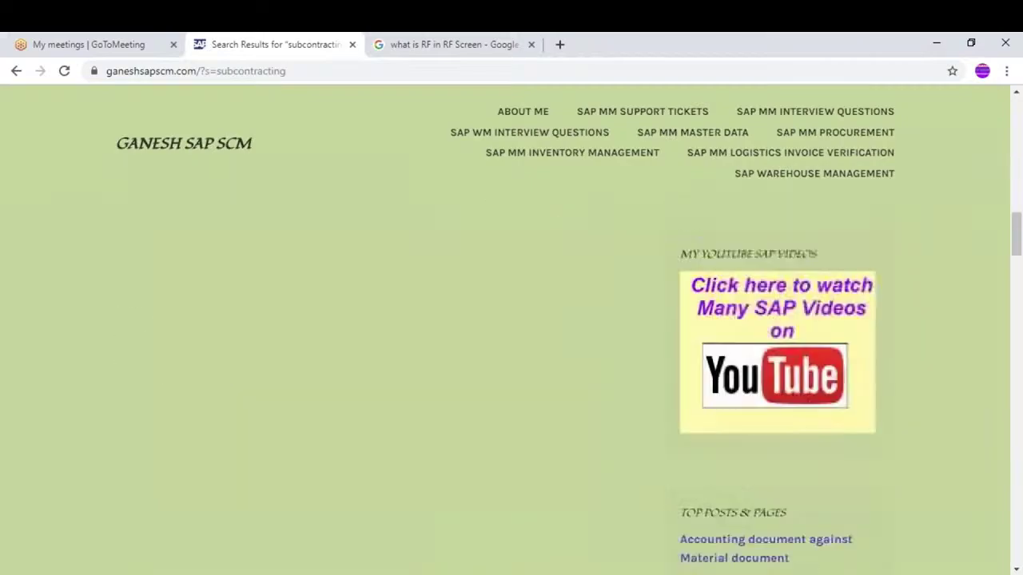
pyautogui.scroll(10, 512, 331)
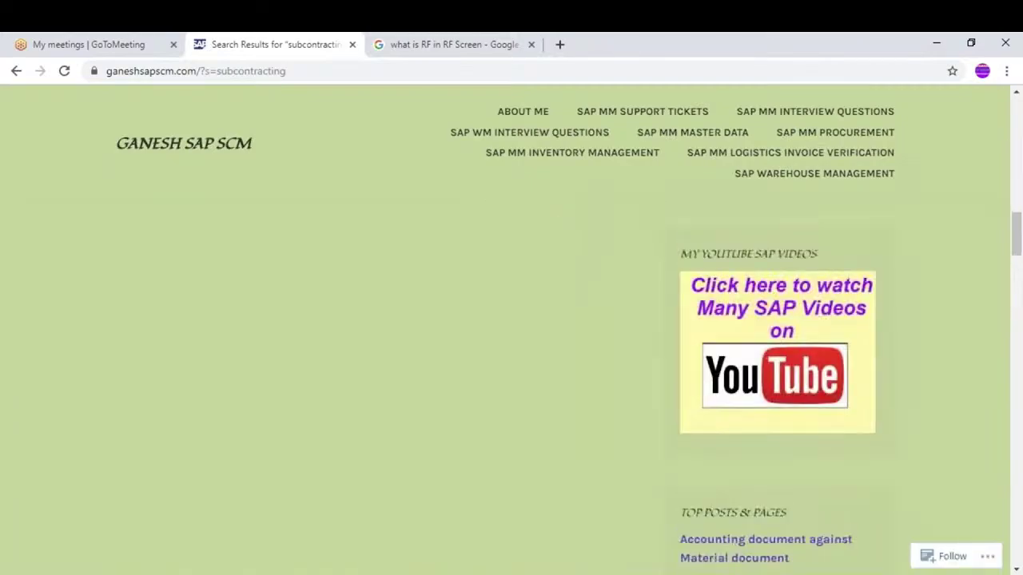
pyautogui.scroll(-3, 512, 356)
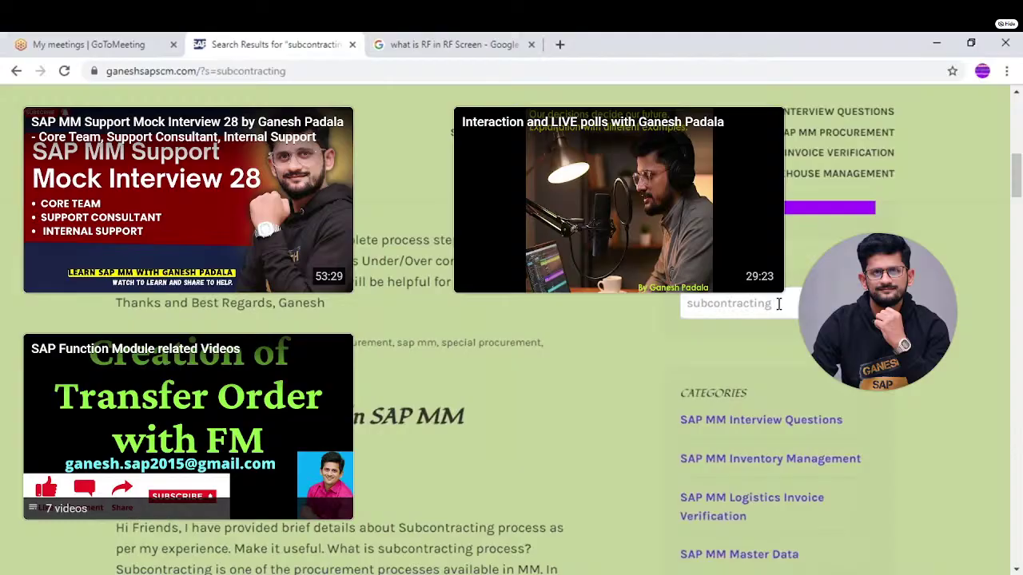
pyautogui.click(531, 45)
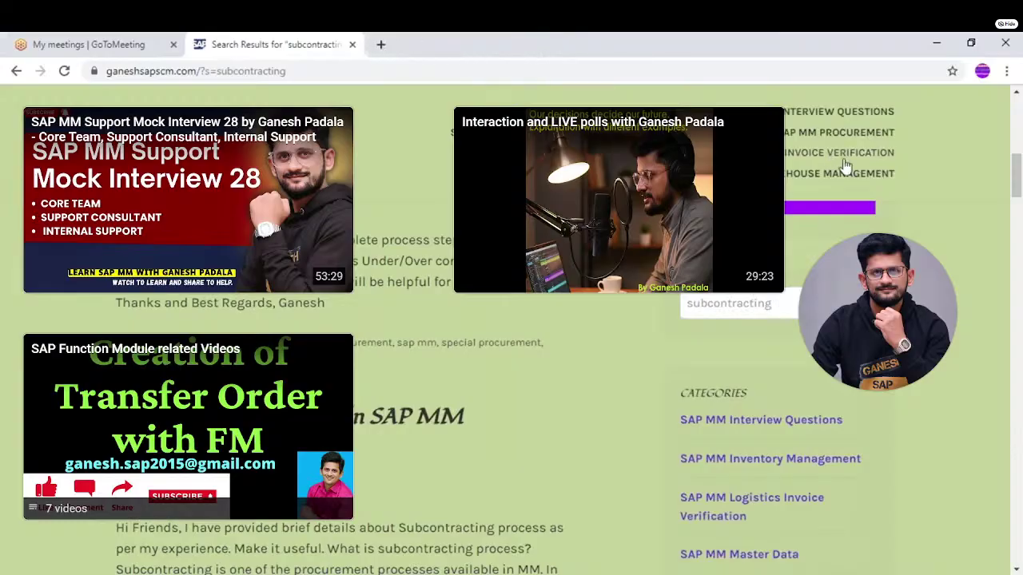
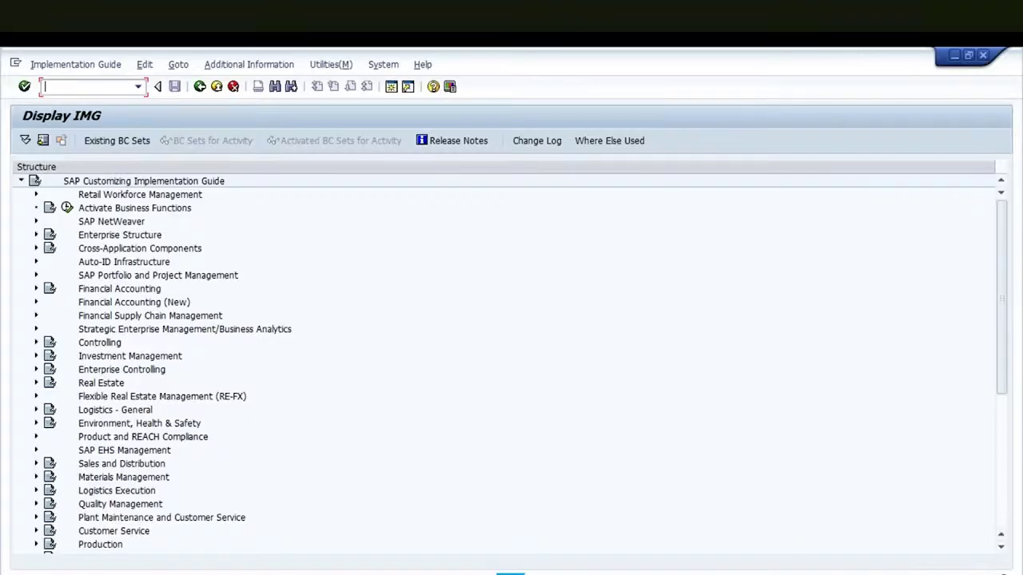
# Expand Logistics Execution > Mobile Data Entry in the configuration tree and browse its entries
pyautogui.click(36, 492)
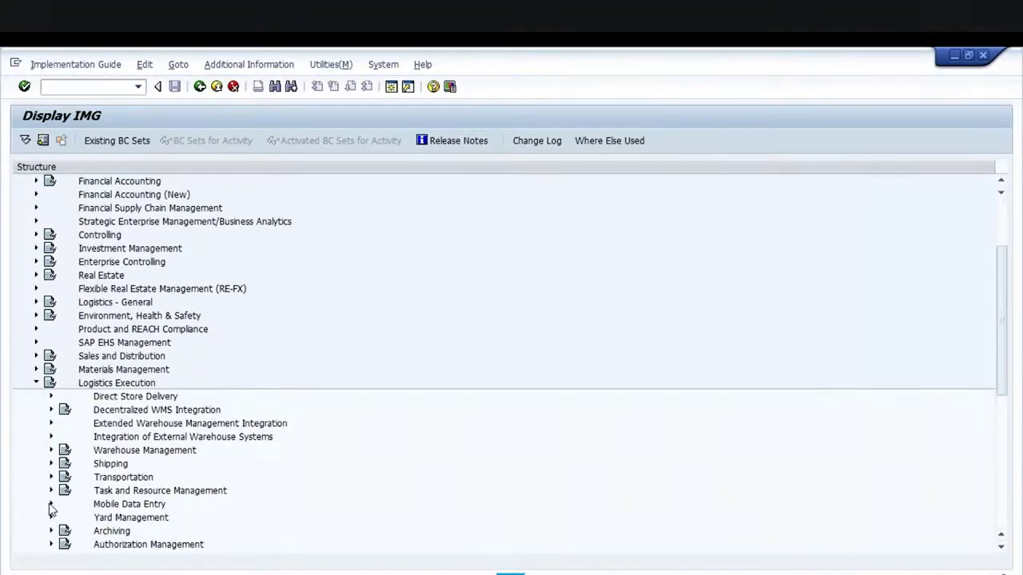
pyautogui.click(51, 505)
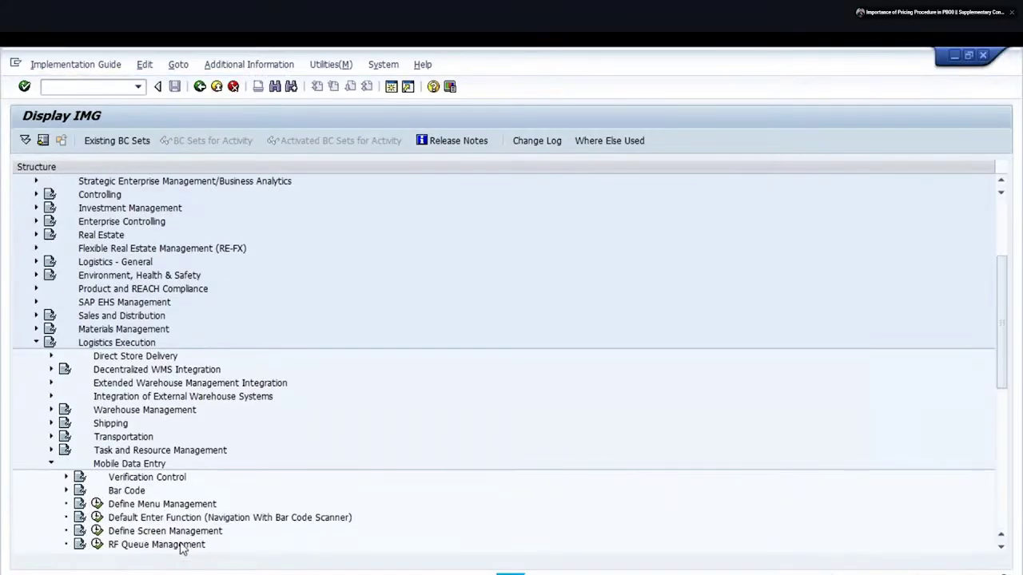
pyautogui.click(160, 519)
pyautogui.press('Down')
pyautogui.press('Down')
pyautogui.press('Down')
pyautogui.press('Down')
pyautogui.press('Down')
pyautogui.press('Down')
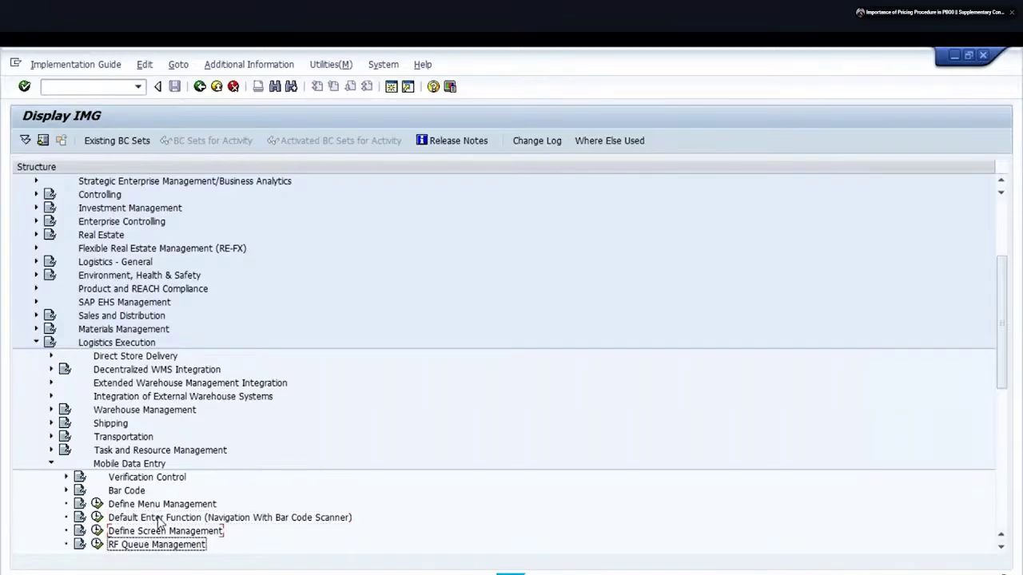
pyautogui.press('Down')
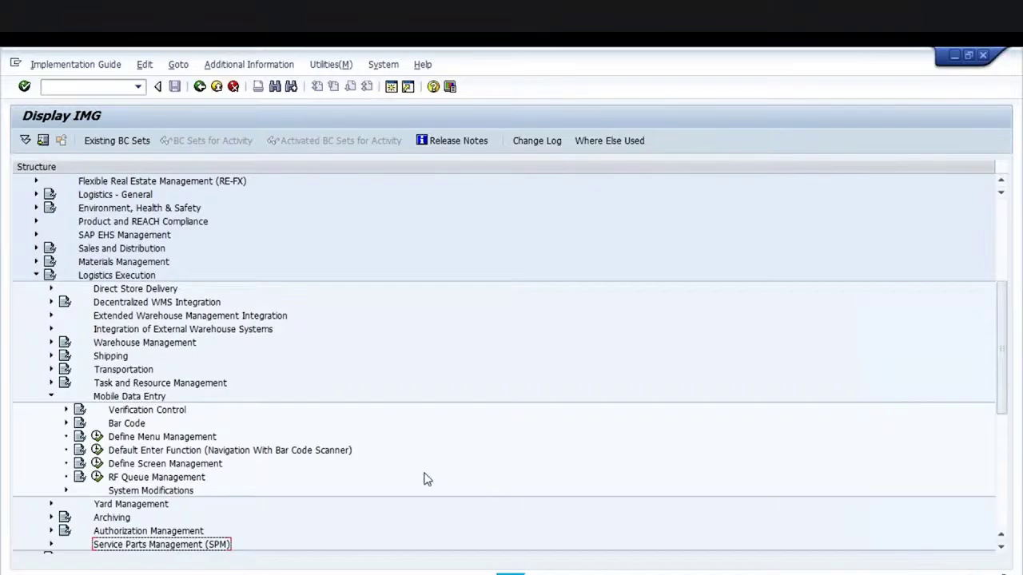
# Check Define Menu Management and Define Screen Management, then open the RF Queue Management activities
pyautogui.click(96, 436)
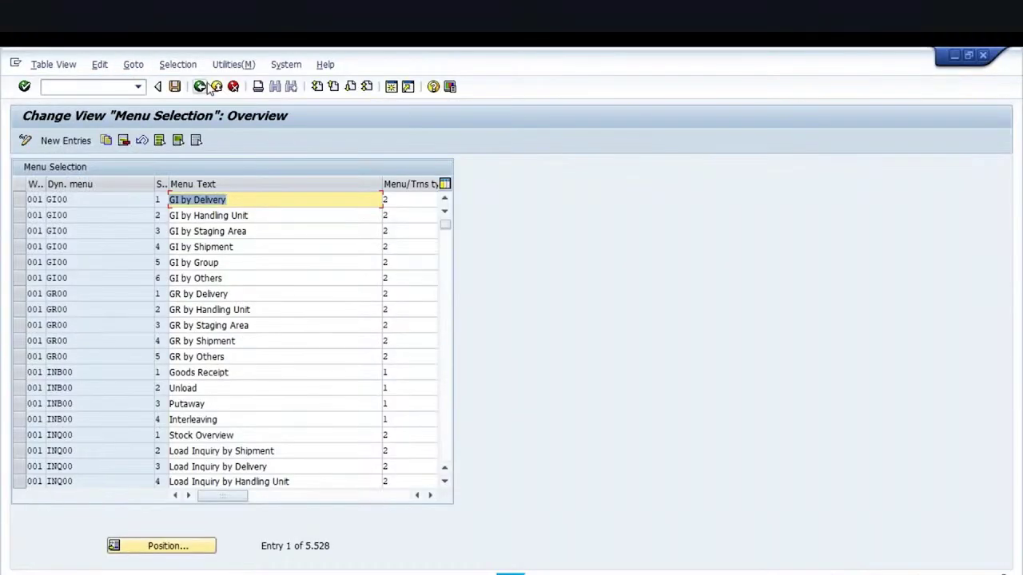
pyautogui.click(200, 87)
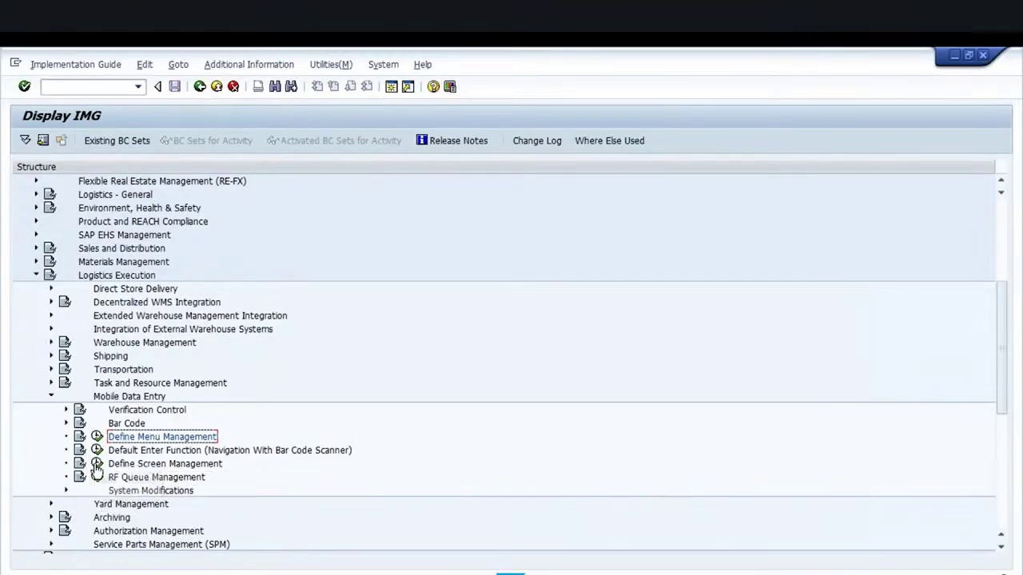
pyautogui.click(97, 450)
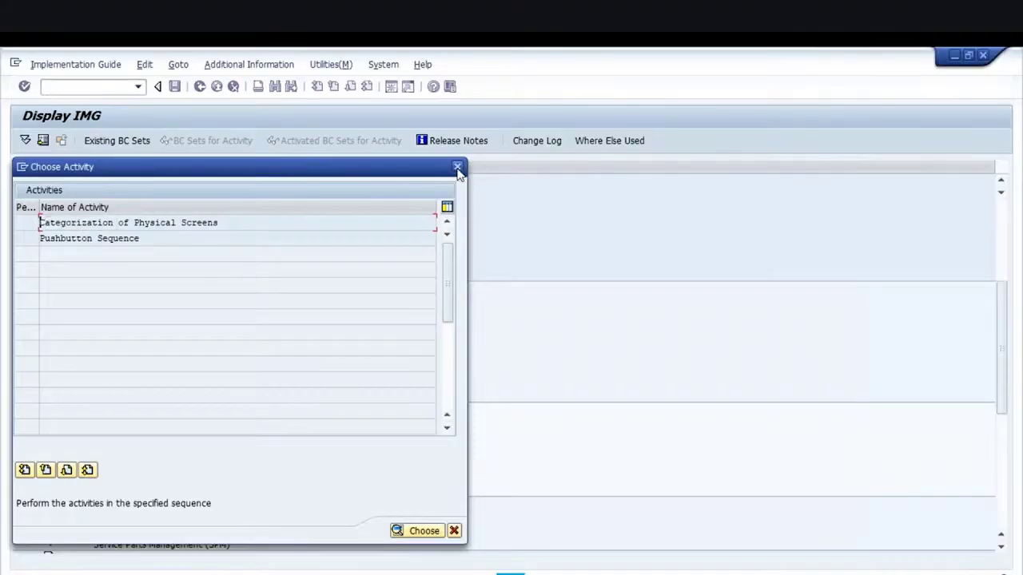
pyautogui.click(457, 168)
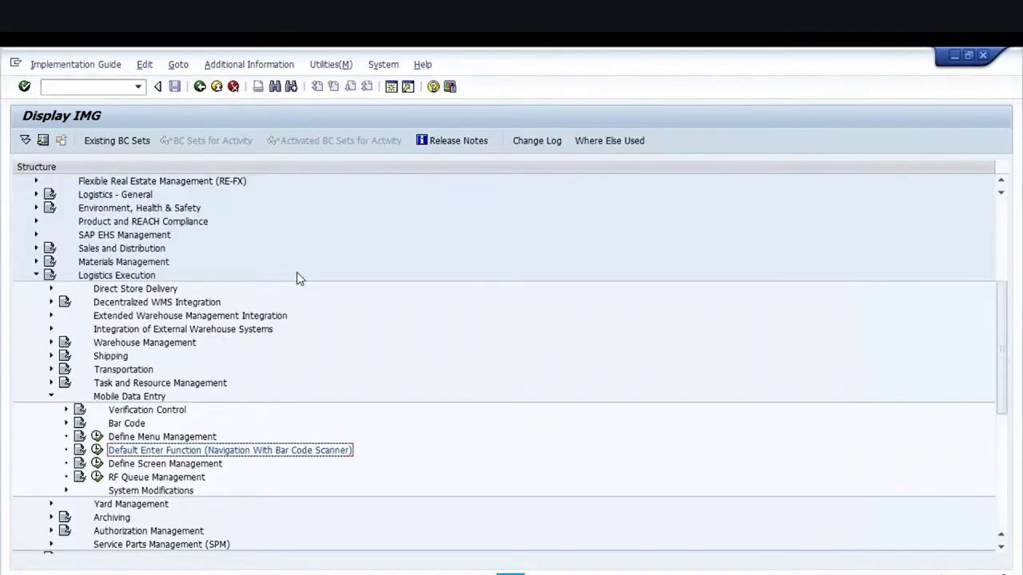
pyautogui.click(96, 477)
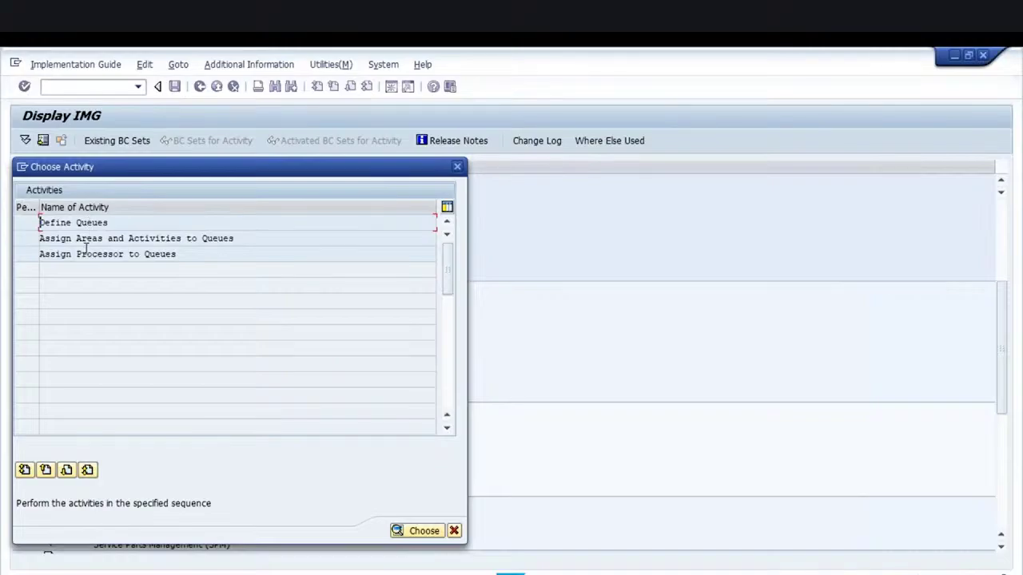
# Open the Assign Processor to Queues table and check the session's system information
pyautogui.doubleClick(89, 254)
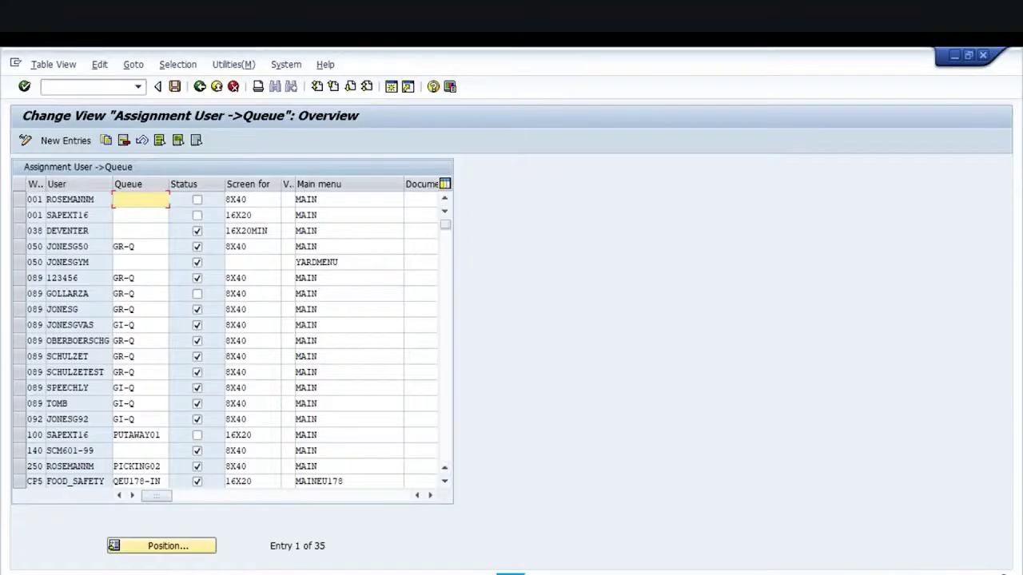
pyautogui.click(1003, 572)
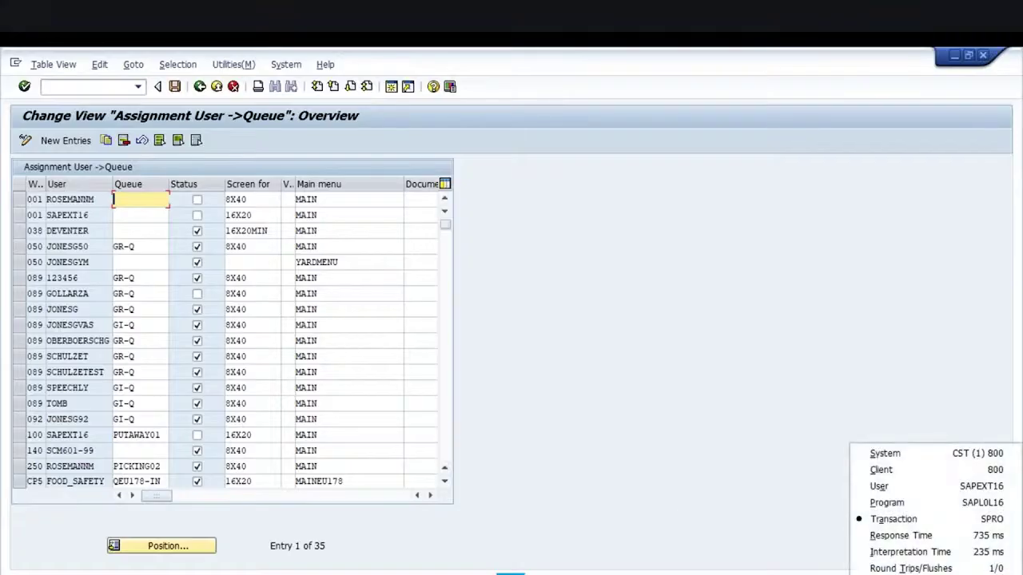
pyautogui.click(641, 485)
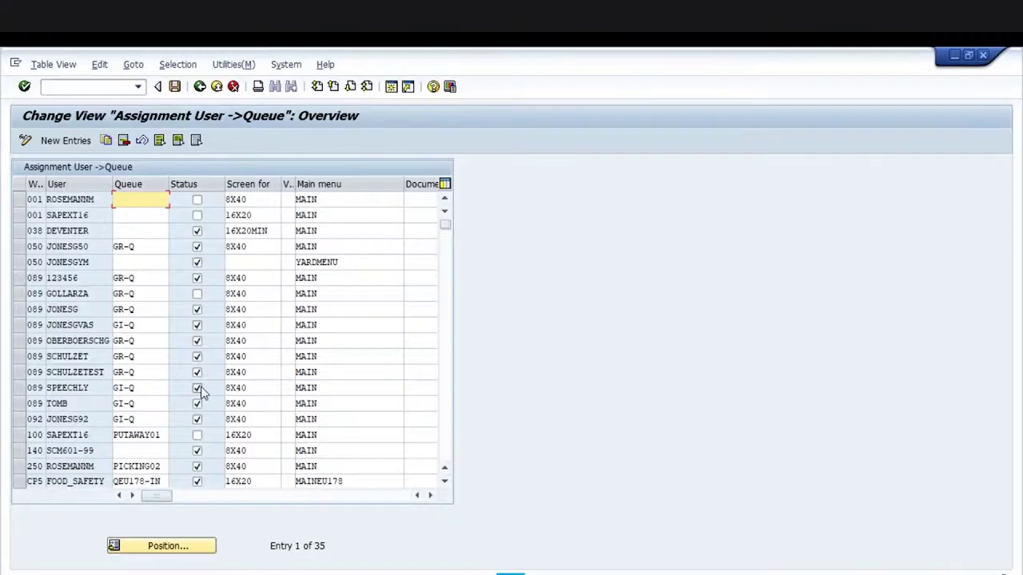
# Position the assignment list at warehouse GK1 for the demo user
pyautogui.click(144, 549)
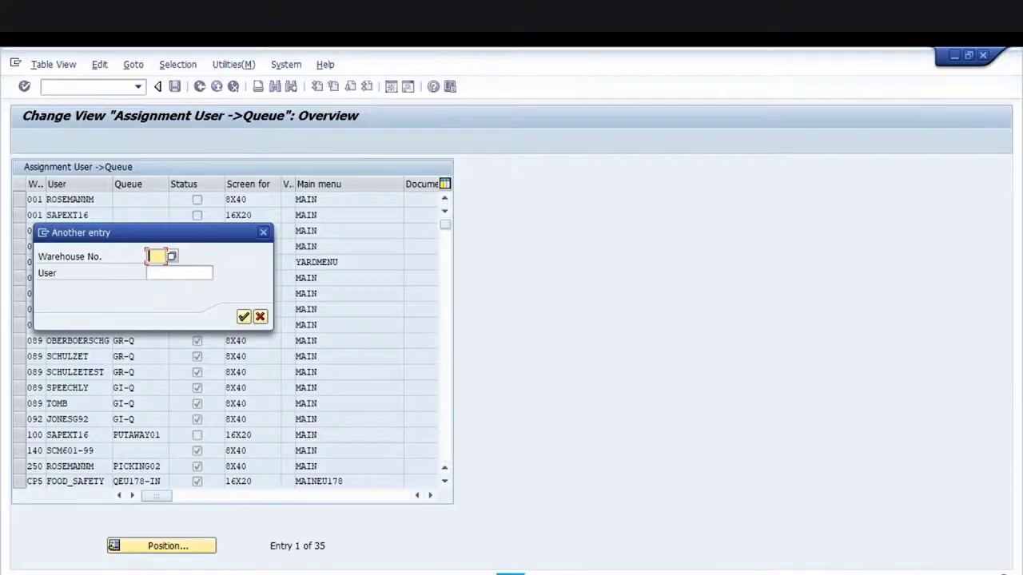
pyautogui.write('GR')
pyautogui.press('Tab')
pyautogui.write('gk1')
pyautogui.press('Tab')
pyautogui.write('s')
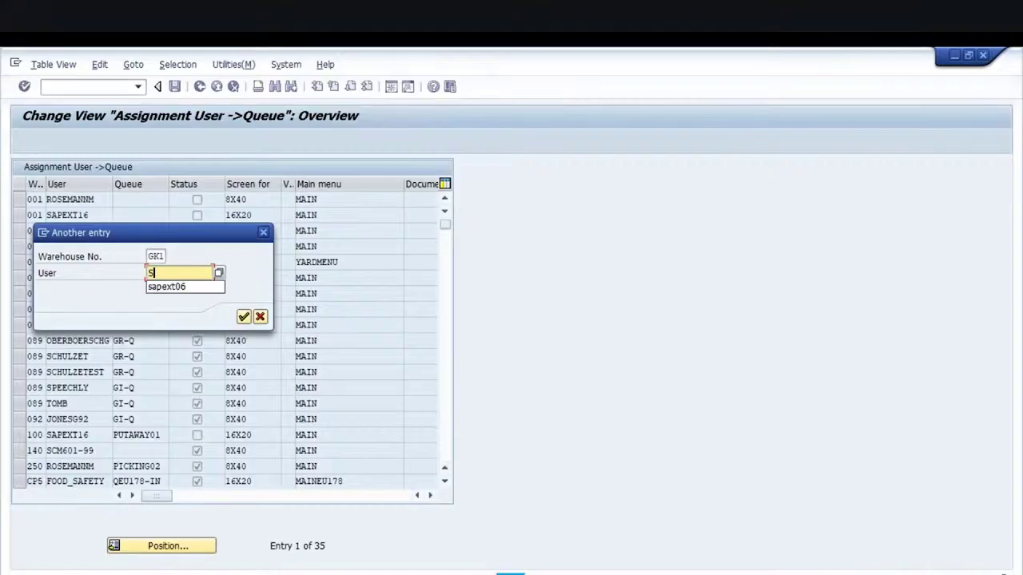
pyautogui.press('BackSpace')
pyautogui.write('sap')
pyautogui.press('BackSpace')
pyautogui.press('BackSpace')
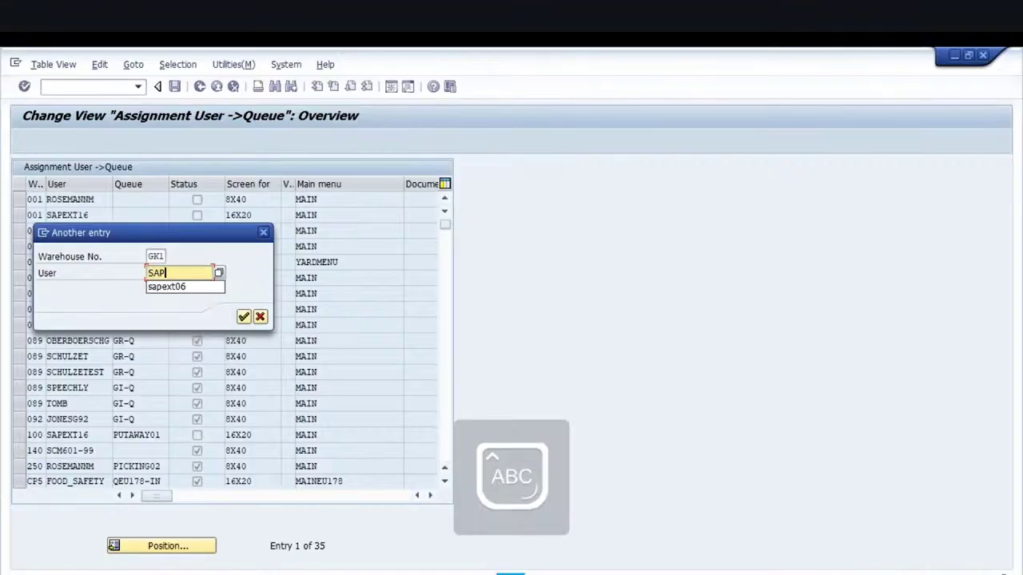
pyautogui.write('APEXT16')
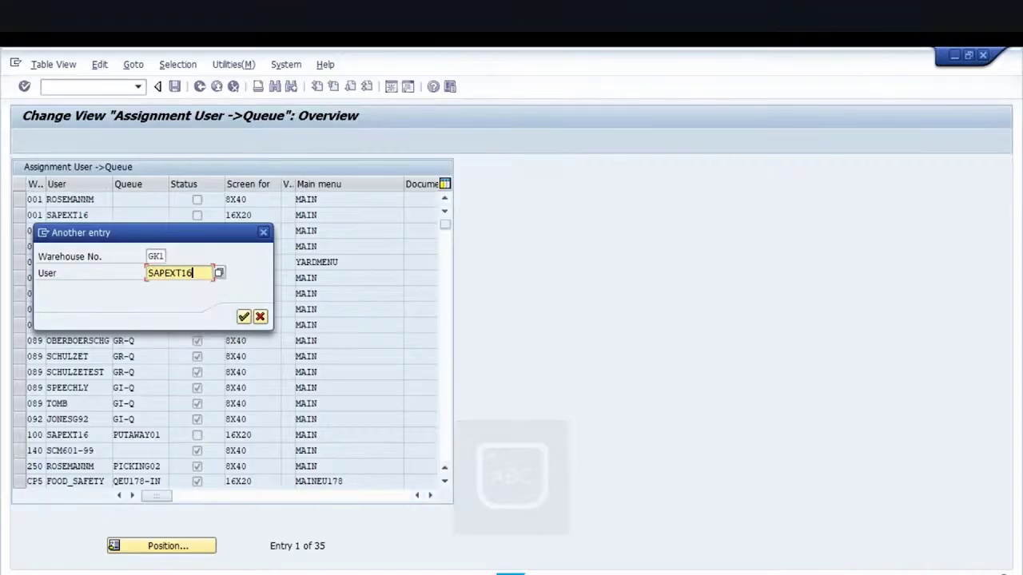
pyautogui.press('Return')
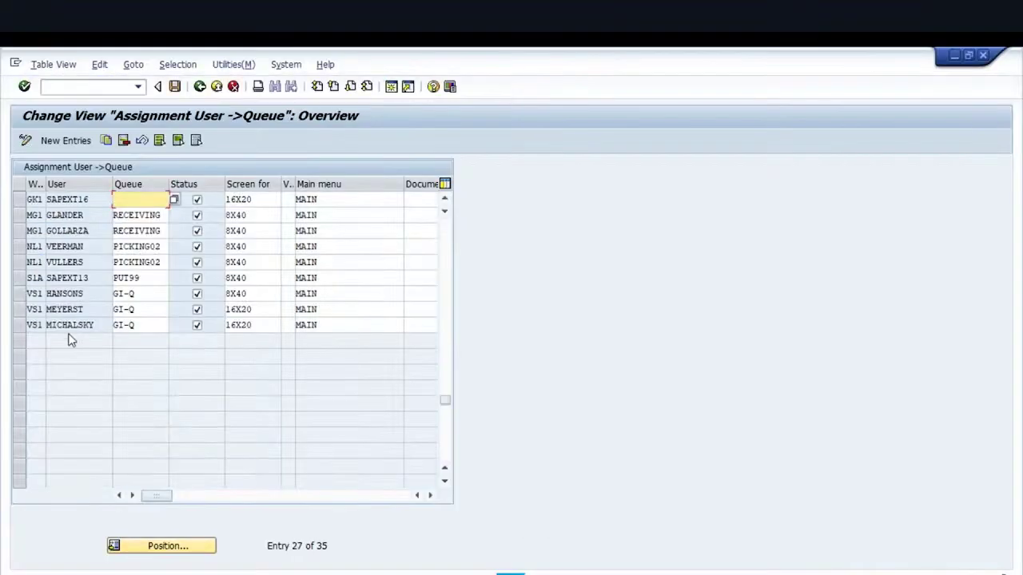
# Toggle the status of warehouse 100's PUTAWAY01 assignment, save, and exit the table
pyautogui.click(17, 201)
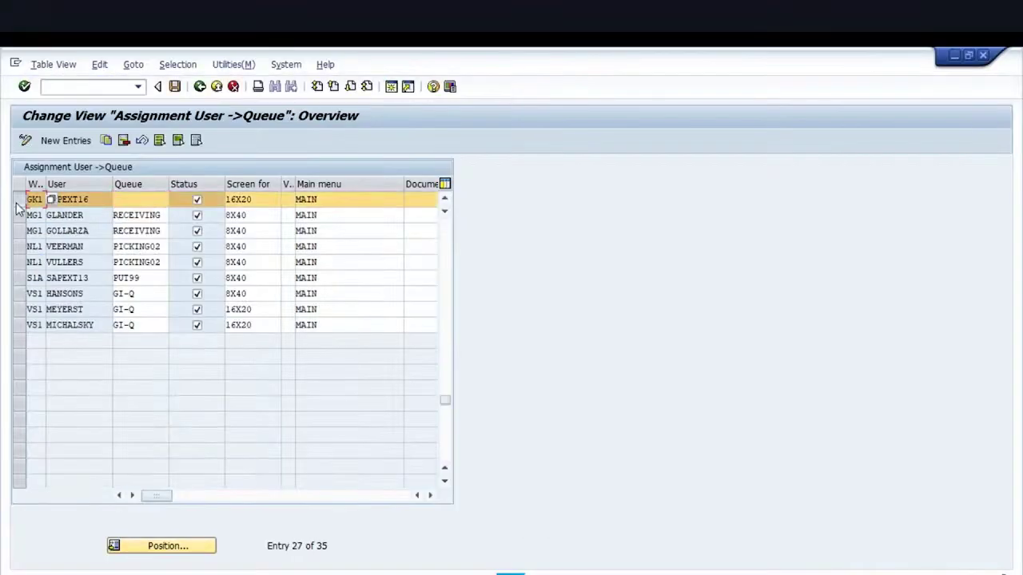
pyautogui.click(86, 201)
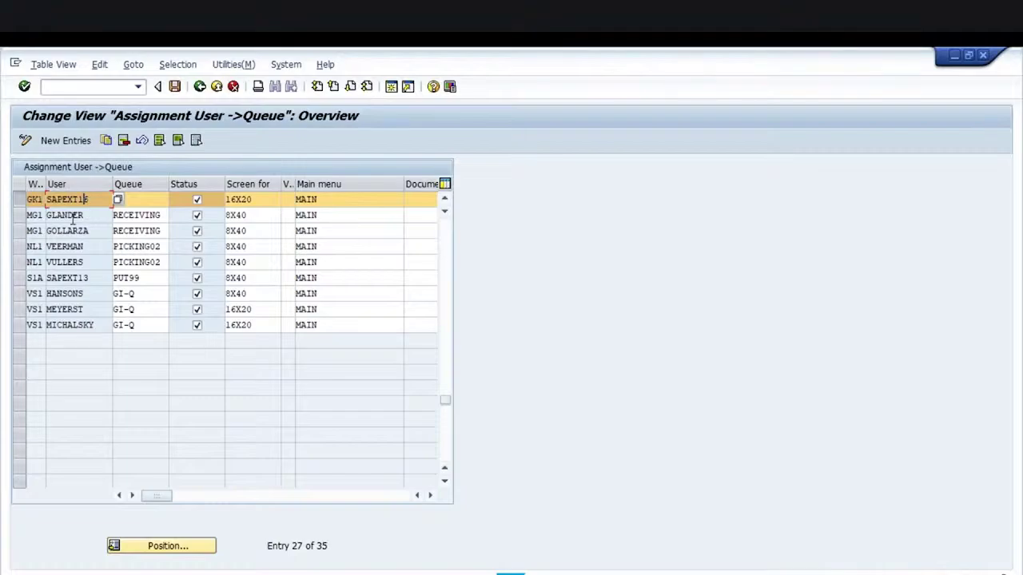
pyautogui.scroll(3, 73, 217)
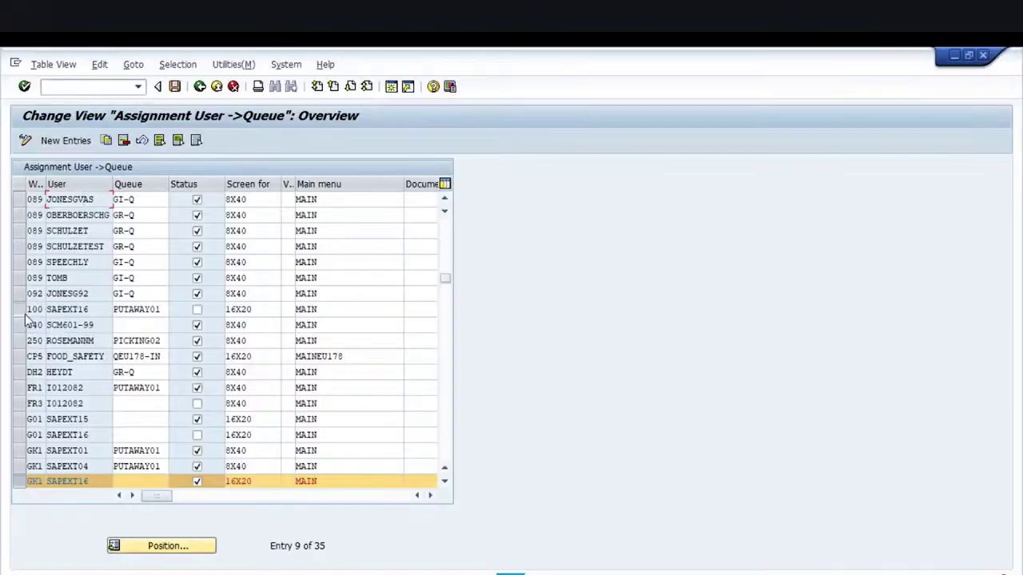
pyautogui.click(21, 310)
pyautogui.click(197, 310)
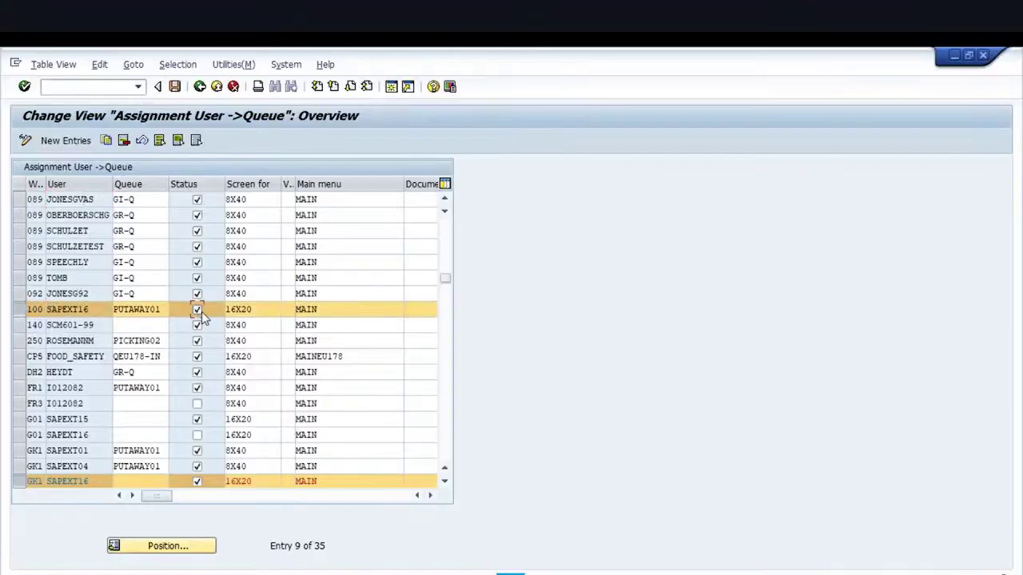
pyautogui.click(174, 87)
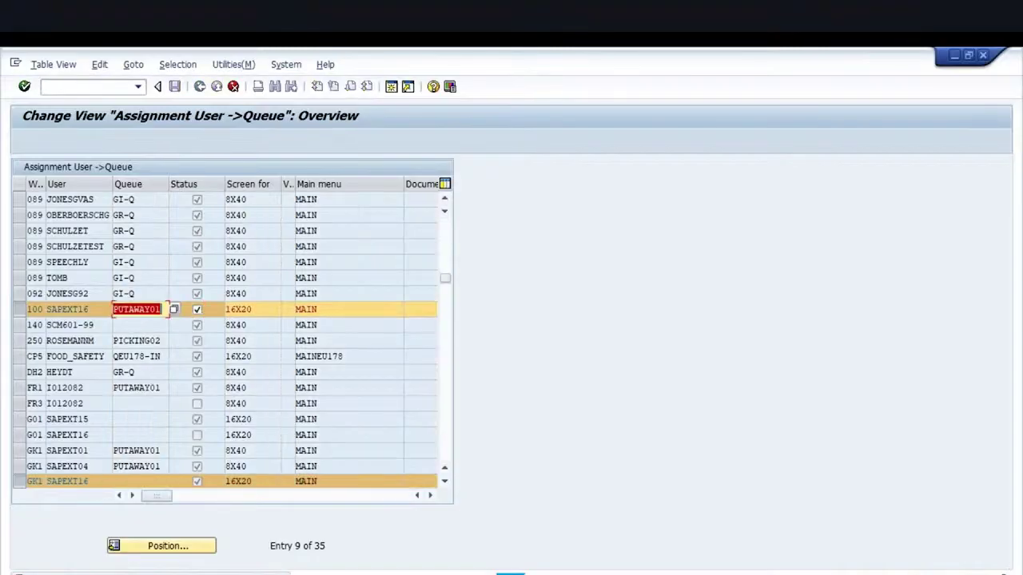
pyautogui.click(198, 312)
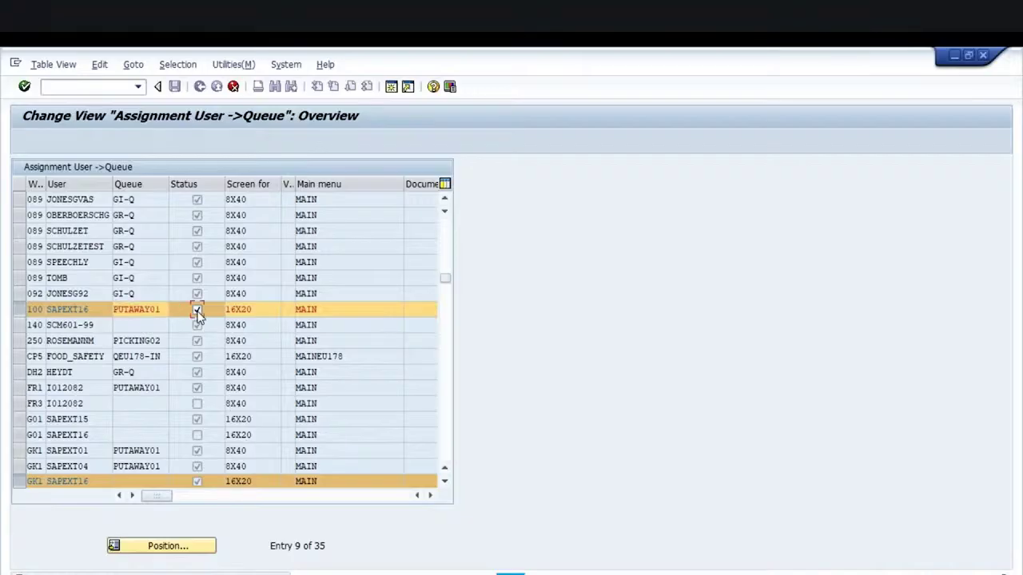
pyautogui.press('Return')
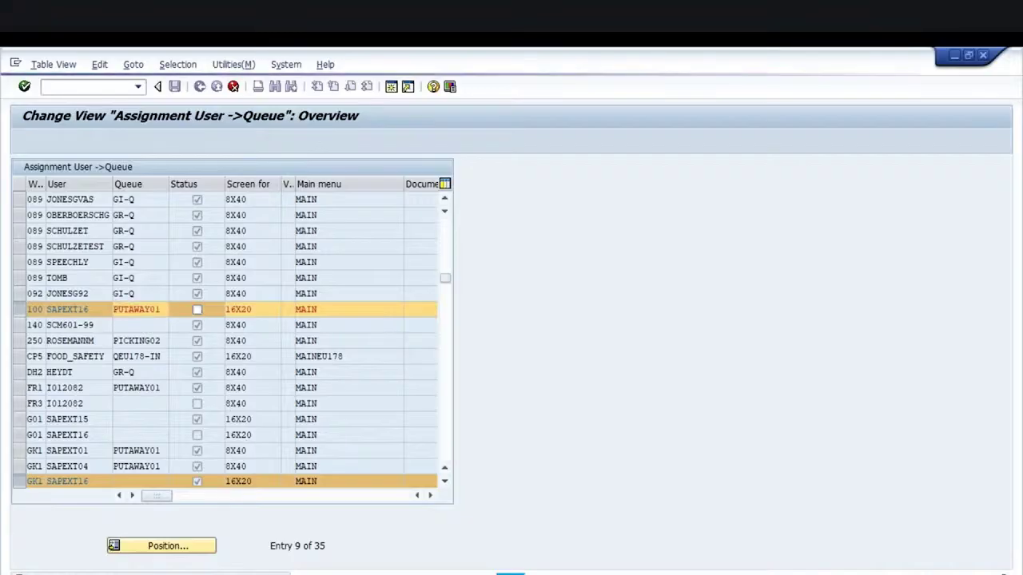
pyautogui.click(215, 87)
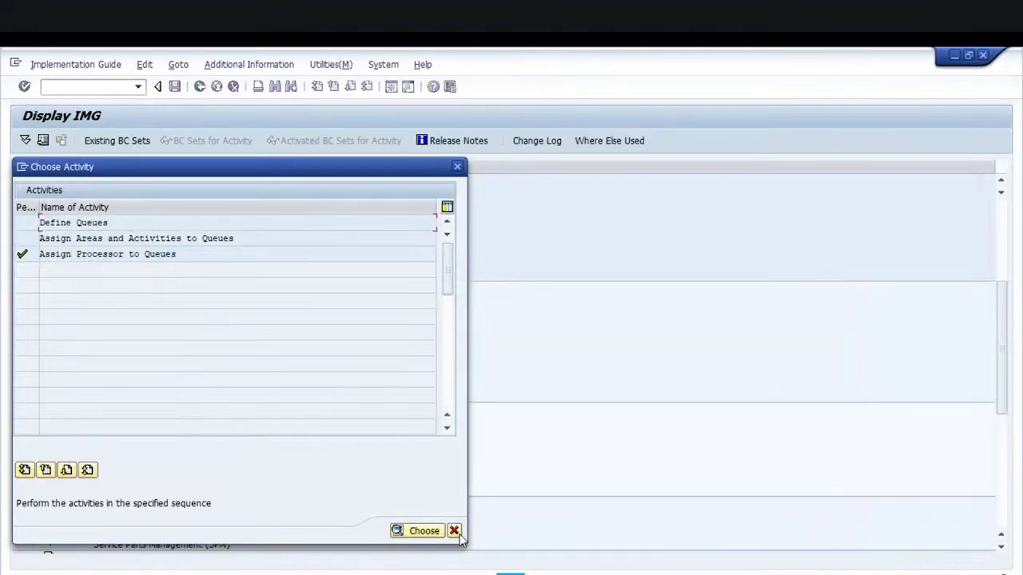
pyautogui.click(454, 530)
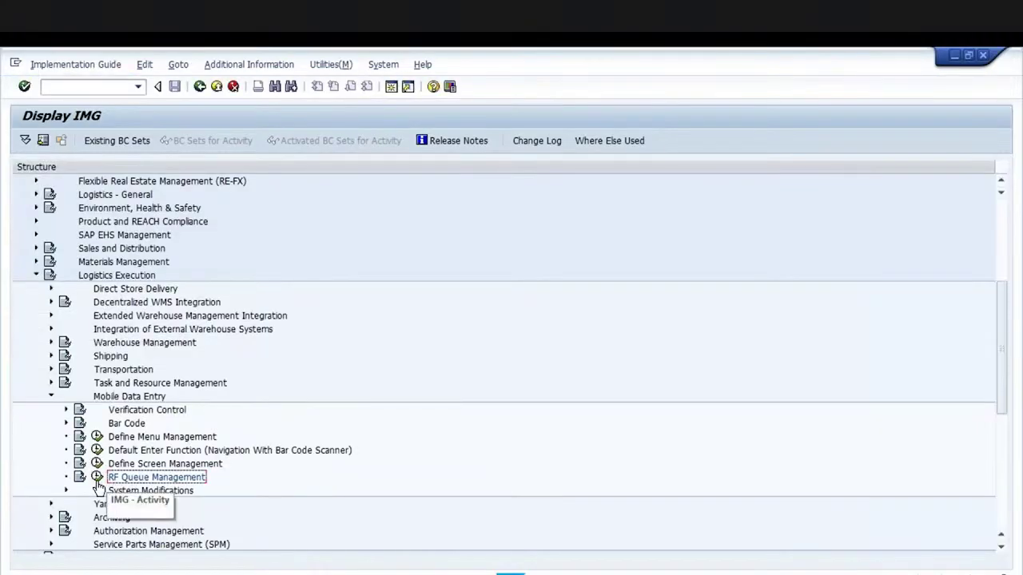
# Run /NLRFMD and position the user-to-queue list at warehouse GK1's user entry
pyautogui.click(88, 87)
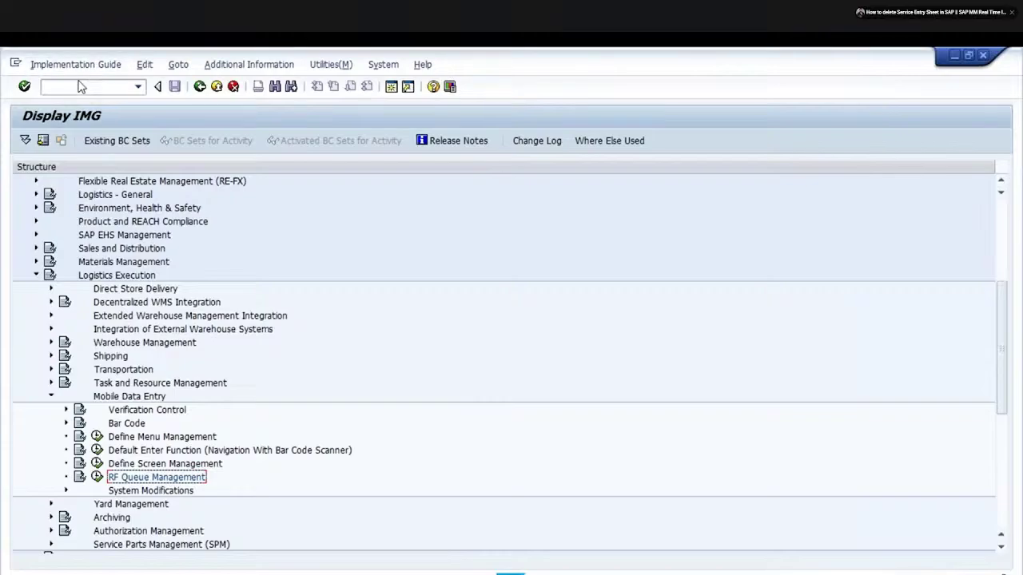
pyautogui.write('/NLRFMD')
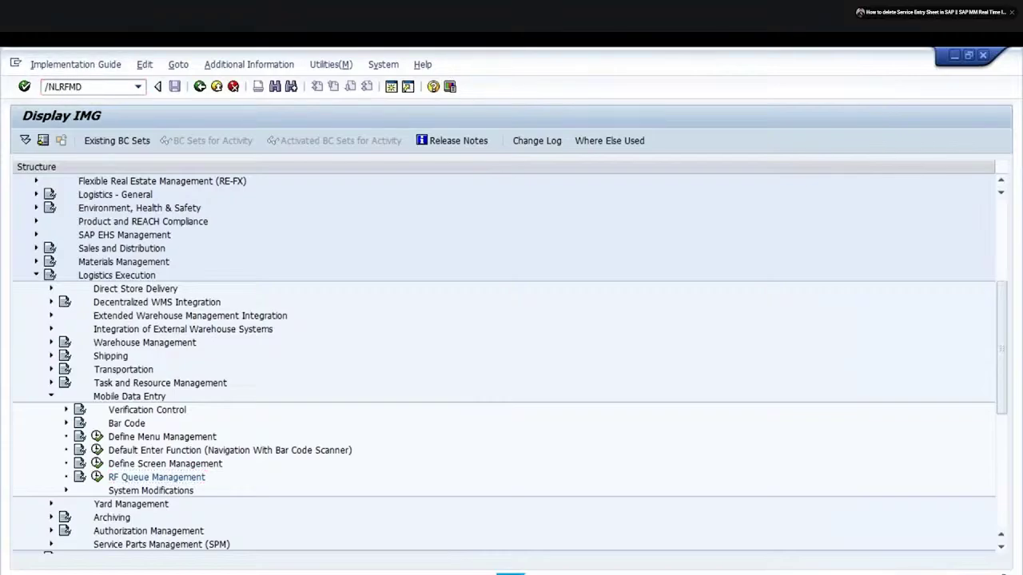
pyautogui.press('Return')
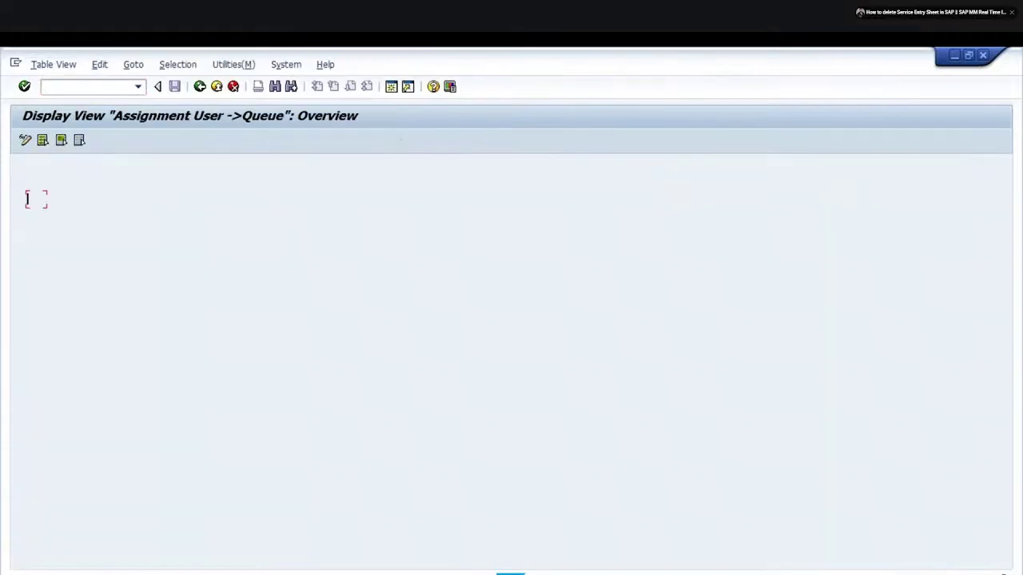
pyautogui.click(160, 546)
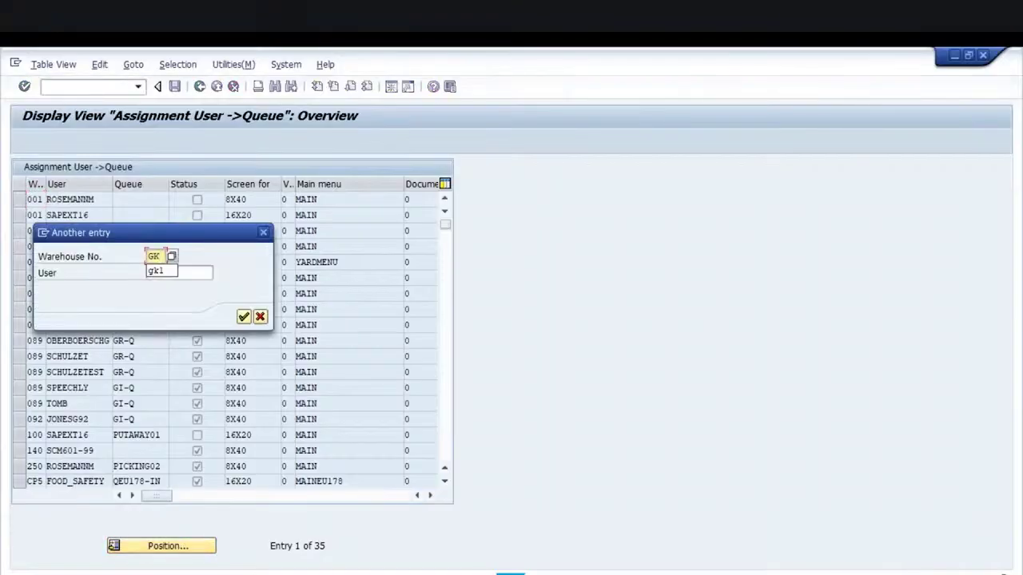
pyautogui.press('Tab')
pyautogui.write('S')
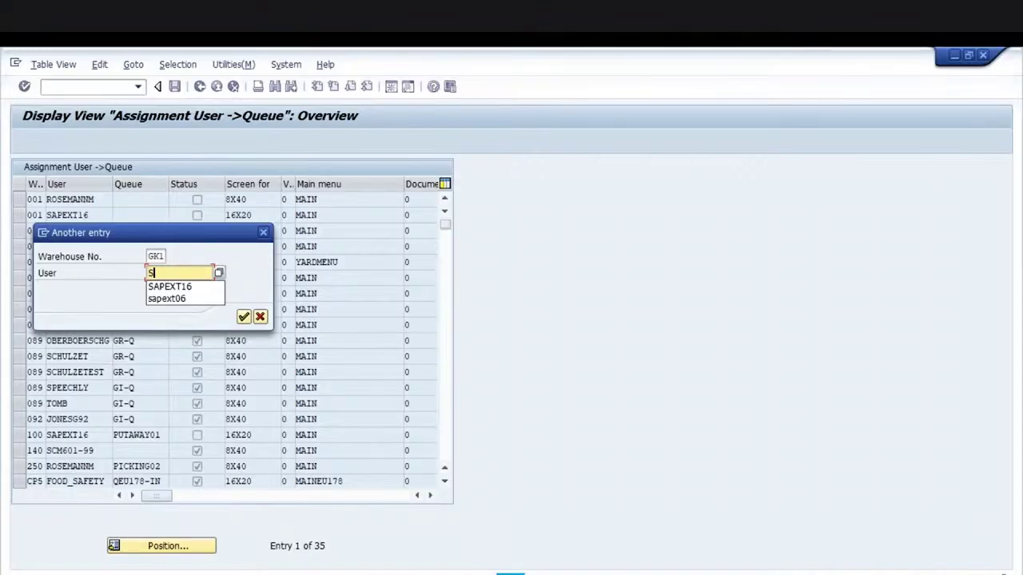
pyautogui.write('AP')
pyautogui.press('Down')
pyautogui.press('Return')
pyautogui.press('Return')
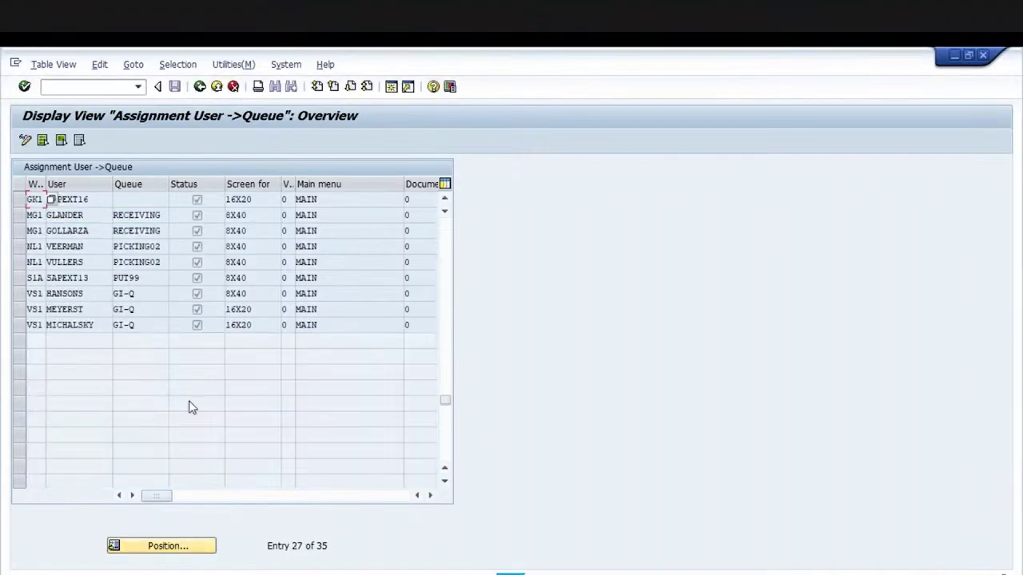
# Bring up the technical details of the User field
pyautogui.click(88, 247)
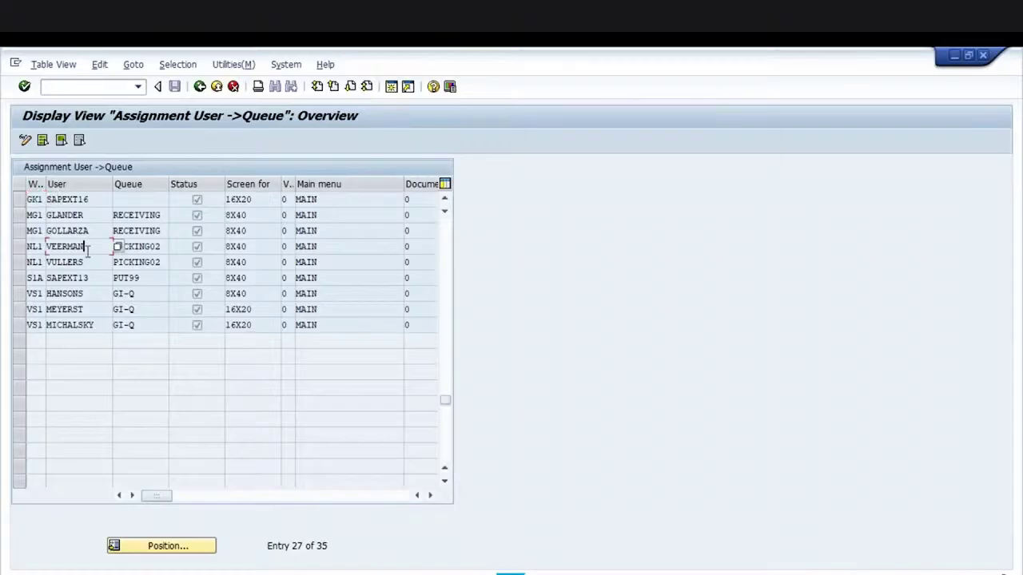
pyautogui.doubleClick(88, 251)
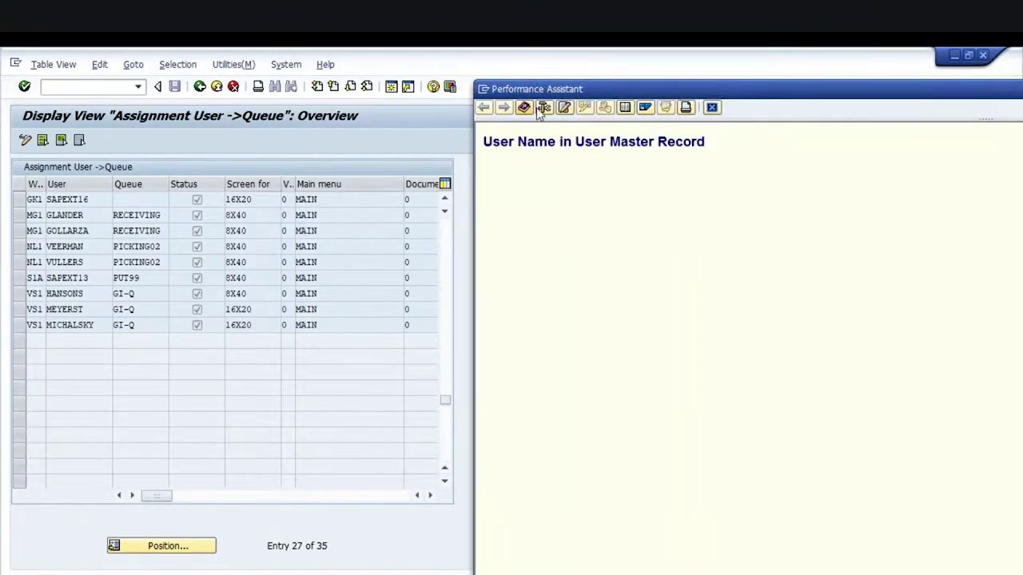
pyautogui.click(543, 110)
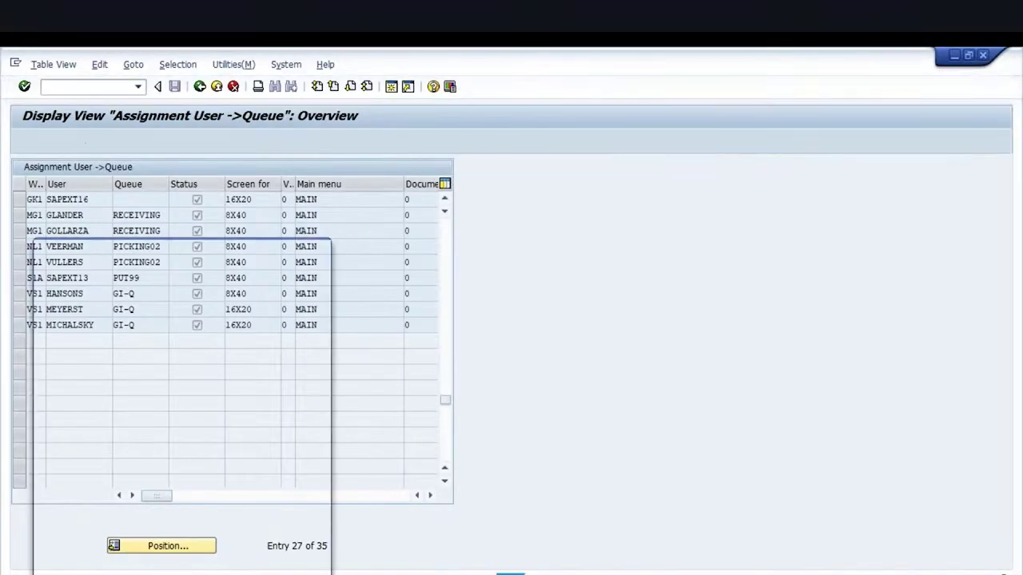
# Copy the table name LRF_WKQU from the field's technical information, then close the help
pyautogui.moveTo(195, 420); pyautogui.dragTo(141, 419)
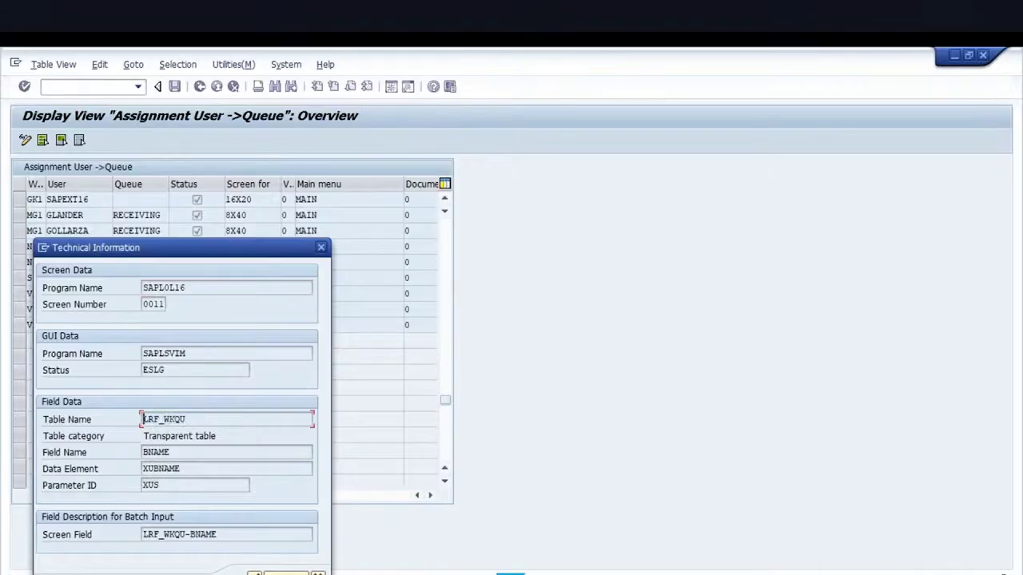
pyautogui.click(323, 248)
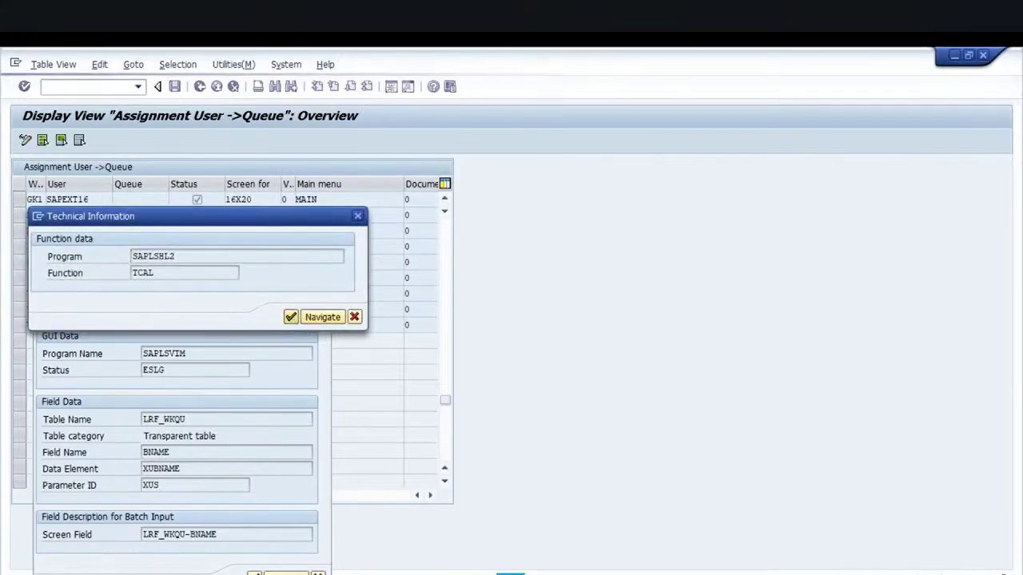
pyautogui.click(291, 316)
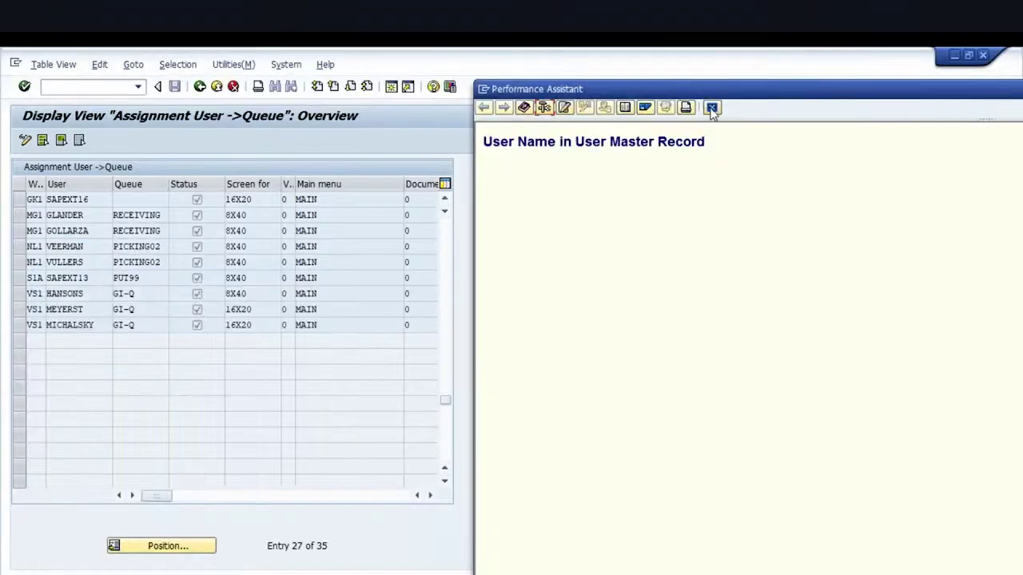
pyautogui.click(56, 88)
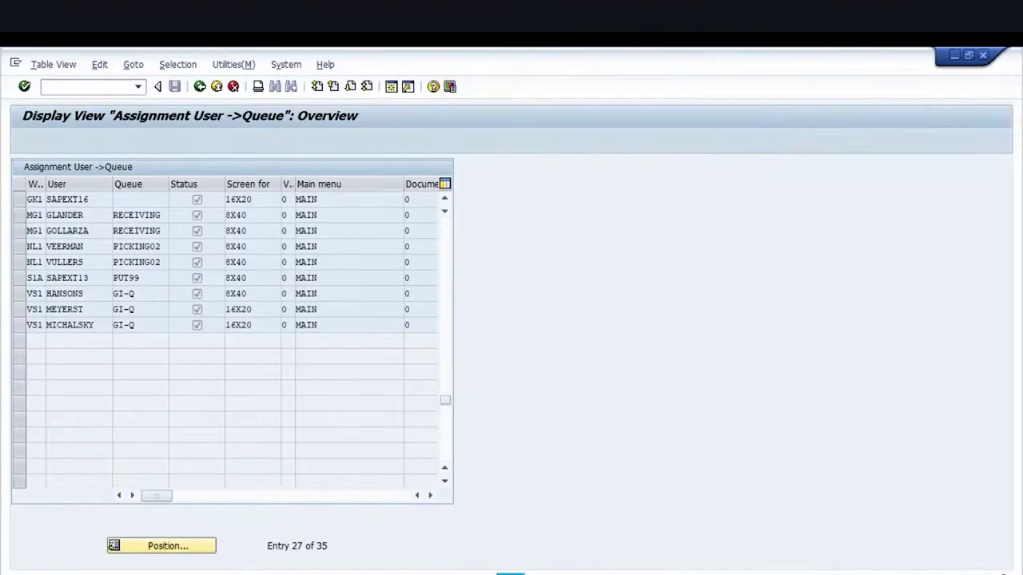
# Query table LRF_WKQU in SE16N filtered by the user and select the GK1 entry
pyautogui.write('/NSE16N')
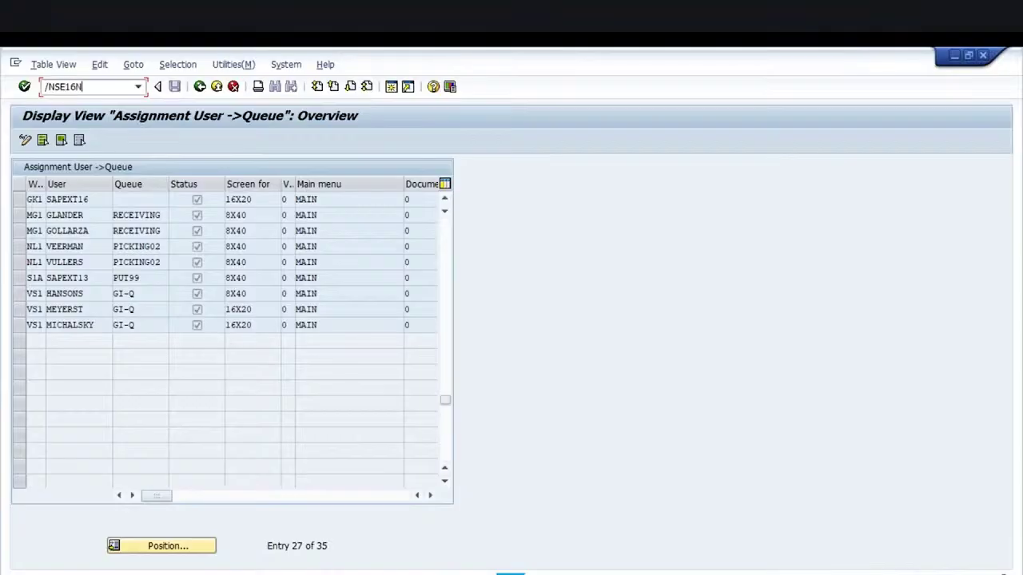
pyautogui.press('Return')
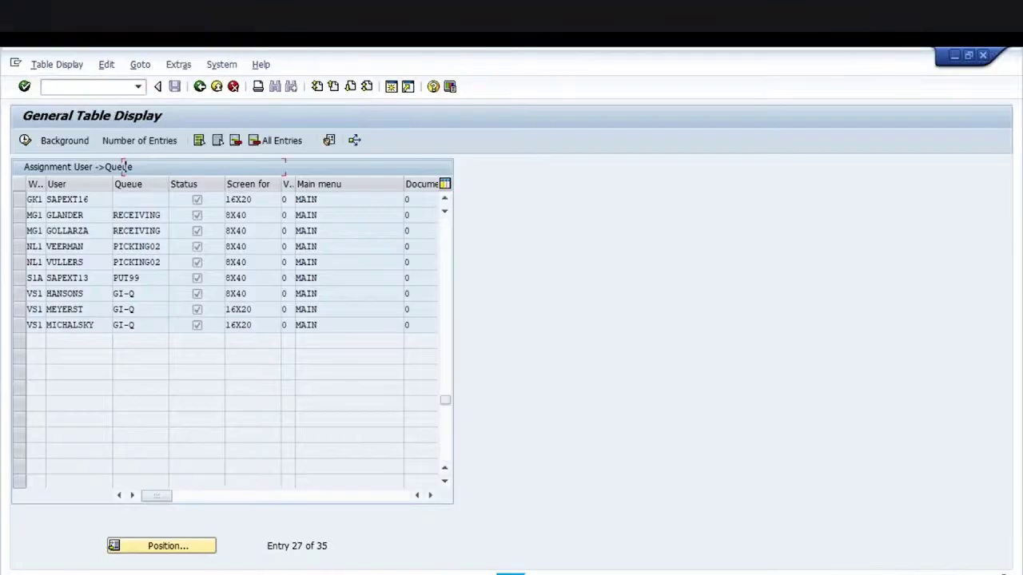
pyautogui.write('LRF_WKQU')
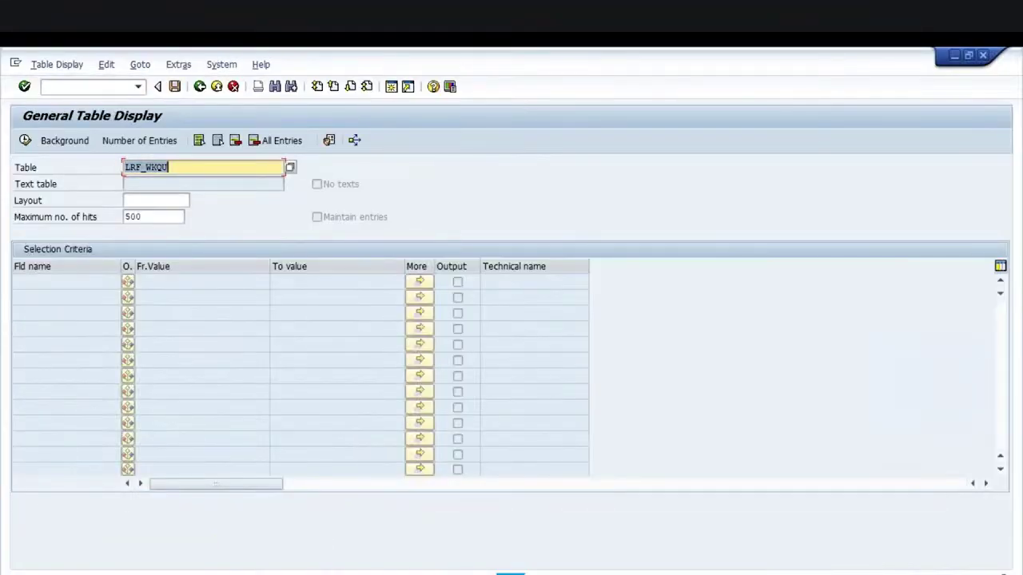
pyautogui.click(25, 87)
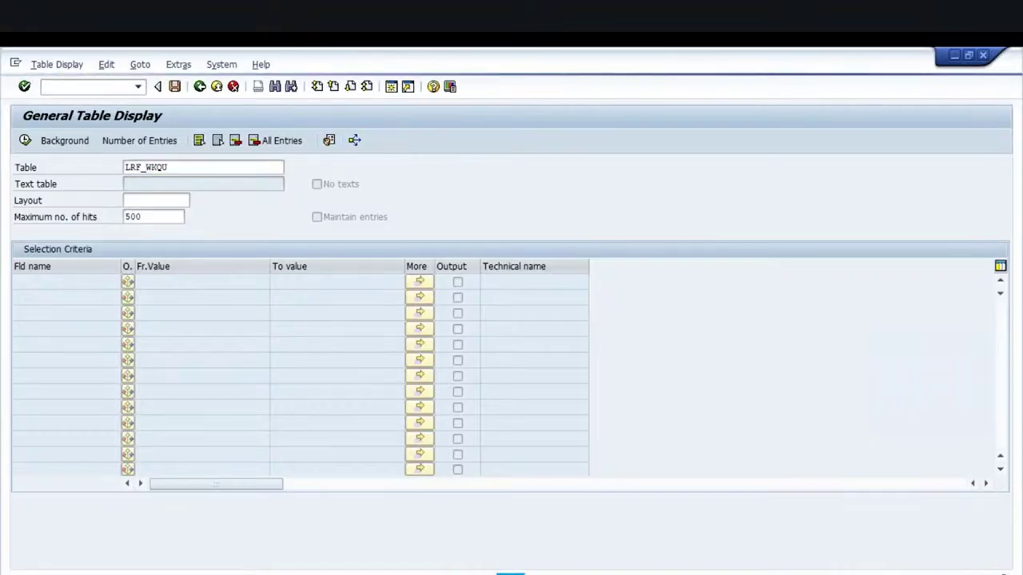
pyautogui.click(169, 314)
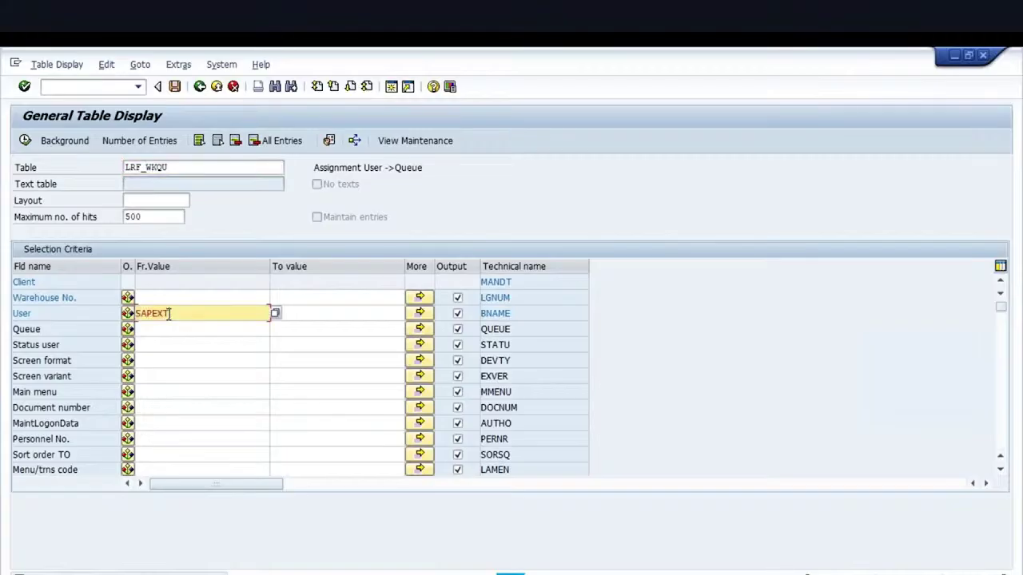
pyautogui.click(25, 141)
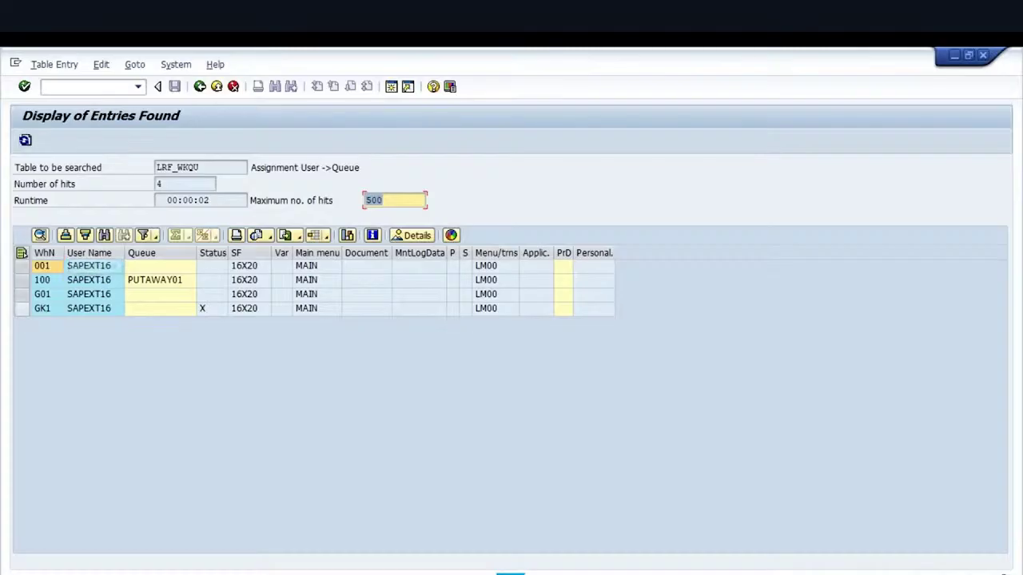
pyautogui.click(22, 308)
pyautogui.click(213, 312)
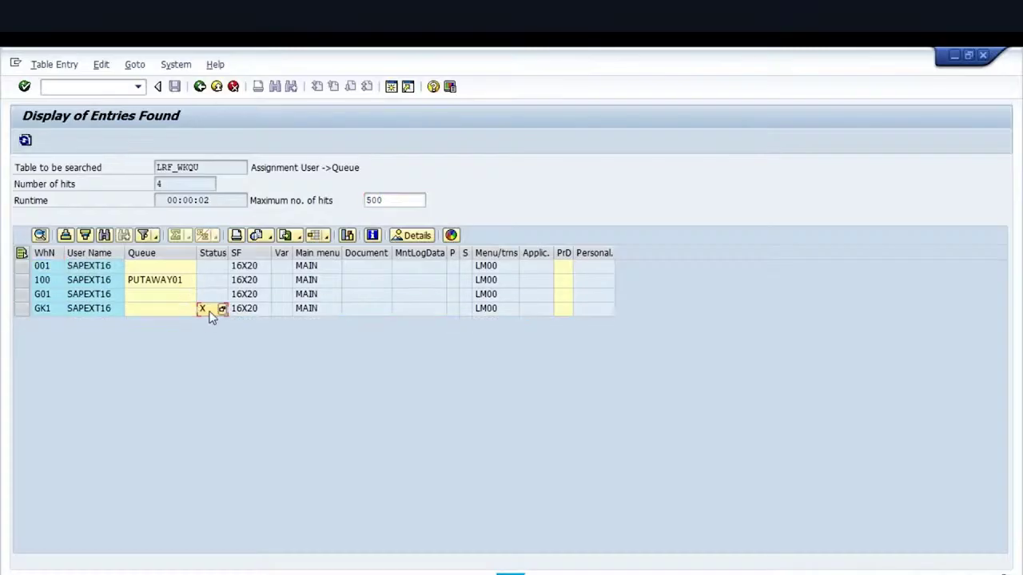
pyautogui.click(51, 311)
pyautogui.click(70, 92)
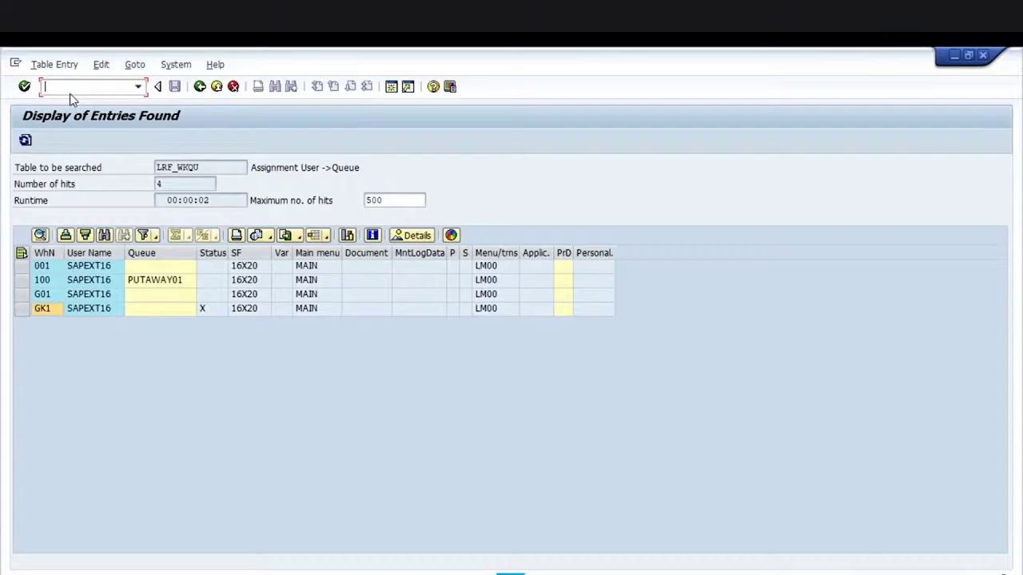
# Run /NLT22 for warehouse GK1 and storage type 902 to list open transfer orders
pyautogui.write('/nlt22')
pyautogui.press('Return')
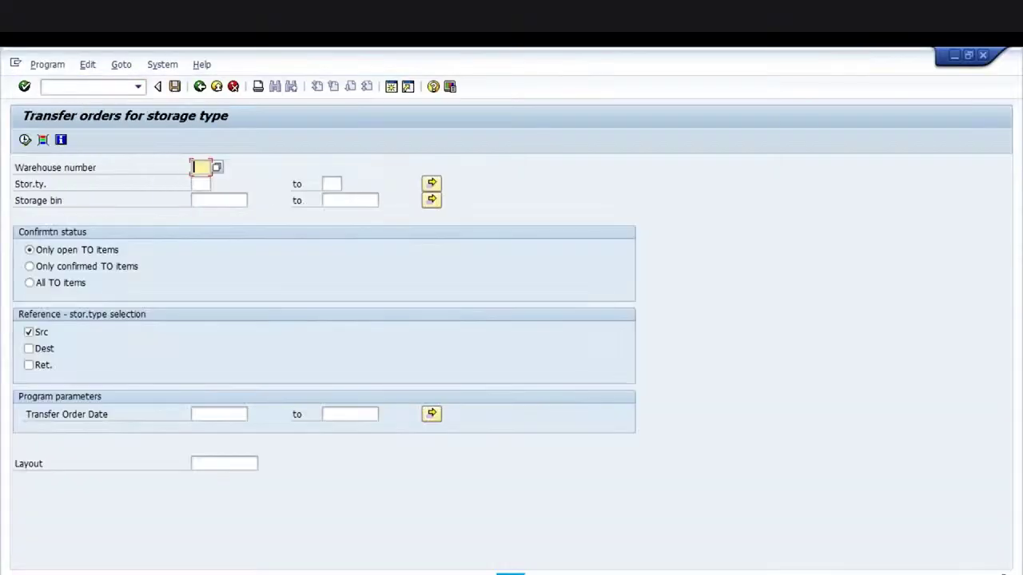
pyautogui.write('GK1')
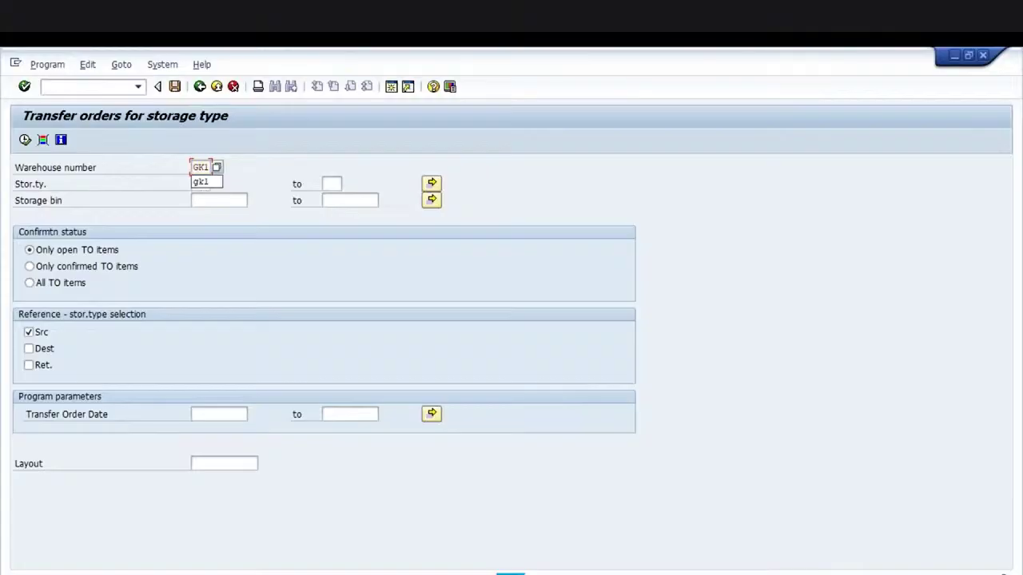
pyautogui.press('Tab')
pyautogui.click(201, 167)
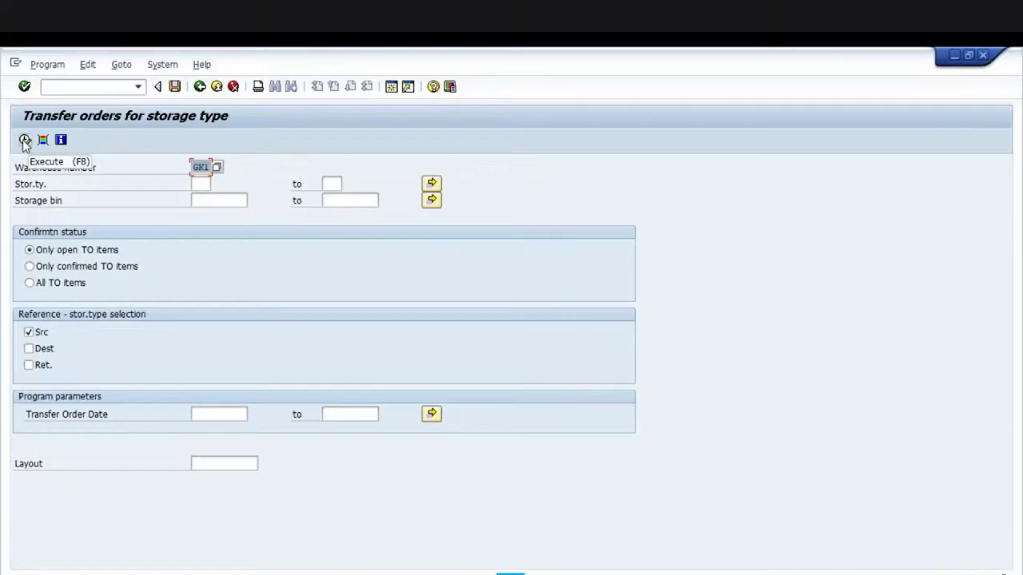
pyautogui.press('Tab')
pyautogui.write('902')
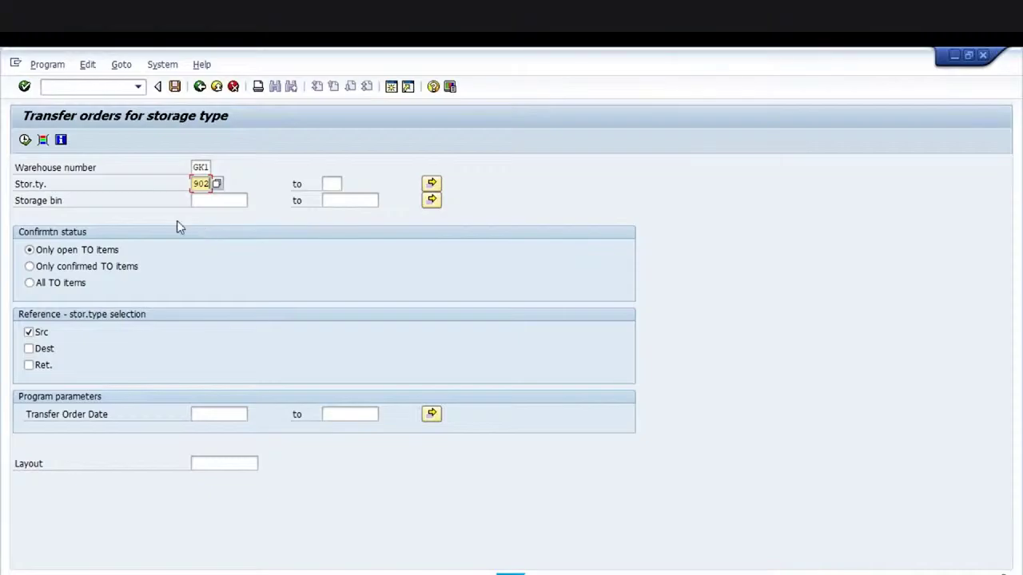
pyautogui.click(25, 140)
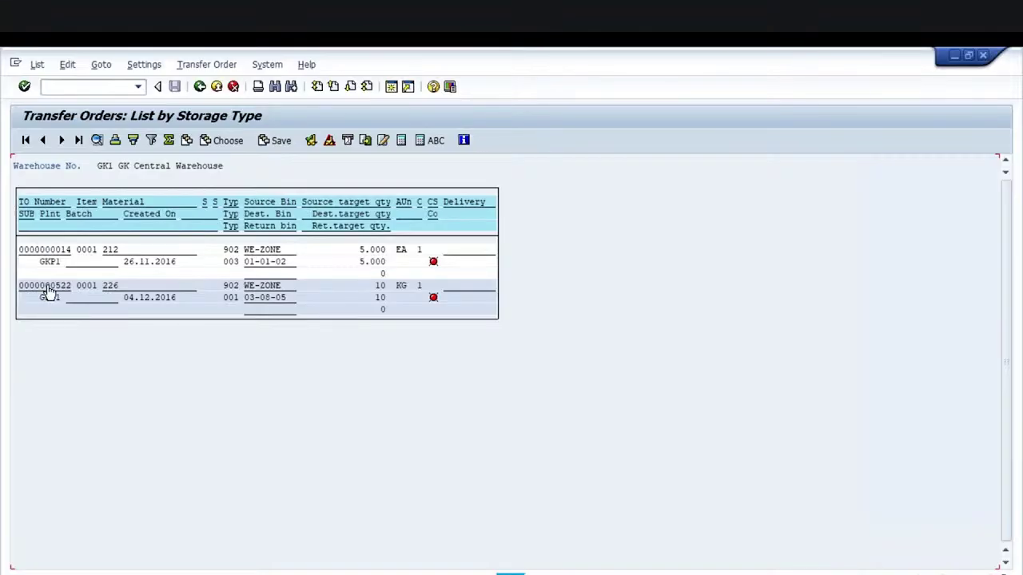
# Review transfer order 522's item: 10 KG from 902 WE-ZONE to bin 03-08-05
pyautogui.doubleClick(47, 293)
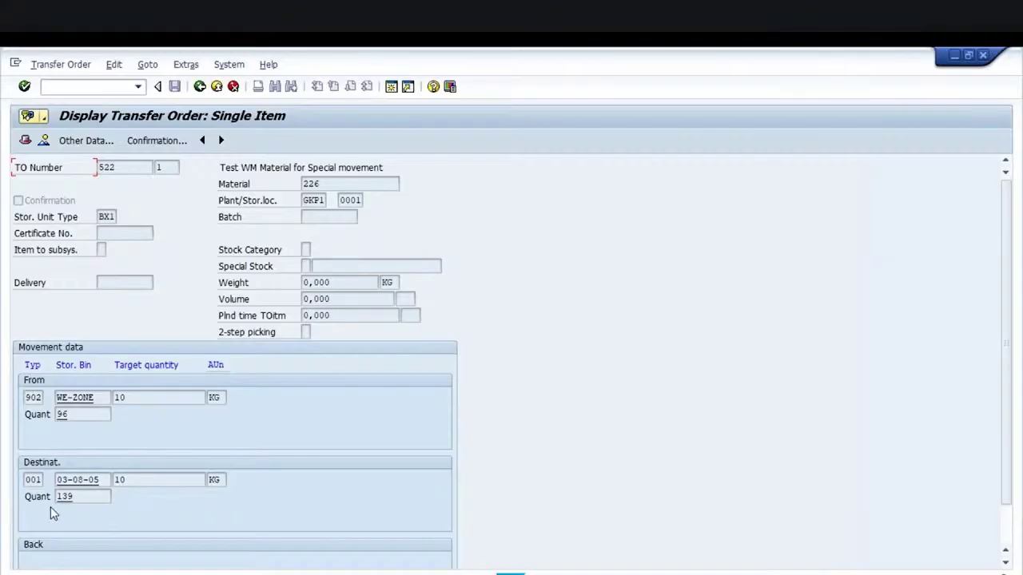
pyautogui.moveTo(123, 168); pyautogui.dragTo(99, 169)
pyautogui.click(100, 169)
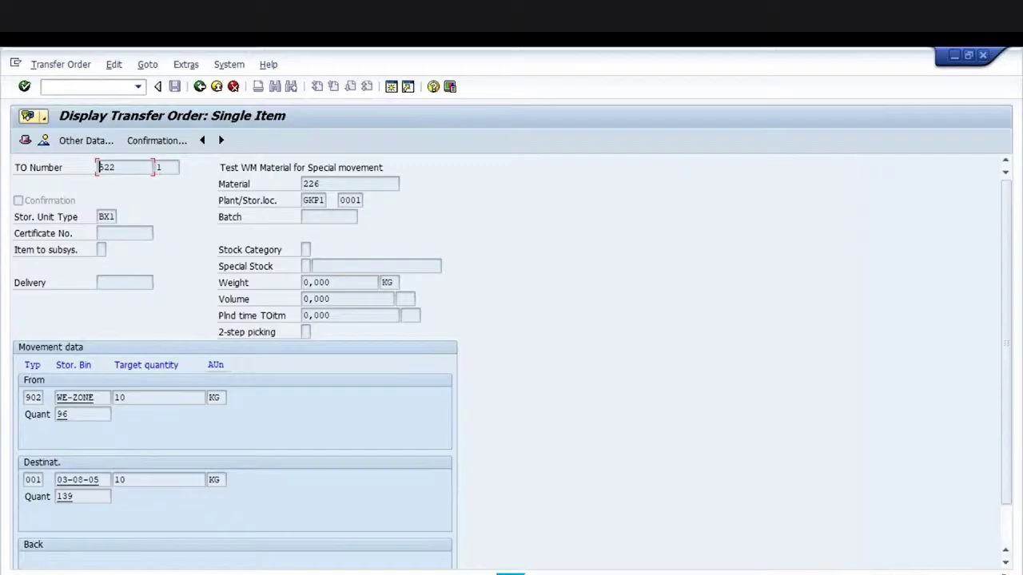
pyautogui.click(24, 140)
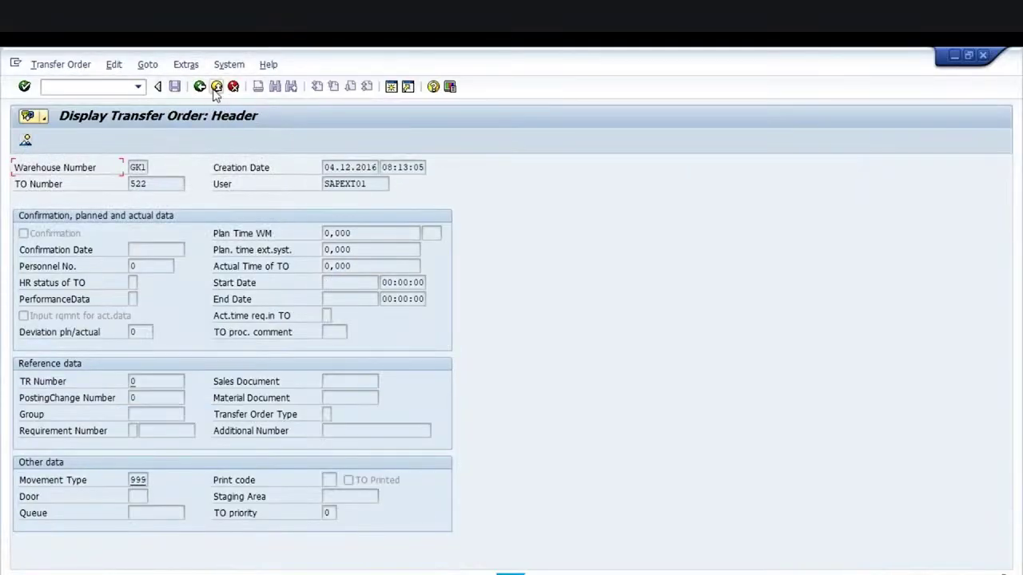
pyautogui.click(199, 86)
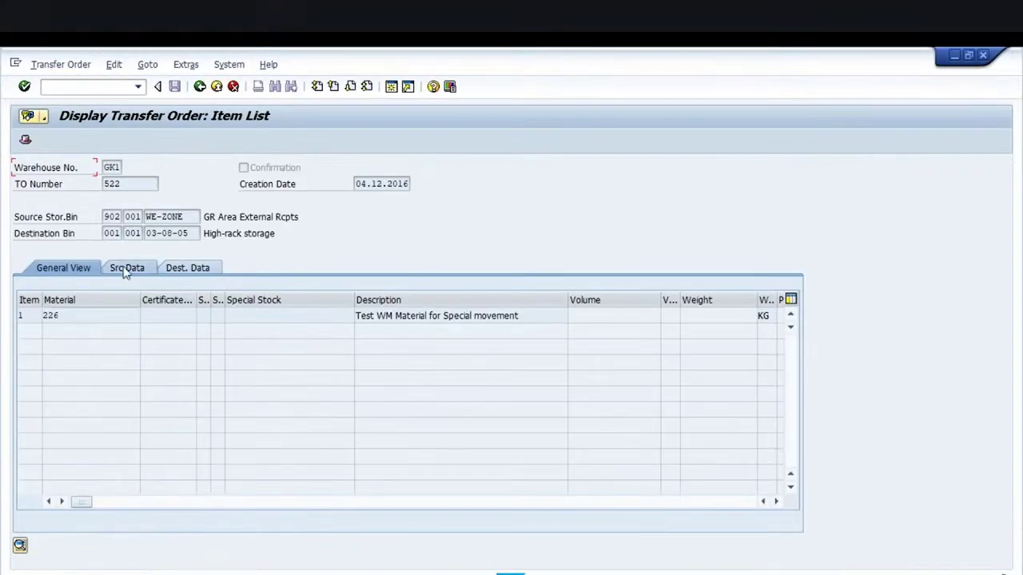
pyautogui.click(129, 268)
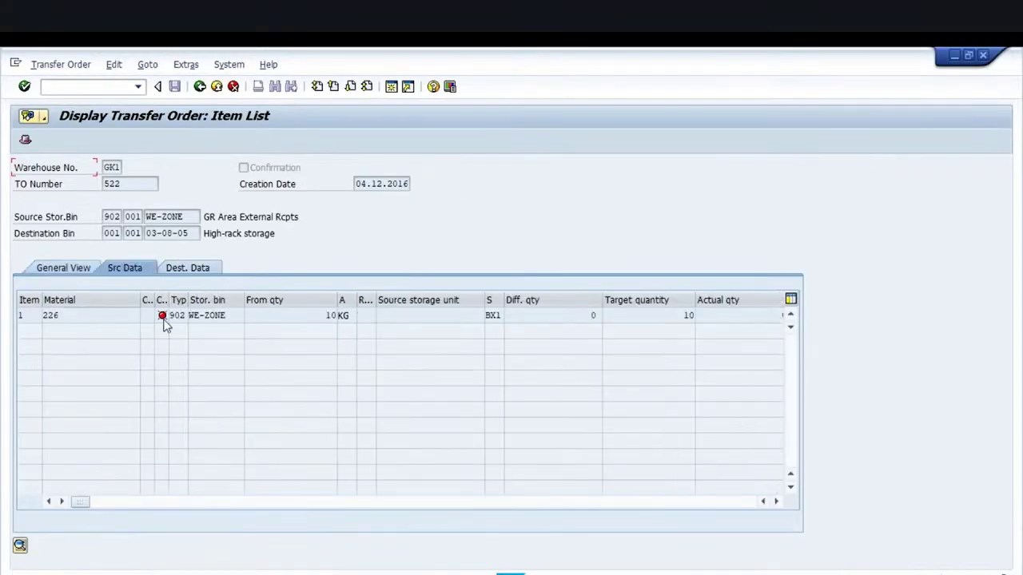
pyautogui.click(198, 270)
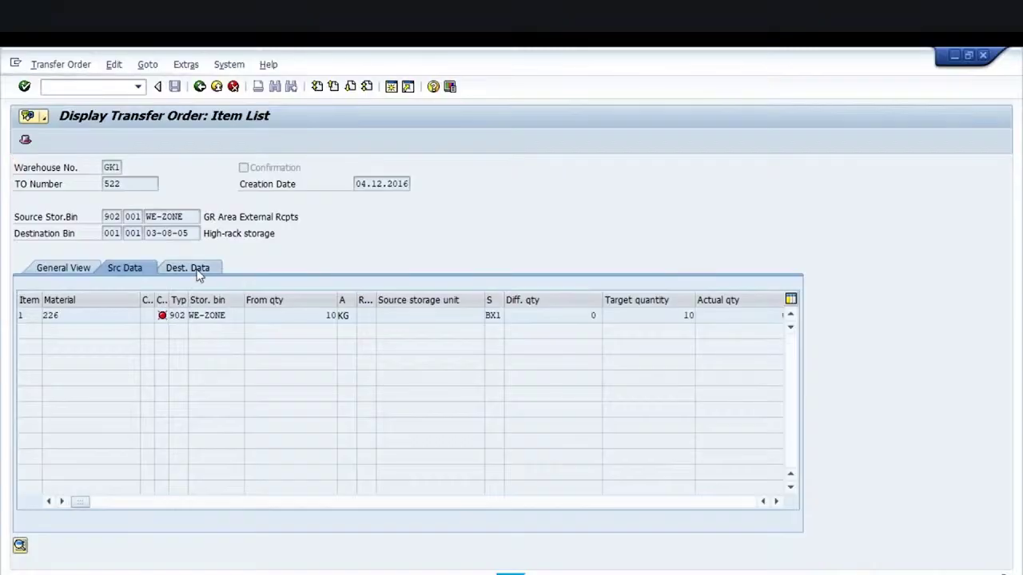
pyautogui.click(133, 270)
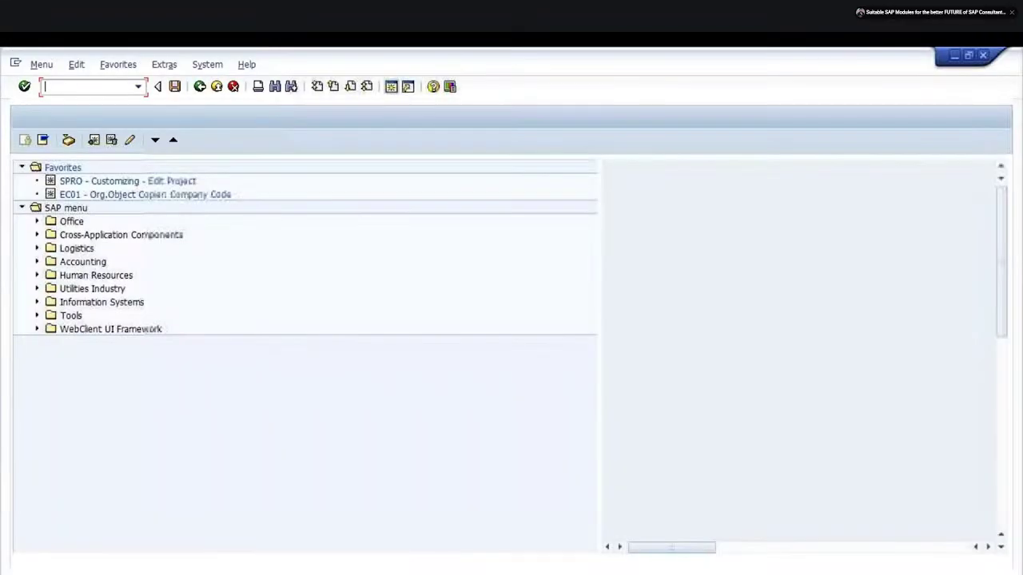
# Start LM01 and choose 1.Inbound Proc. > 3.Putaway by TO
pyautogui.write('LM')
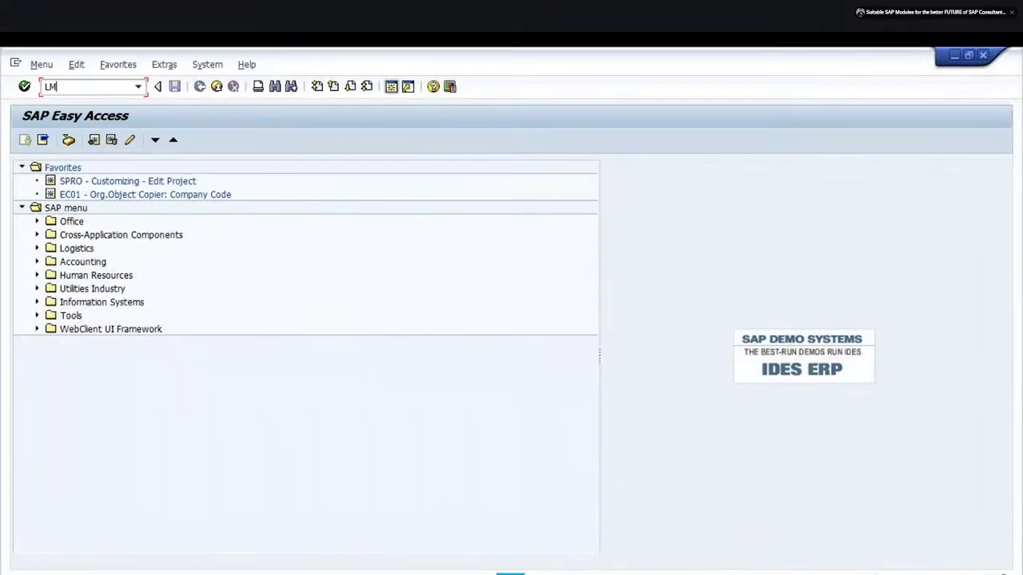
pyautogui.write('01')
pyautogui.press('Return')
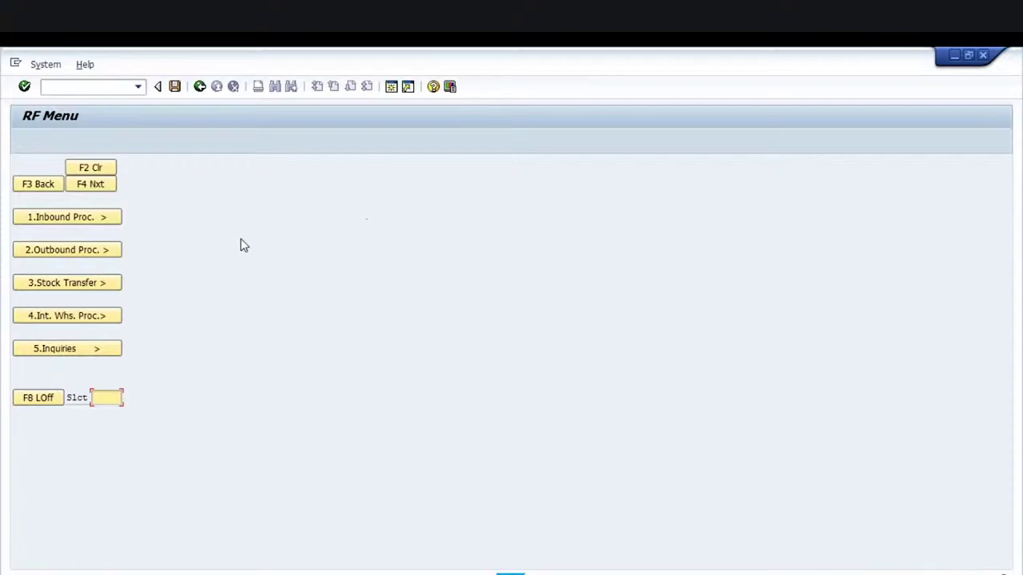
pyautogui.click(83, 224)
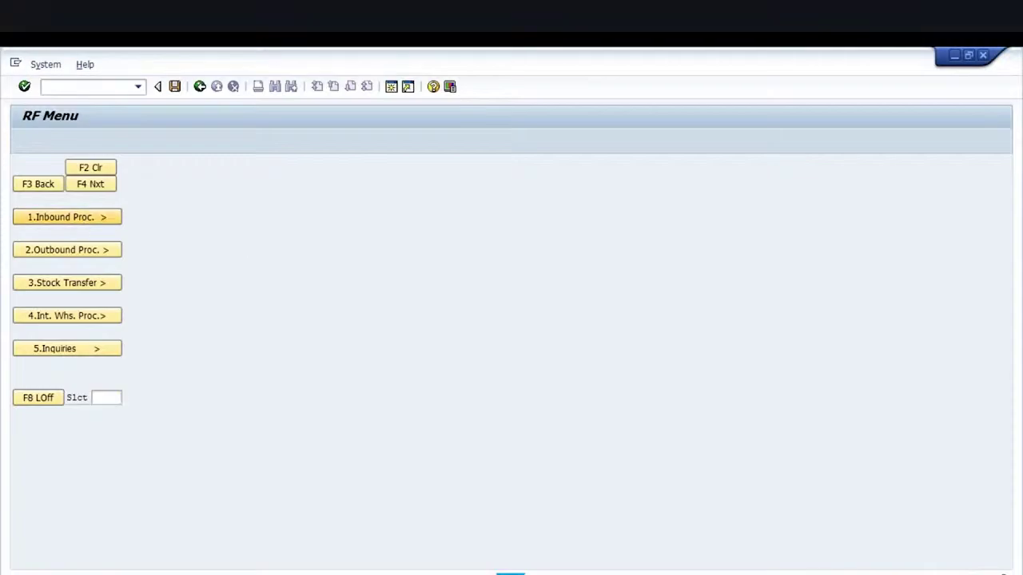
pyautogui.click(53, 283)
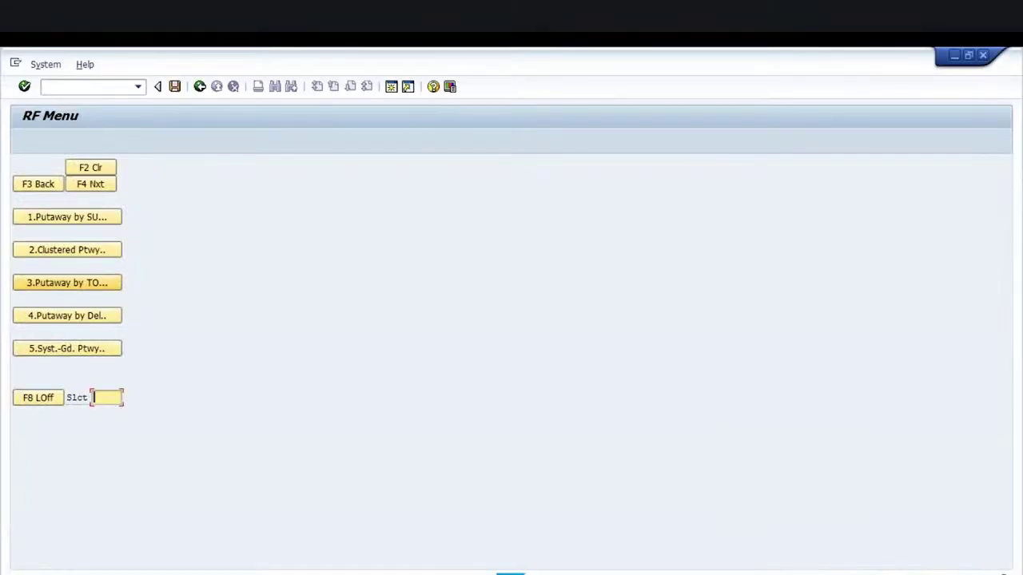
pyautogui.click(61, 288)
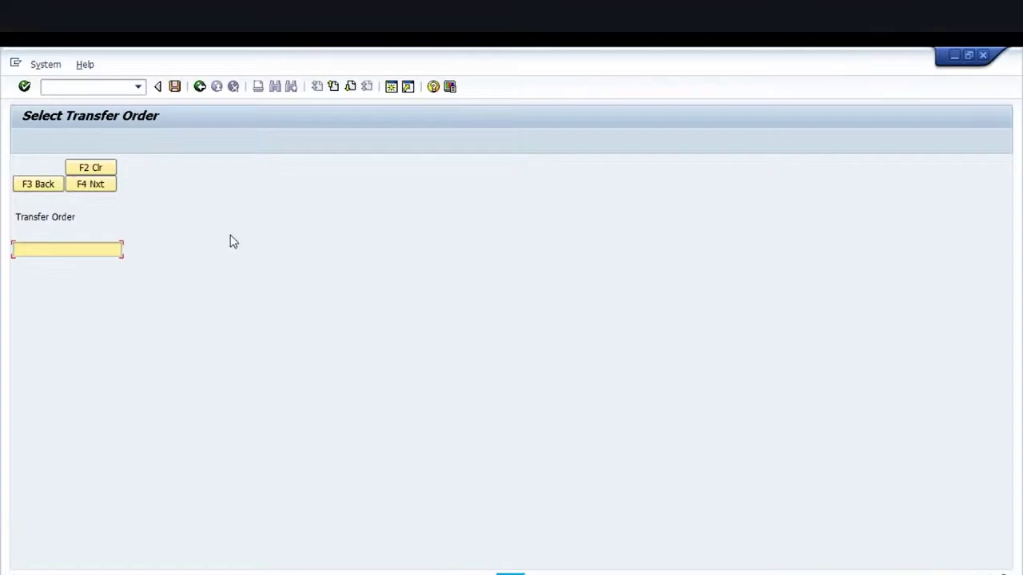
# Run /NLM03, paste transfer order number 522, and advance to its source information
pyautogui.click(53, 88)
pyautogui.write('/NLM0')
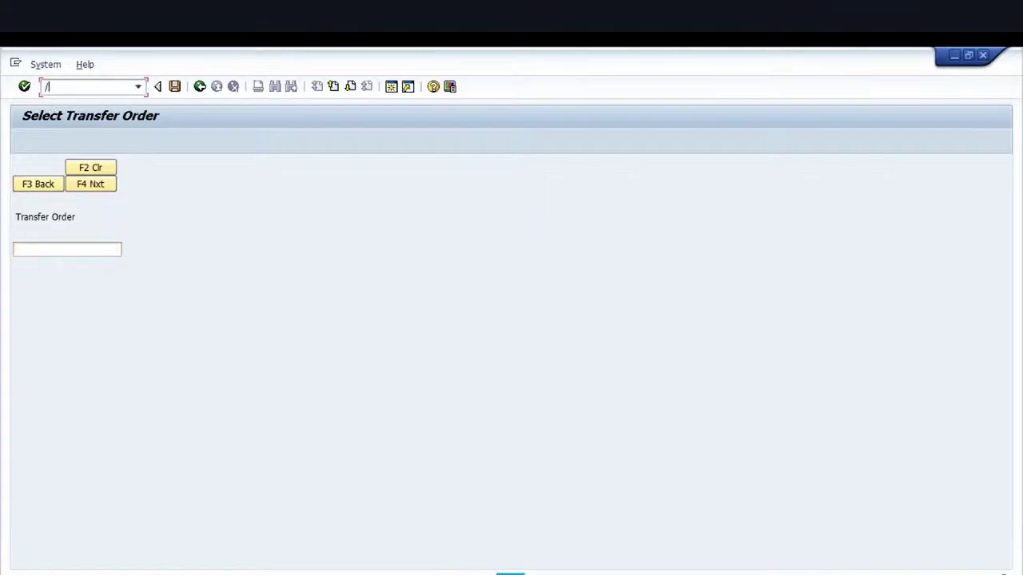
pyautogui.write('3')
pyautogui.press('Return')
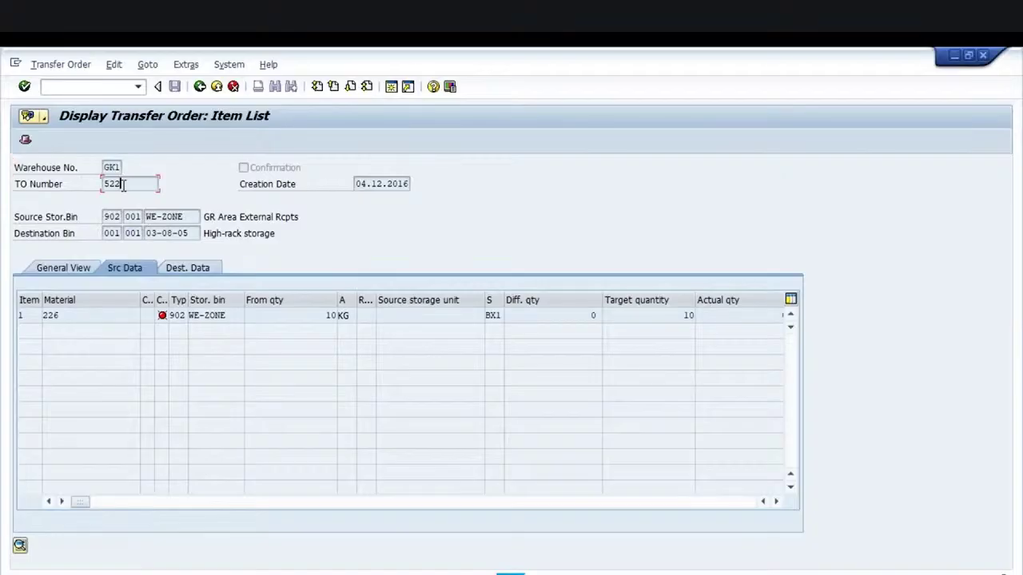
pyautogui.moveTo(121, 184); pyautogui.dragTo(106, 184)
pyautogui.hotkey('ctrl', 'c')
pyautogui.press('F3')
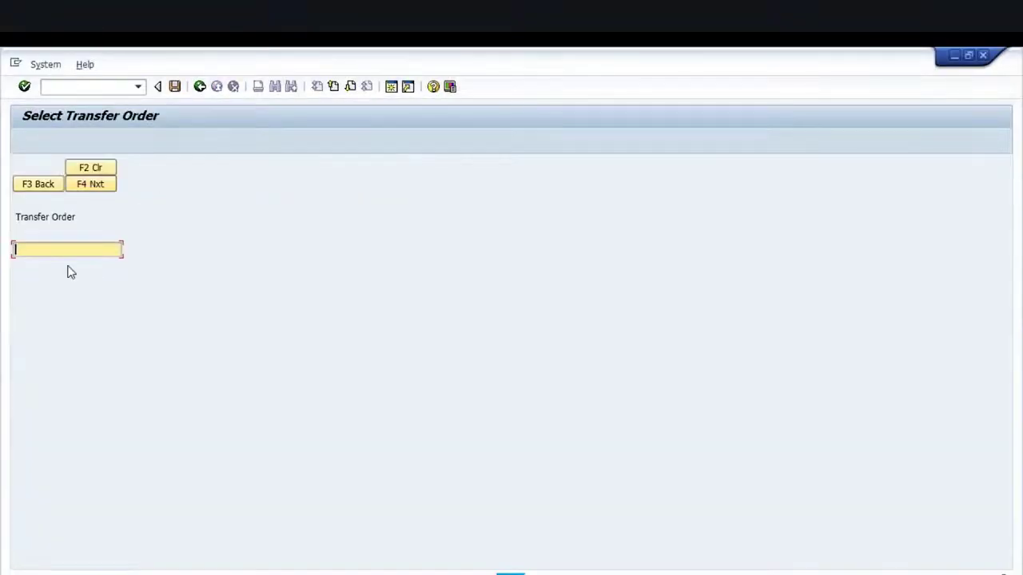
pyautogui.hotkey('ctrl', 'v')
pyautogui.click(84, 189)
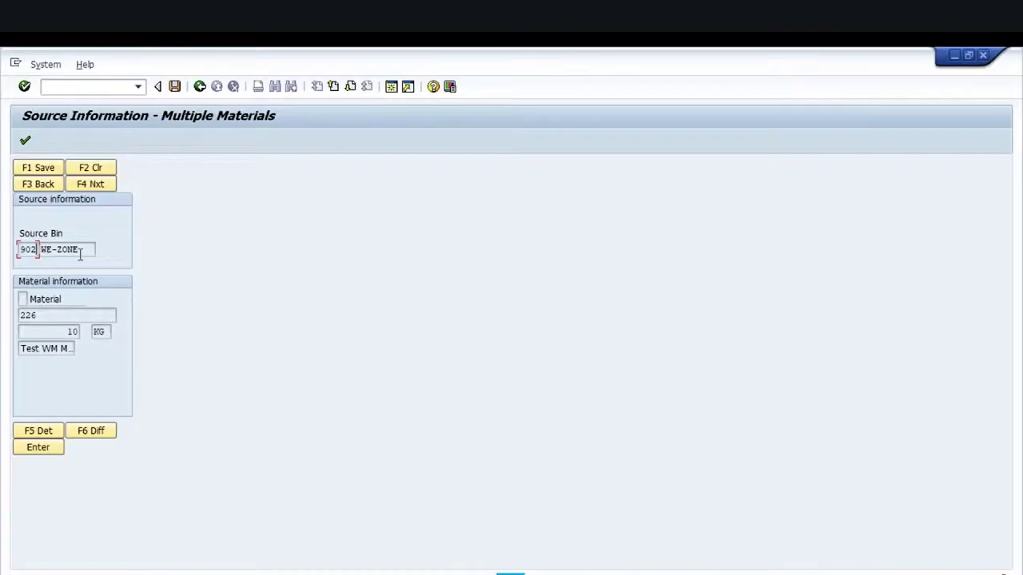
# Confirm material 226 on the source screen and move on to destination information
pyautogui.moveTo(88, 248); pyautogui.dragTo(42, 248)
pyautogui.click(40, 249)
pyautogui.click(44, 170)
pyautogui.click(22, 299)
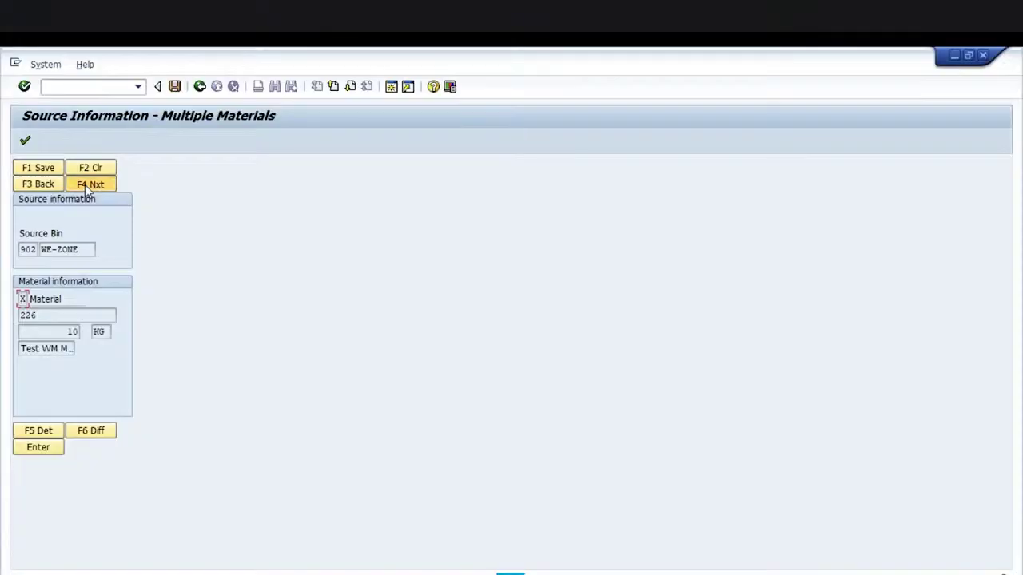
pyautogui.press('F4')
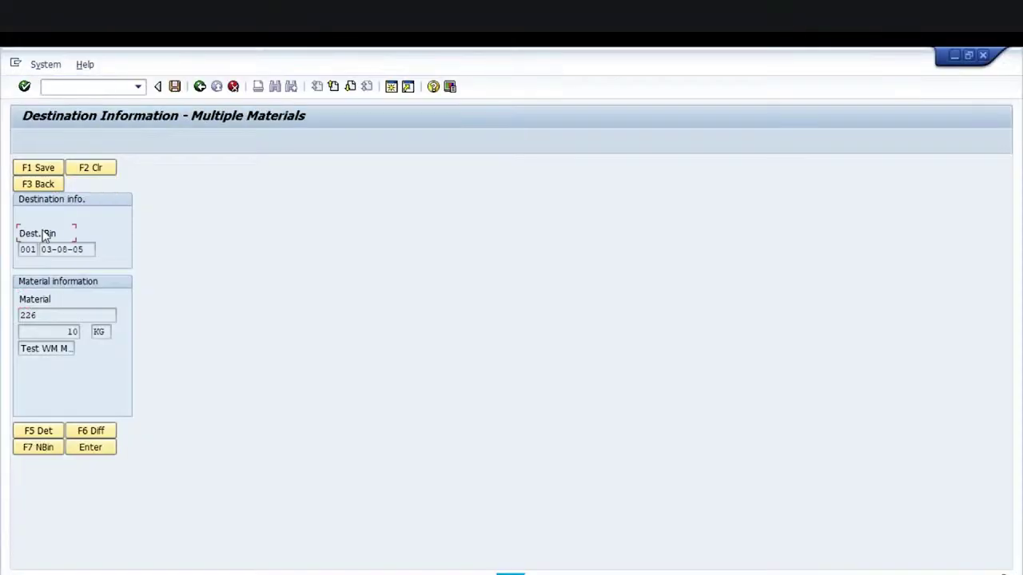
# Verify destination storage type 001, bin 03-08-05, and save the putaway
pyautogui.click(24, 249)
pyautogui.doubleClick(29, 249)
pyautogui.click(38, 249)
pyautogui.moveTo(89, 249); pyautogui.dragTo(50, 249)
pyautogui.click(41, 249)
pyautogui.moveTo(90, 248); pyautogui.dragTo(38, 247)
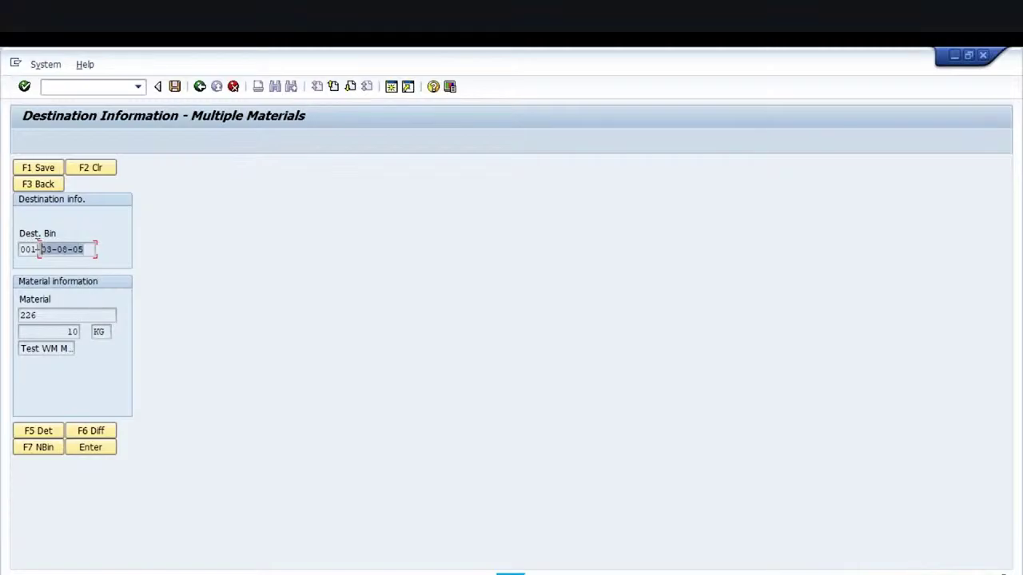
pyautogui.click(38, 244)
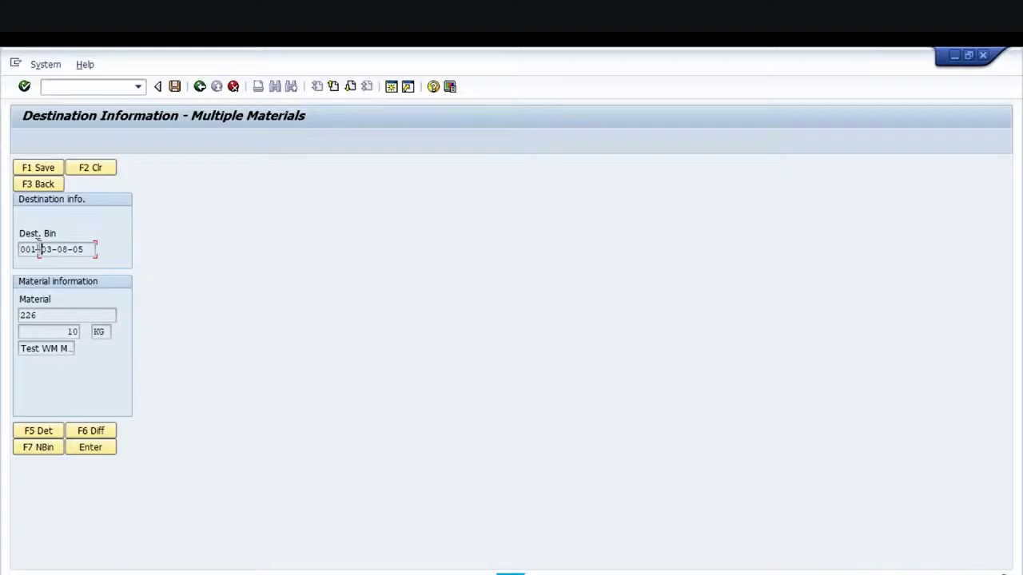
pyautogui.click(44, 170)
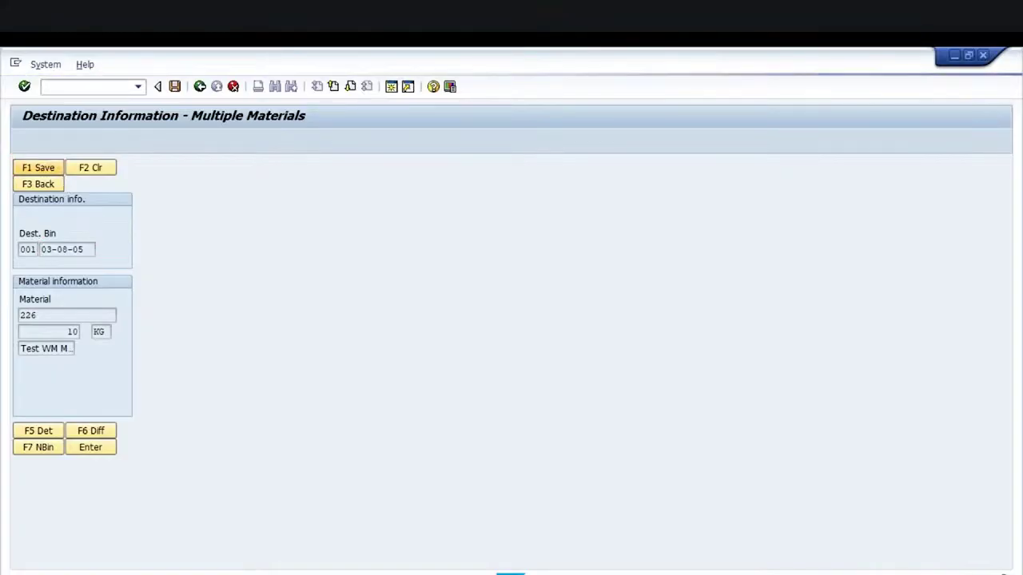
# Display transfer order 522 in GK1 with /NLT21 and check item 1's confirmed status
pyautogui.click(66, 90)
pyautogui.write('/NLT21')
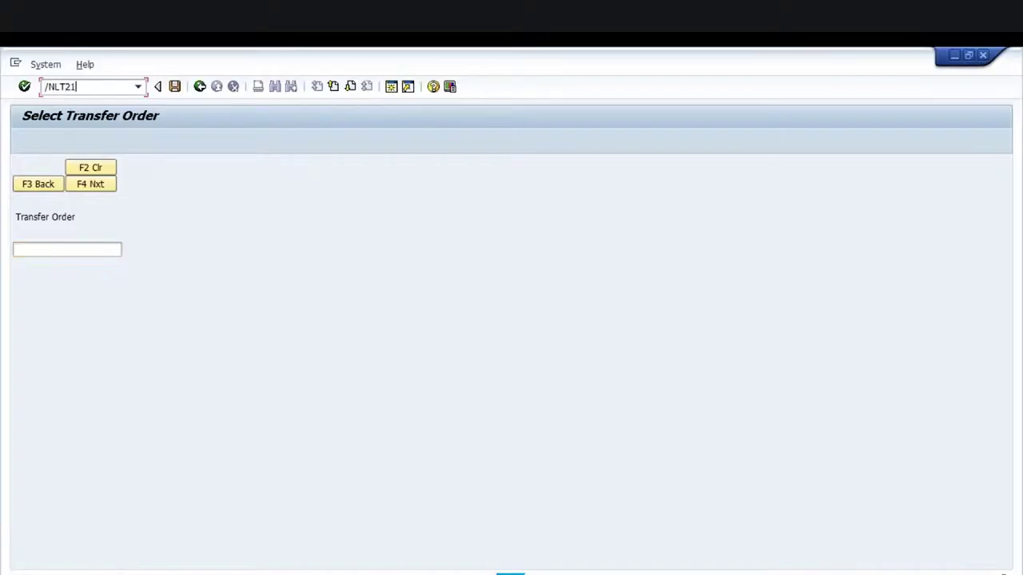
pyautogui.press('Return')
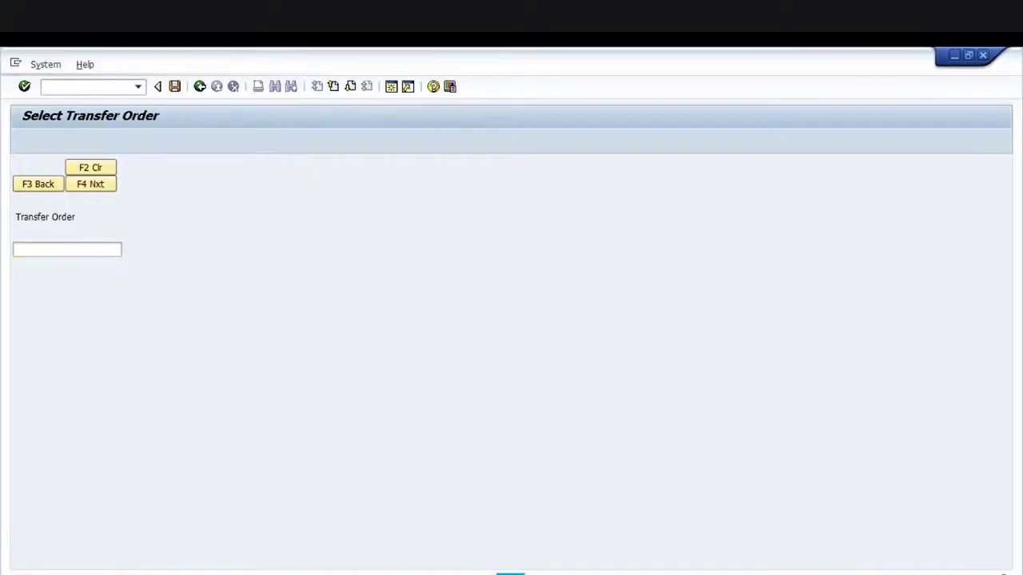
pyautogui.press('Tab')
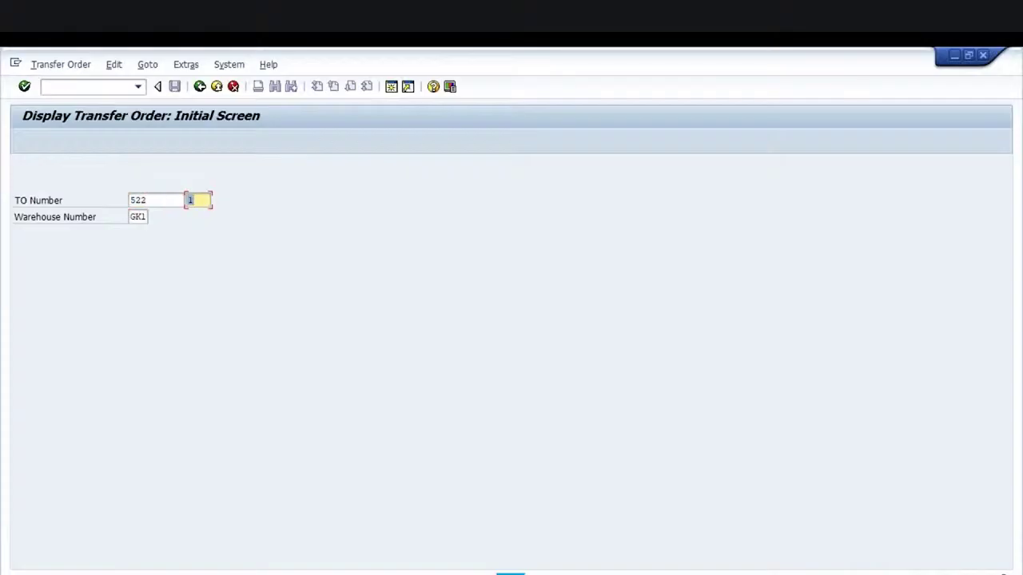
pyautogui.press('Delete')
pyautogui.press('Return')
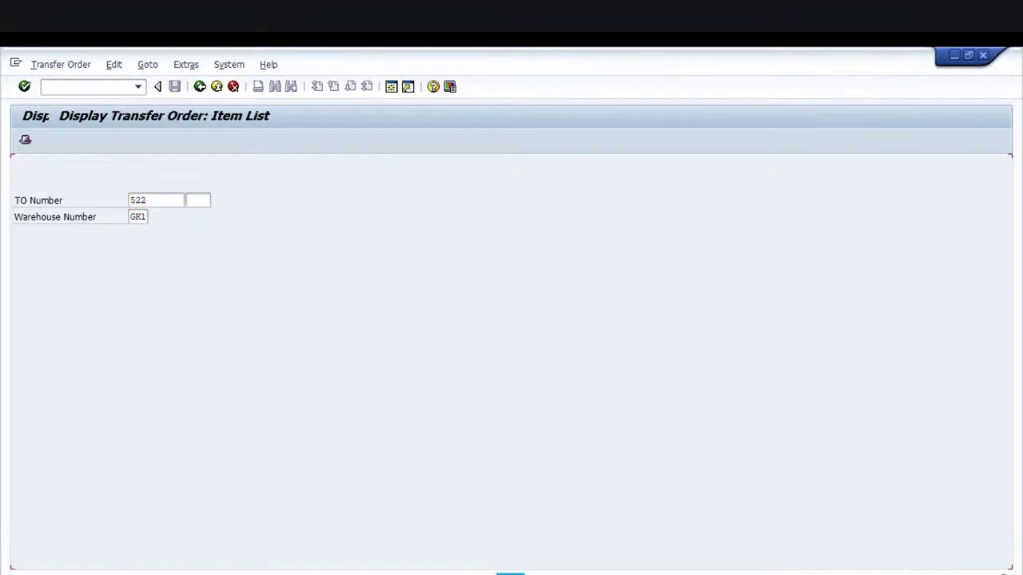
pyautogui.click(124, 268)
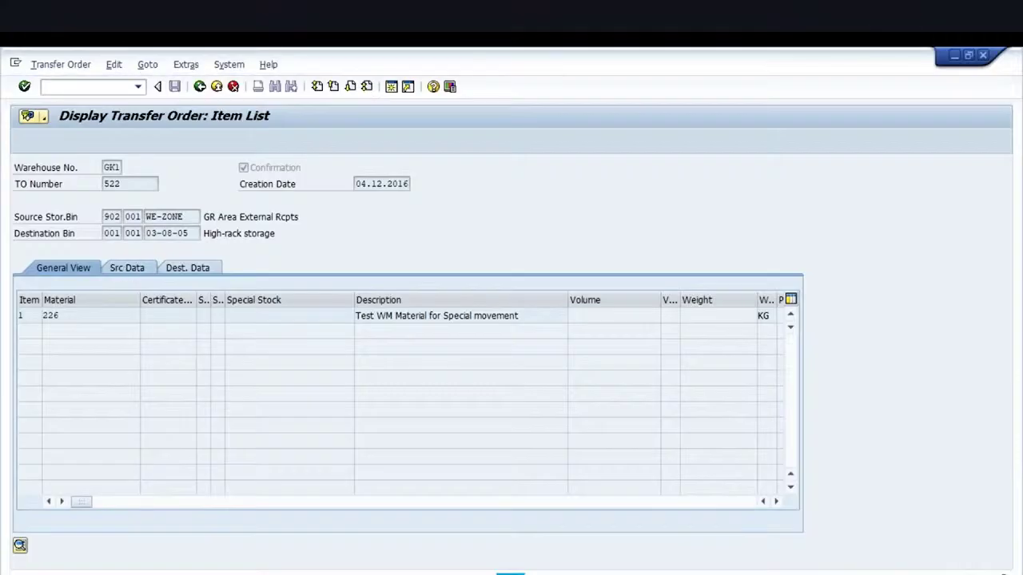
pyautogui.click(163, 317)
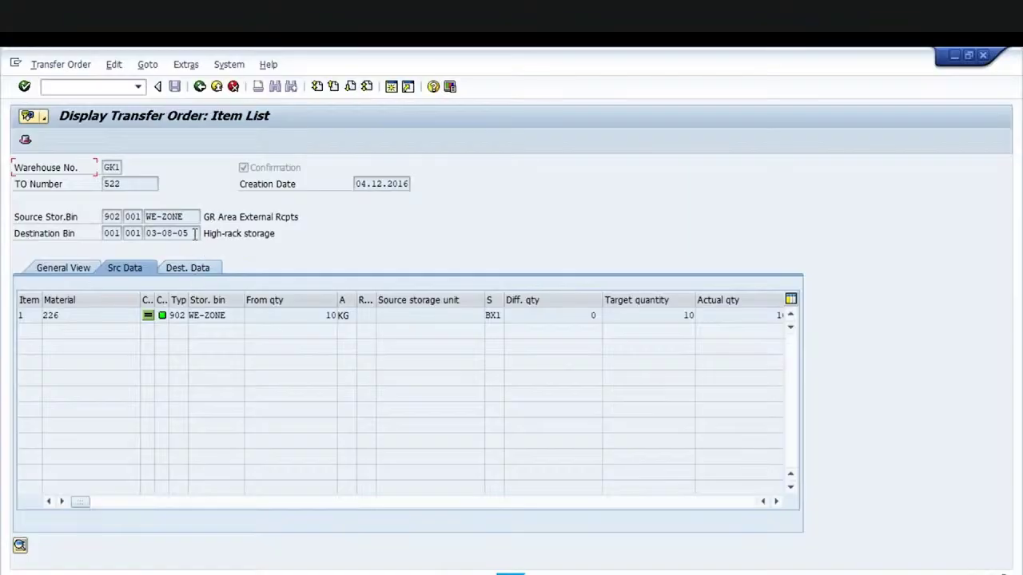
# Check destination bin 03-08-05, then run /NLS25 for stock per storage bin
pyautogui.moveTo(190, 233); pyautogui.dragTo(146, 233)
pyautogui.click(147, 233)
pyautogui.write('/NLS25')
pyautogui.press('Return')
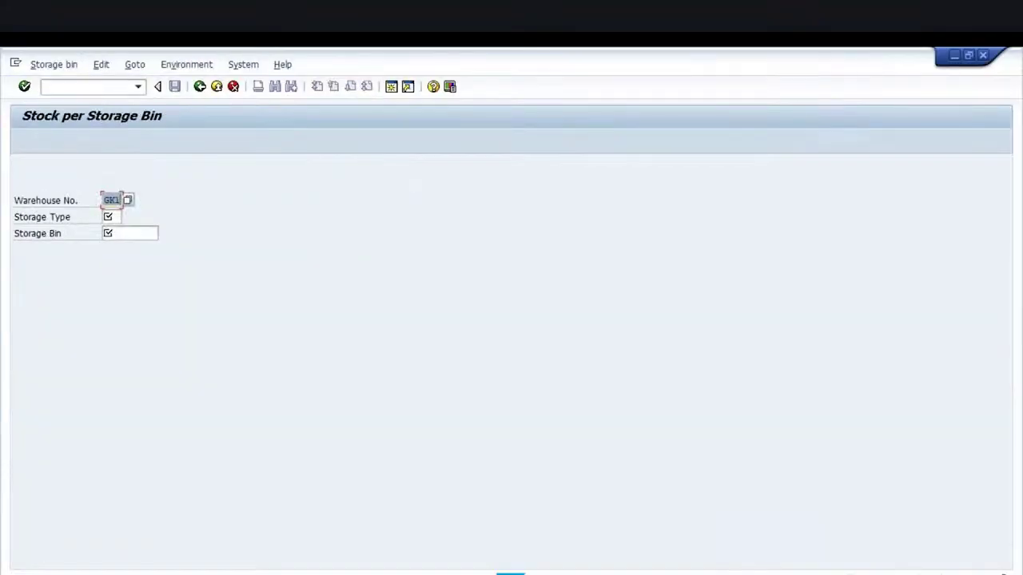
# Display the stock in storage type 001, bin 03-08-05
pyautogui.click(111, 216)
pyautogui.write('001')
pyautogui.press('Tab')
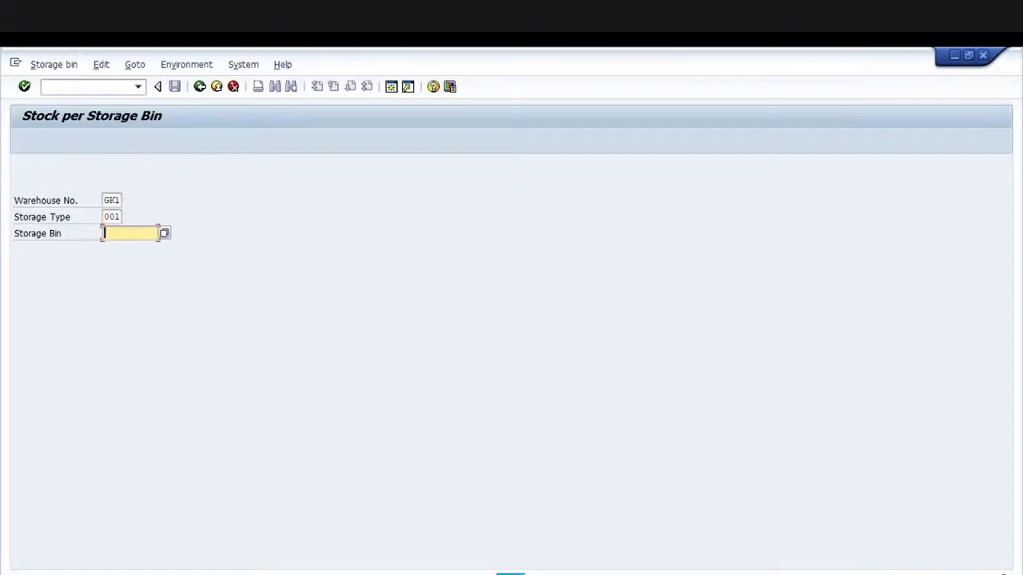
pyautogui.write('03-08-05')
pyautogui.press('Return')
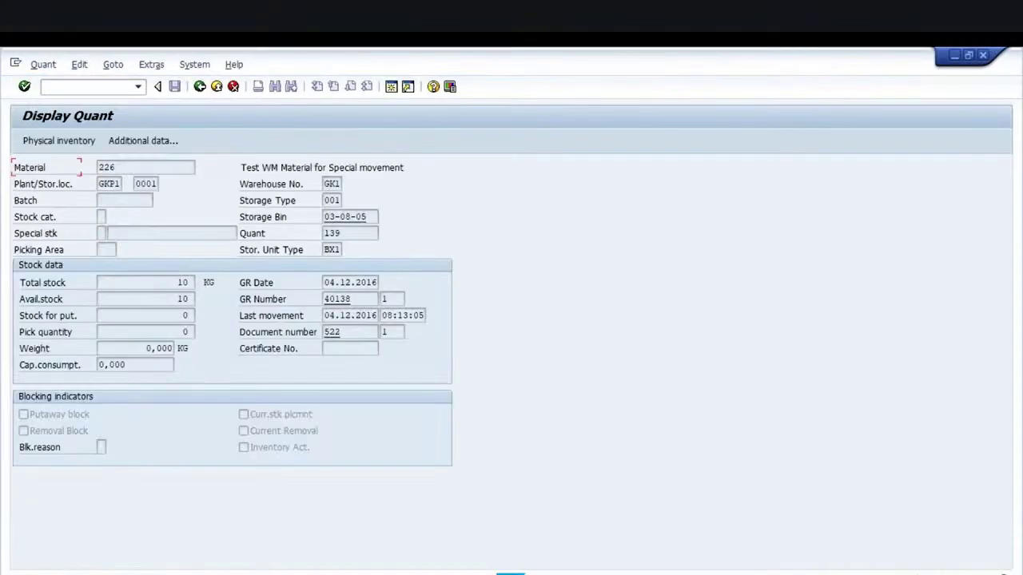
# Confirm the bin holds 10 KG of material 226, then bring up the WM Topics slides
pyautogui.click(191, 282)
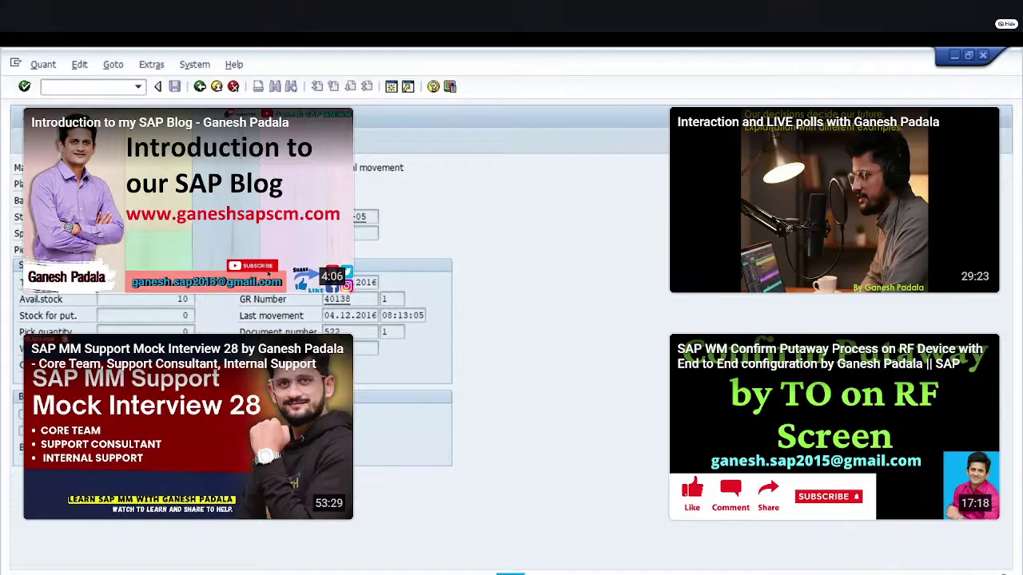
pyautogui.moveTo(715, 573)
pyautogui.click(715, 552)
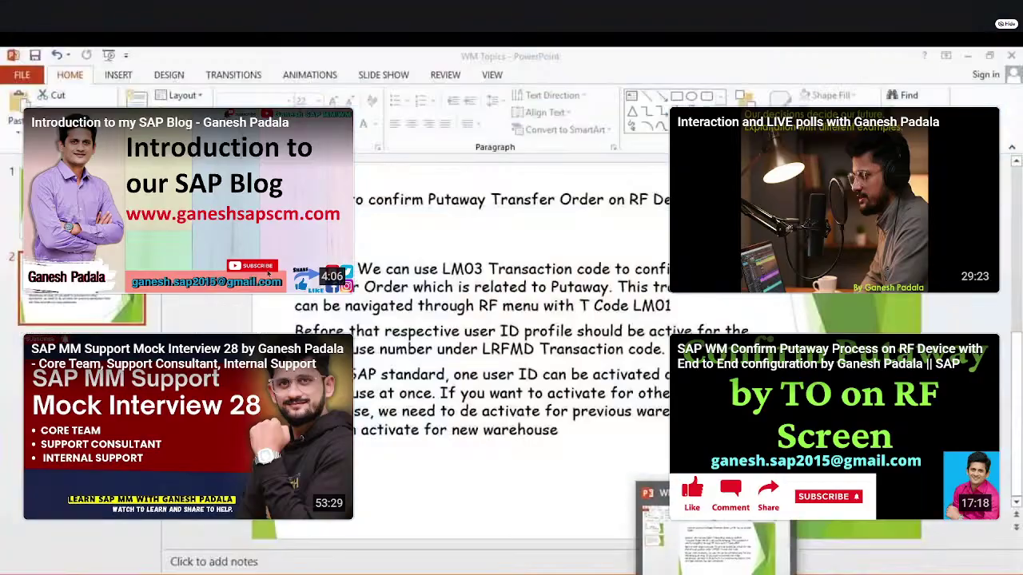
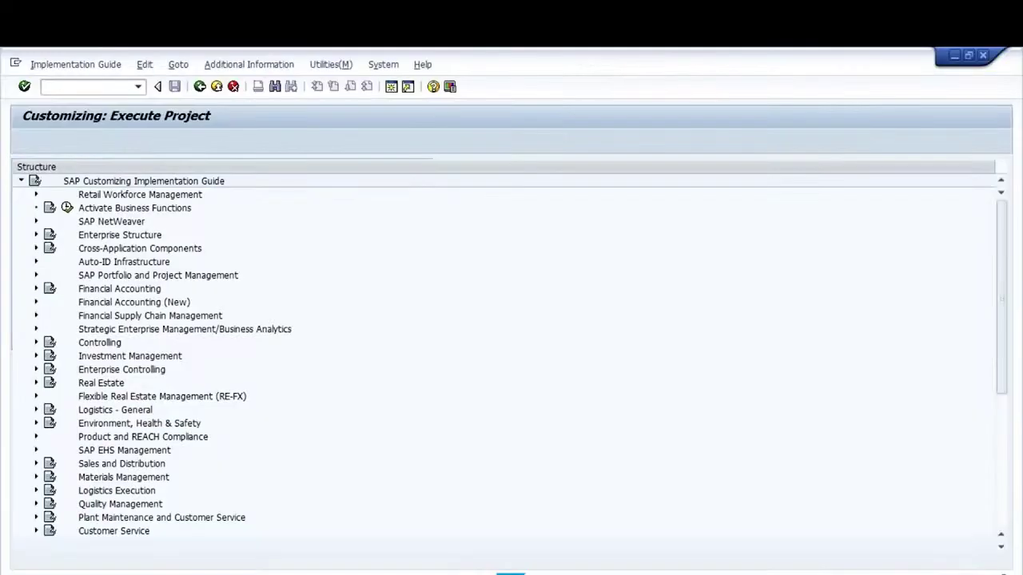
# Drill through Logistics Execution > Warehouse Management > Master Data > Storage Bins and run Define Blocking Reasons
pyautogui.click(35, 491)
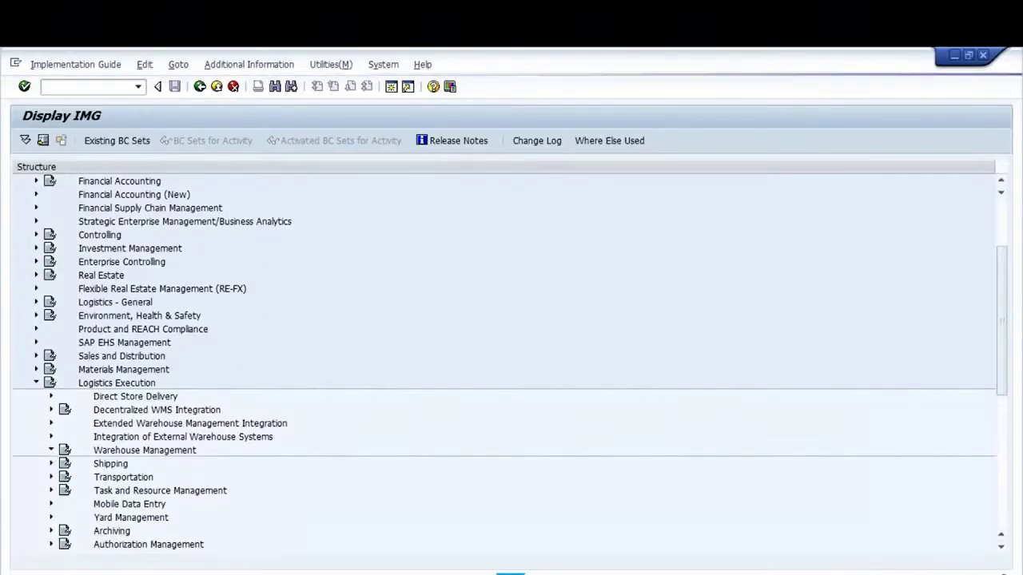
pyautogui.click(51, 450)
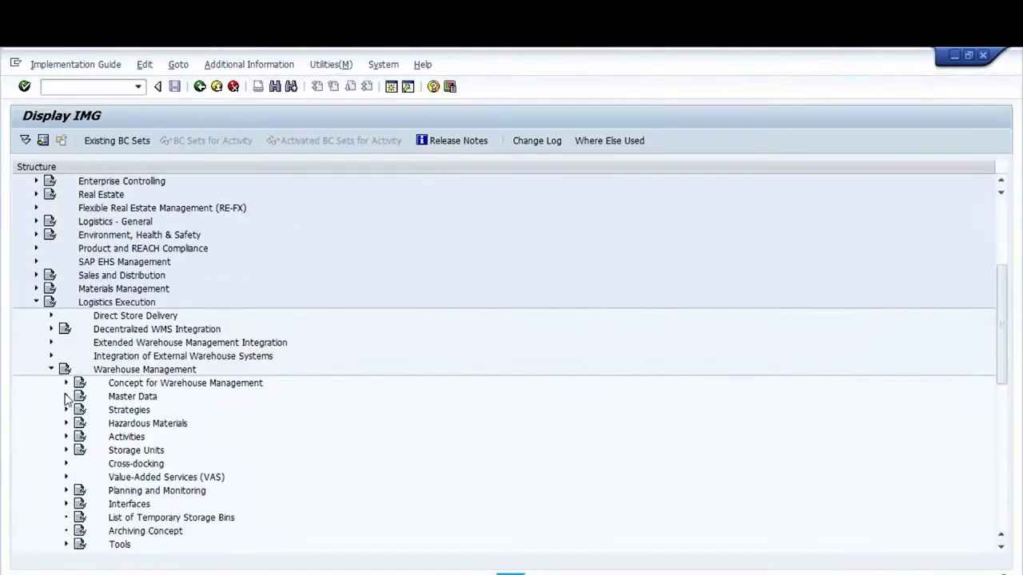
pyautogui.click(66, 397)
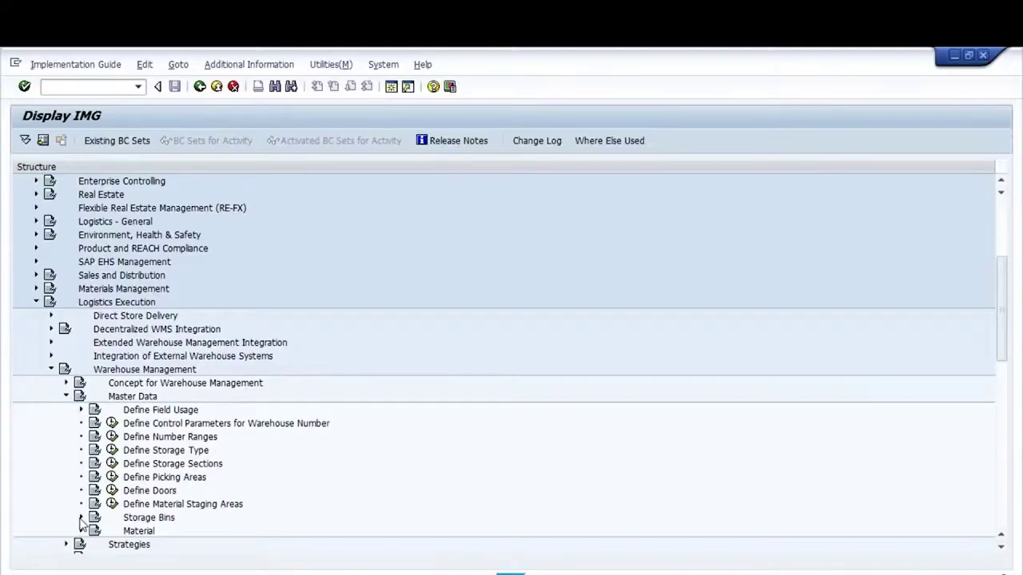
pyautogui.click(81, 518)
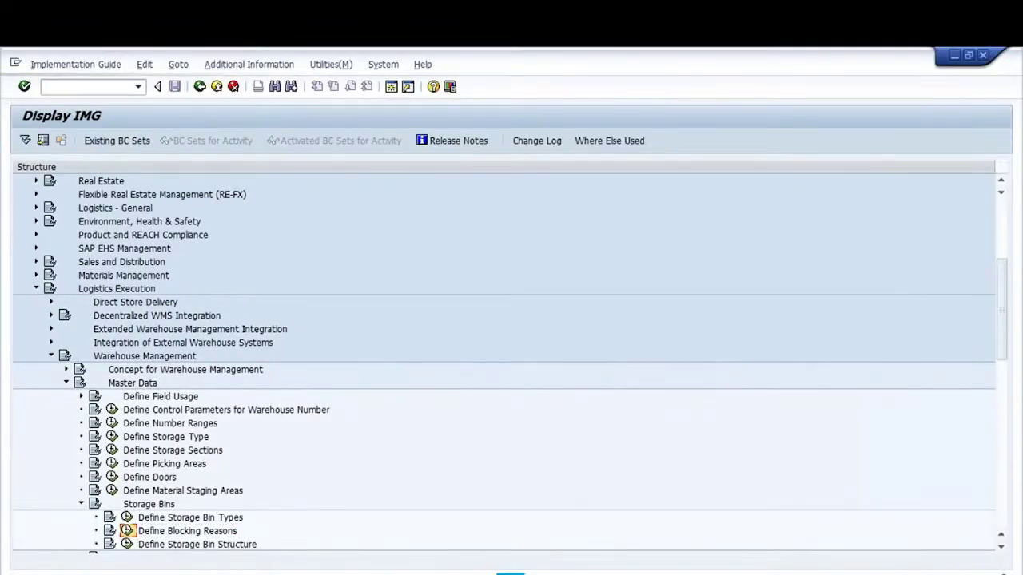
pyautogui.click(127, 530)
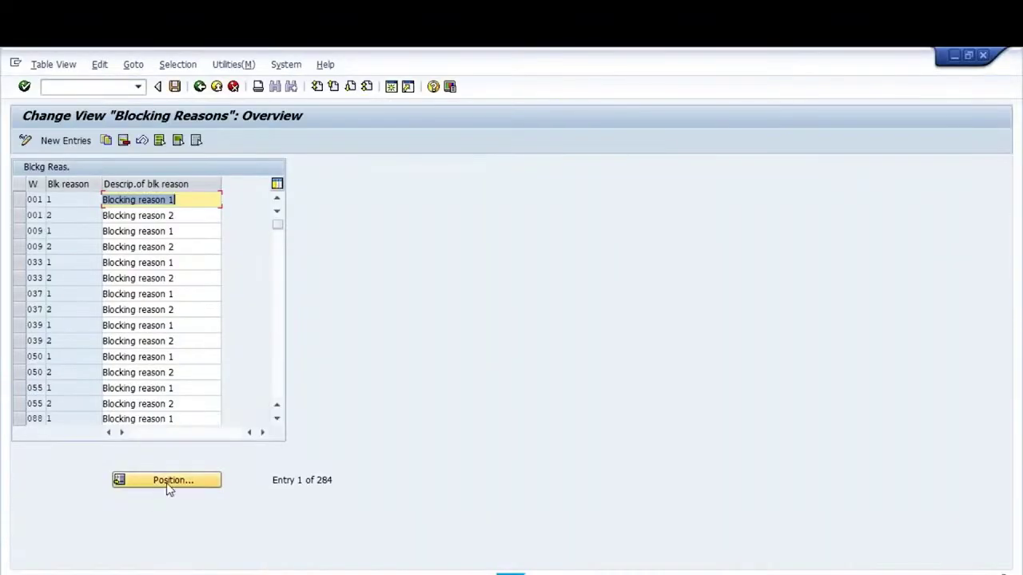
# Position the Blocking Reasons table on warehouse G01 and select only its Maintenance Work row
pyautogui.click(168, 483)
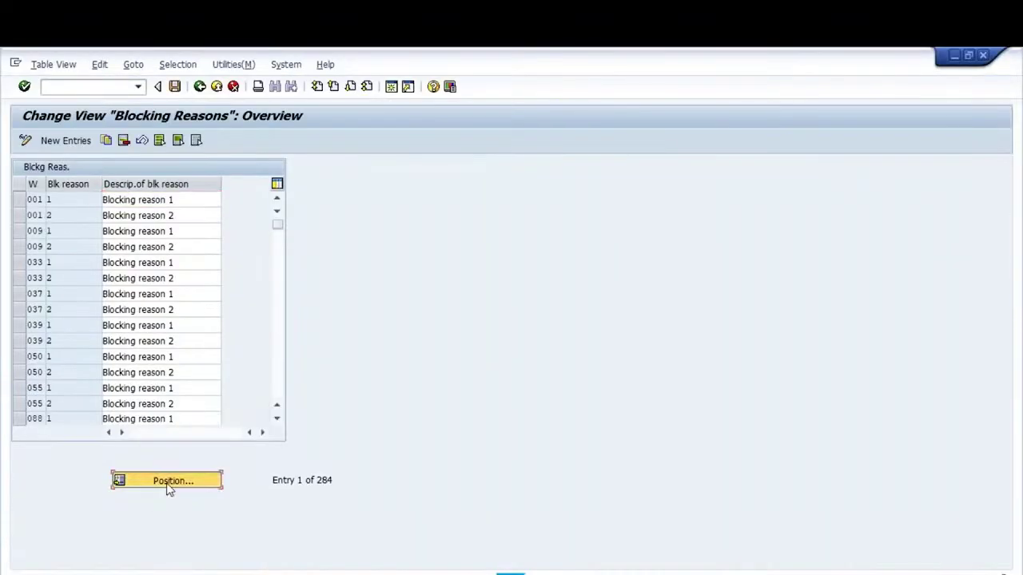
pyautogui.press('capslock')
pyautogui.write('G01')
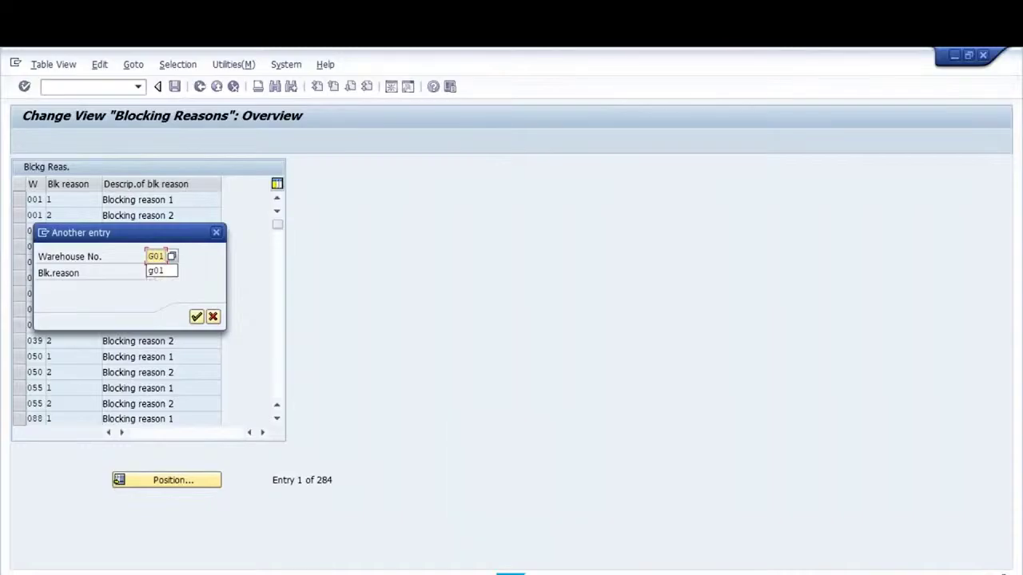
pyautogui.press('Tab')
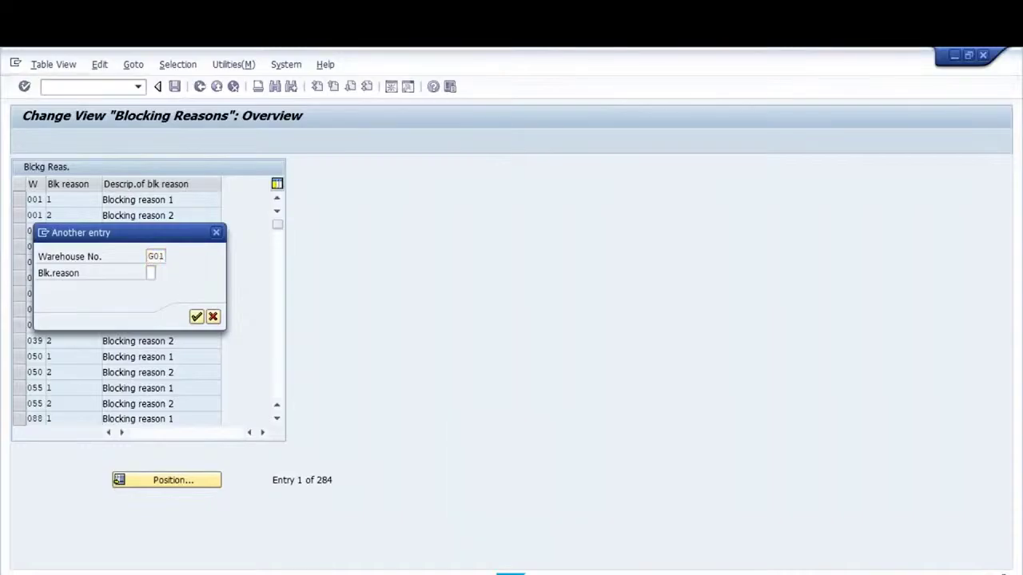
pyautogui.press('Return')
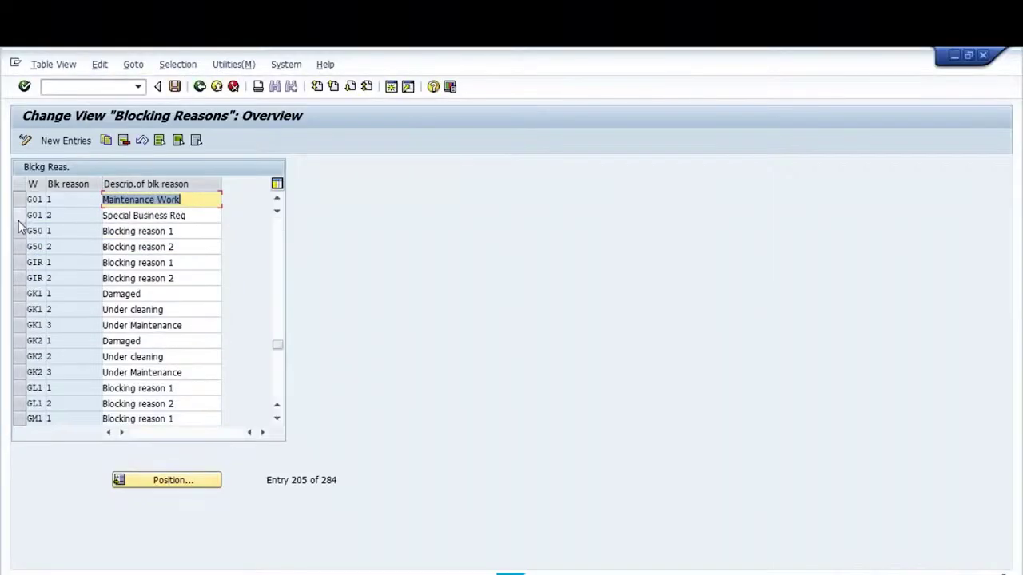
pyautogui.click(21, 217)
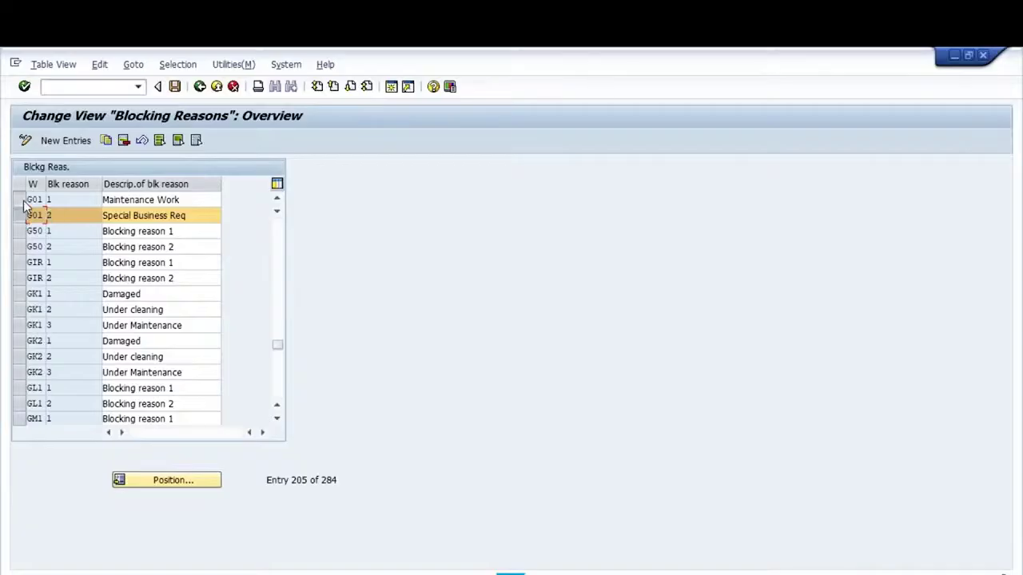
pyautogui.click(21, 200)
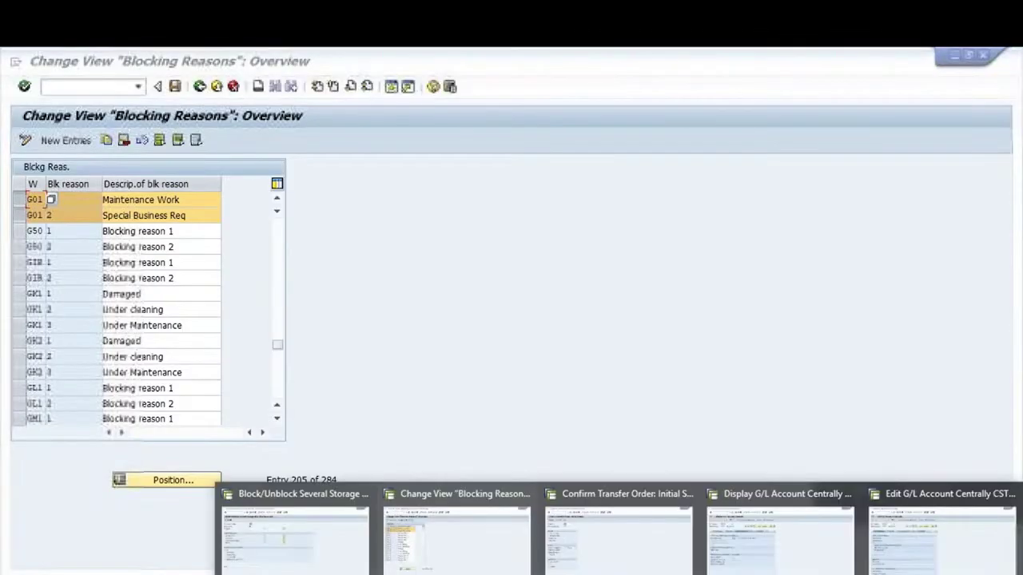
pyautogui.click(333, 550)
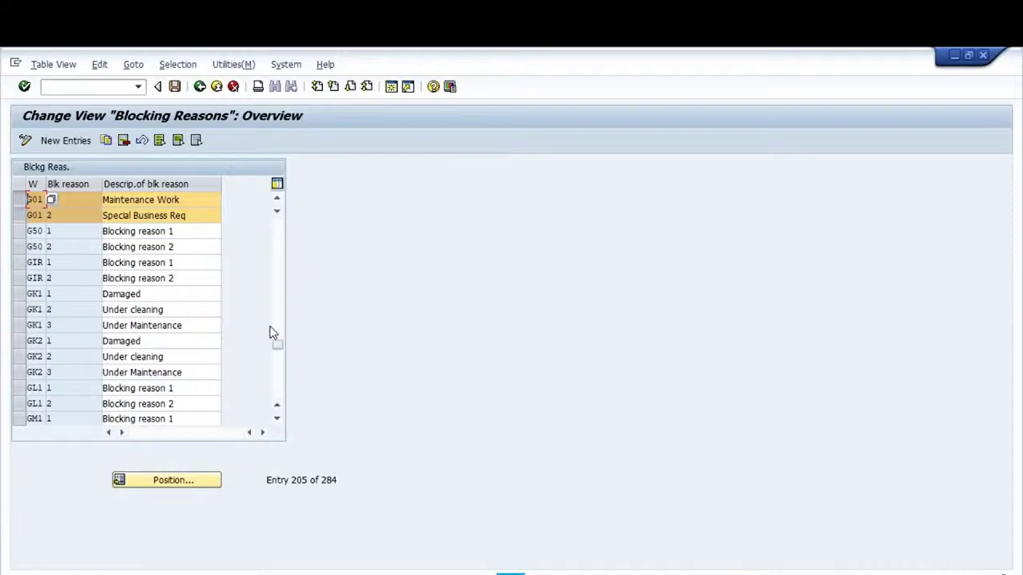
pyautogui.click(21, 201)
pyautogui.click(22, 212)
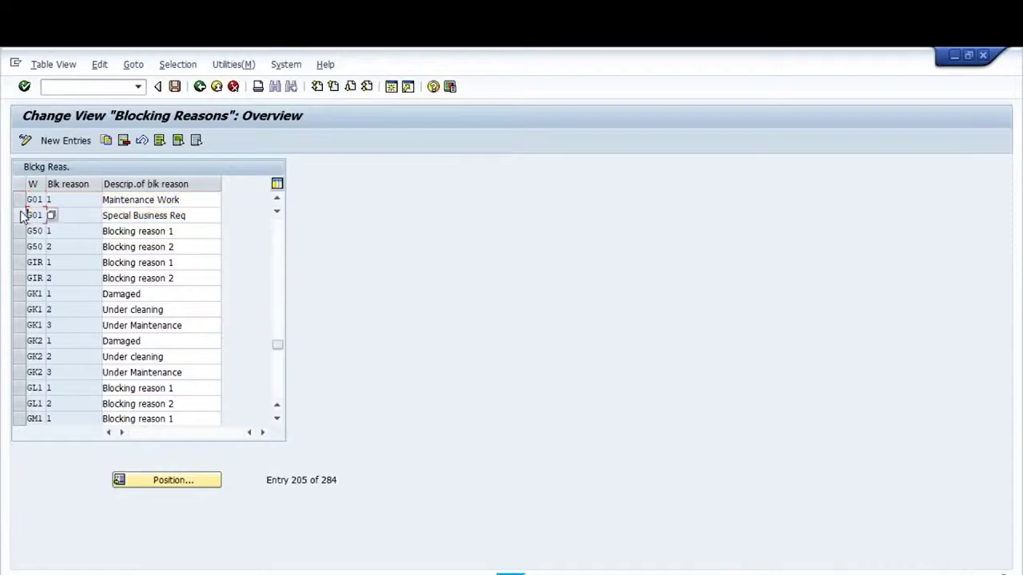
pyautogui.click(22, 203)
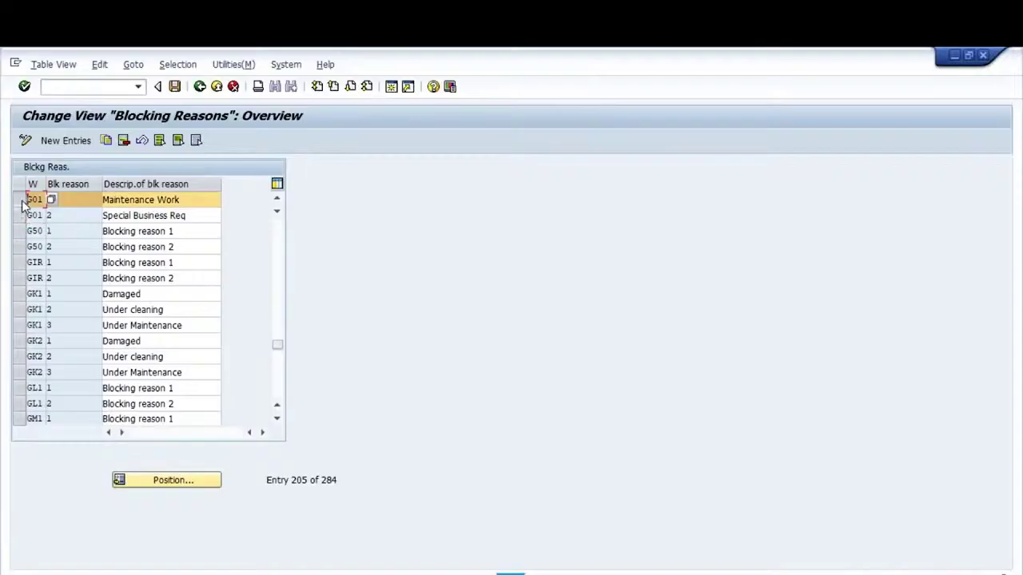
# Copy that row as reason 3 with description 'Damaged', confirm and save
pyautogui.click(106, 140)
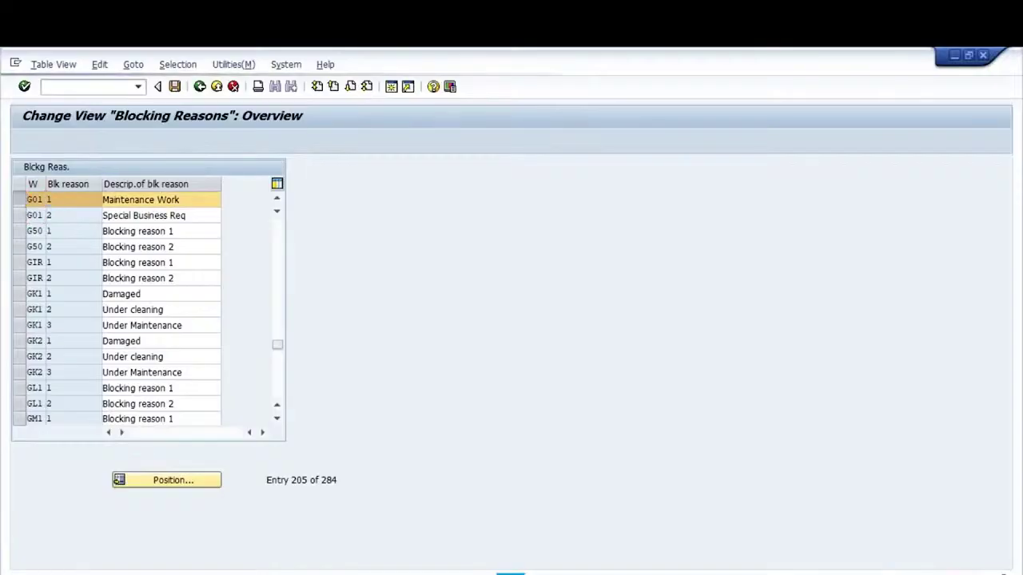
pyautogui.write('3')
pyautogui.press('Tab')
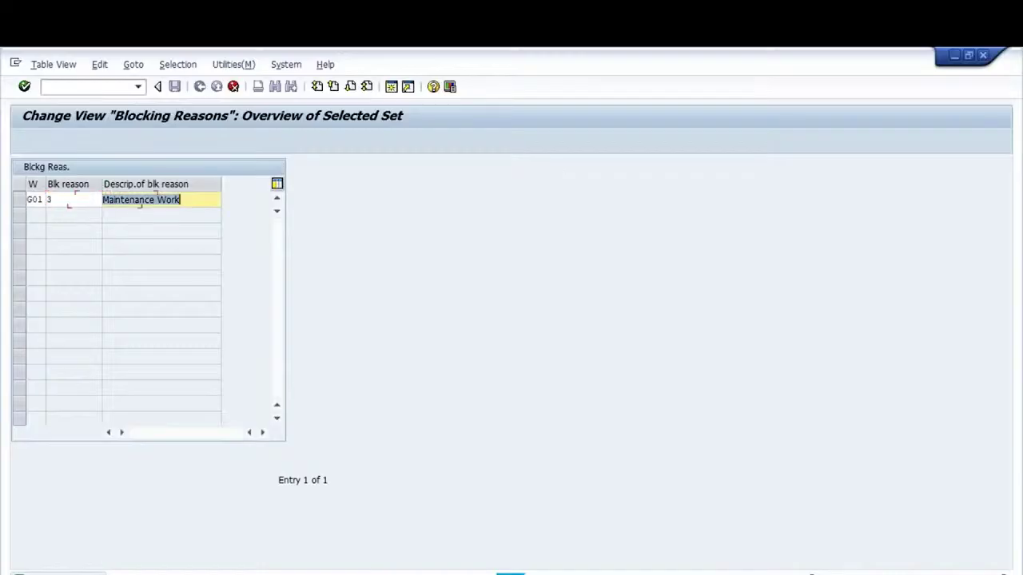
pyautogui.write('Damage')
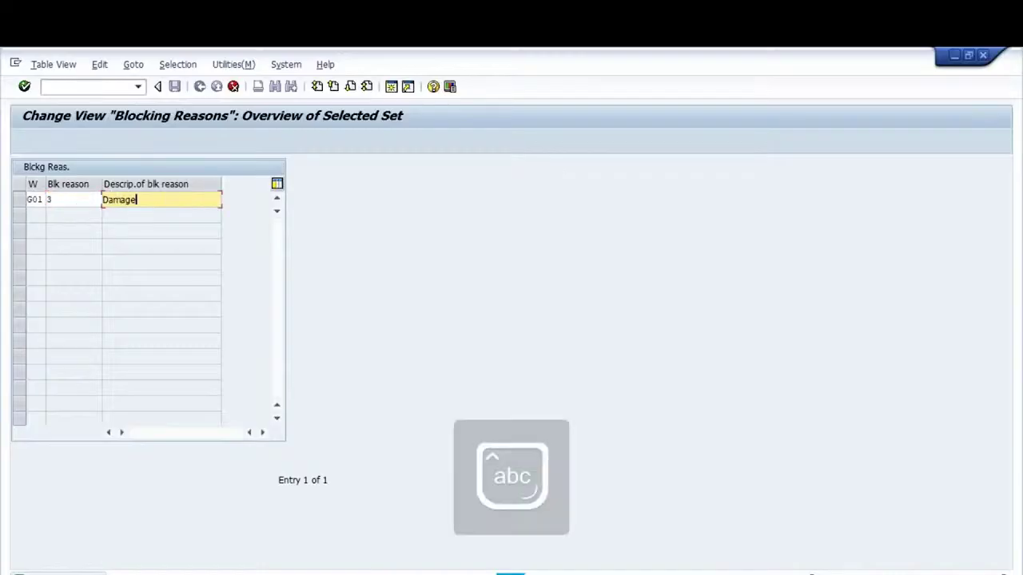
pyautogui.write('d')
pyautogui.press('Return')
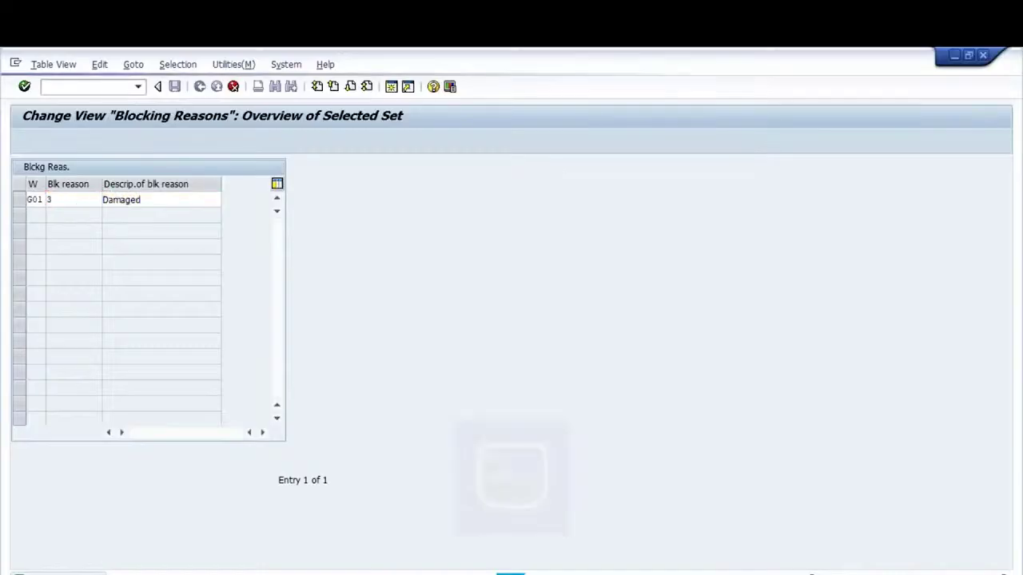
pyautogui.press('F3')
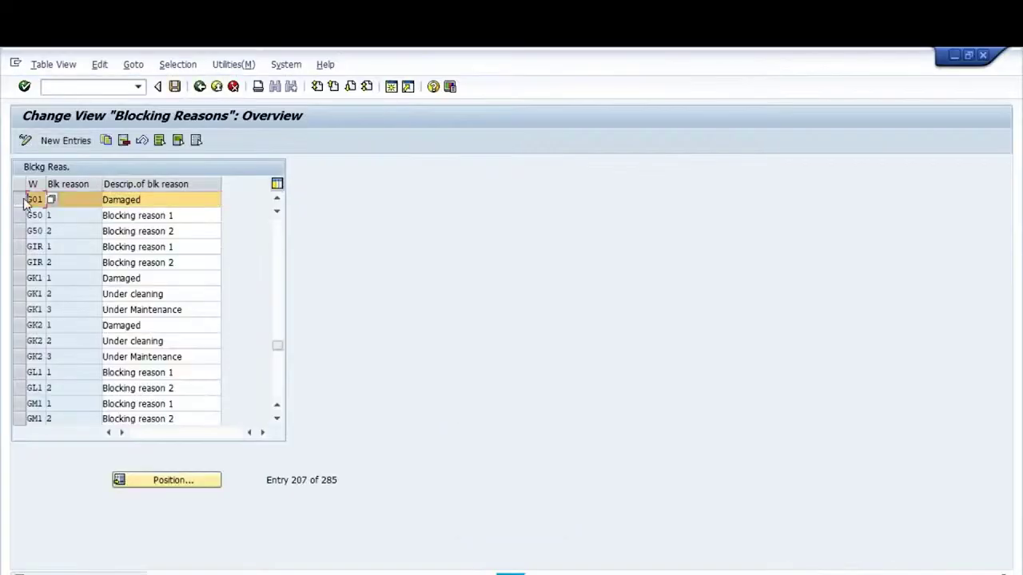
# Copy the Damaged entry as G01 reason 4 'Temporary no use' and save it to a customizing request
pyautogui.click(106, 141)
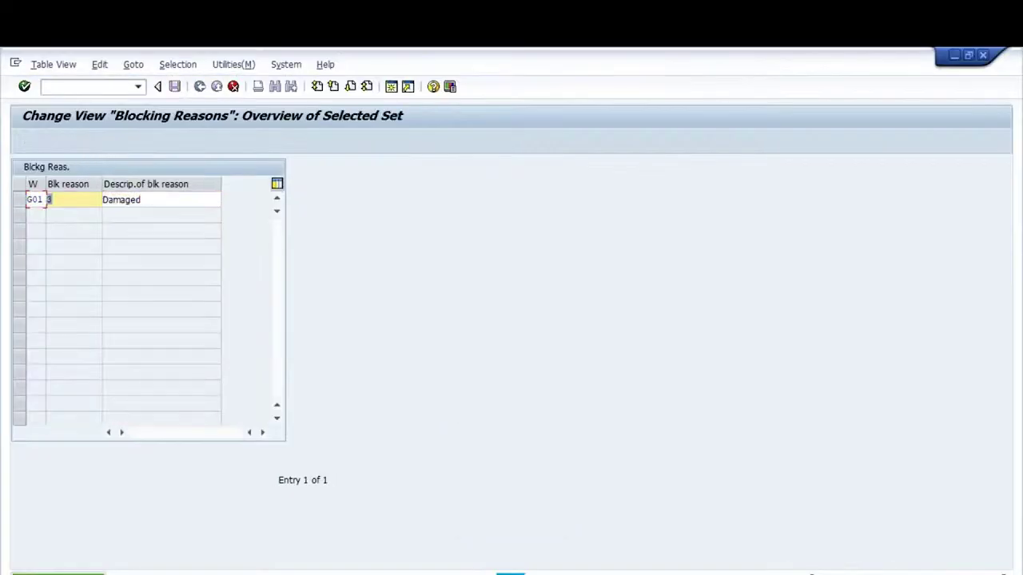
pyautogui.write('34')
pyautogui.press('Tab')
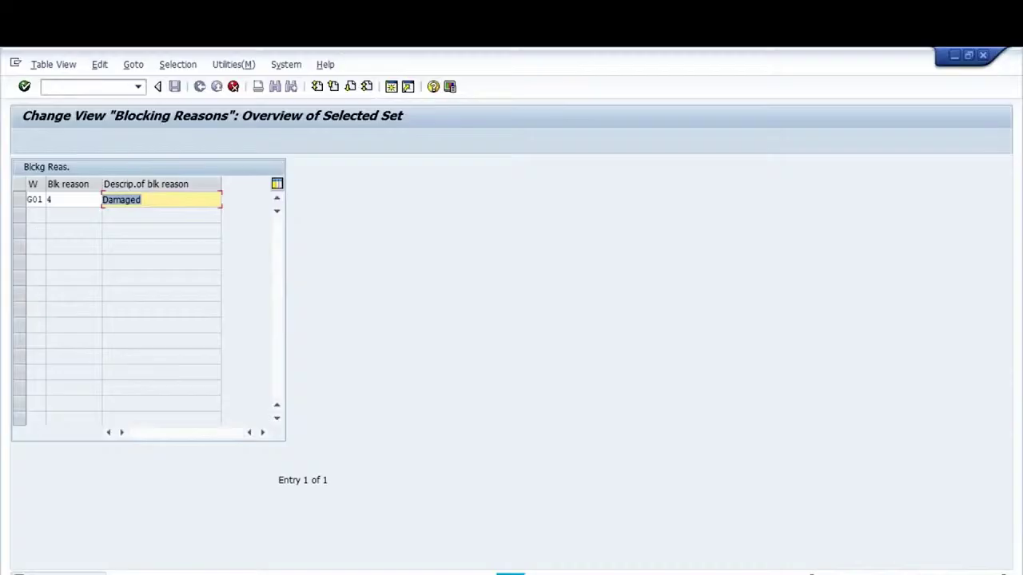
pyautogui.press('capslock')
pyautogui.write('TE')
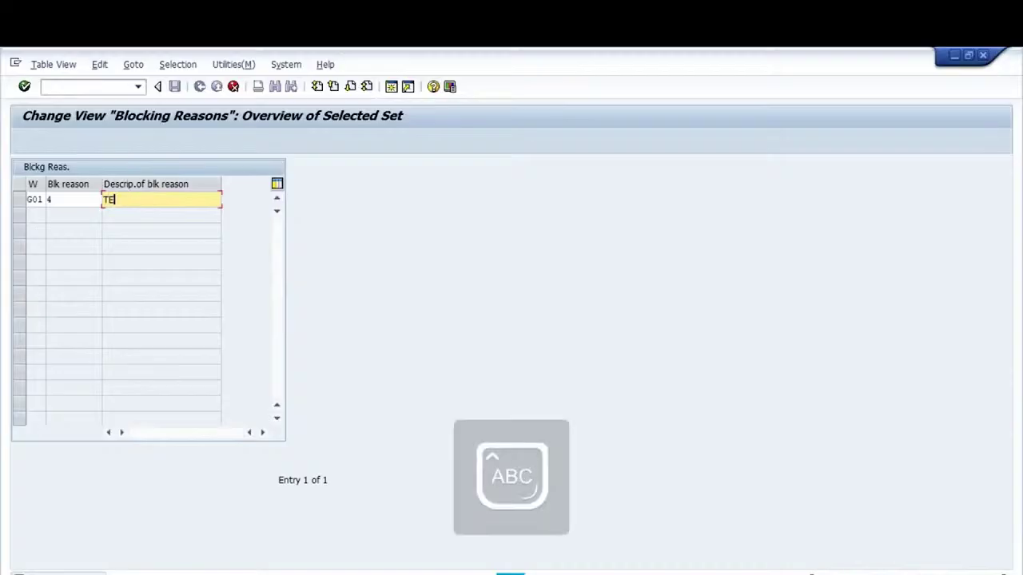
pyautogui.press('BackSpace')
pyautogui.press('capslock')
pyautogui.write('emporary ')
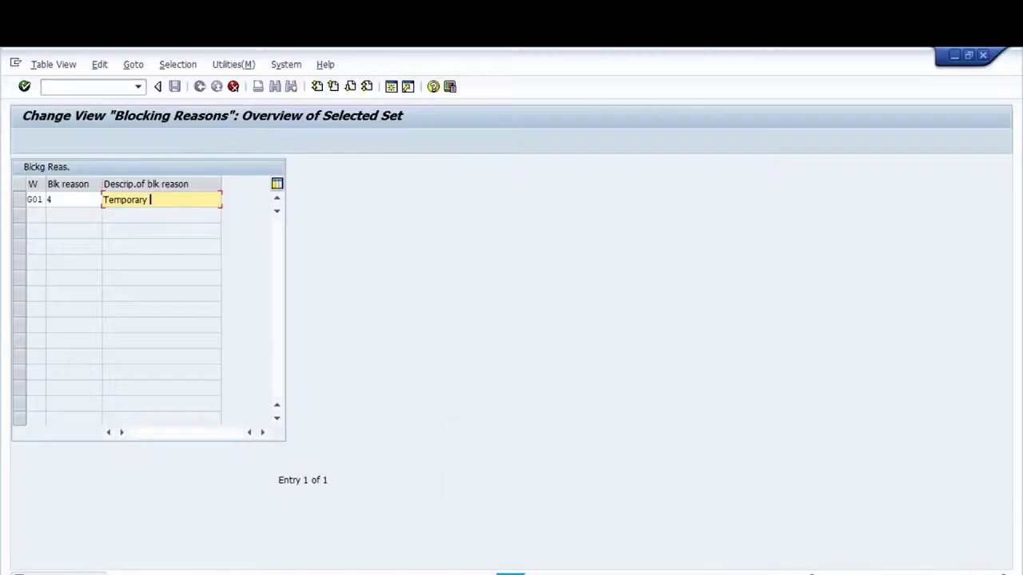
pyautogui.write('no use')
pyautogui.press('F3')
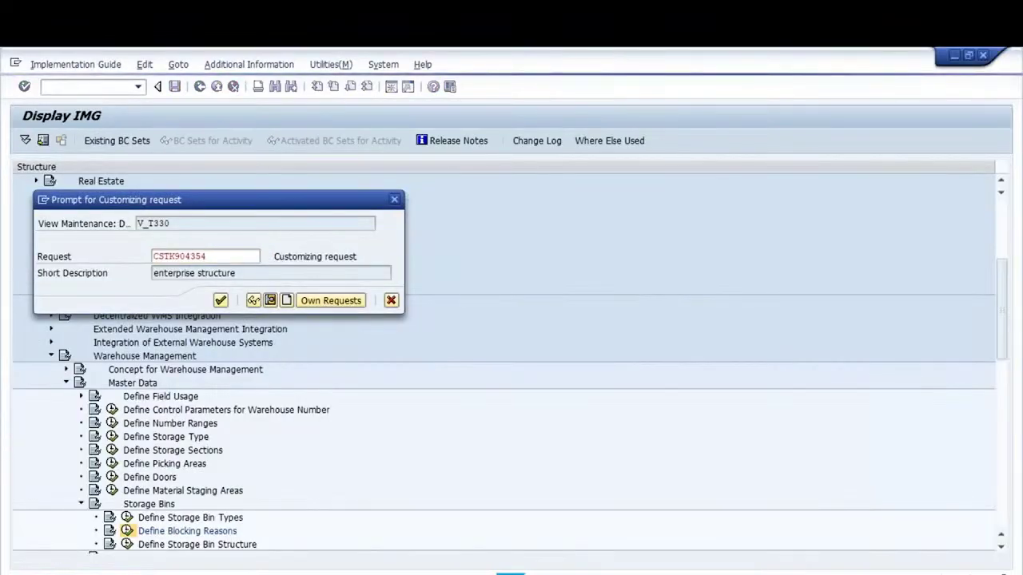
pyautogui.press('Return')
# Copy that row as reason 5 'Reserved', save, and go back to the IMG tree
pyautogui.click(22, 203)
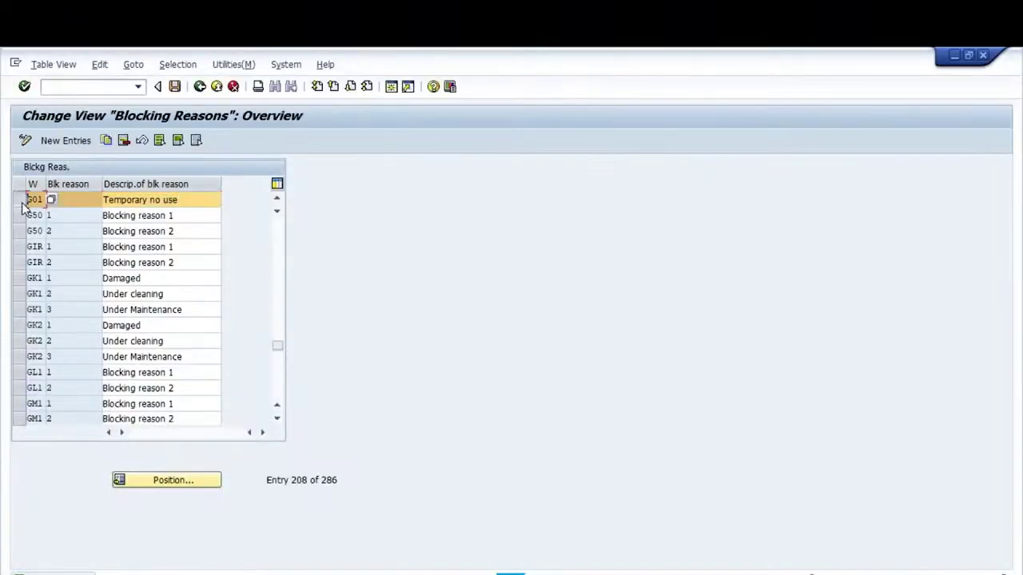
pyautogui.click(105, 141)
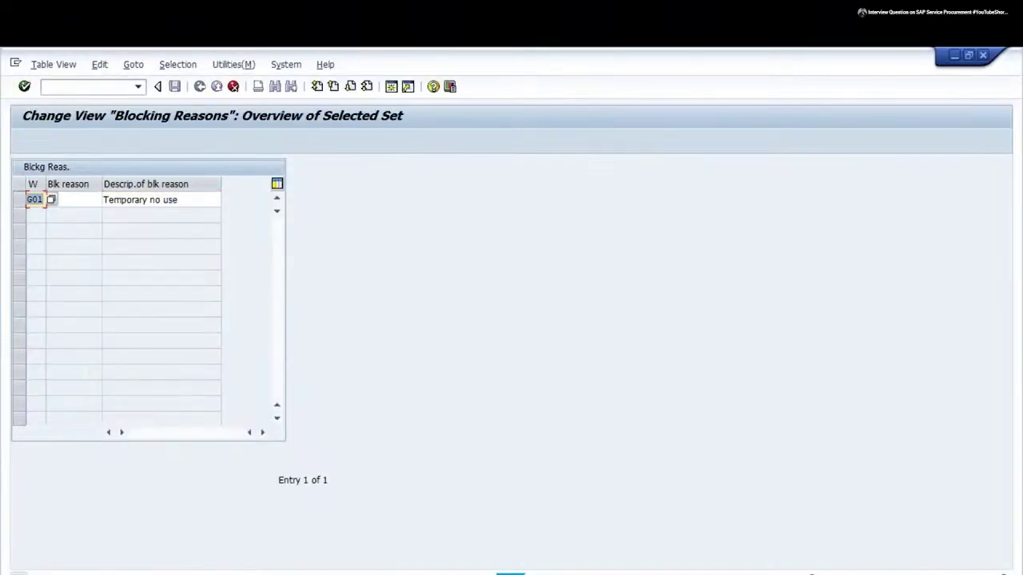
pyautogui.press('BackSpace')
pyautogui.write('5')
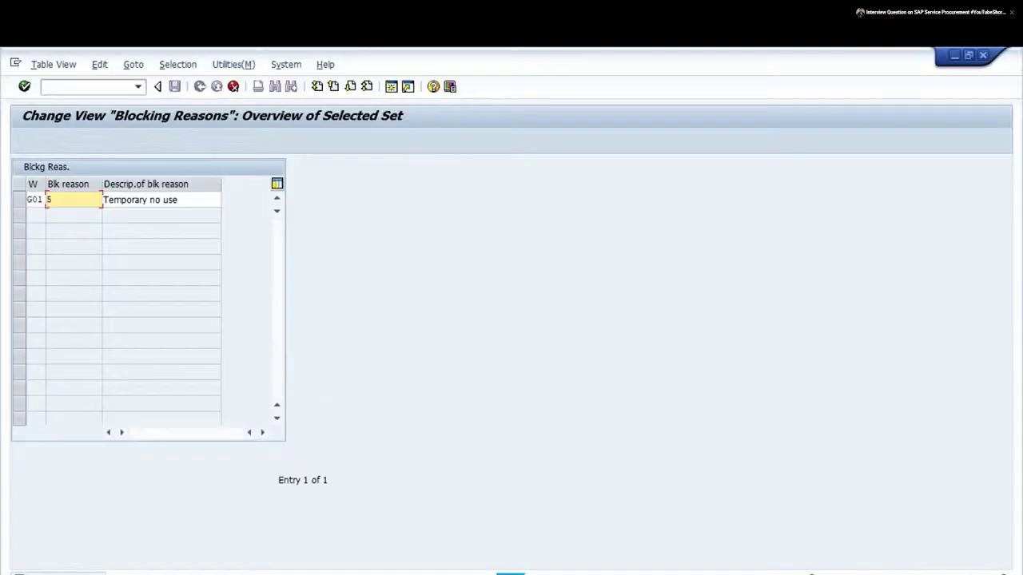
pyautogui.press('Tab')
pyautogui.press('capslock')
pyautogui.write('R')
pyautogui.press('capslock')
pyautogui.write('e')
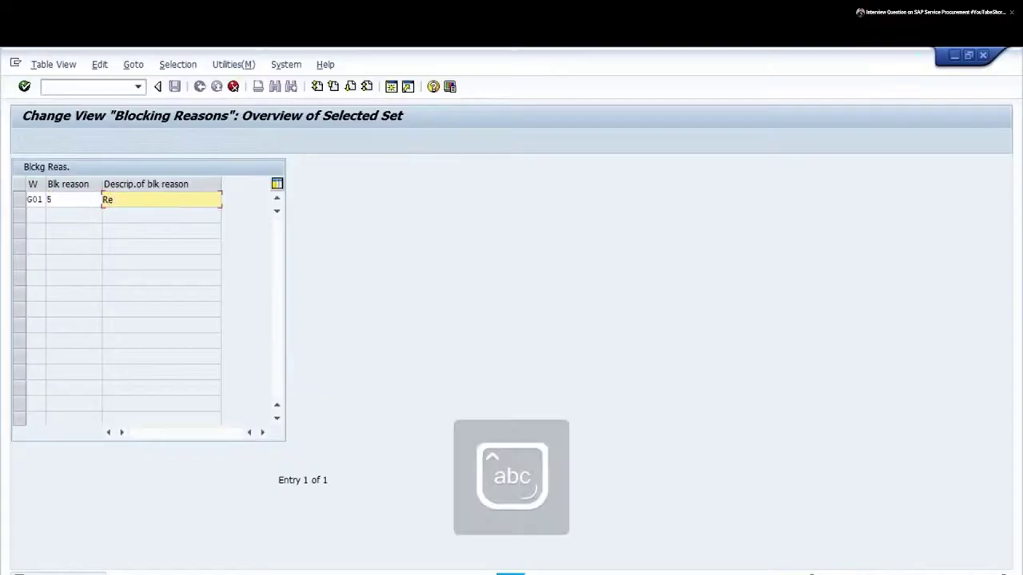
pyautogui.write('served')
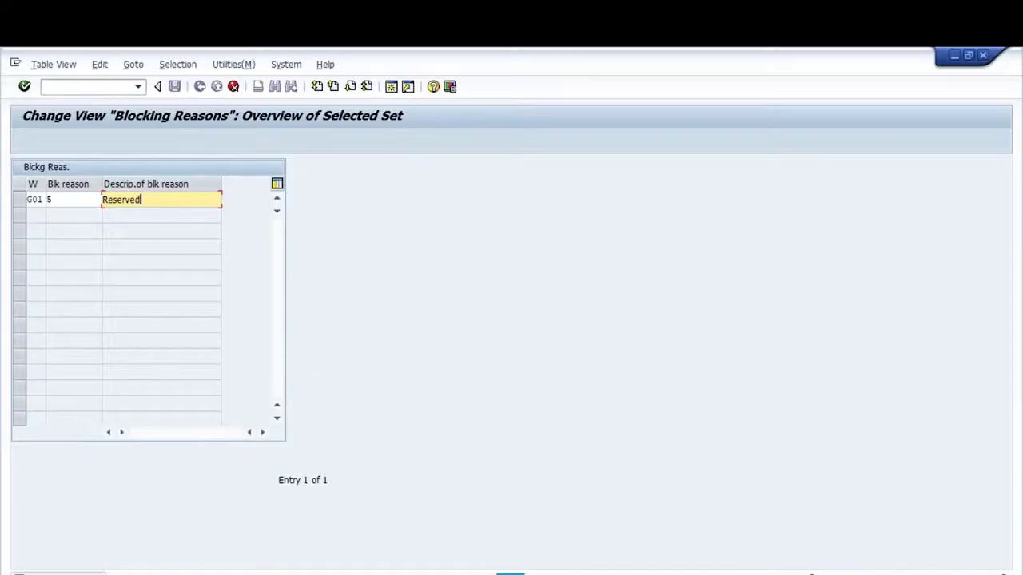
pyautogui.press('Return')
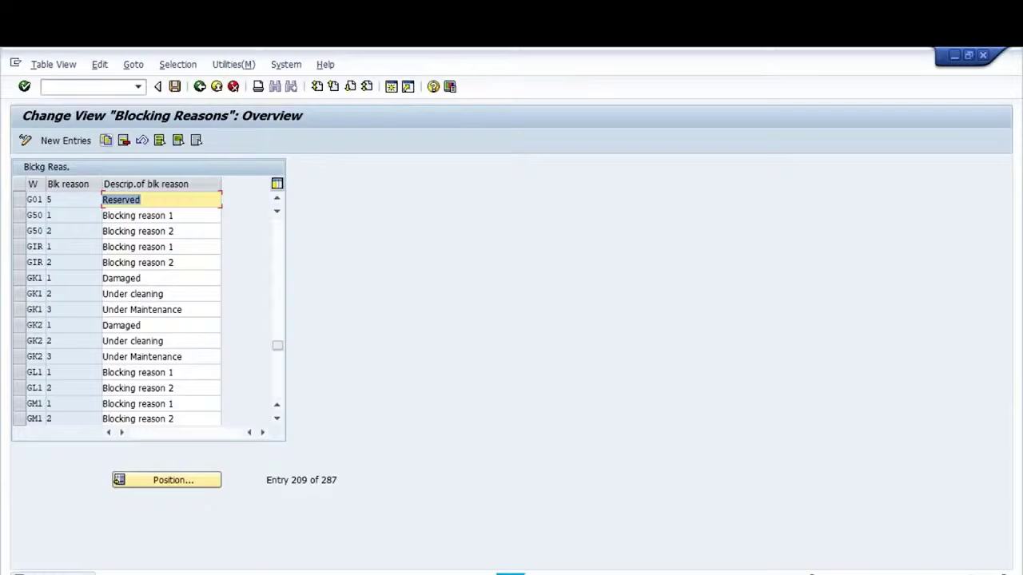
pyautogui.click(174, 86)
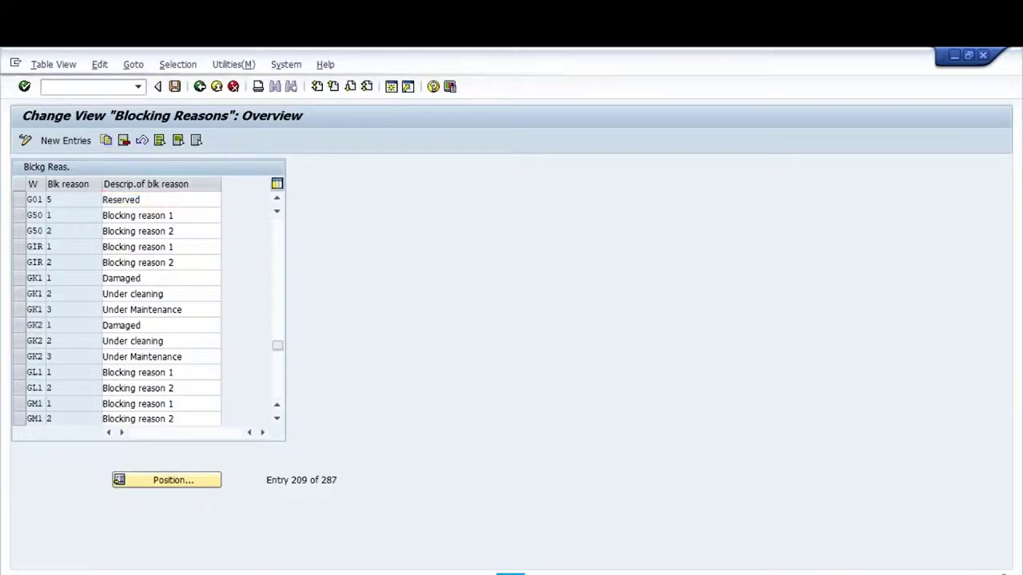
pyautogui.click(200, 87)
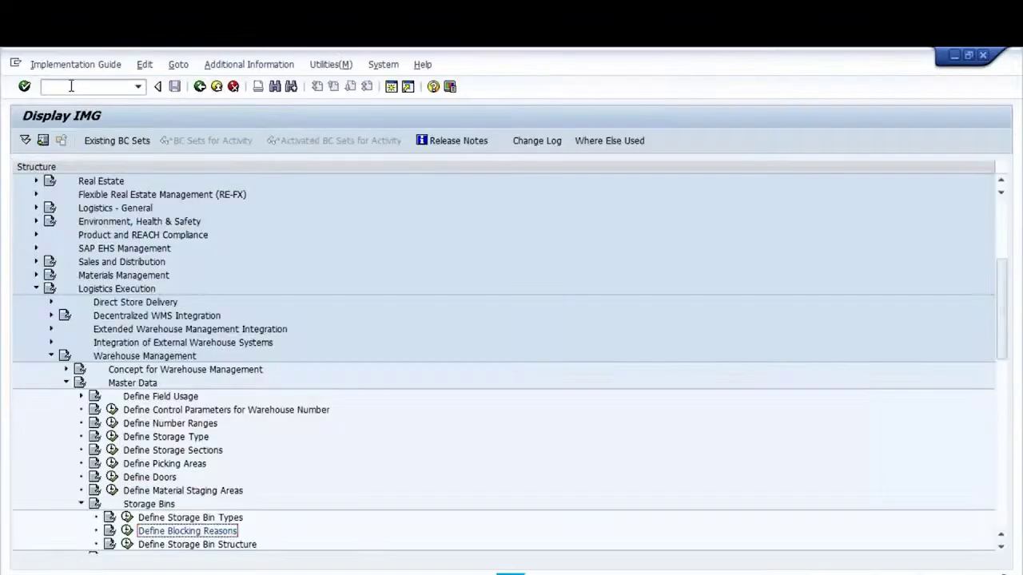
# Run /nLS04 for warehouse G01, storage type 001 empty bins and copy bin number 03-01-06
pyautogui.click(71, 86)
pyautogui.write('/n')
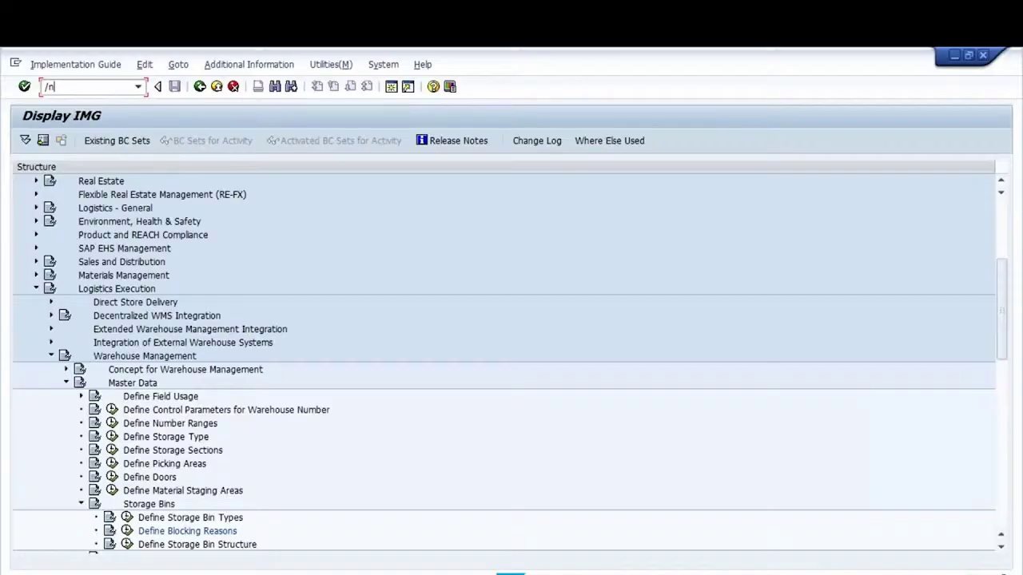
pyautogui.write('ls04')
pyautogui.press('Return')
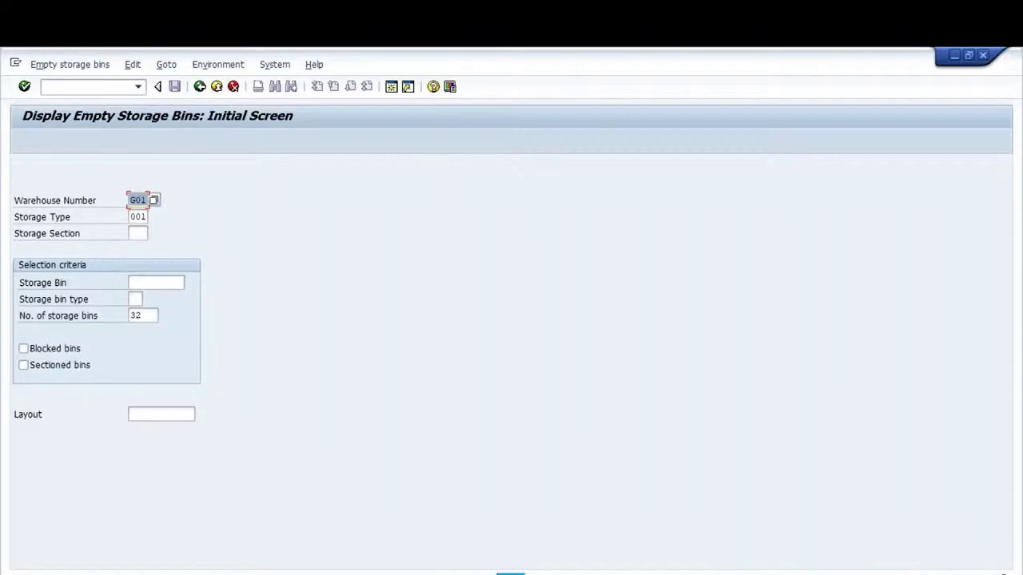
pyautogui.press('F8')
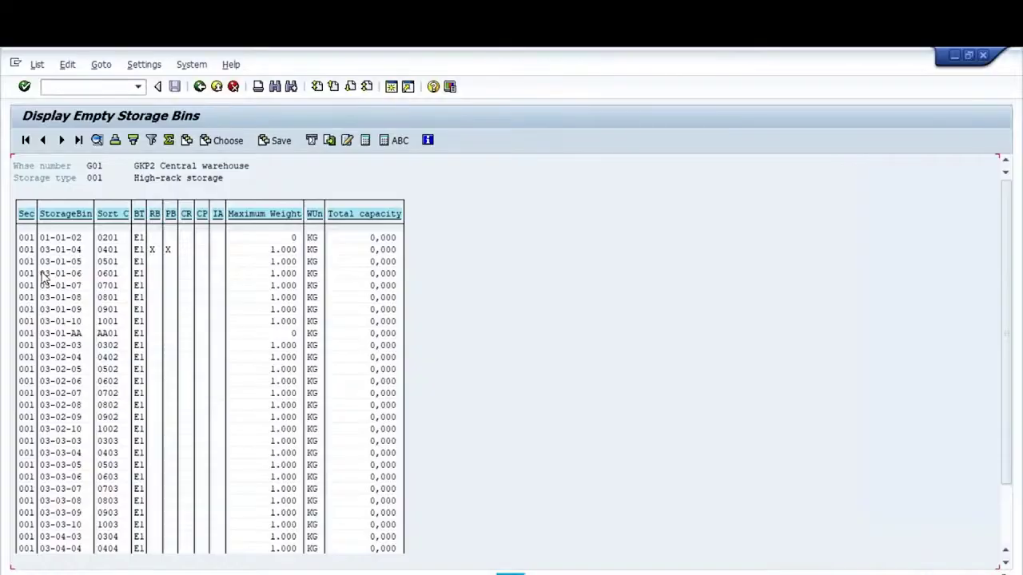
pyautogui.moveTo(42, 275); pyautogui.dragTo(84, 275)
pyautogui.moveTo(44, 275); pyautogui.dragTo(83, 275)
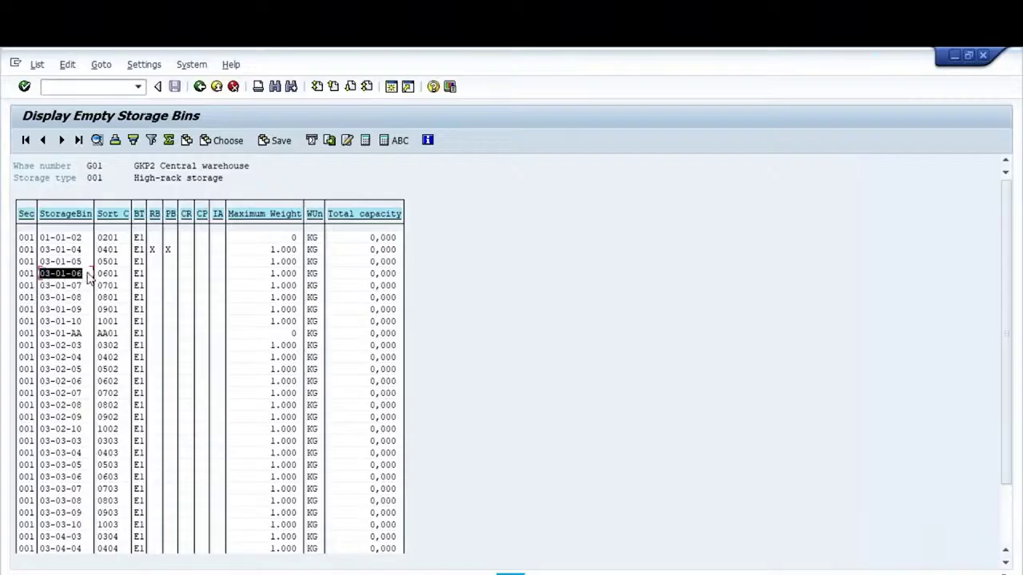
# Give bin 03-01-06 a putaway block with reason 1 Maintenance Work and save it
pyautogui.click(91, 88)
pyautogui.write('/nls0')
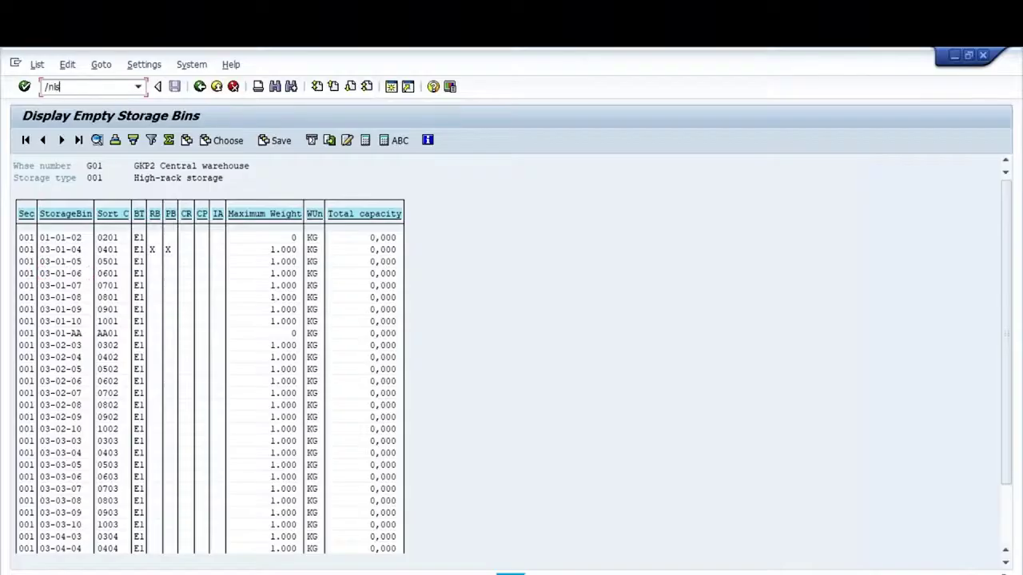
pyautogui.write('6')
pyautogui.press('Return')
pyautogui.hotkey('ctrl', 'v')
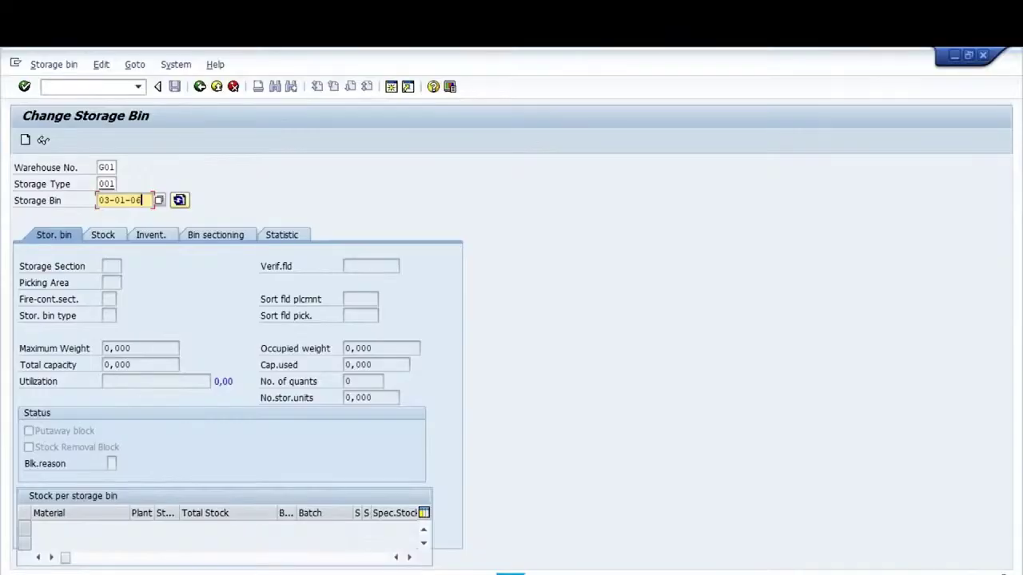
pyautogui.press('Return')
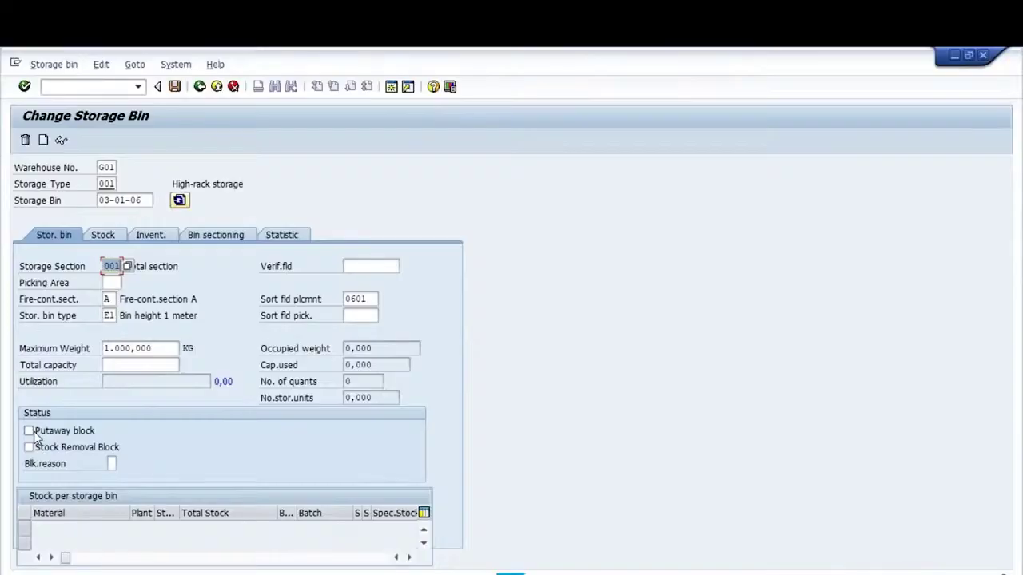
pyautogui.click(29, 432)
pyautogui.click(113, 464)
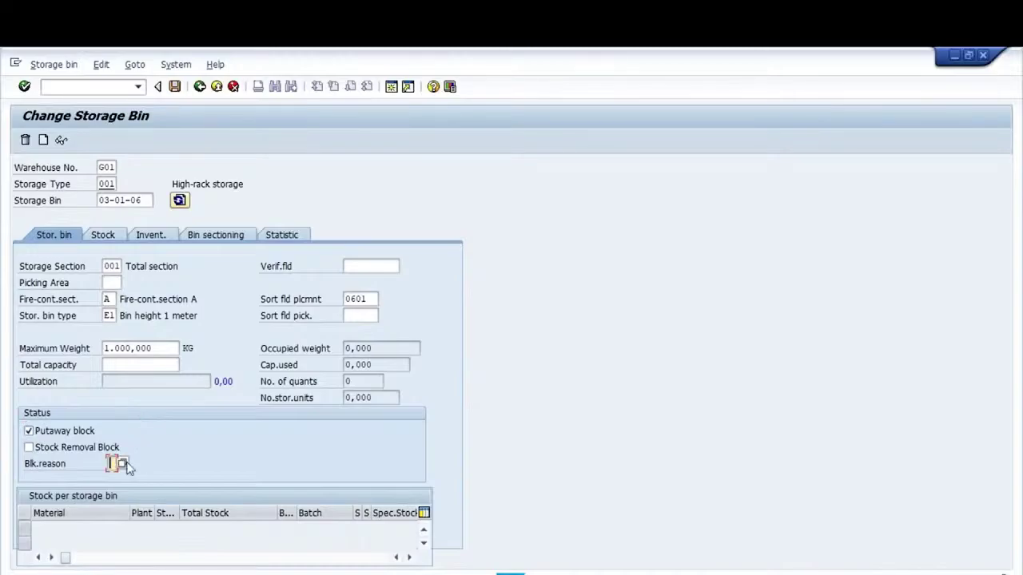
pyautogui.click(123, 463)
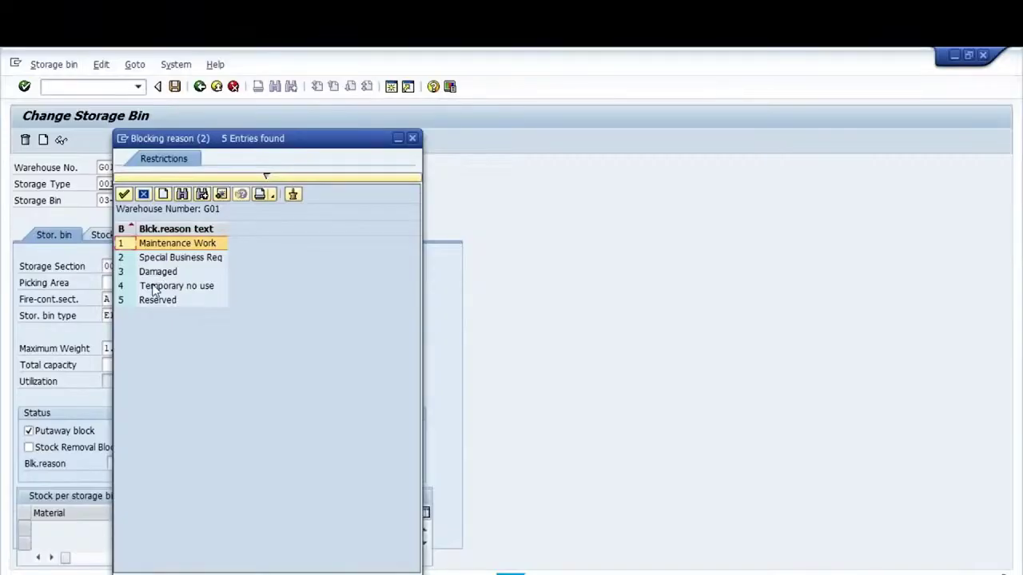
pyautogui.doubleClick(188, 249)
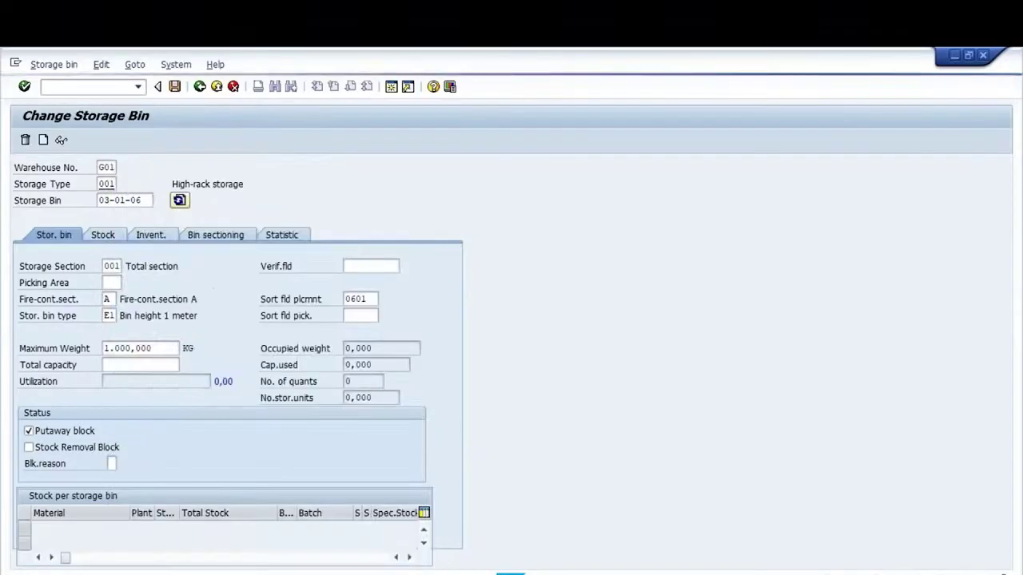
pyautogui.press('Return')
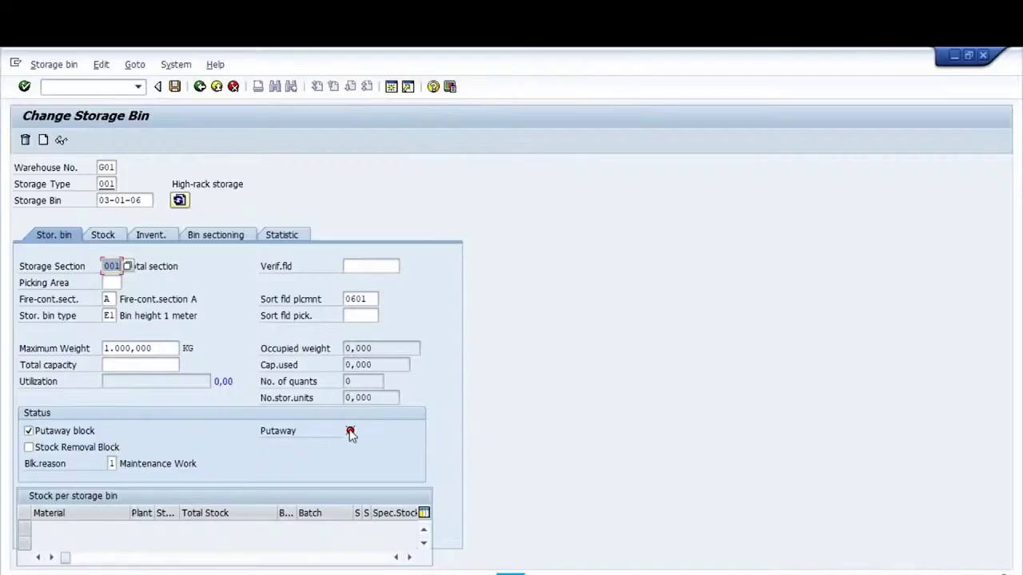
pyautogui.hotkey('ctrl', 's')
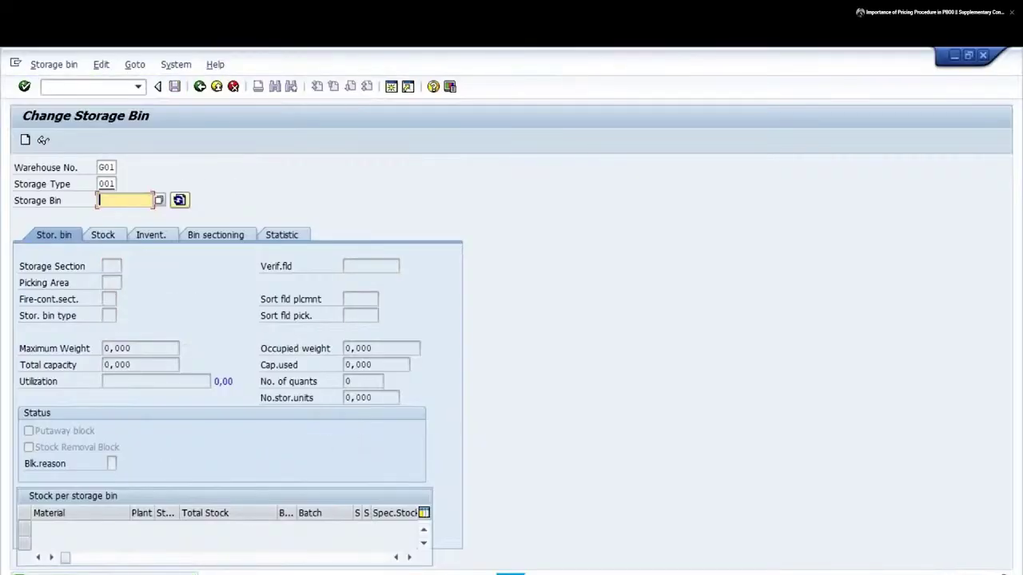
# Run /nLS06 to open the Block/Unblock Several Storage Bins screen
pyautogui.click(66, 87)
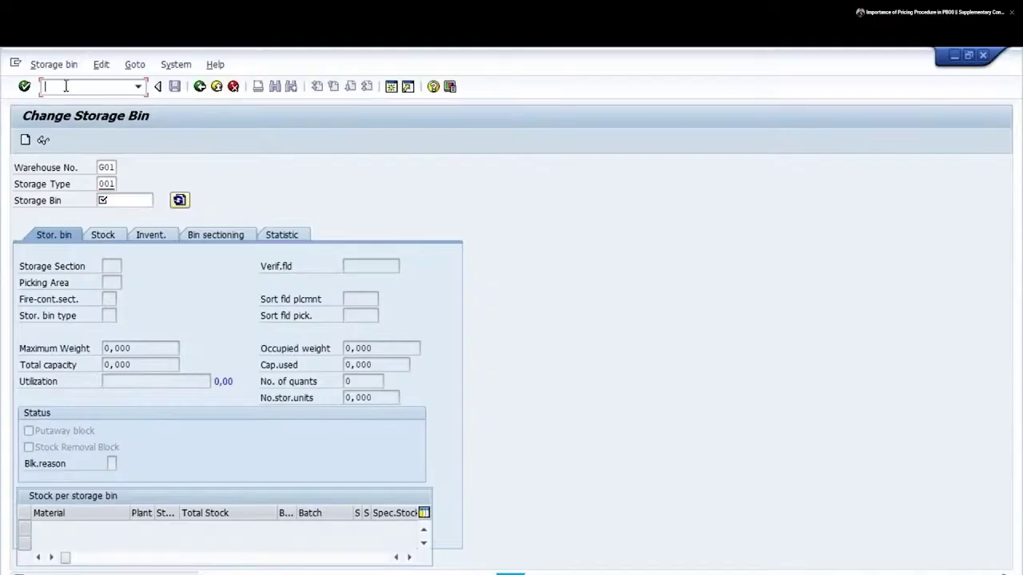
pyautogui.write('/nls06')
pyautogui.press('Return')
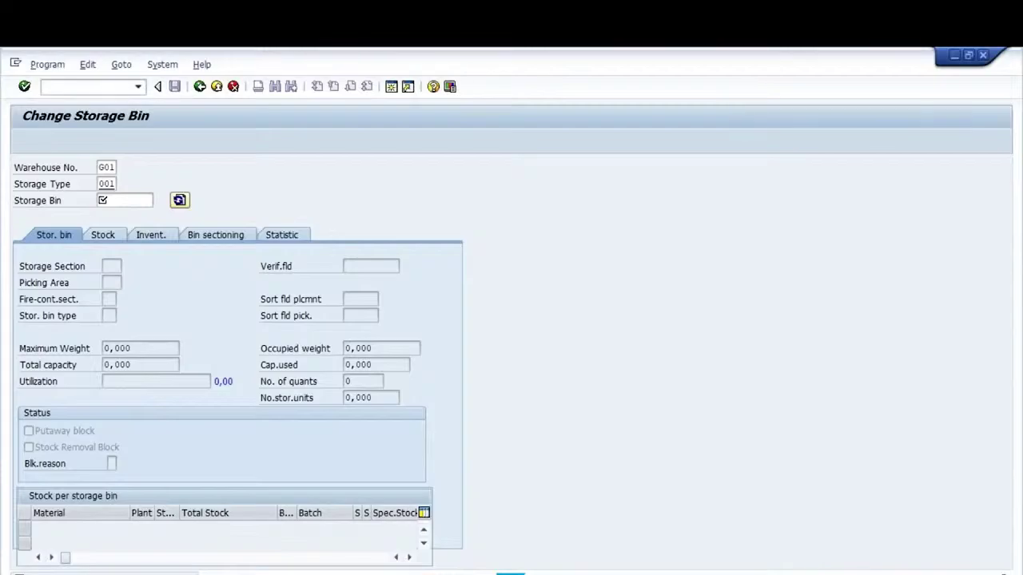
pyautogui.write('000')
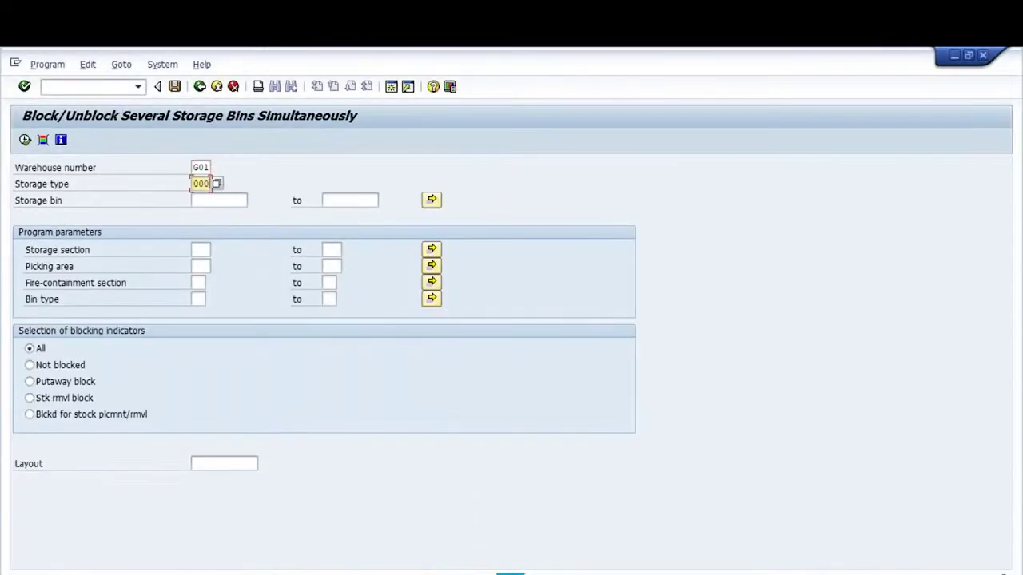
# Restrict the selection to warehouse G01, storage type 001 and Not blocked bins, then execute
pyautogui.press('Return')
pyautogui.click(201, 167)
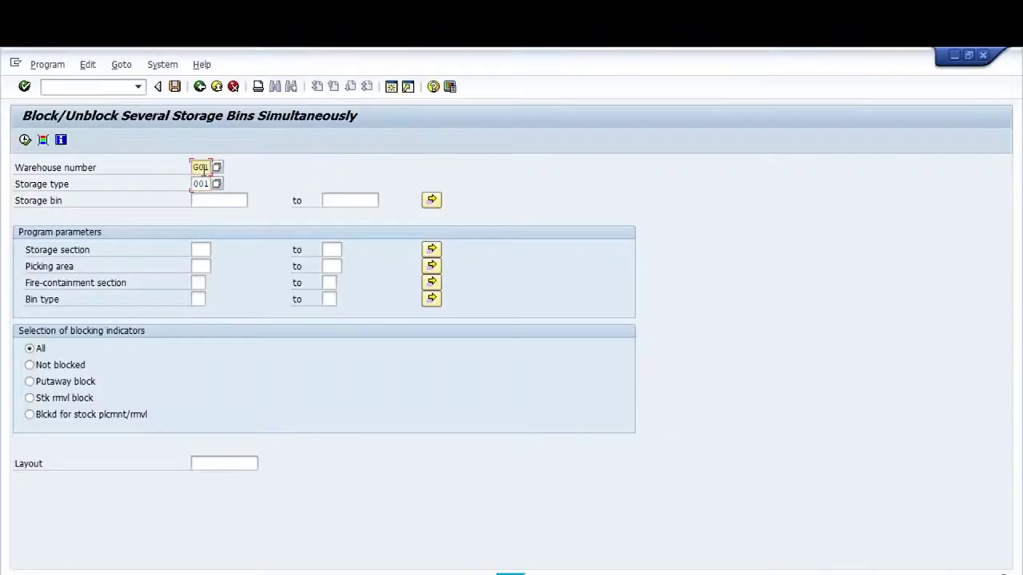
pyautogui.click(195, 184)
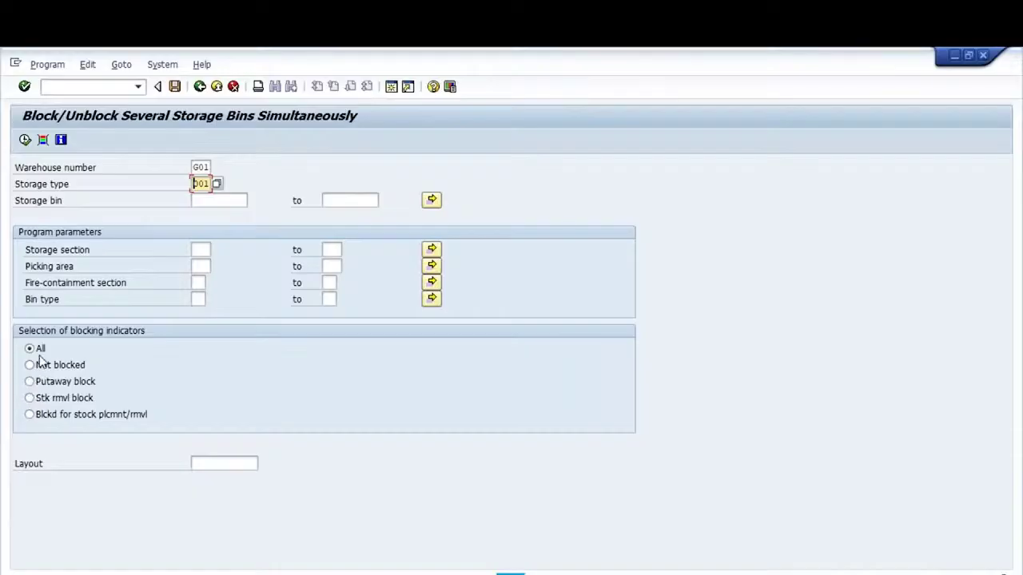
pyautogui.click(29, 364)
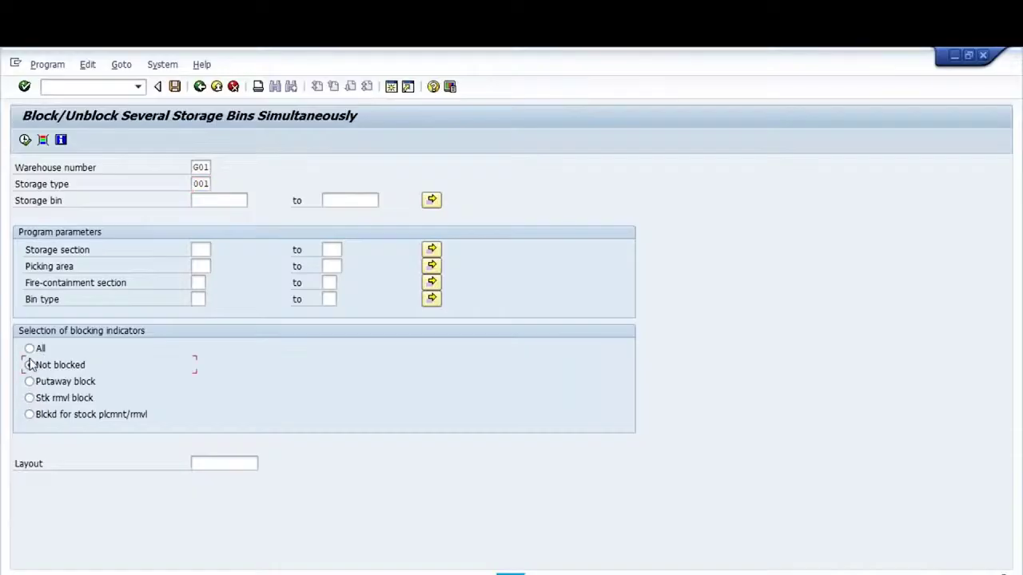
pyautogui.click(24, 140)
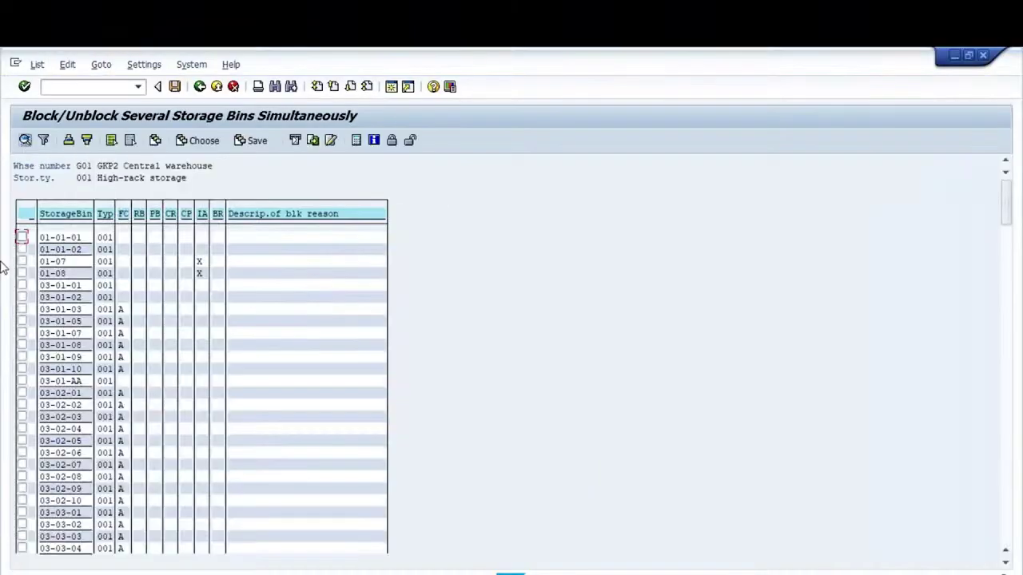
# Mark bins 03-01-01, 03-01-02 and 03-01-03 and block them for putaway with reason 4 Temporary no use
pyautogui.click(22, 285)
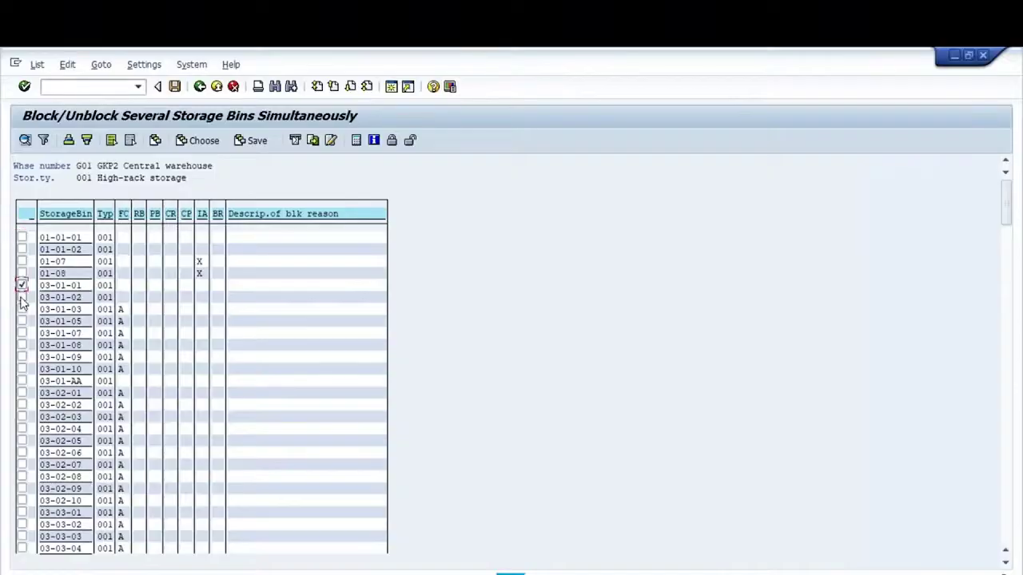
pyautogui.click(21, 297)
pyautogui.click(21, 309)
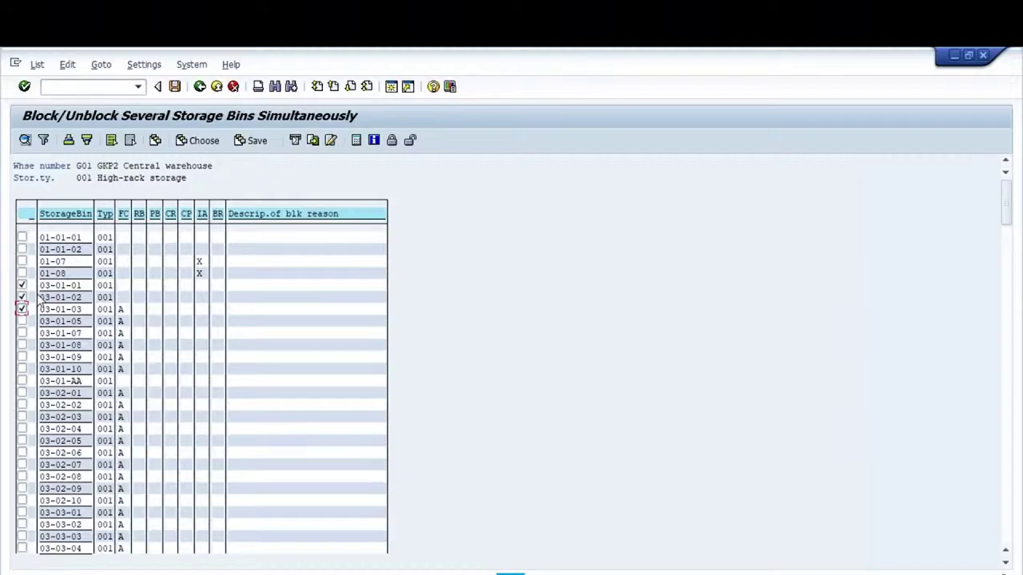
pyautogui.click(394, 141)
pyautogui.click(126, 299)
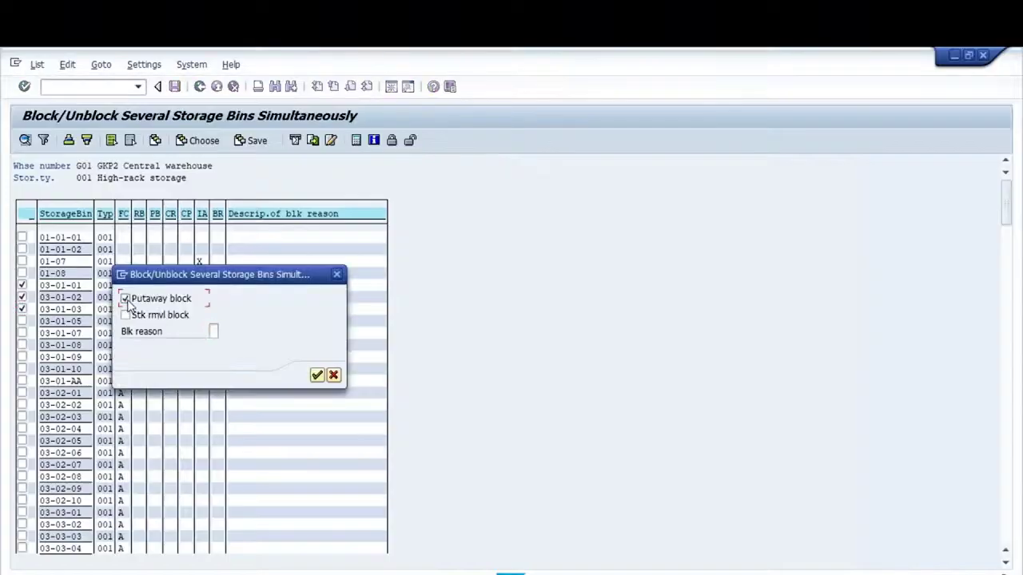
pyautogui.click(212, 330)
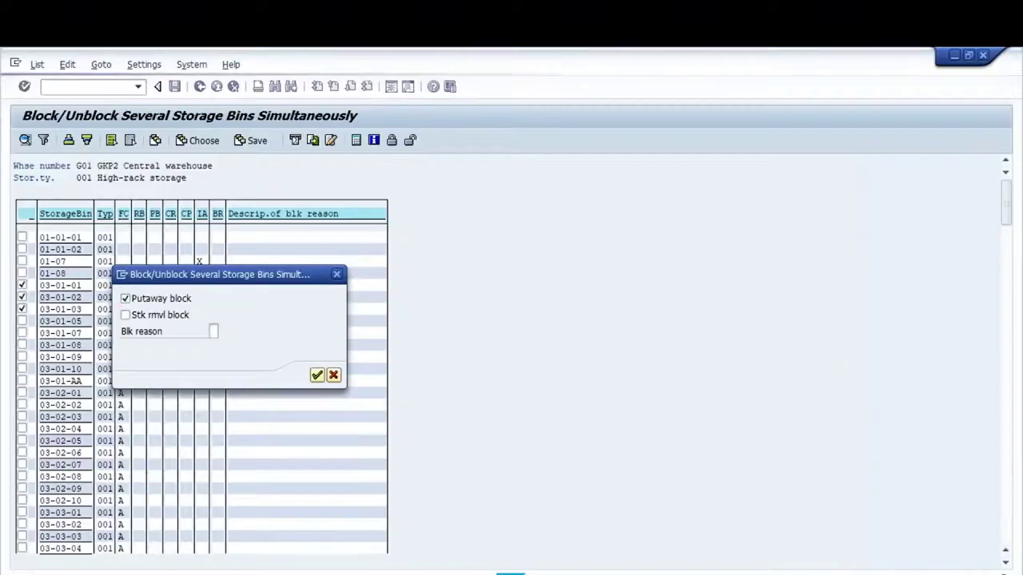
pyautogui.press('F4')
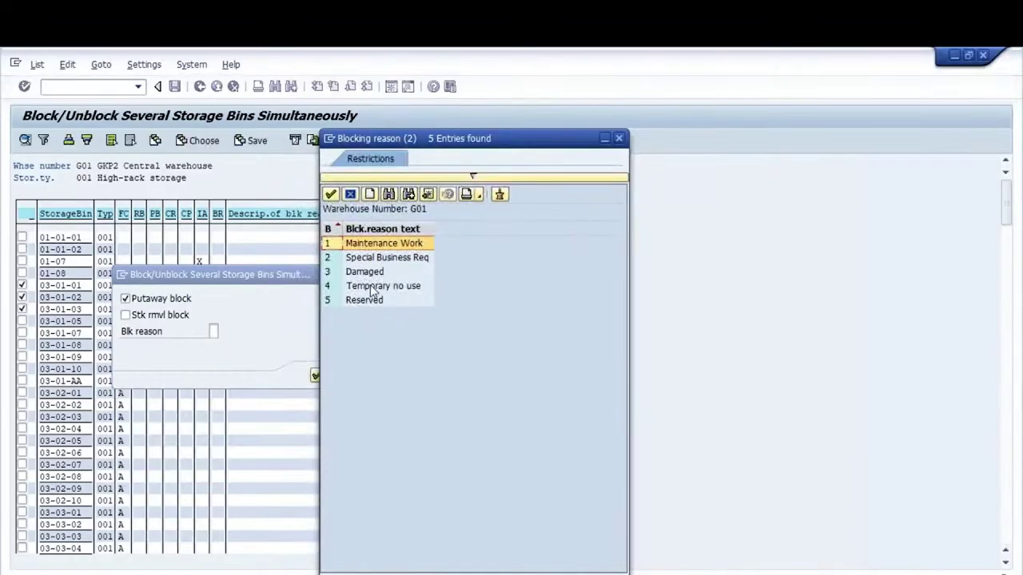
pyautogui.click(371, 286)
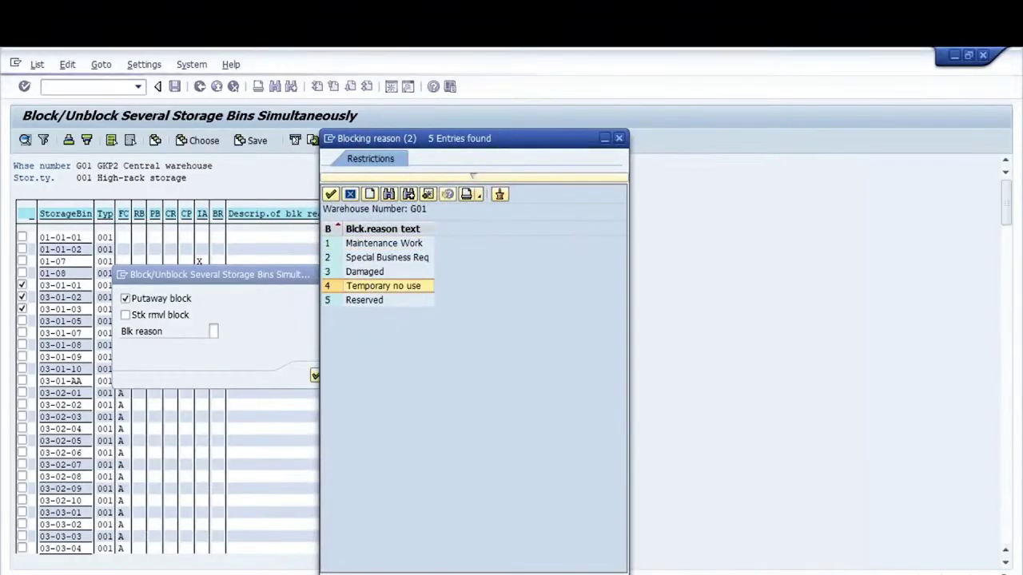
pyautogui.doubleClick(372, 286)
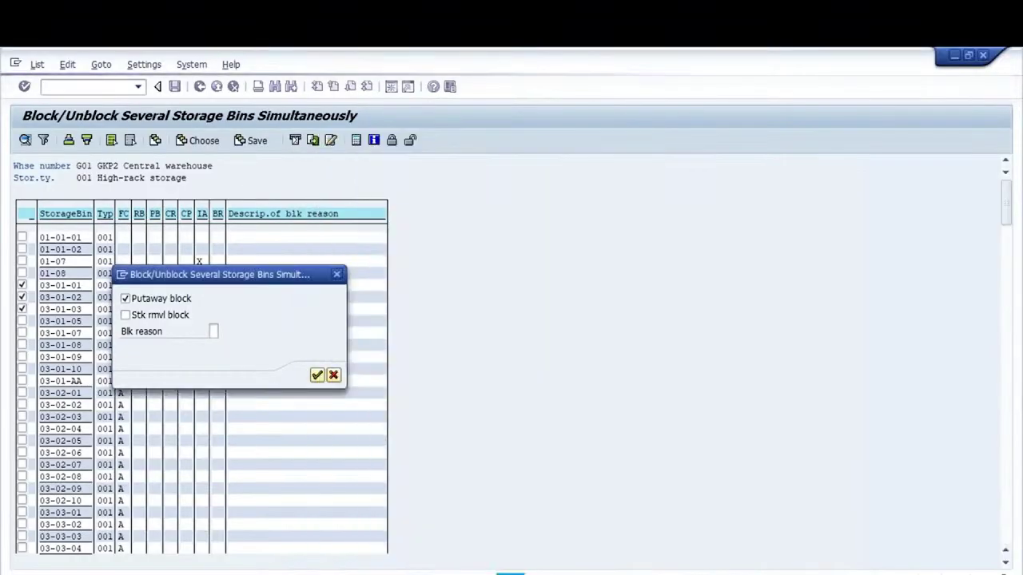
pyautogui.click(317, 376)
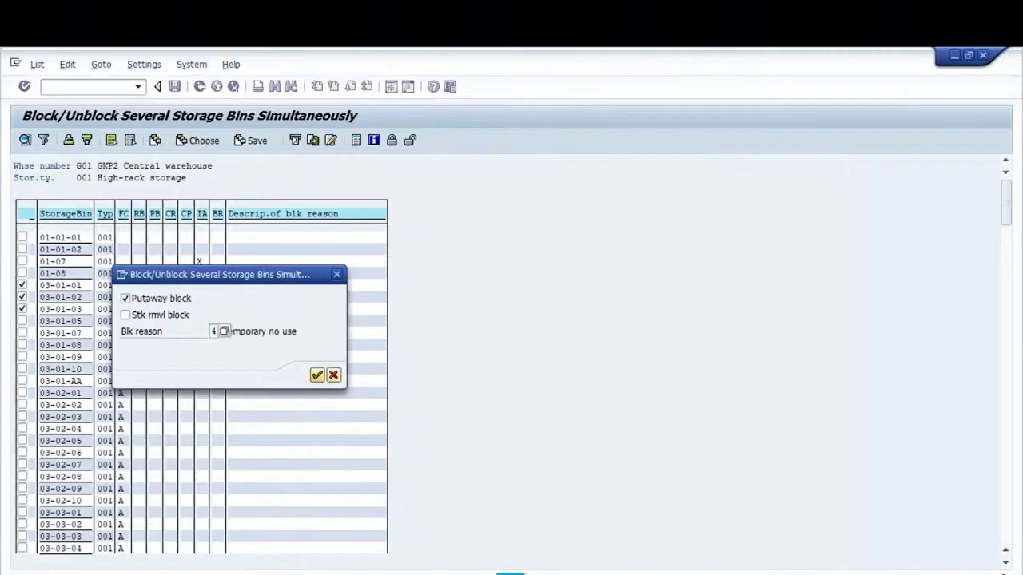
pyautogui.click(317, 375)
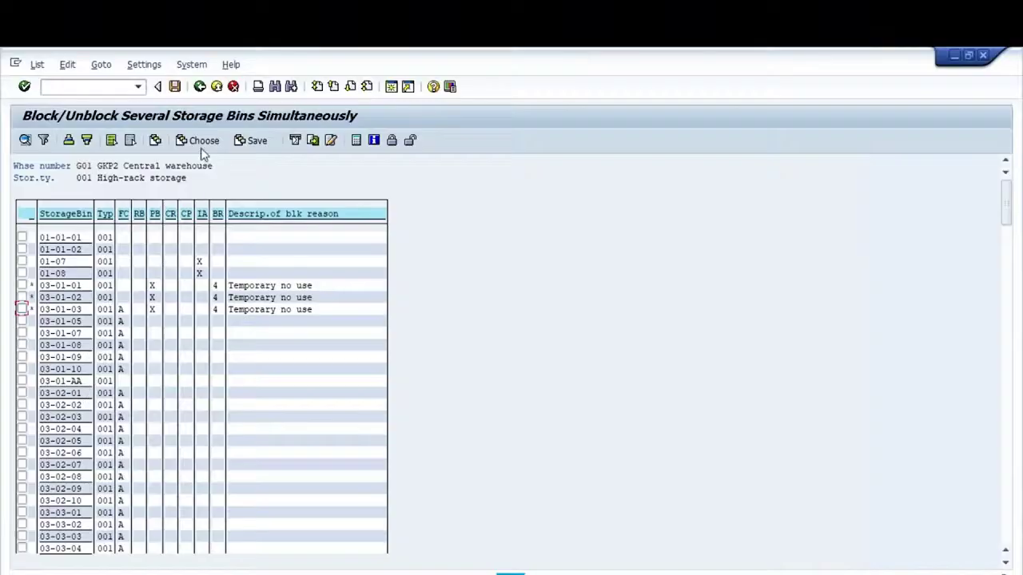
# Save the three bin blocks, then run /nMMBE to reach the transfer posting entry screen
pyautogui.click(174, 86)
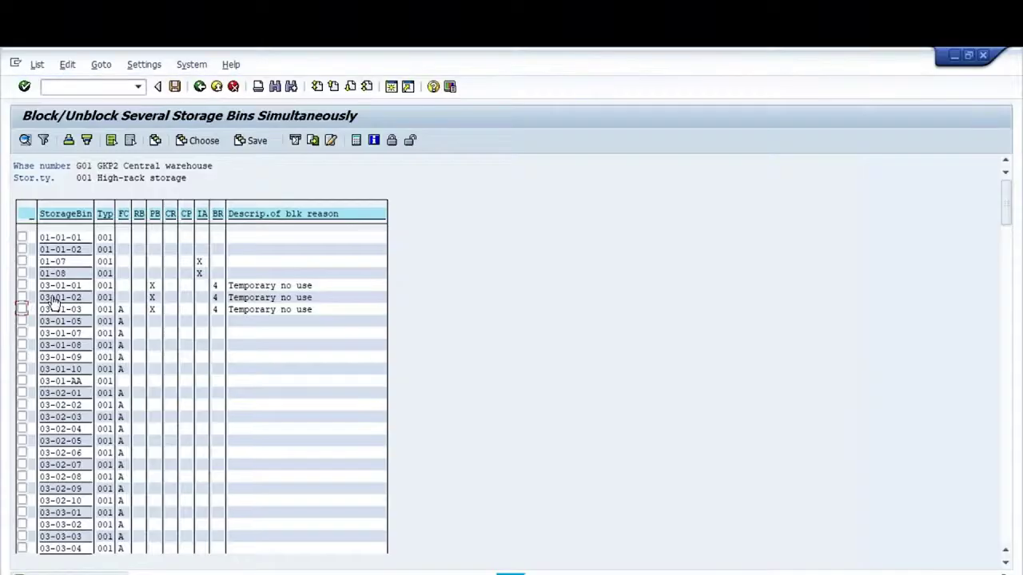
pyautogui.click(71, 87)
pyautogui.write('/nm')
pyautogui.write('mbe')
pyautogui.press('Return')
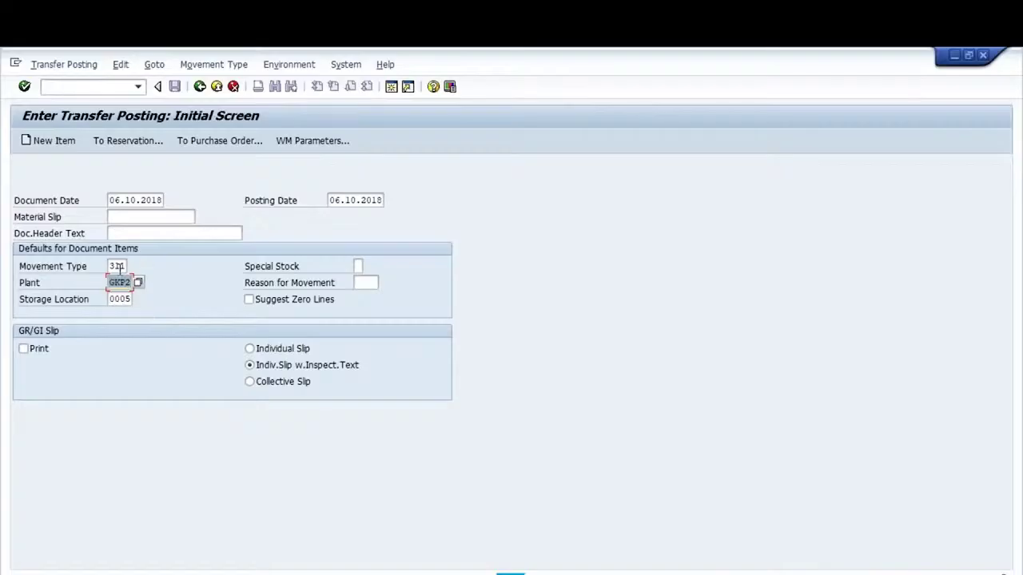
pyautogui.click(119, 267)
# With movement 311, plant GKP2, SLoc 0005, post 20 of material 250 to SLoc 0002
pyautogui.click(119, 283)
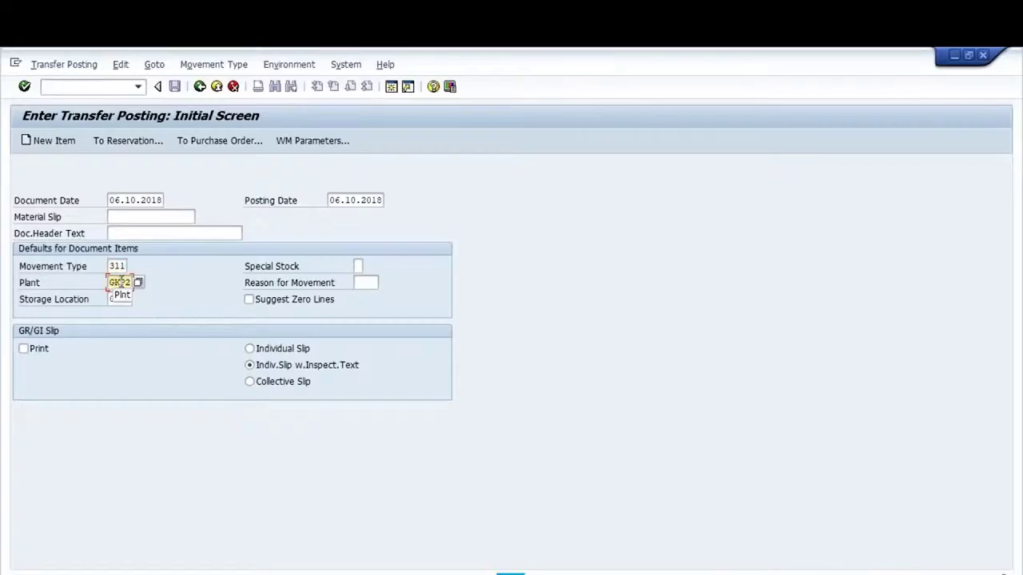
pyautogui.click(119, 300)
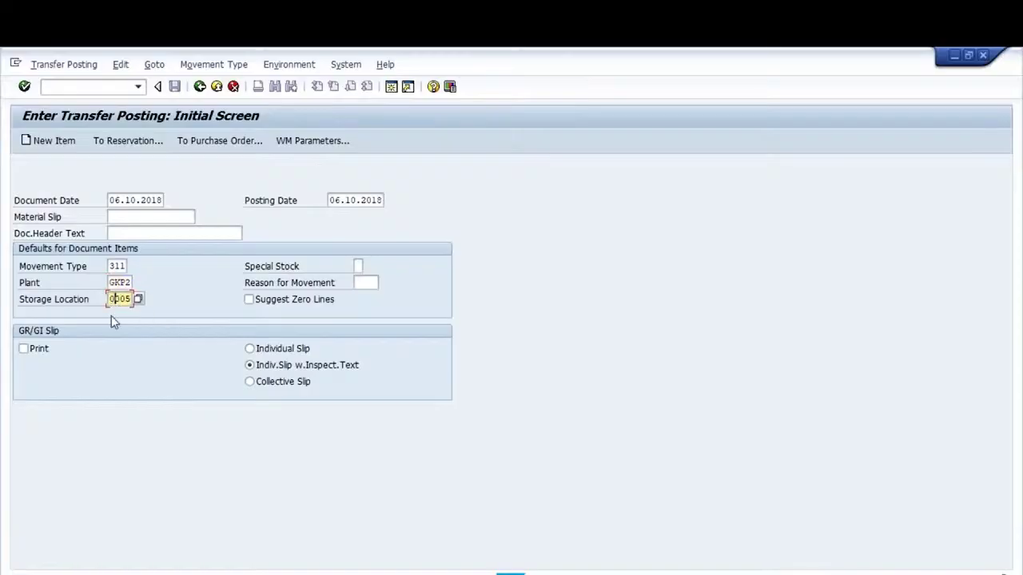
pyautogui.press('Return')
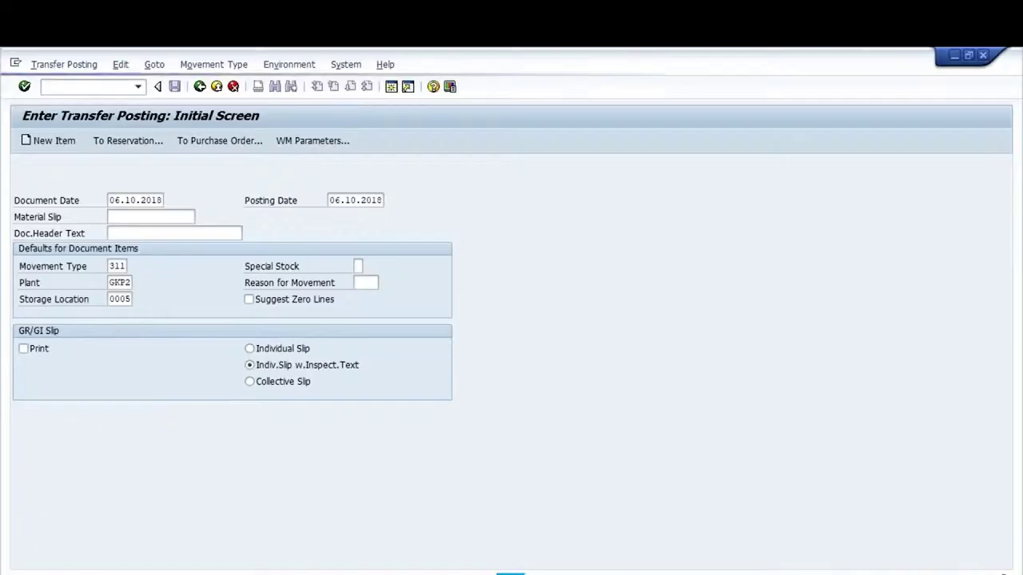
pyautogui.press('Down')
pyautogui.press('Return')
pyautogui.press('Return')
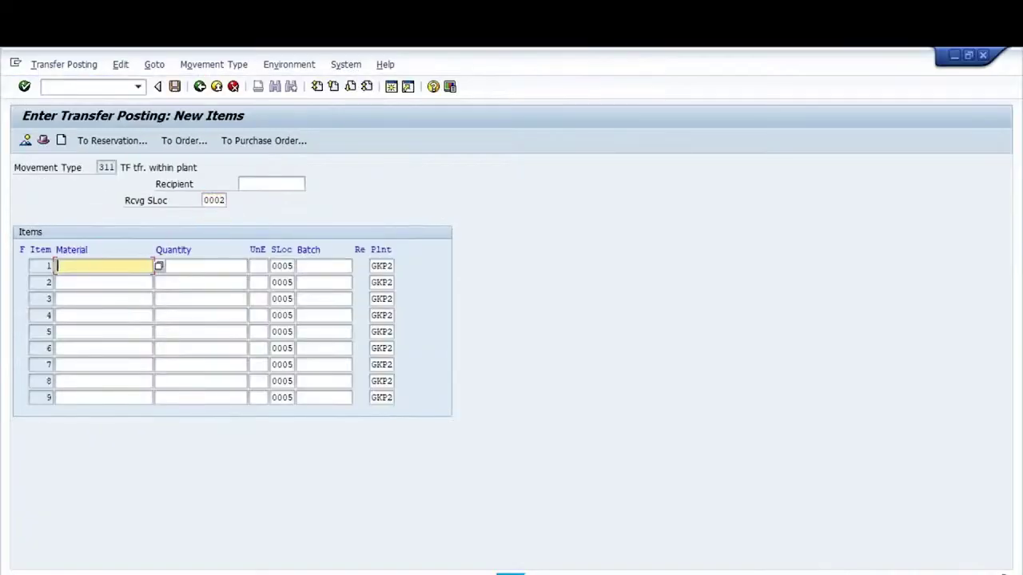
pyautogui.write('250')
pyautogui.press('Tab')
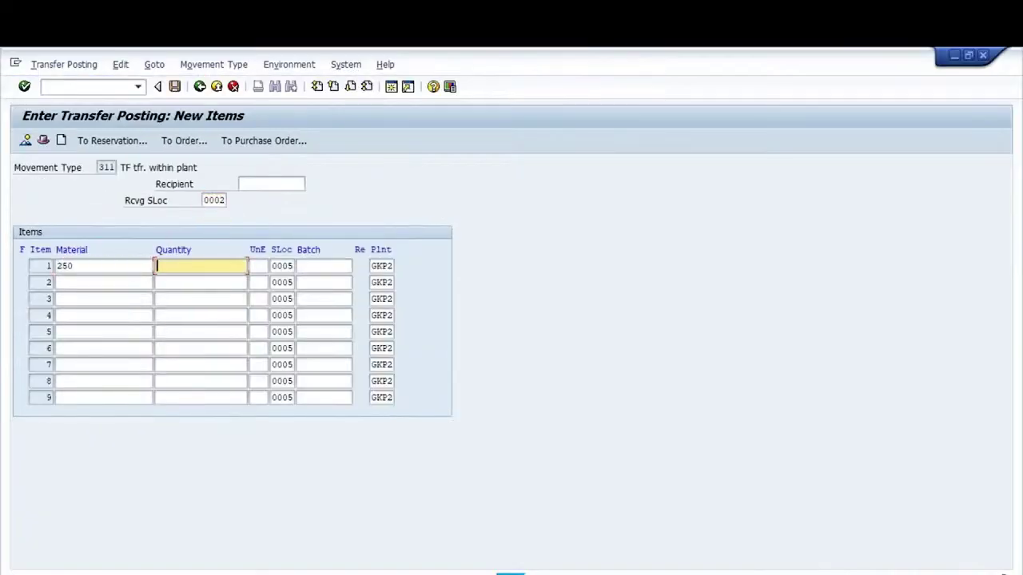
pyautogui.write('20')
pyautogui.press('Return')
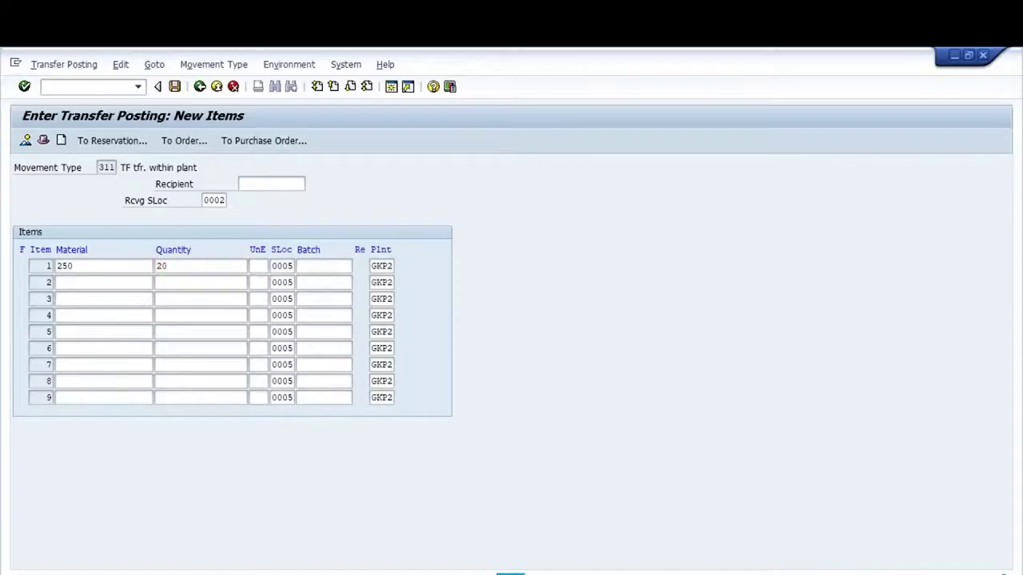
pyautogui.click(174, 87)
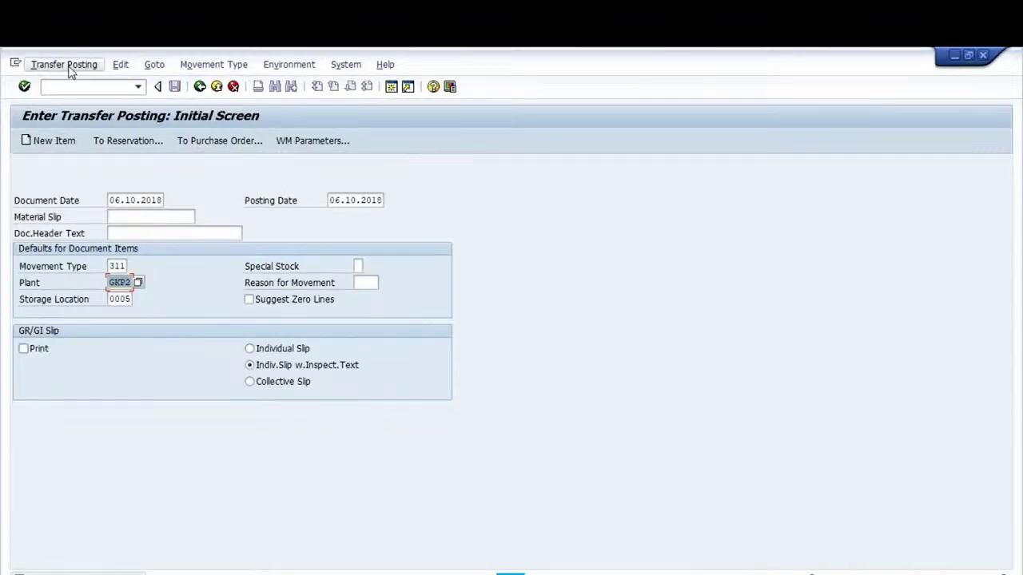
# Display document 3000348 in /nMIGO and review its Where, Quantity, Material and Transfer Posting tabs
pyautogui.click(52, 88)
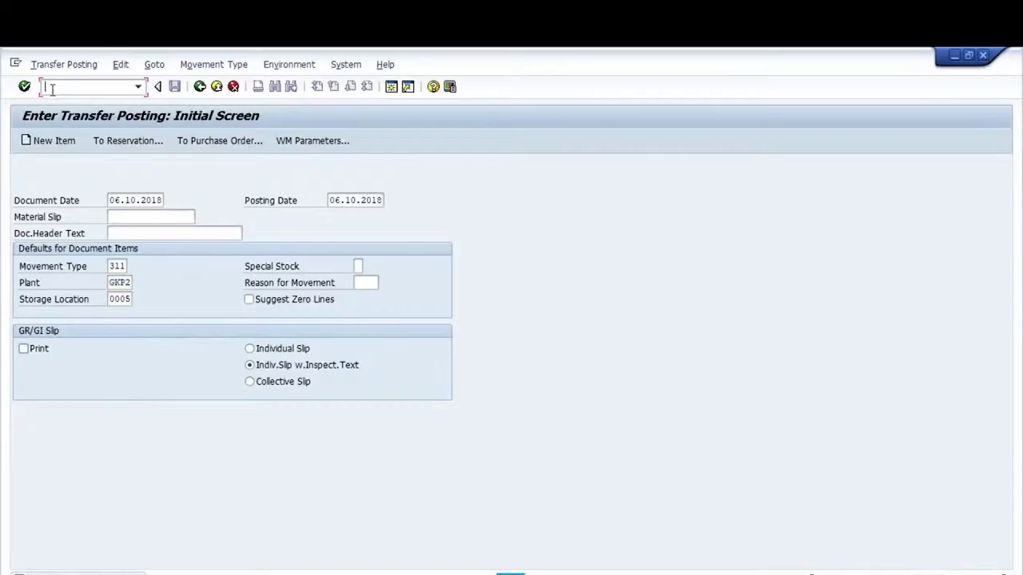
pyautogui.write('/nmigo')
pyautogui.press('Return')
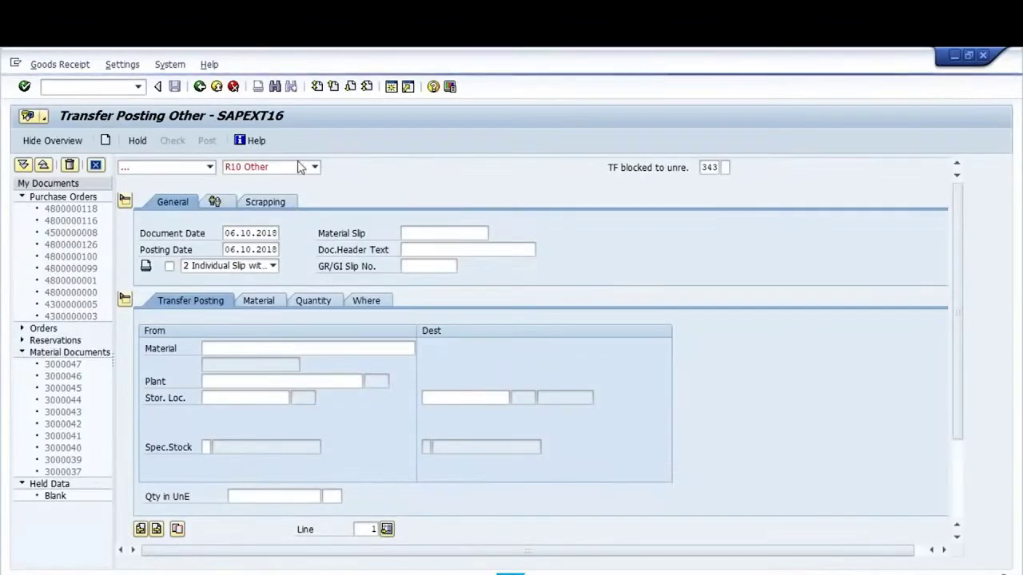
pyautogui.click(210, 168)
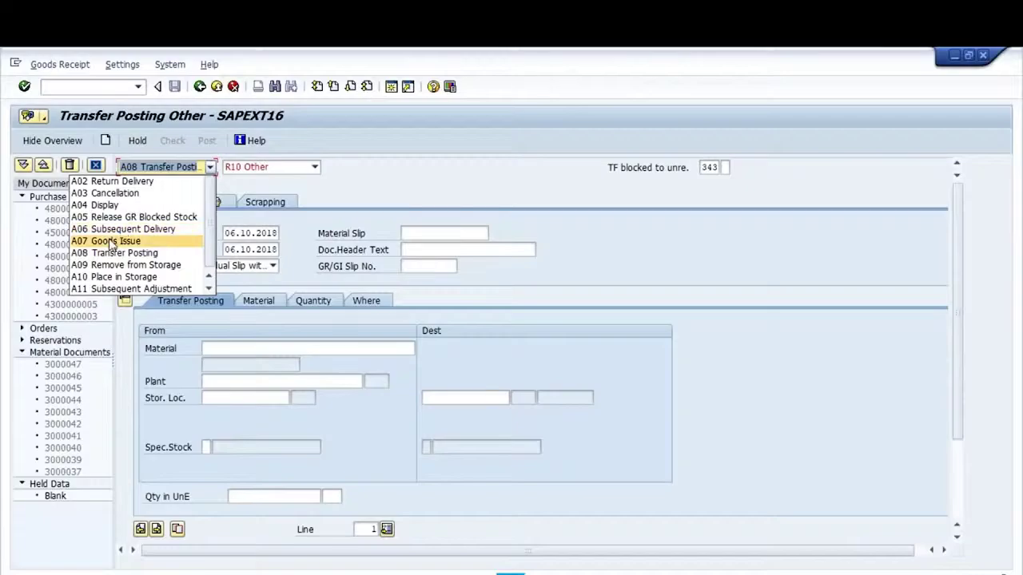
pyautogui.click(105, 206)
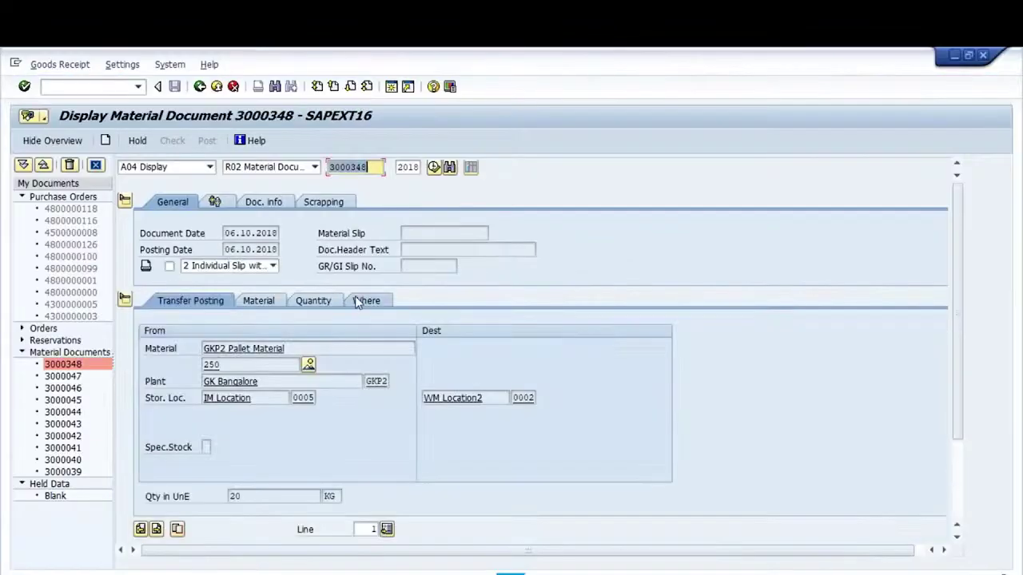
pyautogui.click(357, 302)
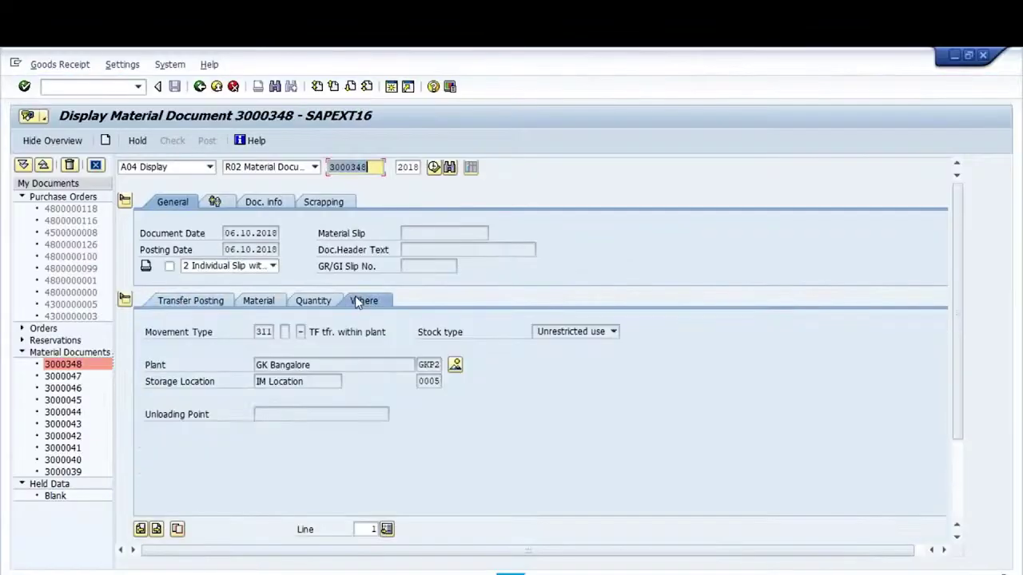
pyautogui.click(304, 303)
pyautogui.click(256, 301)
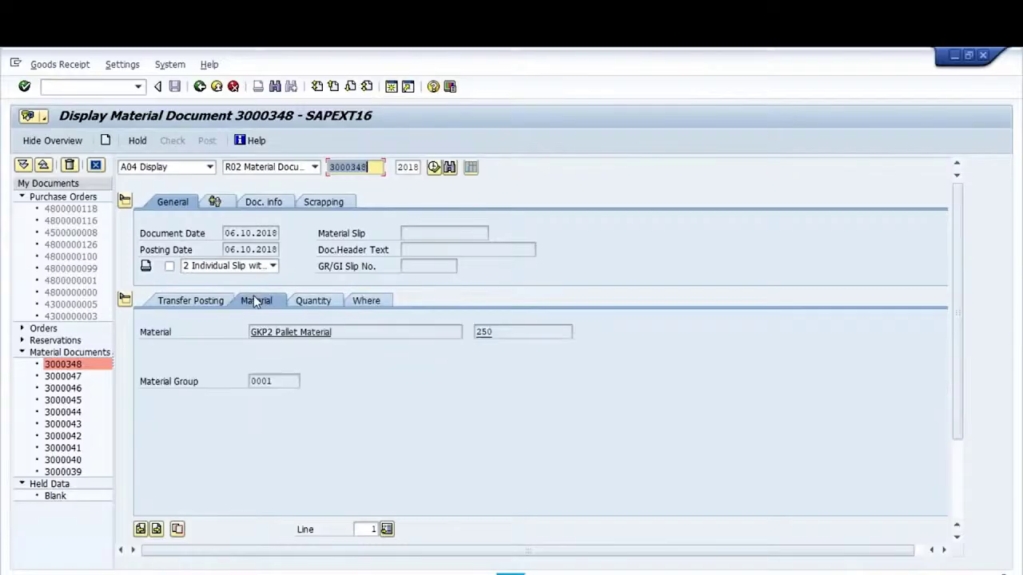
pyautogui.click(209, 301)
pyautogui.click(111, 87)
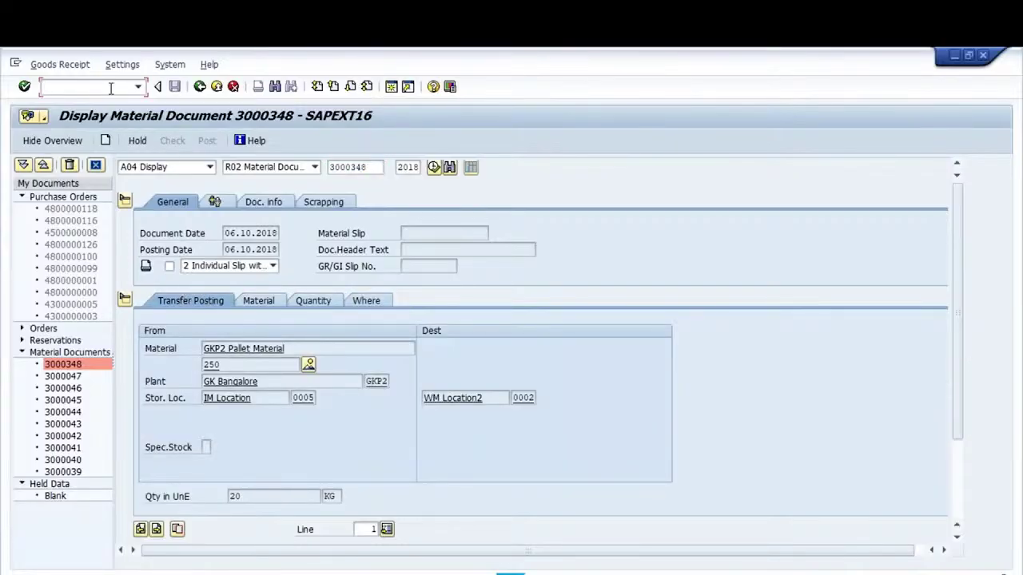
# Start transfer order creation (LT06) for material document 3000348 in warehouse G01
pyautogui.write('/n')
pyautogui.write('6')
pyautogui.press('Return')
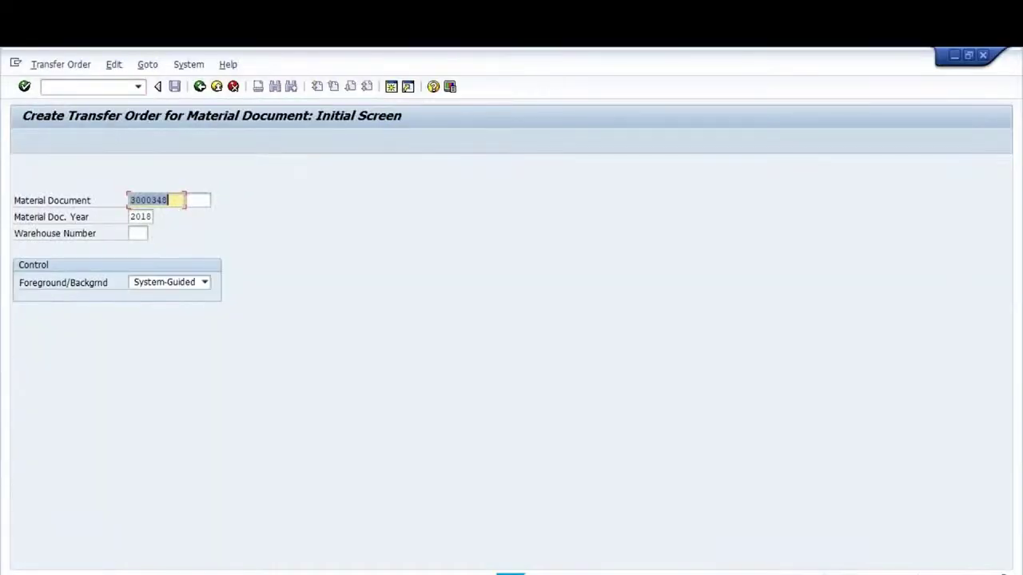
pyautogui.click(151, 216)
pyautogui.click(137, 233)
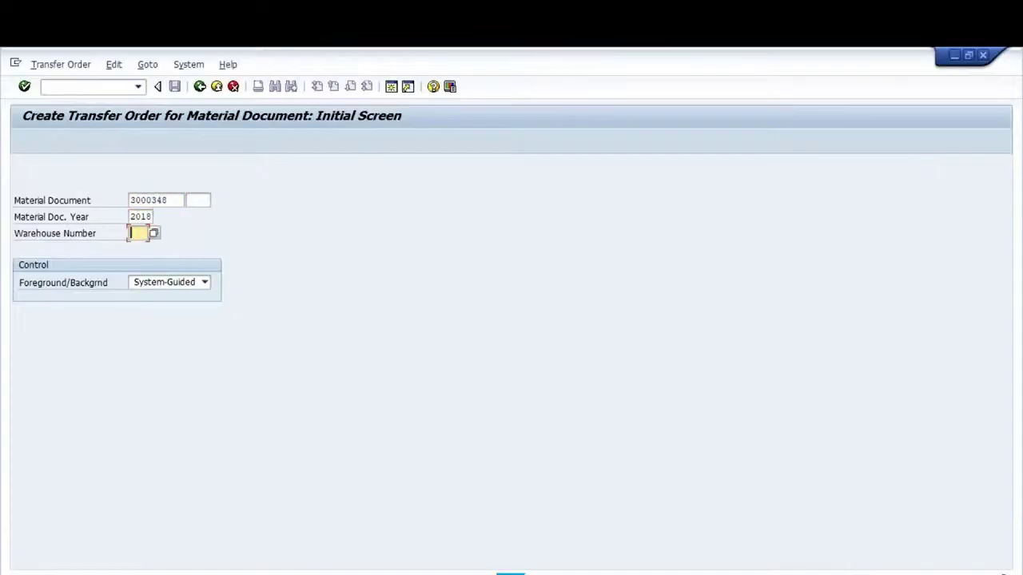
pyautogui.press('capslock')
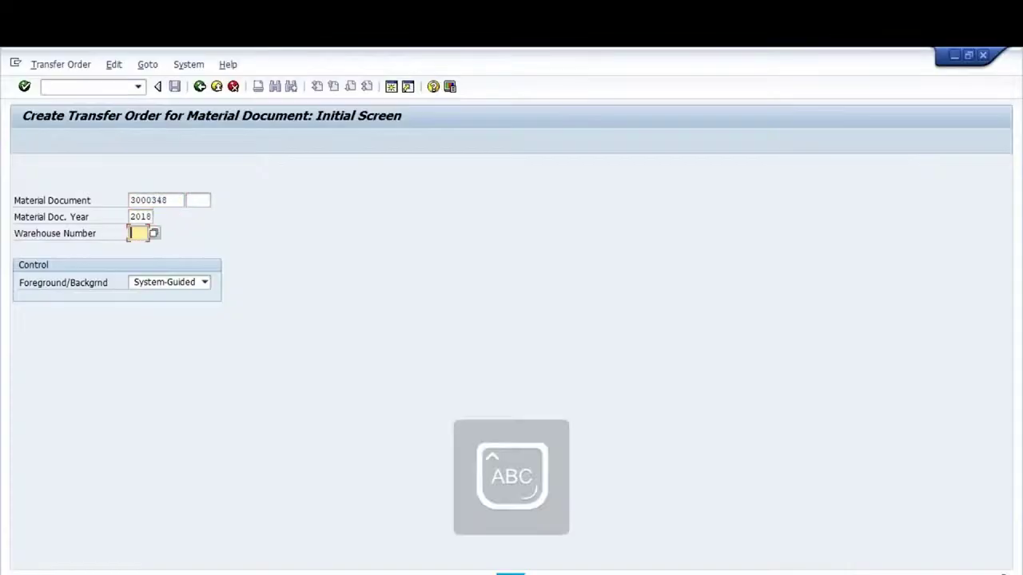
pyautogui.write('W')
pyautogui.write('01')
pyautogui.press('Return')
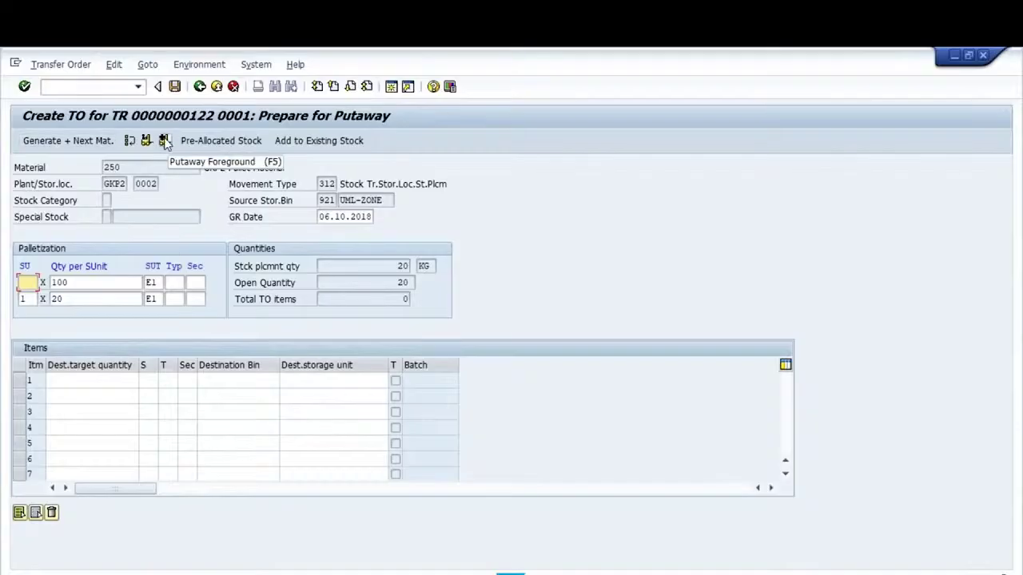
# Run the putaway in foreground, changing destination bin 04-01-01 to 03-01-01 and clearing quant 444
pyautogui.click(165, 140)
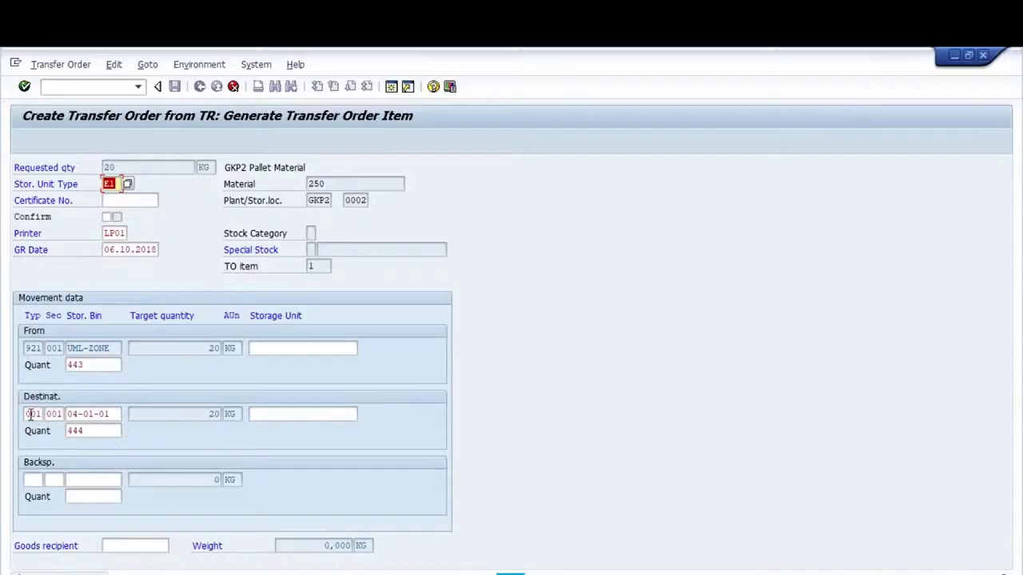
pyautogui.click(85, 414)
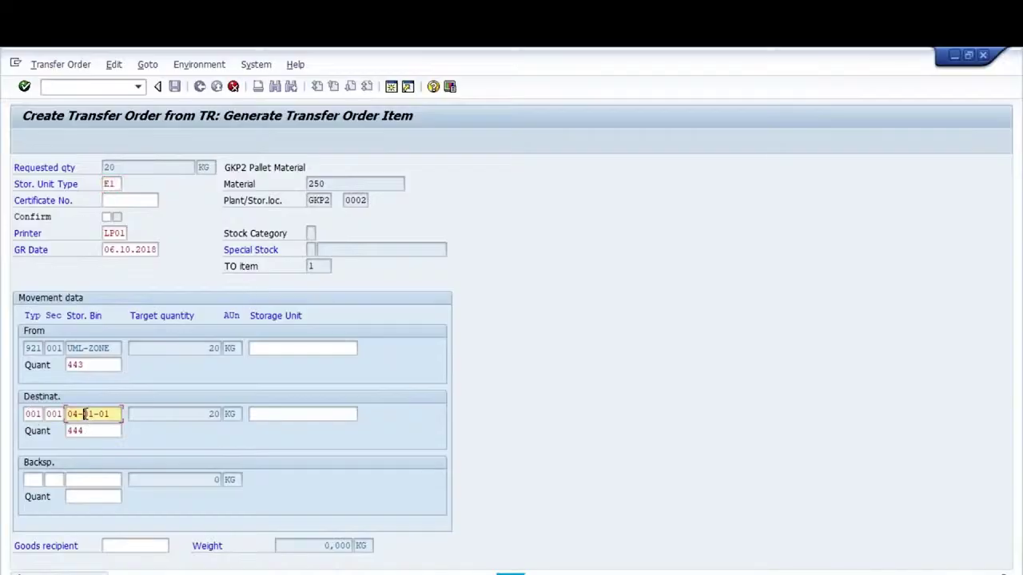
pyautogui.doubleClick(85, 414)
pyautogui.write('03-01-01')
pyautogui.press('Tab')
pyautogui.press('Tab')
pyautogui.press('Delete')
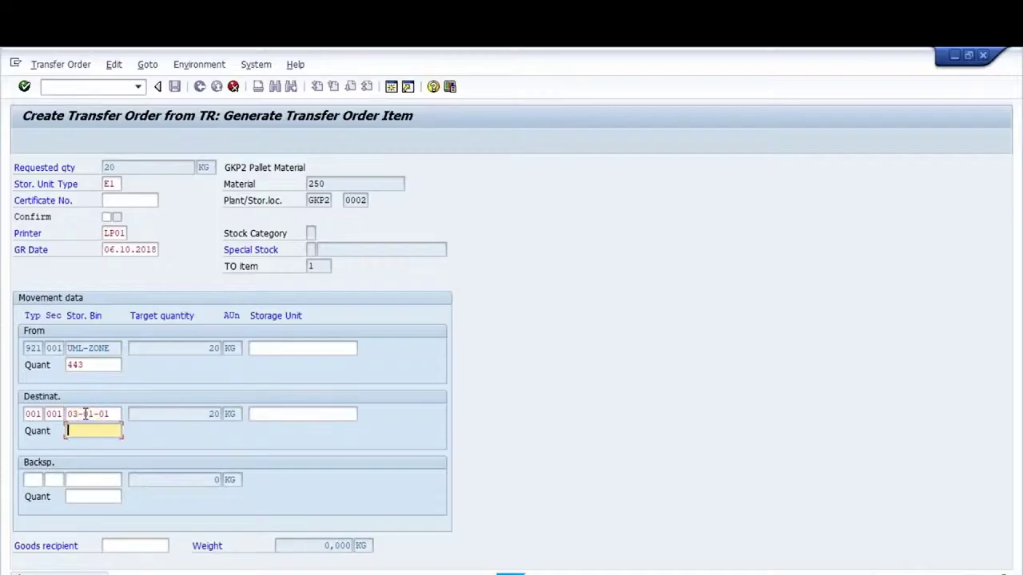
pyautogui.press('Return')
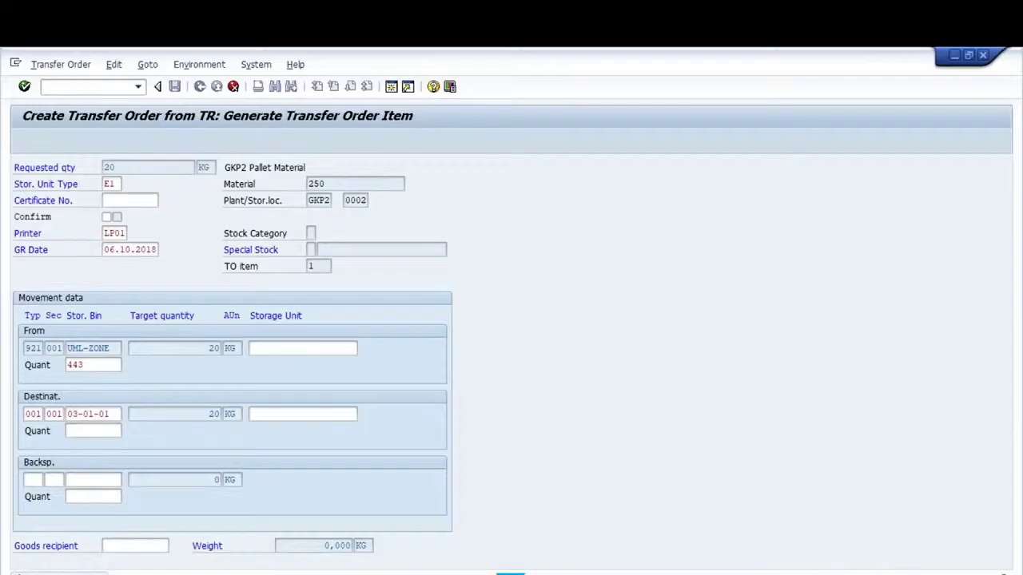
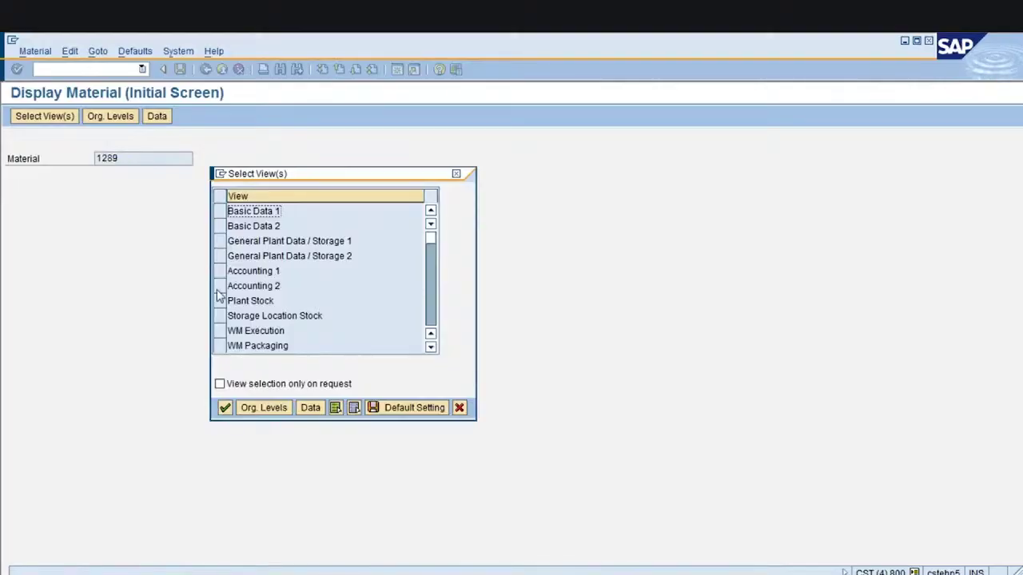
# Display material 1289's Accounting 1 view for plant 1000 and check valuation class 7920
pyautogui.click(220, 273)
pyautogui.press('Return')
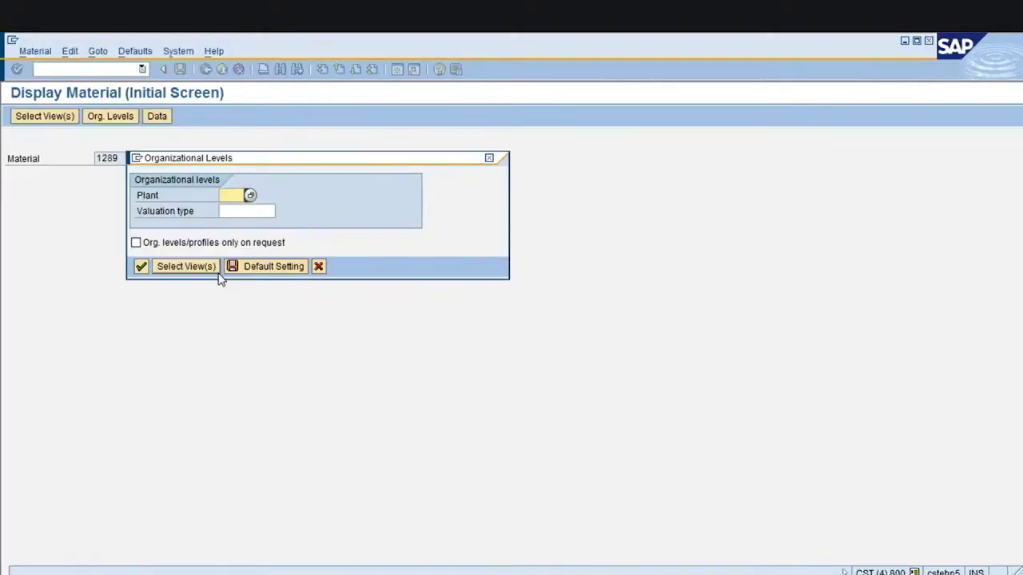
pyautogui.write('1000')
pyautogui.press('Return')
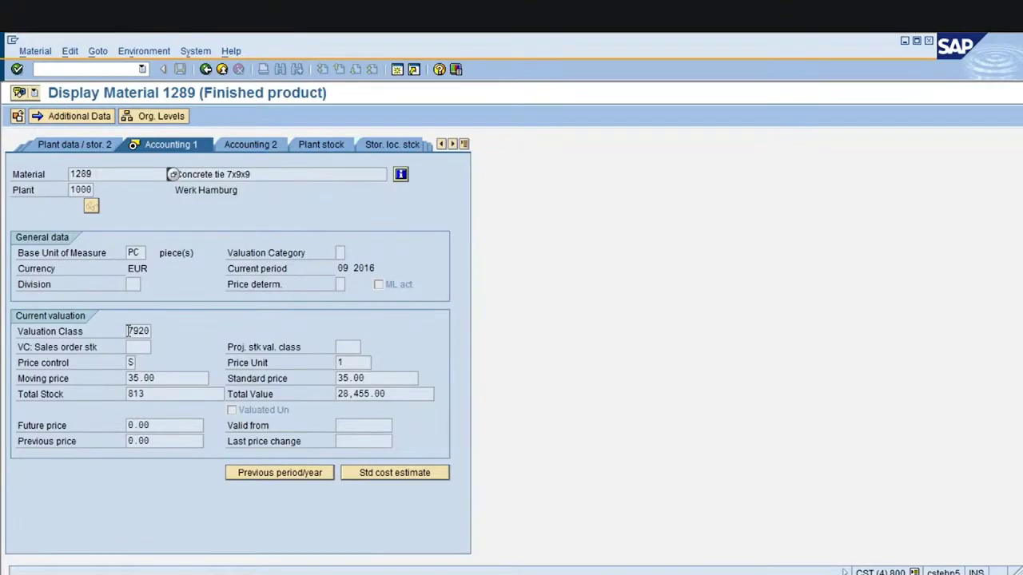
pyautogui.click(128, 331)
pyautogui.moveTo(448, 569)
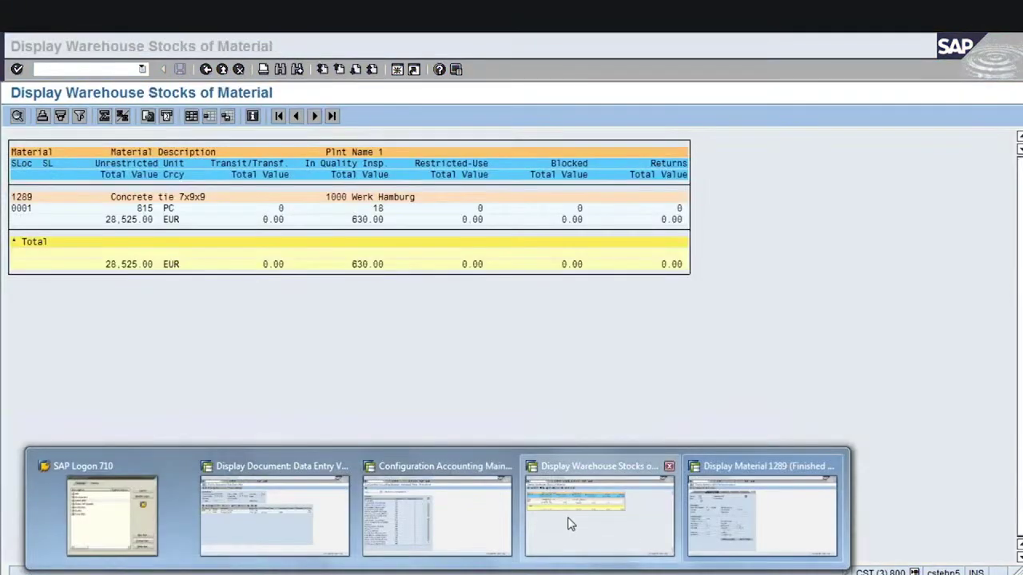
pyautogui.click(566, 520)
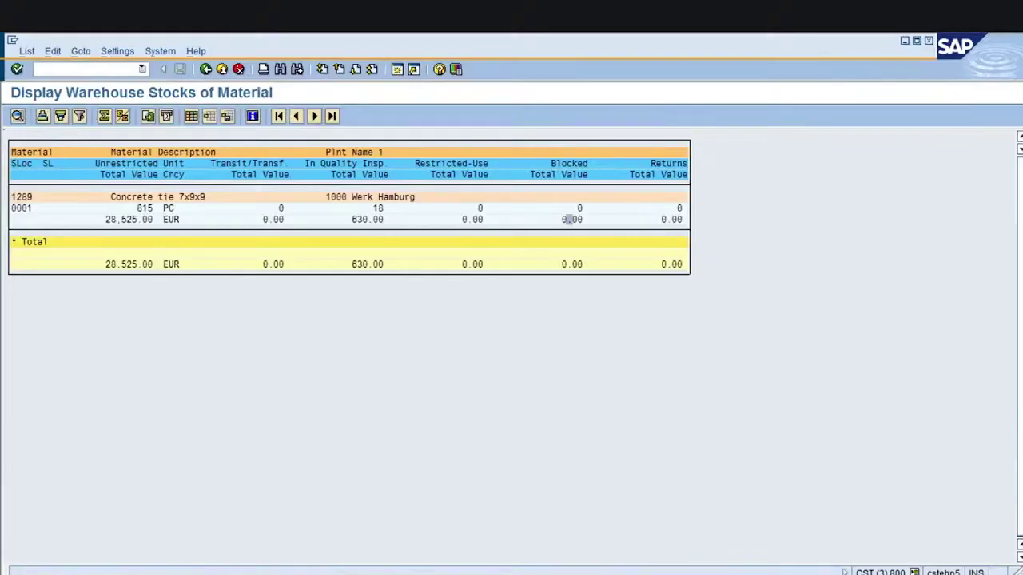
pyautogui.click(205, 69)
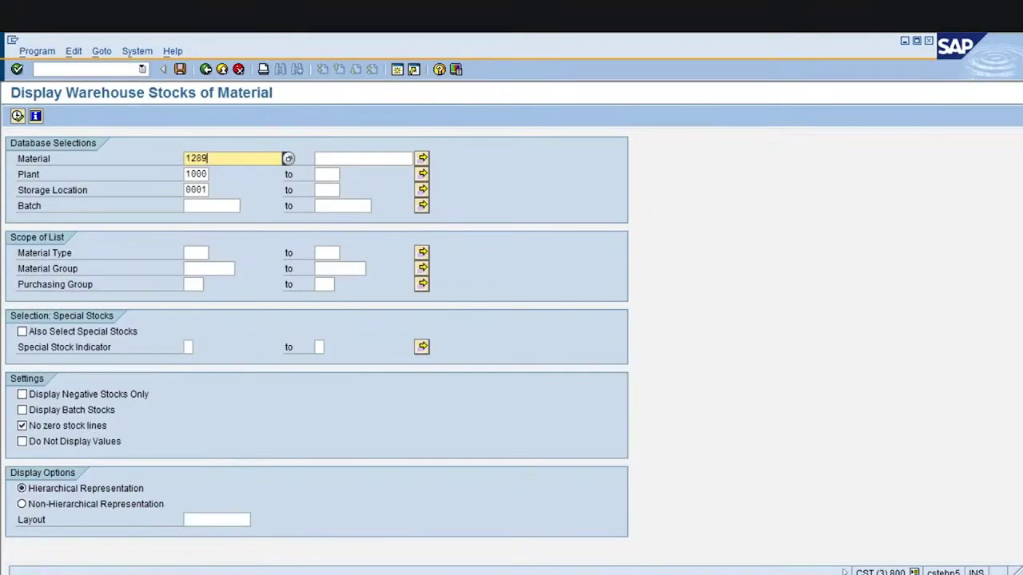
pyautogui.click(17, 116)
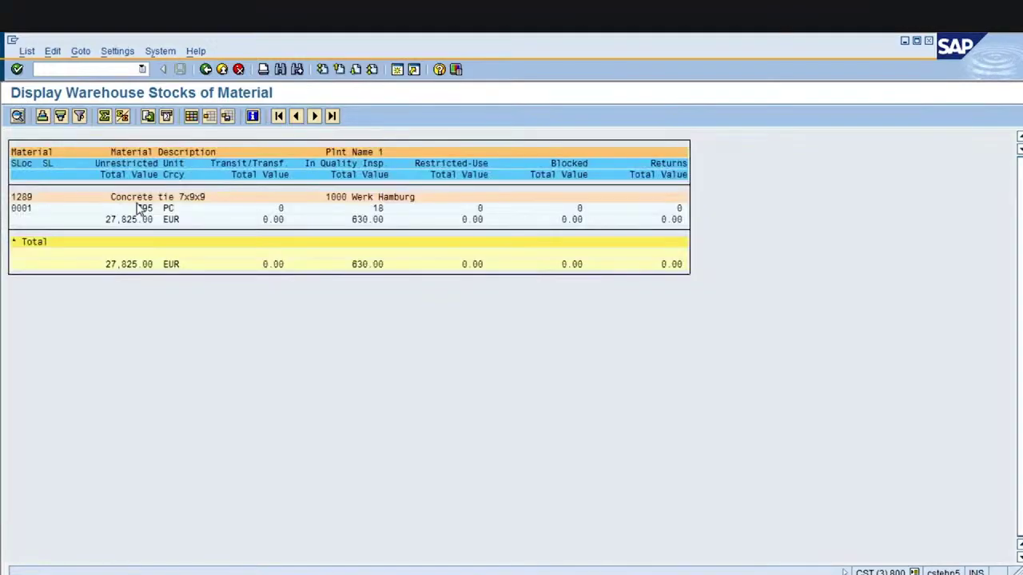
pyautogui.click(377, 208)
pyautogui.moveTo(137, 205); pyautogui.dragTo(188, 221)
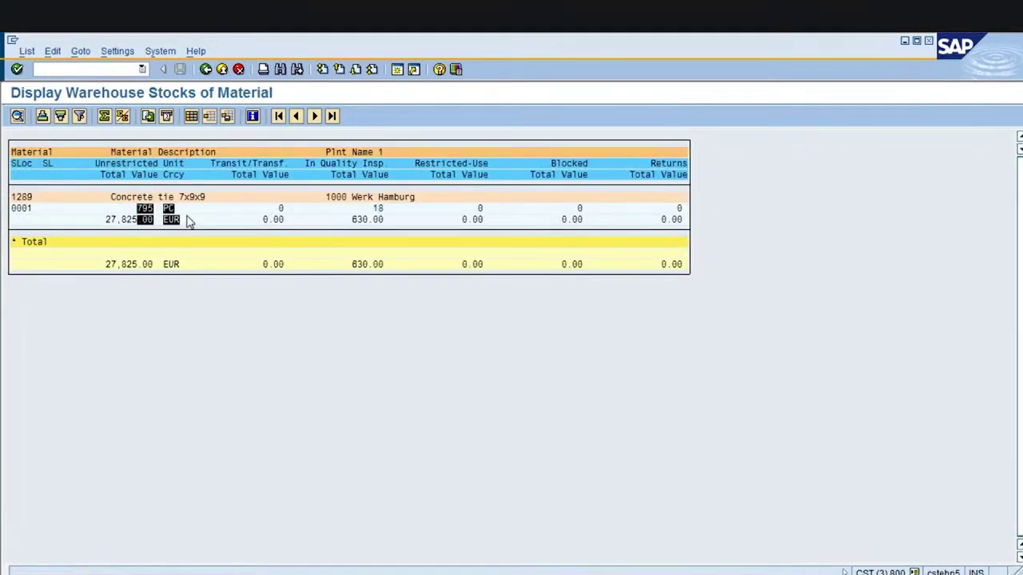
pyautogui.click(152, 209)
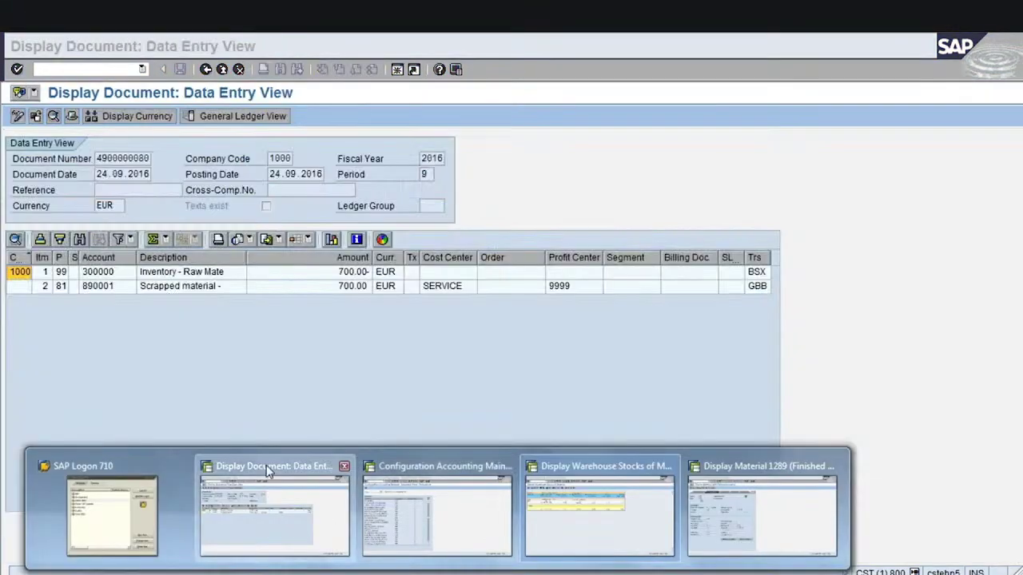
pyautogui.click(266, 467)
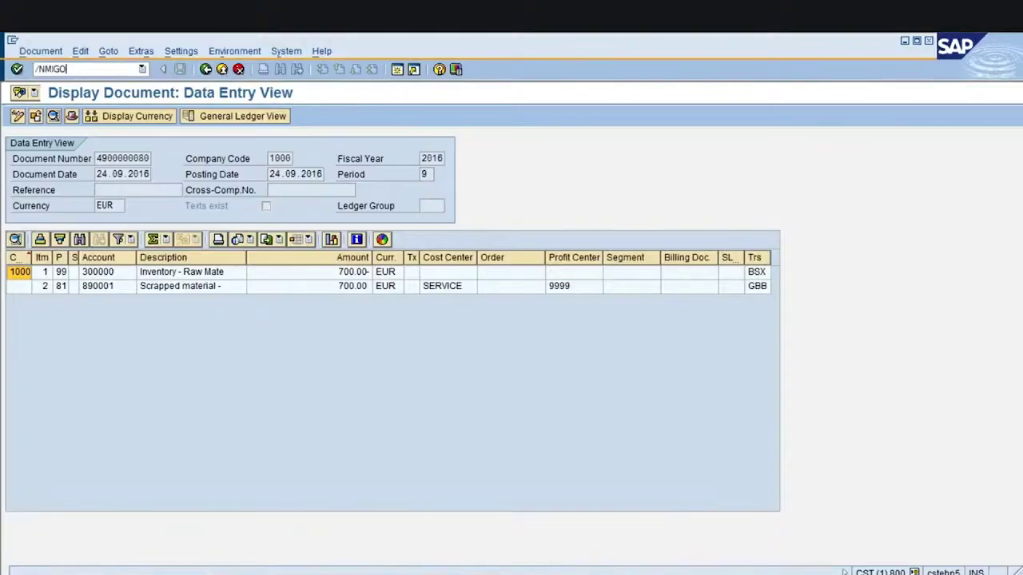
# Start /NMIGO and choose the A07 Goods Issue activity
pyautogui.write('/NMIGO')
pyautogui.press('Return')
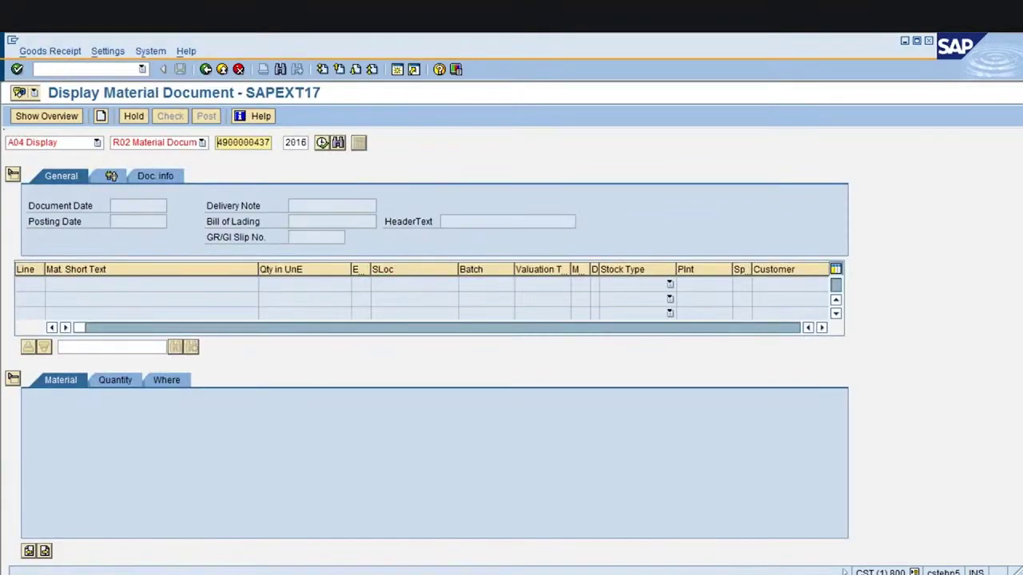
pyautogui.click(97, 142)
pyautogui.click(48, 218)
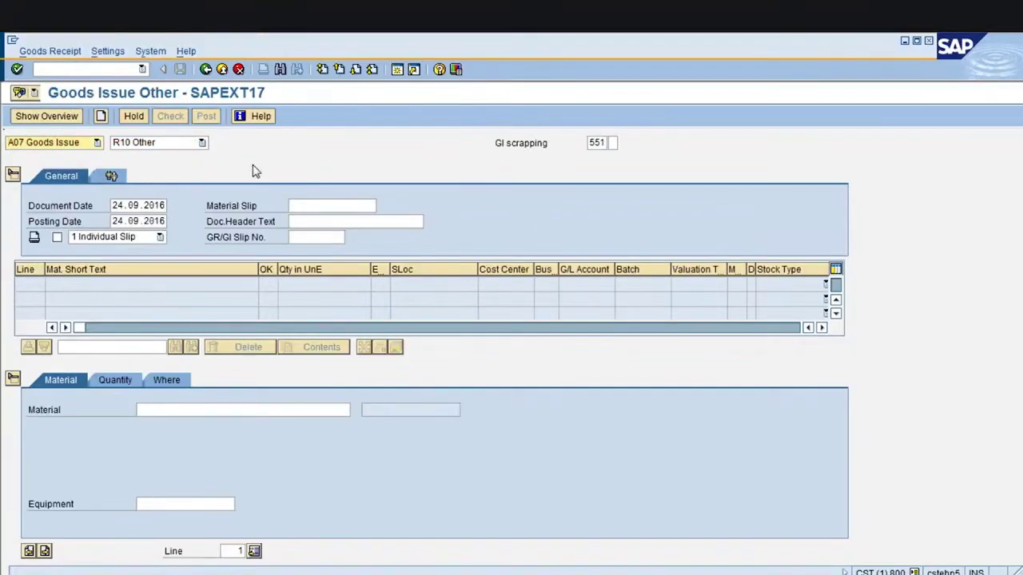
# Search the movement type list past 553 and 555 and apply 551, scrapping from unrestricted stock
pyautogui.click(605, 142)
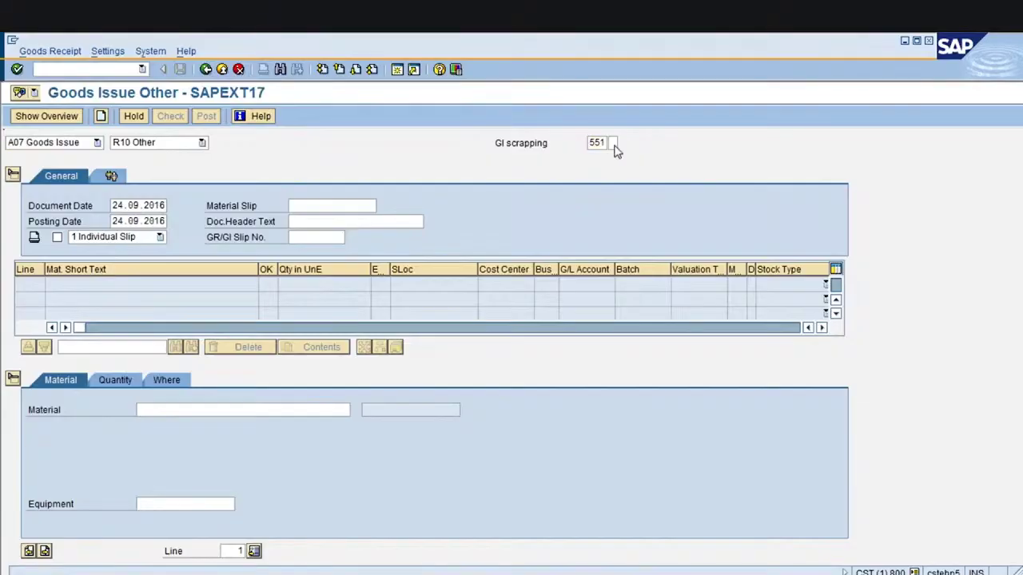
pyautogui.press('F4')
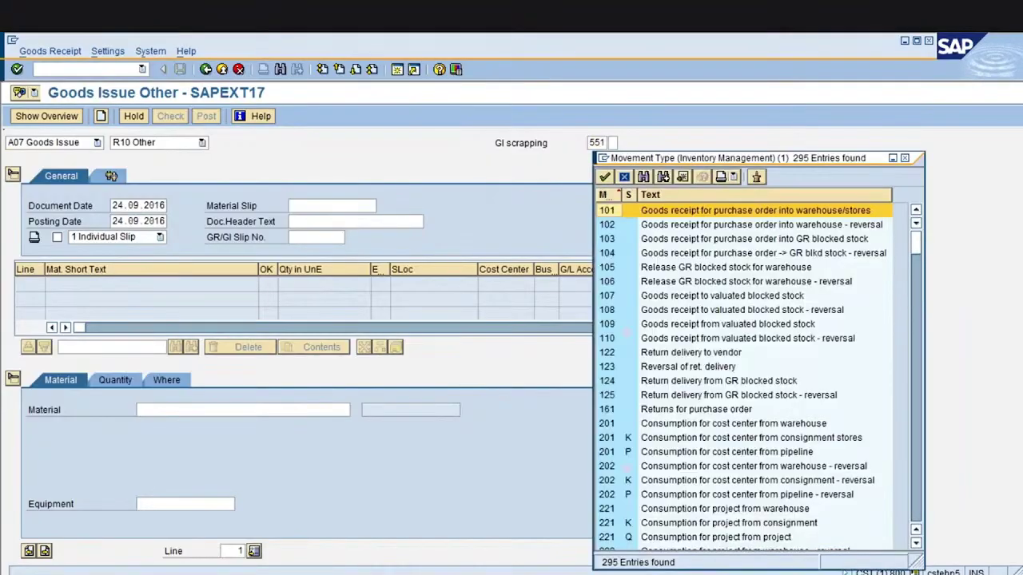
pyautogui.hotkey('ctrl', 'f')
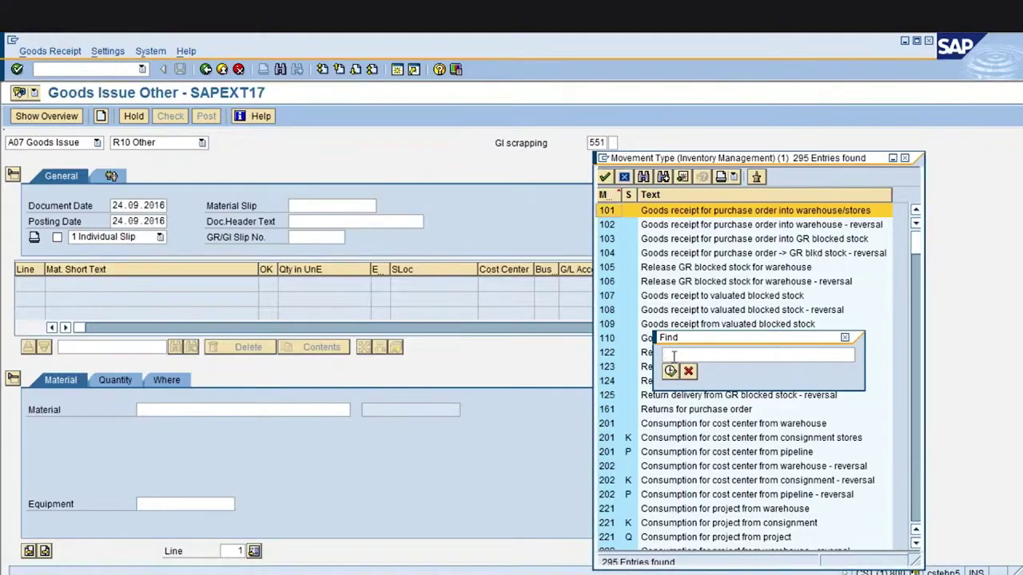
pyautogui.press('Return')
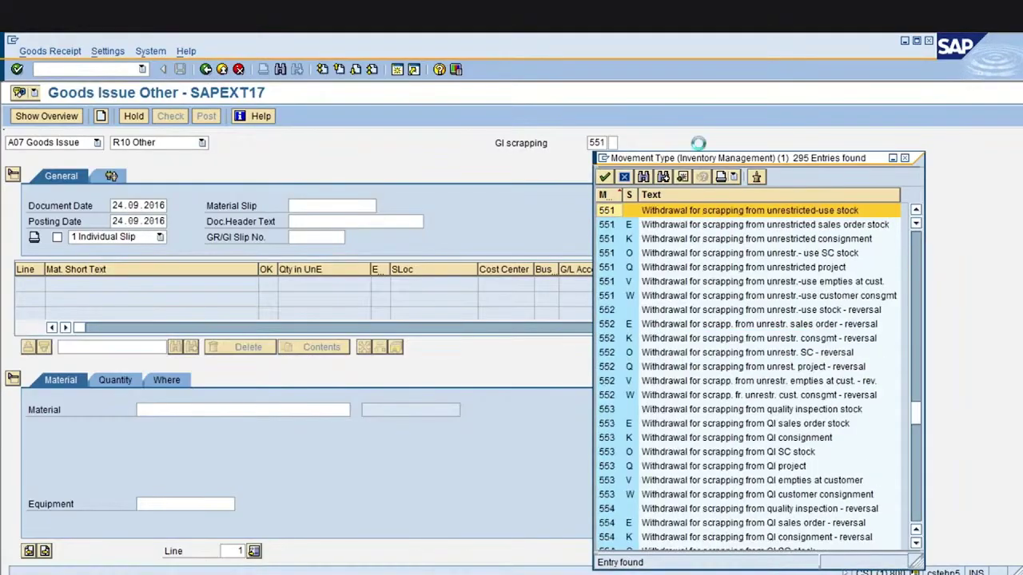
pyautogui.moveTo(662, 157); pyautogui.dragTo(489, 127)
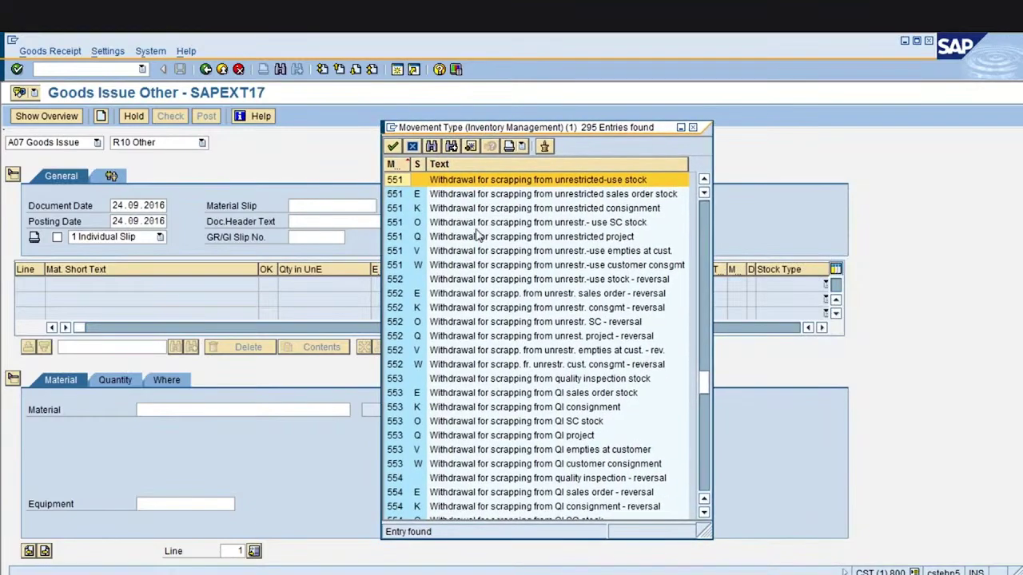
pyautogui.click(464, 381)
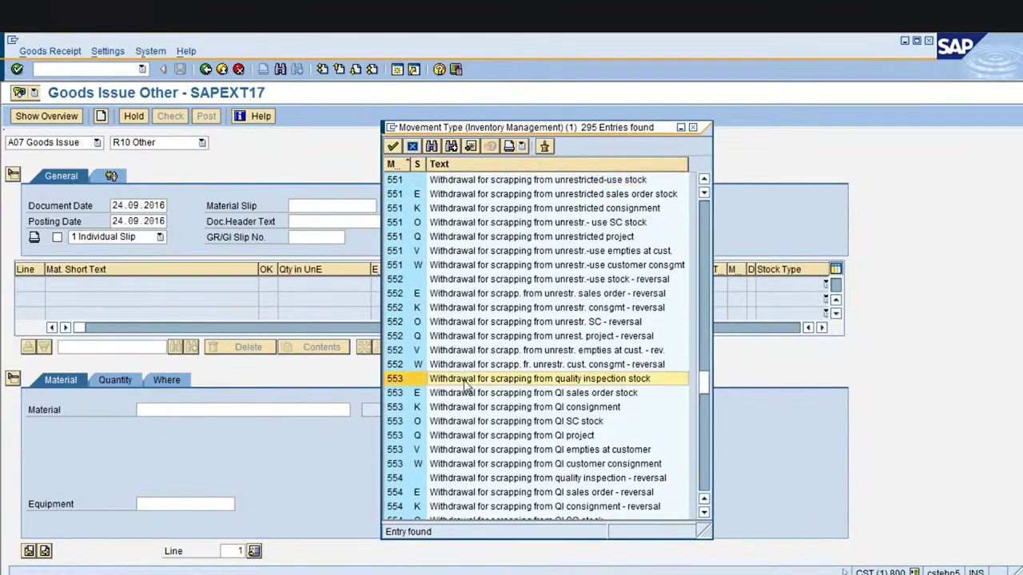
pyautogui.click(702, 438)
pyautogui.click(565, 237)
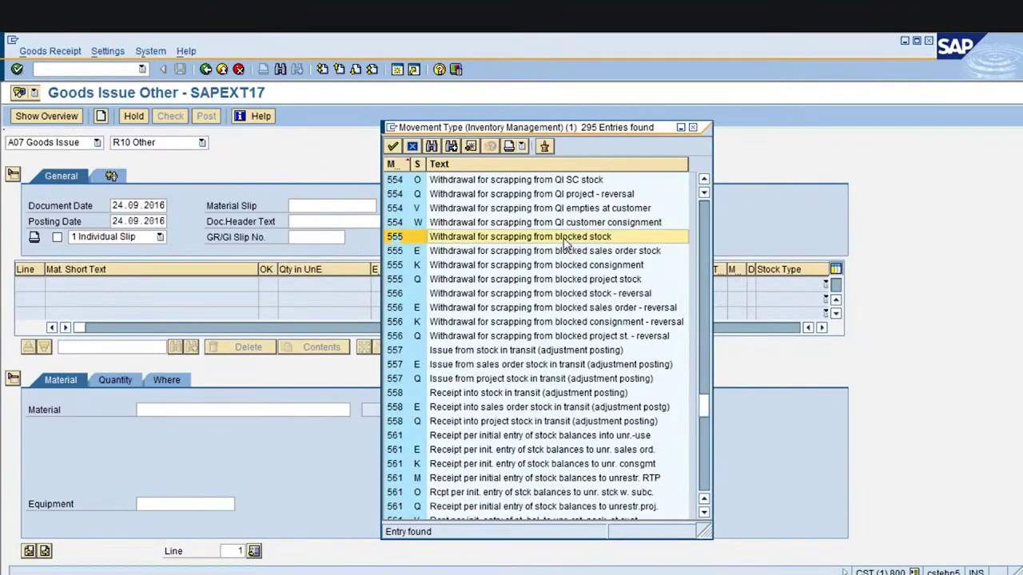
pyautogui.moveTo(706, 392)
pyautogui.mouseDown()
pyautogui.moveTo(705, 363)
pyautogui.moveTo(705, 374)
pyautogui.mouseUp()
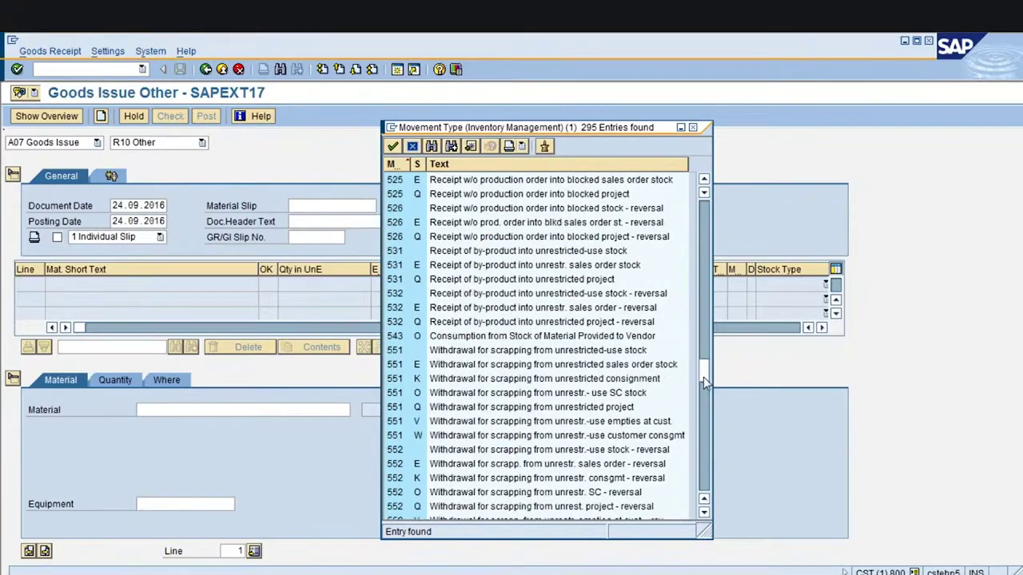
pyautogui.click(629, 351)
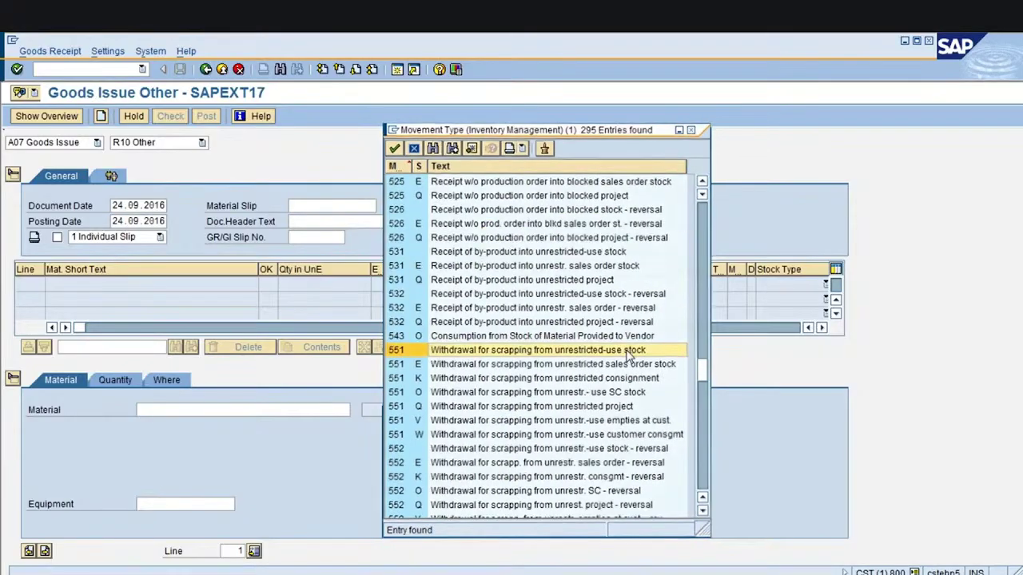
pyautogui.doubleClick(629, 351)
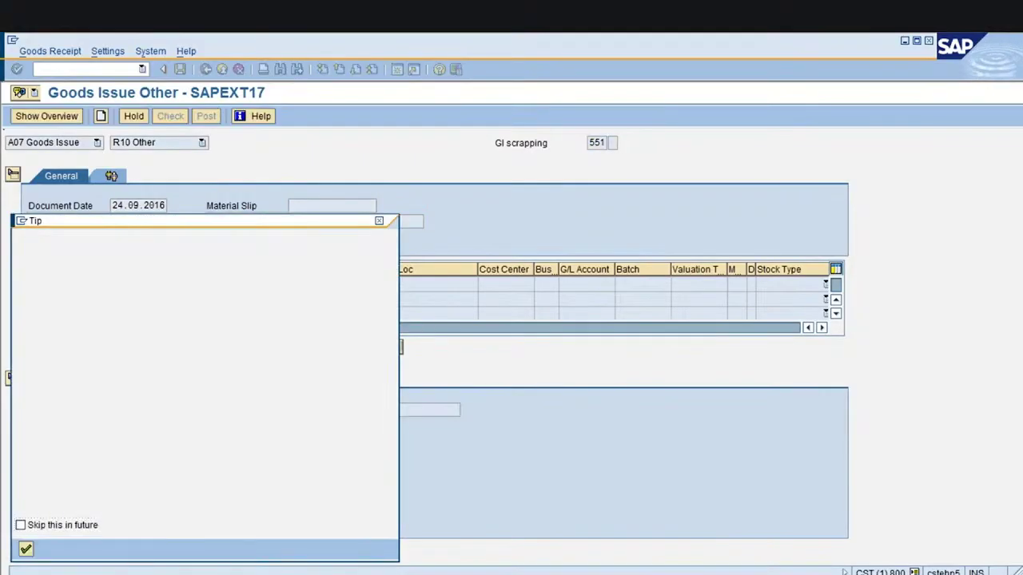
# Enter material 1289 with quantity 30 as the goods issue item
pyautogui.press('Return')
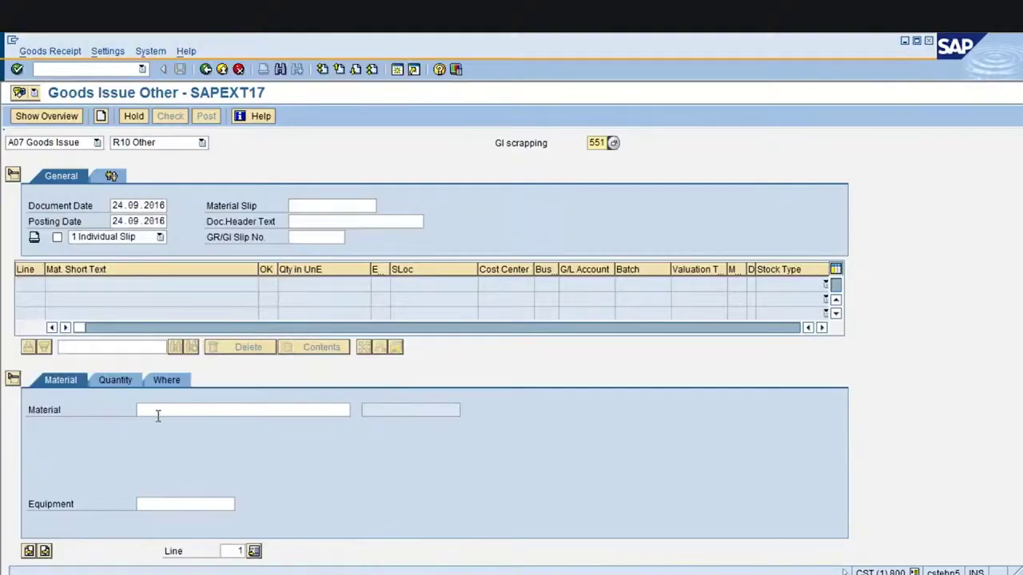
pyautogui.click(158, 413)
pyautogui.write('12')
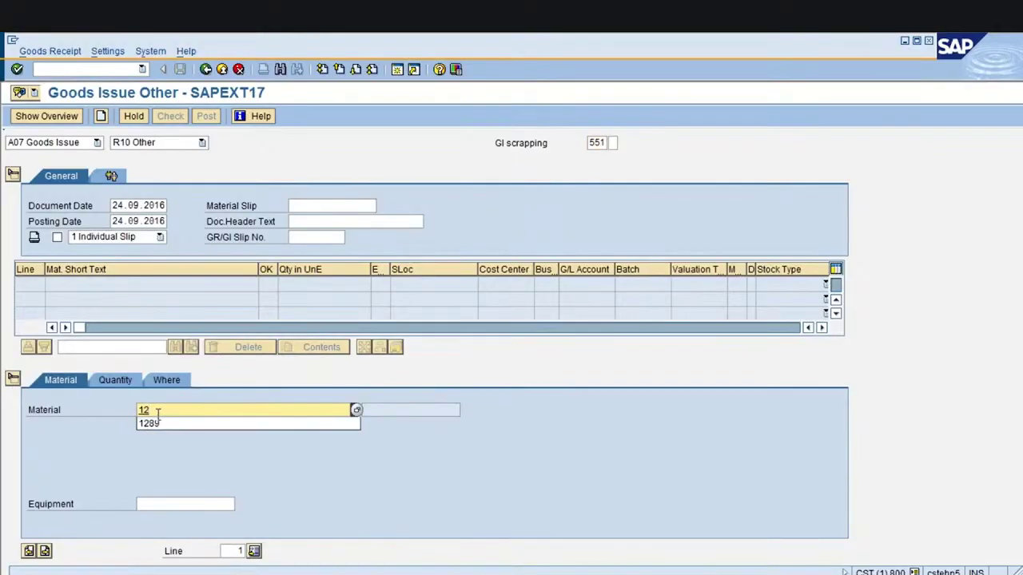
pyautogui.write('89')
pyautogui.press('Return')
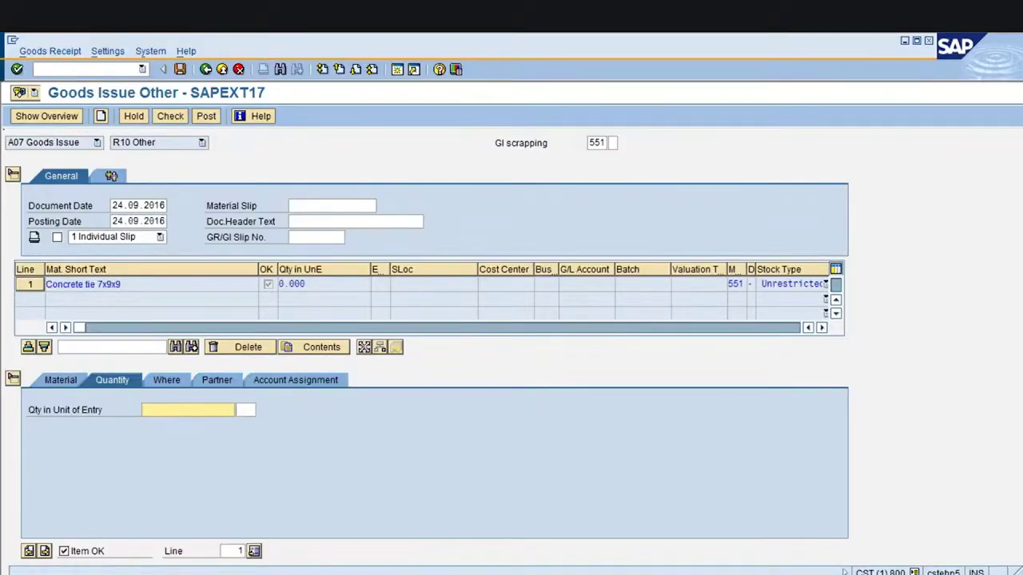
pyautogui.write('30')
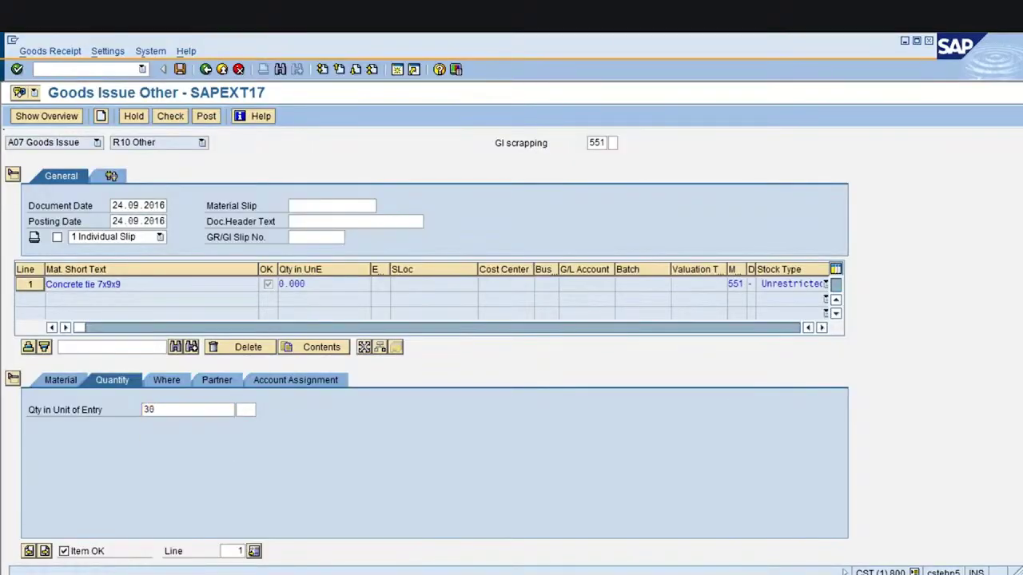
pyautogui.press('Return')
# Set the item's plant to 1000 and storage location to 0001 Materiallager
pyautogui.click(169, 385)
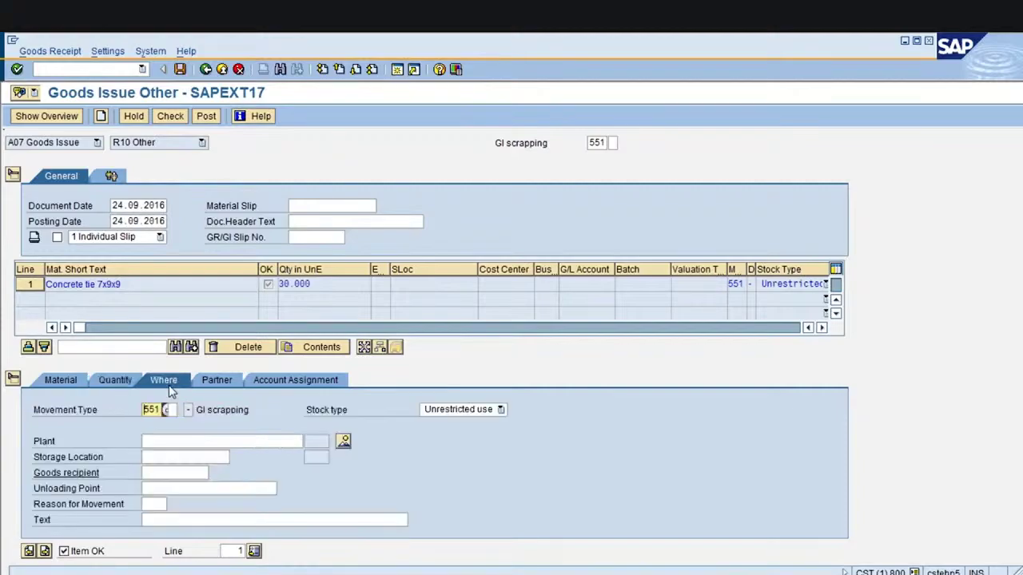
pyautogui.click(160, 437)
pyautogui.write('1000')
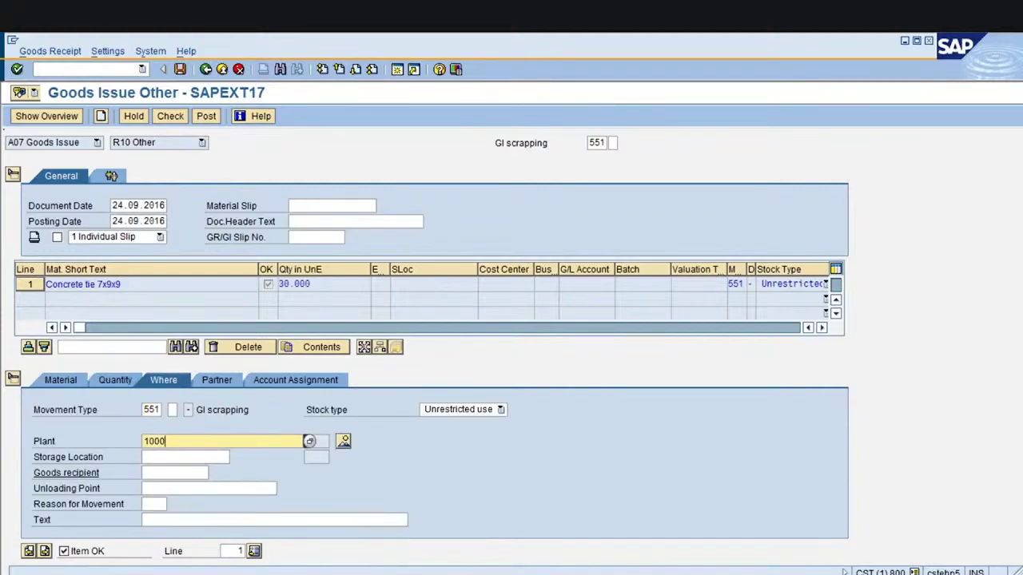
pyautogui.press('Return')
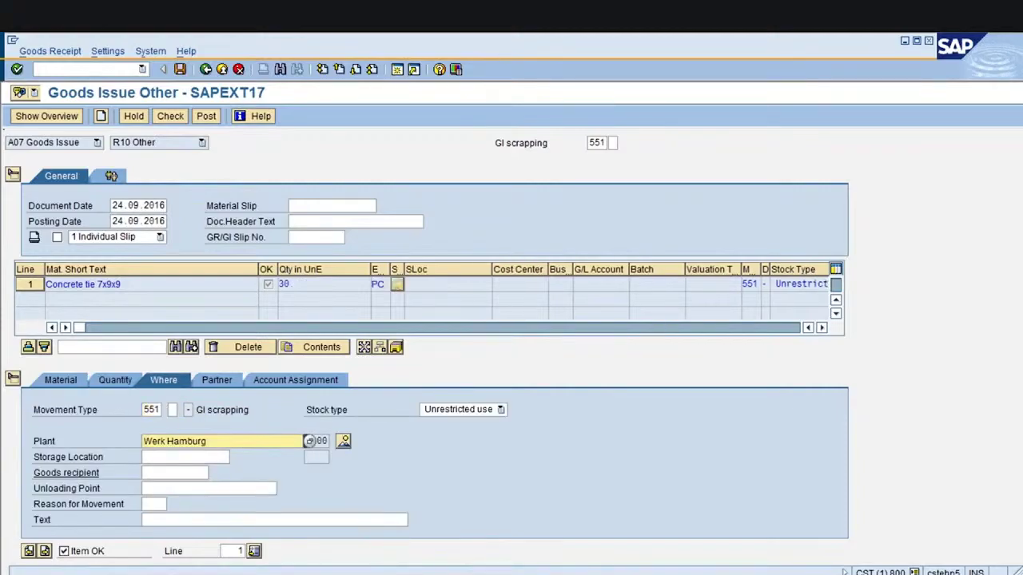
pyautogui.click(157, 459)
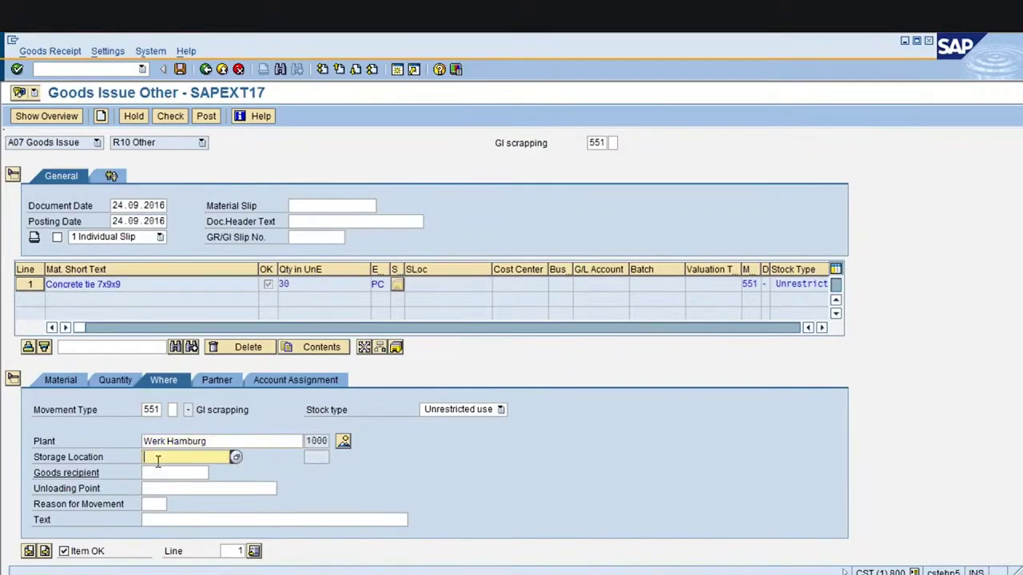
pyautogui.write('000')
pyautogui.click(154, 470)
pyautogui.press('Return')
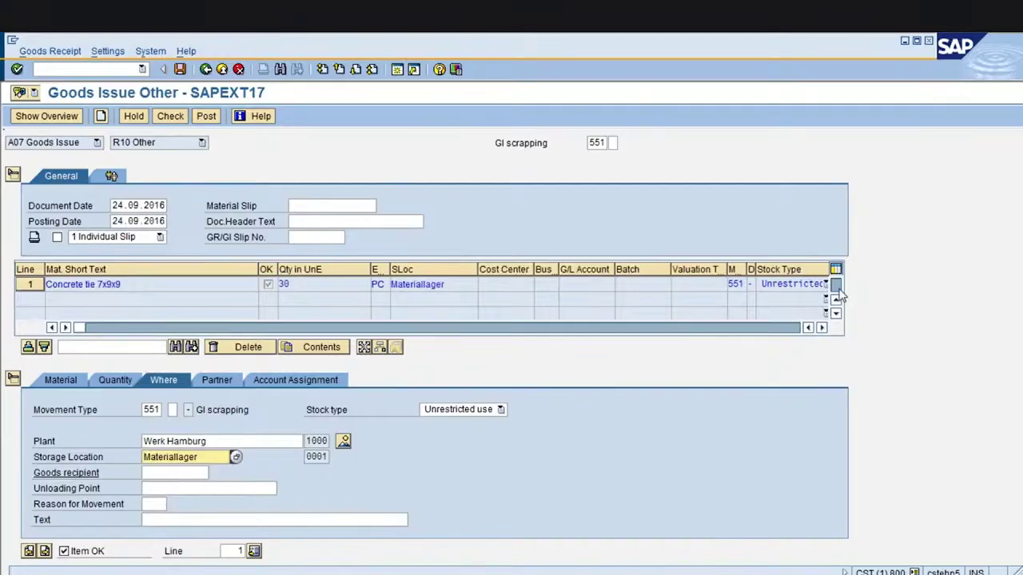
# Check the document, then assign cost center SCRAP in the item's account assignment
pyautogui.click(169, 119)
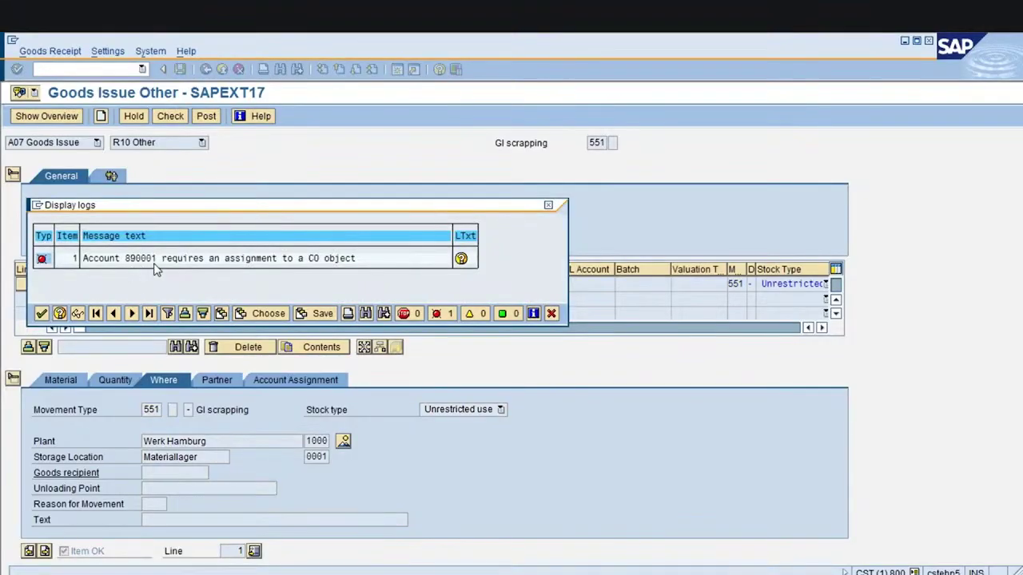
pyautogui.click(42, 313)
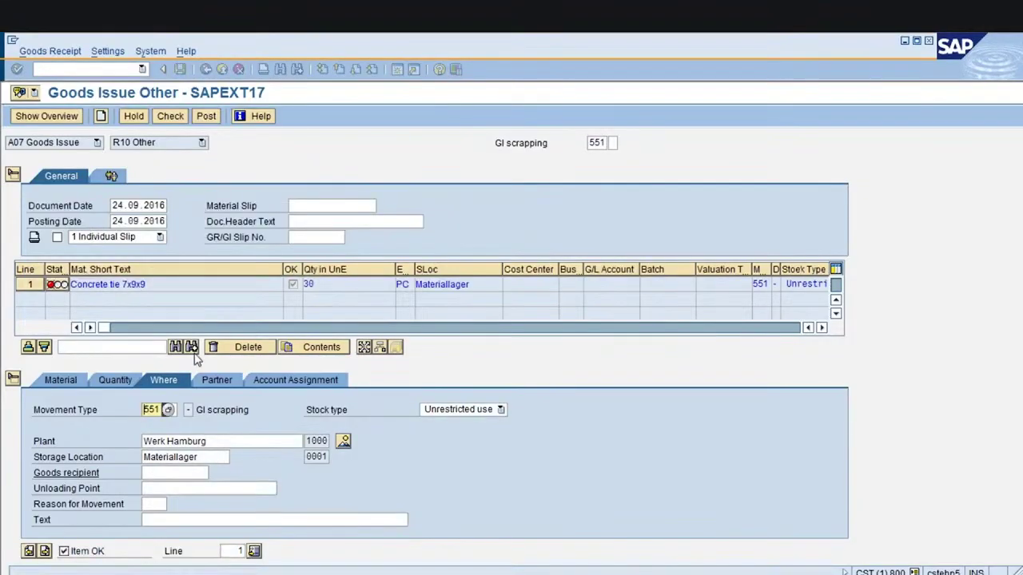
pyautogui.click(312, 381)
pyautogui.click(147, 441)
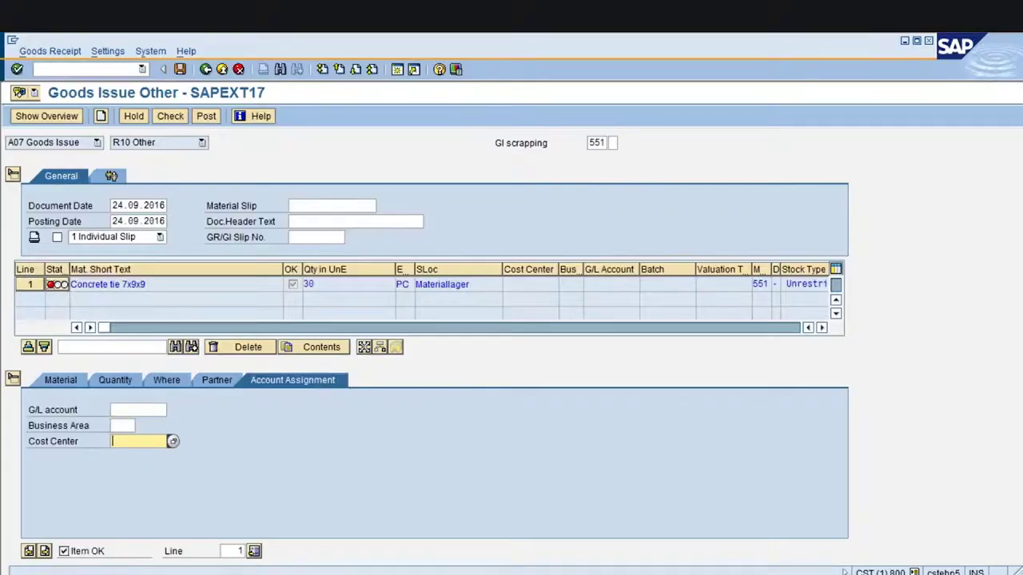
pyautogui.write('s')
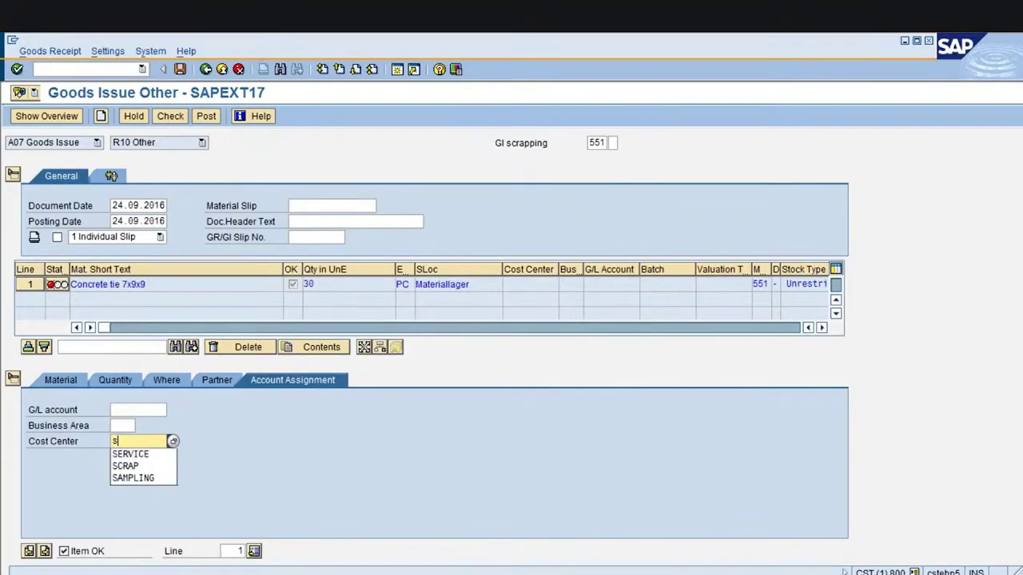
pyautogui.write('crap')
pyautogui.press('Return')
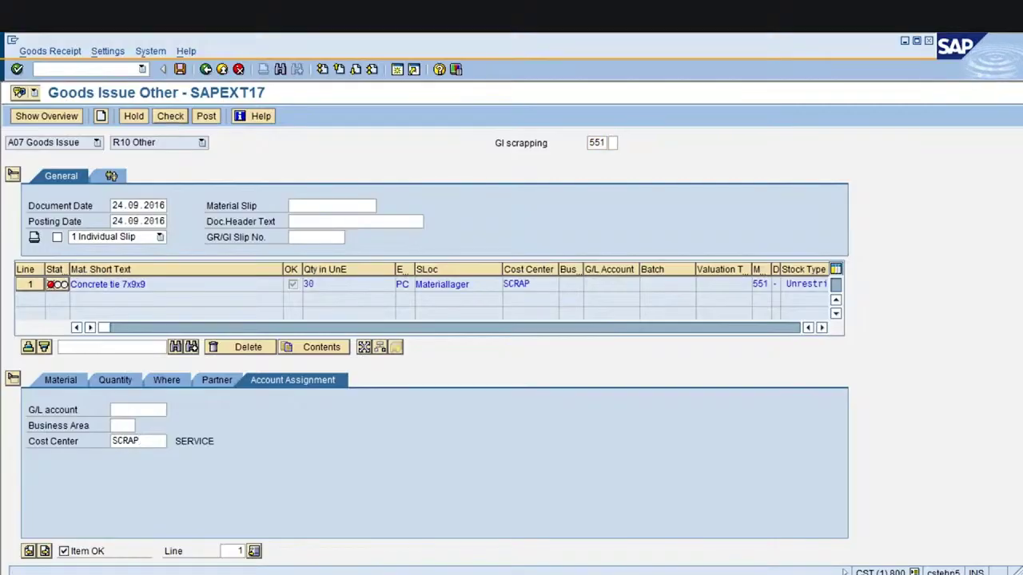
# Recheck the goods issue and verify the item's material and issued quantity of 30
pyautogui.click(171, 117)
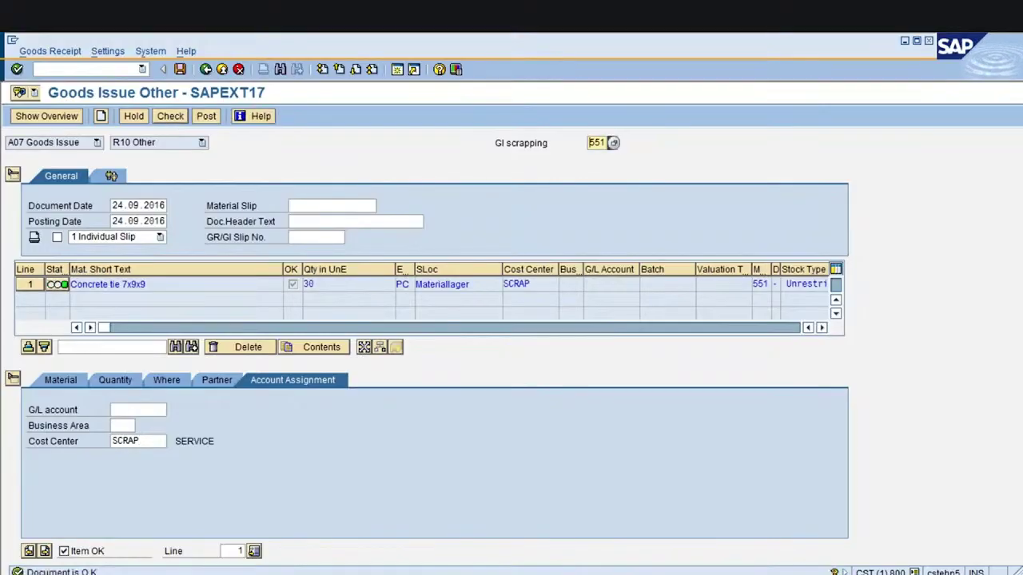
pyautogui.click(69, 382)
pyautogui.click(112, 382)
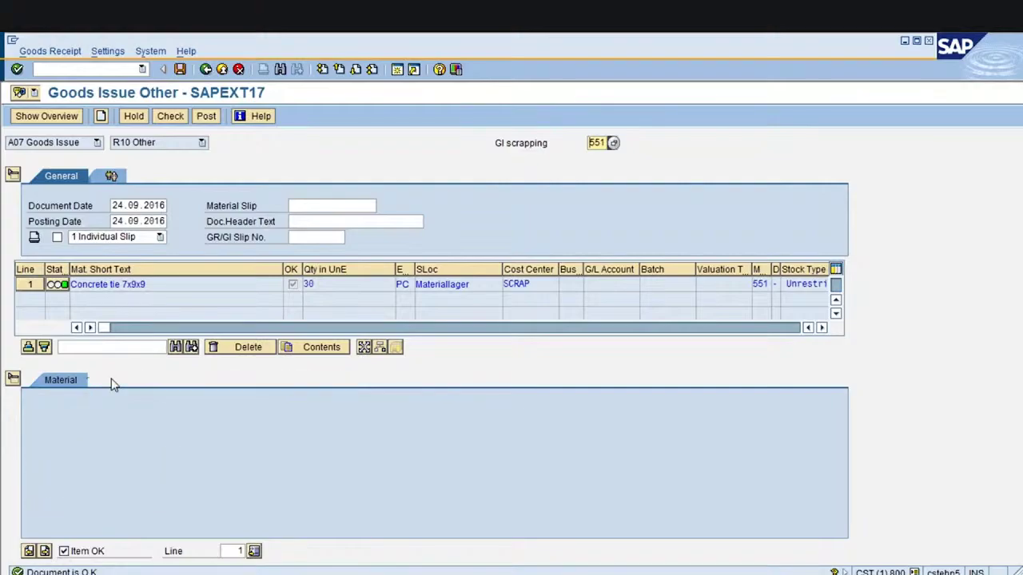
pyautogui.hotkey('alt', 'Tab')
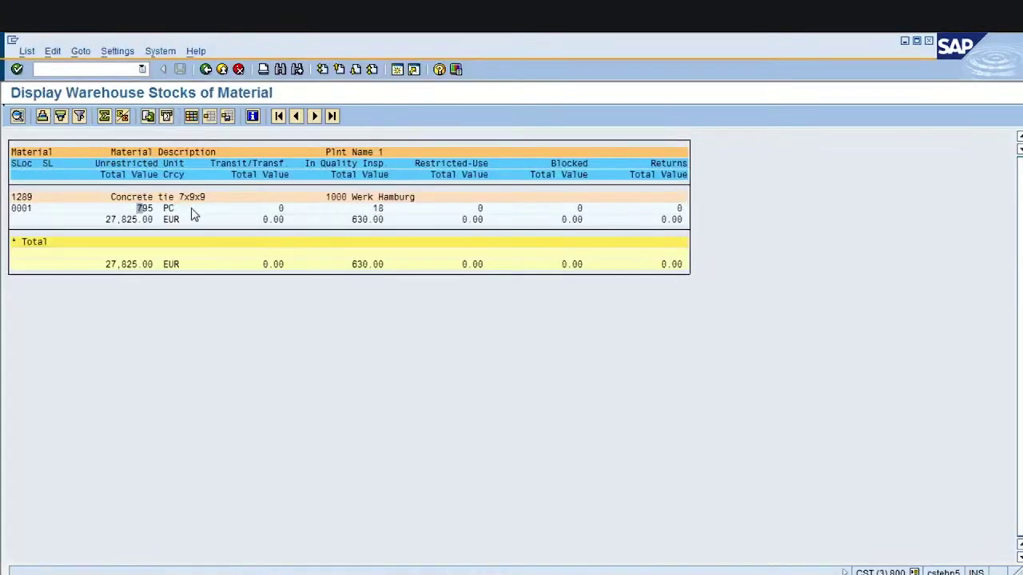
pyautogui.hotkey('alt', 'Tab')
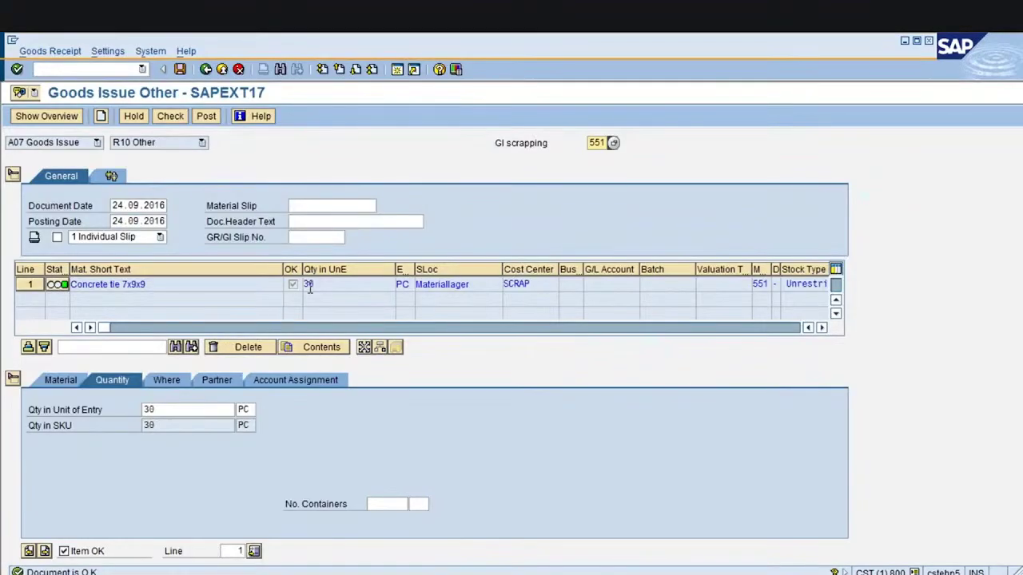
pyautogui.click(309, 285)
pyautogui.click(206, 116)
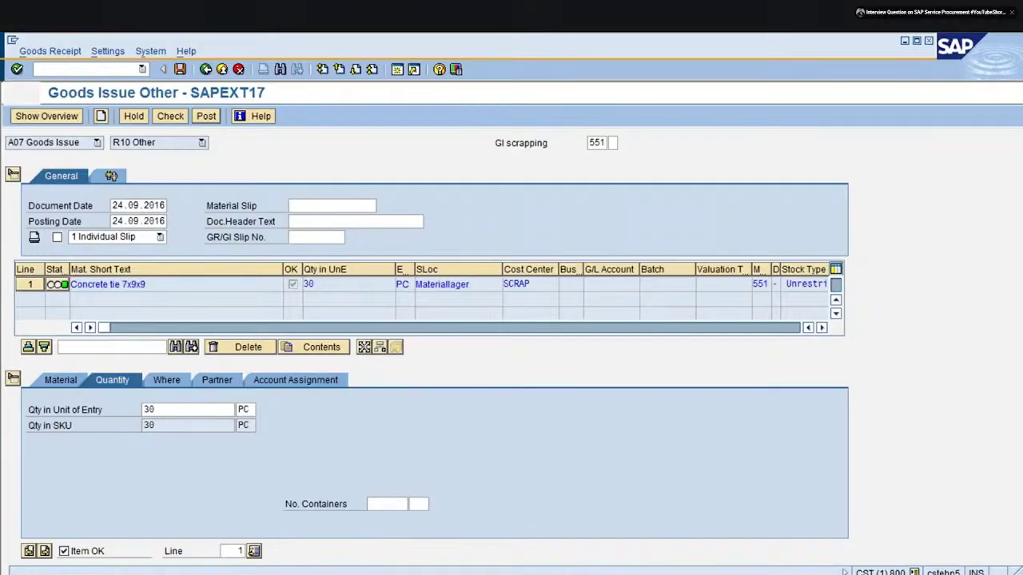
pyautogui.click(97, 143)
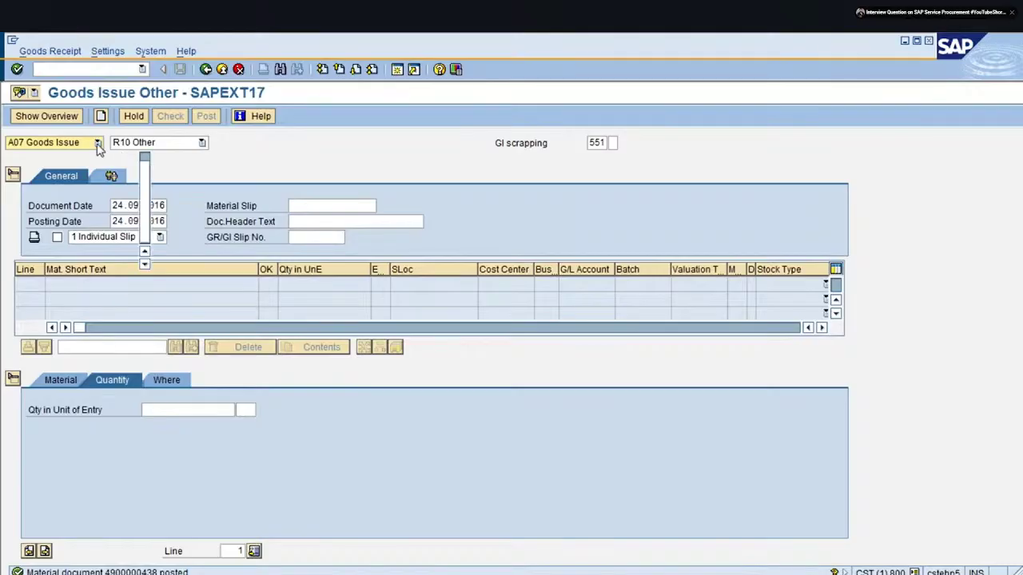
pyautogui.click(69, 179)
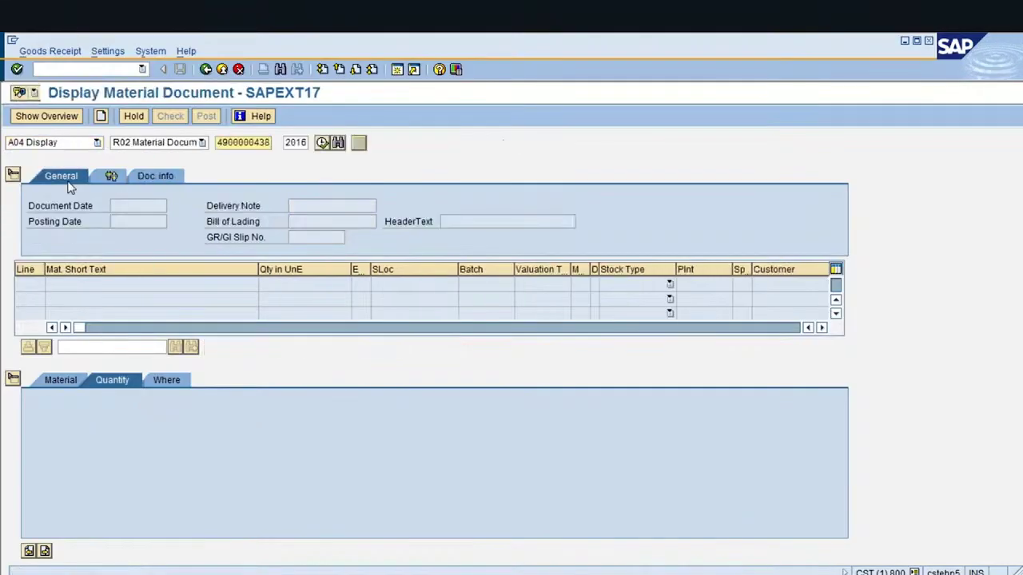
pyautogui.press('Return')
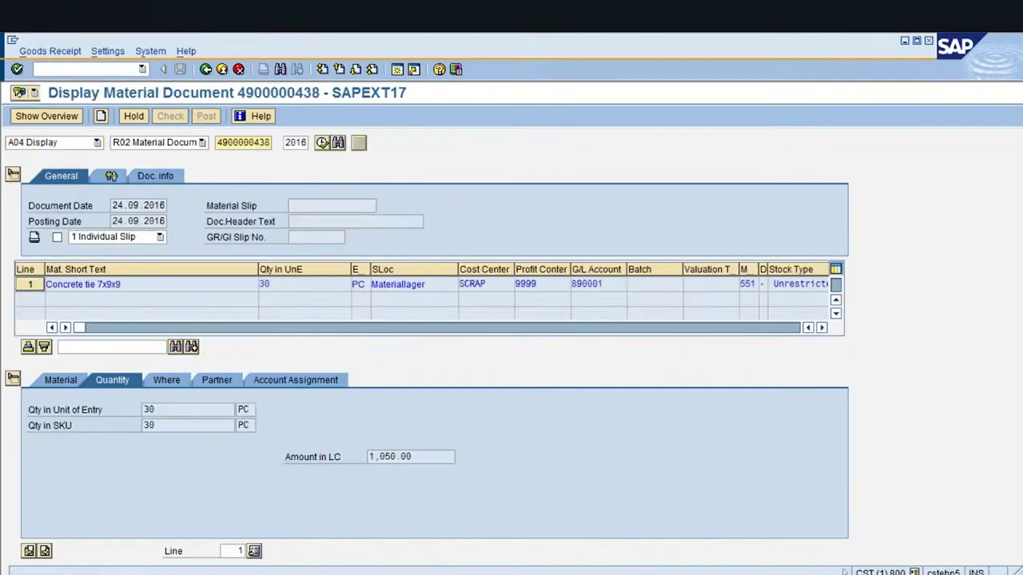
pyautogui.click(162, 175)
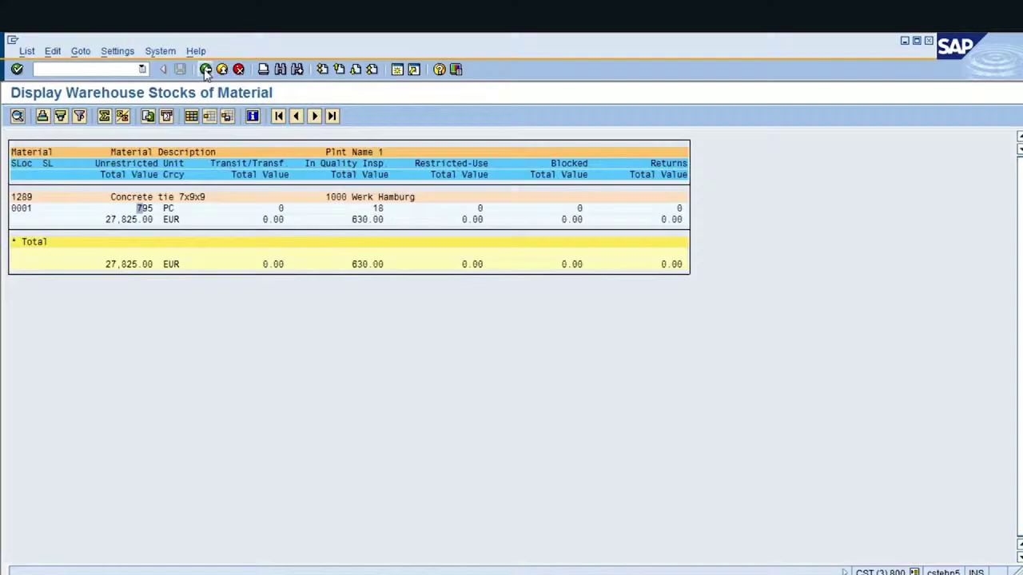
pyautogui.click(205, 69)
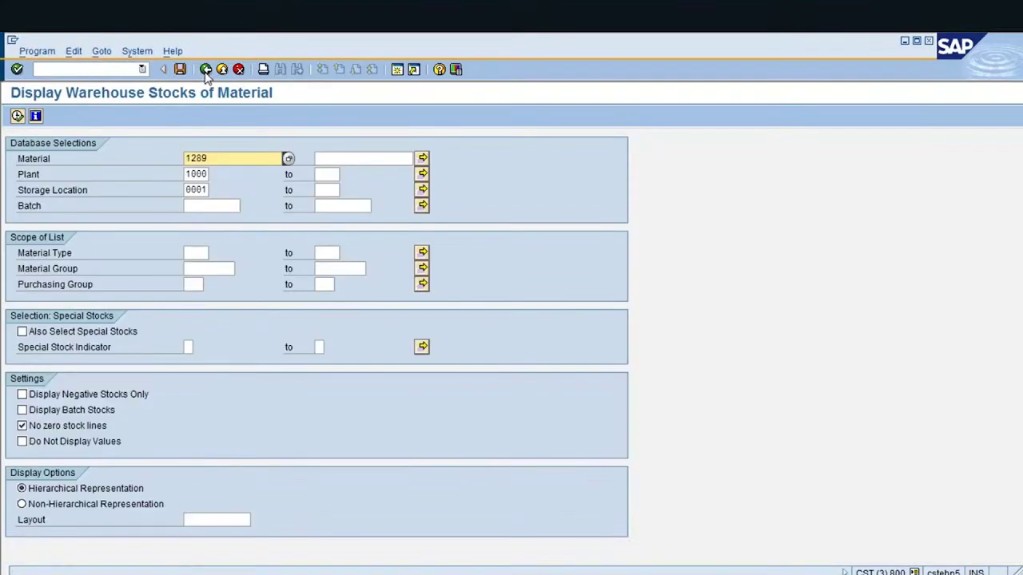
pyautogui.click(18, 116)
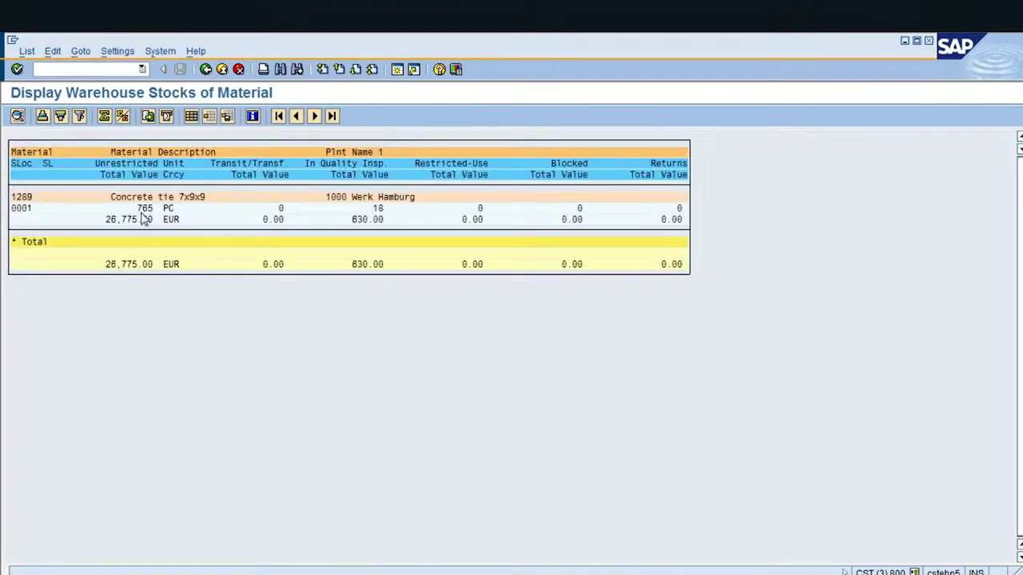
pyautogui.moveTo(139, 207); pyautogui.dragTo(182, 209)
pyautogui.hotkey('ctrl', 'c')
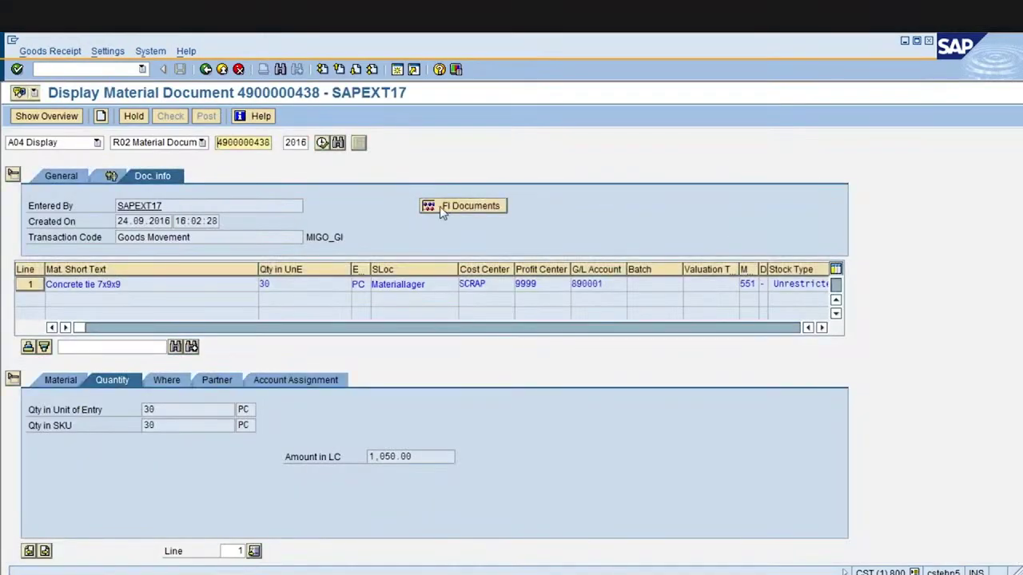
pyautogui.click(440, 206)
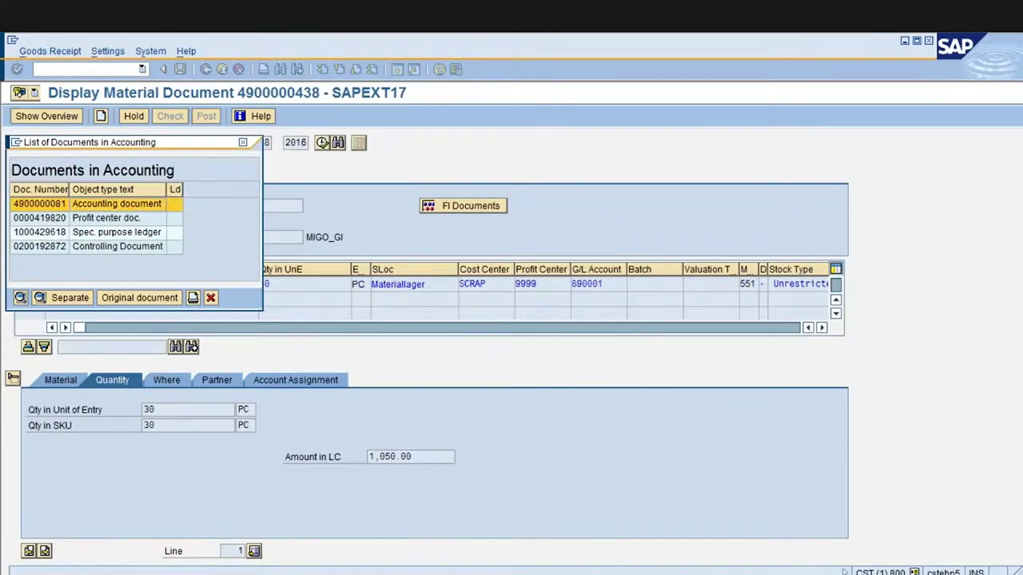
pyautogui.press('Return')
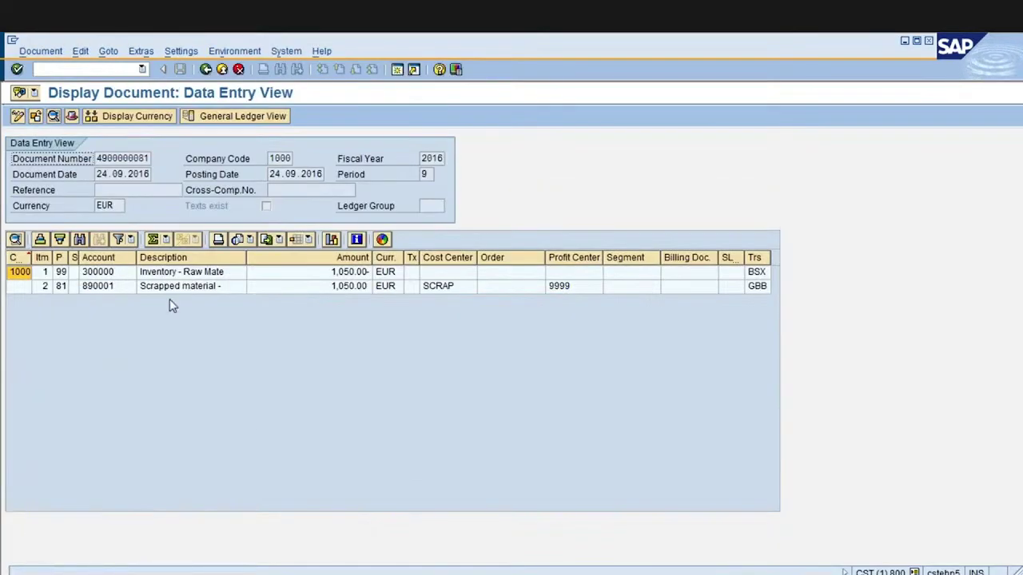
pyautogui.click(371, 274)
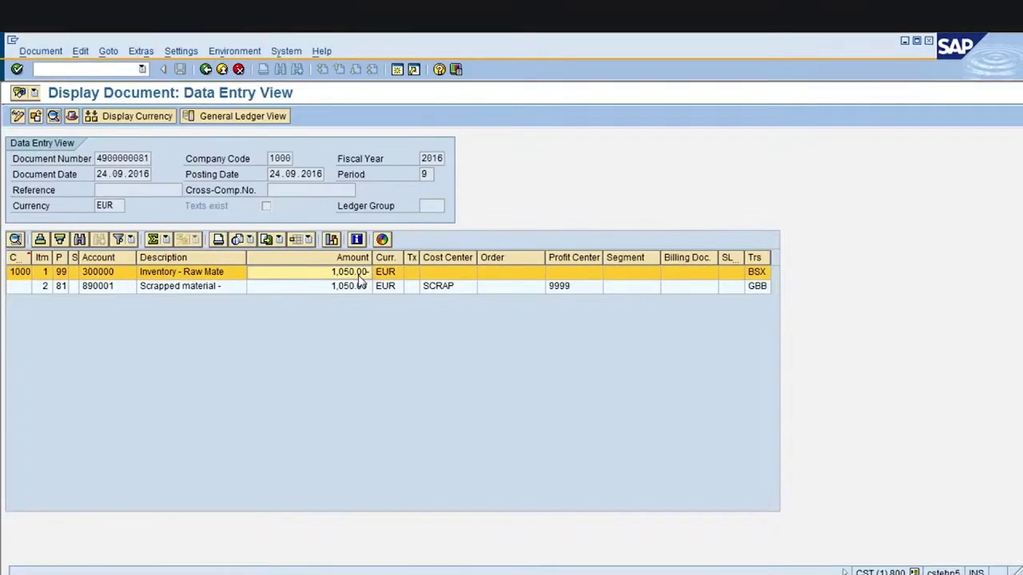
pyautogui.click(219, 291)
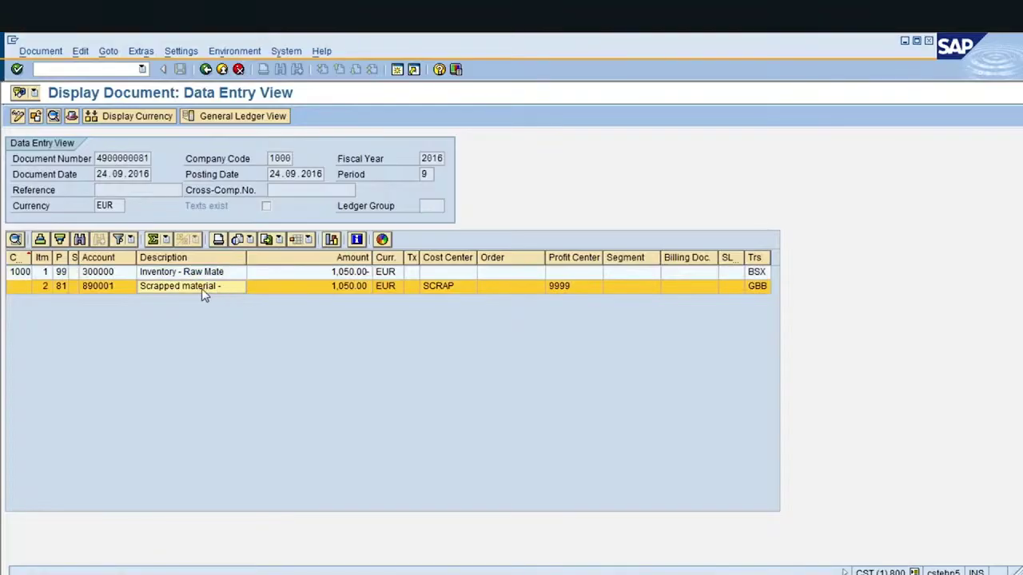
pyautogui.click(114, 293)
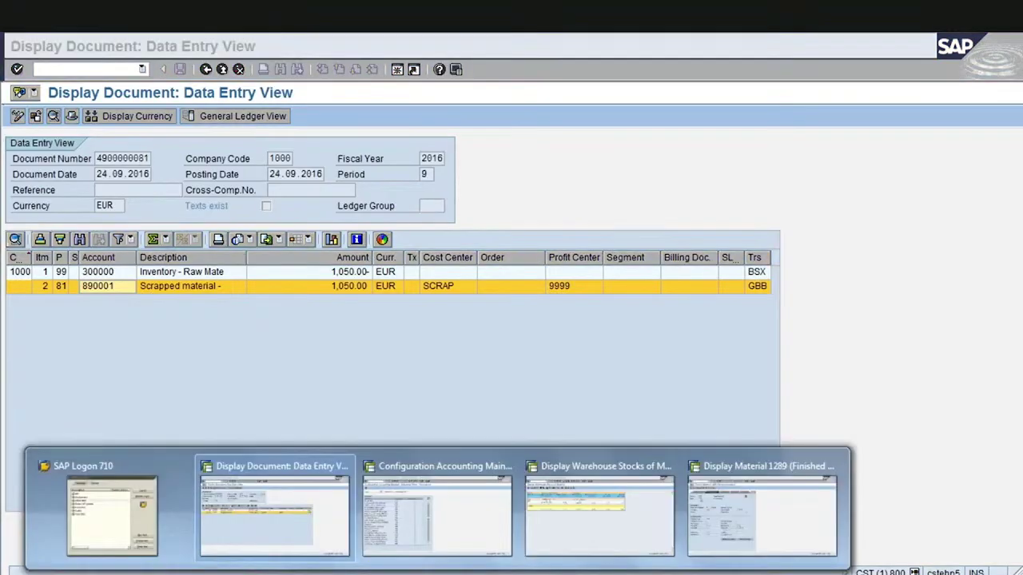
# Rerun the automatic posting procedures and open the GBB offsetting entry account settings
pyautogui.click(440, 538)
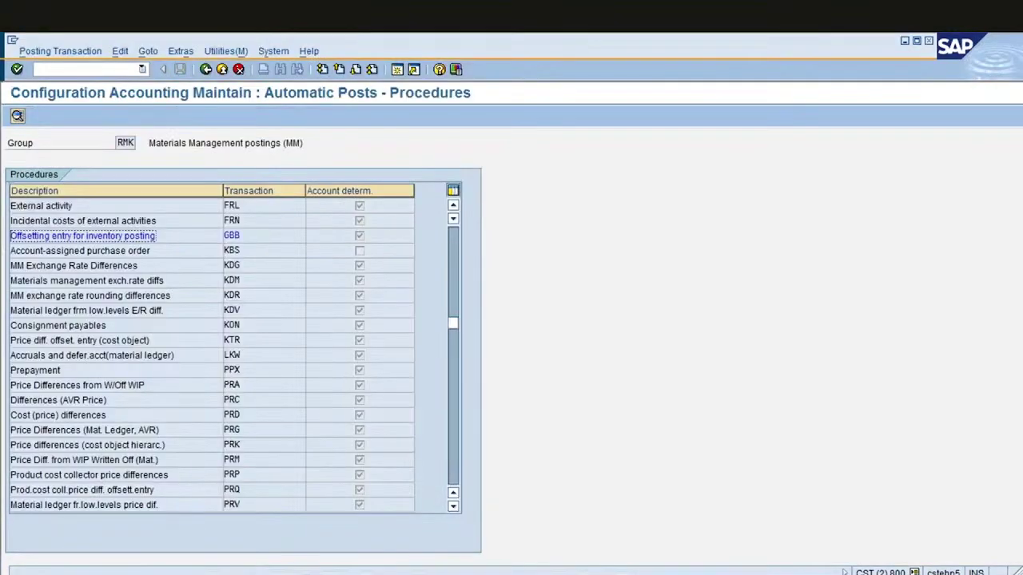
pyautogui.click(205, 69)
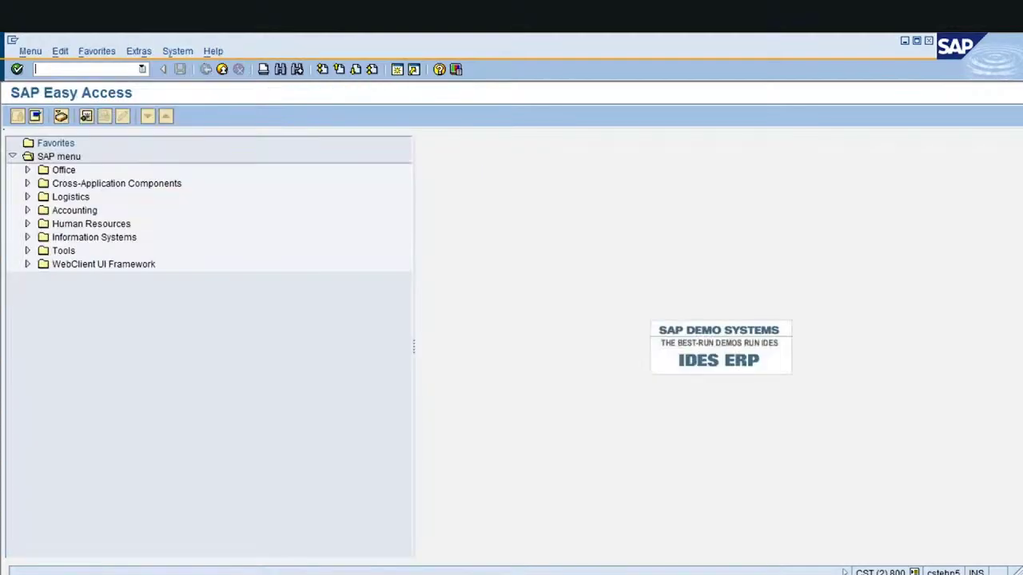
pyautogui.press('Return')
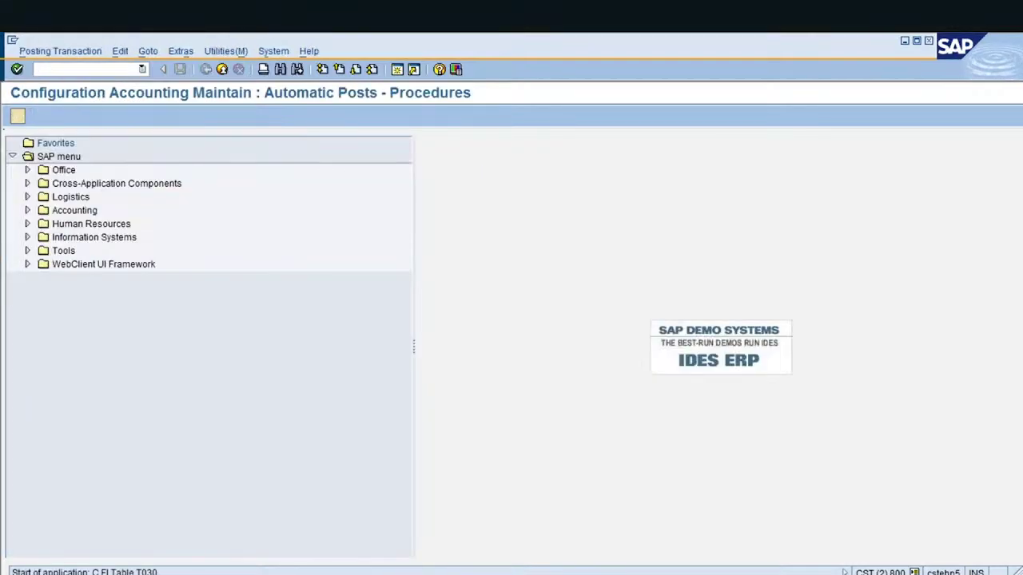
pyautogui.scroll(-7, 247, 355)
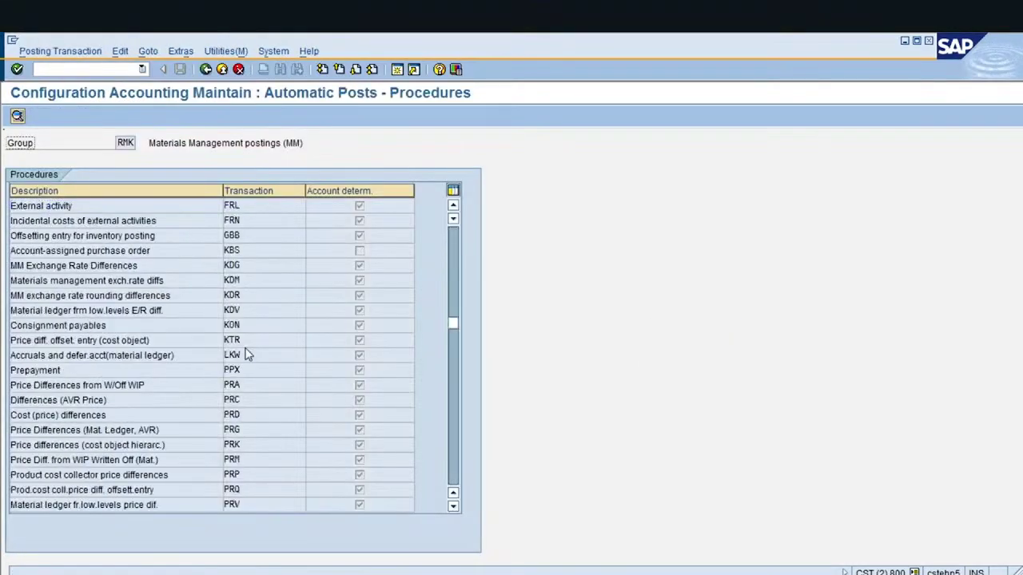
pyautogui.click(232, 235)
pyautogui.doubleClick(231, 235)
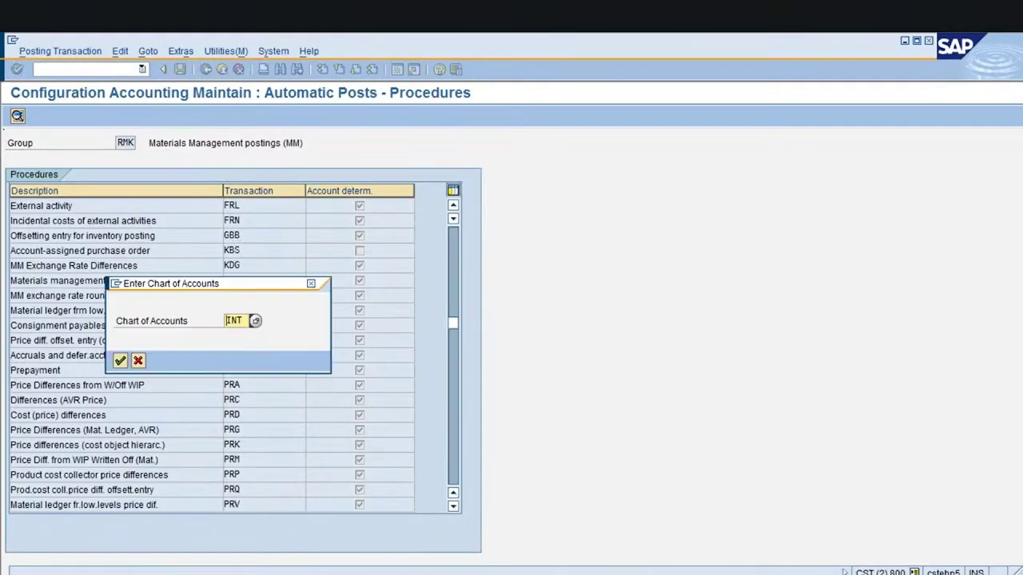
# Confirm chart of accounts INT and position the table at valuation modifier 0001, VNG
pyautogui.press('Return')
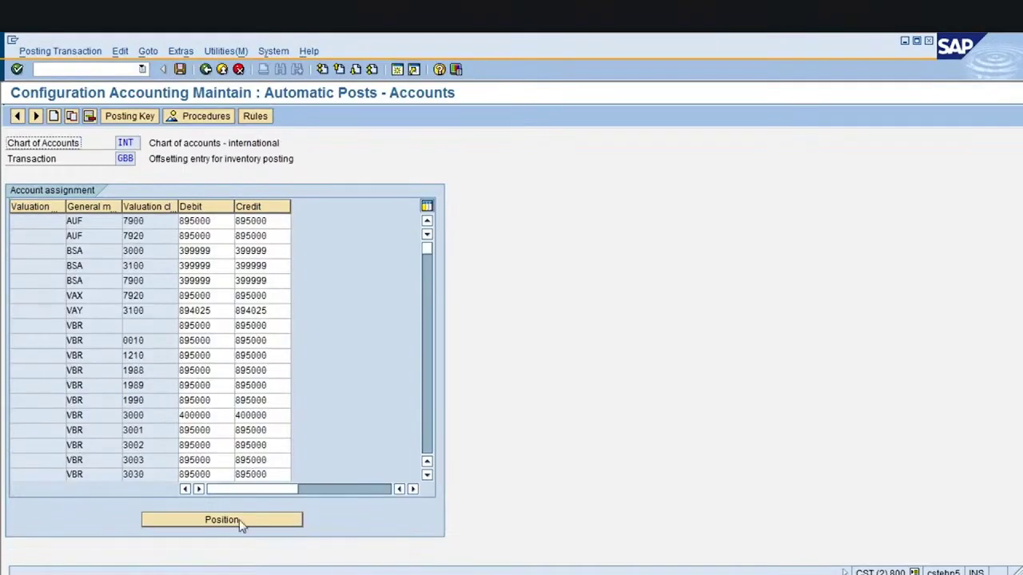
pyautogui.click(239, 520)
pyautogui.write('000')
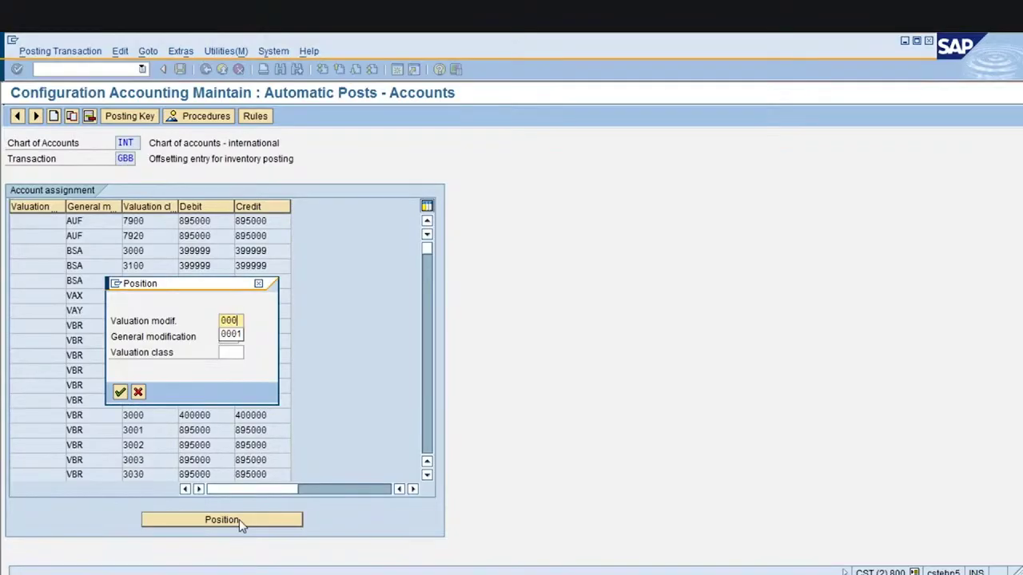
pyautogui.write('1')
pyautogui.press('Tab')
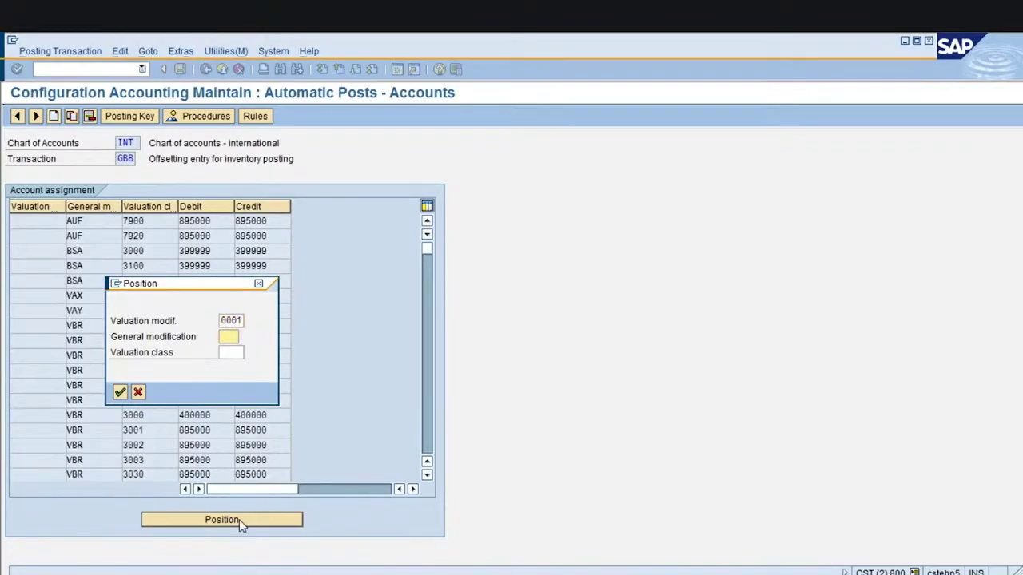
pyautogui.write('VNG')
pyautogui.press('Return')
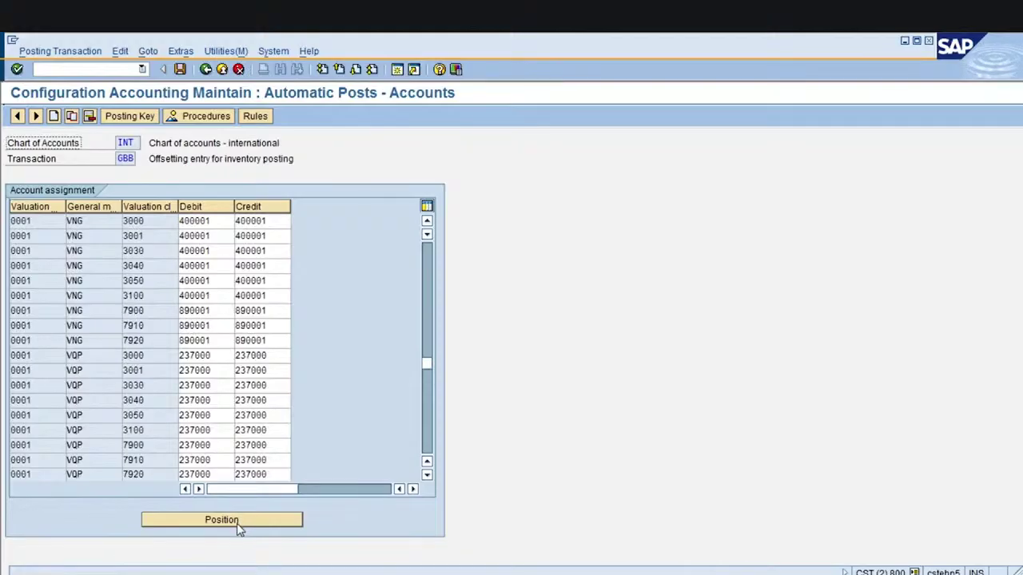
# Reposition the table to the 0001 VNG entry for valuation class 7920
pyautogui.click(239, 519)
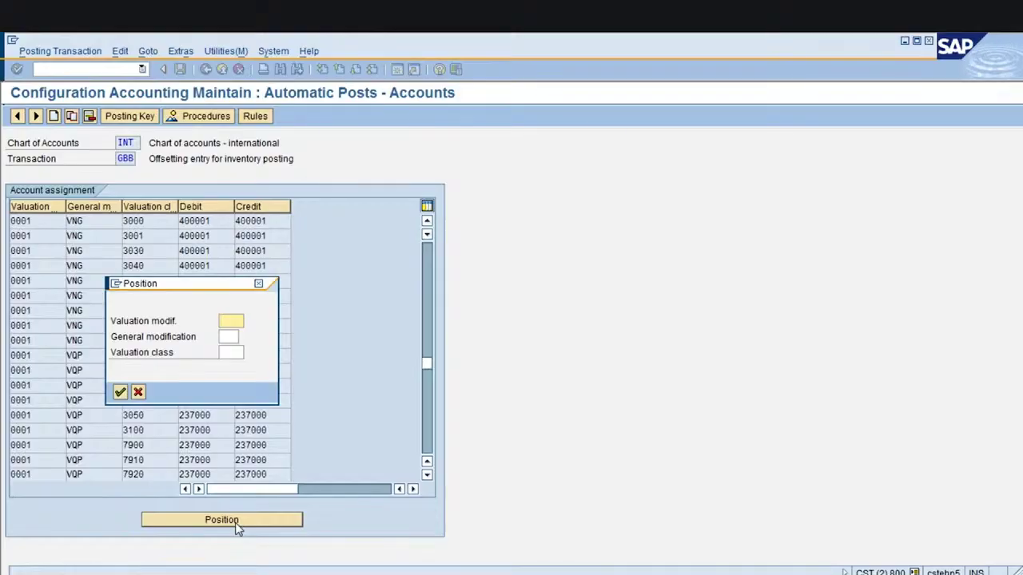
pyautogui.write('0001')
pyautogui.press('Tab')
pyautogui.write('VN')
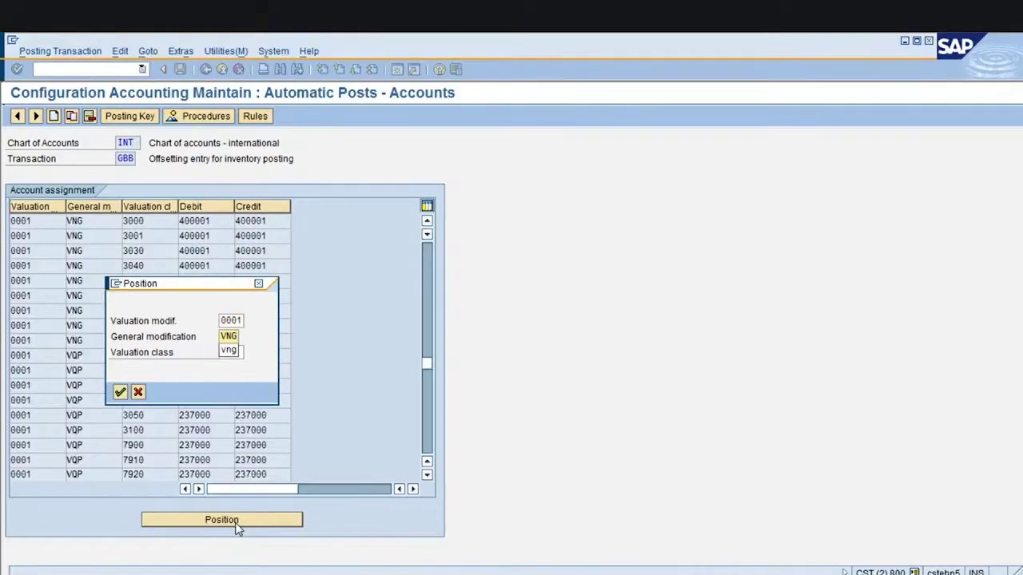
pyautogui.press('Down')
pyautogui.press('Return')
pyautogui.press('Tab')
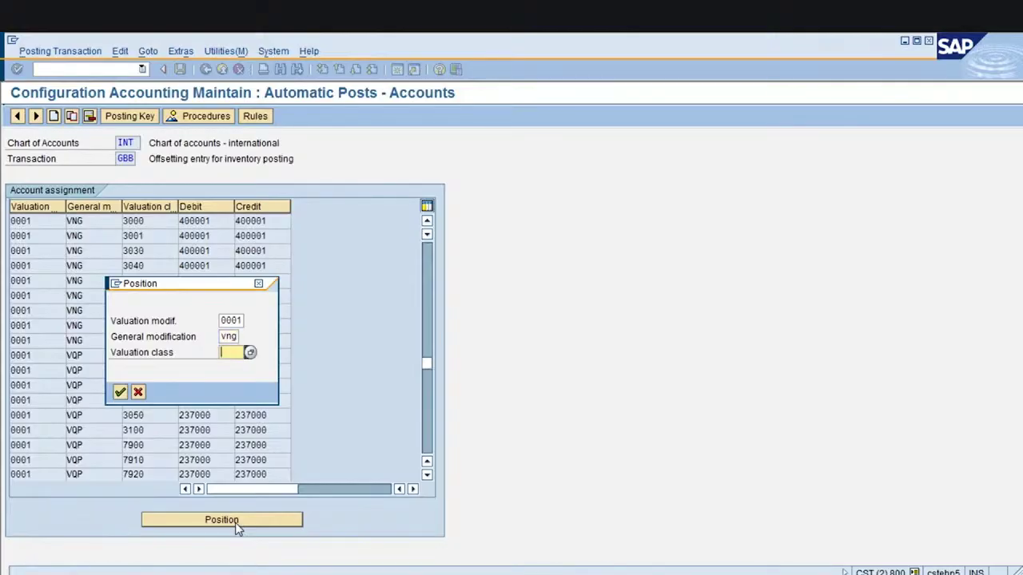
pyautogui.write('7920')
pyautogui.press('Return')
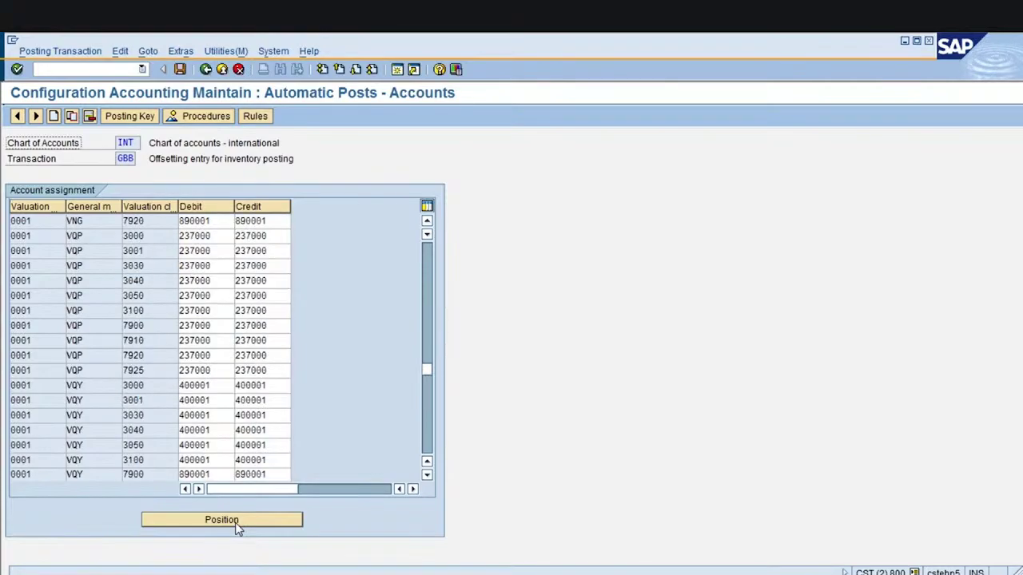
# Verify the VNG 7920 row posts to account 890001, then return to the accounting document
pyautogui.click(98, 224)
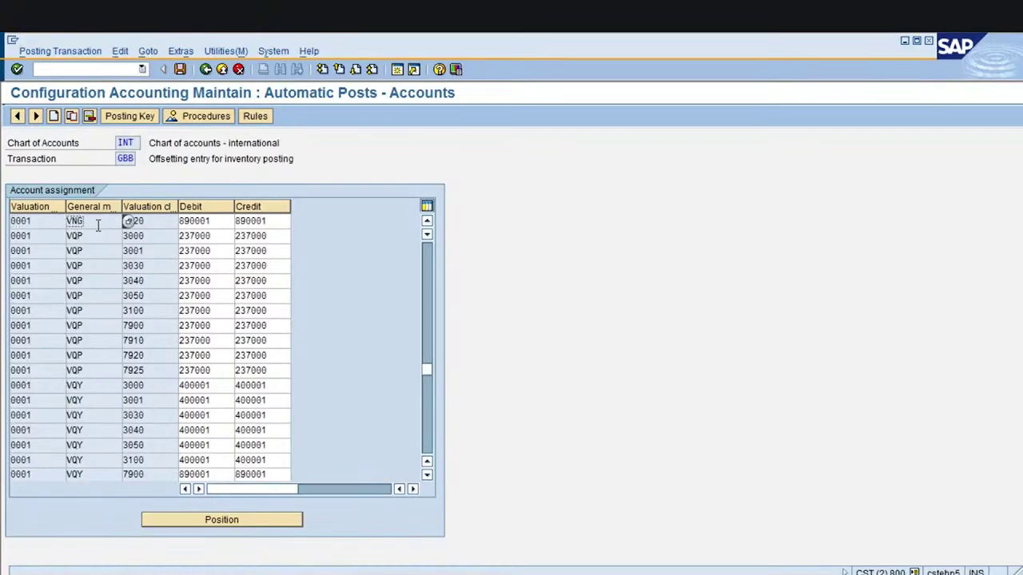
pyautogui.click(134, 222)
pyautogui.press('Tab')
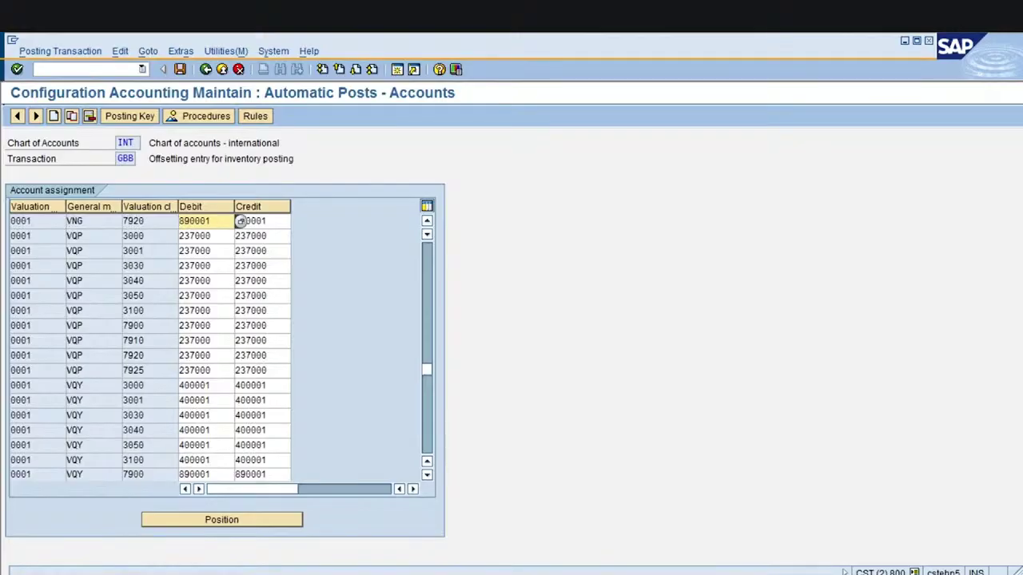
pyautogui.hotkey('alt', 'Tab')
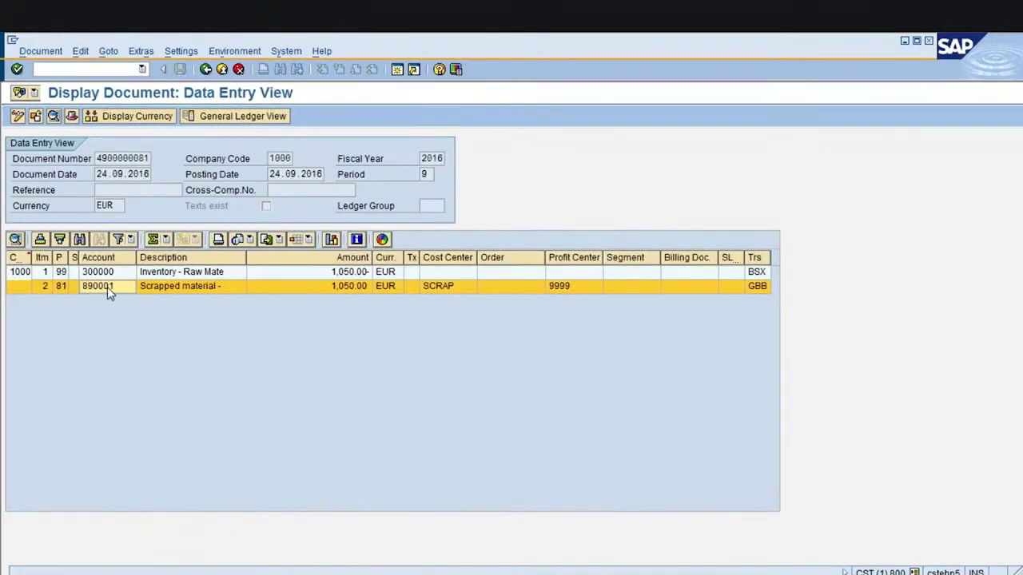
pyautogui.hotkey('alt', 'Tab')
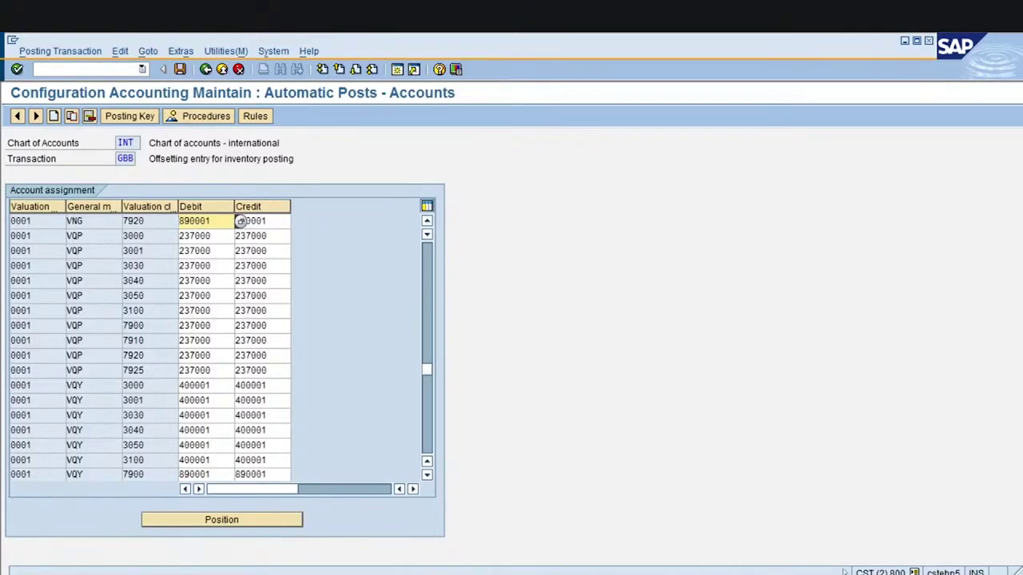
pyautogui.moveTo(437, 572)
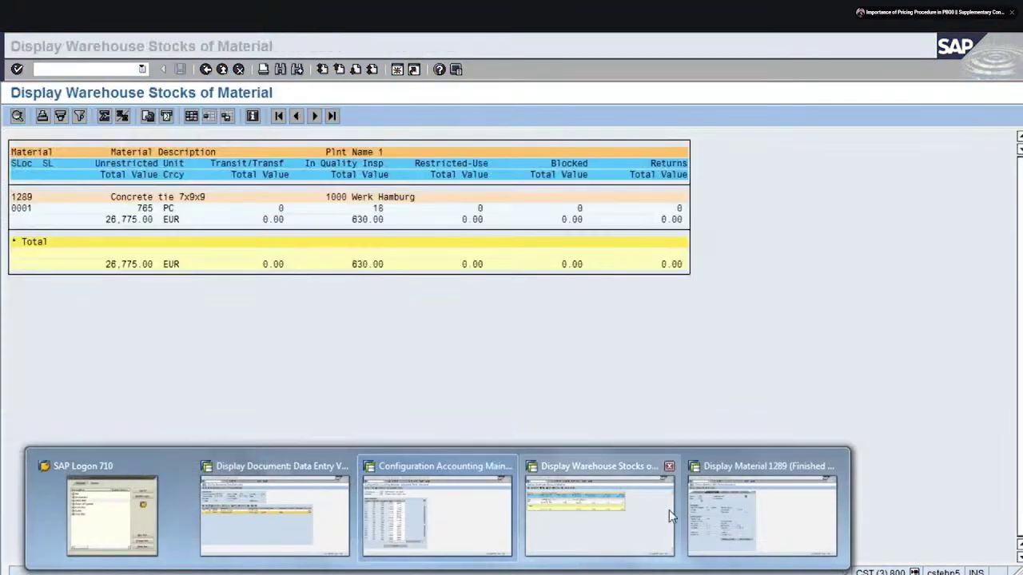
pyautogui.click(669, 510)
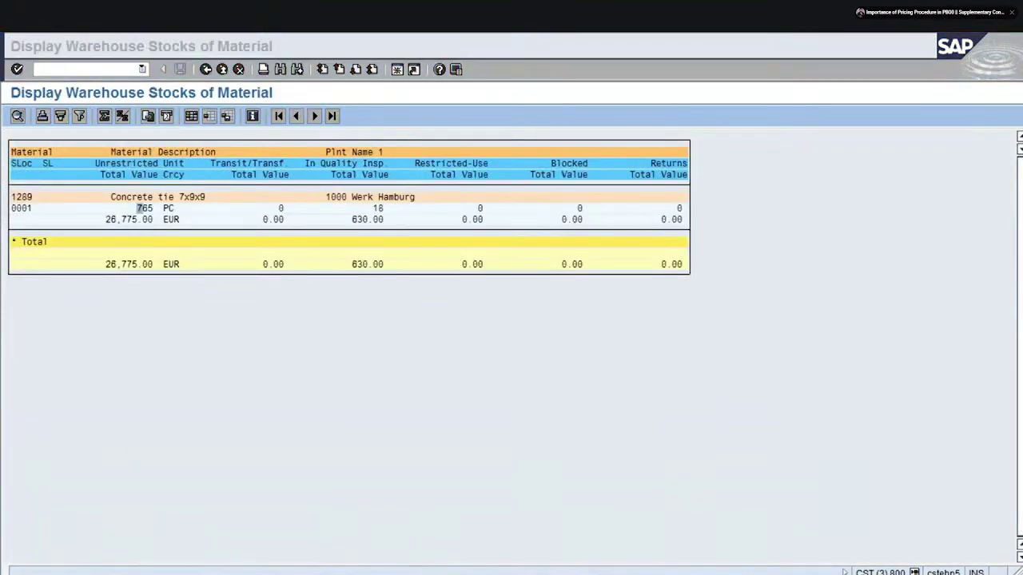
pyautogui.moveTo(355, 571)
pyautogui.click(341, 546)
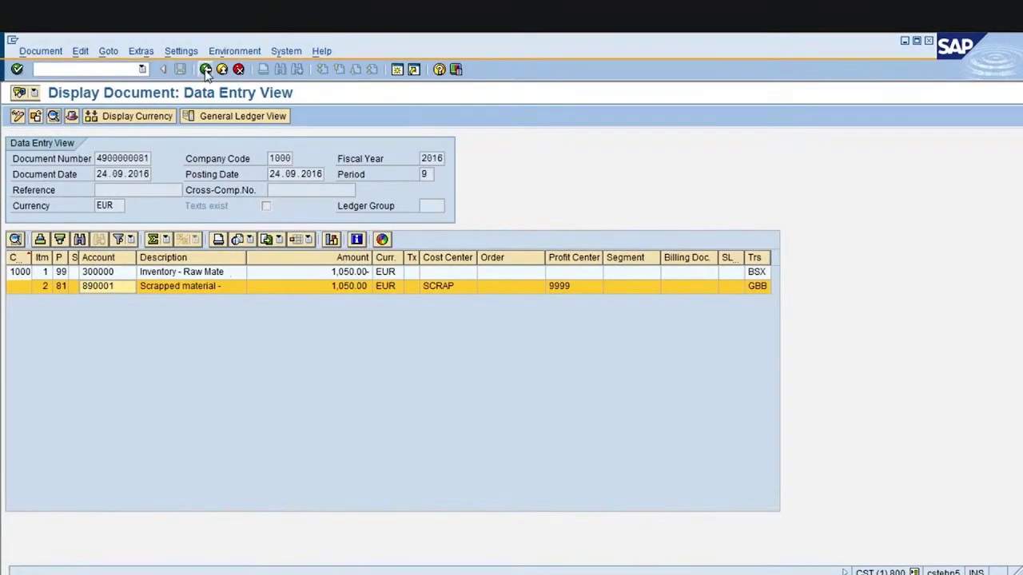
pyautogui.press('F3')
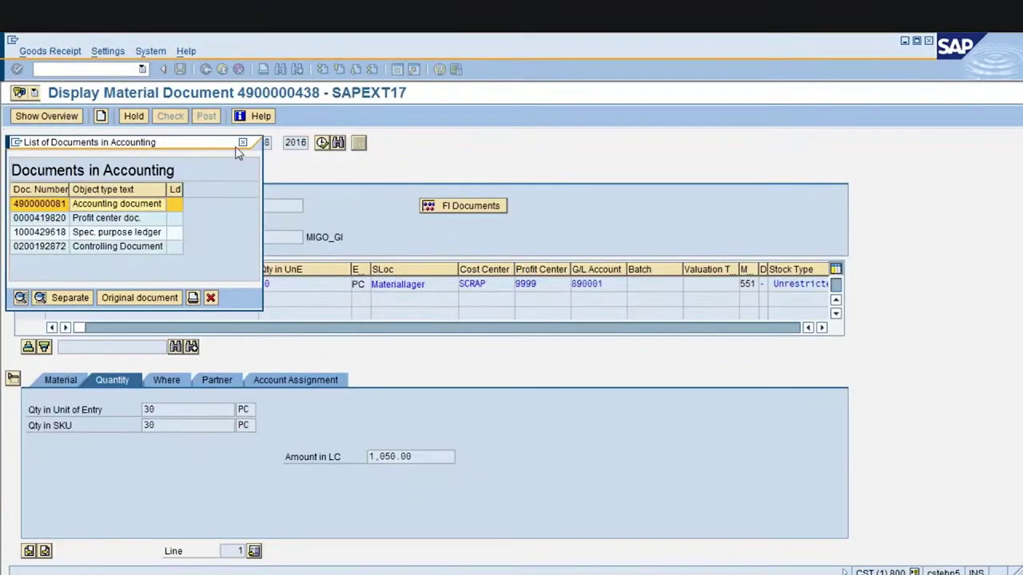
pyautogui.click(243, 143)
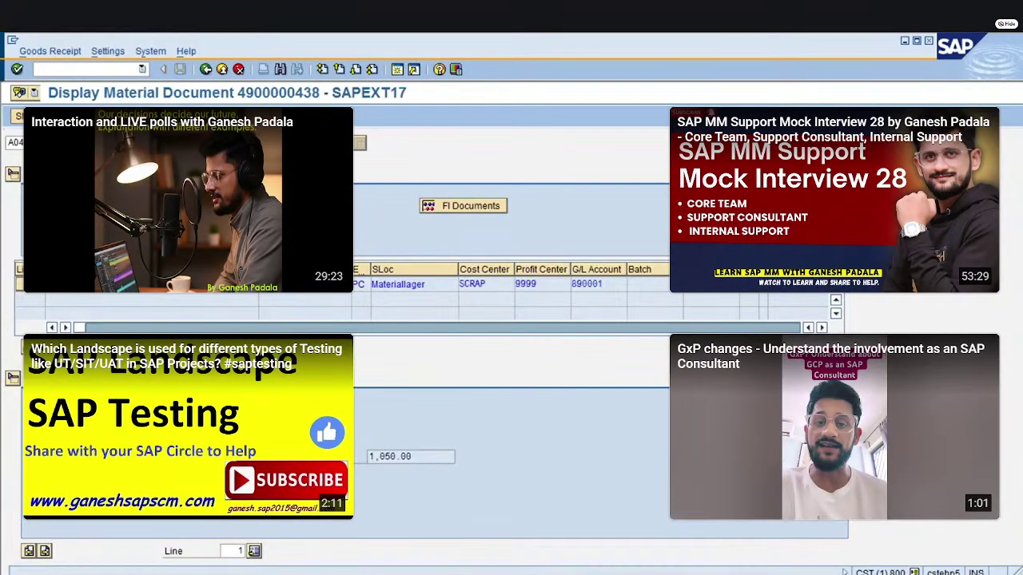
# Inspect the Unrestricted use stock type choices unchanged, then skip to the MM17 mass maintenance video
pyautogui.click(459, 409)
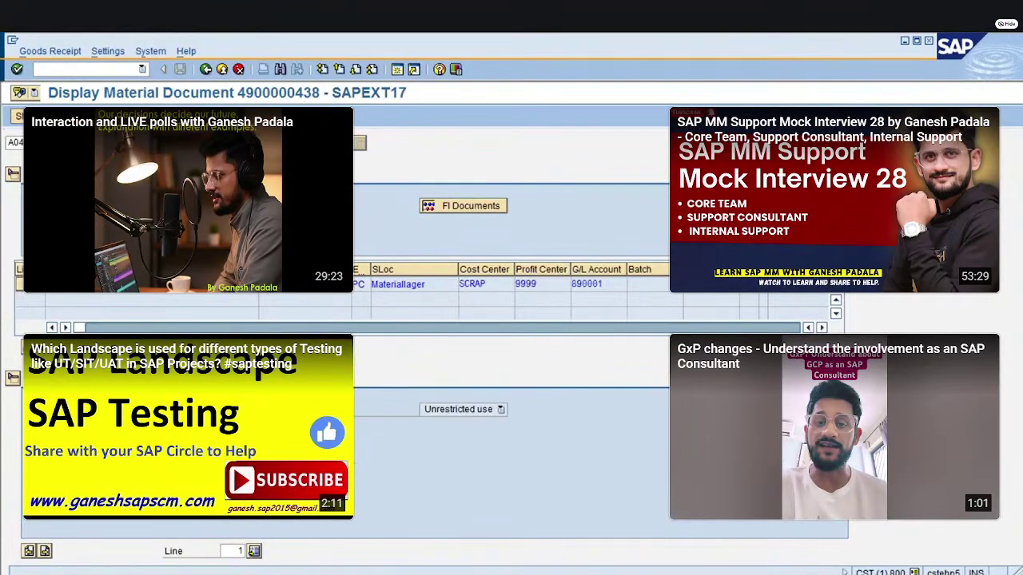
pyautogui.click(443, 410)
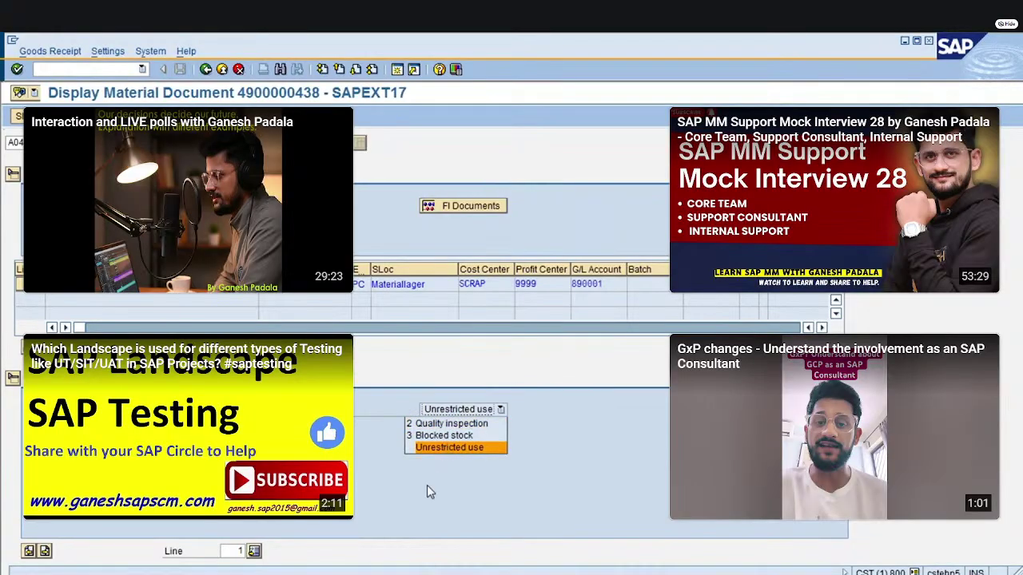
pyautogui.click(396, 489)
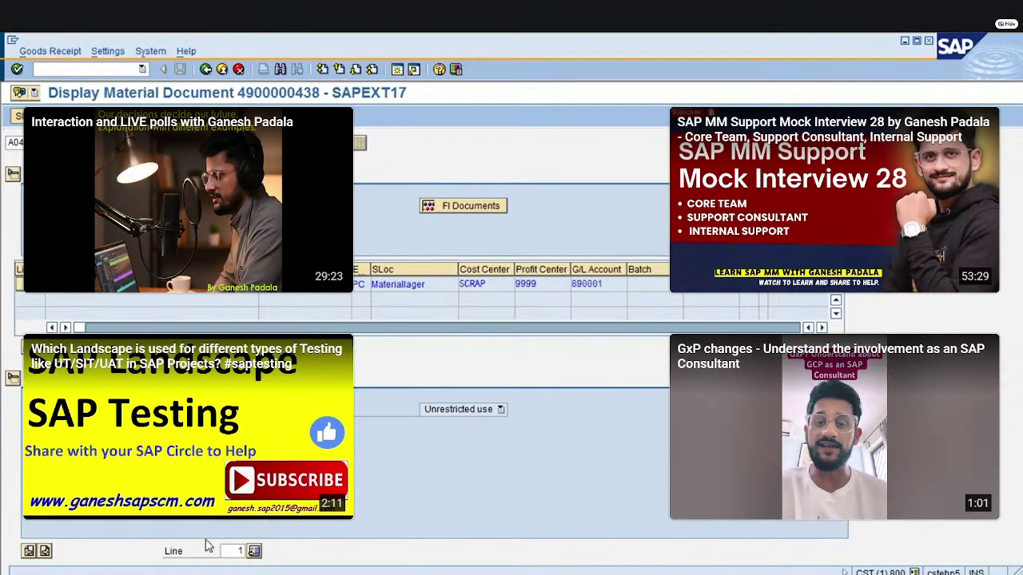
pyautogui.hotkey('alt', 'Tab')
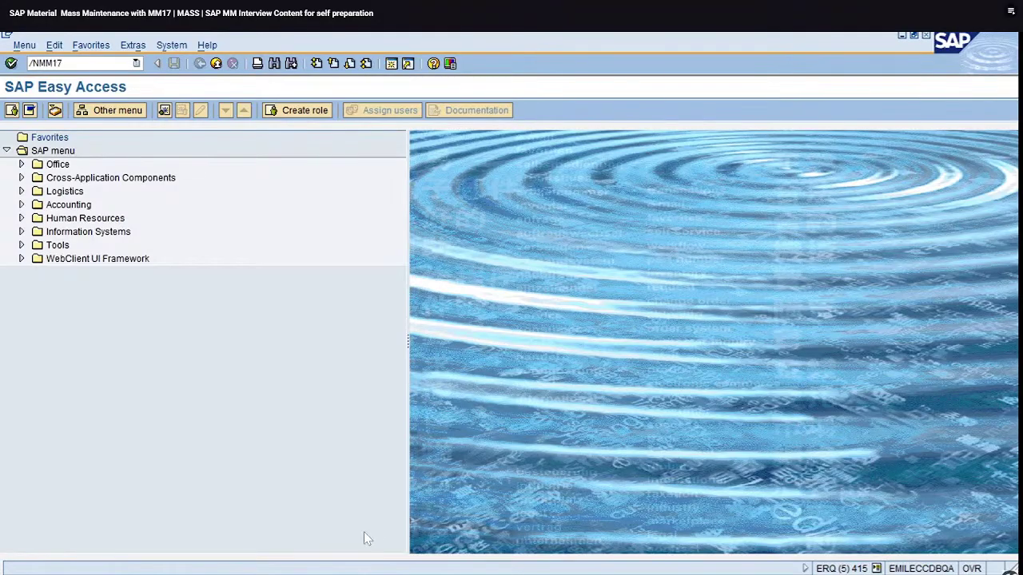
pyautogui.press('Escape')
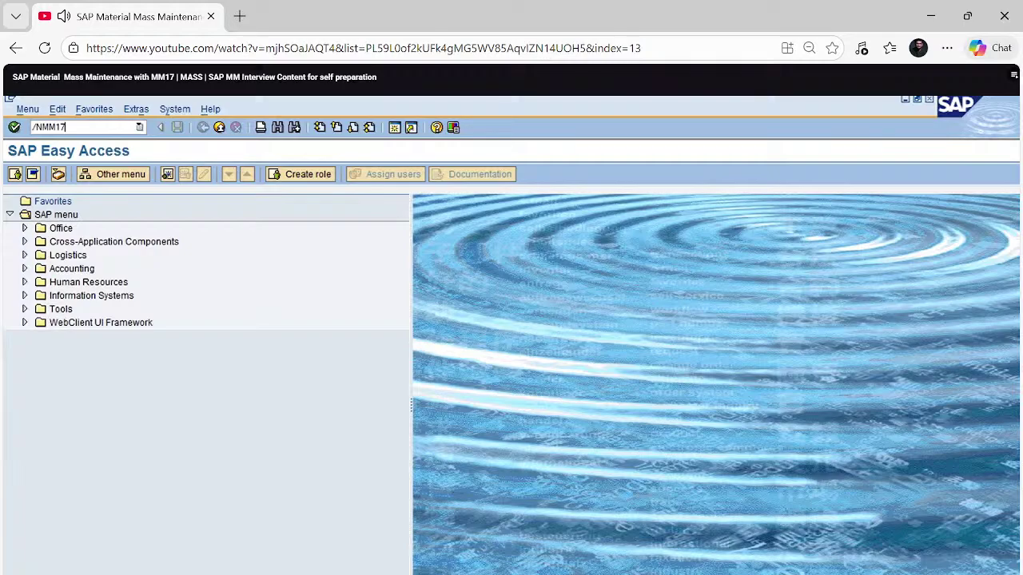
# Toggle Quick Settings and switch to YouTube Studio and back to the MM17 video
pyautogui.press('super+a')
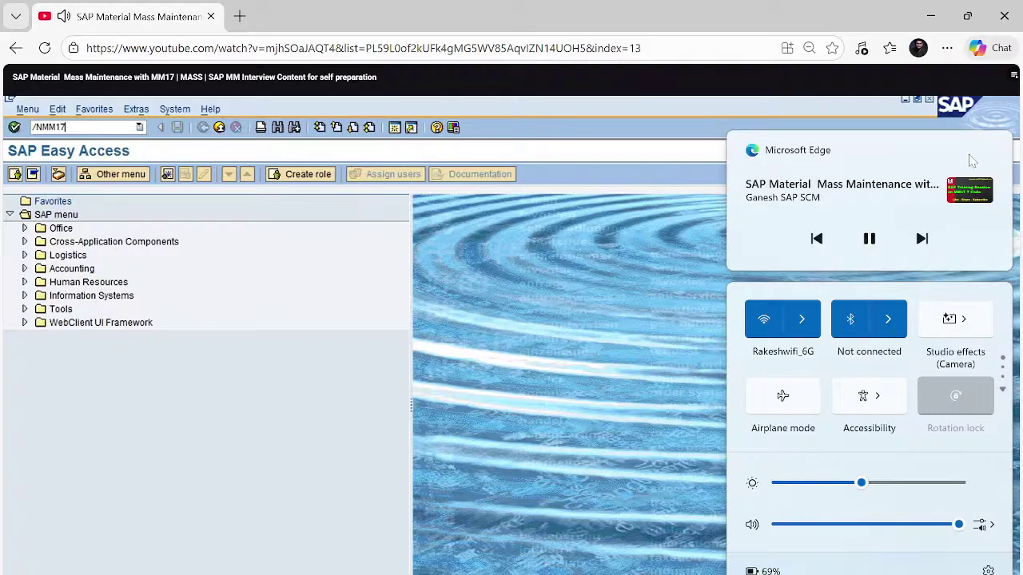
pyautogui.click(245, 412)
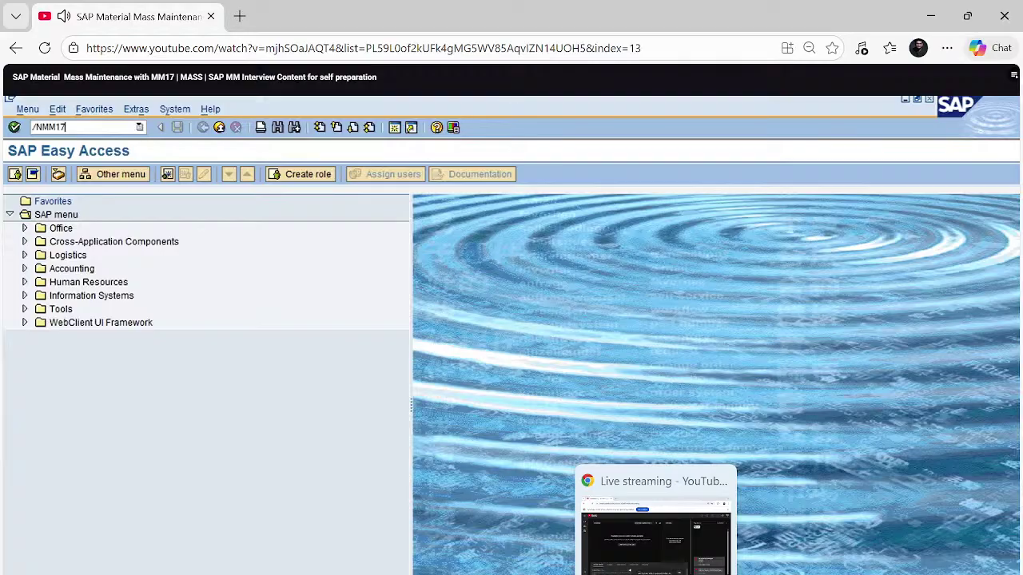
pyautogui.hotkey('alt', 'Tab')
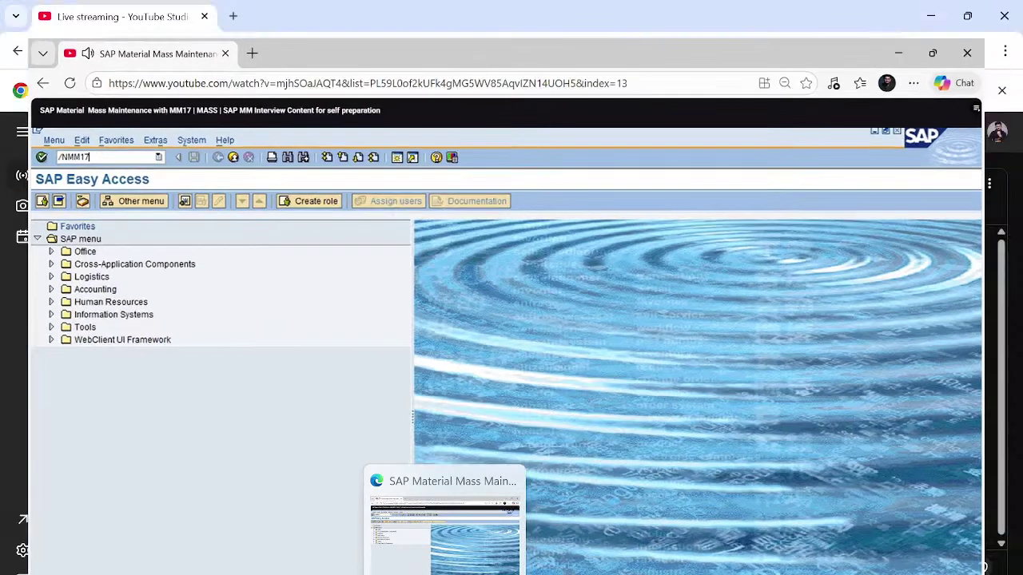
pyautogui.hotkey('alt', 'Tab')
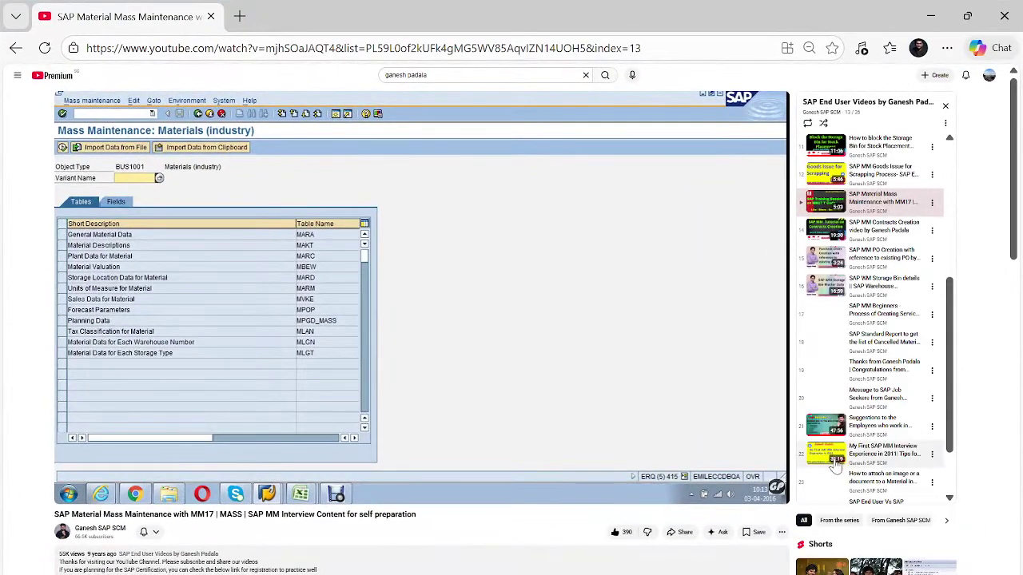
# Play the MM17 video full screen, then clear the selection and widen column A of the Manufacturer sheet
pyautogui.click(773, 493)
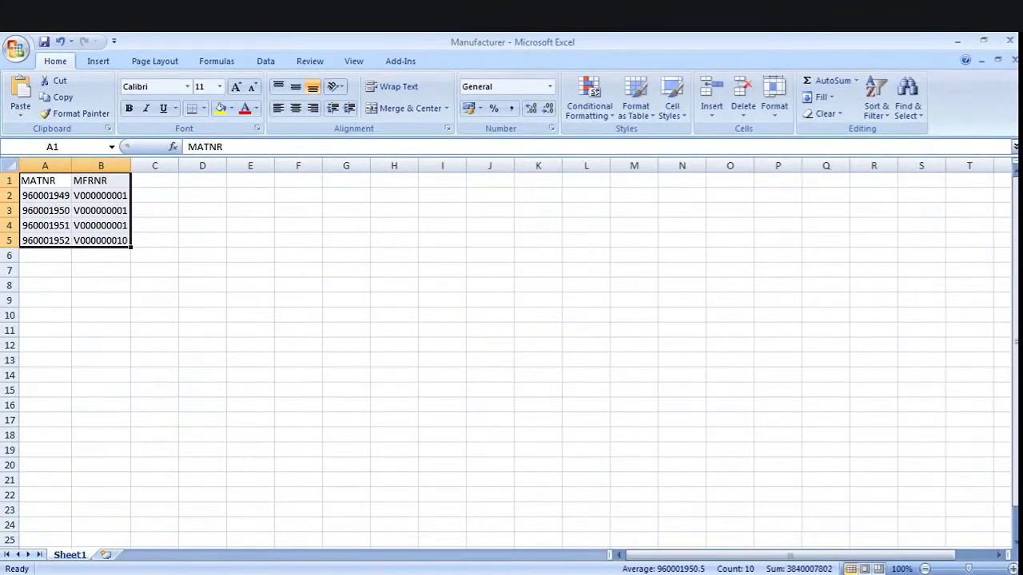
pyautogui.click(202, 315)
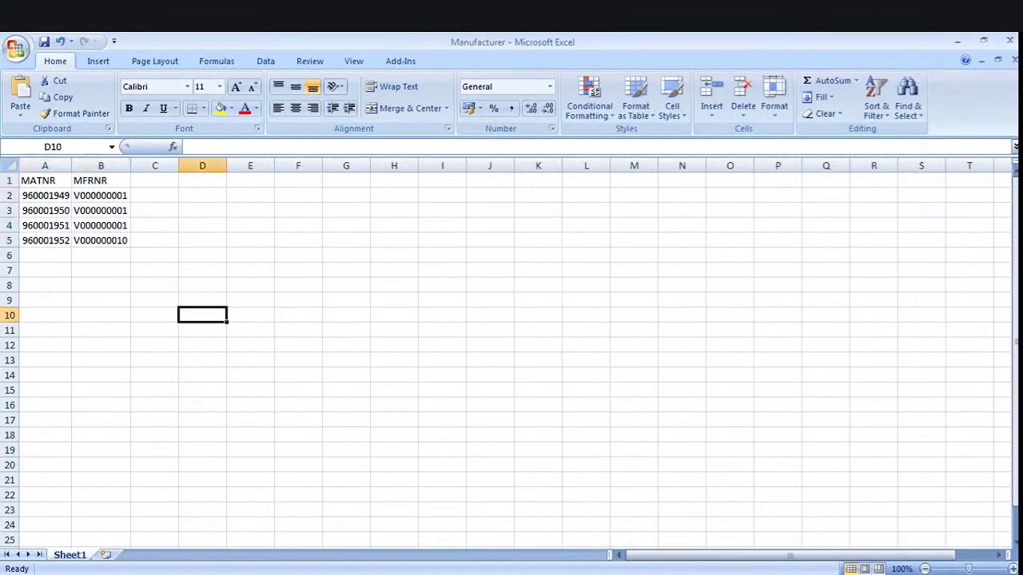
pyautogui.moveTo(71, 166); pyautogui.dragTo(186, 165)
# Make the MATNR and MFRNR header cells A1:B1 bold with a yellow fill
pyautogui.click(141, 255)
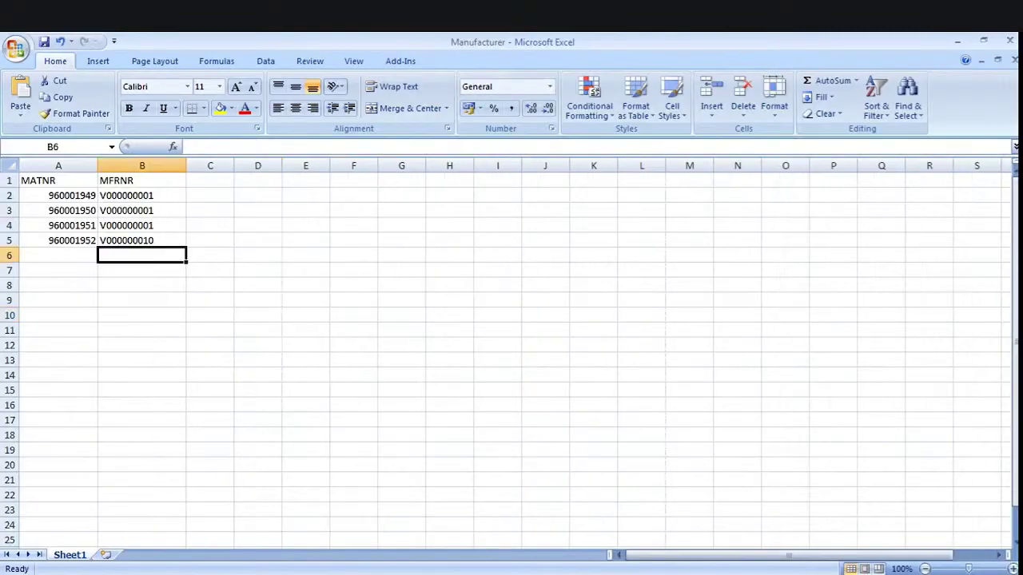
pyautogui.click(141, 181)
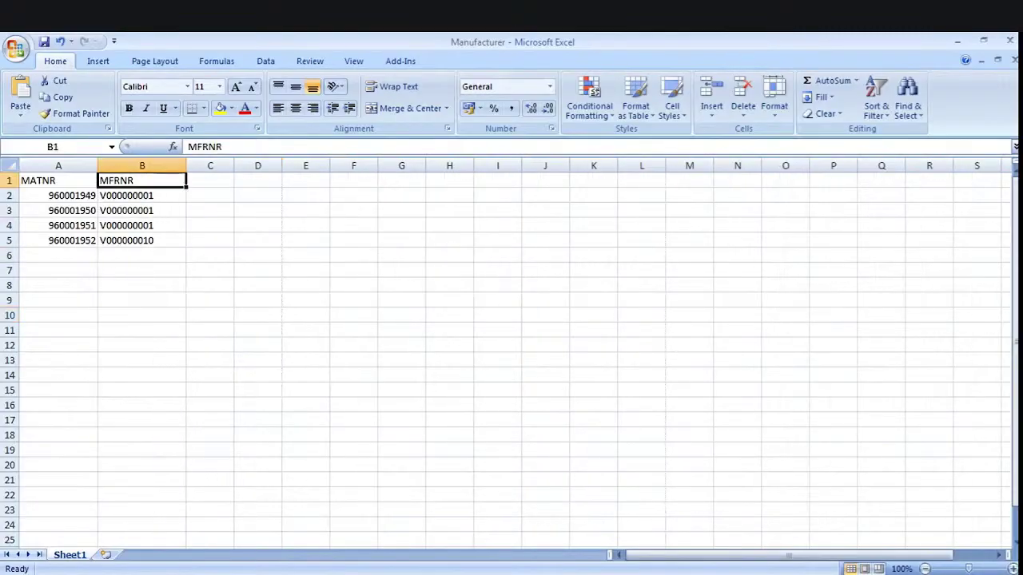
pyautogui.click(210, 181)
pyautogui.click(58, 180)
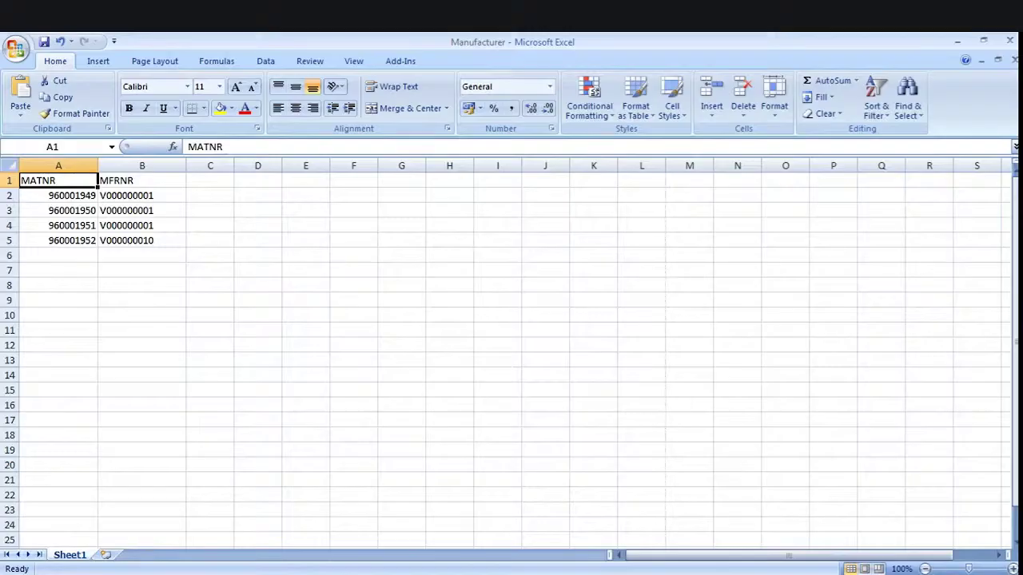
pyautogui.moveTo(59, 180); pyautogui.dragTo(142, 180)
pyautogui.hotkey('ctrl', 'b')
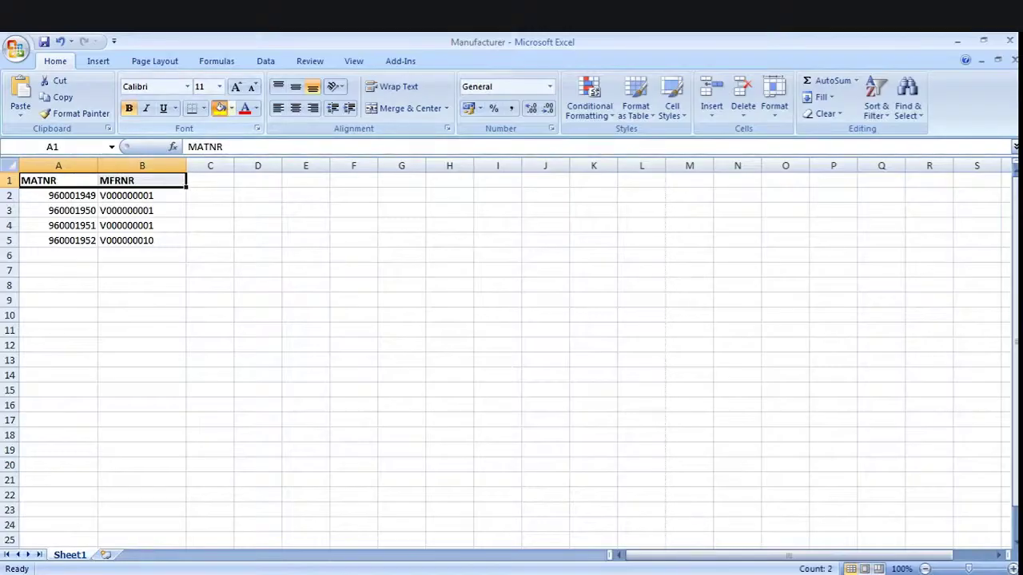
pyautogui.click(220, 108)
pyautogui.click(59, 180)
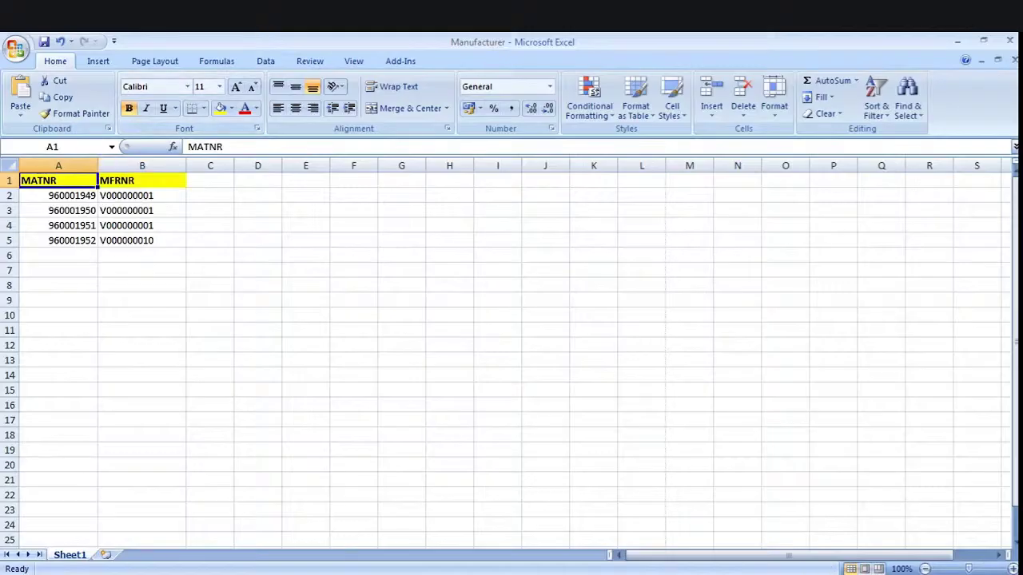
pyautogui.click(142, 181)
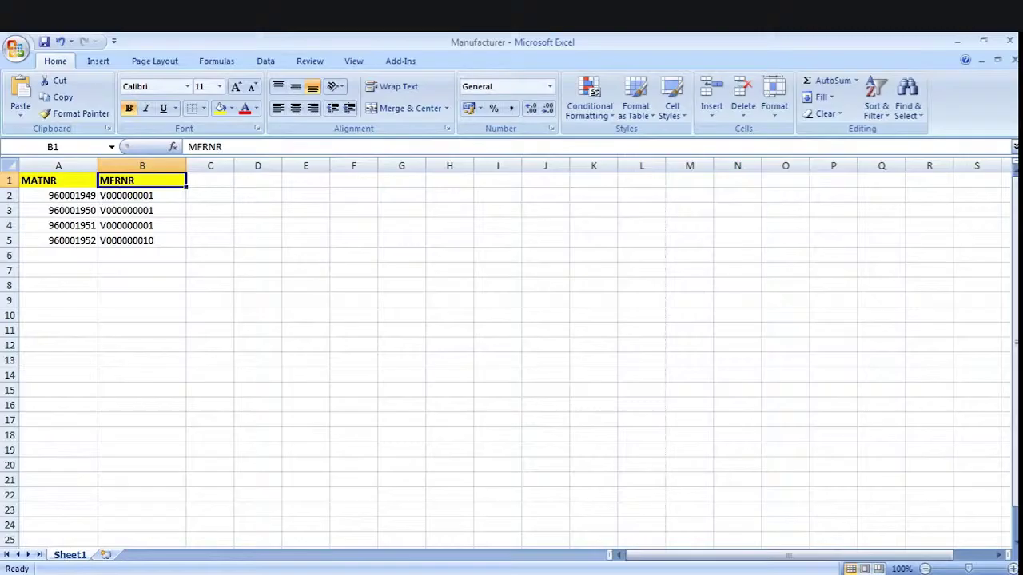
# Set B2:B4 to V000000010 by editing B2 and filling down, and change B5 to V000000001
pyautogui.moveTo(72, 195); pyautogui.dragTo(72, 240)
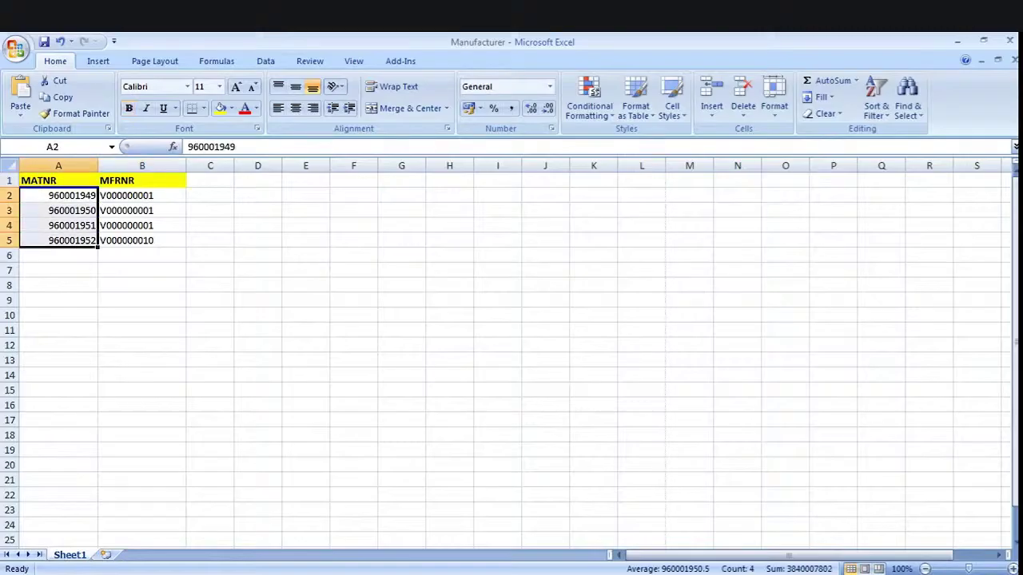
pyautogui.click(141, 195)
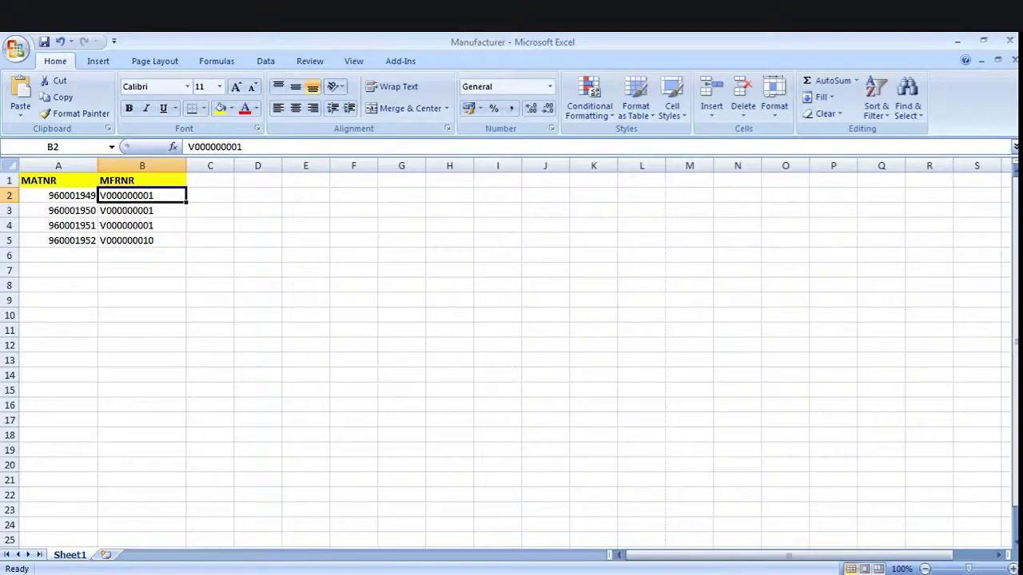
pyautogui.press('F2')
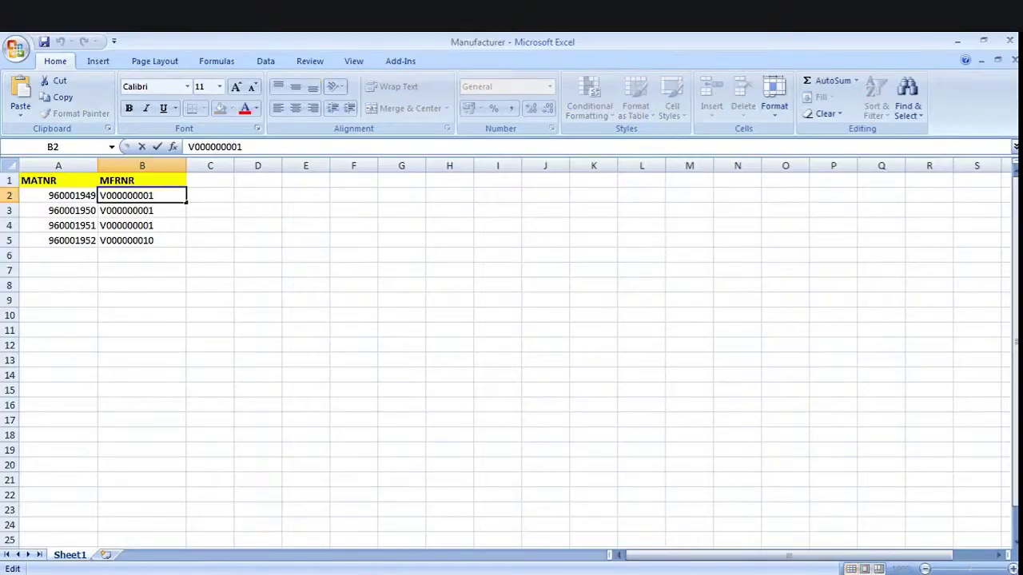
pyautogui.press('BackSpace')
pyautogui.press('BackSpace')
pyautogui.write('10')
pyautogui.press('Return')
pyautogui.hotkey('ctrl', 'd')
pyautogui.press('Return')
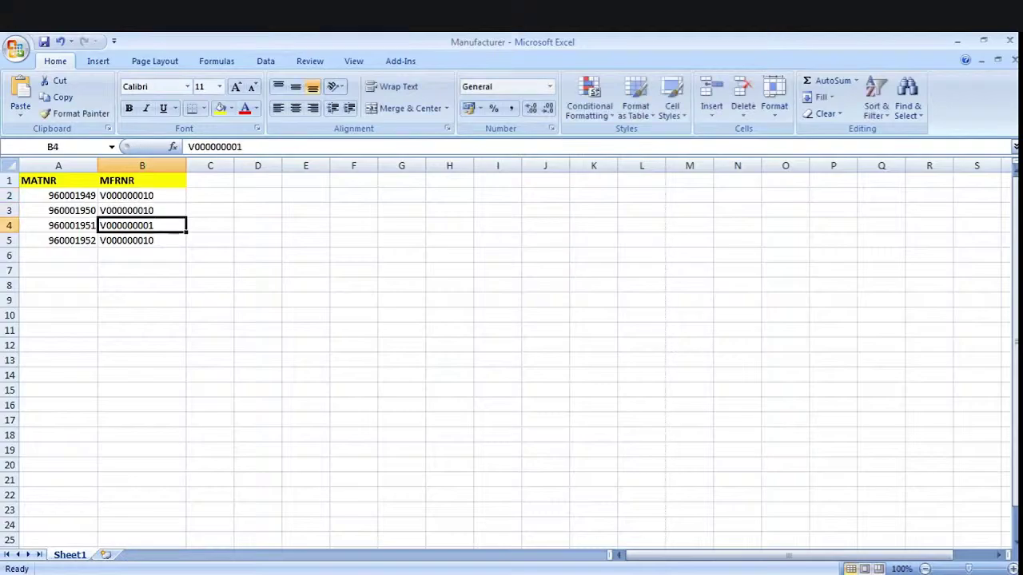
pyautogui.hotkey('ctrl', 'd')
pyautogui.press('Return')
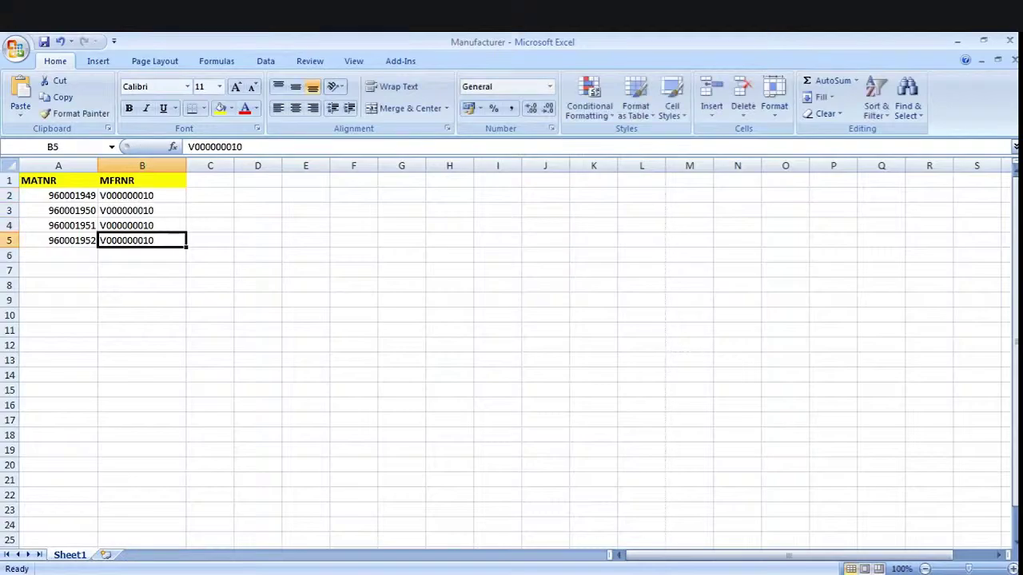
pyautogui.press('F2')
pyautogui.press('BackSpace')
pyautogui.press('BackSpace')
pyautogui.write('01')
pyautogui.press('Return')
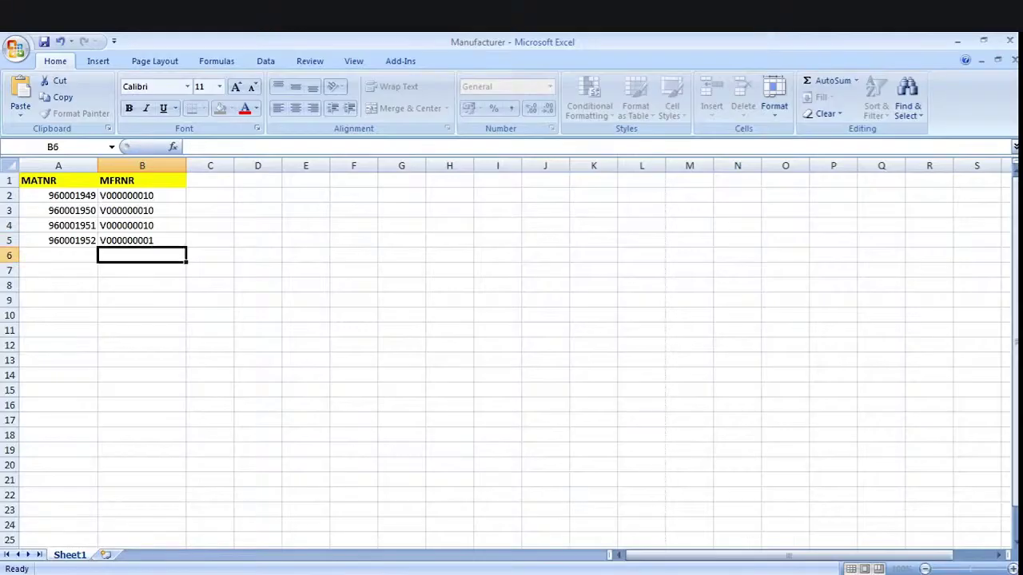
# Copy the MATNR/MFRNR table in A1:B5
pyautogui.moveTo(48, 181); pyautogui.dragTo(140, 240)
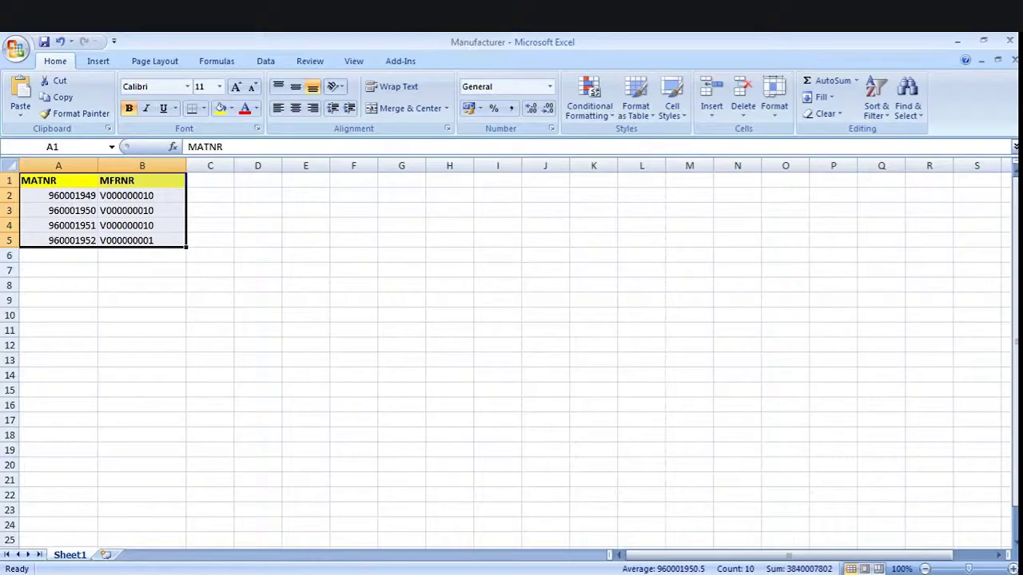
pyautogui.hotkey('ctrl', 'c')
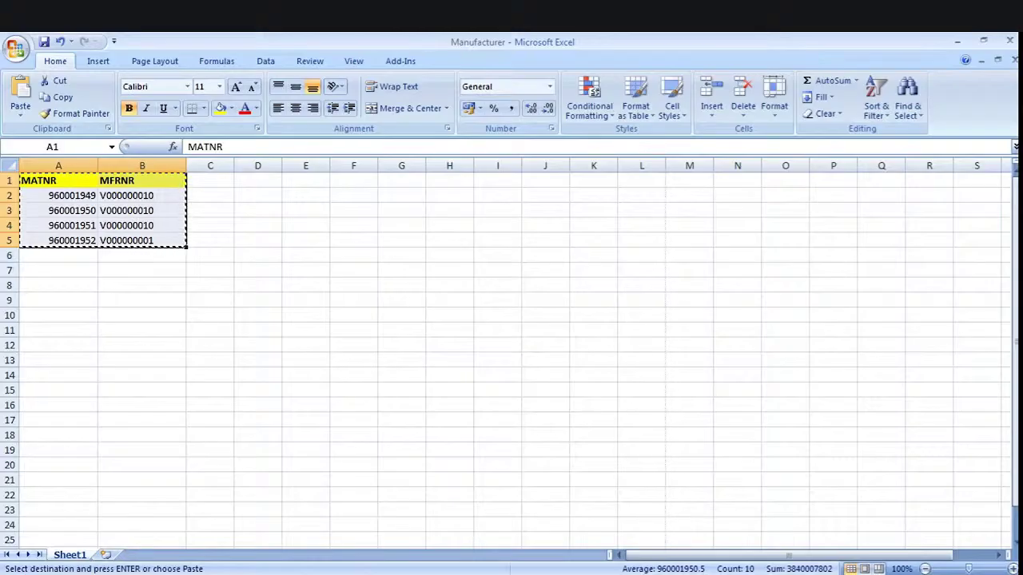
pyautogui.hotkey('alt', 'Tab')
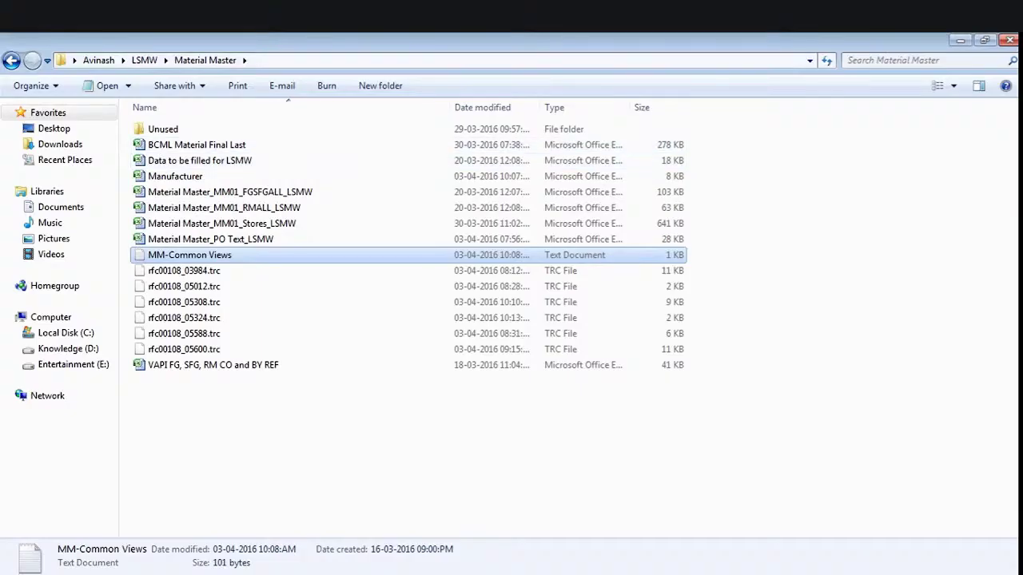
# Browse through the Unused, LSMW and Avinash folders, then show the desktop
pyautogui.doubleClick(163, 129)
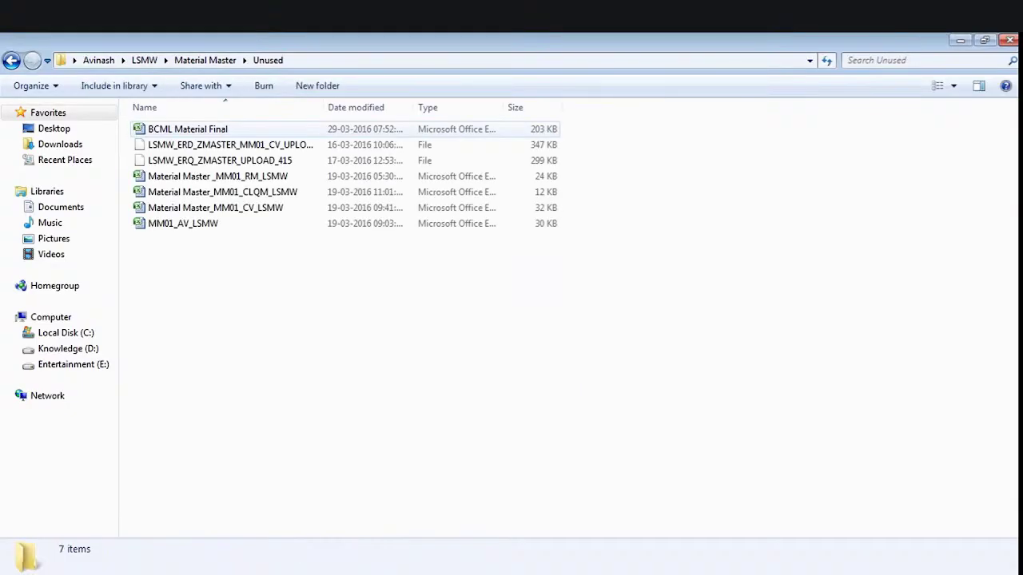
pyautogui.press('BackSpace')
pyautogui.press('BackSpace')
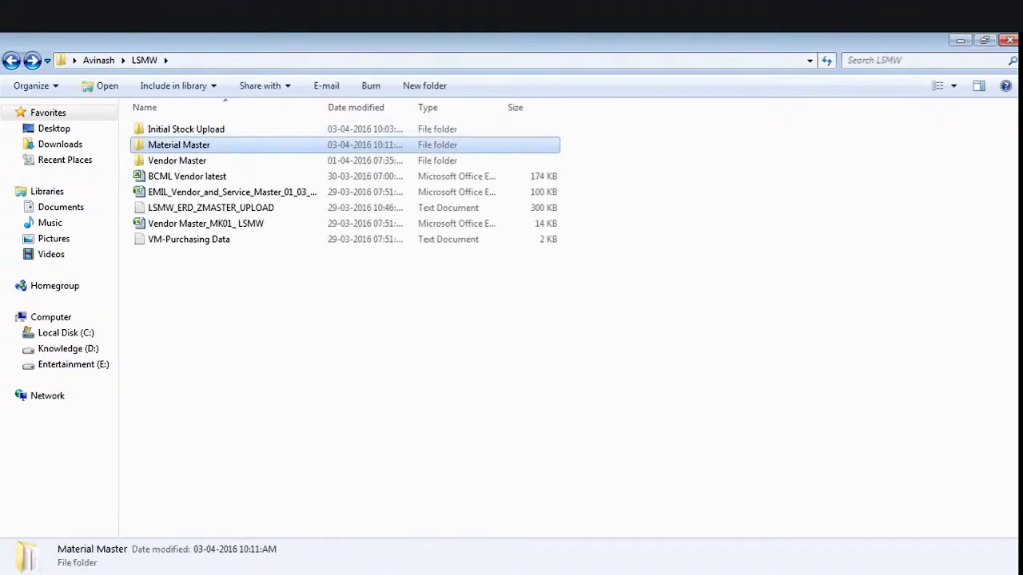
pyautogui.press('BackSpace')
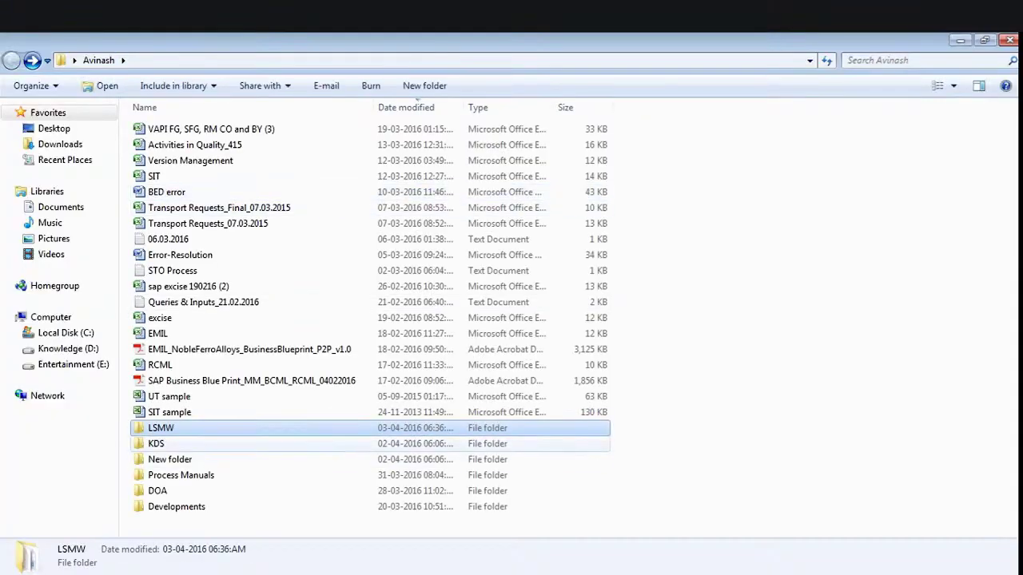
pyautogui.press('Return')
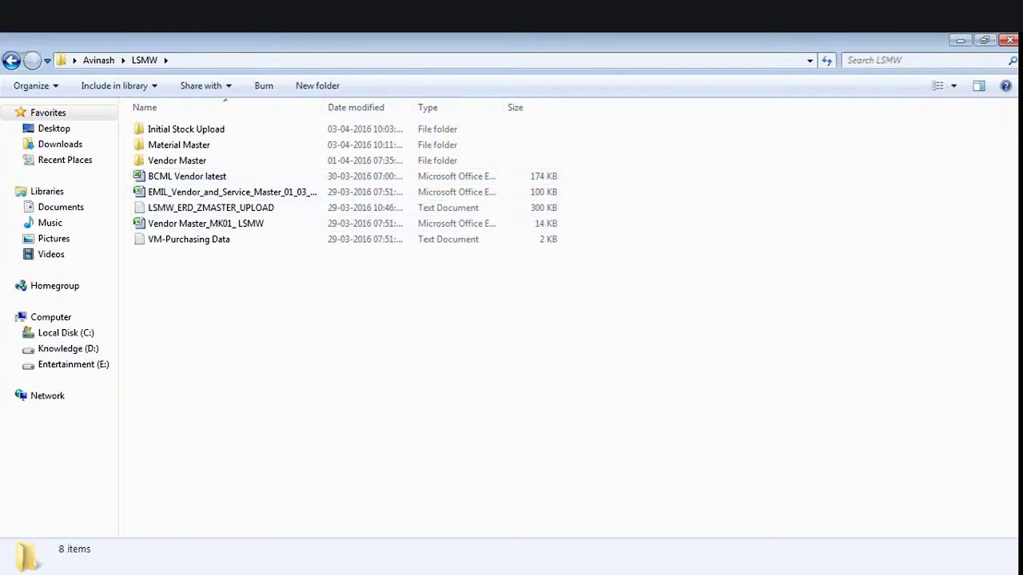
pyautogui.press('BackSpace')
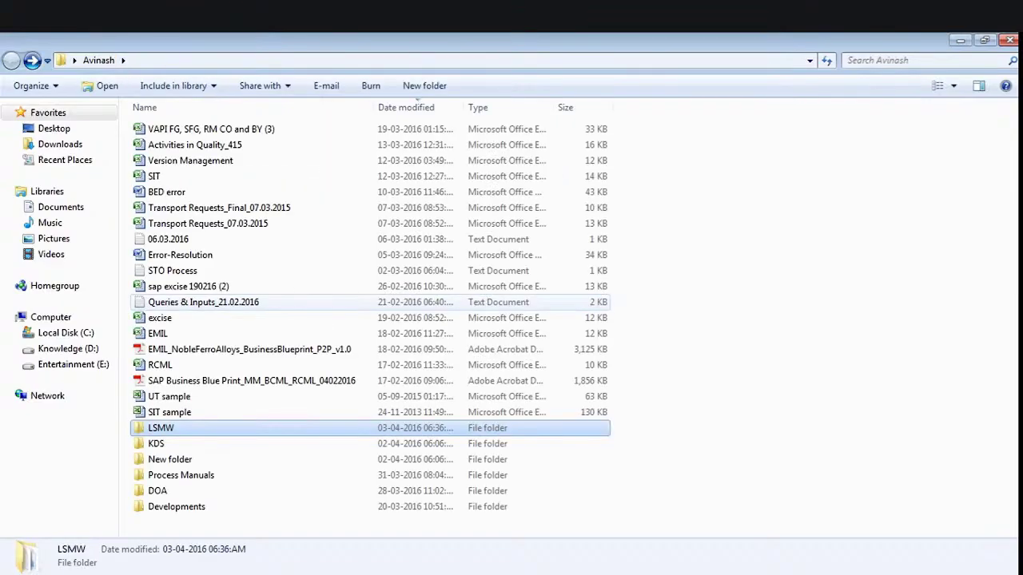
pyautogui.press('super+d')
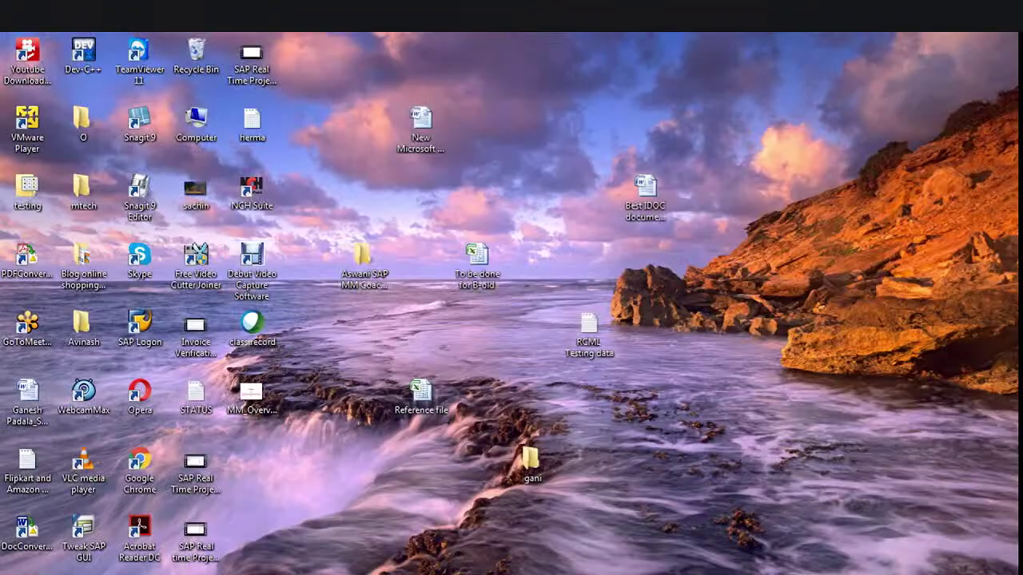
pyautogui.rightClick(570, 71)
# Create a desktop text file named Manufacturer, paste the copied MATNR/MFRNR table into it, and close it
pyautogui.moveTo(639, 224)
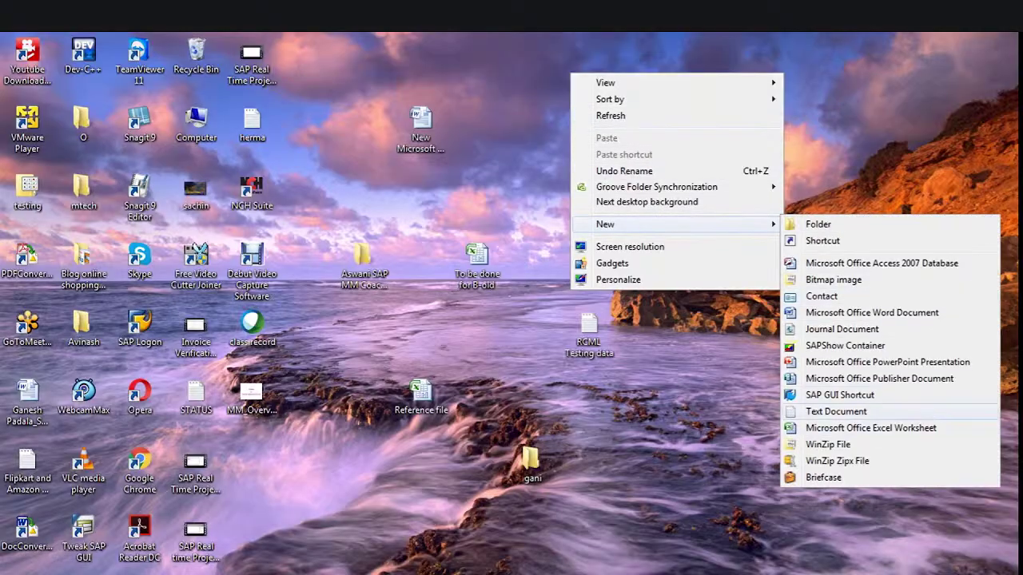
pyautogui.click(836, 411)
pyautogui.write('m')
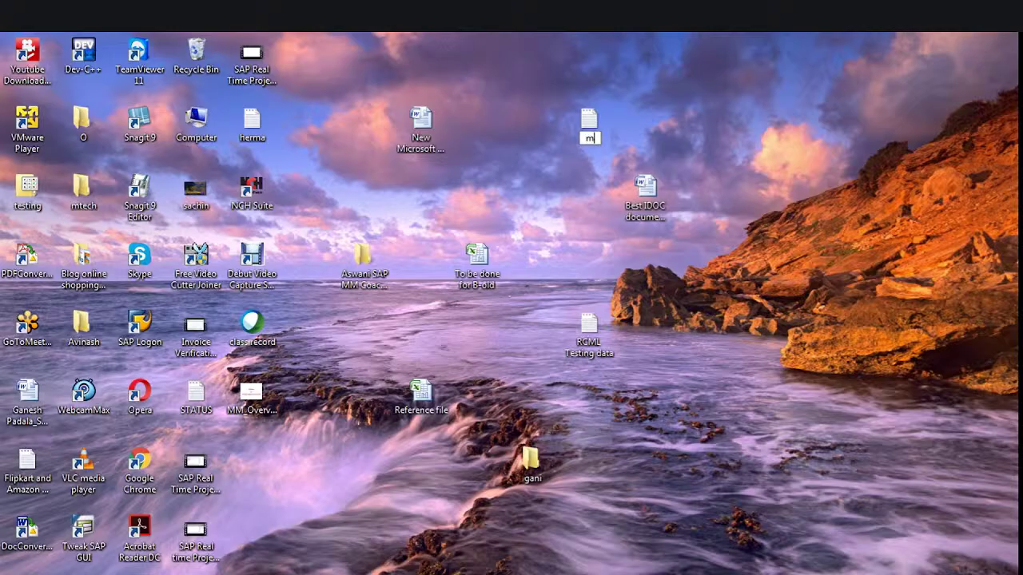
pyautogui.press('BackSpace')
pyautogui.write('Manufacturer')
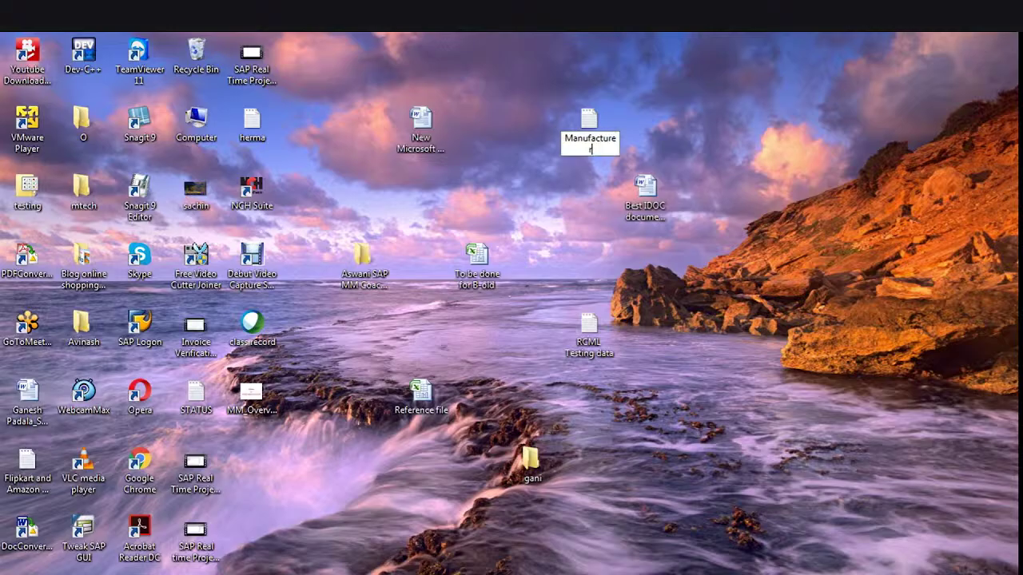
pyautogui.press('Return')
pyautogui.press('Return')
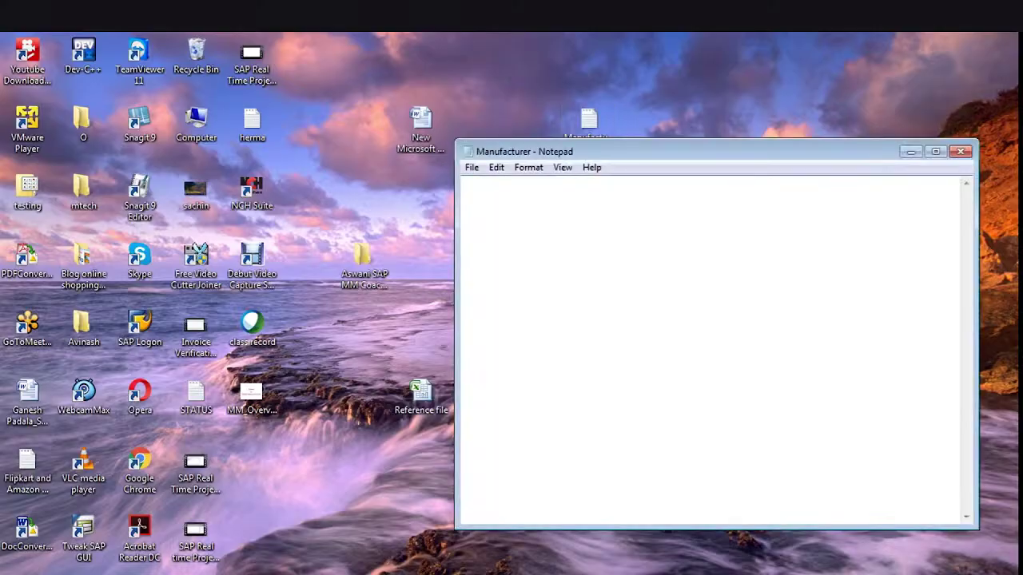
pyautogui.hotkey('ctrl', 'v')
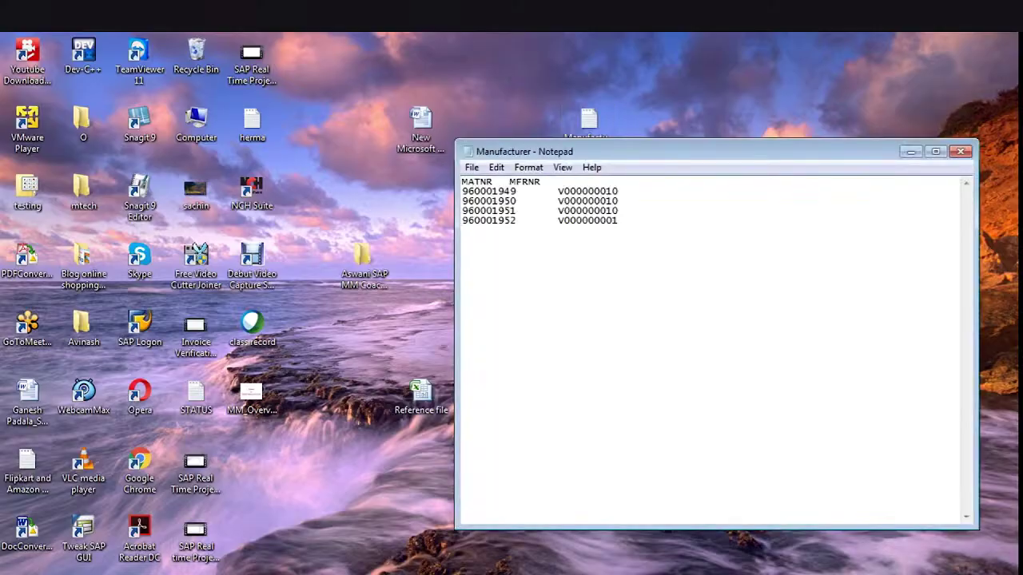
pyautogui.hotkey('alt', 'F4')
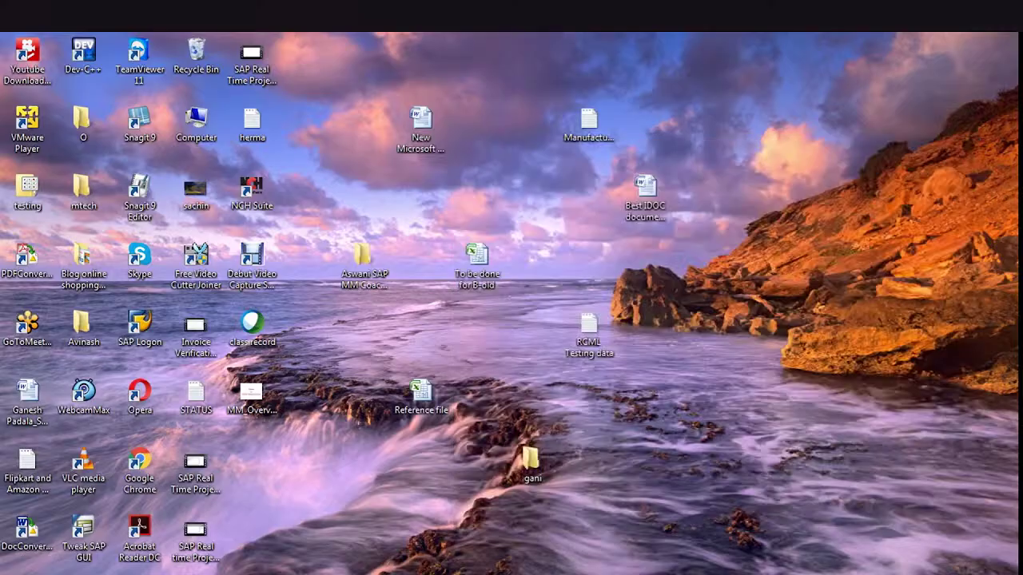
pyautogui.hotkey('alt', 'Tab')
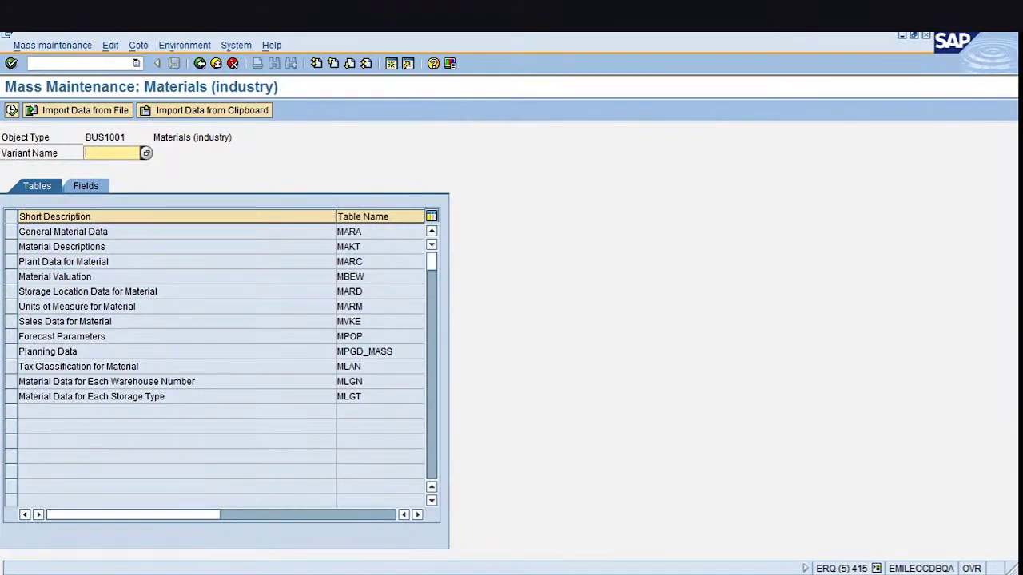
# Import the desktop Manufacturer file for General Material Data as Tab-delimited data without a header line
pyautogui.click(10, 232)
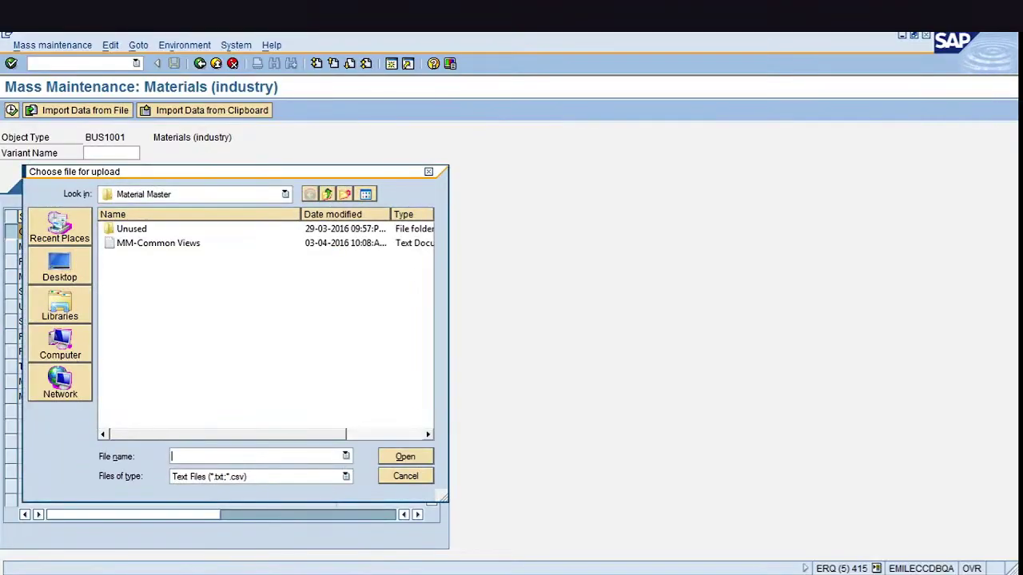
pyautogui.click(59, 266)
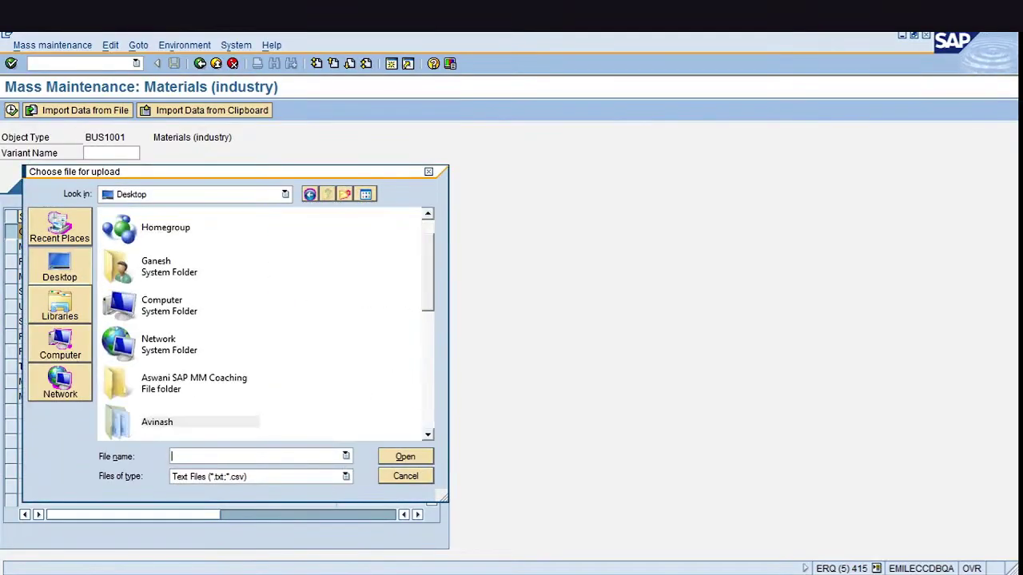
pyautogui.scroll(-10, 264, 323)
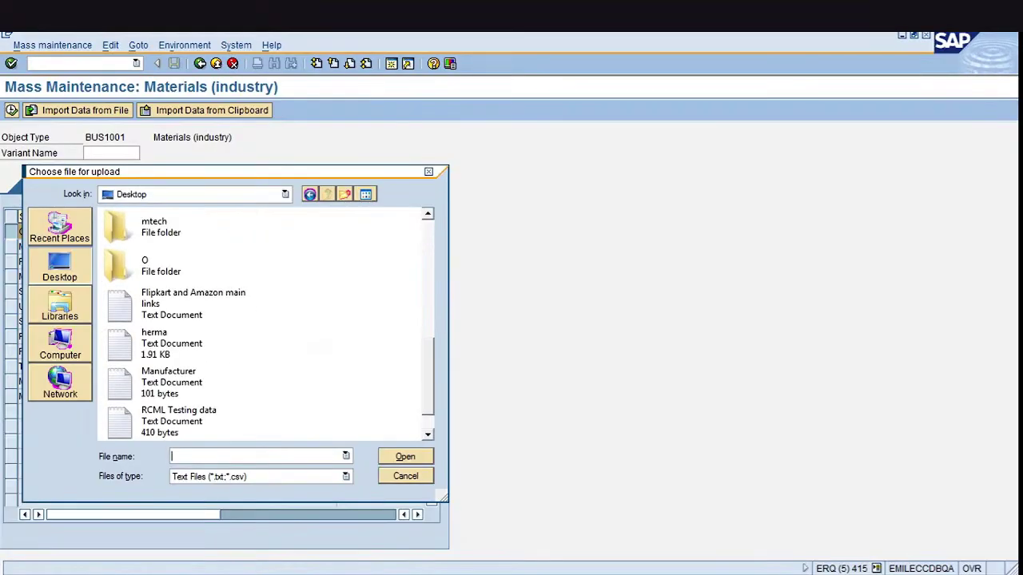
pyautogui.scroll(-1, 263, 324)
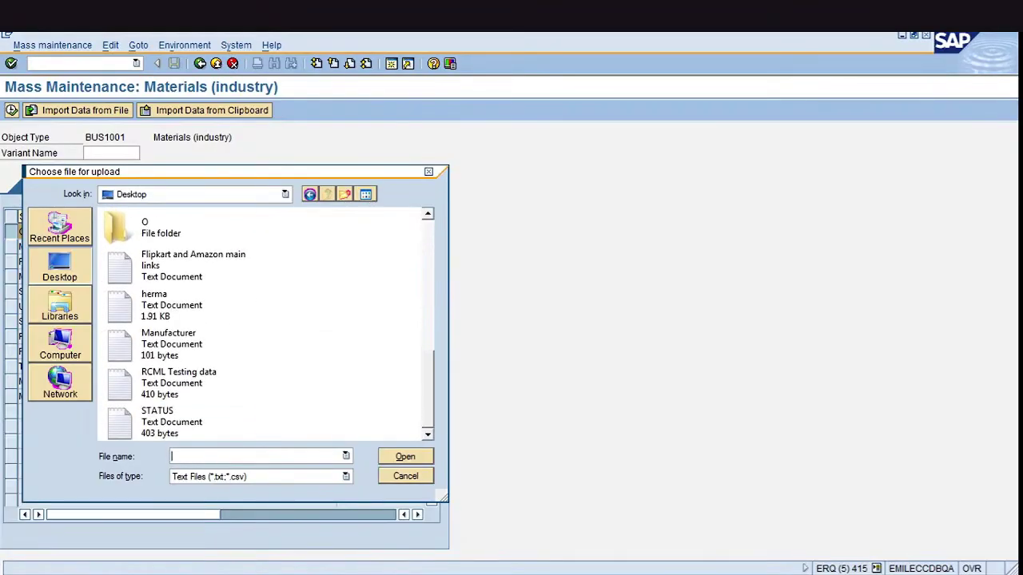
pyautogui.click(171, 344)
pyautogui.click(405, 456)
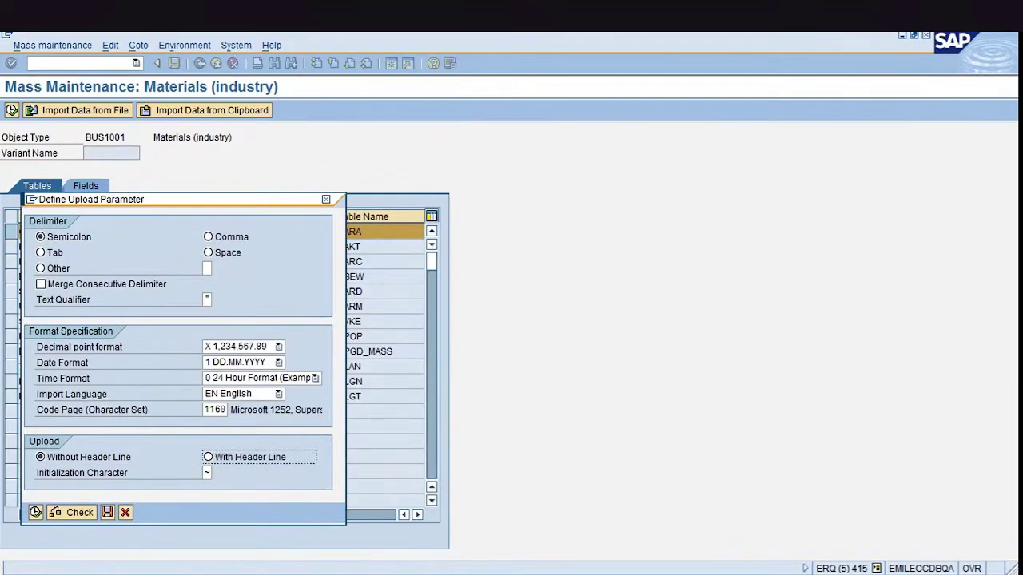
pyautogui.click(40, 253)
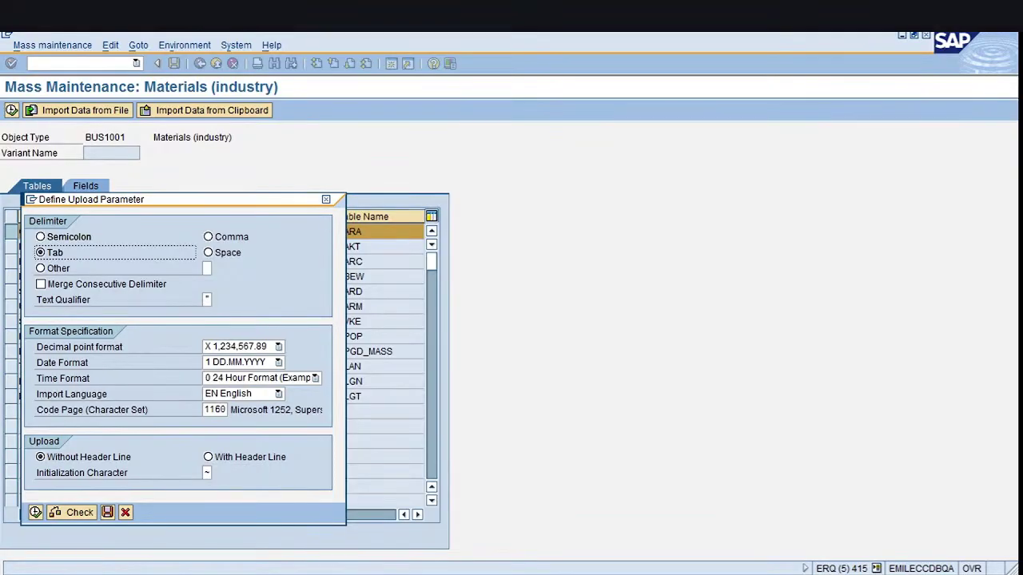
pyautogui.click(41, 457)
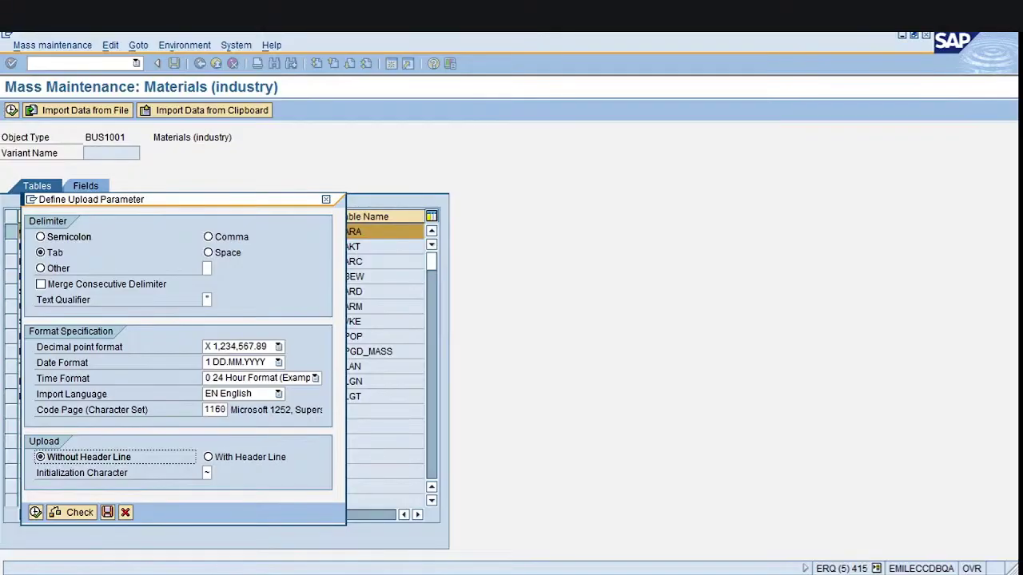
pyautogui.click(35, 512)
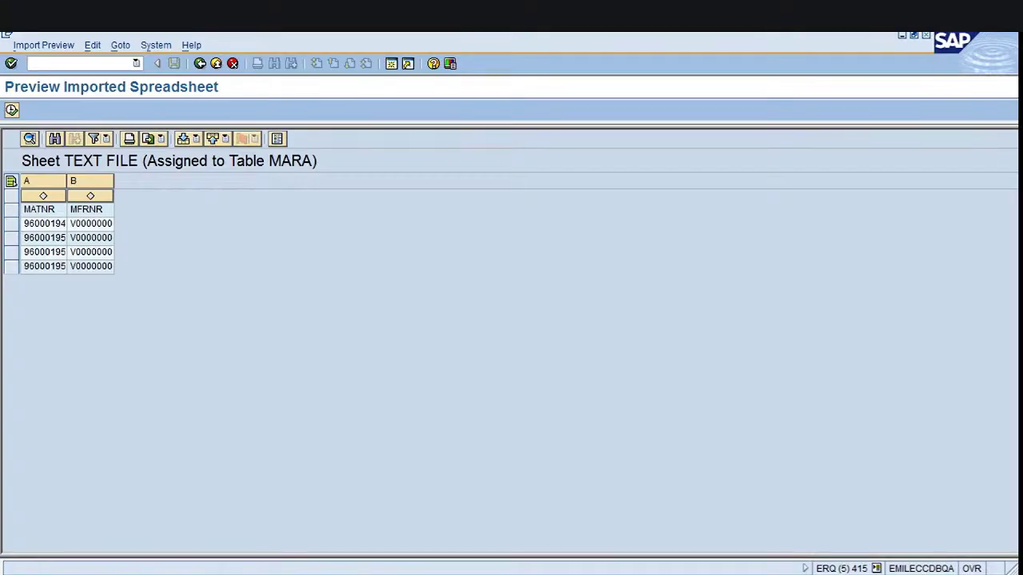
# Assign Material (MATNR) to column A and Manufacturer (MFRNR) to column B, then execute into mass maintenance
pyautogui.moveTo(67, 182); pyautogui.dragTo(155, 181)
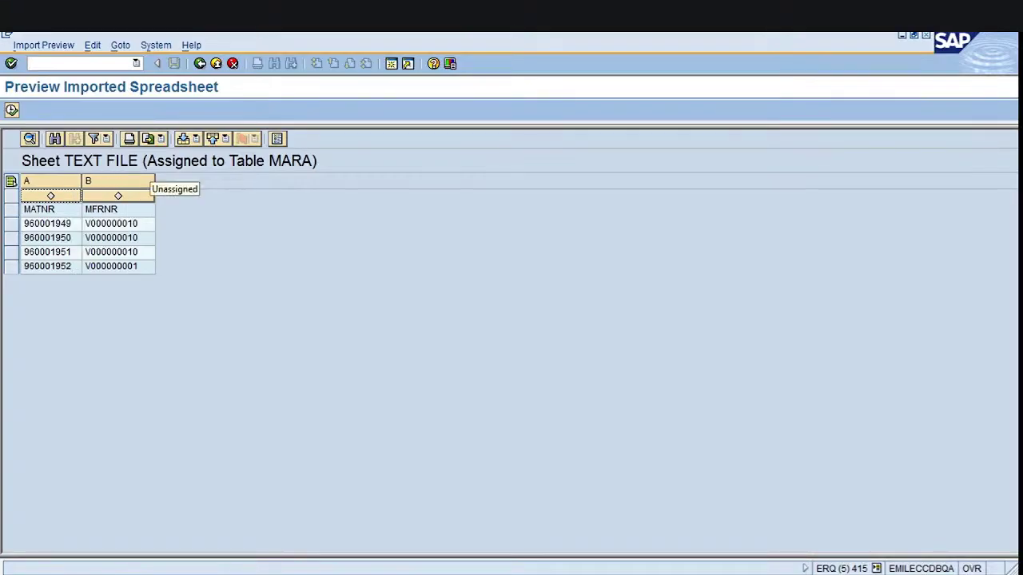
pyautogui.click(50, 197)
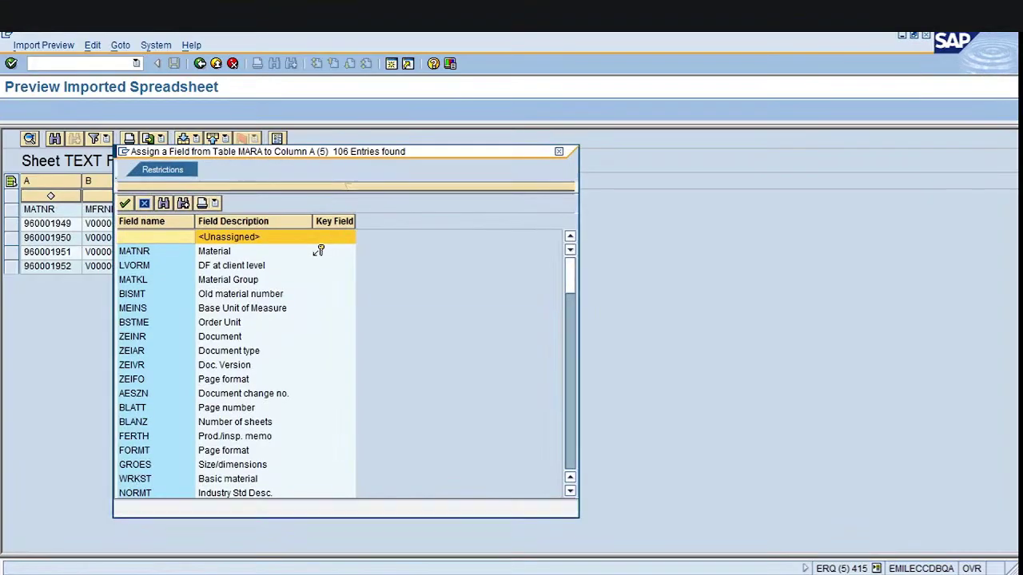
pyautogui.doubleClick(318, 251)
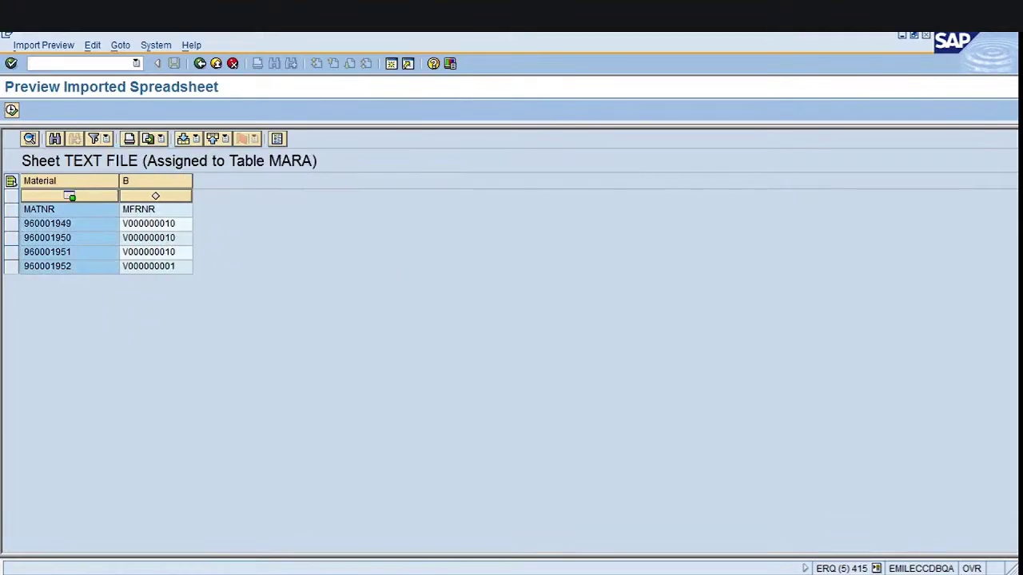
pyautogui.click(155, 196)
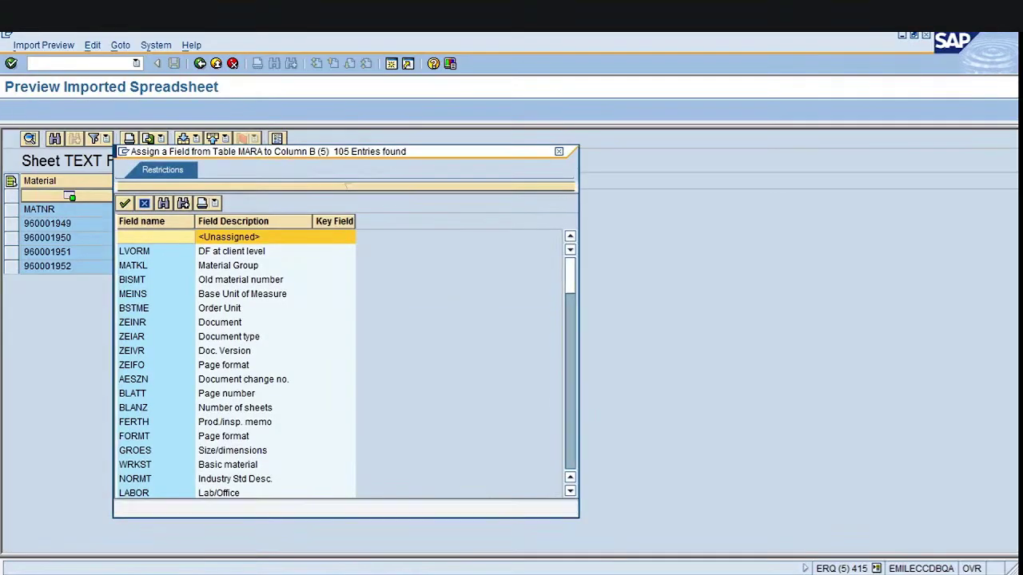
pyautogui.hotkey('ctrl', 'f')
pyautogui.write('mfmr')
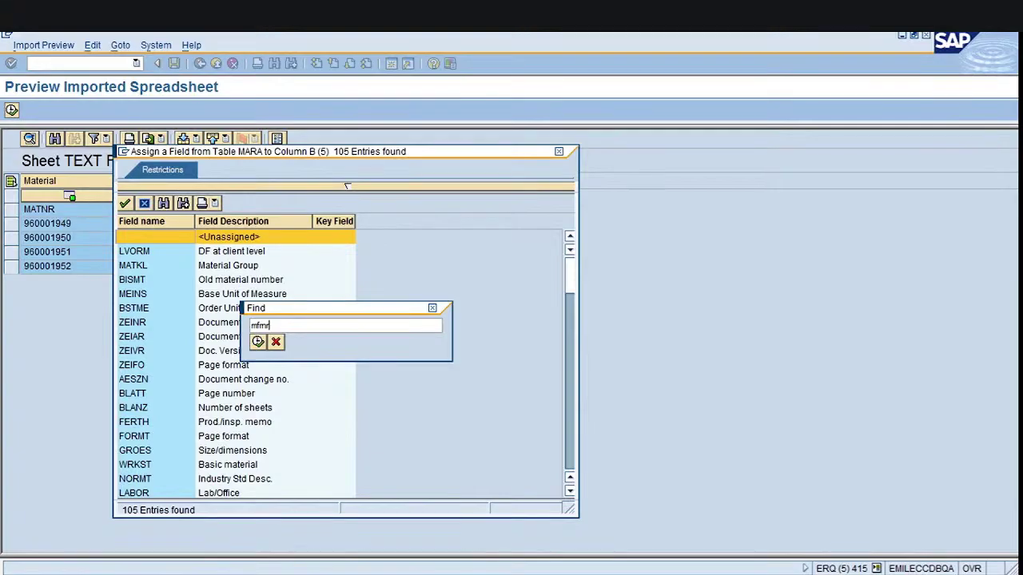
pyautogui.press('Return')
pyautogui.press('Return')
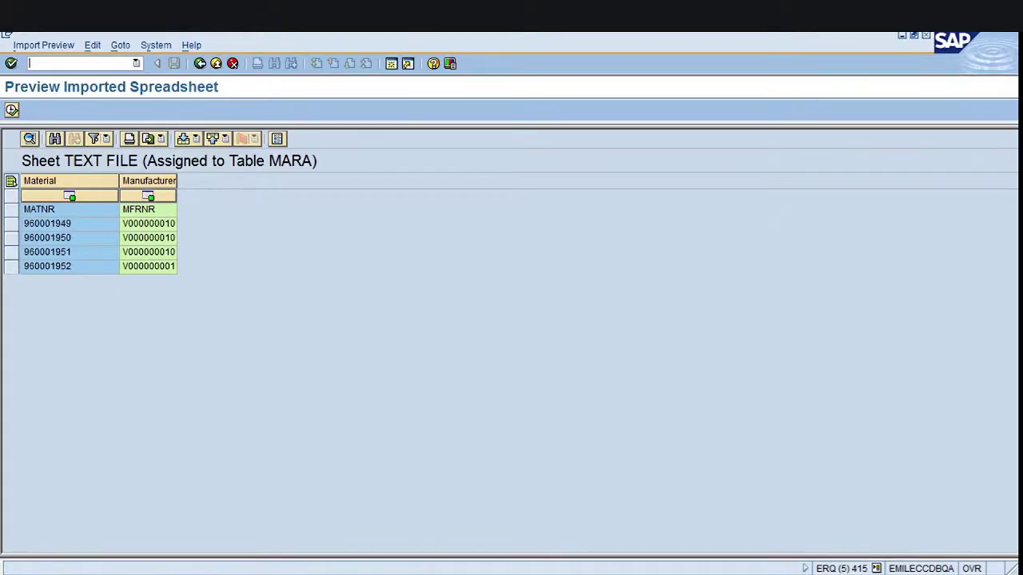
pyautogui.press('F8')
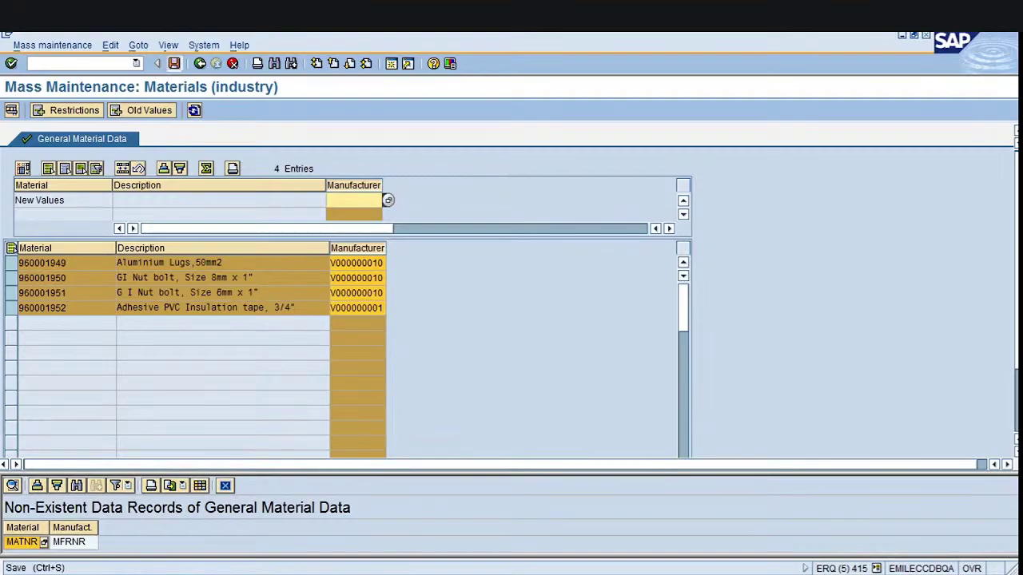
# Save the manufacturer changes and review the update messages
pyautogui.click(173, 64)
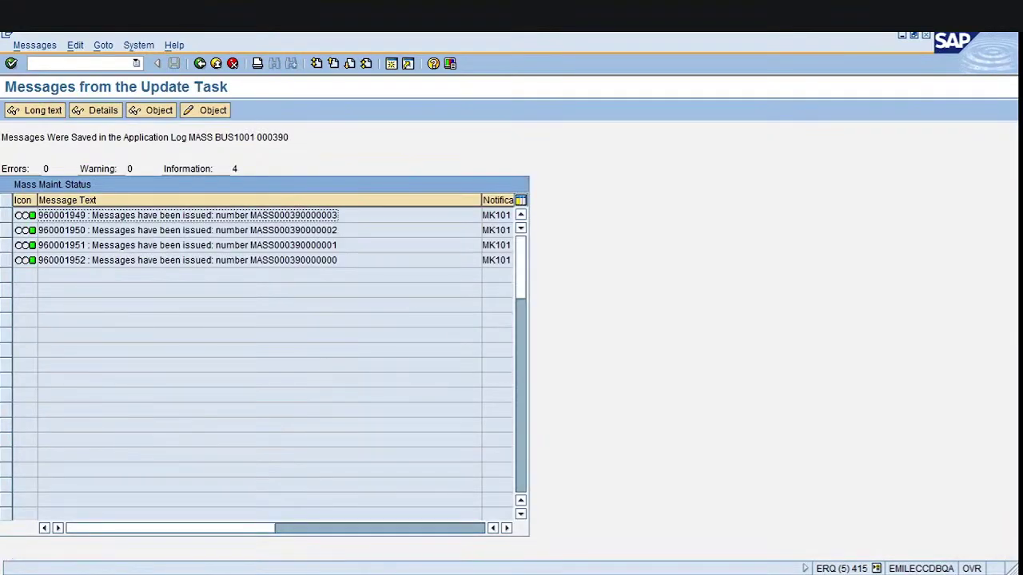
pyautogui.doubleClick(61, 215)
pyautogui.click(38, 215)
# Start transaction MM03 with /nmm03
pyautogui.click(29, 63)
pyautogui.write('/nmm03')
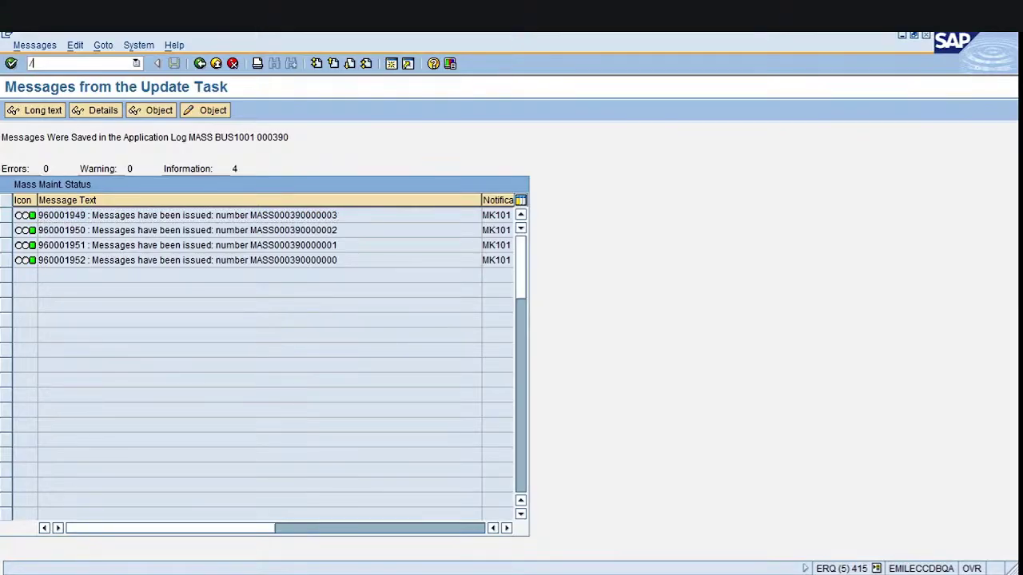
pyautogui.press('Return')
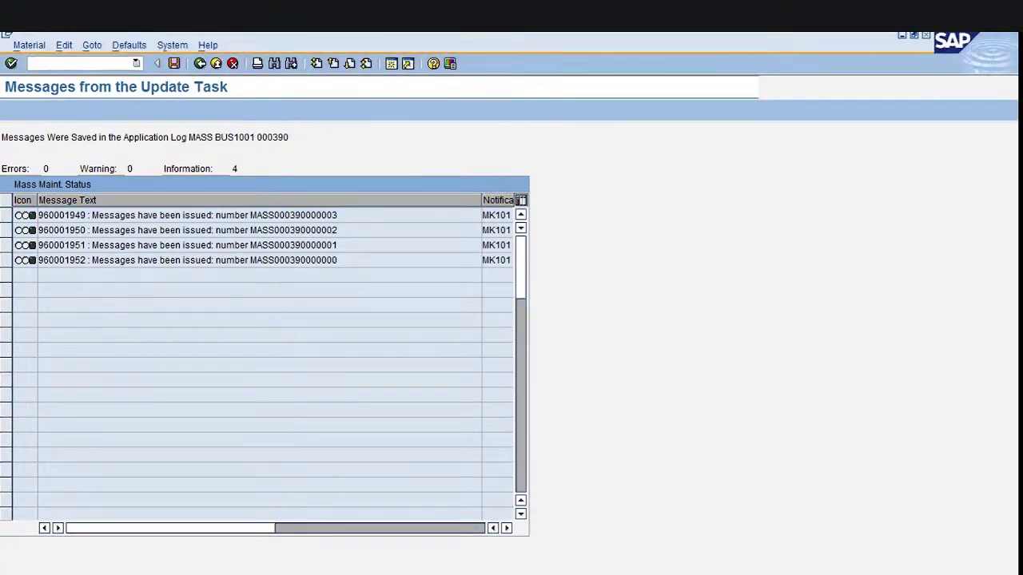
# Display the Purchasing view of material 960001949 without a plant and check its Manufact. field
pyautogui.press('Return')
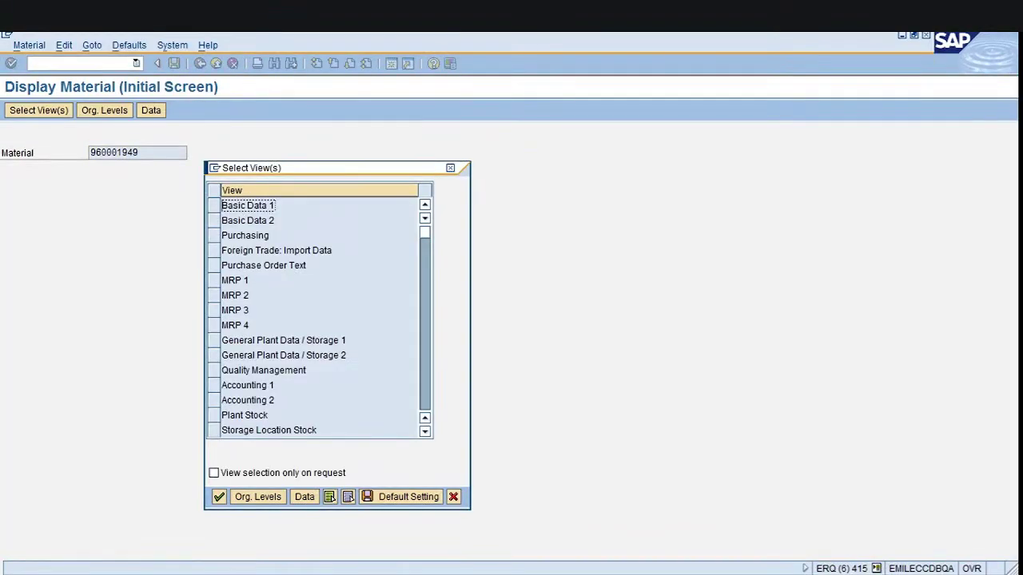
pyautogui.click(245, 234)
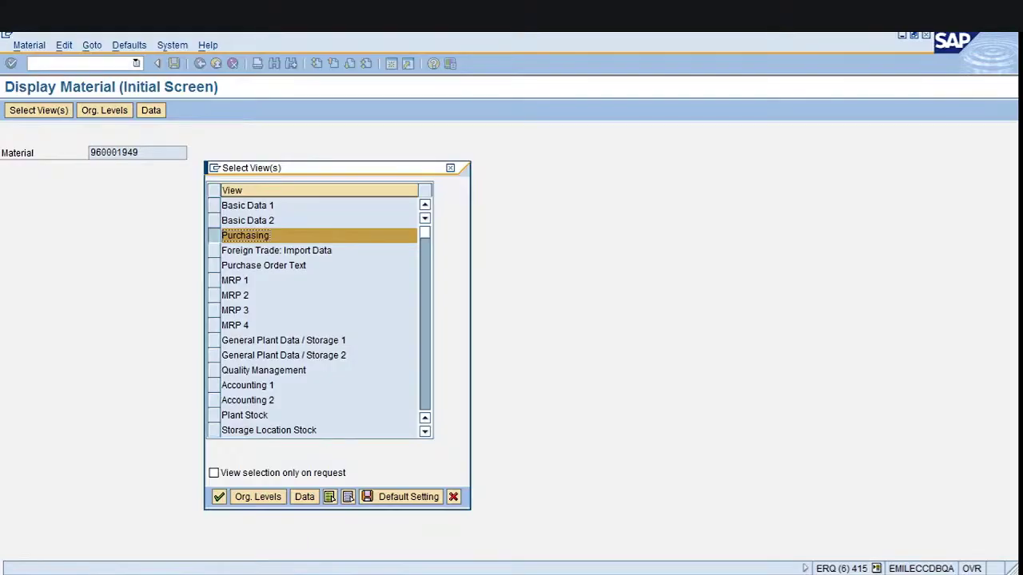
pyautogui.press('Return')
pyautogui.press('Delete')
pyautogui.press('Delete')
pyautogui.press('Delete')
pyautogui.press('Delete')
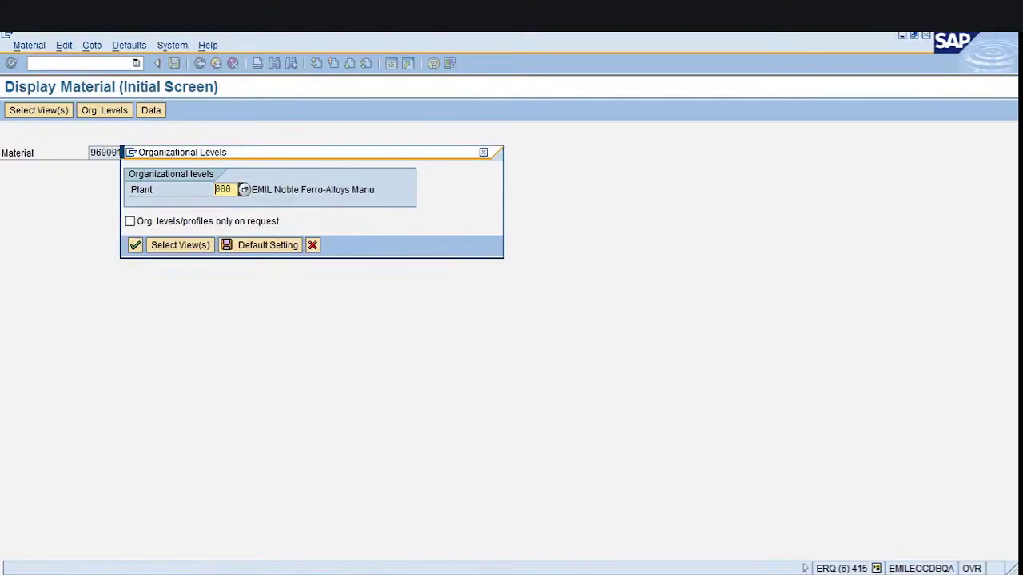
pyautogui.press('Return')
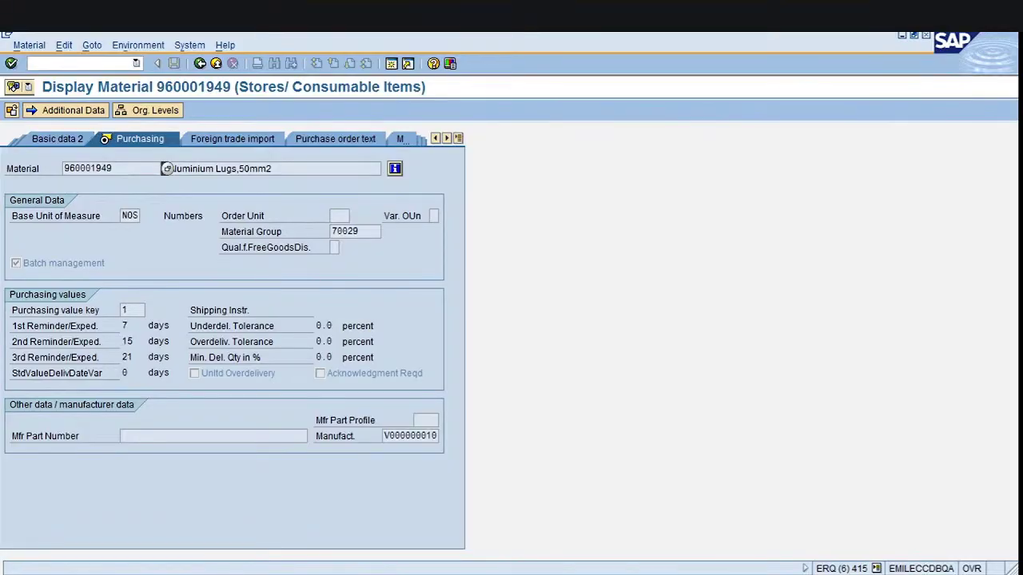
pyautogui.click(439, 436)
# Compare the manufacturer against Excel cell B2 (V000000010), then review the Mfr Part Profile and Part Number fields
pyautogui.hotkey('alt', 'Tab')
pyautogui.click(143, 196)
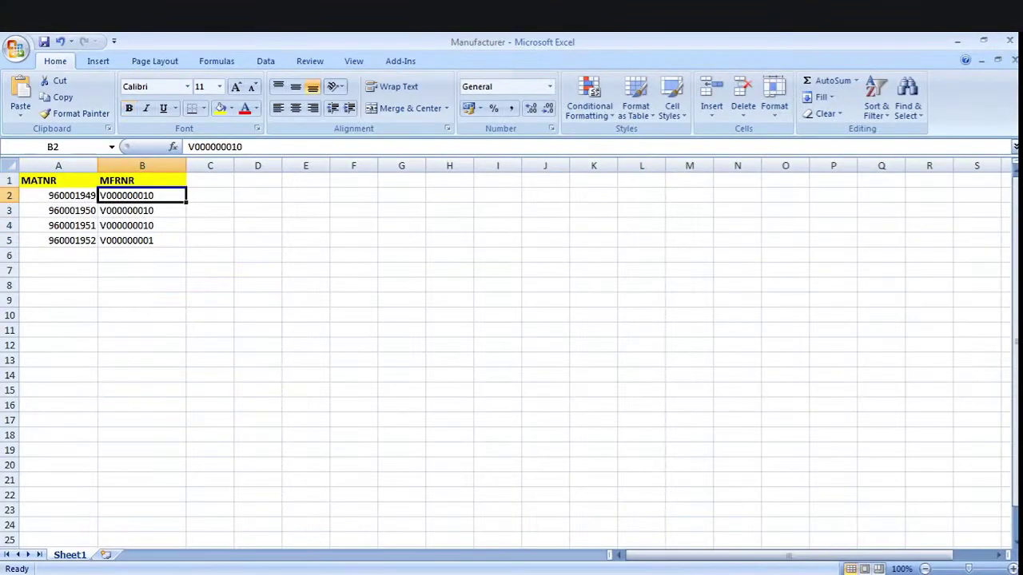
pyautogui.click(58, 196)
pyautogui.click(142, 195)
pyautogui.hotkey('alt', 'Tab')
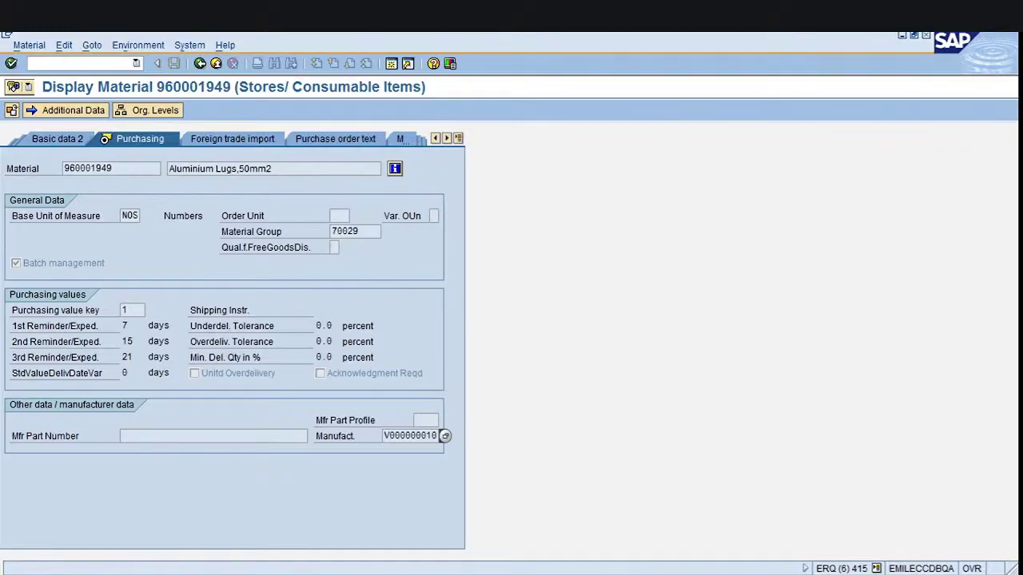
pyautogui.click(424, 420)
pyautogui.click(124, 436)
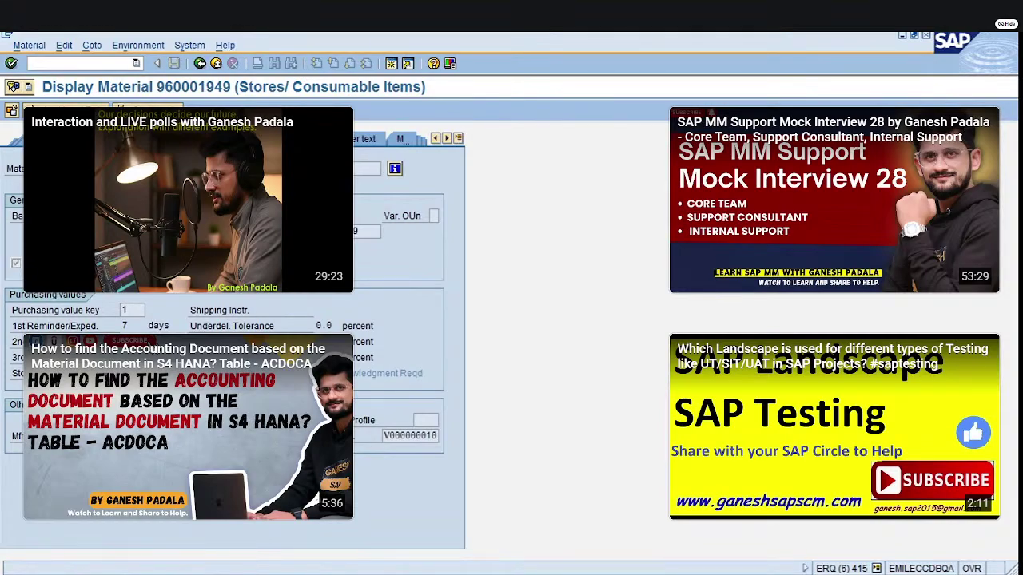
# Bring the SAP 'Create Contract : Initial Screen' window back to the front
pyautogui.hotkey('alt', 'Tab')
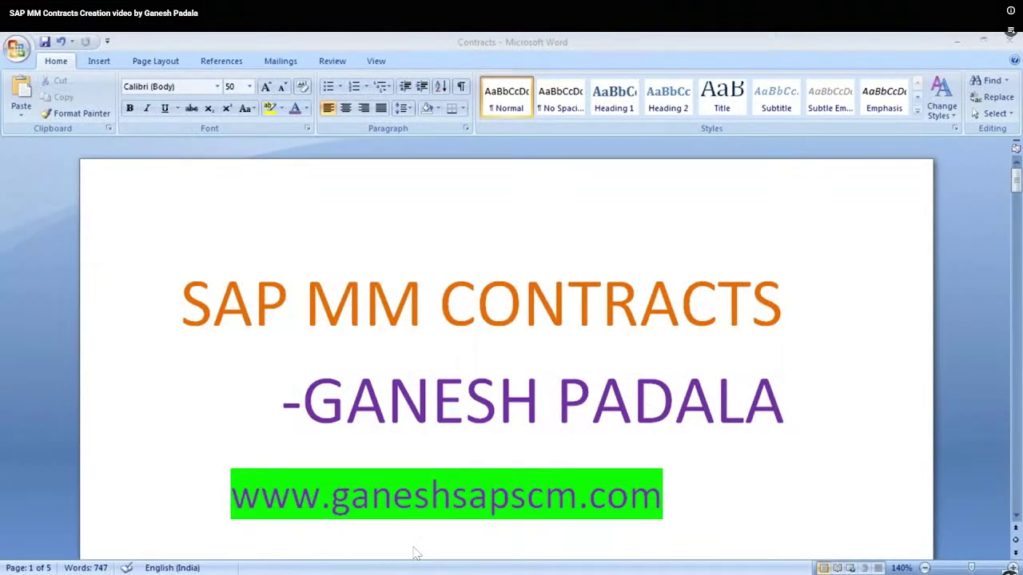
pyautogui.moveTo(334, 569)
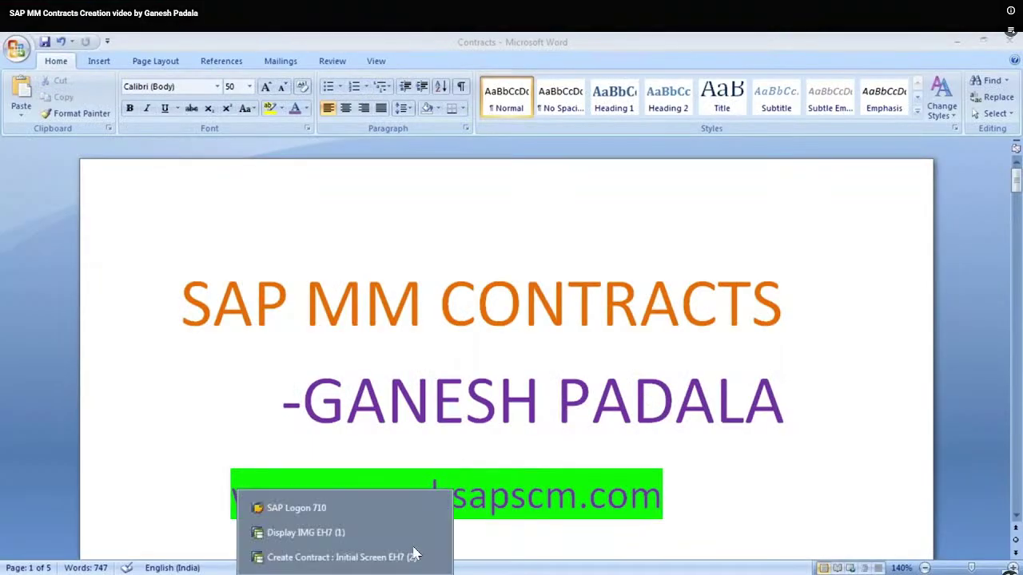
pyautogui.click(324, 558)
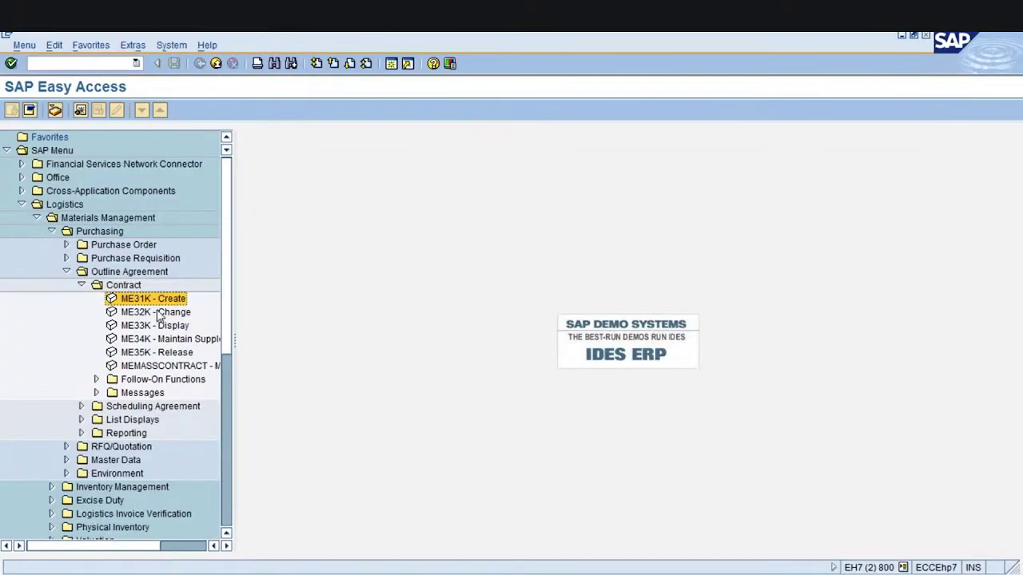
# Start ME31K for vendor SE309 with agreement type ZQCT, purchasing organization 1000 and group 001
pyautogui.doubleClick(157, 300)
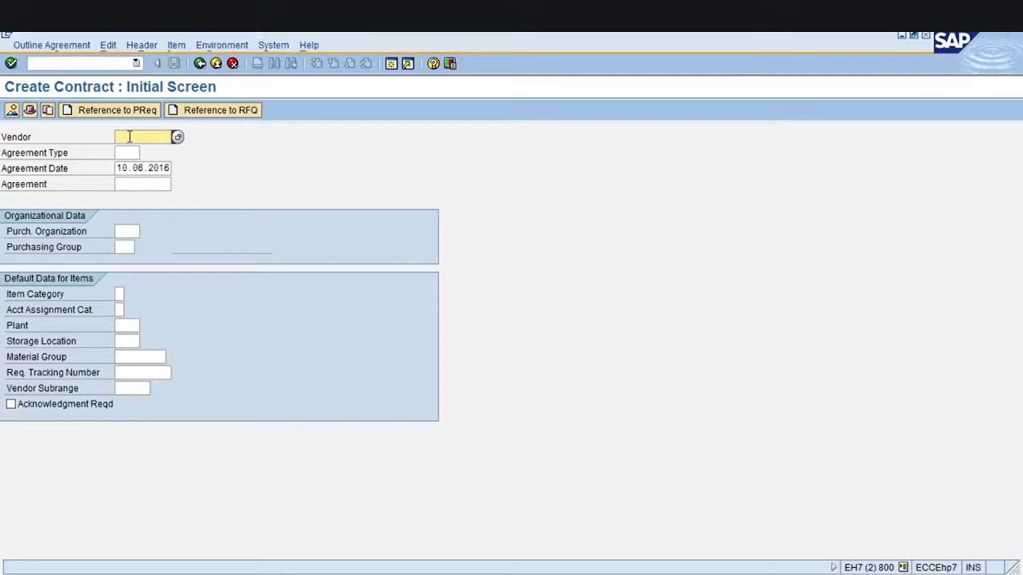
pyautogui.click(129, 137)
pyautogui.write('SE309')
pyautogui.click(128, 153)
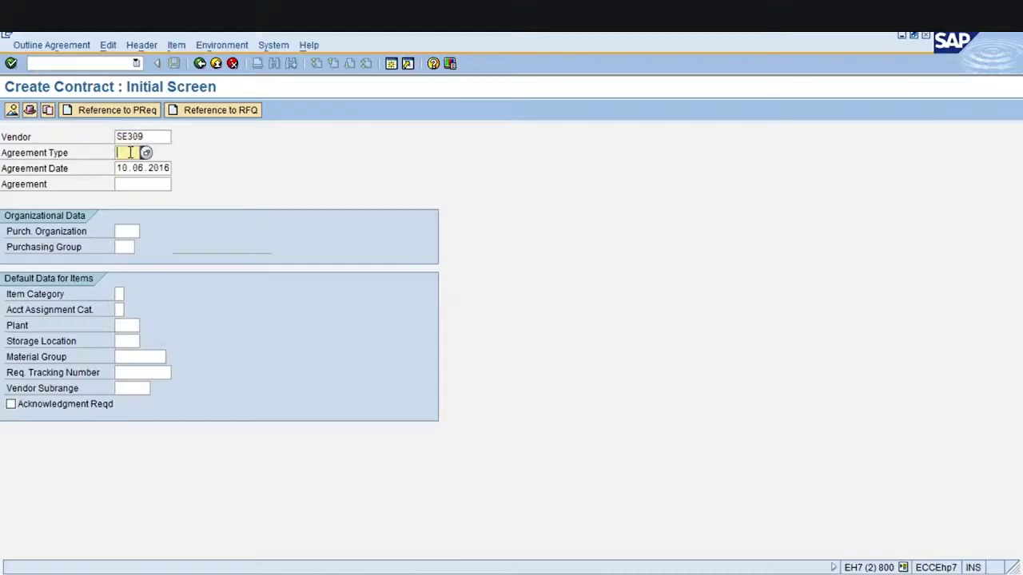
pyautogui.click(147, 155)
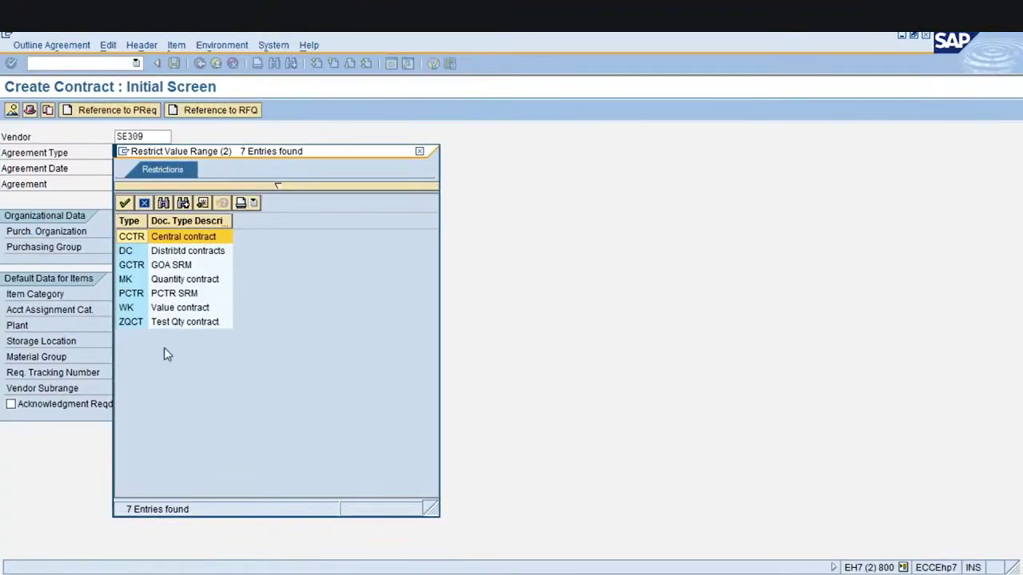
pyautogui.doubleClick(173, 324)
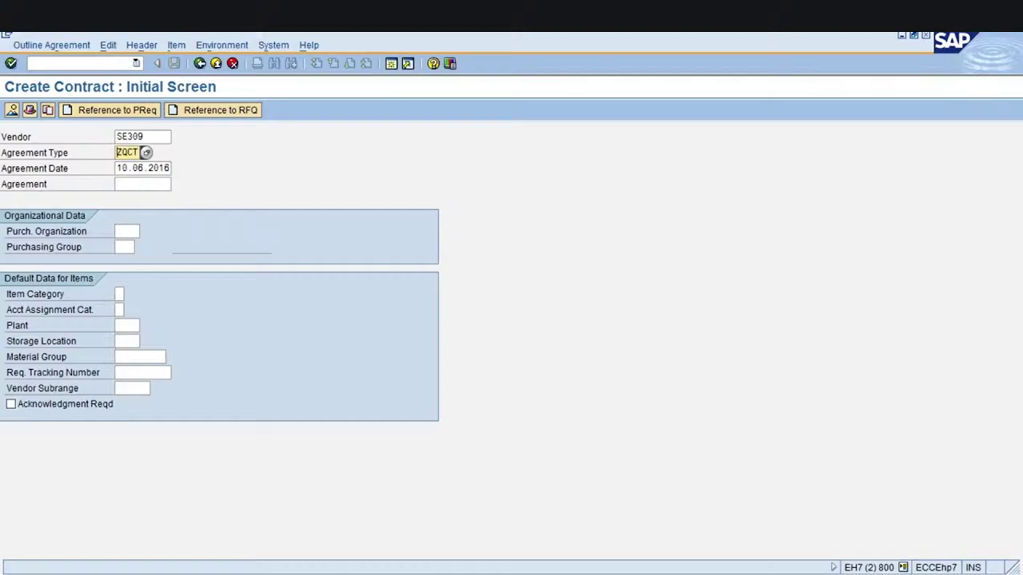
pyautogui.click(124, 167)
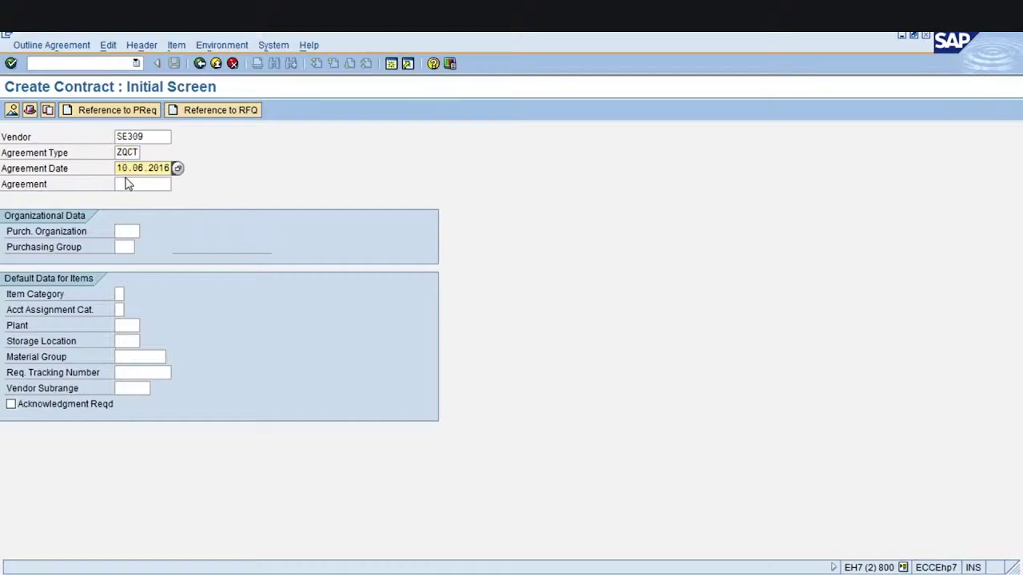
pyautogui.click(126, 184)
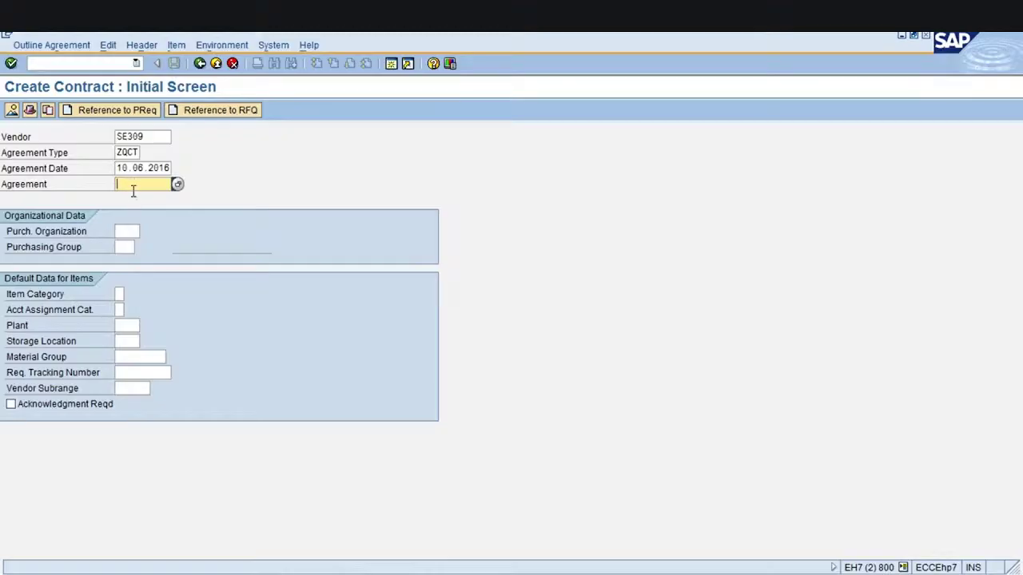
pyautogui.click(131, 232)
pyautogui.write('1000')
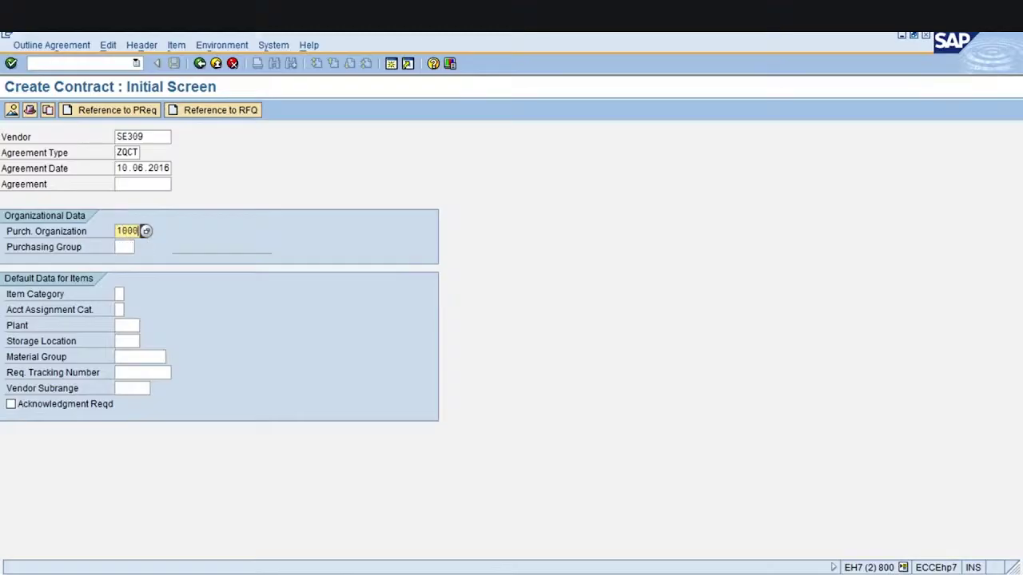
pyautogui.press('Tab')
pyautogui.write('001')
# Set the default item category to Standard, plant 1000 and storage location 0001
pyautogui.click(120, 294)
pyautogui.press('F4')
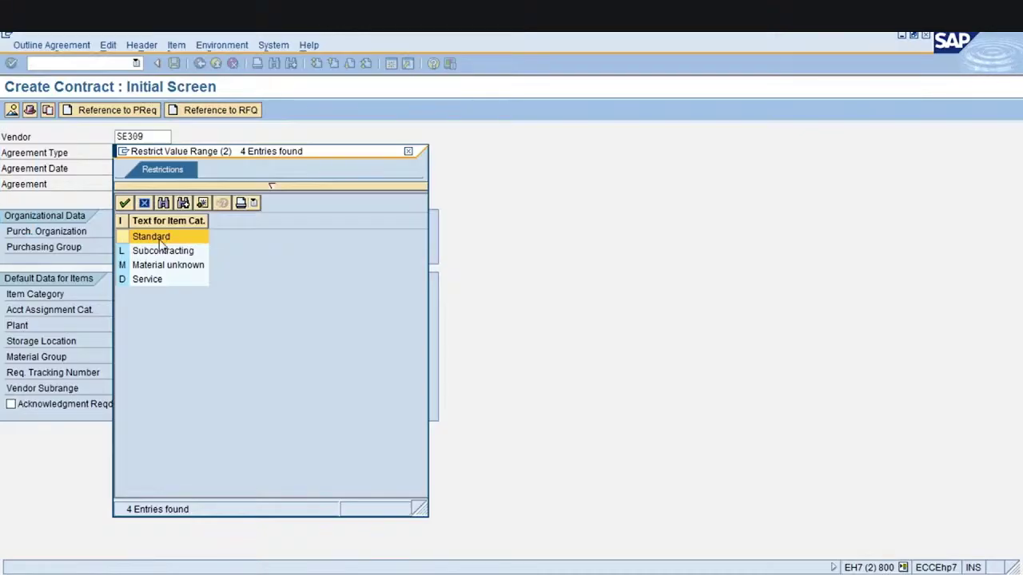
pyautogui.doubleClick(160, 239)
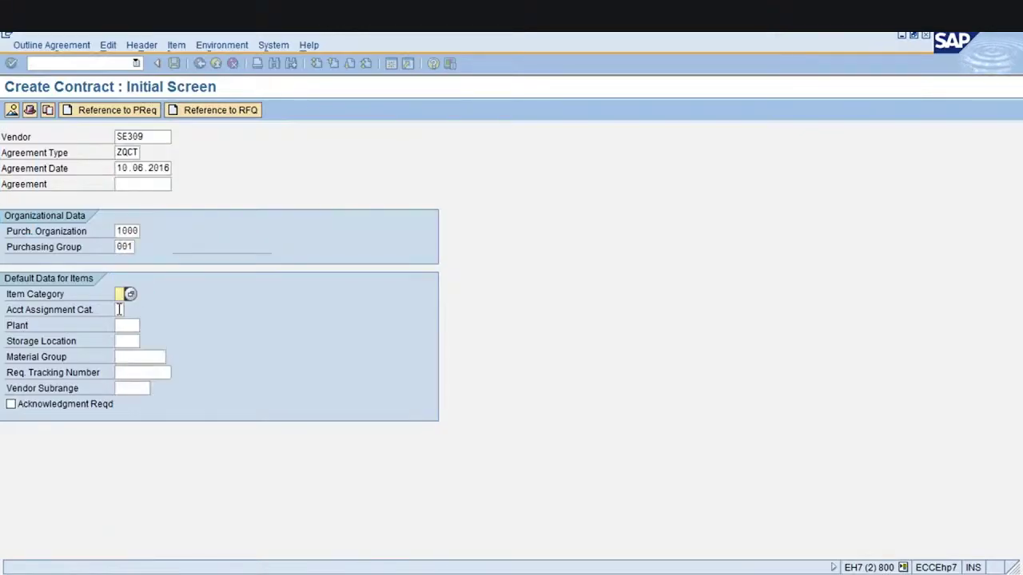
pyautogui.click(119, 309)
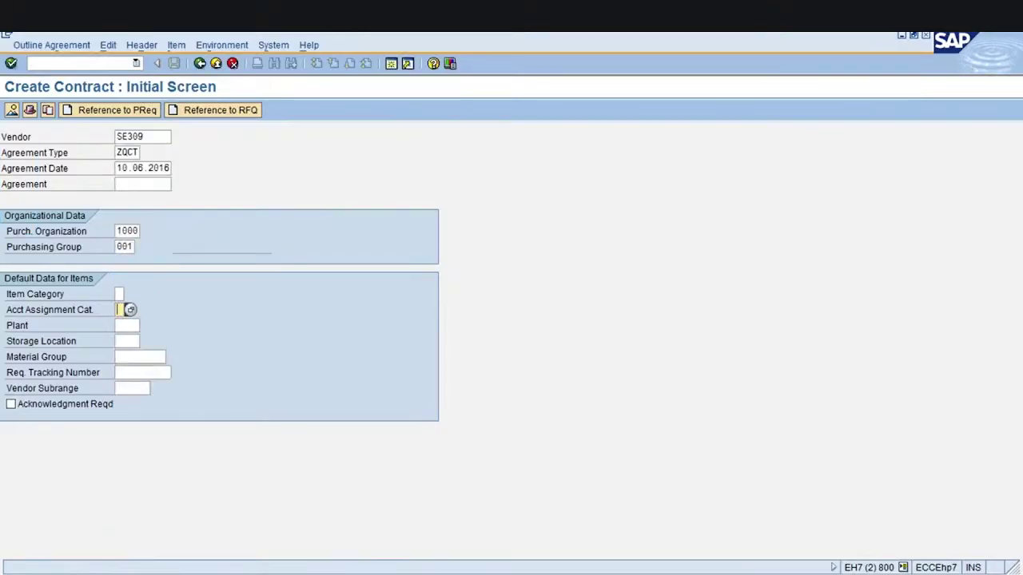
pyautogui.click(124, 325)
pyautogui.write('1000')
pyautogui.press('Tab')
pyautogui.write('0001')
# Review the initial entries and submit them to reach header data with validity start 10.06.2016
pyautogui.click(125, 151)
pyautogui.click(153, 136)
pyautogui.click(135, 324)
pyautogui.click(128, 230)
pyautogui.press('Return')
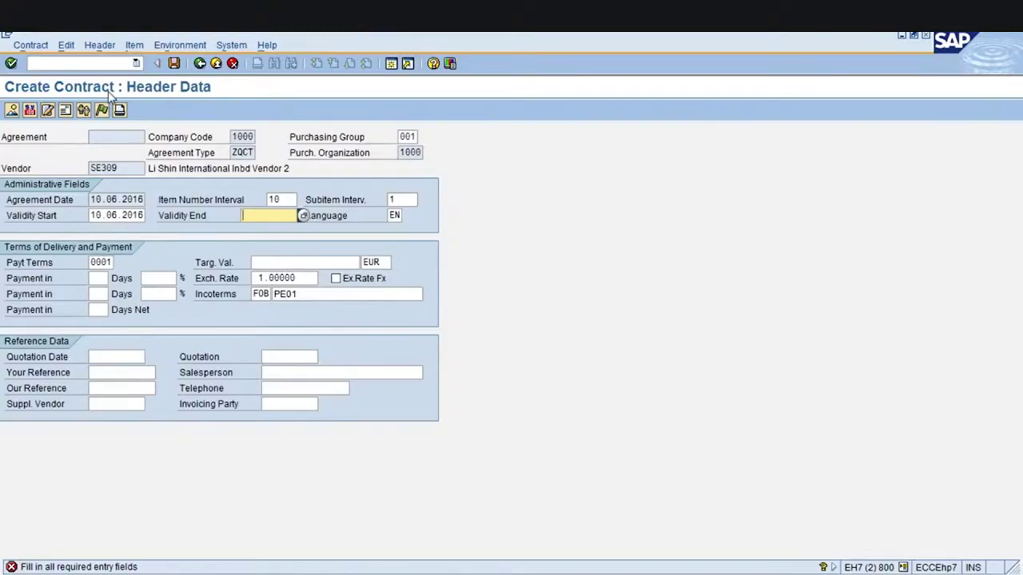
pyautogui.click(105, 216)
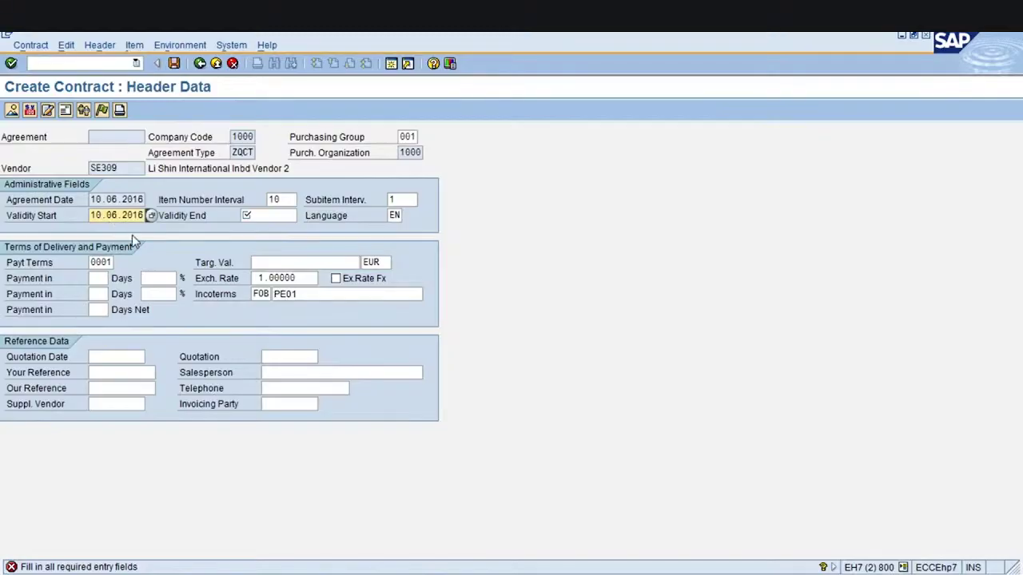
# Enter 09.06.2017 as the contract's validity end date
pyautogui.click(252, 214)
pyautogui.write('10.')
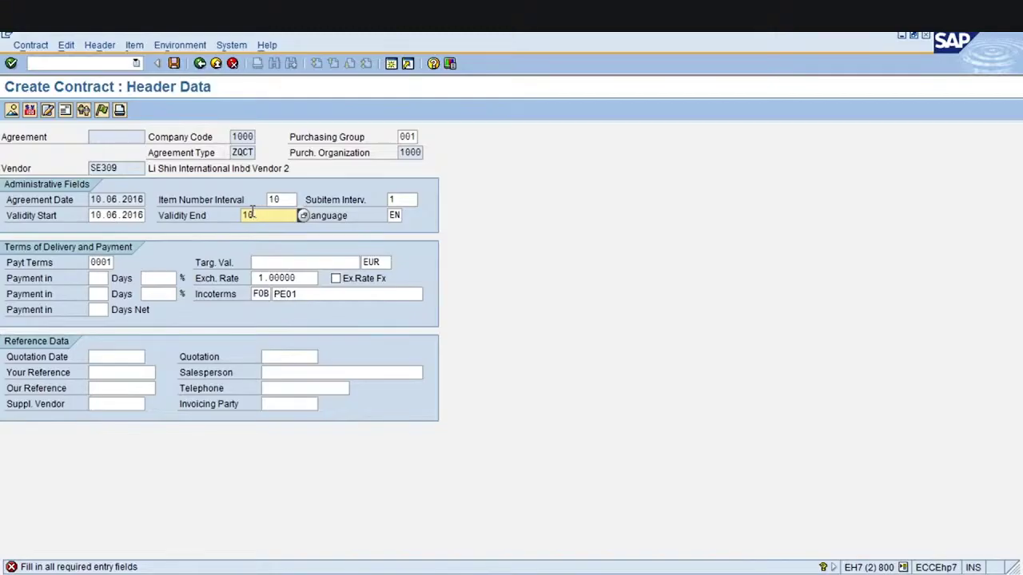
pyautogui.press('BackSpace')
pyautogui.press('BackSpace')
pyautogui.press('BackSpace')
pyautogui.write('09.06')
pyautogui.write('2017')
pyautogui.press('Delete')
pyautogui.press('Delete')
pyautogui.press('Delete')
pyautogui.press('Delete')
pyautogui.press('BackSpace')
pyautogui.press('BackSpace')
pyautogui.press('BackSpace')
pyautogui.press('BackSpace')
pyautogui.press('BackSpace')
pyautogui.write('09.06.2017')
# Set the target value to 1000000 and continue to the Item Overview
pyautogui.click(267, 266)
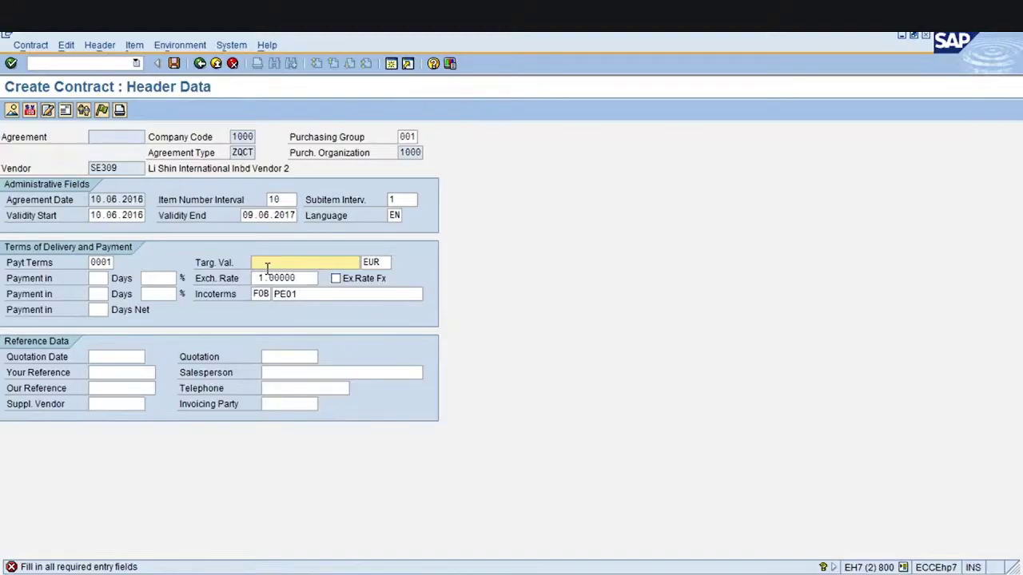
pyautogui.write('1000000')
pyautogui.press('Return')
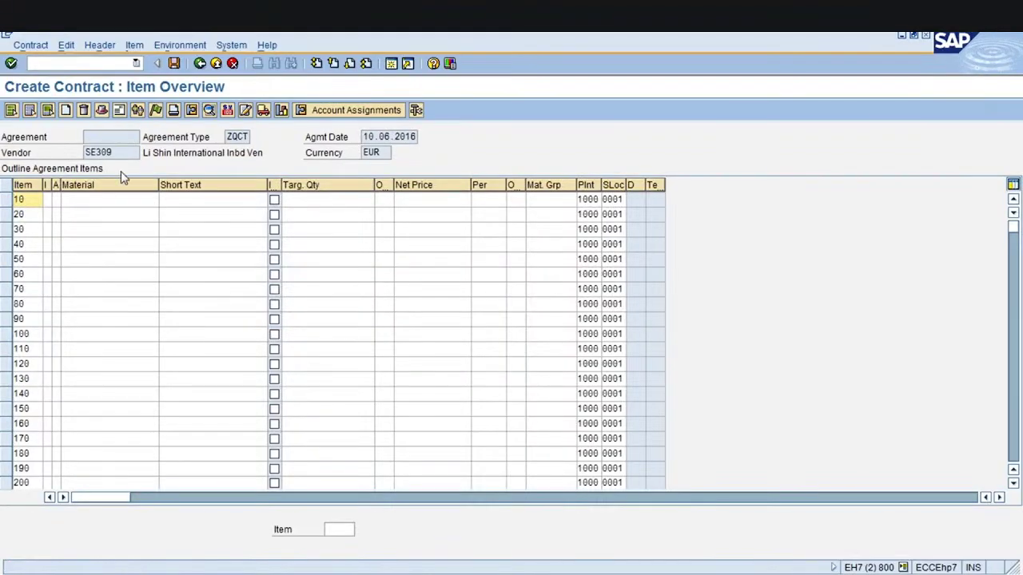
# Enter material 2869 in item 10 with a target quantity of 200,000
pyautogui.click(79, 201)
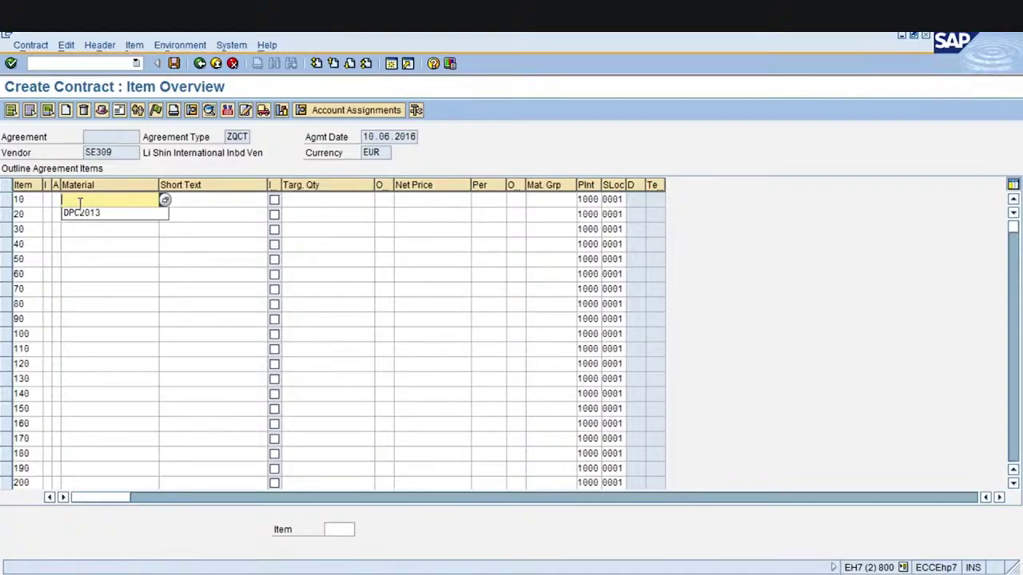
pyautogui.write('286')
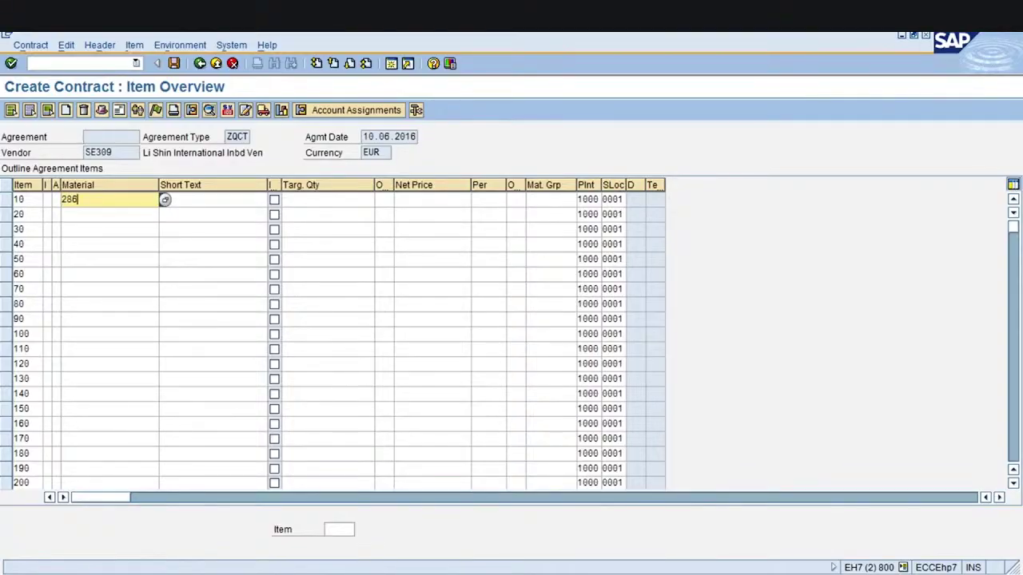
pyautogui.write('9')
pyautogui.press('Return')
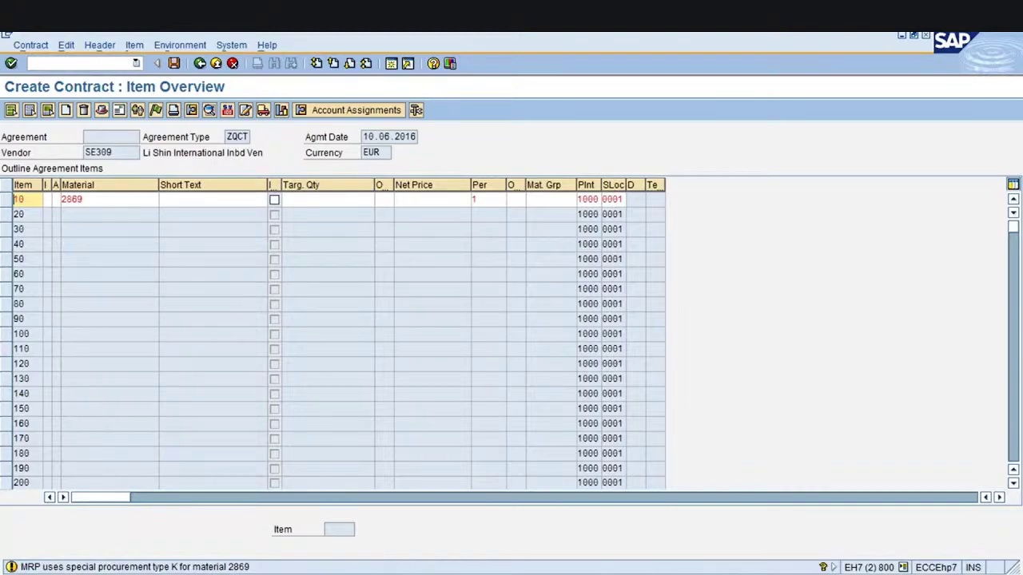
pyautogui.press('Return')
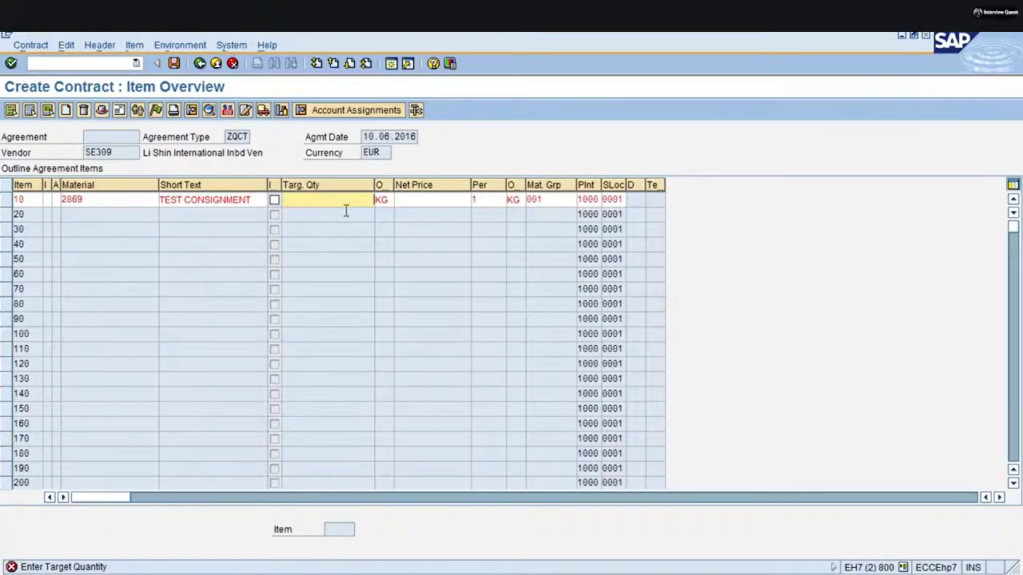
pyautogui.write('100')
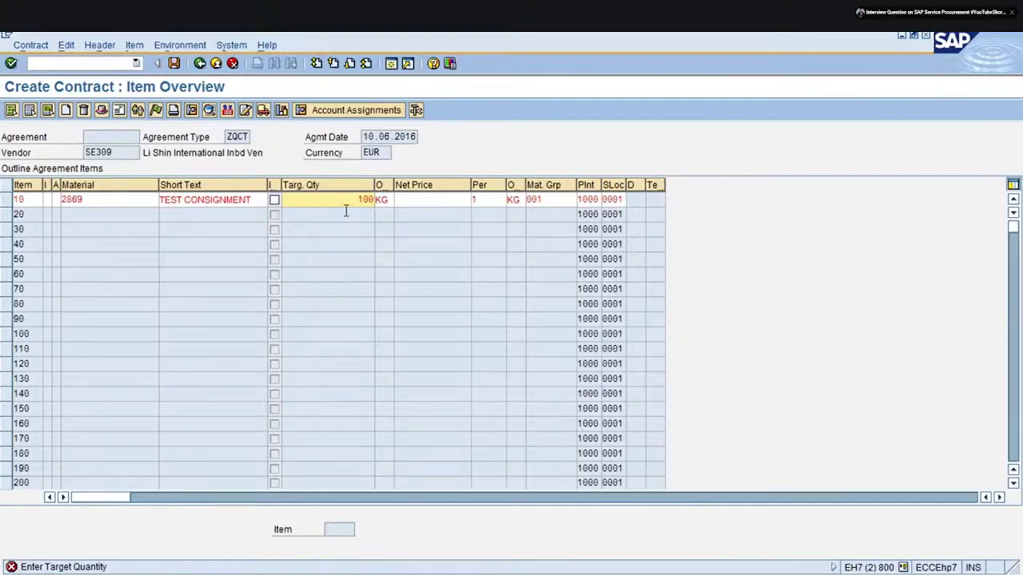
pyautogui.press('BackSpace')
pyautogui.press('BackSpace')
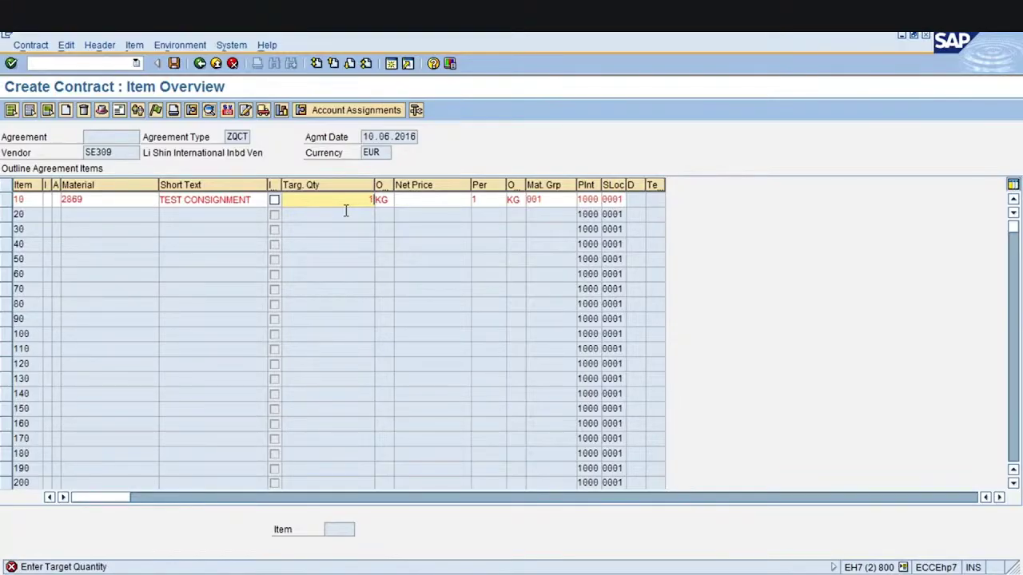
pyautogui.press('BackSpace')
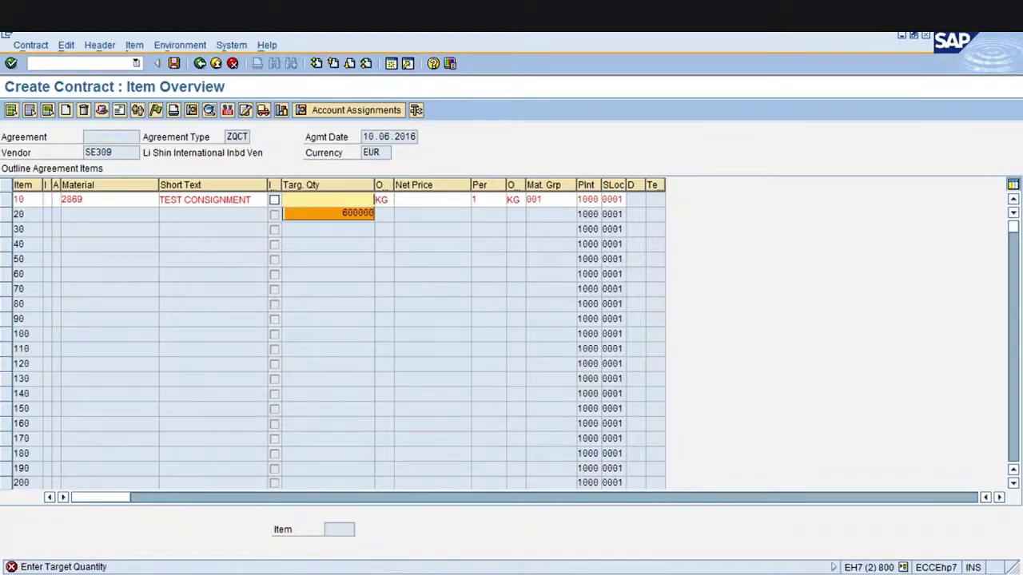
pyautogui.press('Escape')
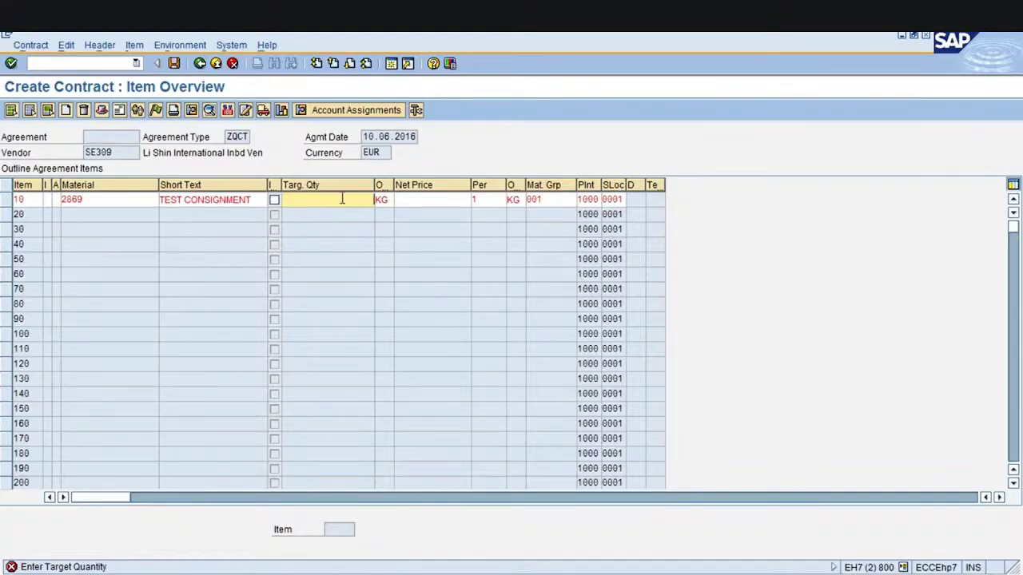
pyautogui.write('200000')
pyautogui.press('Return')
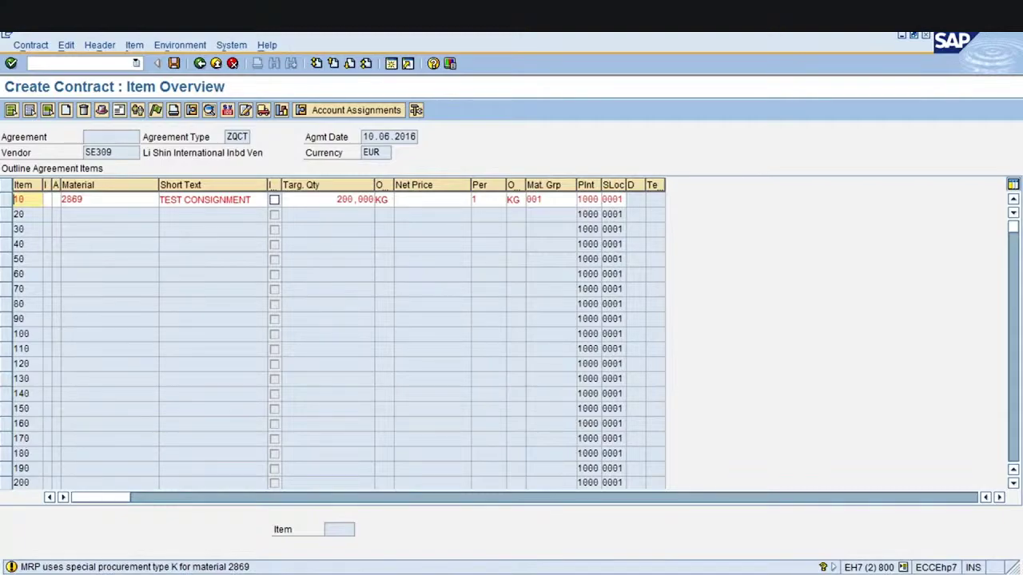
# Correct item 10's material to 2870 after the 2868 attempt proves invalid
pyautogui.click(449, 199)
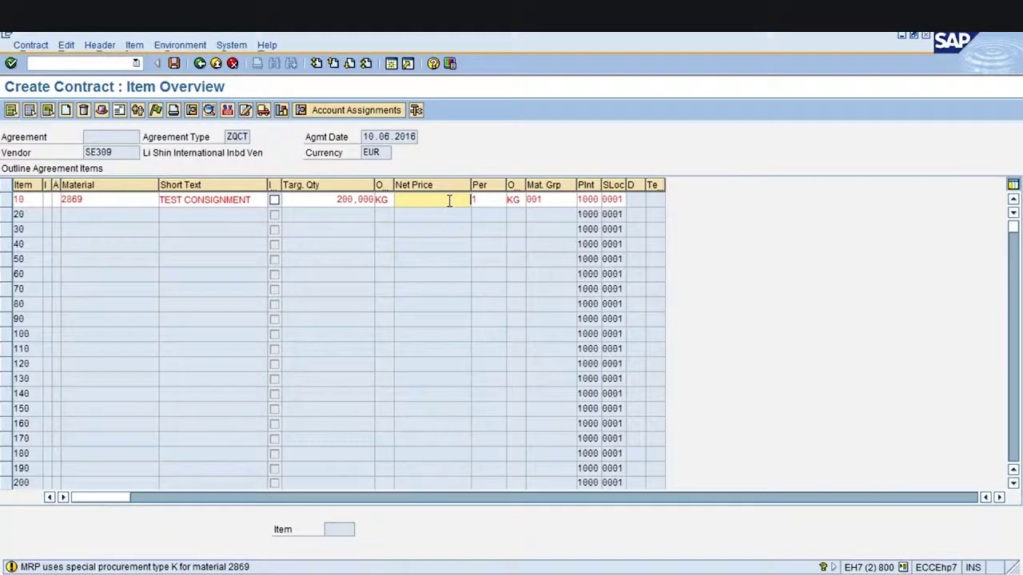
pyautogui.click(94, 204)
pyautogui.press('BackSpace')
pyautogui.press('BackSpace')
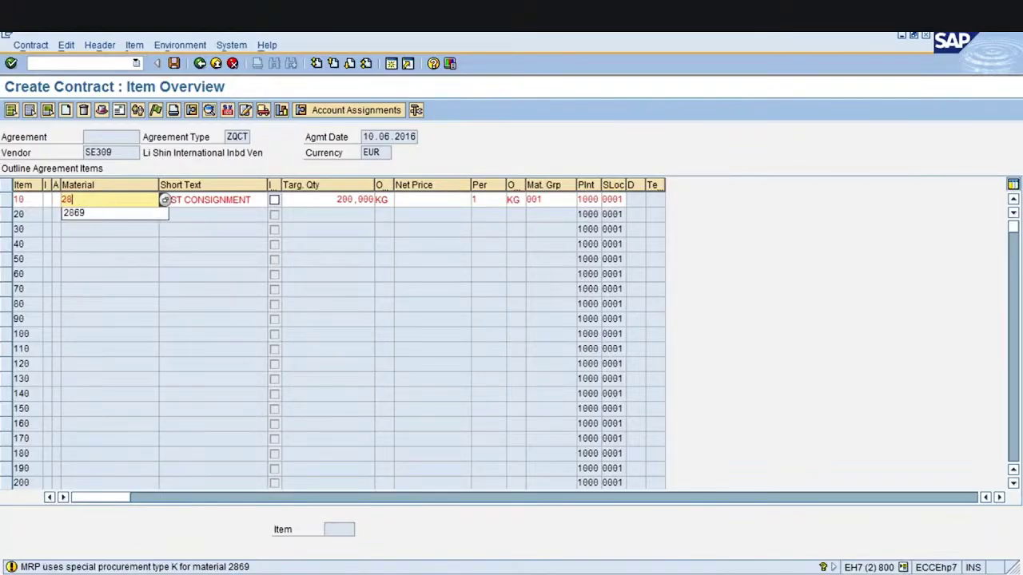
pyautogui.write('68')
pyautogui.press('Return')
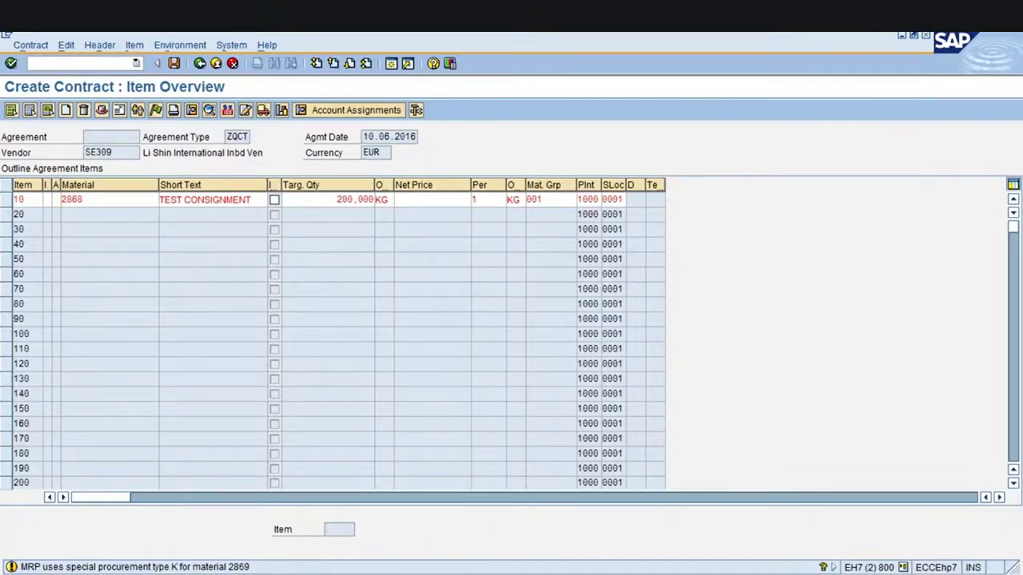
pyautogui.press('Return')
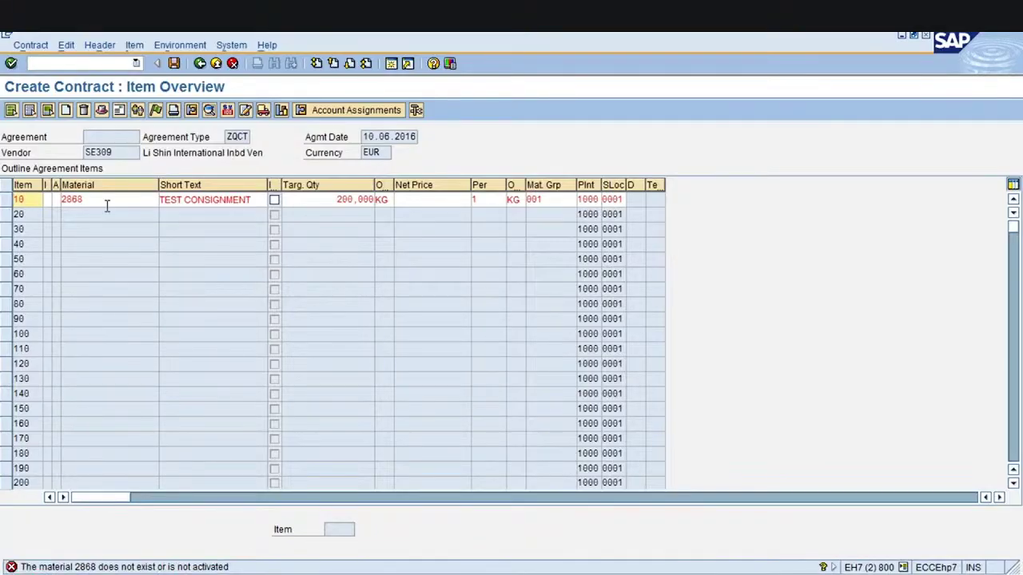
pyautogui.click(107, 199)
pyautogui.press('BackSpace')
pyautogui.press('BackSpace')
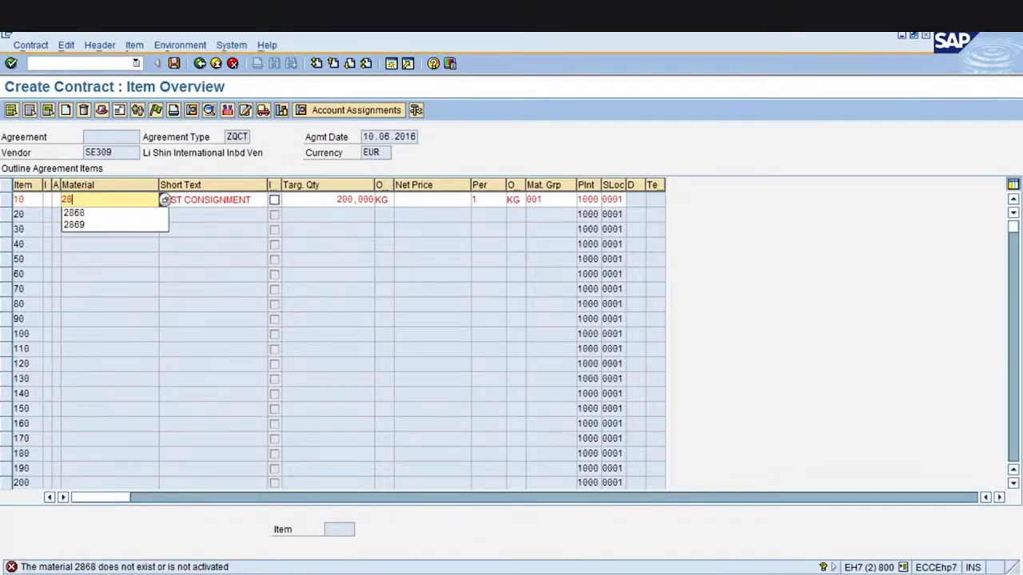
pyautogui.write('70')
pyautogui.press('Return')
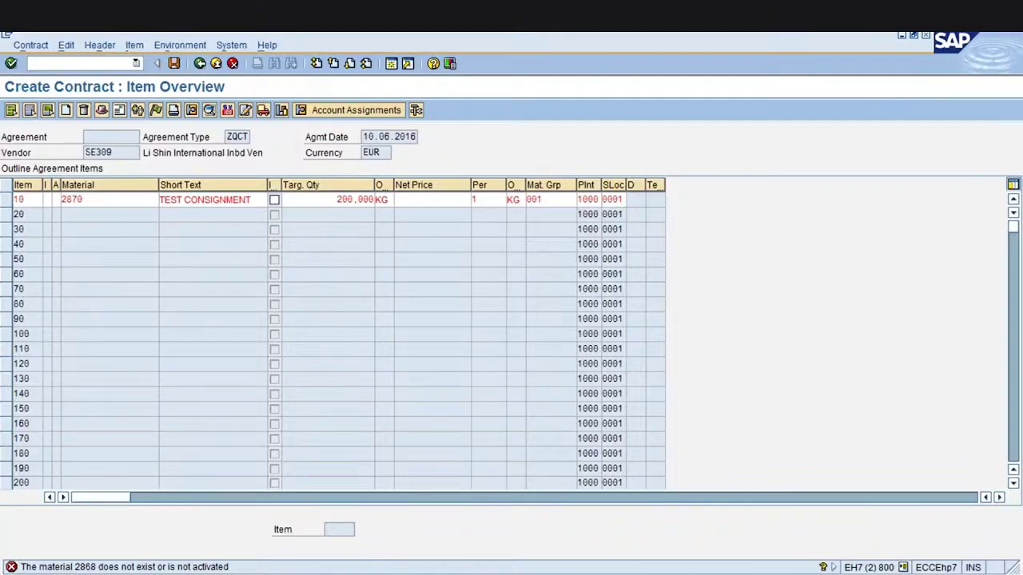
pyautogui.press('Return')
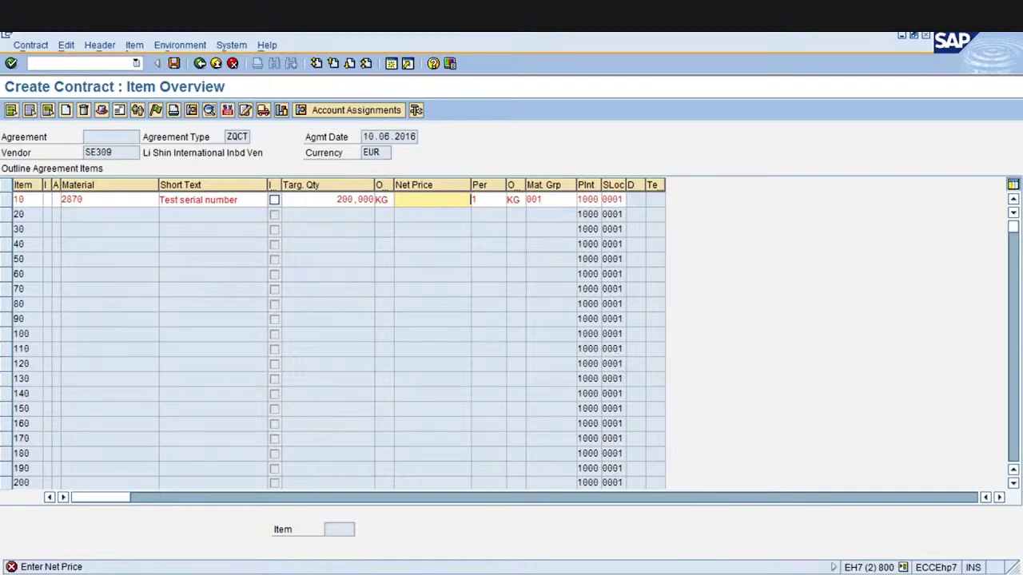
# Enter a net price of 300 for item 10 and clear the resulting error
pyautogui.click(110, 200)
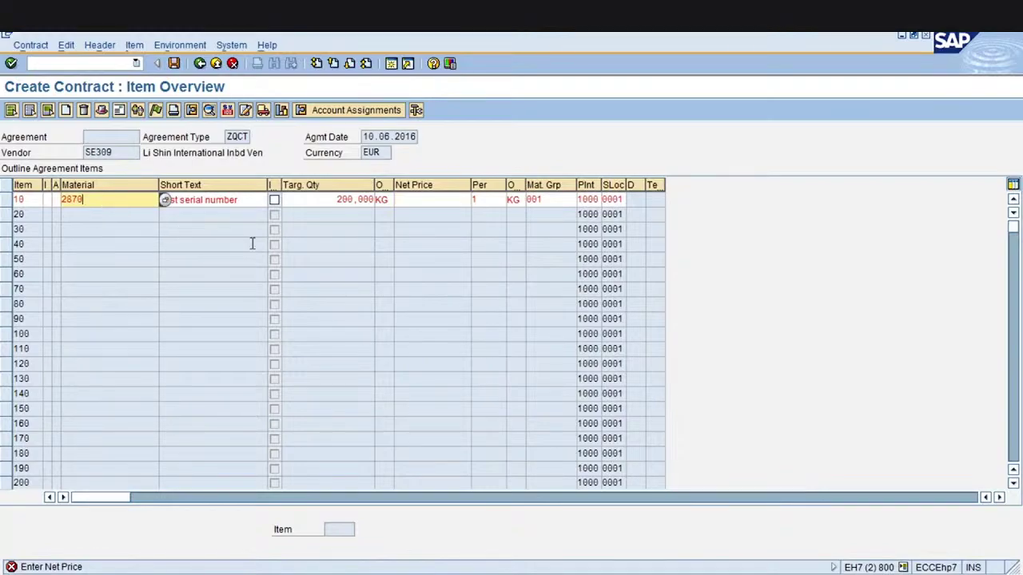
pyautogui.click(328, 201)
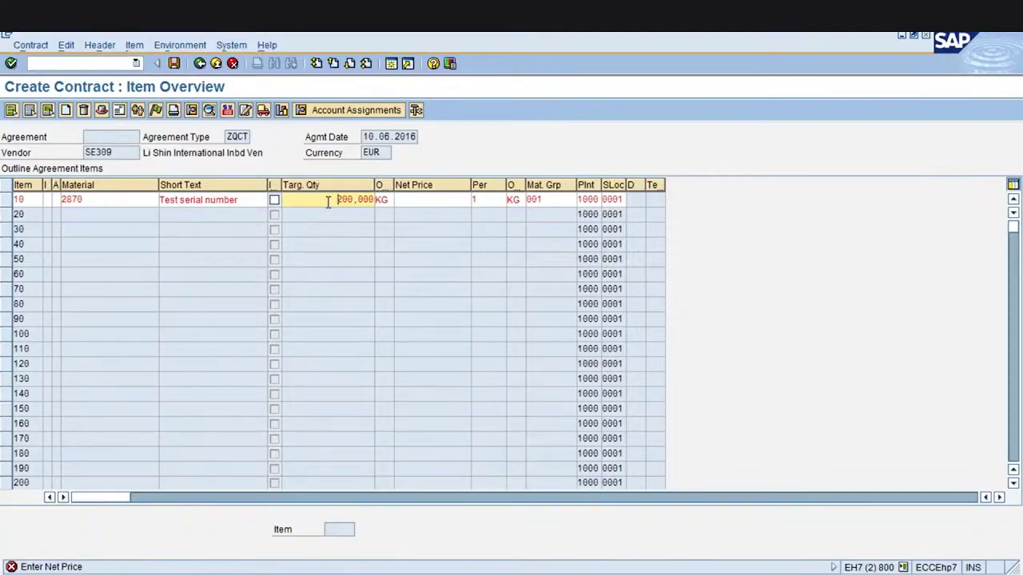
pyautogui.click(436, 205)
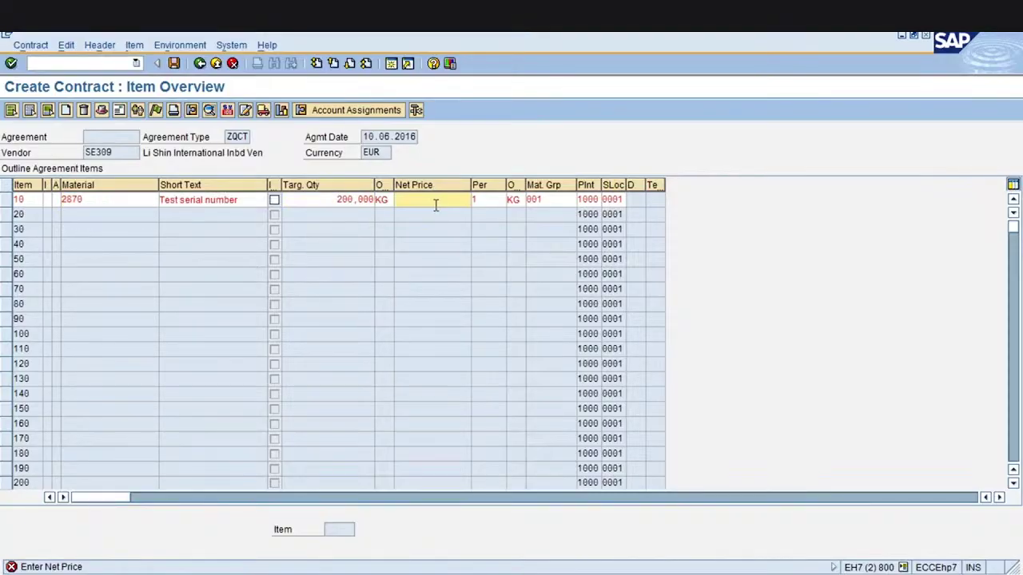
pyautogui.write('300')
pyautogui.press('Return')
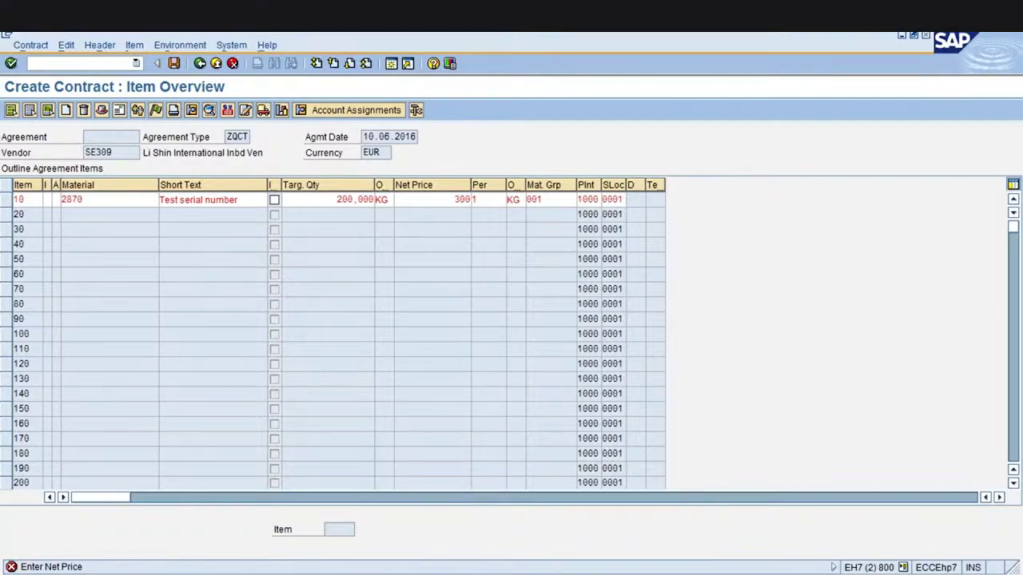
pyautogui.press('Return')
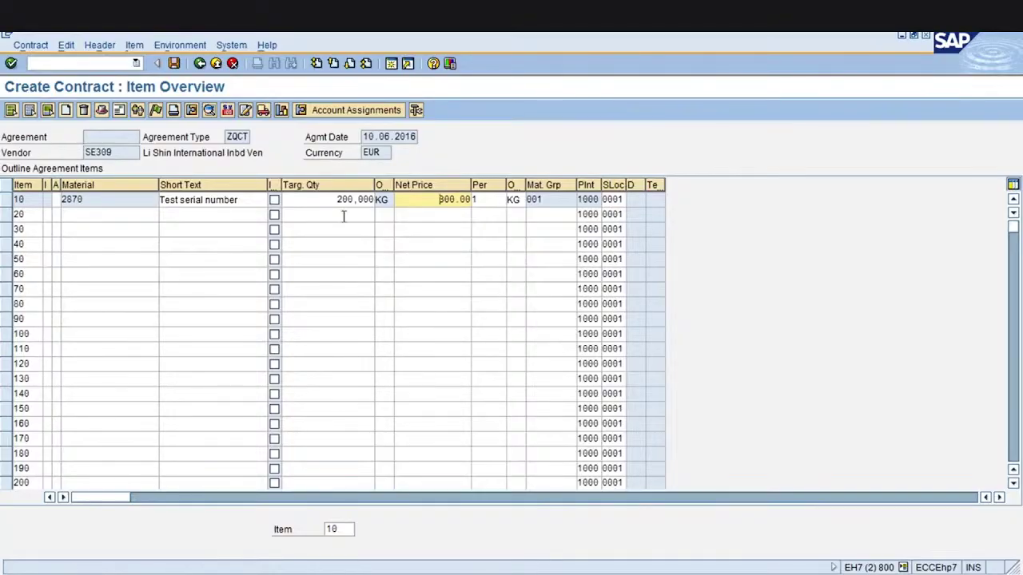
# Highlight item 10's 200,000 quantity and 300.00 net price, then select the row
pyautogui.click(321, 202)
pyautogui.moveTo(321, 202); pyautogui.dragTo(472, 201)
pyautogui.click(382, 200)
pyautogui.click(475, 202)
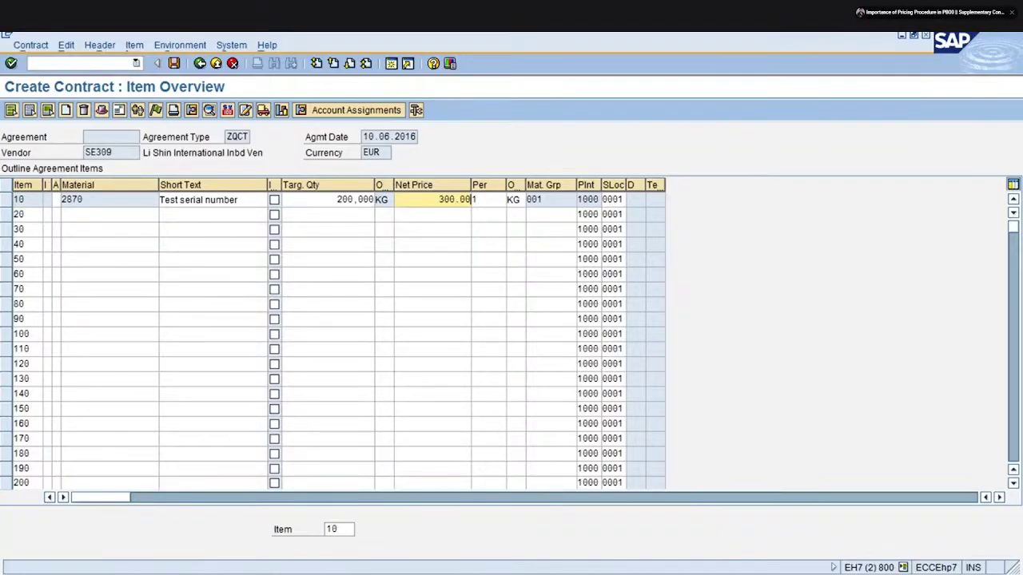
pyautogui.click(8, 200)
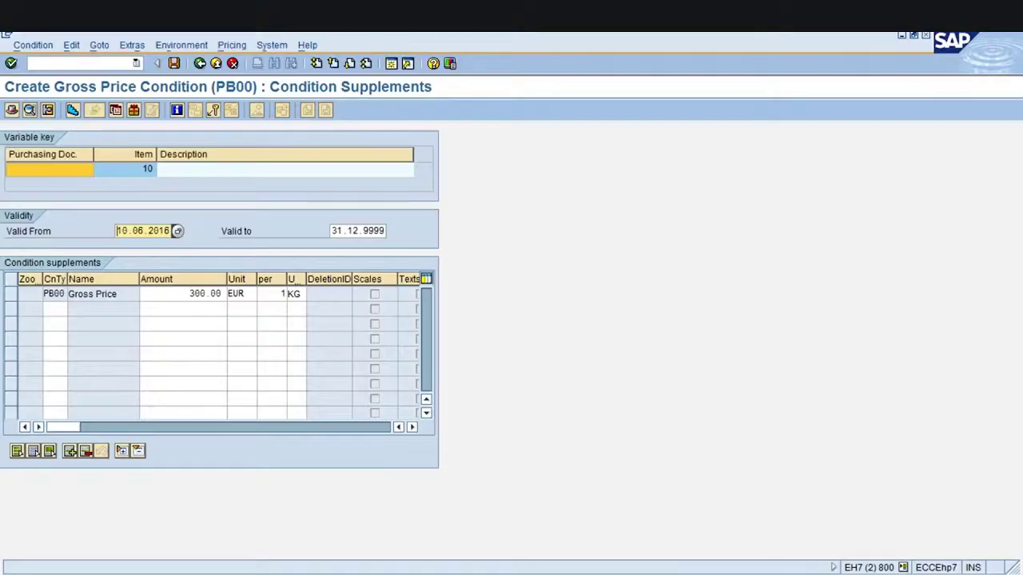
# Add a FRA1 freight supplement of 10 percent below the 300.00 gross price
pyautogui.click(173, 296)
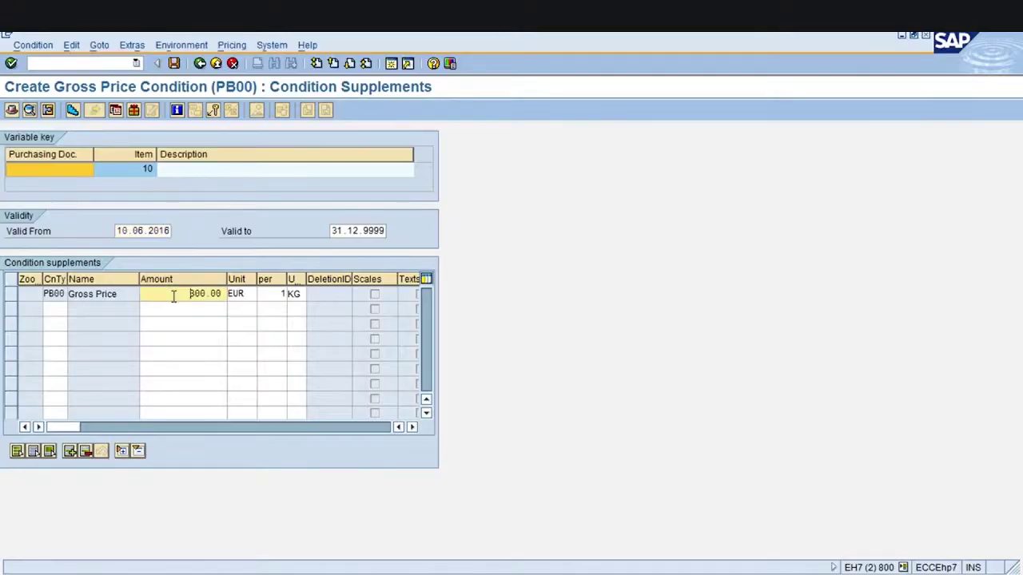
pyautogui.click(47, 308)
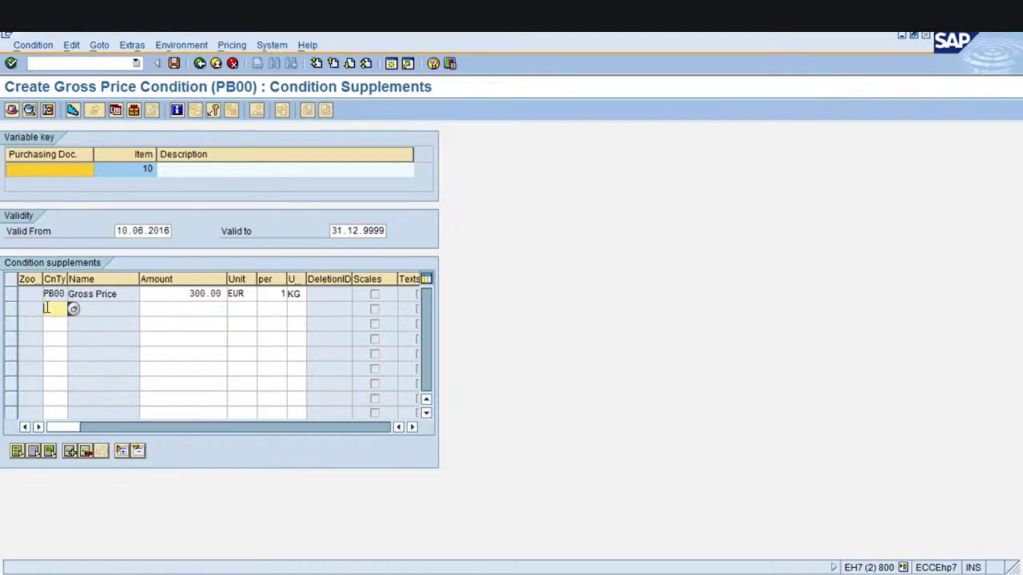
pyautogui.click(72, 309)
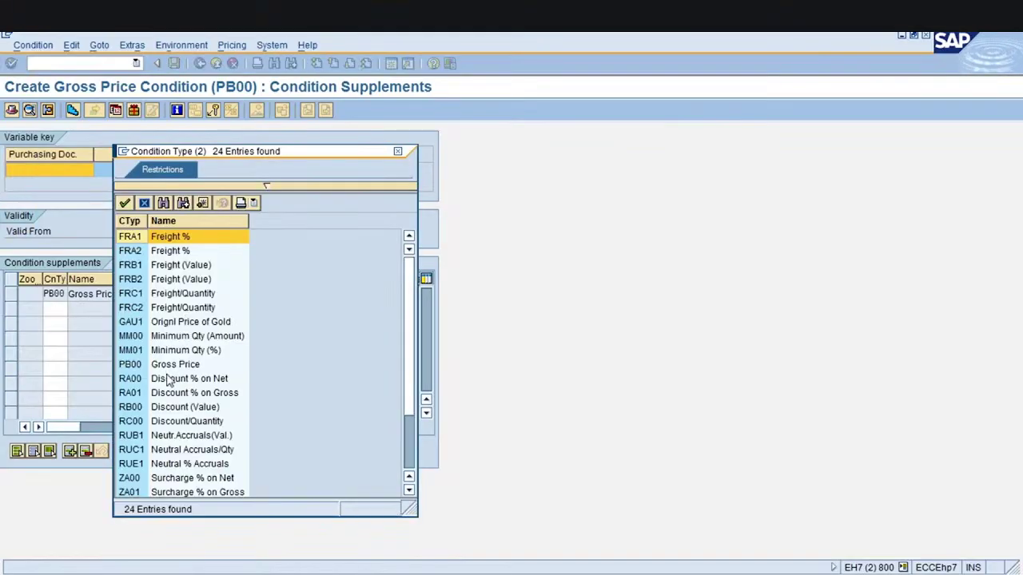
pyautogui.doubleClick(184, 238)
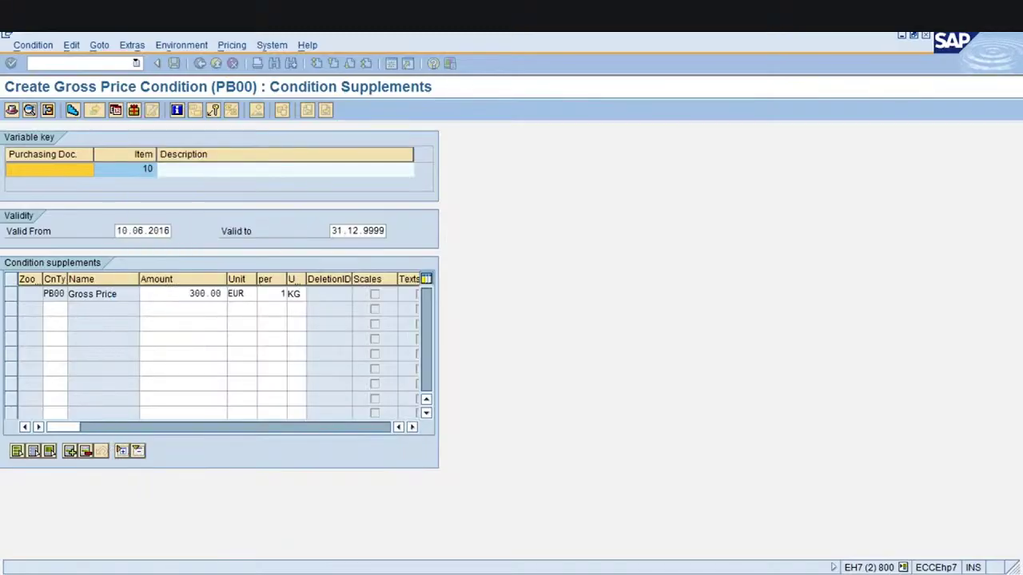
pyautogui.click(183, 308)
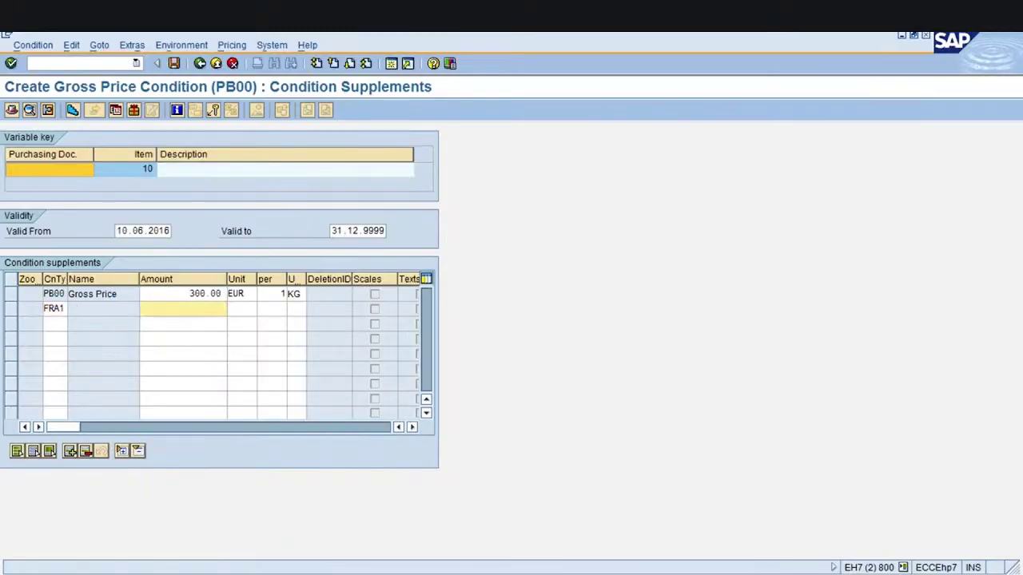
pyautogui.write('10')
pyautogui.press('Return')
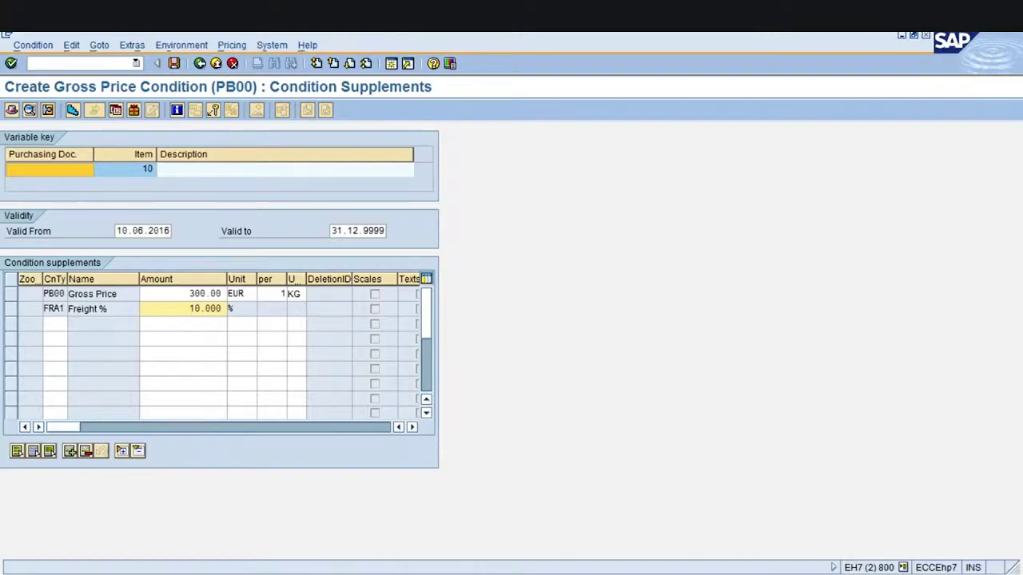
# Add a RA01 discount-on-gross supplement of 5 percent
pyautogui.click(52, 323)
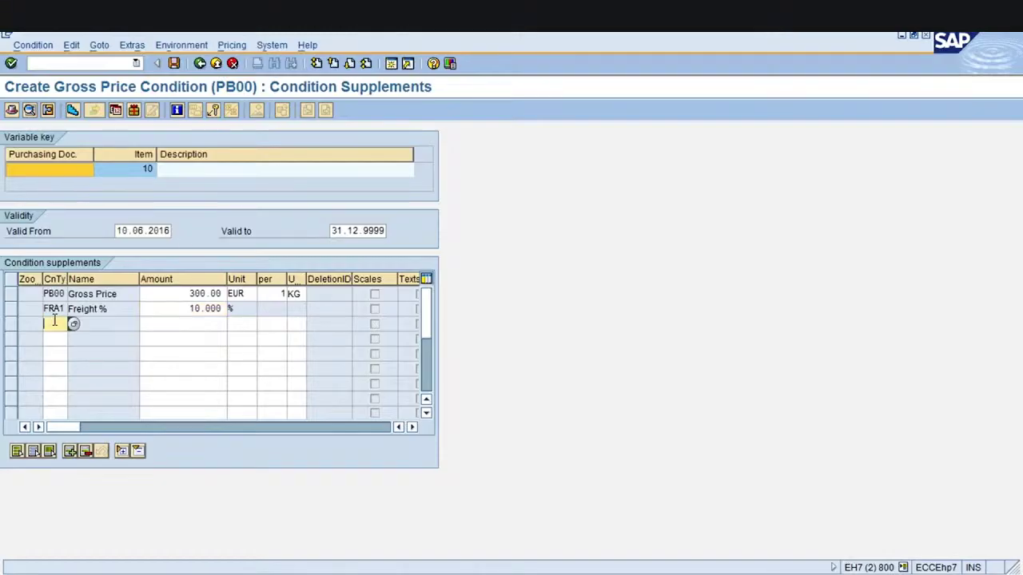
pyautogui.press('F4')
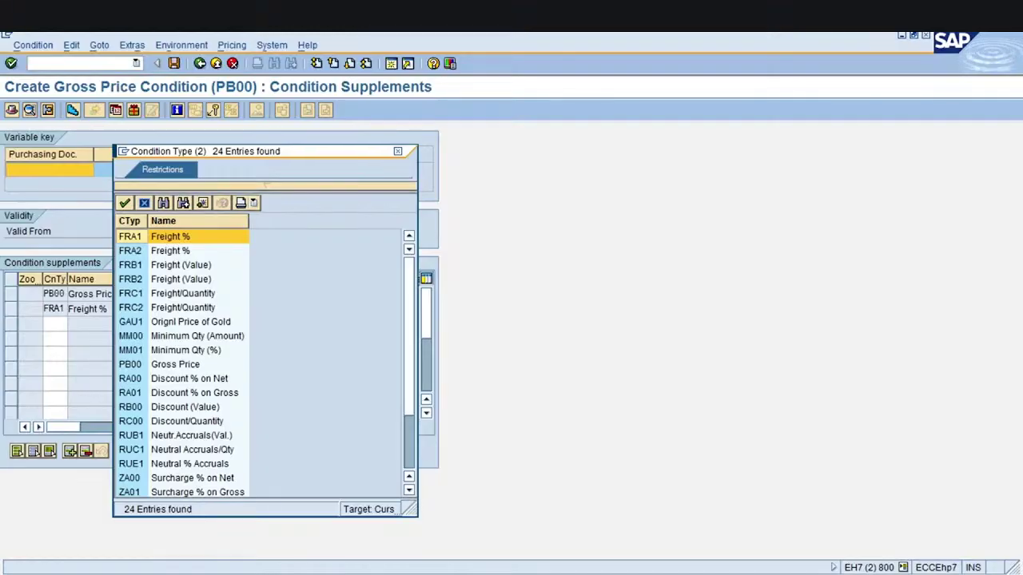
pyautogui.doubleClick(185, 393)
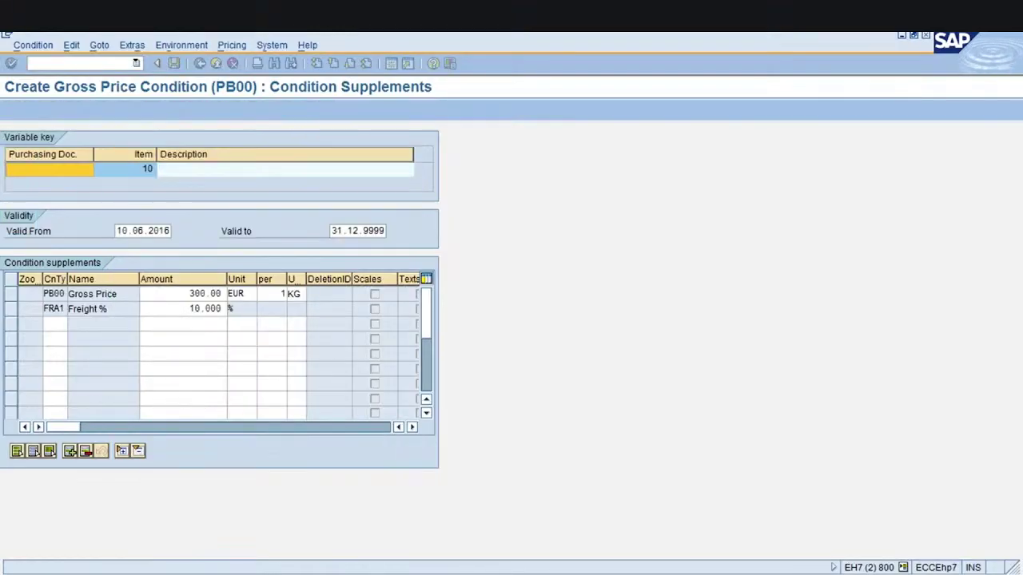
pyautogui.press('Tab')
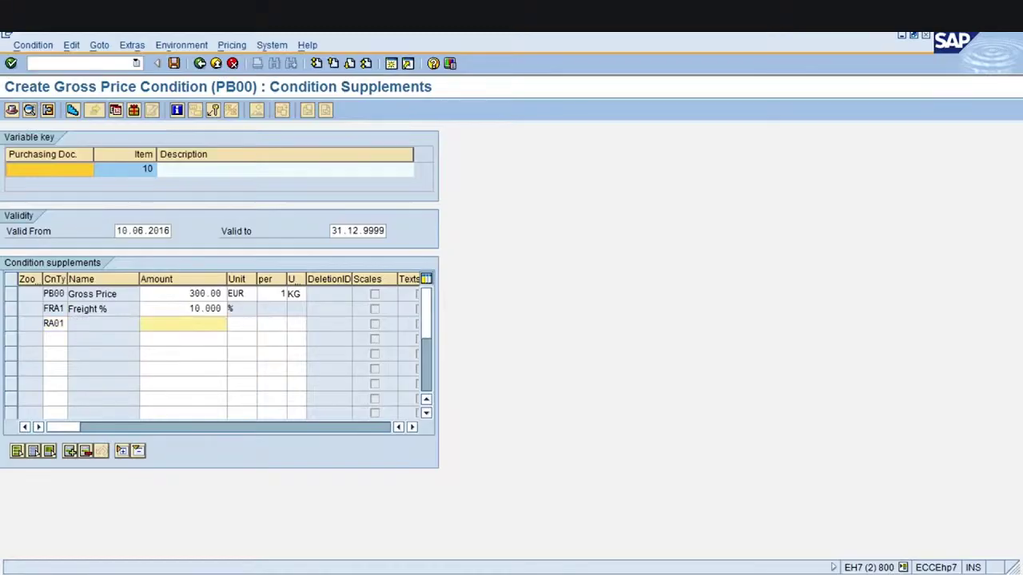
pyautogui.write('5')
pyautogui.press('Return')
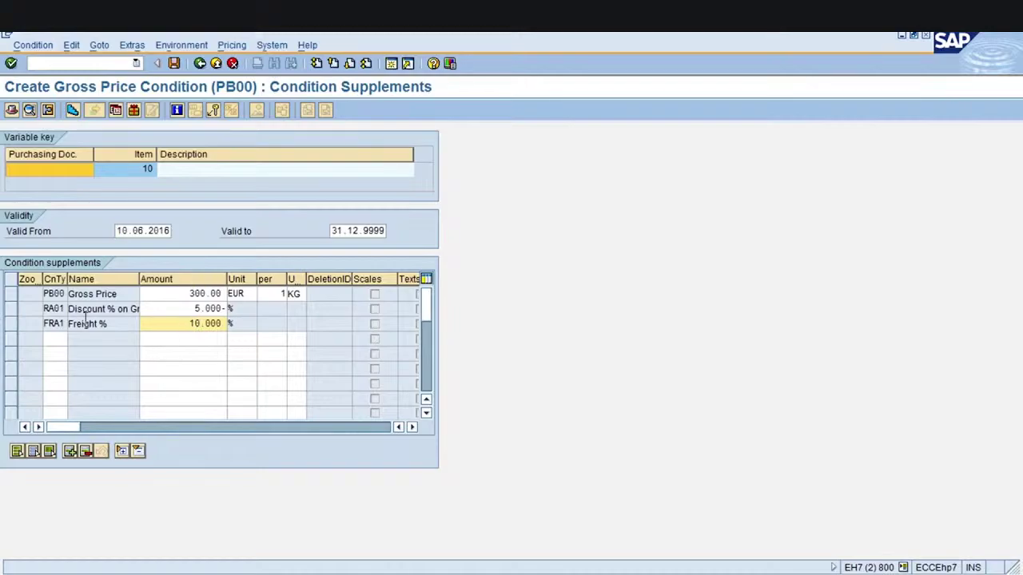
# Widen the Name column and mark the 10.000 freight amount
pyautogui.moveTo(140, 282); pyautogui.dragTo(166, 281)
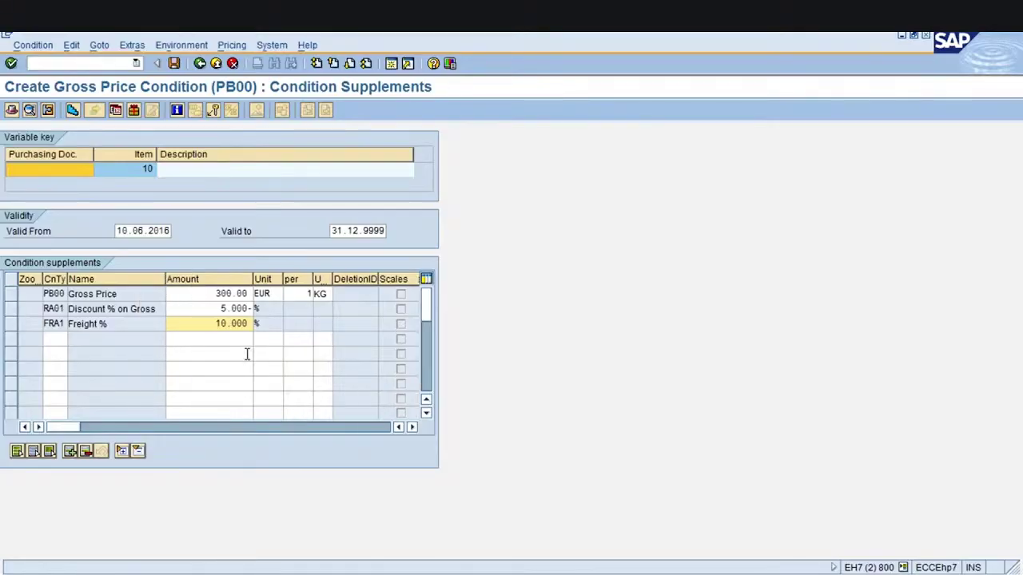
pyautogui.moveTo(215, 323); pyautogui.dragTo(256, 334)
pyautogui.click(256, 333)
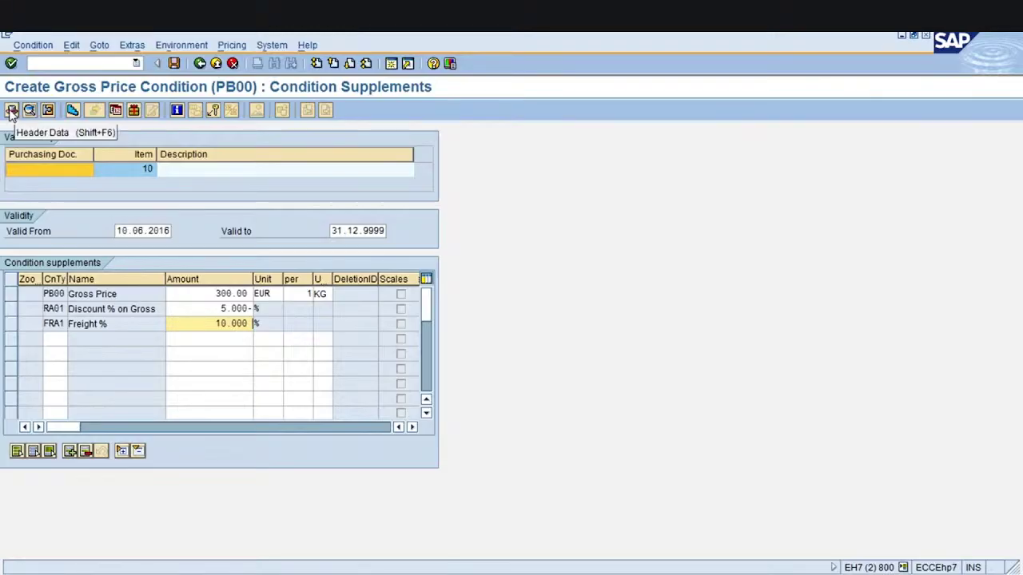
# Step through PB00's header, additional and detail screens, then return to the item overview showing 285.00
pyautogui.click(12, 110)
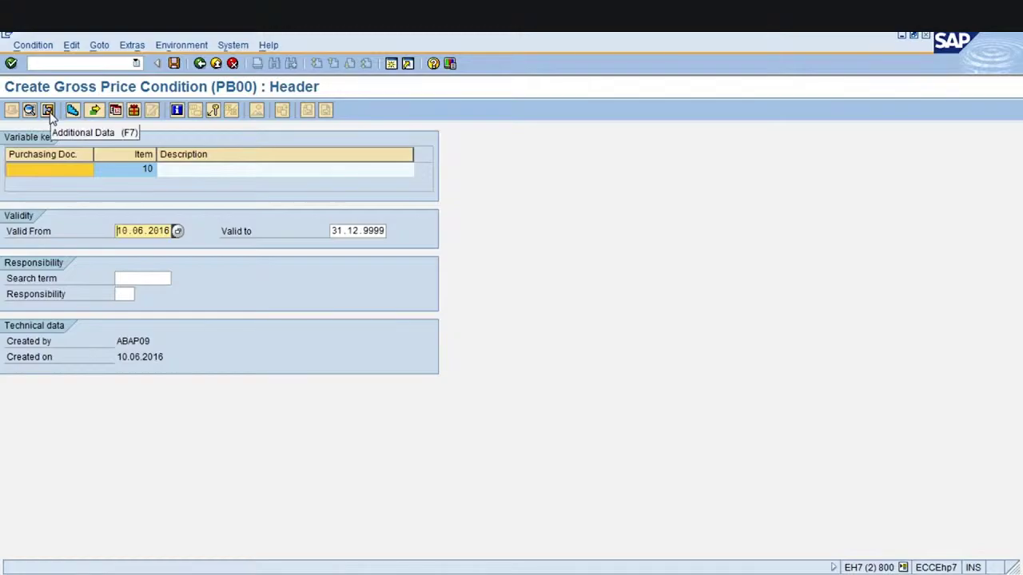
pyautogui.click(48, 110)
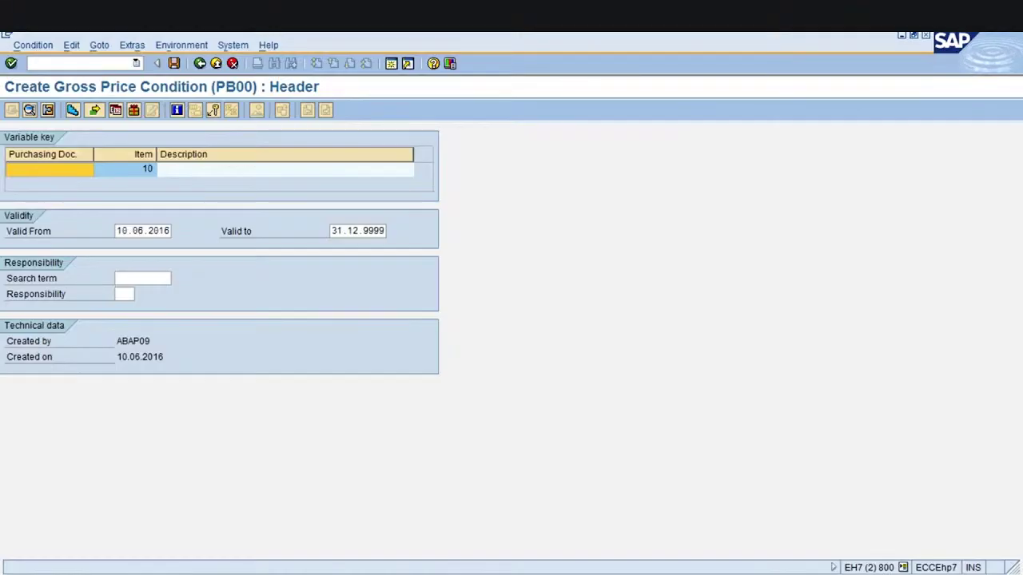
pyautogui.press('Return')
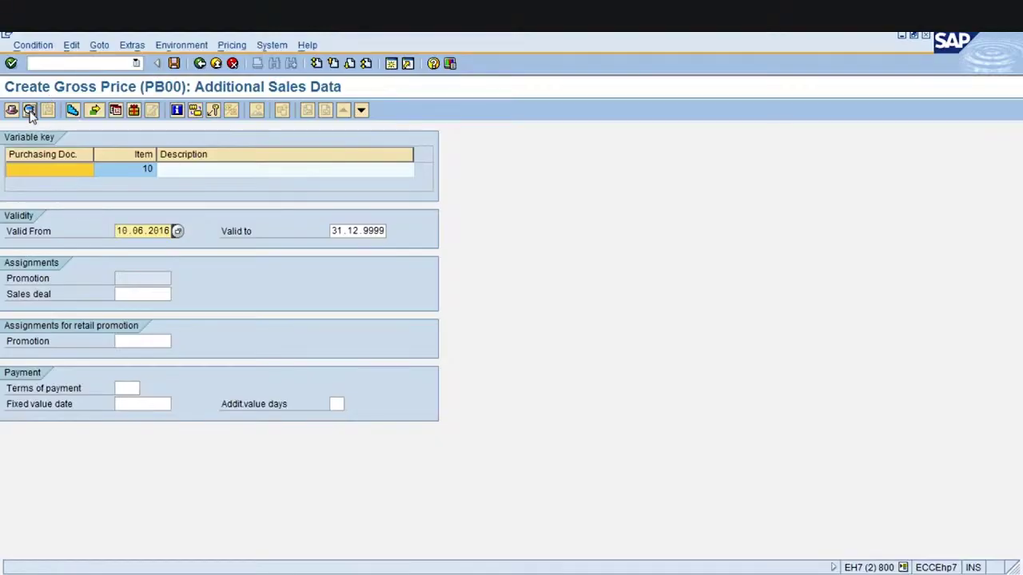
pyautogui.click(29, 111)
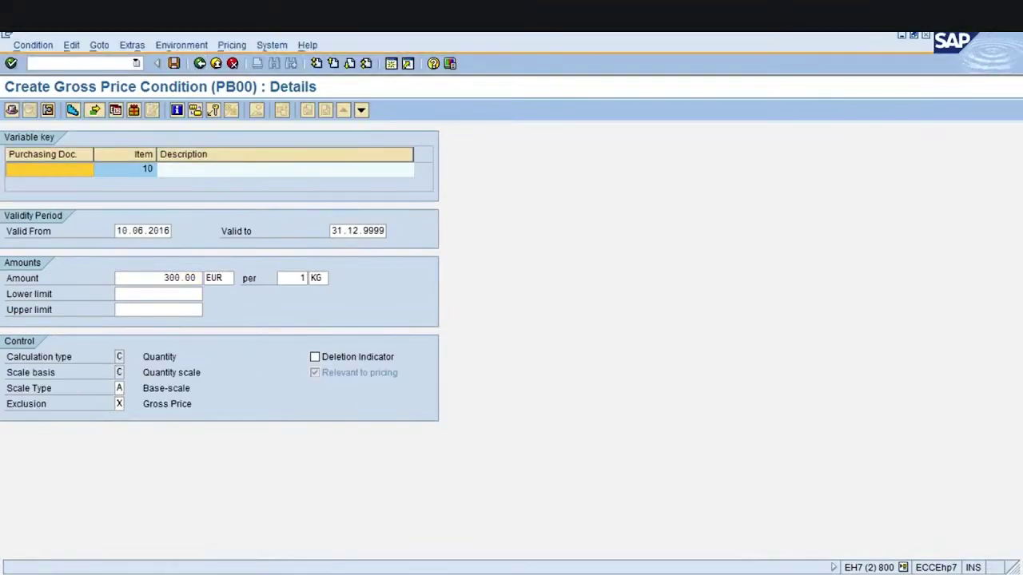
pyautogui.click(195, 109)
pyautogui.press('F3')
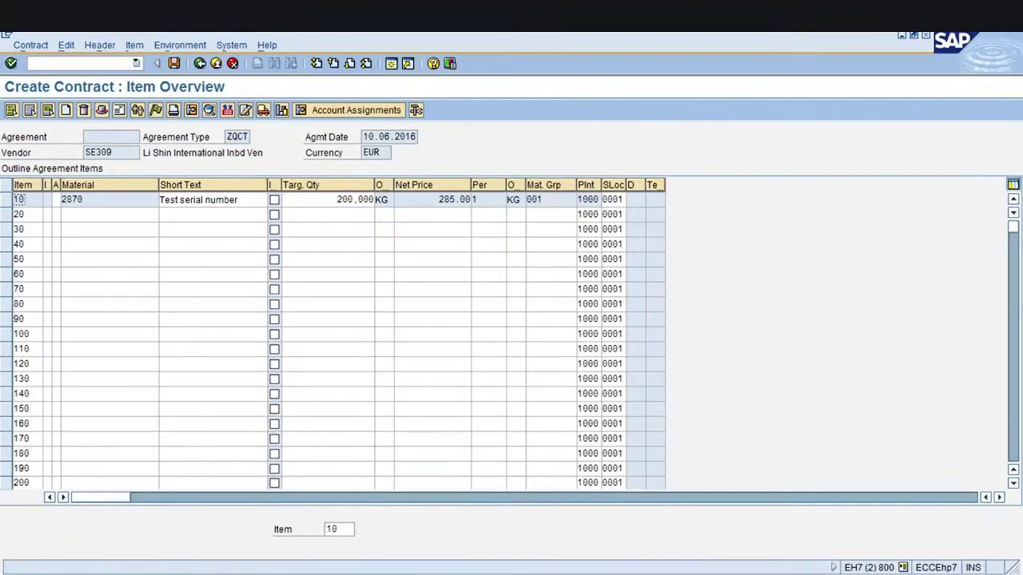
pyautogui.click(342, 199)
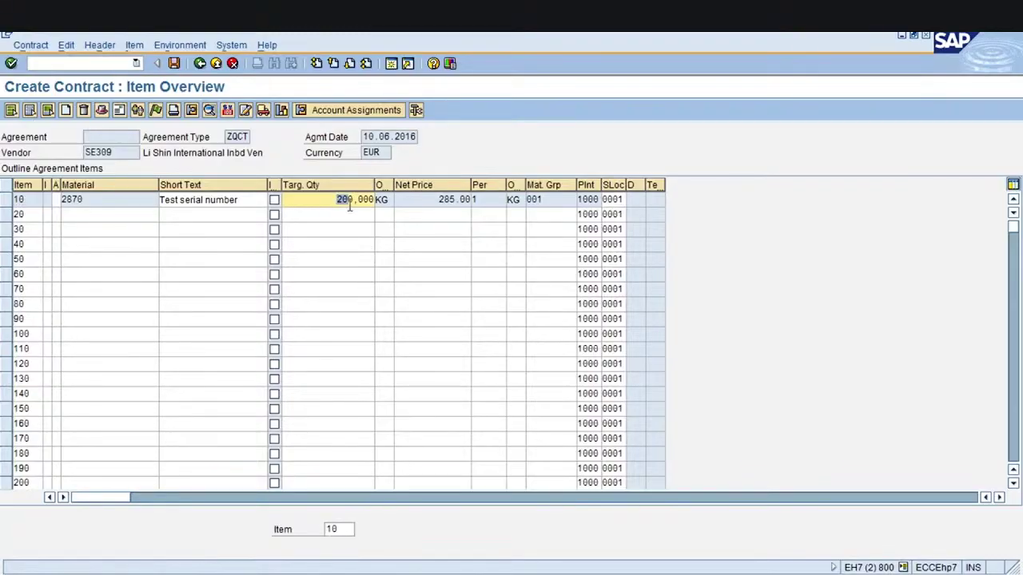
pyautogui.click(443, 200)
pyautogui.doubleClick(445, 200)
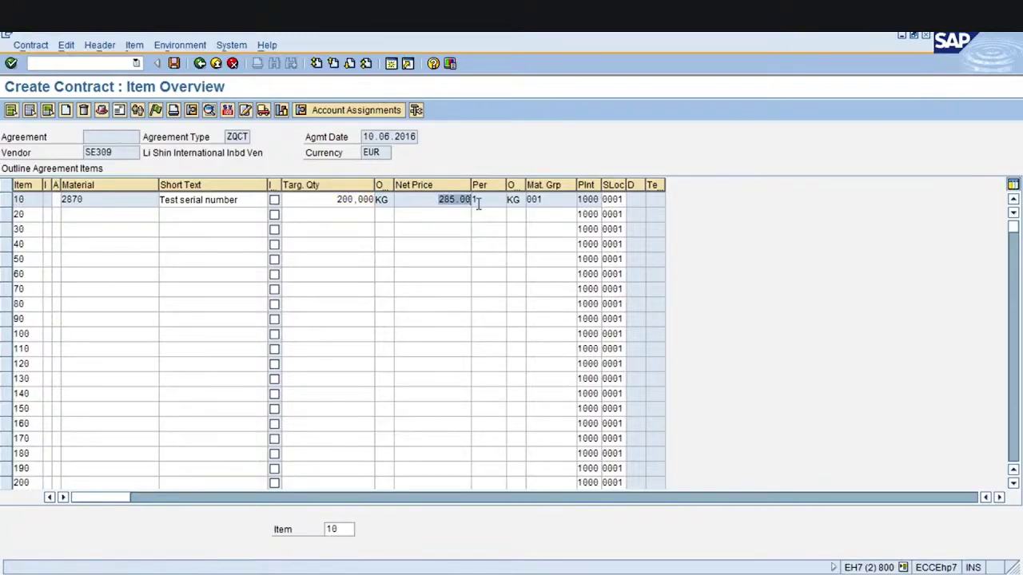
pyautogui.click(473, 200)
pyautogui.moveTo(439, 200)
pyautogui.mouseDown()
pyautogui.moveTo(470, 201)
pyautogui.moveTo(458, 200)
pyautogui.mouseUp()
pyautogui.click(472, 201)
pyautogui.click(473, 200)
pyautogui.click(551, 200)
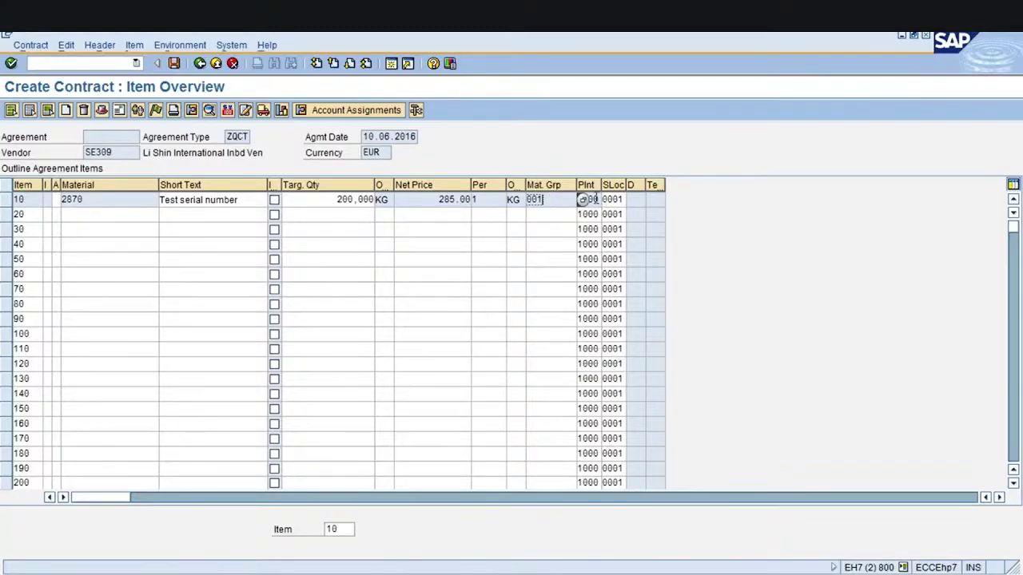
pyautogui.click(599, 200)
pyautogui.click(544, 199)
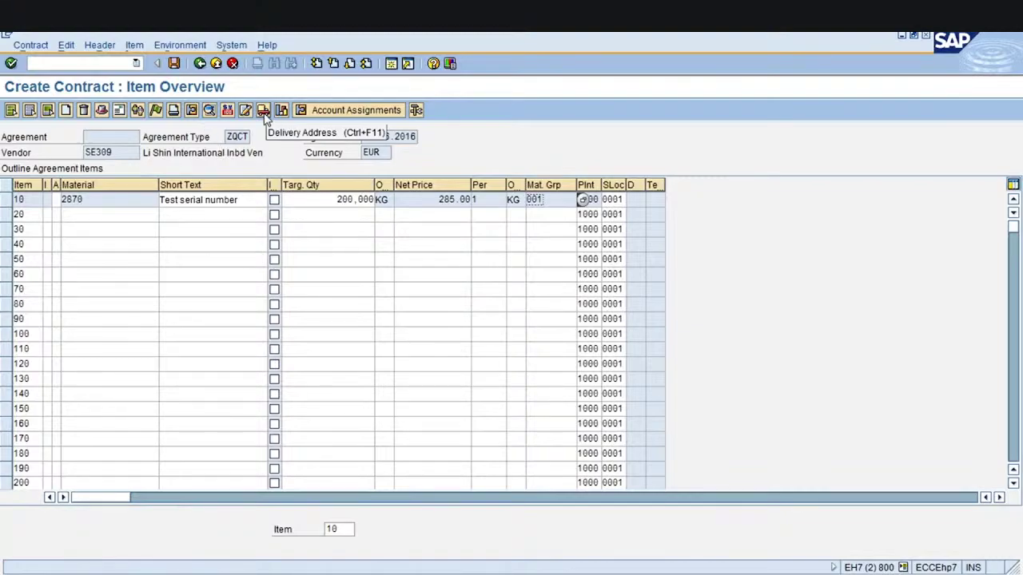
pyautogui.click(119, 111)
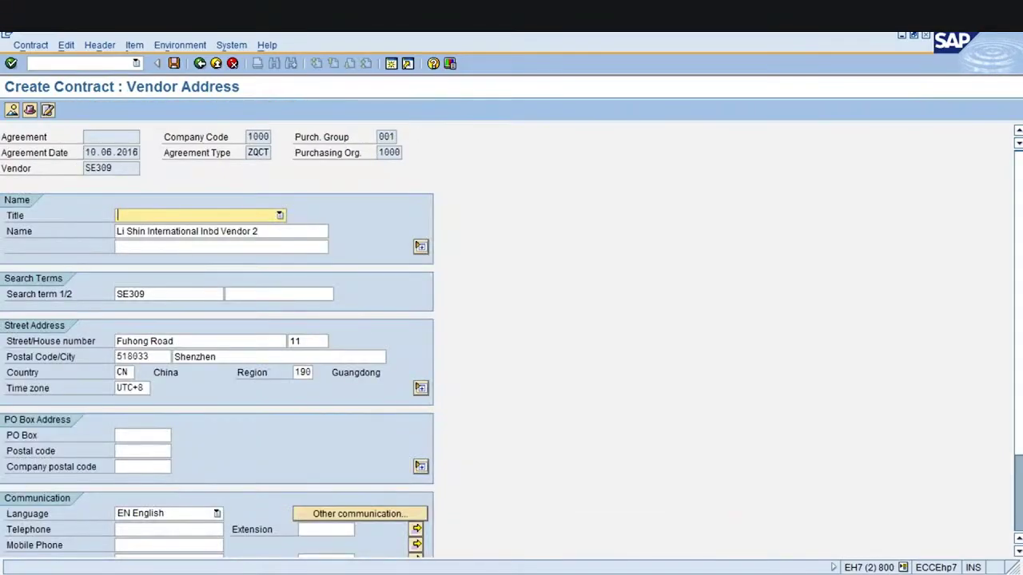
# Exit the vendor address screen, bringing up the save prompt
pyautogui.click(216, 64)
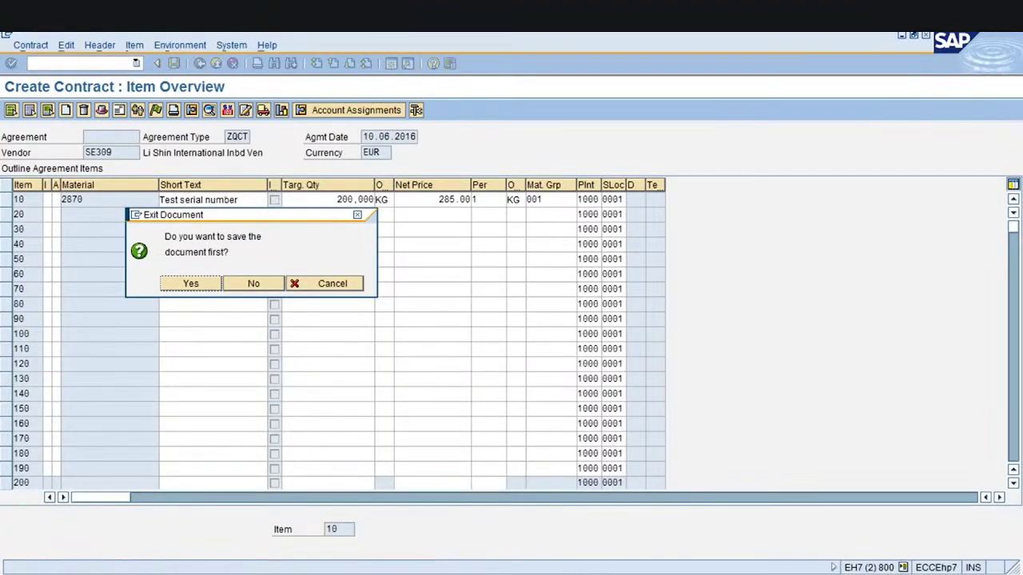
# Cancel the exit and review the 200,000 quantity, net price and vendor SE309
pyautogui.click(316, 285)
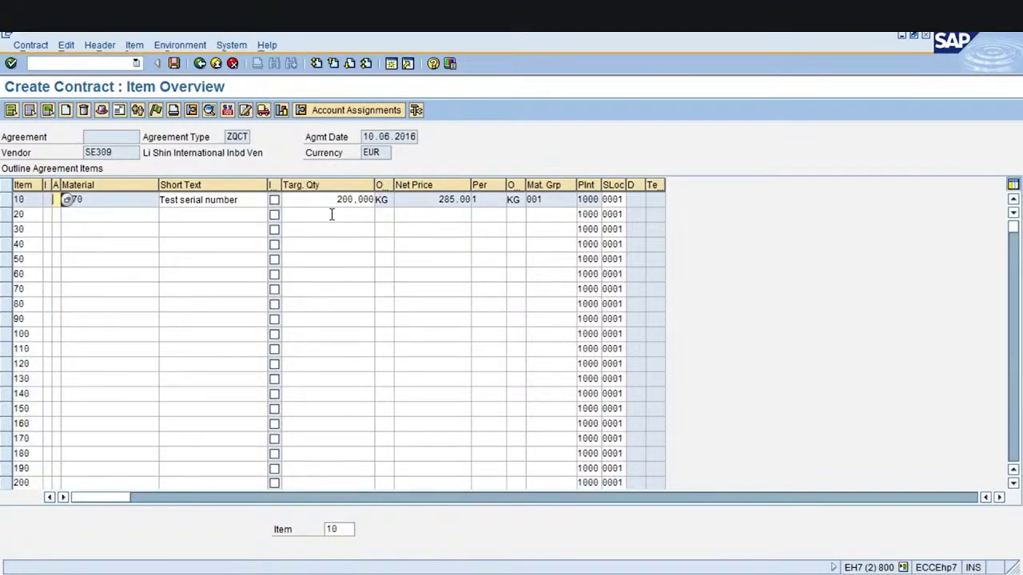
pyautogui.moveTo(334, 200); pyautogui.dragTo(373, 200)
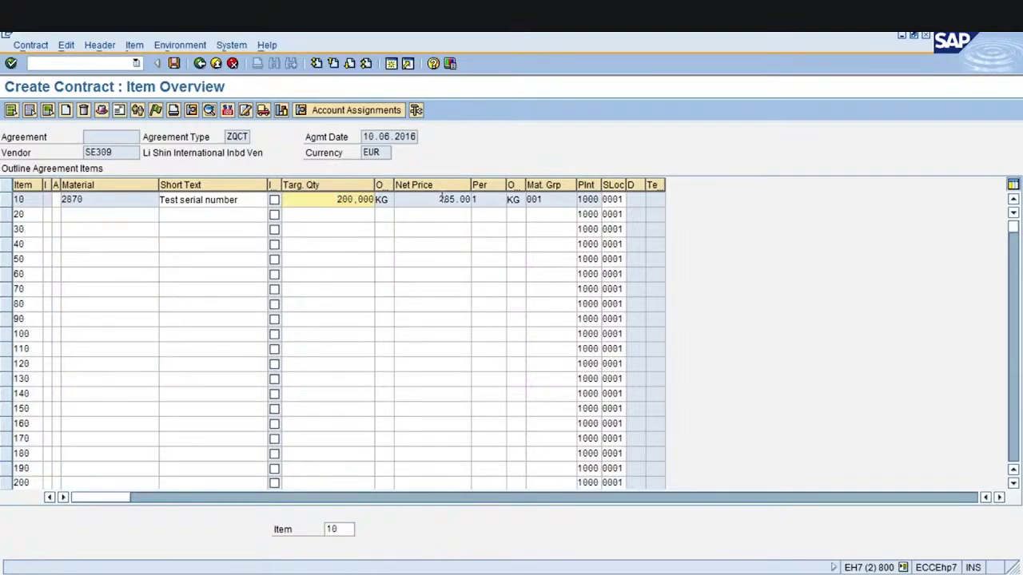
pyautogui.moveTo(438, 200); pyautogui.dragTo(459, 199)
pyautogui.click(489, 200)
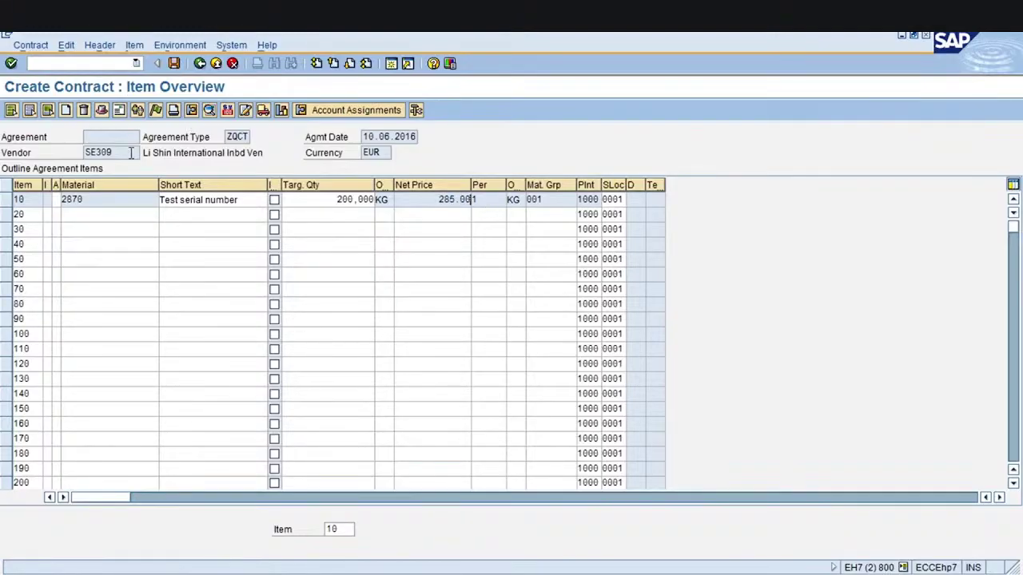
pyautogui.moveTo(125, 153); pyautogui.dragTo(83, 161)
pyautogui.click(83, 161)
# Save the contract, confirming despite no output message record being found
pyautogui.click(88, 200)
pyautogui.click(174, 64)
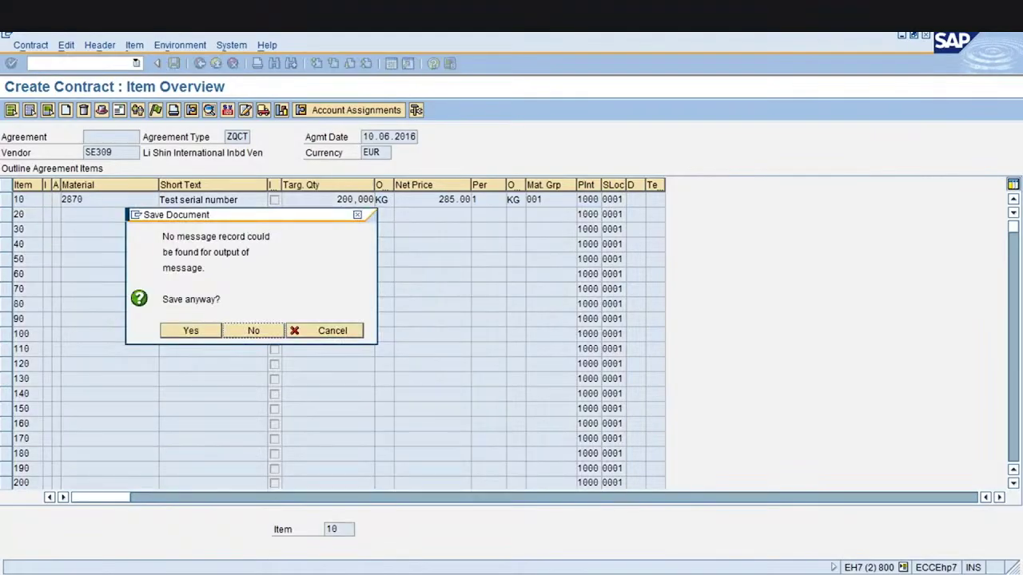
pyautogui.click(202, 333)
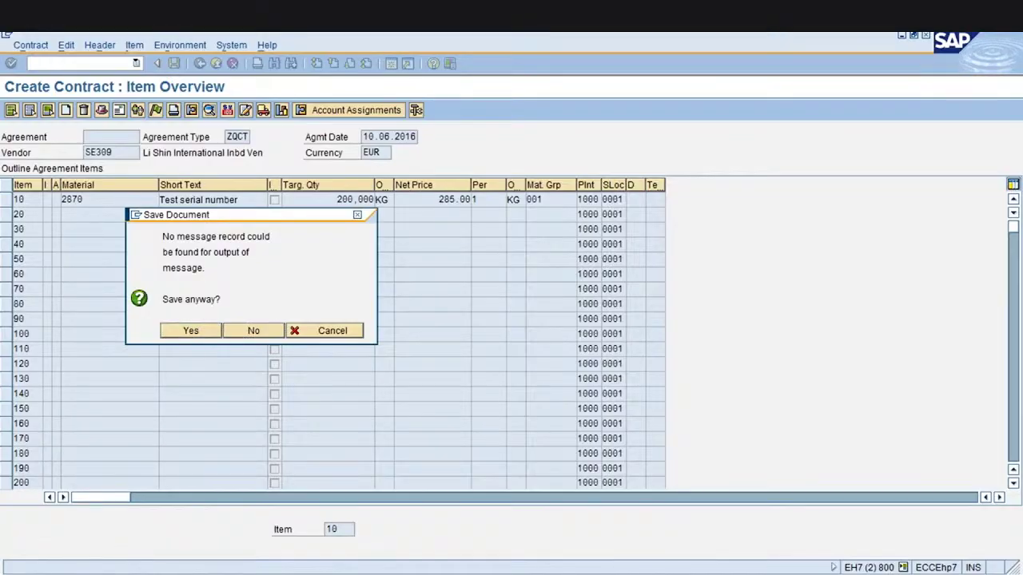
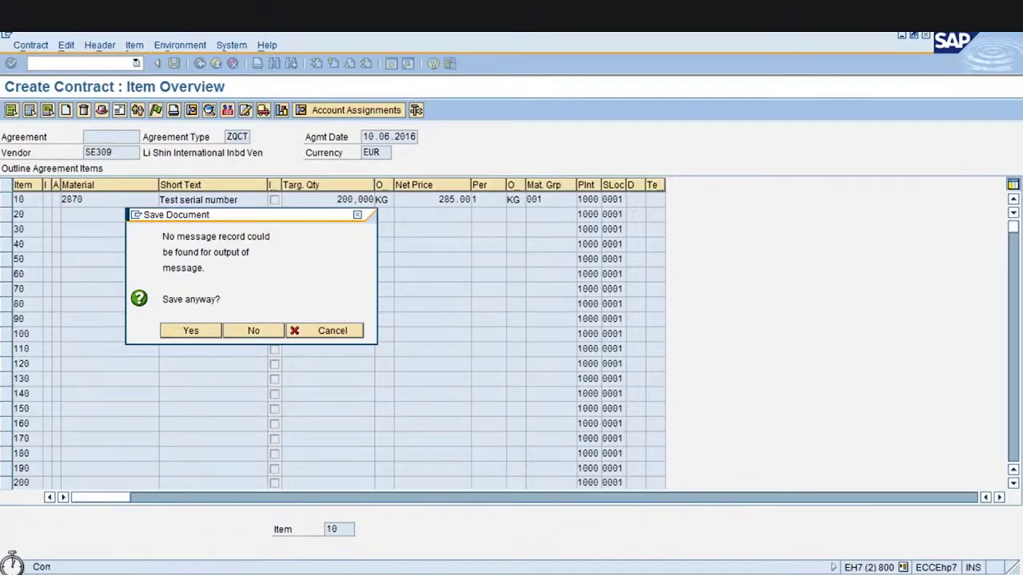
# Confirm saving the ZQCT quantity contract as number 300, then return to SAP Easy Access
pyautogui.press('Return')
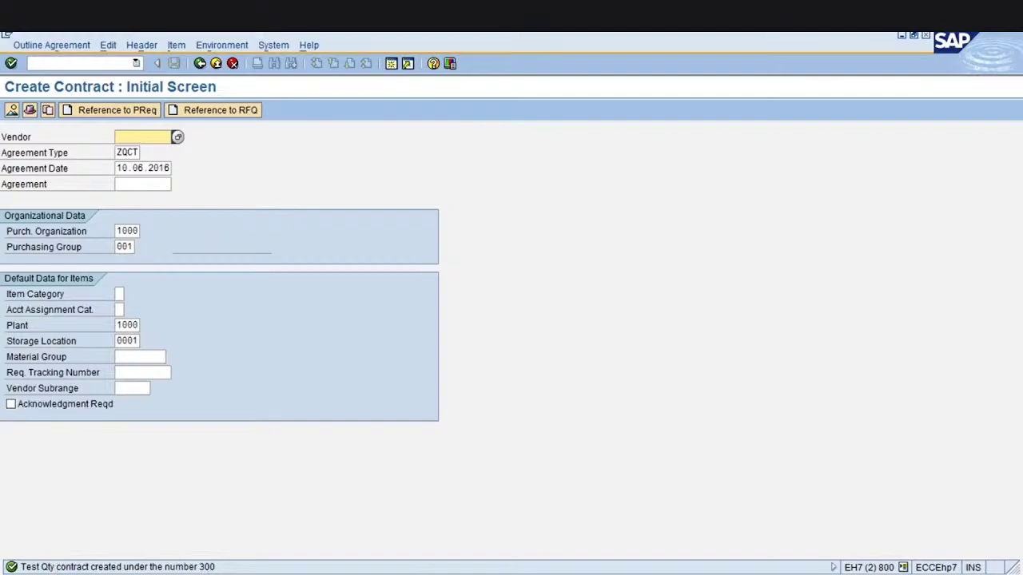
pyautogui.click(200, 63)
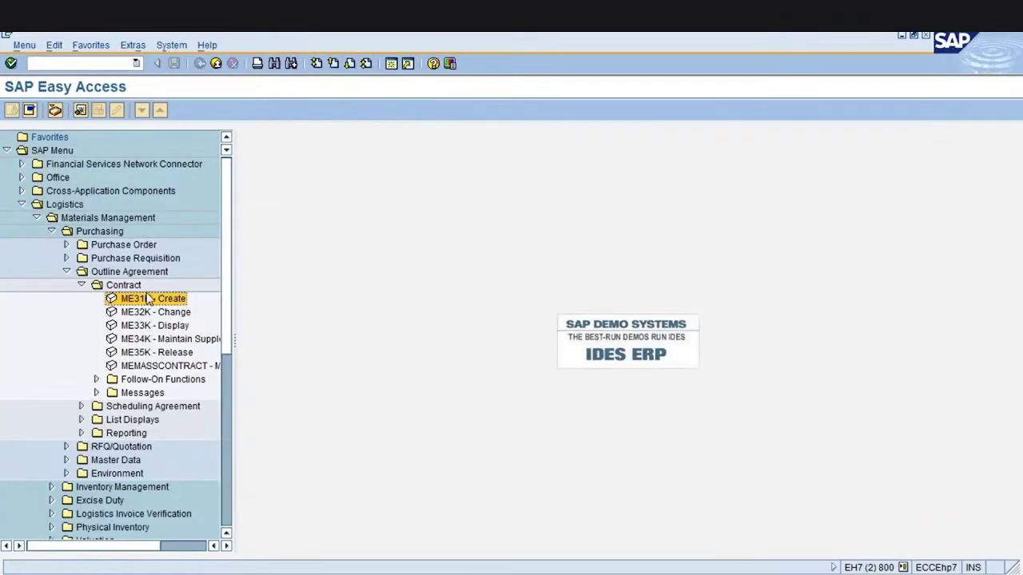
# Open contract 300 for changing in ME32K and load its item overview
pyautogui.click(149, 312)
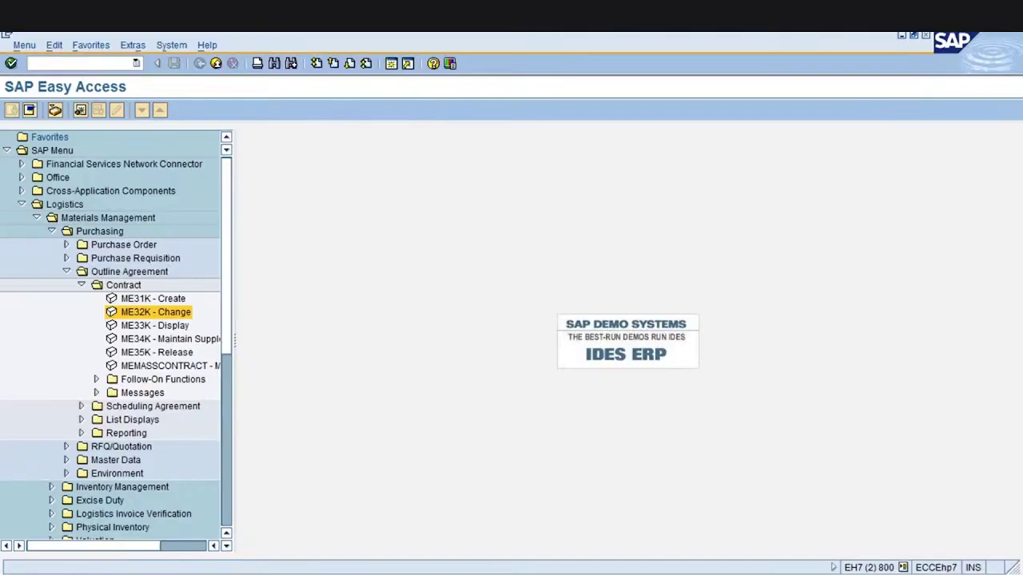
pyautogui.press('Return')
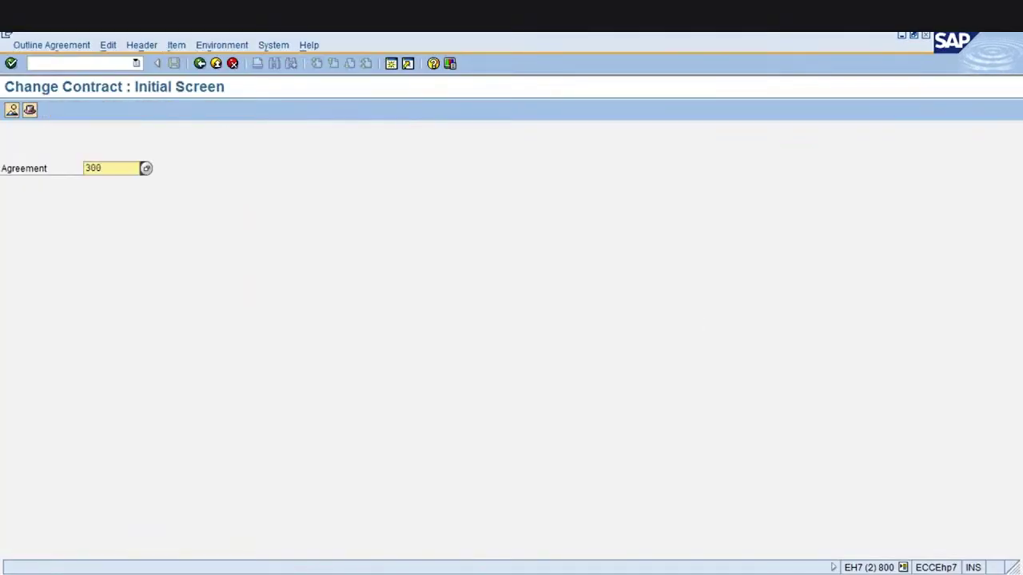
pyautogui.press('Return')
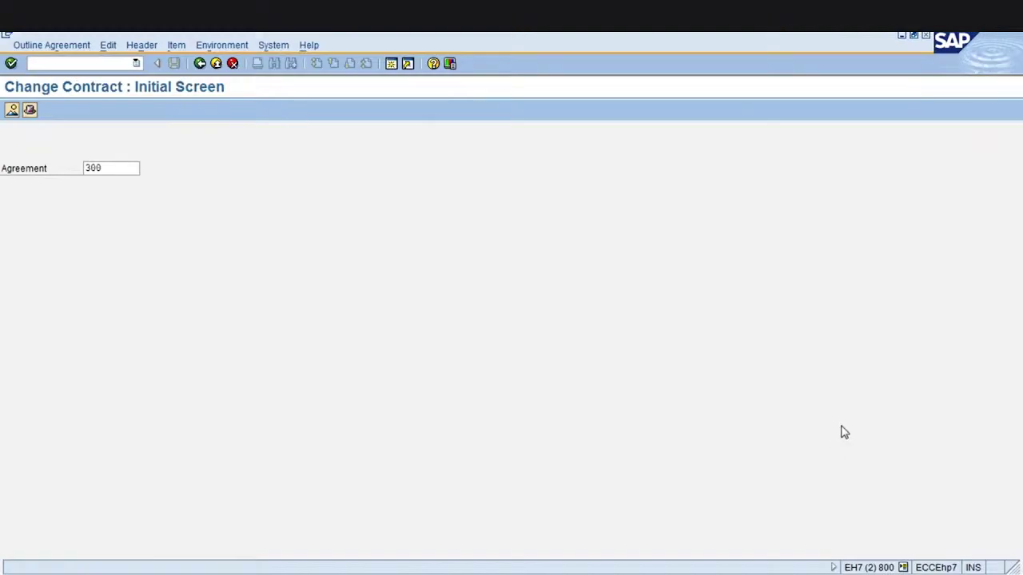
pyautogui.press('Return')
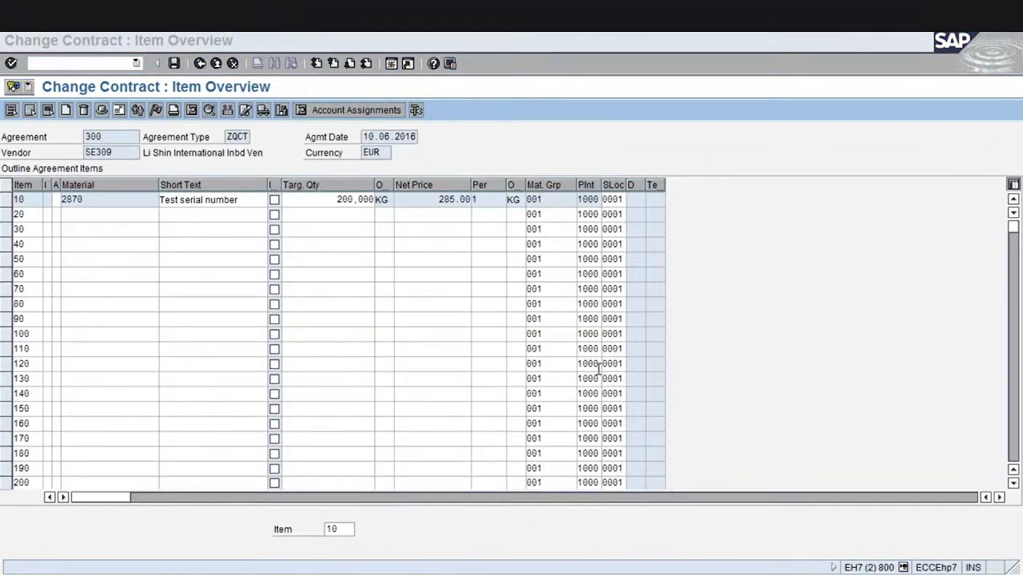
# Change item 10's target quantity to 300,000 KG and save, confirming the missing-message prompt
pyautogui.click(331, 260)
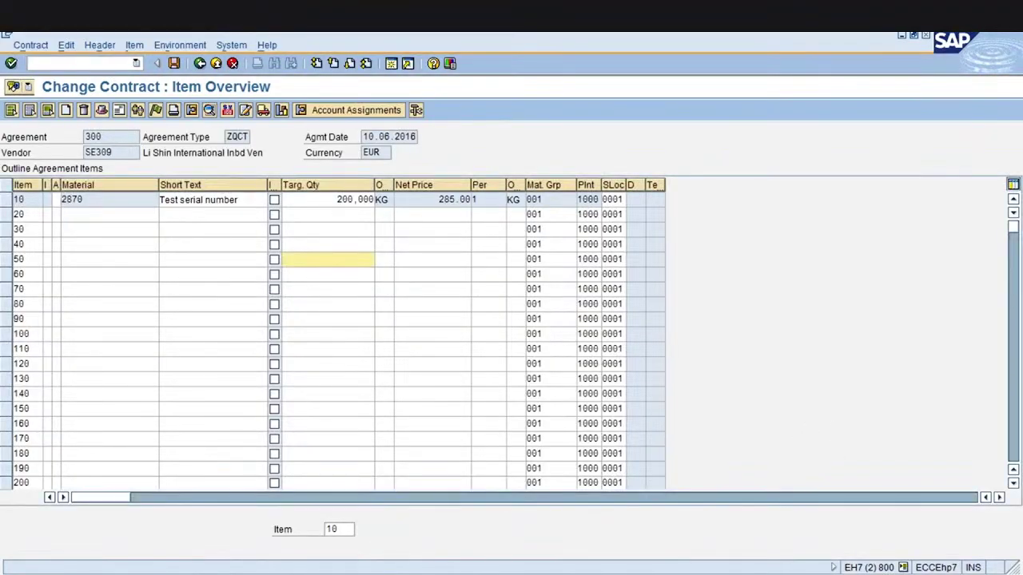
pyautogui.click(338, 199)
pyautogui.write('3')
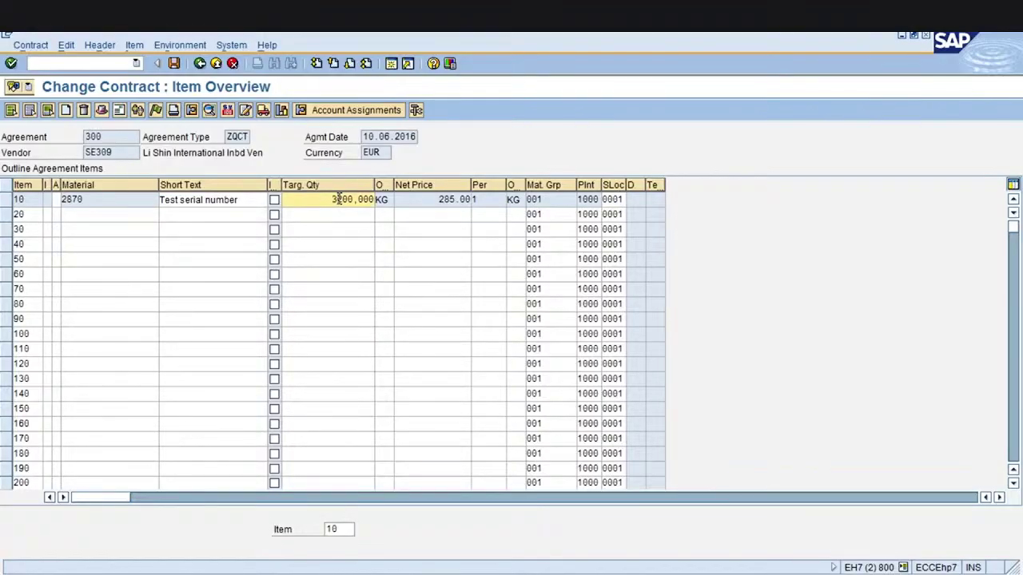
pyautogui.press('Delete')
pyautogui.press('Return')
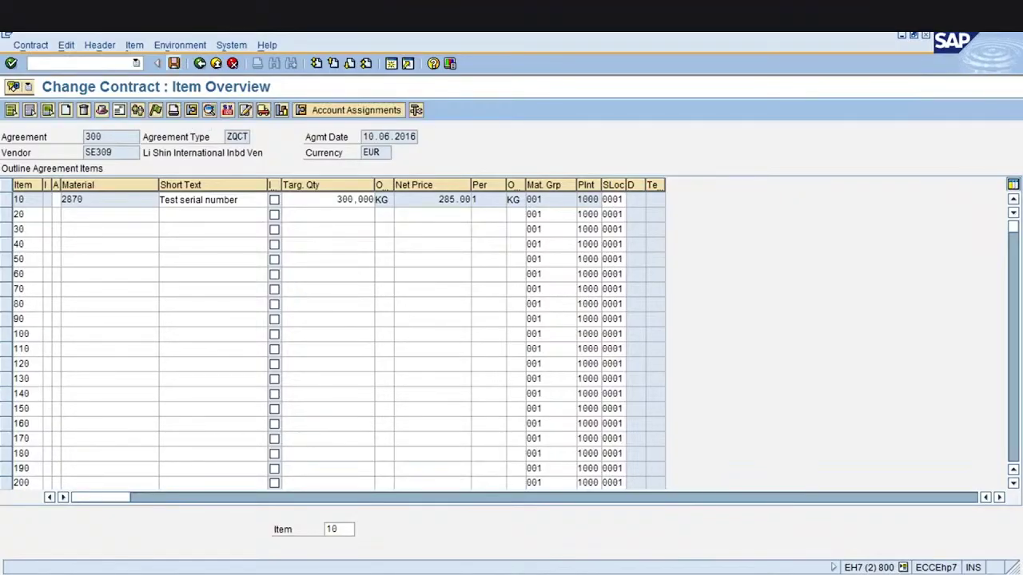
pyautogui.click(327, 200)
pyautogui.click(173, 63)
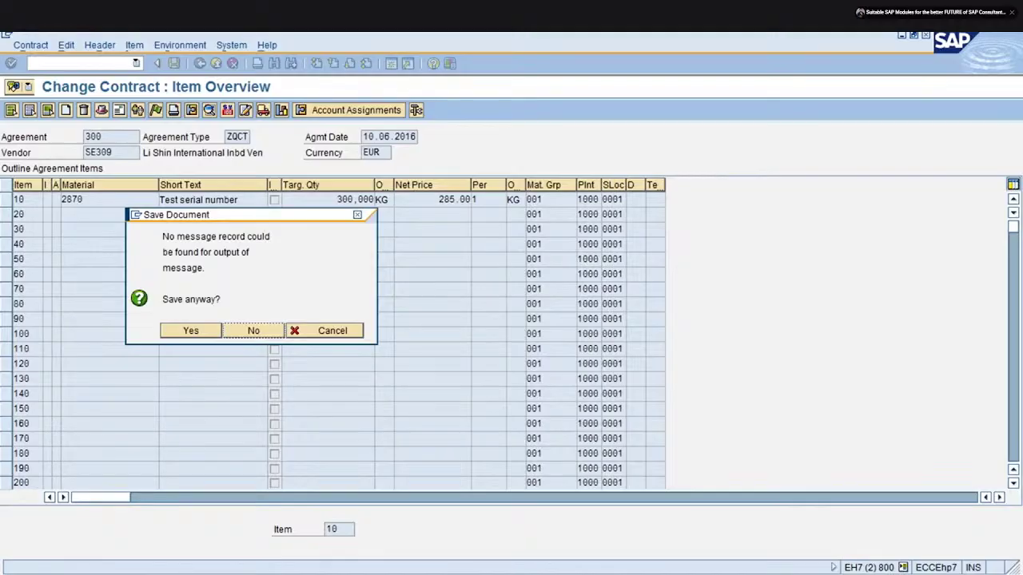
pyautogui.click(188, 336)
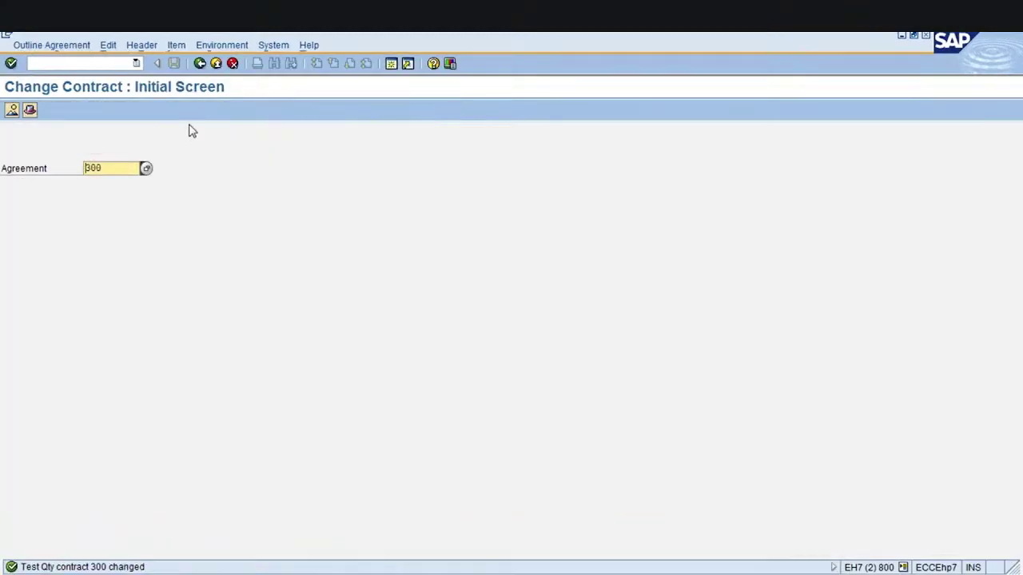
# Go back and launch ME31K to create a new contract
pyautogui.click(199, 63)
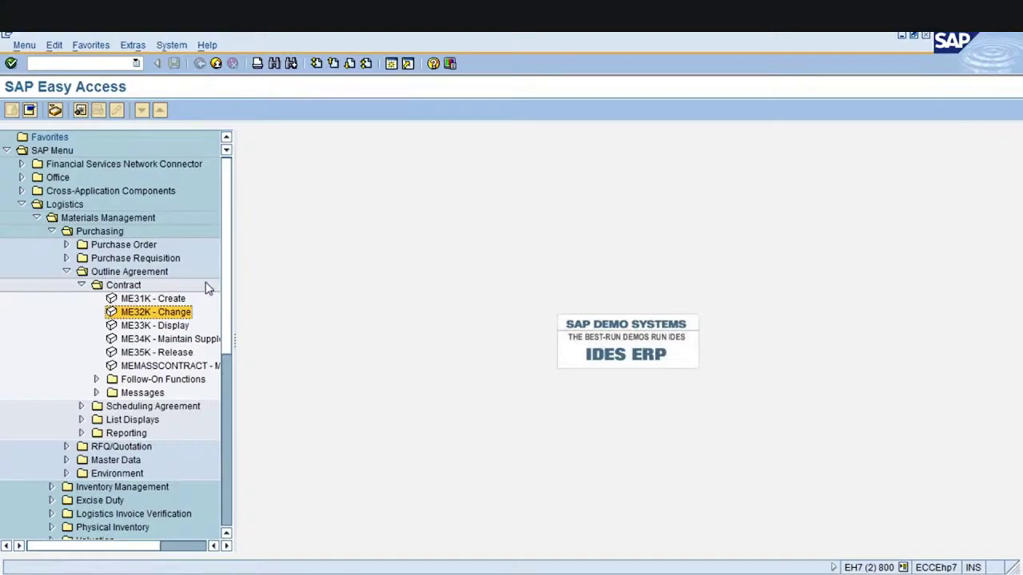
pyautogui.click(157, 302)
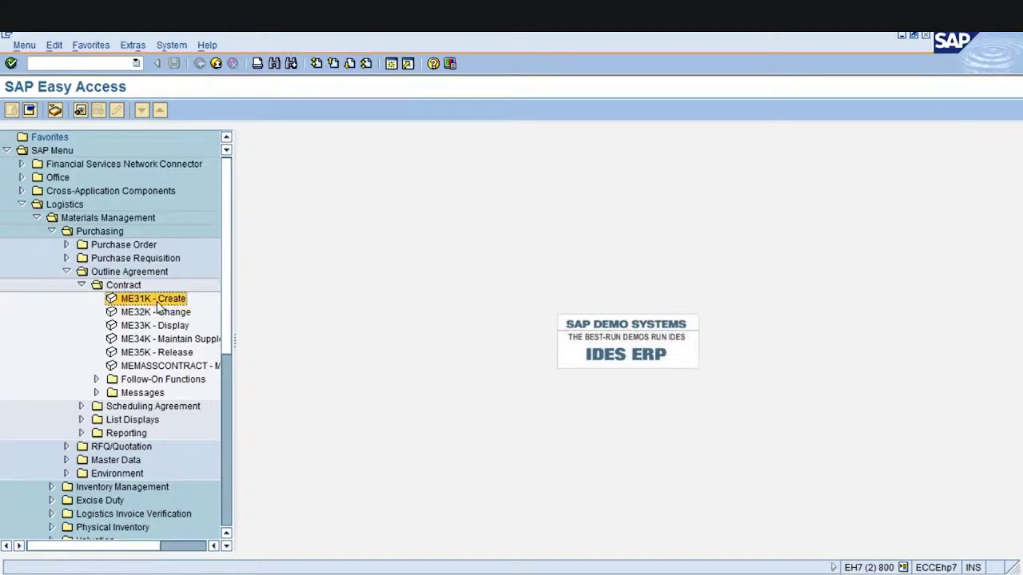
pyautogui.doubleClick(157, 306)
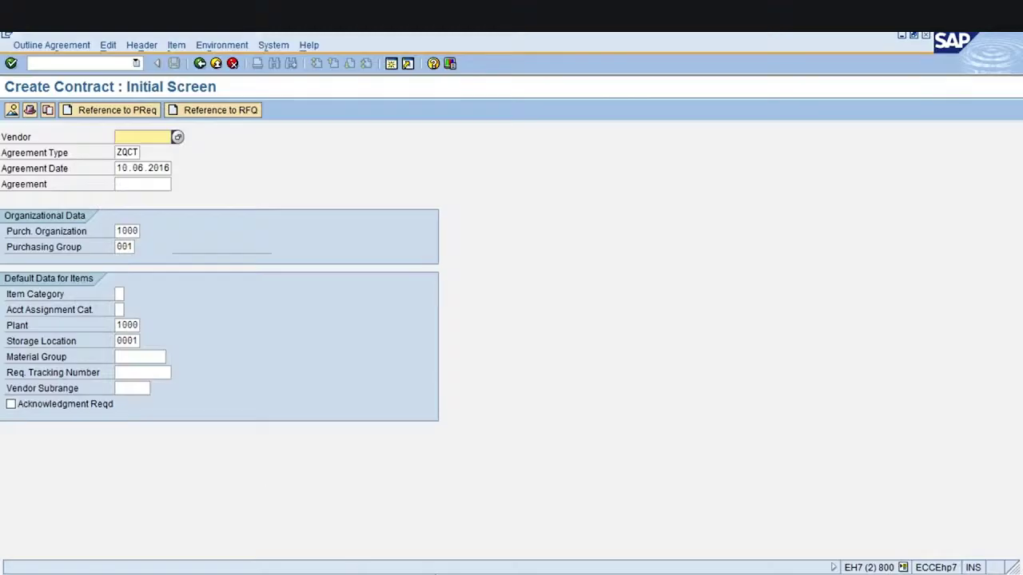
pyautogui.click(343, 571)
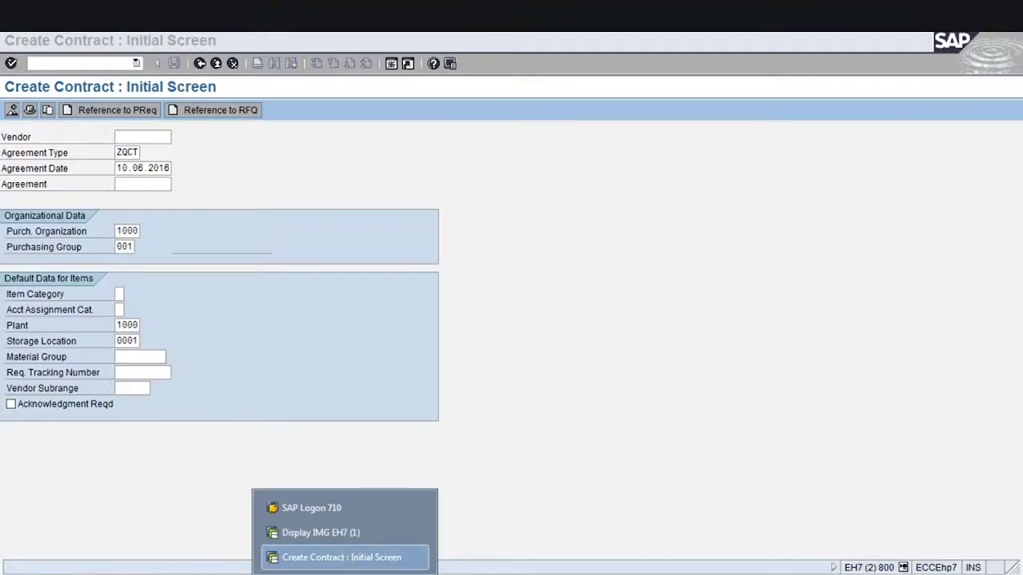
pyautogui.click(341, 557)
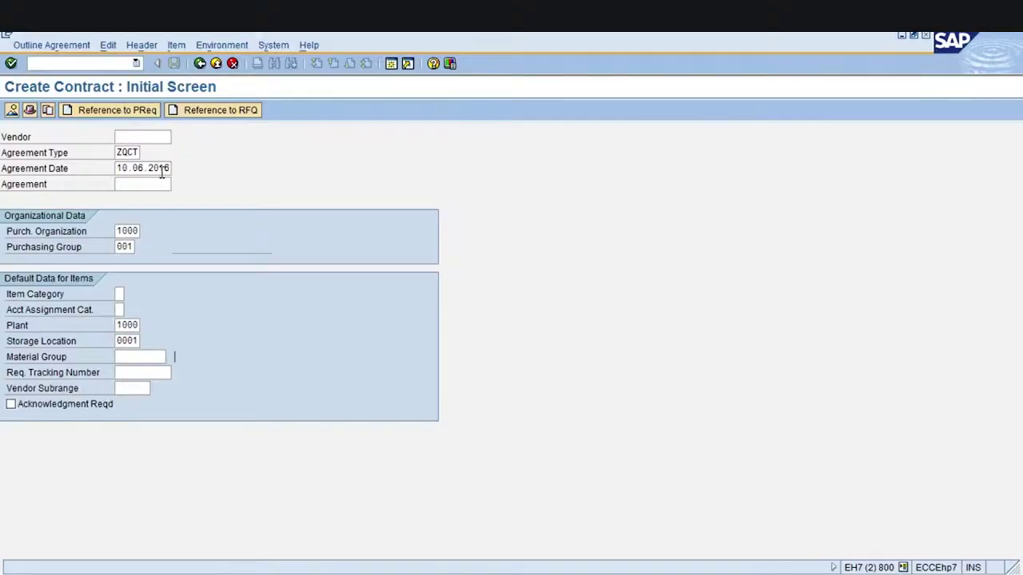
# Review the initial screen fields for purchasing group 001, plant 1000, and choose Reference to PReq
pyautogui.click(126, 151)
pyautogui.click(133, 168)
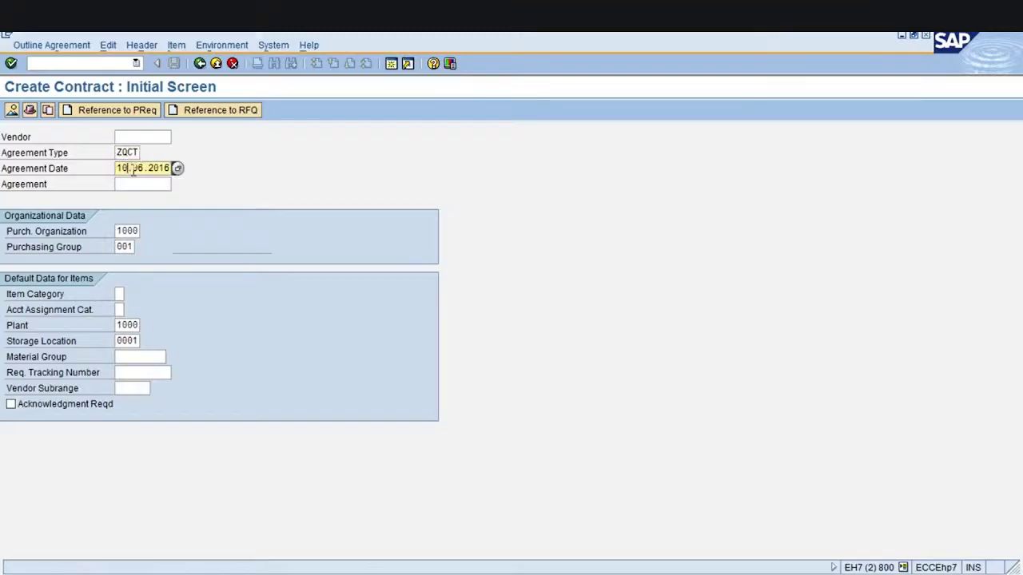
pyautogui.click(128, 231)
pyautogui.click(123, 247)
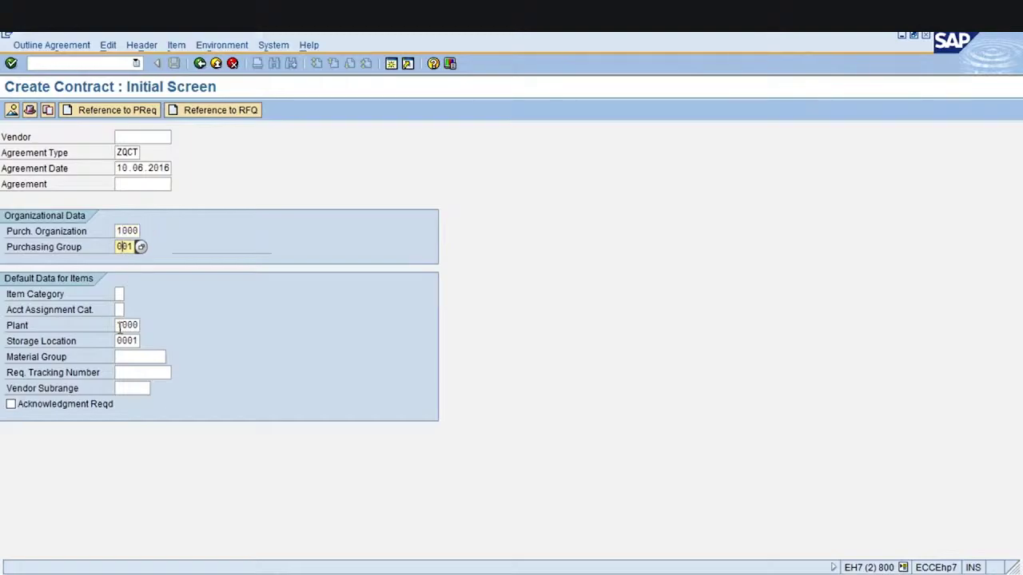
pyautogui.click(120, 328)
pyautogui.click(119, 341)
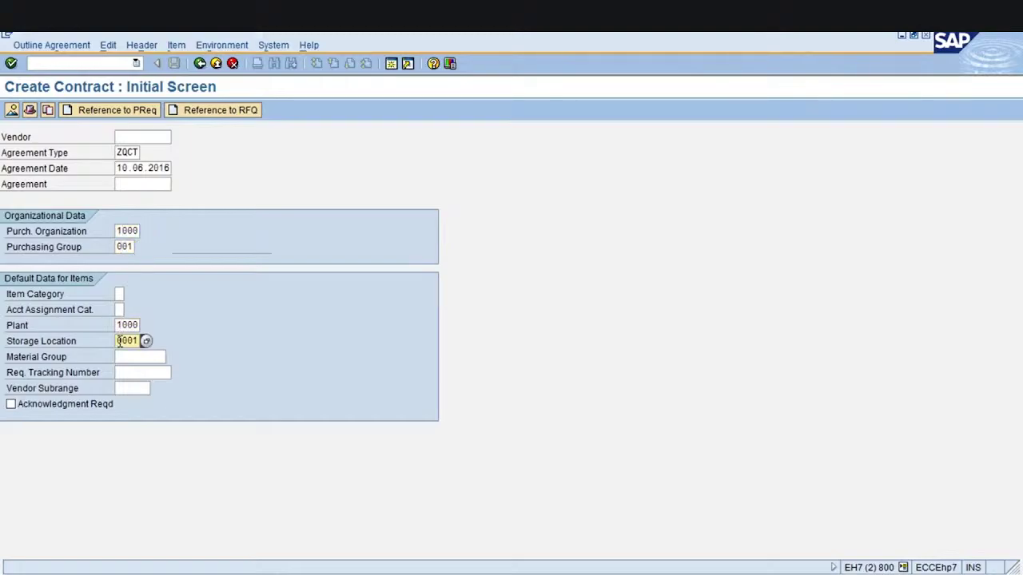
pyautogui.click(118, 136)
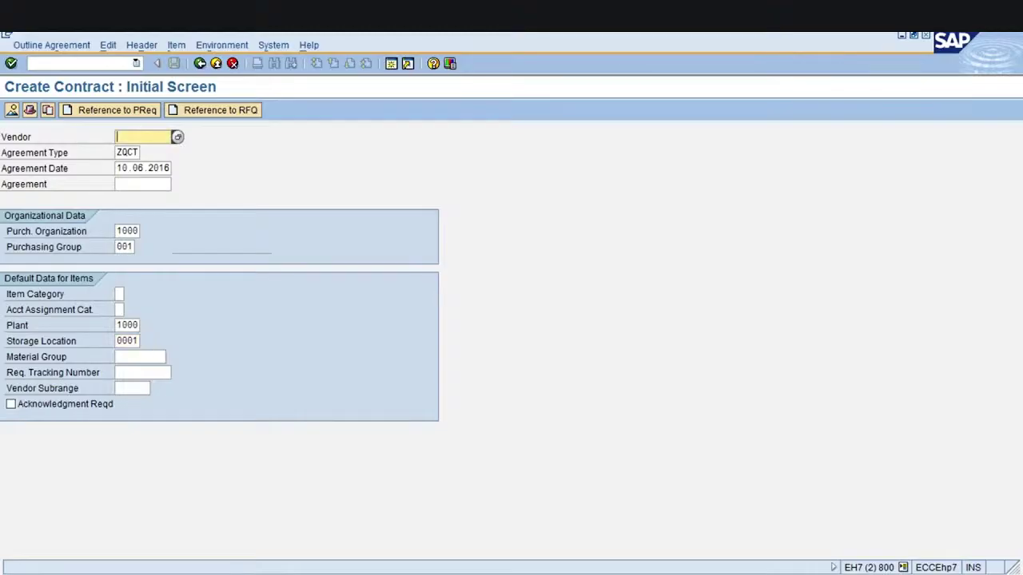
pyautogui.click(128, 116)
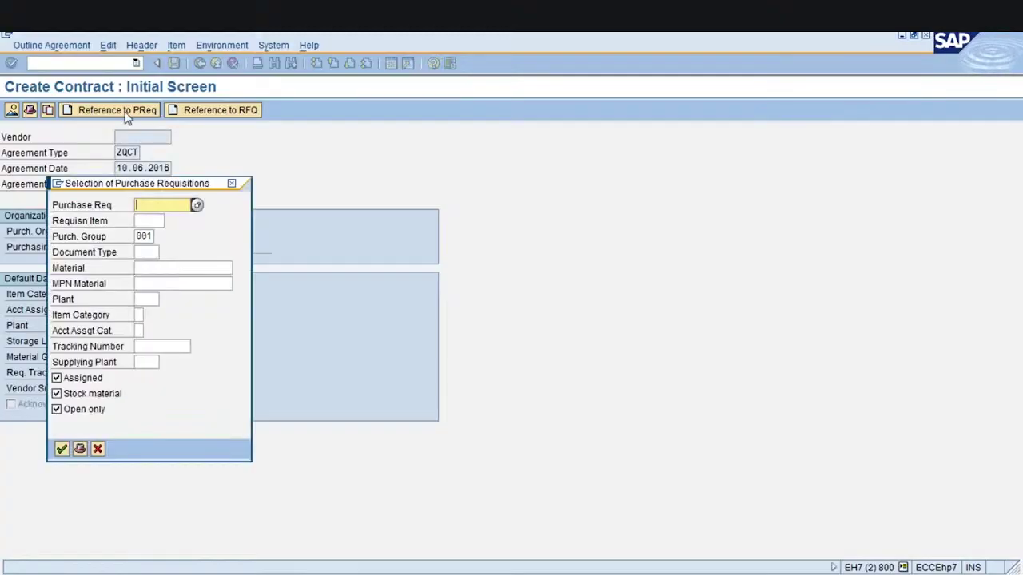
# Bring up the F4 search help for the Purchase Req. field
pyautogui.click(145, 222)
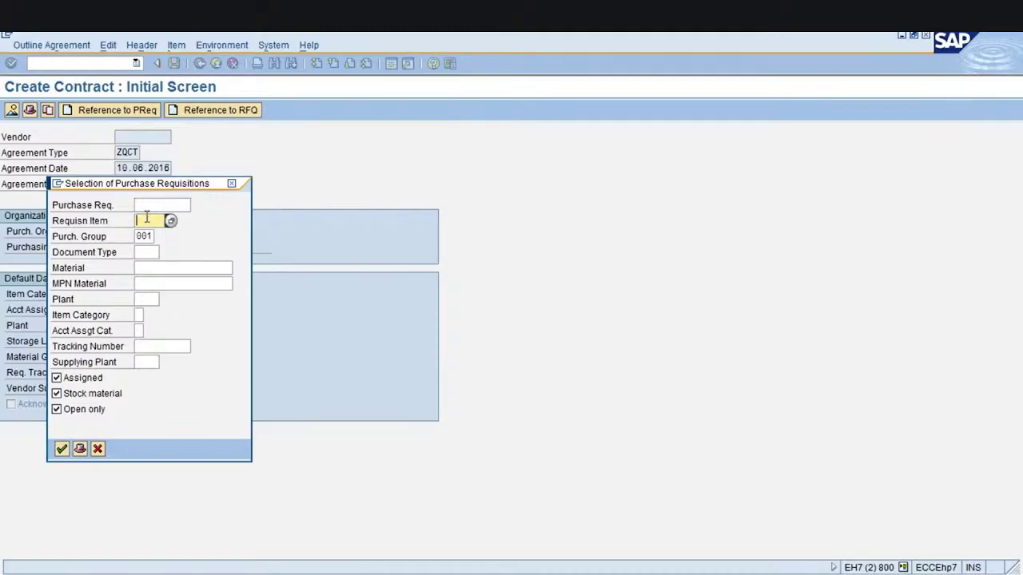
pyautogui.click(147, 207)
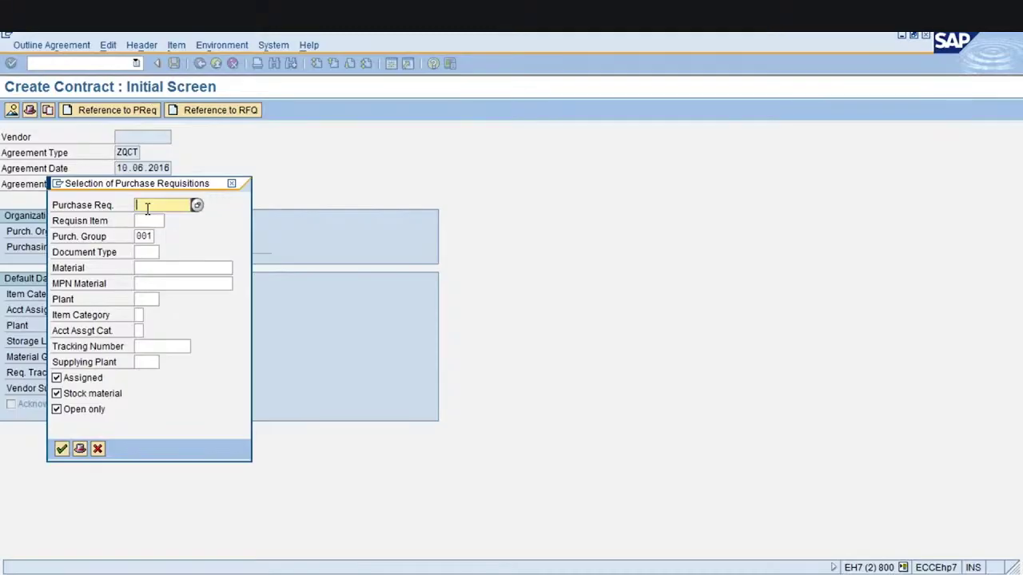
pyautogui.click(198, 207)
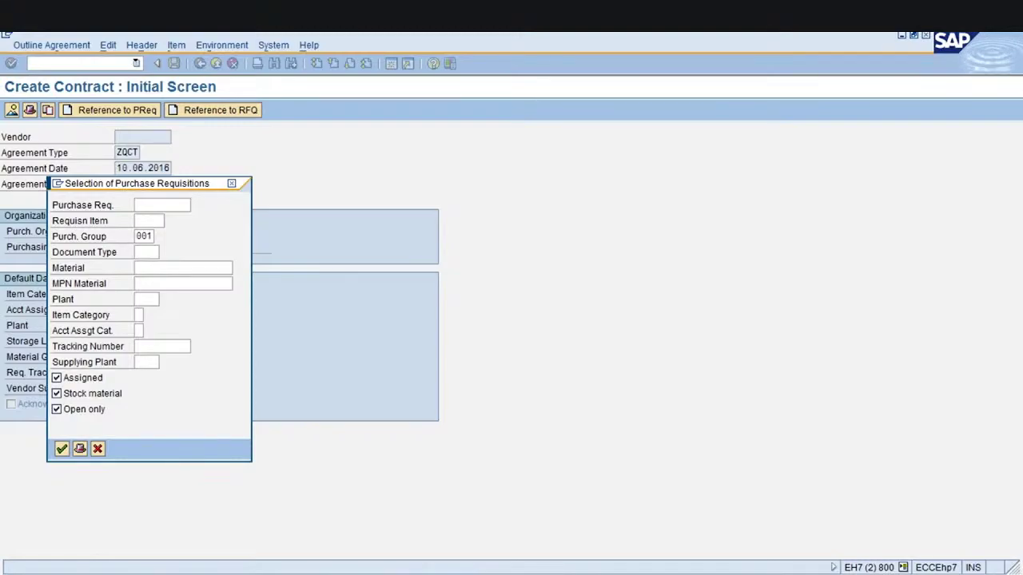
pyautogui.press('F4')
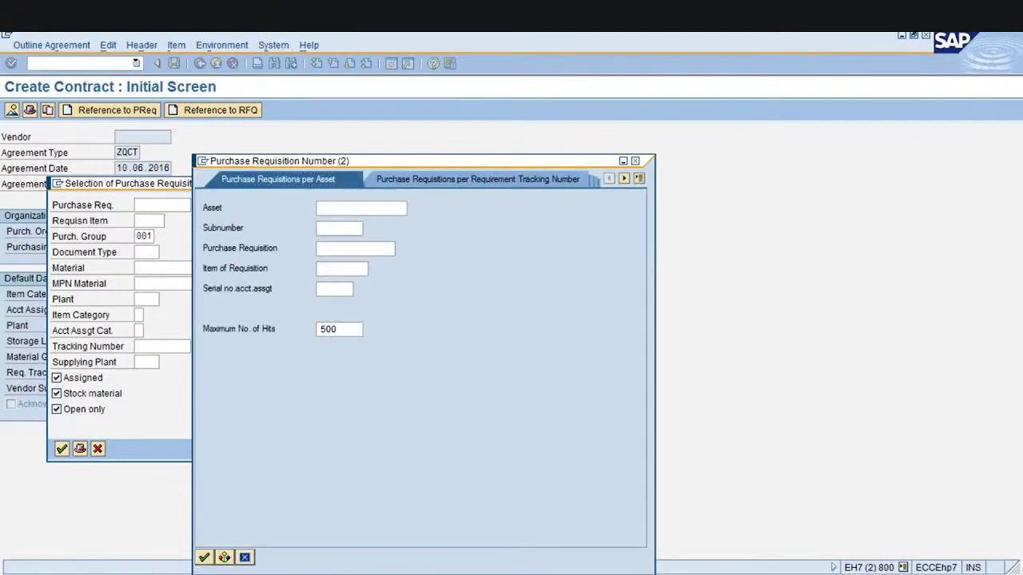
# Search requisitions by purchasing group with purchasing organization 1000 and vendor SE309
pyautogui.click(640, 179)
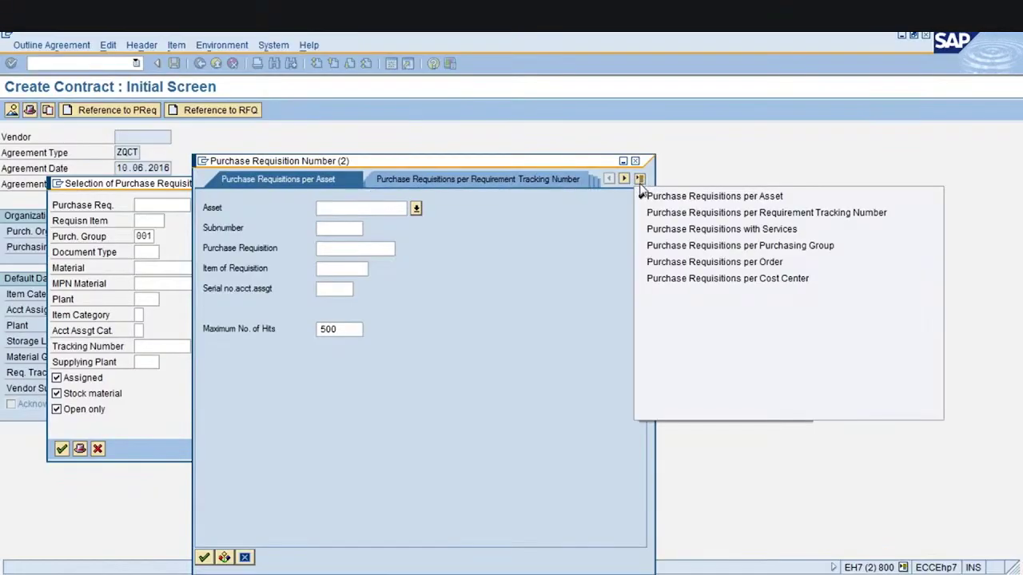
pyautogui.click(661, 246)
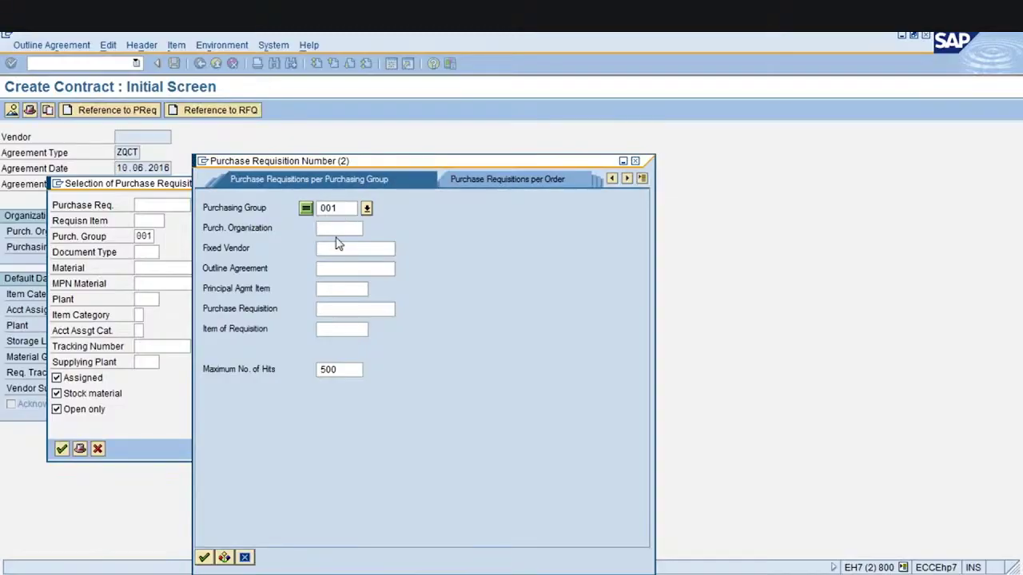
pyautogui.click(338, 229)
pyautogui.write('1000')
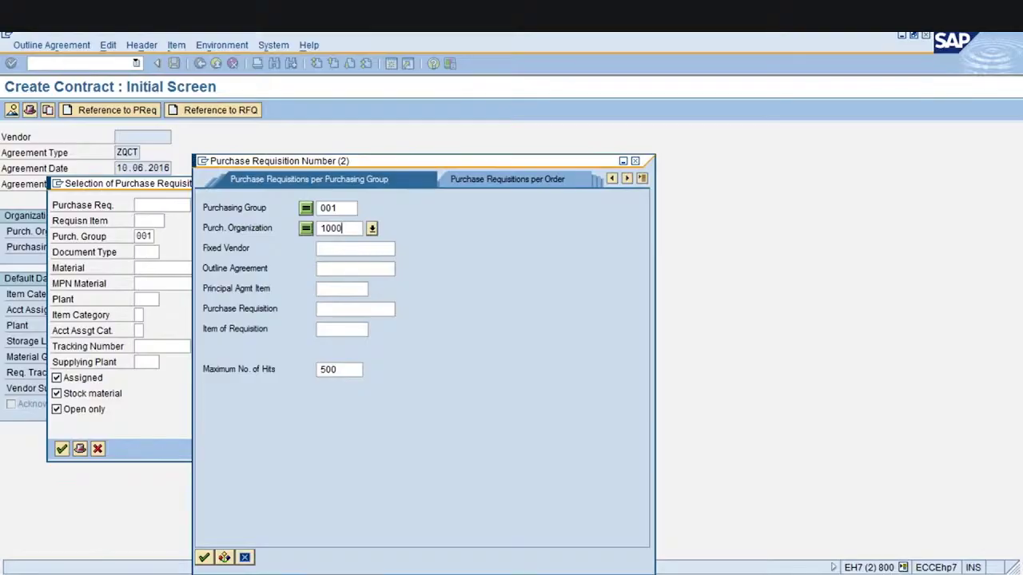
pyautogui.click(342, 250)
pyautogui.write('SE')
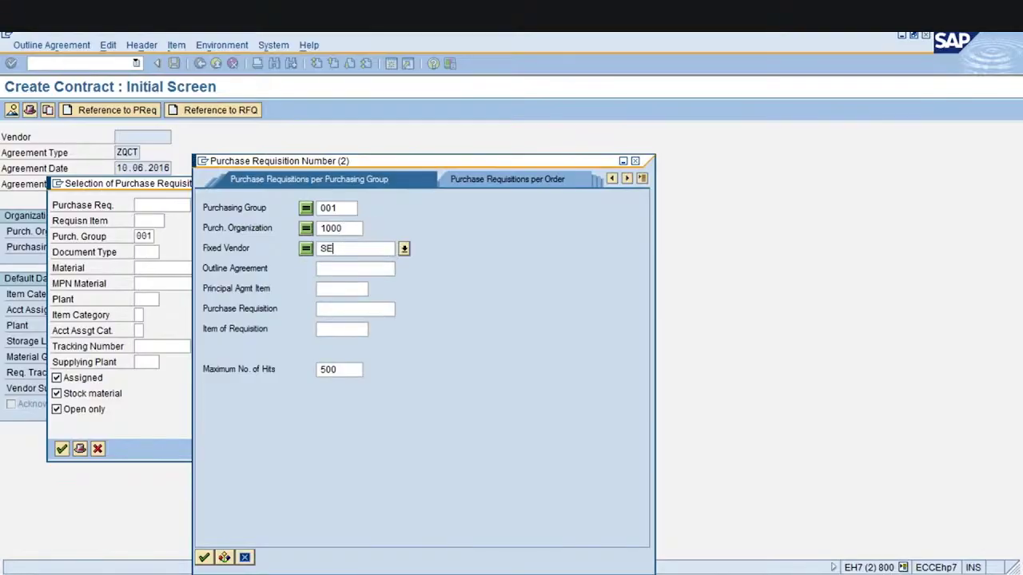
pyautogui.write('309')
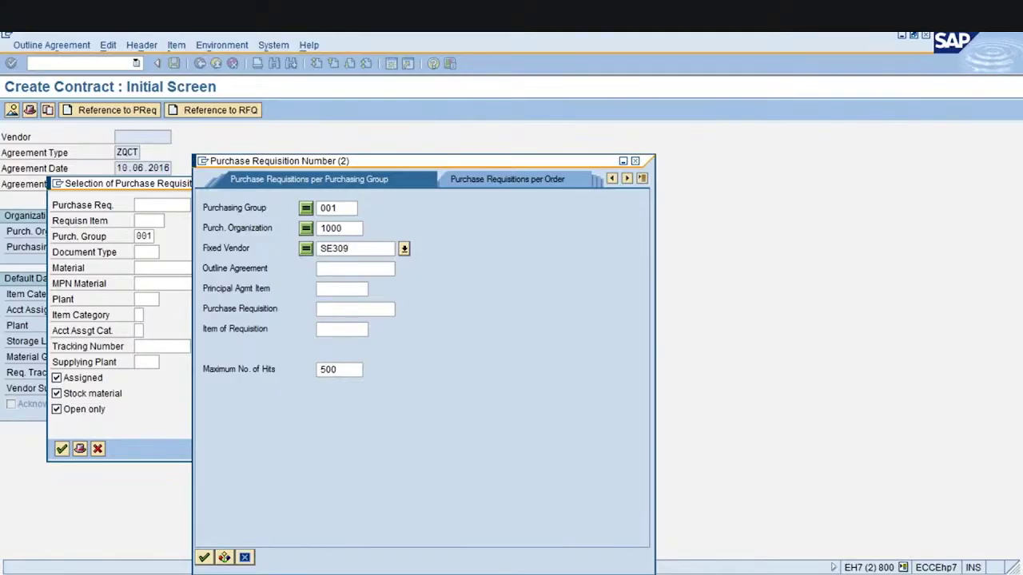
pyautogui.press('Return')
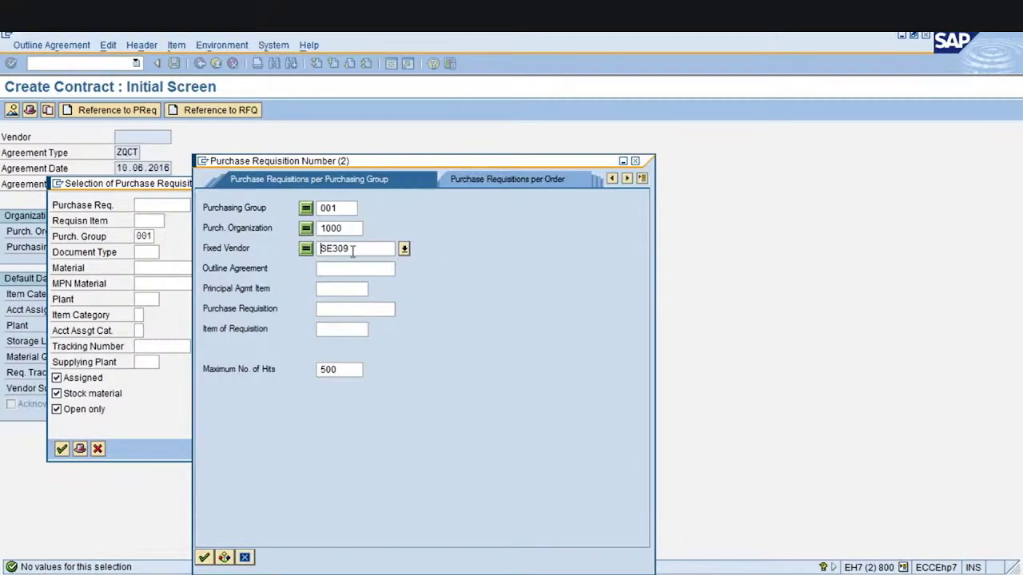
# Clear the fixed vendor, list group 001's requisitions and take 10013745 item 00020
pyautogui.press('BackSpace')
pyautogui.press('BackSpace')
pyautogui.press('BackSpace')
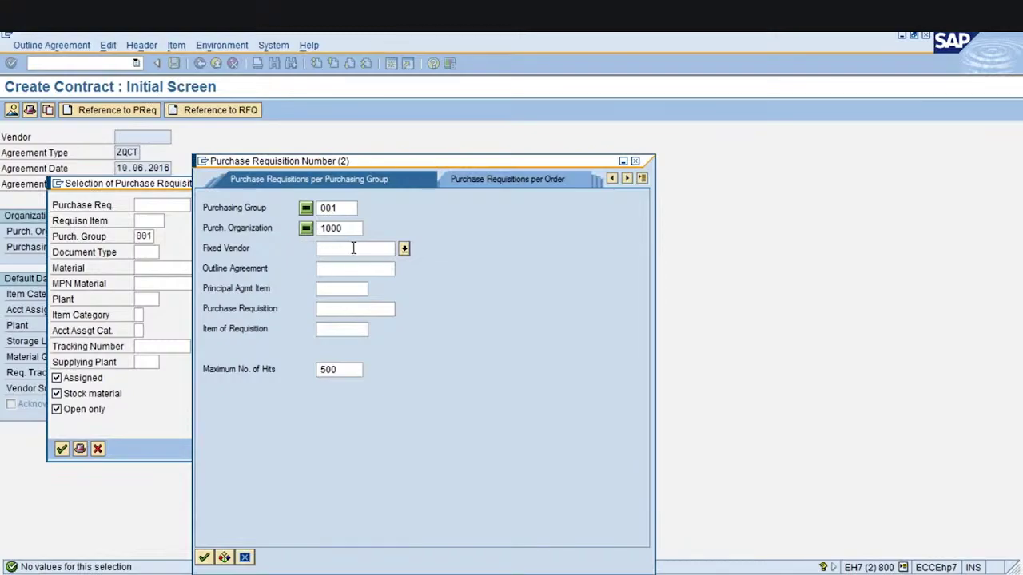
pyautogui.click(347, 227)
pyautogui.click(345, 207)
pyautogui.press('Return')
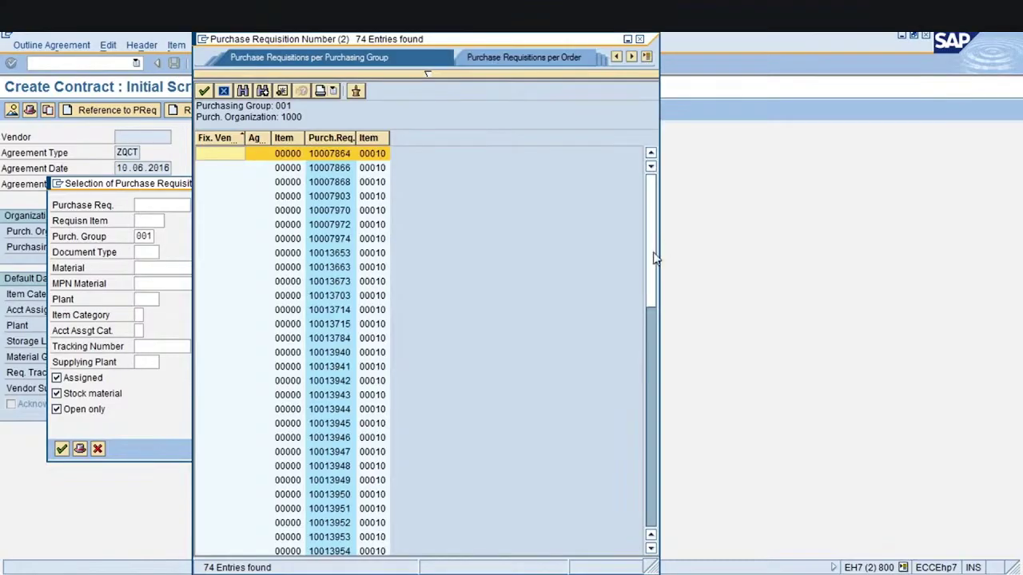
pyautogui.moveTo(653, 258); pyautogui.dragTo(662, 509)
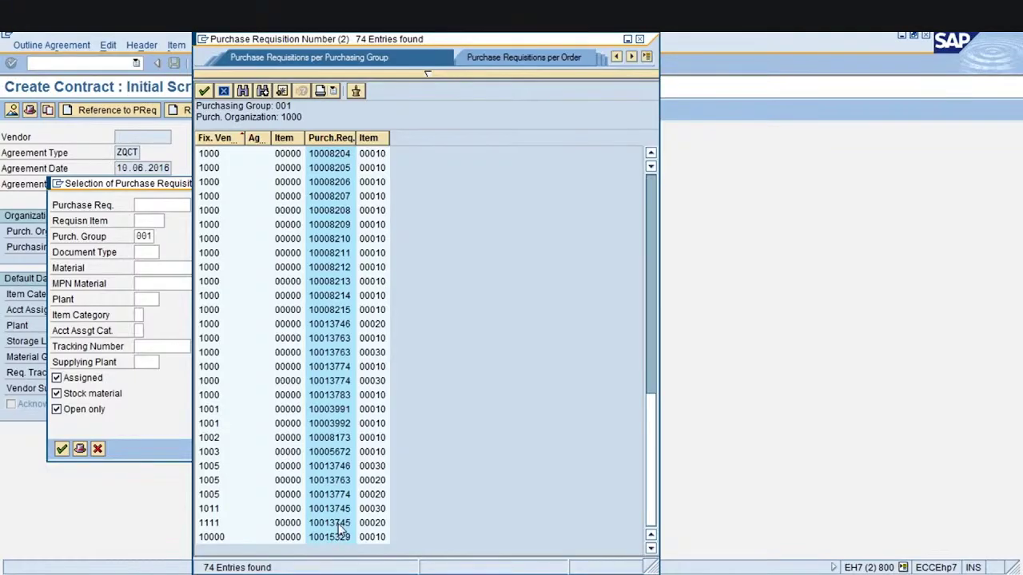
pyautogui.click(339, 524)
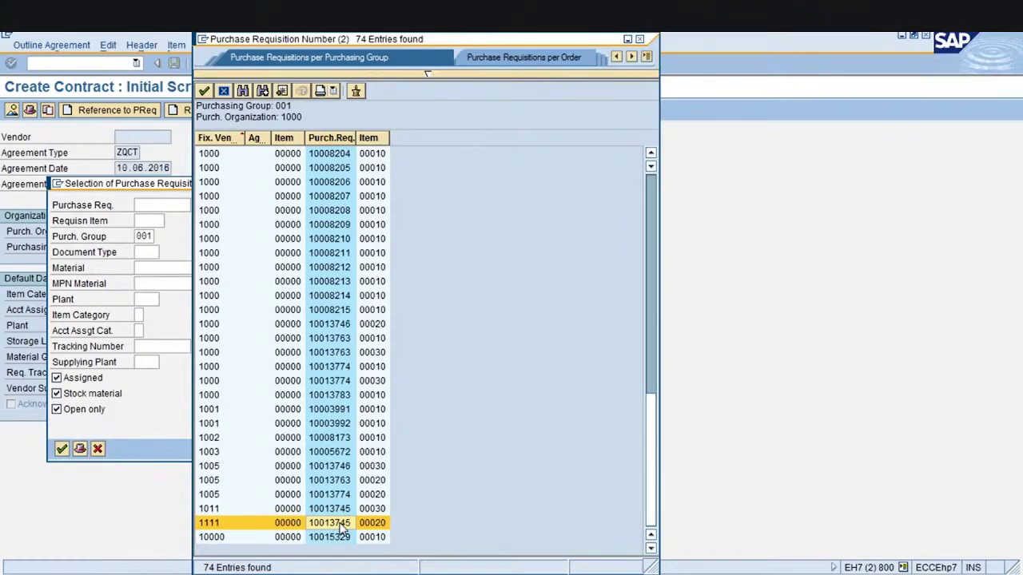
pyautogui.doubleClick(342, 524)
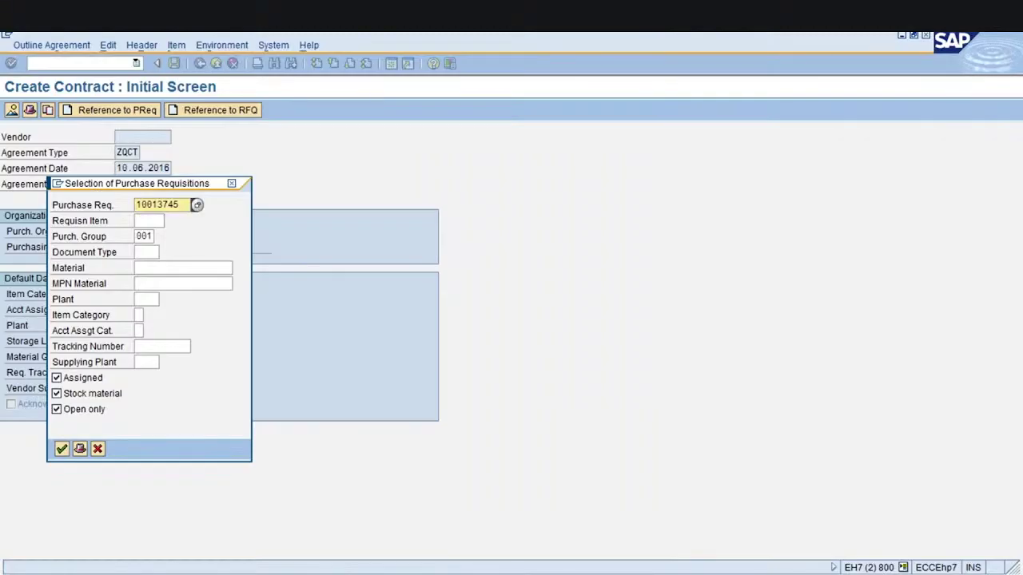
# Select requisition item 20 and dismiss the already-deleted error
pyautogui.click(150, 220)
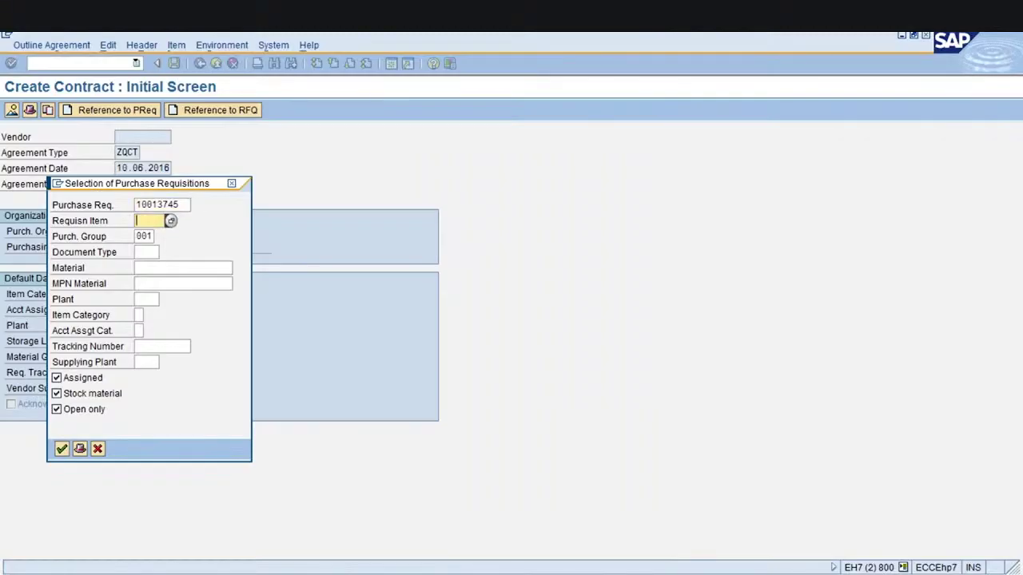
pyautogui.write('20')
pyautogui.press('Return')
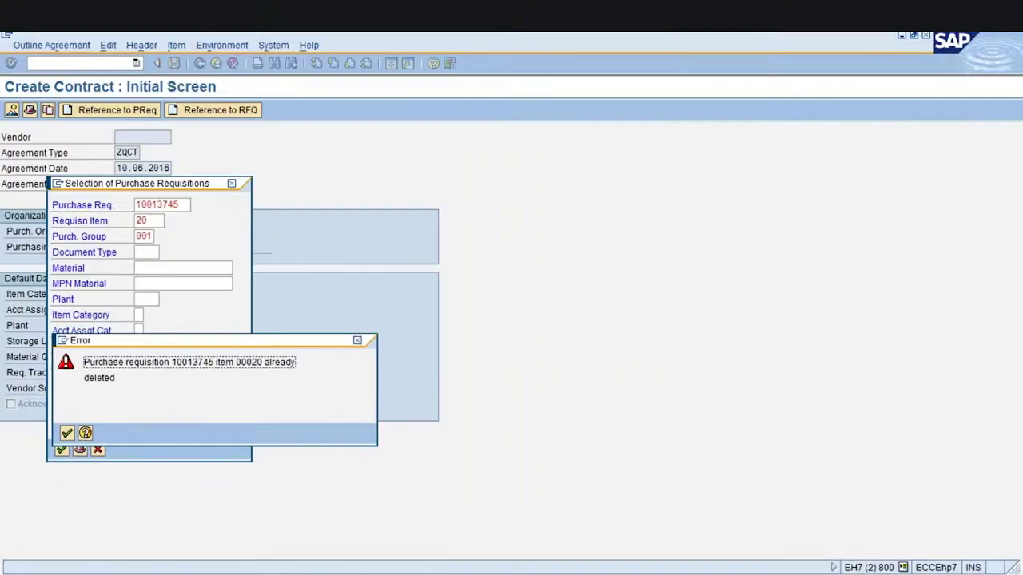
pyautogui.press('Return')
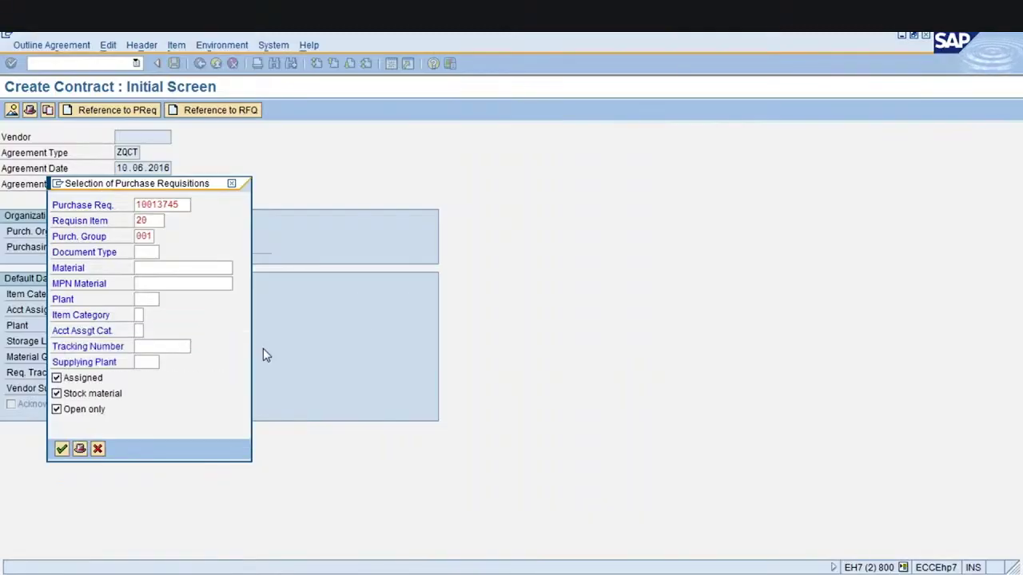
# Try requisition item 10 instead, then switch to the Display IMG window
pyautogui.click(155, 221)
pyautogui.press('BackSpace')
pyautogui.write('10')
pyautogui.press('Return')
pyautogui.press('Return')
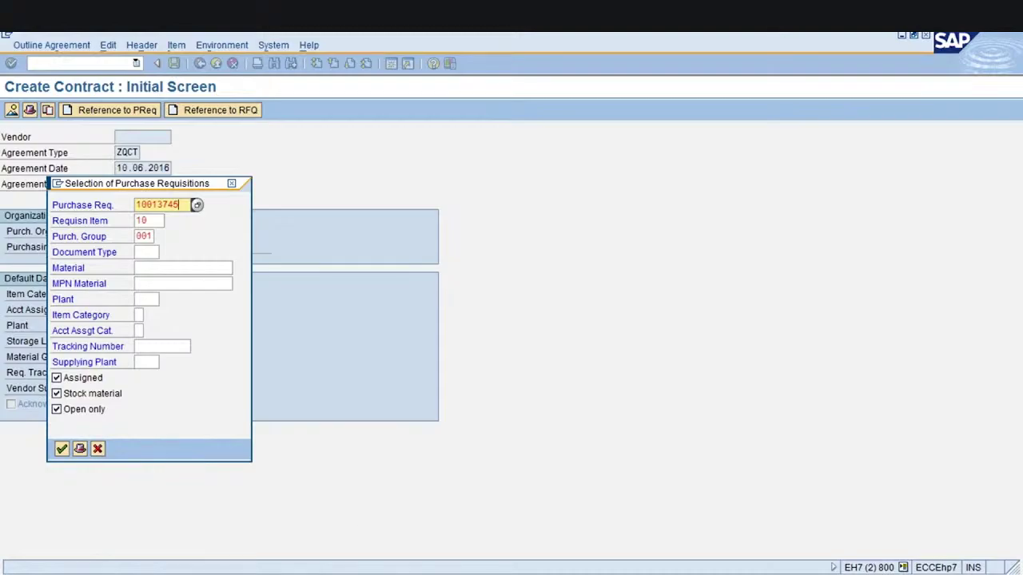
pyautogui.click(354, 527)
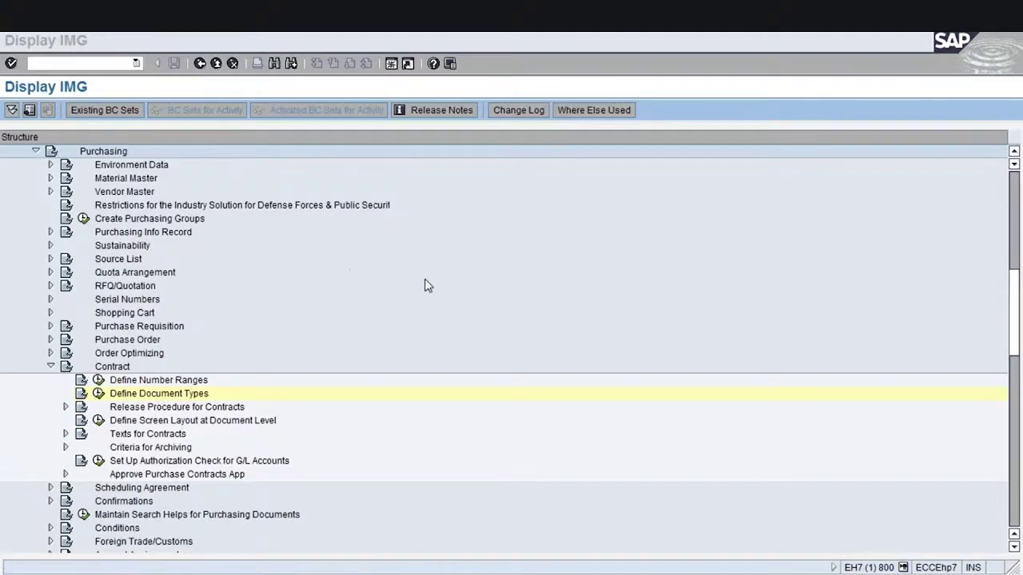
pyautogui.click(413, 257)
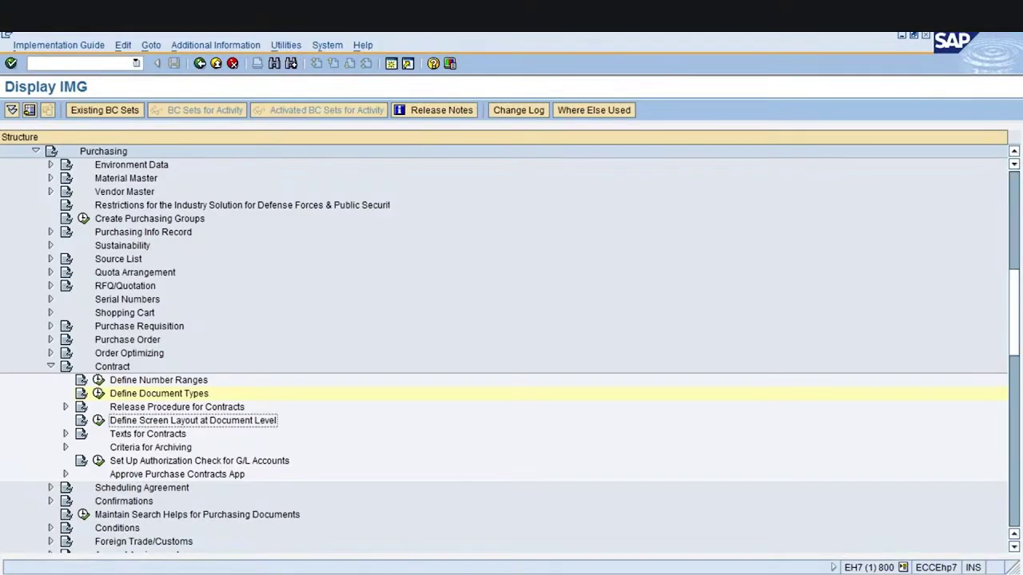
pyautogui.click(395, 270)
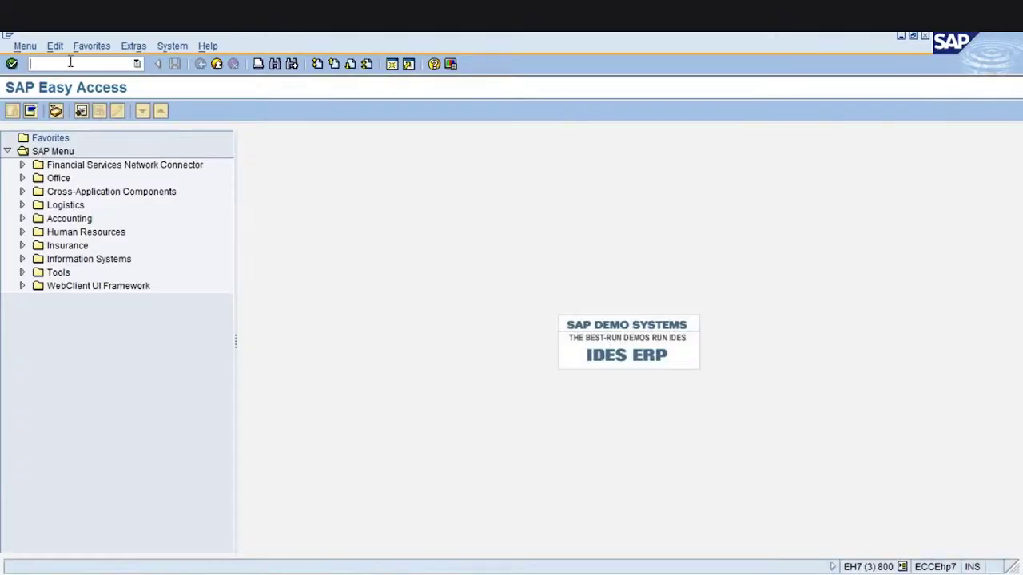
# Launch ME51N to create an NB purchase requisition and expand its item overview
pyautogui.write('ME51N')
pyautogui.press('Return')
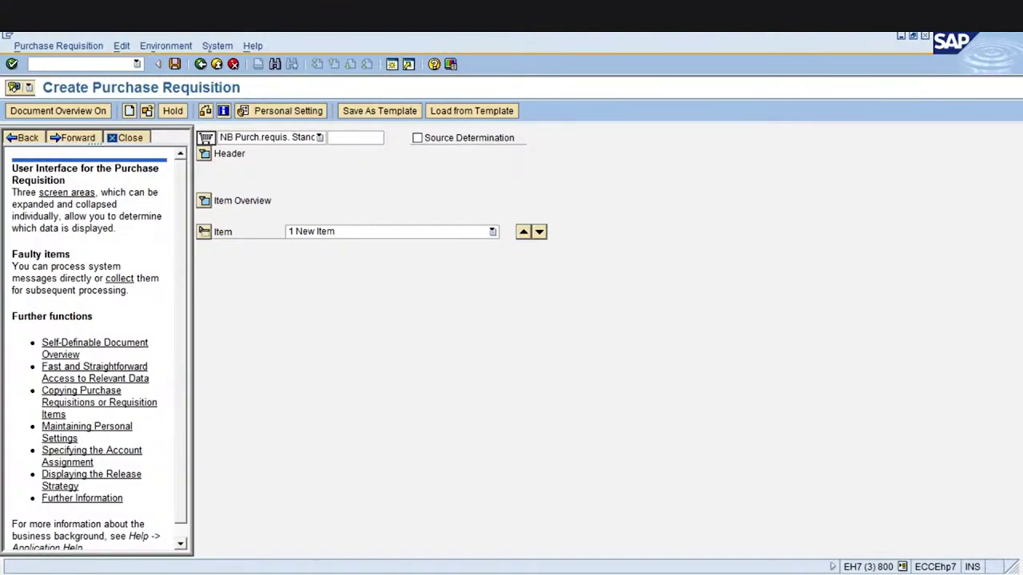
pyautogui.click(206, 201)
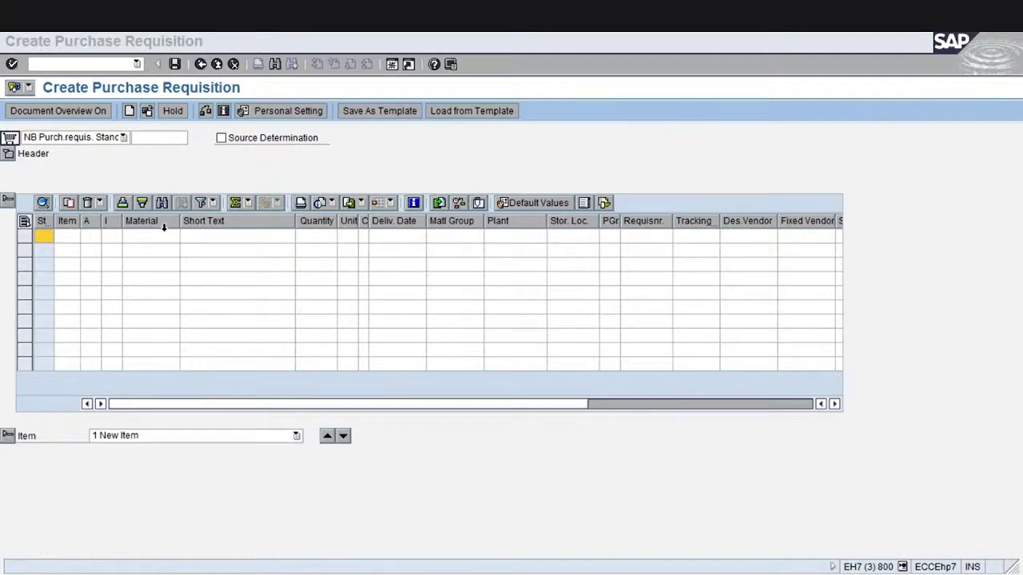
# Enter material 2870 and plant 1000 on the first item row, beginning purchasing group 0
pyautogui.click(158, 241)
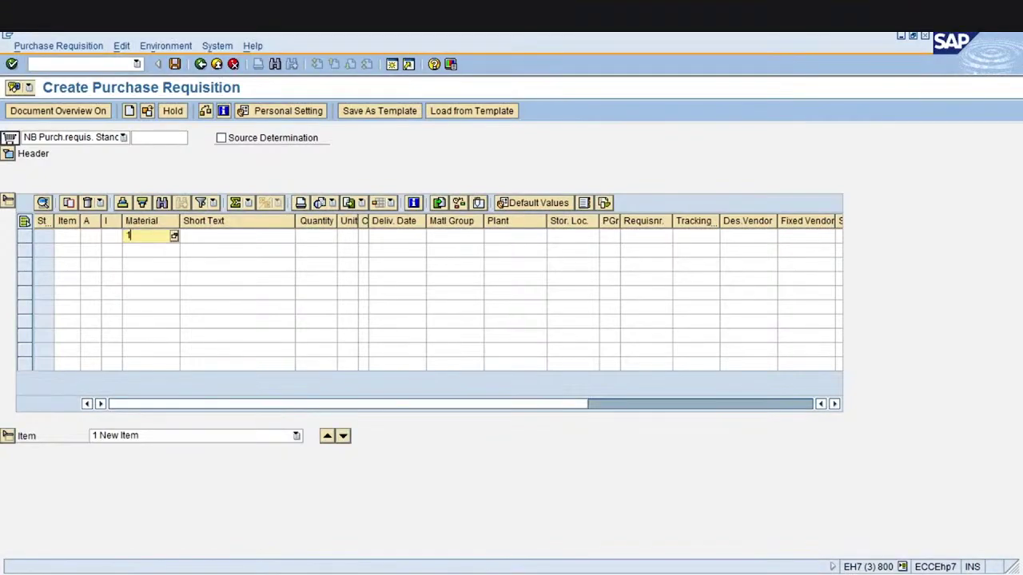
pyautogui.write('2870')
pyautogui.click(525, 235)
pyautogui.write('1000')
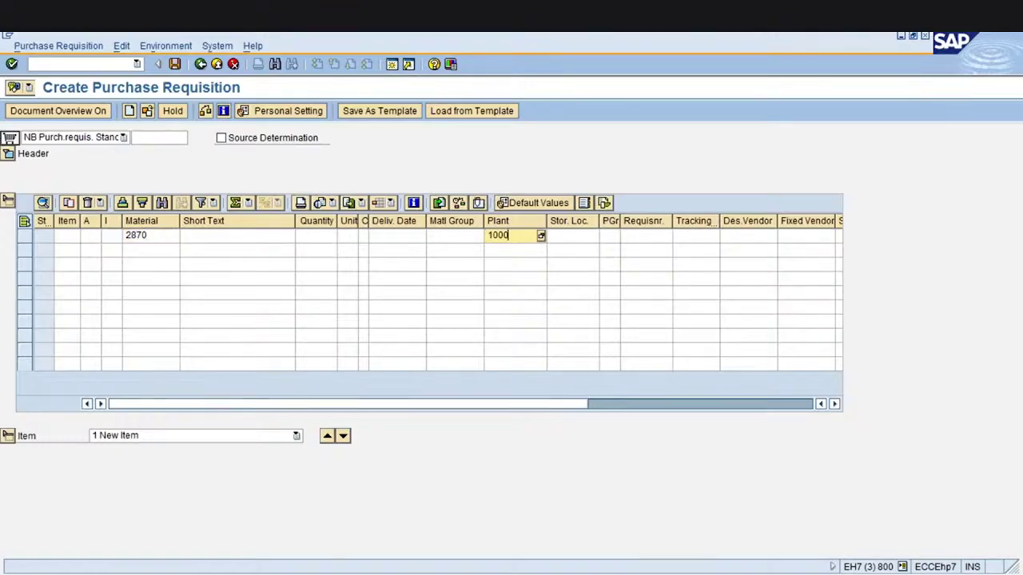
pyautogui.click(612, 240)
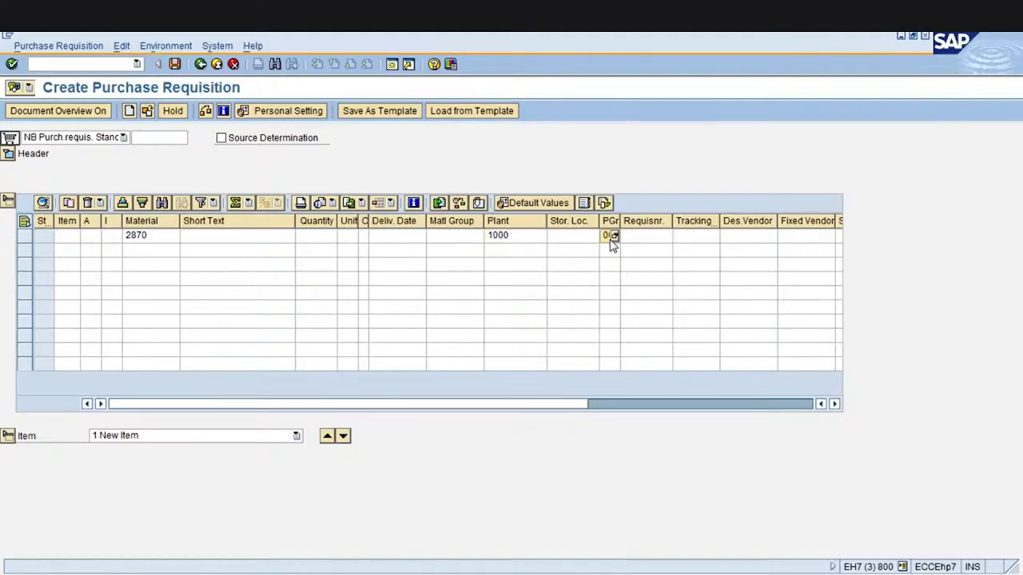
pyautogui.write('0')
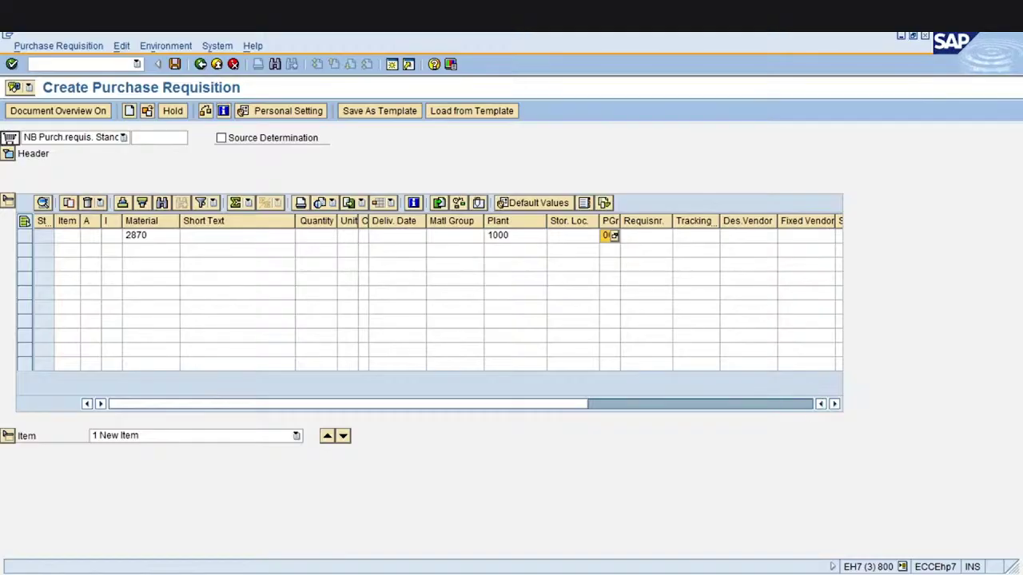
# Validate the item and set its quantity to 500 KG
pyautogui.press('Return')
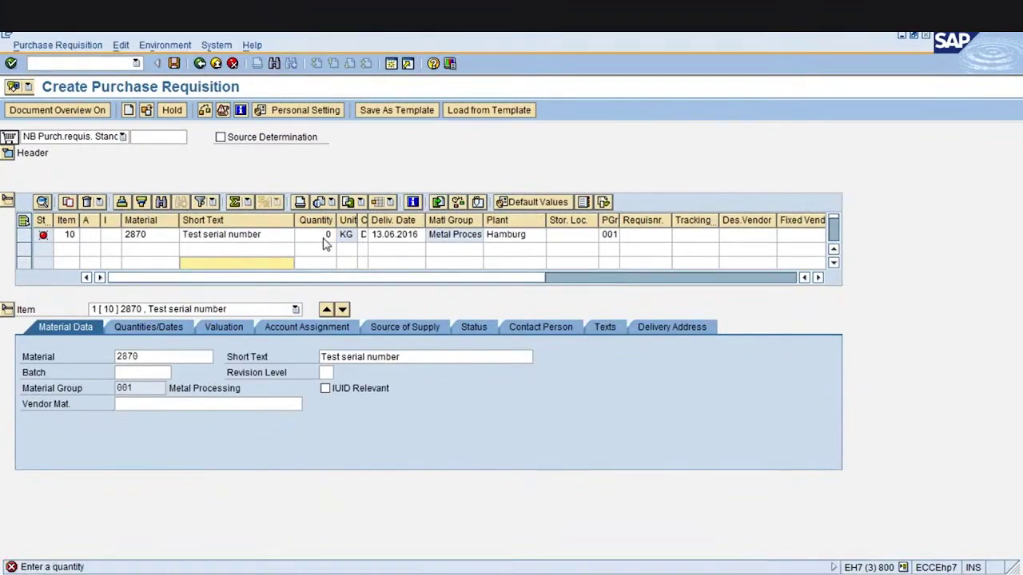
pyautogui.press('BackSpace')
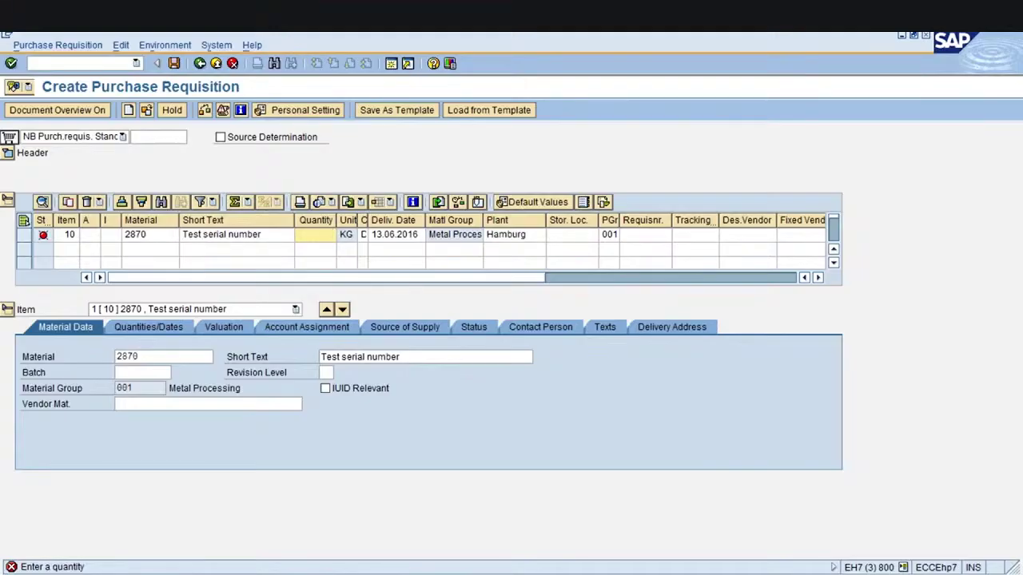
pyautogui.write('500')
pyautogui.press('Return')
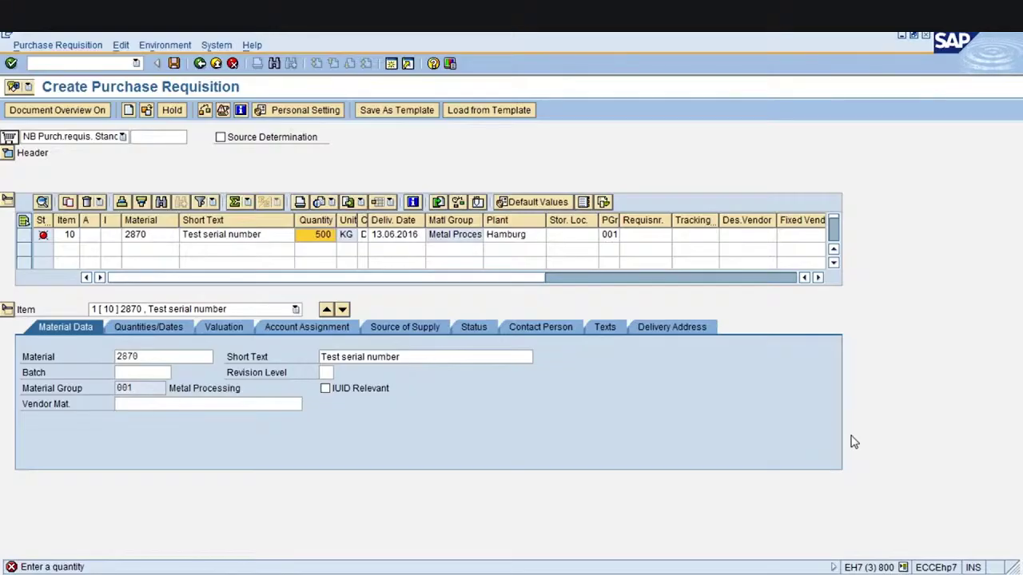
# Set storage location 0001 (Materiallager) and enter the requisitioner's name
pyautogui.click(574, 234)
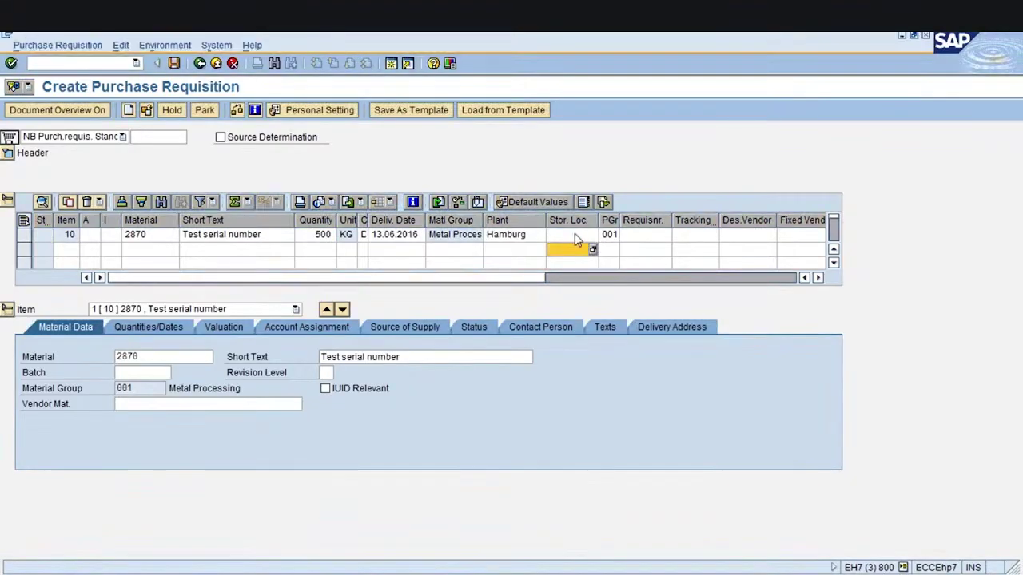
pyautogui.write('0001')
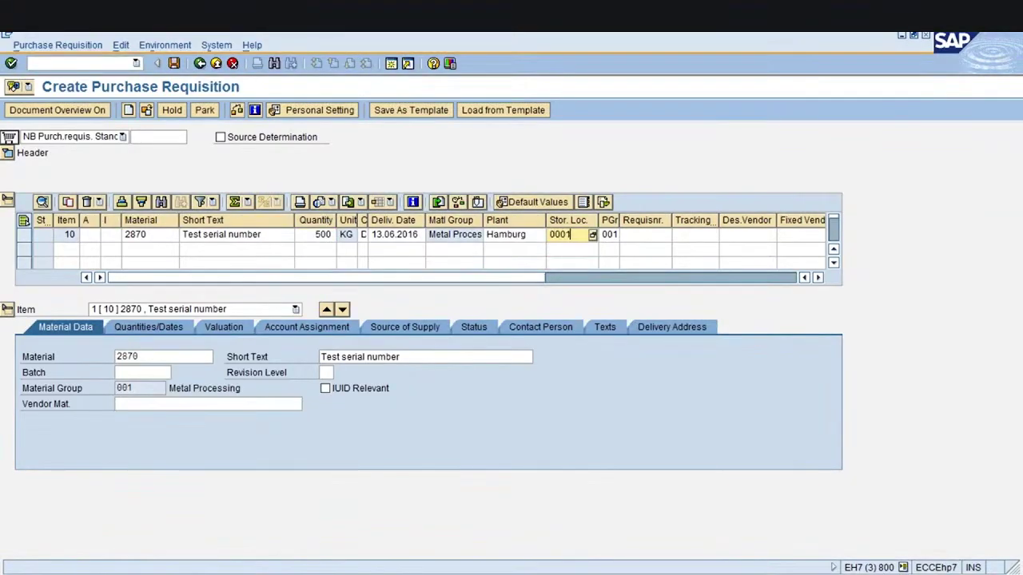
pyautogui.press('Return')
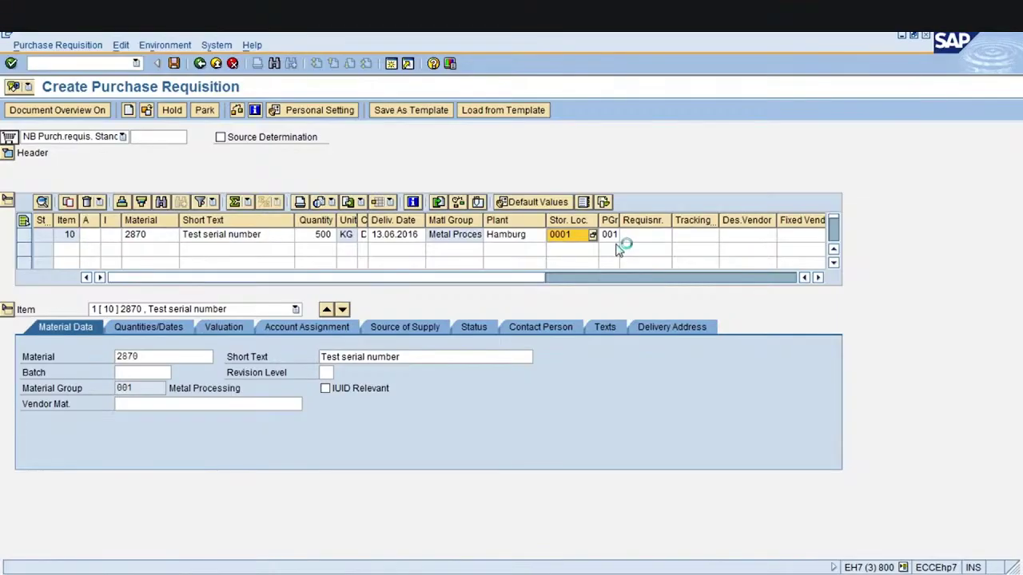
pyautogui.press('Return')
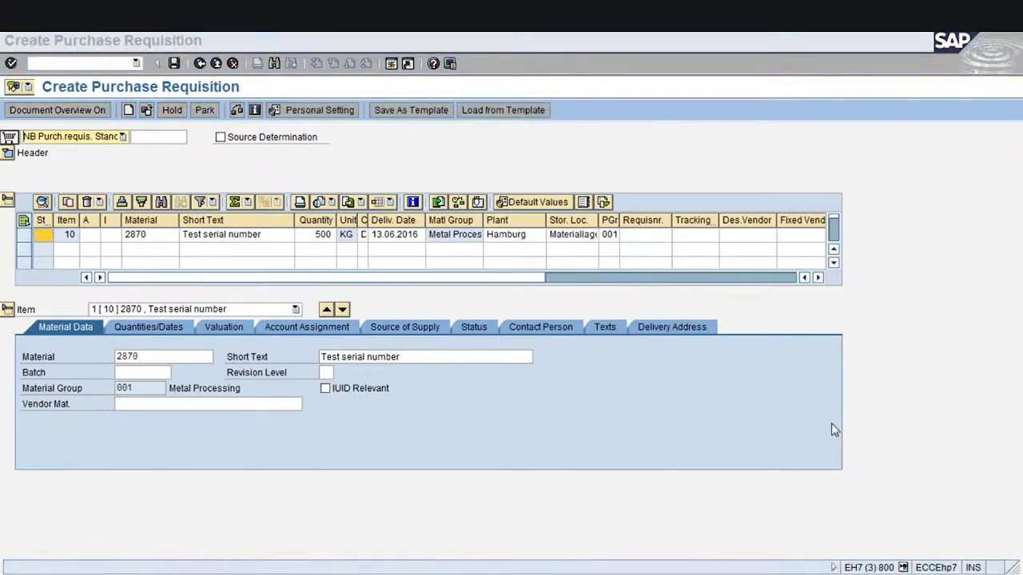
pyautogui.click(633, 236)
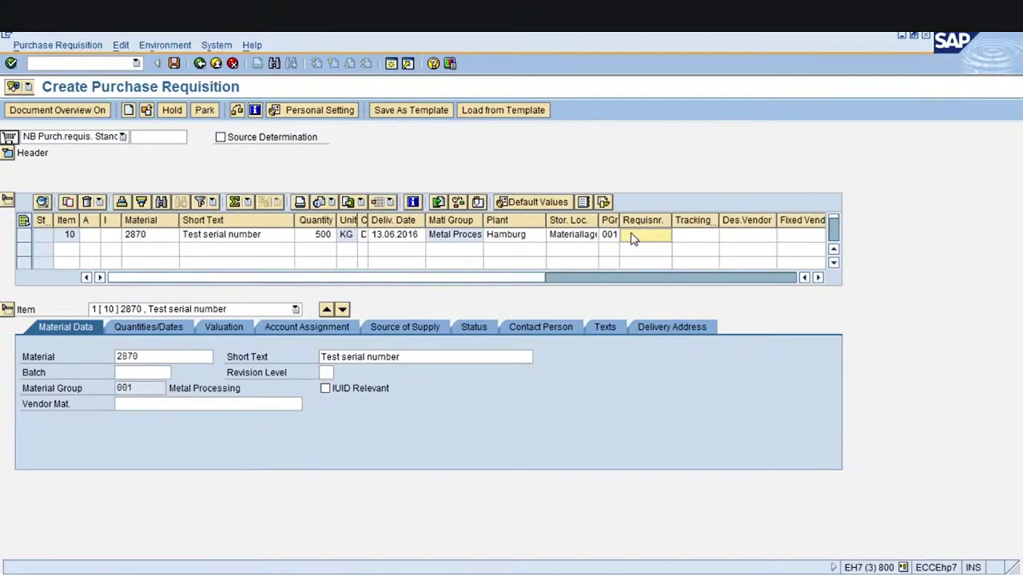
pyautogui.write('ganesh')
pyautogui.press('Return')
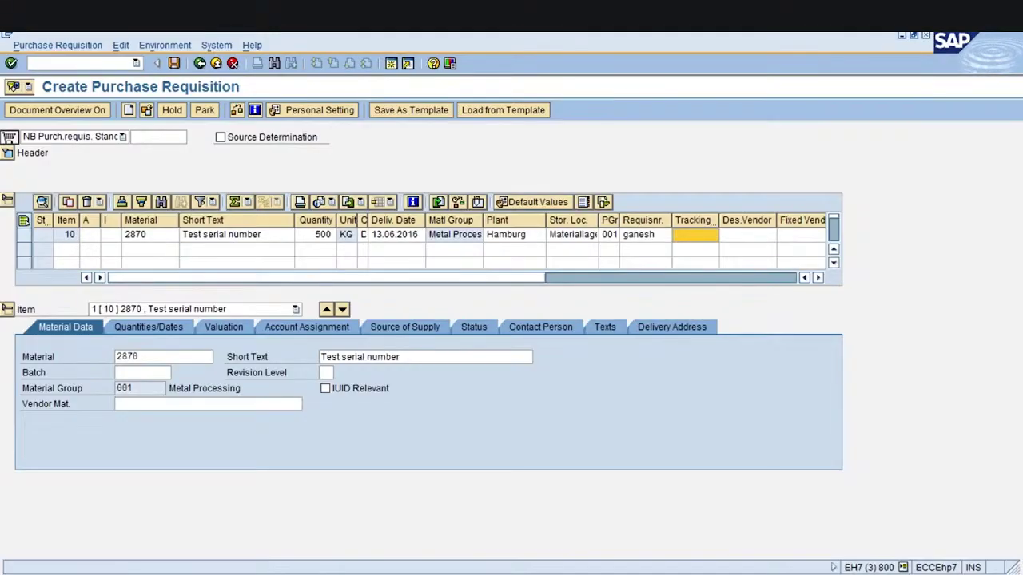
# Enter fixed vendor SE309 on the item's Source of Supply tab
pyautogui.click(405, 327)
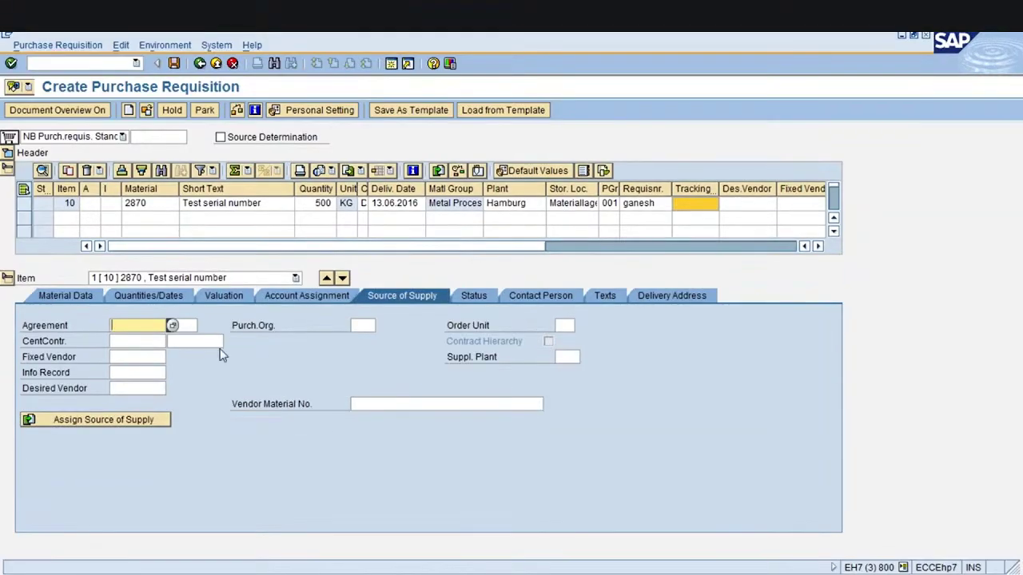
pyautogui.click(127, 355)
pyautogui.write('1')
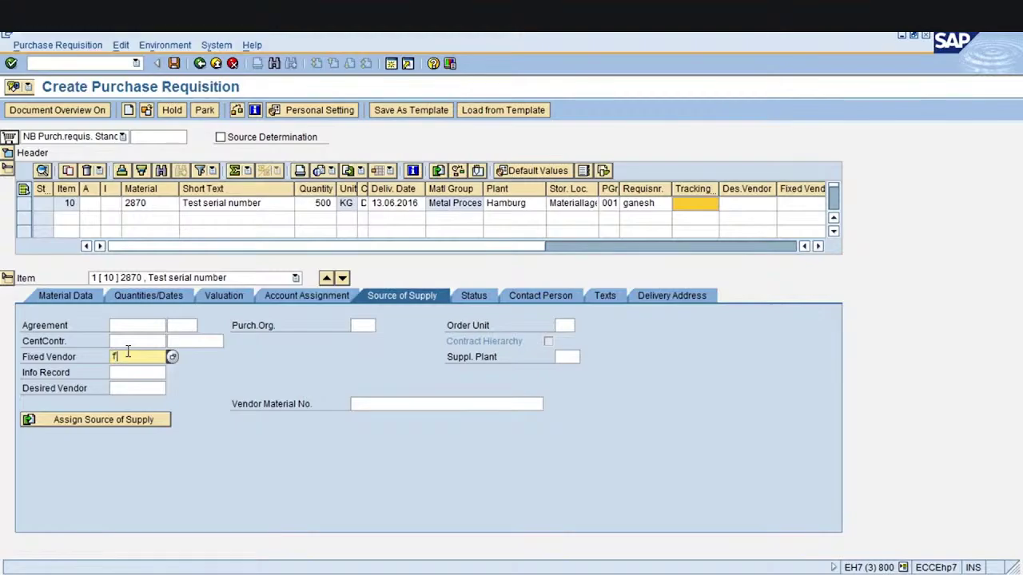
pyautogui.press('BackSpace')
pyautogui.write('SE')
pyautogui.write('399')
pyautogui.press('Return')
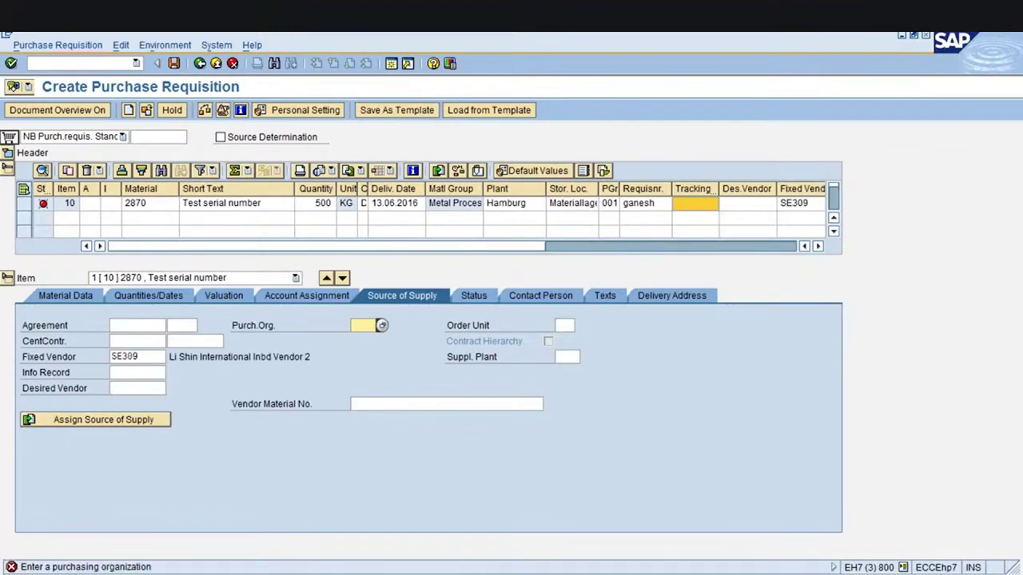
# Set purchasing organization 1000, acknowledge the existing-contract warning, check and save the requisition
pyautogui.write('1000')
pyautogui.press('Return')
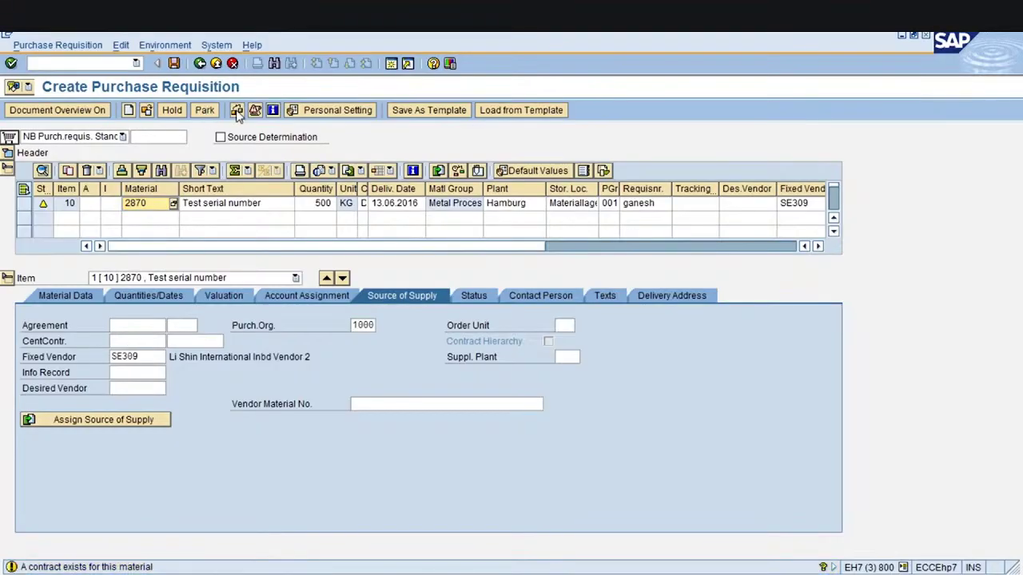
pyautogui.press('Return')
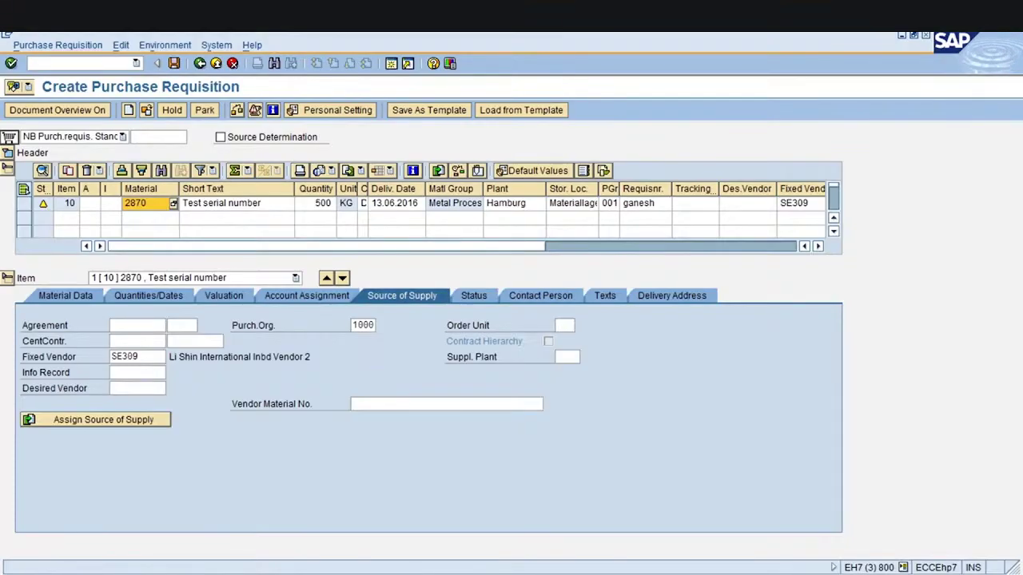
pyautogui.click(236, 110)
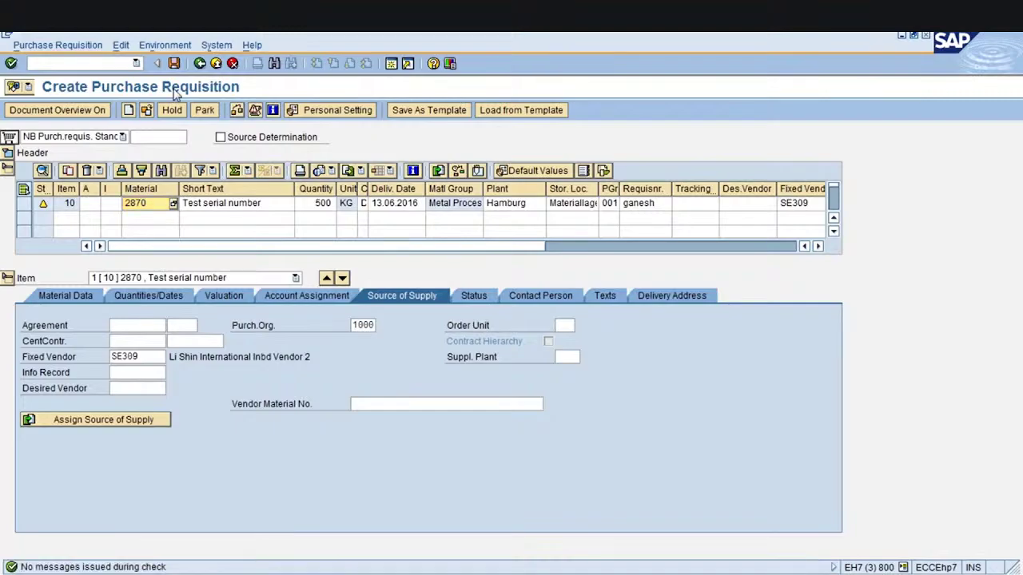
pyautogui.click(174, 64)
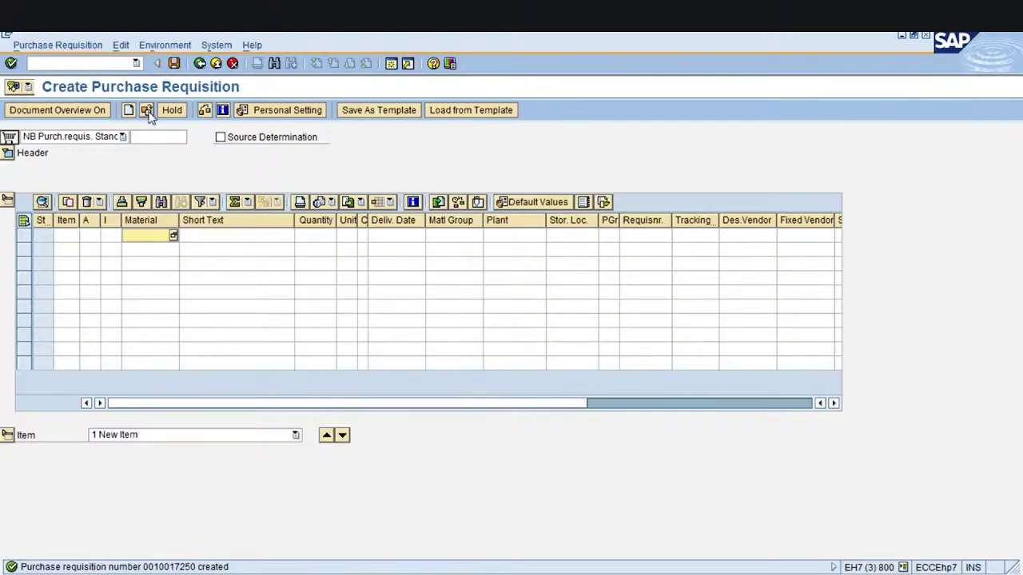
# Paste the new requisition number into the contract's Purchase Req. field and clear Requisn Item
pyautogui.click(8, 138)
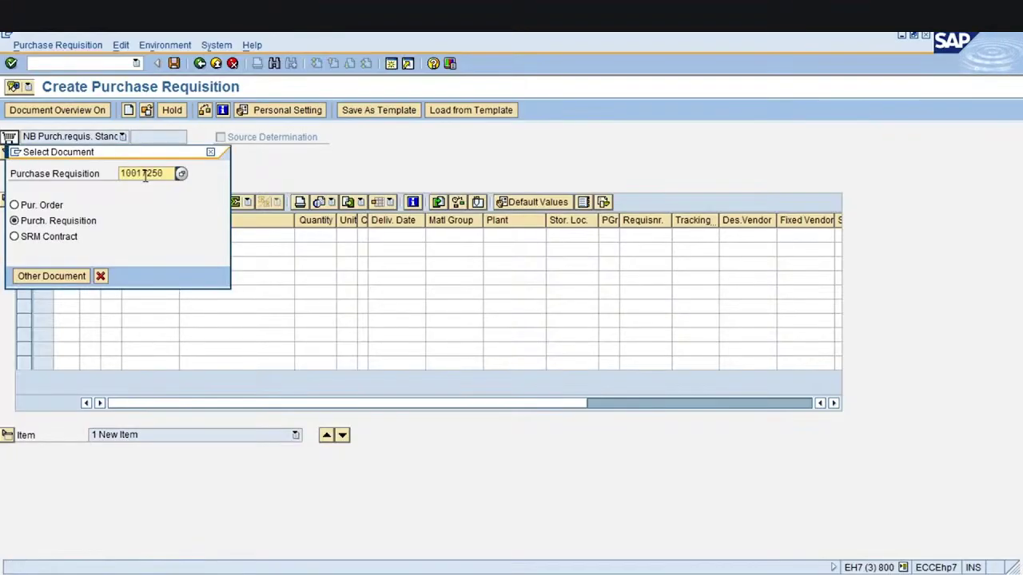
pyautogui.moveTo(170, 172); pyautogui.dragTo(130, 173)
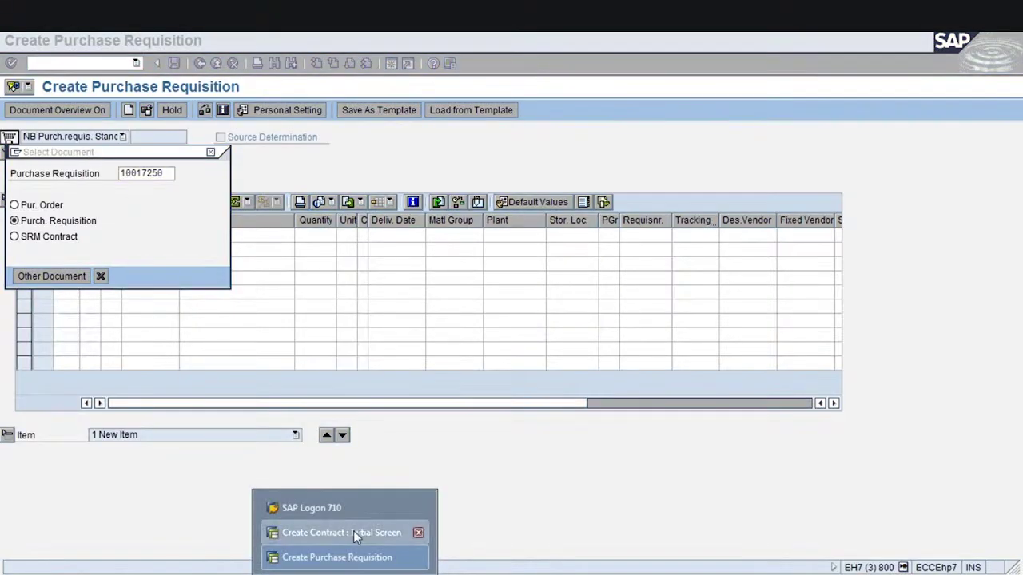
pyautogui.click(353, 530)
pyautogui.press('BackSpace')
pyautogui.press('BackSpace')
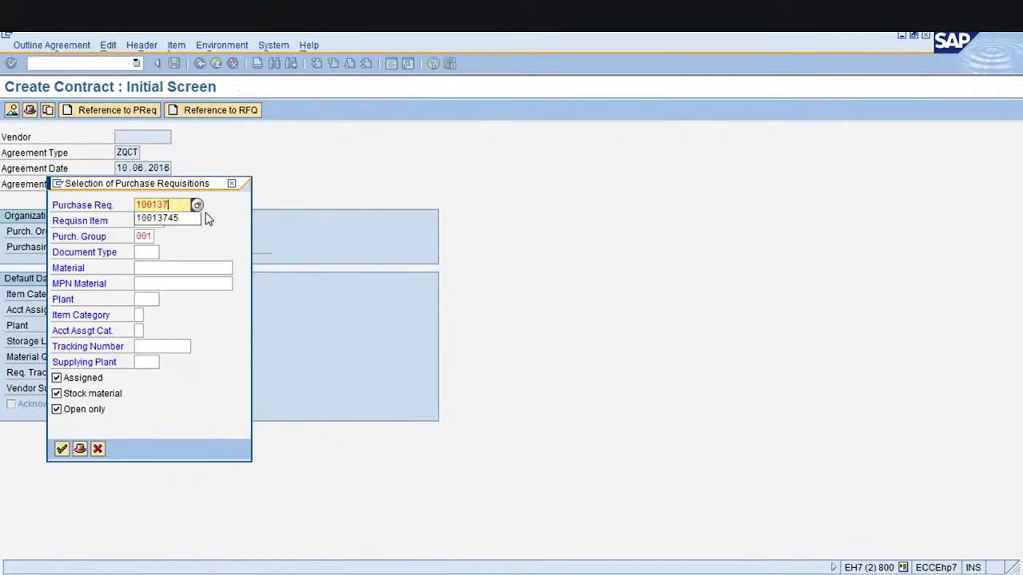
pyautogui.press('BackSpace')
pyautogui.press('BackSpace')
pyautogui.press('BackSpace')
pyautogui.press('BackSpace')
pyautogui.press('BackSpace')
pyautogui.press('BackSpace')
pyautogui.write('10017250')
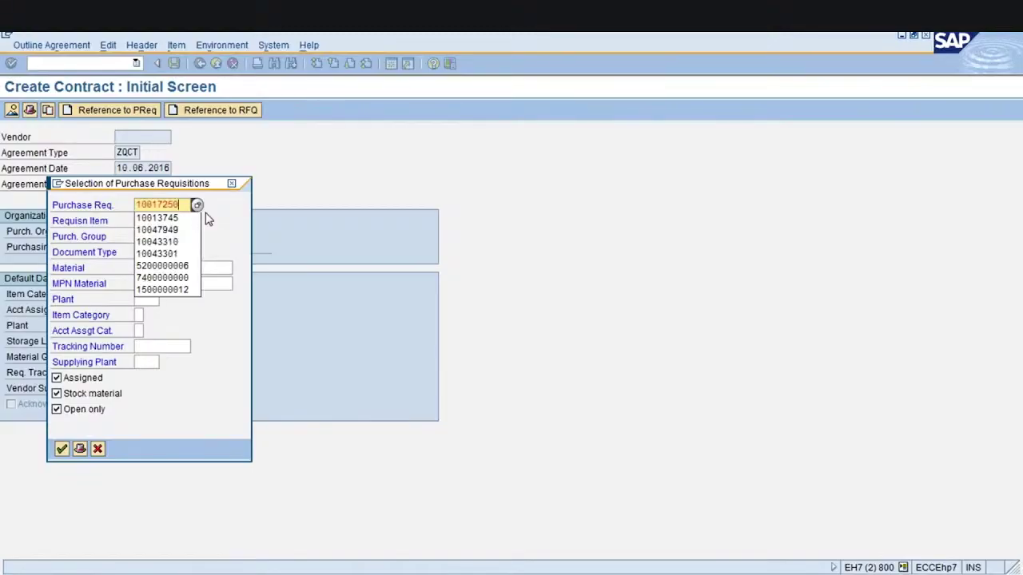
pyautogui.press('Return')
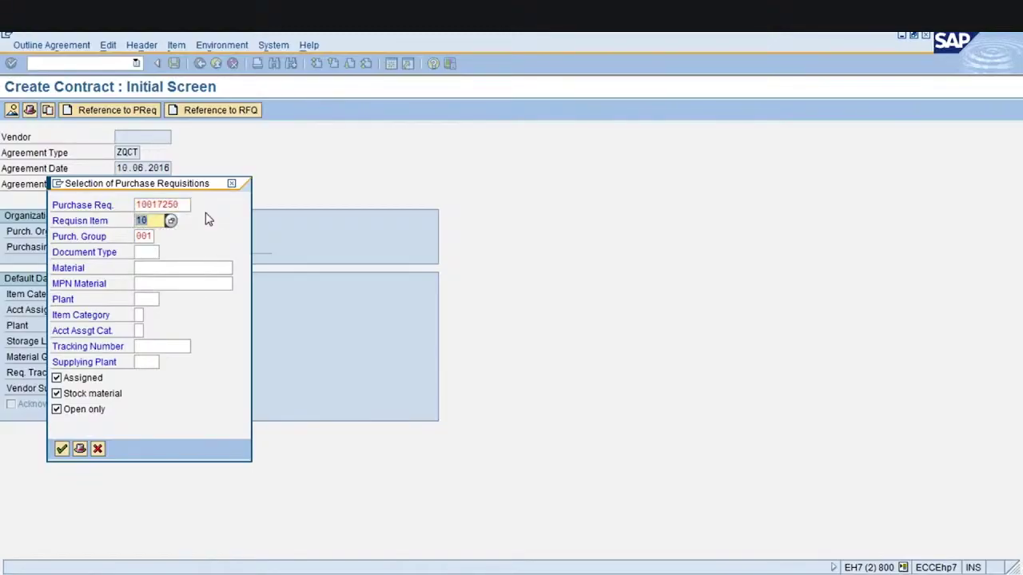
pyautogui.press('BackSpace')
pyautogui.click(62, 449)
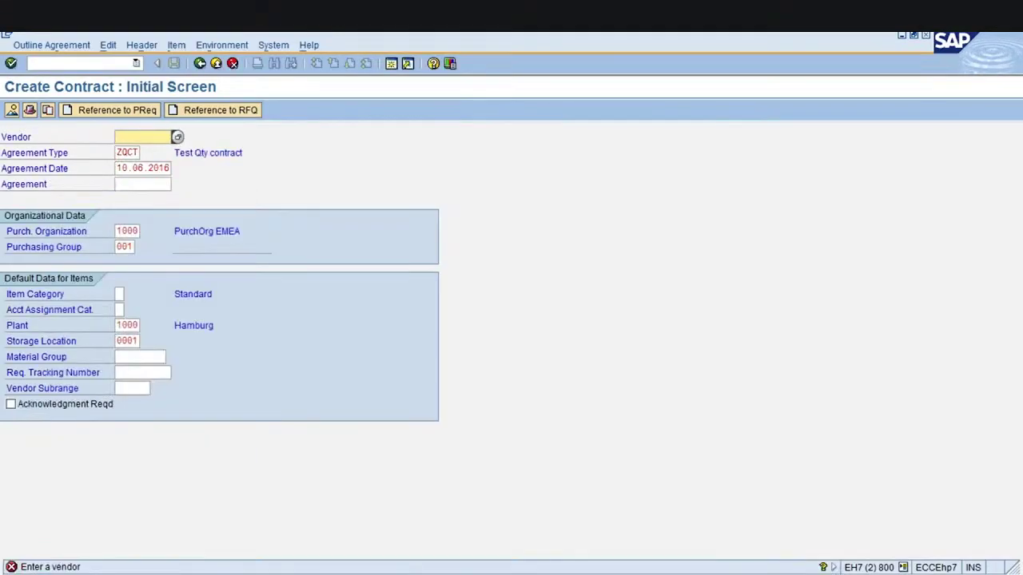
pyautogui.write('se309')
pyautogui.press('Return')
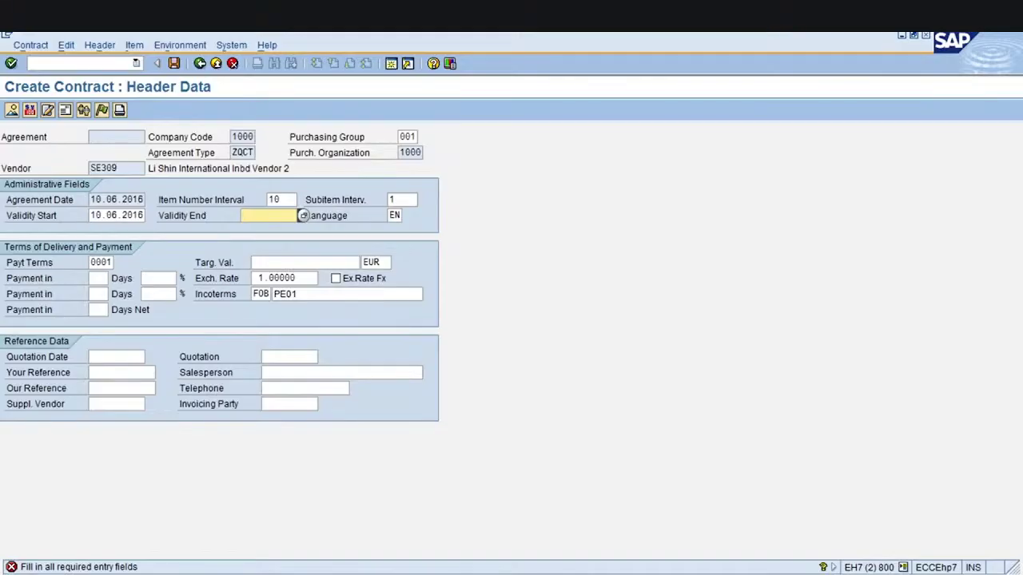
pyautogui.write('10.06.2017')
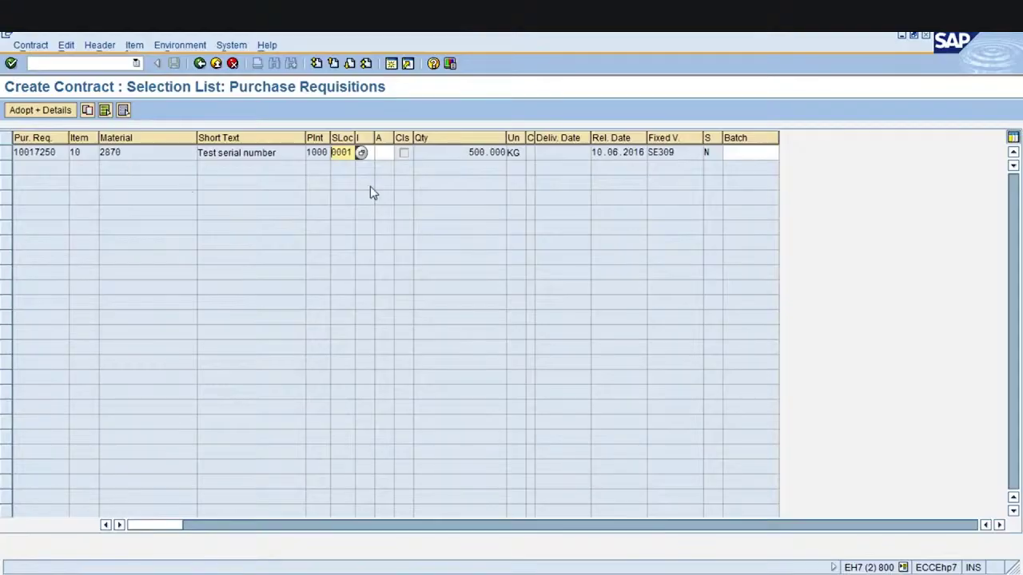
pyautogui.click(54, 152)
# Adopt the 500 KG requisition line for material 2870 into the contract with details
pyautogui.click(148, 157)
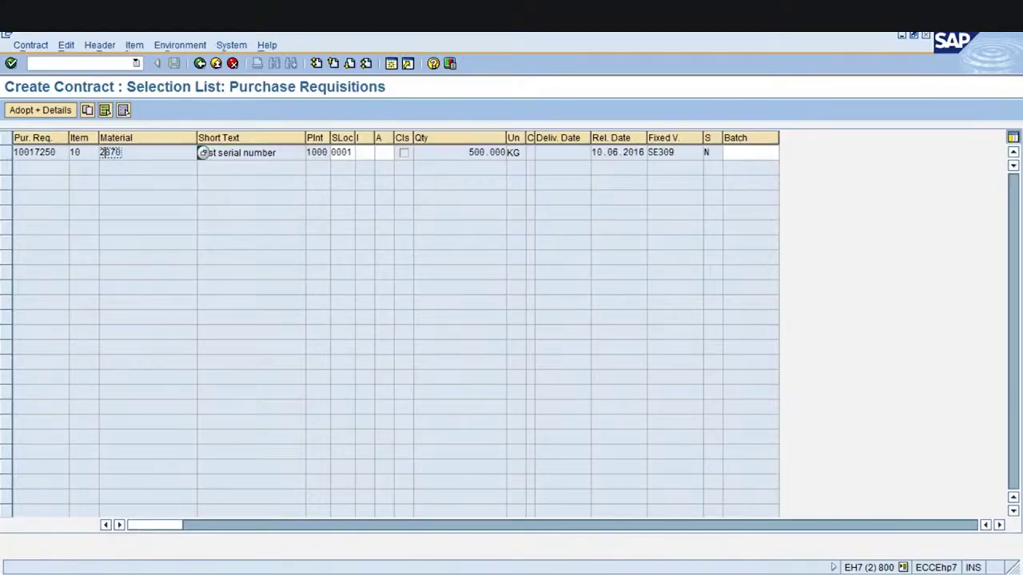
pyautogui.click(508, 151)
pyautogui.click(6, 154)
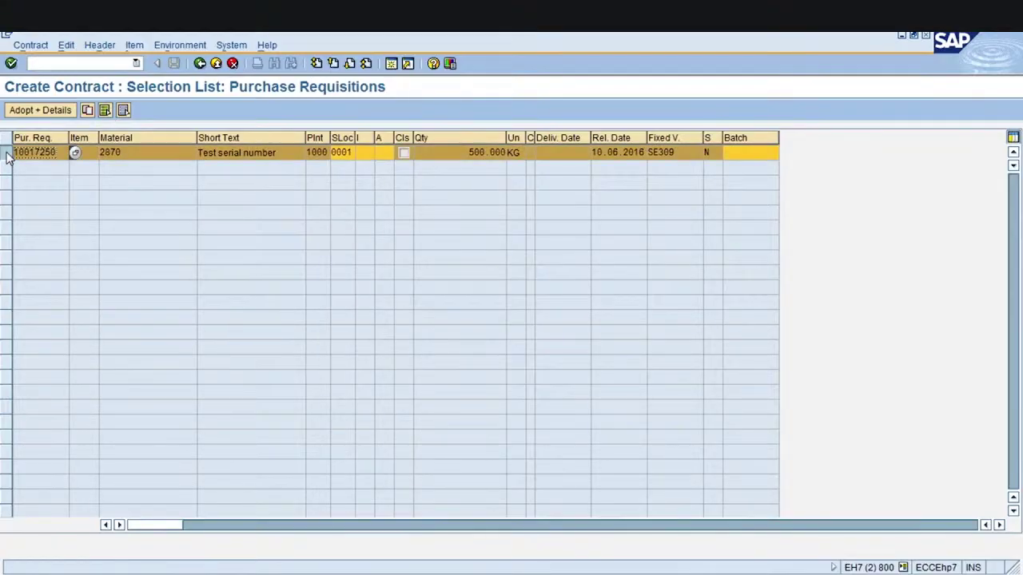
pyautogui.click(38, 112)
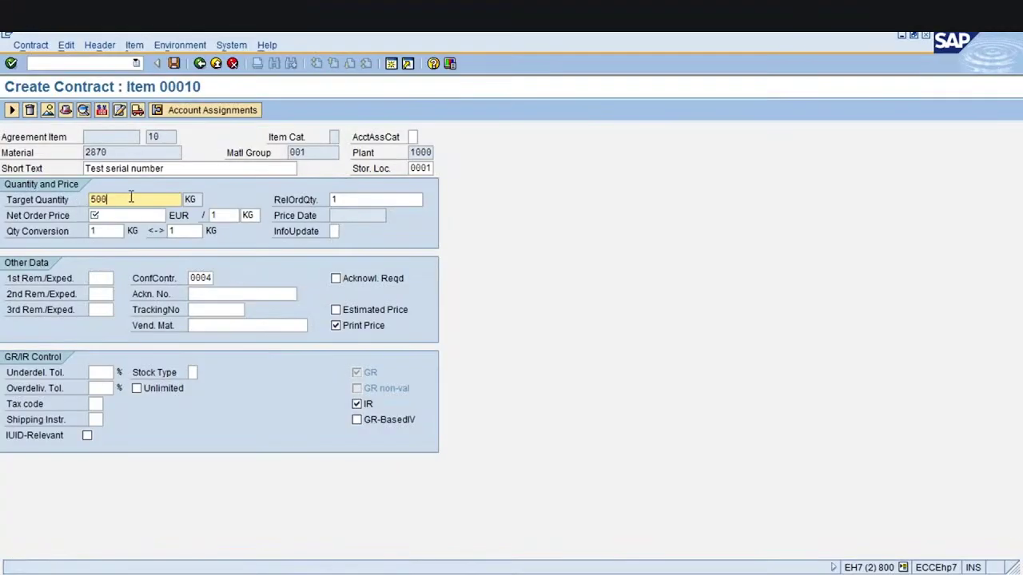
# Set item 10's net order price to 50 EUR and empty its confirmation control
pyautogui.click(119, 214)
pyautogui.click(121, 200)
pyautogui.click(112, 215)
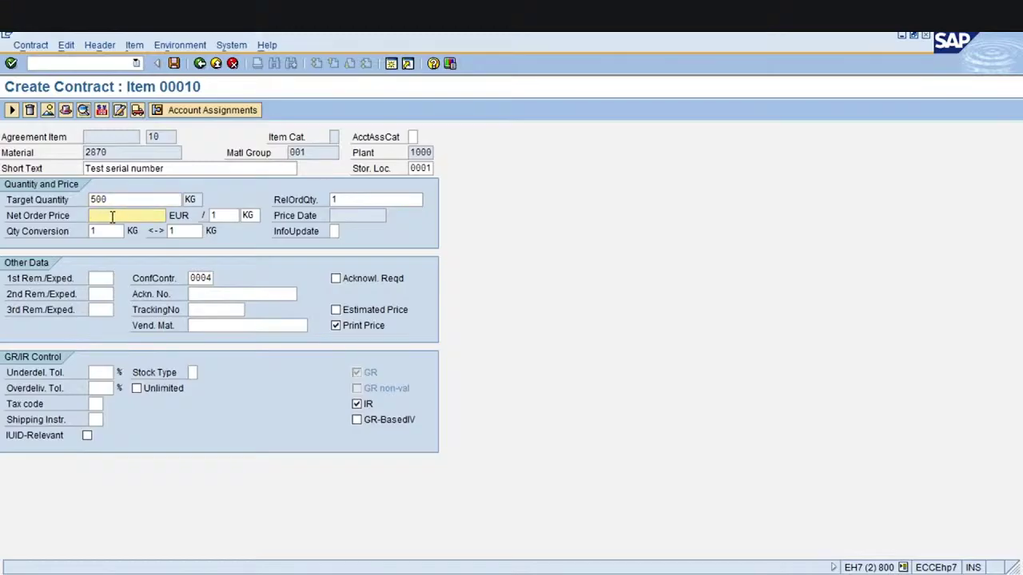
pyautogui.write('50')
pyautogui.click(193, 278)
pyautogui.press('Delete')
pyautogui.press('Delete')
pyautogui.press('Delete')
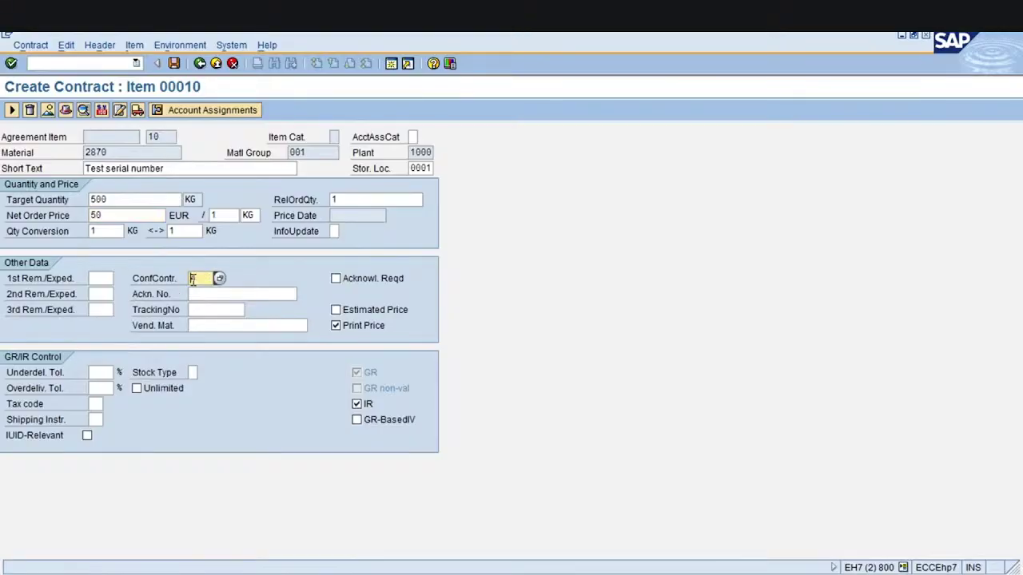
pyautogui.press('Tab')
pyautogui.click(192, 279)
pyautogui.click(102, 112)
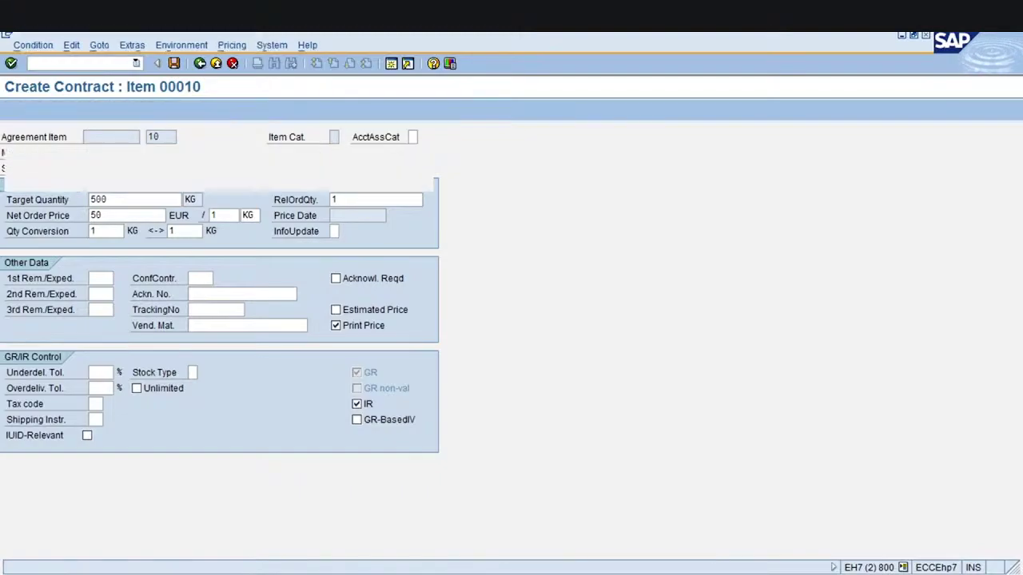
# Add an RA00 condition of 5% to the item, giving a 47.50 net price
pyautogui.click(56, 308)
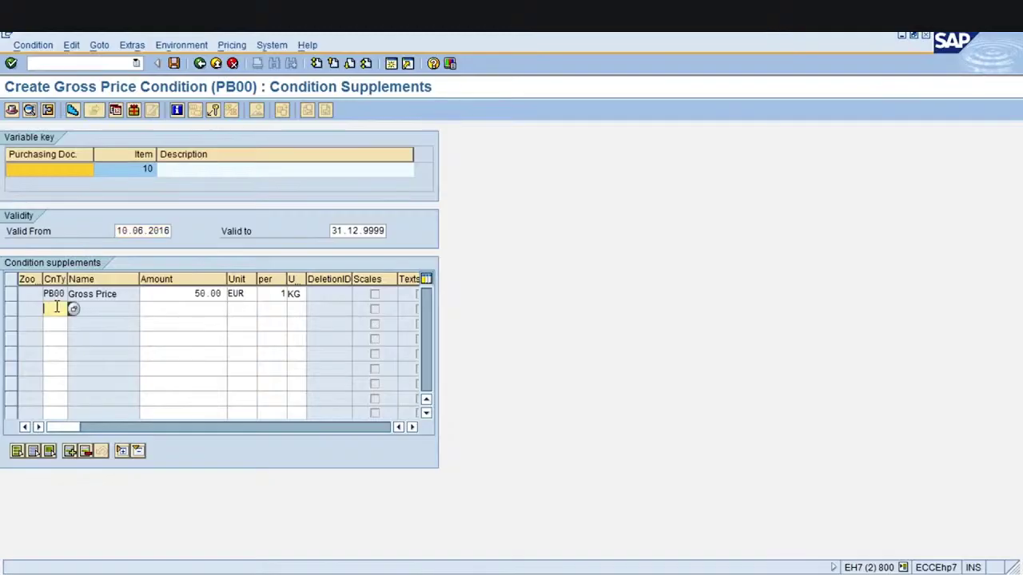
pyautogui.write('ra00')
pyautogui.press('Tab')
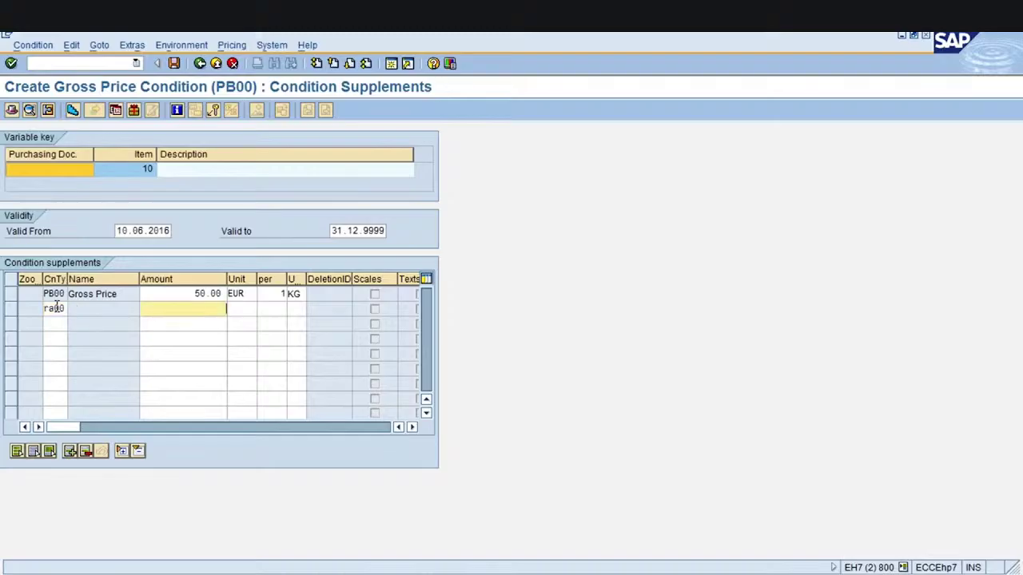
pyautogui.write('5')
pyautogui.press('Return')
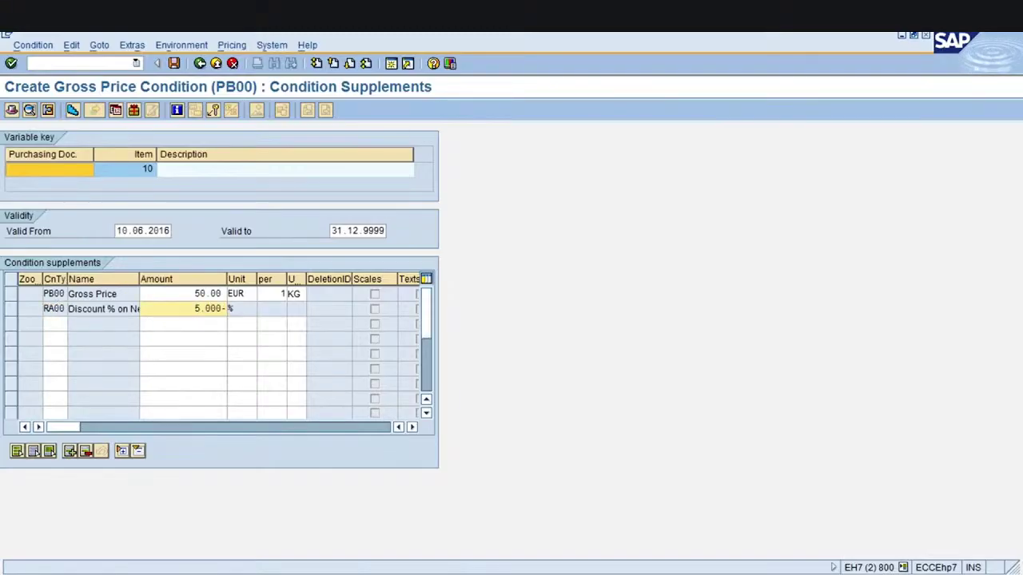
pyautogui.click(200, 64)
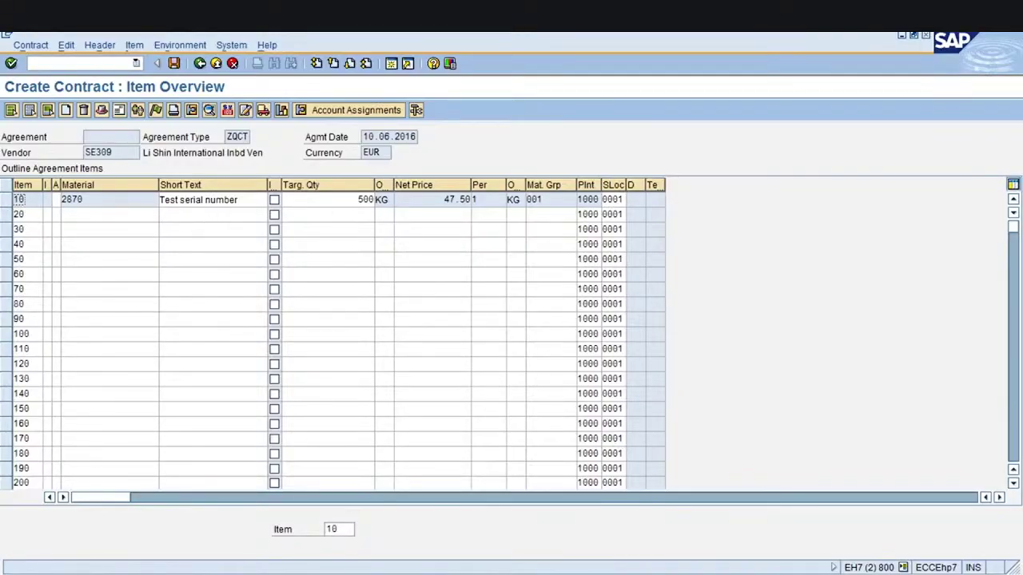
# Save the quantity contract, confirming despite the missing output message record
pyautogui.click(175, 64)
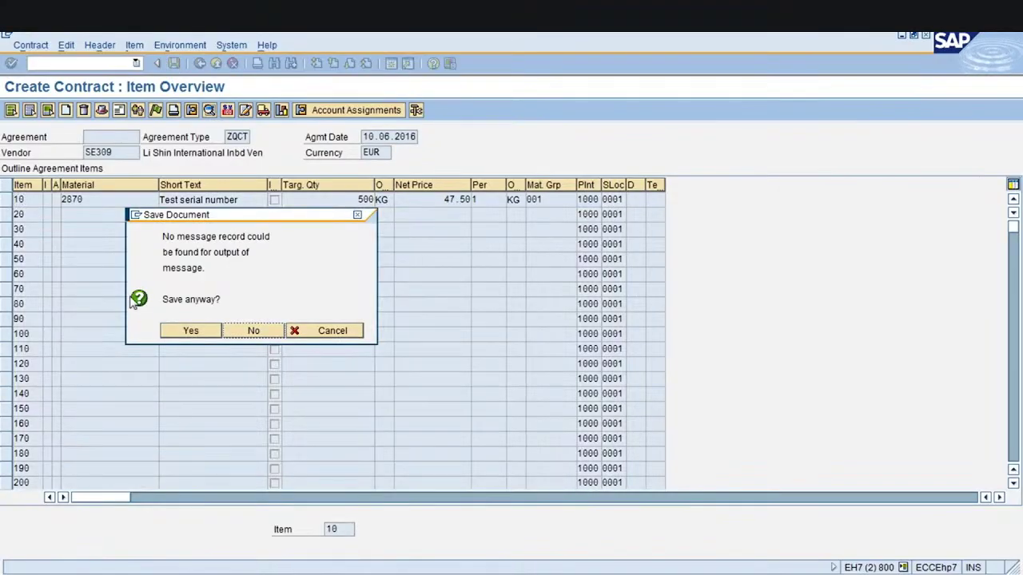
pyautogui.click(190, 340)
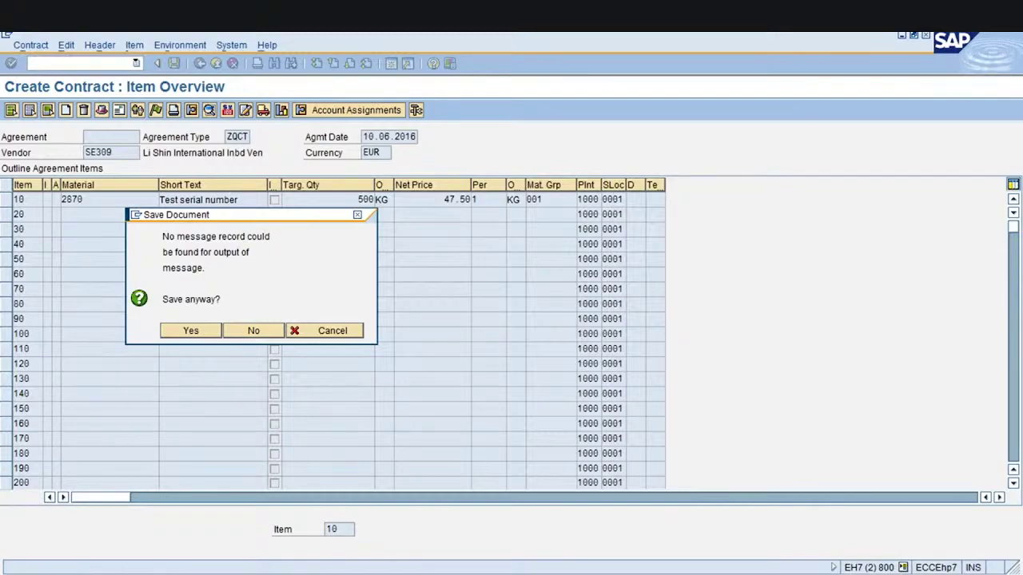
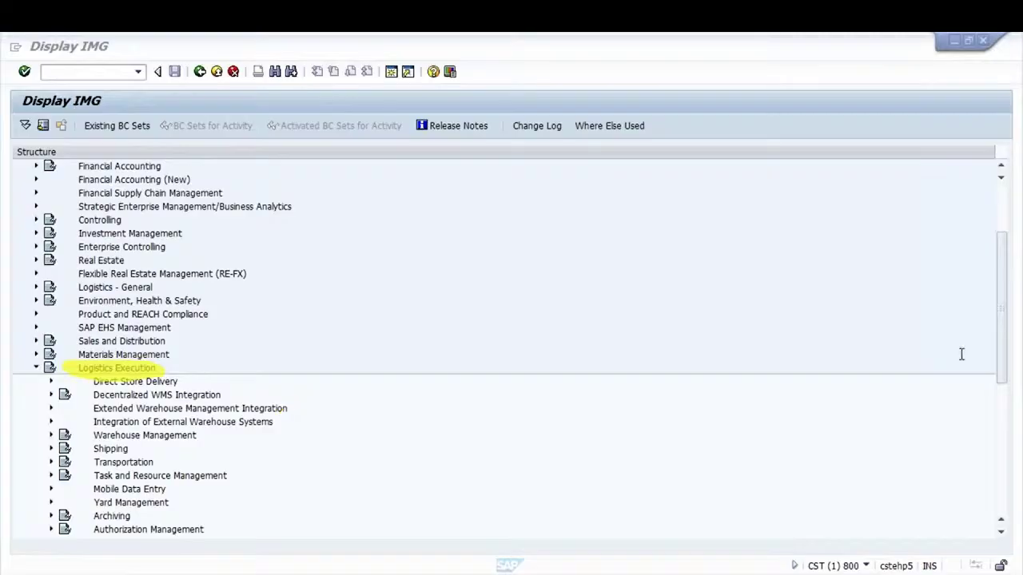
# Expand Warehouse Management > Master Data > Storage Bins in the IMG to reach the bin types activity
pyautogui.click(50, 435)
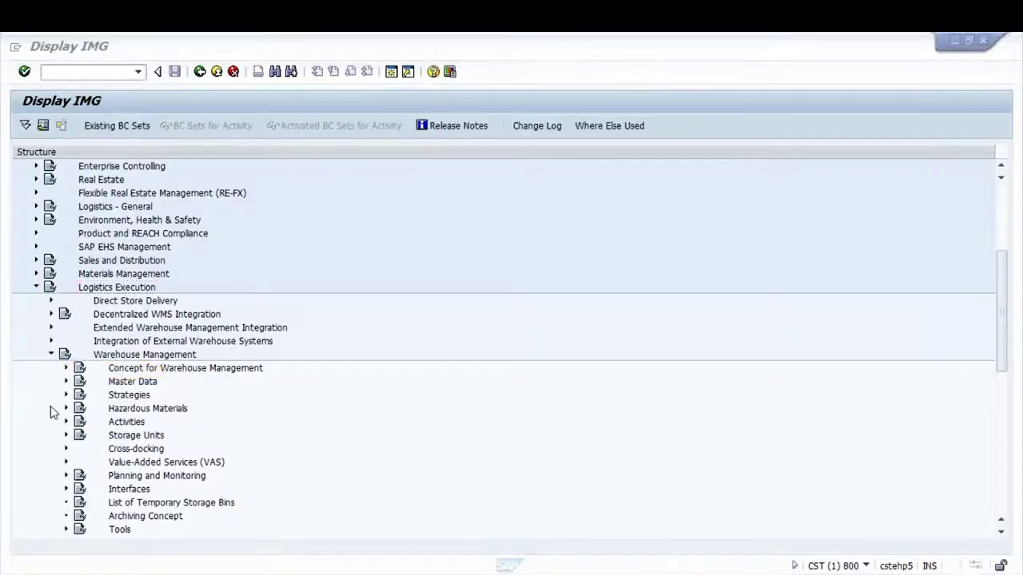
pyautogui.click(66, 381)
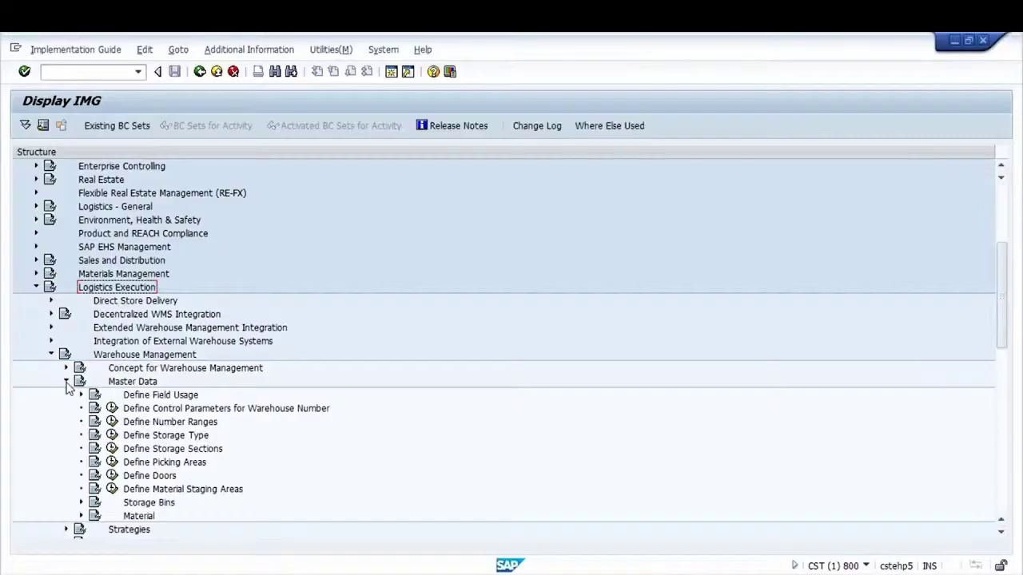
pyautogui.click(163, 439)
pyautogui.click(150, 452)
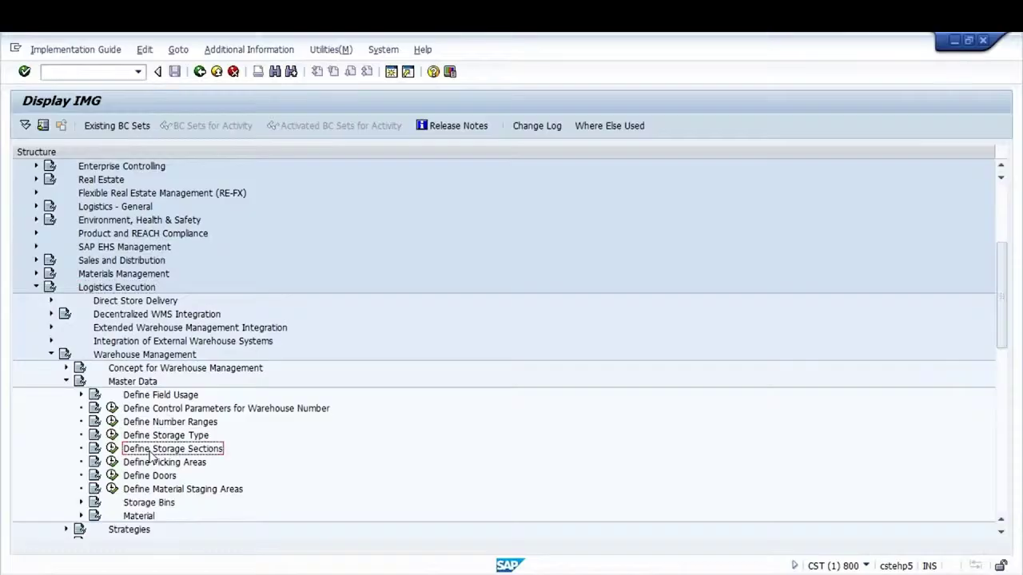
pyautogui.click(81, 503)
pyautogui.click(209, 508)
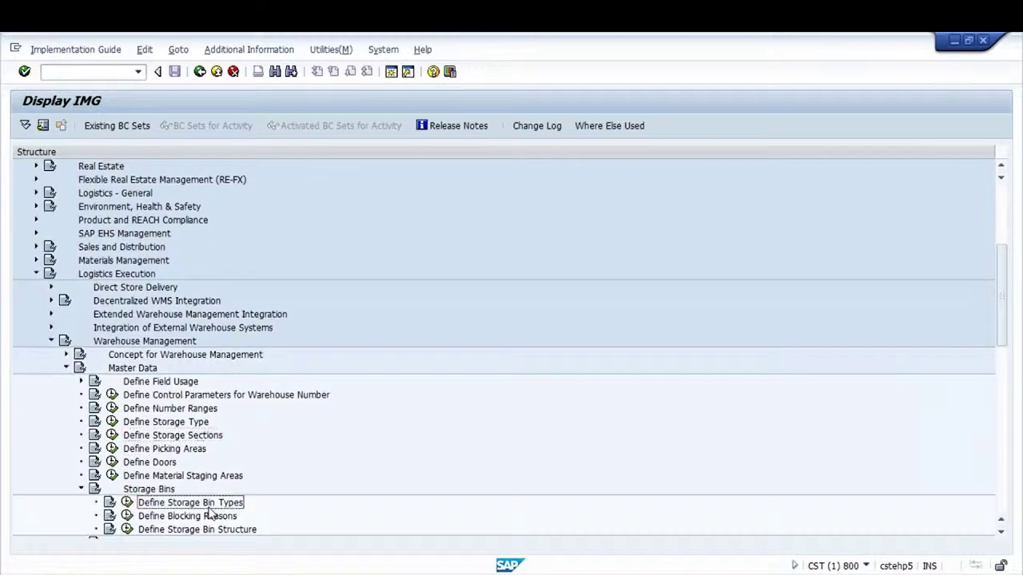
pyautogui.press('Down')
pyautogui.press('Down')
pyautogui.press('Down')
pyautogui.press('Down')
pyautogui.press('Down')
pyautogui.press('Down')
pyautogui.press('Down')
pyautogui.press('Down')
pyautogui.press('Down')
pyautogui.press('Down')
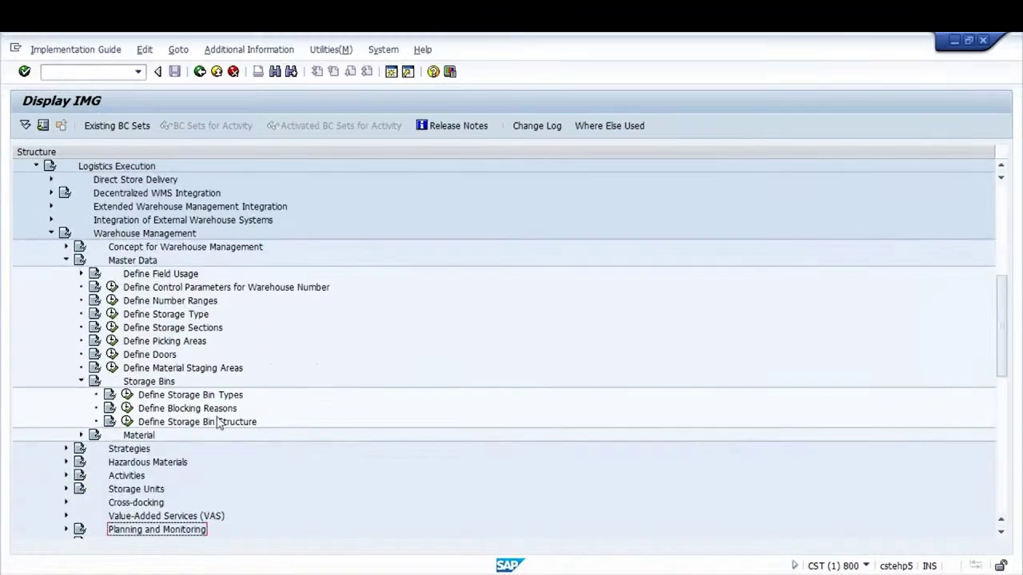
pyautogui.click(189, 397)
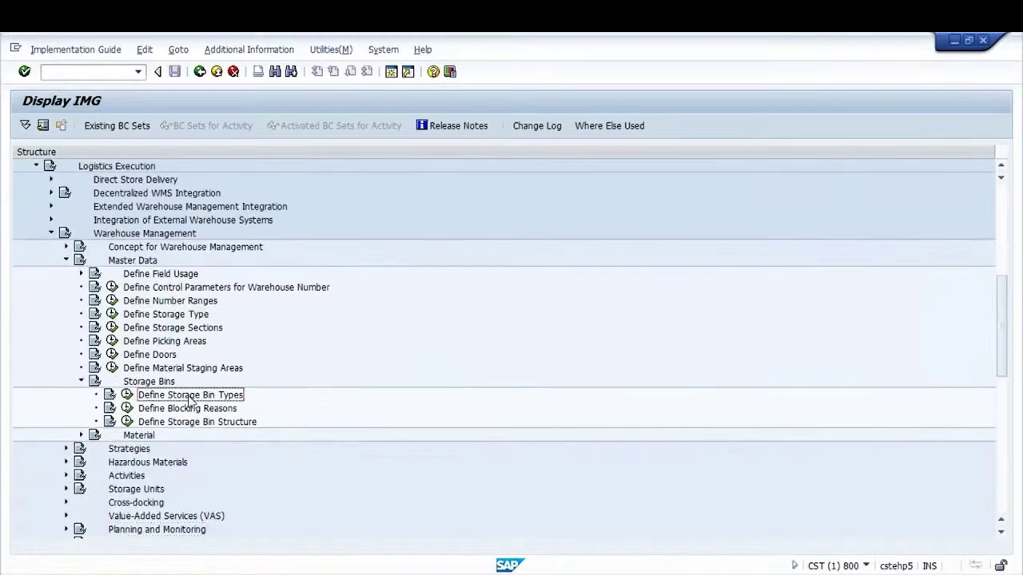
pyautogui.click(127, 394)
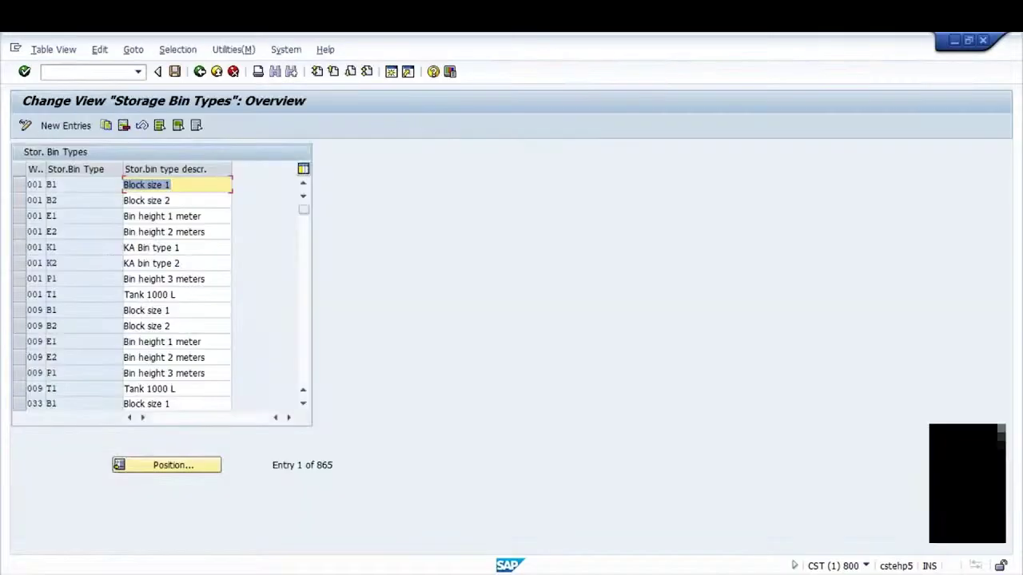
pyautogui.click(192, 463)
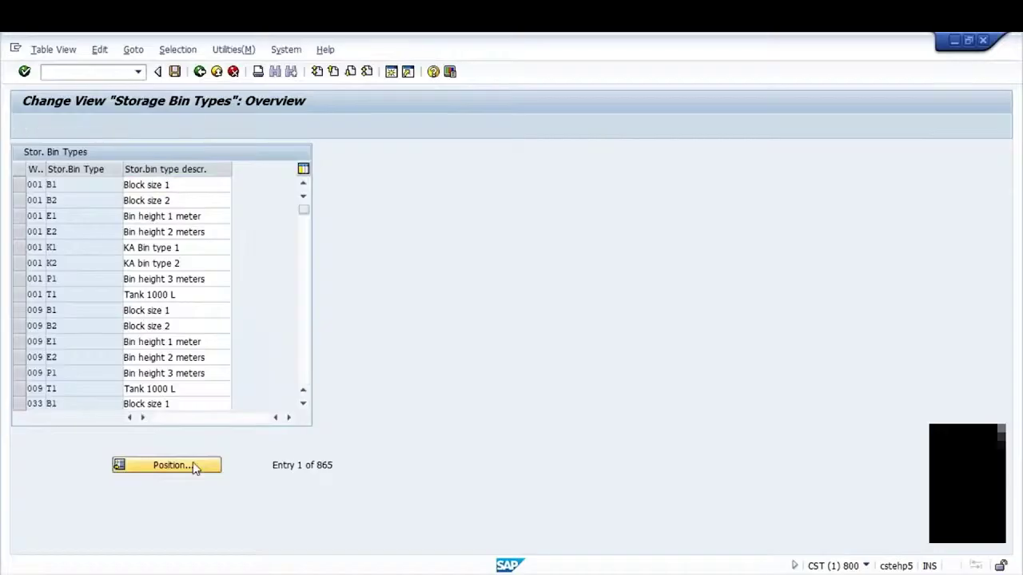
pyautogui.write('001')
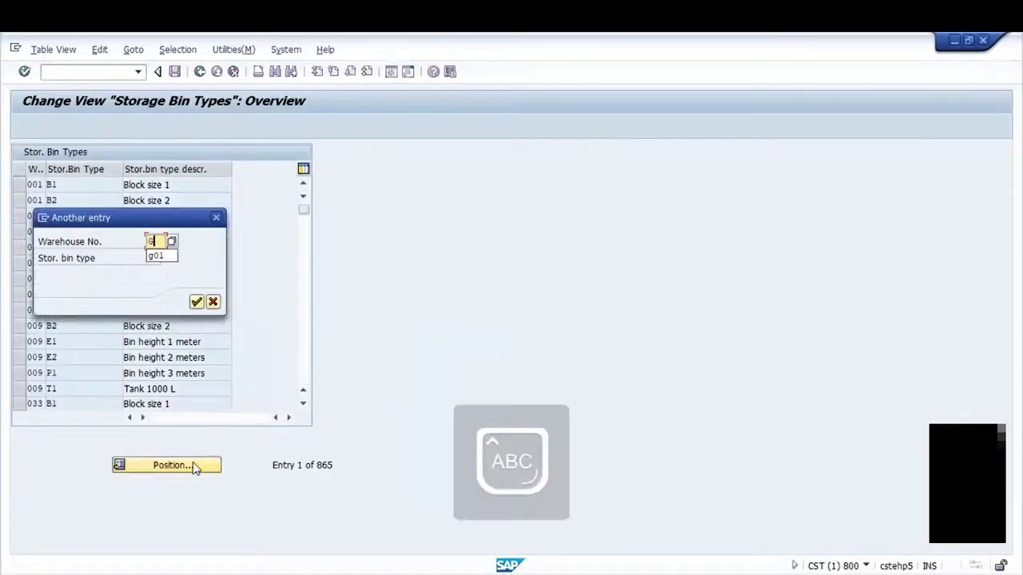
pyautogui.press('Tab')
pyautogui.press('Return')
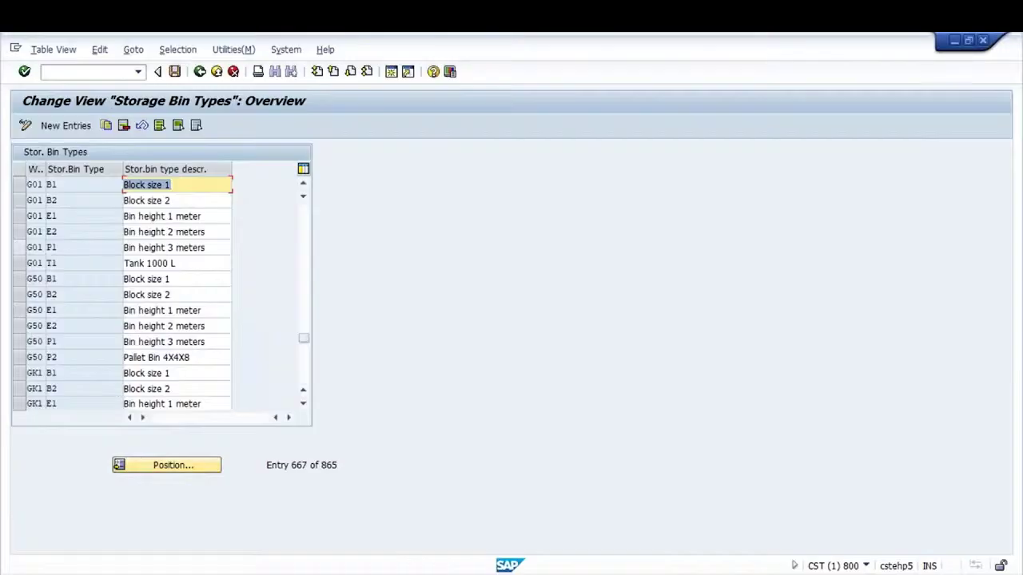
pyautogui.click(18, 184)
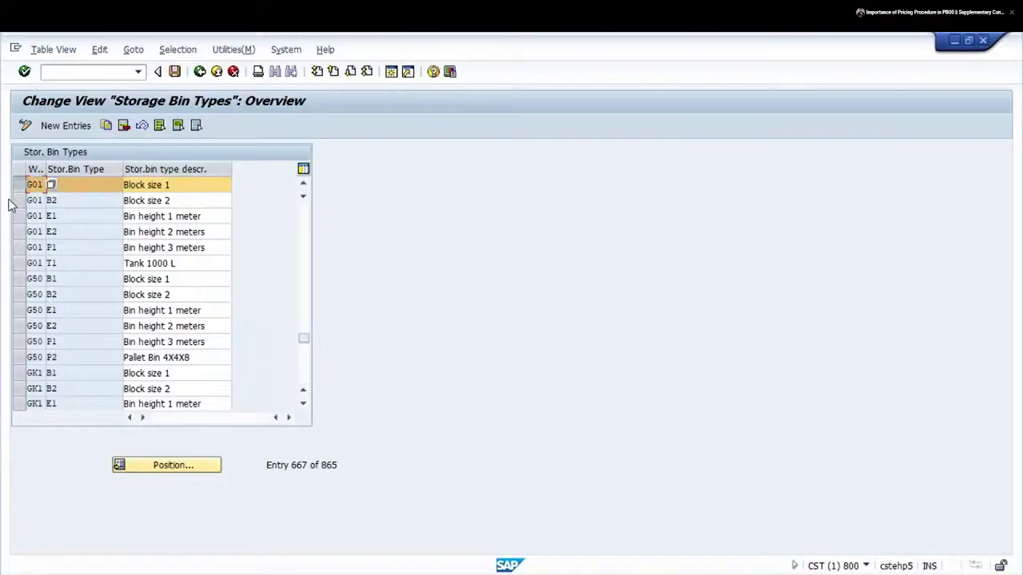
pyautogui.click(93, 210)
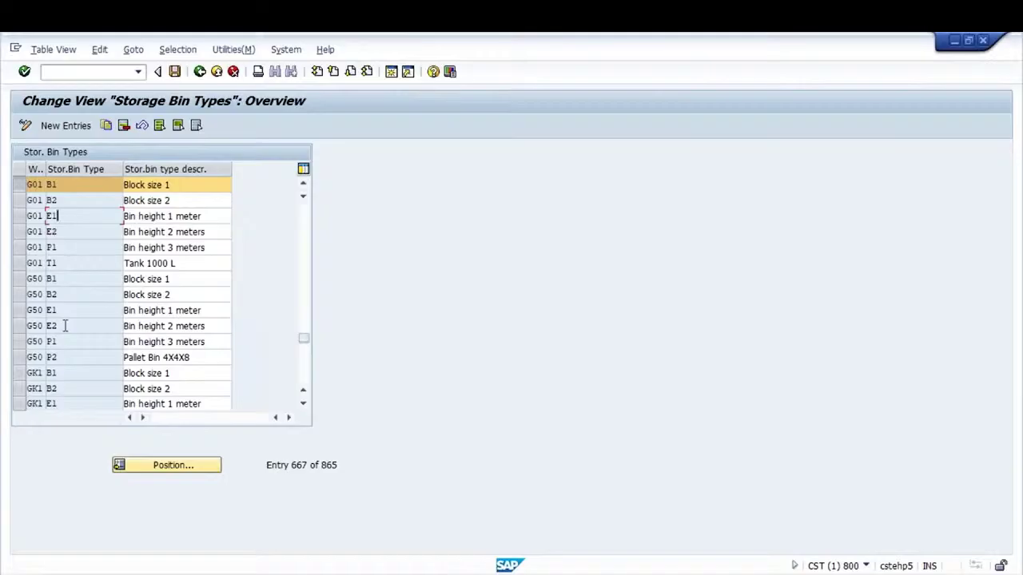
pyautogui.click(214, 216)
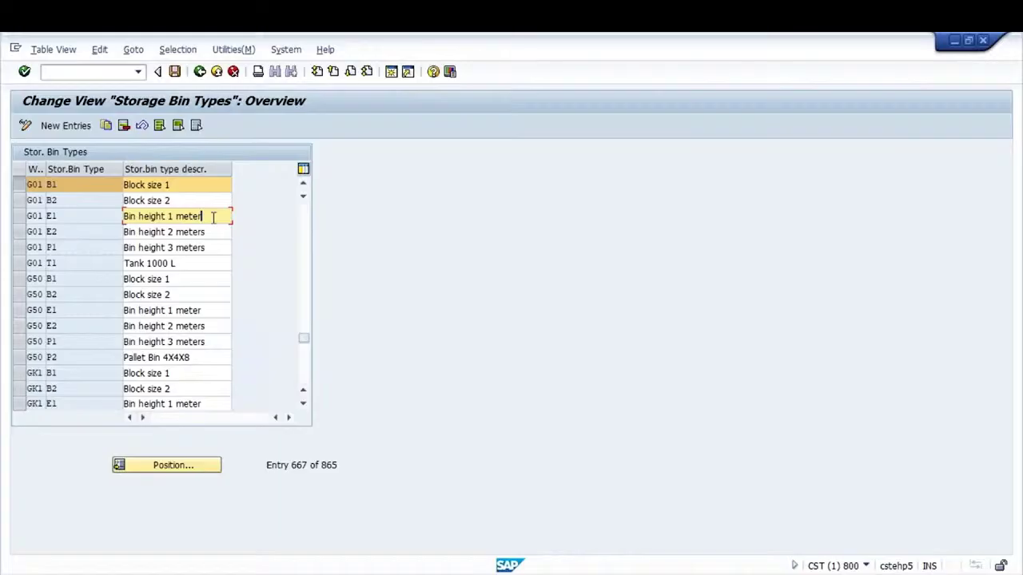
pyautogui.click(26, 215)
pyautogui.click(24, 186)
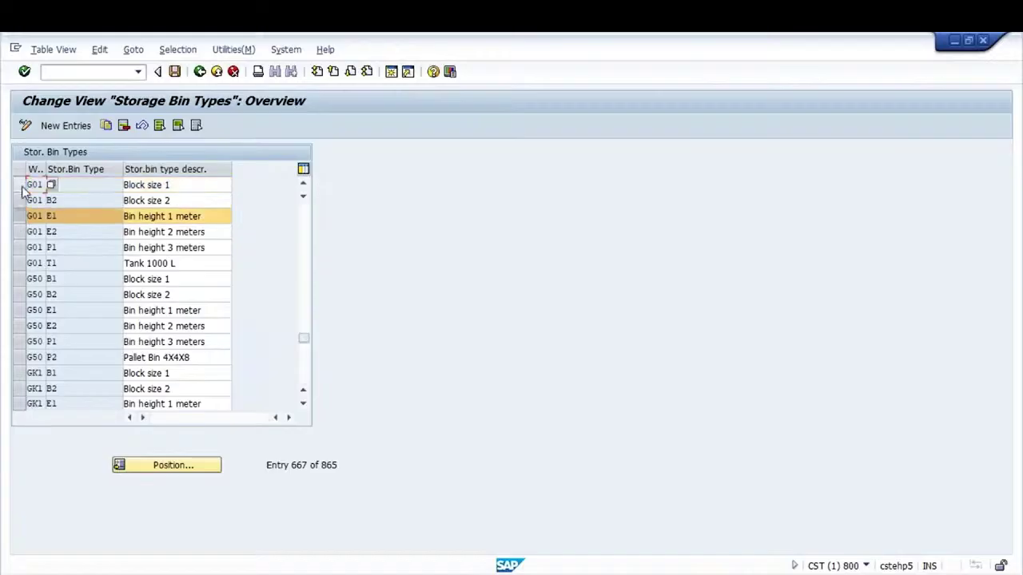
pyautogui.click(21, 248)
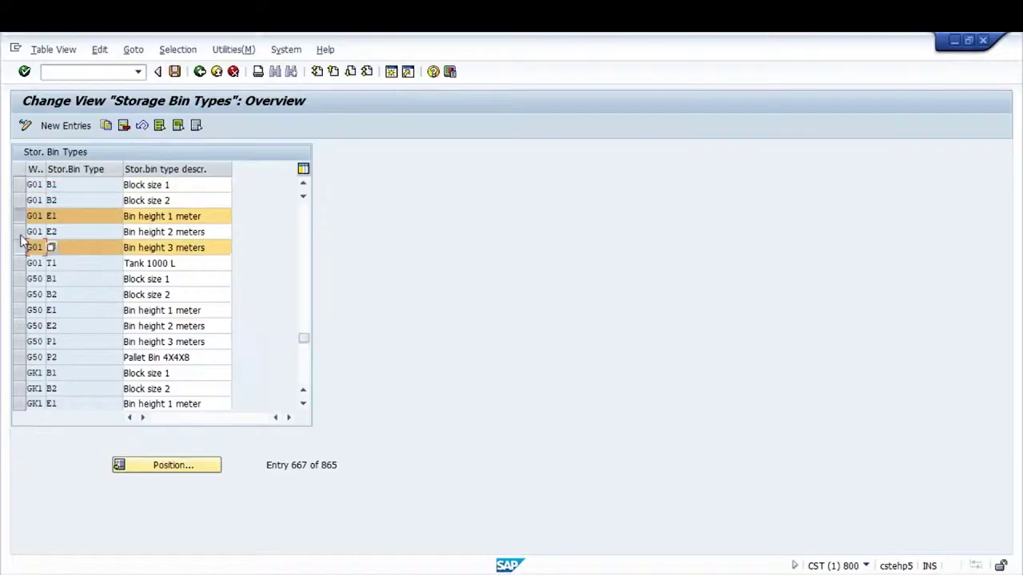
pyautogui.click(24, 221)
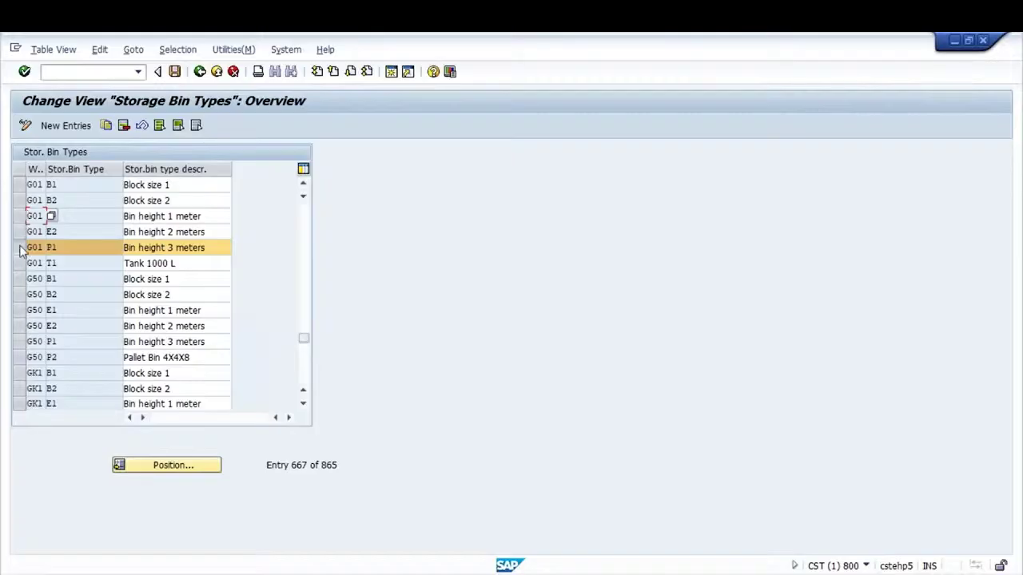
pyautogui.click(23, 250)
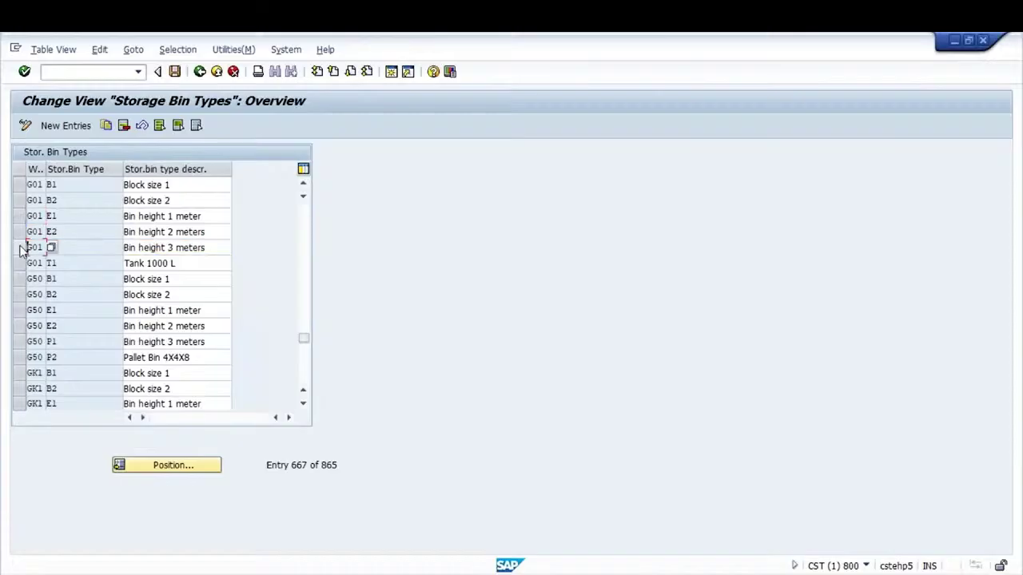
pyautogui.click(92, 219)
pyautogui.click(200, 72)
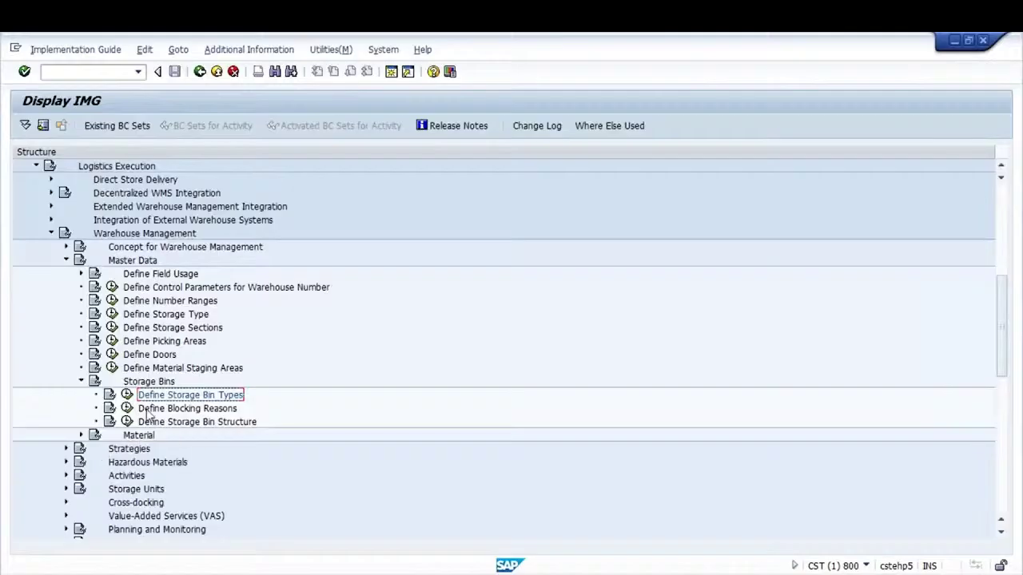
pyautogui.click(128, 409)
# Open Define Blocking Reasons at warehouse G01 and rename reason 1 to 'Maintanance Work'
pyautogui.click(127, 408)
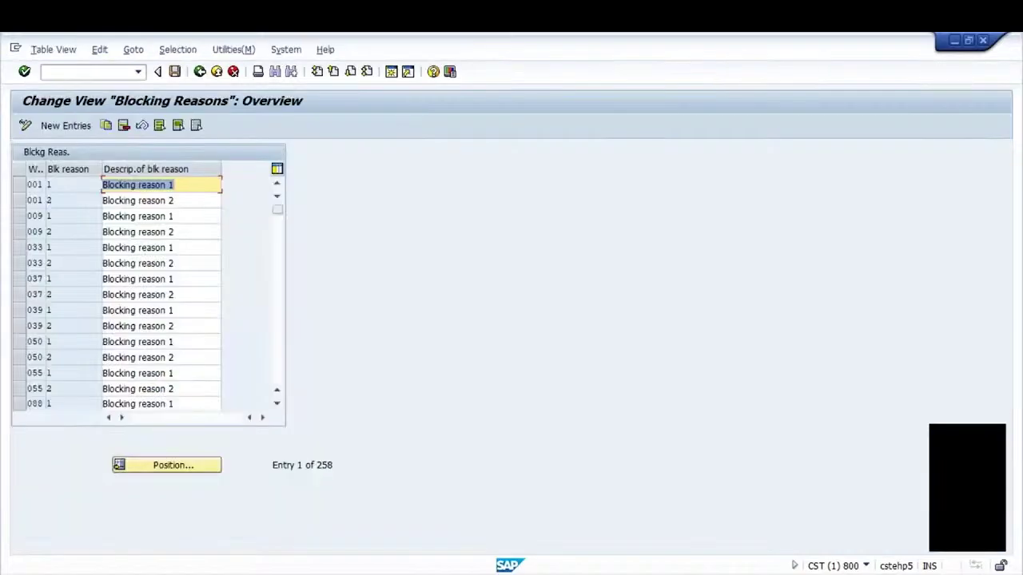
pyautogui.click(176, 469)
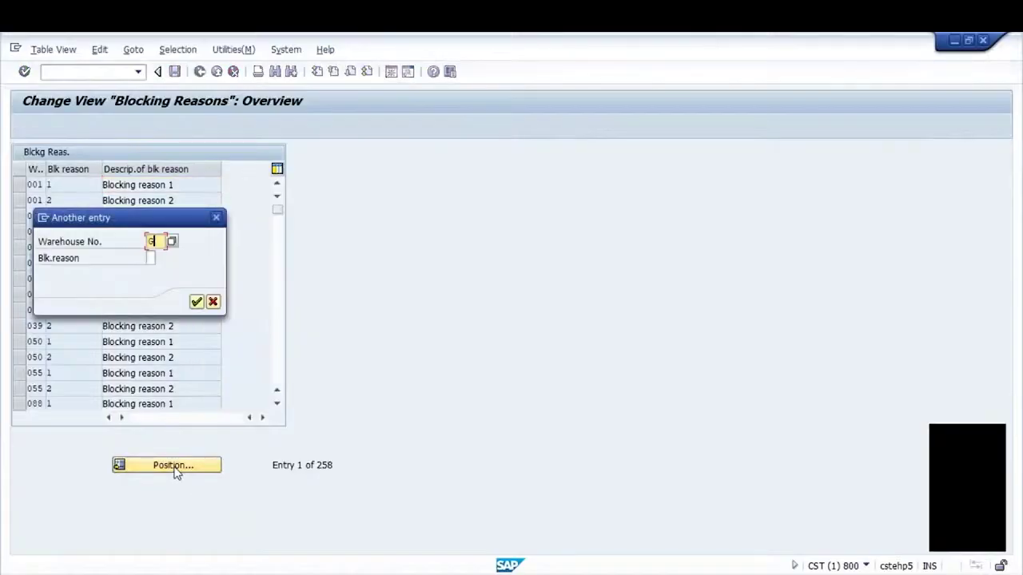
pyautogui.write('G01')
pyautogui.press('Return')
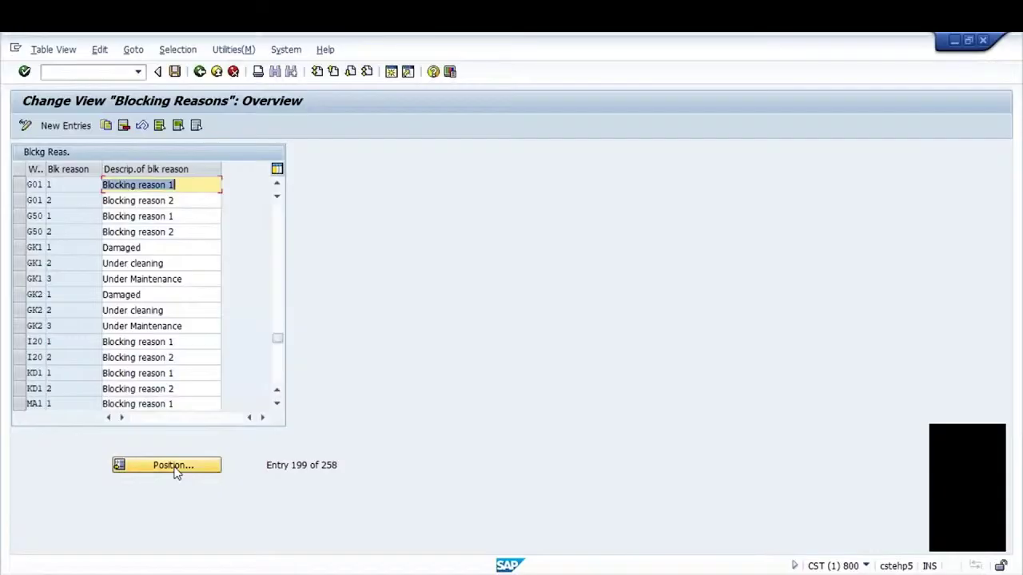
pyautogui.write('Mainta')
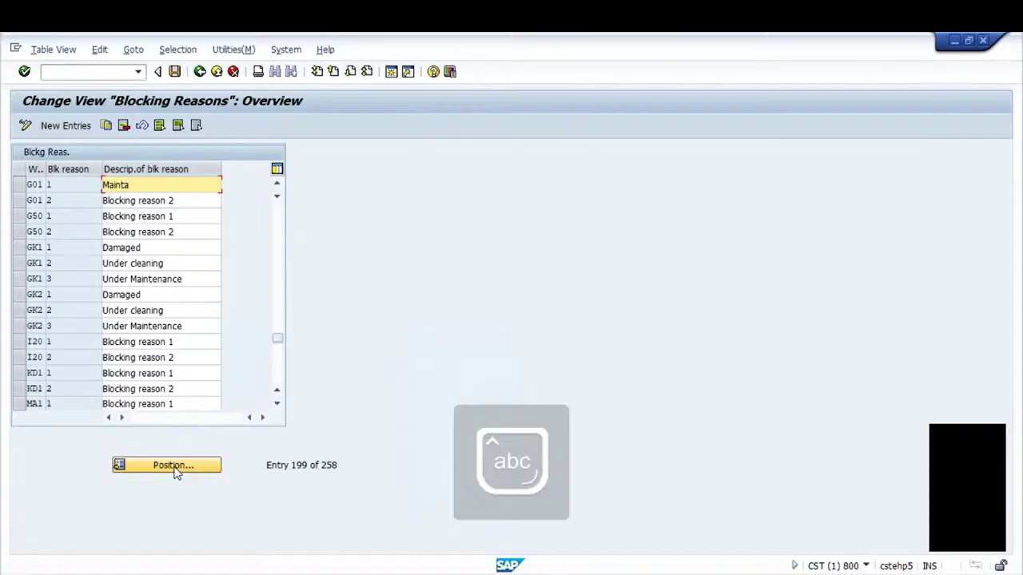
pyautogui.press('BackSpace')
pyautogui.write('enance')
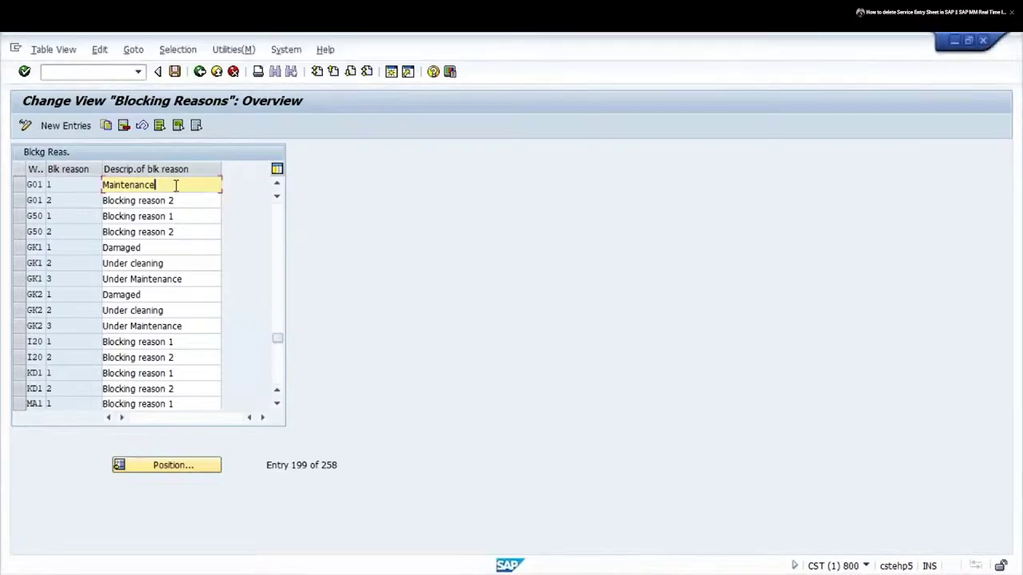
pyautogui.write('Work')
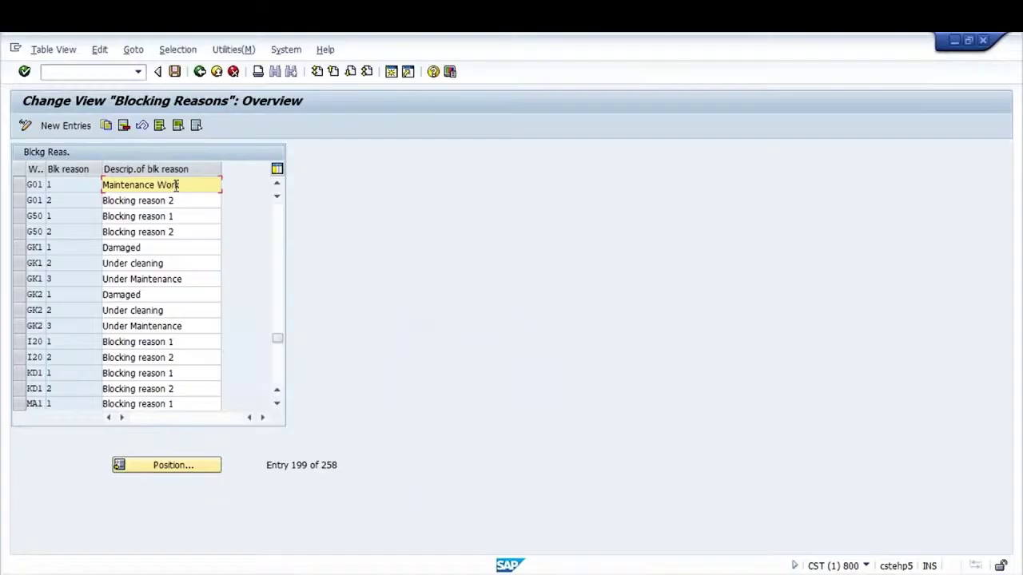
# Describe blocking reason 2 as 'Special Business Req' and save the table
pyautogui.press('Tab')
pyautogui.hotkey('shift', 'Home')
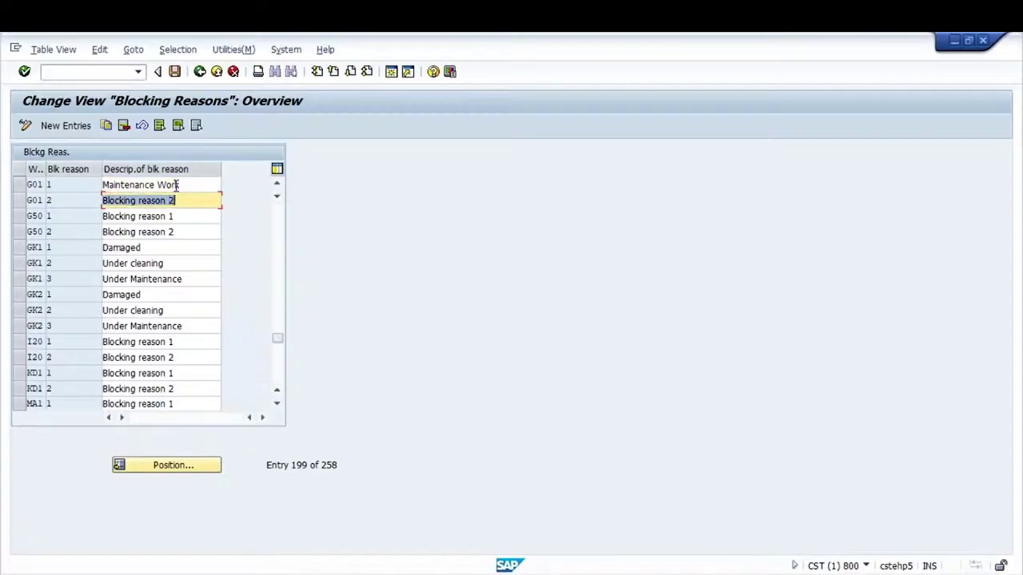
pyautogui.press('capslock')
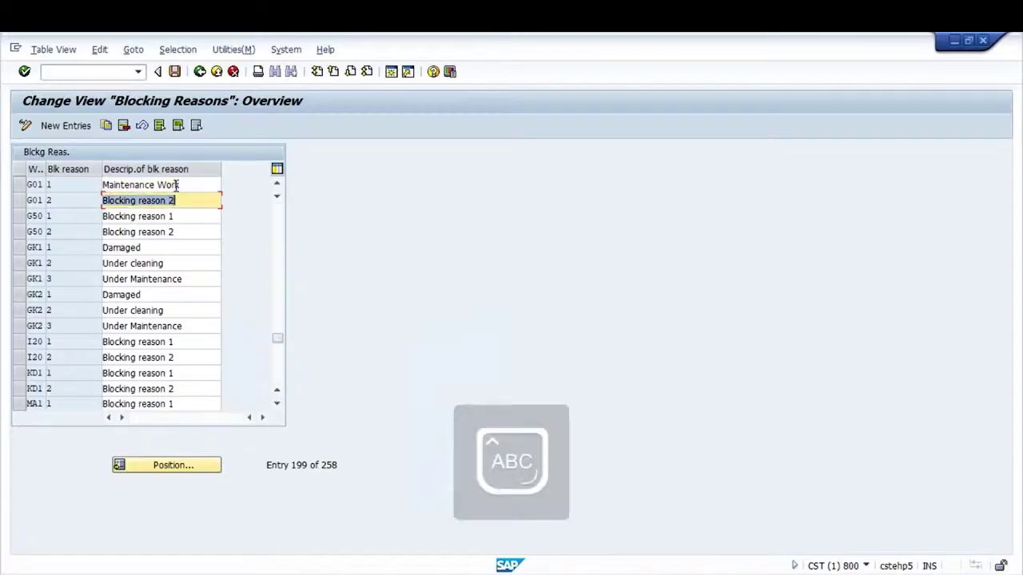
pyautogui.write('B')
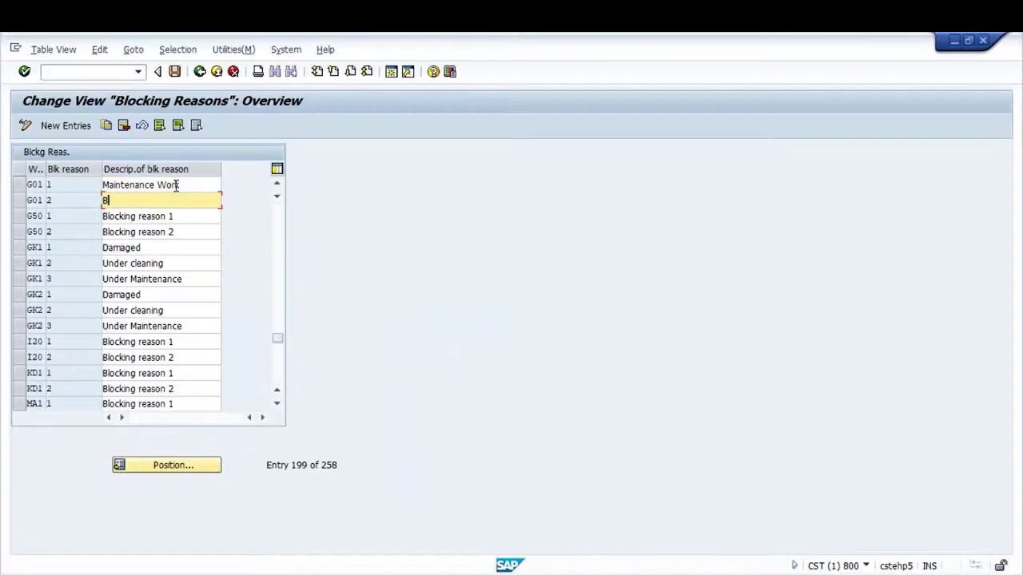
pyautogui.press('BackSpace')
pyautogui.write('B')
pyautogui.press('capslock')
pyautogui.write('usiness')
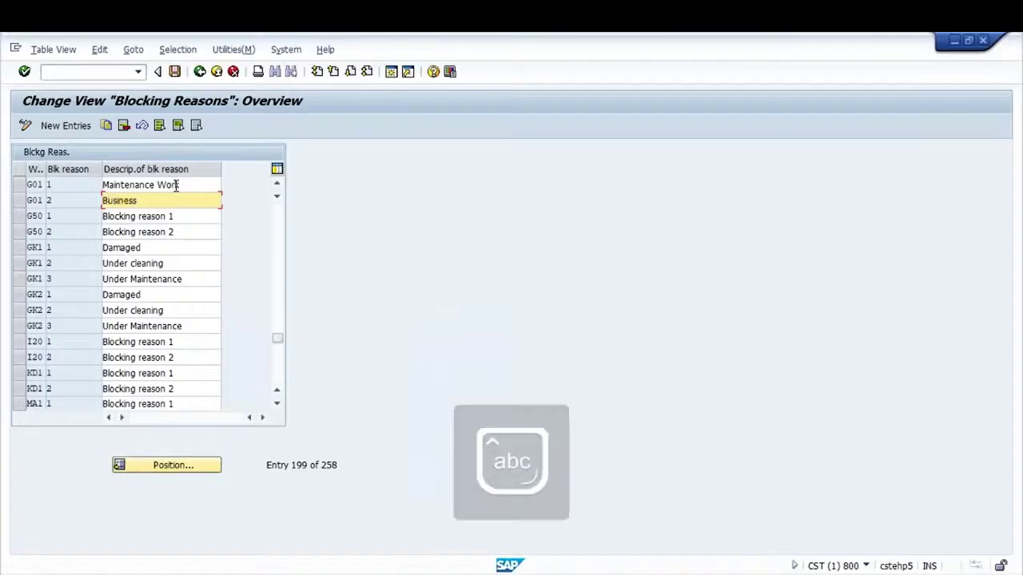
pyautogui.press('BackSpace')
pyautogui.press('BackSpace')
pyautogui.press('BackSpace')
pyautogui.press('BackSpace')
pyautogui.press('BackSpace')
pyautogui.press('BackSpace')
pyautogui.press('BackSpace')
pyautogui.press('BackSpace')
pyautogui.press('capslock')
pyautogui.write('S')
pyautogui.press('capslock')
pyautogui.write('pecial')
pyautogui.press('capslock')
pyautogui.write('B')
pyautogui.press('capslock')
pyautogui.write('usiness')
pyautogui.press('capslock')
pyautogui.write('R')
pyautogui.press('capslock')
pyautogui.write('ea')
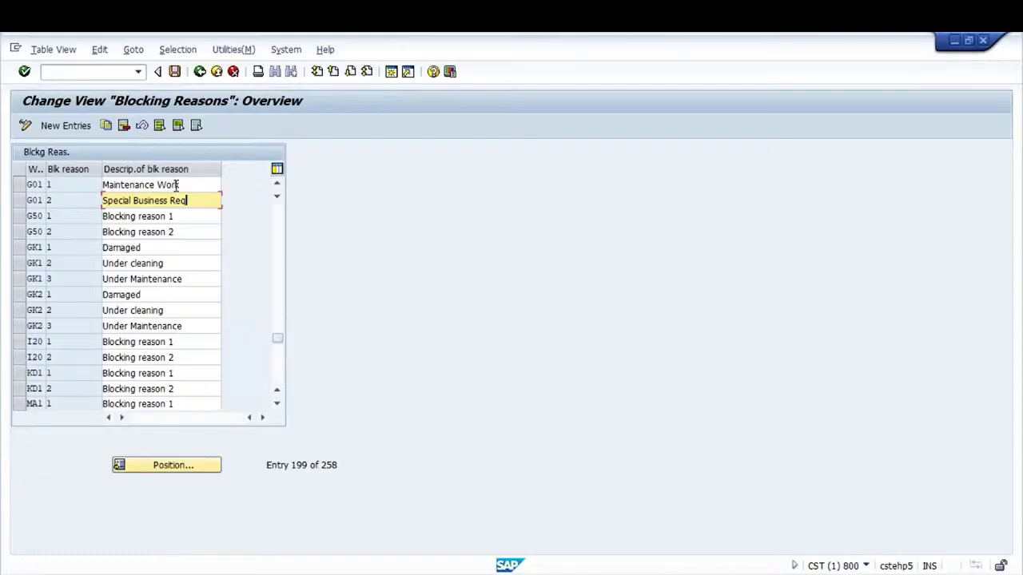
pyautogui.click(175, 71)
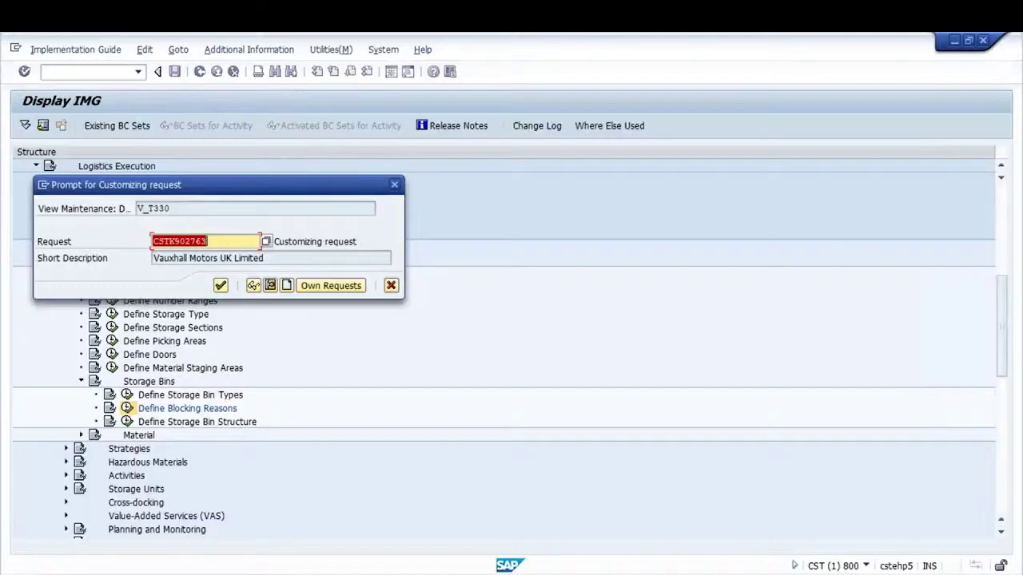
# Record the changes in a new customizing request described with the user's name and 'Test WM', then open Define Storage Bin Structure
pyautogui.click(286, 285)
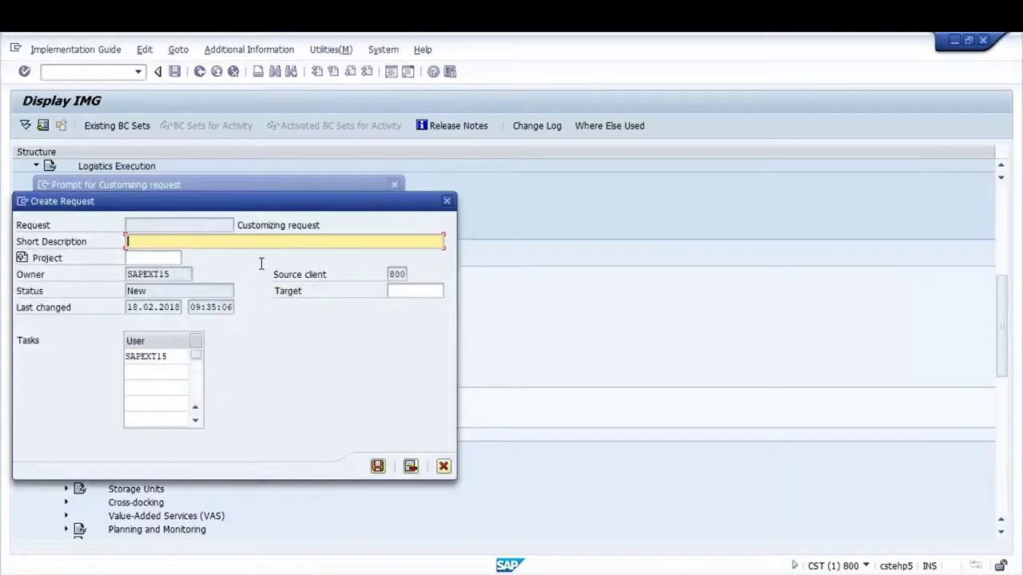
pyautogui.press('capslock')
pyautogui.write('GANESH')
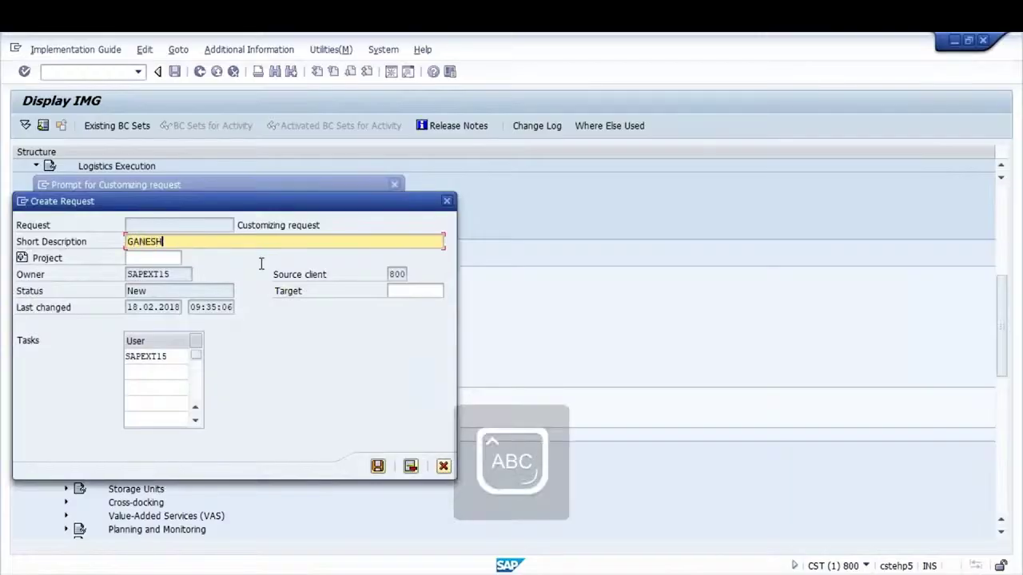
pyautogui.write(': Test WM')
pyautogui.press('Return')
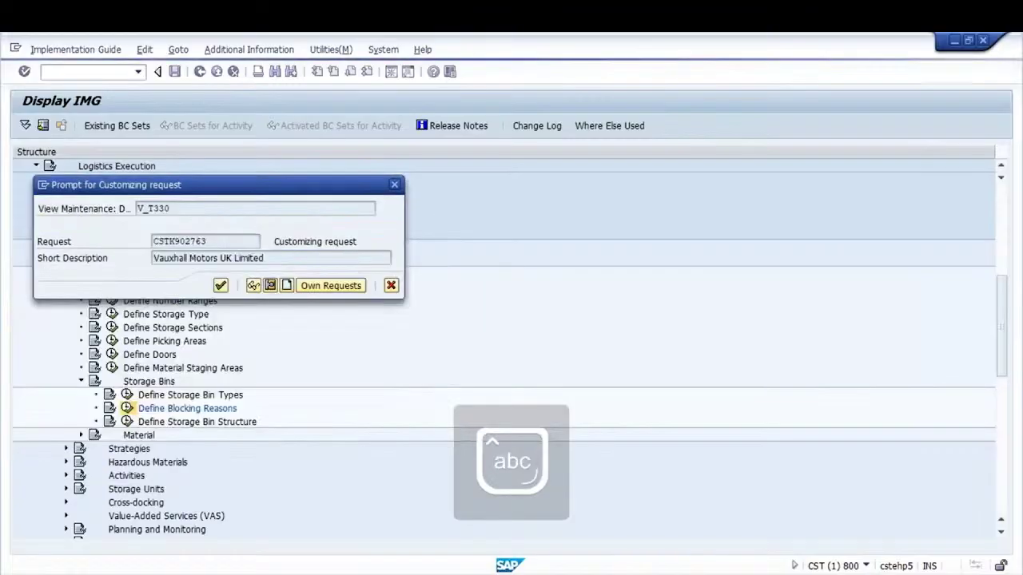
pyautogui.press('Return')
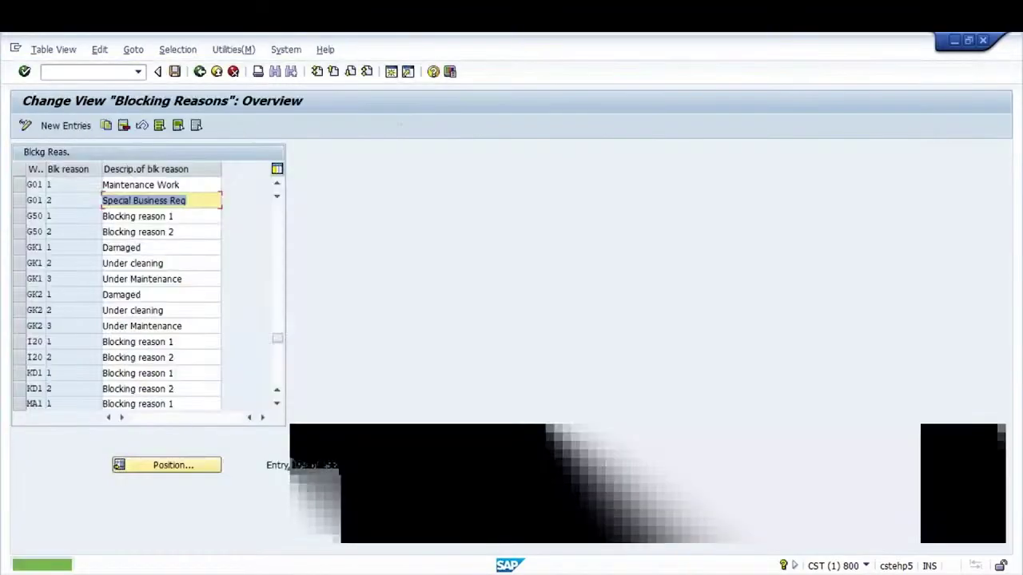
pyautogui.click(200, 71)
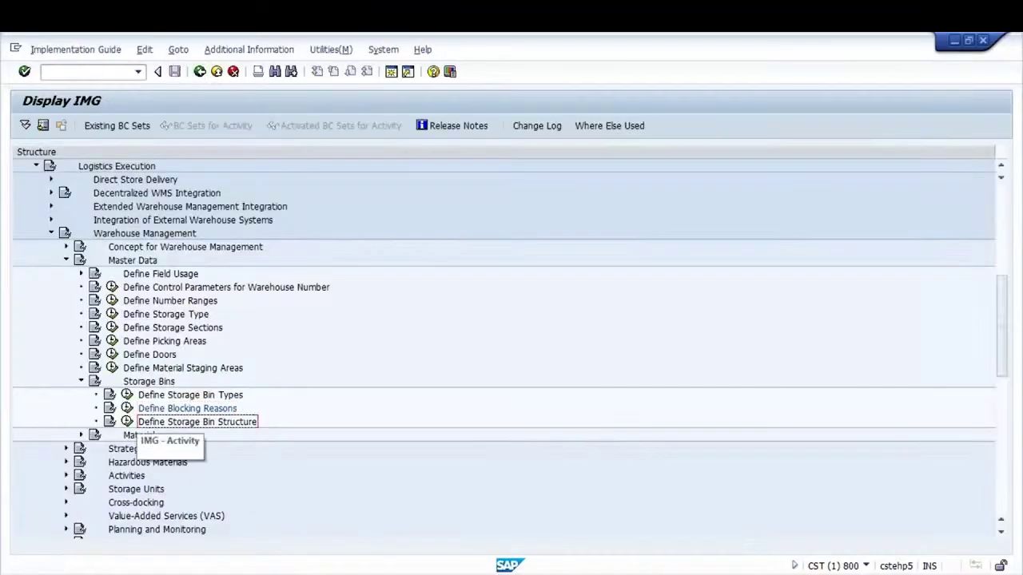
pyautogui.click(127, 421)
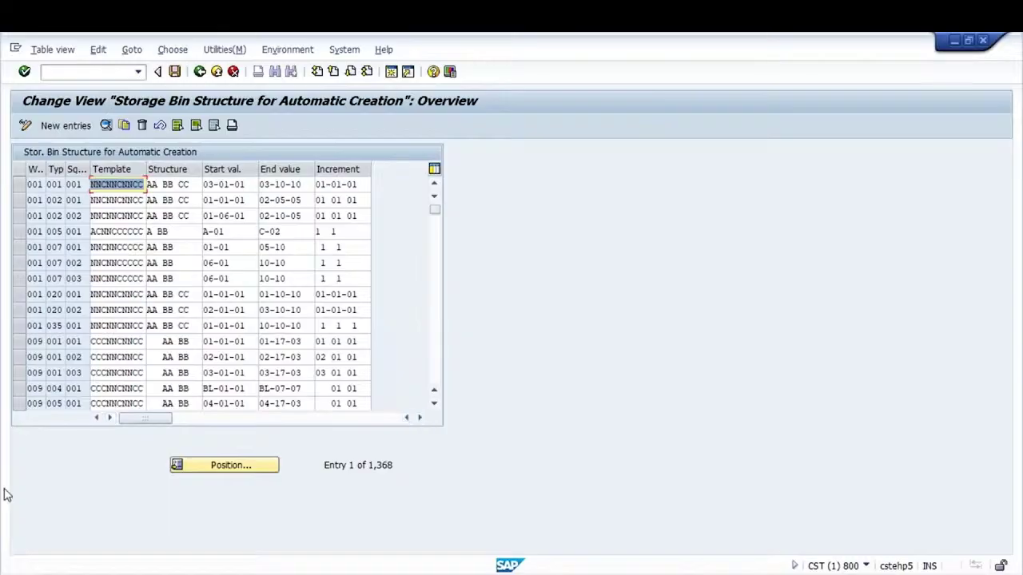
# Position the Storage Bin Structure table to warehouse g01
pyautogui.click(226, 465)
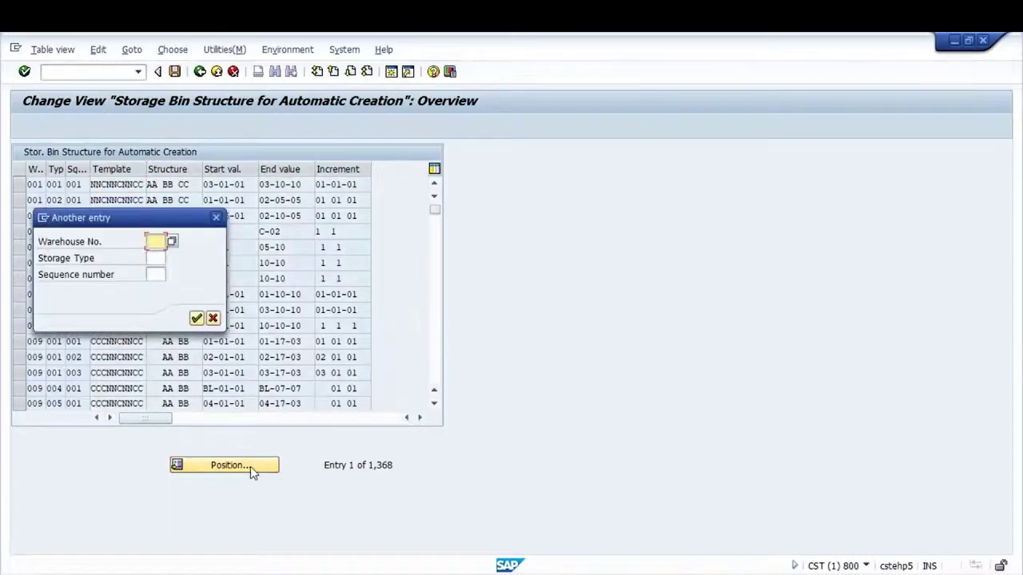
pyautogui.write('g01')
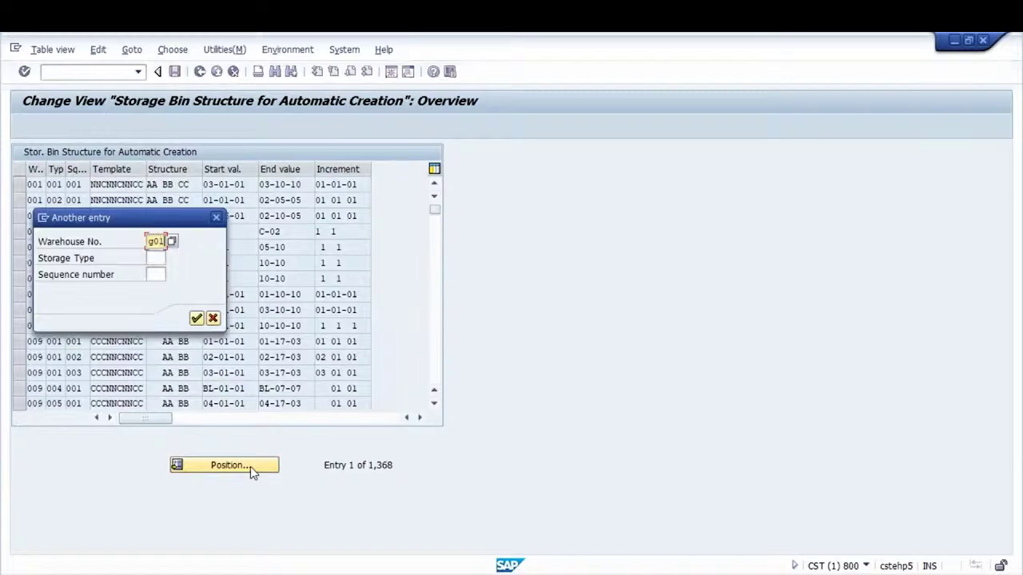
pyautogui.press('Return')
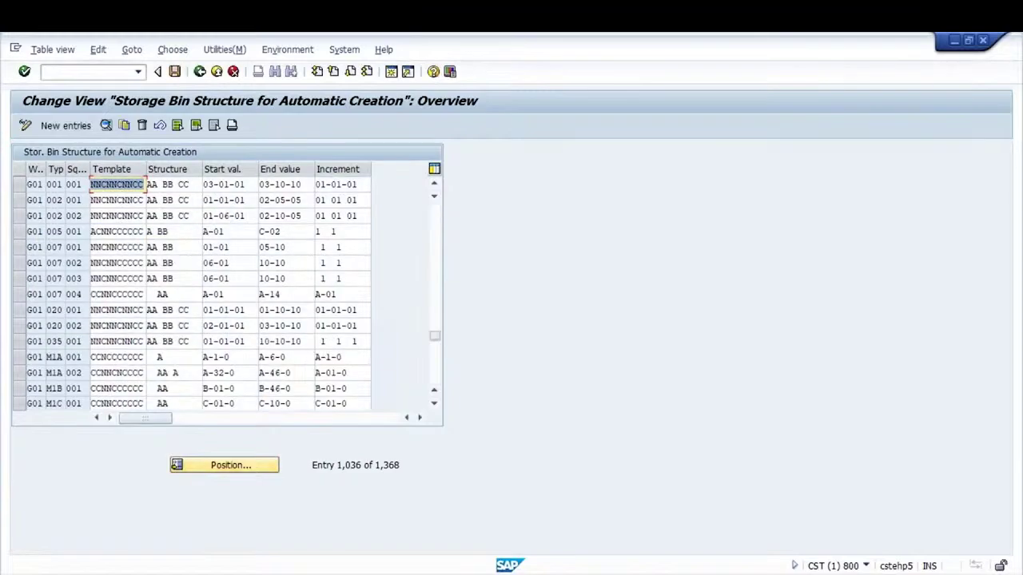
# Copy the G01 001 001 bin structure row and give the new entry storage type WP2
pyautogui.click(20, 192)
pyautogui.click(20, 184)
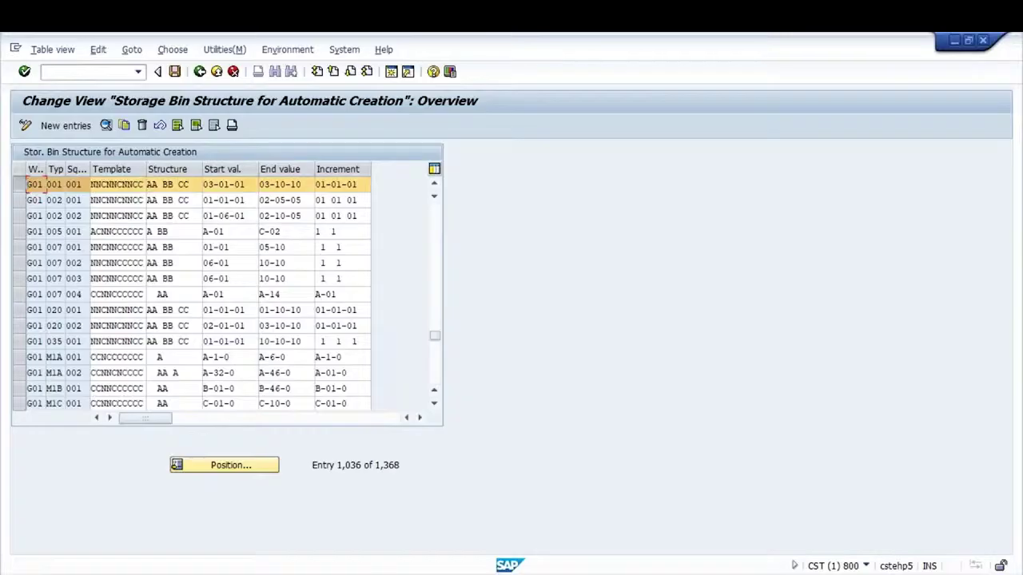
pyautogui.click(125, 126)
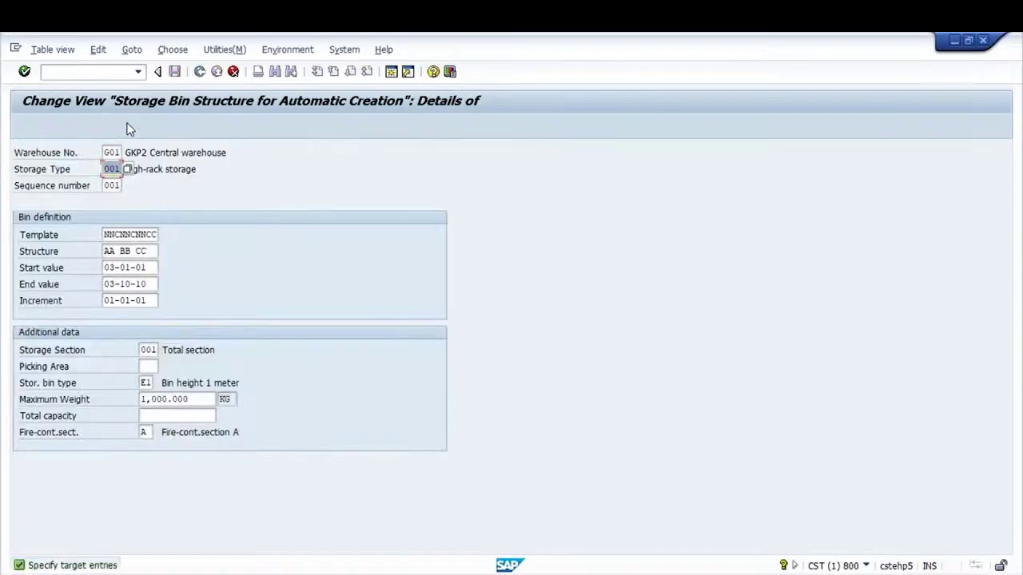
pyautogui.press('capslock')
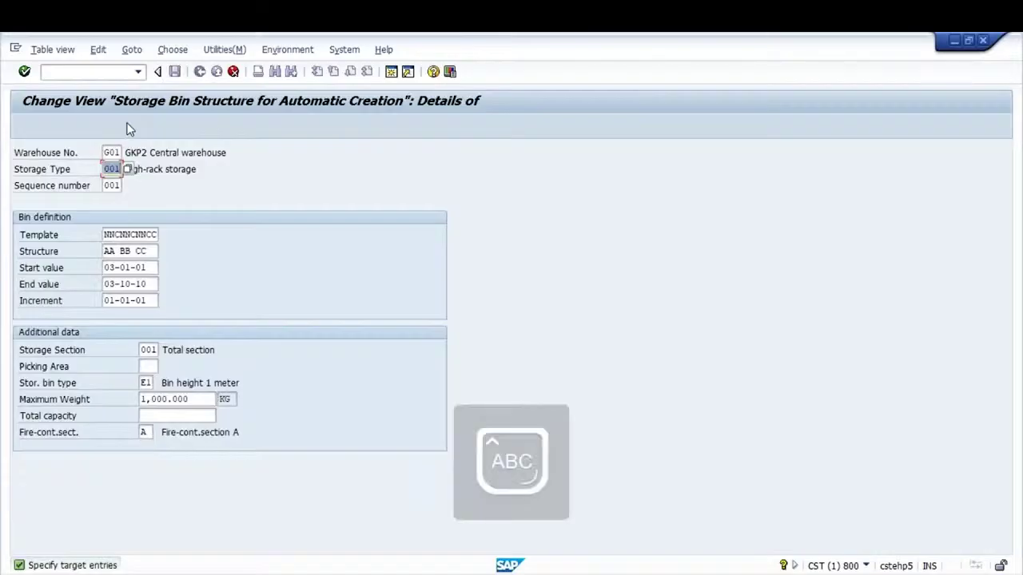
pyautogui.write('WF')
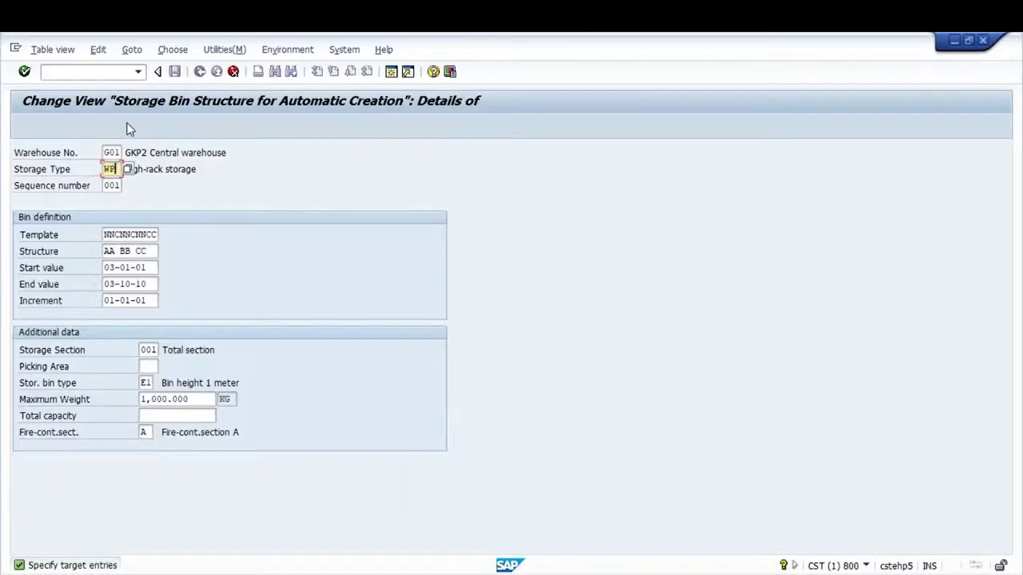
pyautogui.write('2')
pyautogui.press('Tab')
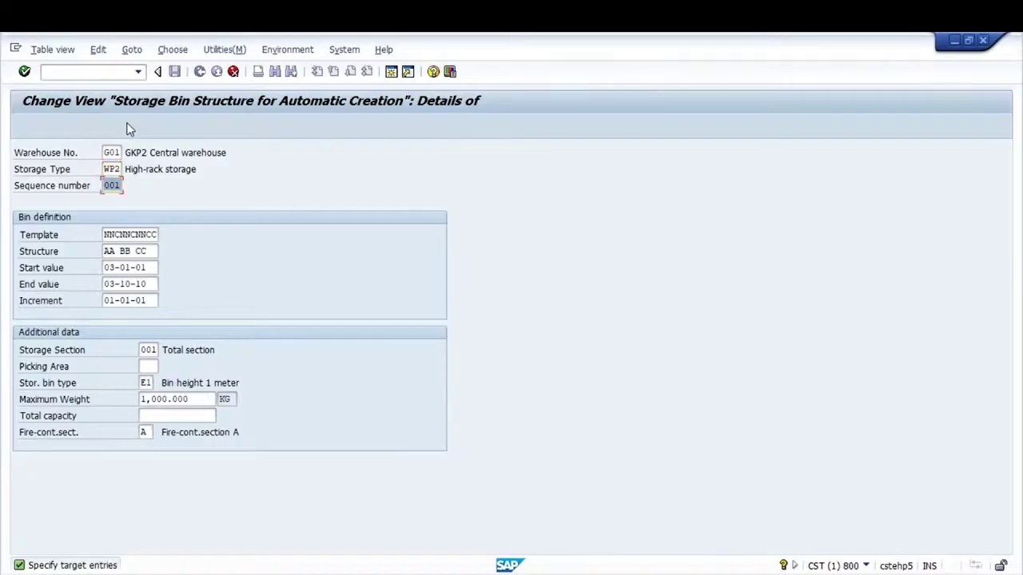
# Set start value 20-01-01 and end value 20-10-10, then confirm the copied entry
pyautogui.press('Tab')
pyautogui.press('Tab')
pyautogui.press('Tab')
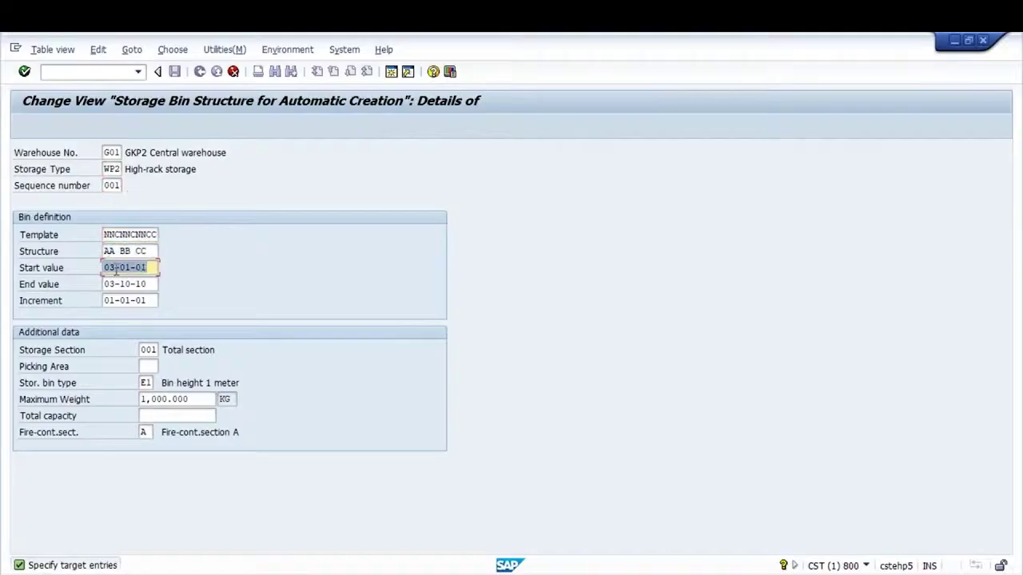
pyautogui.press('End')
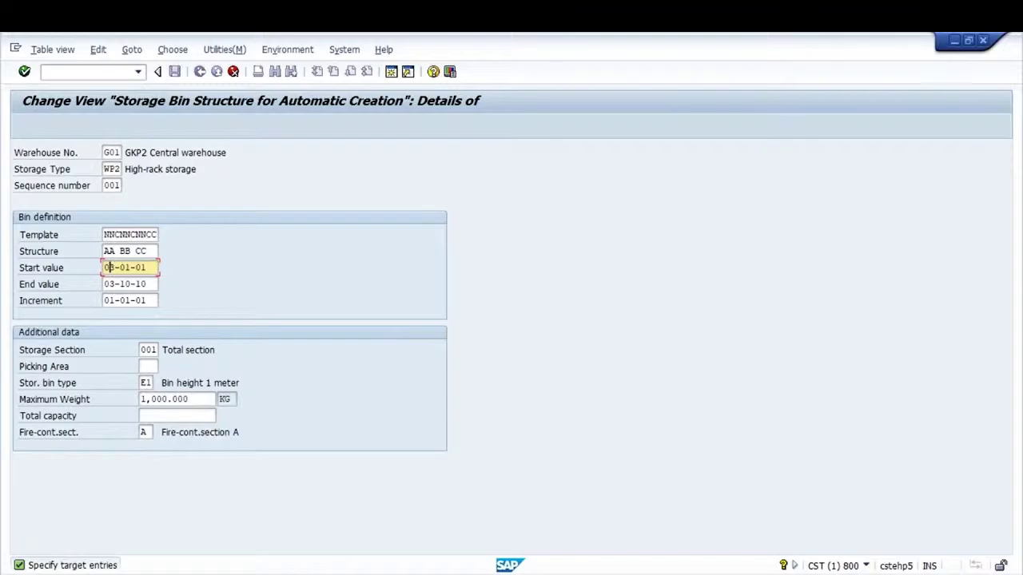
pyautogui.press('Delete')
pyautogui.press('BackSpace')
pyautogui.write('20')
pyautogui.click(114, 284)
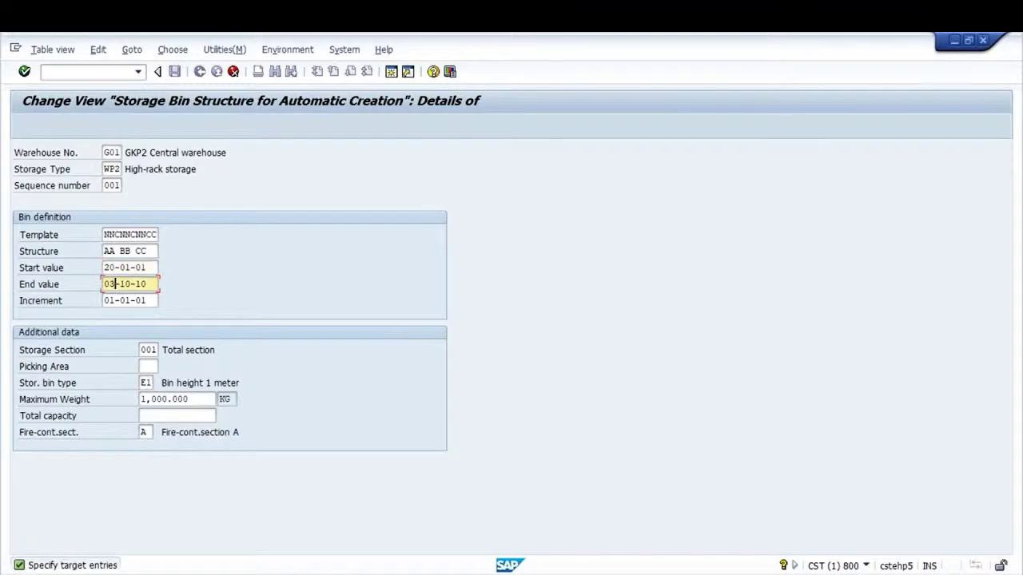
pyautogui.press('BackSpace')
pyautogui.press('BackSpace')
pyautogui.write('20')
pyautogui.press('Return')
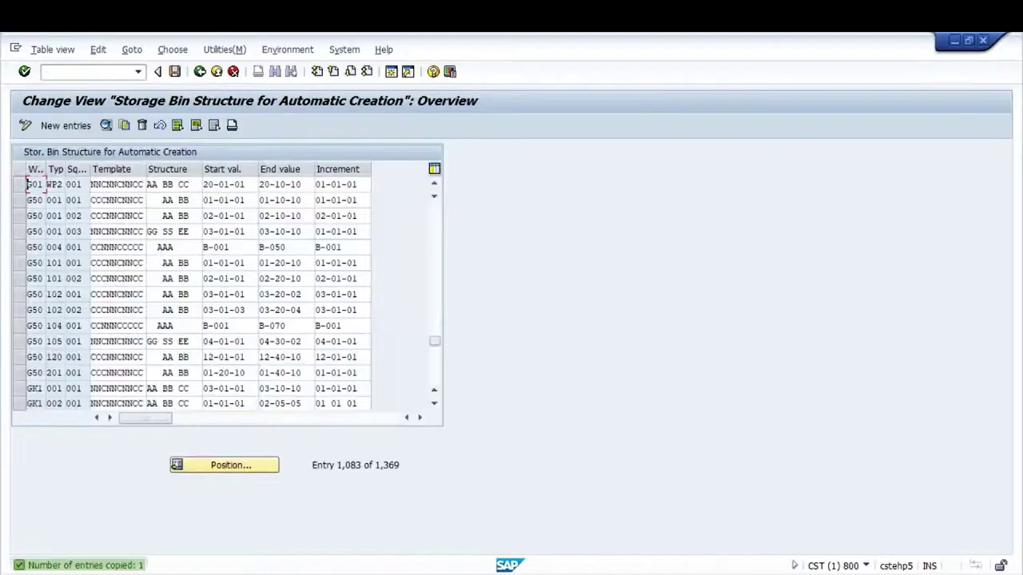
# Select the new G01 WP2 row and save it to the customizing request
pyautogui.click(235, 185)
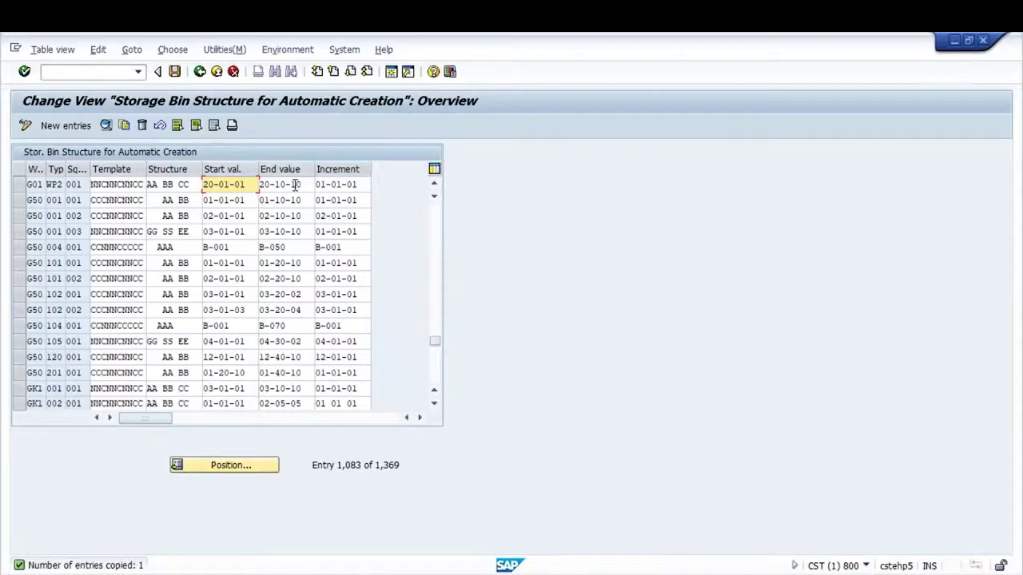
pyautogui.click(294, 184)
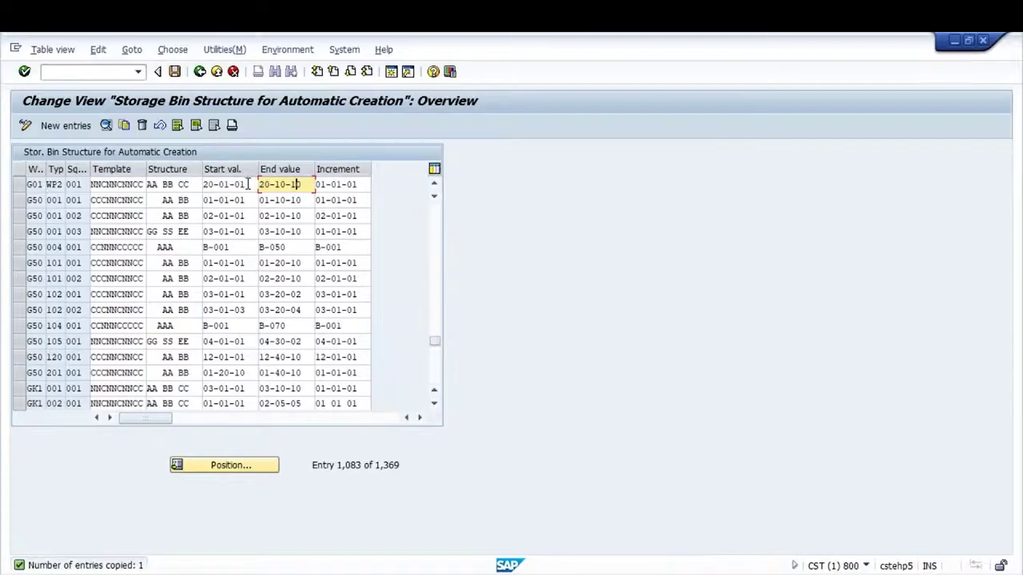
pyautogui.click(21, 189)
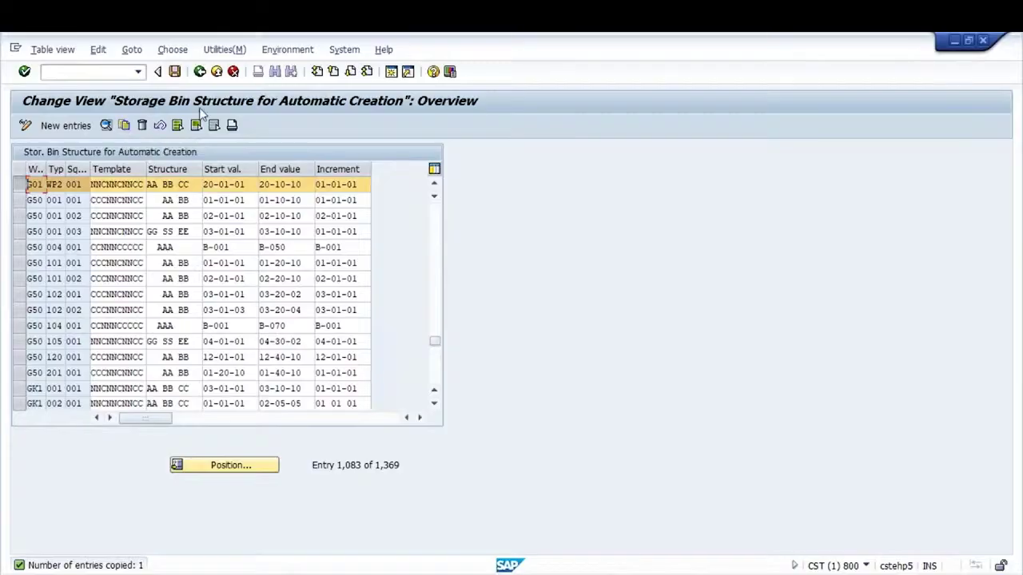
pyautogui.click(175, 72)
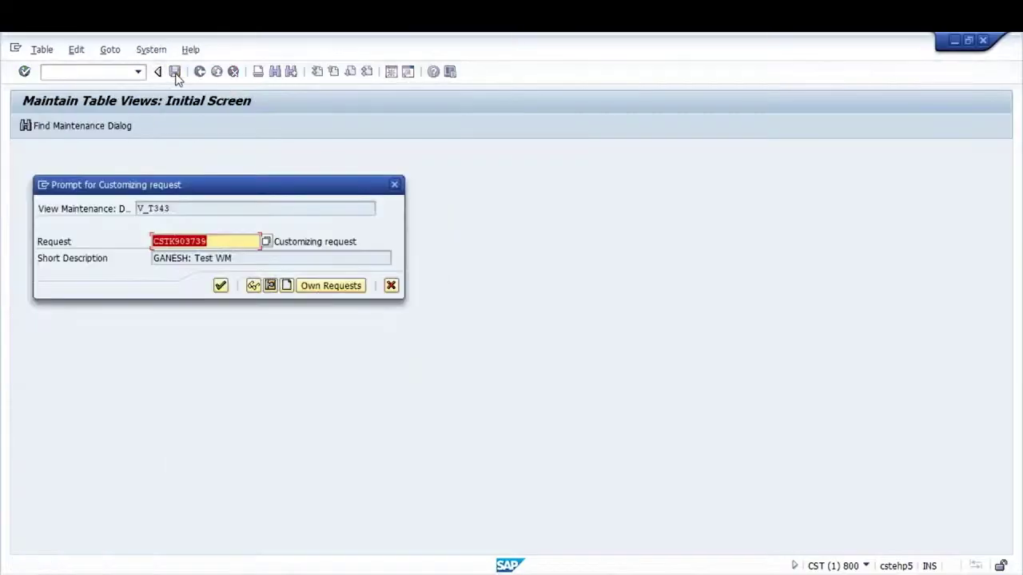
pyautogui.press('Return')
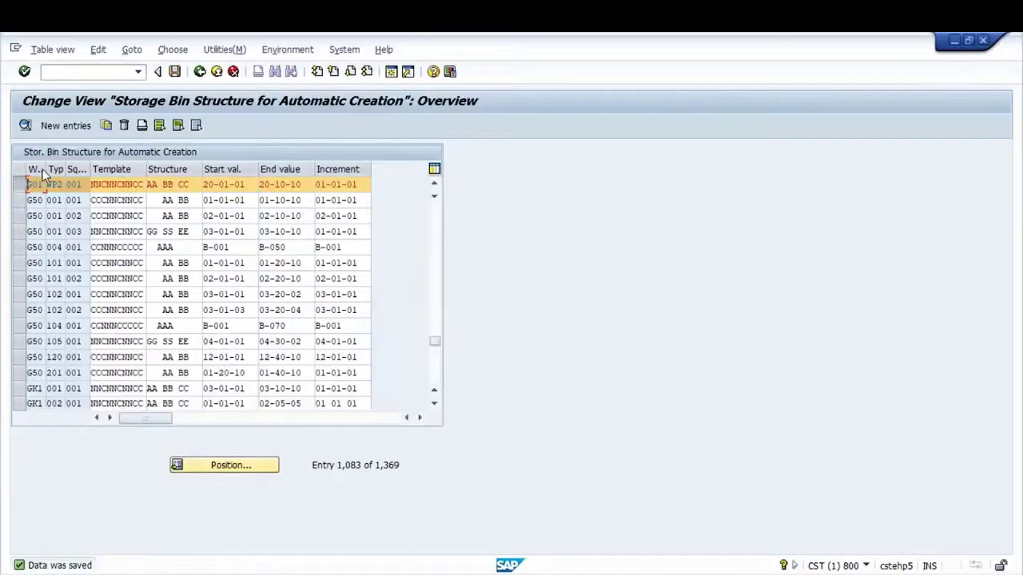
pyautogui.click(288, 50)
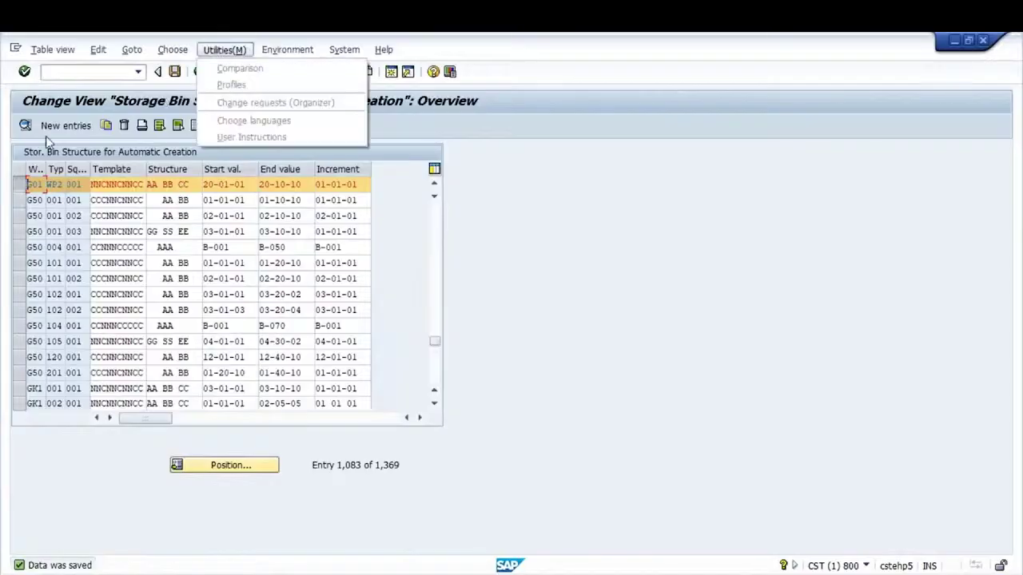
# Open the G01 WP2 entry's details and set storage bin type B1
pyautogui.moveTo(172, 49)
pyautogui.click(27, 129)
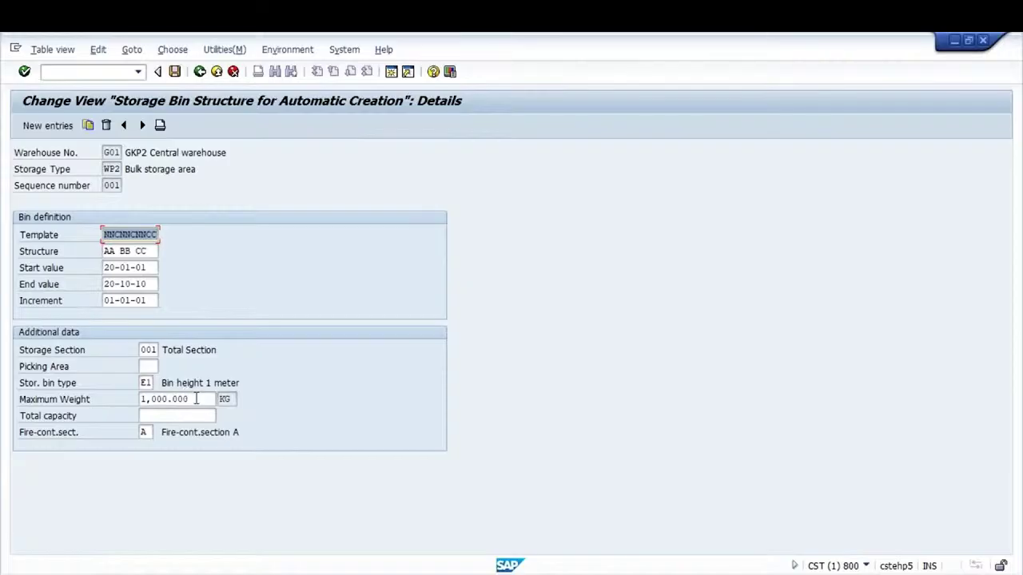
pyautogui.click(190, 399)
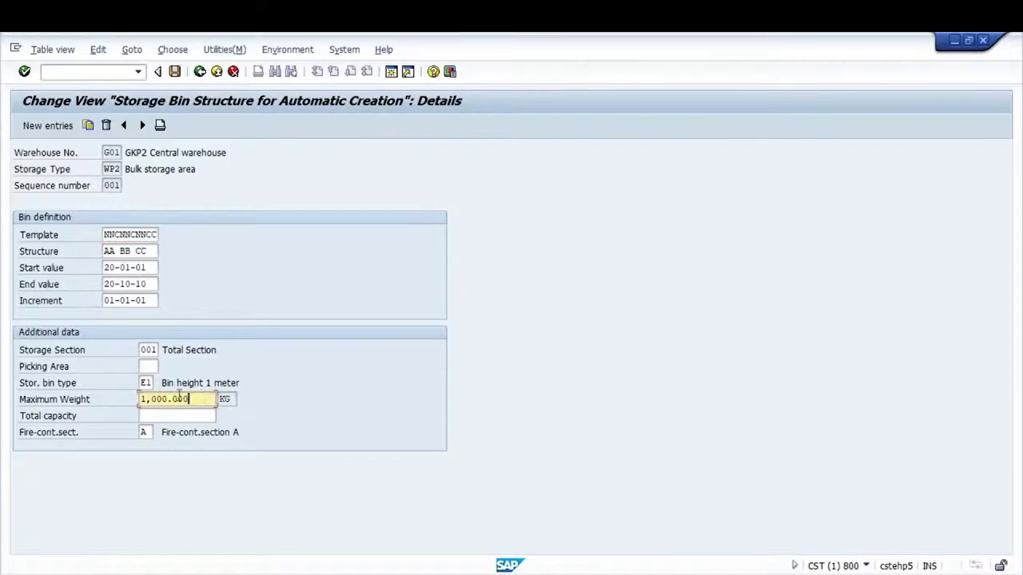
pyautogui.click(145, 383)
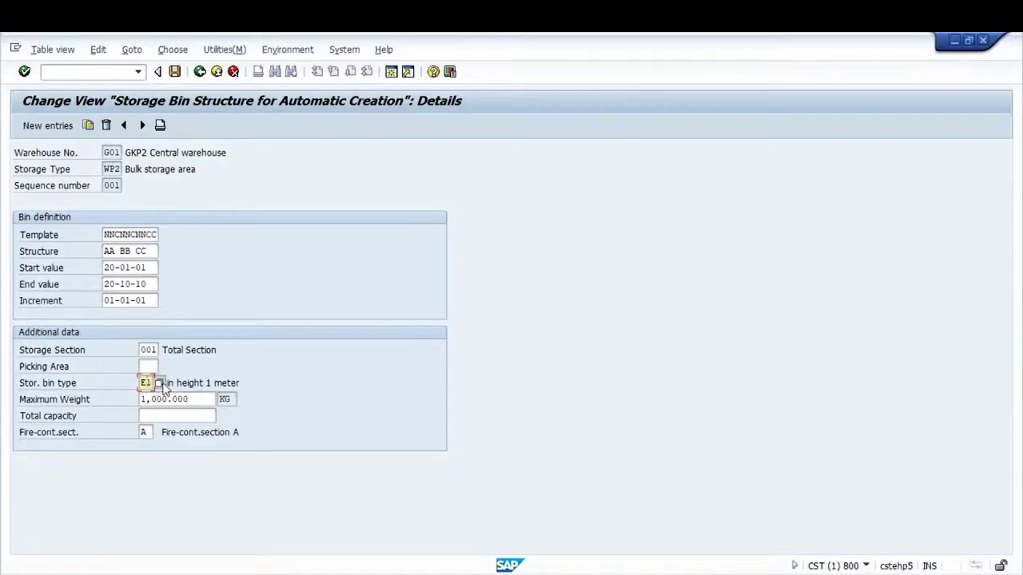
pyautogui.click(159, 384)
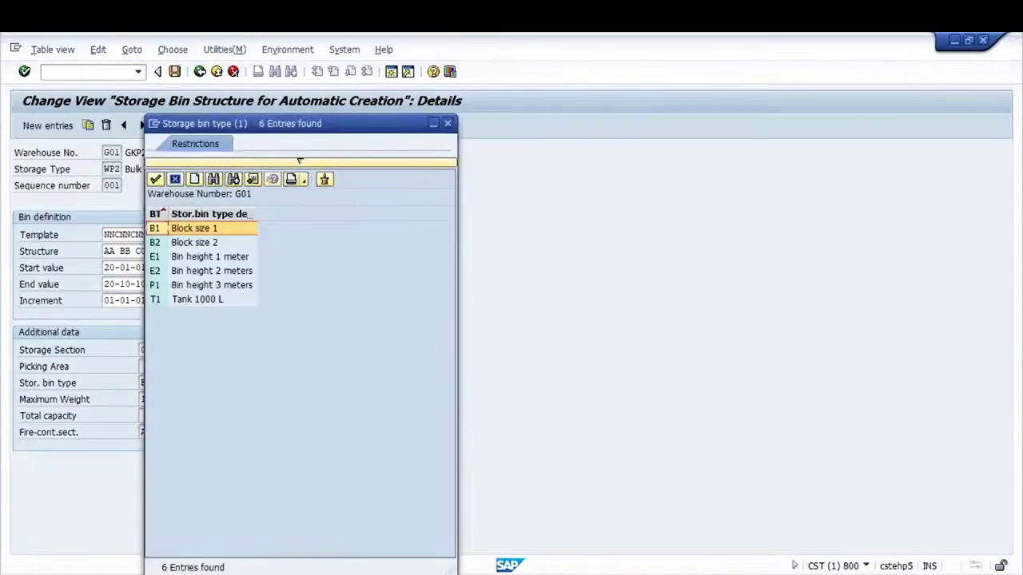
pyautogui.click(206, 257)
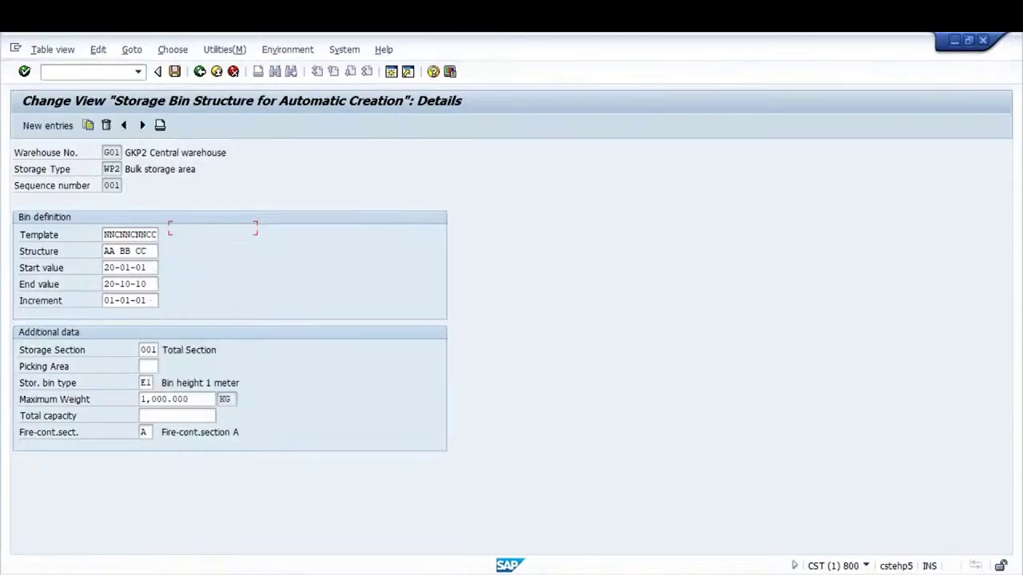
pyautogui.moveTo(126, 170); pyautogui.dragTo(235, 173)
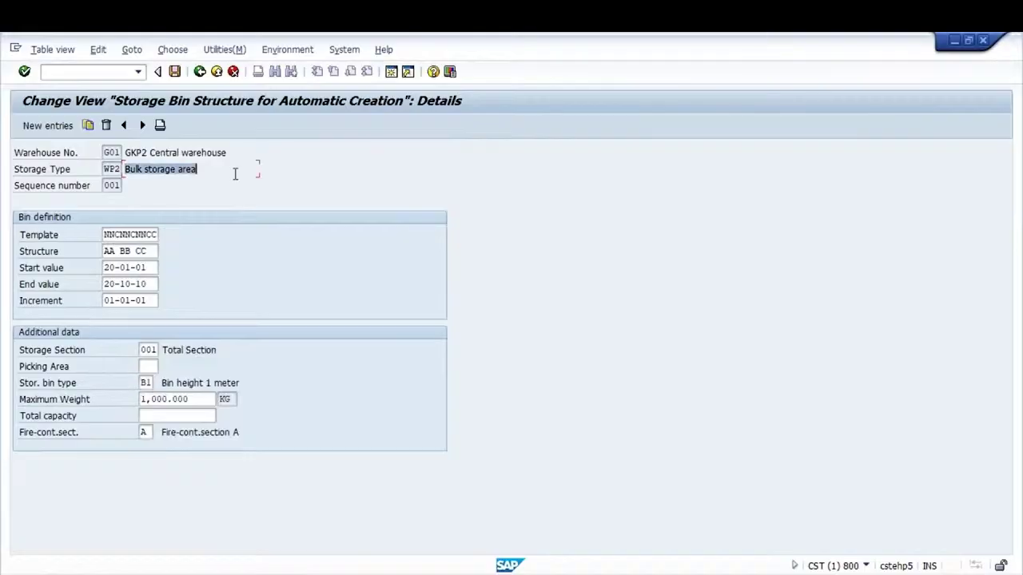
pyautogui.click(235, 173)
# Clear the maximum weight and preview the bins via Environment > Create bins
pyautogui.click(201, 401)
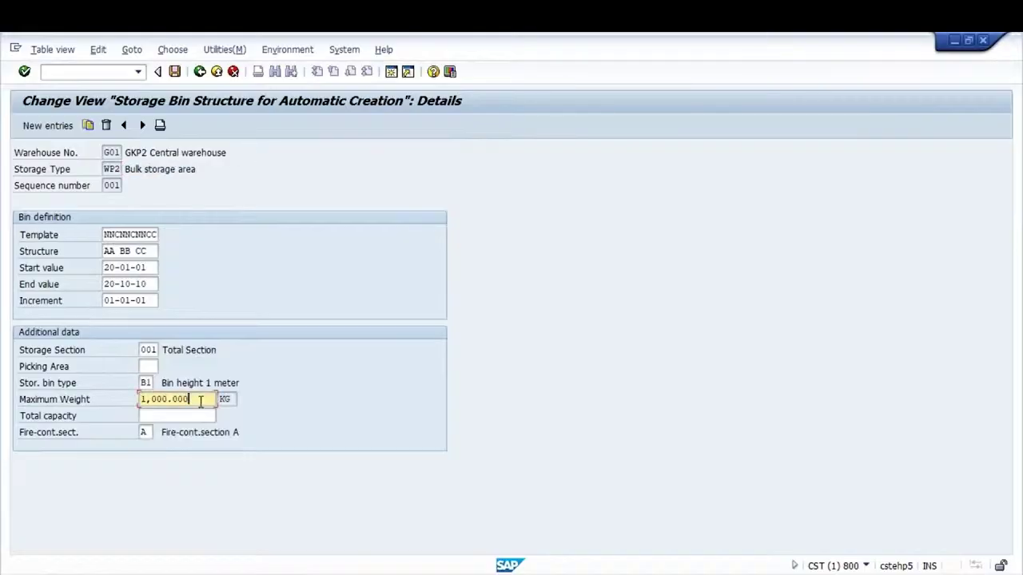
pyautogui.hotkey('shift', 'Home')
pyautogui.press('BackSpace')
pyautogui.press('Return')
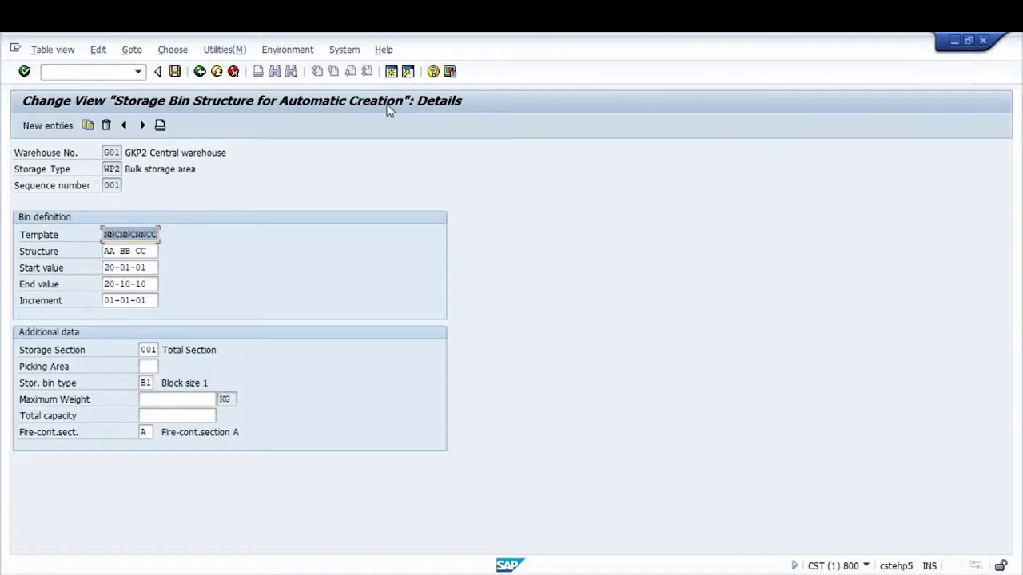
pyautogui.click(301, 52)
pyautogui.click(297, 68)
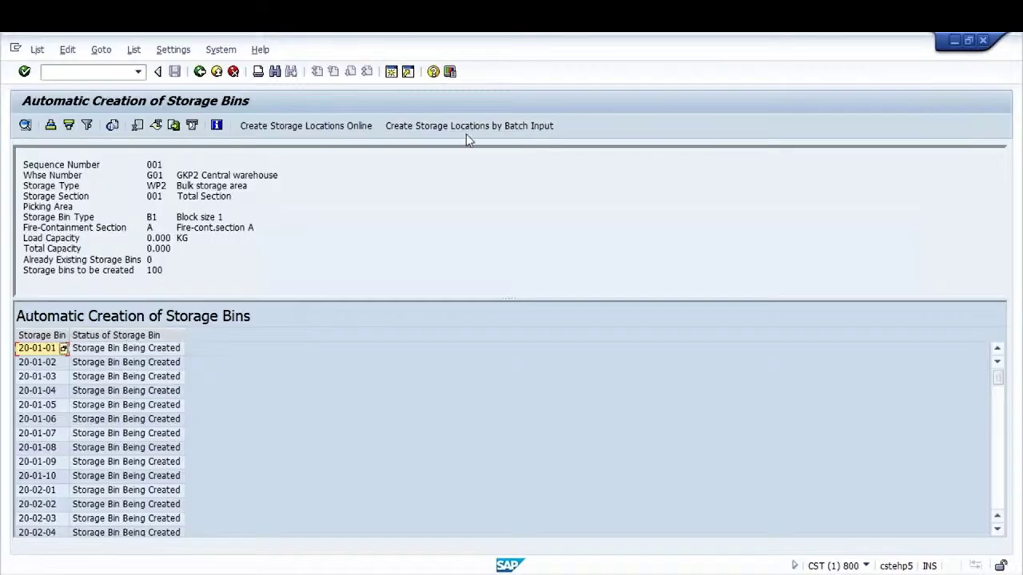
# Create the 100 G01 WP2 storage bins online and save the bin structure
pyautogui.click(307, 127)
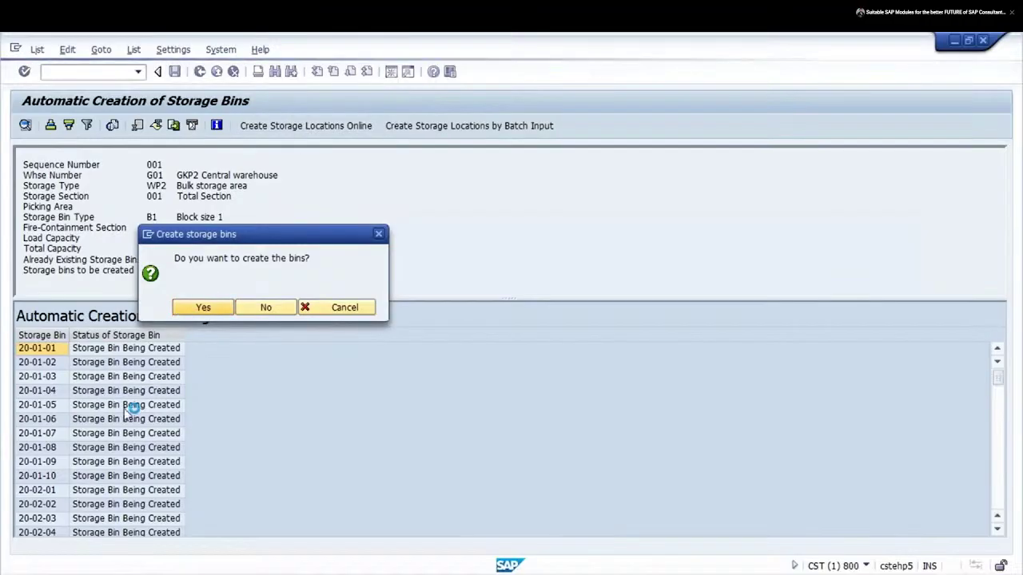
pyautogui.press('Return')
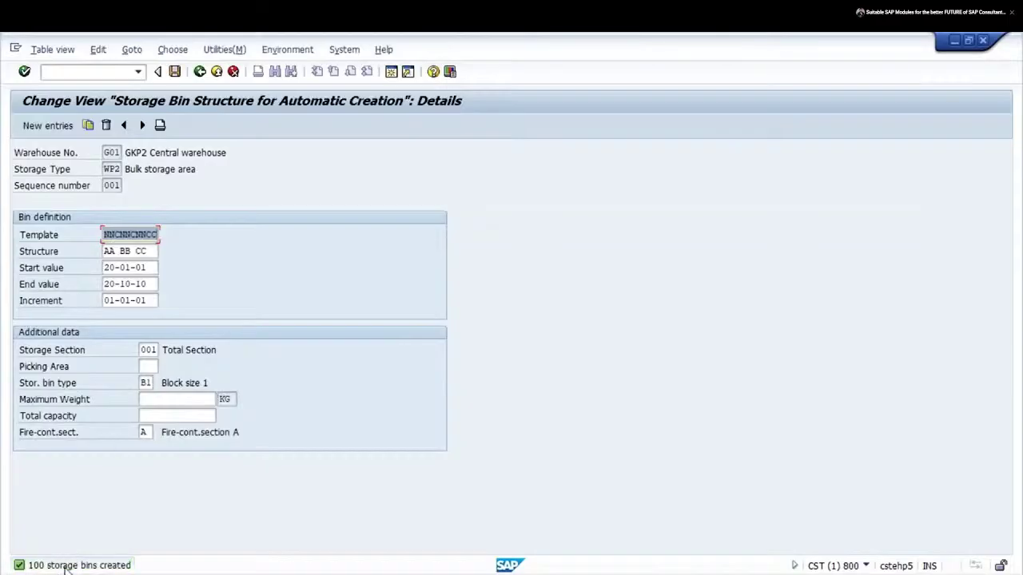
pyautogui.click(174, 72)
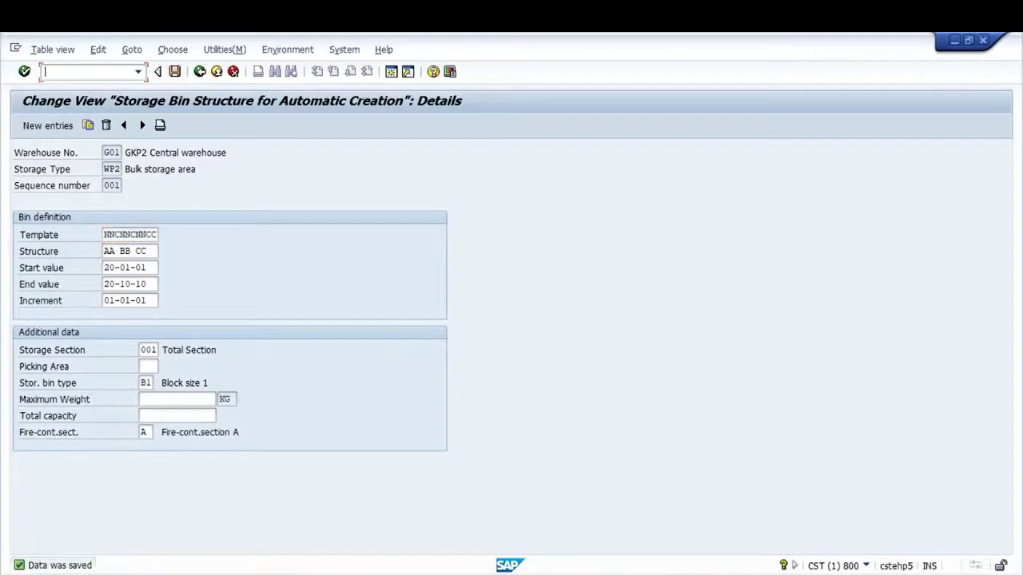
# Open the Data Browser SE16 in a new session for table LAGP
pyautogui.write('OSE16')
pyautogui.press('Return')
pyautogui.click(80, 71)
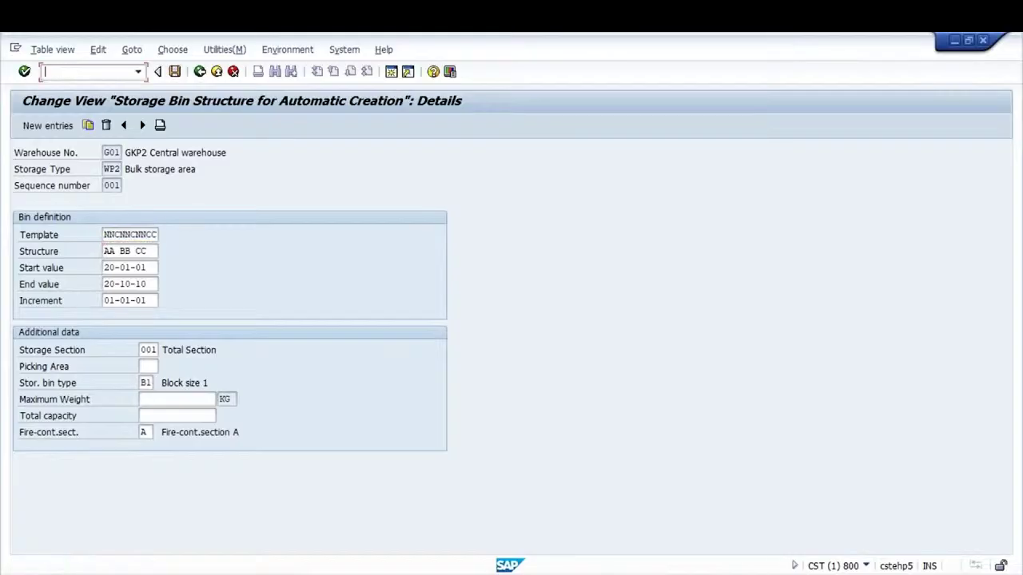
pyautogui.write('/OSE16')
pyautogui.press('Return')
pyautogui.write('LAGP')
pyautogui.press('BackSpace')
pyautogui.press('BackSpace')
pyautogui.press('BackSpace')
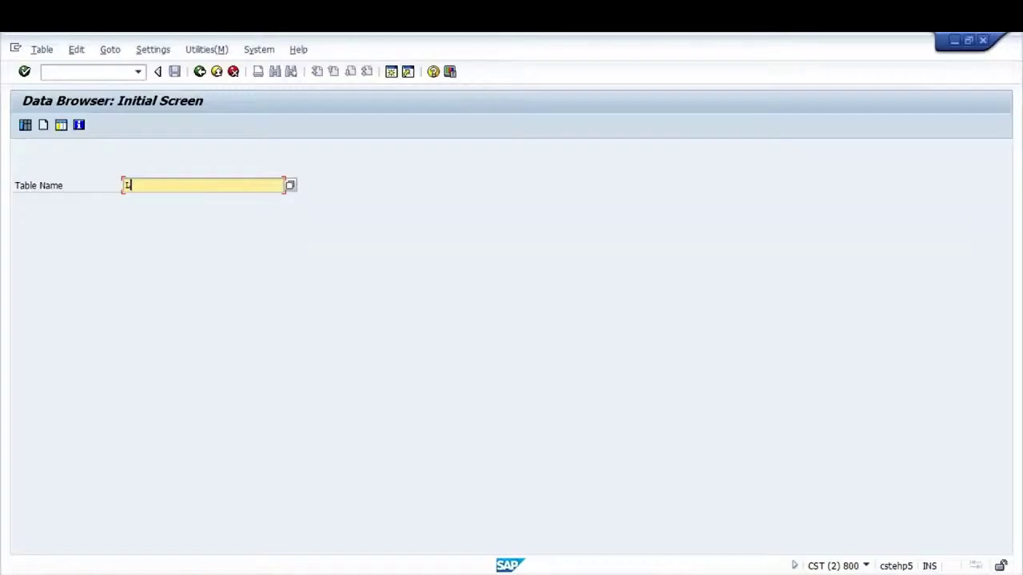
pyautogui.write('AGP')
pyautogui.press('Return')
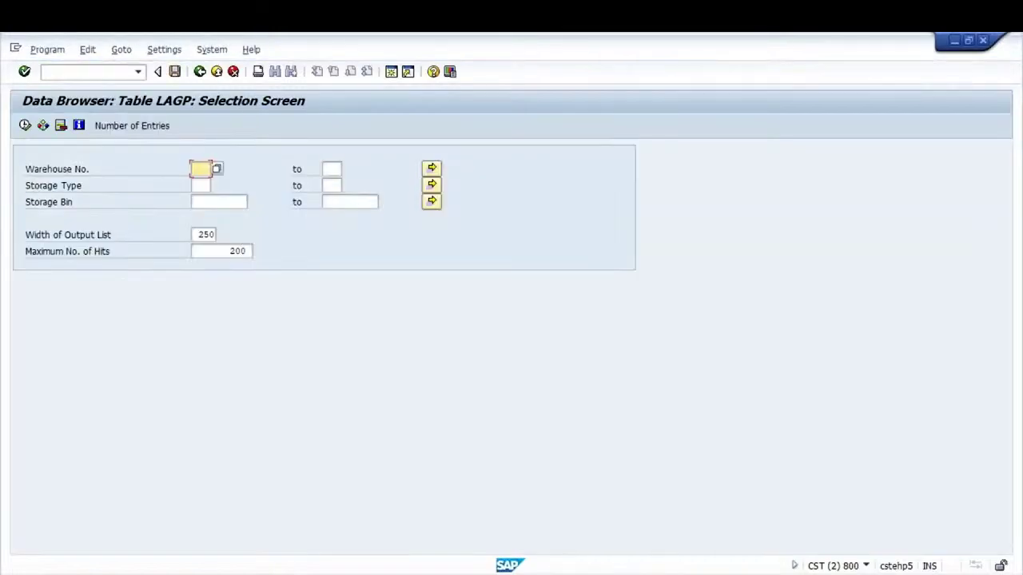
# List the 110 LAGP entries for G01 WP2 and copy the Storage Bin column
pyautogui.write('G01')
pyautogui.click(200, 186)
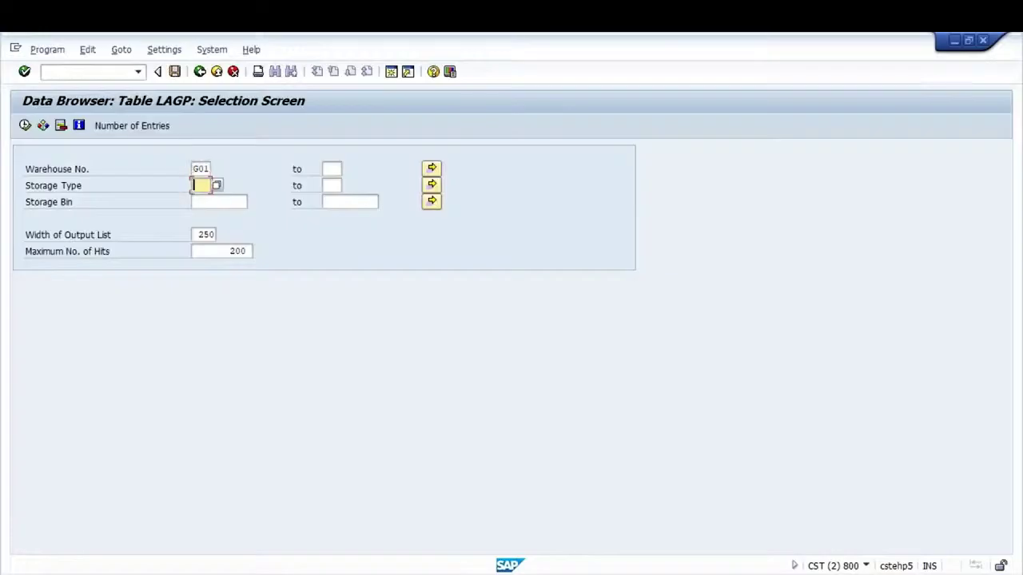
pyautogui.write('WP2')
pyautogui.click(24, 127)
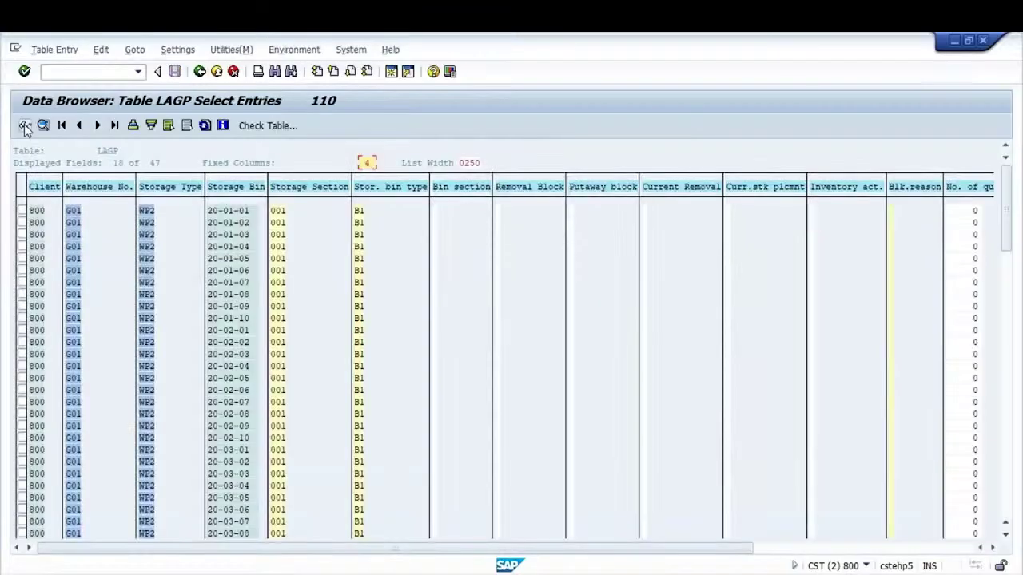
pyautogui.click(210, 211)
pyautogui.moveTo(242, 296); pyautogui.dragTo(270, 548)
pyautogui.hotkey('ctrl', 'c')
# Open the empty storage bins report with /NLX01
pyautogui.click(79, 72)
pyautogui.write('/NL')
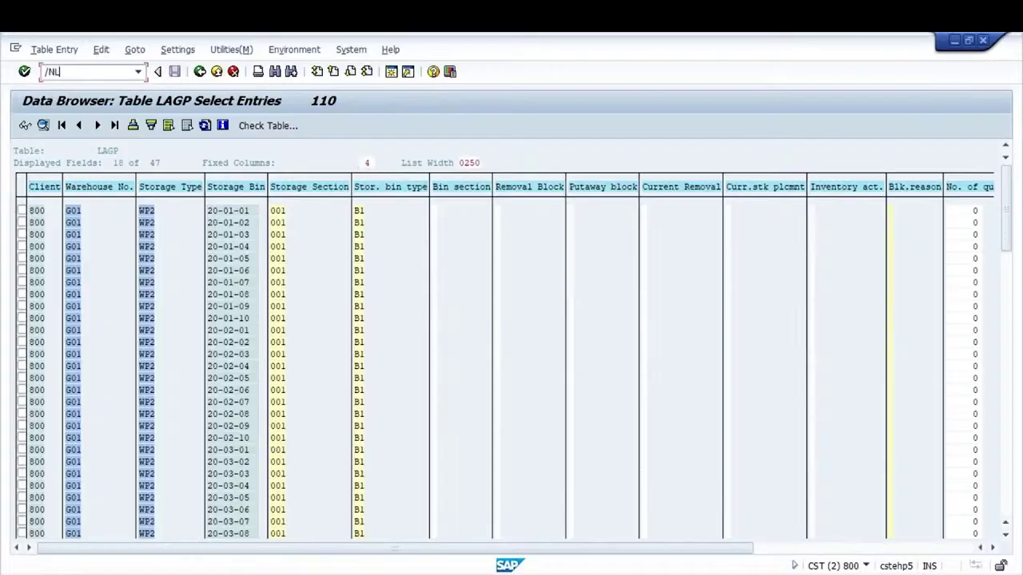
pyautogui.write('X01')
pyautogui.press('Return')
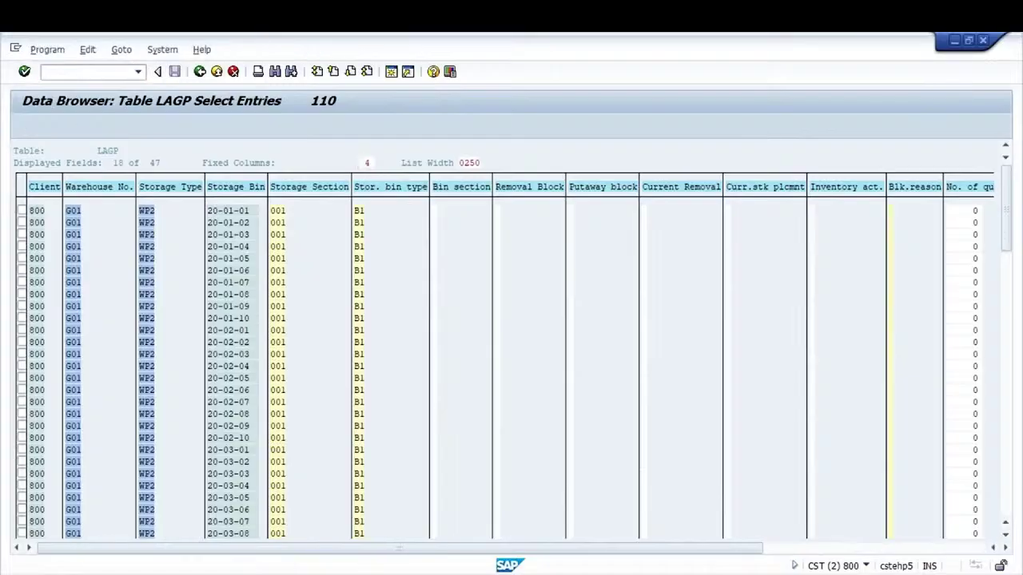
# Run LX01 for warehouse G01, storage type WP2 to list the empty bins
pyautogui.click(200, 169)
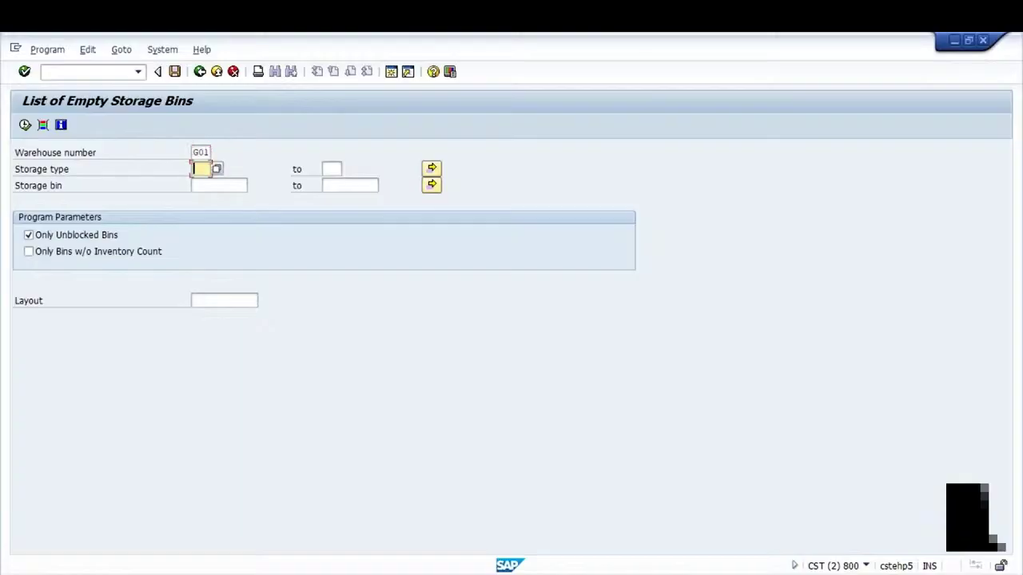
pyautogui.click(200, 151)
pyautogui.click(201, 168)
pyautogui.write('WP2')
pyautogui.click(25, 124)
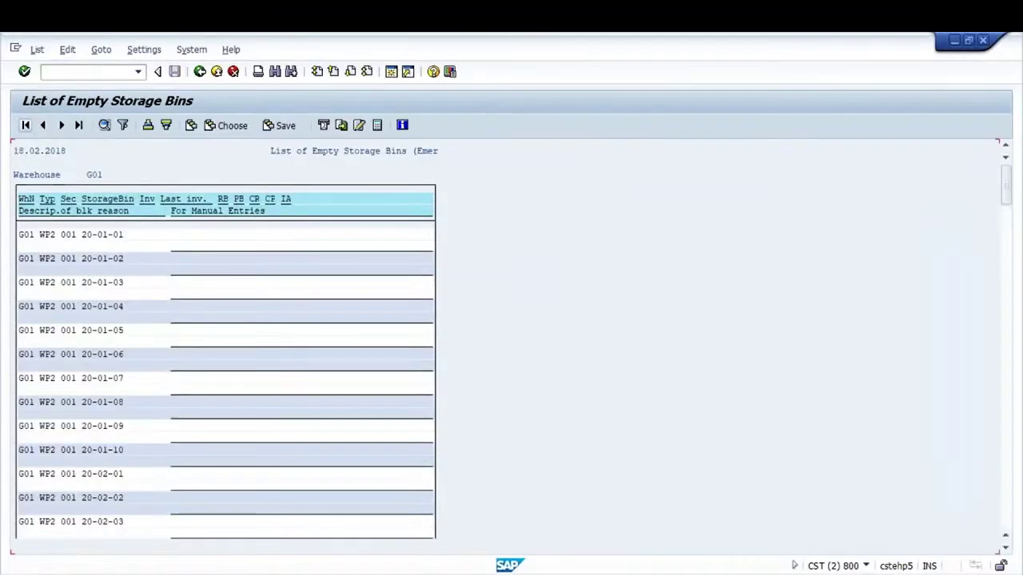
pyautogui.scroll(-2, 23, 227)
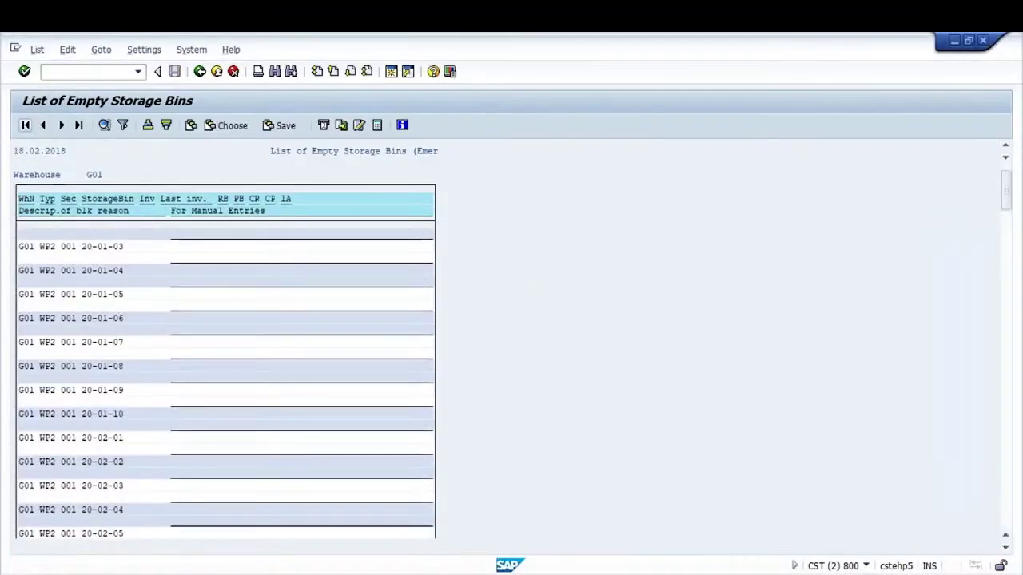
pyautogui.scroll(2, 22, 228)
# Check that bin 20-01-01 appears as empty, then return to the selection screen
pyautogui.click(104, 236)
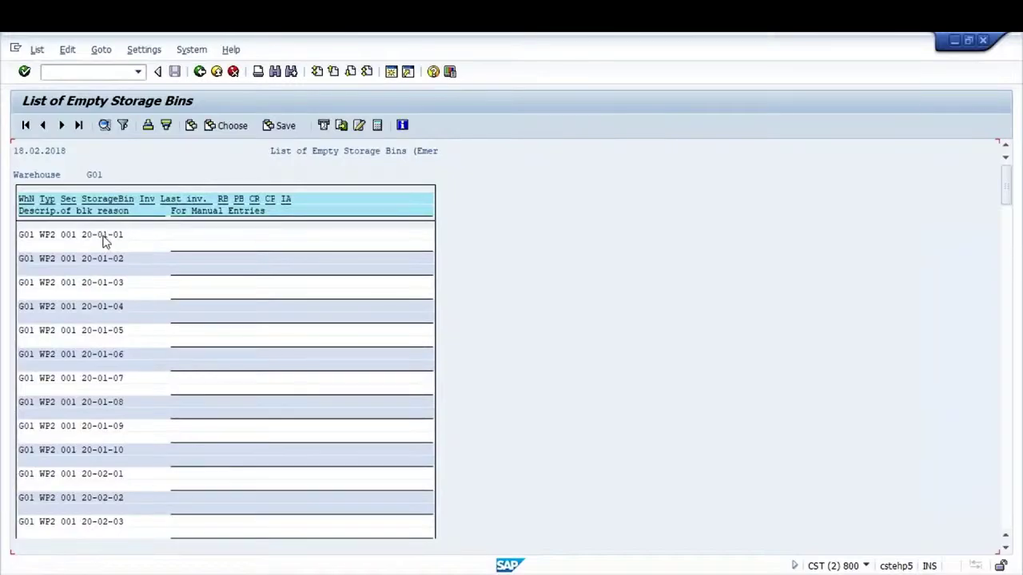
pyautogui.click(44, 235)
pyautogui.moveTo(82, 239); pyautogui.dragTo(130, 240)
pyautogui.press('Up')
pyautogui.press('Up')
pyautogui.press('Up')
pyautogui.press('Up')
pyautogui.press('Up')
pyautogui.press('Up')
pyautogui.click(200, 71)
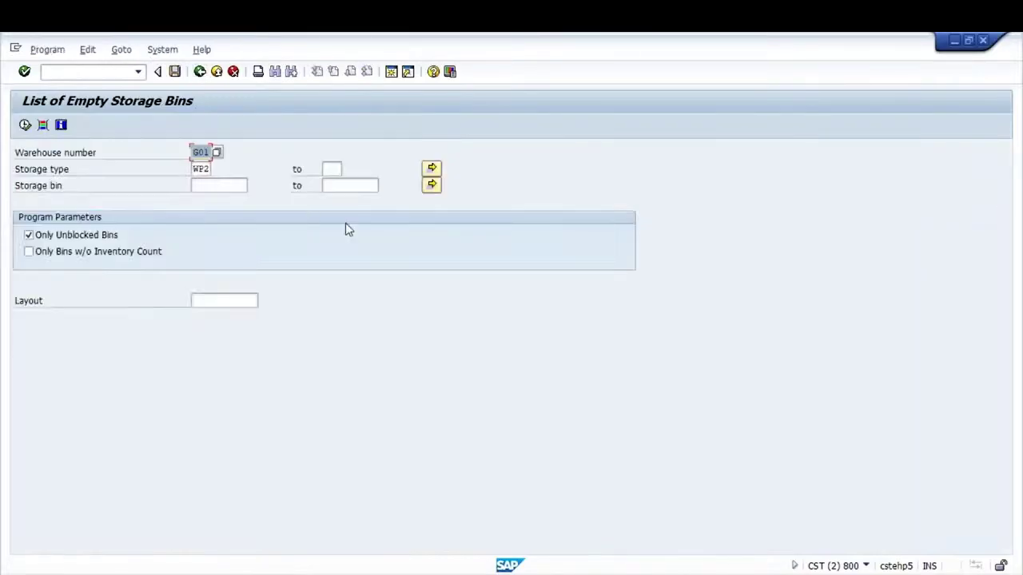
pyautogui.click(101, 73)
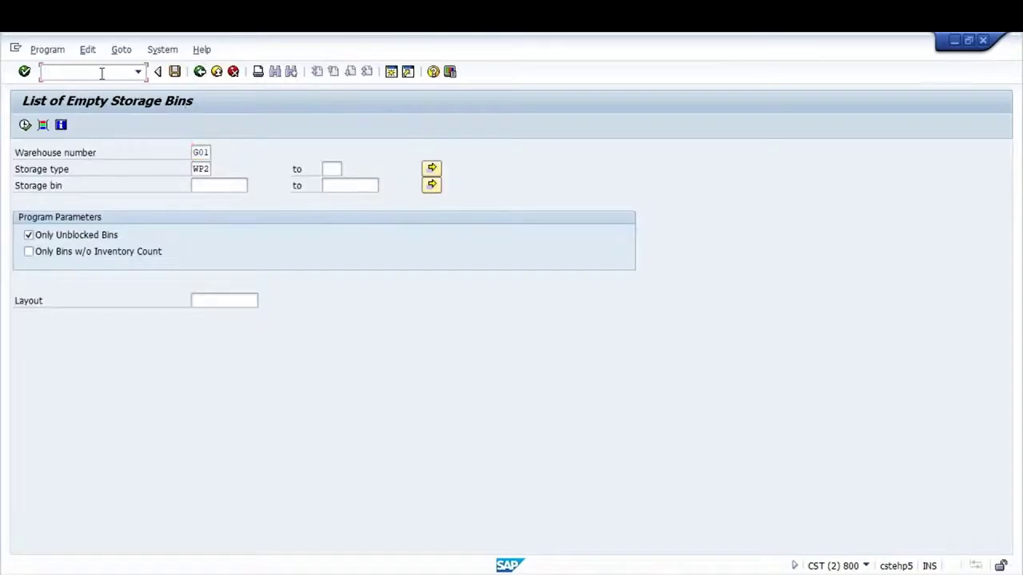
# Start LS01N and enter the new storage bin TT-01-0
pyautogui.write('/N')
pyautogui.write('01N')
pyautogui.press('Return')
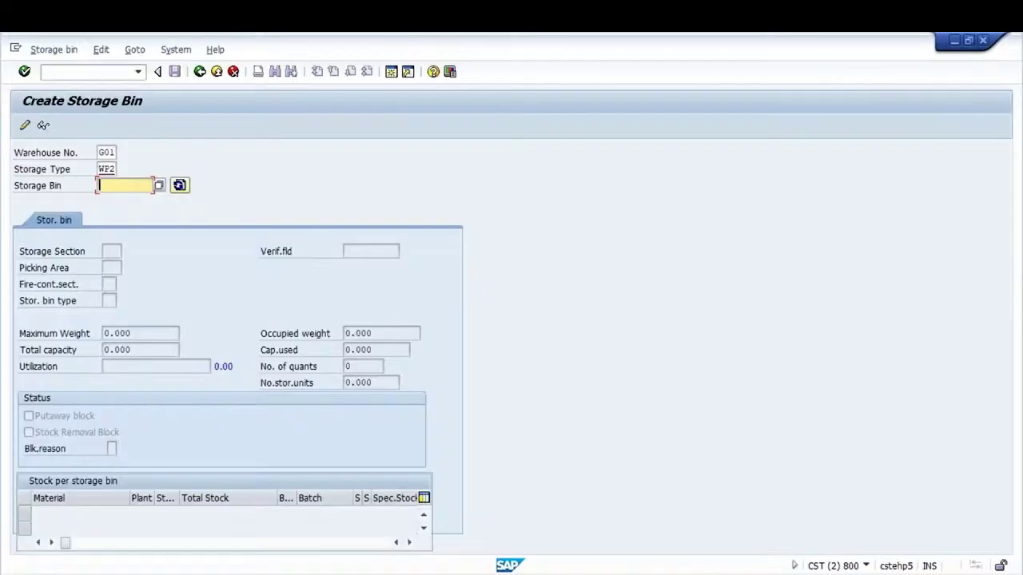
pyautogui.write('TT-01-0')
pyautogui.press('Return')
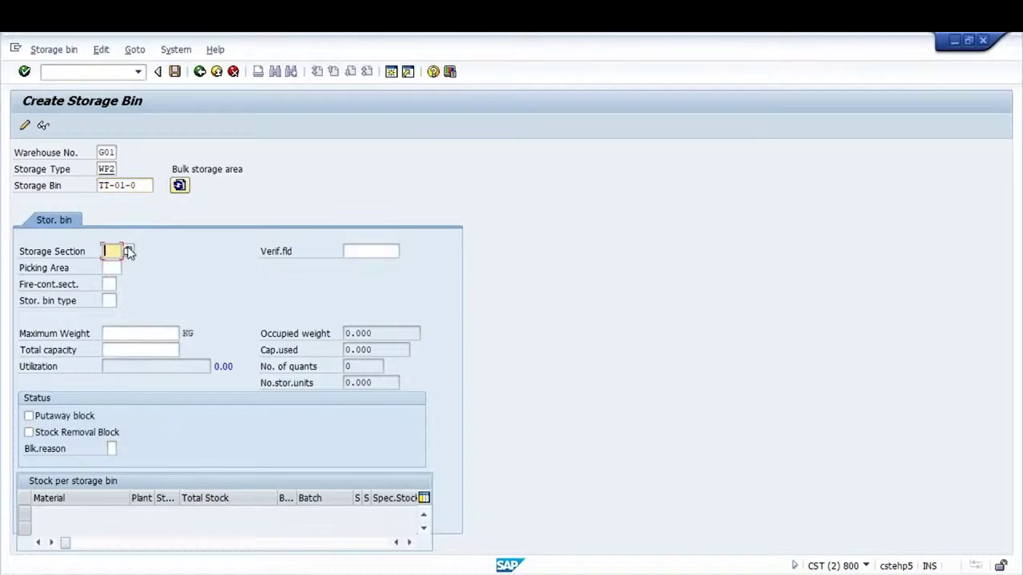
# Give bin TT-01-0 storage section 001 and bin type B1, save it, then switch to Change
pyautogui.click(127, 251)
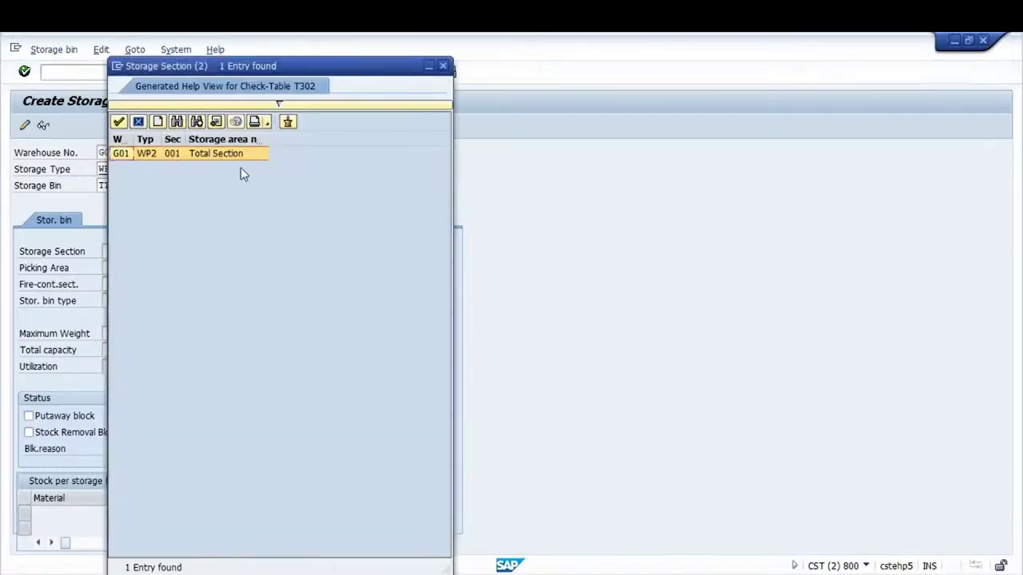
pyautogui.press('Return')
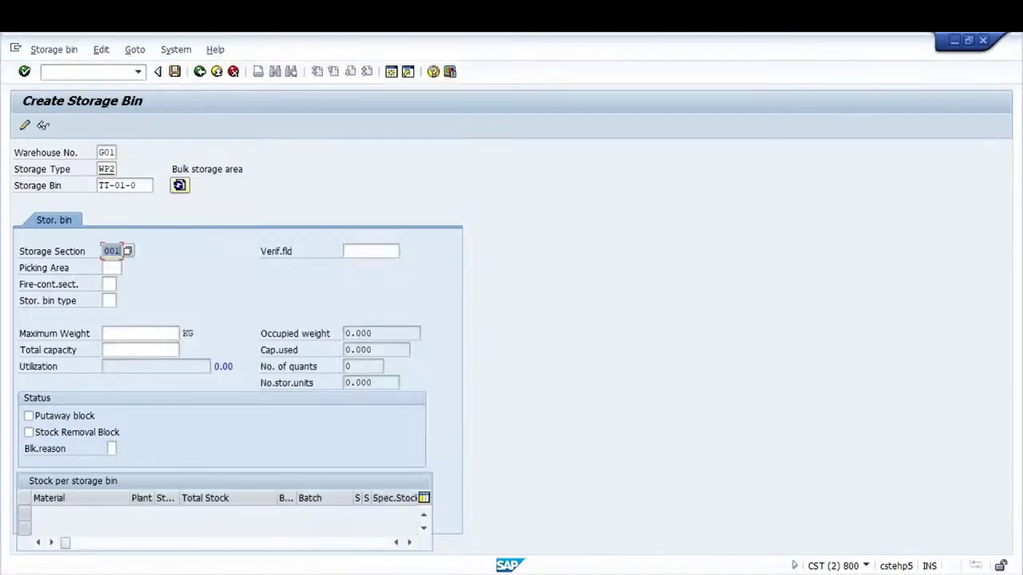
pyautogui.click(108, 301)
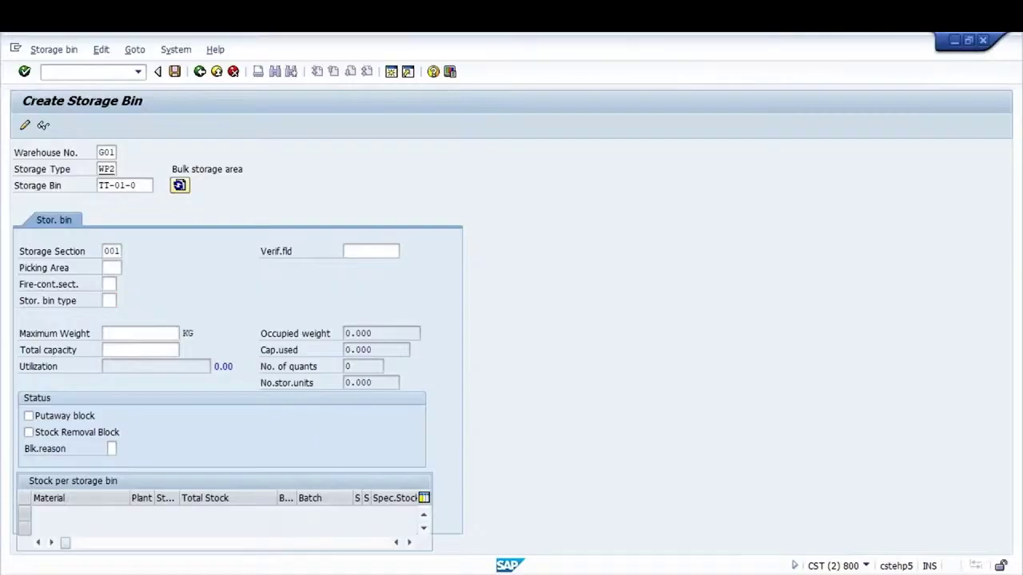
pyautogui.press('F4')
pyautogui.press('Return')
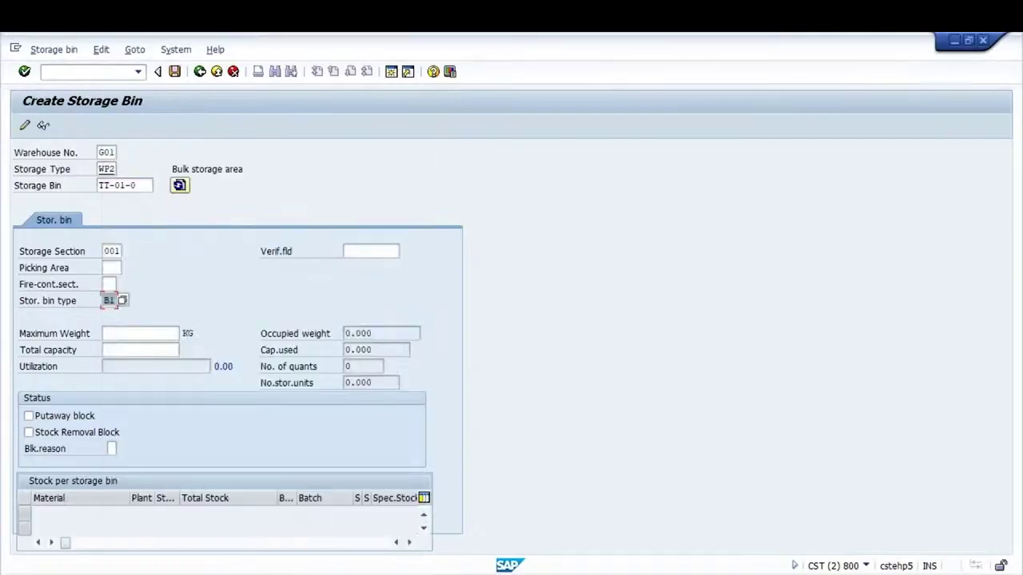
pyautogui.press('Return')
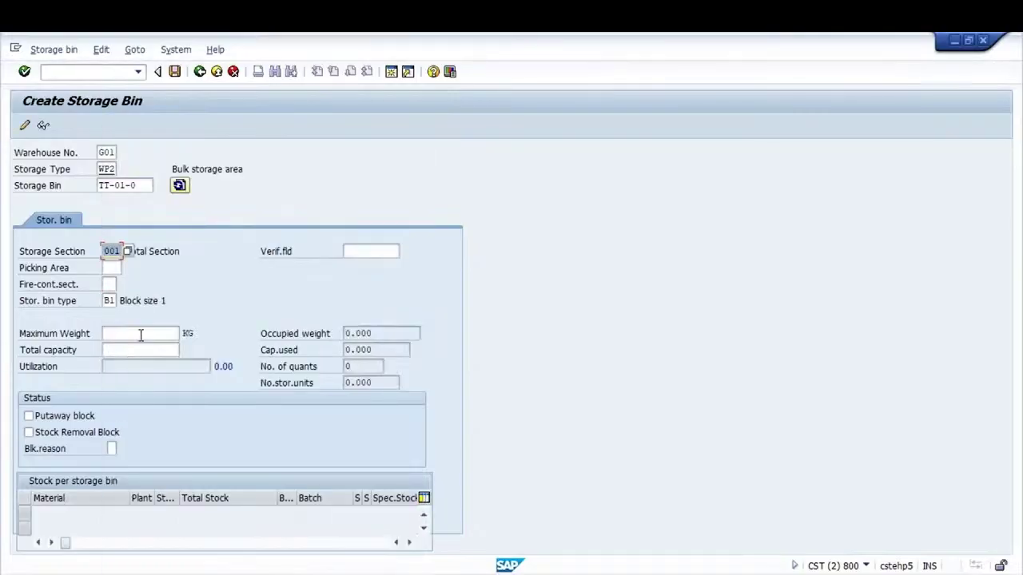
pyautogui.click(141, 335)
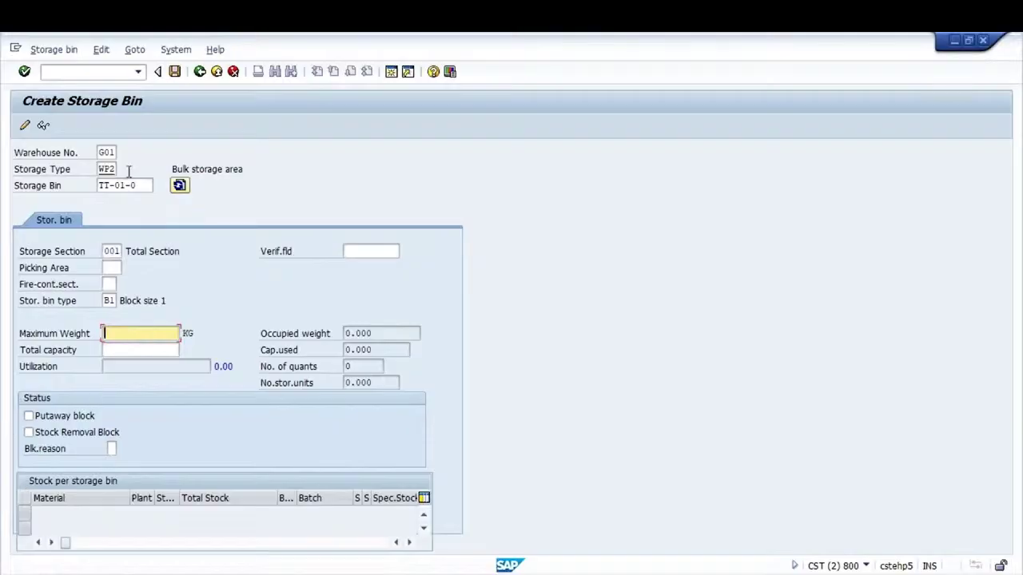
pyautogui.click(174, 72)
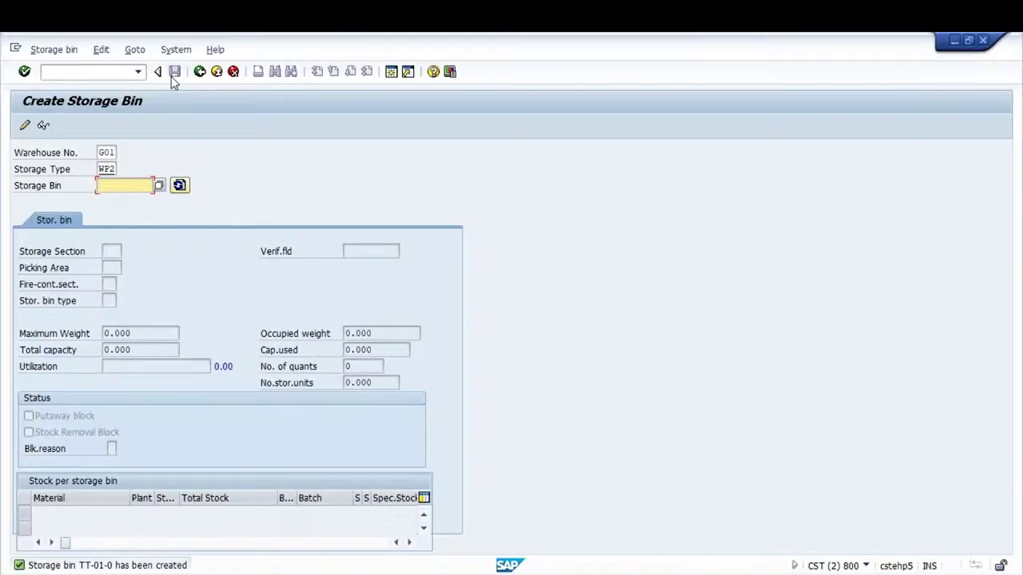
pyautogui.click(52, 50)
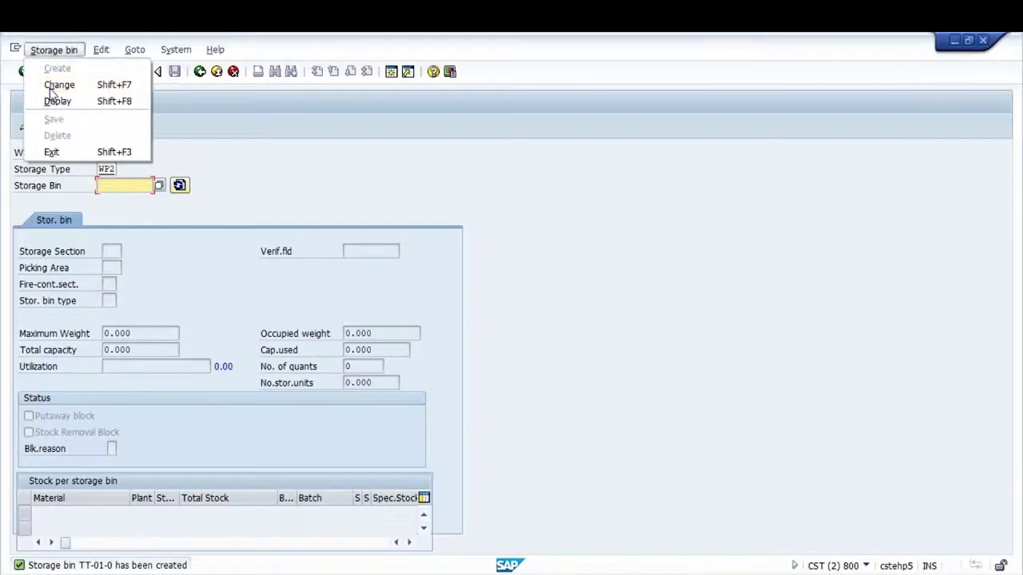
pyautogui.click(53, 87)
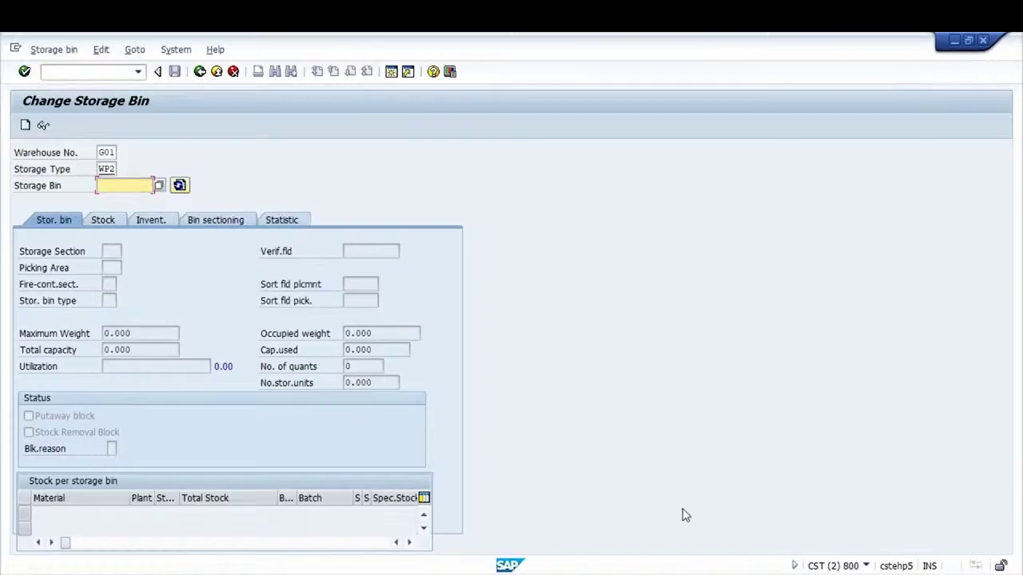
# Load storage bin TT-01-0 in change mode and review its bin sectioning data
pyautogui.click(866, 565)
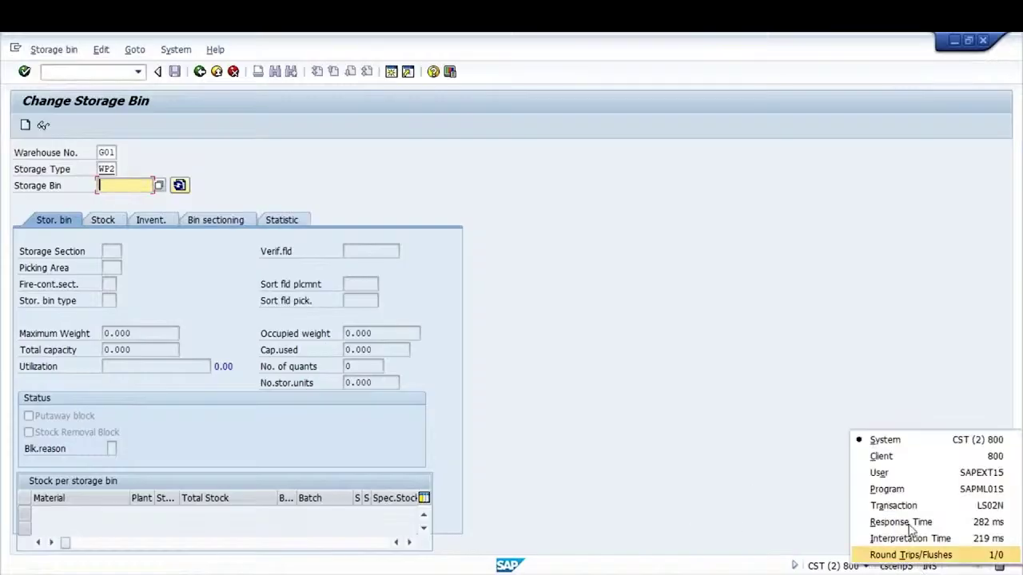
pyautogui.click(893, 505)
pyautogui.press('BackSpace')
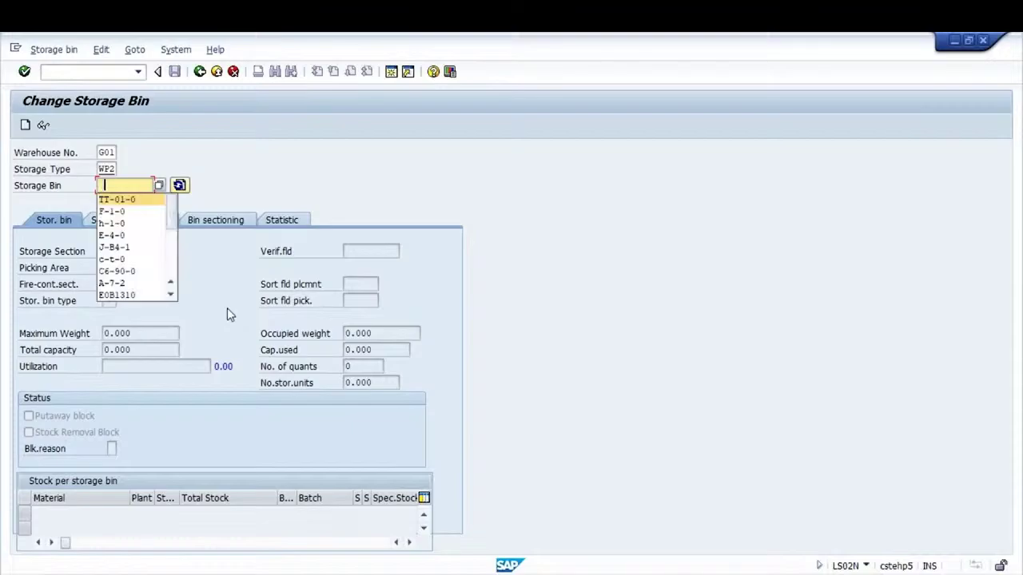
pyautogui.press('Return')
pyautogui.press('Return')
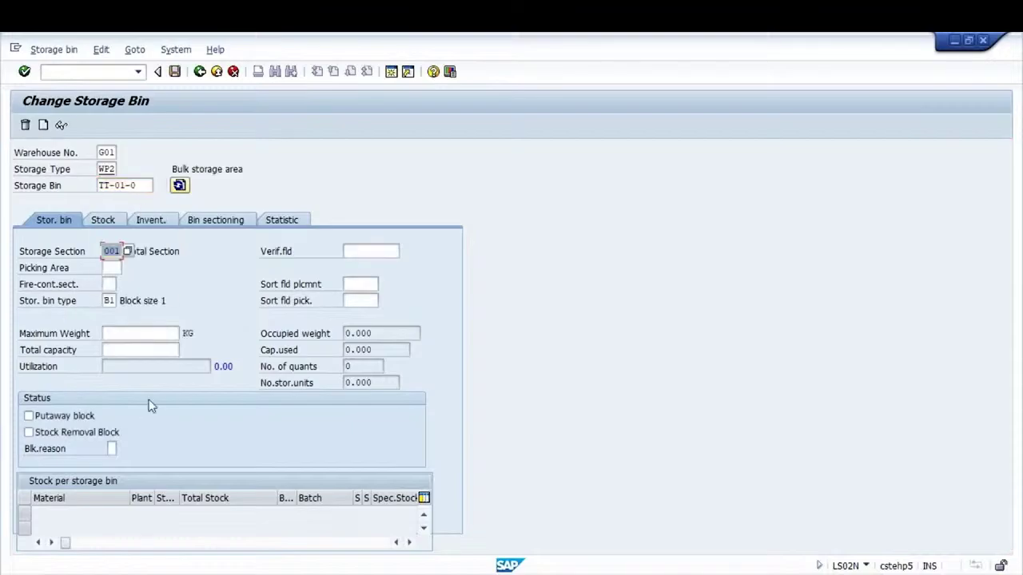
pyautogui.click(205, 227)
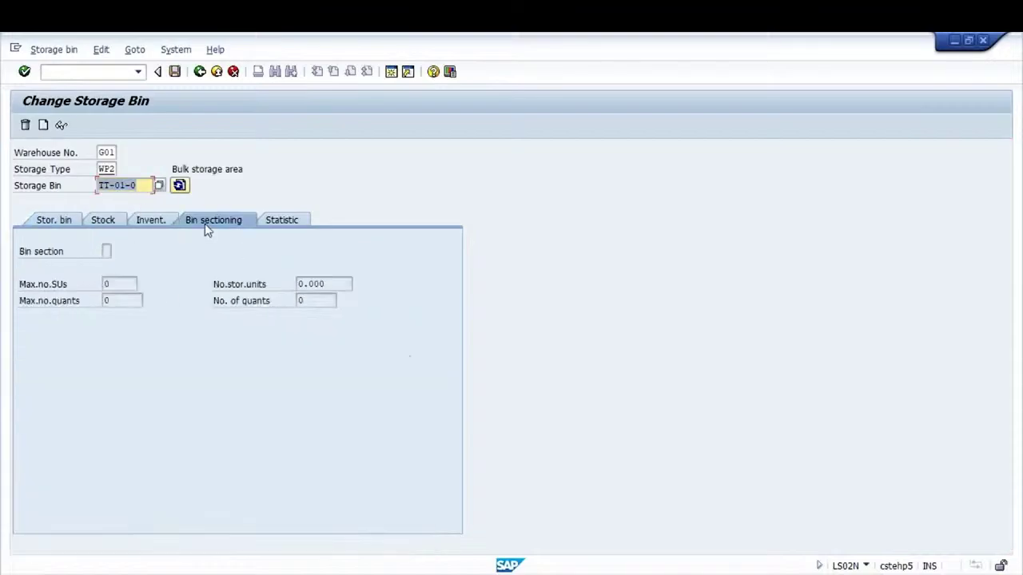
pyautogui.click(69, 221)
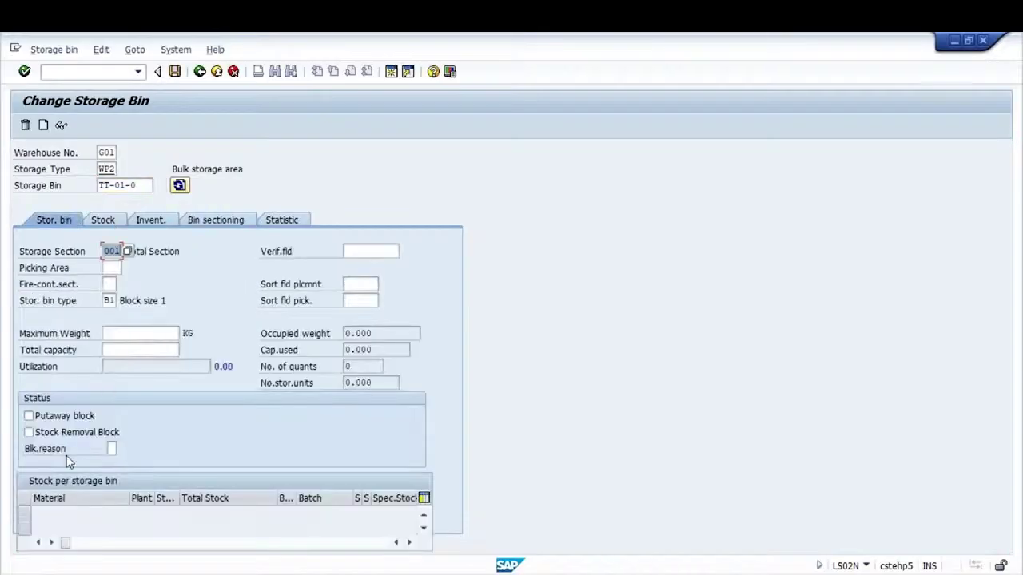
# Save the changes to bin TT-01-0 and display it
pyautogui.click(174, 72)
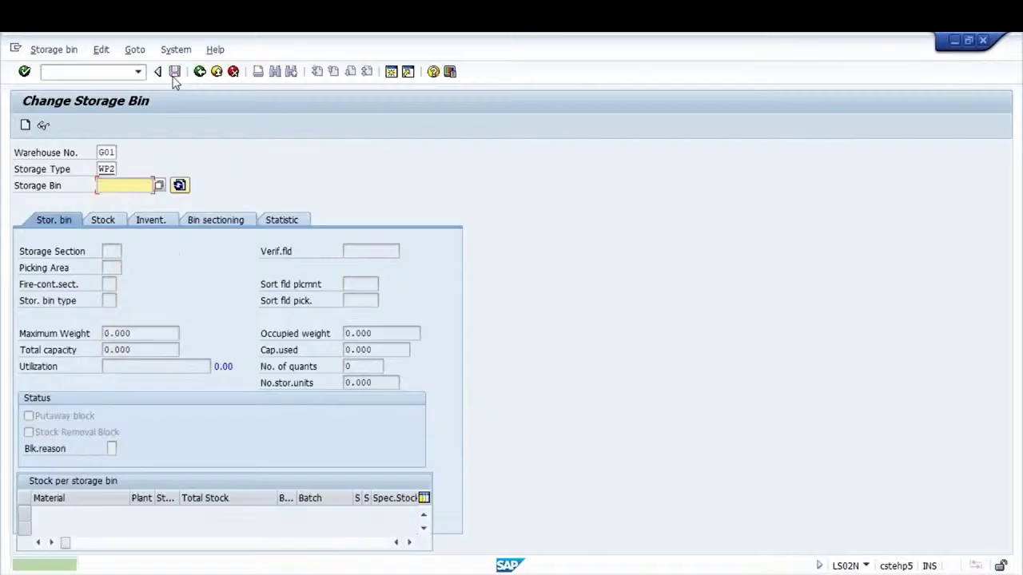
pyautogui.click(35, 46)
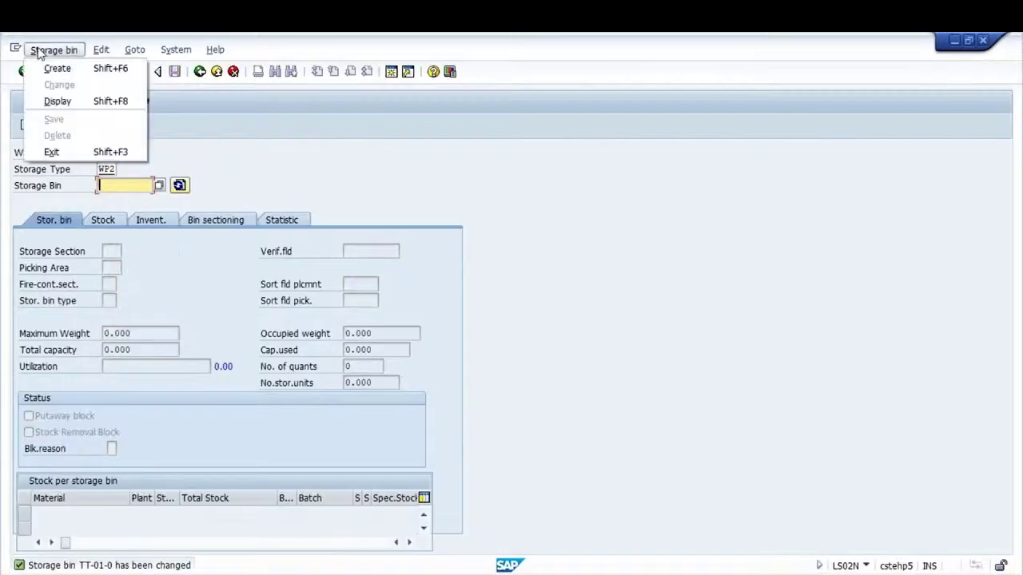
pyautogui.click(61, 106)
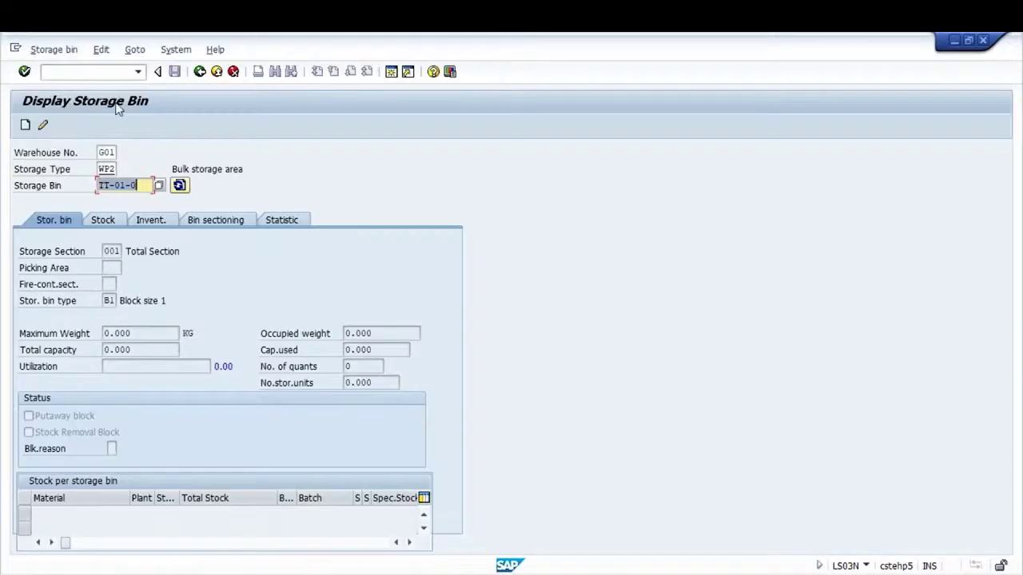
pyautogui.click(93, 73)
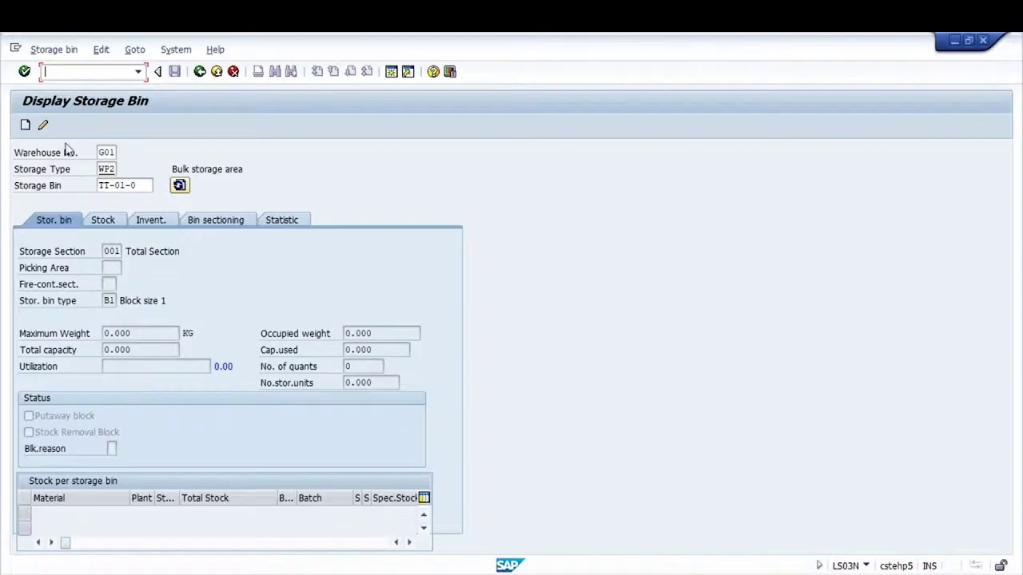
pyautogui.click(38, 49)
# Block bin TT-01-0 for putaway with blocking reason Maintenance Work and save
pyautogui.click(46, 83)
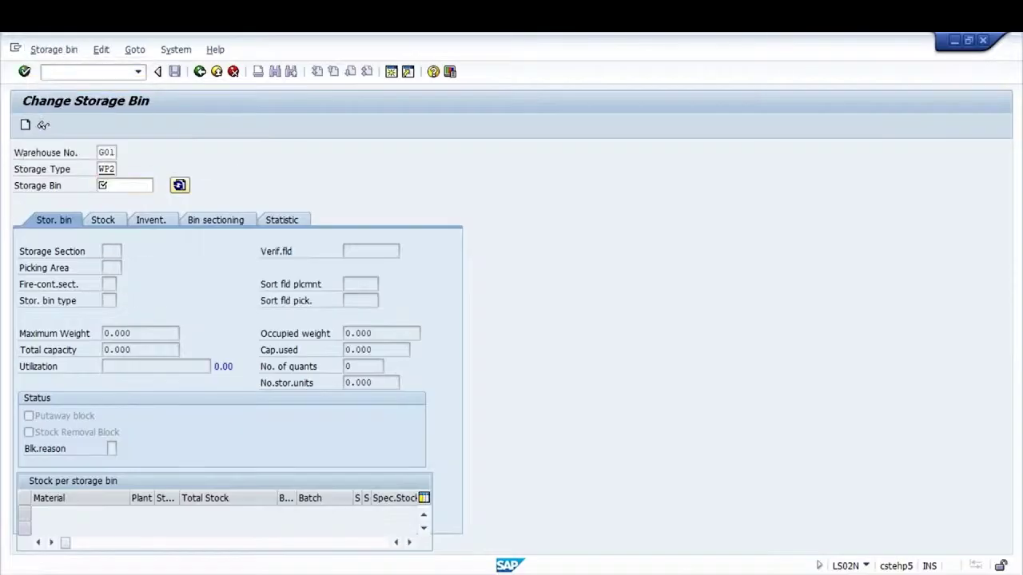
pyautogui.press('Return')
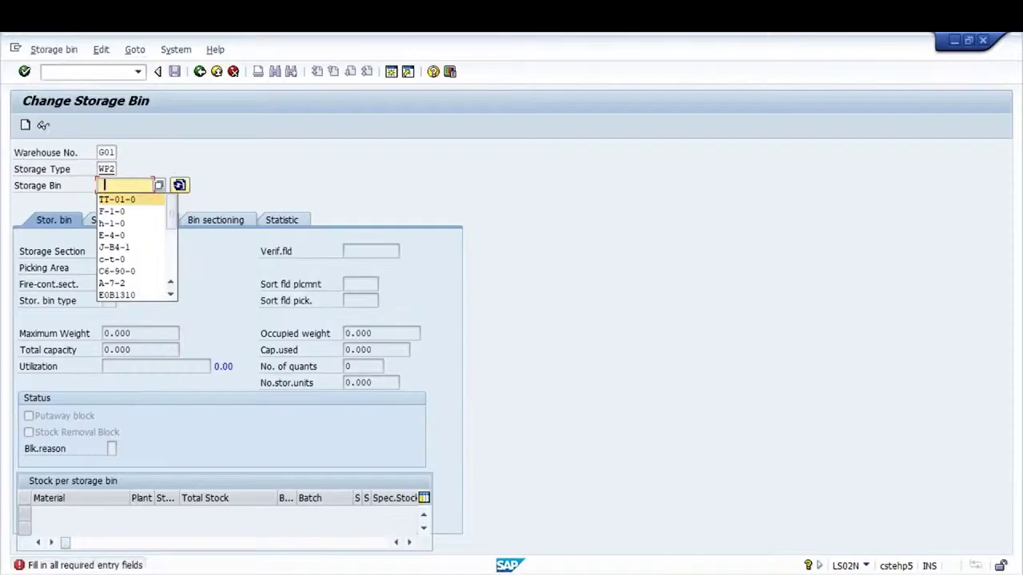
pyautogui.press('Return')
pyautogui.press('Return')
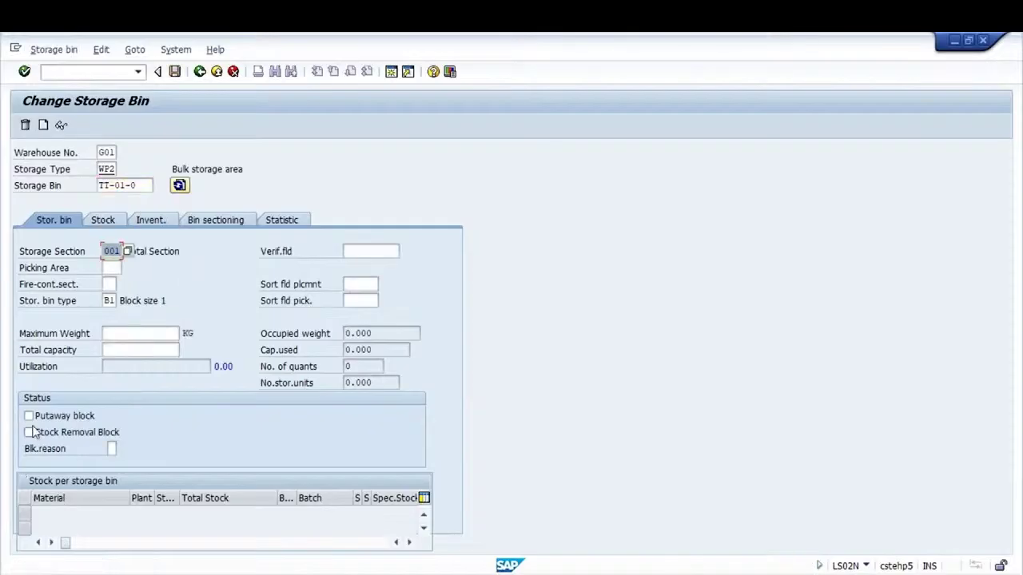
pyautogui.click(29, 417)
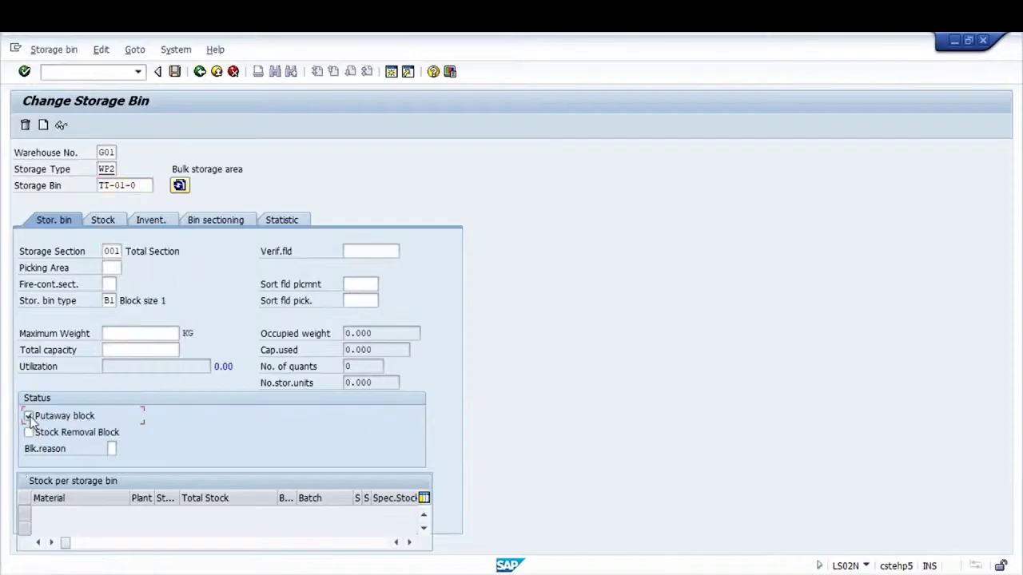
pyautogui.click(113, 448)
pyautogui.click(125, 449)
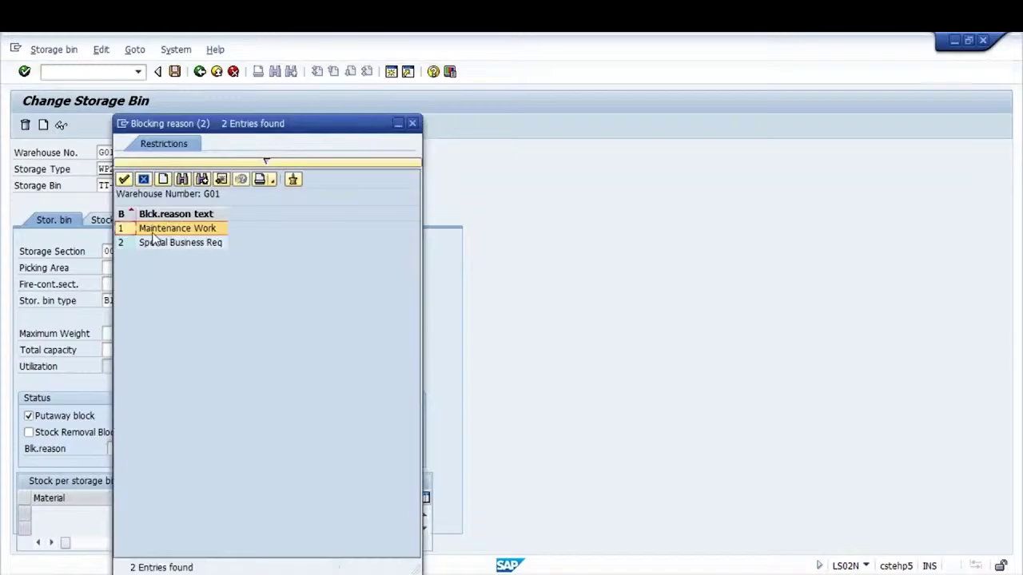
pyautogui.doubleClick(160, 229)
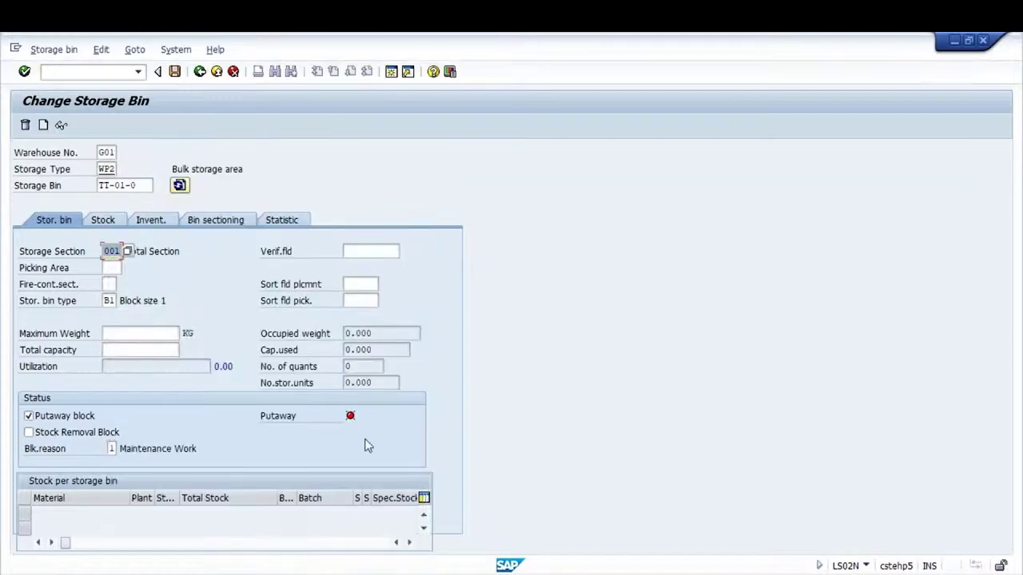
pyautogui.click(175, 72)
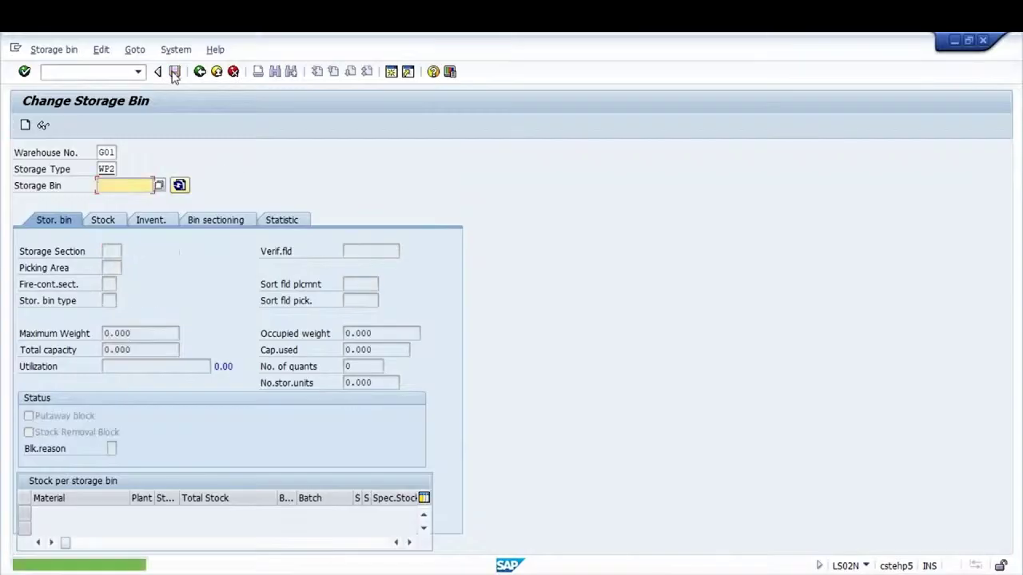
# Add a stock removal block to TT-01-0, save, and display the bin to verify both blocks
pyautogui.press('Down')
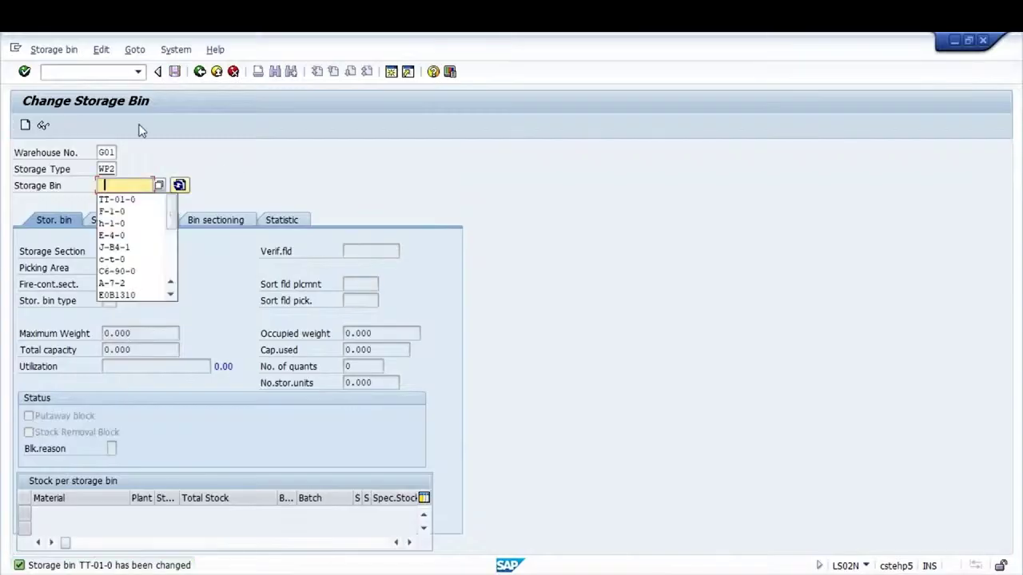
pyautogui.press('Down')
pyautogui.press('Return')
pyautogui.press('Return')
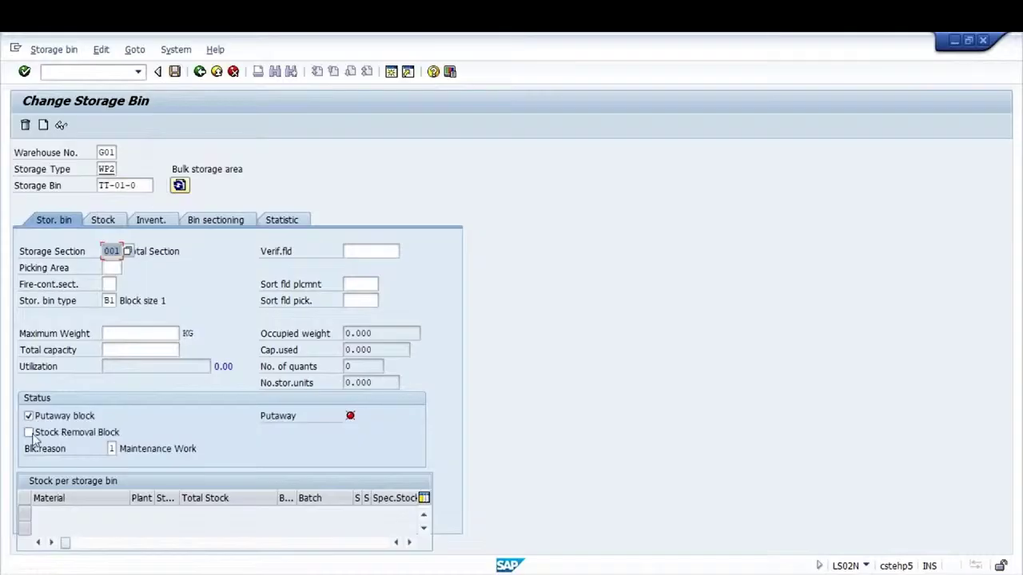
pyautogui.click(29, 432)
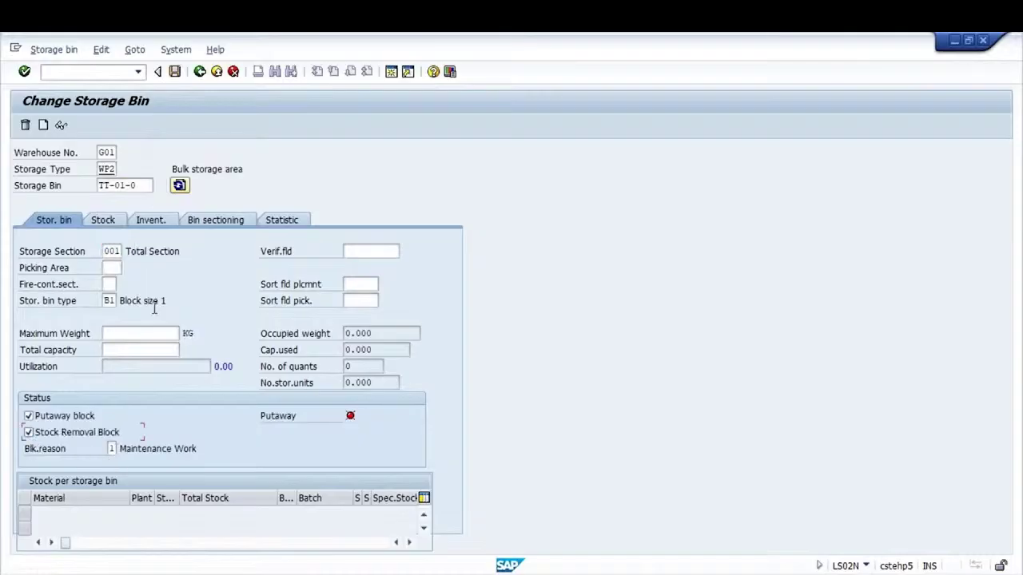
pyautogui.click(176, 72)
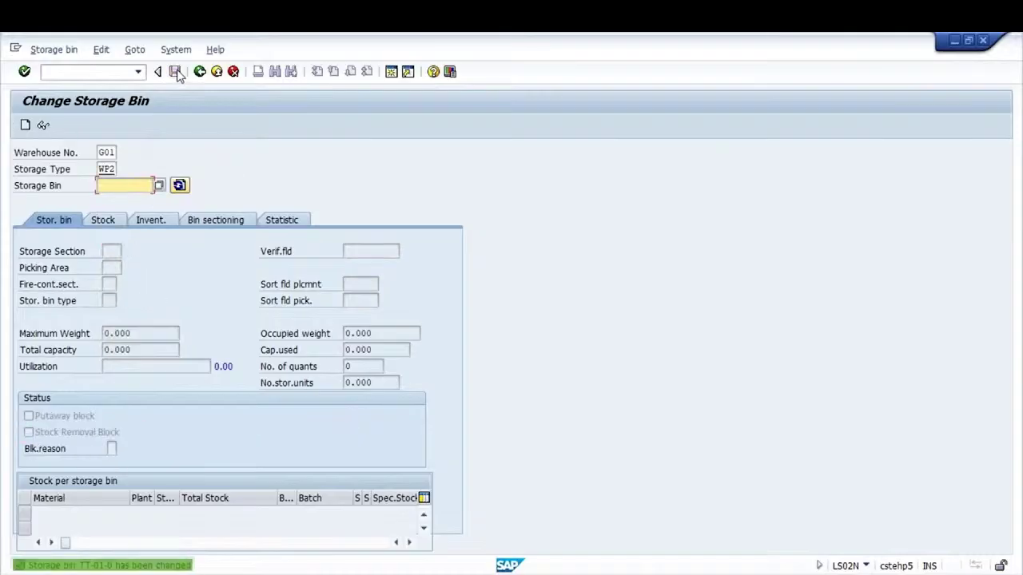
pyautogui.click(54, 50)
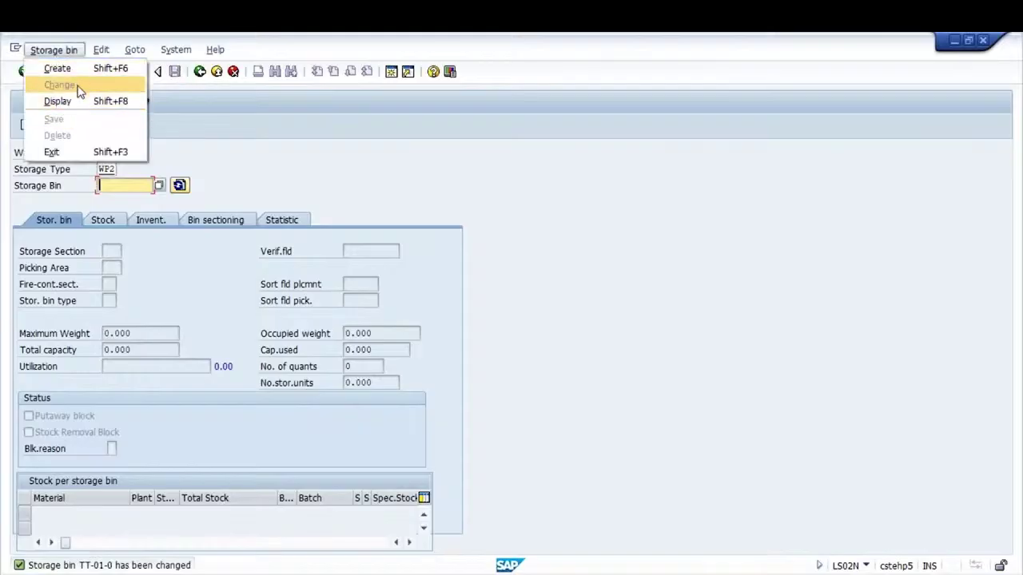
pyautogui.click(75, 100)
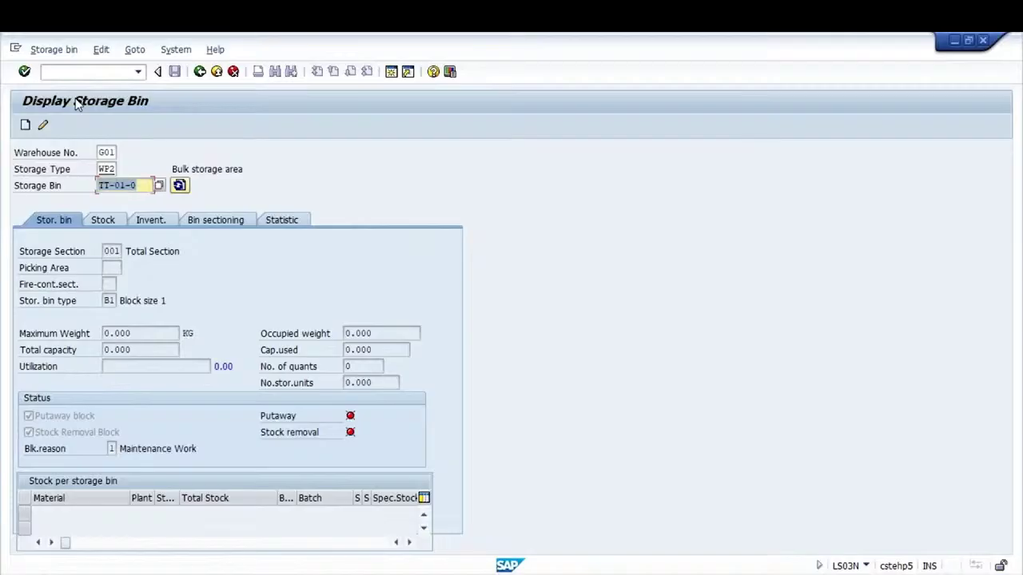
# Change TT-01-0's blocking reason to Special Business Req and save
pyautogui.click(50, 48)
pyautogui.click(60, 84)
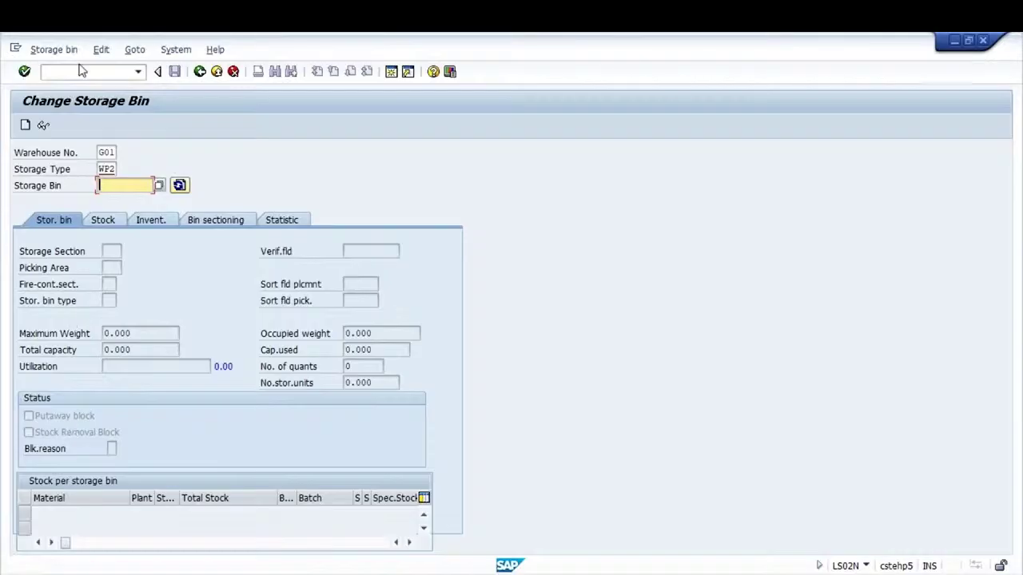
pyautogui.press('Down')
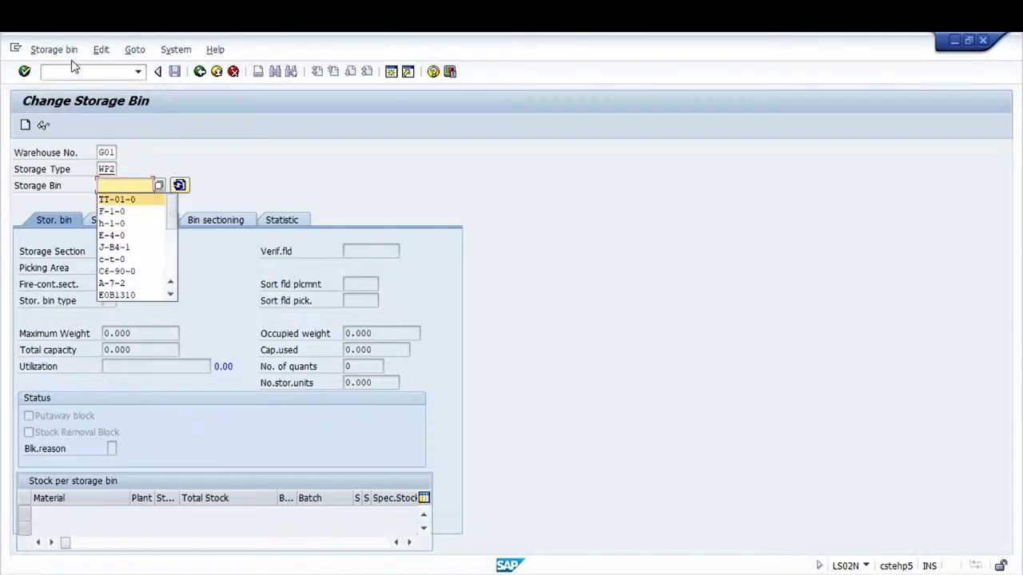
pyautogui.press('Return')
pyautogui.click(114, 448)
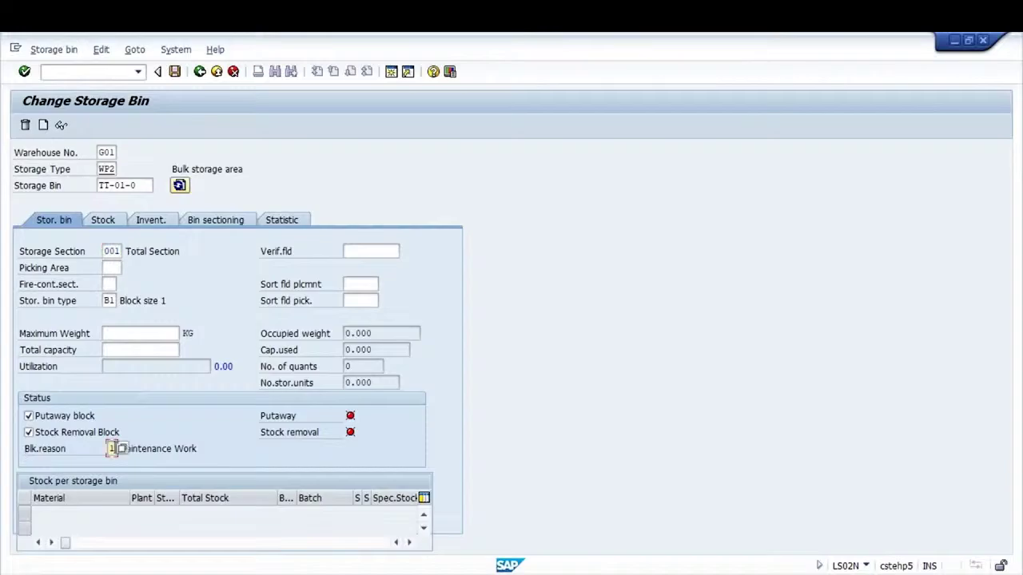
pyautogui.click(127, 449)
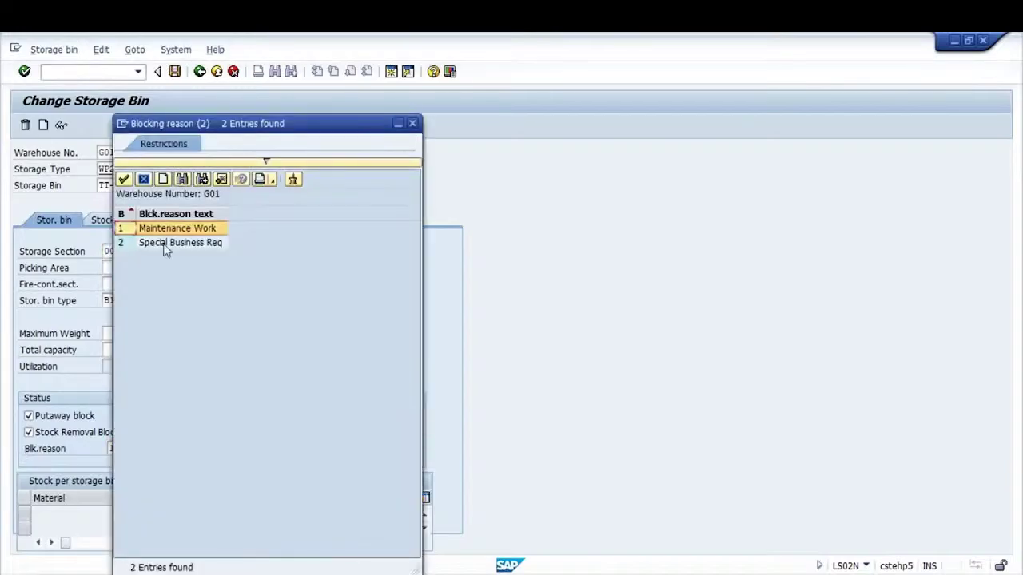
pyautogui.doubleClick(164, 243)
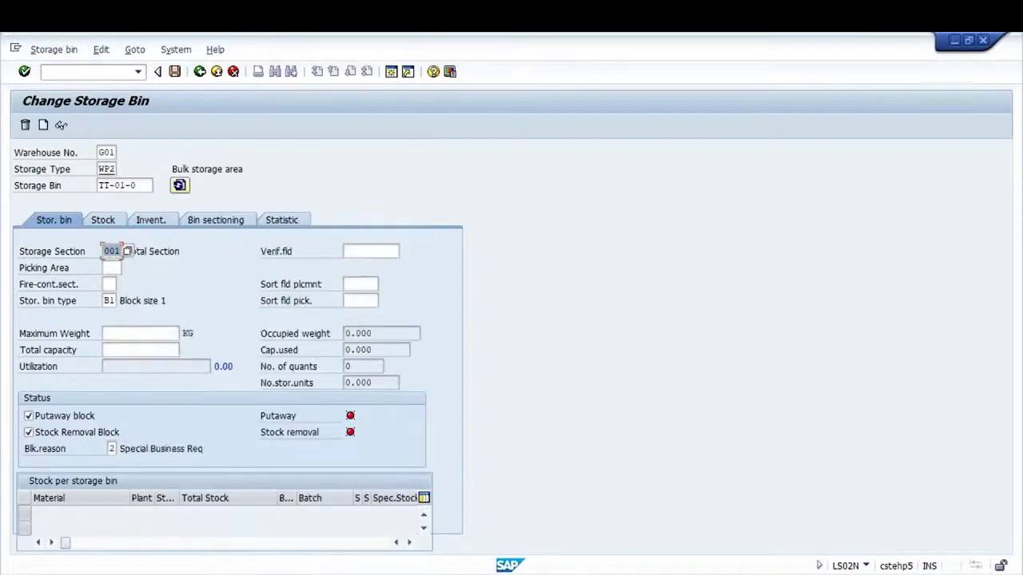
pyautogui.click(174, 72)
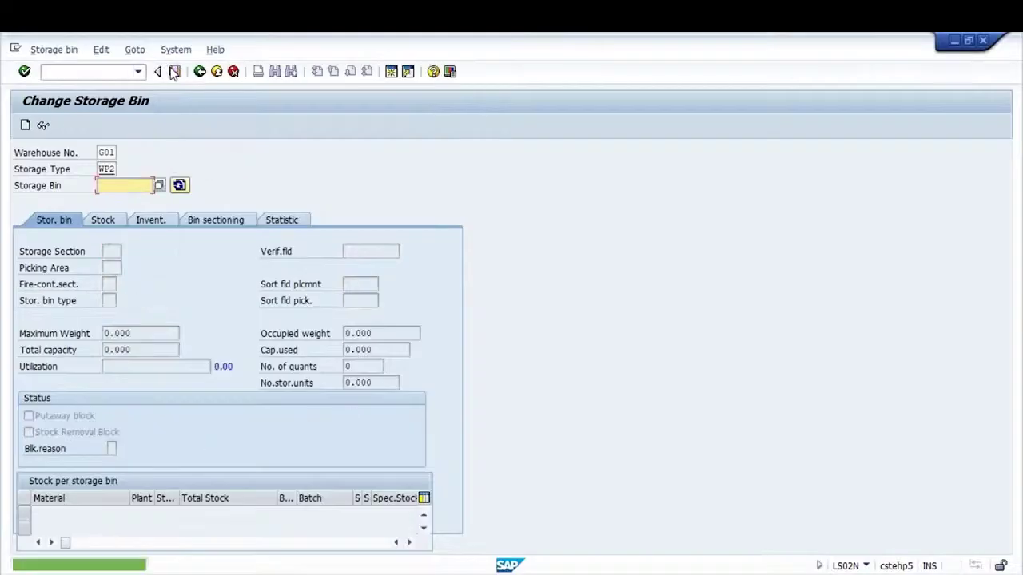
pyautogui.click(82, 70)
# Run /NLS06 for warehouse G01, storage type WP2 to list its storage bins
pyautogui.write('/NLS')
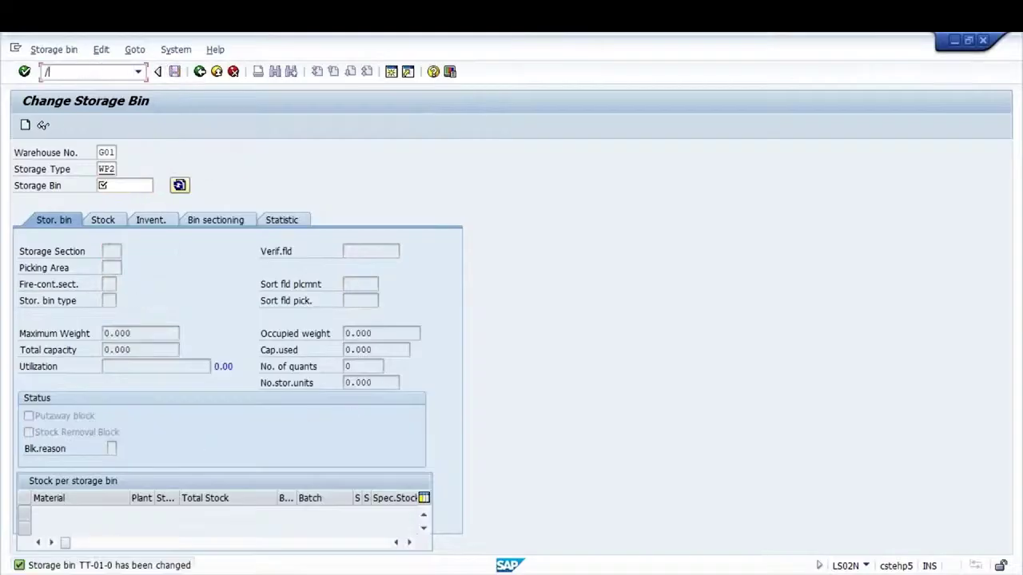
pyautogui.write('6')
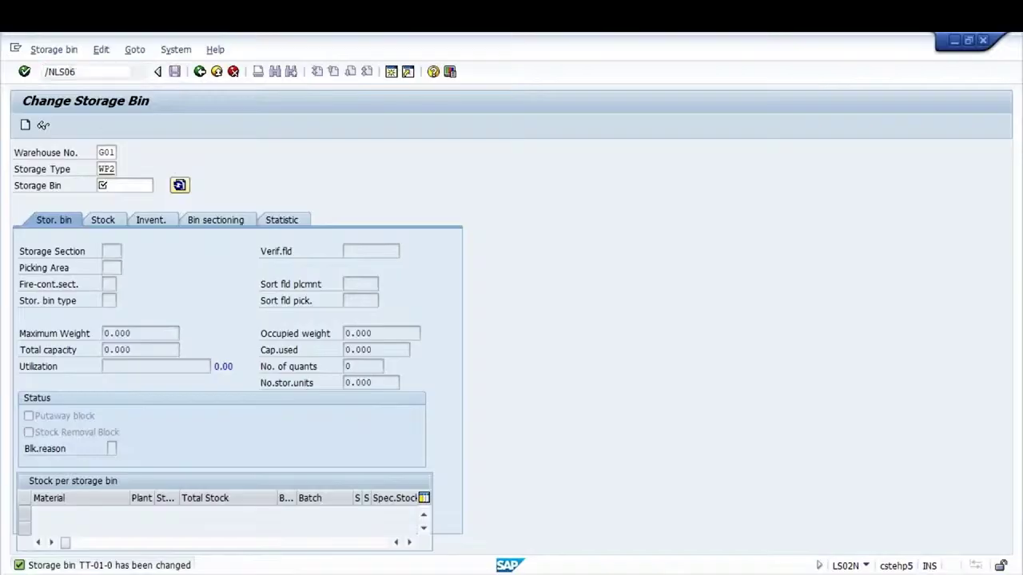
pyautogui.press('Return')
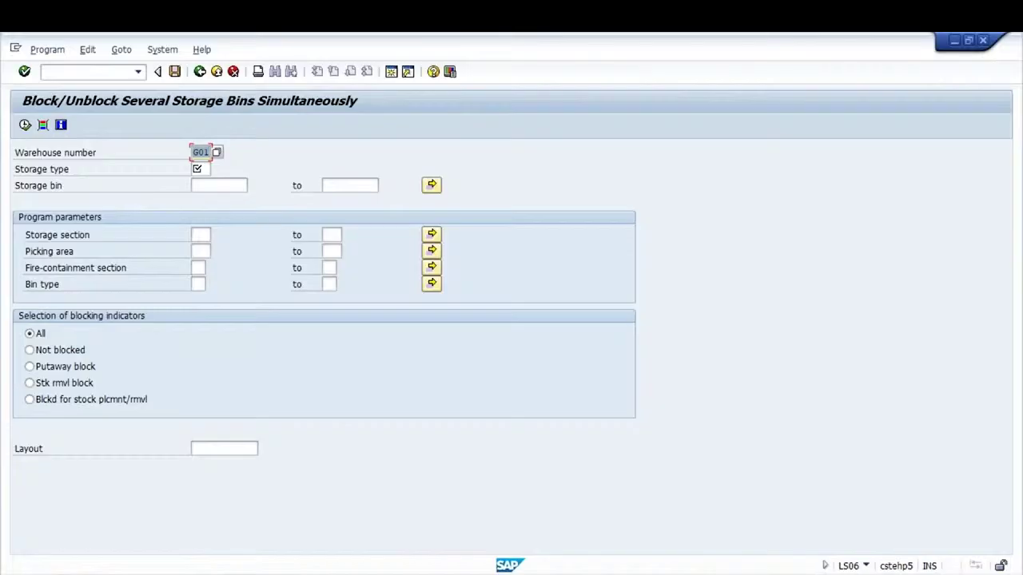
pyautogui.click(198, 169)
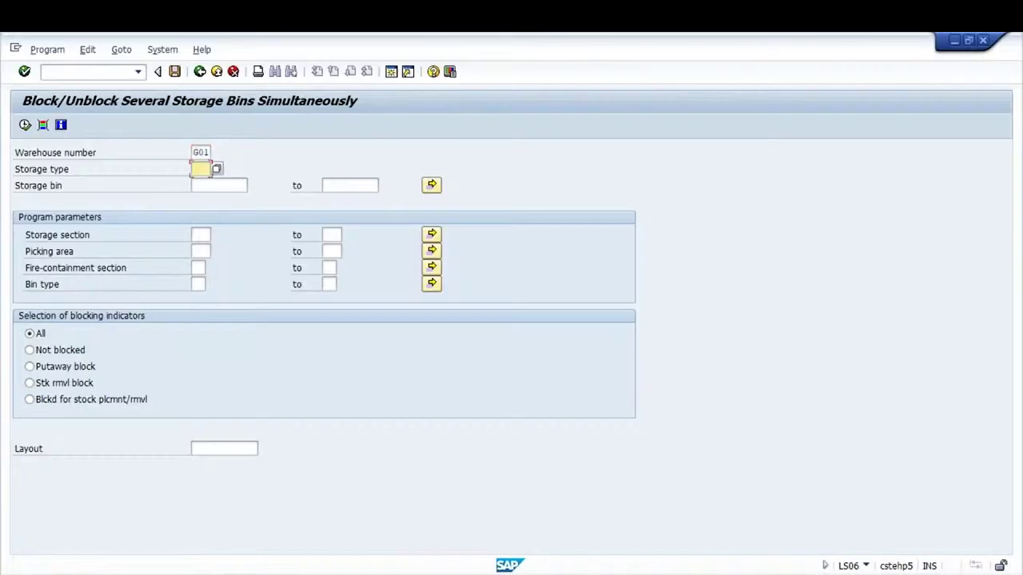
pyautogui.write('WP2')
pyautogui.click(200, 152)
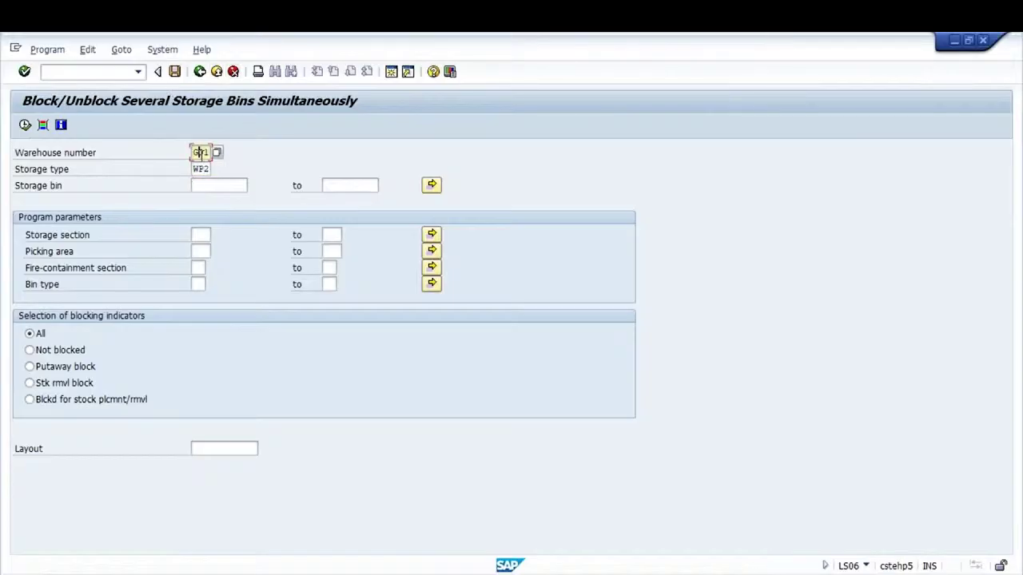
pyautogui.click(204, 169)
pyautogui.click(25, 125)
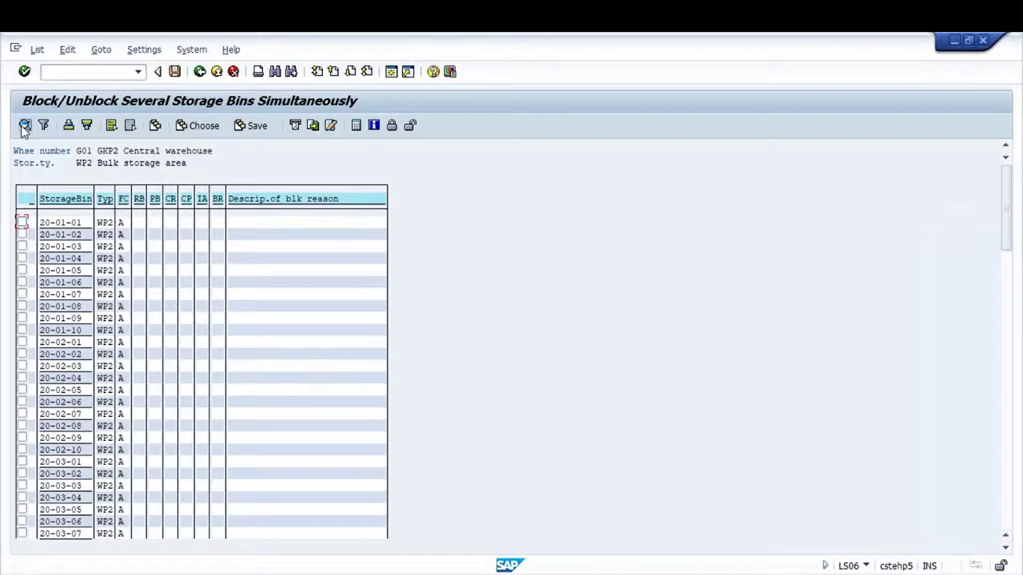
# Refresh the list to bins G-09, G-10, TT-01-0, check G-10's details, and select it for blocking
pyautogui.click(25, 125)
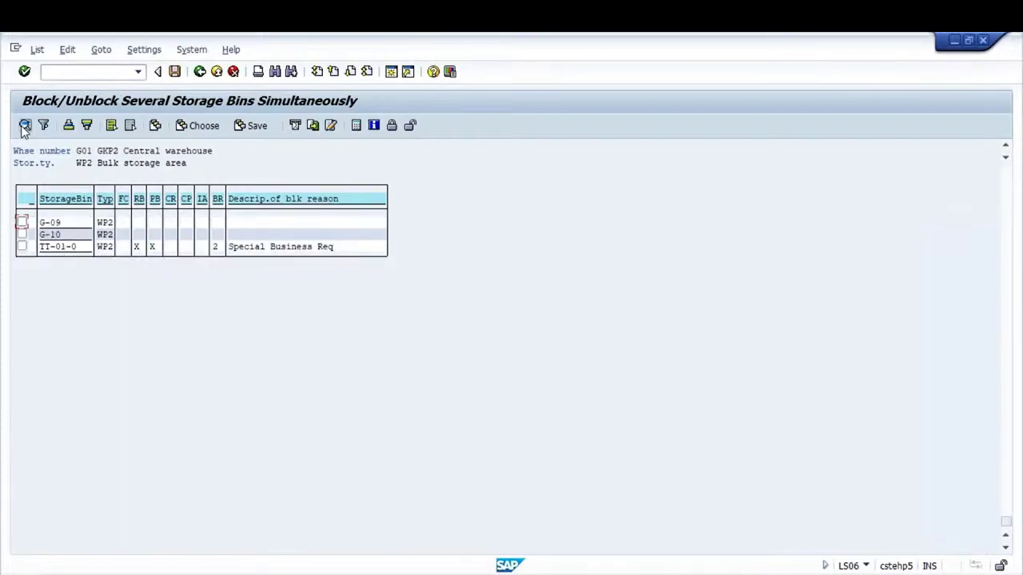
pyautogui.click(21, 234)
pyautogui.click(24, 124)
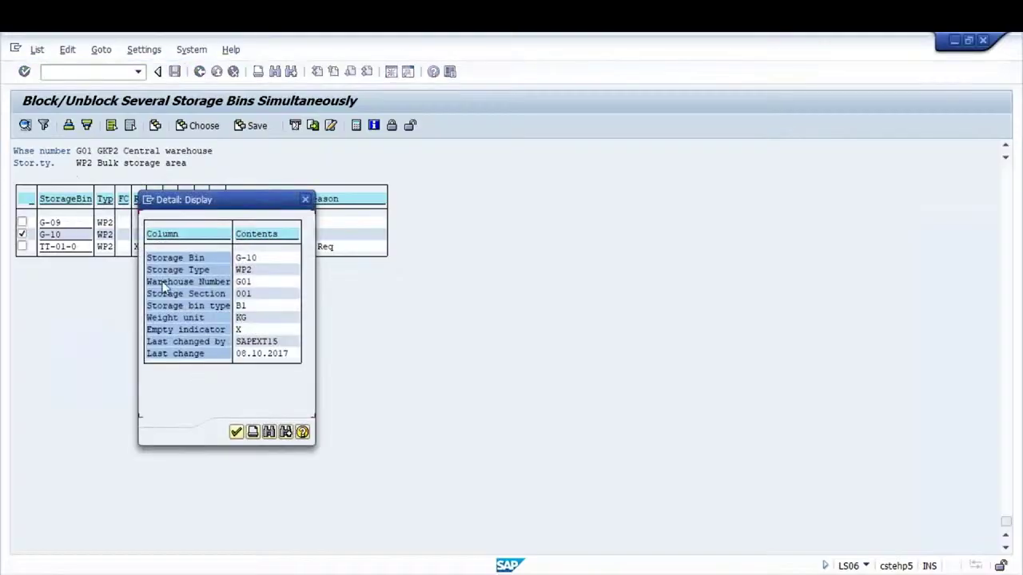
pyautogui.click(237, 432)
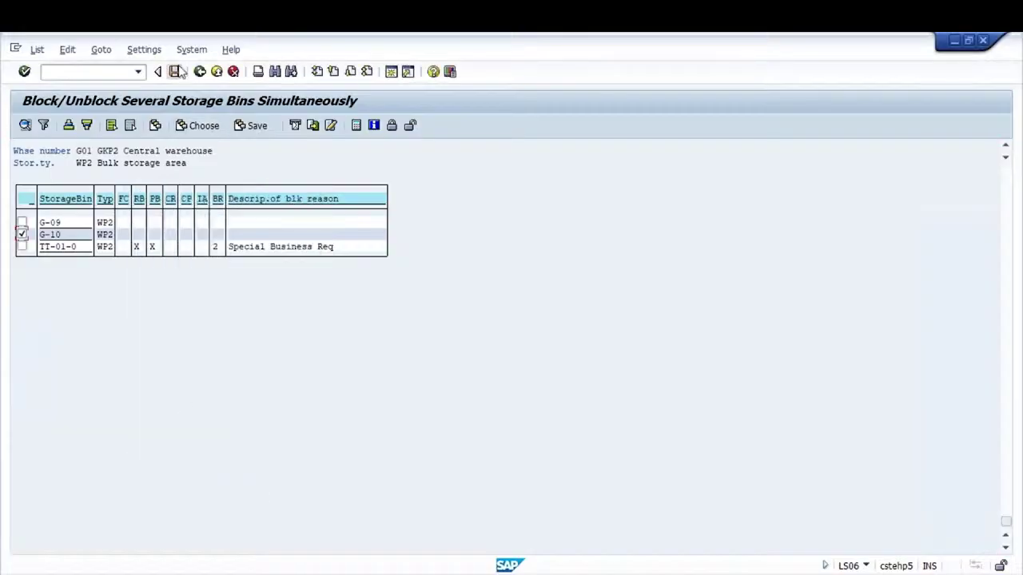
pyautogui.click(392, 126)
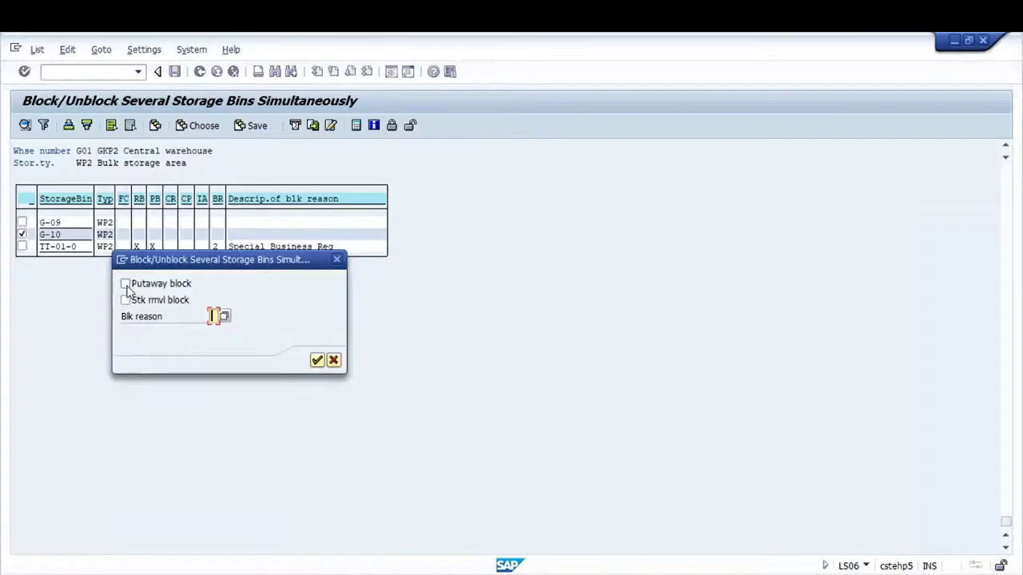
# Give bin G-10 a putaway block with reason 1 Maintenance Work, check it in the list, and save
pyautogui.click(125, 283)
pyautogui.click(224, 316)
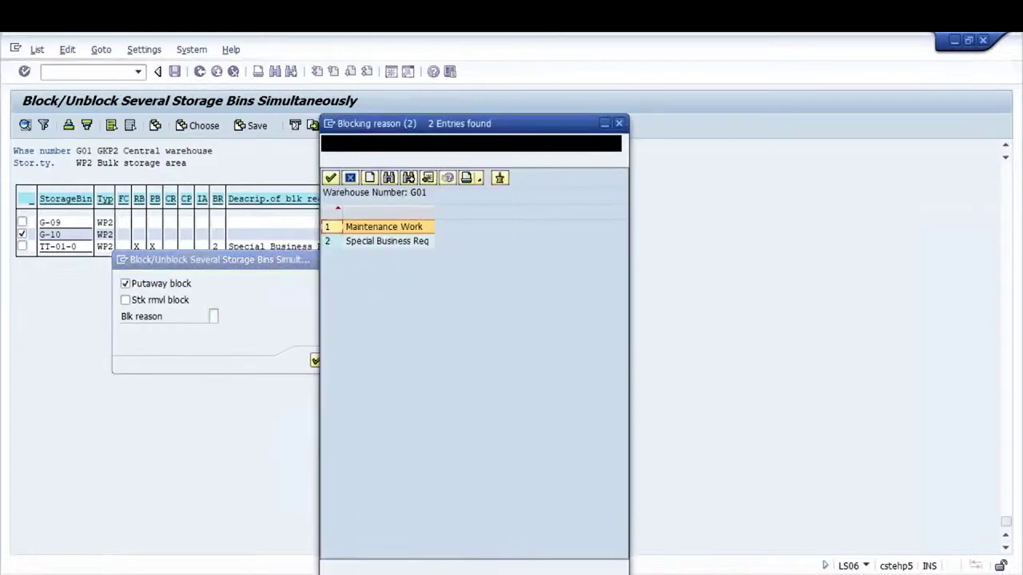
pyautogui.doubleClick(376, 229)
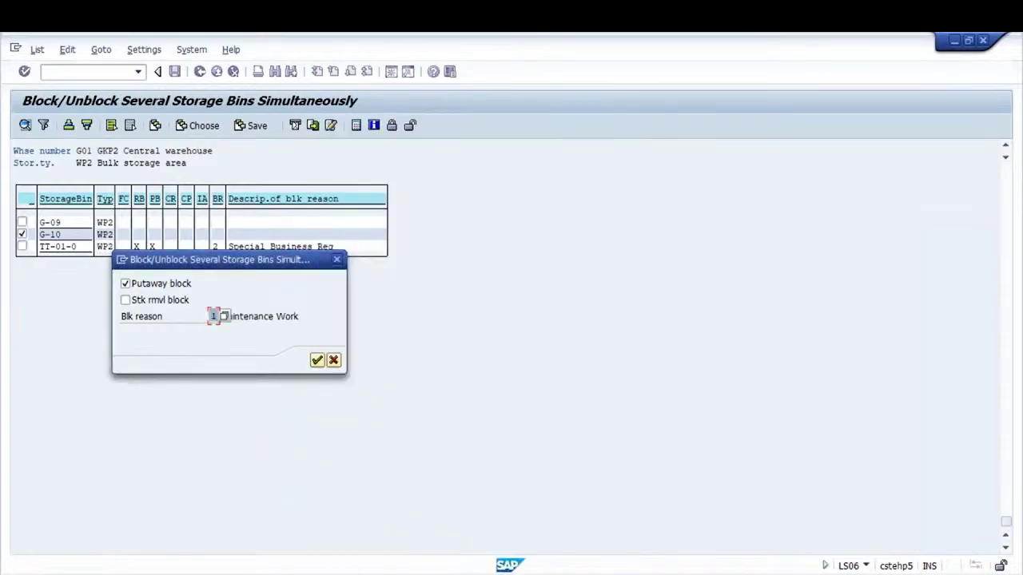
pyautogui.click(317, 360)
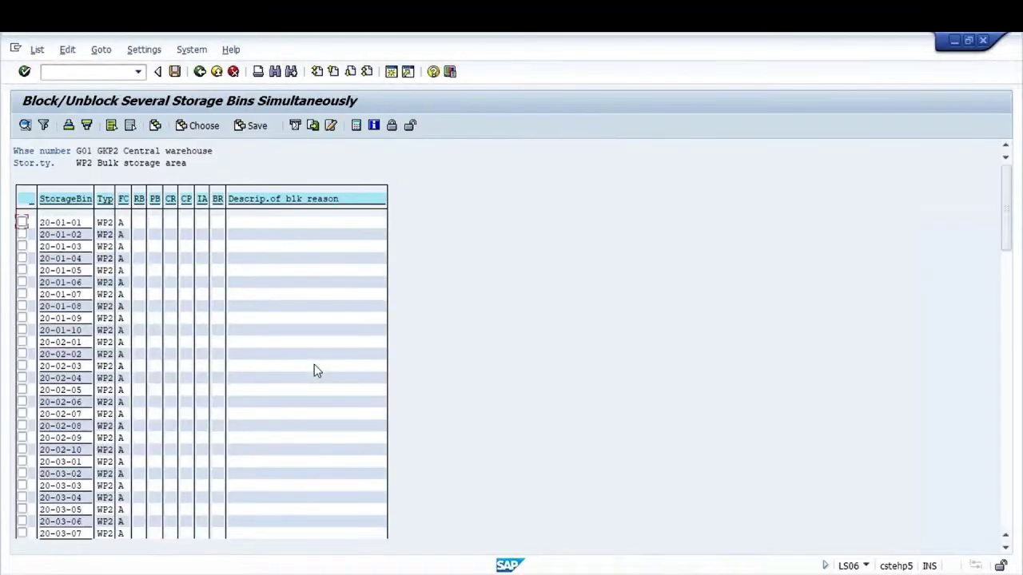
pyautogui.click(1007, 511)
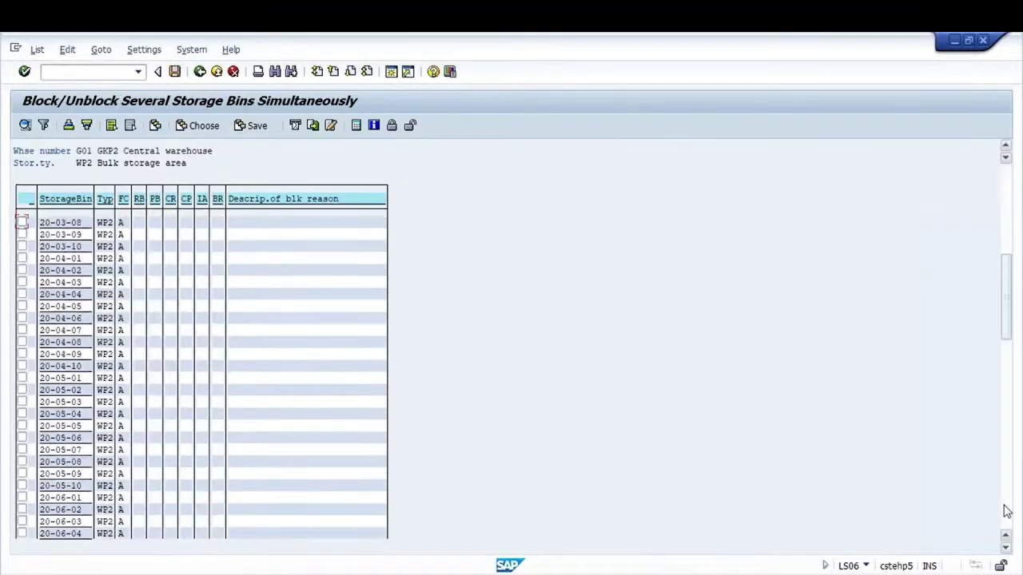
pyautogui.click(1006, 511)
pyautogui.click(1007, 512)
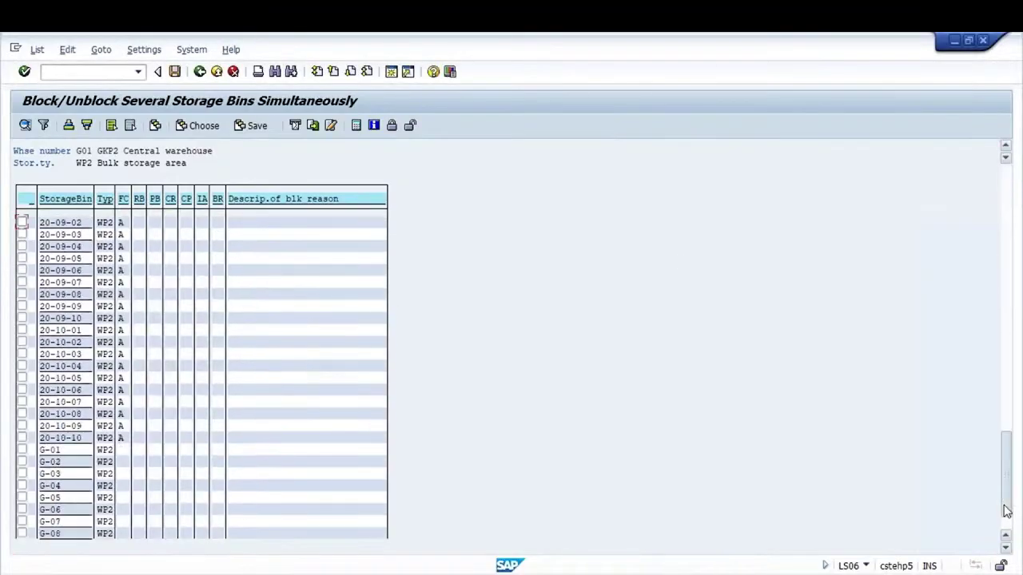
pyautogui.click(1007, 550)
pyautogui.click(1007, 550)
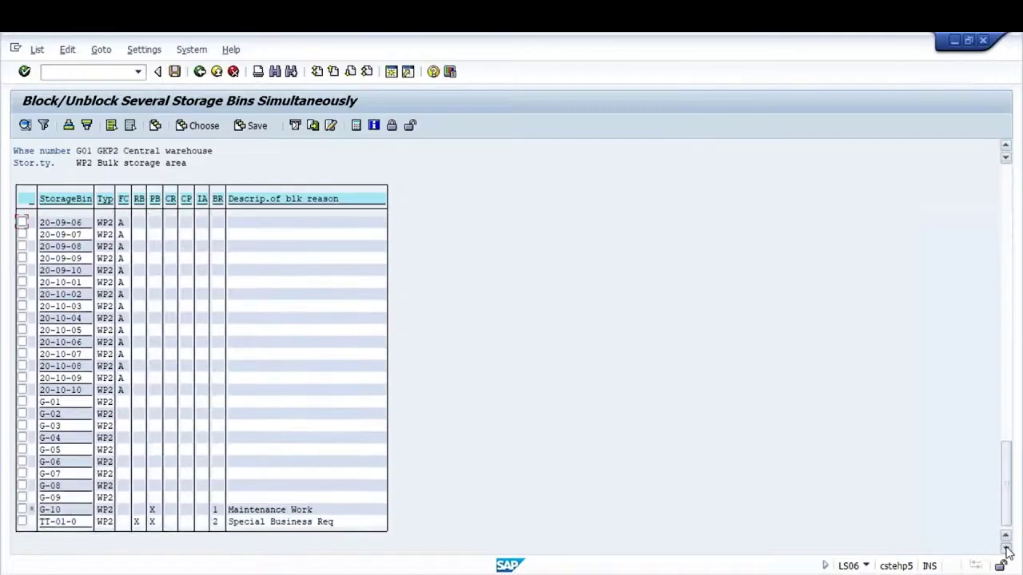
pyautogui.click(153, 511)
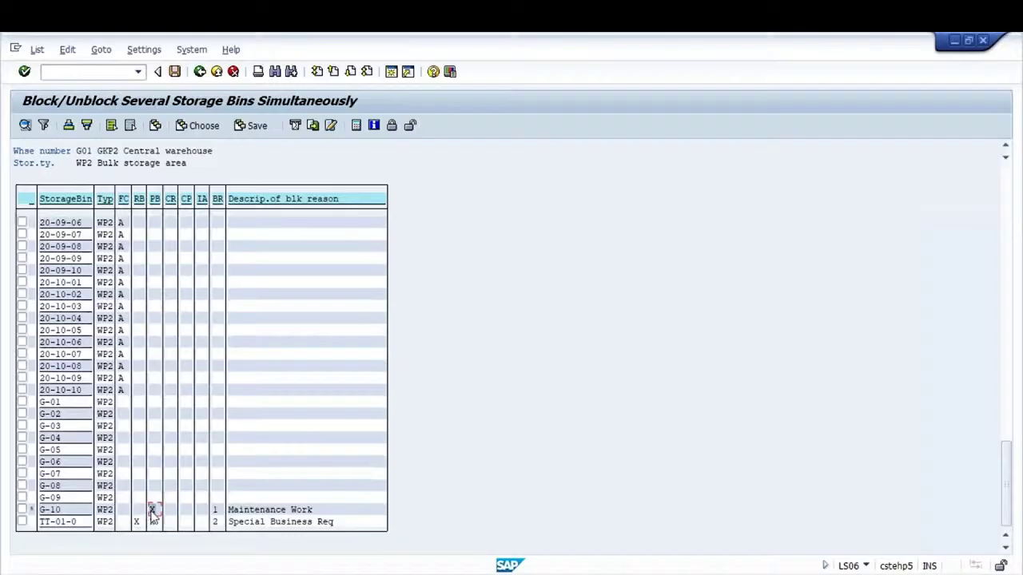
pyautogui.click(214, 512)
pyautogui.click(175, 71)
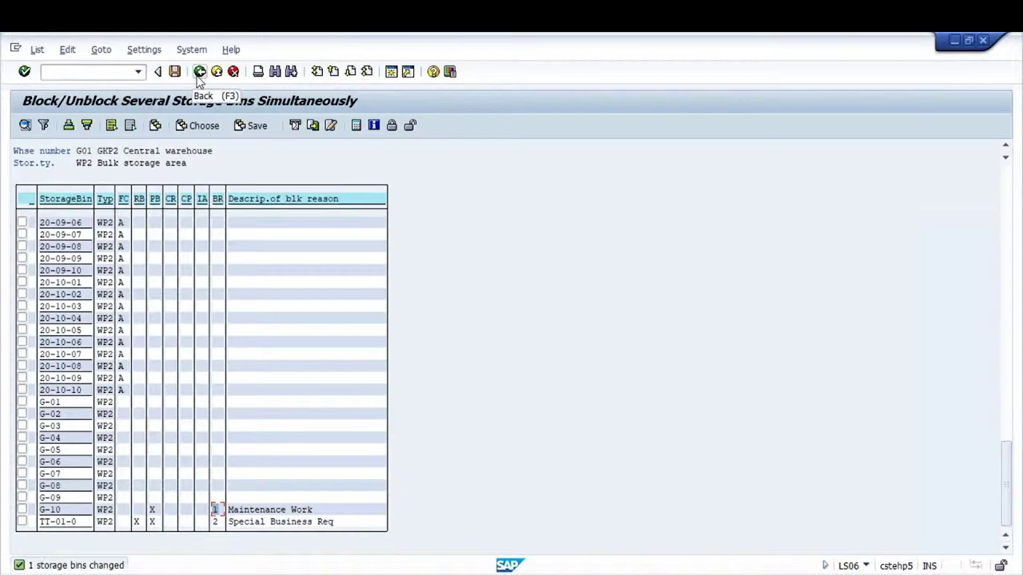
# Back out of LS06 through the selection screen to SAP Easy Access
pyautogui.click(200, 72)
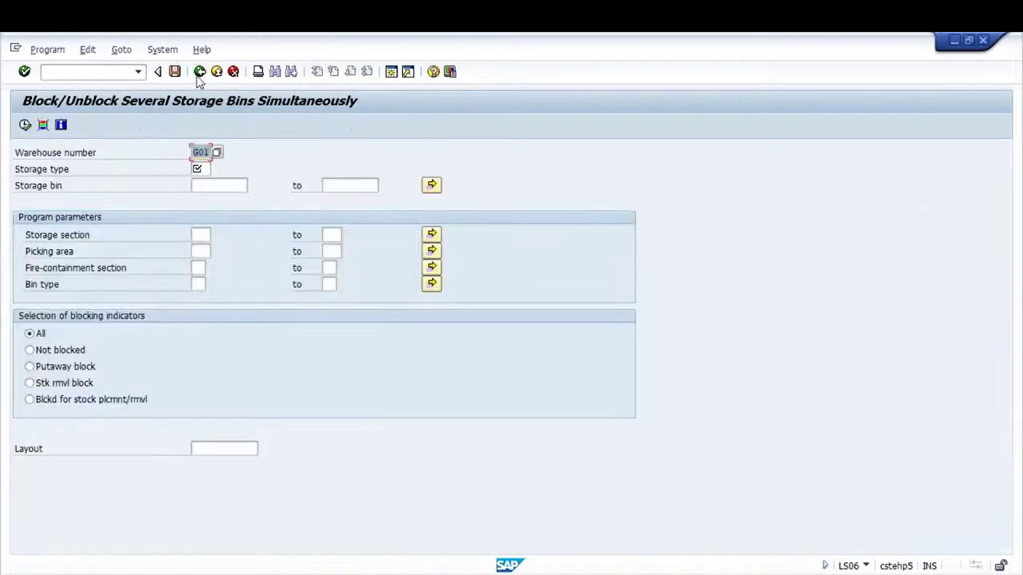
pyautogui.press('F3')
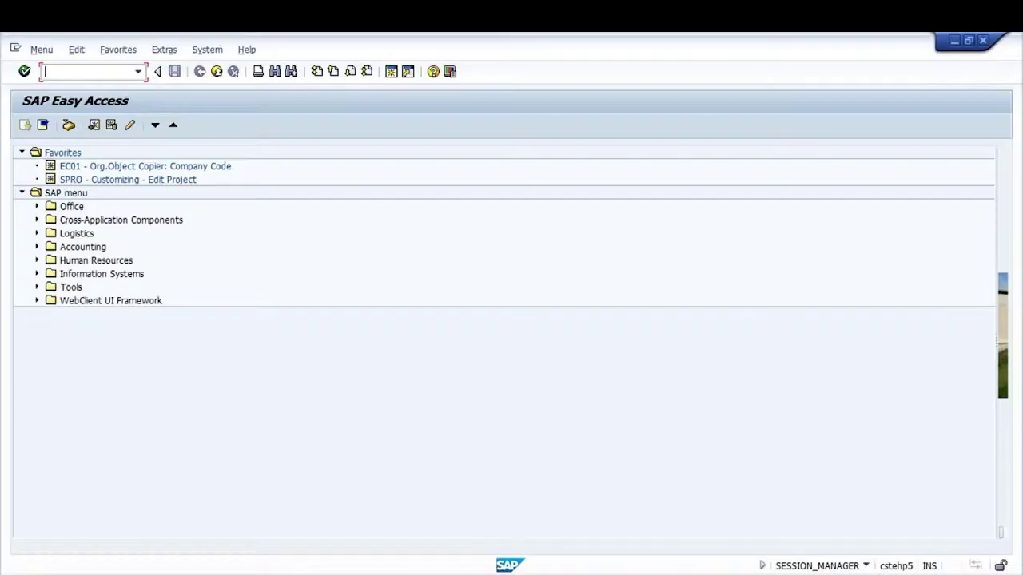
pyautogui.click(751, 573)
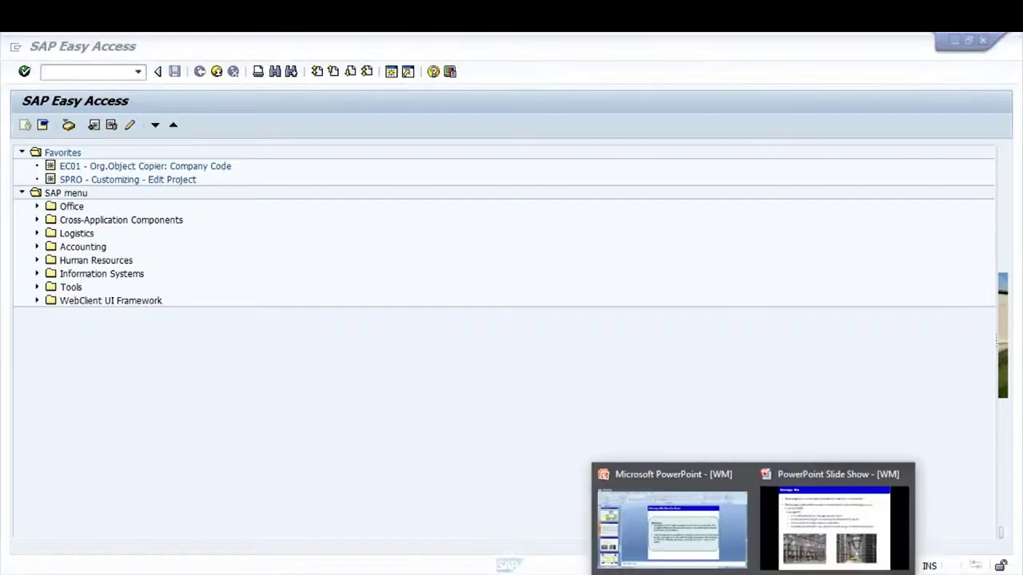
pyautogui.click(795, 527)
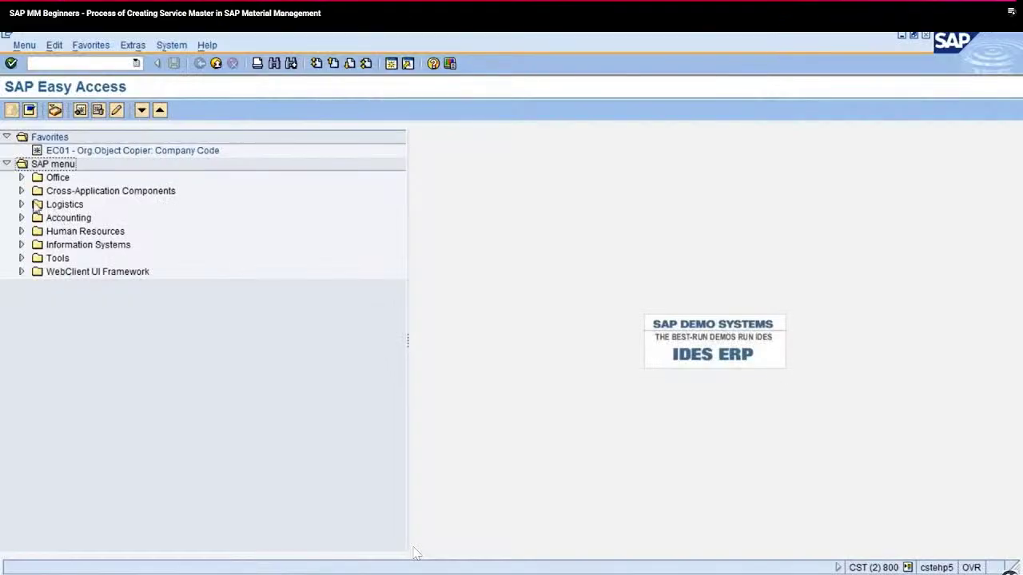
pyautogui.click(36, 206)
# Launch AC03 from Logistics > Materials Management > Service Master > Service and view PT-EFFICIENCY
pyautogui.click(21, 205)
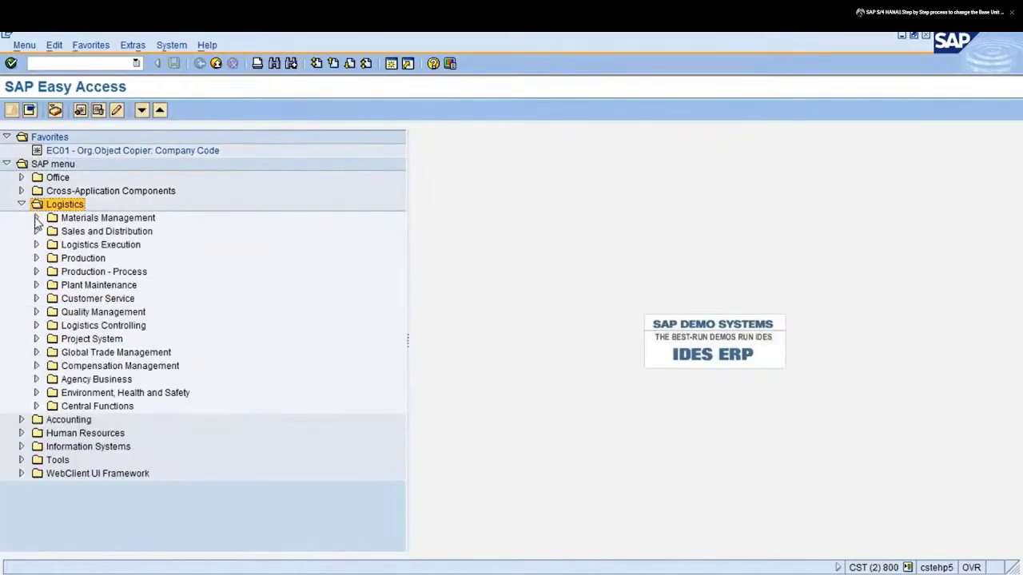
pyautogui.click(36, 219)
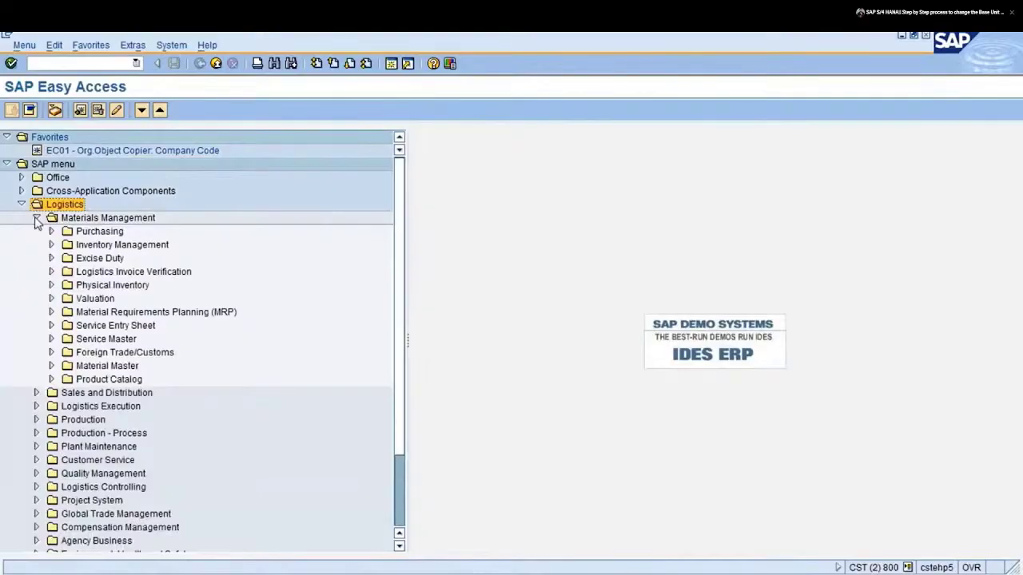
pyautogui.click(51, 339)
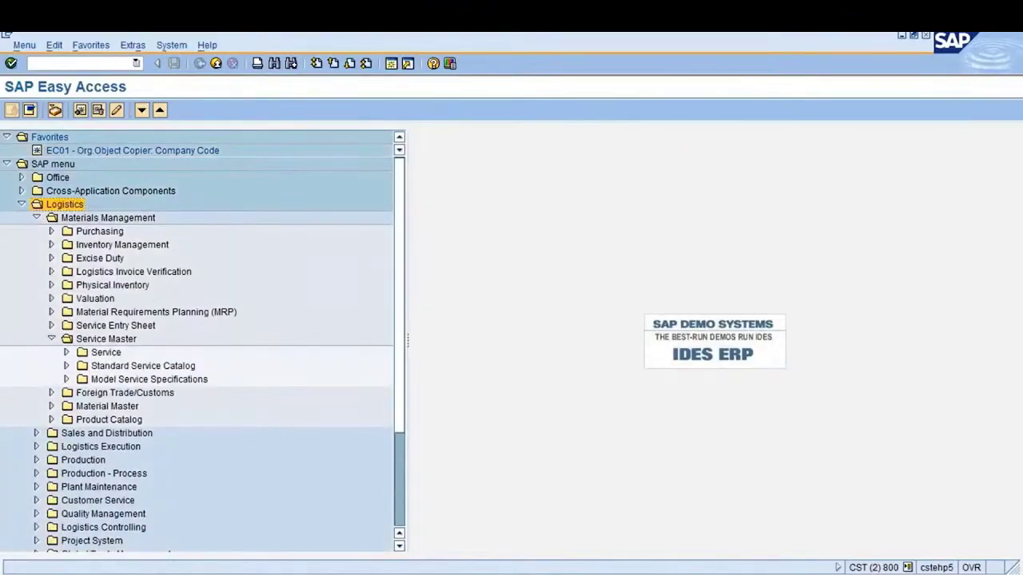
pyautogui.click(67, 352)
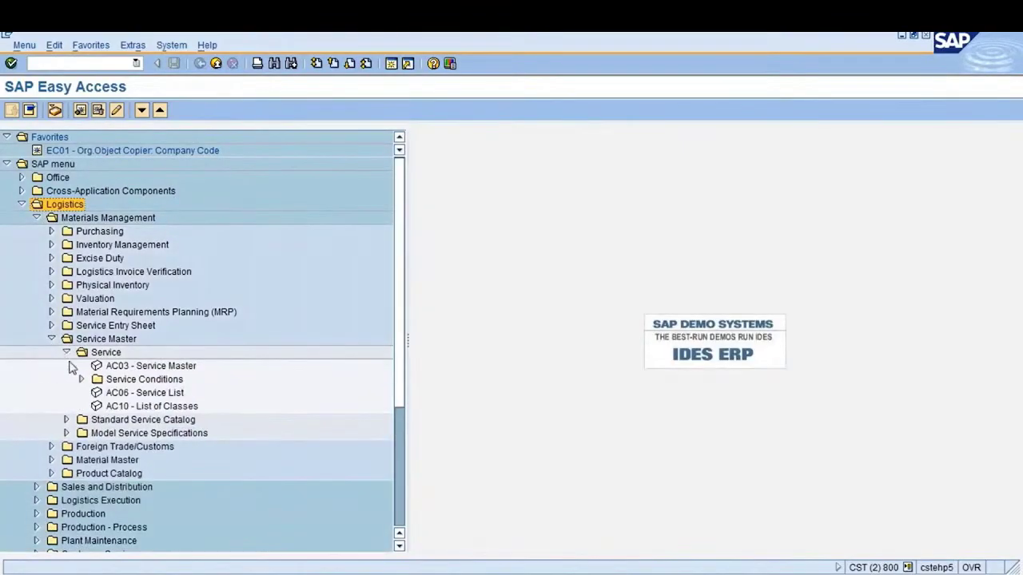
pyautogui.click(121, 367)
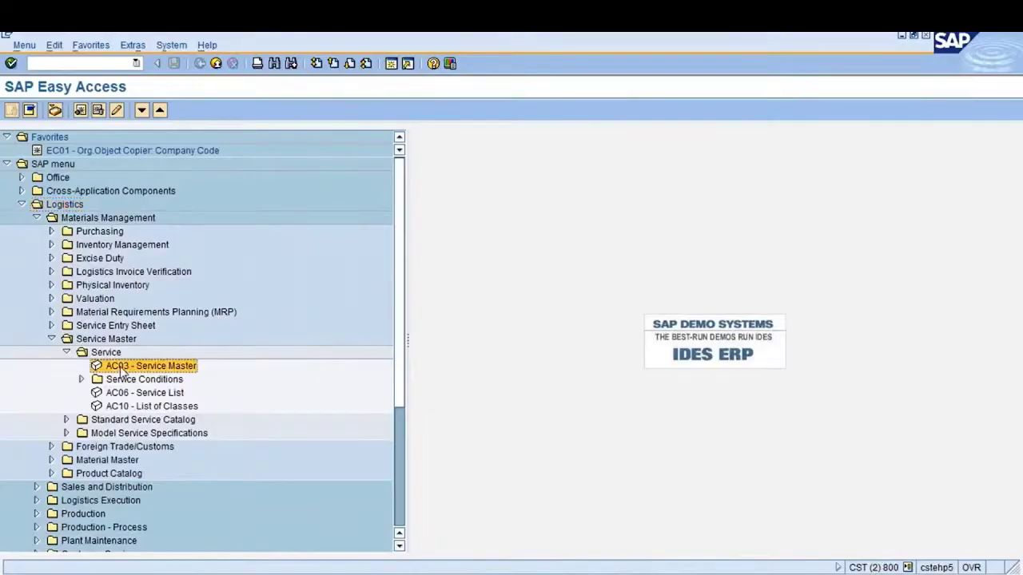
pyautogui.doubleClick(122, 368)
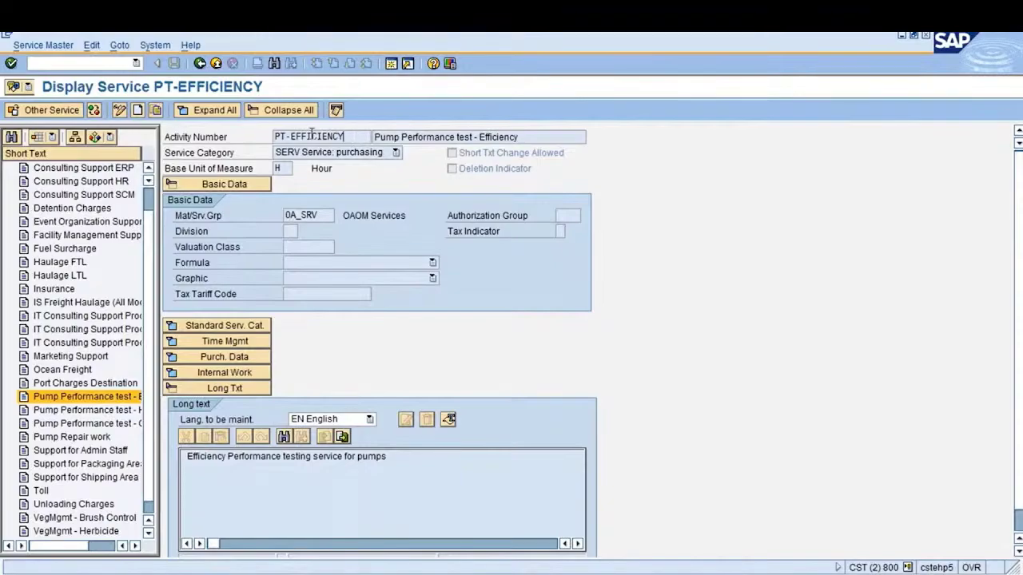
pyautogui.moveTo(342, 136); pyautogui.dragTo(272, 136)
pyautogui.click(272, 136)
pyautogui.click(166, 137)
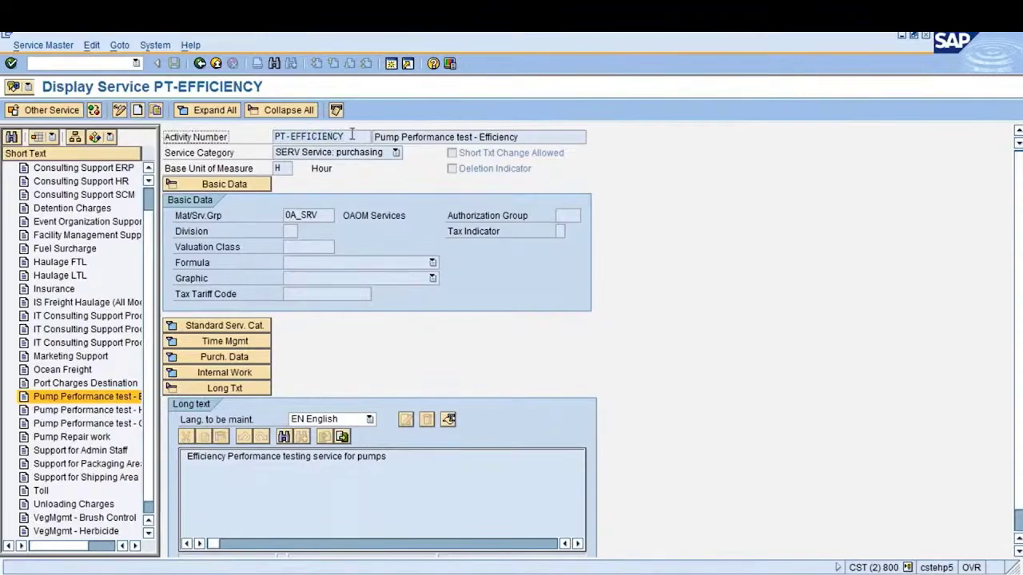
pyautogui.moveTo(356, 136); pyautogui.dragTo(273, 136)
pyautogui.click(273, 136)
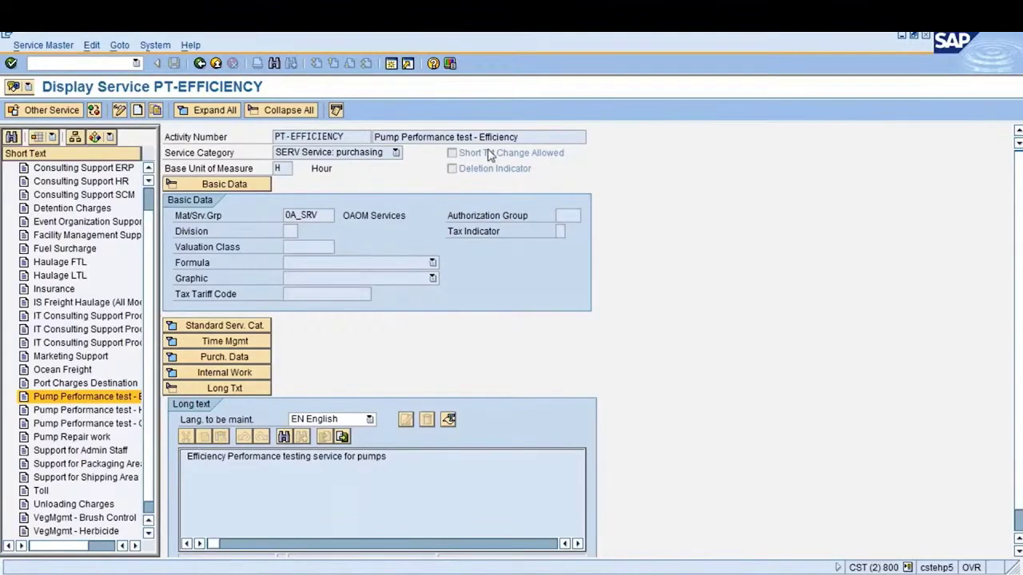
pyautogui.moveTo(521, 136); pyautogui.dragTo(373, 137)
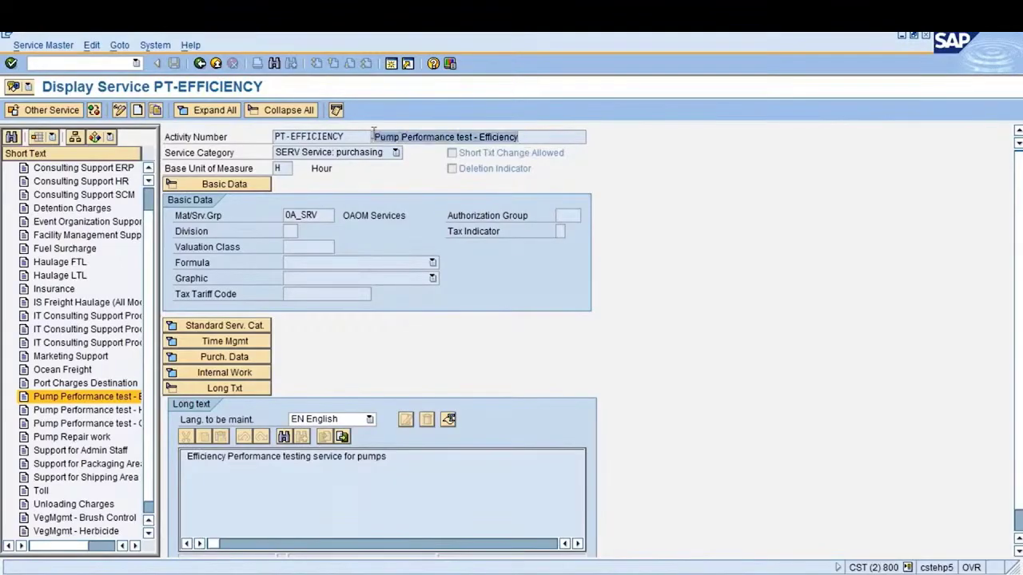
pyautogui.click(373, 136)
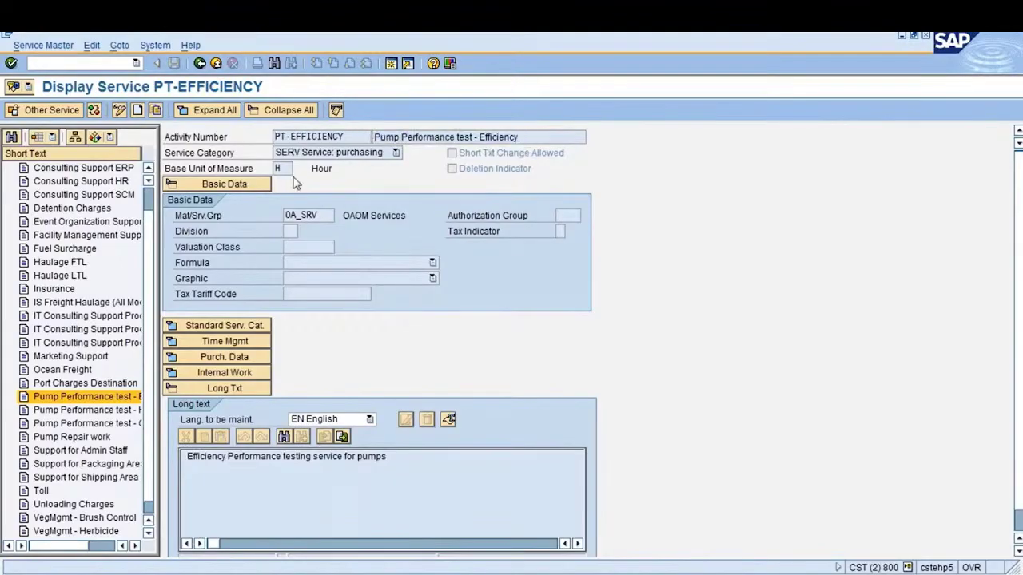
pyautogui.click(394, 153)
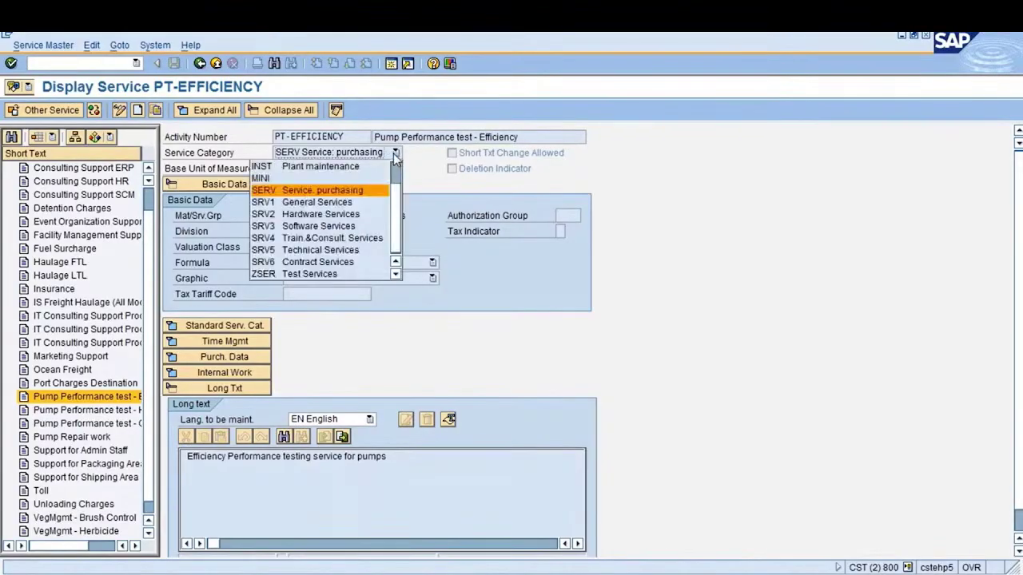
pyautogui.click(396, 154)
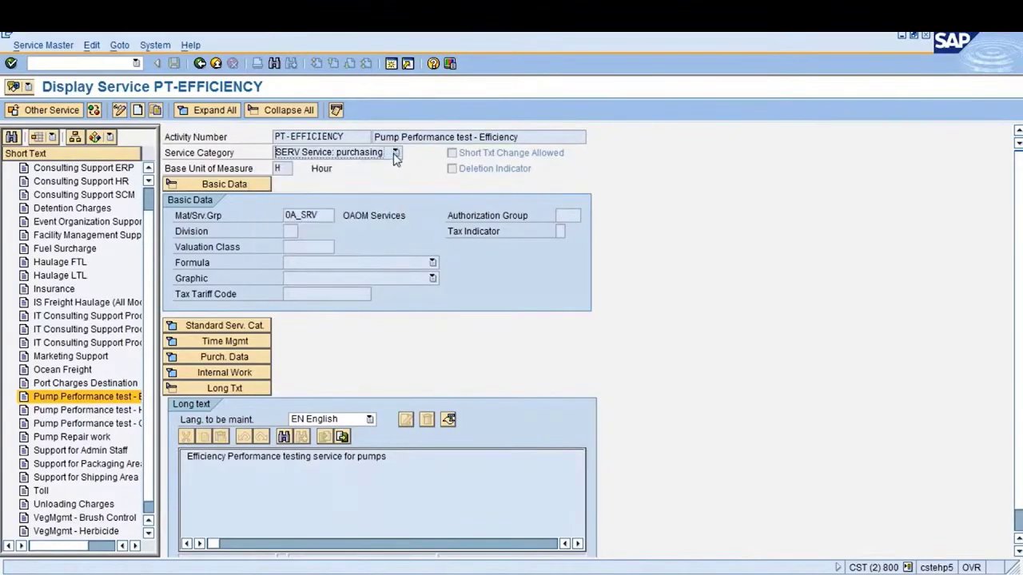
pyautogui.click(279, 168)
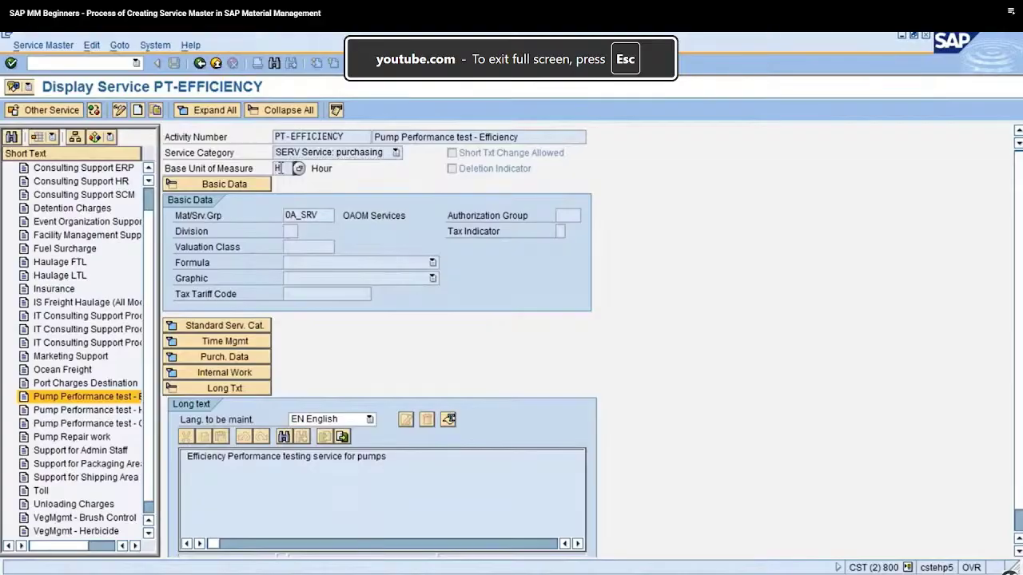
pyautogui.click(452, 155)
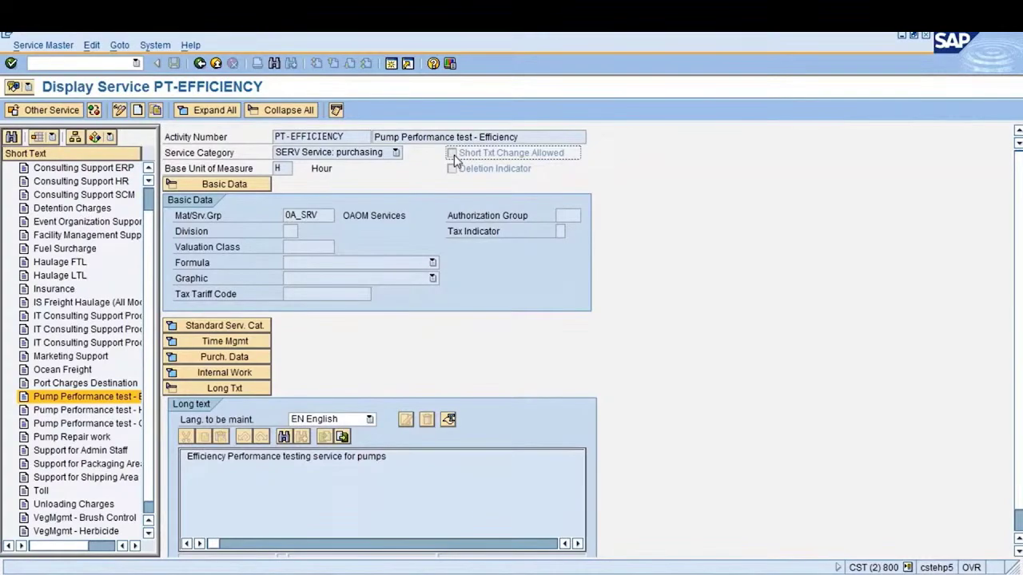
pyautogui.click(529, 138)
pyautogui.moveTo(518, 138); pyautogui.dragTo(373, 134)
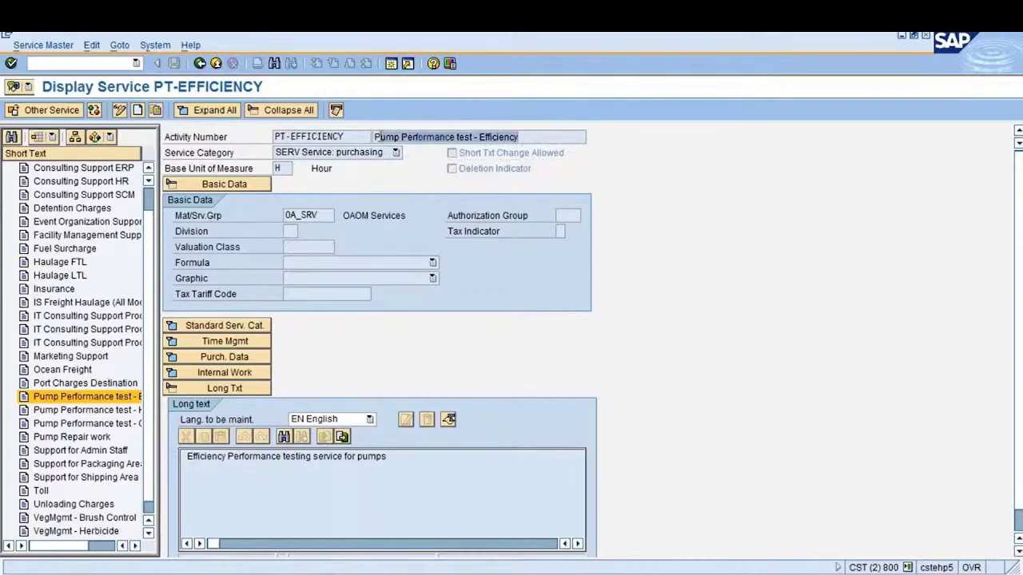
pyautogui.click(373, 135)
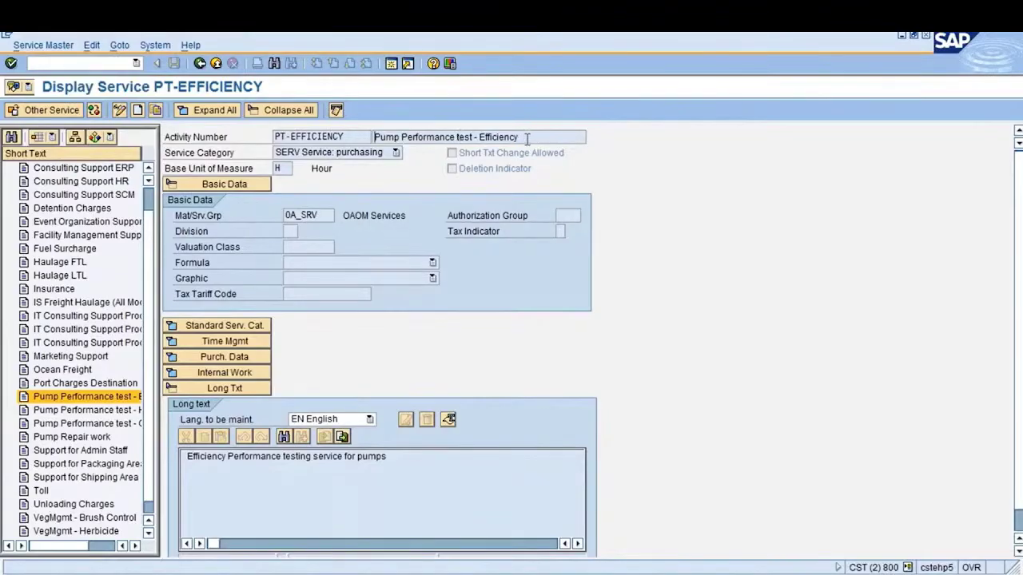
pyautogui.moveTo(521, 136); pyautogui.dragTo(363, 136)
pyautogui.click(363, 136)
pyautogui.click(452, 170)
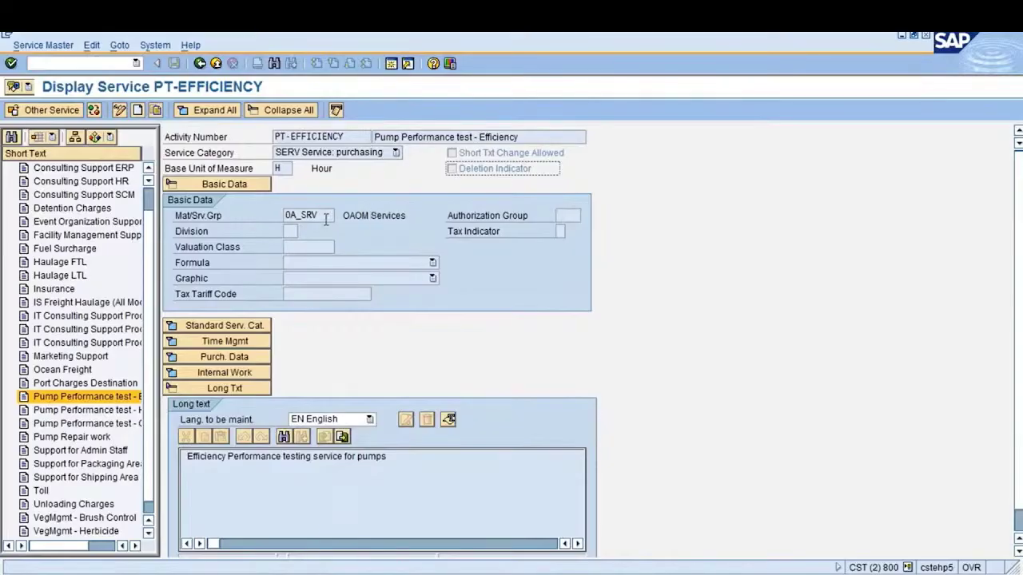
pyautogui.click(325, 217)
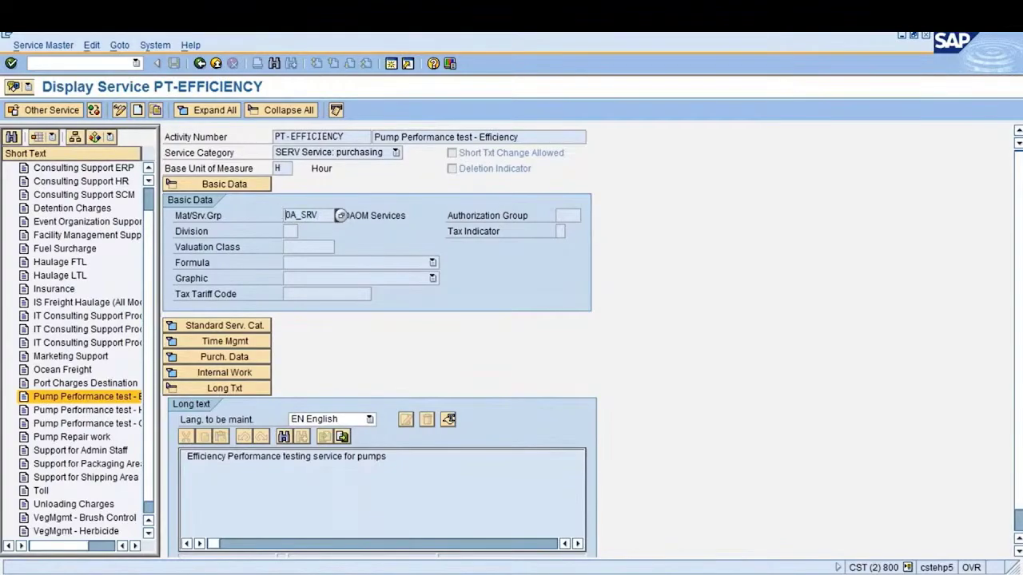
pyautogui.click(295, 246)
pyautogui.click(289, 231)
pyautogui.moveTo(408, 462); pyautogui.dragTo(167, 449)
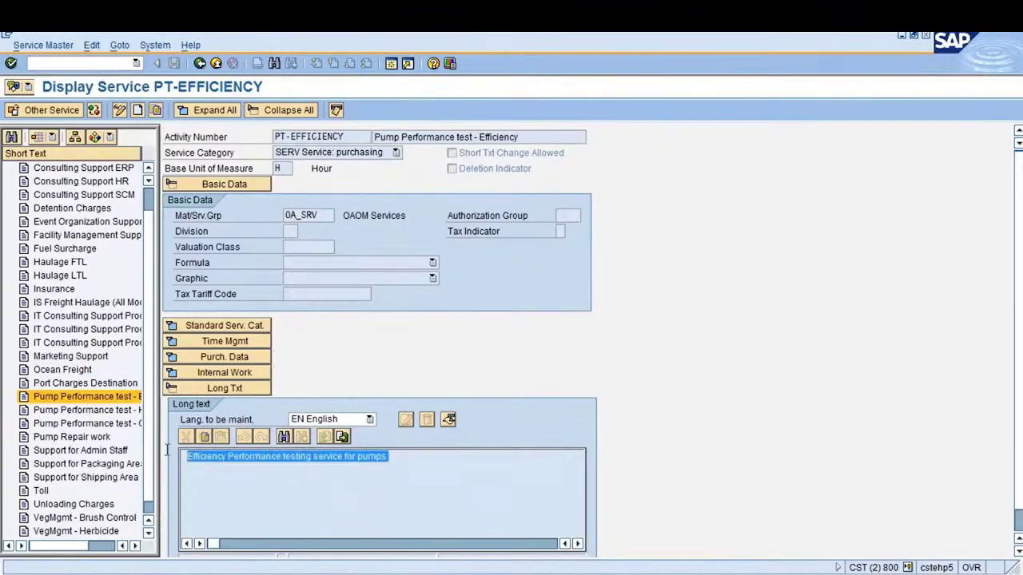
pyautogui.click(373, 492)
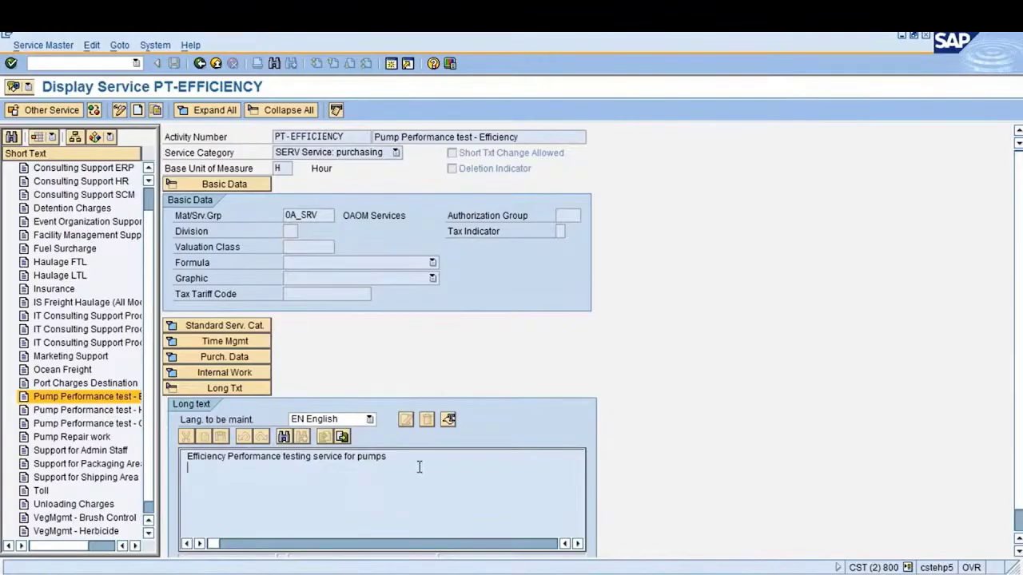
pyautogui.click(213, 468)
pyautogui.hotkey('ctrl', 'a')
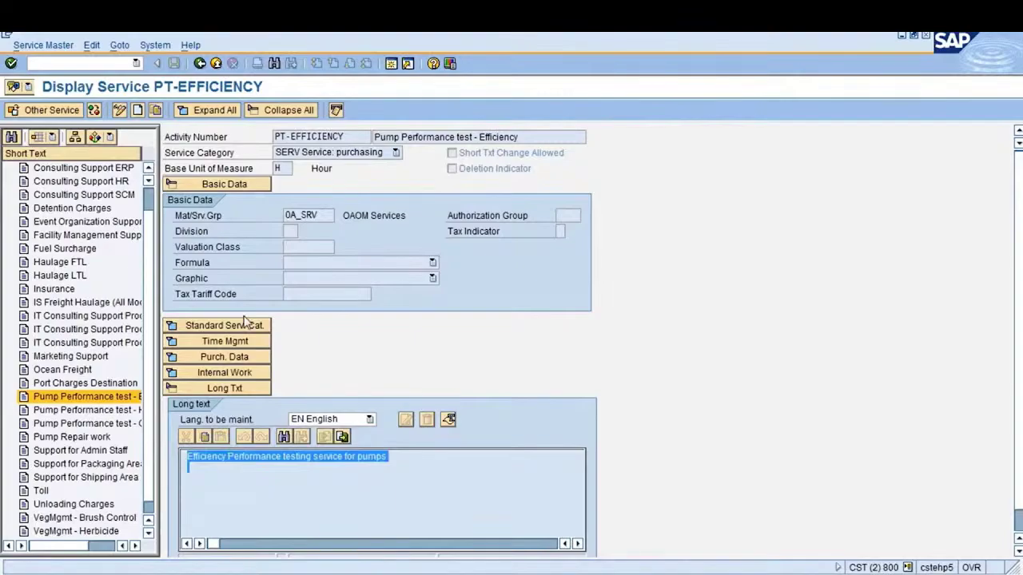
pyautogui.click(432, 263)
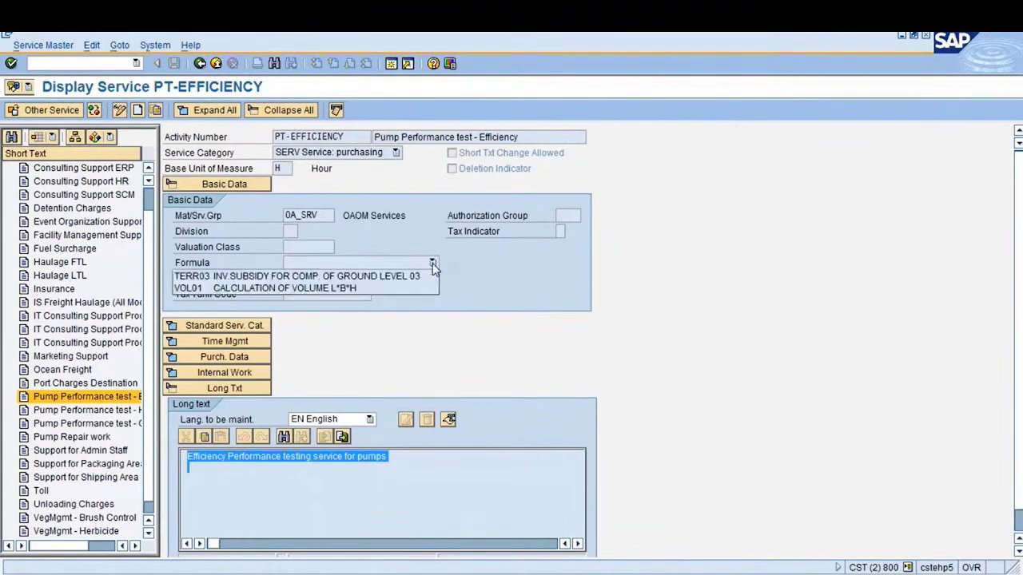
pyautogui.click(432, 262)
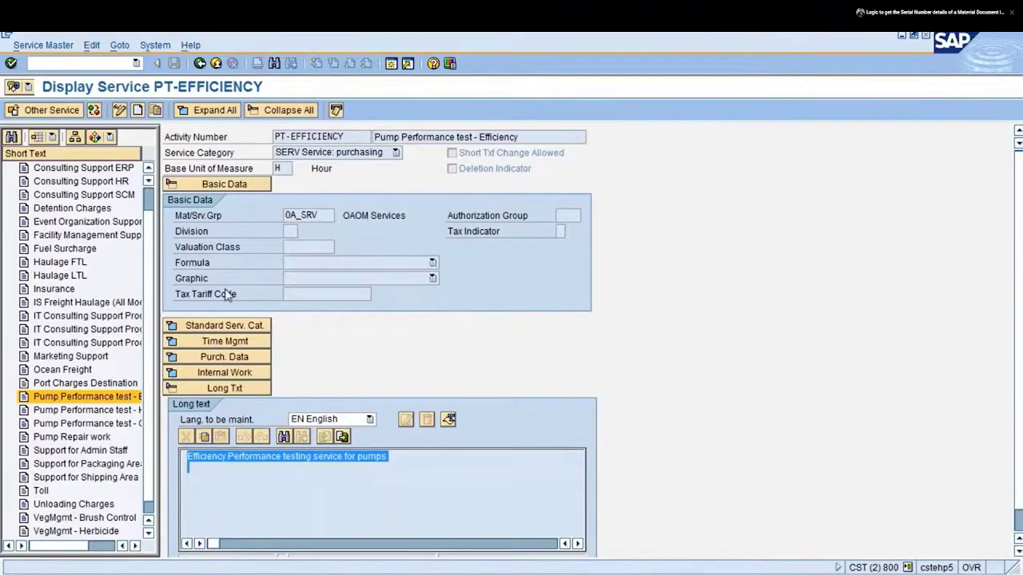
pyautogui.moveTo(226, 292); pyautogui.dragTo(225, 328)
pyautogui.click(225, 327)
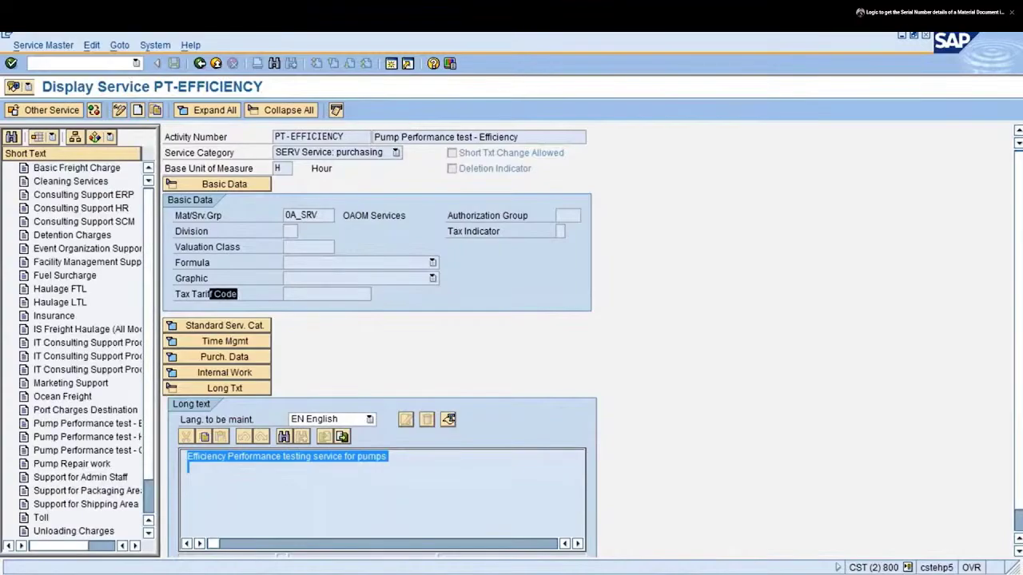
pyautogui.click(225, 328)
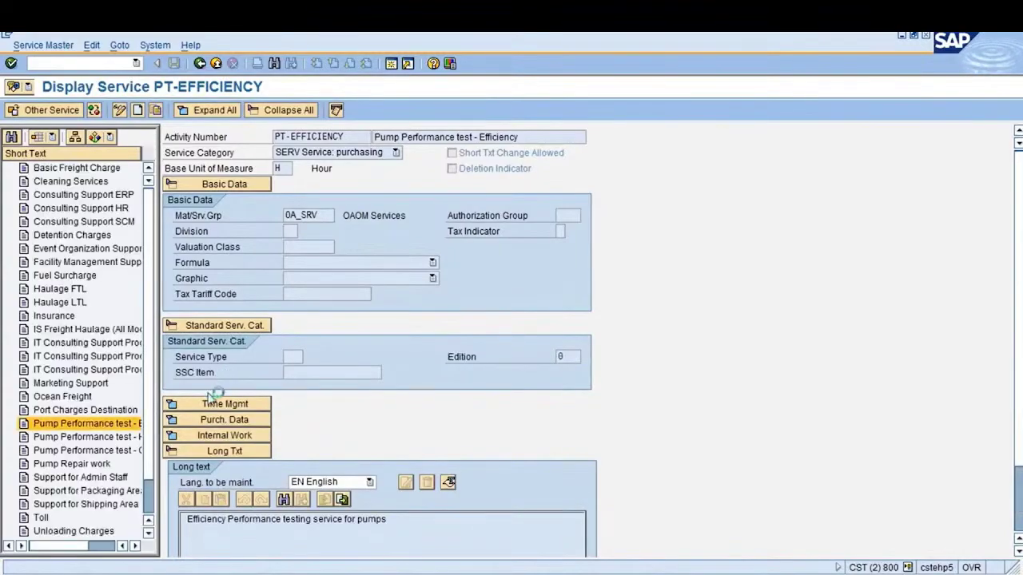
pyautogui.click(227, 357)
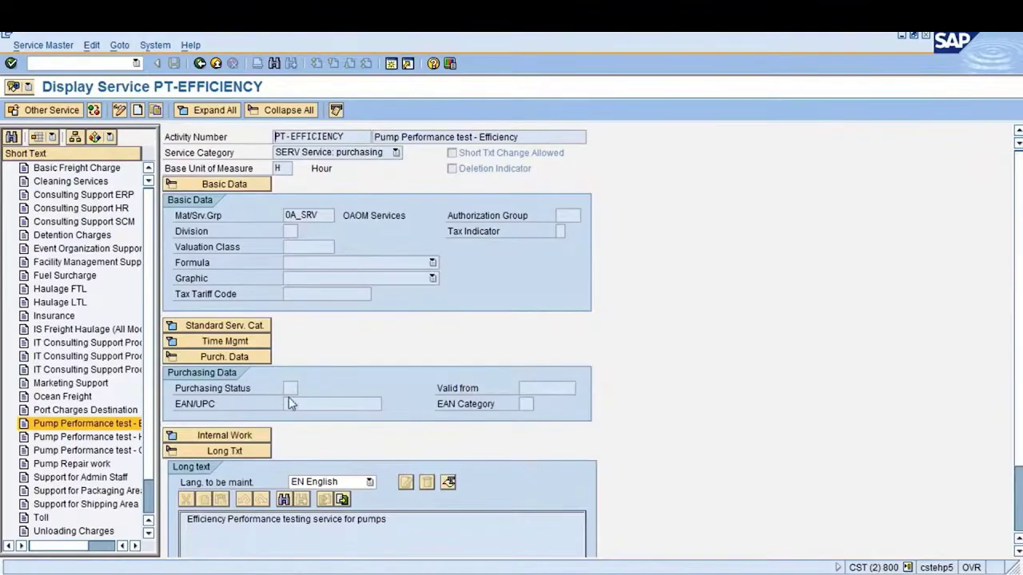
pyautogui.click(225, 360)
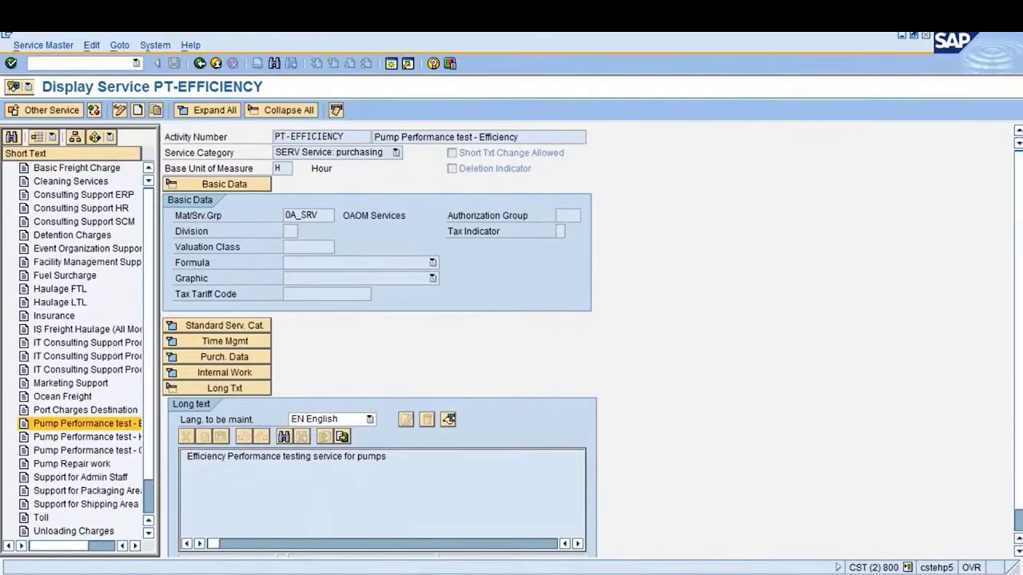
# Create a new service with short text 'Test repair of AC' and category ZSER Test Services
pyautogui.click(139, 113)
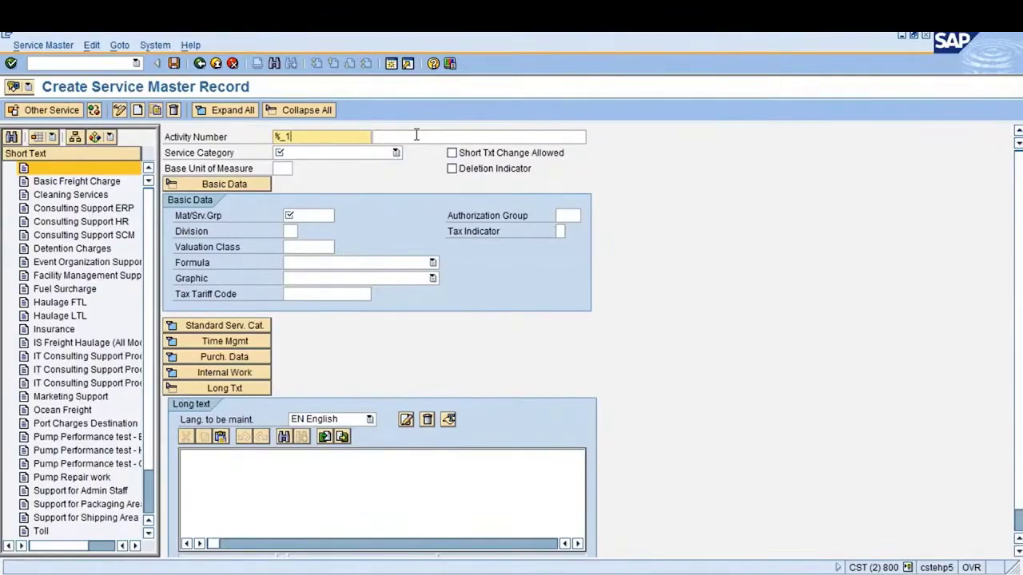
pyautogui.click(416, 135)
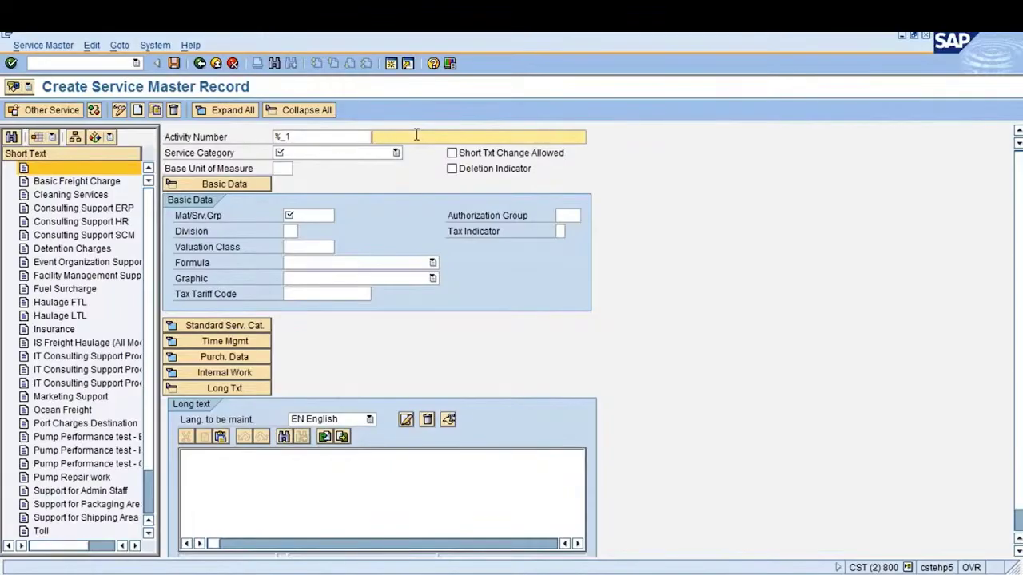
pyautogui.write('Test repair of AC')
pyautogui.press('Tab')
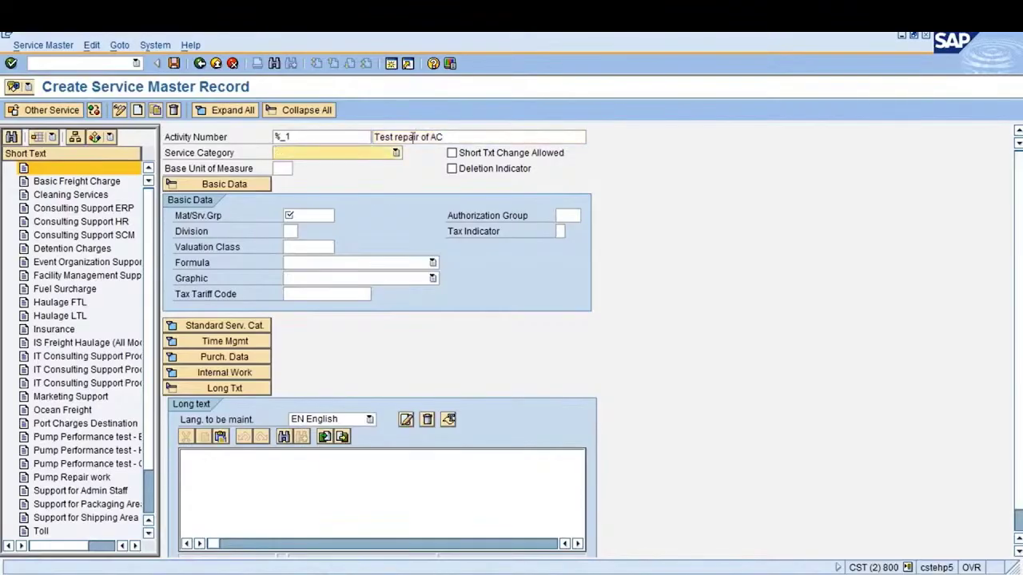
pyautogui.press('Tab')
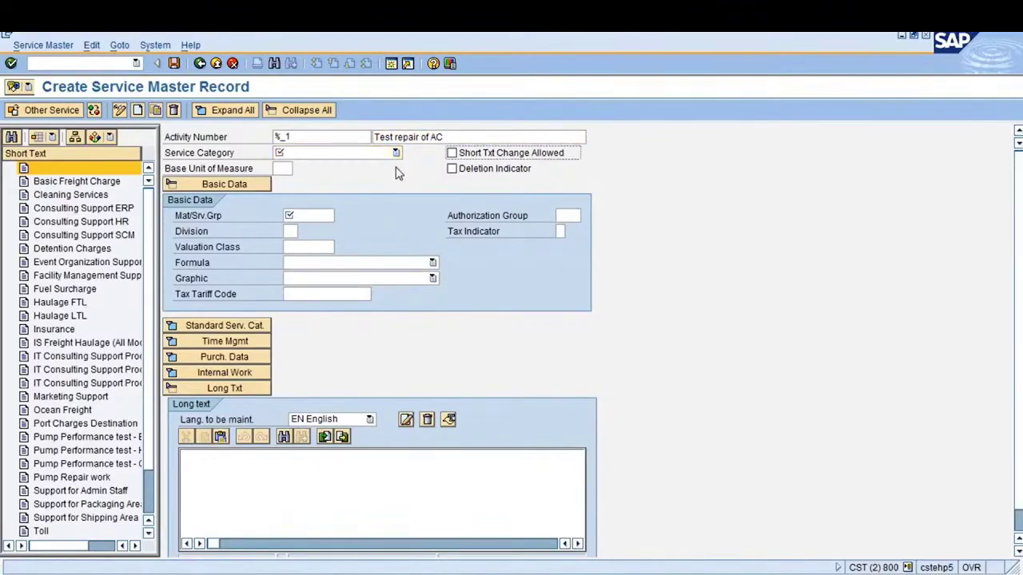
pyautogui.click(395, 153)
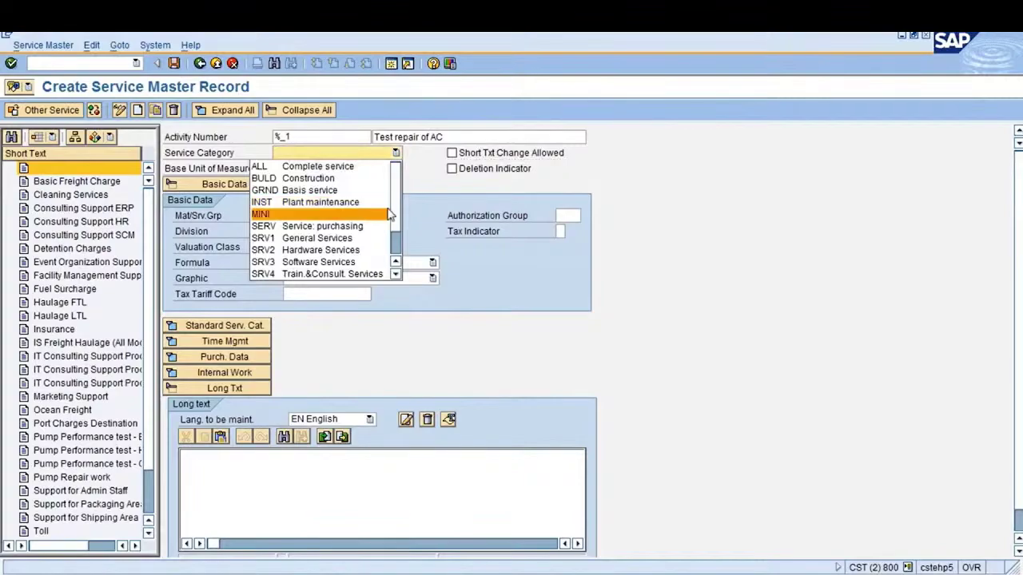
pyautogui.scroll(-1, 397, 210)
pyautogui.click(320, 272)
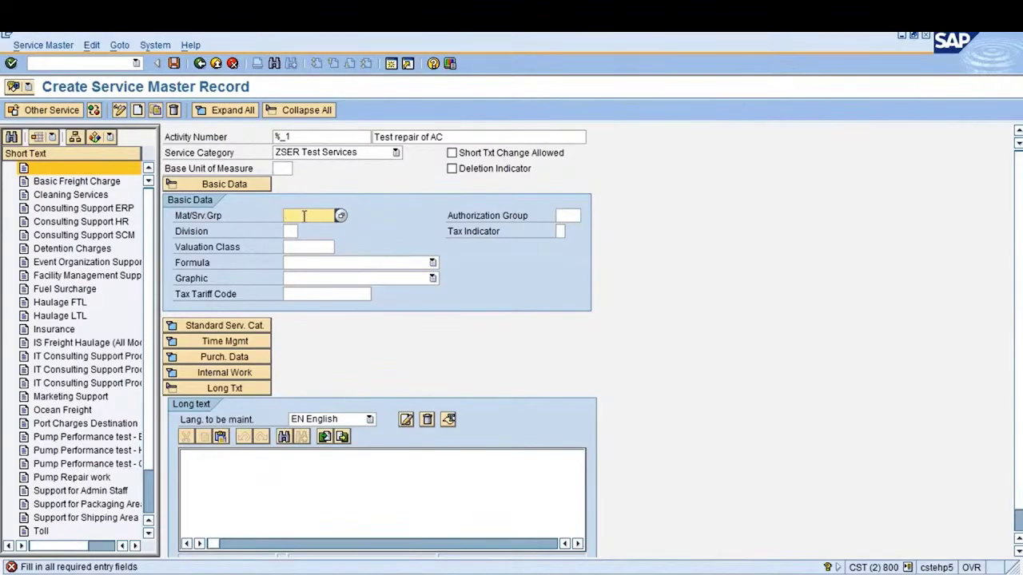
# Set material group ZSERGRP1 (Test Service Group) and enter H as base unit of measure
pyautogui.press('F4')
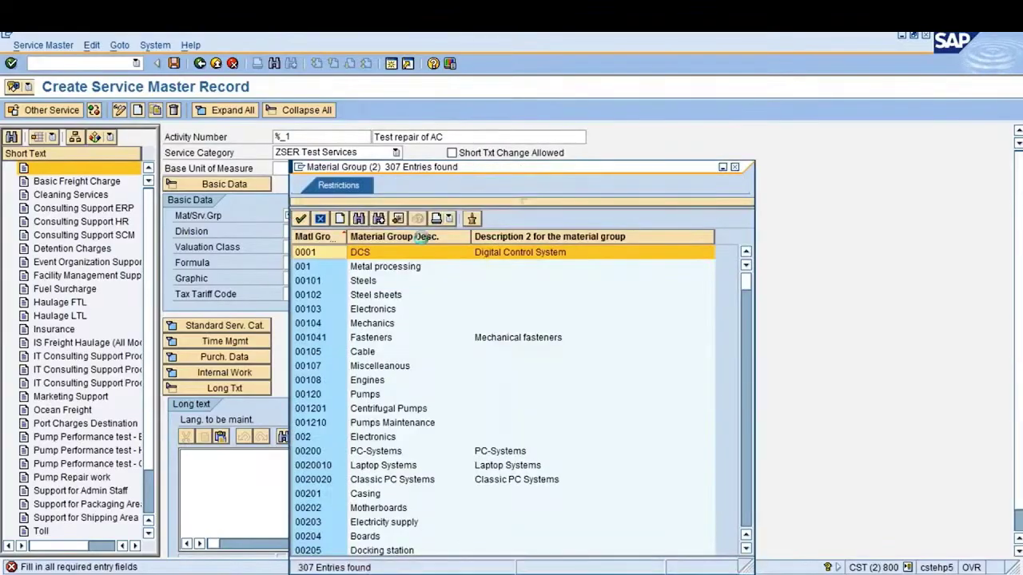
pyautogui.moveTo(537, 62); pyautogui.dragTo(538, 62)
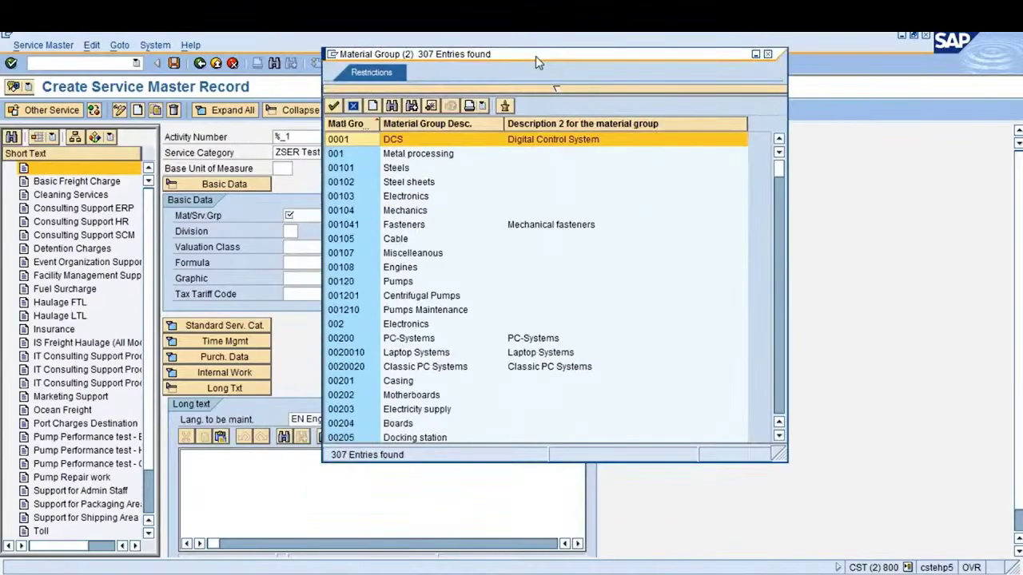
pyautogui.moveTo(776, 385); pyautogui.dragTo(778, 407)
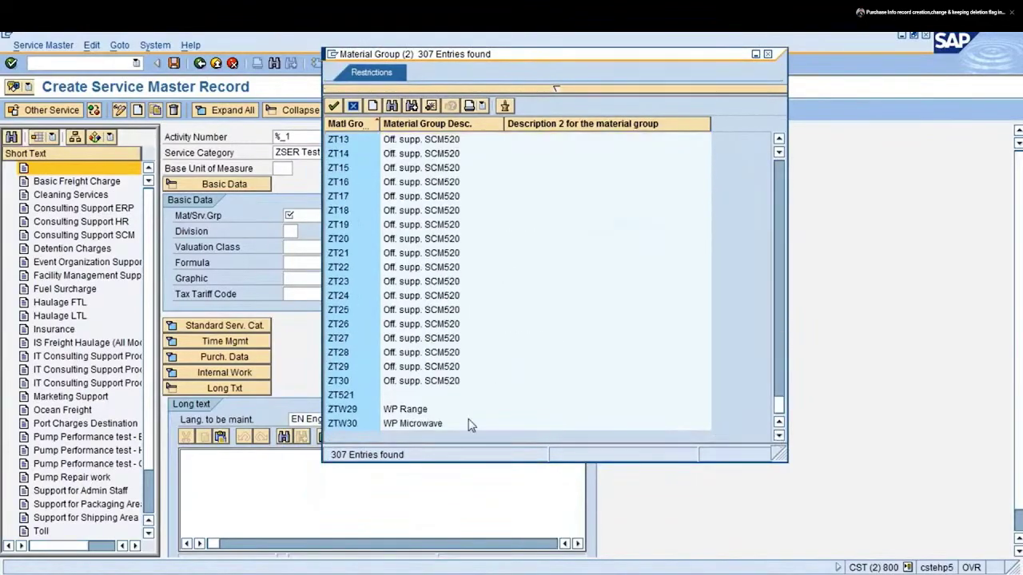
pyautogui.scroll(7, 472, 426)
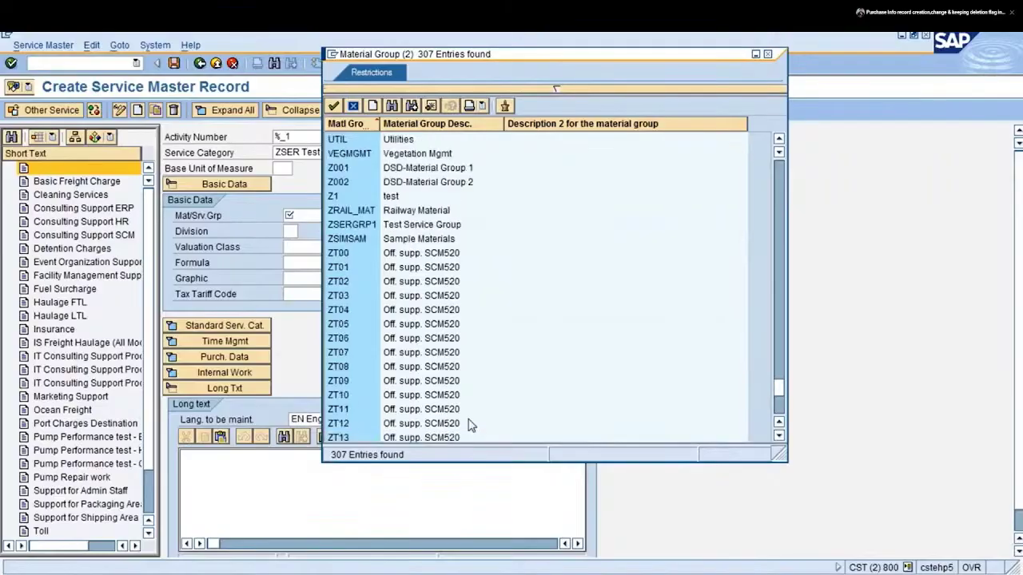
pyautogui.click(425, 228)
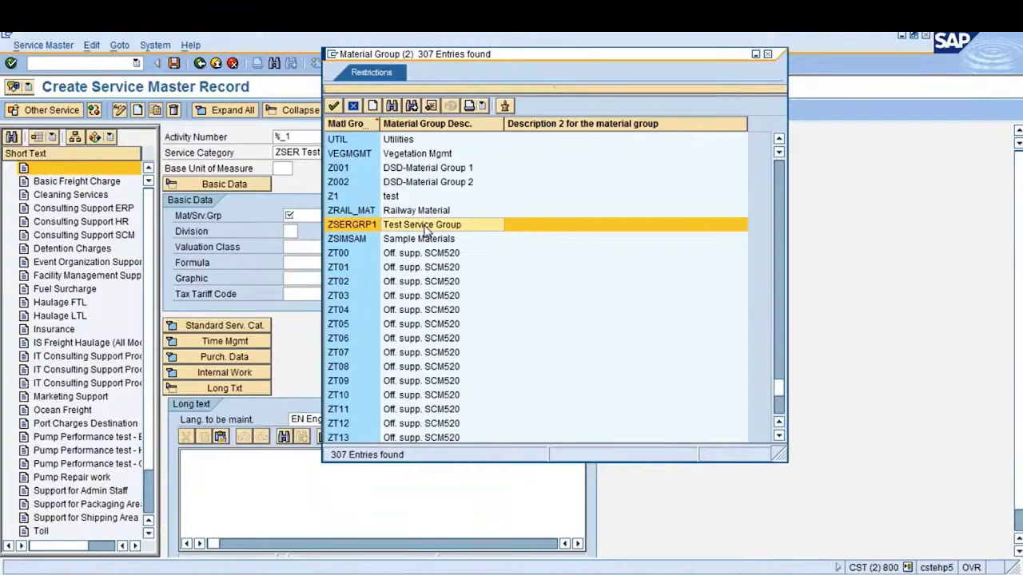
pyautogui.doubleClick(425, 228)
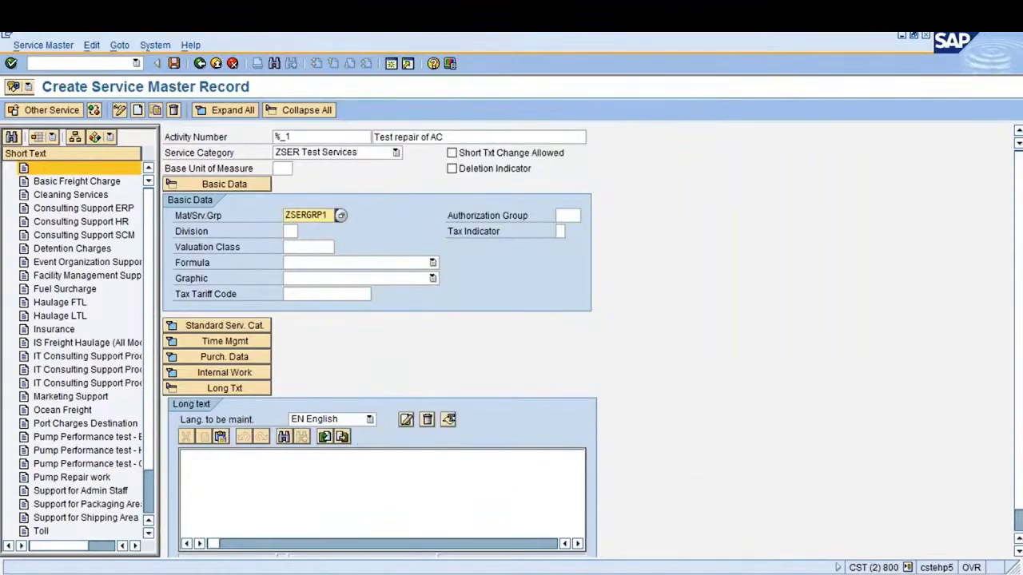
pyautogui.click(283, 167)
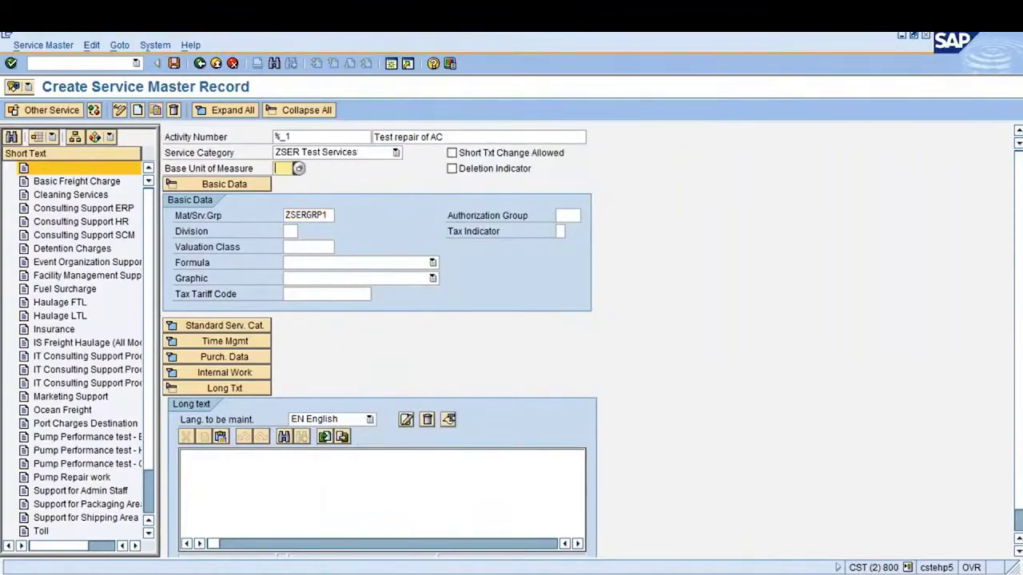
pyautogui.write('H')
pyautogui.press('F4')
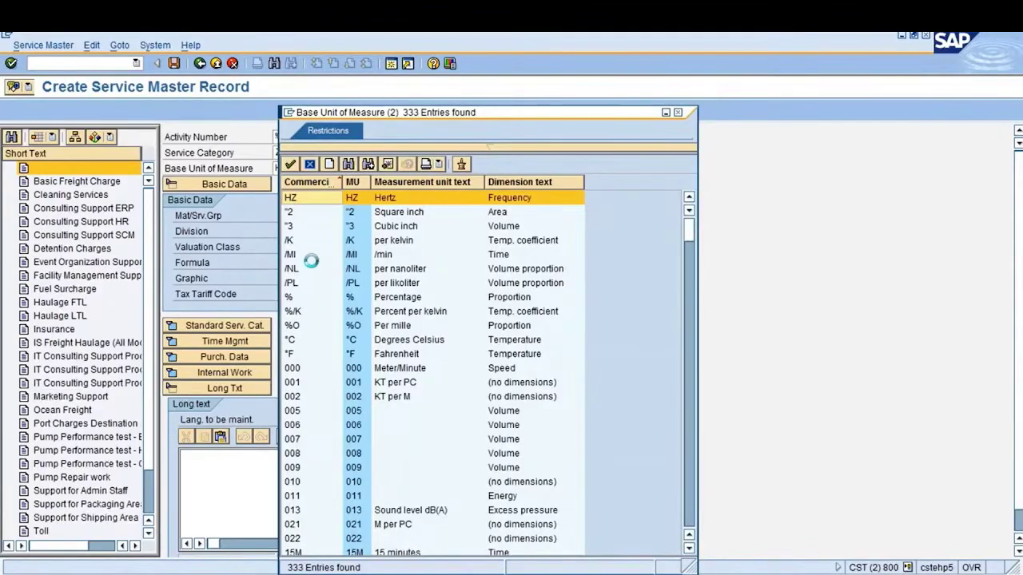
# Search the unit-of-measure list for 'hour', then 'H', stepping through the matches
pyautogui.hotkey('ctrl', 'f')
pyautogui.write('hour')
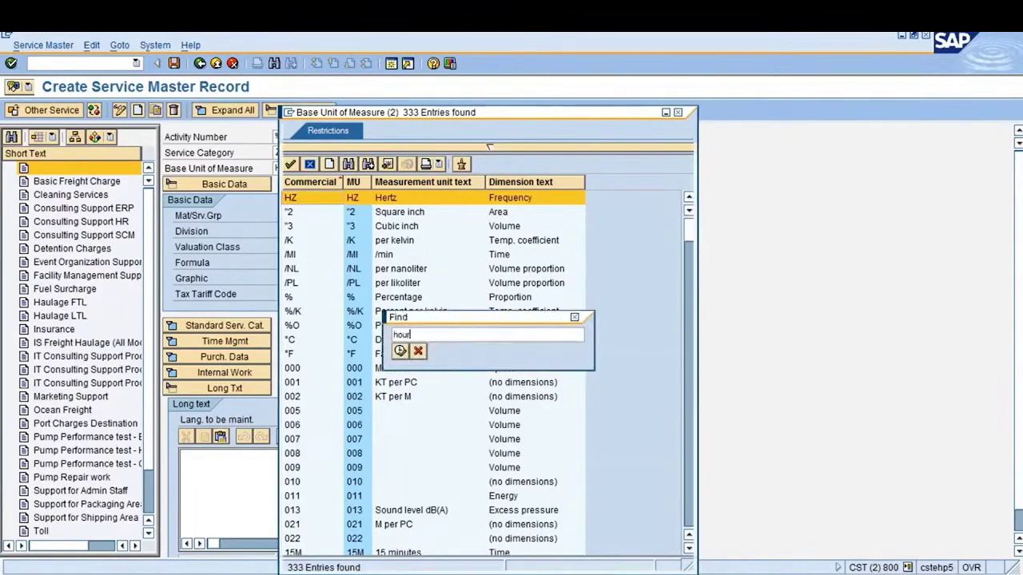
pyautogui.press('Return')
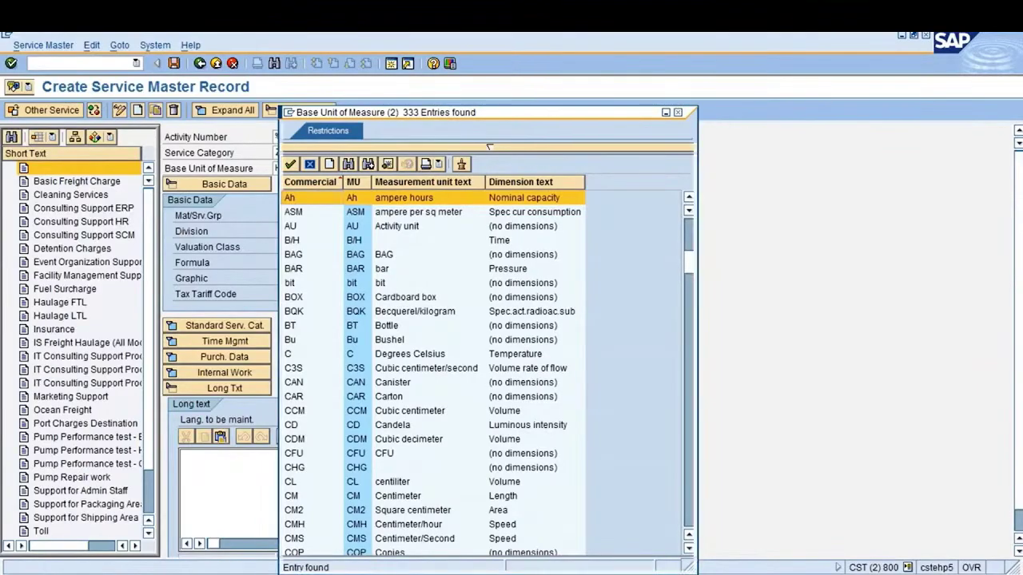
pyautogui.hotkey('ctrl', 'f')
pyautogui.press('BackSpace')
pyautogui.press('BackSpace')
pyautogui.press('BackSpace')
pyautogui.press('BackSpace')
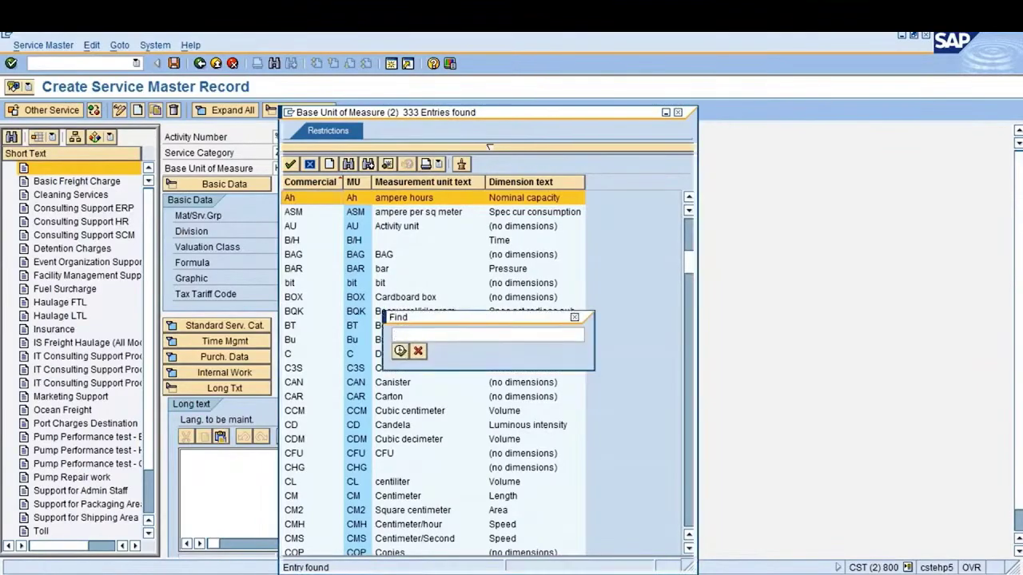
pyautogui.write('H')
pyautogui.press('Return')
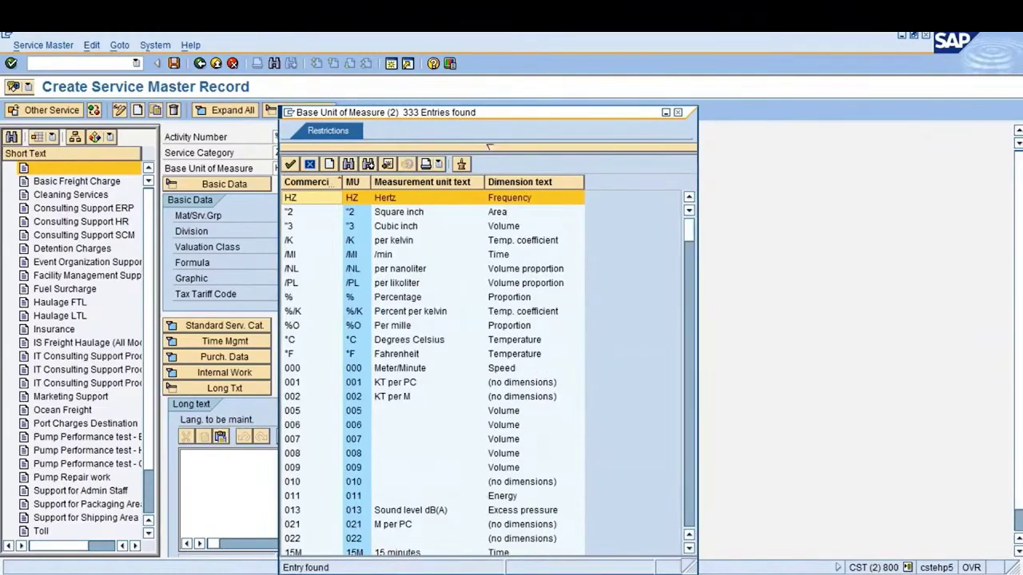
pyautogui.press('Down')
pyautogui.press('Down')
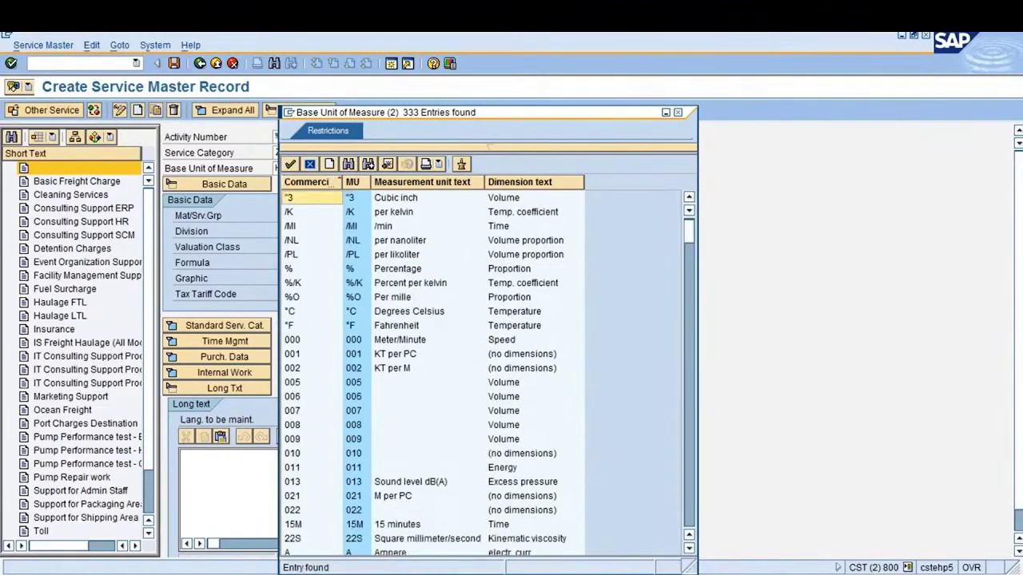
pyautogui.hotkey('ctrl', 'g')
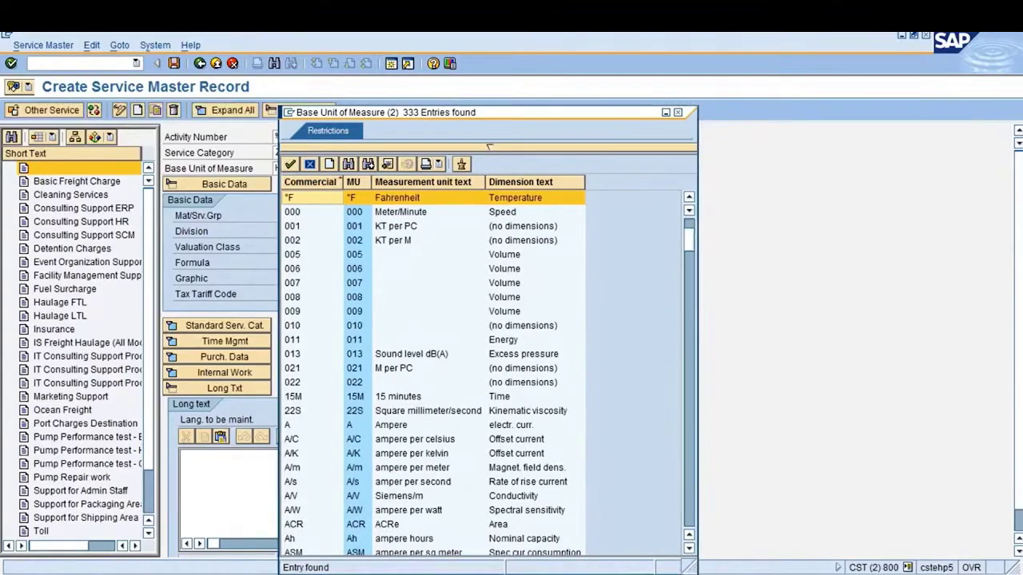
pyautogui.hotkey('ctrl', 'g')
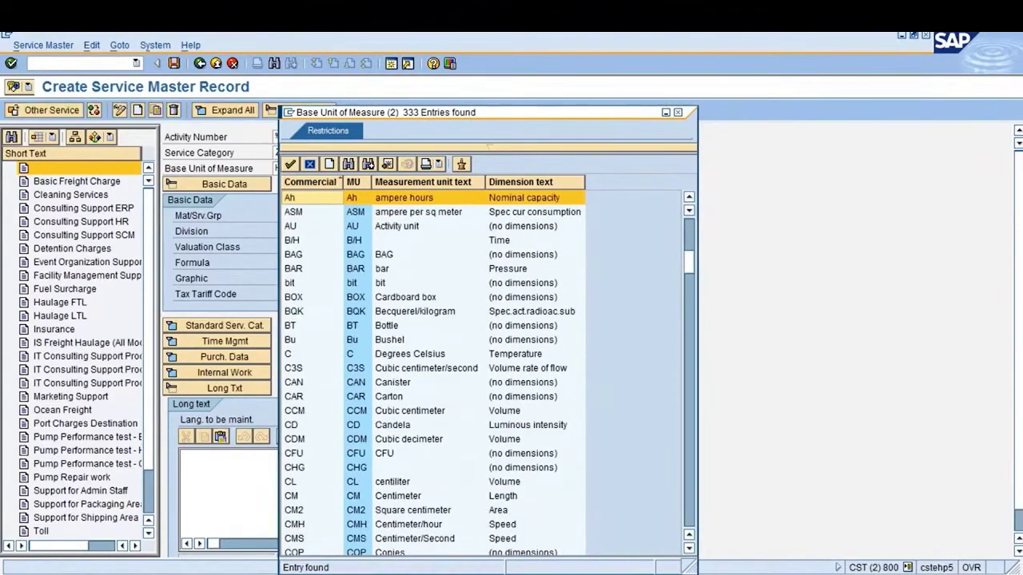
pyautogui.hotkey('ctrl', 'g')
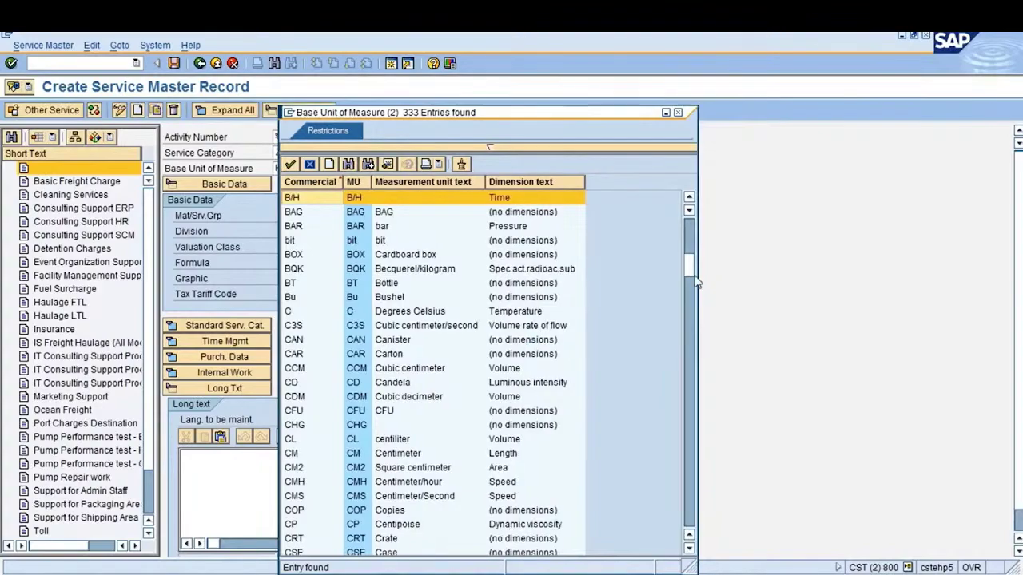
pyautogui.moveTo(691, 272); pyautogui.dragTo(692, 222)
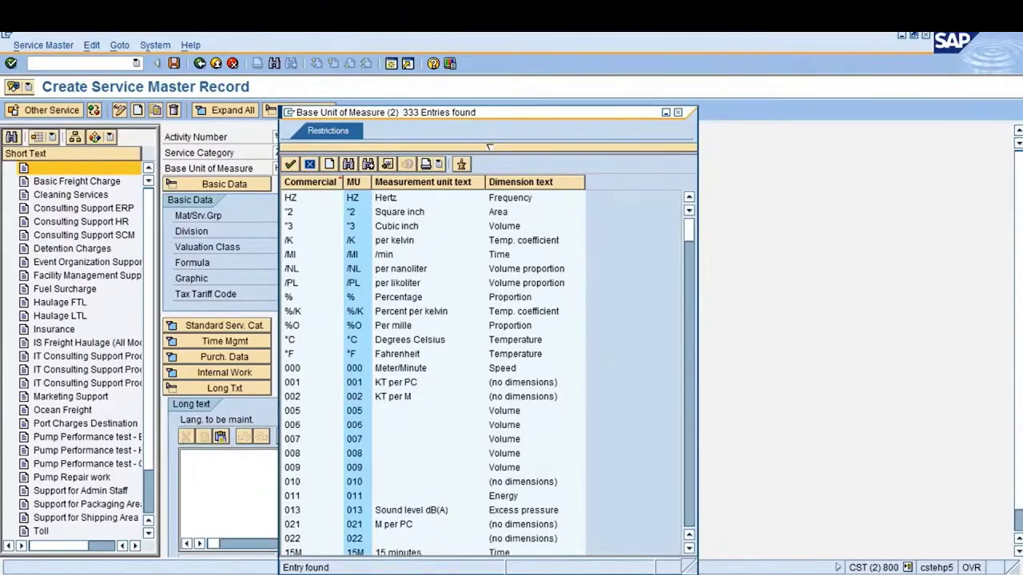
# Page through the unit list and close it, keeping base unit H on the form
pyautogui.press('pagedown')
pyautogui.press('pagedown')
pyautogui.press('pagedown')
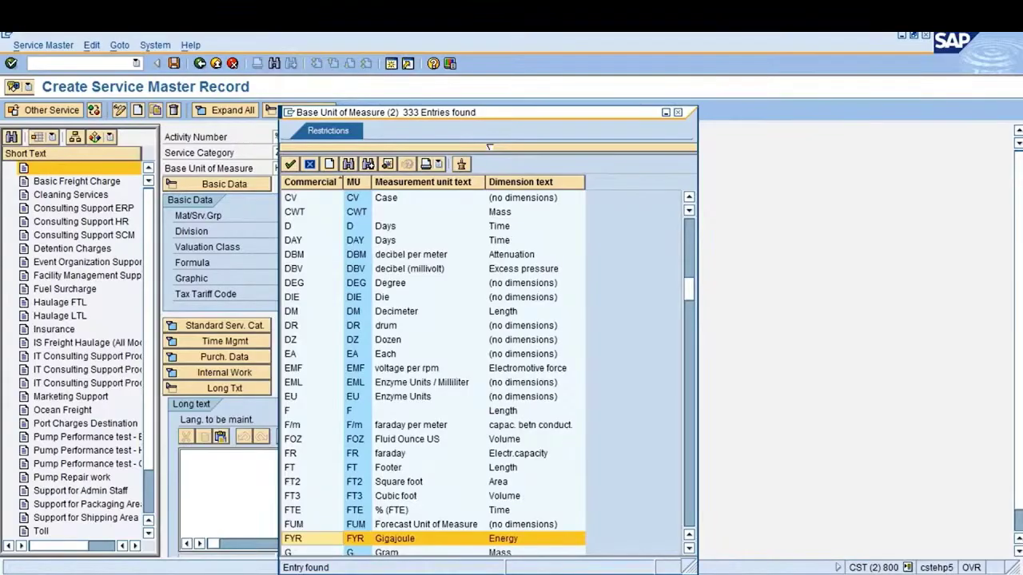
pyautogui.press('pagedown')
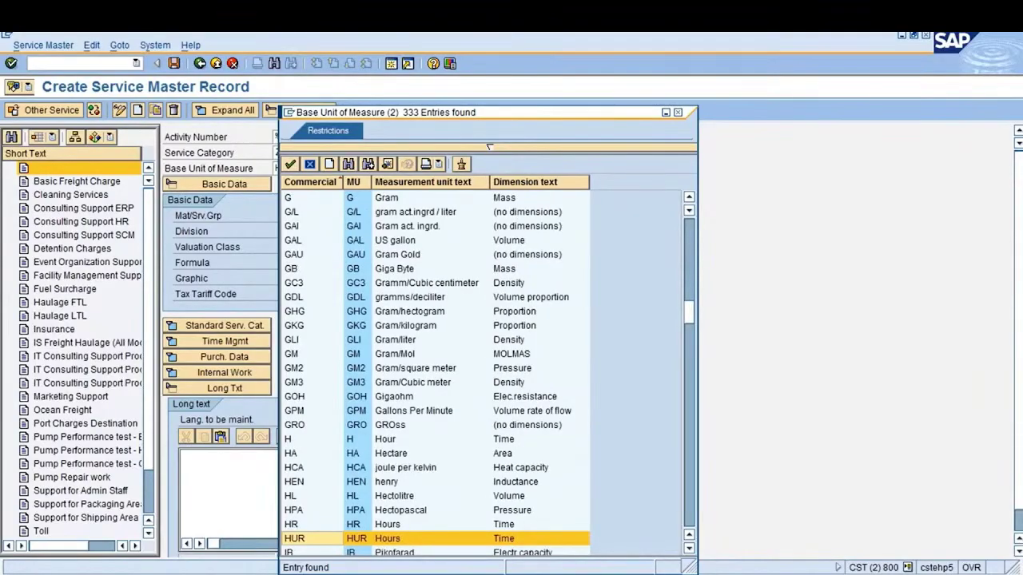
pyautogui.press('pagedown')
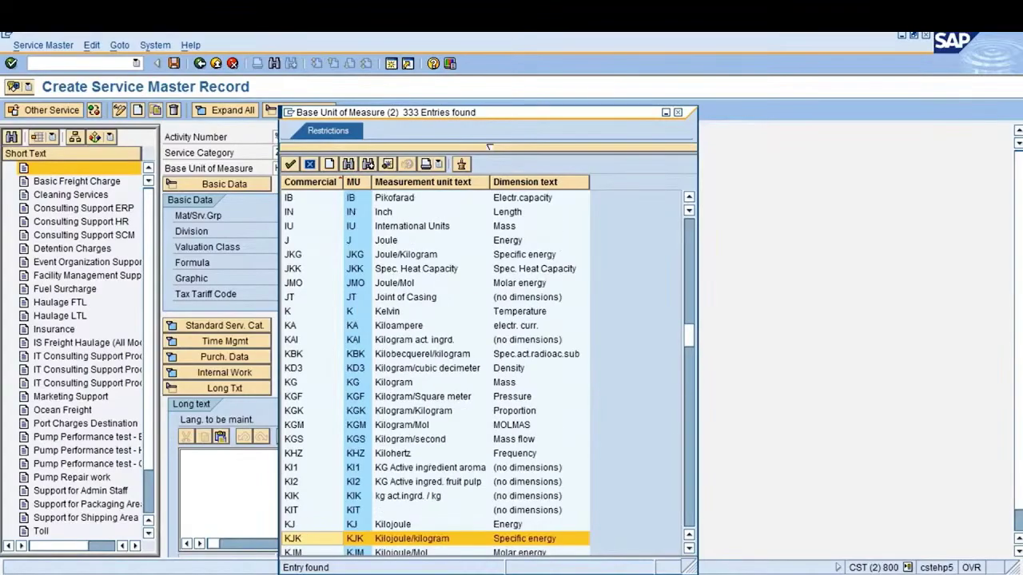
pyautogui.press('pageup')
pyautogui.press('pageup')
pyautogui.press('pageup')
pyautogui.press('pageup')
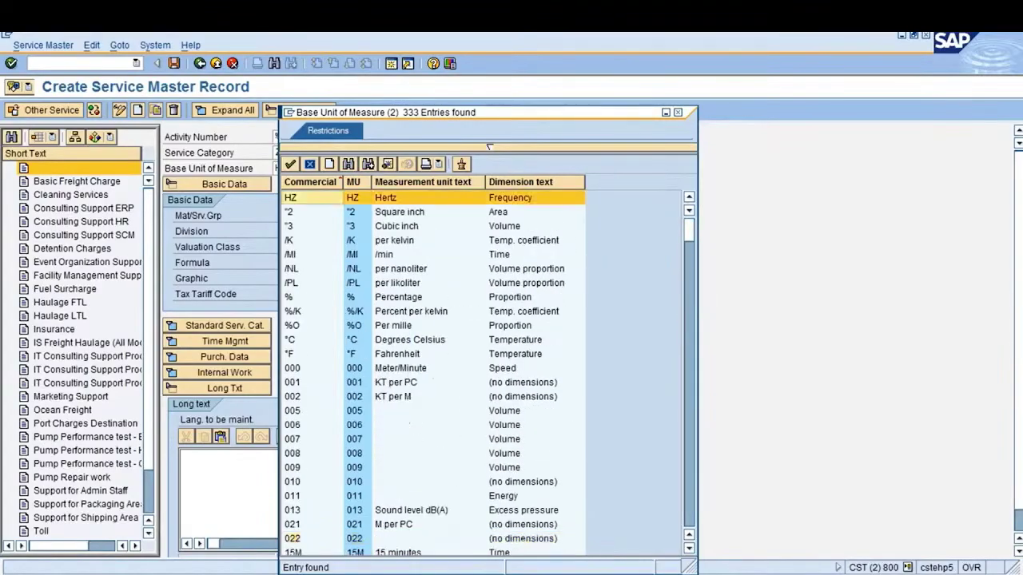
pyautogui.click(678, 112)
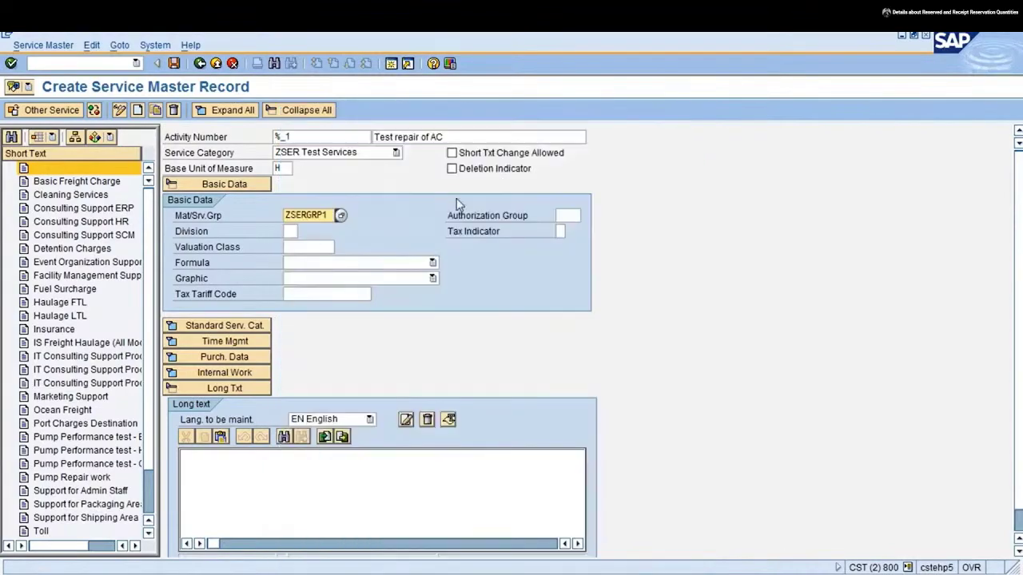
# Set valuation class 3200 from its value list and allow short text changes
pyautogui.click(312, 246)
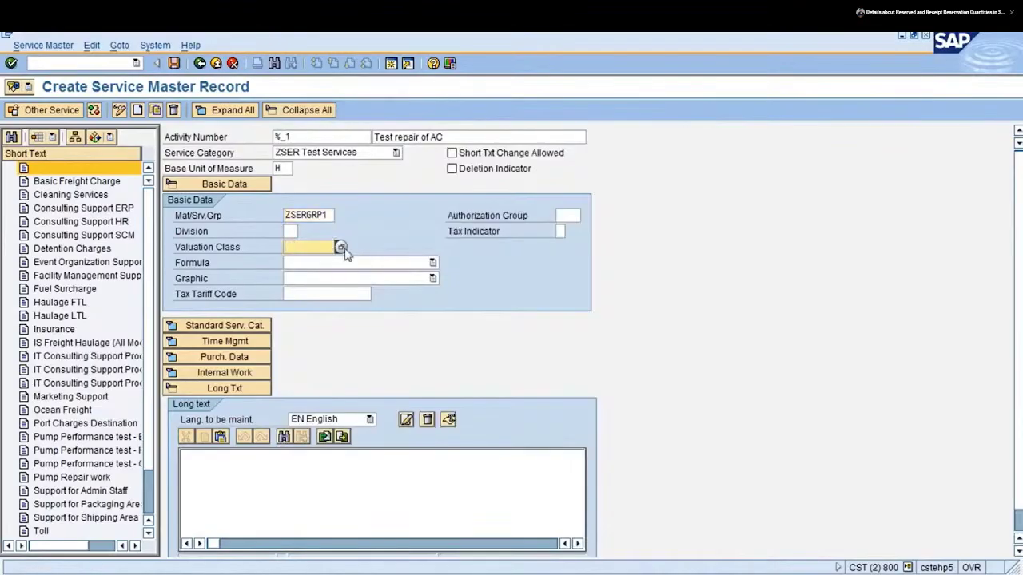
pyautogui.click(340, 248)
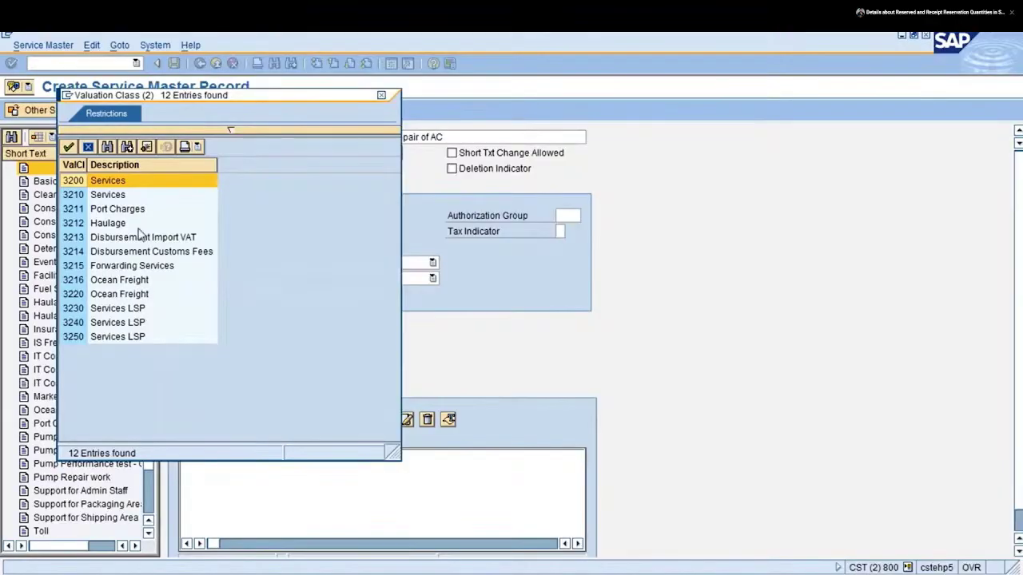
pyautogui.doubleClick(109, 182)
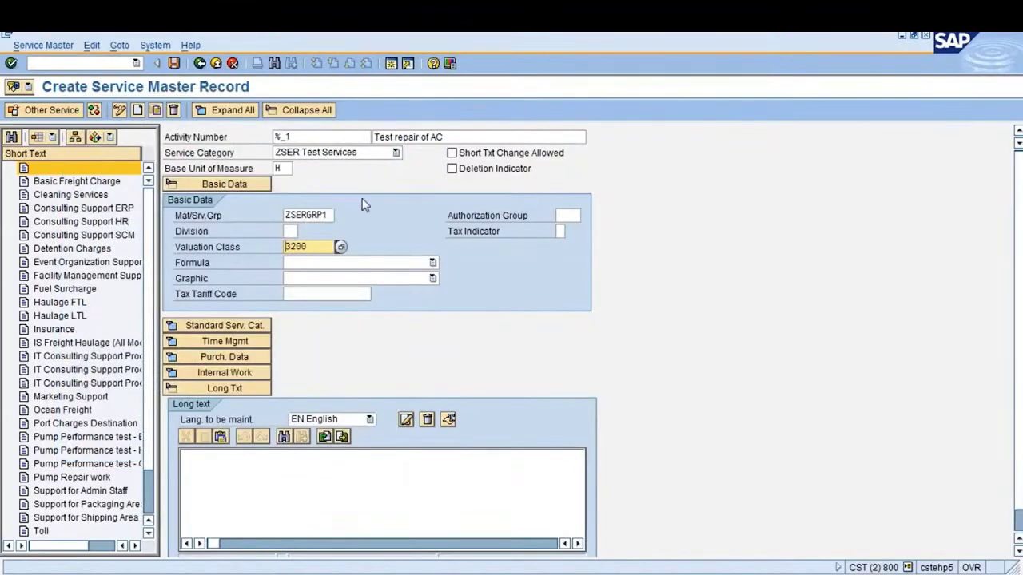
pyautogui.click(451, 152)
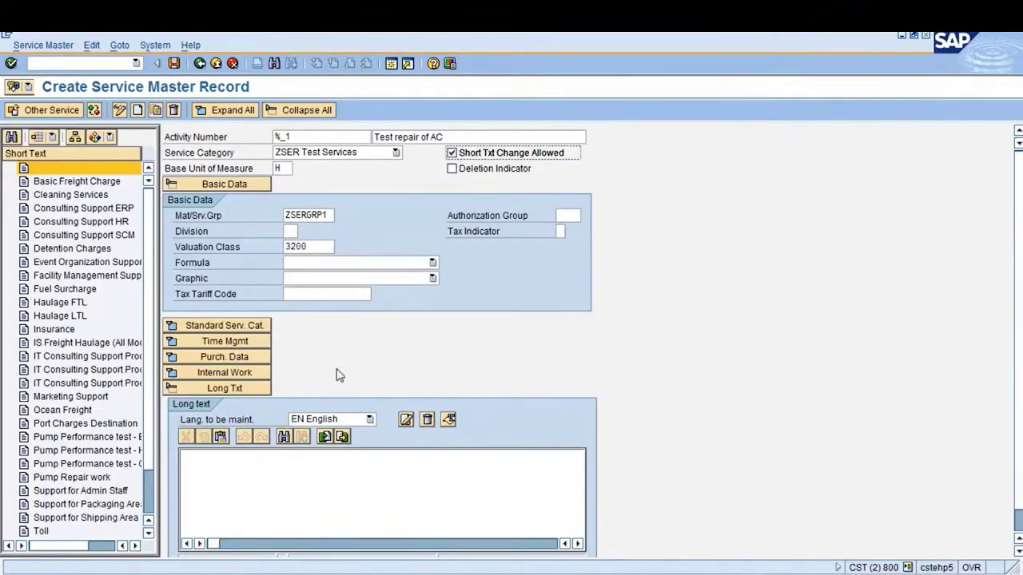
# Enter the long text 'basic repair of AC' for the service
pyautogui.click(235, 511)
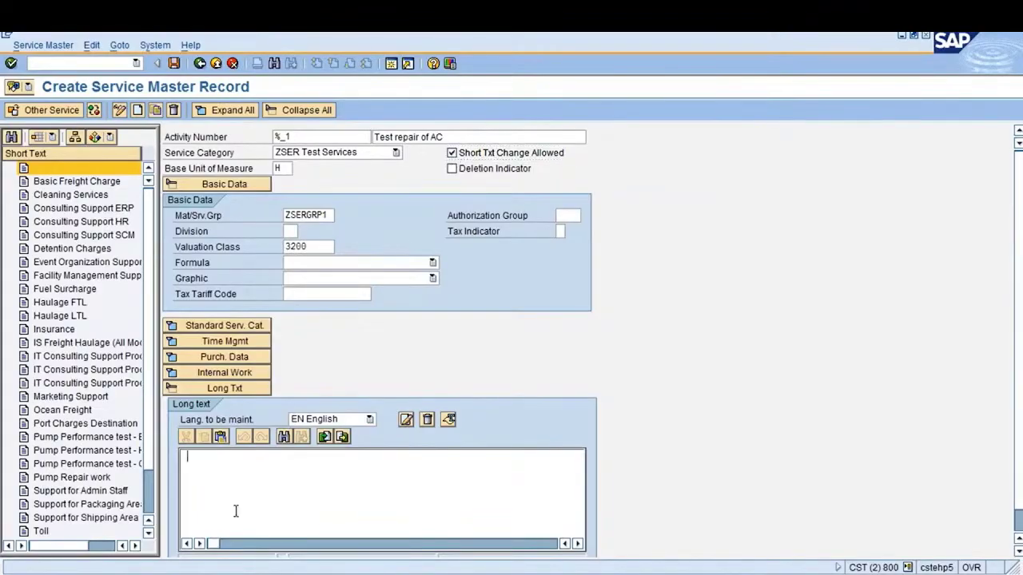
pyautogui.write('basic repair of AC')
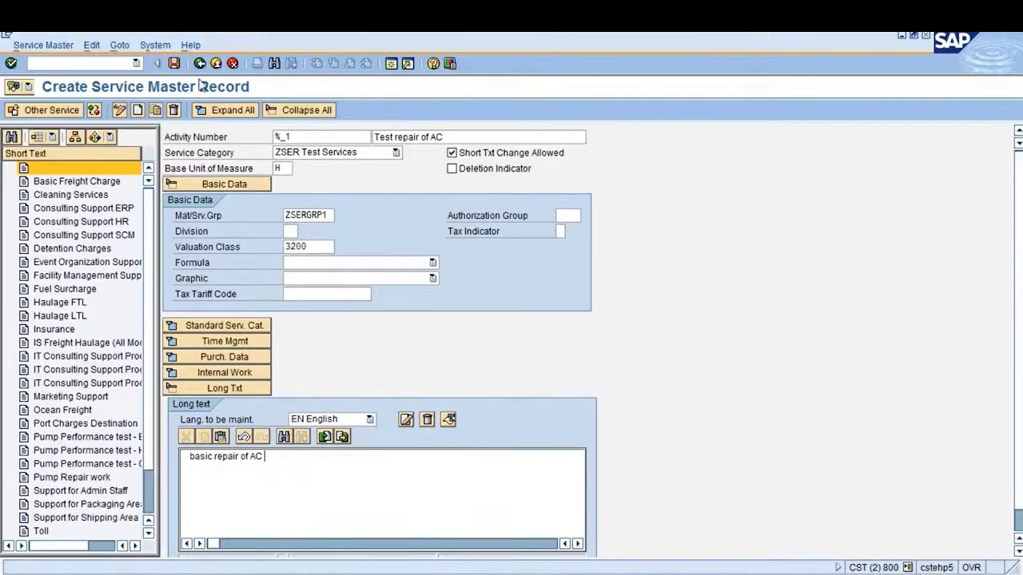
# Save the service master record, review the saved display, and go back
pyautogui.click(174, 64)
pyautogui.hotkey('ctrl', 's')
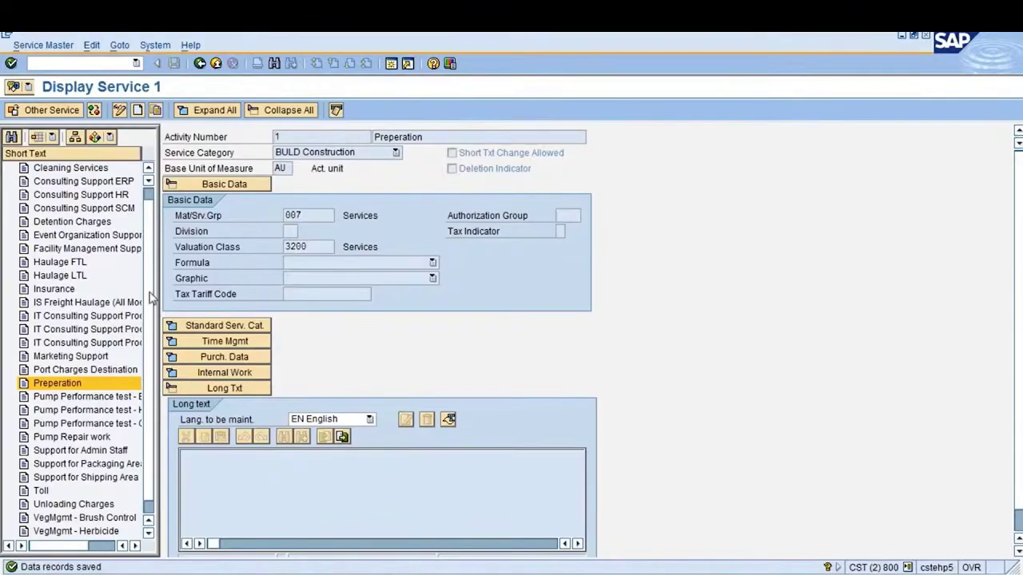
pyautogui.scroll(-1, 152, 368)
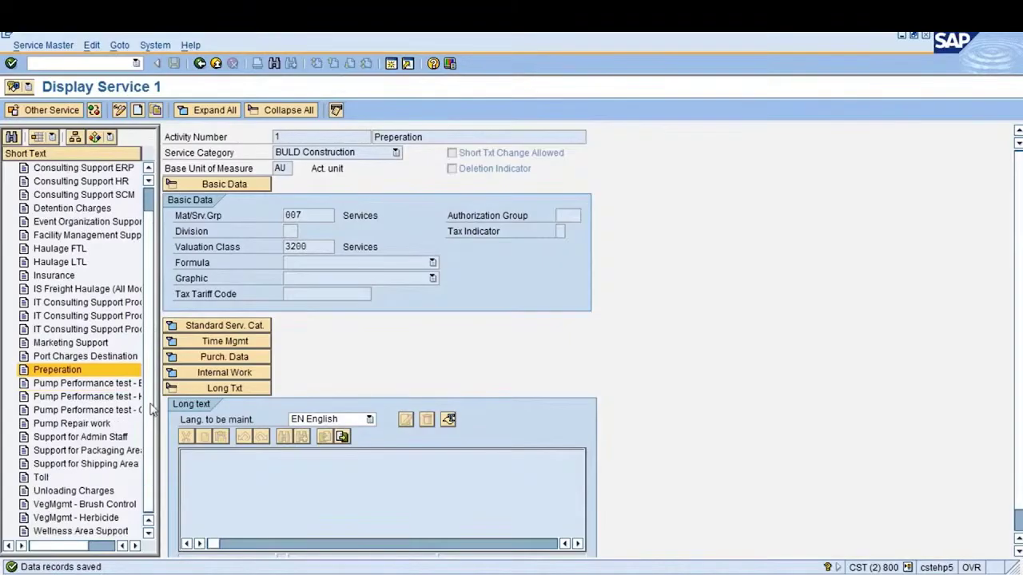
pyautogui.scroll(2, 152, 400)
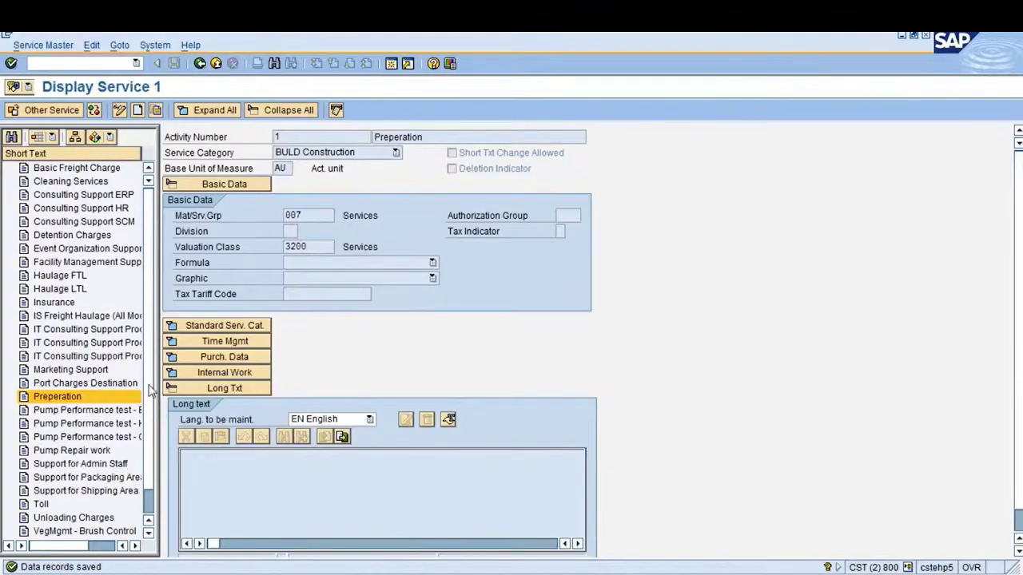
pyautogui.scroll(-2, 149, 420)
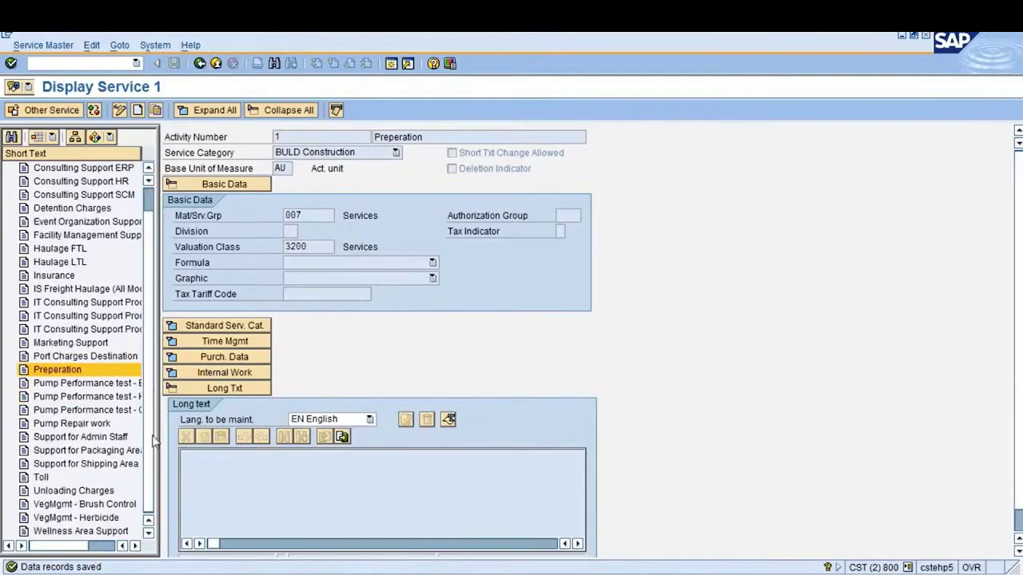
pyautogui.scroll(2, 154, 452)
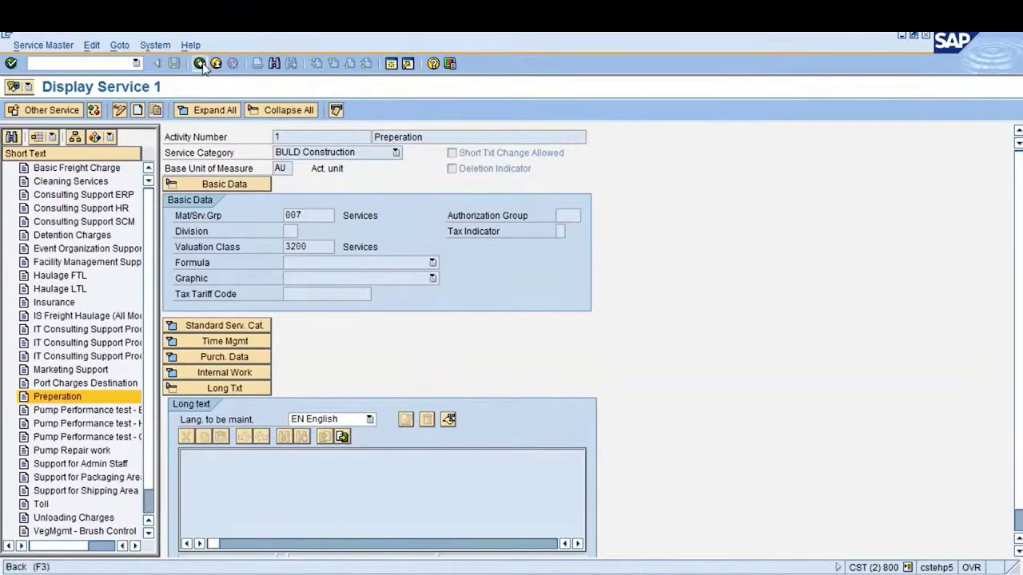
pyautogui.click(200, 64)
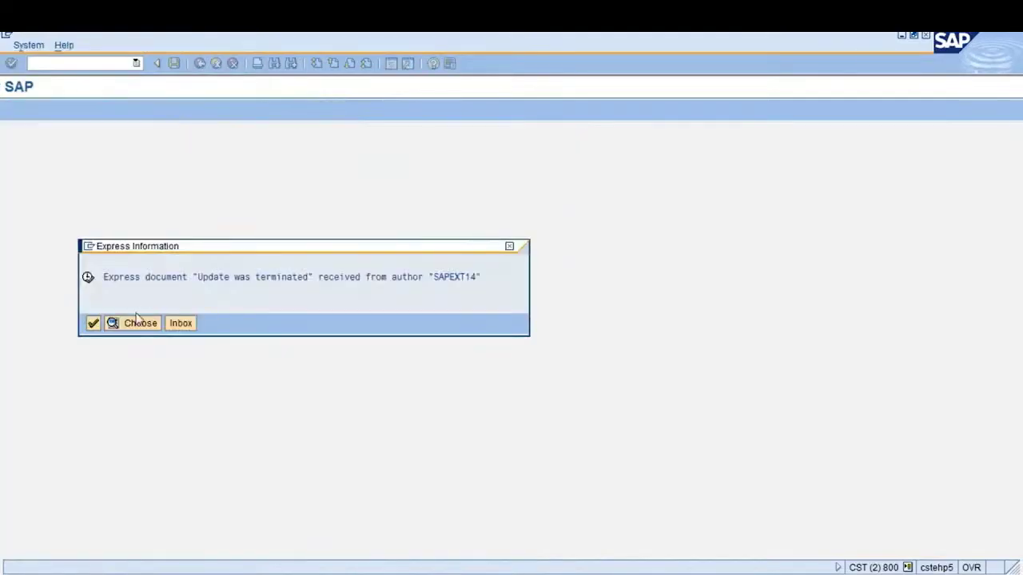
pyautogui.click(92, 323)
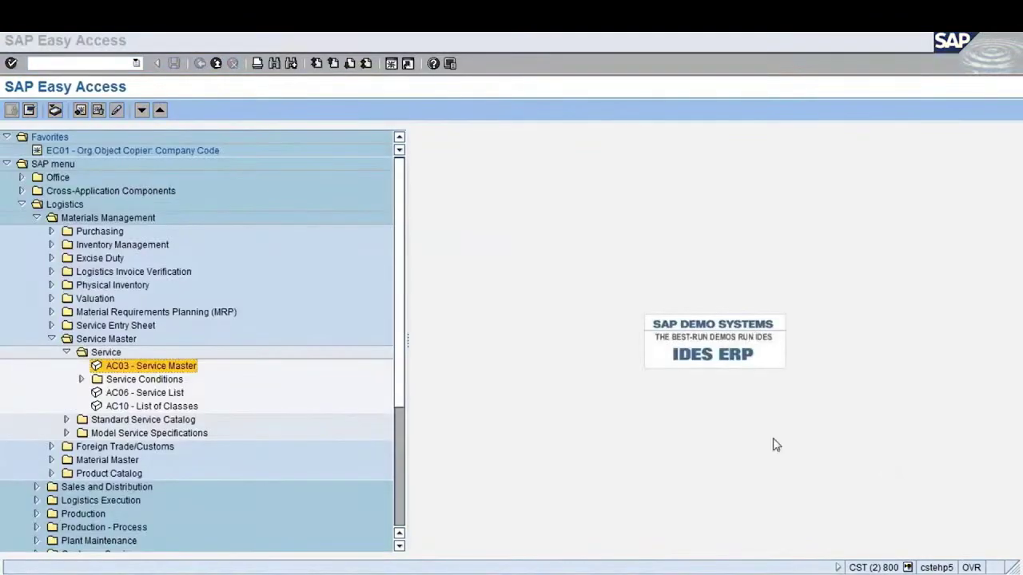
pyautogui.press('Return')
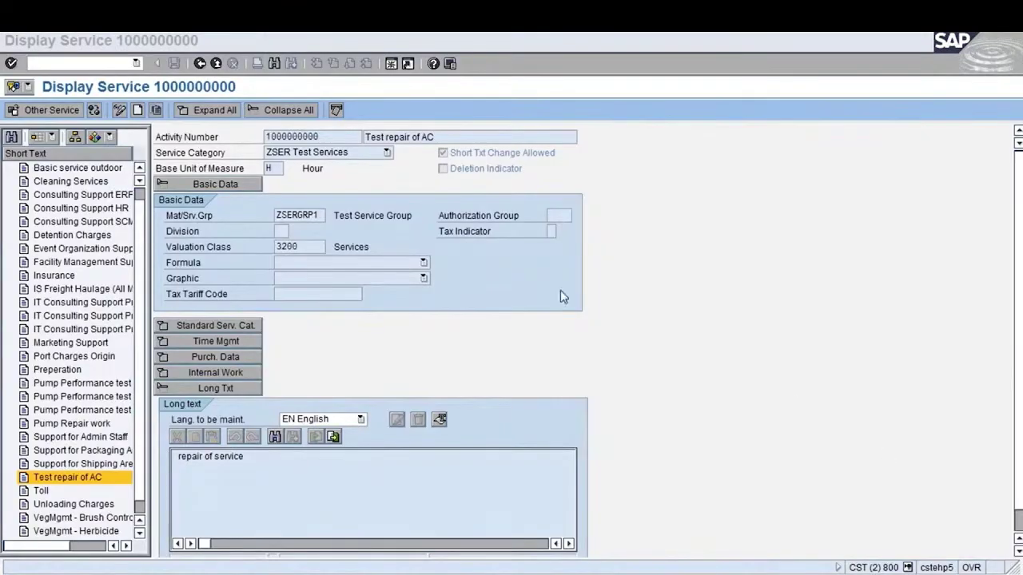
pyautogui.click(326, 136)
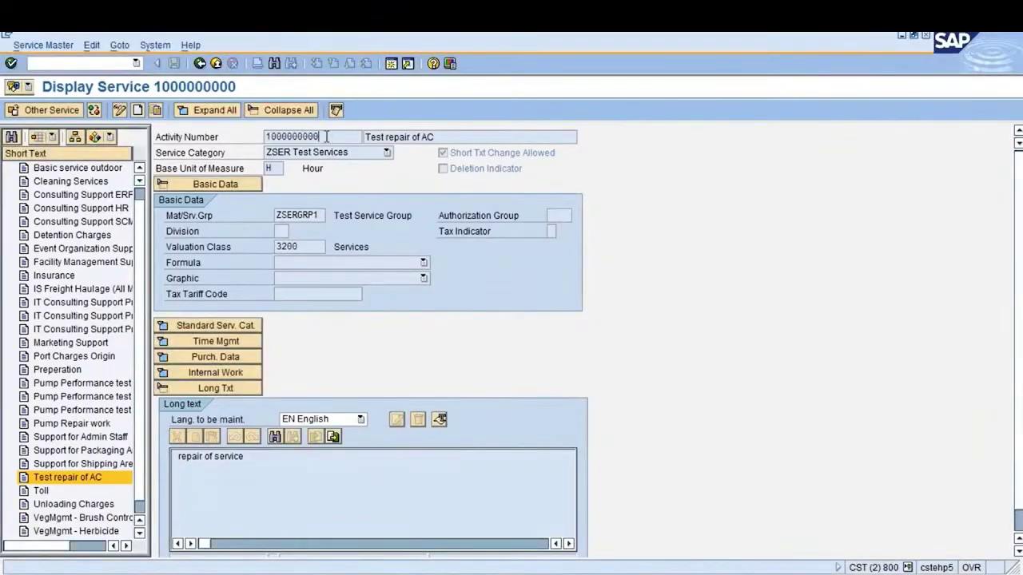
pyautogui.moveTo(436, 136); pyautogui.dragTo(366, 137)
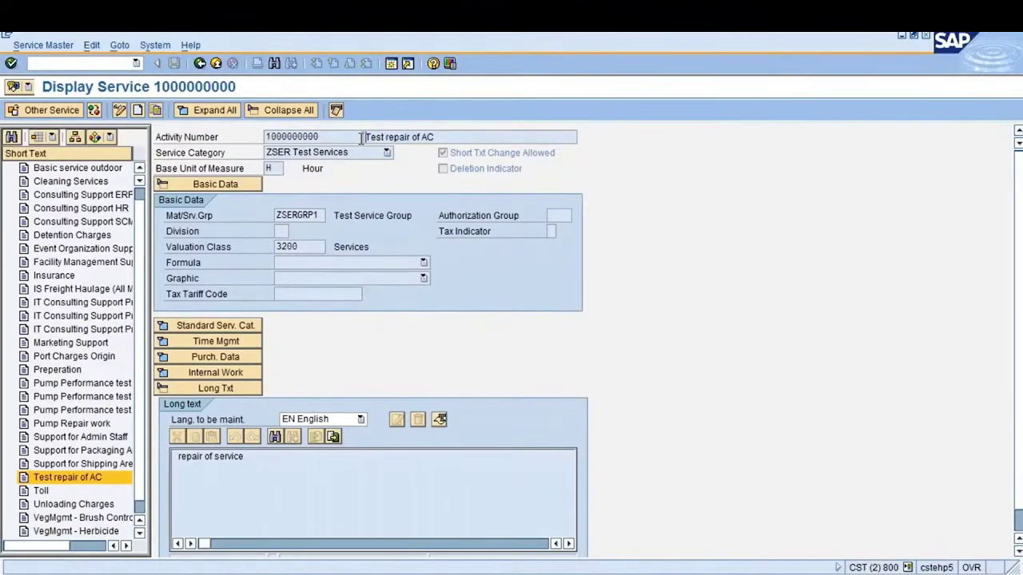
pyautogui.click(350, 154)
pyautogui.click(289, 153)
pyautogui.moveTo(256, 457); pyautogui.dragTo(180, 458)
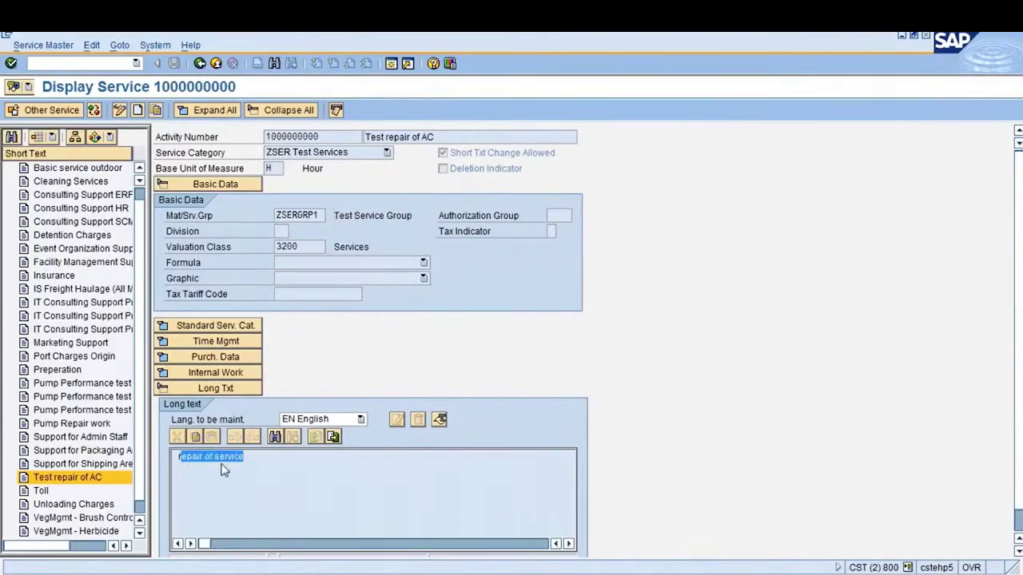
pyautogui.click(249, 492)
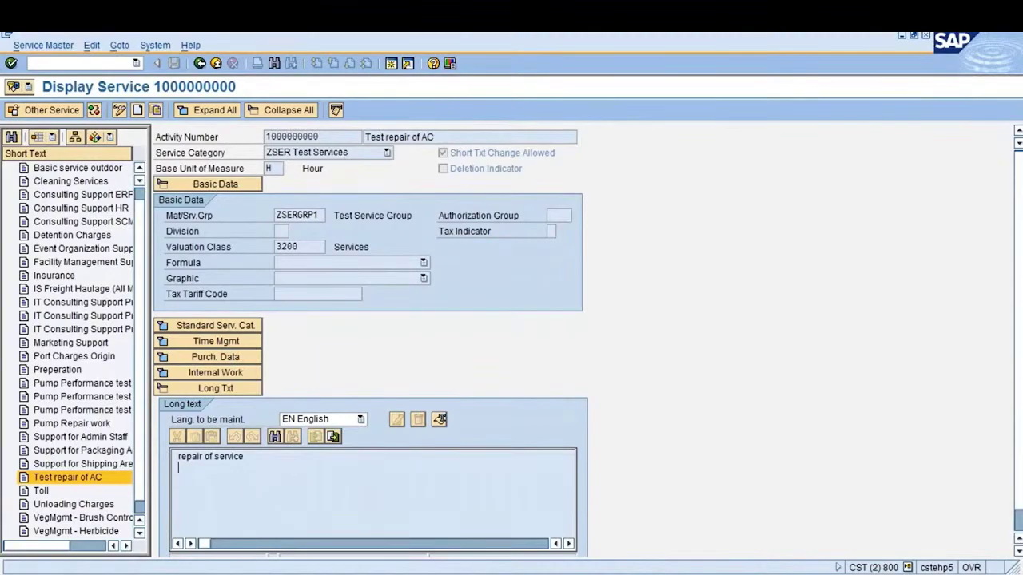
pyautogui.moveTo(327, 137); pyautogui.dragTo(263, 134)
pyautogui.click(266, 137)
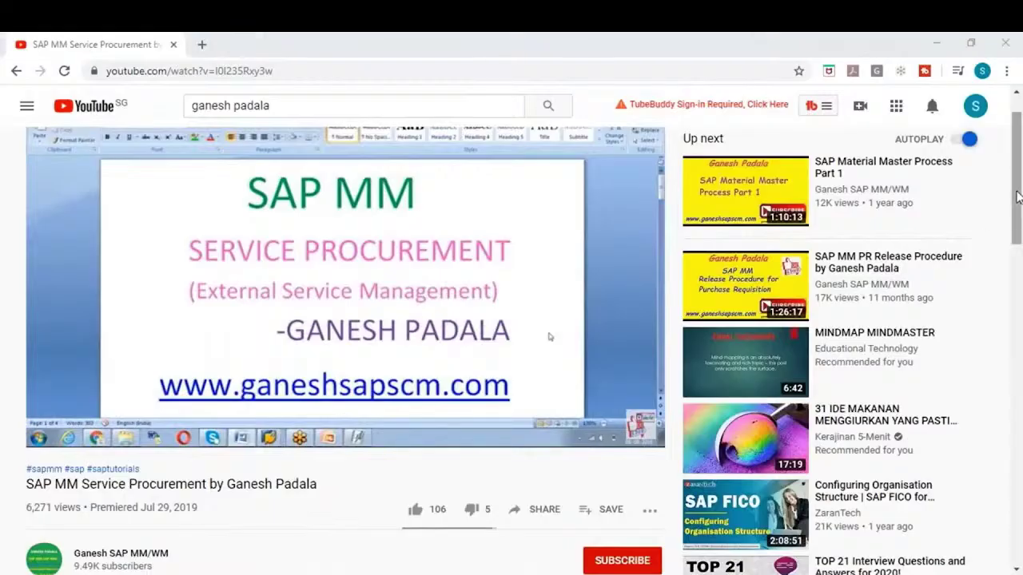
pyautogui.moveTo(1017, 191); pyautogui.dragTo(1016, 221)
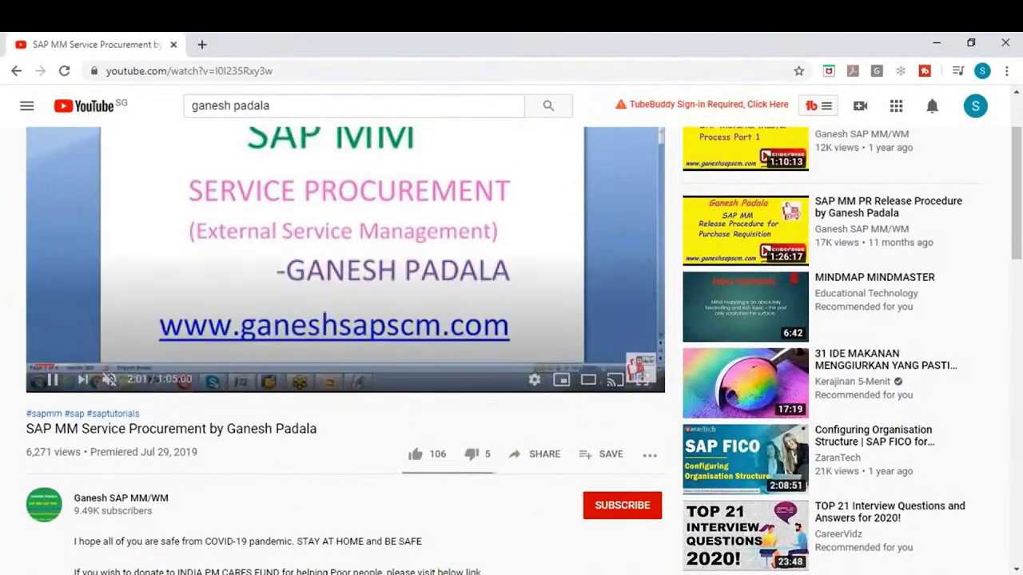
# Subscribe to the channel with all notifications and like the video
pyautogui.click(623, 506)
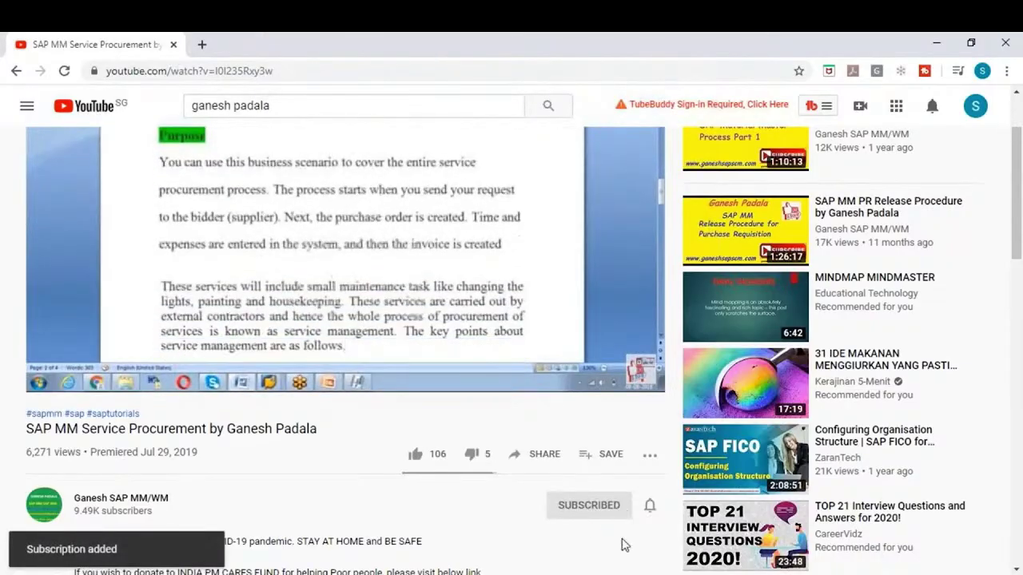
pyautogui.click(653, 514)
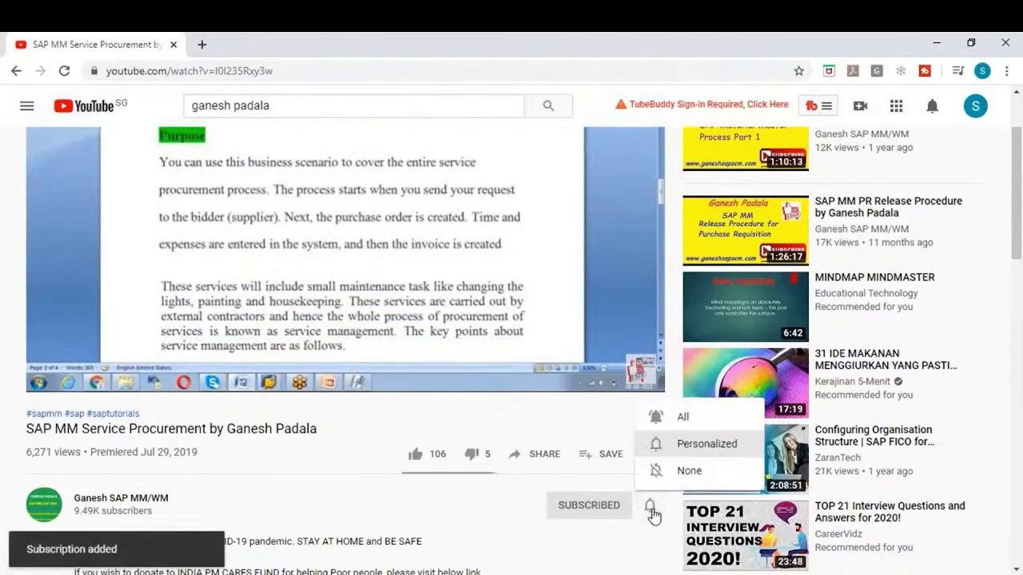
pyautogui.click(678, 418)
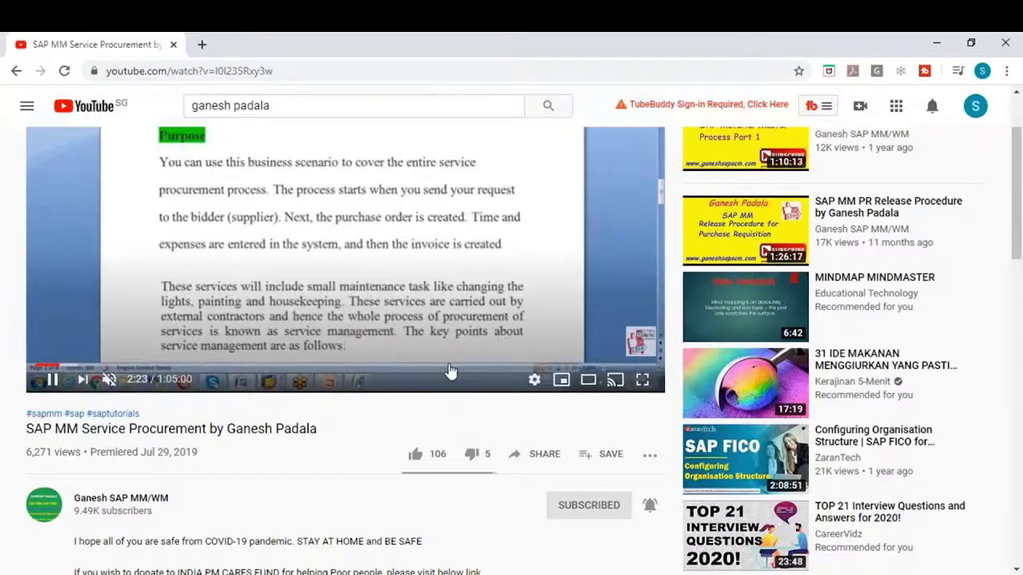
pyautogui.click(415, 454)
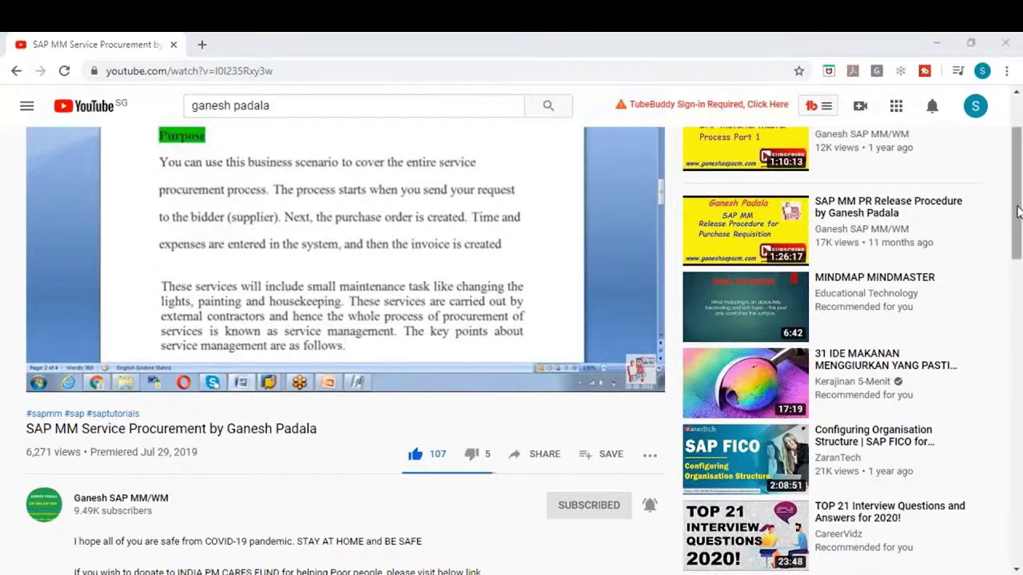
# Expand the video description, then minimize the browser window
pyautogui.click(1016, 238)
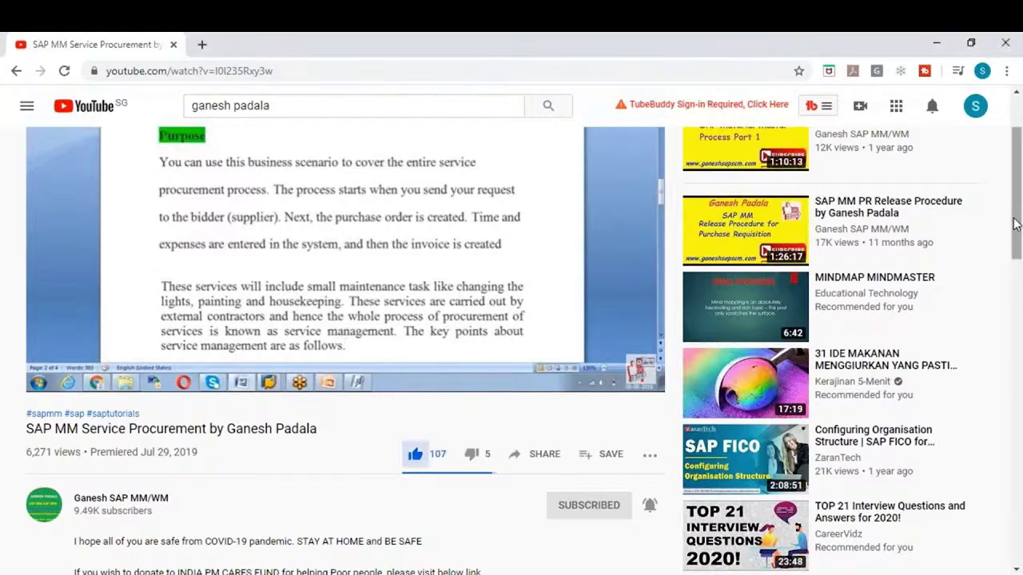
pyautogui.moveTo(1015, 226); pyautogui.dragTo(1014, 258)
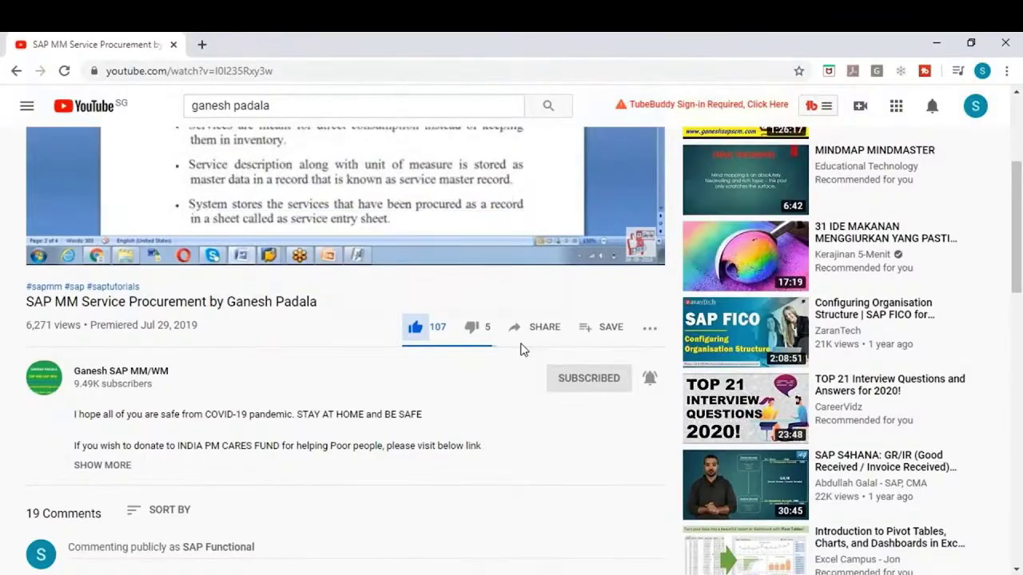
pyautogui.click(117, 465)
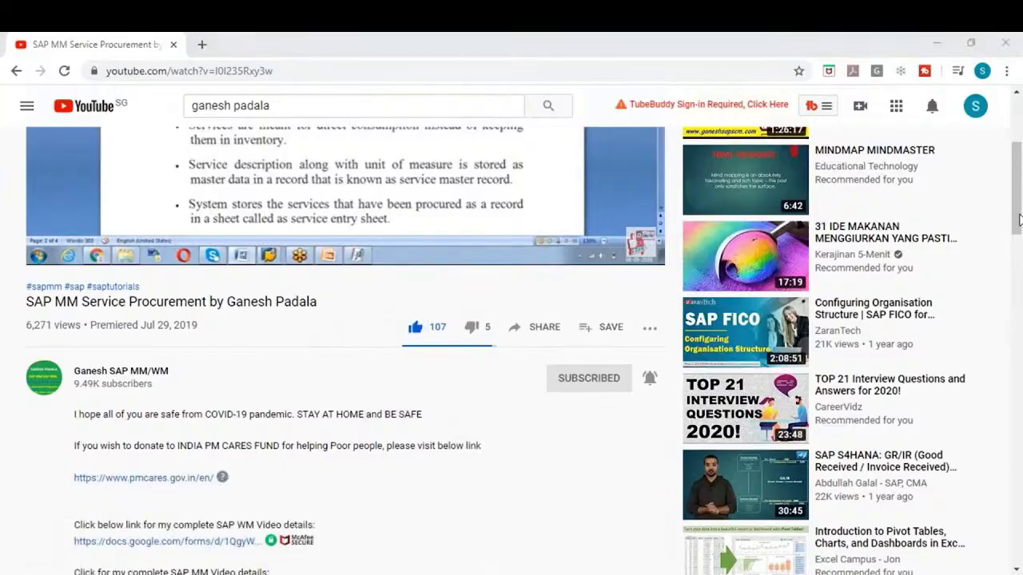
pyautogui.moveTo(1015, 202); pyautogui.dragTo(1017, 322)
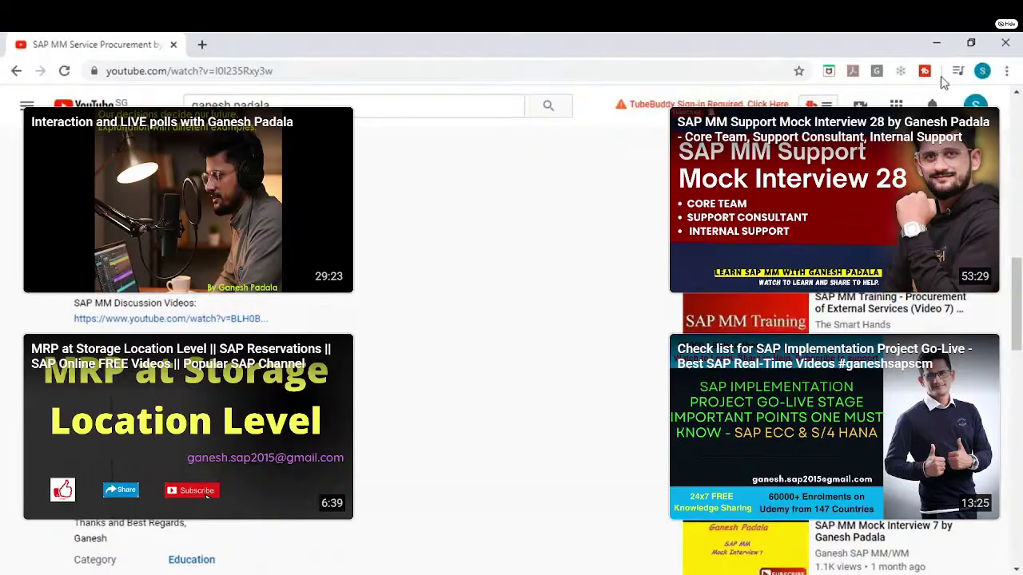
pyautogui.click(936, 44)
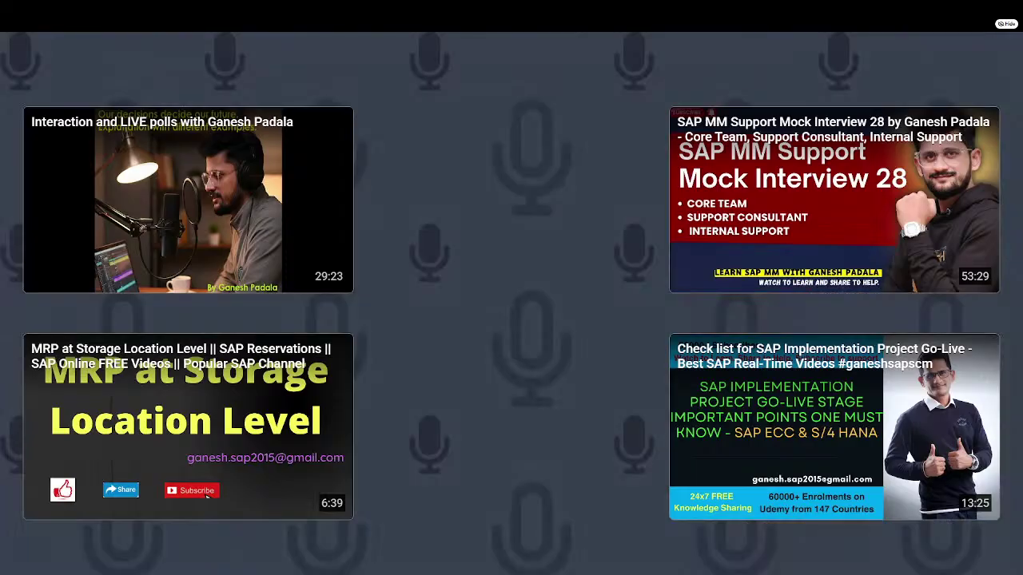
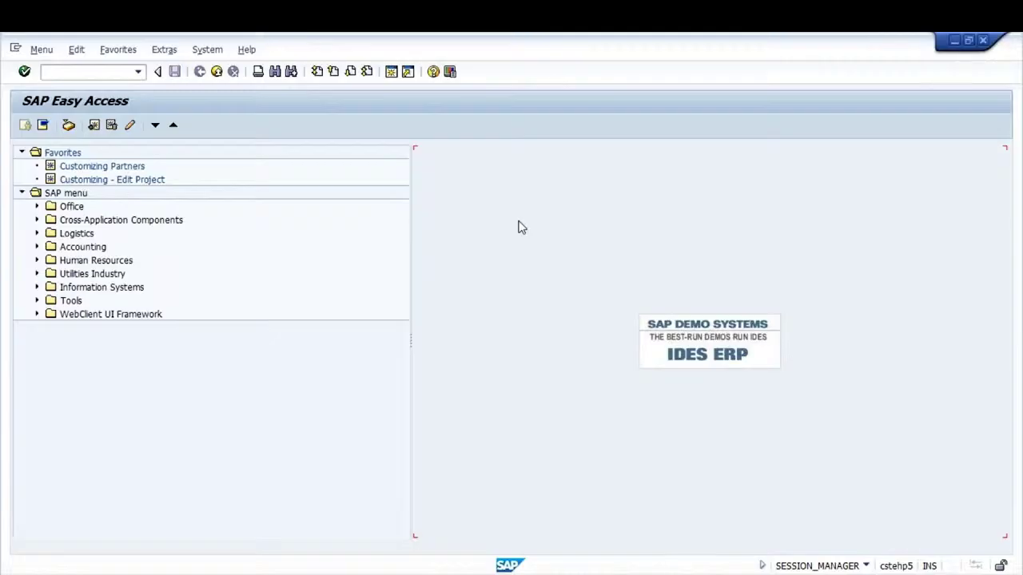
# Search the SAP Easy Access menu tree for transaction MBSM
pyautogui.click(77, 71)
pyautogui.write('mb')
pyautogui.press('BackSpace')
pyautogui.press('BackSpace')
pyautogui.press('capslock')
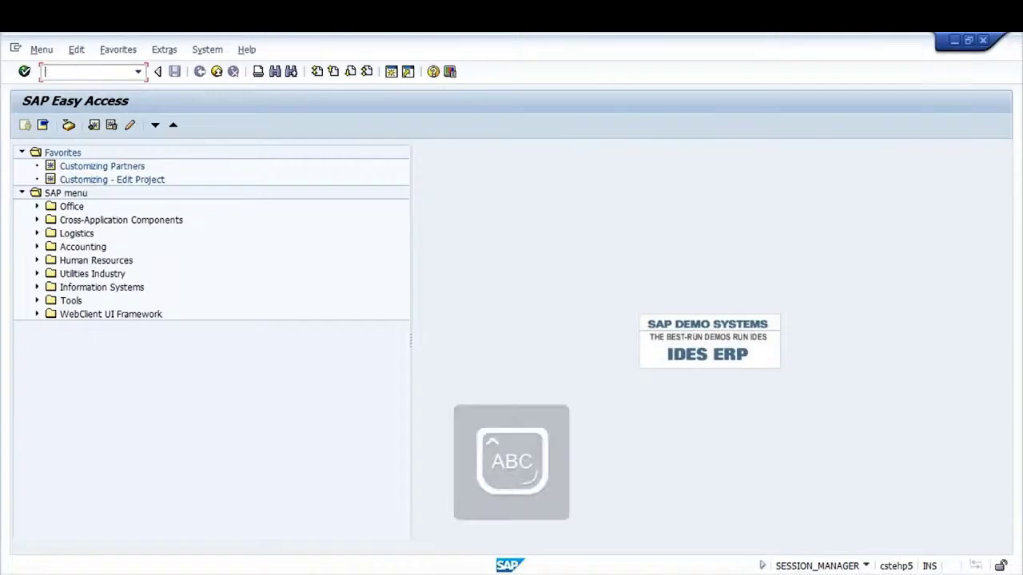
pyautogui.hotkey('ctrl', 'f')
pyautogui.write('MB')
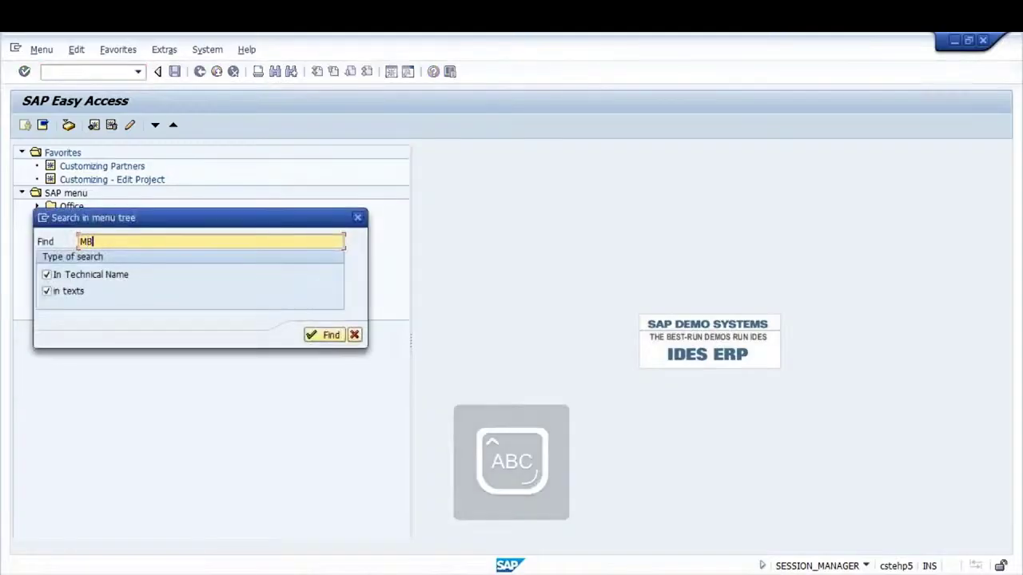
pyautogui.write('SM')
pyautogui.press('Return')
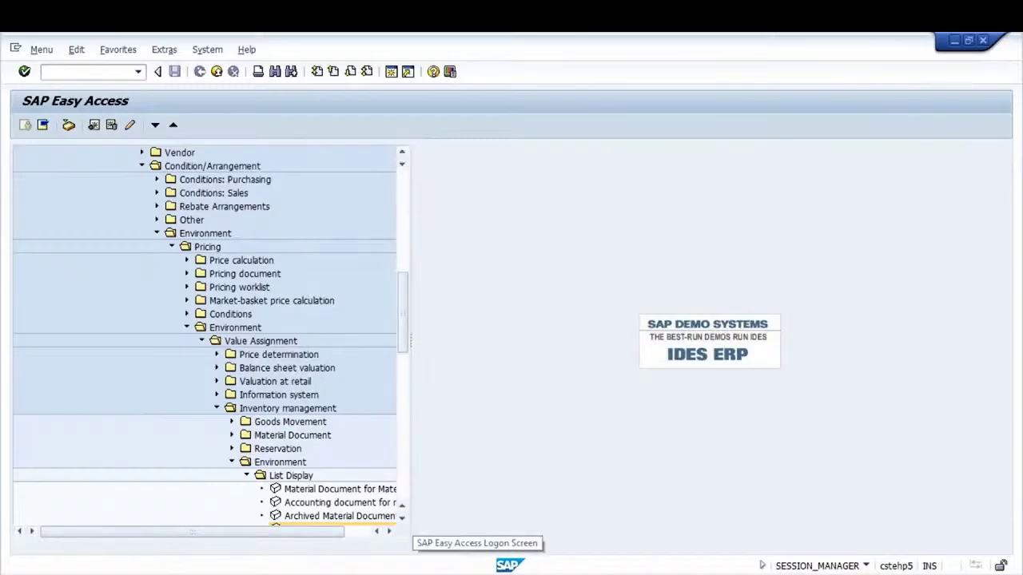
# Open Cancelled material documents under Inventory management › Environment › List Display
pyautogui.click(401, 517)
pyautogui.click(399, 517)
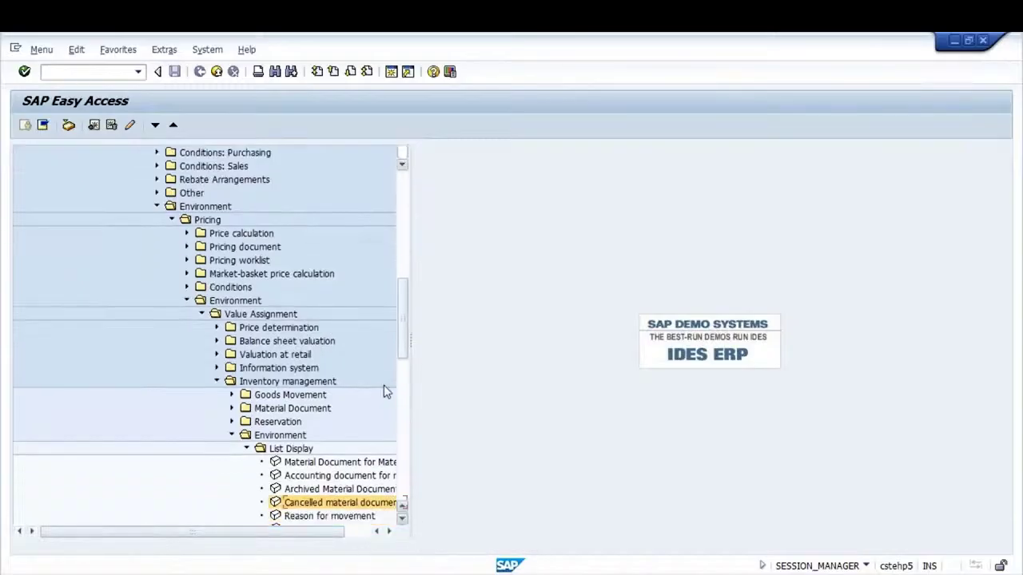
pyautogui.moveTo(403, 345); pyautogui.dragTo(407, 293)
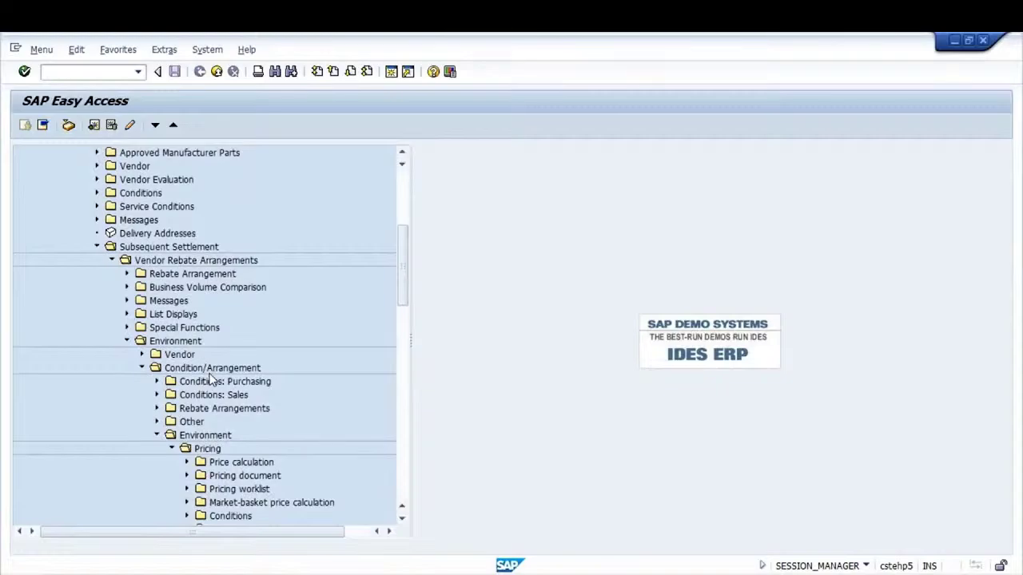
pyautogui.moveTo(407, 281); pyautogui.dragTo(402, 361)
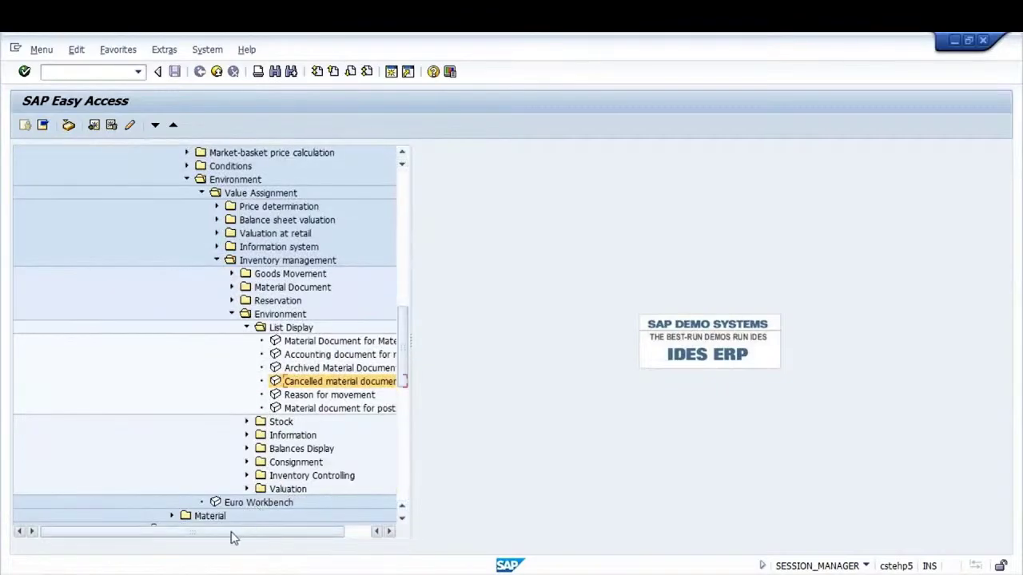
pyautogui.moveTo(232, 538); pyautogui.dragTo(320, 506)
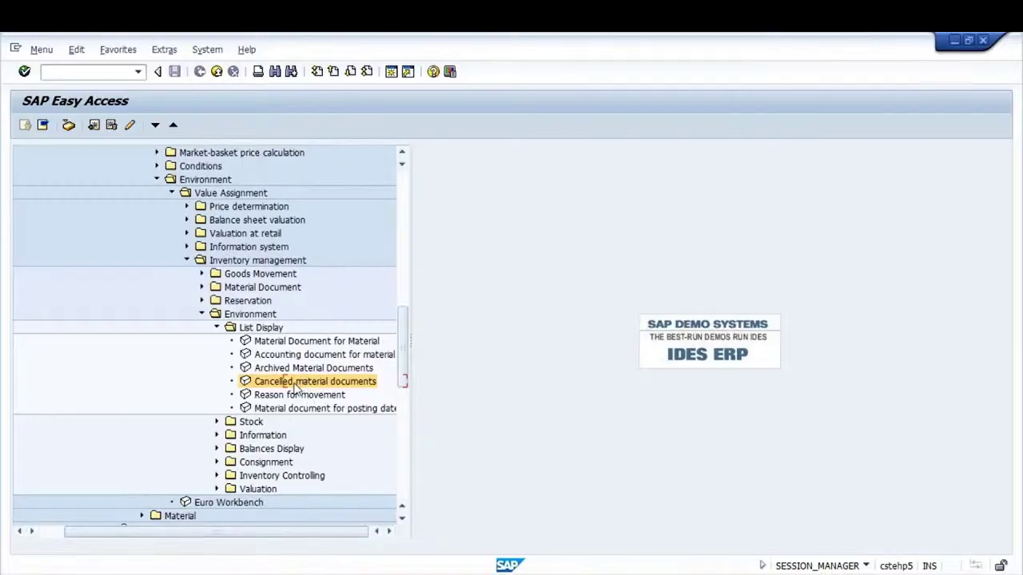
pyautogui.doubleClick(295, 382)
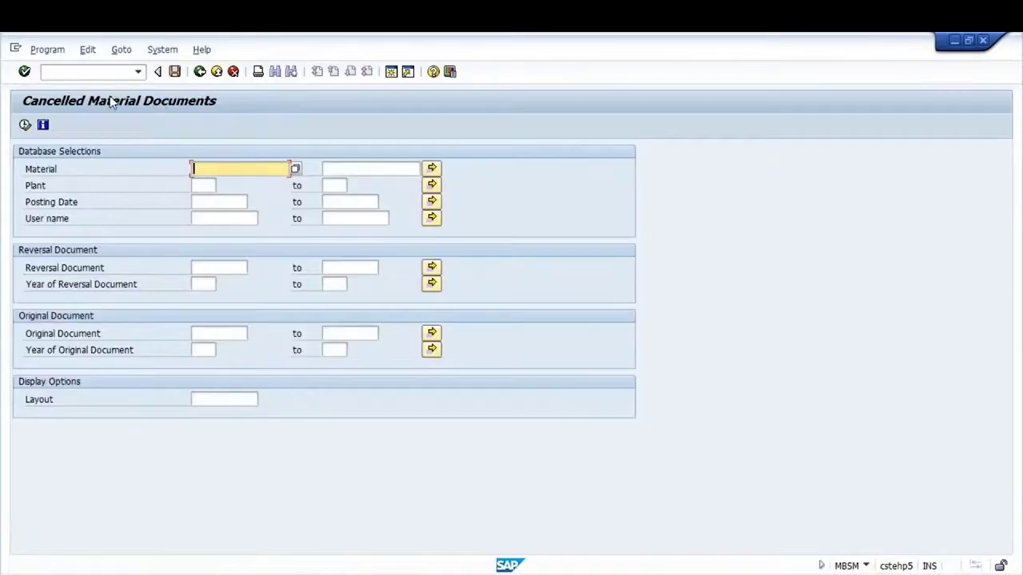
pyautogui.click(205, 186)
# Execute MBSM for plant GKP1 with posting dates 01012016 to 01012018
pyautogui.write('GKP1')
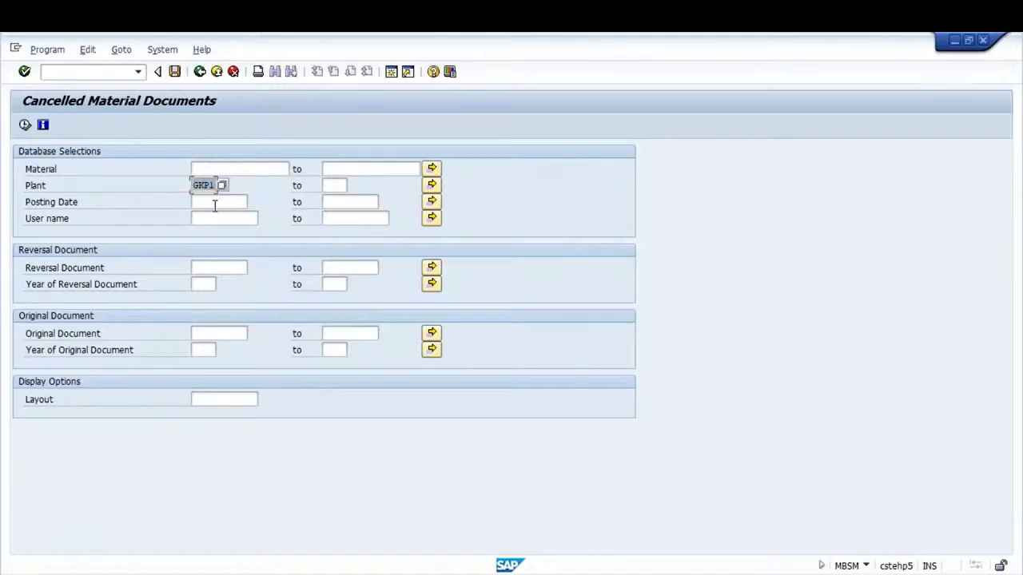
pyautogui.click(231, 205)
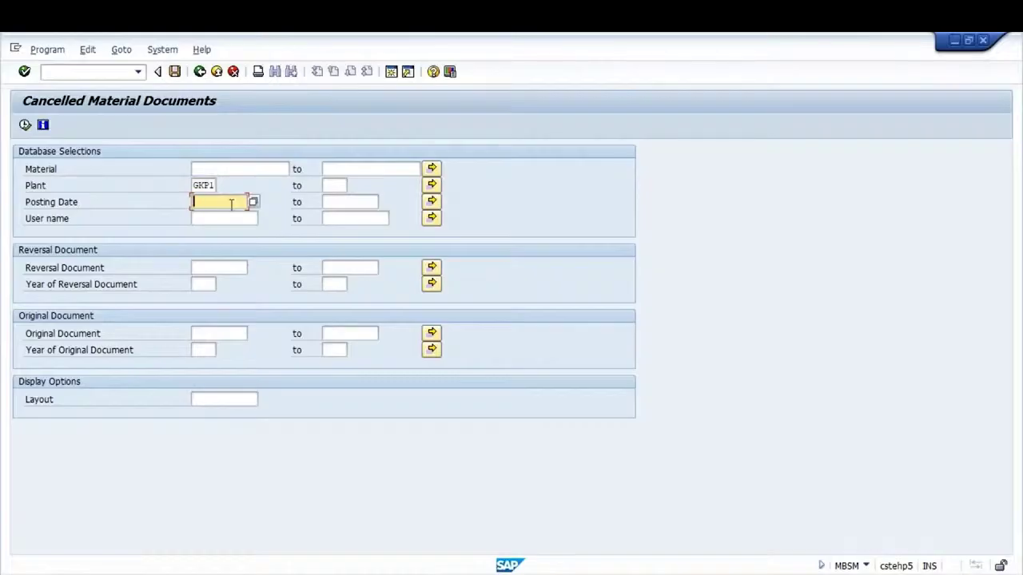
pyautogui.write('01012017')
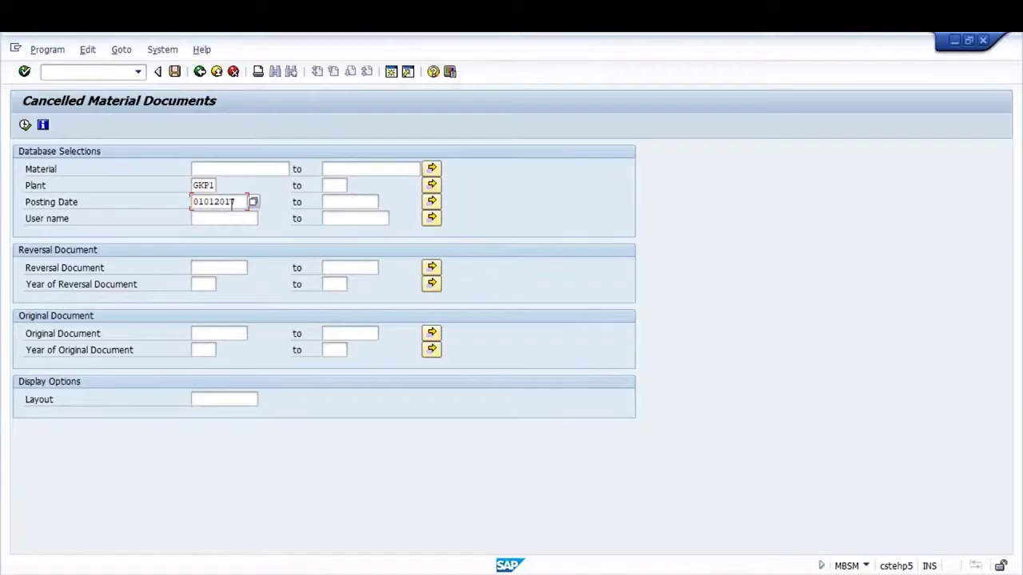
pyautogui.press('Tab')
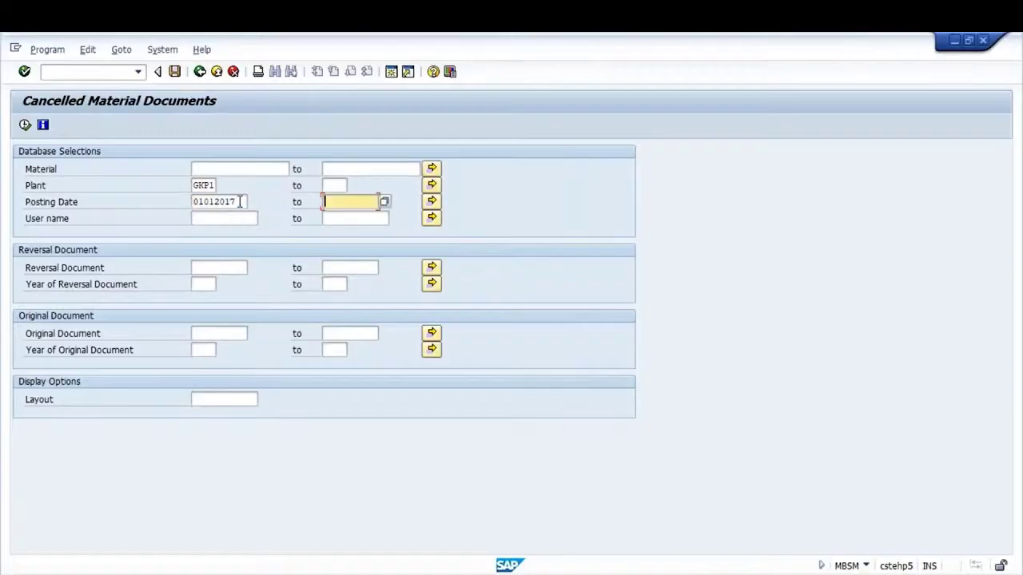
pyautogui.click(241, 203)
pyautogui.press('BackSpace')
pyautogui.write('6')
pyautogui.press('Tab')
pyautogui.write('01012018')
pyautogui.click(26, 126)
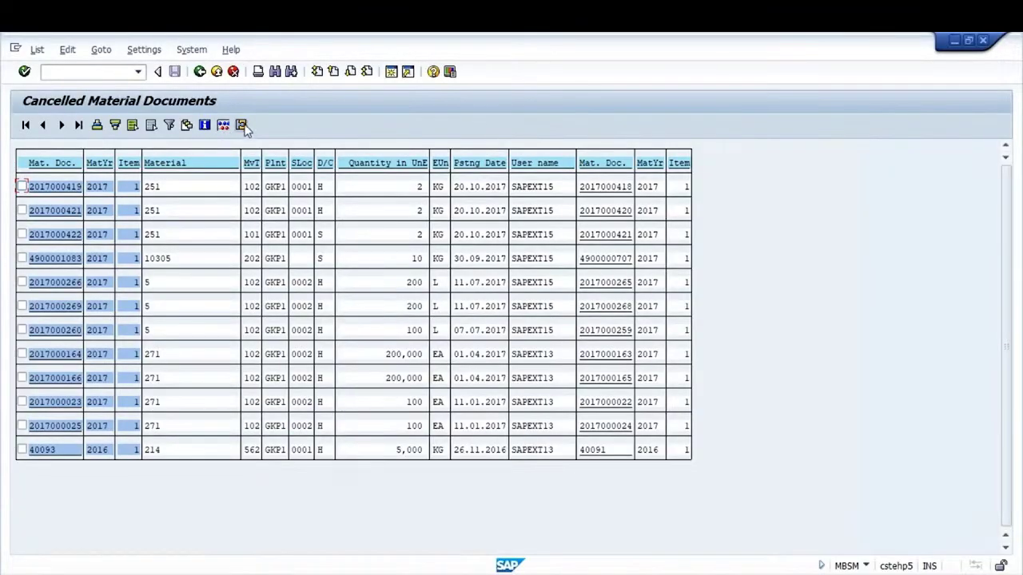
pyautogui.doubleClick(52, 194)
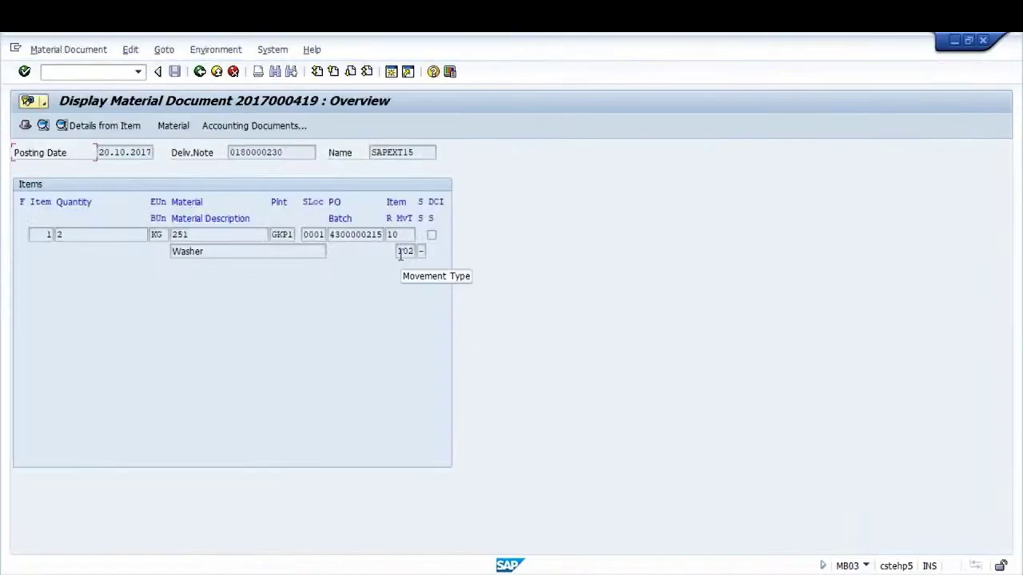
pyautogui.click(404, 252)
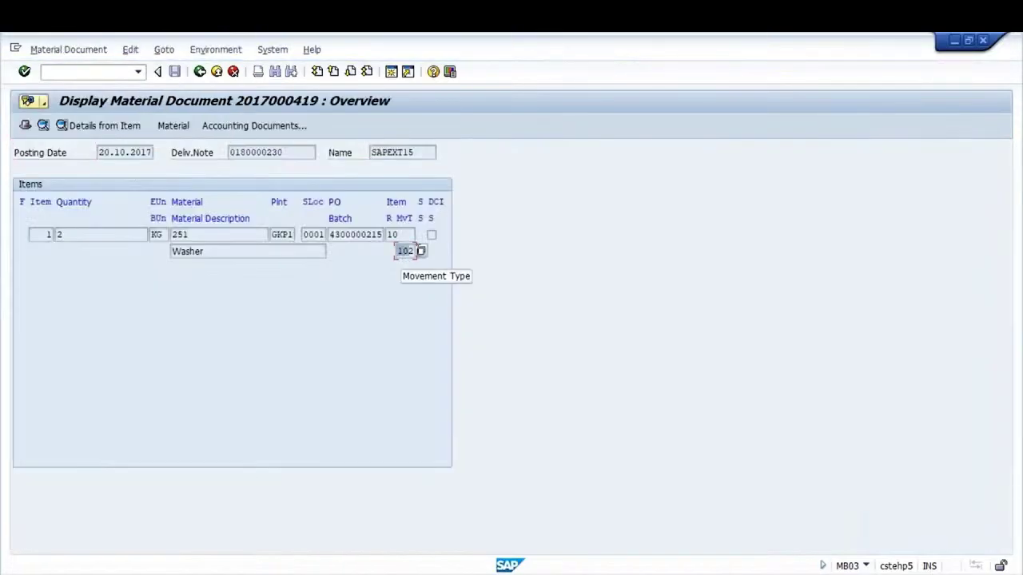
pyautogui.click(200, 71)
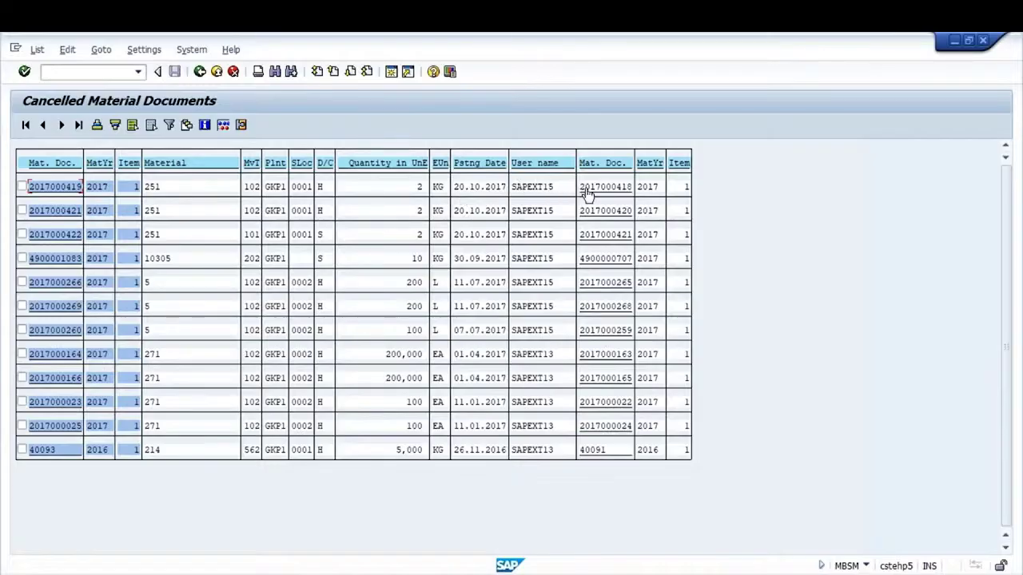
pyautogui.doubleClick(54, 188)
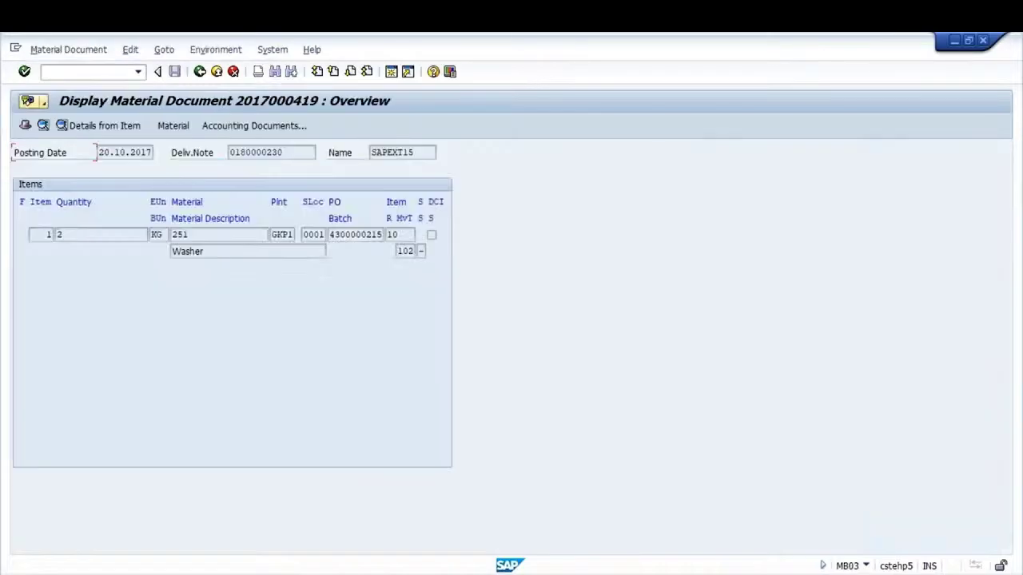
pyautogui.click(199, 71)
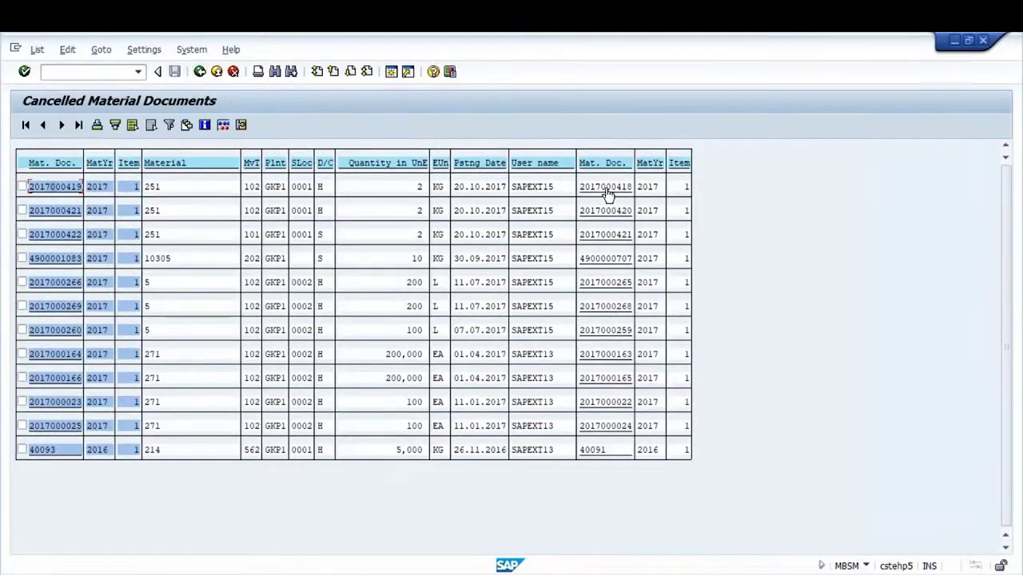
pyautogui.click(605, 186)
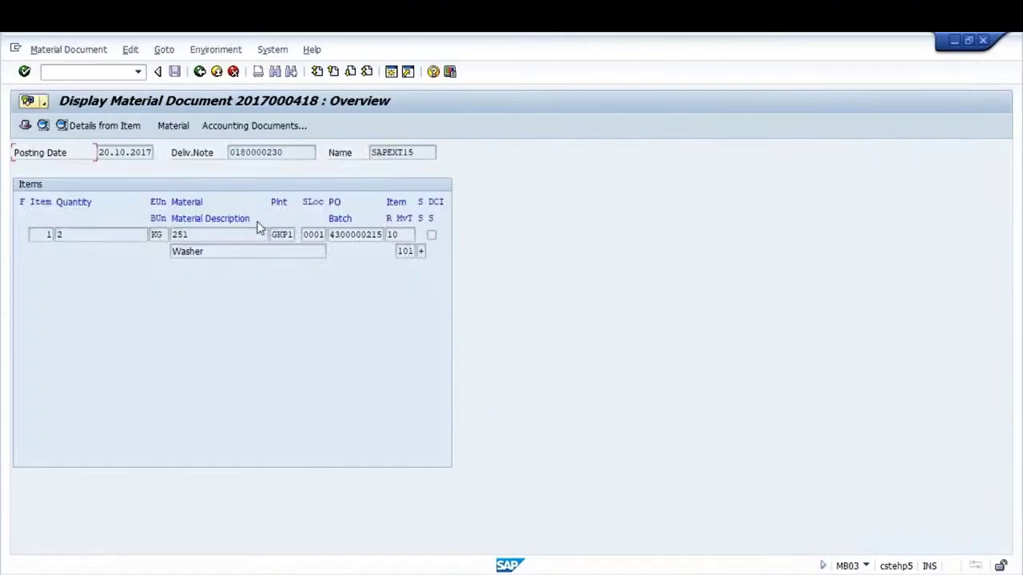
pyautogui.click(200, 71)
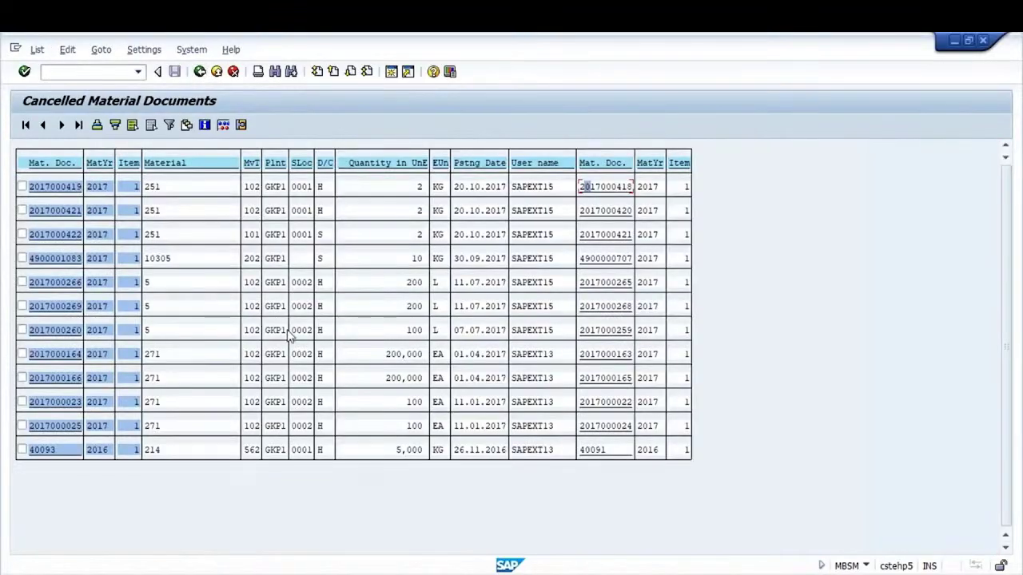
pyautogui.click(591, 452)
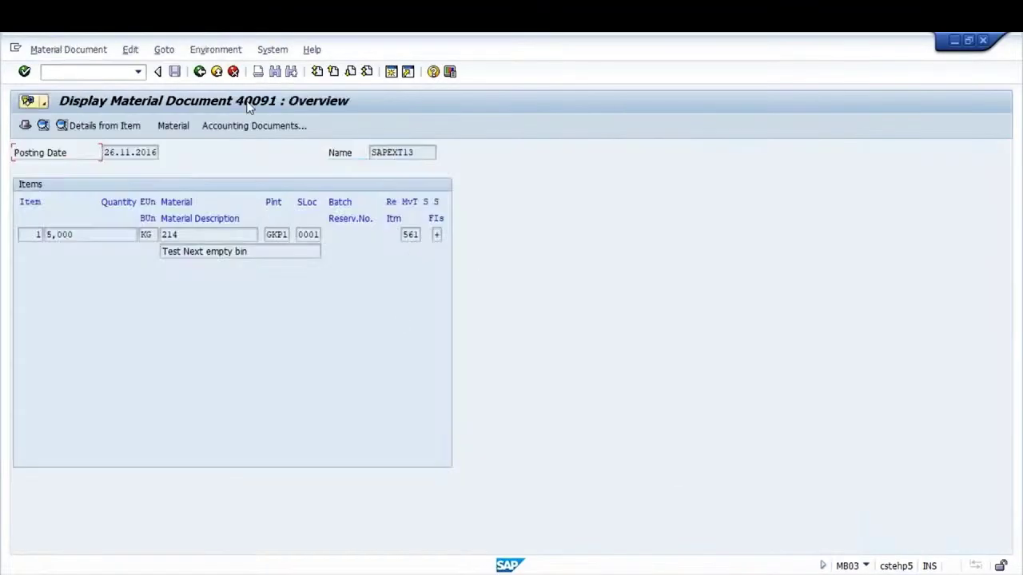
pyautogui.click(199, 71)
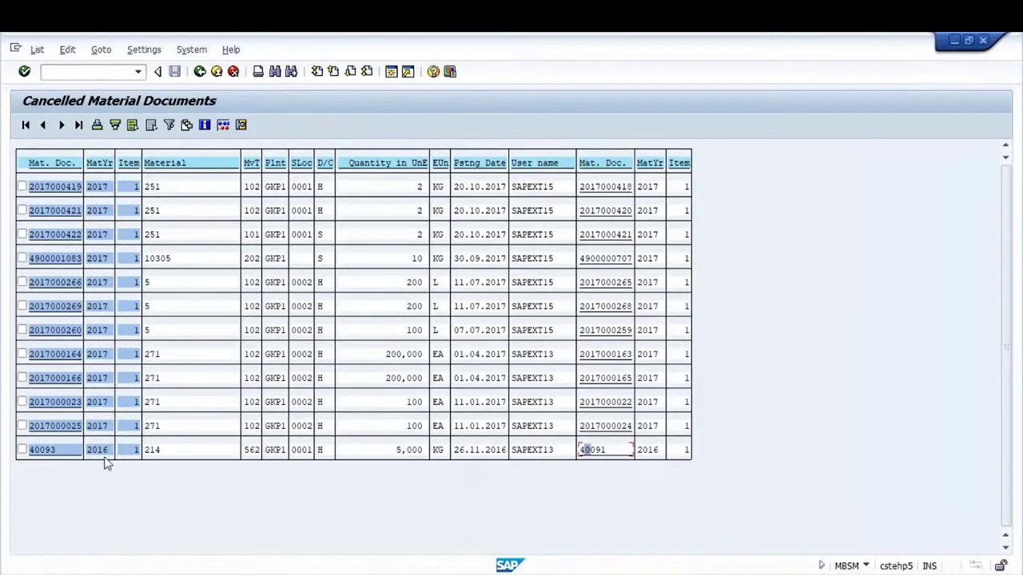
pyautogui.click(41, 450)
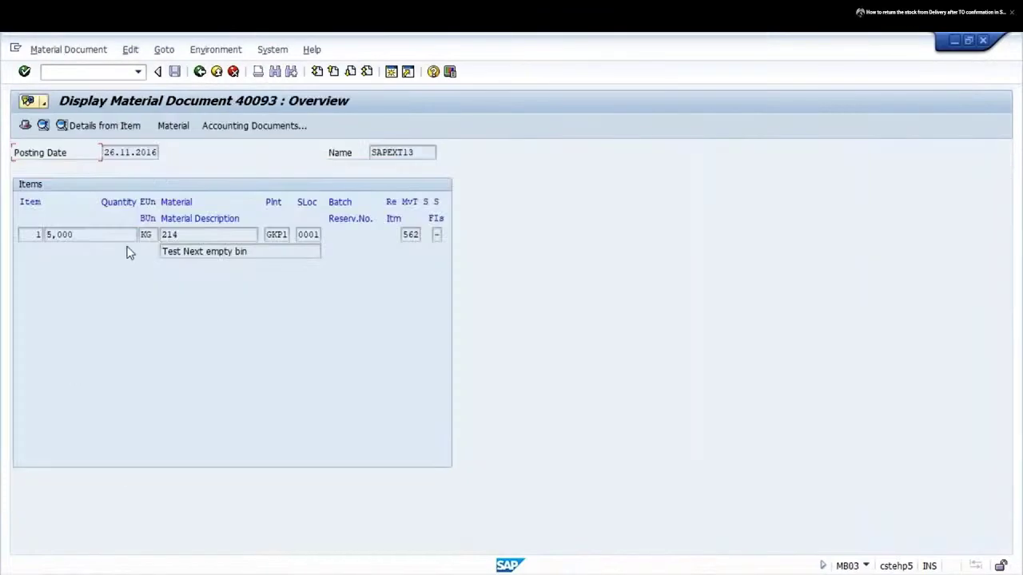
pyautogui.click(410, 234)
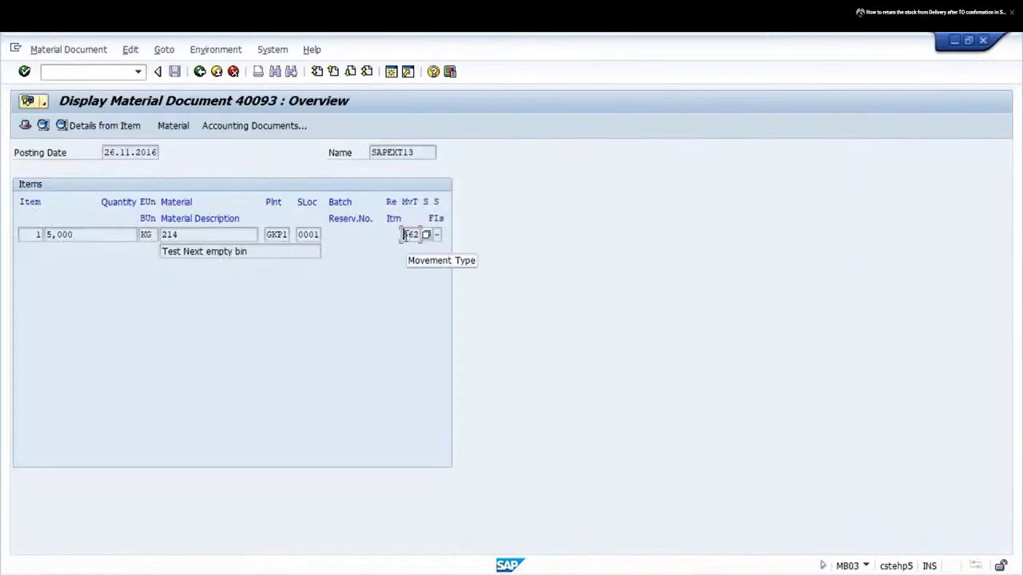
pyautogui.click(199, 72)
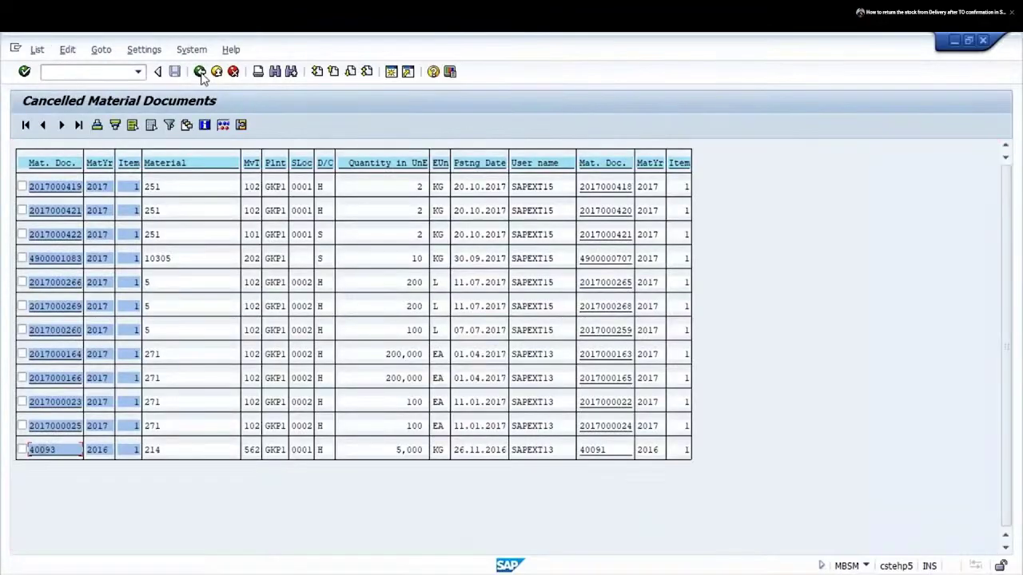
pyautogui.click(223, 125)
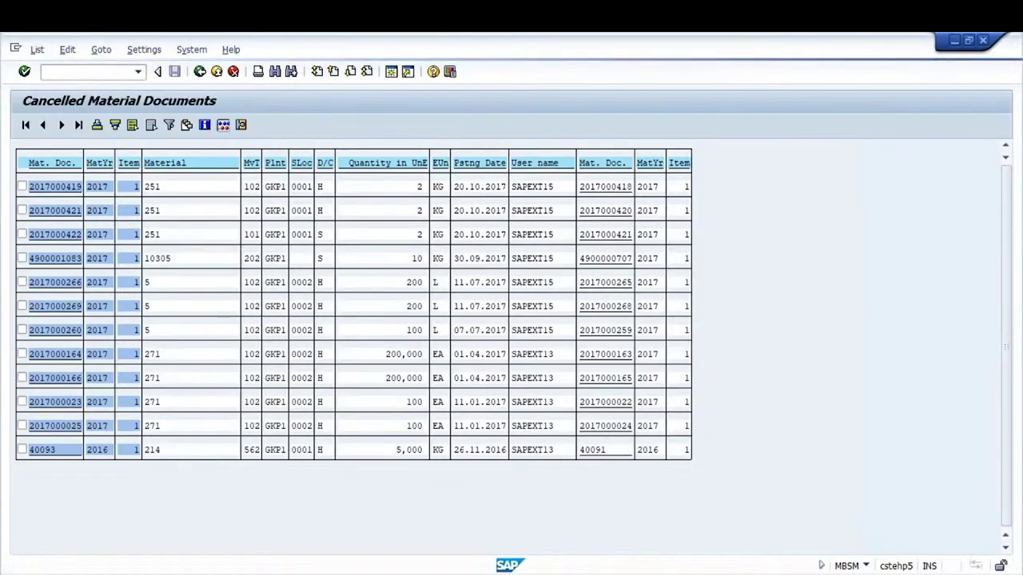
pyautogui.press('F2')
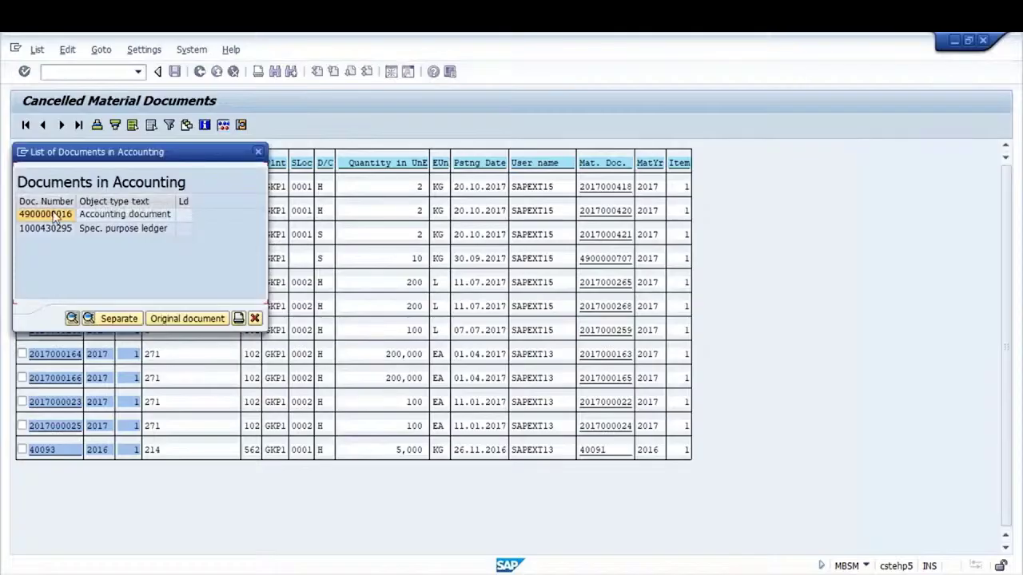
pyautogui.click(52, 217)
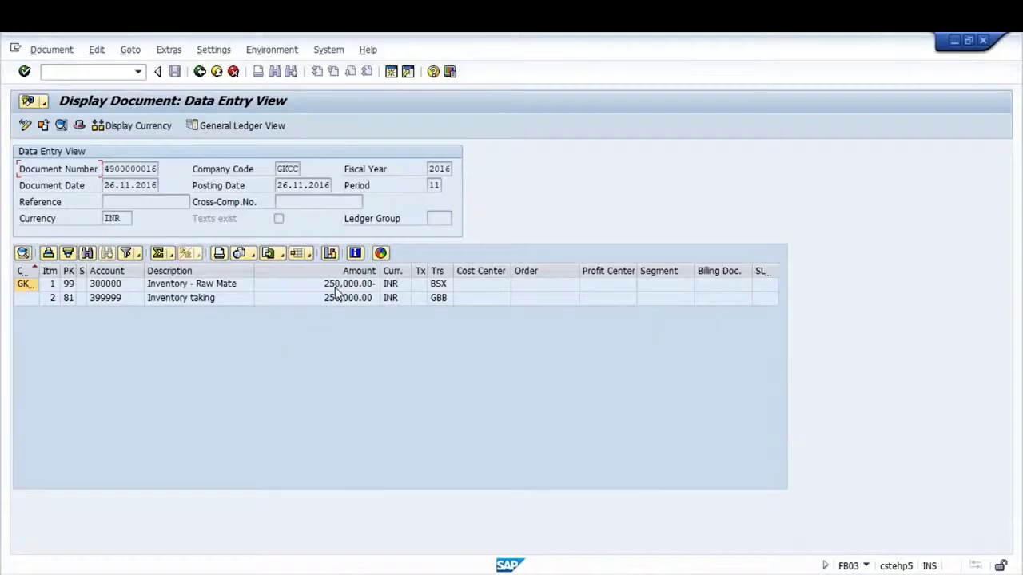
pyautogui.click(335, 290)
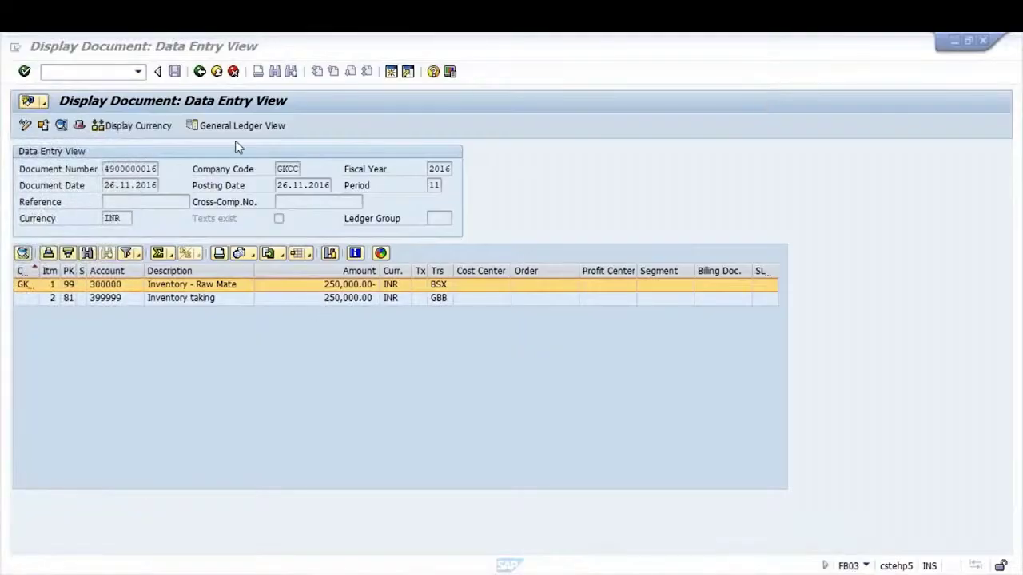
pyautogui.click(200, 72)
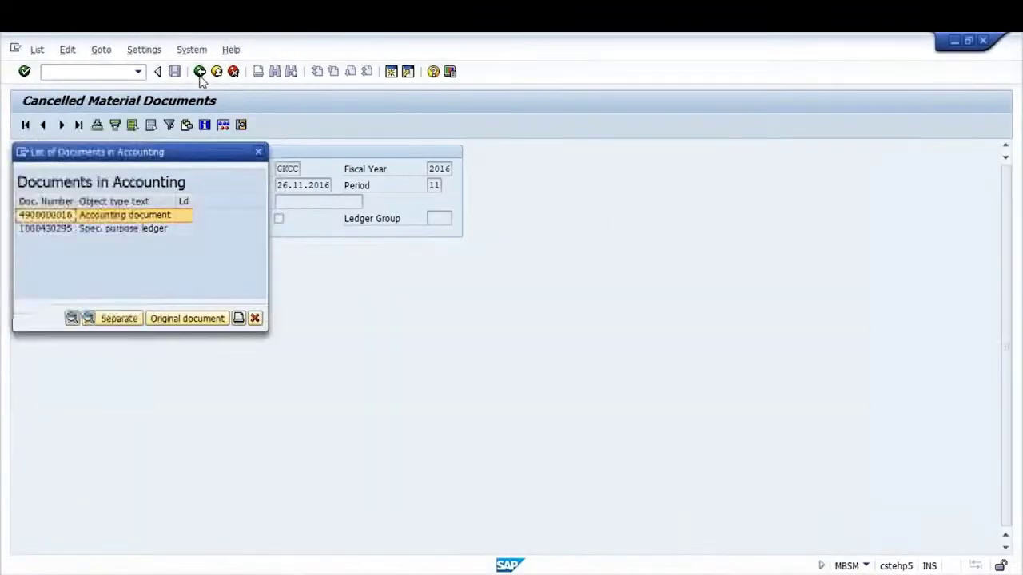
pyautogui.click(255, 318)
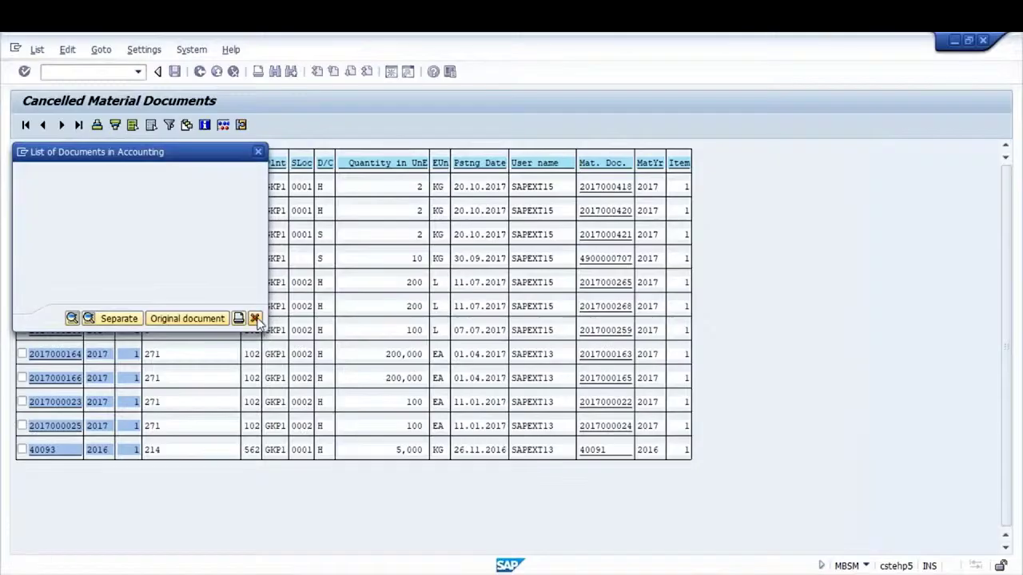
# In Change Layout, move hidden Quantity and Base Unit of Measure into displayed columns and apply
pyautogui.click(186, 126)
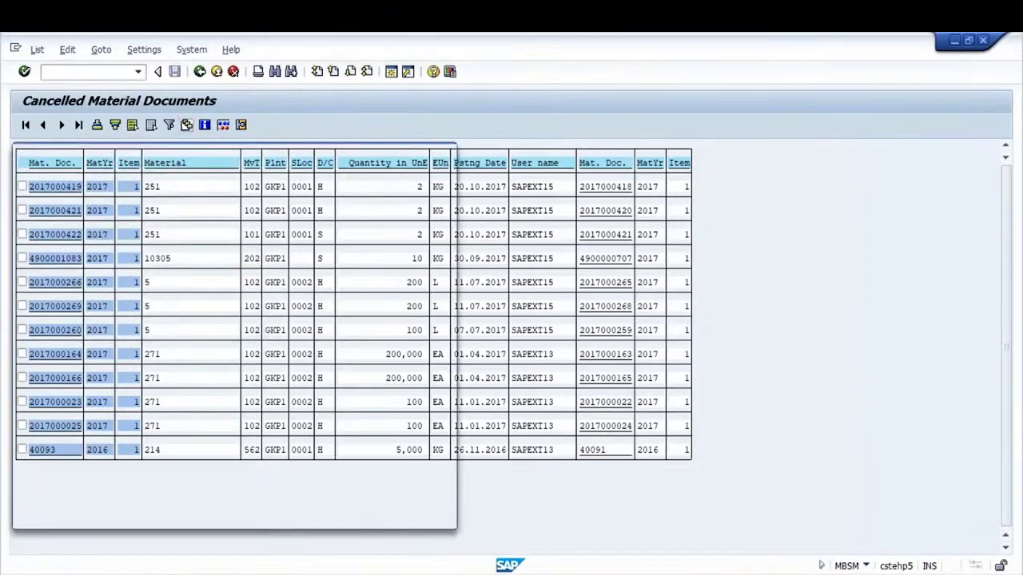
pyautogui.click(278, 256)
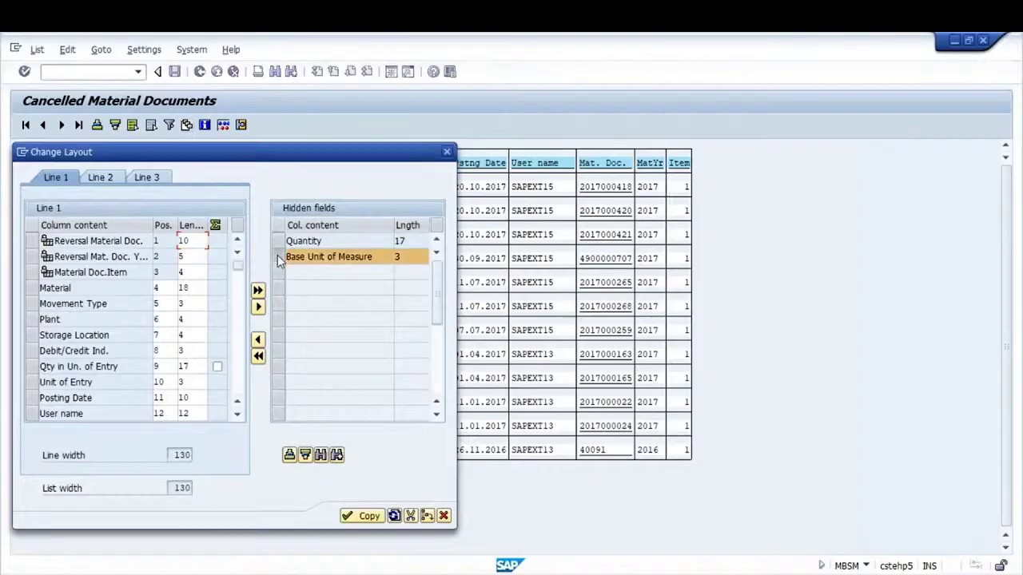
pyautogui.click(278, 241)
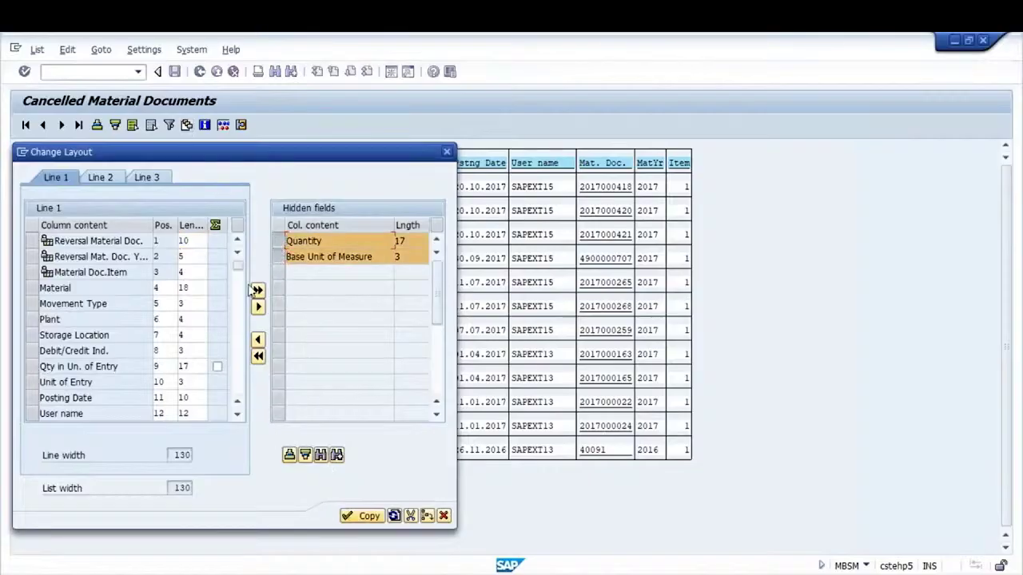
pyautogui.click(257, 340)
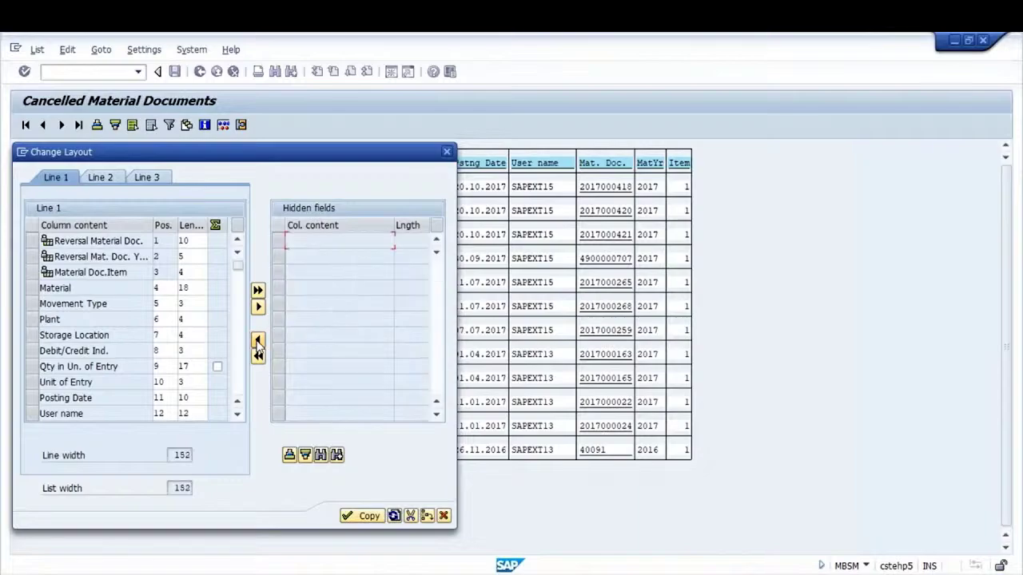
pyautogui.click(363, 516)
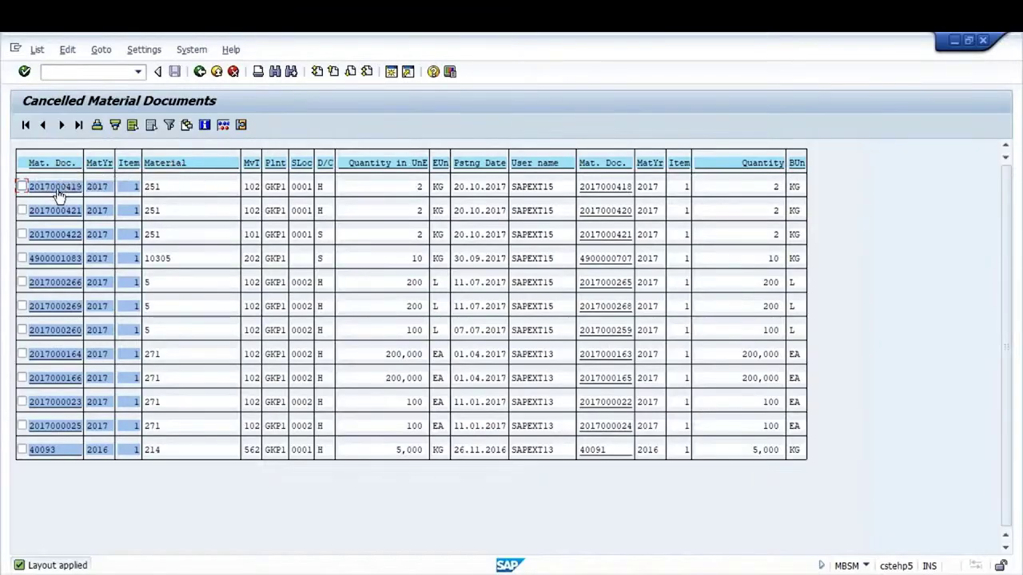
pyautogui.click(61, 335)
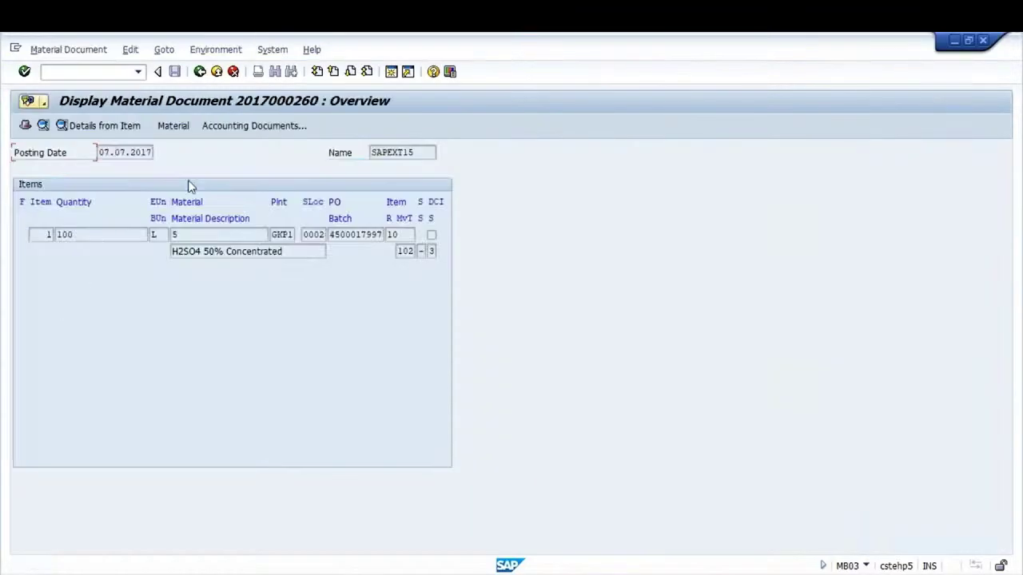
pyautogui.click(199, 72)
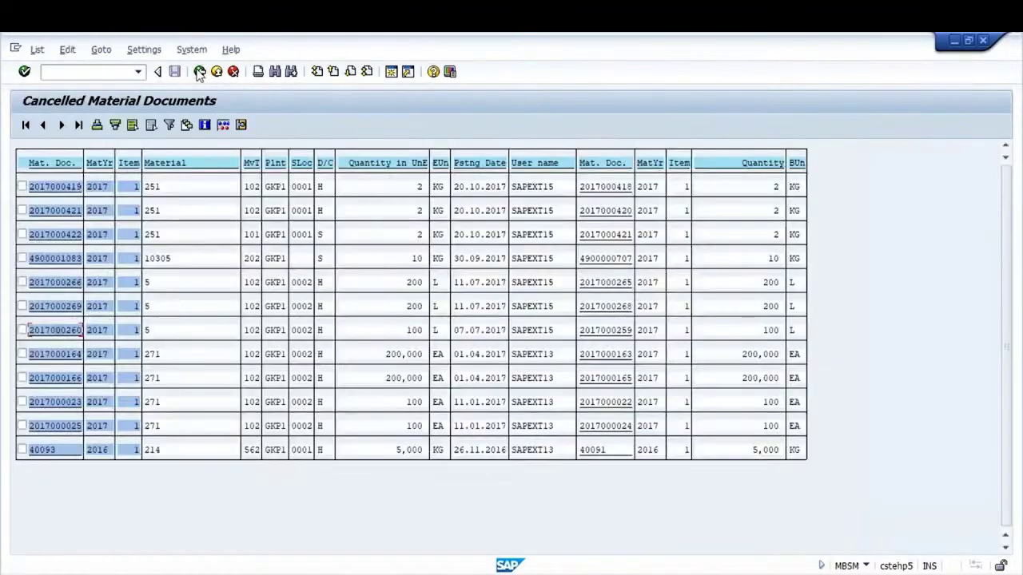
pyautogui.click(618, 359)
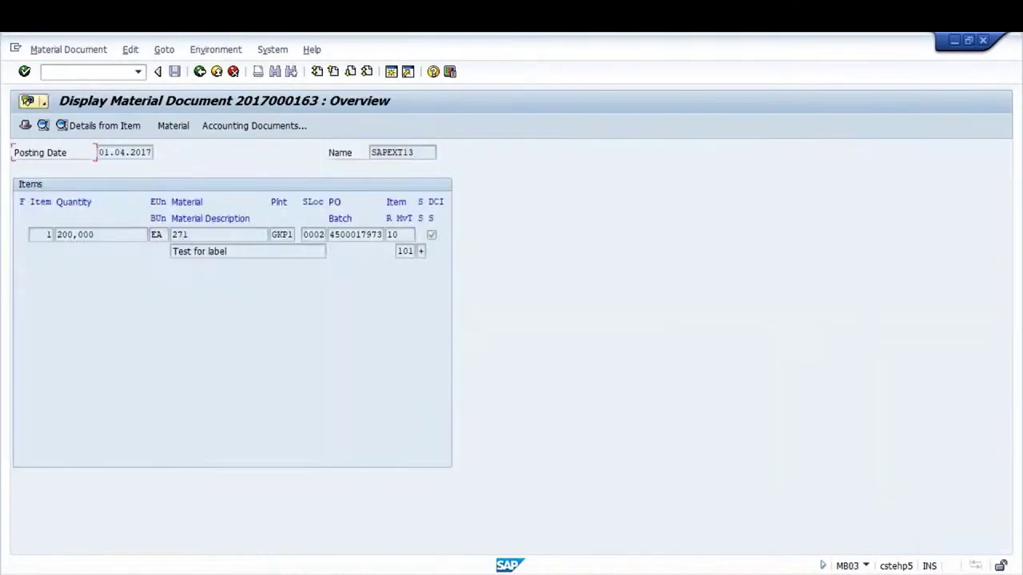
pyautogui.click(200, 72)
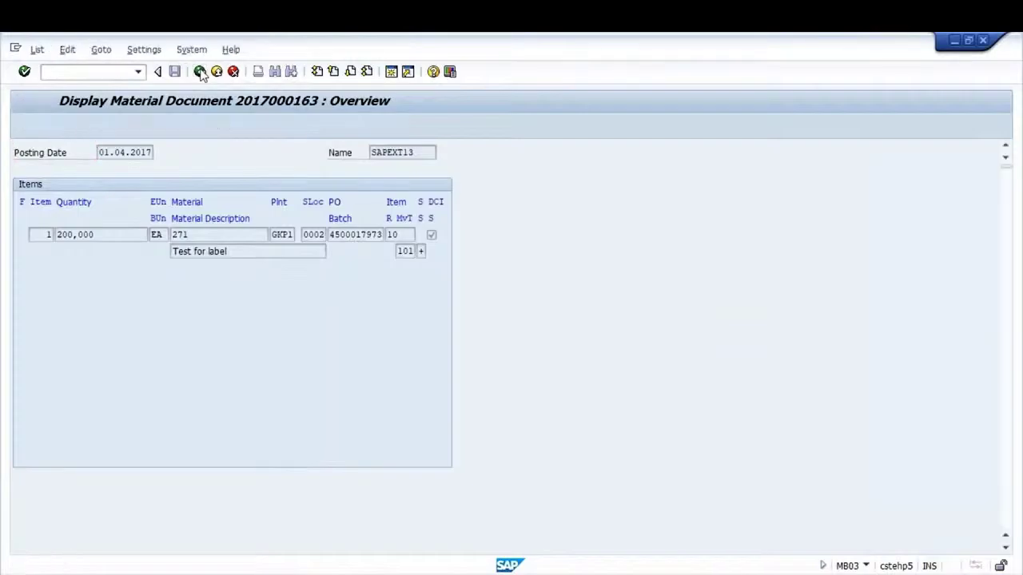
pyautogui.click(64, 354)
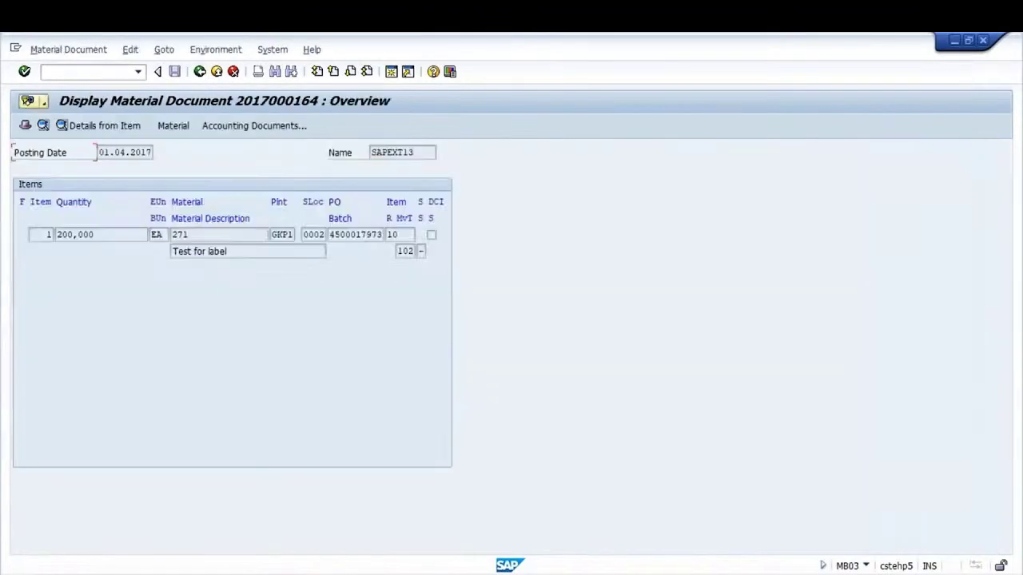
pyautogui.click(200, 72)
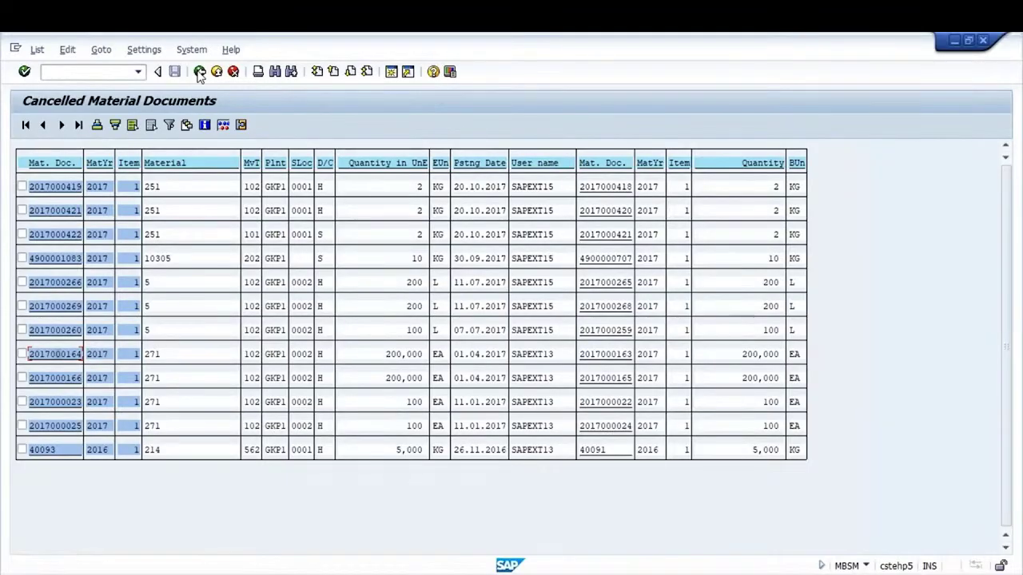
# Return to the MBSM selection screen and review the Posting Date, Plant and User name fields
pyautogui.click(200, 72)
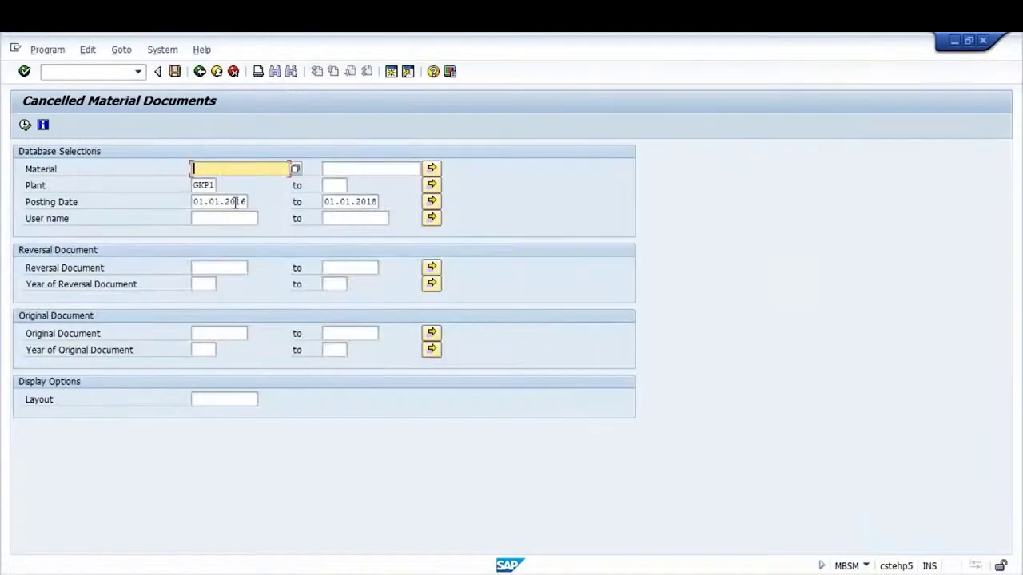
pyautogui.click(219, 201)
pyautogui.click(199, 185)
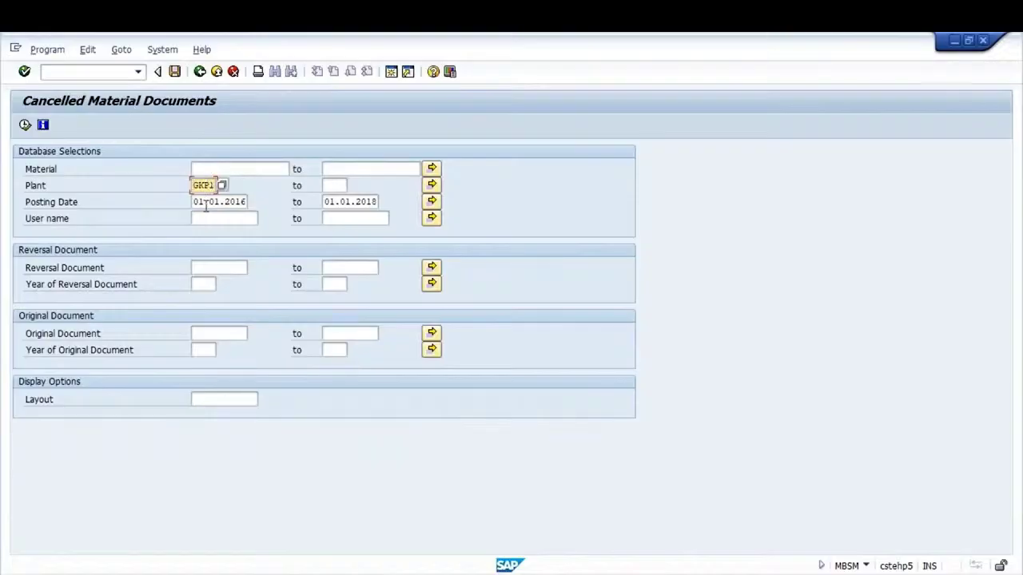
pyautogui.click(207, 218)
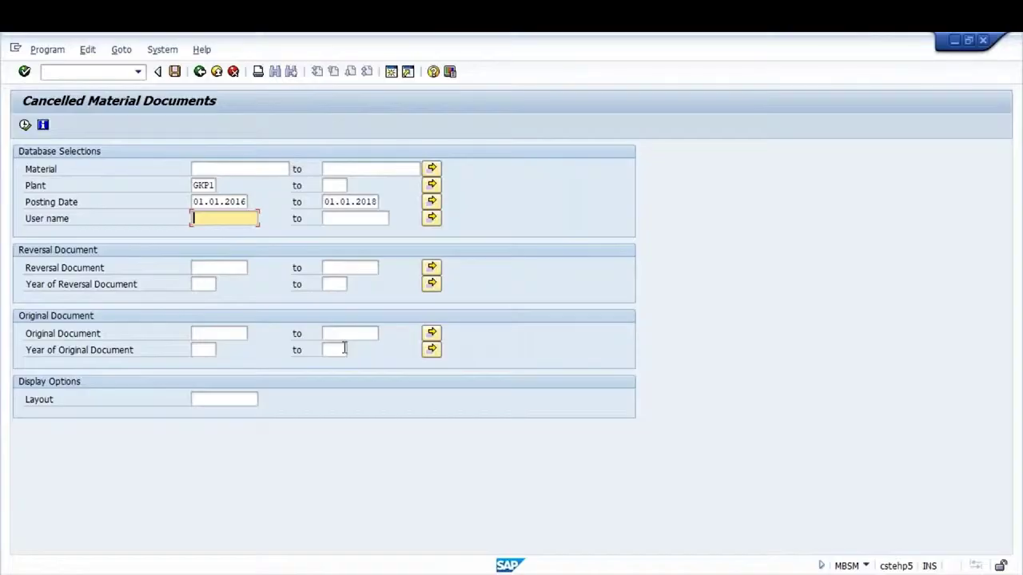
pyautogui.click(200, 201)
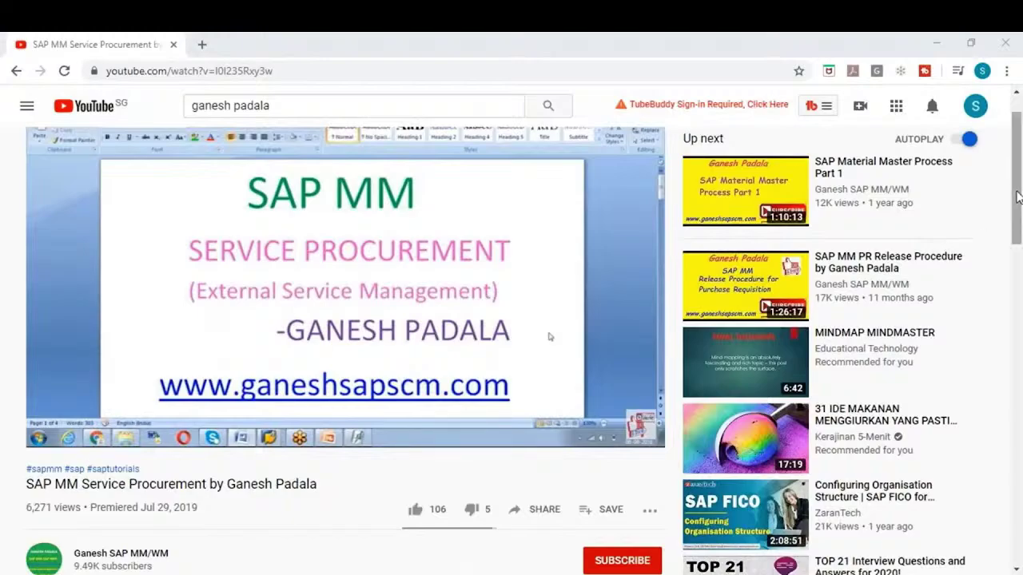
# Subscribe to the channel with All notifications and like the video
pyautogui.scroll(-1, 1016, 197)
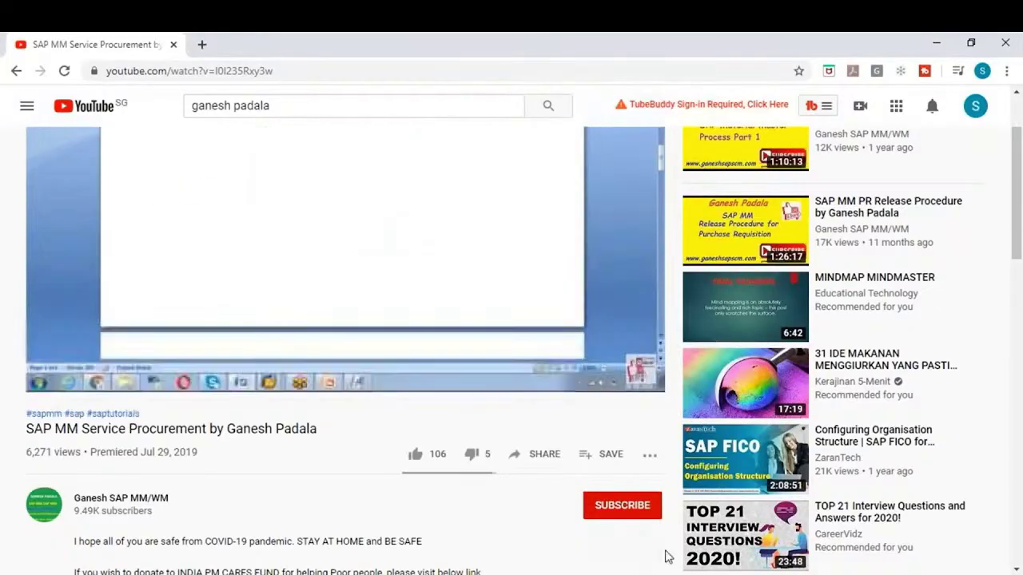
pyautogui.click(622, 506)
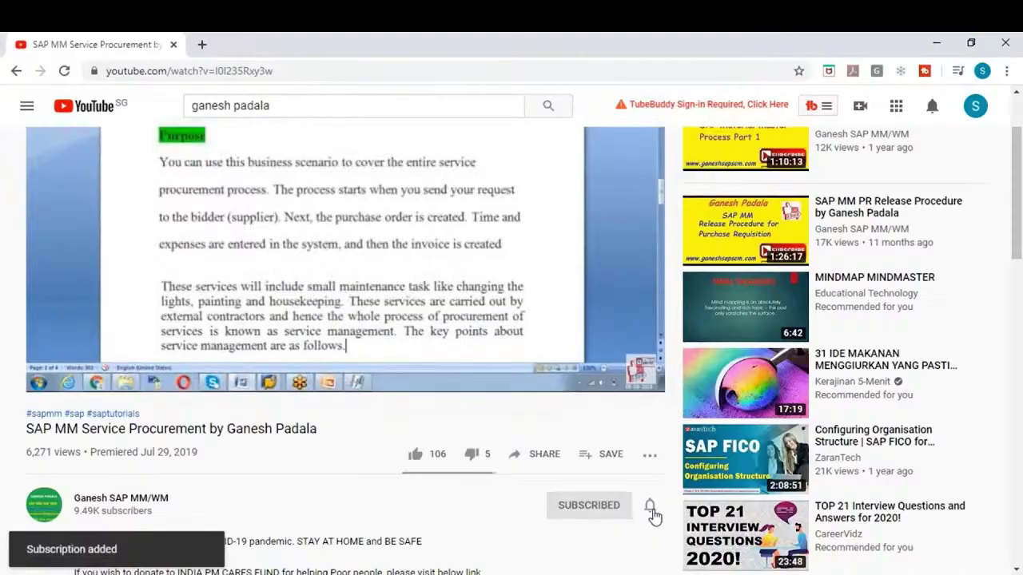
pyautogui.click(651, 512)
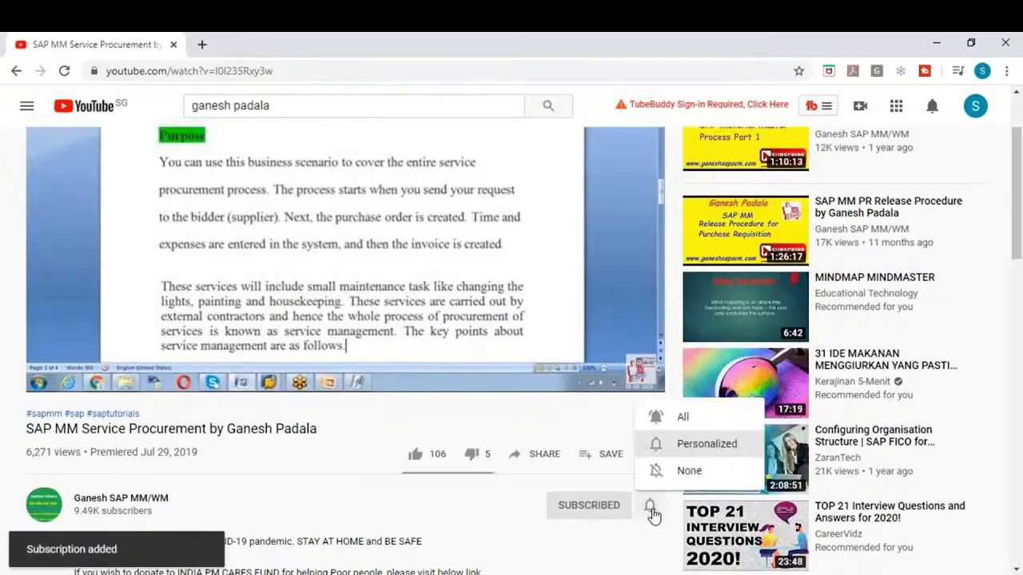
pyautogui.click(682, 418)
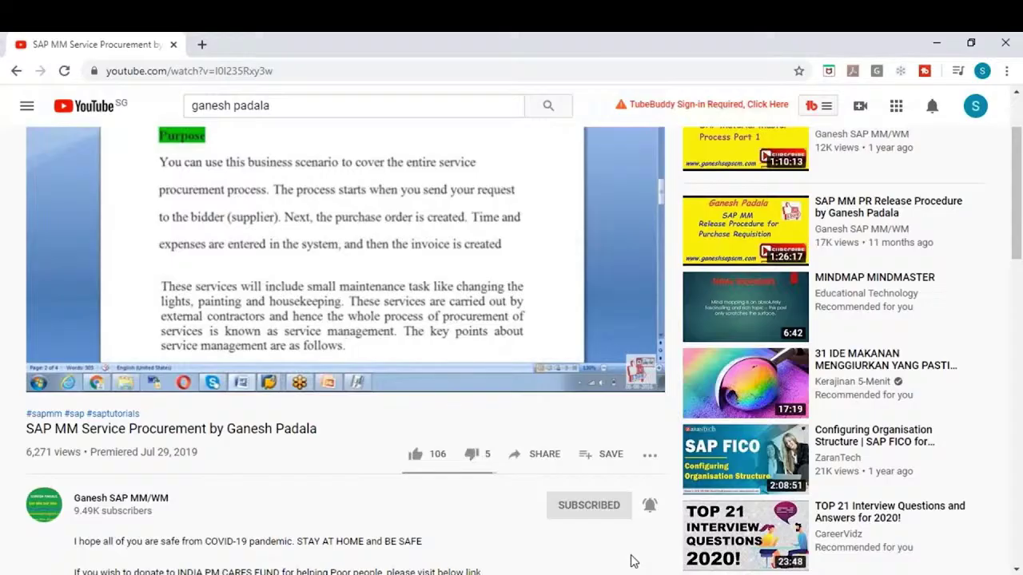
pyautogui.moveTo(272, 382)
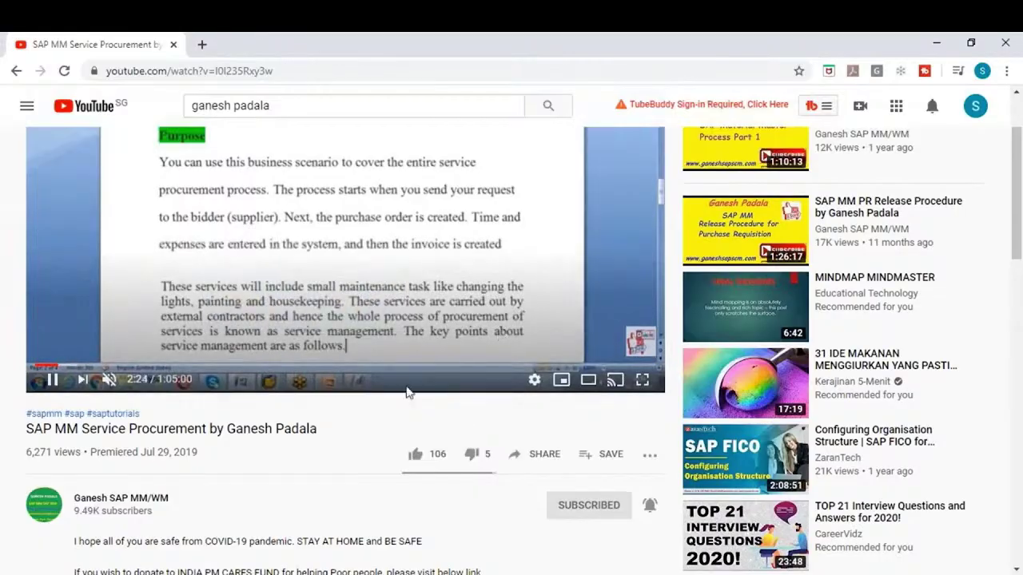
pyautogui.click(416, 455)
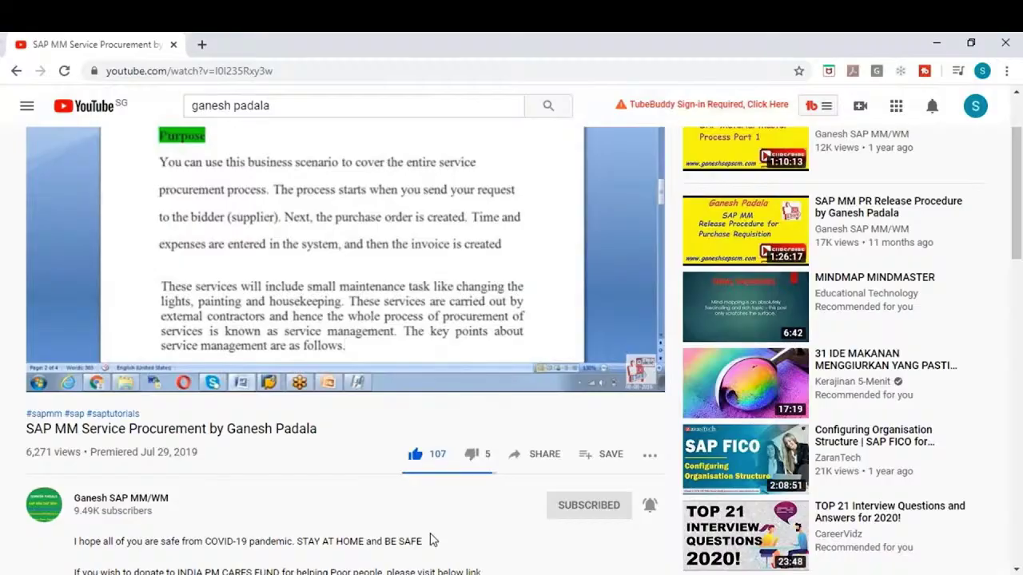
# Expand the video description and scroll to its SAP MM and SAP WM playlist links
pyautogui.click(1014, 220)
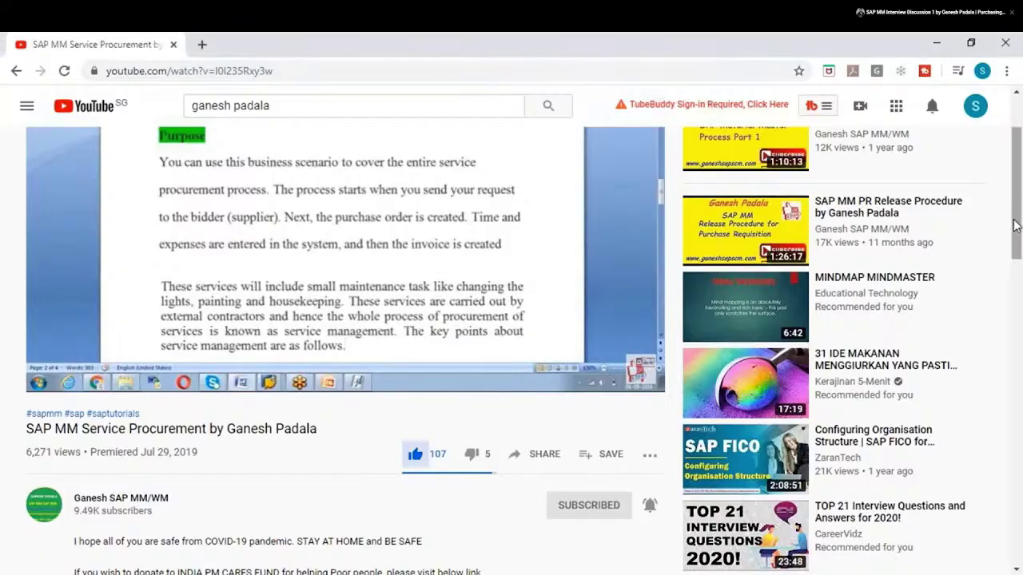
pyautogui.moveTo(1014, 219); pyautogui.dragTo(1017, 269)
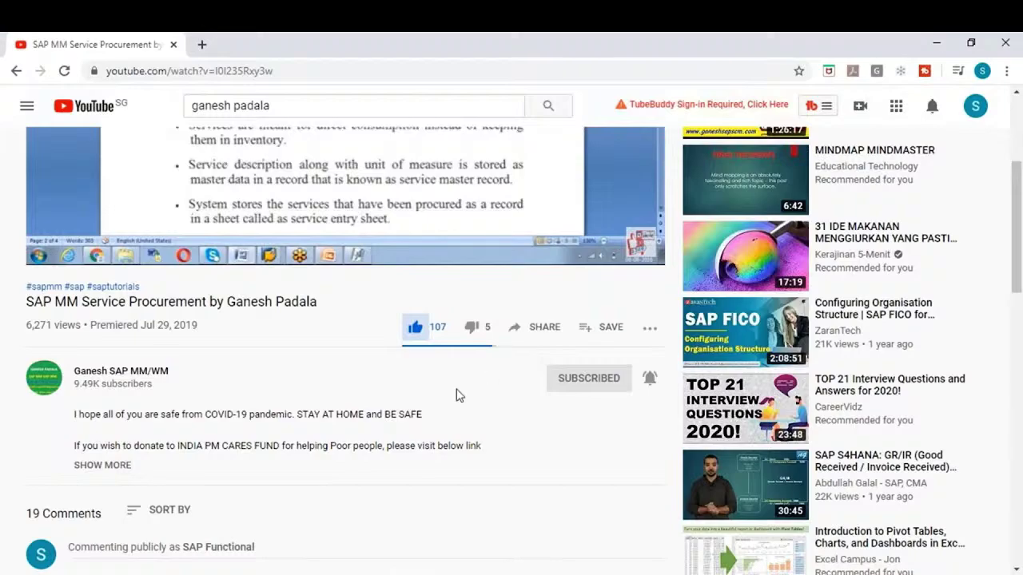
pyautogui.click(115, 466)
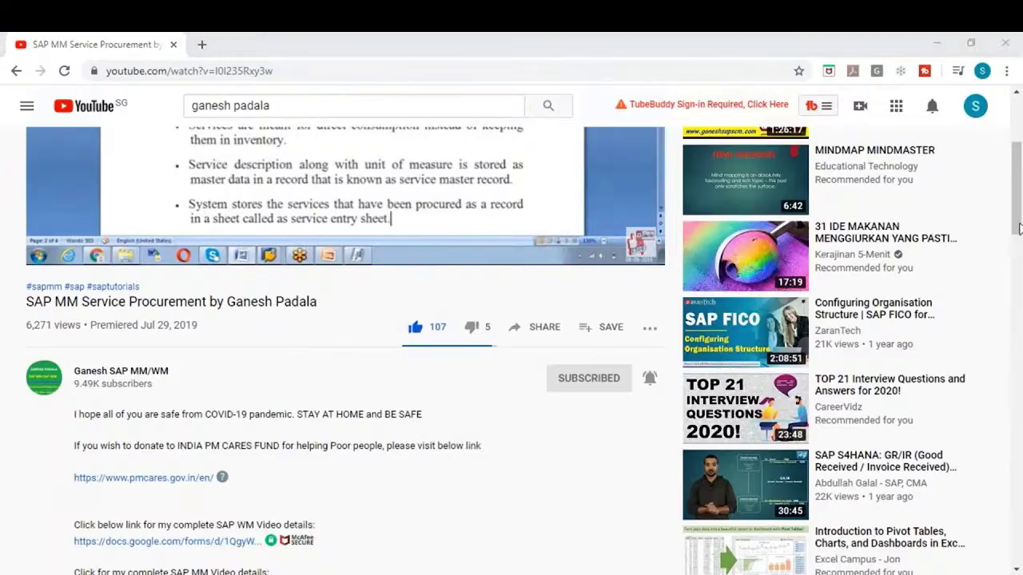
pyautogui.moveTo(1014, 202); pyautogui.dragTo(1016, 335)
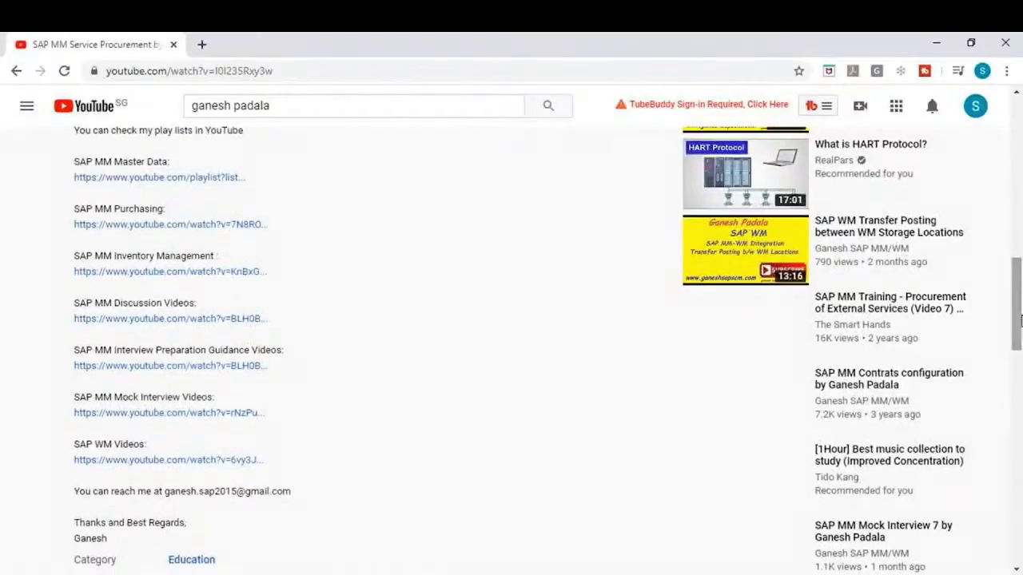